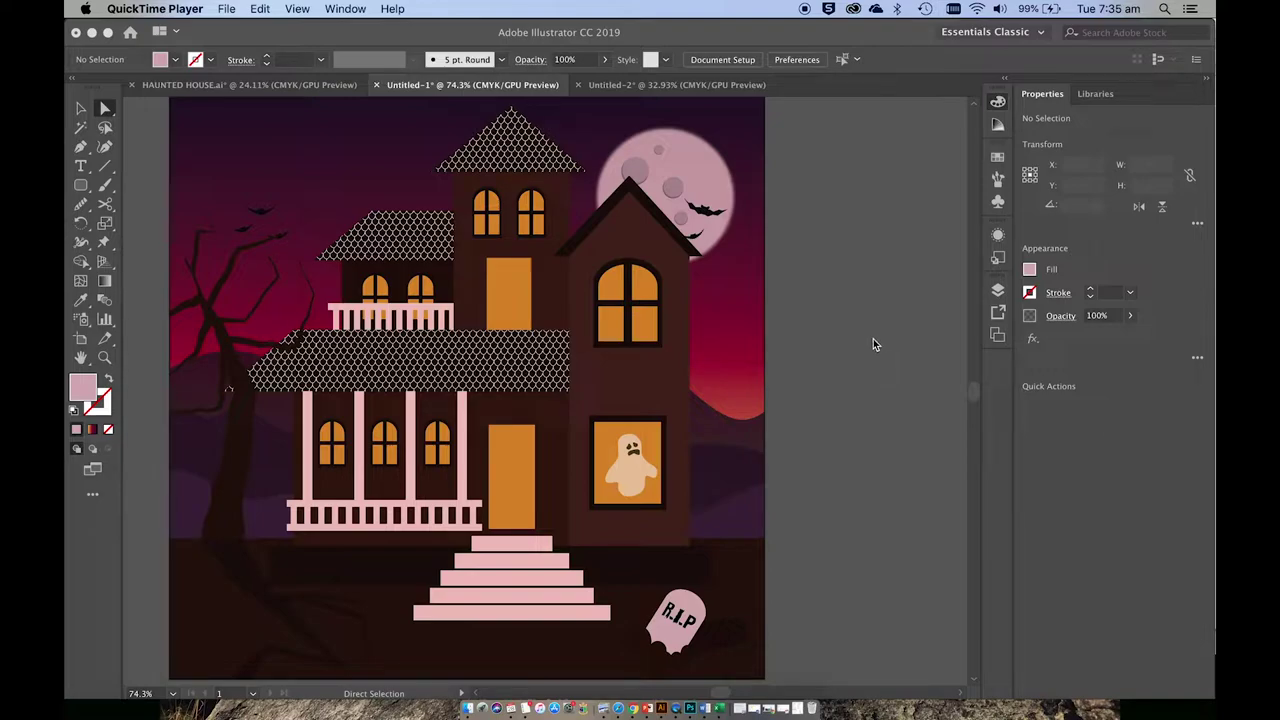
- Create a new document from the recent 23 × 23 cm Custom preset in centimetres
{"action": "left_click", "coordinate": [873, 340]}
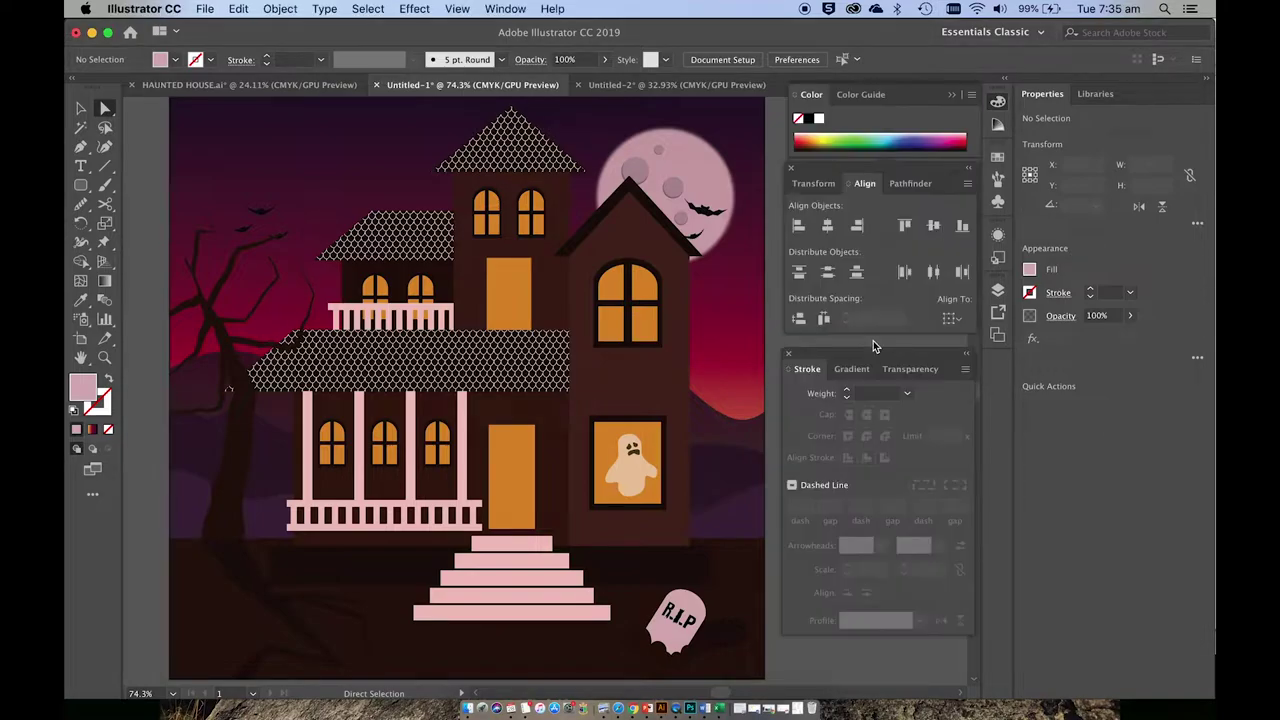
{"action": "left_click", "coordinate": [206, 9]}
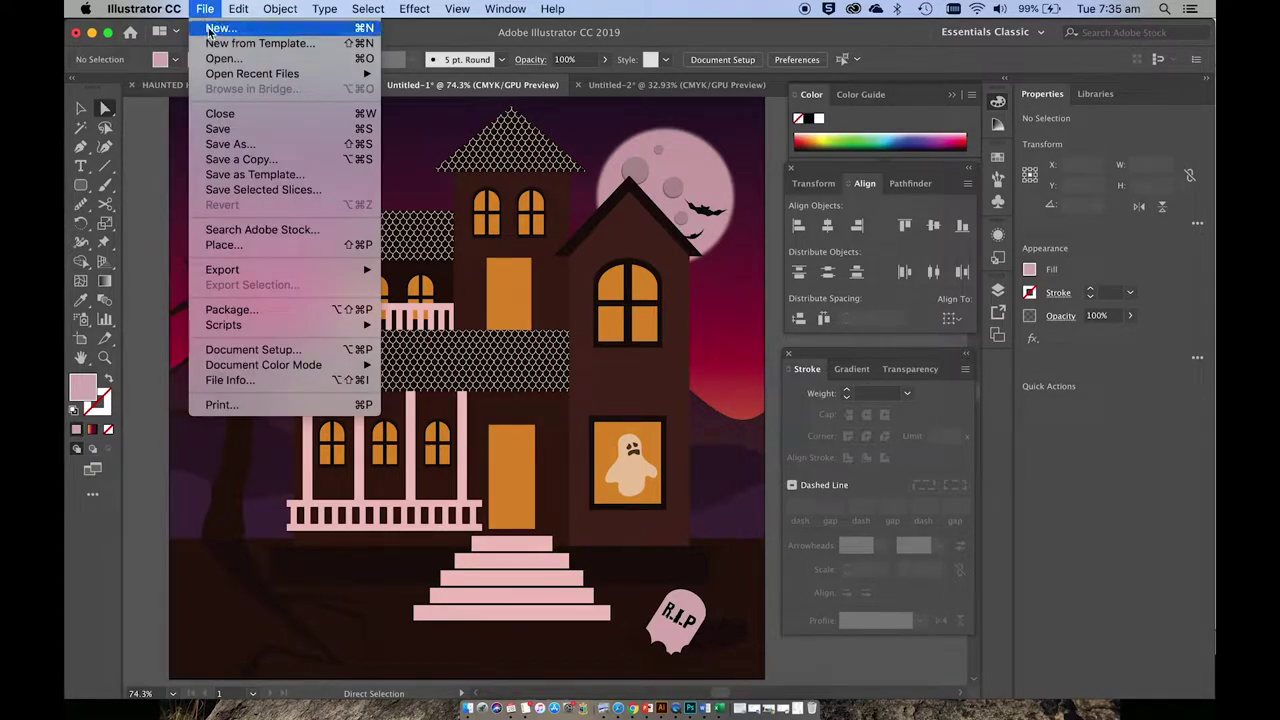
{"action": "left_click", "coordinate": [210, 29]}
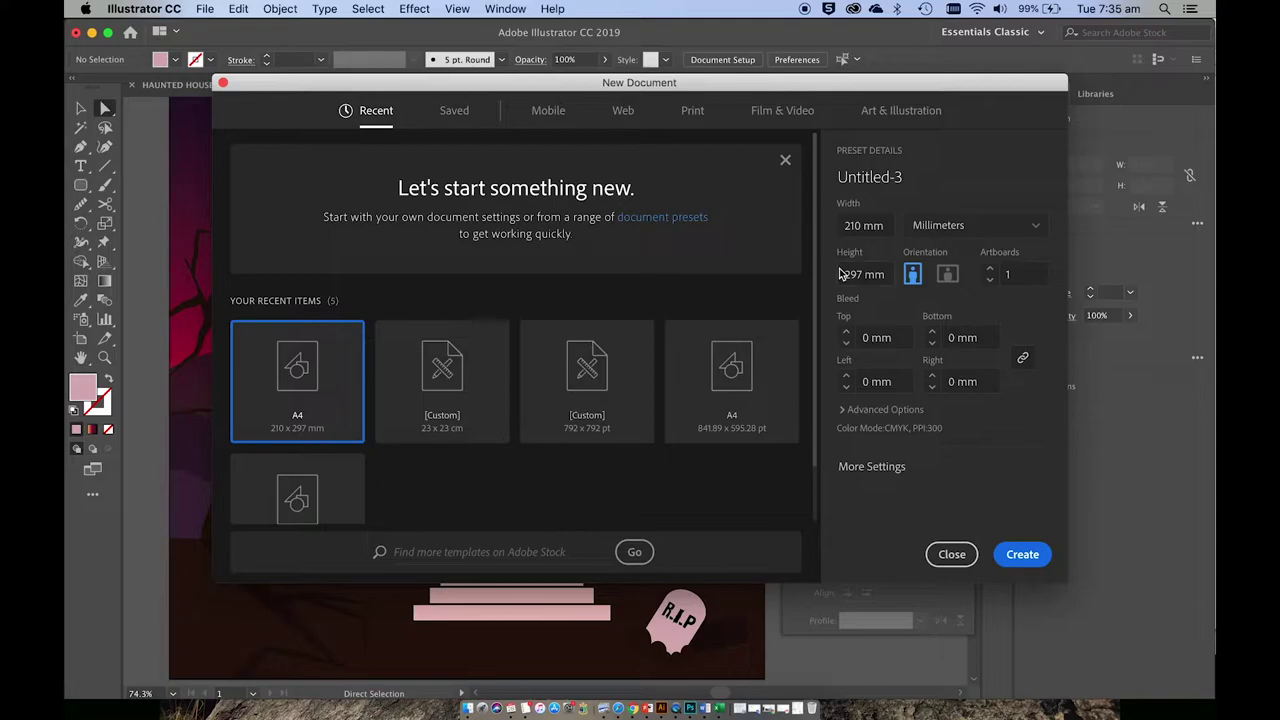
{"action": "left_click", "coordinate": [442, 412]}
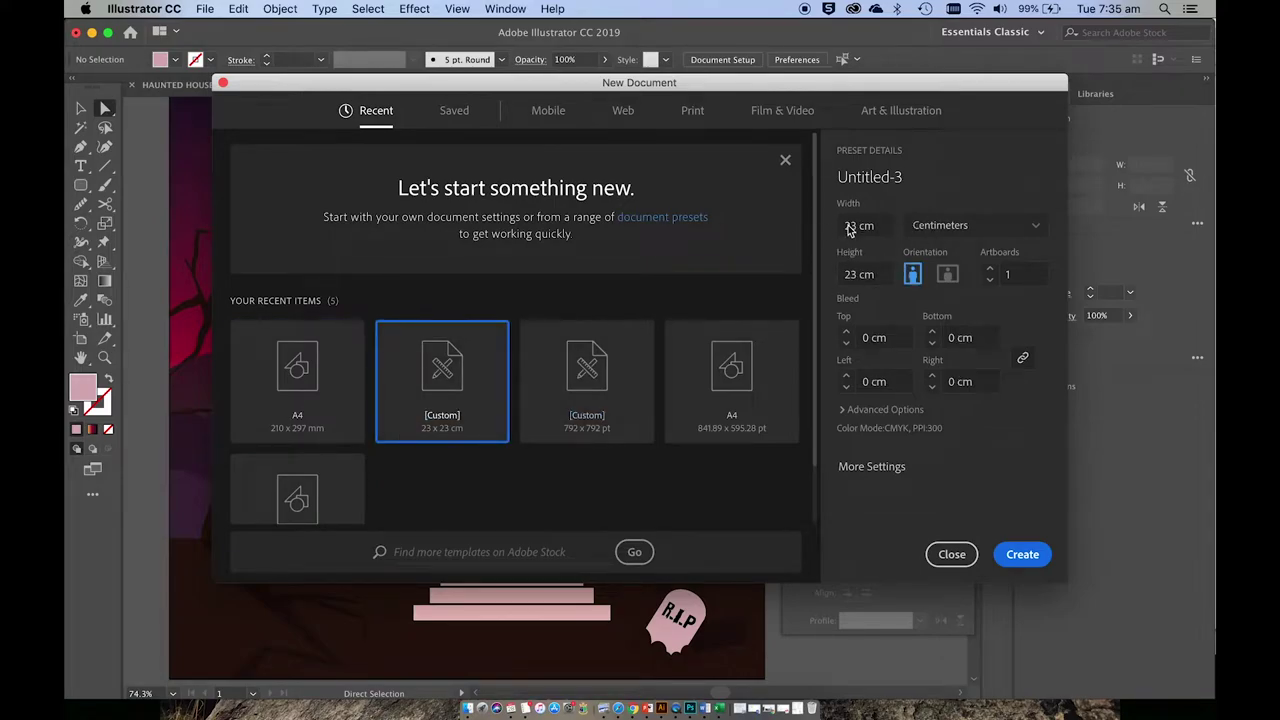
{"action": "left_click", "coordinate": [950, 226]}
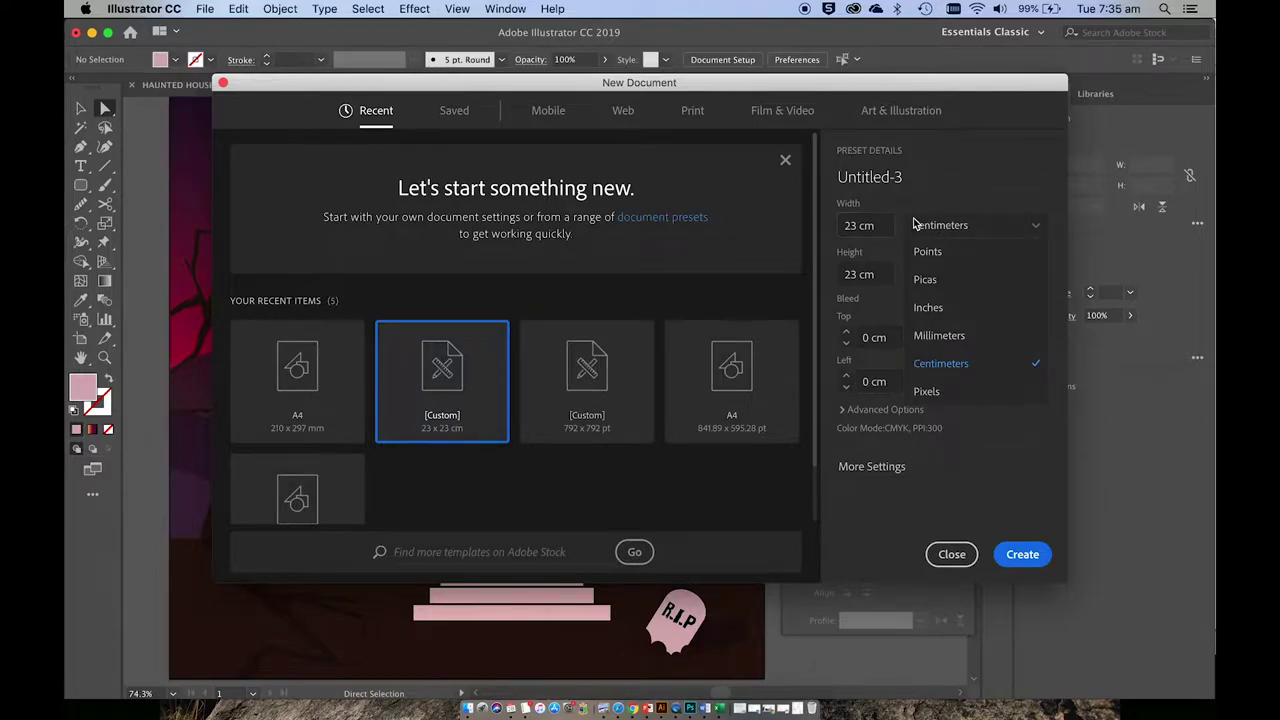
{"action": "key", "text": "Escape"}
{"action": "left_click", "coordinate": [1014, 556]}
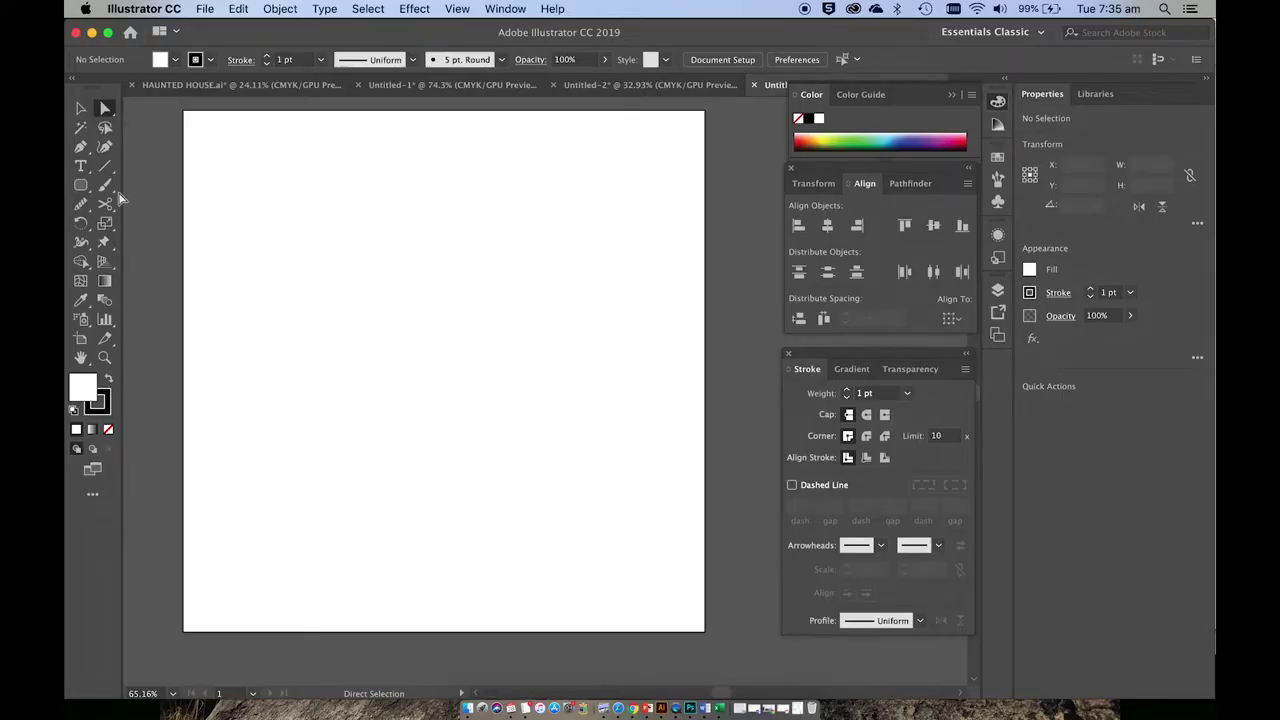
- Draw a tall rectangle, about 5.6 × 12 cm, on the artboard's right side
{"action": "left_click", "coordinate": [81, 186]}
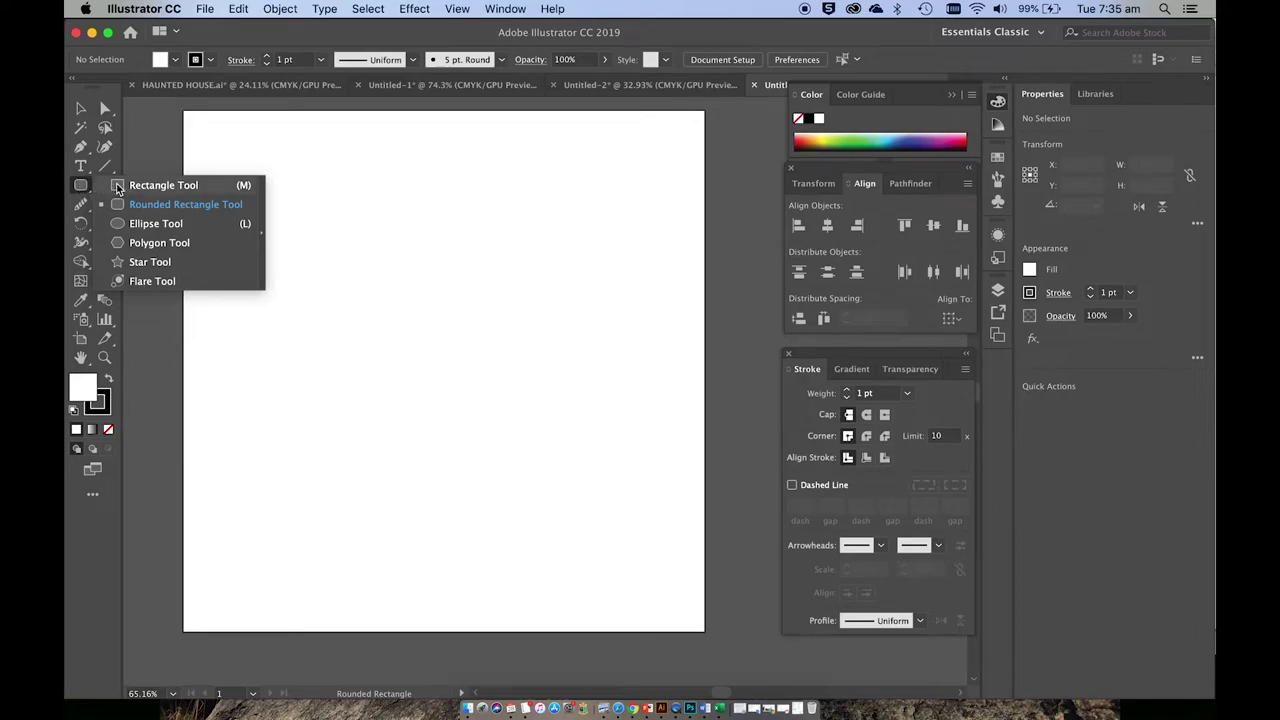
{"action": "left_click", "coordinate": [118, 186]}
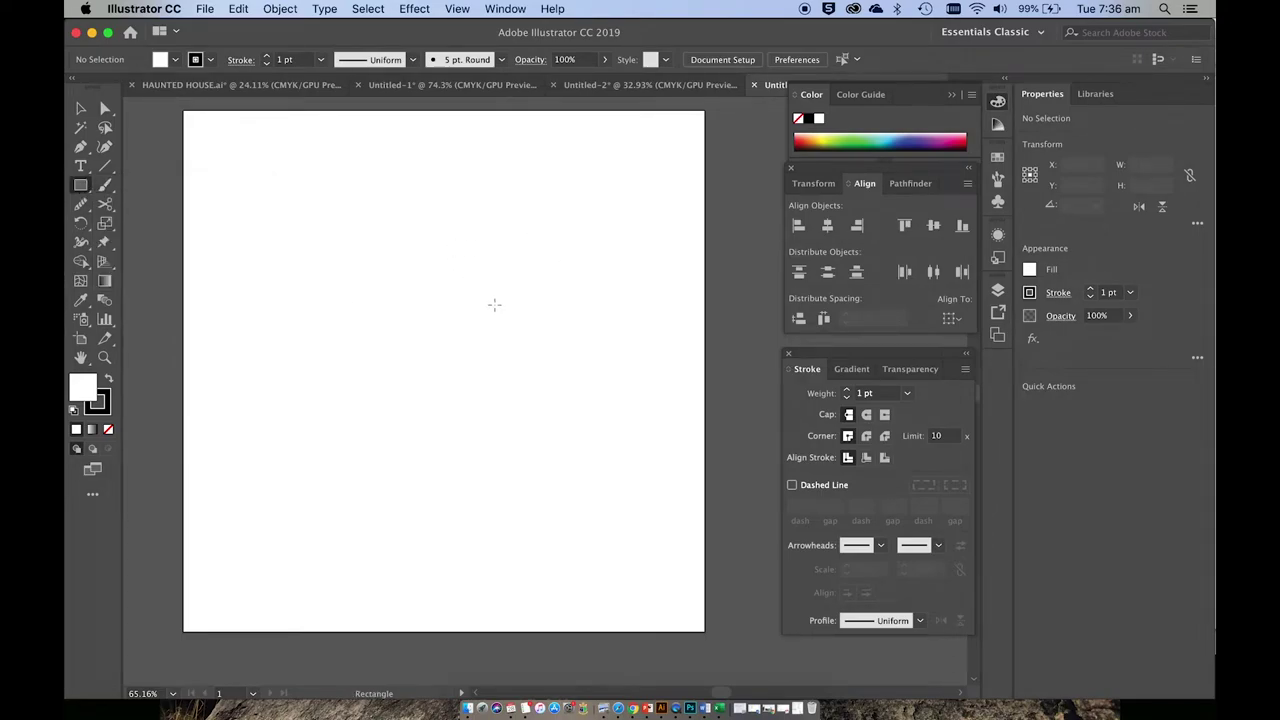
{"action": "left_click", "coordinate": [80, 188]}
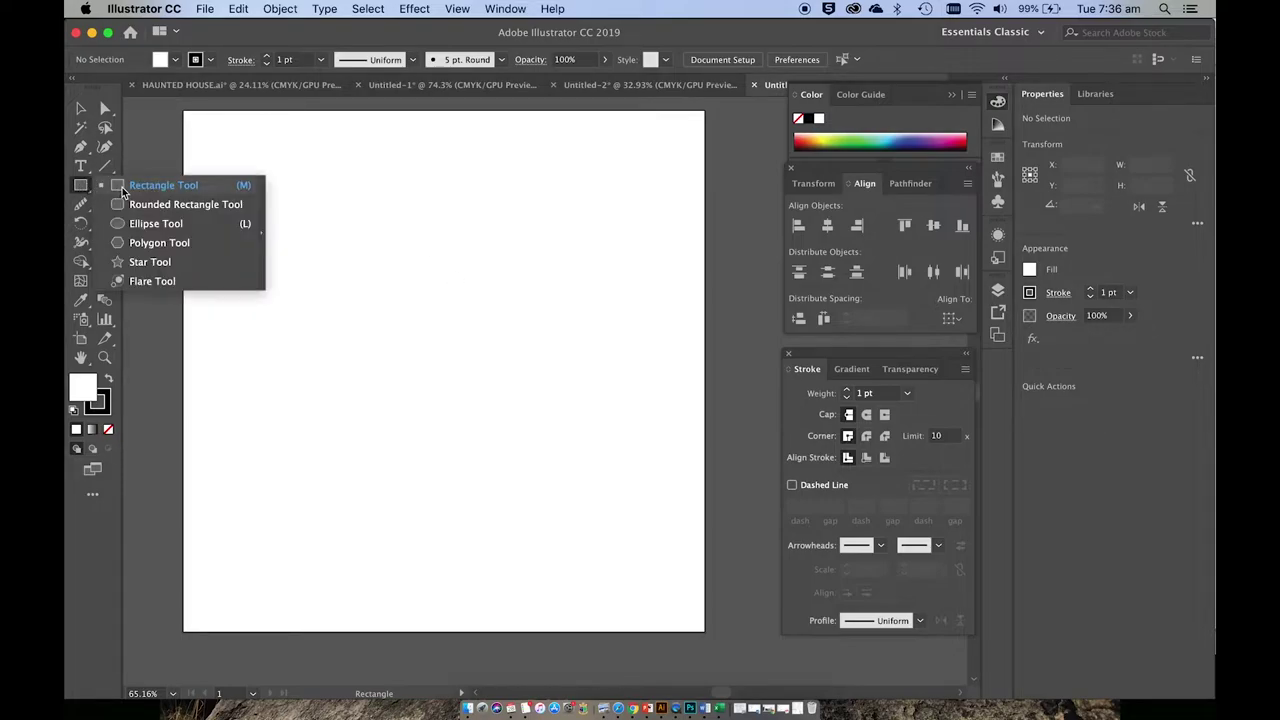
{"action": "left_click", "coordinate": [118, 190]}
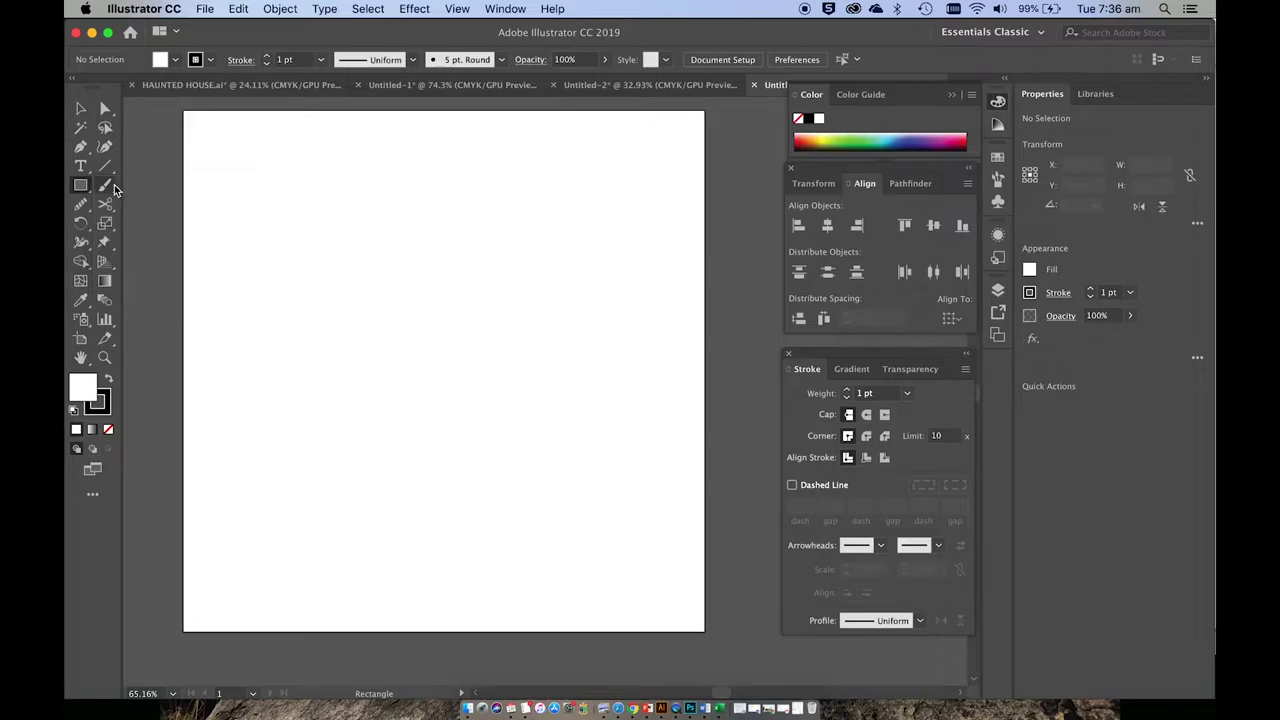
{"action": "left_click", "coordinate": [82, 188]}
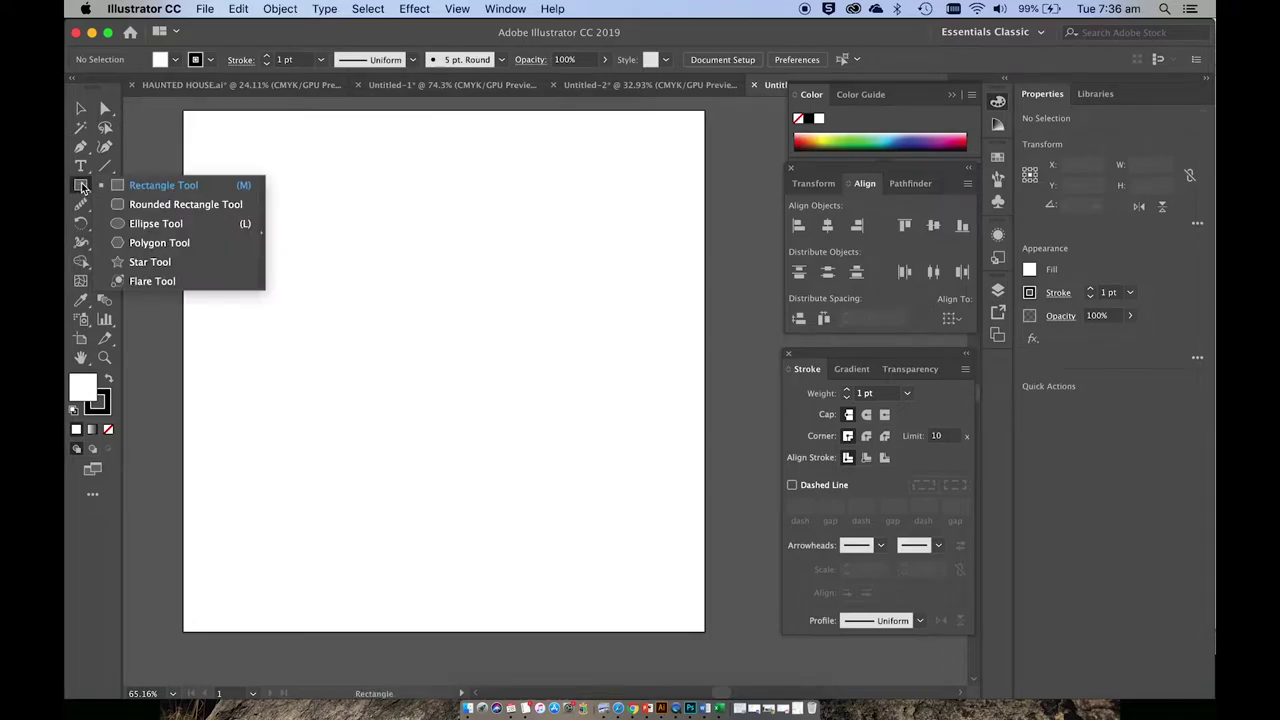
{"action": "left_click", "coordinate": [140, 186]}
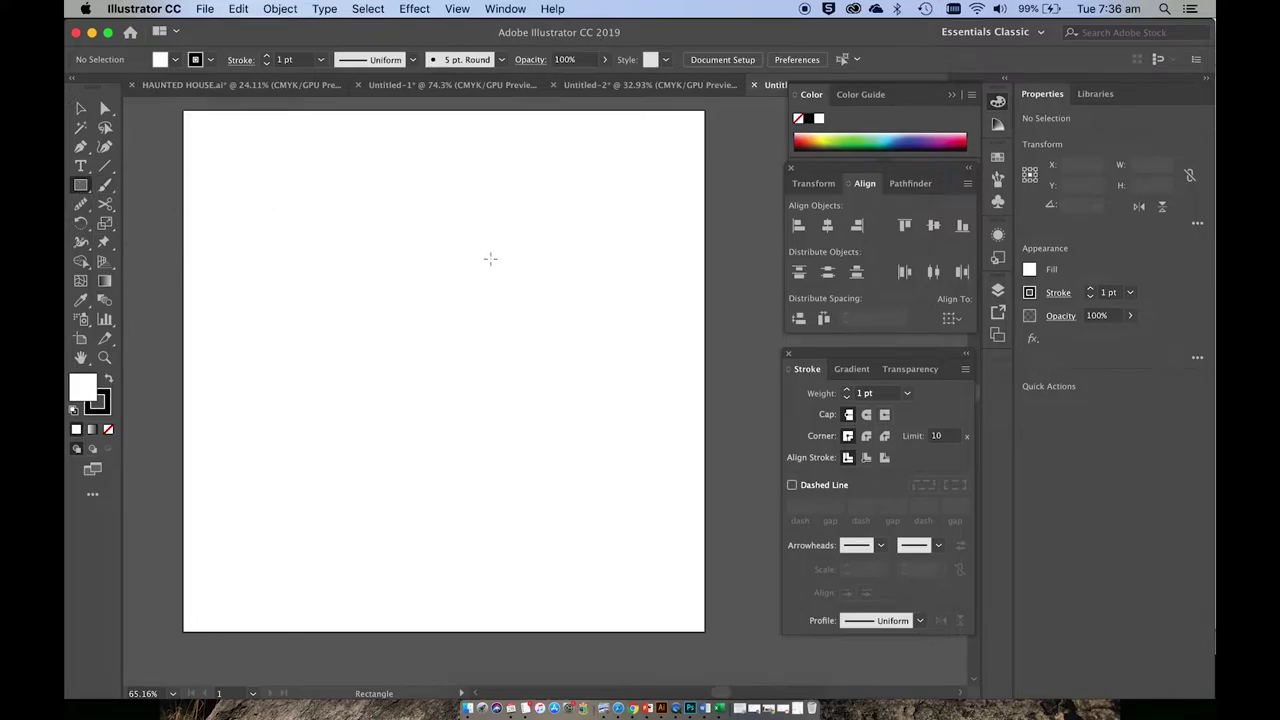
{"action": "left_click_drag", "start_coordinate": [496, 258], "coordinate": [622, 530]}
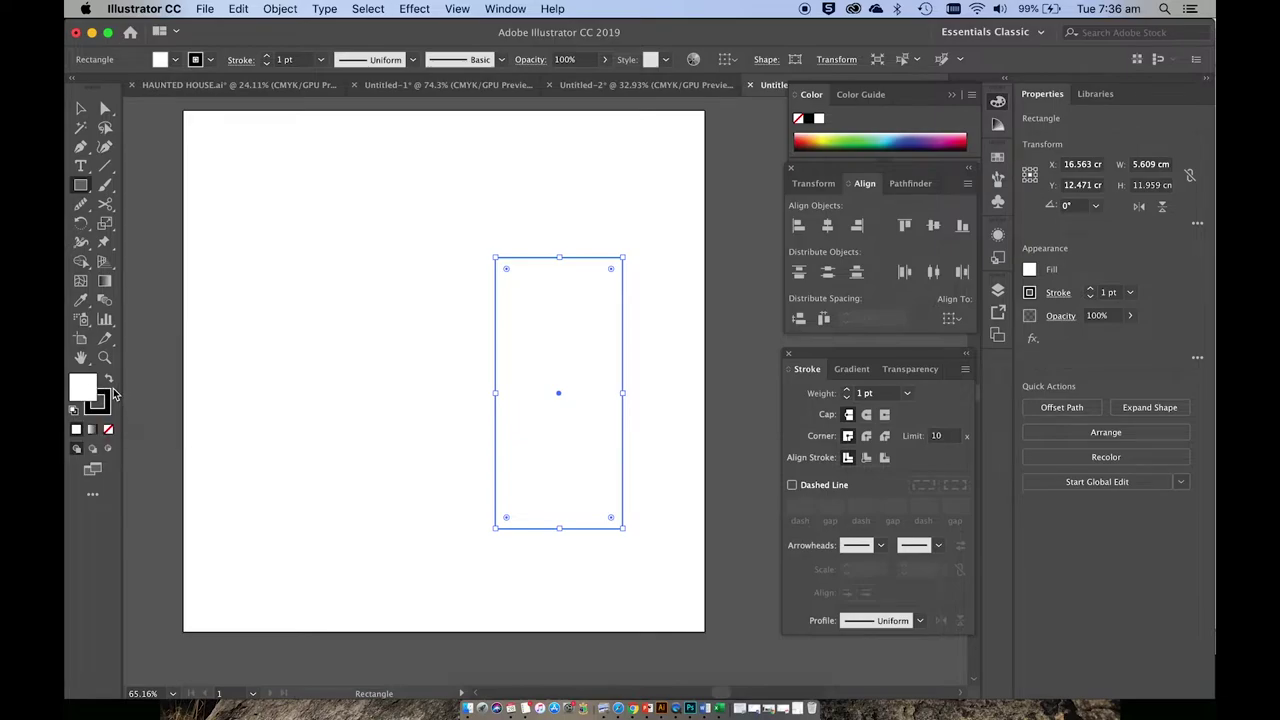
- Select the tall rectangle with the Selection Tool and bring its stroke swatch forward
{"action": "left_click", "coordinate": [80, 108]}
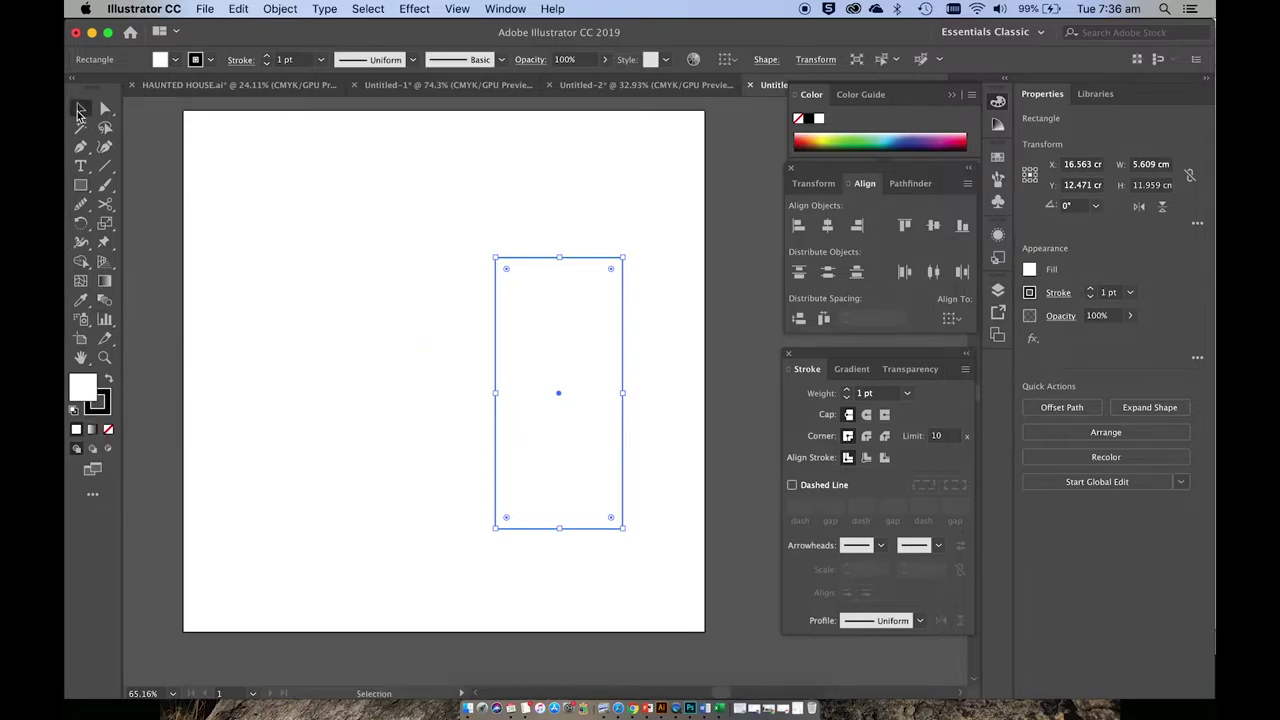
{"action": "left_click", "coordinate": [343, 313]}
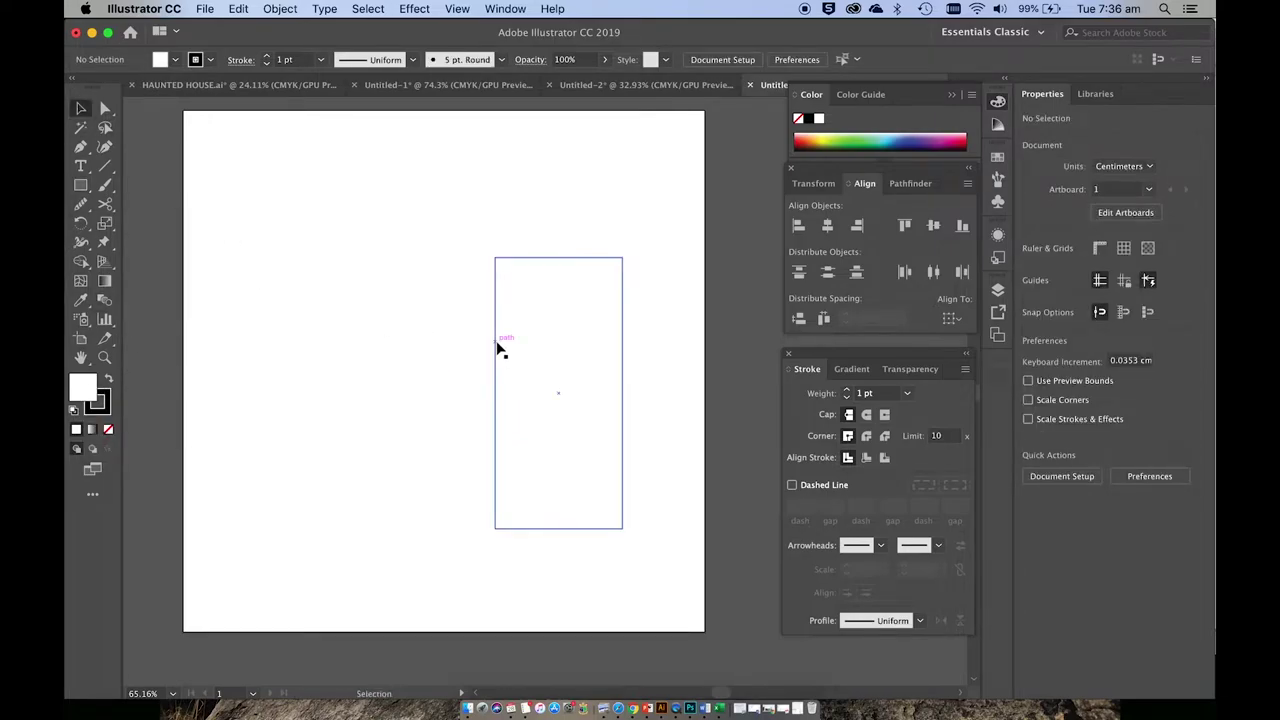
{"action": "left_click", "coordinate": [496, 346]}
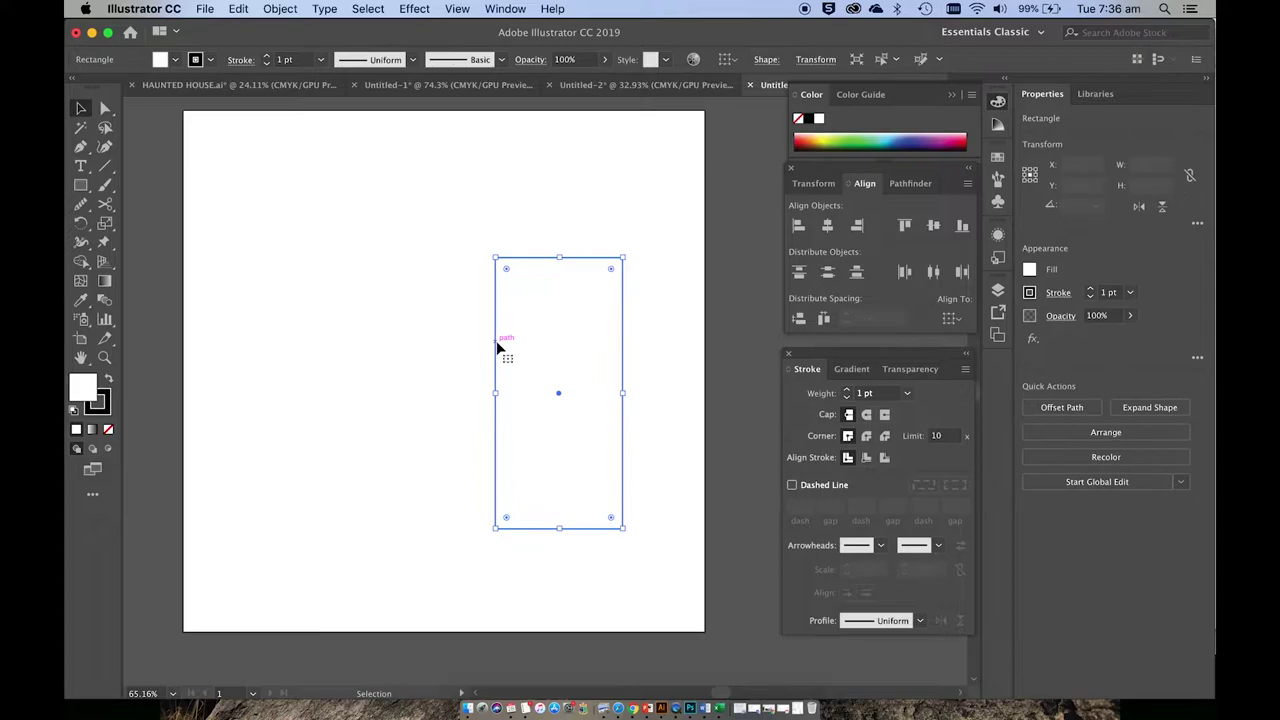
{"action": "left_click", "coordinate": [107, 411]}
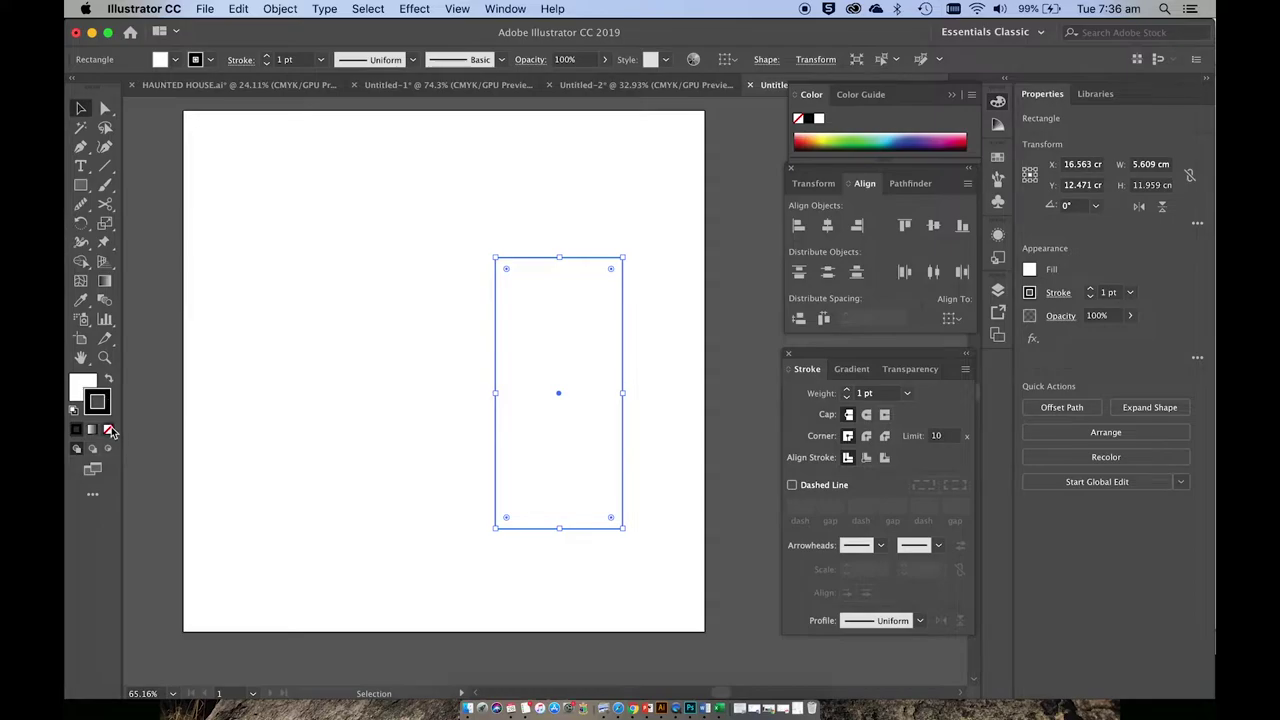
- Remove the tall rectangle's stroke and fill it with dark brown #543519
{"action": "left_click", "coordinate": [109, 433]}
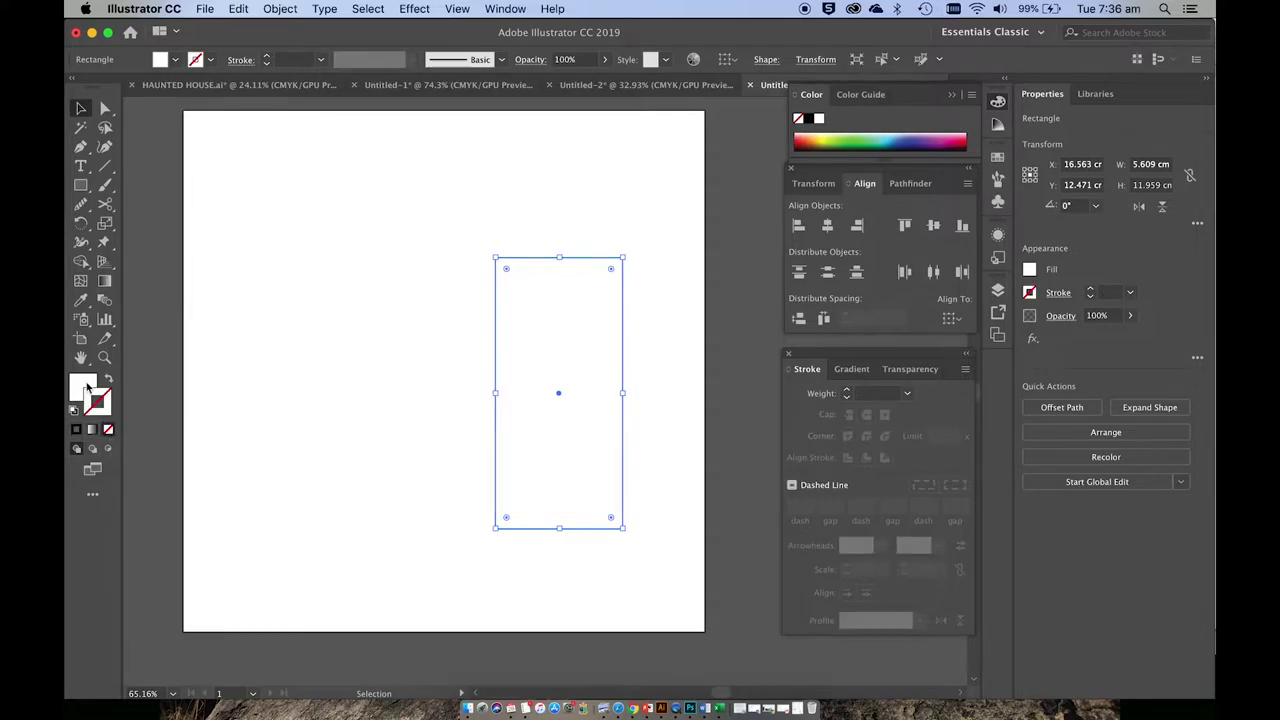
{"action": "double_click", "coordinate": [85, 388]}
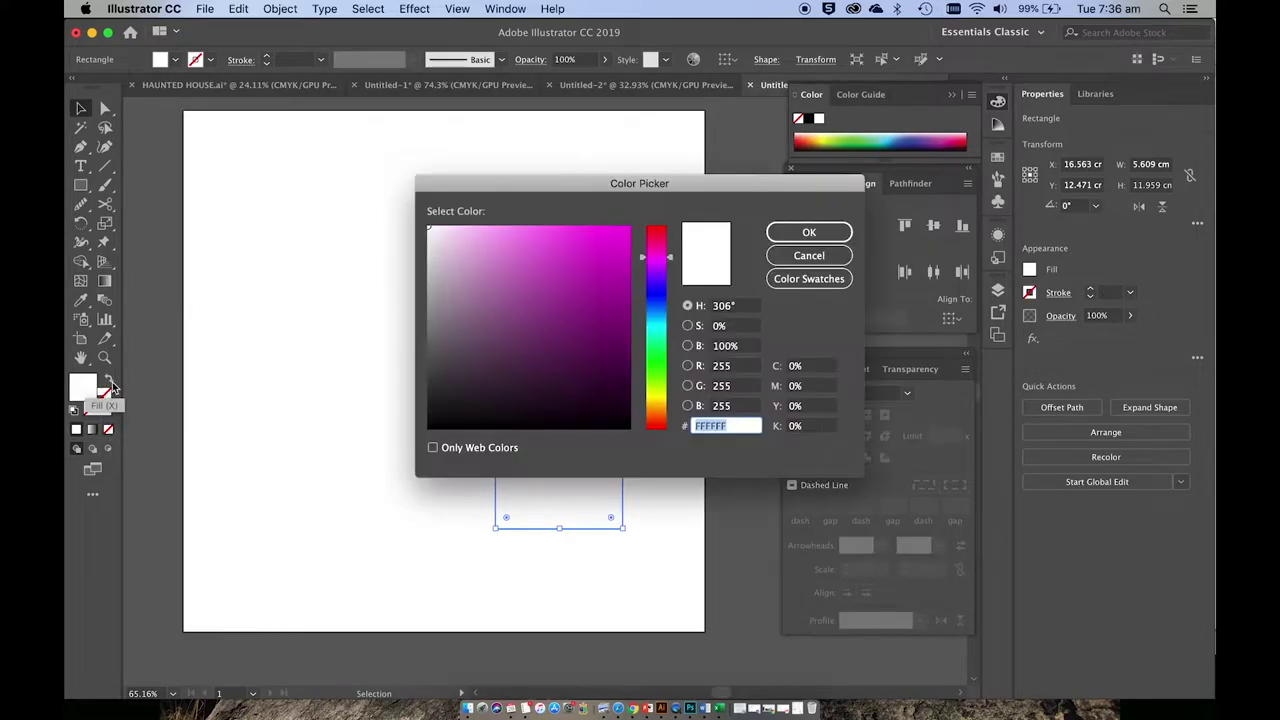
{"action": "left_click", "coordinate": [656, 412]}
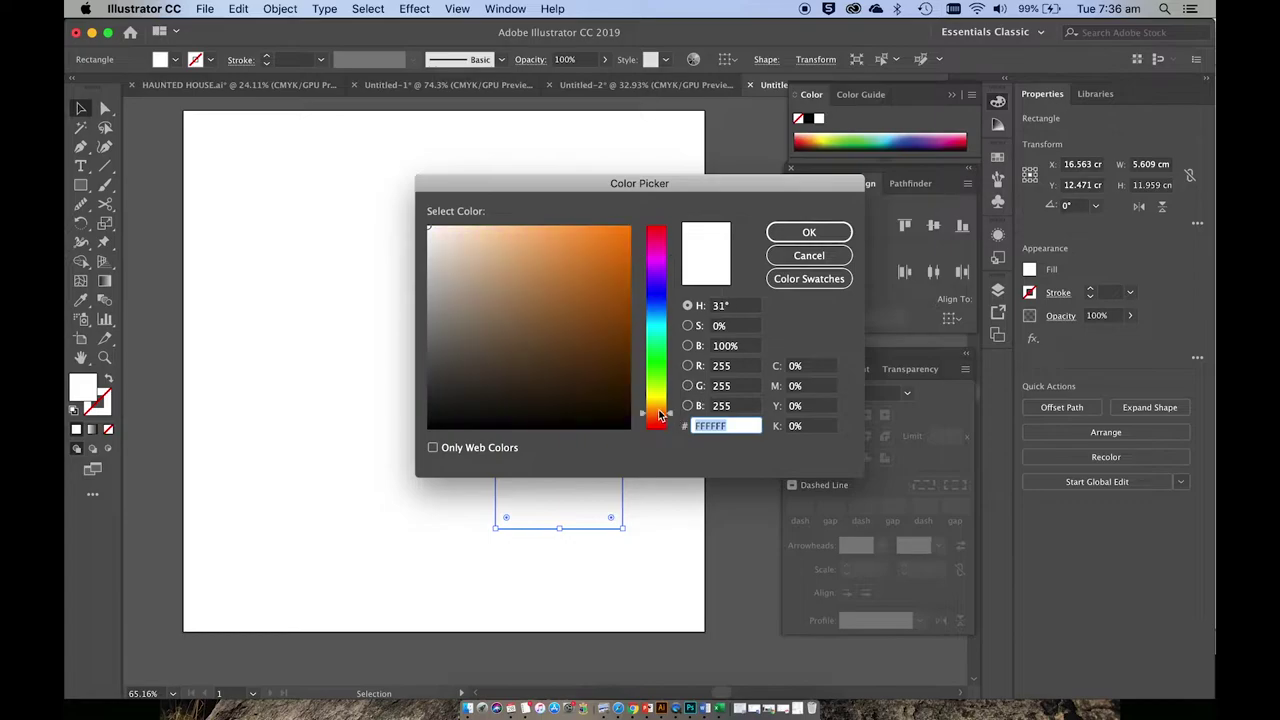
{"action": "left_click", "coordinate": [609, 373]}
{"action": "left_click", "coordinate": [800, 238]}
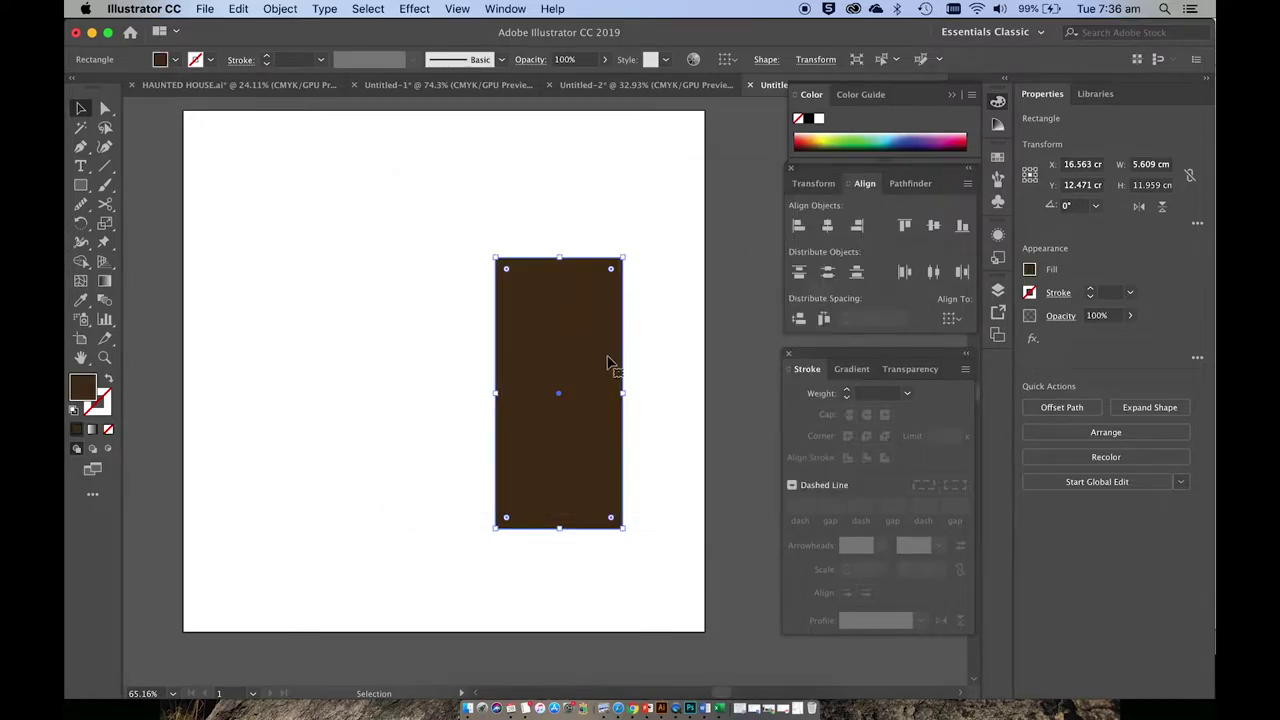
{"action": "double_click", "coordinate": [86, 390]}
{"action": "left_click", "coordinate": [570, 360]}
{"action": "left_click", "coordinate": [806, 234]}
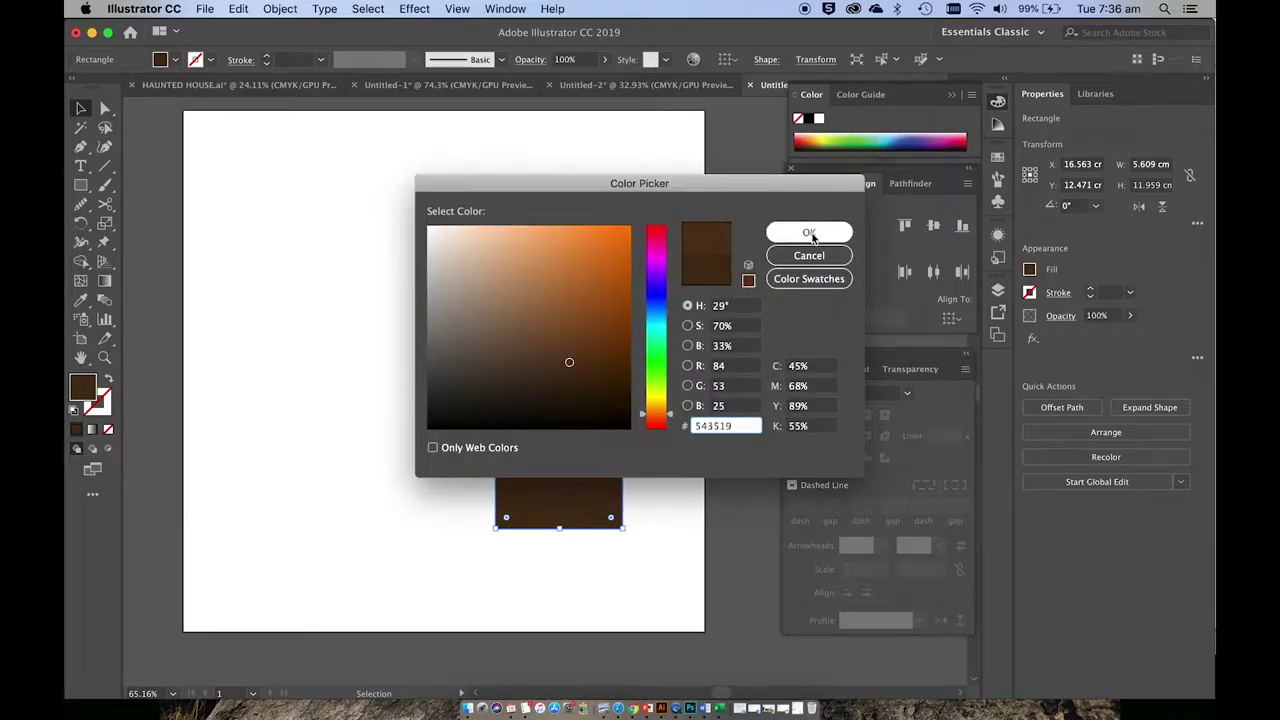
{"action": "left_click", "coordinate": [657, 322]}
{"action": "scroll", "coordinate": [658, 330], "scroll_direction": "left", "scroll_amount": 2}
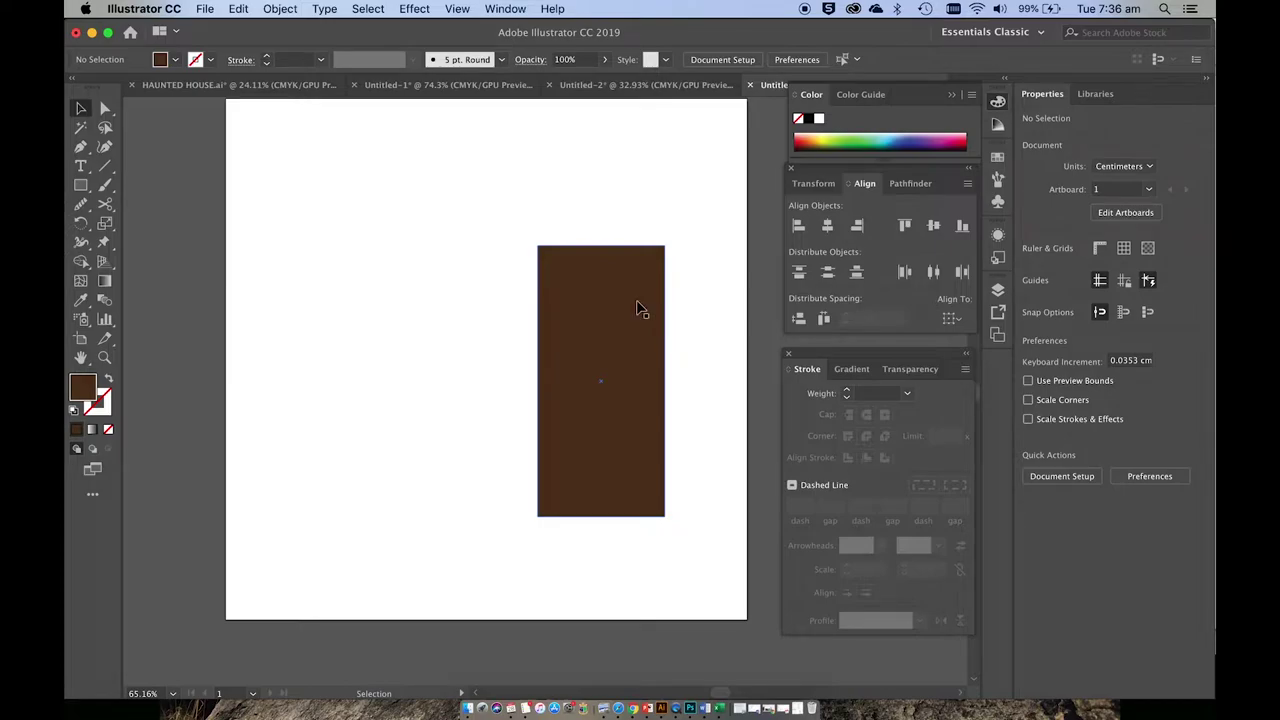
- With Smart Guides on, draw a wide 9.5 × 6 cm rectangle snapped to the tall one's lower-left side
{"action": "left_click", "coordinate": [82, 187]}
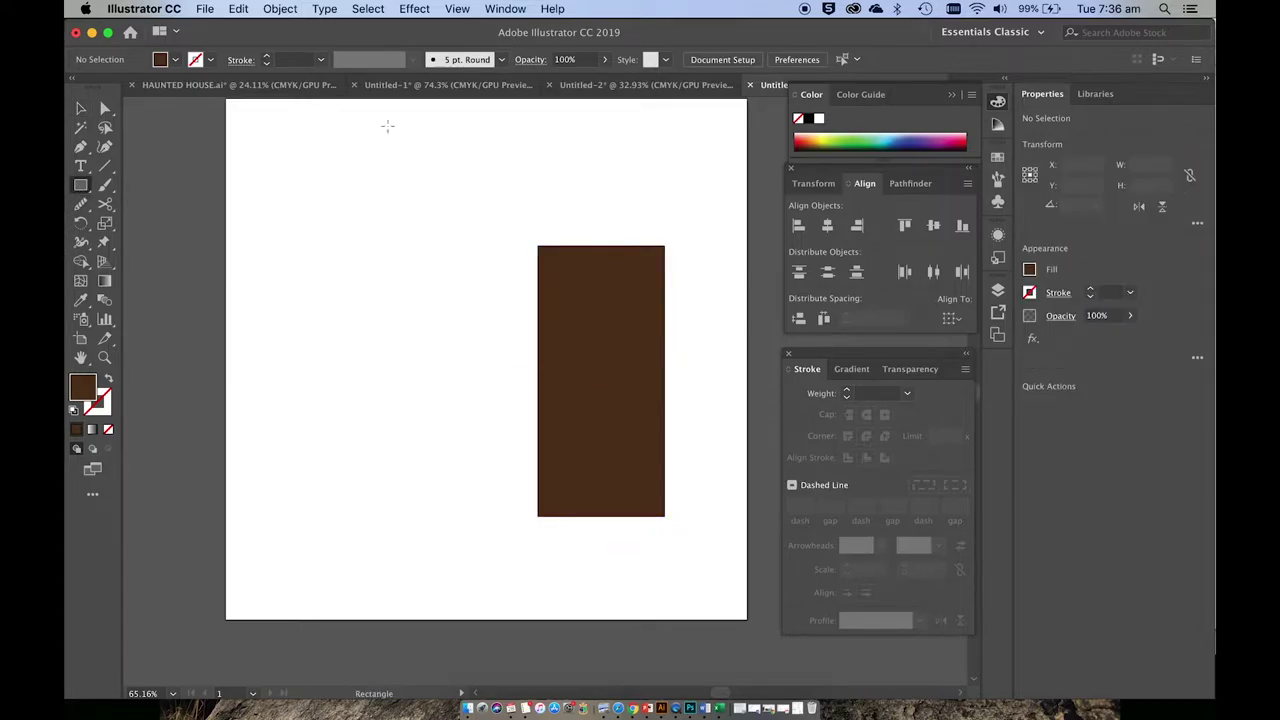
{"action": "left_click", "coordinate": [458, 9]}
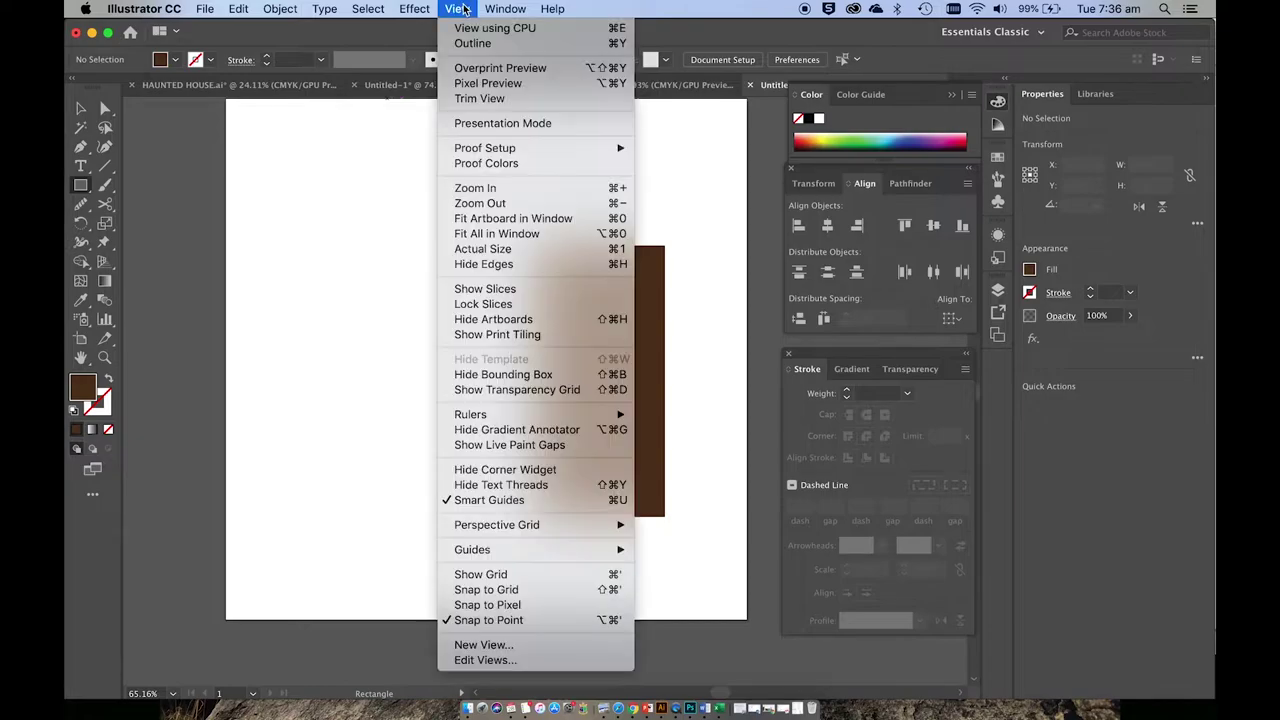
{"action": "left_click", "coordinate": [433, 500]}
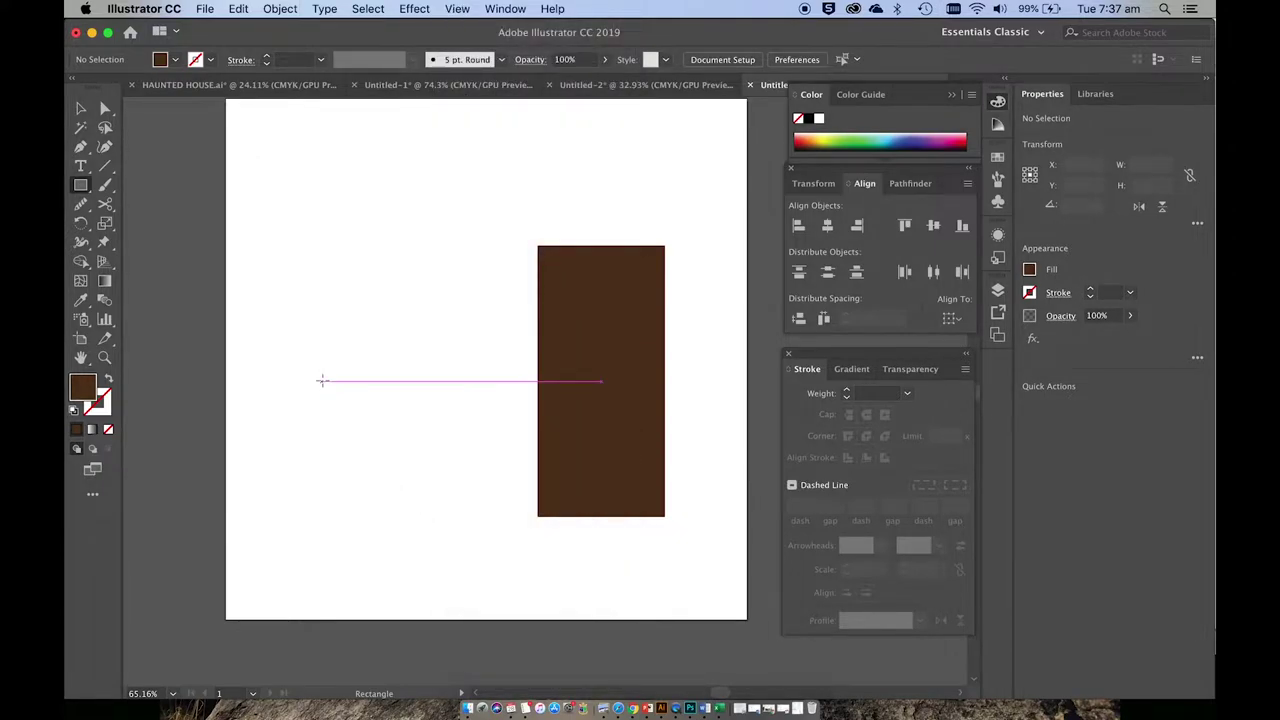
{"action": "left_click_drag", "start_coordinate": [322, 381], "coordinate": [537, 518]}
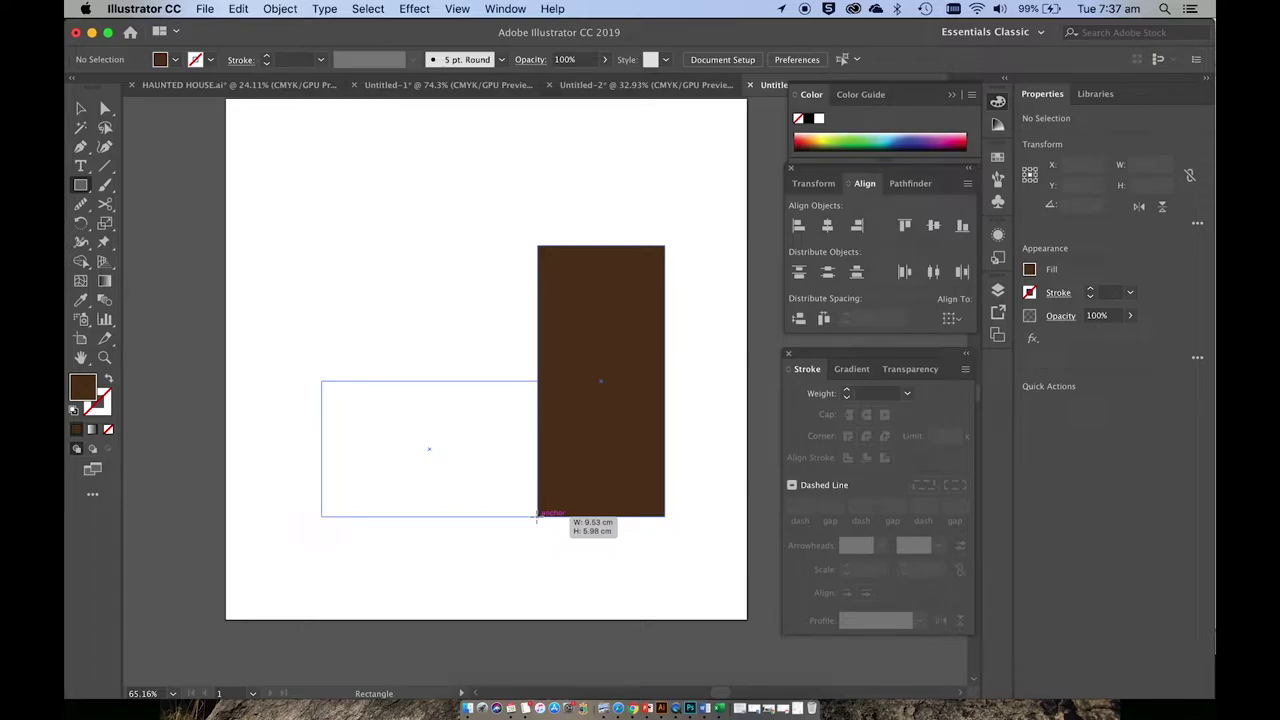
{"action": "left_click_drag", "start_coordinate": [537, 518], "coordinate": [537, 518]}
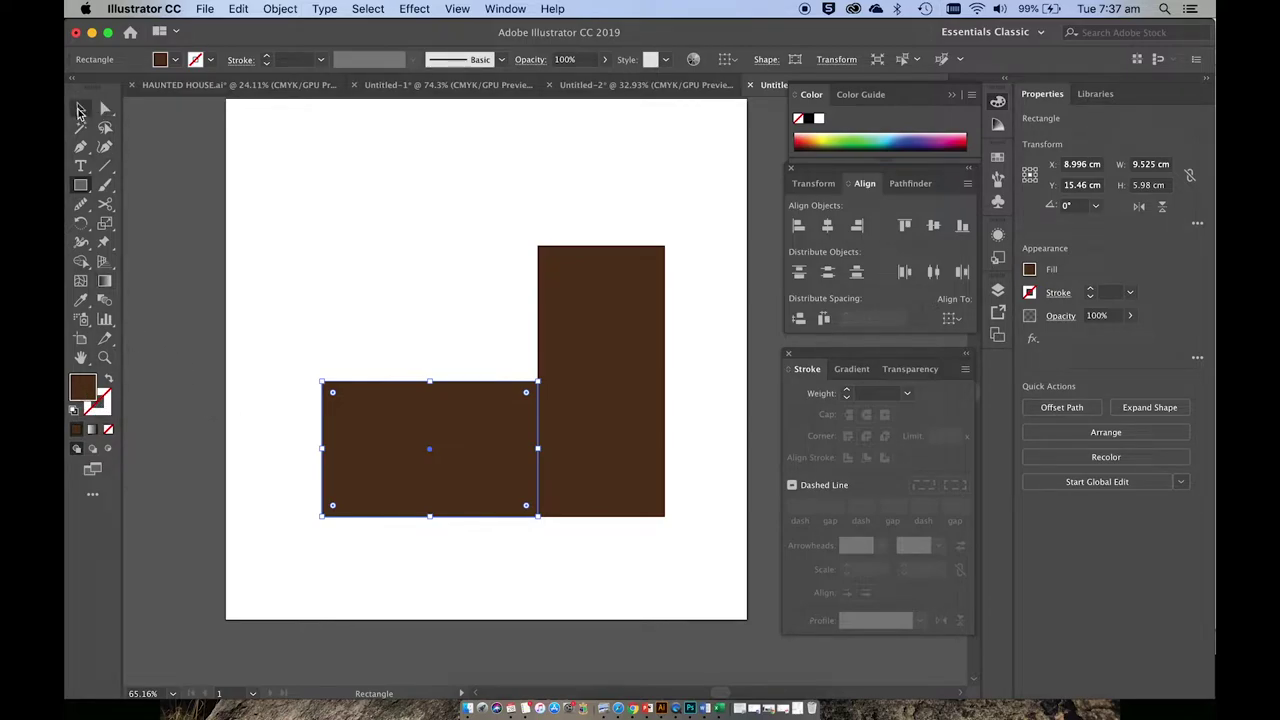
- Select the tall brown rectangle and get back out of isolation mode
{"action": "left_click", "coordinate": [81, 109]}
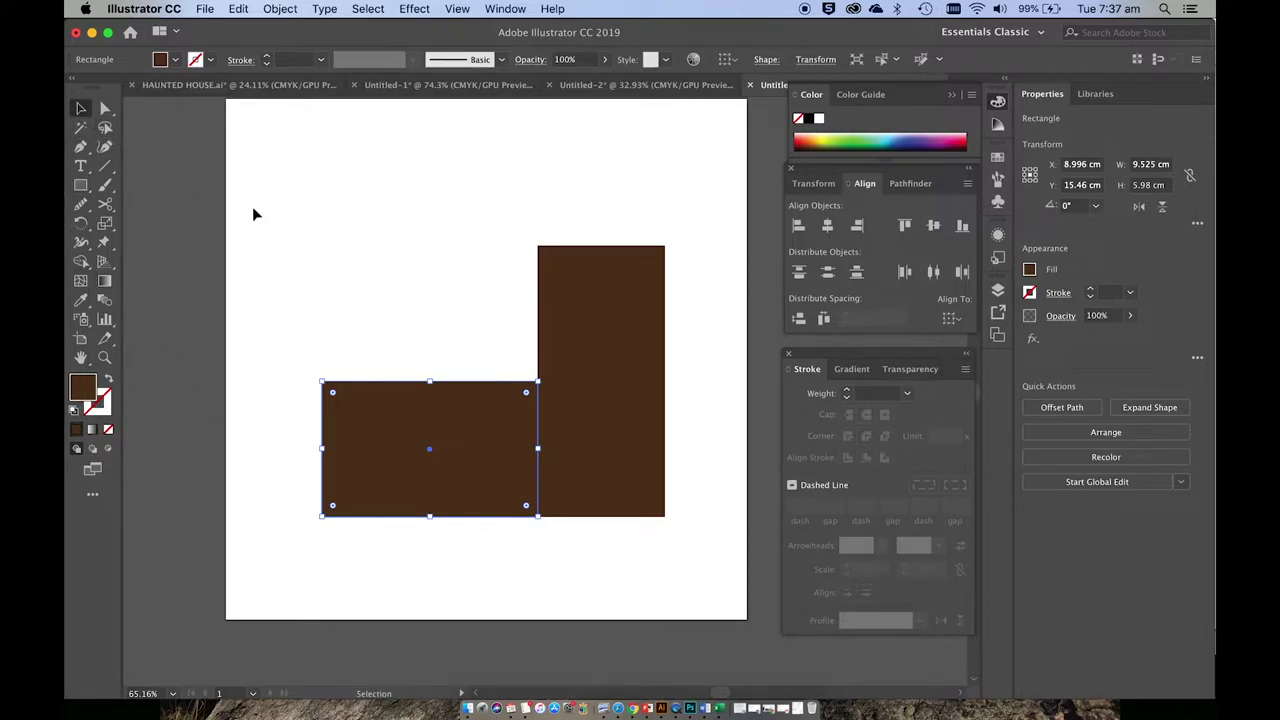
{"action": "left_click", "coordinate": [588, 358]}
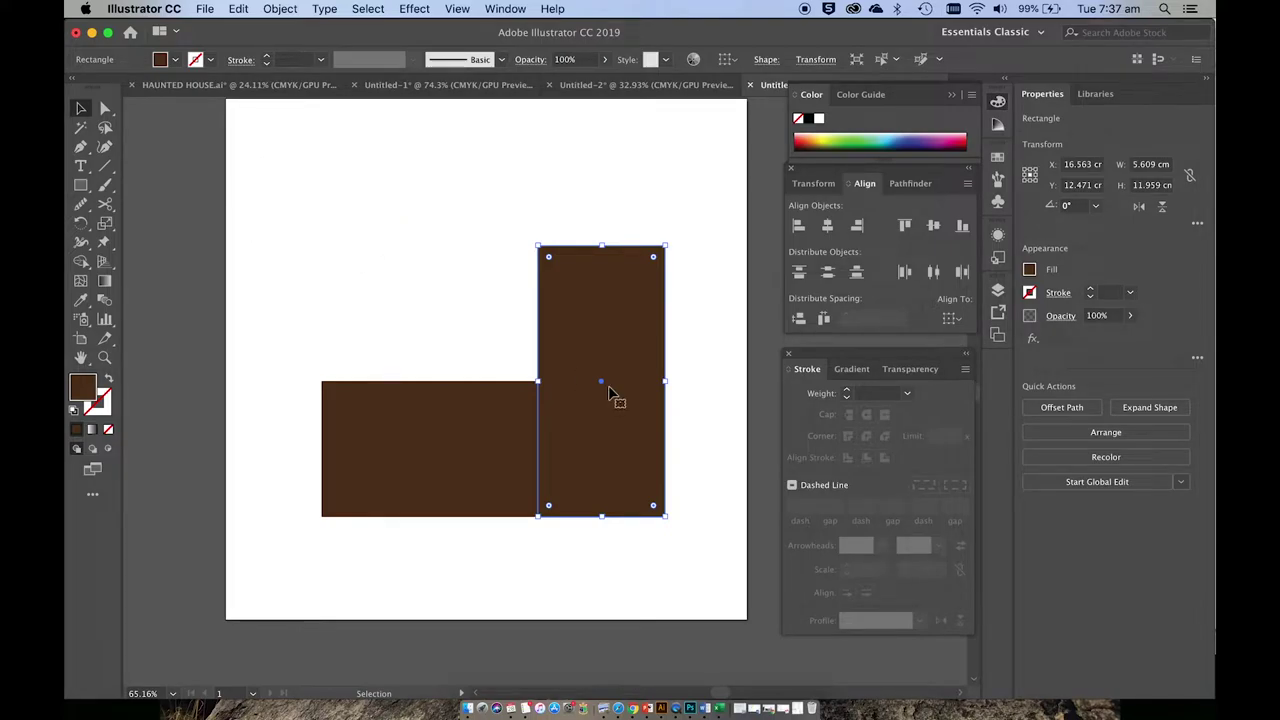
{"action": "double_click", "coordinate": [612, 452]}
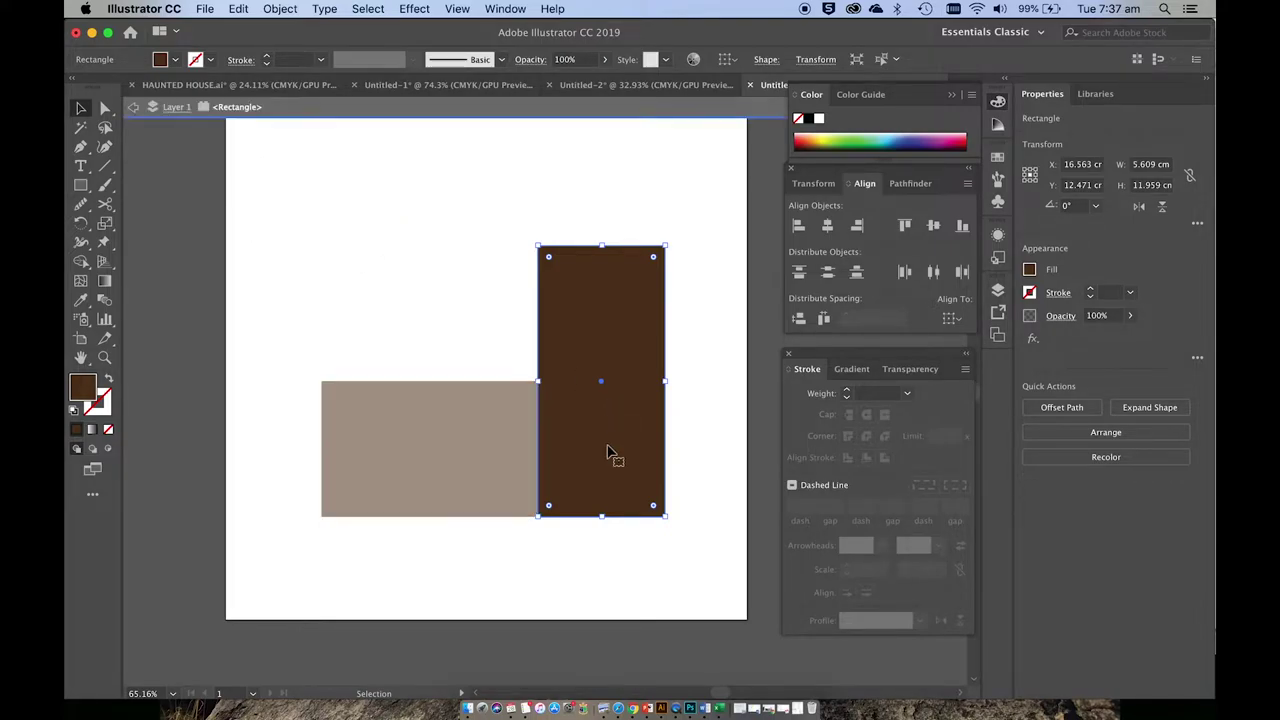
{"action": "left_click", "coordinate": [131, 107]}
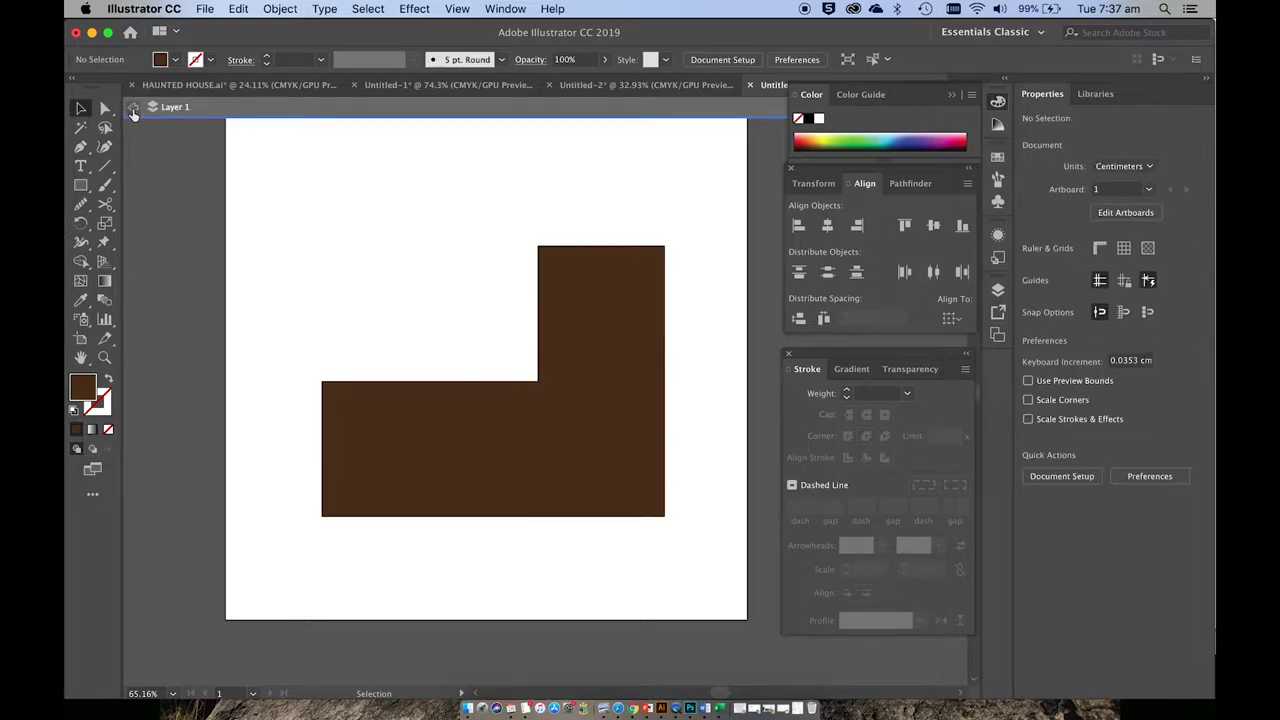
{"action": "double_click", "coordinate": [86, 392]}
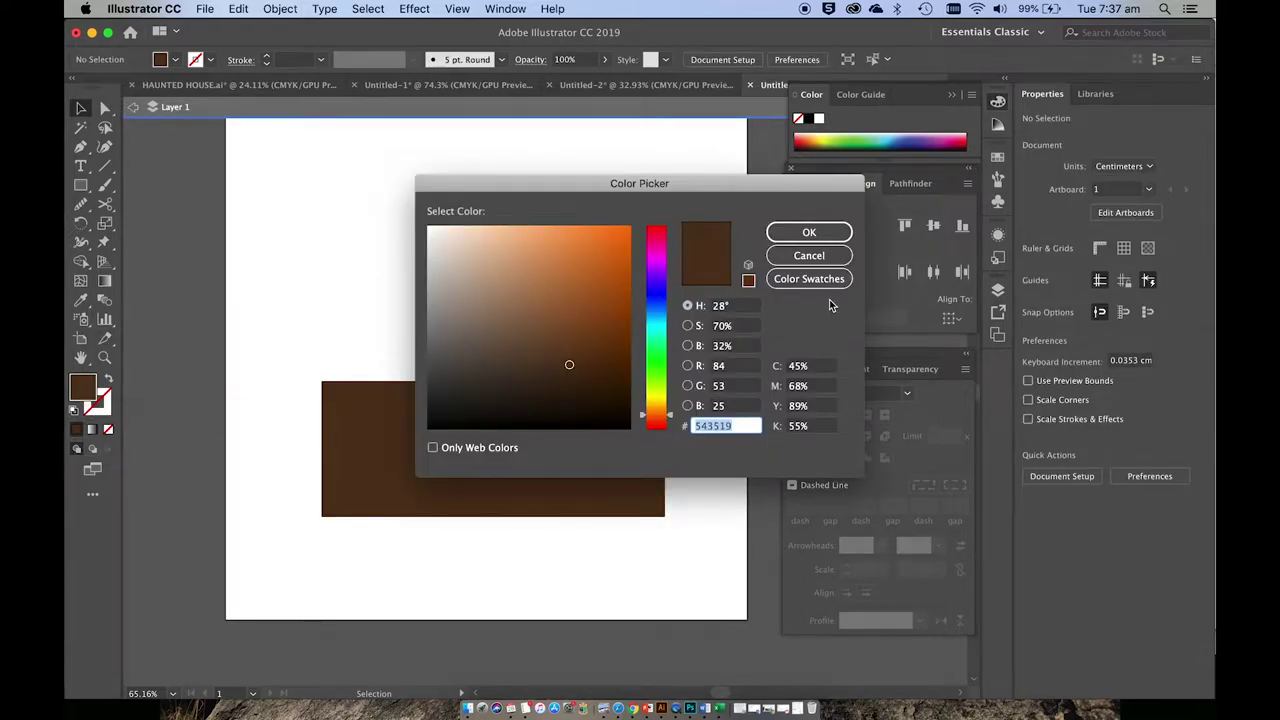
{"action": "key", "text": "Return"}
{"action": "left_click", "coordinate": [137, 110]}
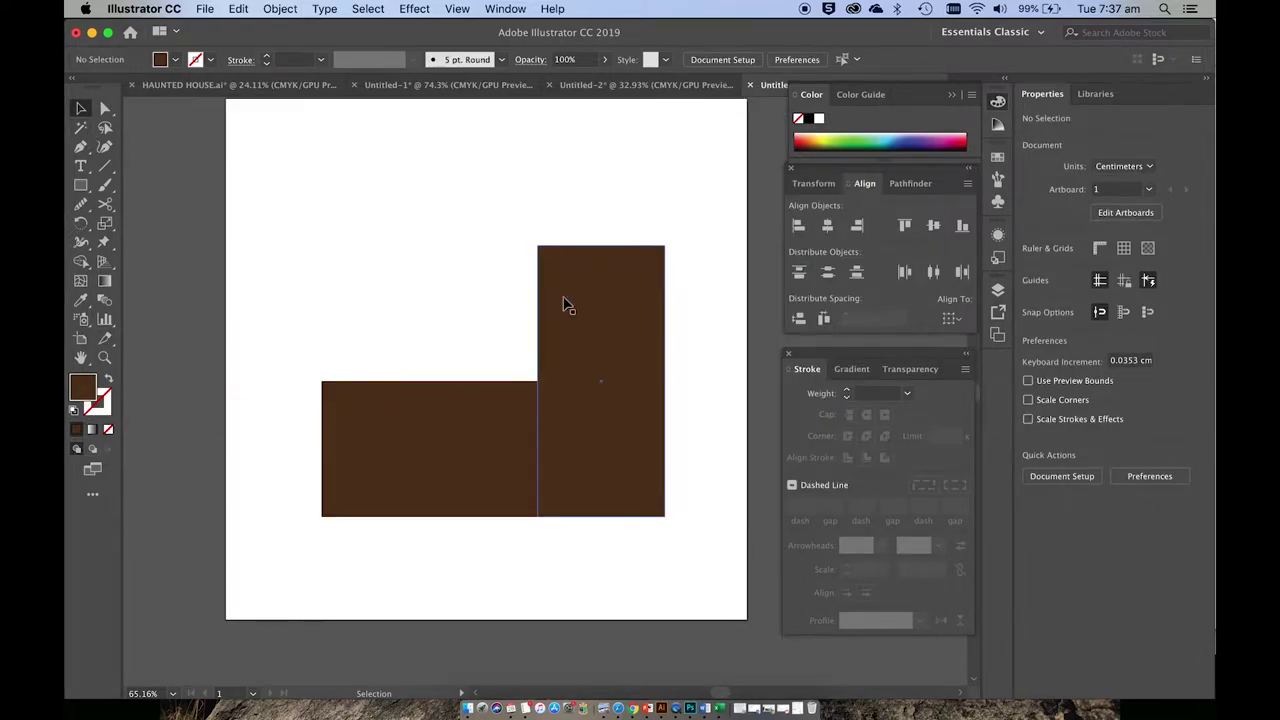
- Refill the tall right rectangle with a lighter brown from the Color Picker
{"action": "left_click", "coordinate": [563, 300]}
{"action": "double_click", "coordinate": [90, 395]}
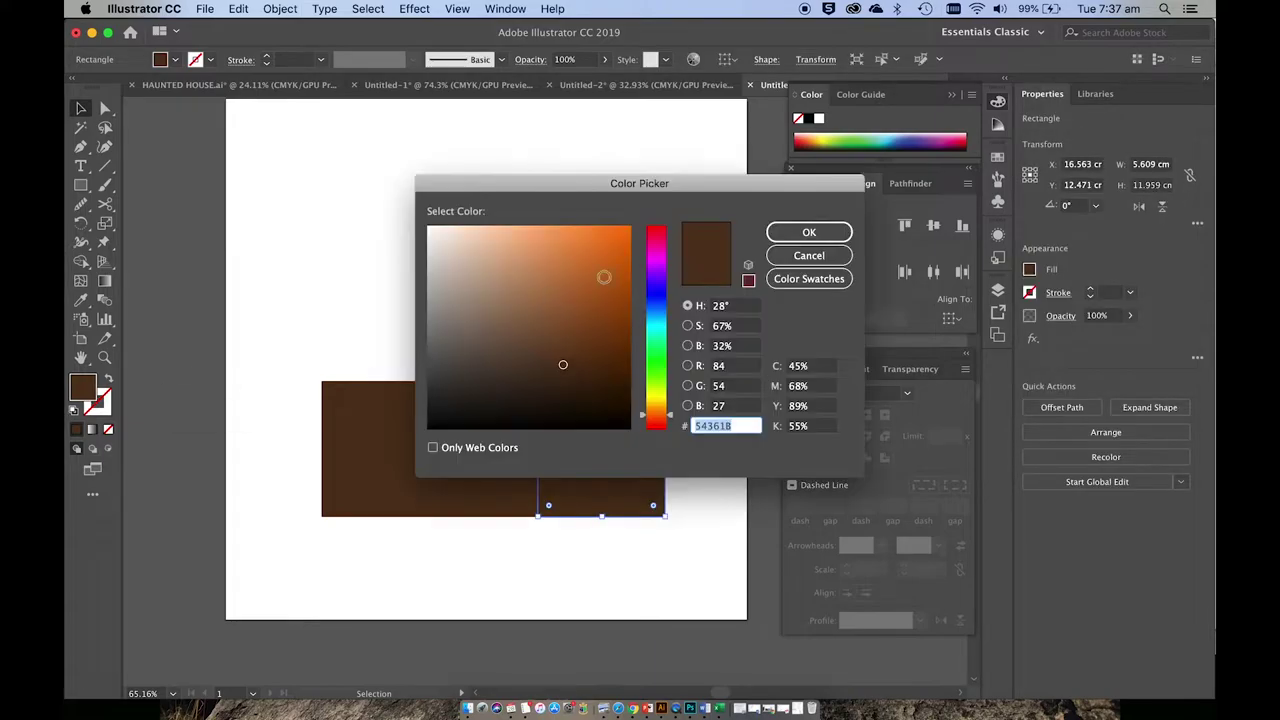
{"action": "left_click", "coordinate": [549, 350]}
{"action": "left_click", "coordinate": [808, 231]}
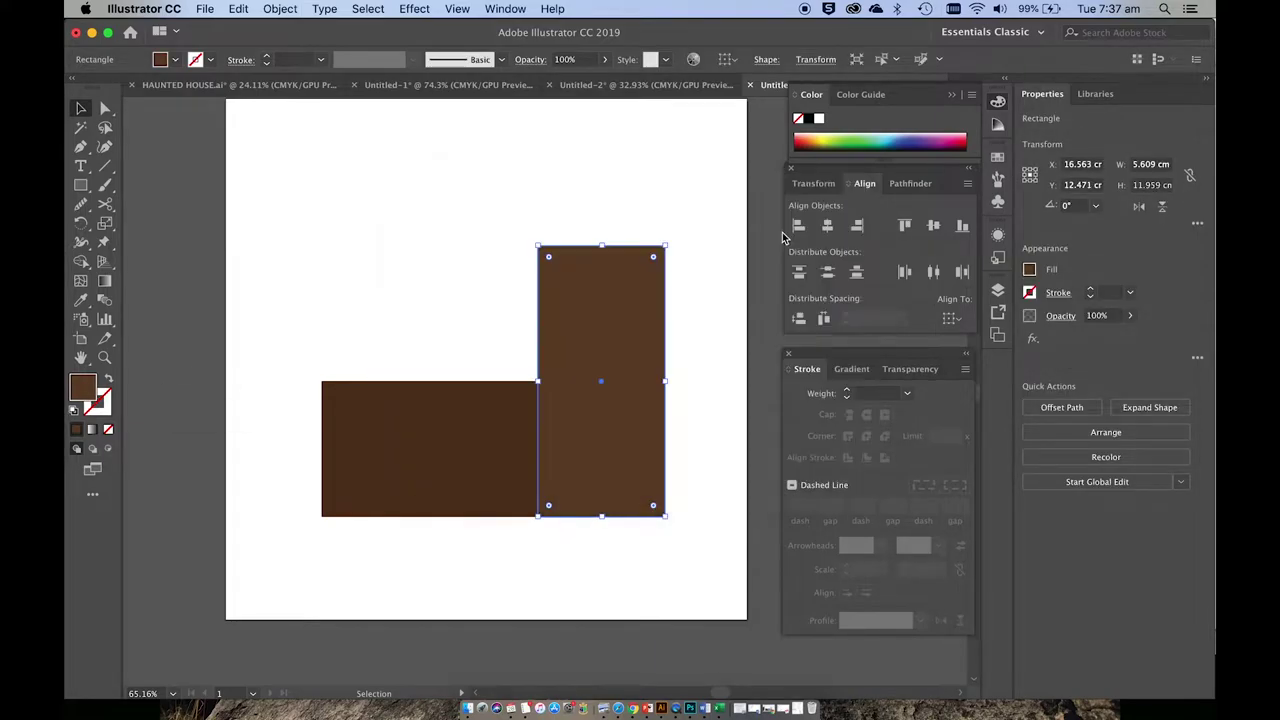
{"action": "left_click", "coordinate": [435, 247]}
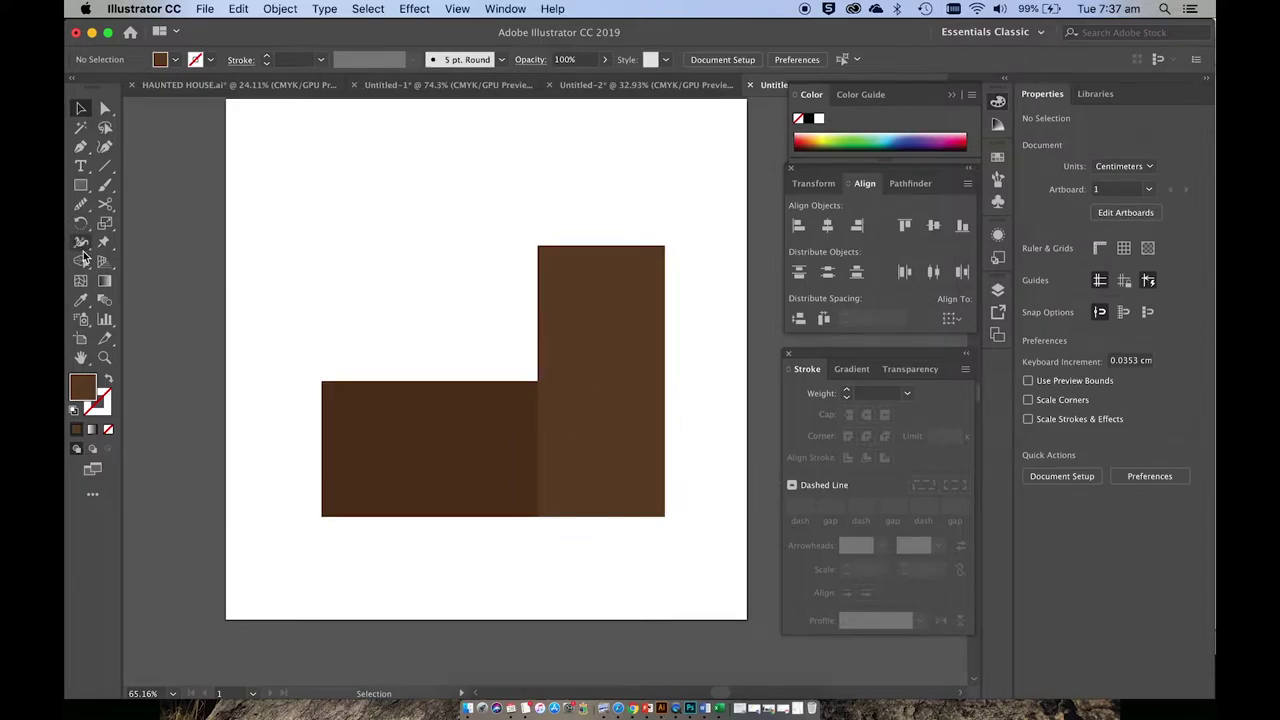
{"action": "left_click", "coordinate": [81, 185]}
- Draw a tall rectangle above the lower-left block and fill it with a darker brown
{"action": "mouse_move", "coordinate": [444, 207]}
{"action": "left_mouse_down"}
{"action": "mouse_move", "coordinate": [520, 371]}
{"action": "mouse_move", "coordinate": [538, 381]}
{"action": "left_mouse_up"}
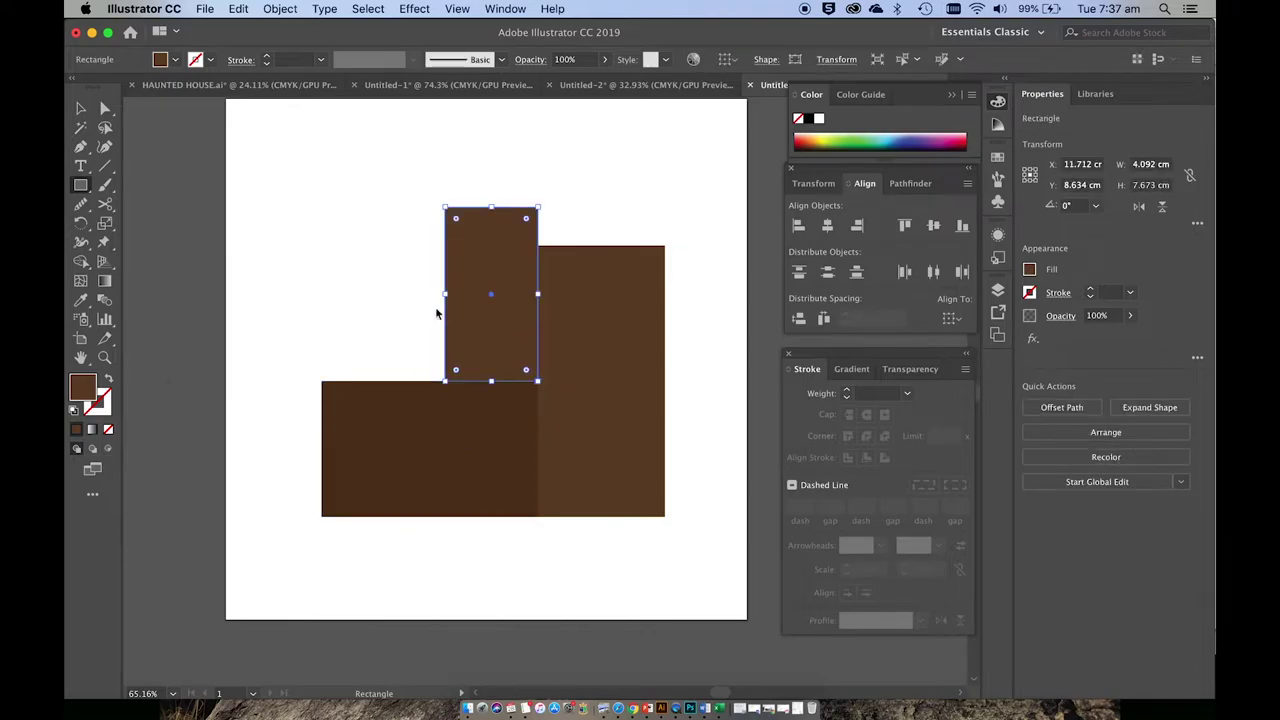
{"action": "double_click", "coordinate": [81, 389]}
{"action": "left_click", "coordinate": [564, 383]}
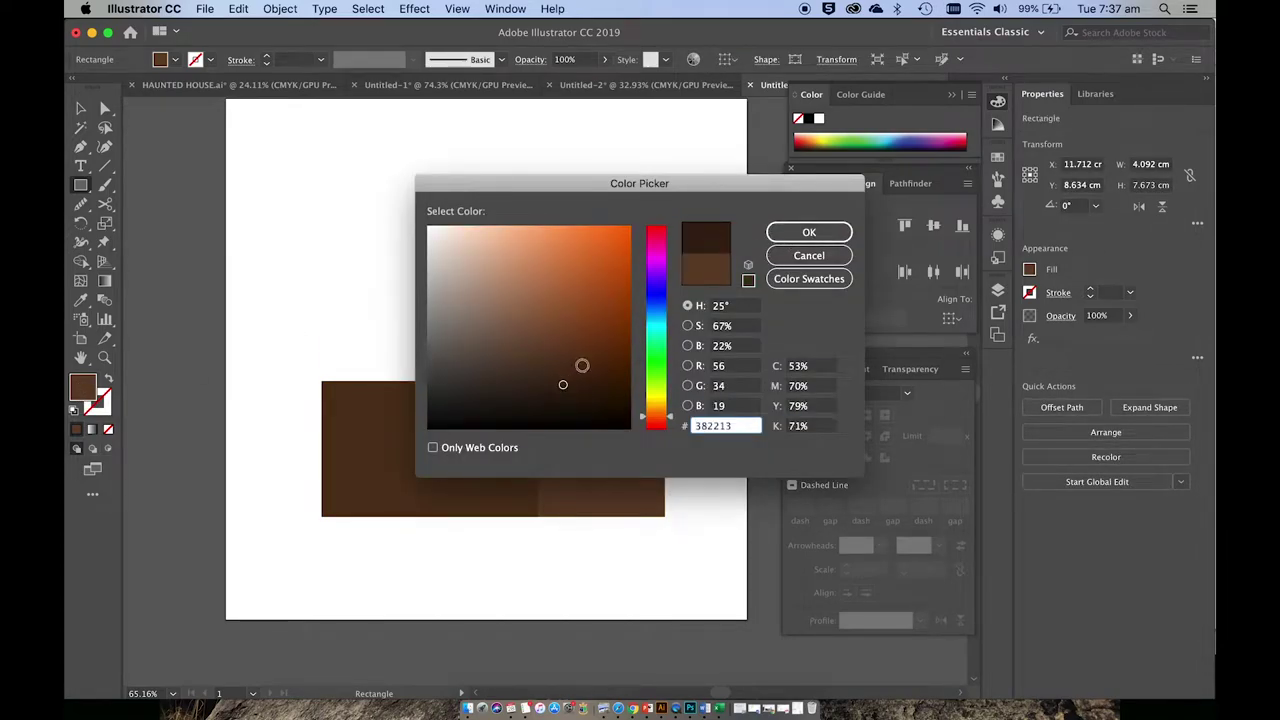
{"action": "left_click", "coordinate": [597, 357]}
{"action": "left_click", "coordinate": [809, 232]}
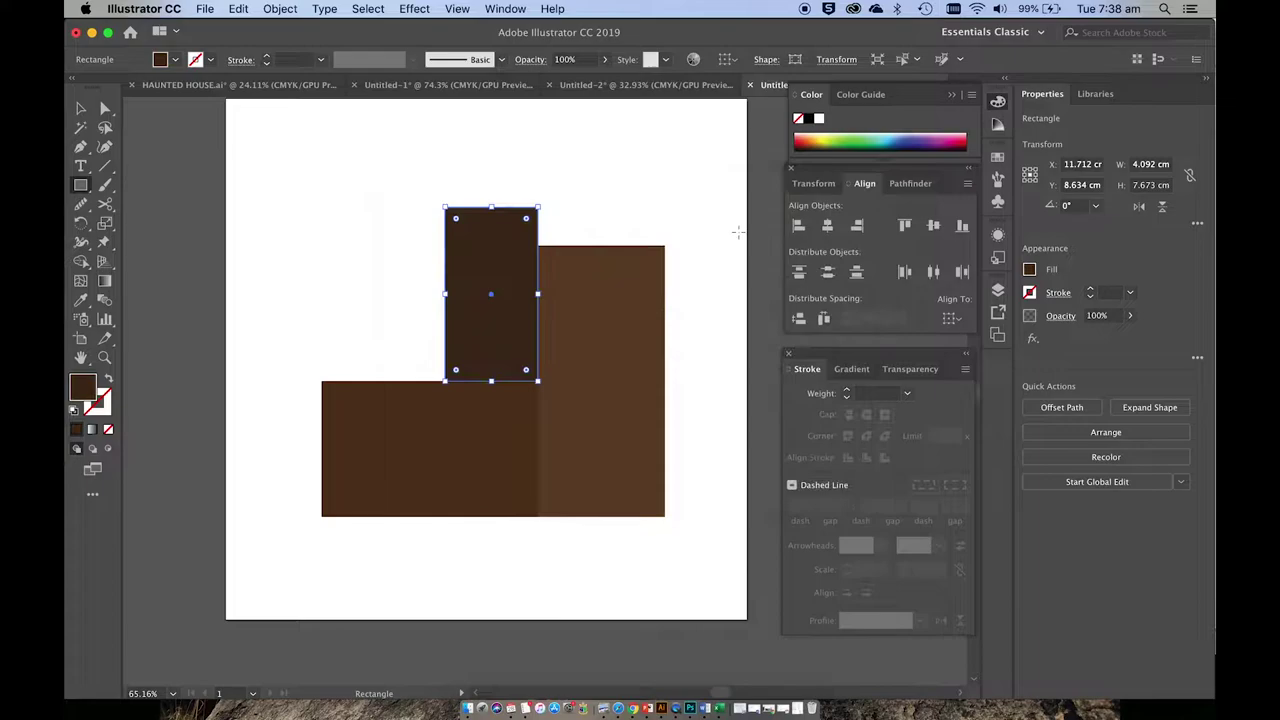
- Extend the lower-left block further to the left
{"action": "key", "text": "v"}
{"action": "left_click", "coordinate": [372, 252]}
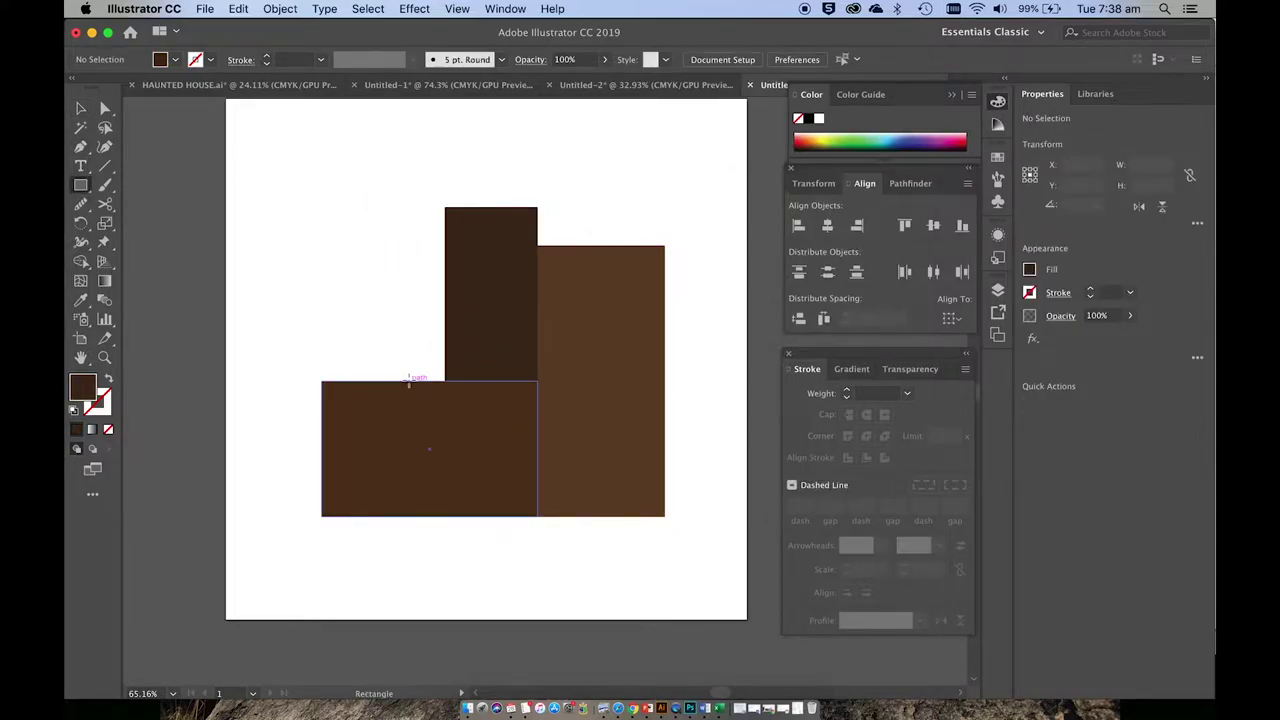
{"action": "left_click", "coordinate": [385, 416]}
{"action": "left_click_drag", "start_coordinate": [318, 451], "coordinate": [288, 449]}
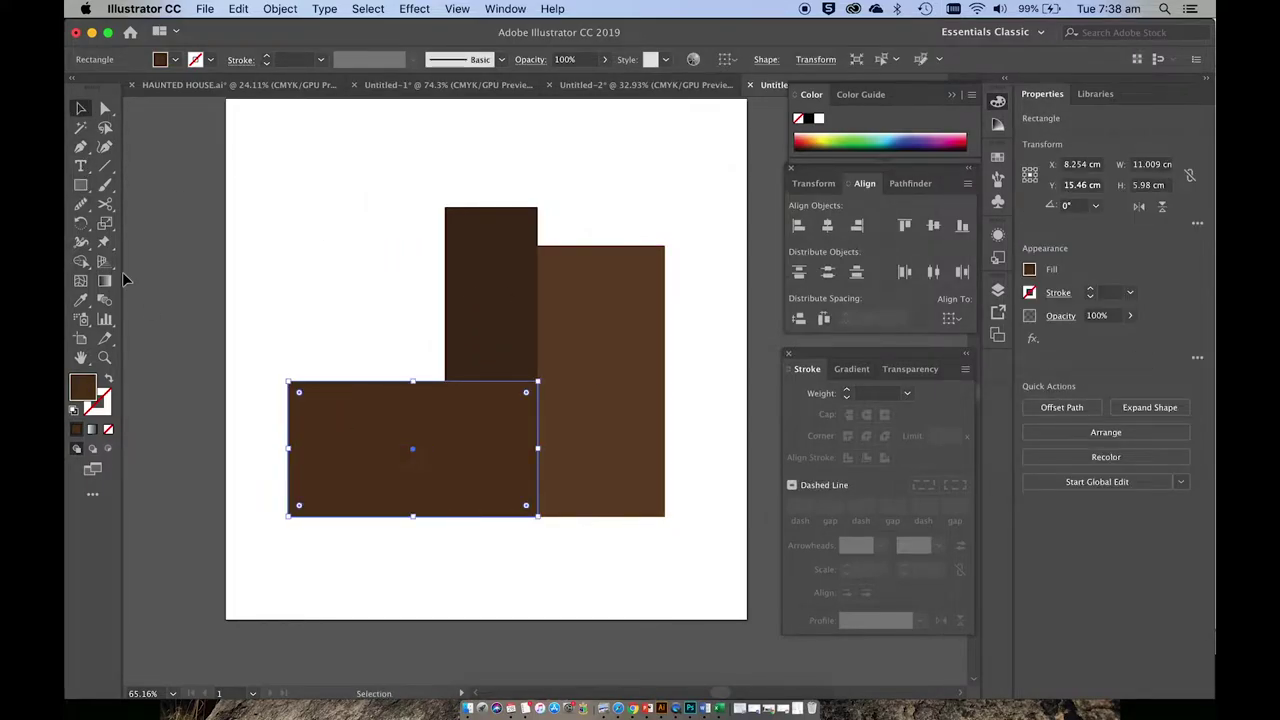
- Draw a shorter rectangle on top of the lower-left block filled with very dark brown
{"action": "left_click", "coordinate": [81, 185]}
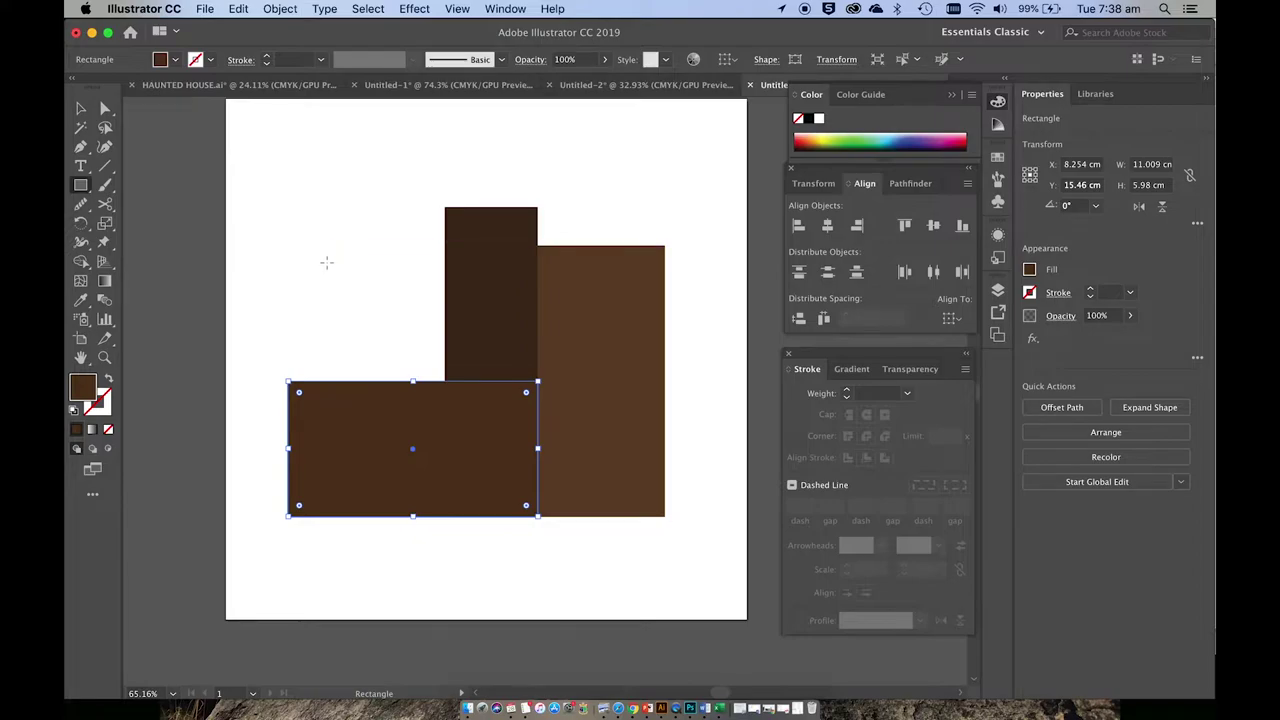
{"action": "left_click_drag", "start_coordinate": [320, 256], "coordinate": [443, 381]}
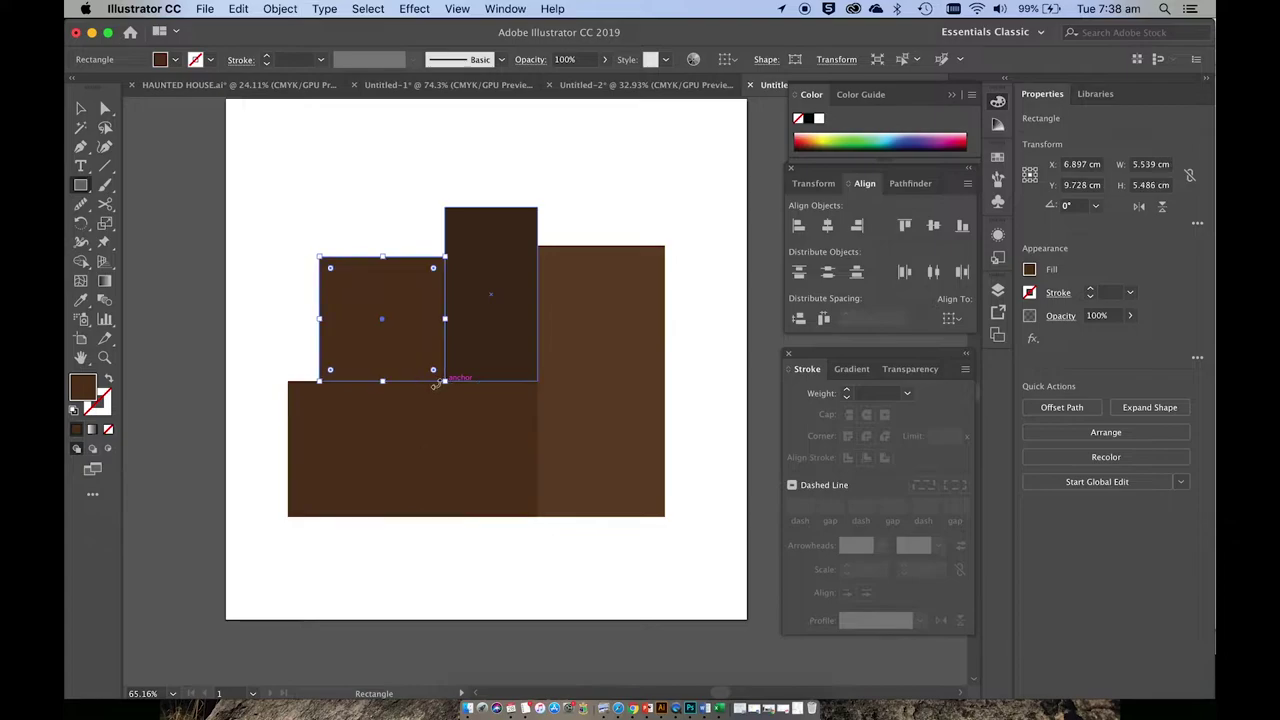
{"action": "double_click", "coordinate": [83, 387]}
{"action": "left_click", "coordinate": [569, 385]}
{"action": "left_click", "coordinate": [809, 255]}
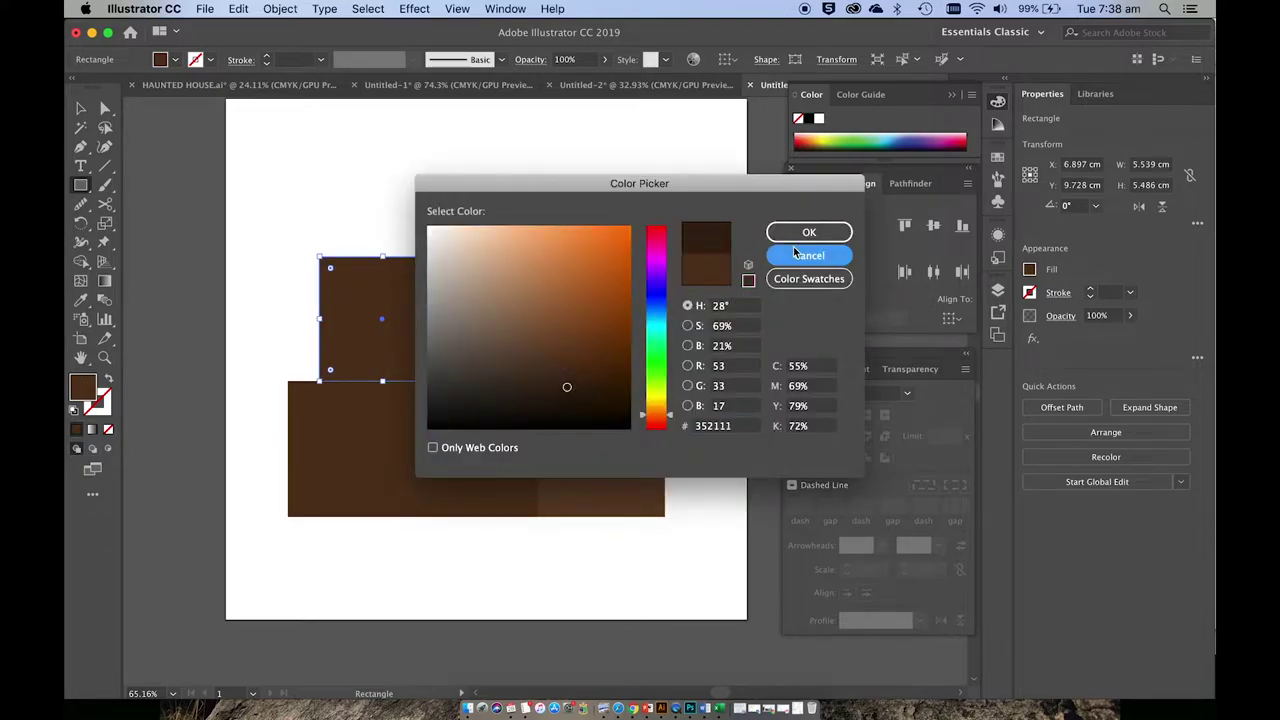
{"action": "double_click", "coordinate": [83, 387]}
{"action": "left_click", "coordinate": [594, 388]}
{"action": "key", "text": "Return"}
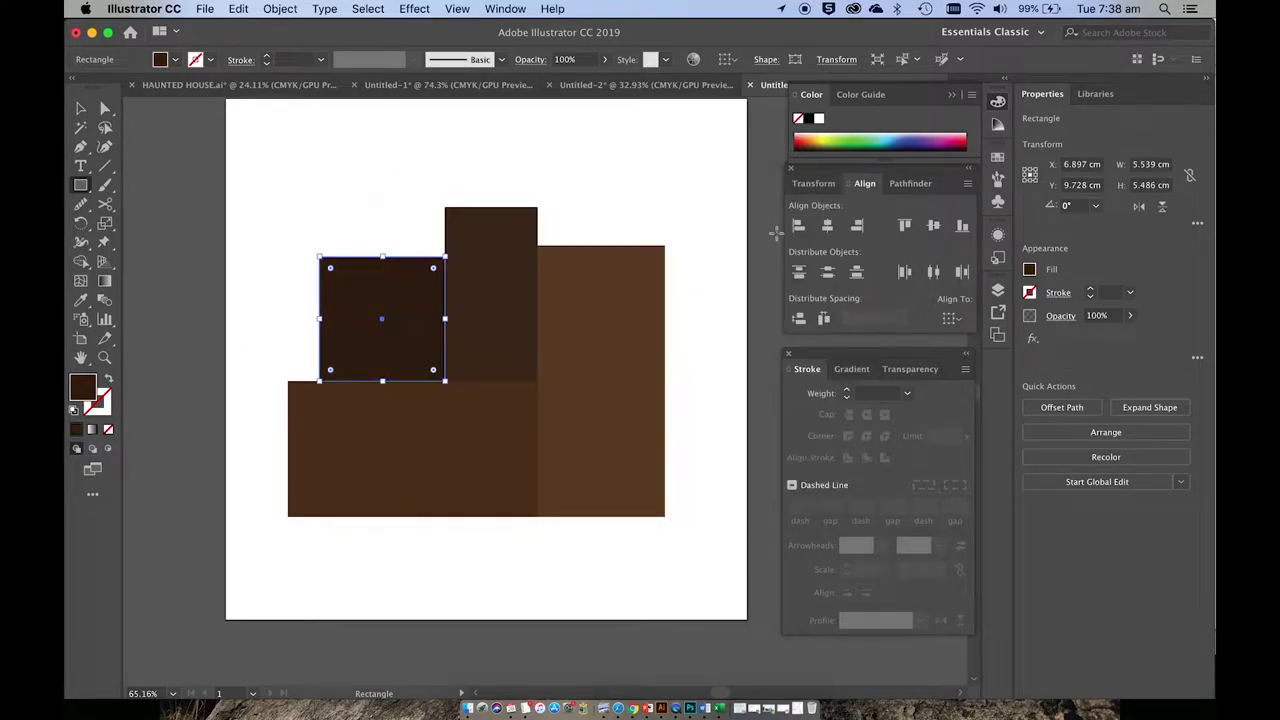
- Widen and heighten the middle rectangle, and narrow the left one to meet it
{"action": "key", "text": "v"}
{"action": "left_click", "coordinate": [605, 166]}
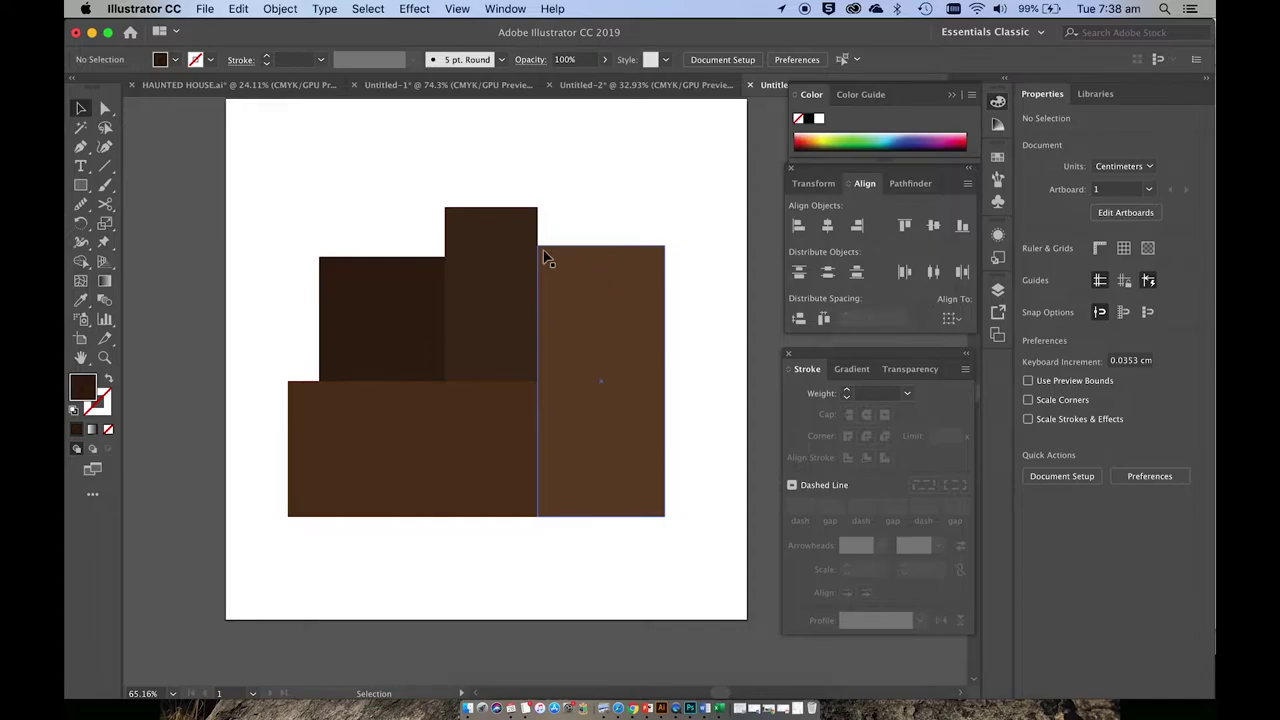
{"action": "left_click", "coordinate": [457, 250]}
{"action": "left_click_drag", "start_coordinate": [443, 295], "coordinate": [433, 295]}
{"action": "left_click_drag", "start_coordinate": [487, 207], "coordinate": [487, 184]}
{"action": "left_click", "coordinate": [408, 305]}
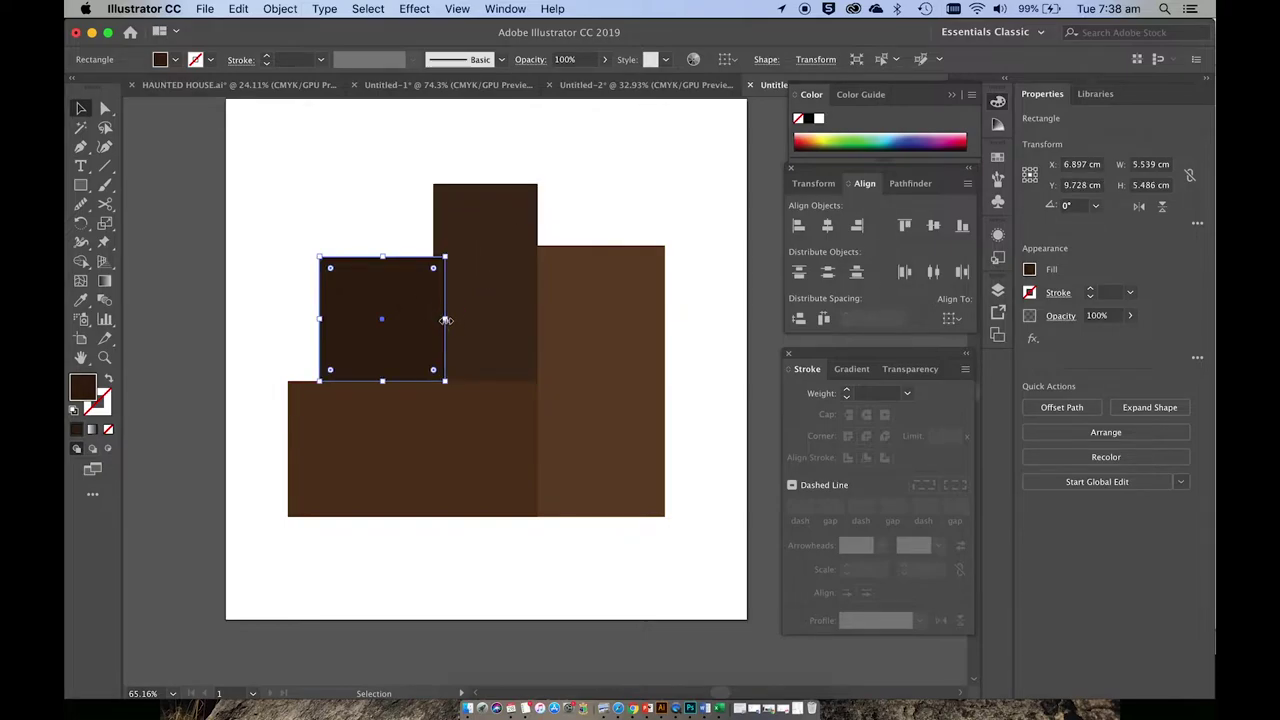
{"action": "left_click_drag", "start_coordinate": [446, 320], "coordinate": [437, 320]}
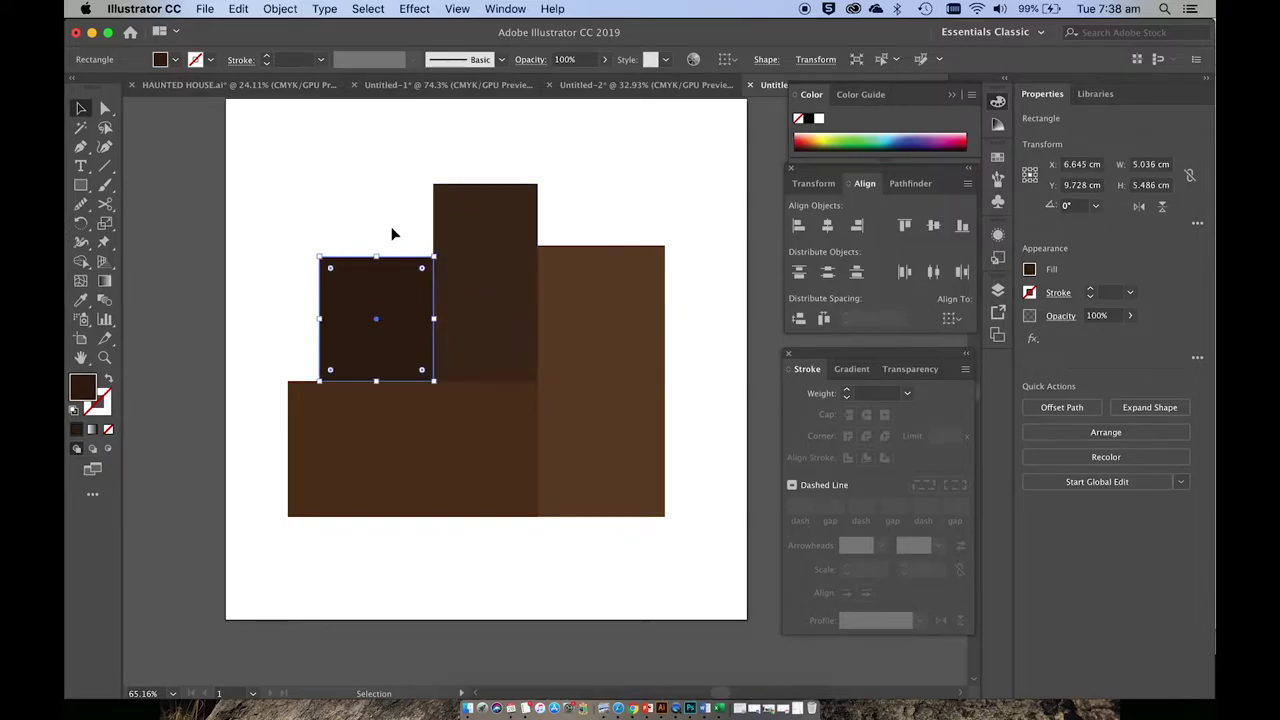
{"action": "left_click", "coordinate": [576, 558]}
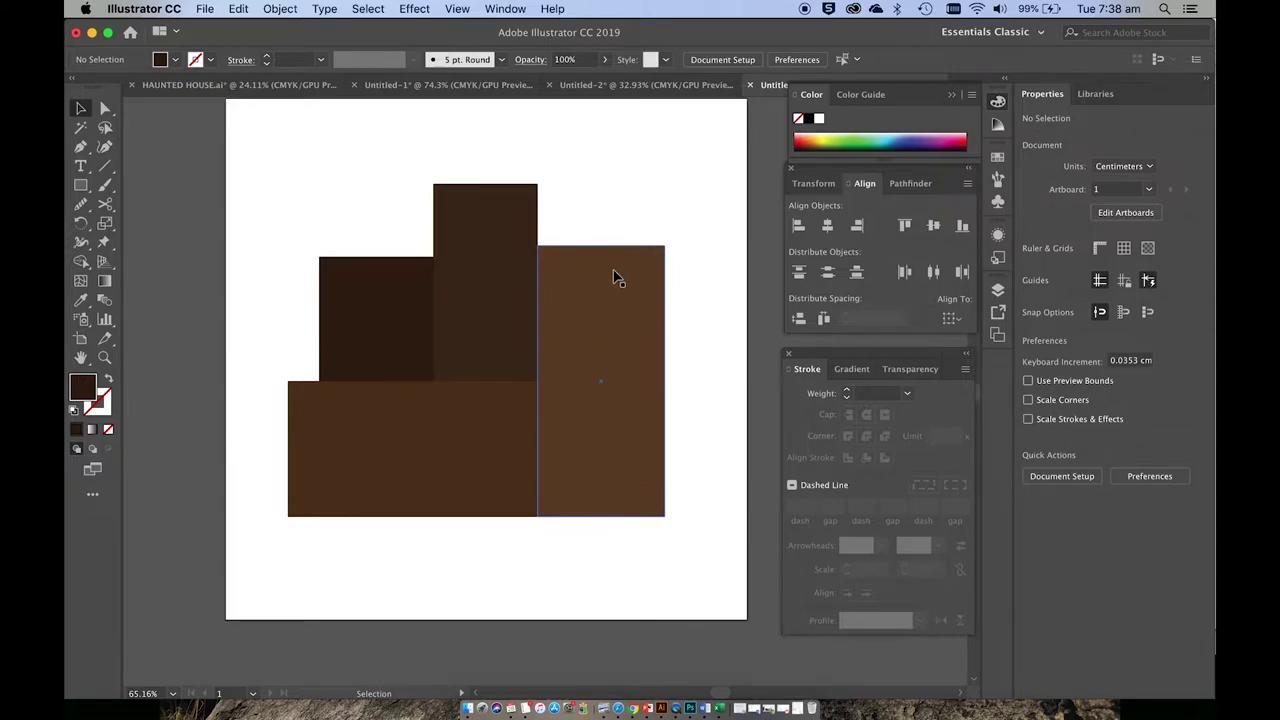
{"action": "scroll", "coordinate": [614, 275], "scroll_direction": "up", "scroll_amount": 2}
{"action": "scroll", "coordinate": [614, 275], "scroll_direction": "up", "scroll_amount": 3}
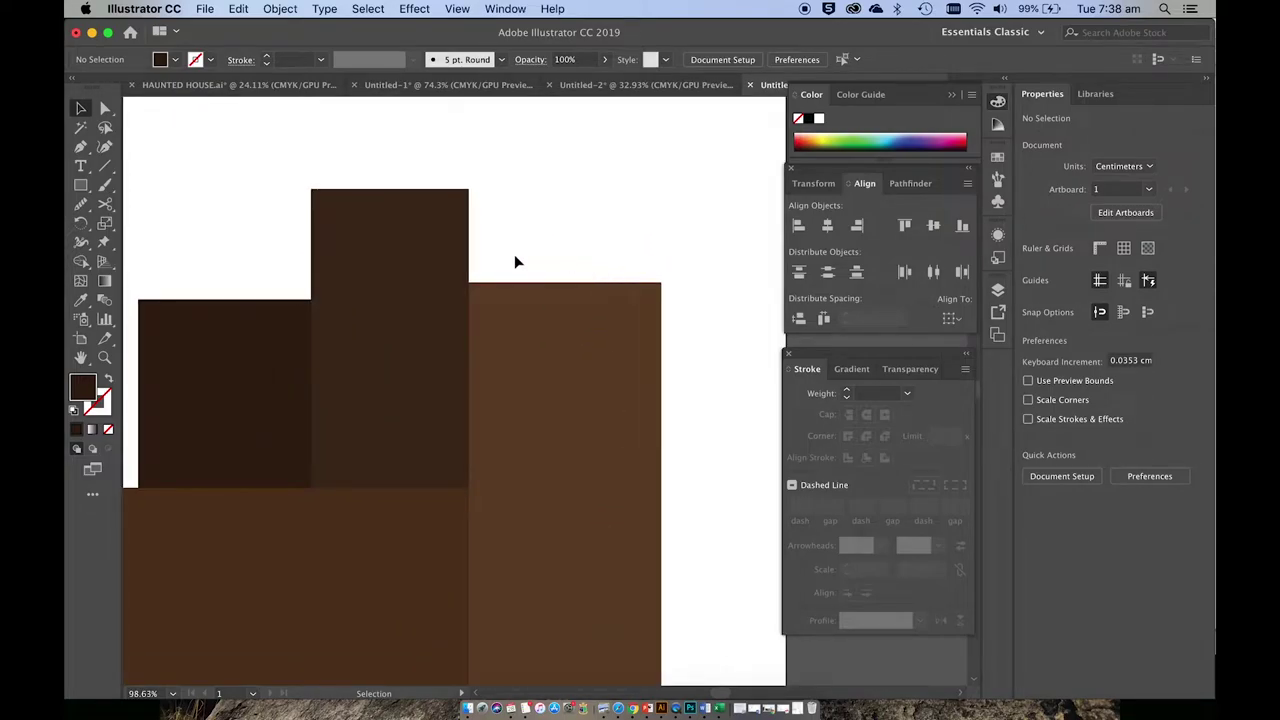
- Draw a closed triangle with the Pen tool over the tall right rectangle's top edge
{"action": "left_click", "coordinate": [80, 148]}
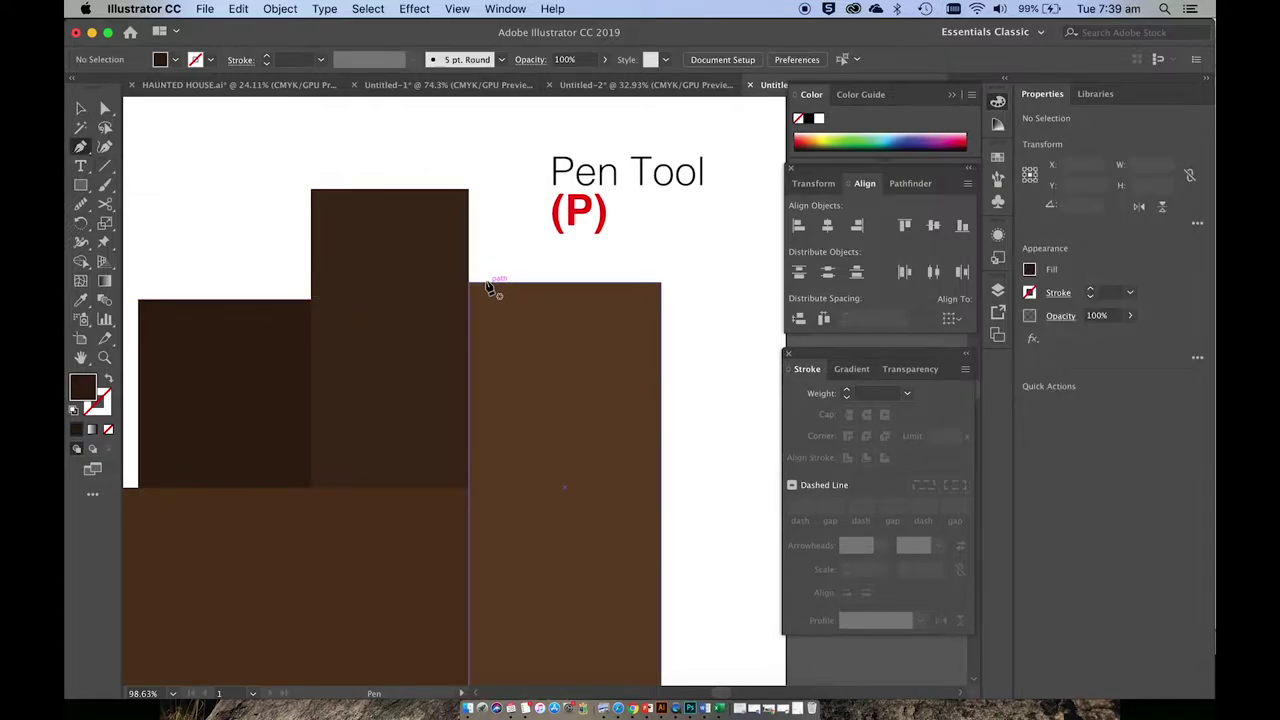
{"action": "left_click", "coordinate": [565, 189]}
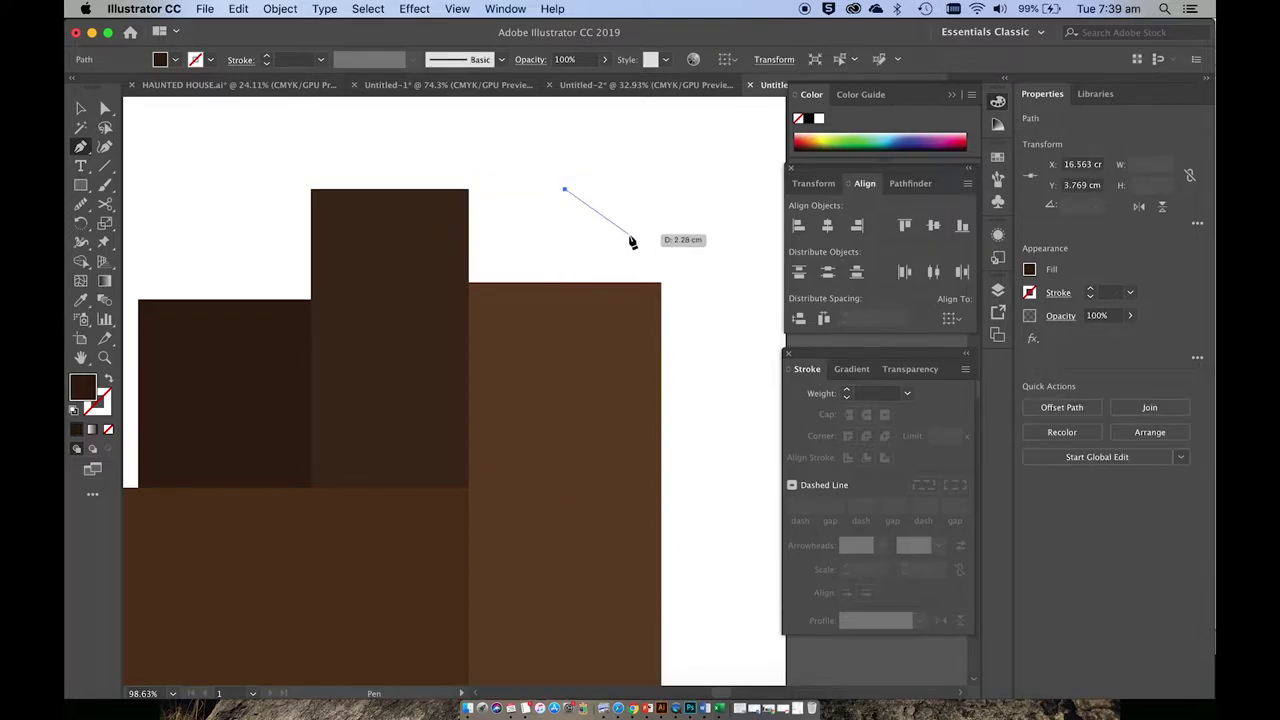
{"action": "left_click", "coordinate": [660, 283]}
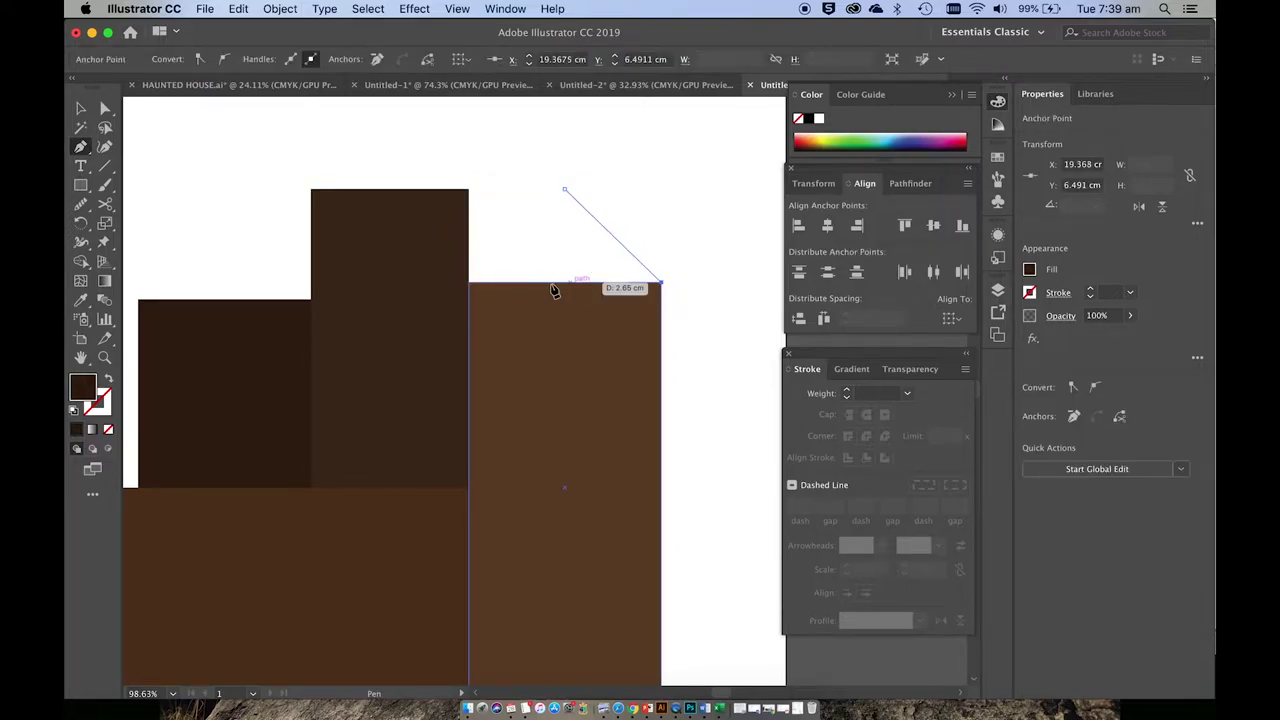
{"action": "left_click", "coordinate": [468, 283]}
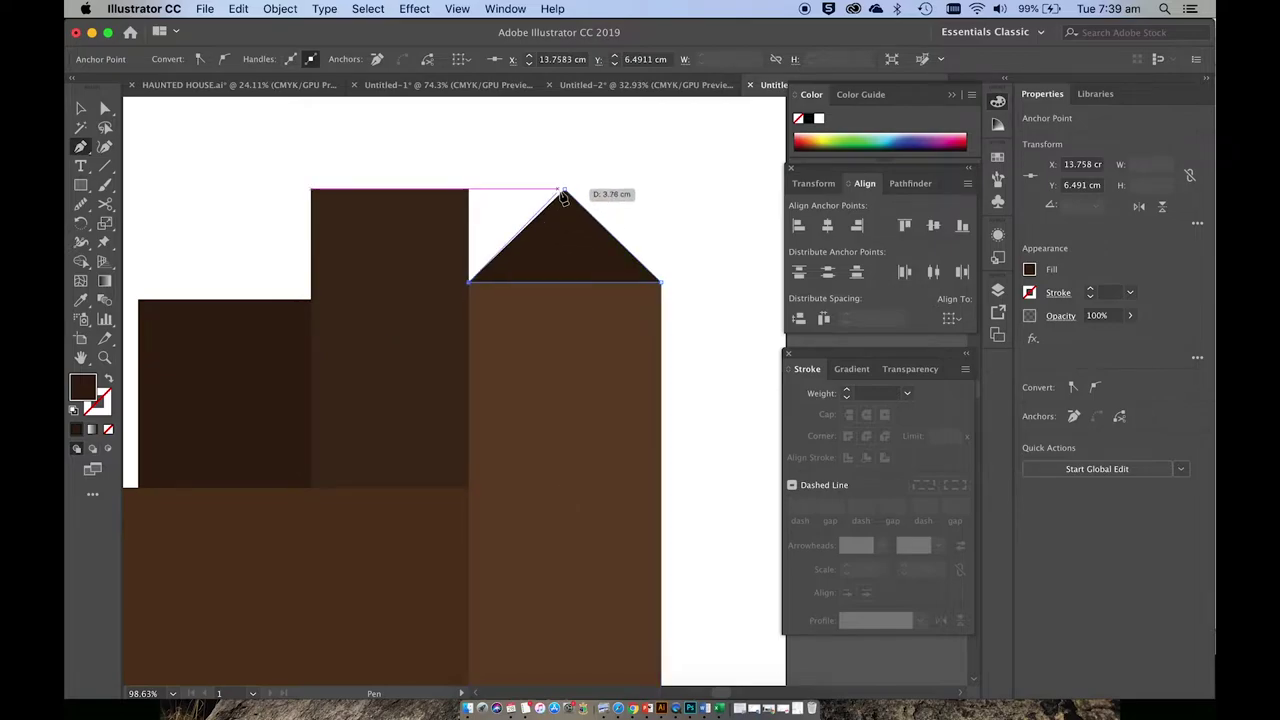
{"action": "left_click", "coordinate": [565, 190]}
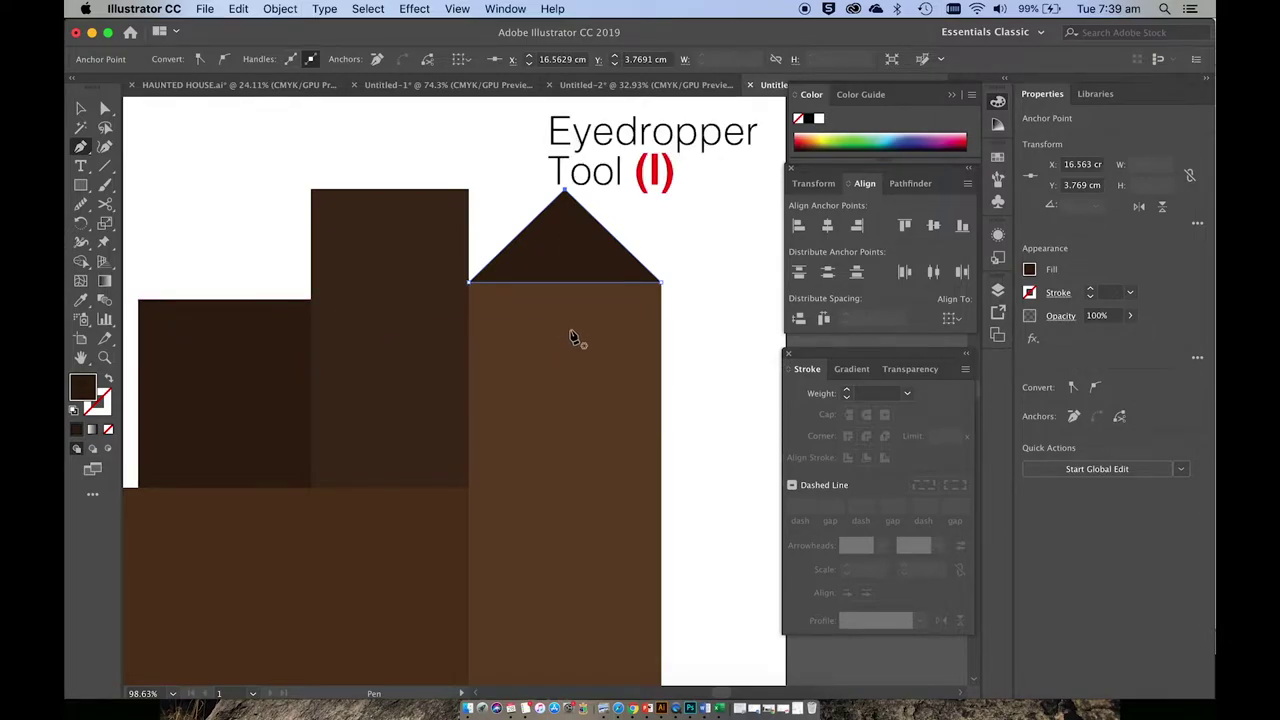
- Eyedropper the rectangle's lighter brown onto the triangular roof and select it
{"action": "left_click", "coordinate": [82, 301]}
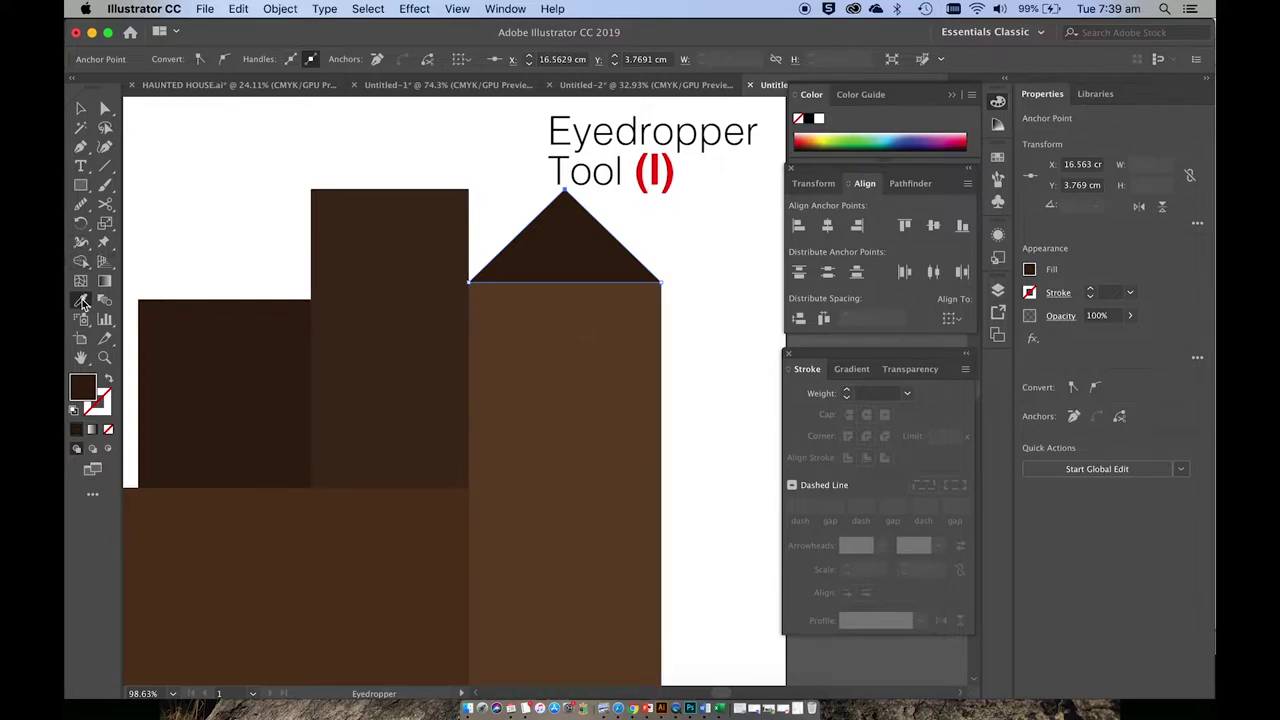
{"action": "left_click", "coordinate": [571, 333]}
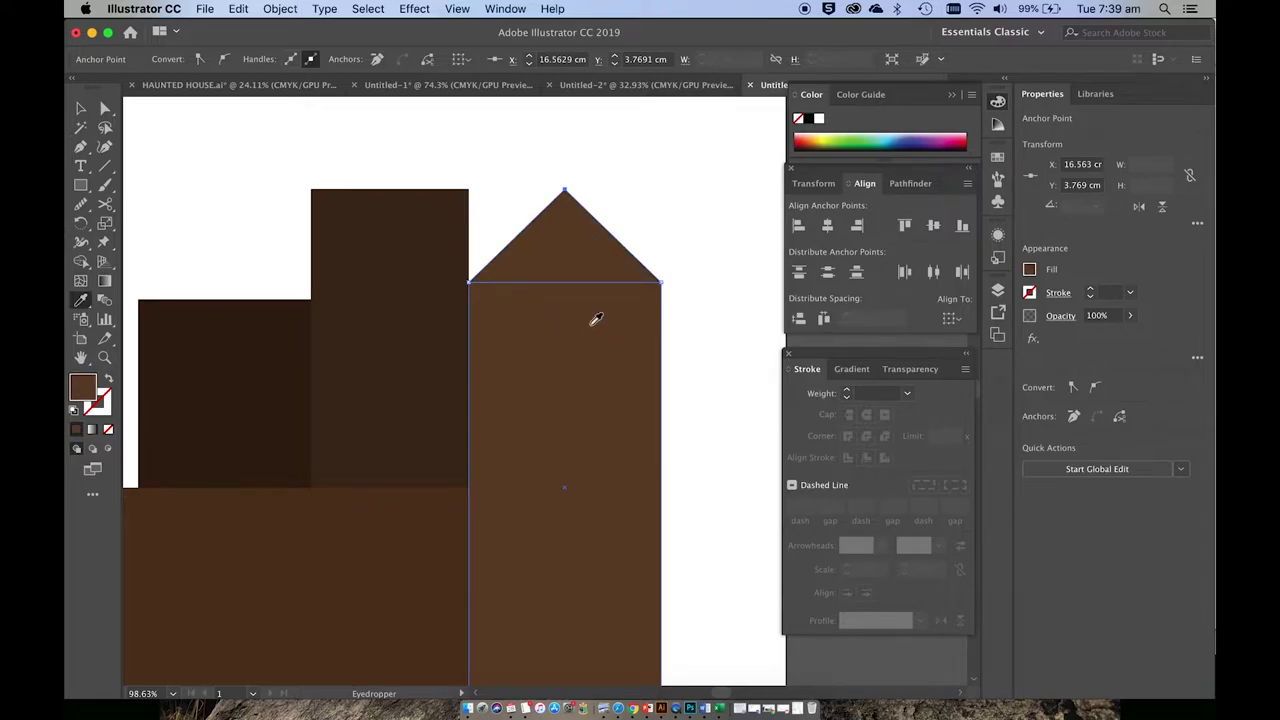
{"action": "key", "text": "v"}
{"action": "left_click", "coordinate": [686, 251]}
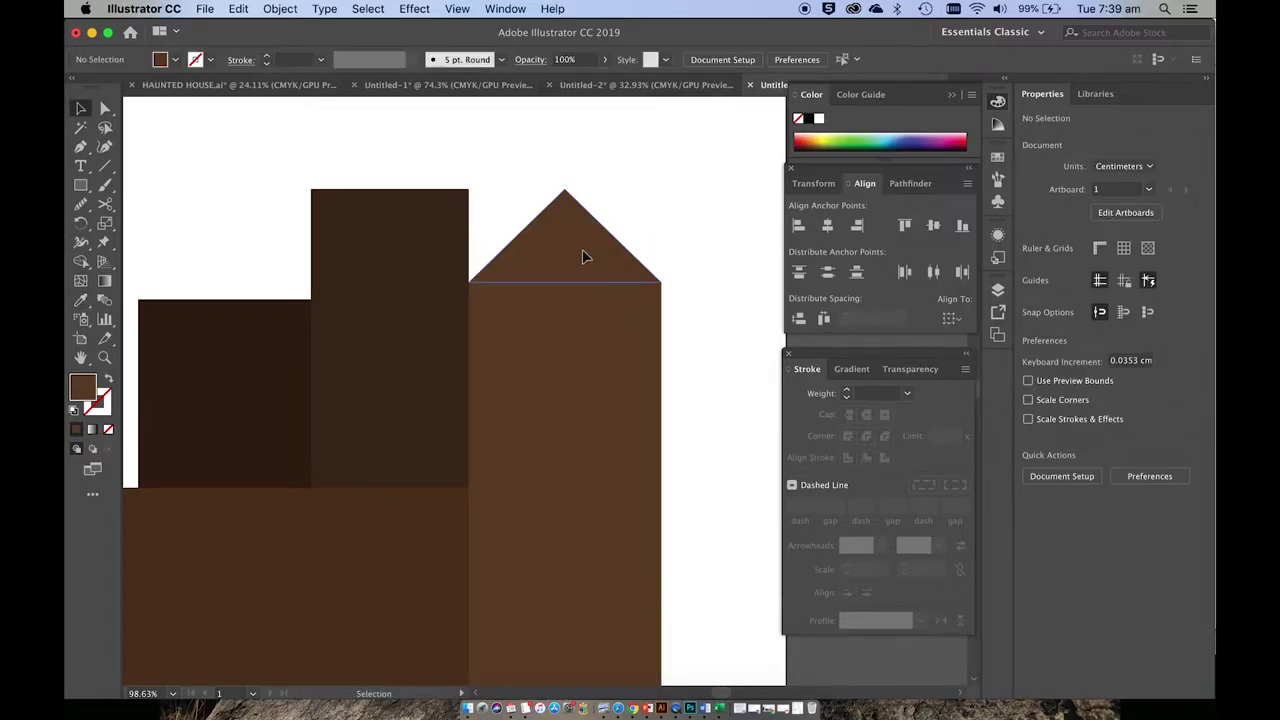
{"action": "left_click", "coordinate": [585, 257]}
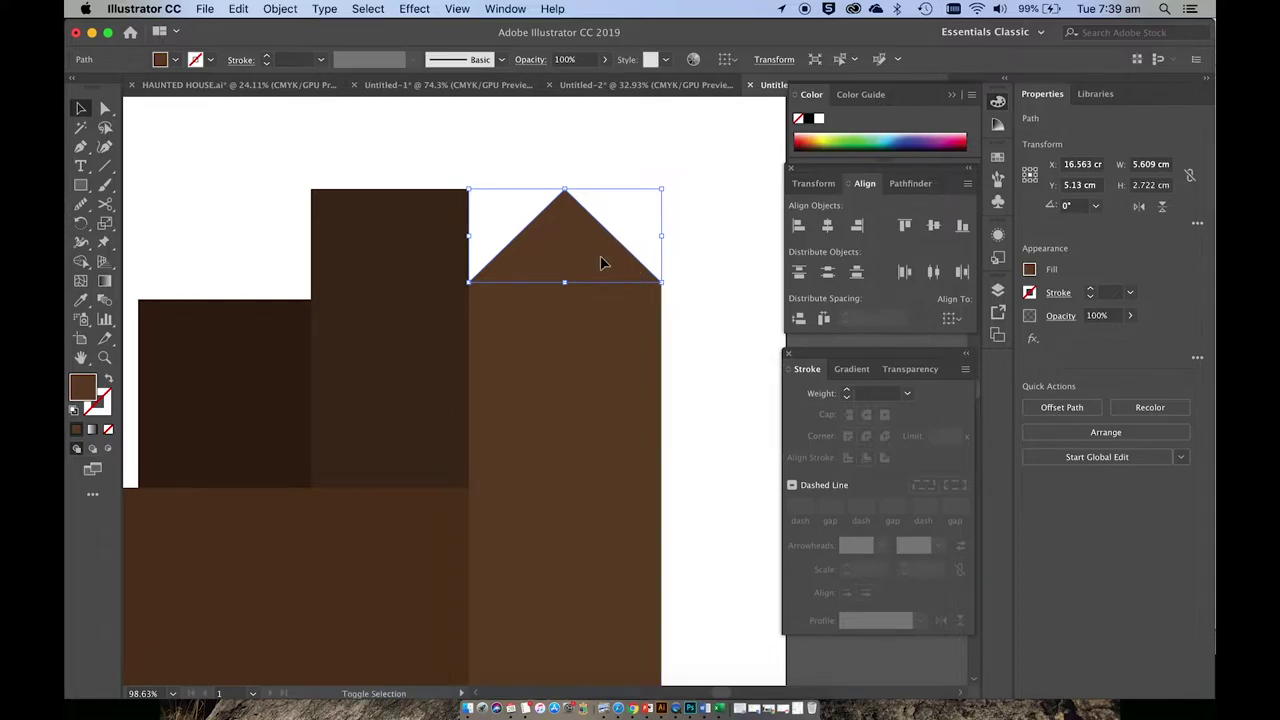
- Unite the triangular roof and tall rectangle into one house shape with Pathfinder
{"action": "left_click", "coordinate": [617, 379], "text": "shift"}
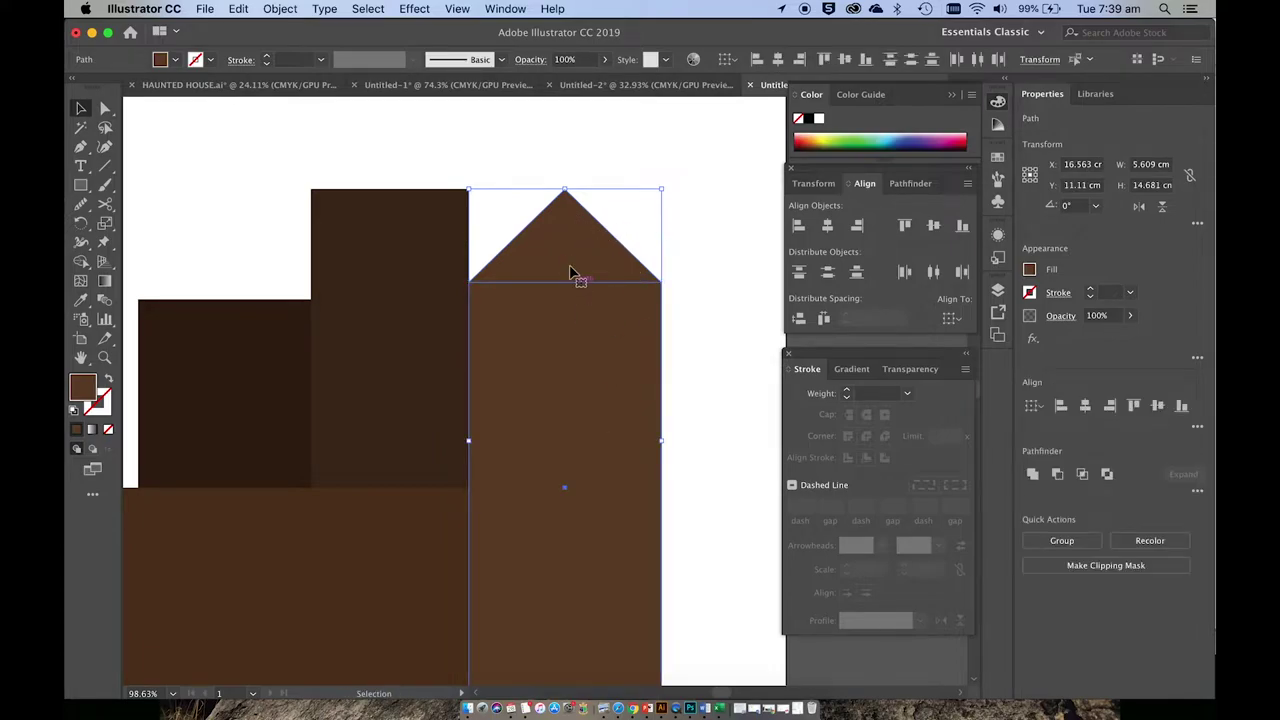
{"action": "left_click", "coordinate": [904, 184]}
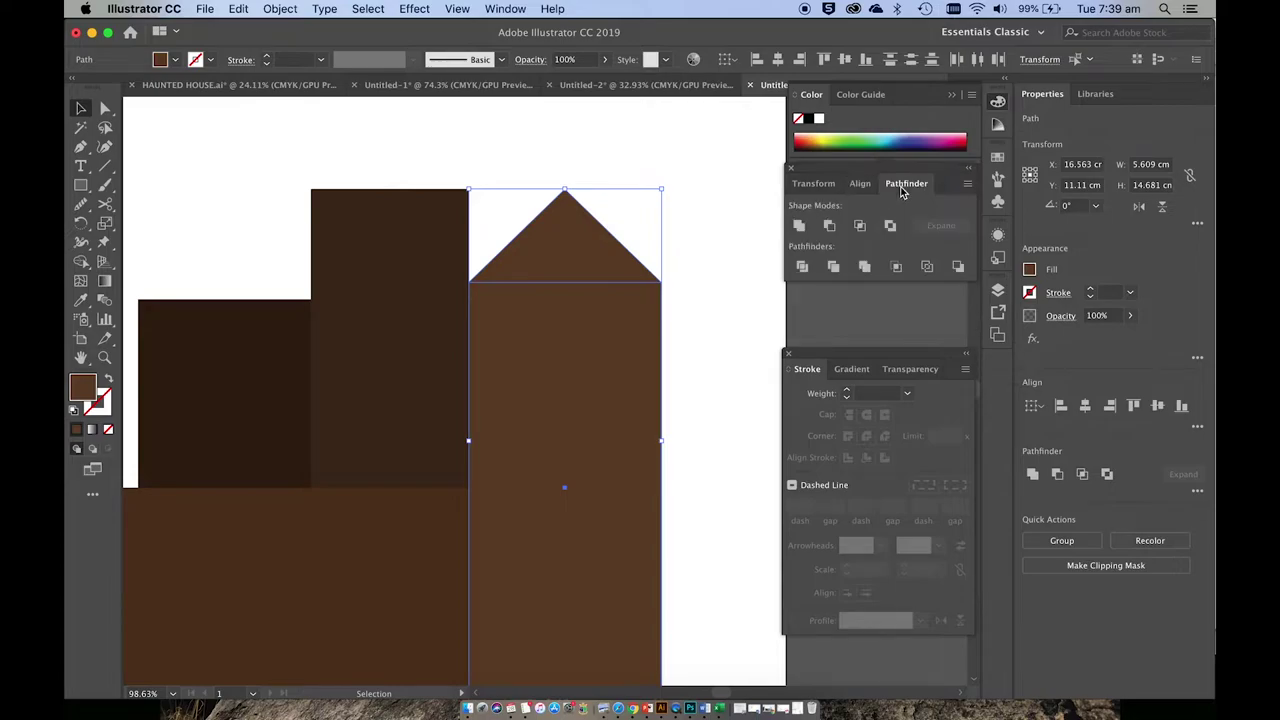
{"action": "left_click", "coordinate": [507, 9]}
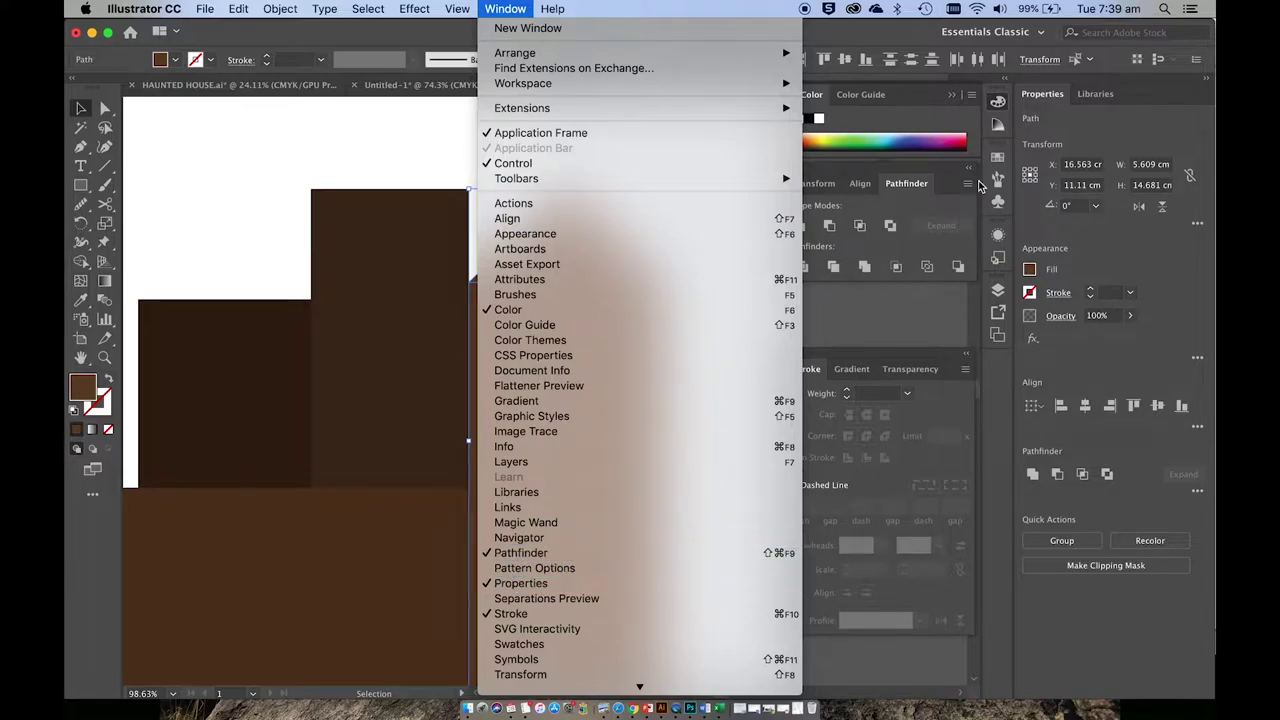
{"action": "left_click", "coordinate": [934, 178]}
{"action": "left_click", "coordinate": [799, 225]}
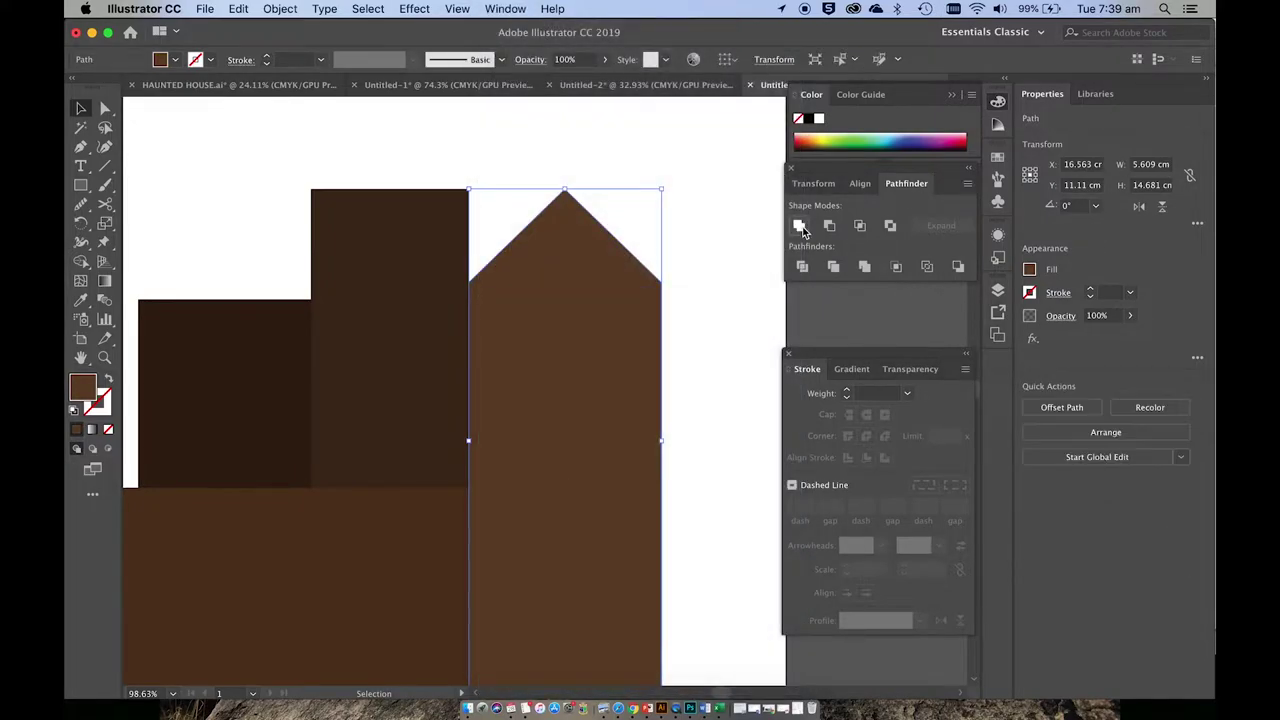
{"action": "left_click", "coordinate": [670, 273]}
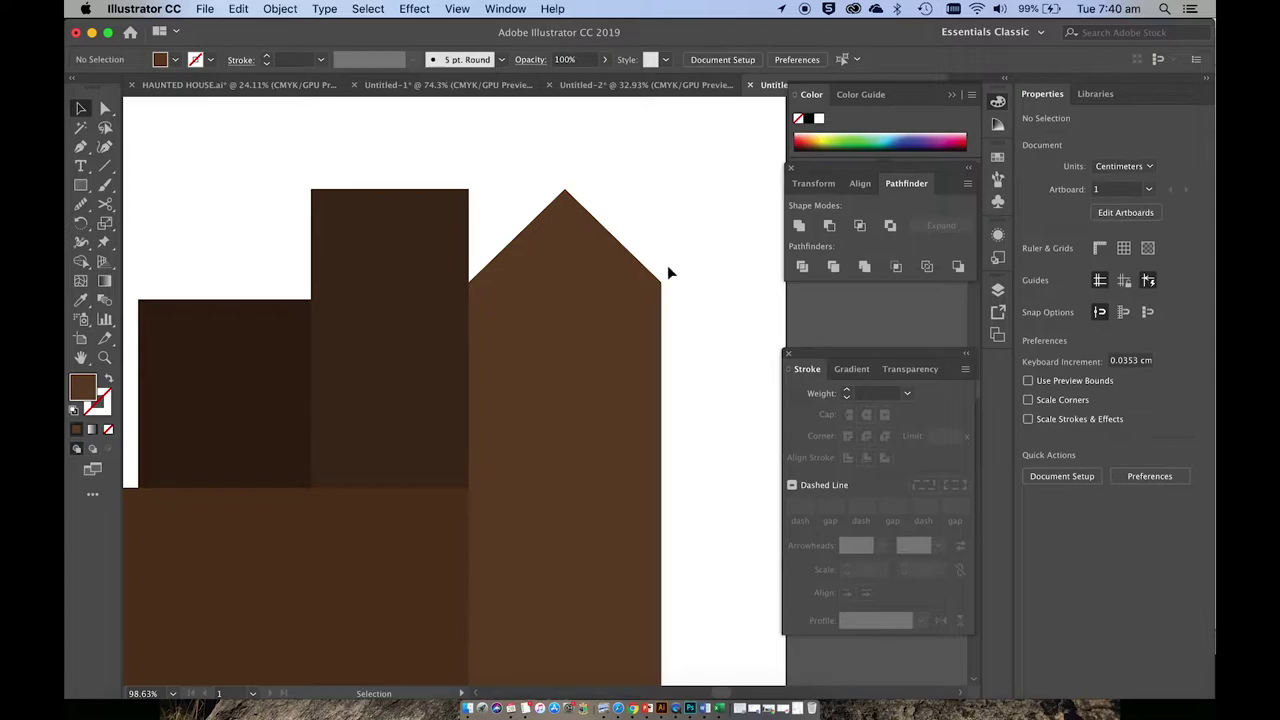
{"action": "left_click", "coordinate": [81, 146]}
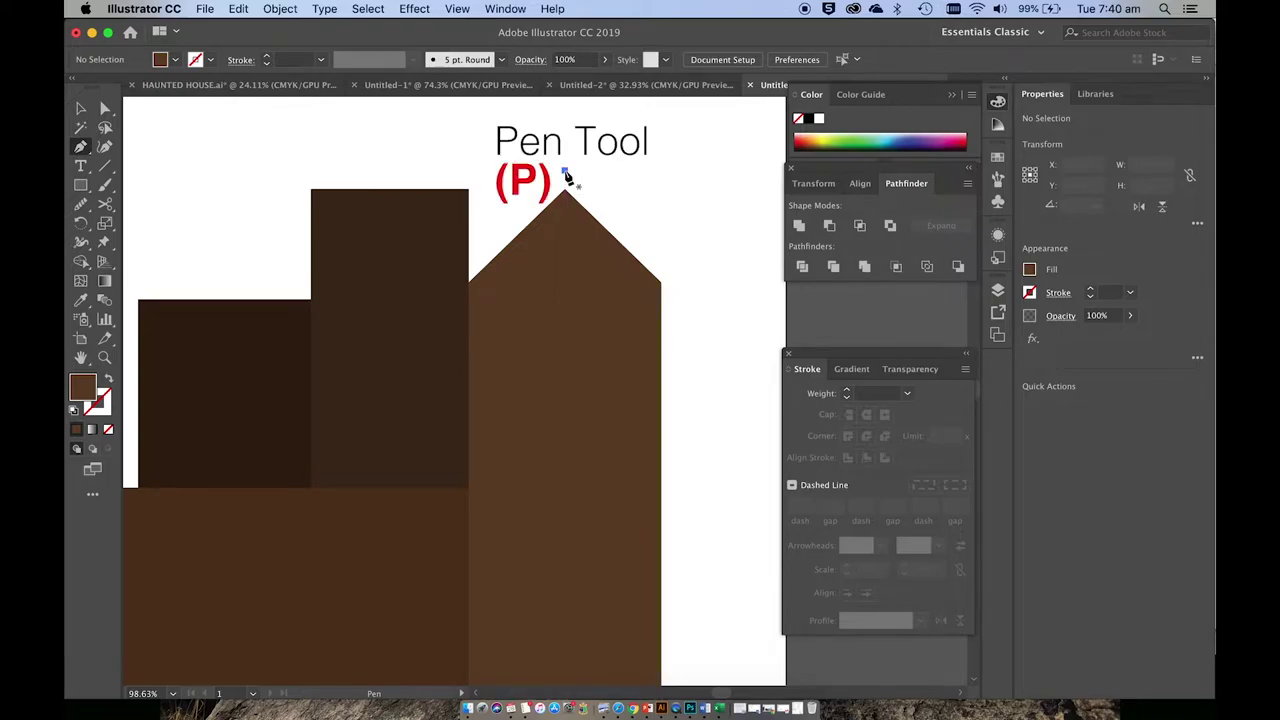
- Draw a wider triangle over the peak and sample the left building's dark brown onto it
{"action": "left_click", "coordinate": [565, 172]}
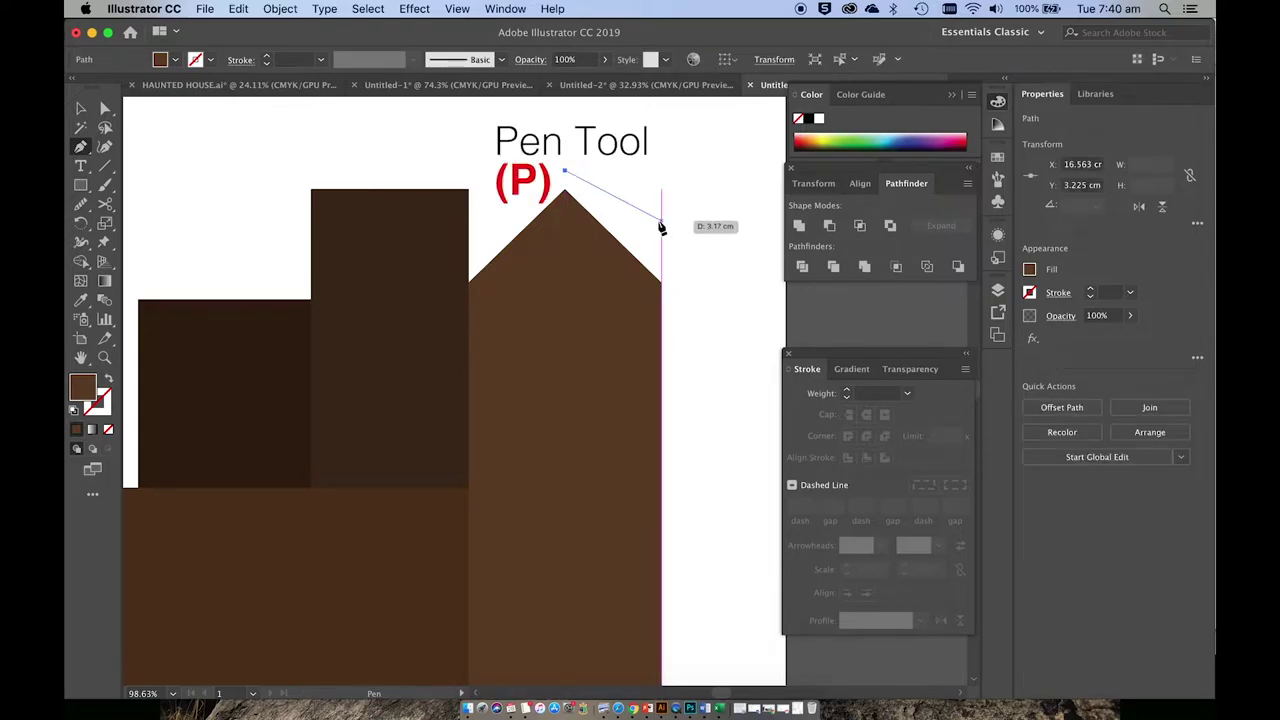
{"action": "left_click", "coordinate": [679, 280]}
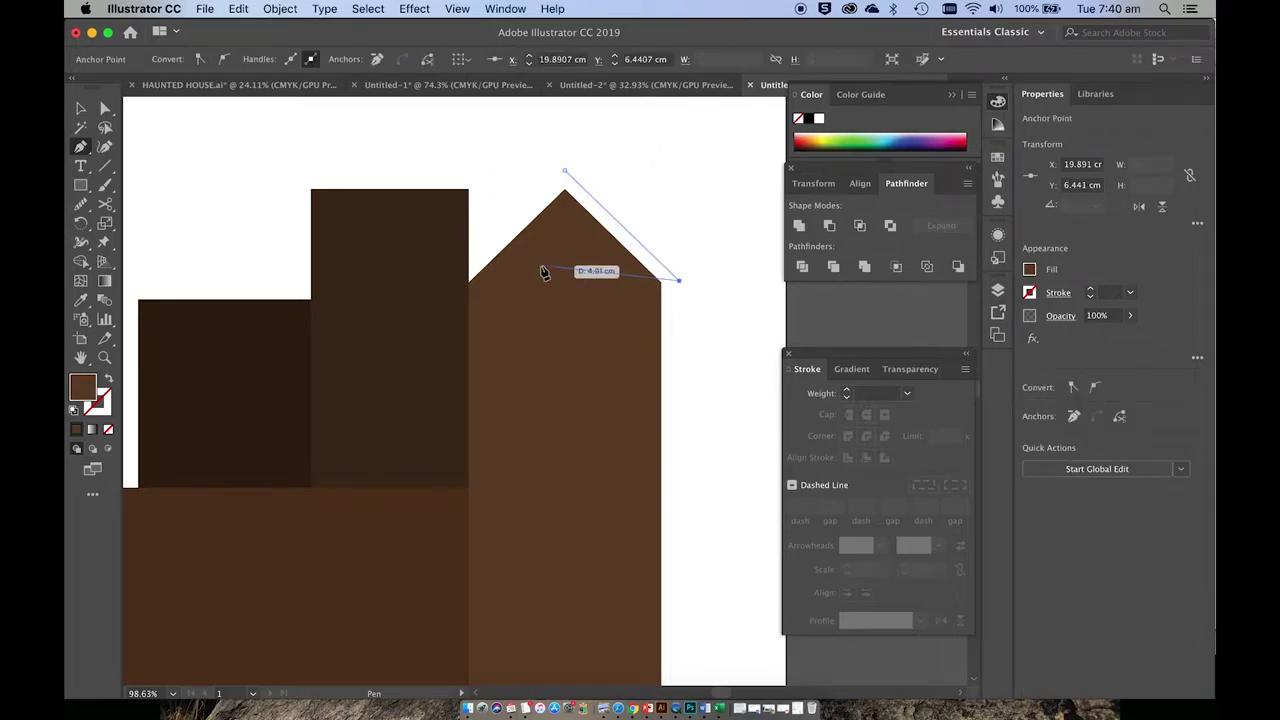
{"action": "left_click", "coordinate": [448, 281]}
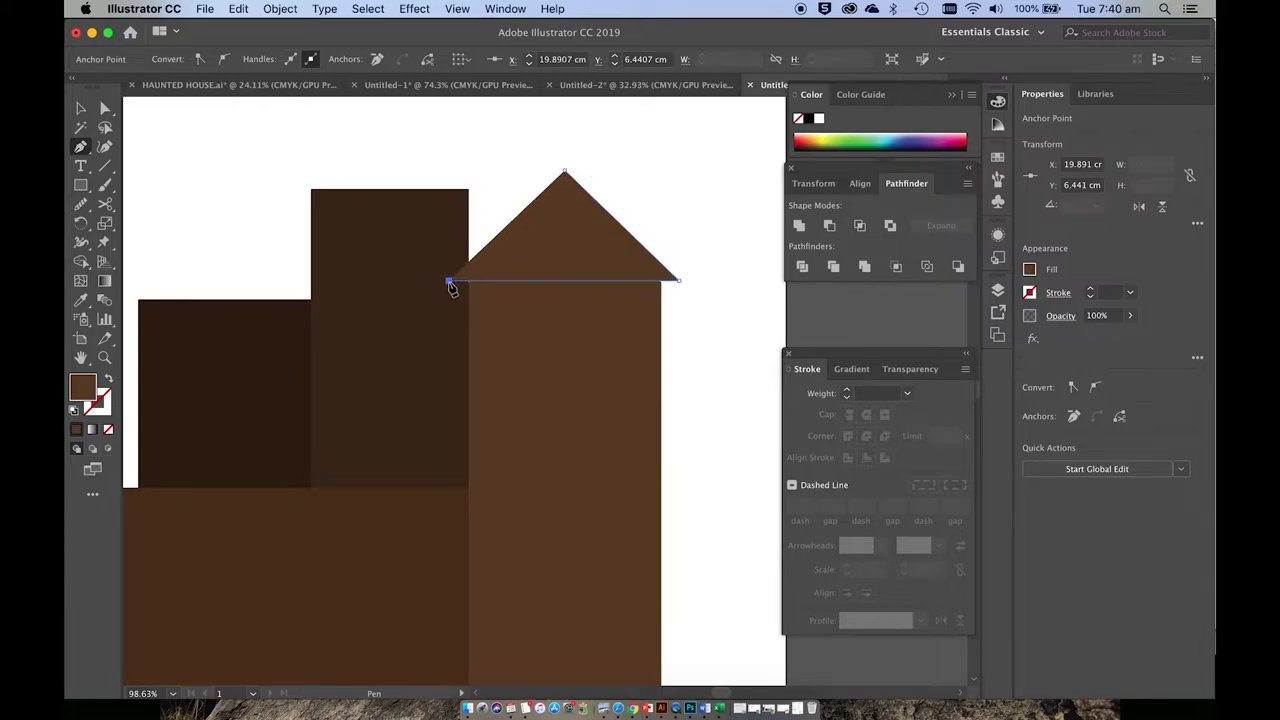
{"action": "left_click", "coordinate": [565, 172]}
{"action": "key", "text": "i"}
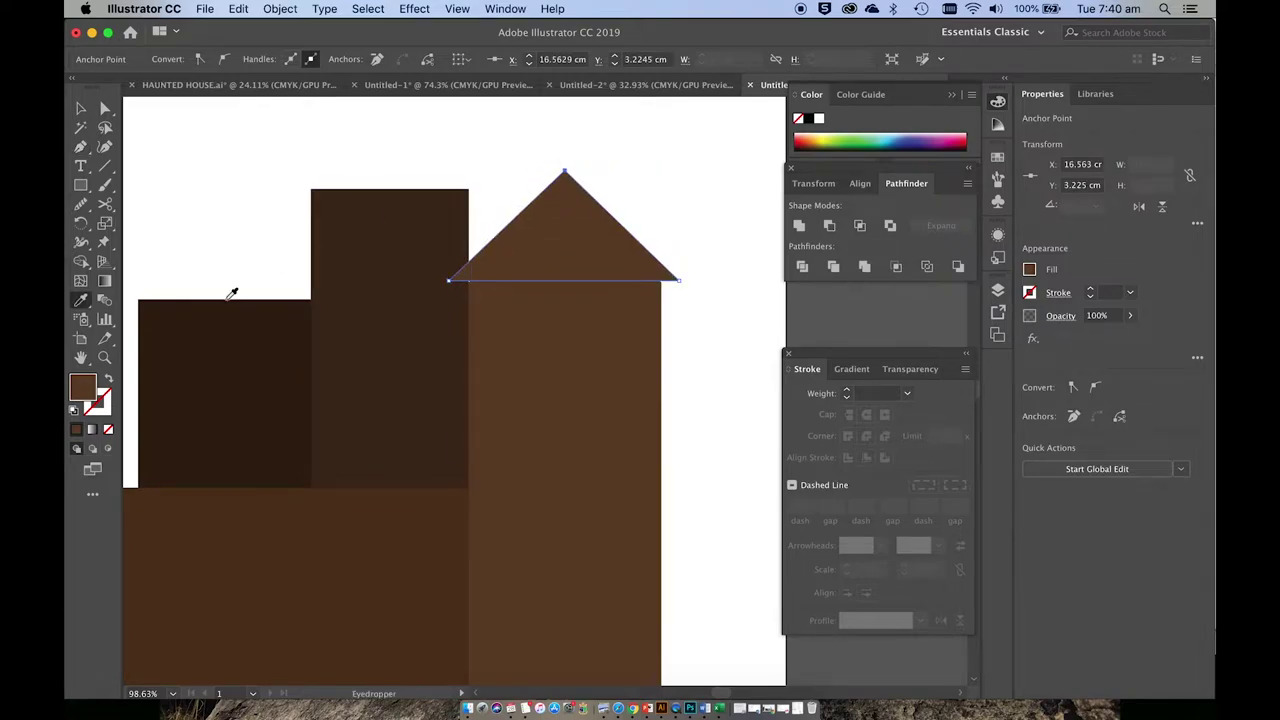
{"action": "left_click", "coordinate": [221, 327]}
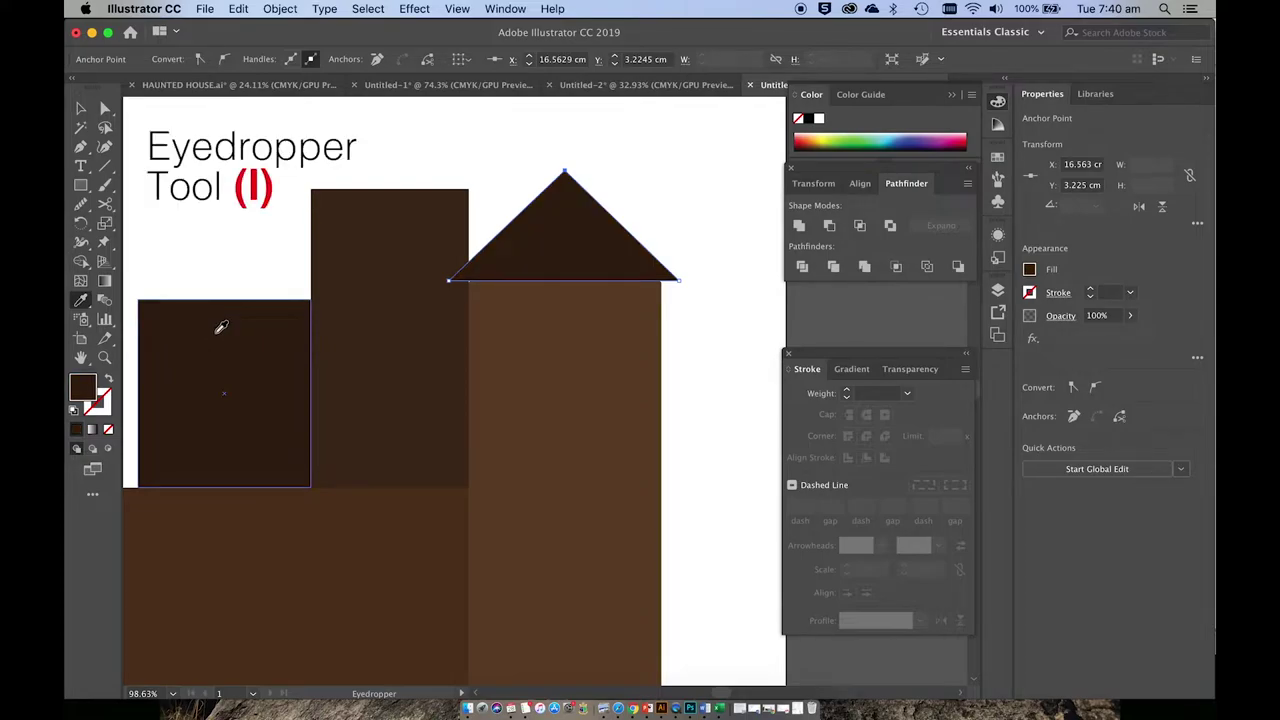
- Select the tall house body beneath the dark roof triangle
{"action": "key", "text": "v"}
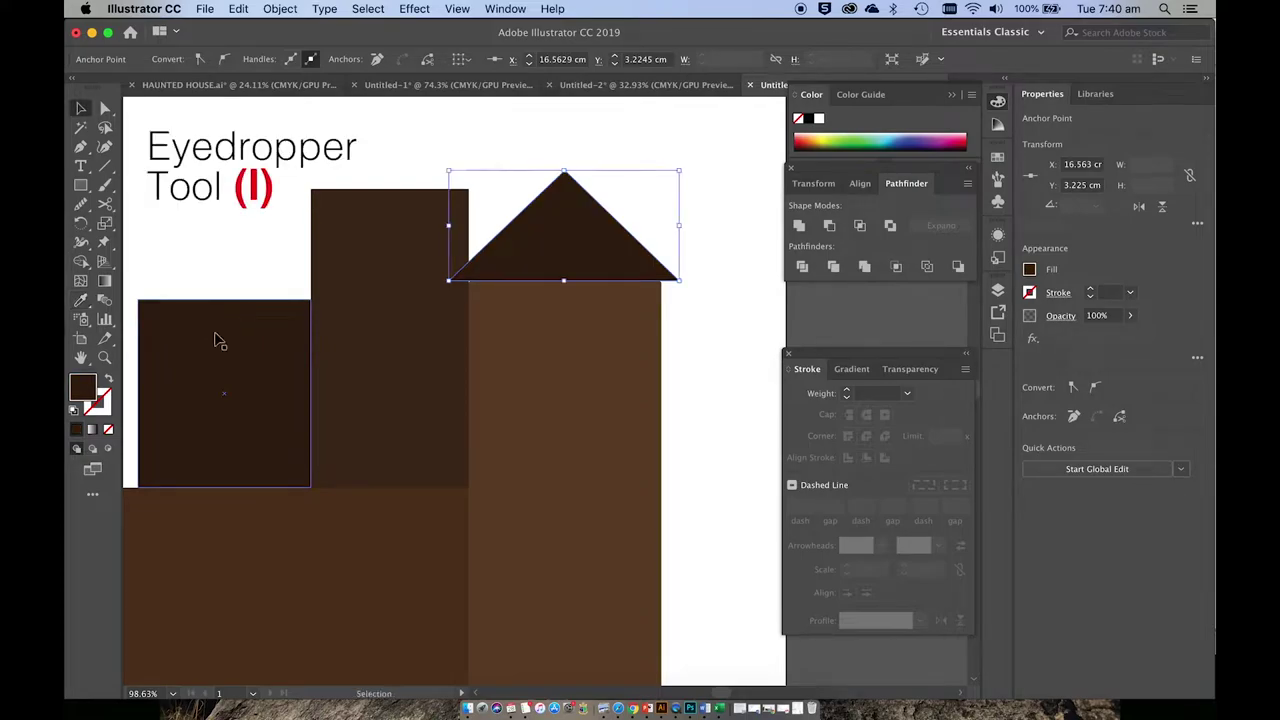
{"action": "left_click", "coordinate": [563, 411]}
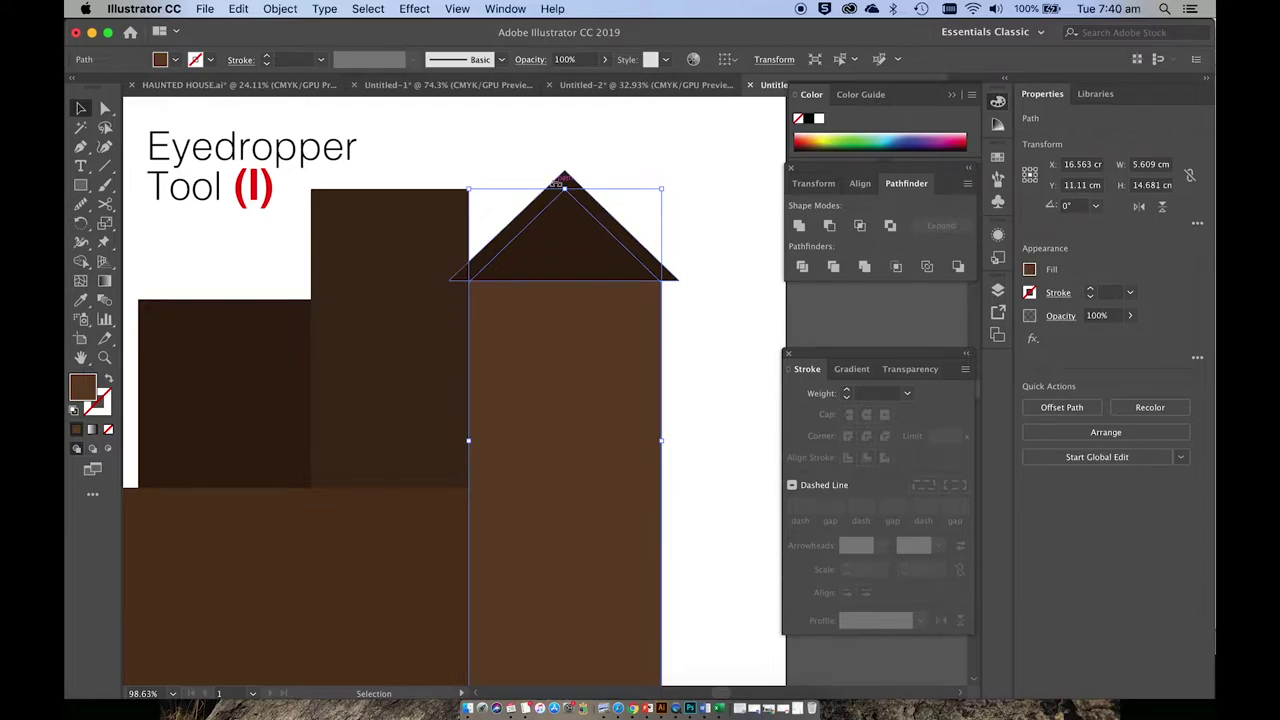
{"action": "left_click", "coordinate": [566, 180]}
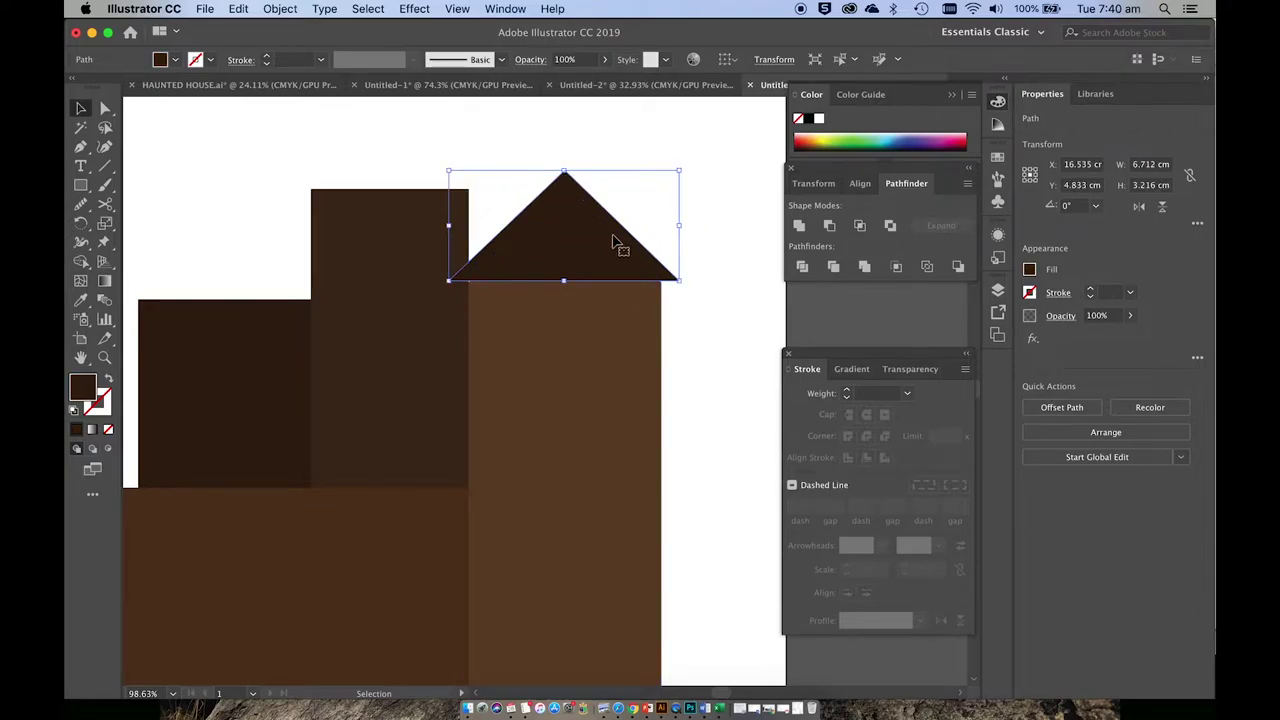
{"action": "left_click", "coordinate": [557, 355]}
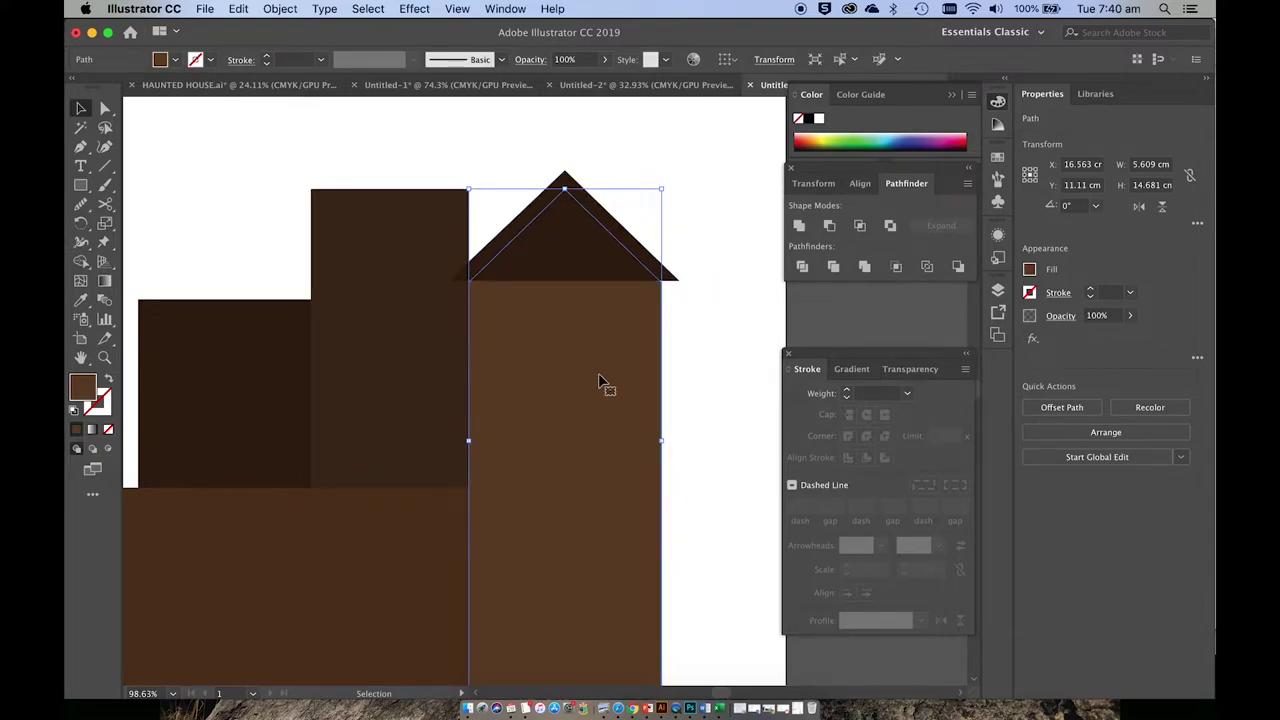
- Open the Layers panel, expand Layer 1, and undo a trial reorder there
{"action": "left_click", "coordinate": [280, 8]}
{"action": "mouse_move", "coordinate": [505, 8]}
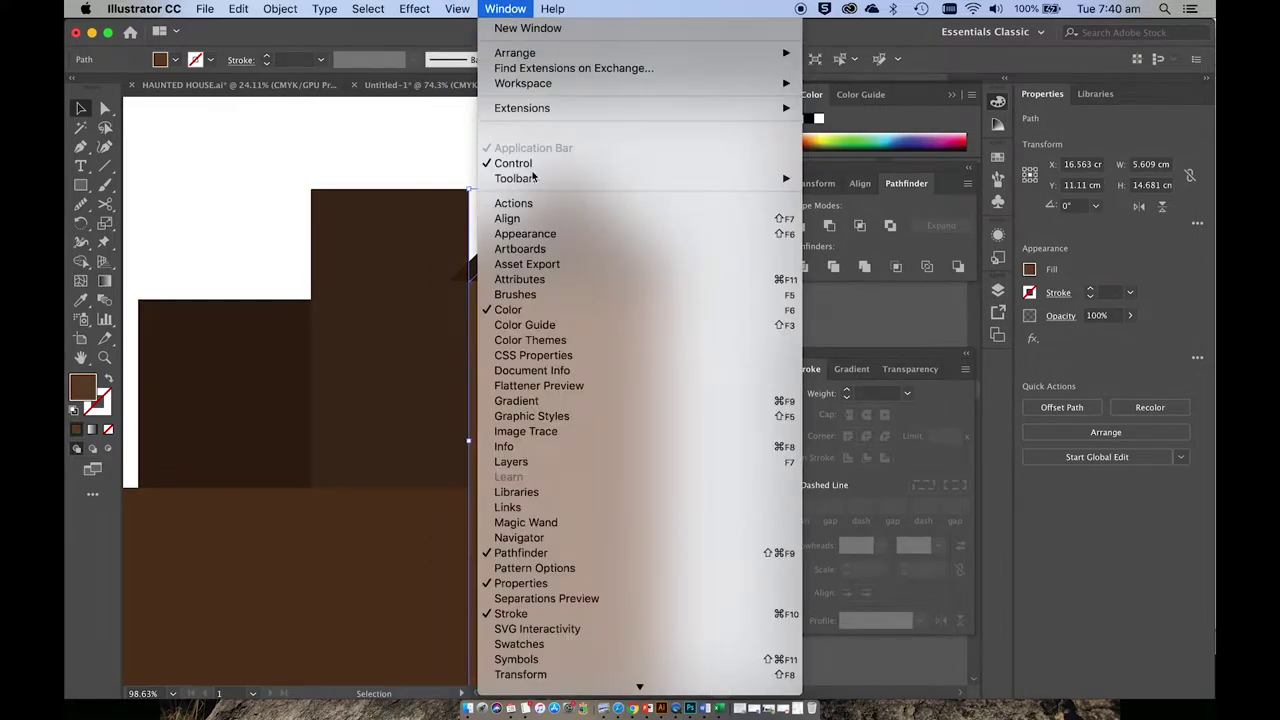
{"action": "left_click", "coordinate": [512, 462]}
{"action": "left_click", "coordinate": [841, 308]}
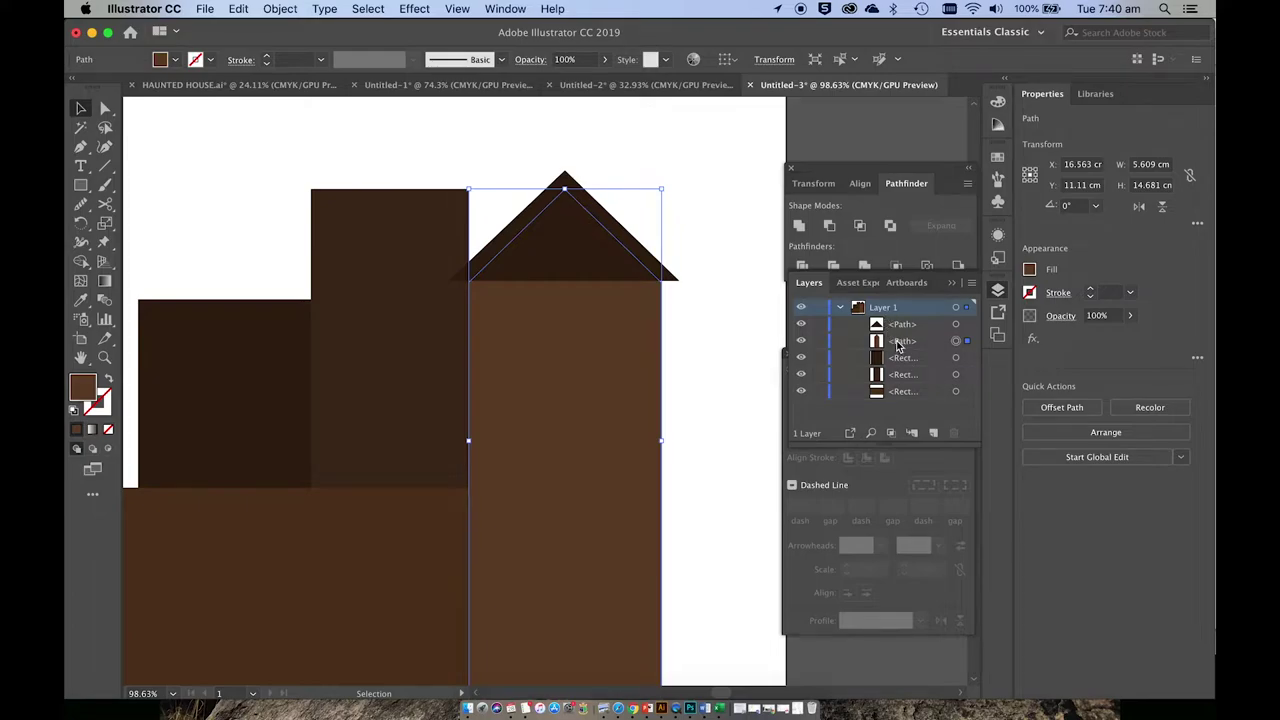
{"action": "mouse_move", "coordinate": [898, 345]}
{"action": "left_mouse_down"}
{"action": "mouse_move", "coordinate": [898, 365]}
{"action": "mouse_move", "coordinate": [901, 324]}
{"action": "left_mouse_up"}
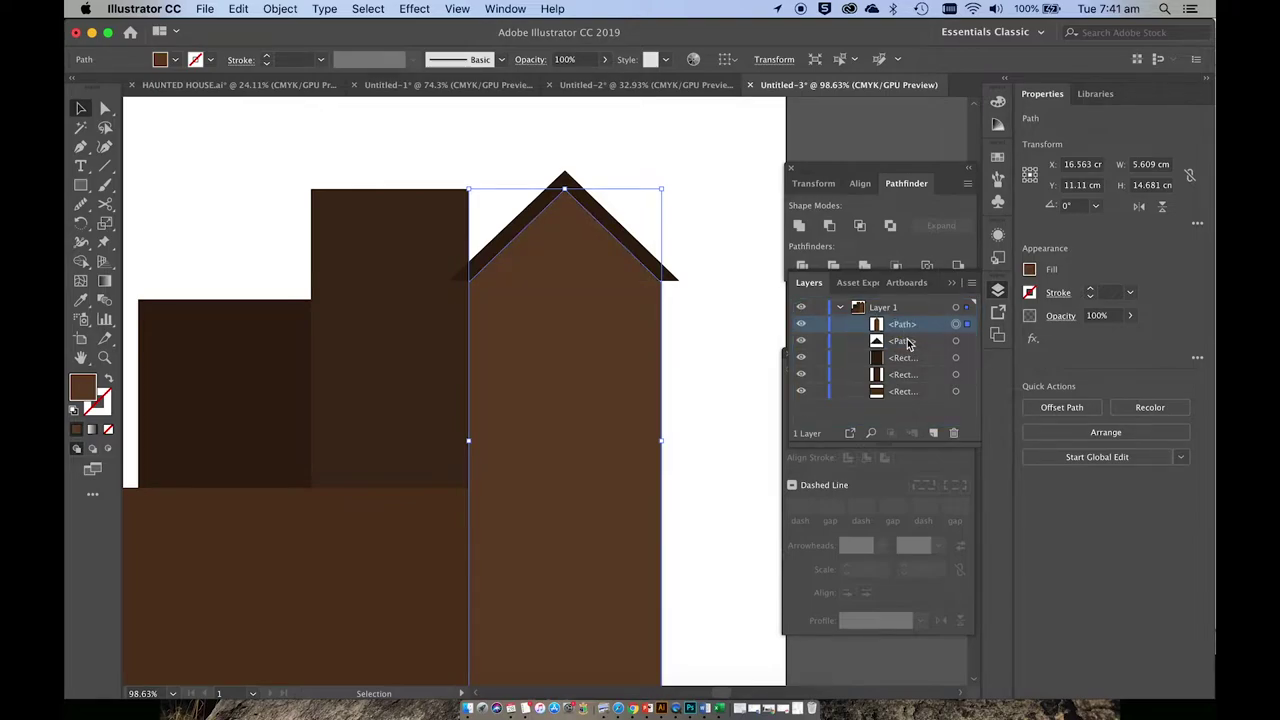
{"action": "key", "text": "super+z"}
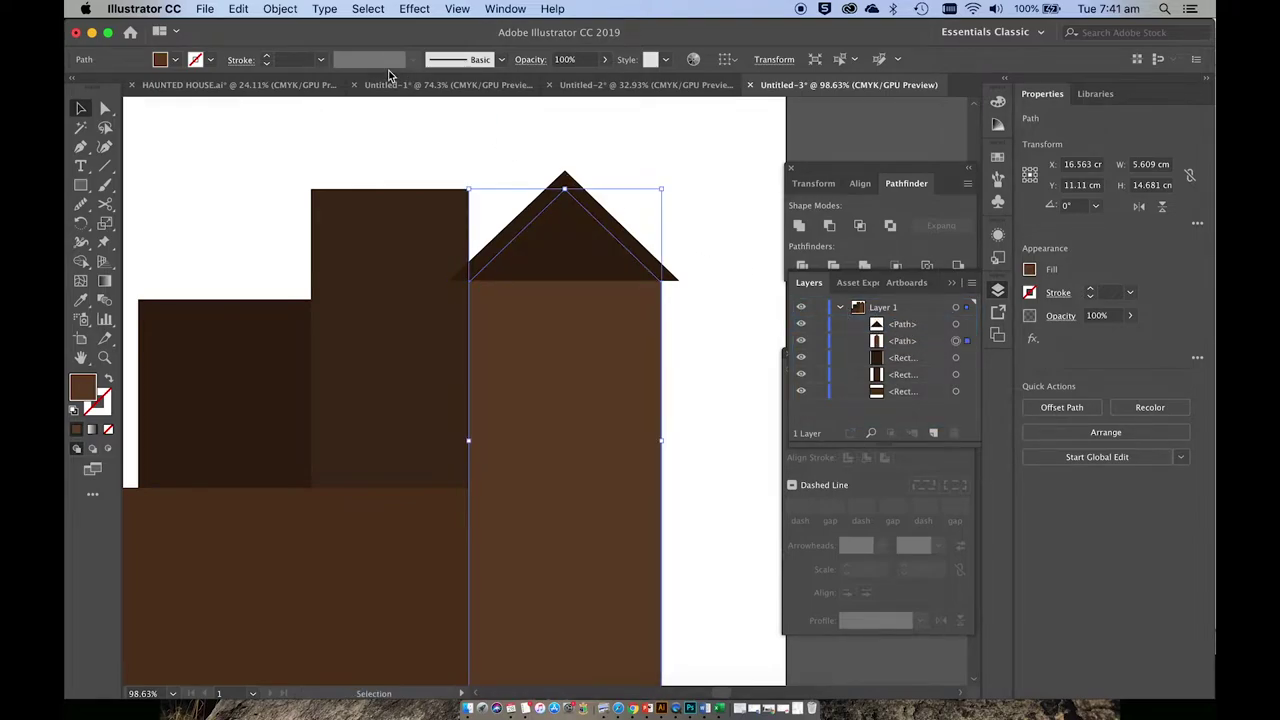
- Bring the house body in front of the dark roof triangle with Cmd+[ and Cmd+]
{"action": "left_click", "coordinate": [280, 8]}
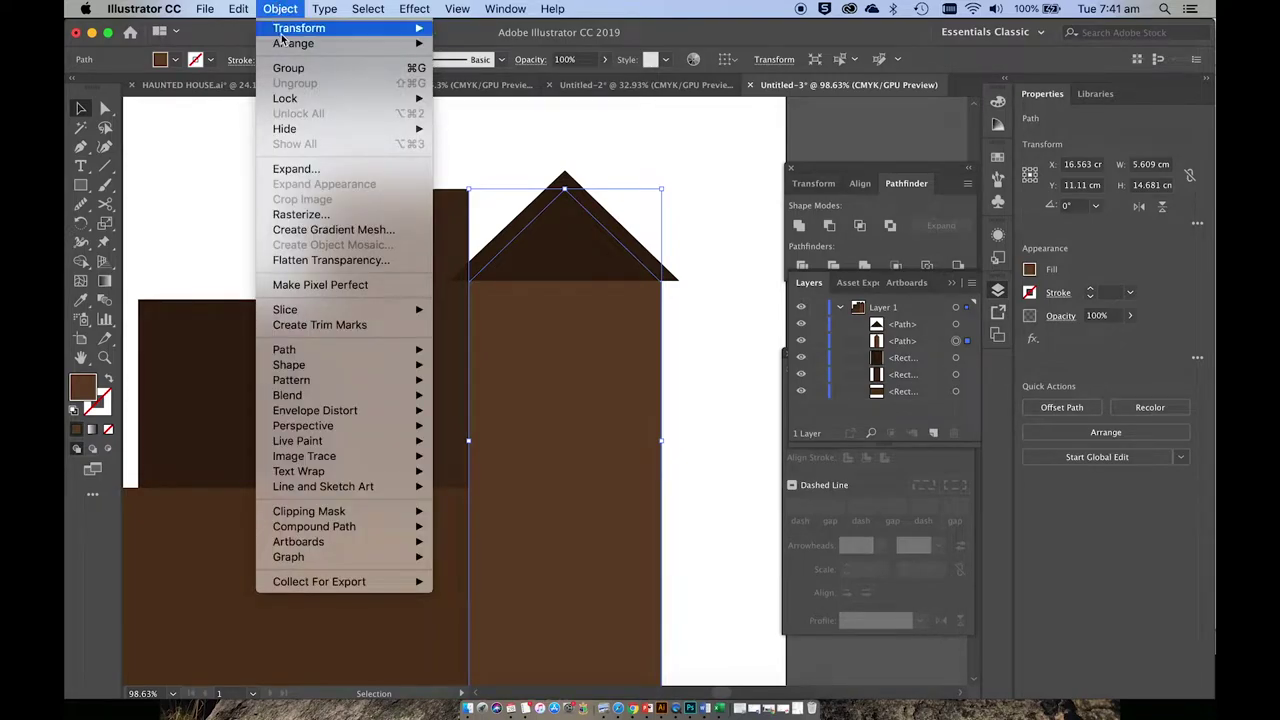
{"action": "mouse_move", "coordinate": [290, 43]}
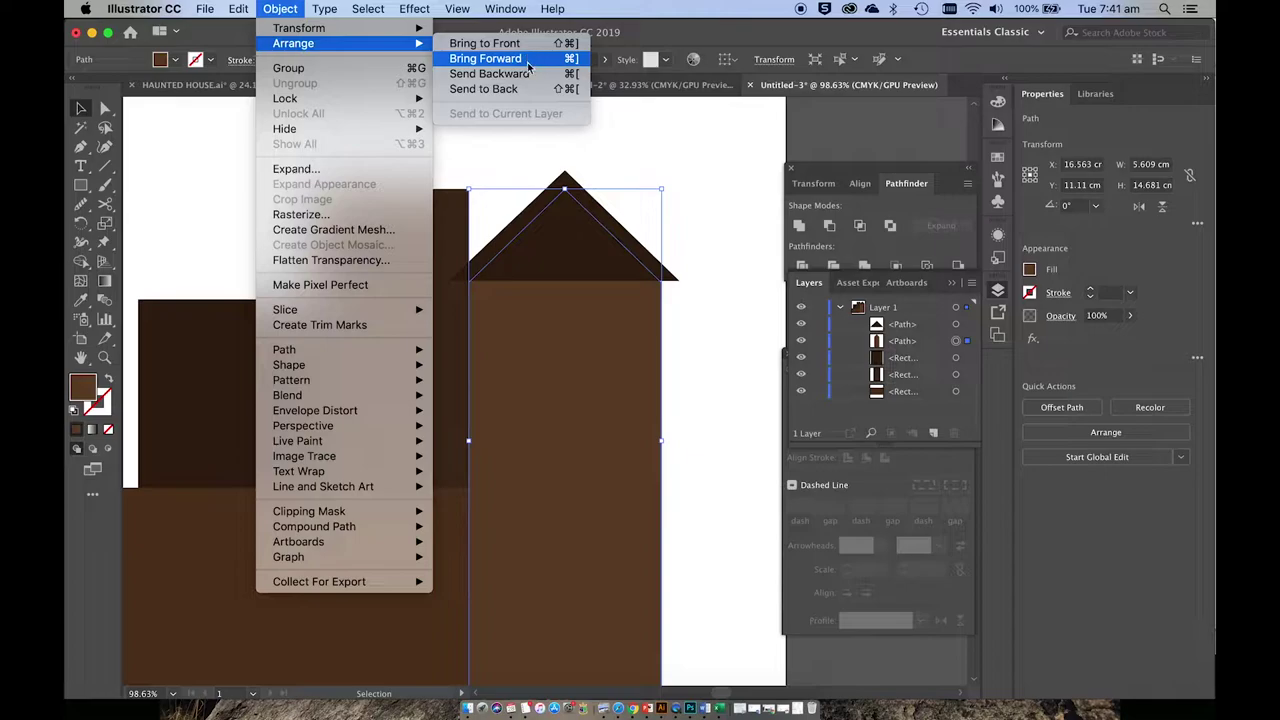
{"action": "left_click", "coordinate": [658, 116]}
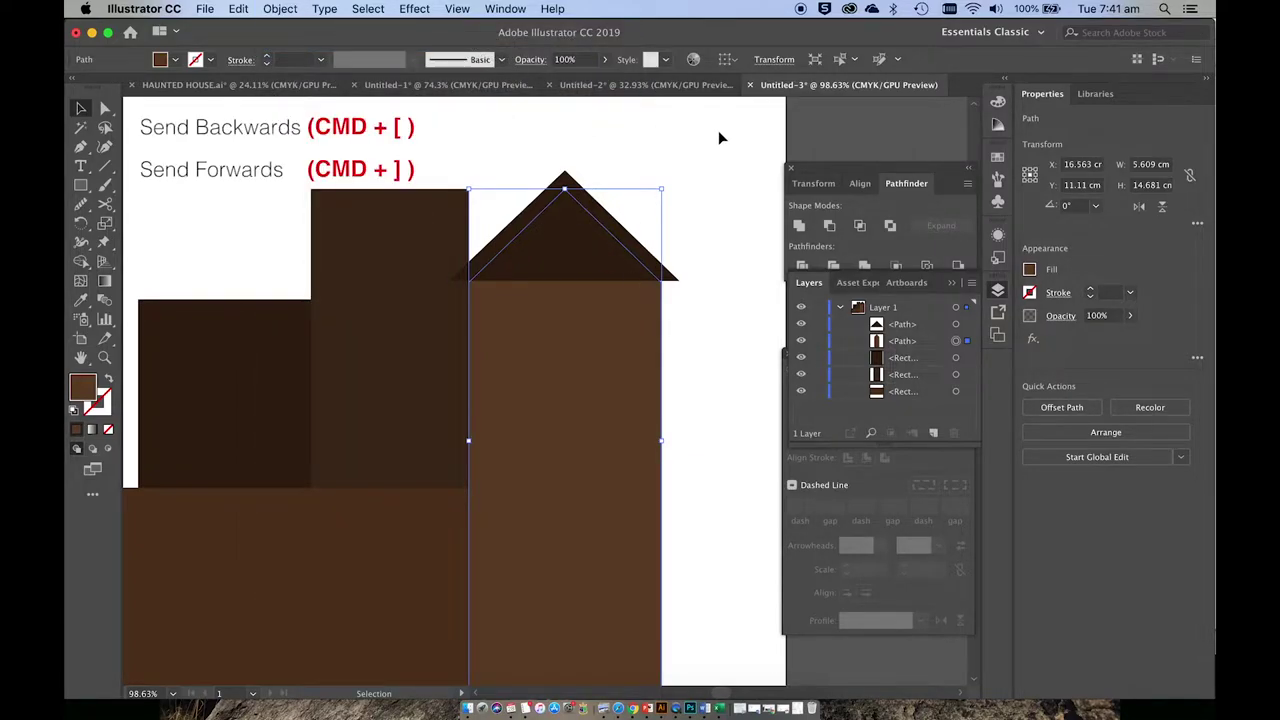
{"action": "key", "text": "super+bracketleft"}
{"action": "key", "text": "super+bracketright"}
{"action": "key", "text": "super+bracketleft"}
{"action": "key", "text": "super+bracketright"}
{"action": "key", "text": "a"}
{"action": "key", "text": "super+bracketleft"}
{"action": "key", "text": "super+bracketleft"}
{"action": "key", "text": "super+bracketleft"}
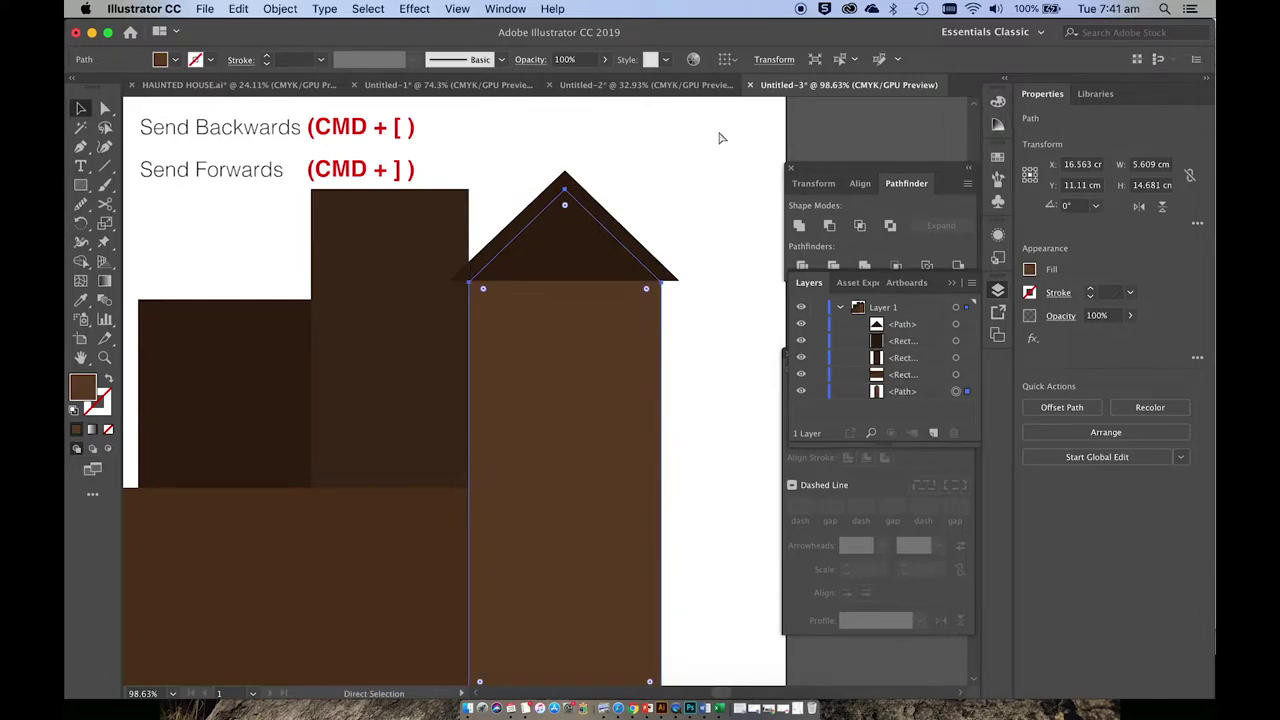
{"action": "key", "text": "super+bracketright"}
{"action": "key", "text": "super+bracketright"}
{"action": "key", "text": "super+bracketright"}
{"action": "key", "text": "super+bracketright"}
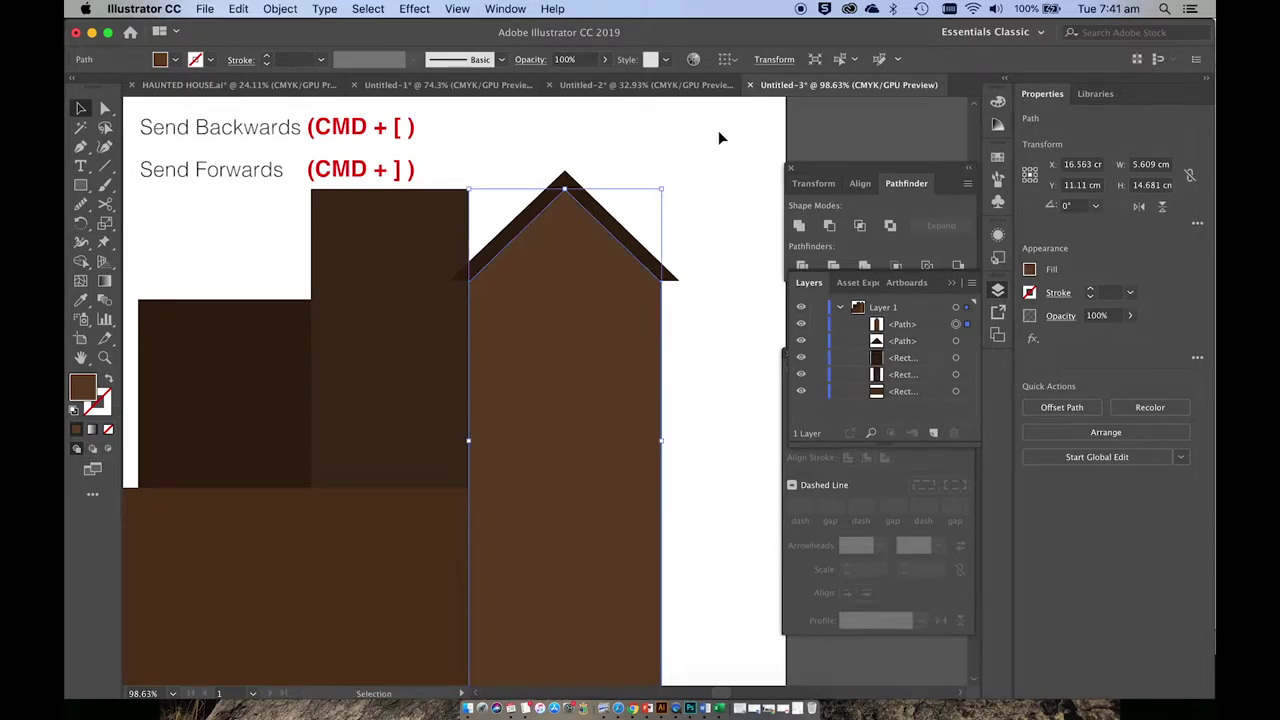
{"action": "key", "text": "super+bracketleft"}
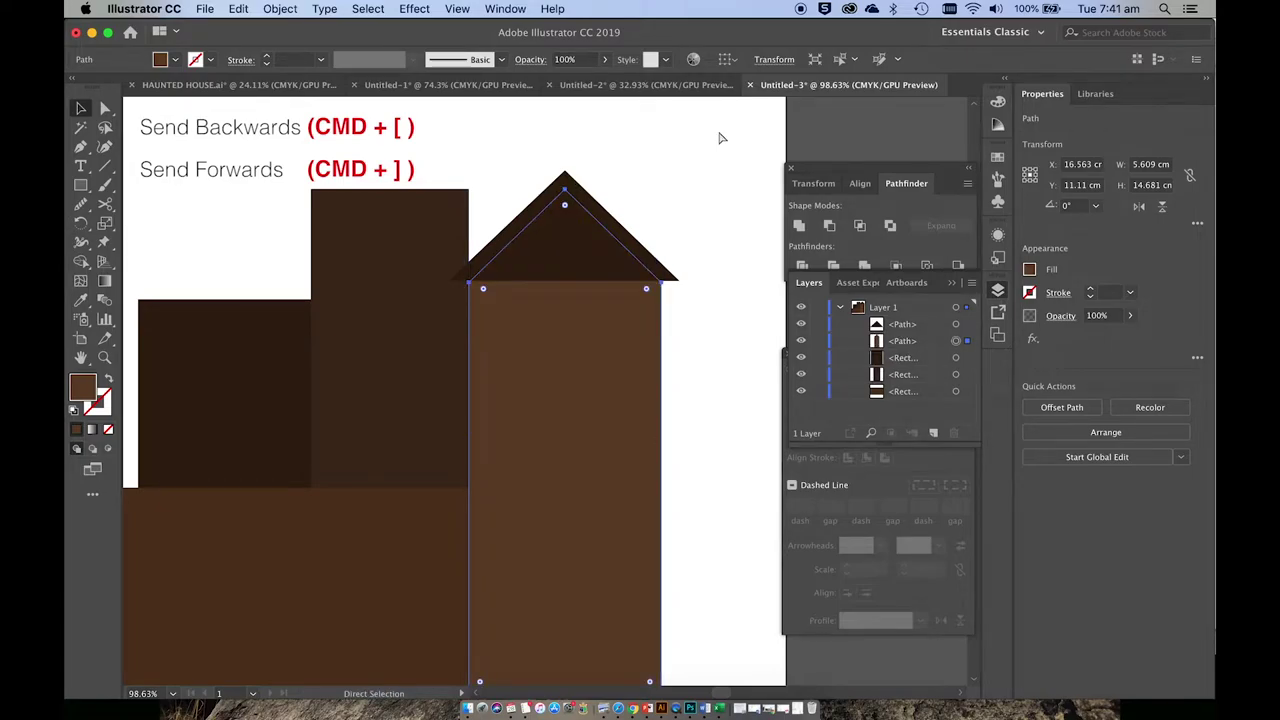
{"action": "key", "text": "super+bracketleft"}
{"action": "key", "text": "super+bracketleft"}
{"action": "key", "text": "super+bracketleft"}
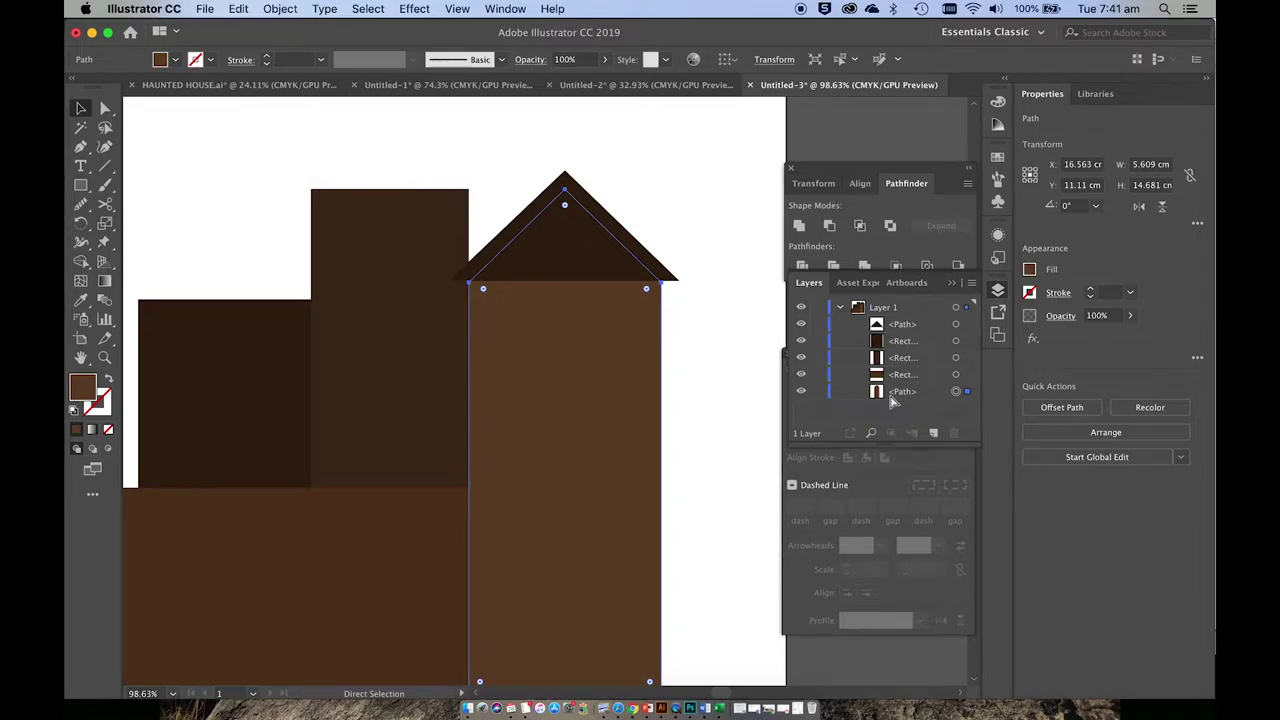
{"action": "key", "text": "super+bracketright"}
{"action": "key", "text": "super+bracketright"}
{"action": "key", "text": "super+bracketright"}
{"action": "key", "text": "super+bracketright"}
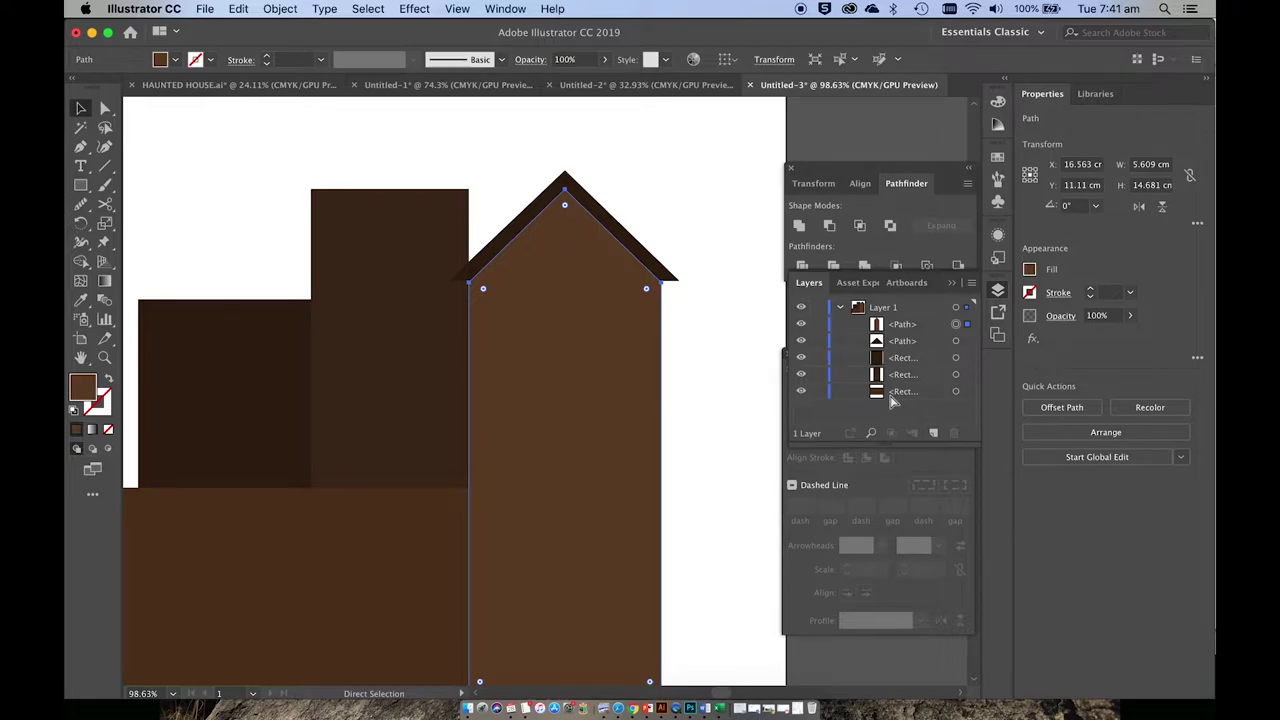
- Nudge the roof triangle down slightly so a thin dark eave shows
{"action": "key", "text": "v"}
{"action": "left_click", "coordinate": [717, 238]}
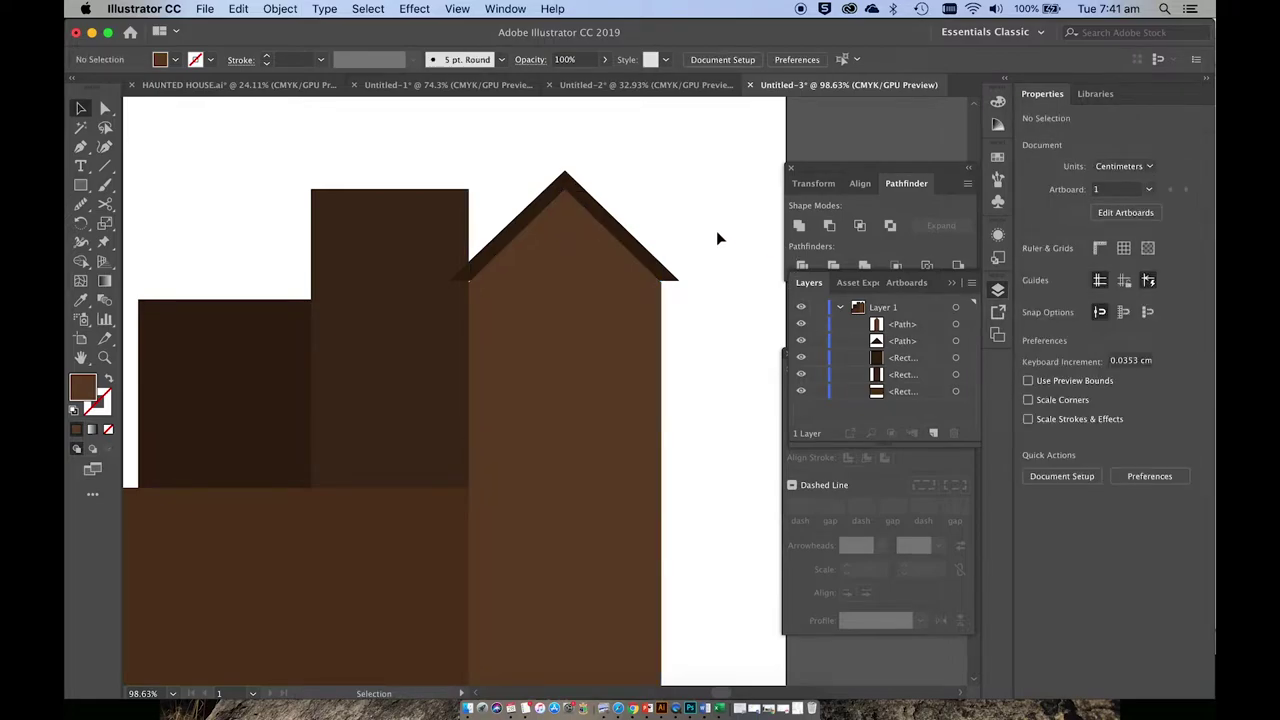
{"action": "left_click", "coordinate": [673, 281]}
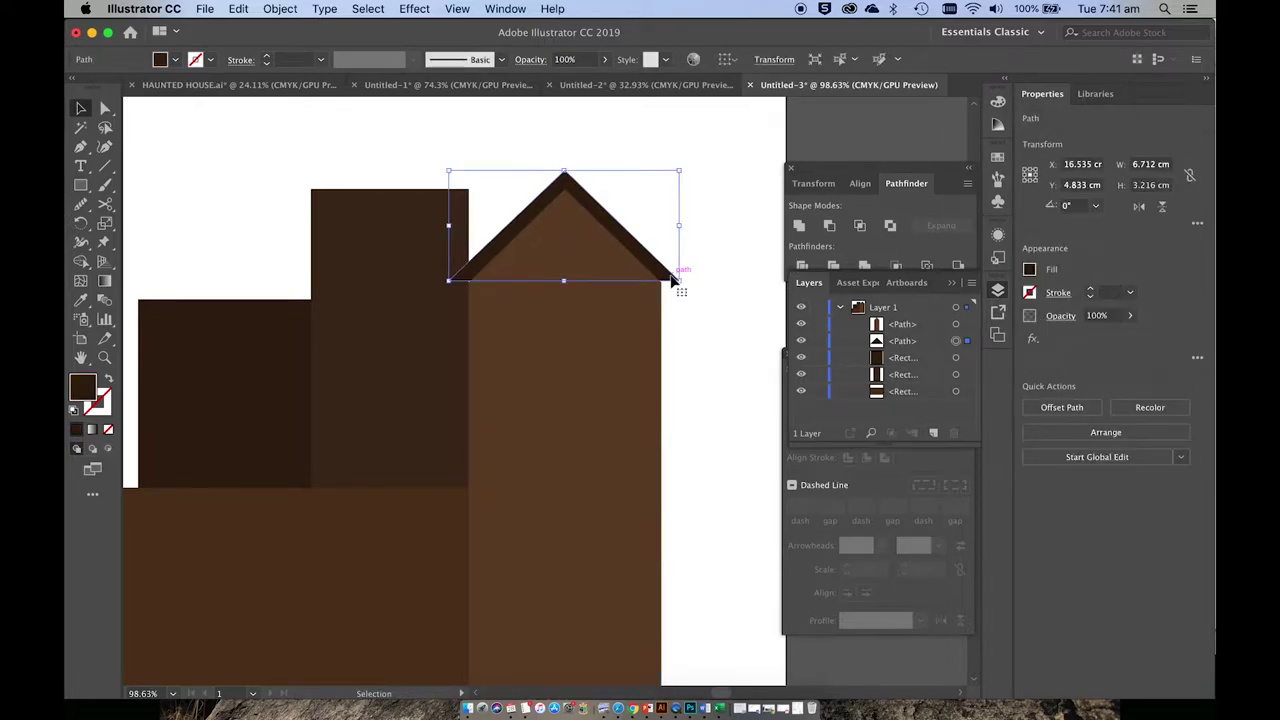
{"action": "key", "text": "Down"}
{"action": "left_click", "coordinate": [717, 257]}
{"action": "scroll", "coordinate": [717, 257], "scroll_direction": "left", "scroll_amount": 3}
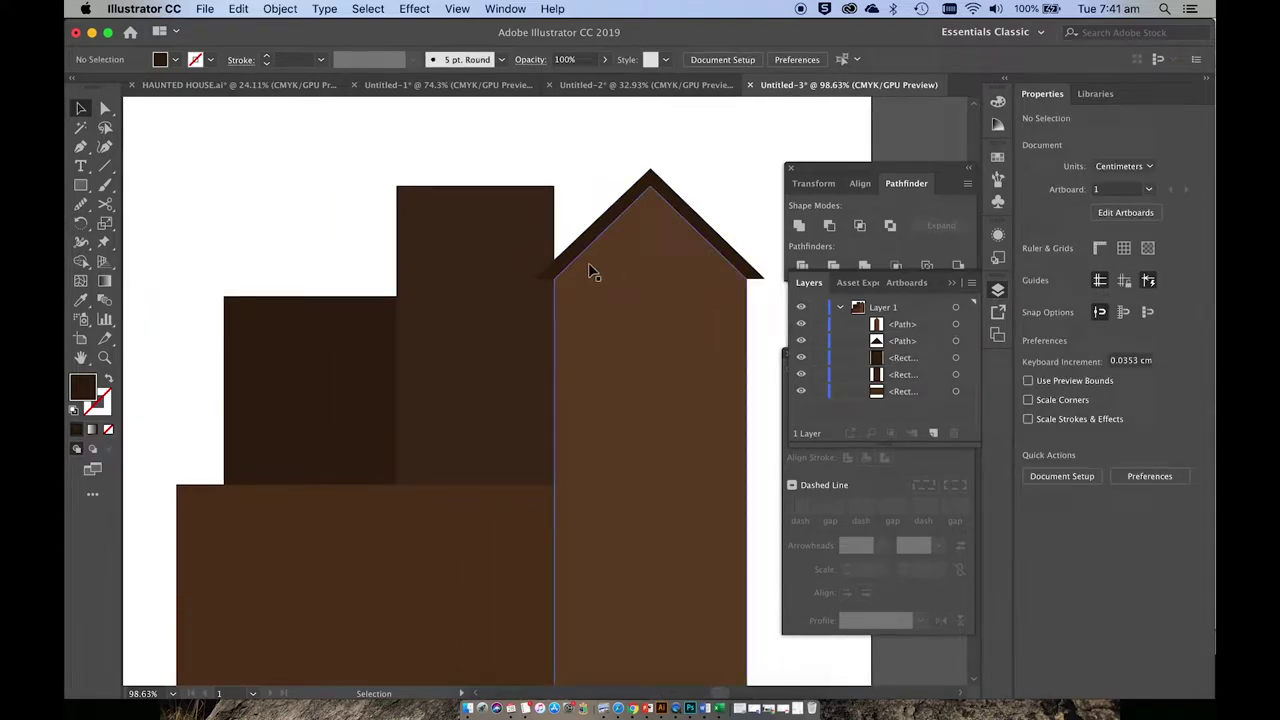
- Draw a closed triangular roof over the middle tower with the Pen tool, overhanging both sides
{"action": "scroll", "coordinate": [590, 266], "scroll_direction": "up", "scroll_amount": 5}
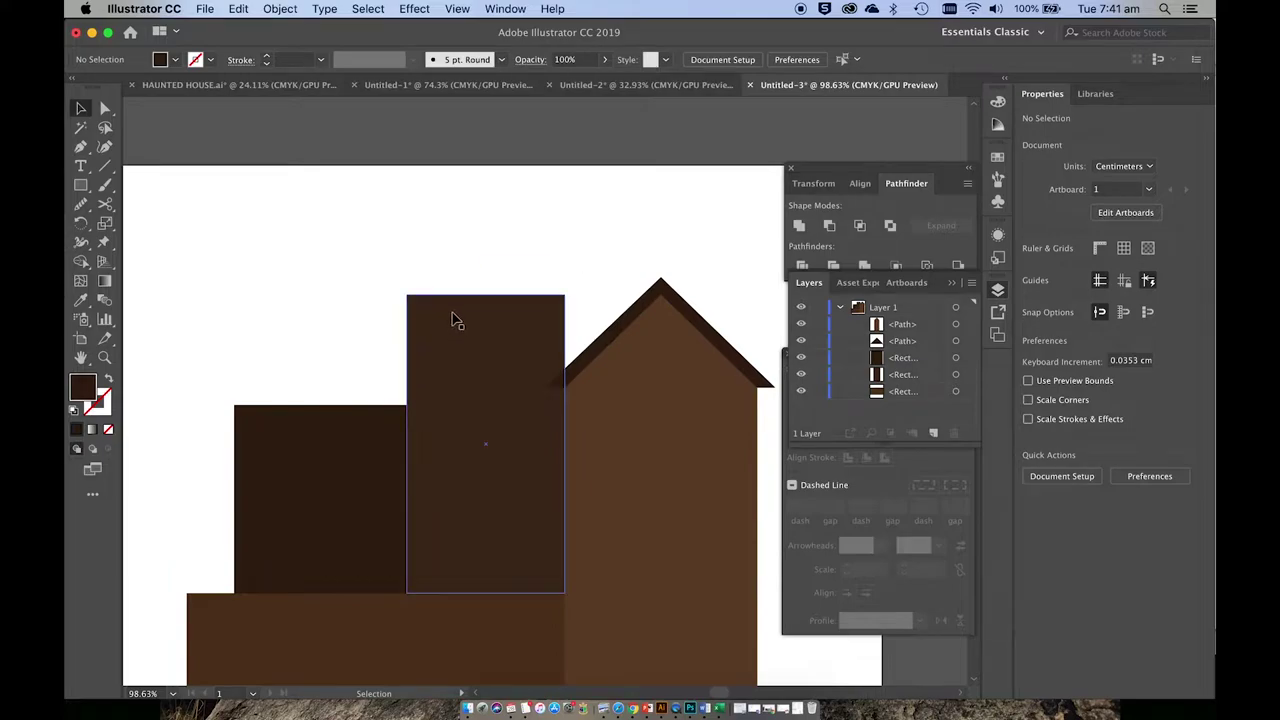
{"action": "left_click", "coordinate": [453, 320]}
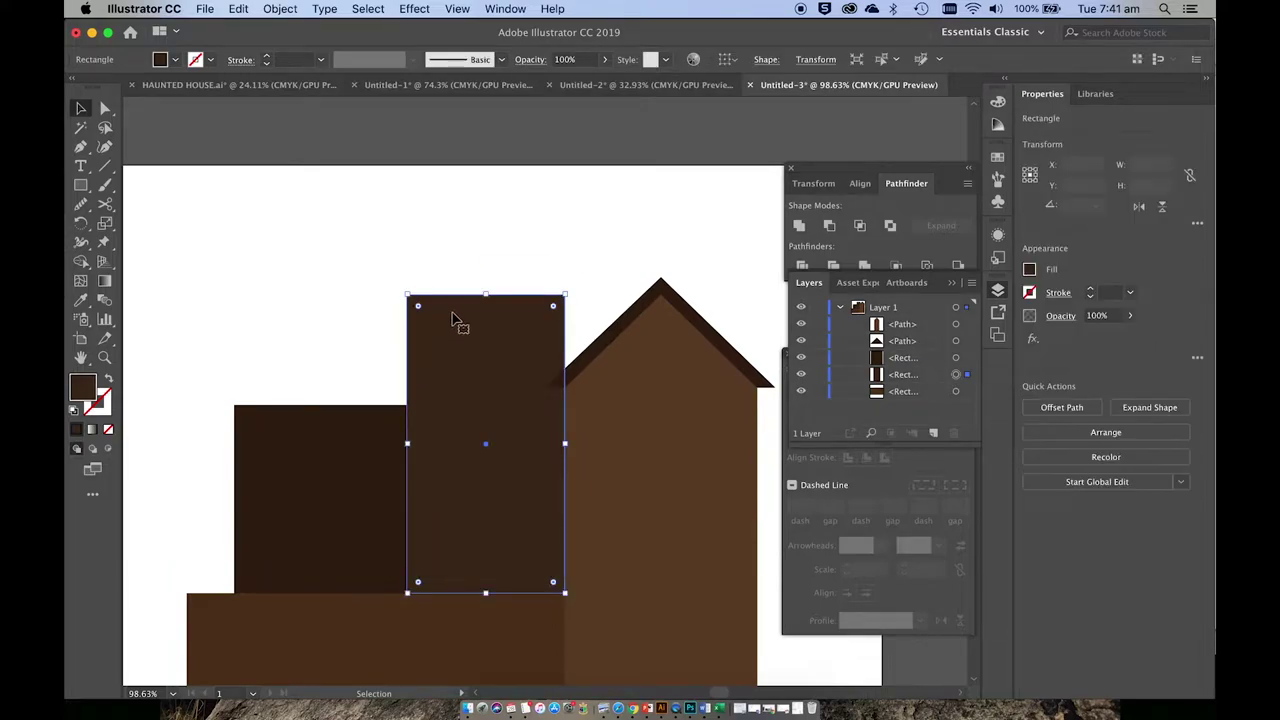
{"action": "left_click", "coordinate": [81, 148]}
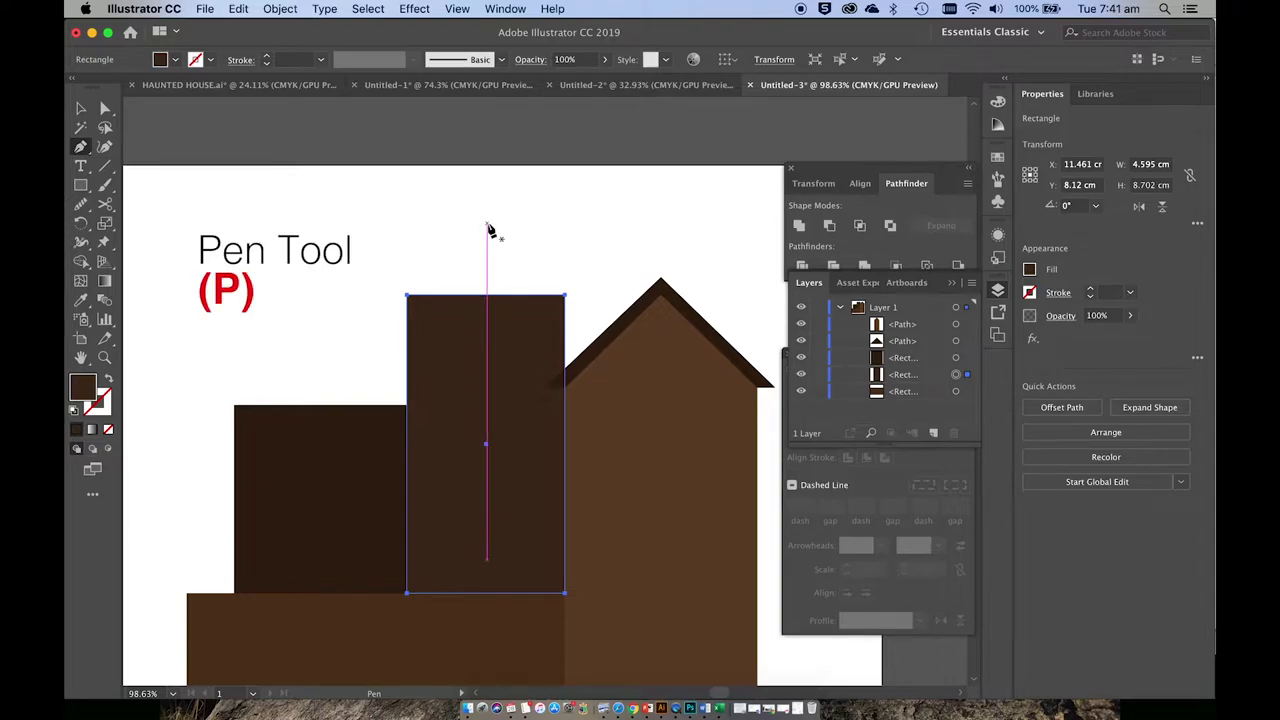
{"action": "left_click", "coordinate": [487, 224]}
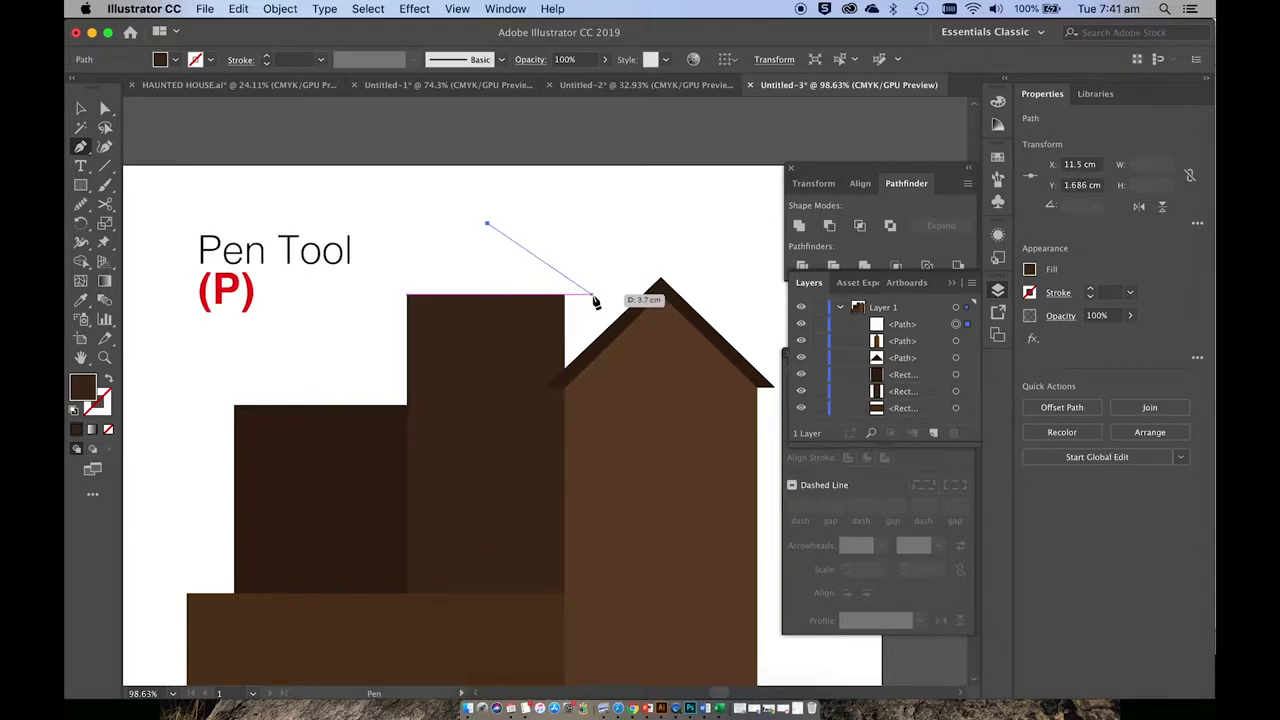
{"action": "left_click", "coordinate": [591, 295]}
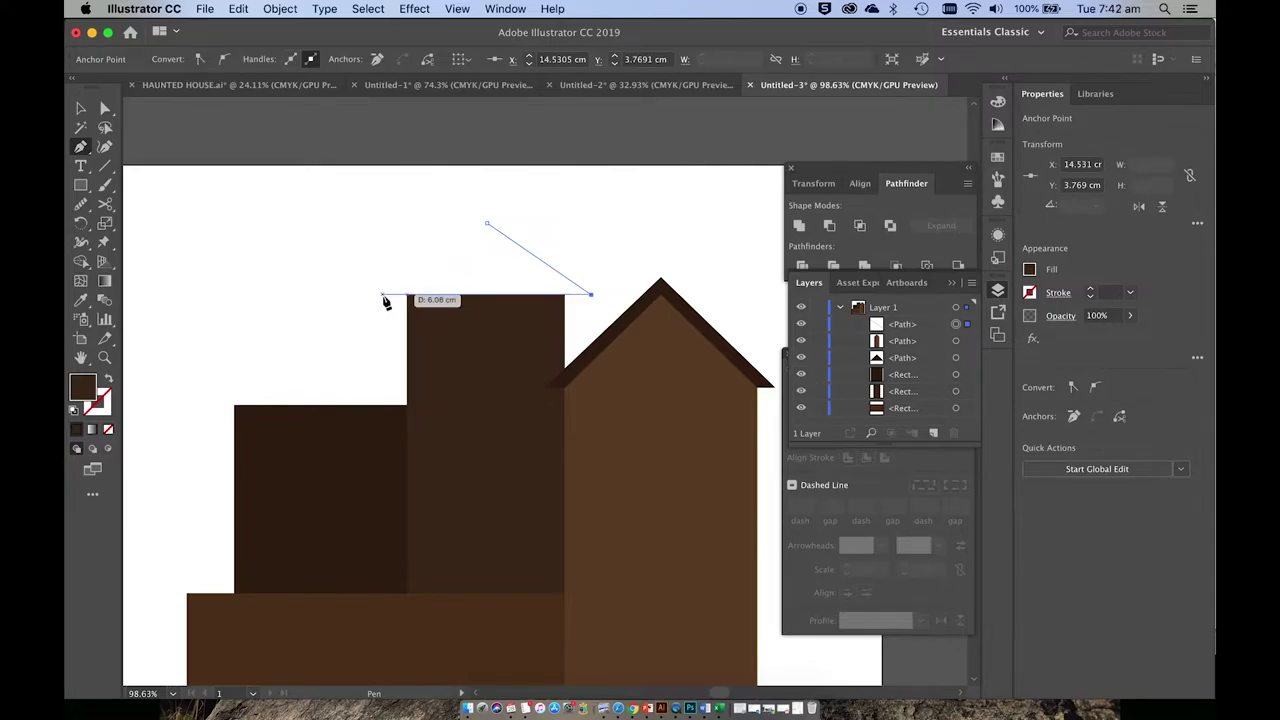
{"action": "left_click", "coordinate": [381, 296]}
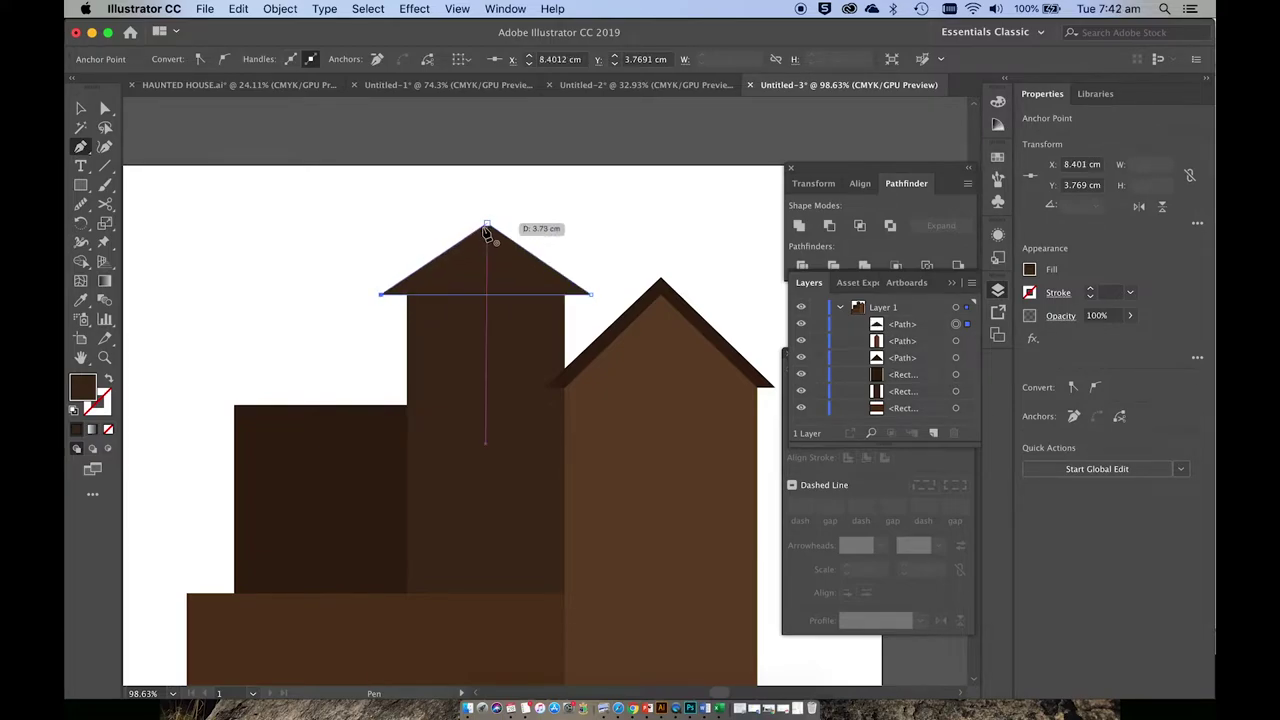
{"action": "left_click", "coordinate": [487, 228]}
- Fill the triangular roof with the left block's dark brown using the Eyedropper
{"action": "key", "text": "i"}
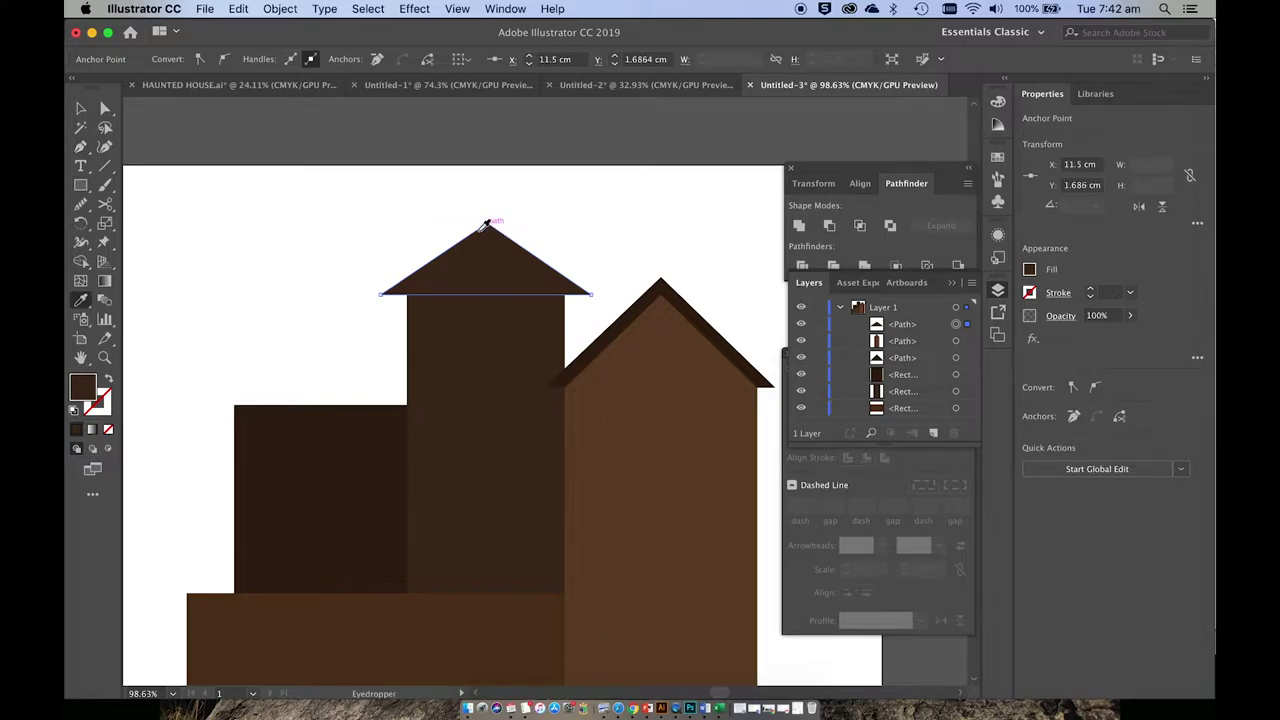
{"action": "left_click", "coordinate": [355, 460]}
{"action": "key", "text": "v"}
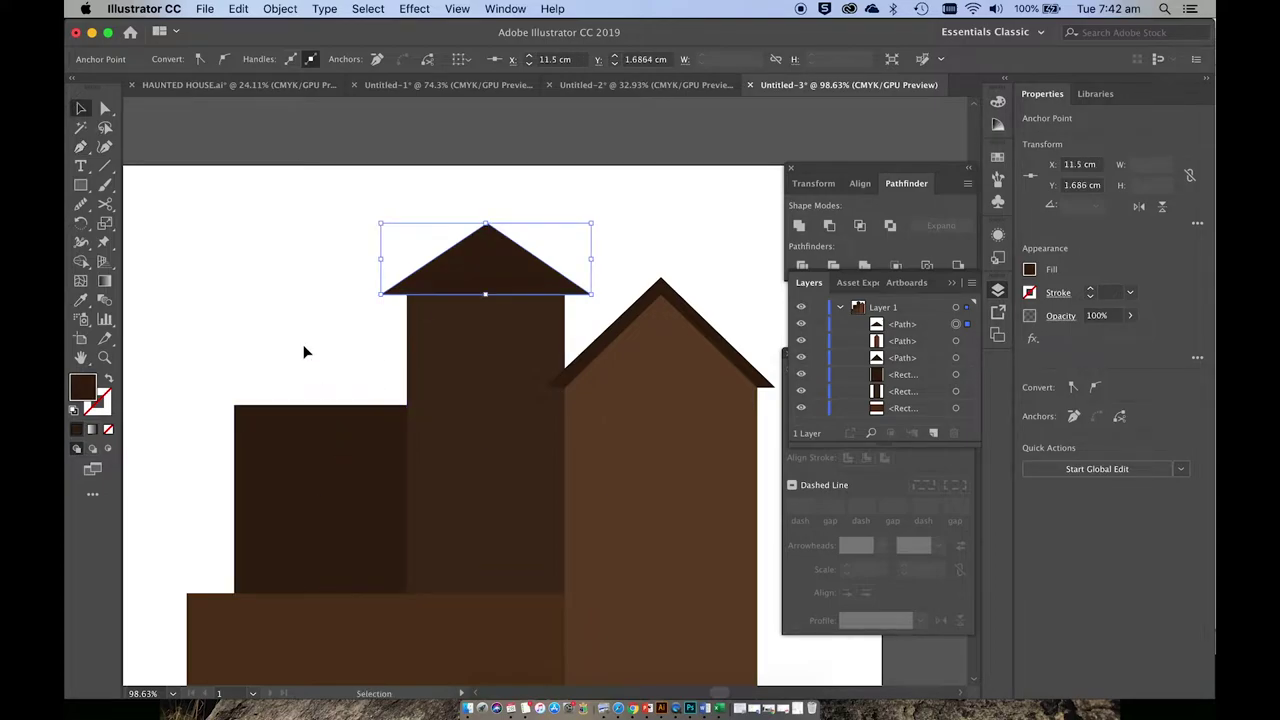
{"action": "left_click", "coordinate": [300, 338]}
{"action": "scroll", "coordinate": [300, 338], "scroll_direction": "down", "scroll_amount": 3}
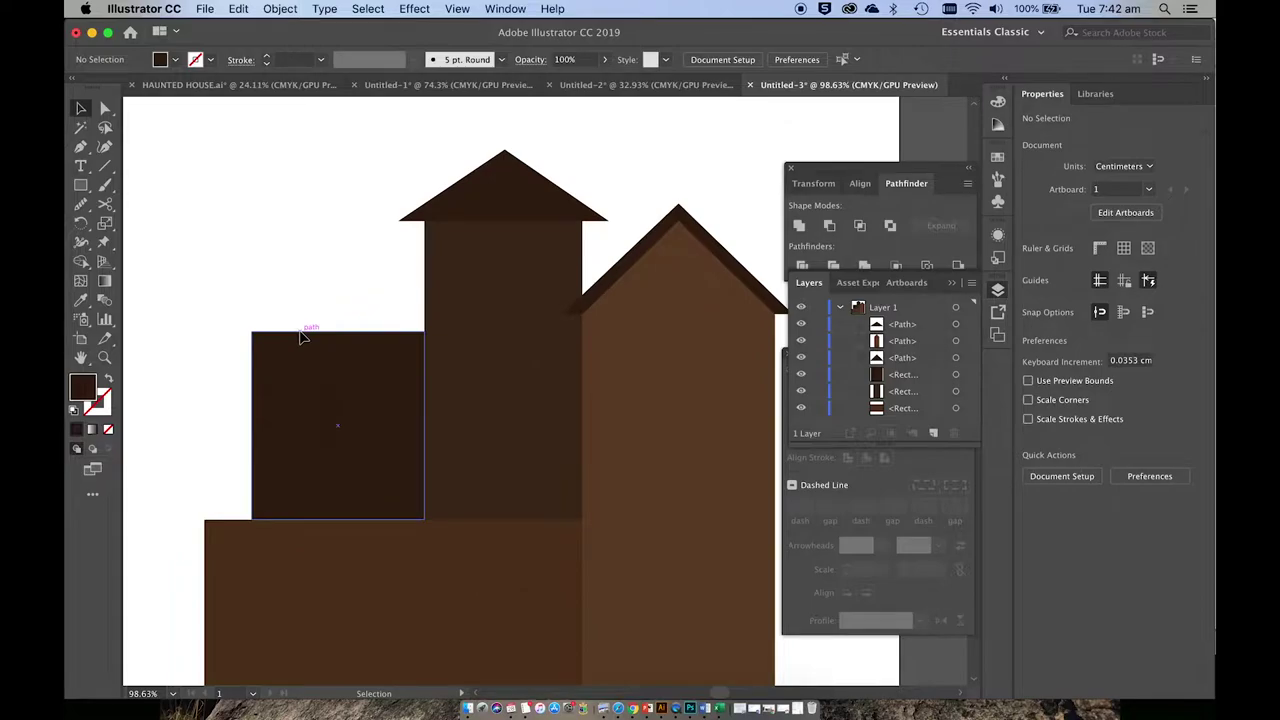
- Draw a rectangle across the left block's top and slant its left anchors into an overhanging roof slab
{"action": "left_click", "coordinate": [82, 187]}
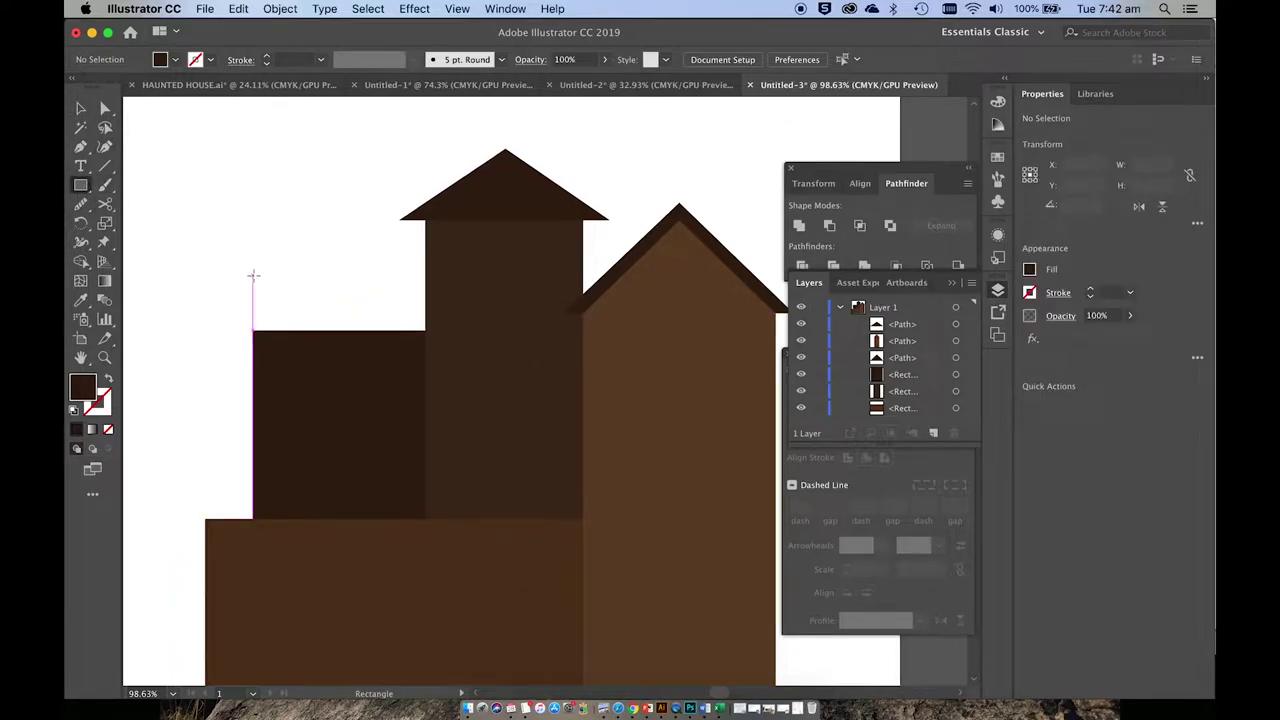
{"action": "left_click_drag", "start_coordinate": [253, 276], "coordinate": [426, 330]}
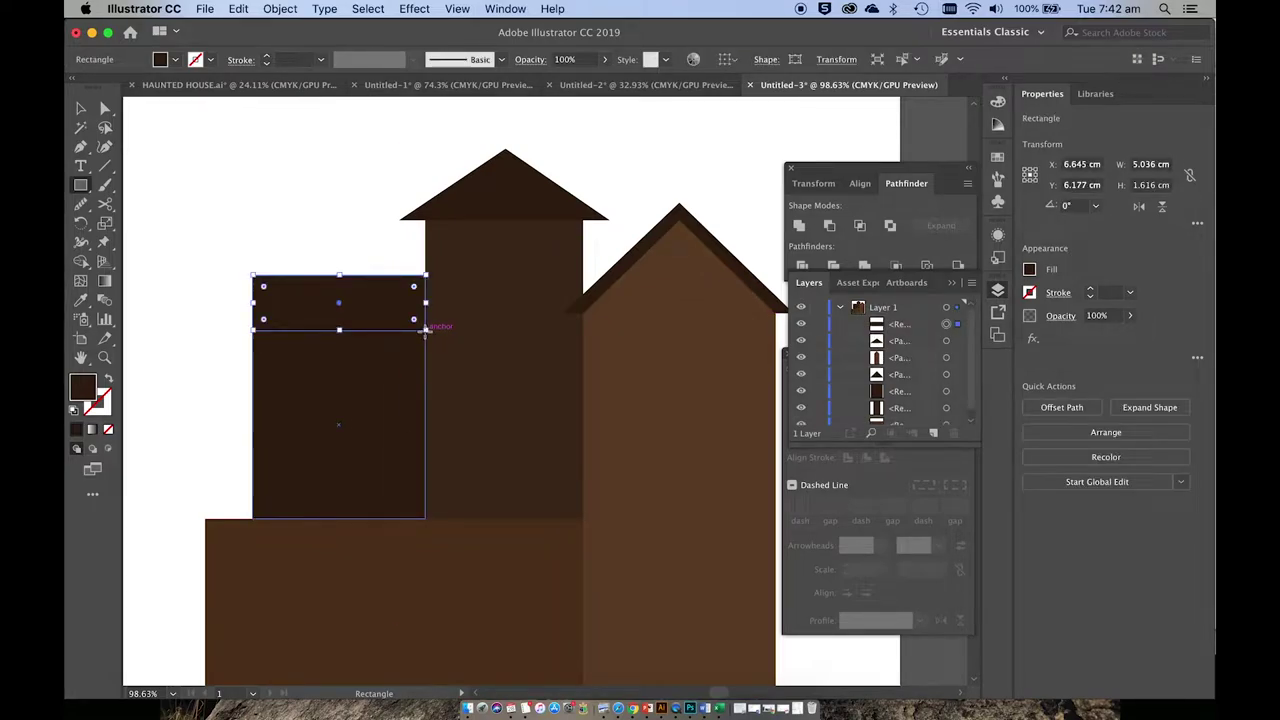
{"action": "key", "text": "v"}
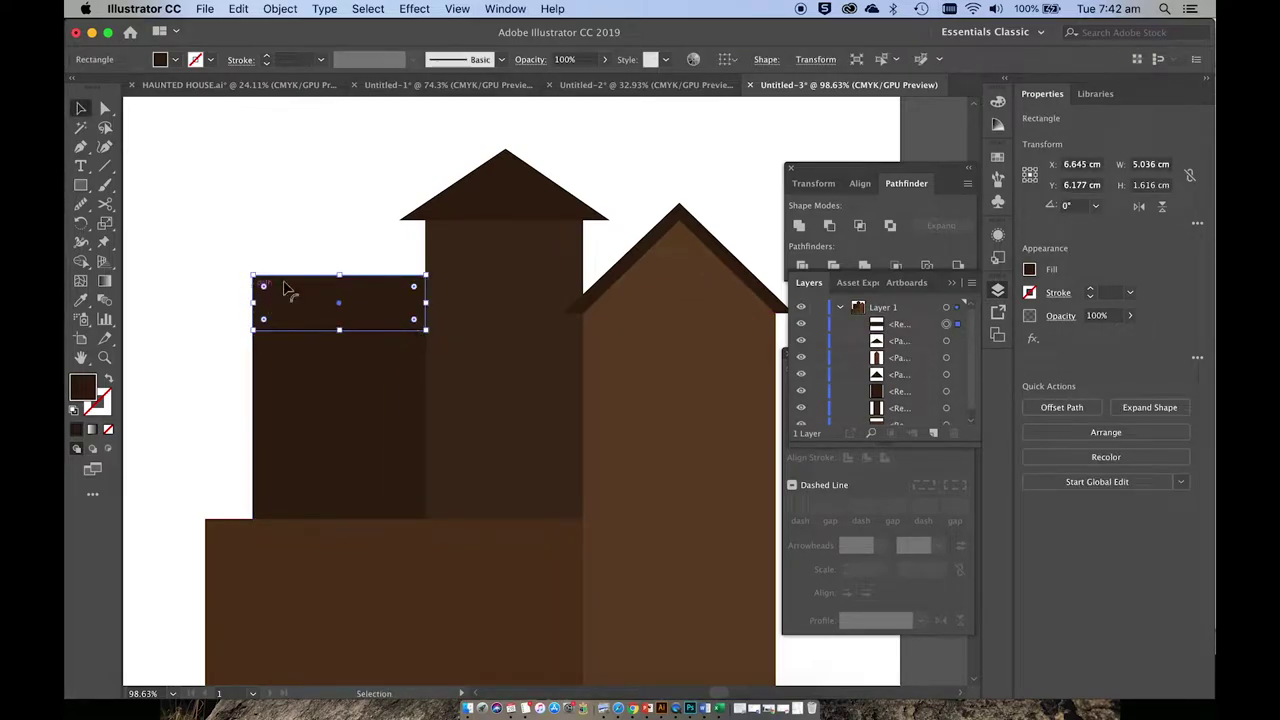
{"action": "left_click", "coordinate": [106, 109]}
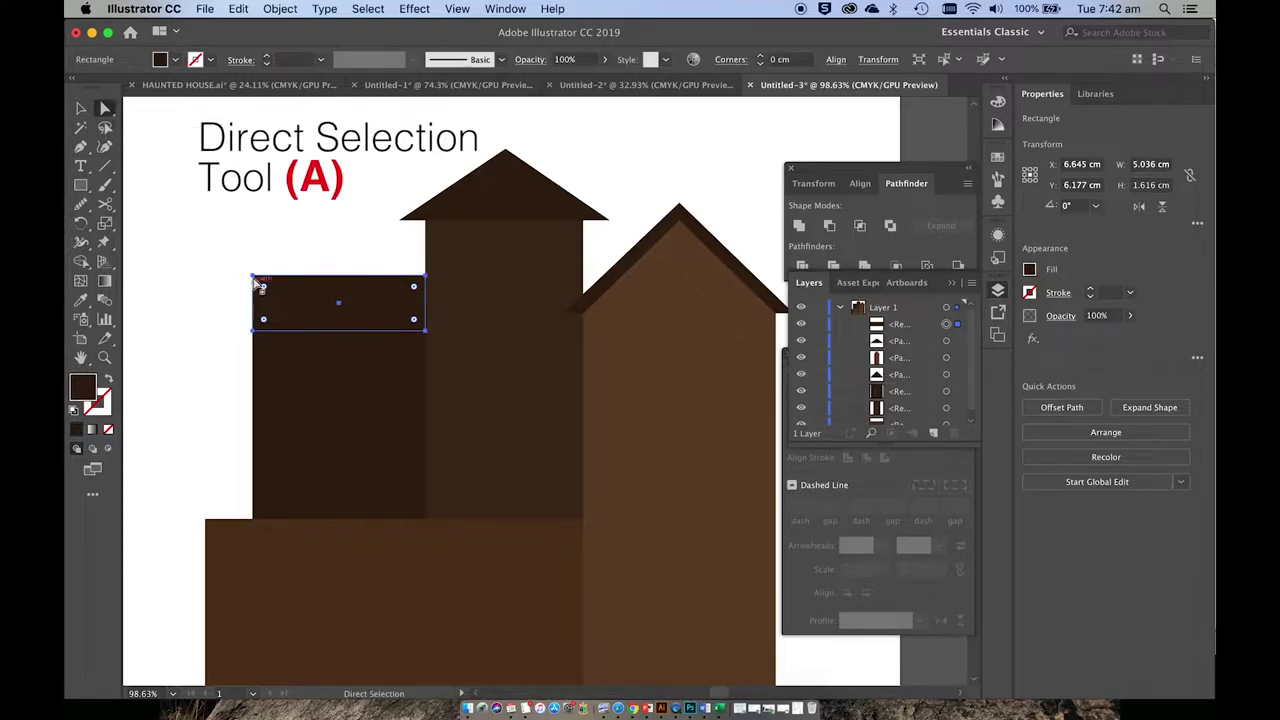
{"action": "left_click", "coordinate": [254, 277]}
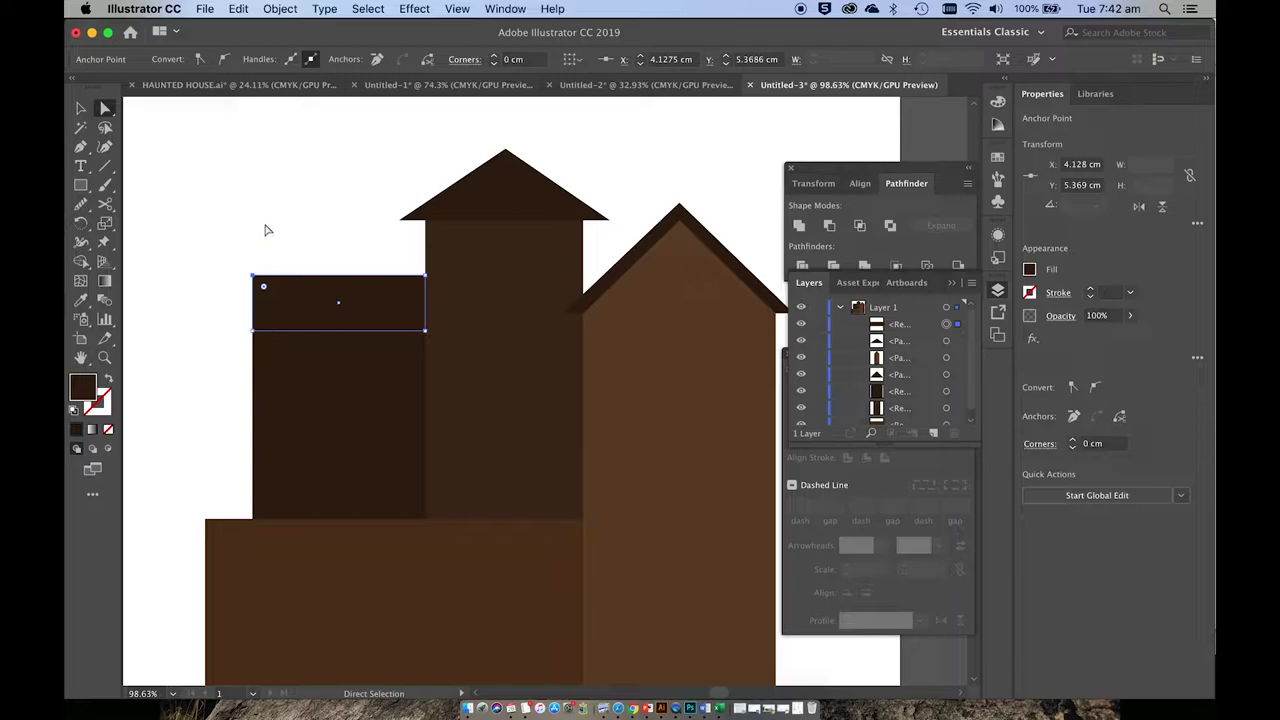
{"action": "left_click_drag", "start_coordinate": [258, 283], "coordinate": [280, 278]}
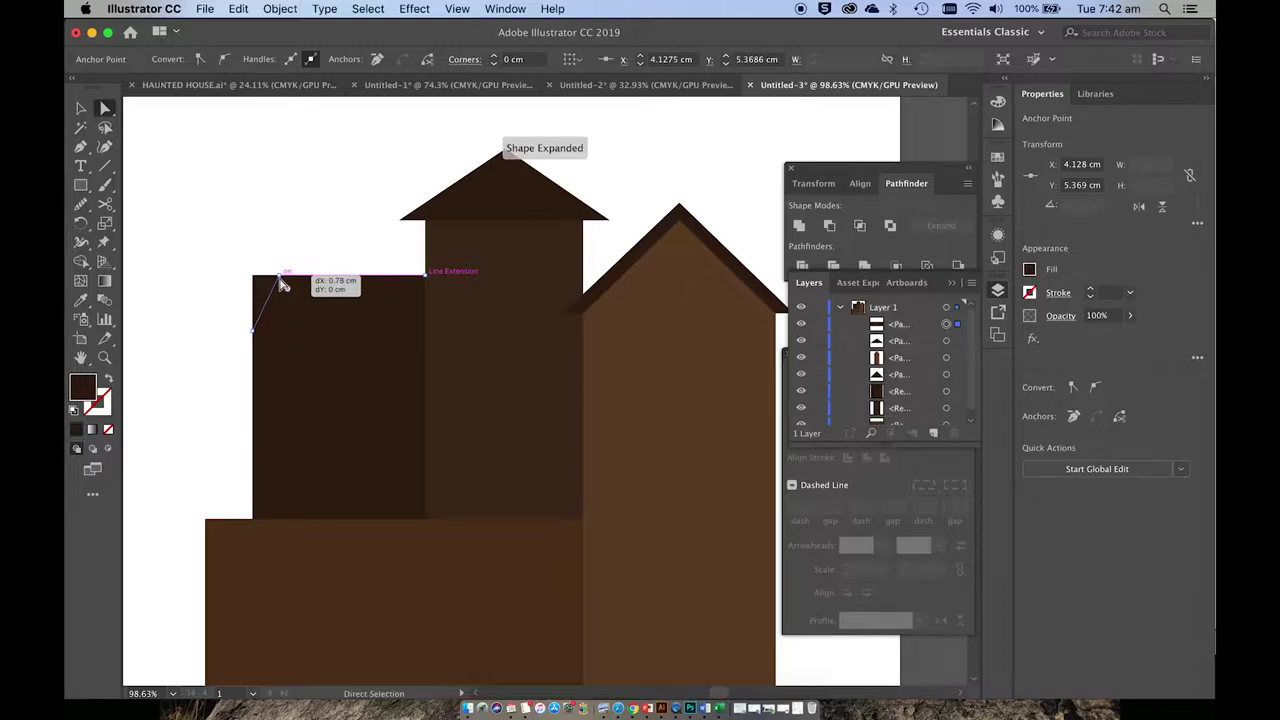
{"action": "left_click_drag", "start_coordinate": [251, 332], "coordinate": [211, 329]}
{"action": "left_click", "coordinate": [210, 280]}
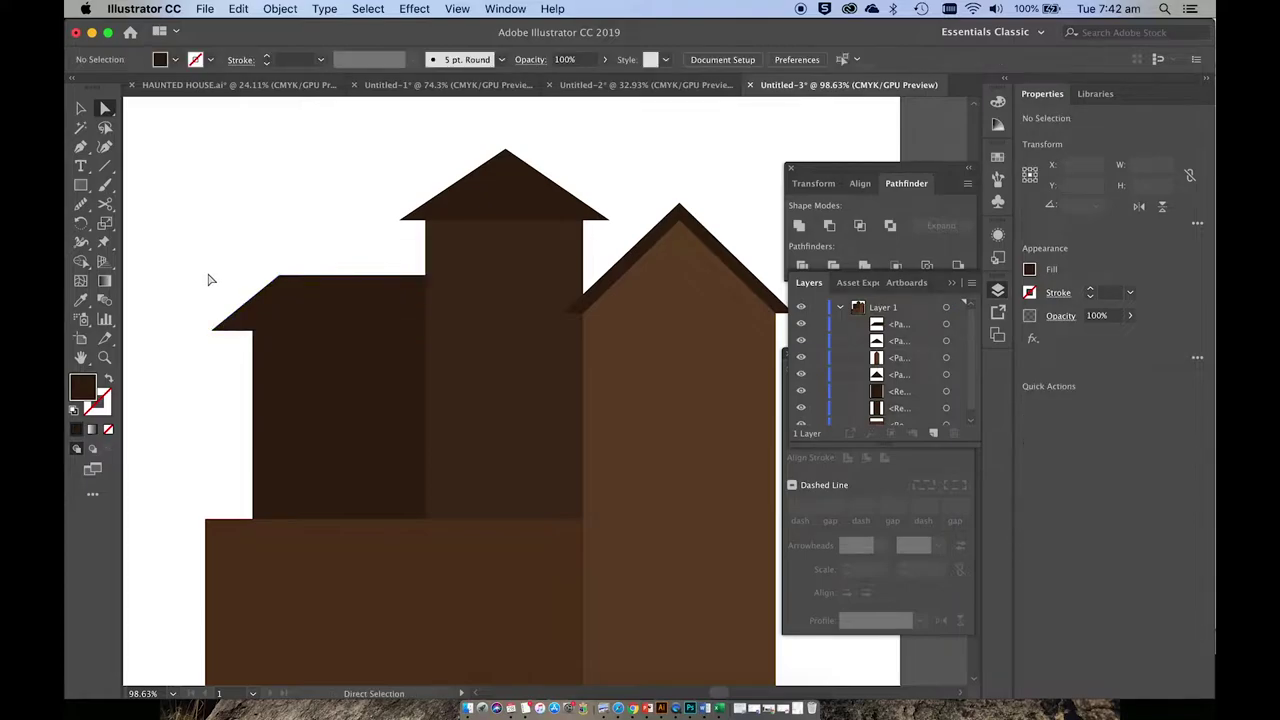
{"action": "scroll", "coordinate": [265, 308], "scroll_direction": "down", "scroll_amount": 5}
- Draw a rectangle along the wide base's top-left and drag its left anchors into a sloped, overhanging ledge
{"action": "left_click", "coordinate": [81, 187]}
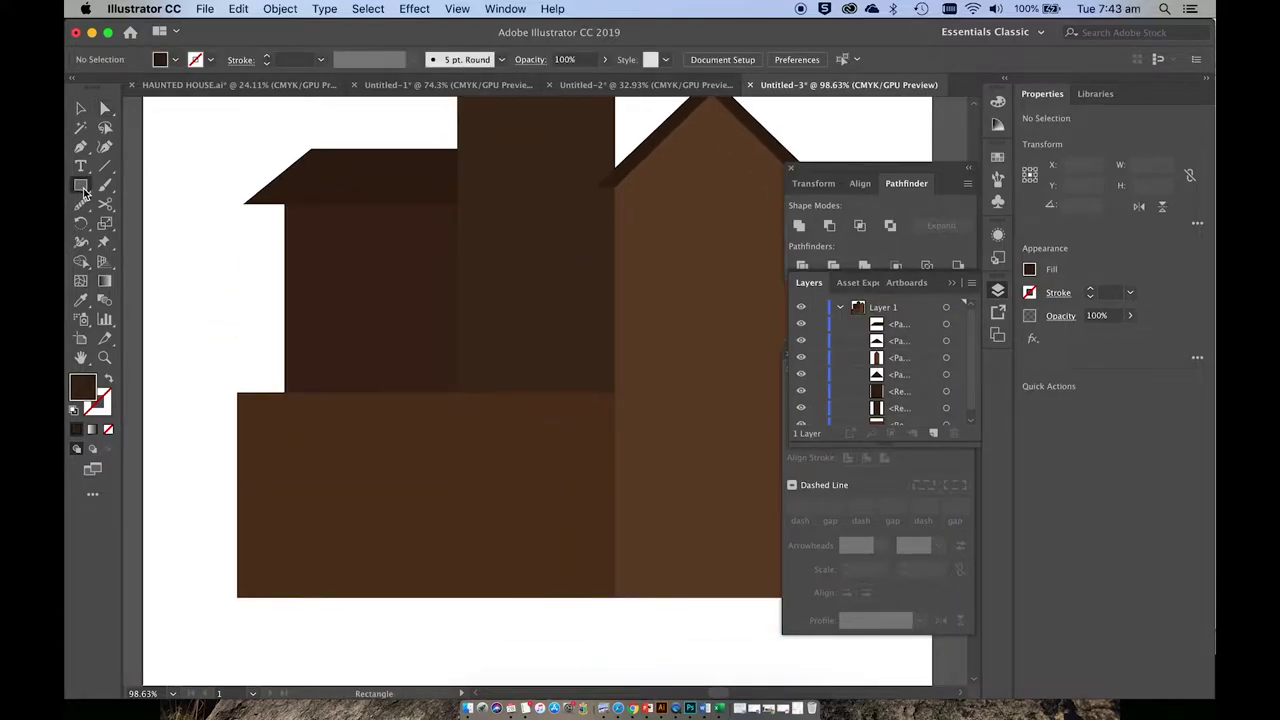
{"action": "left_click_drag", "start_coordinate": [190, 331], "coordinate": [457, 392]}
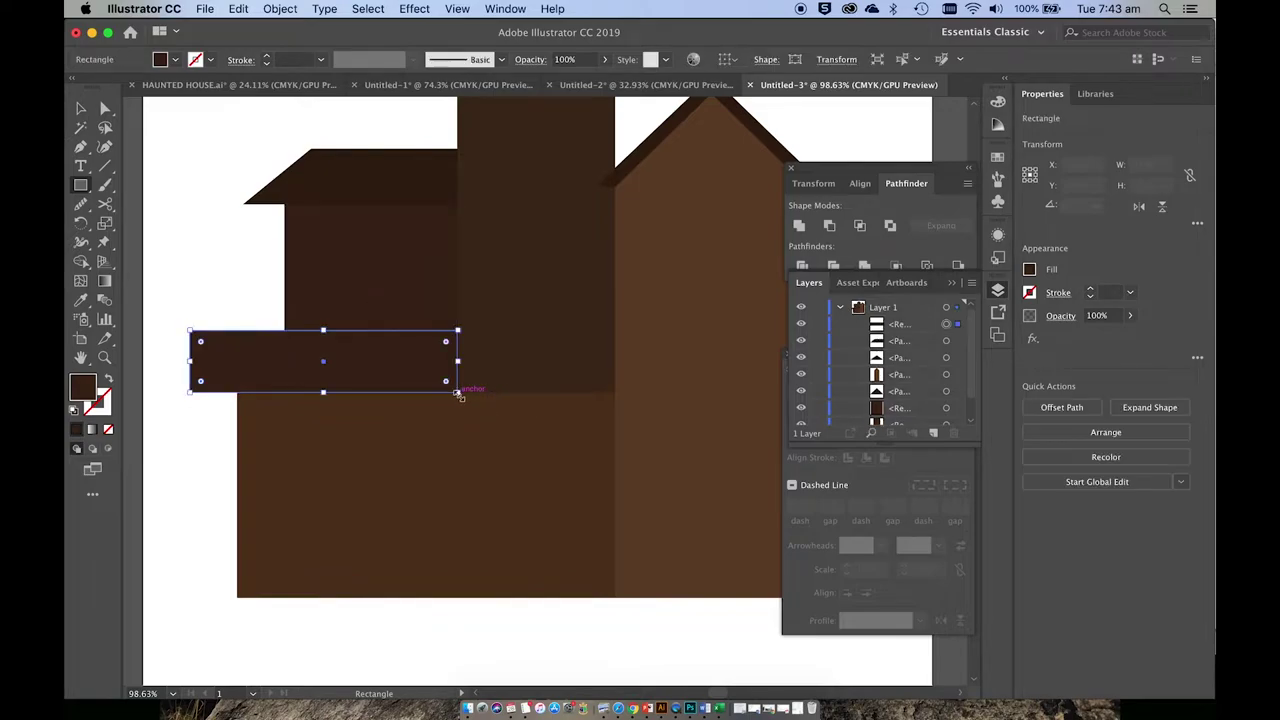
{"action": "key", "text": "a"}
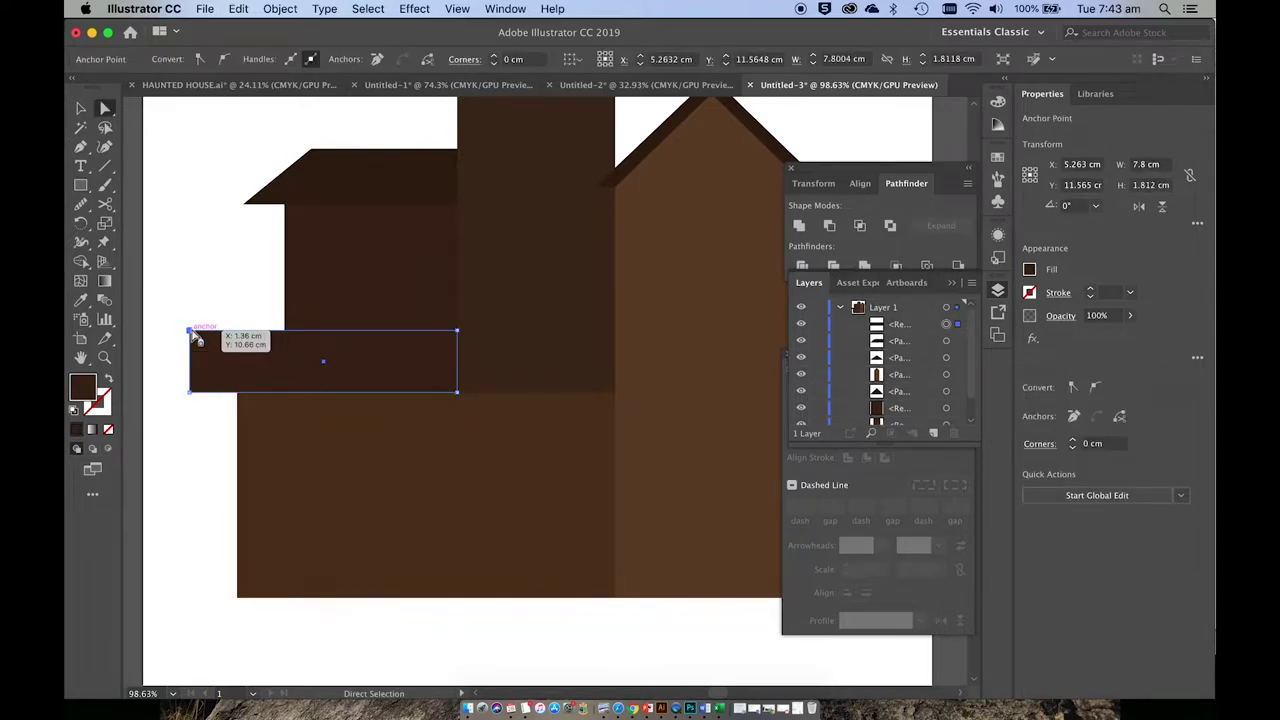
{"action": "left_click_drag", "start_coordinate": [190, 332], "coordinate": [231, 339]}
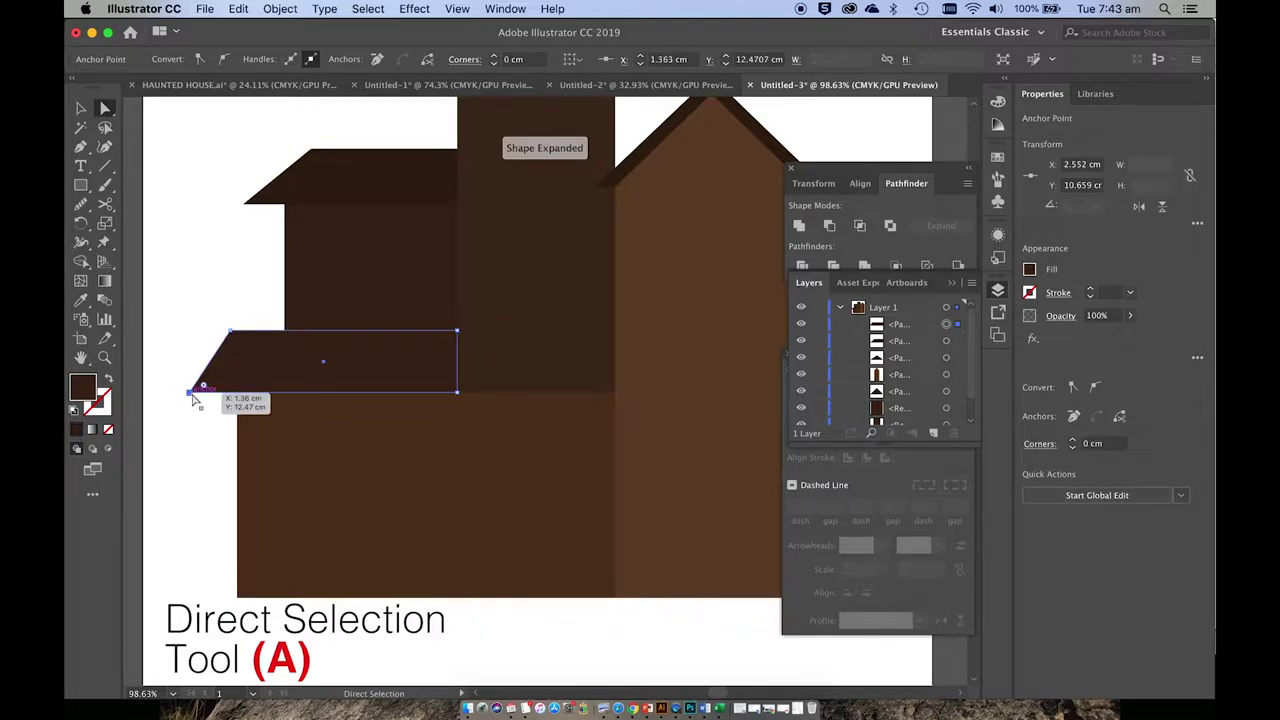
{"action": "left_click", "coordinate": [187, 400]}
{"action": "left_click", "coordinate": [190, 393]}
{"action": "left_click", "coordinate": [181, 399]}
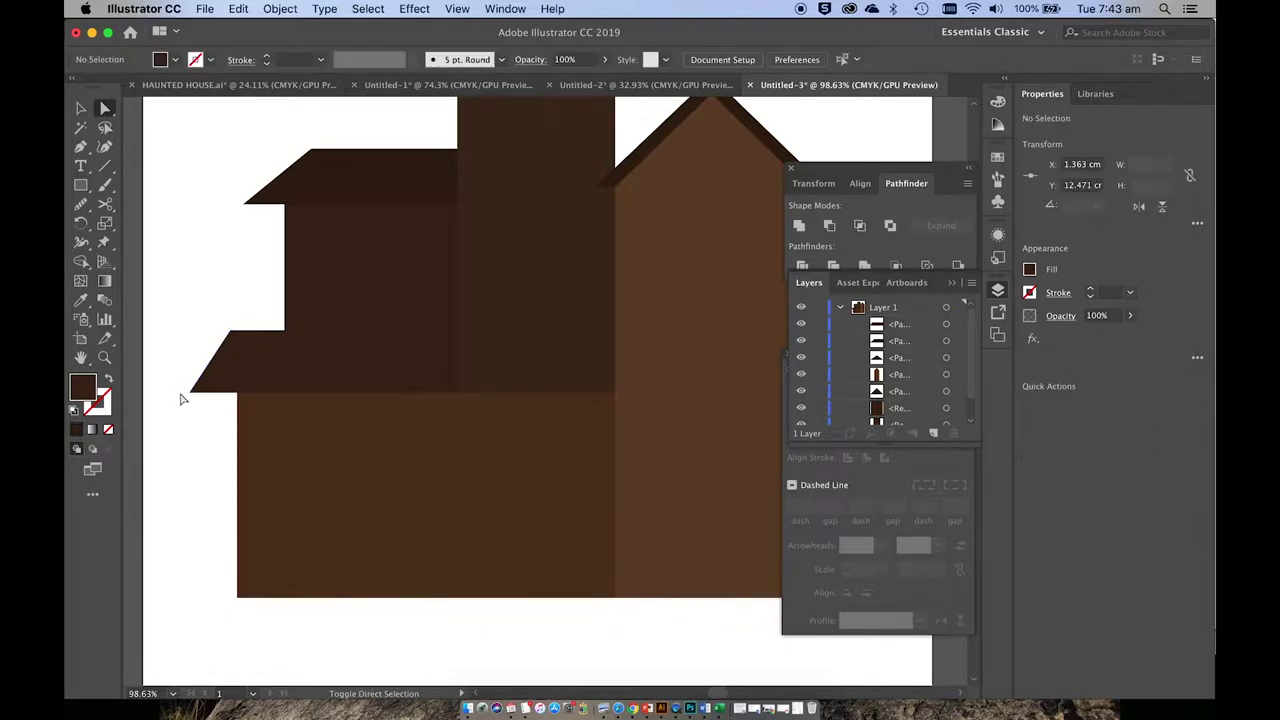
{"action": "left_click_drag", "start_coordinate": [188, 393], "coordinate": [171, 392]}
{"action": "left_click", "coordinate": [197, 457]}
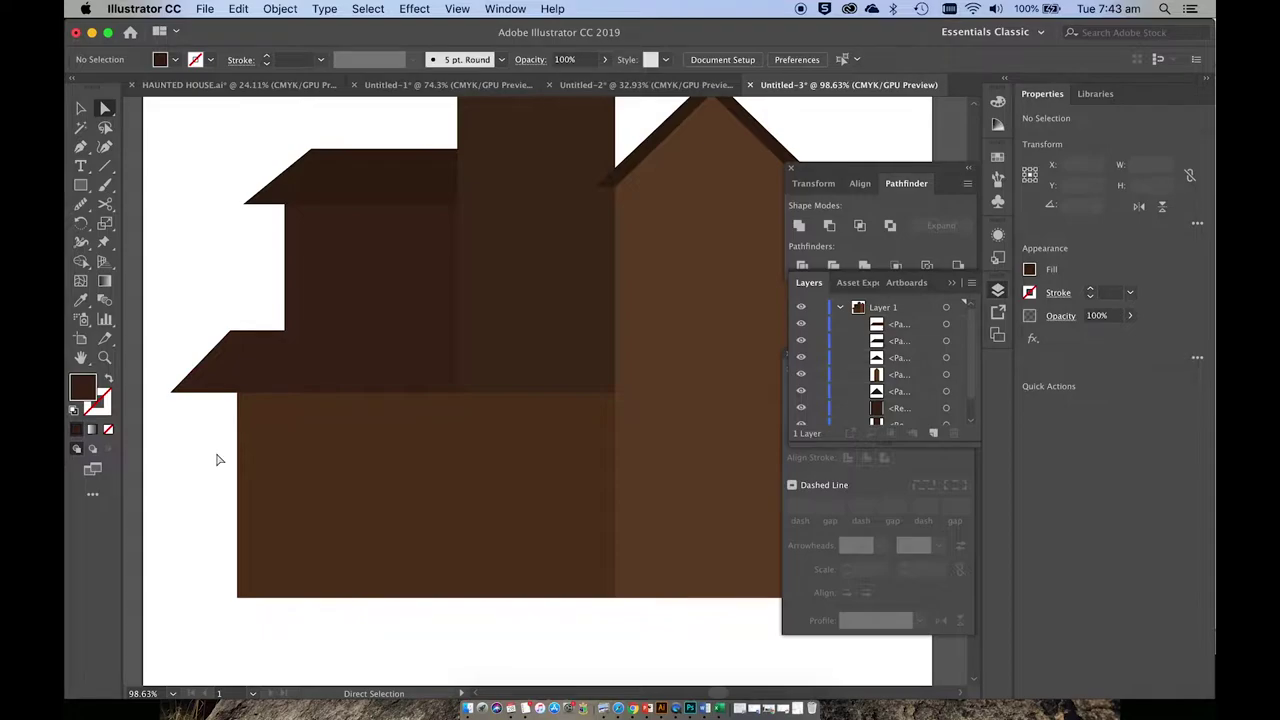
{"action": "scroll", "coordinate": [218, 460], "scroll_direction": "down", "scroll_amount": 2}
{"action": "left_click", "coordinate": [287, 382]}
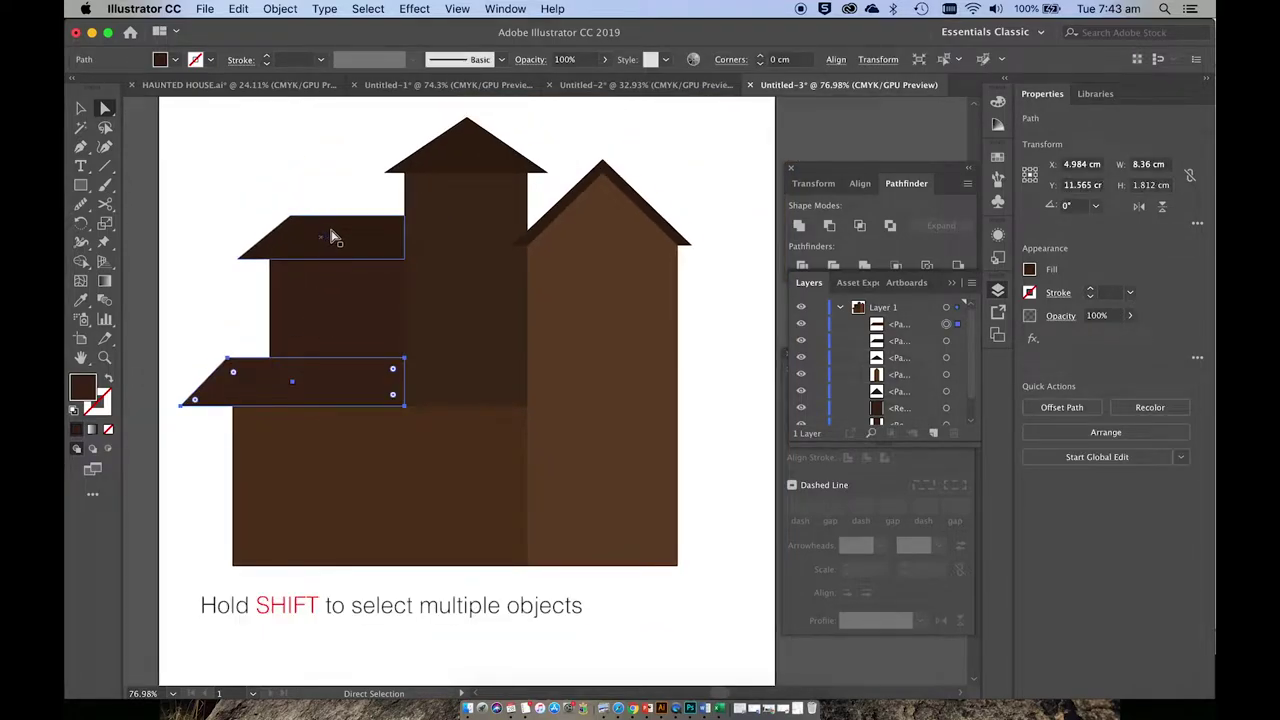
- Recolour the two roof slabs and the tower roof to darker brown #3D2417
{"action": "left_click", "coordinate": [364, 240], "text": "shift"}
{"action": "left_click", "coordinate": [436, 163], "text": "shift"}
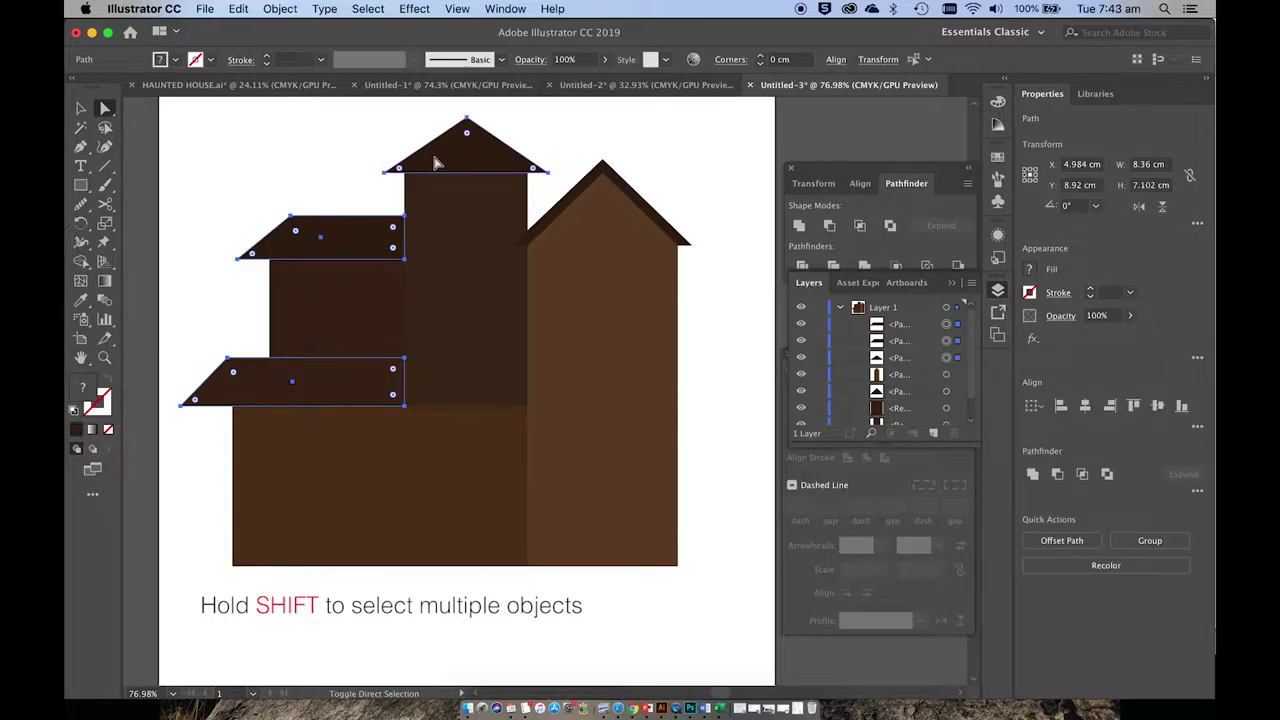
{"action": "double_click", "coordinate": [86, 394]}
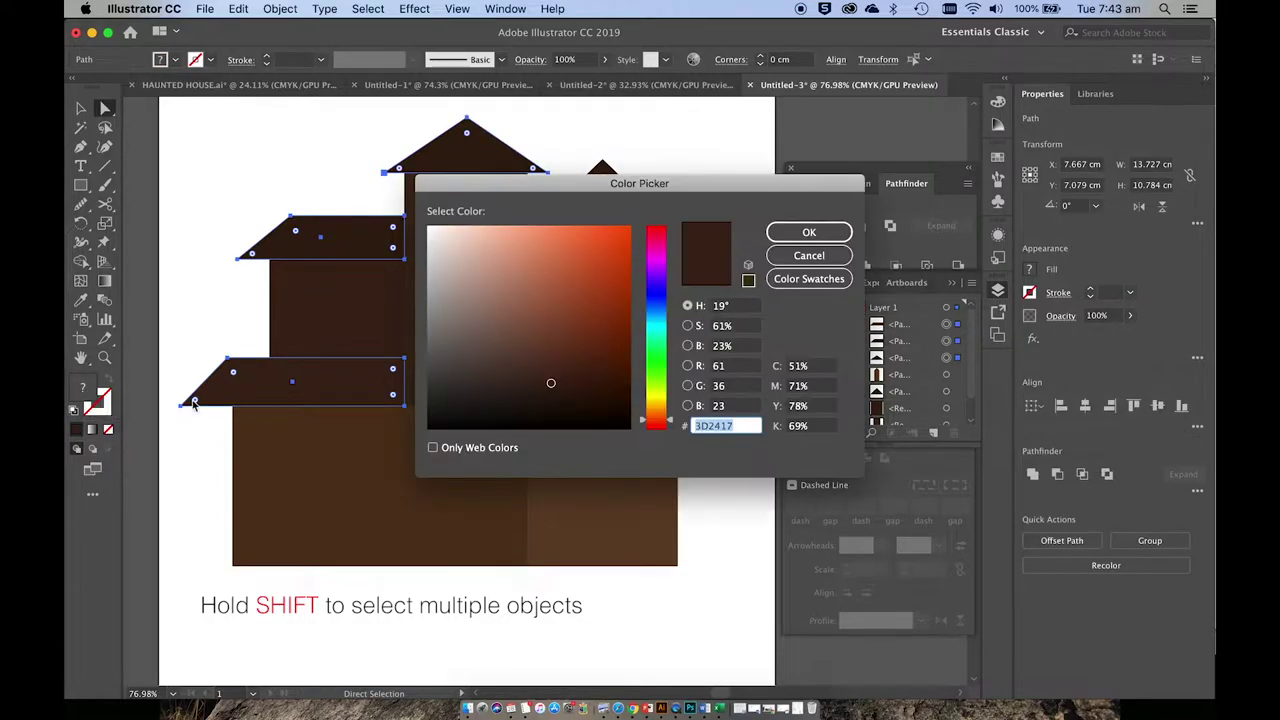
{"action": "left_click", "coordinate": [577, 381]}
{"action": "left_click", "coordinate": [809, 232]}
{"action": "left_click", "coordinate": [635, 135]}
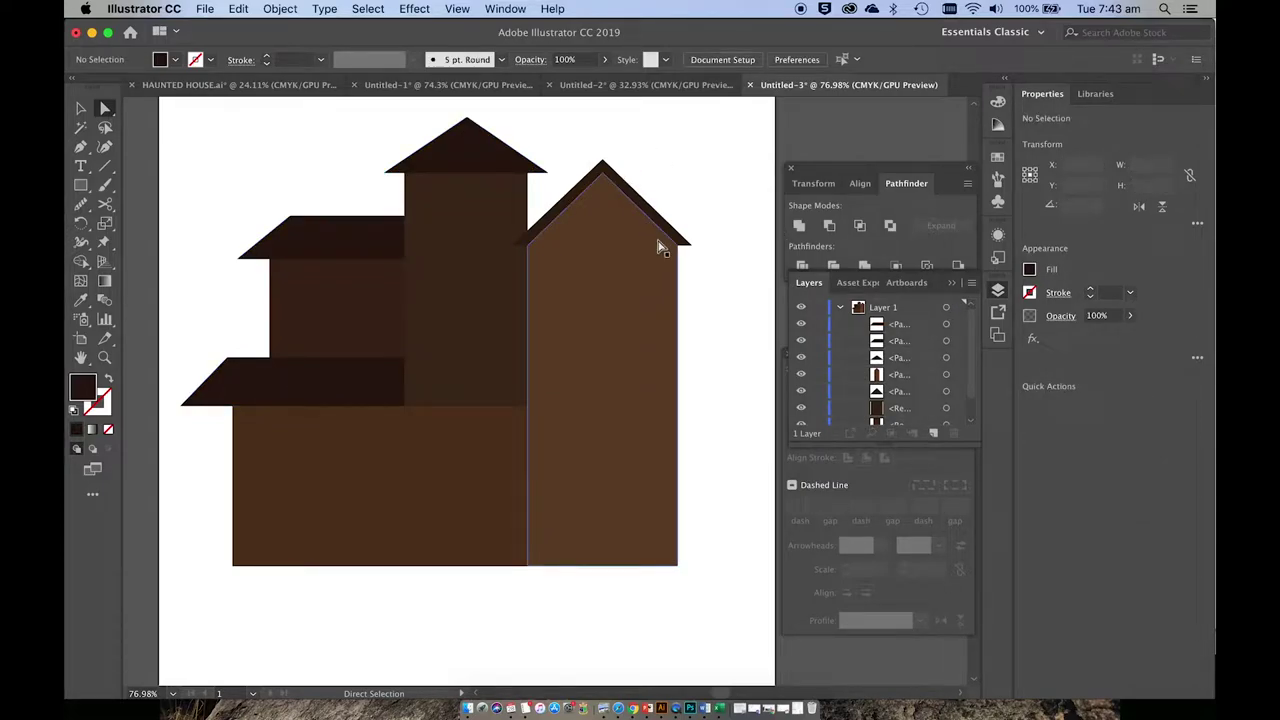
{"action": "scroll", "coordinate": [658, 247], "scroll_direction": "down", "scroll_amount": 2}
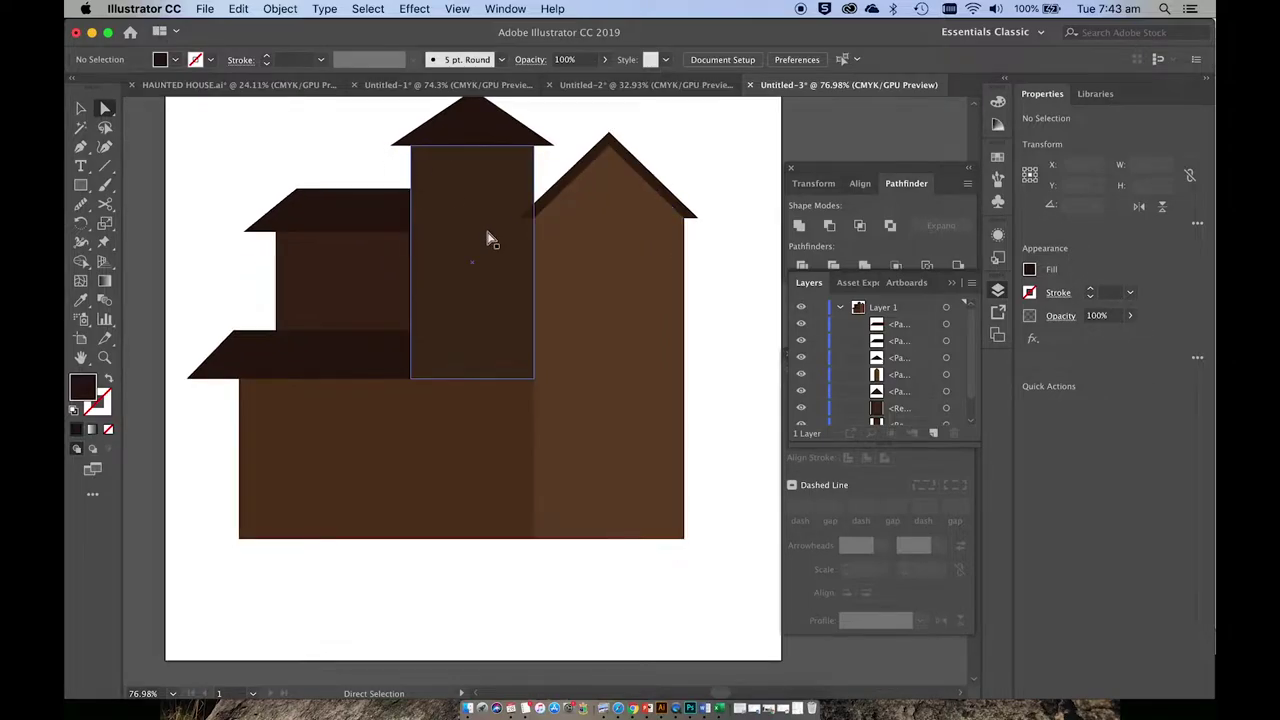
- Draw a tall window rectangle on the tower, fill it orange EDA635, and shorten it
{"action": "left_click", "coordinate": [82, 187]}
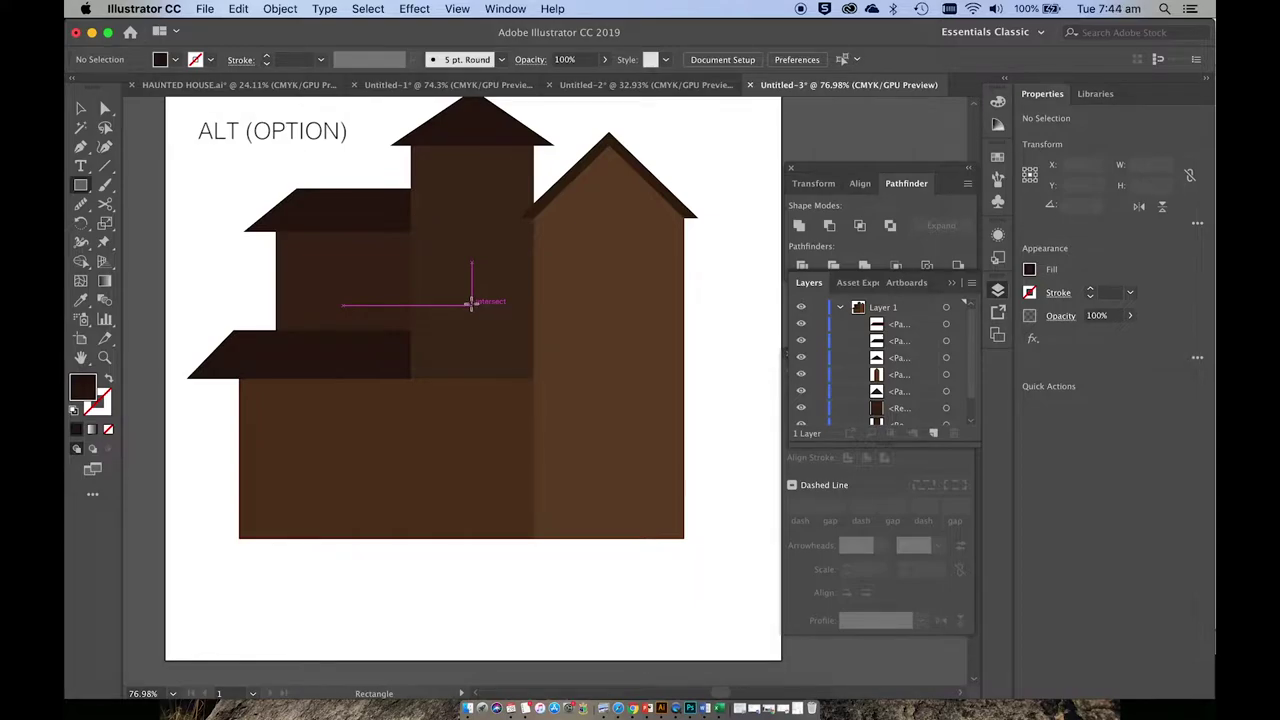
{"action": "mouse_move", "coordinate": [471, 303]}
{"action": "left_mouse_down"}
{"action": "mouse_move", "coordinate": [497, 334]}
{"action": "mouse_move", "coordinate": [503, 375]}
{"action": "left_mouse_up"}
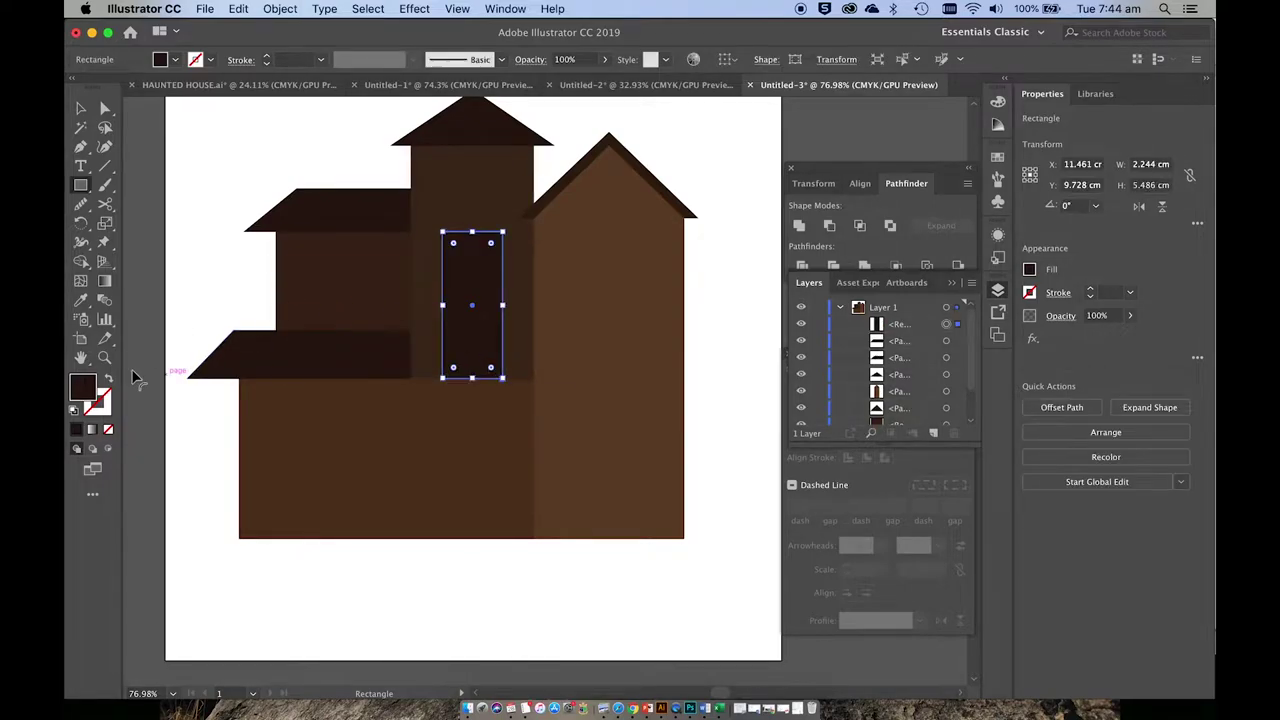
{"action": "double_click", "coordinate": [84, 385]}
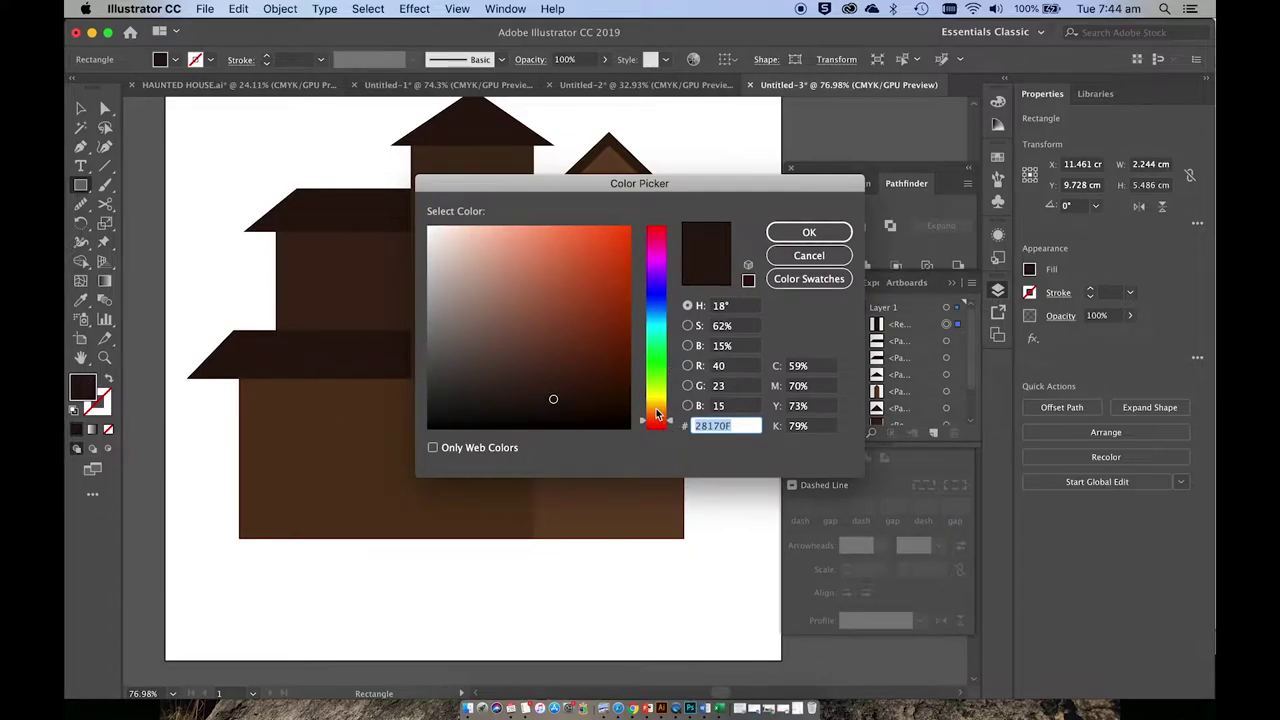
{"action": "left_click_drag", "start_coordinate": [657, 414], "coordinate": [657, 409]}
{"action": "left_click", "coordinate": [586, 240]}
{"action": "left_click", "coordinate": [812, 232]}
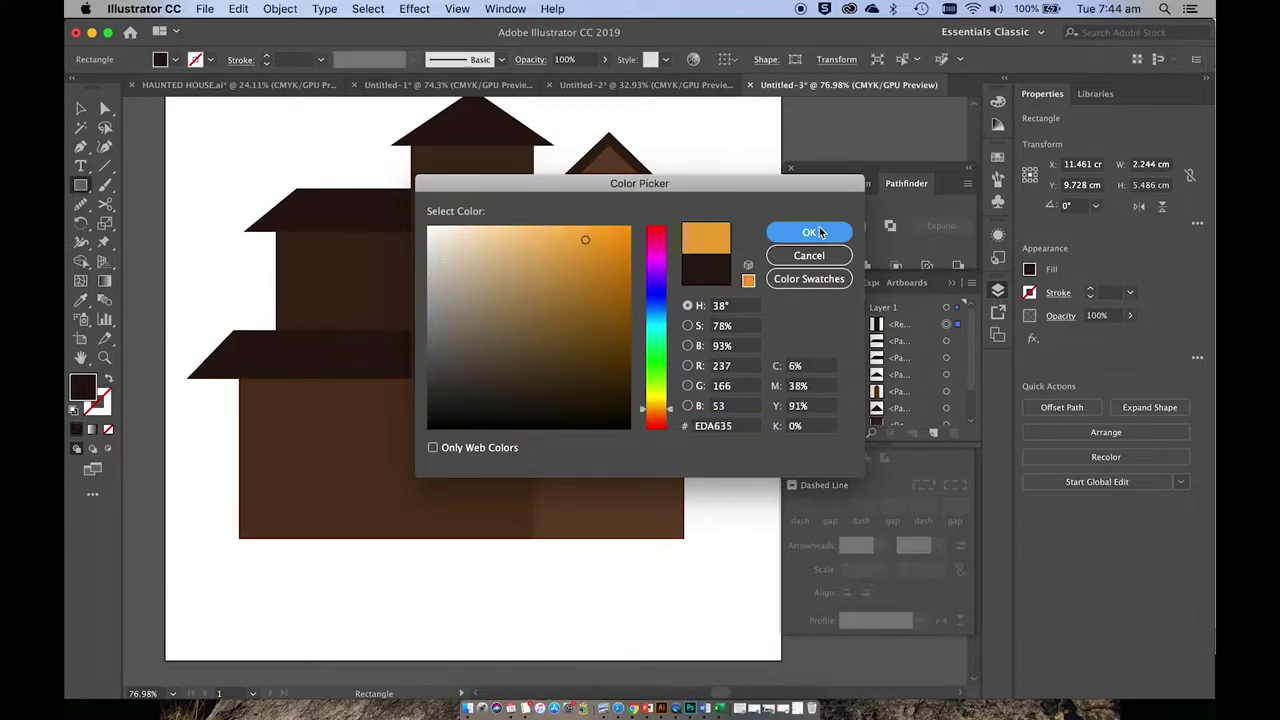
{"action": "left_click_drag", "start_coordinate": [474, 232], "coordinate": [474, 288]}
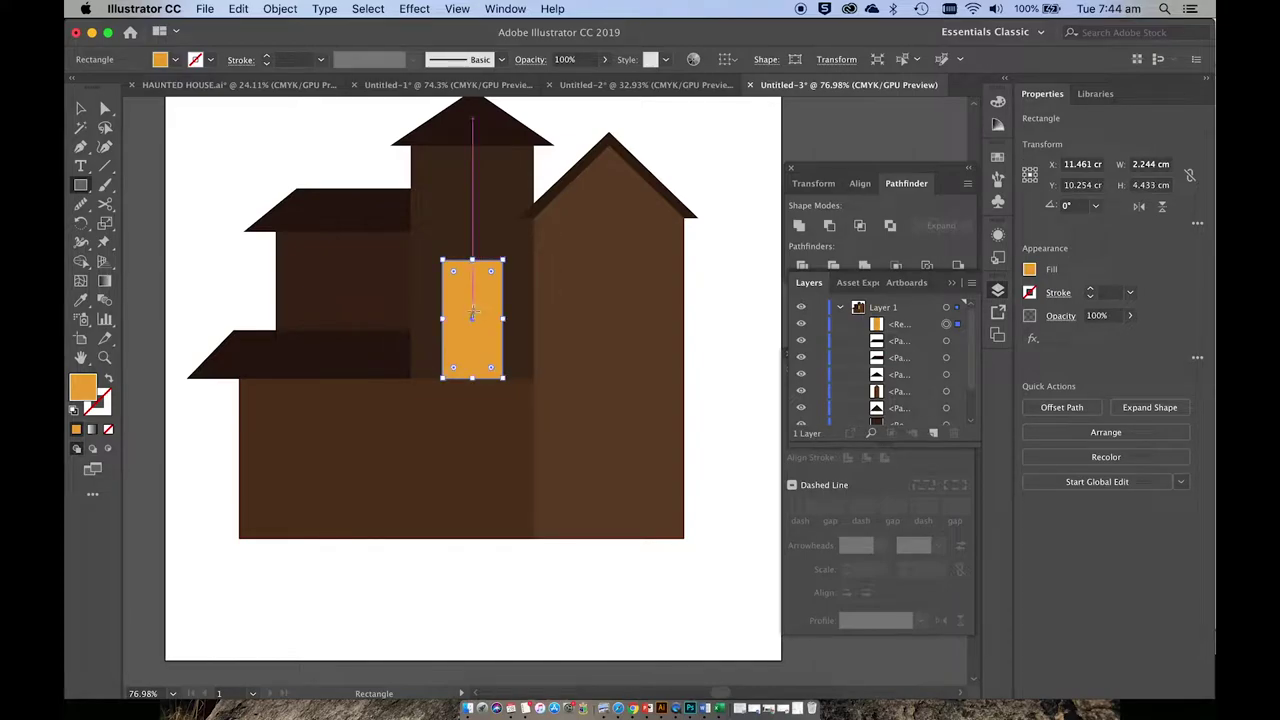
- Duplicate the orange window lower down onto the base
{"action": "left_click", "coordinate": [79, 108]}
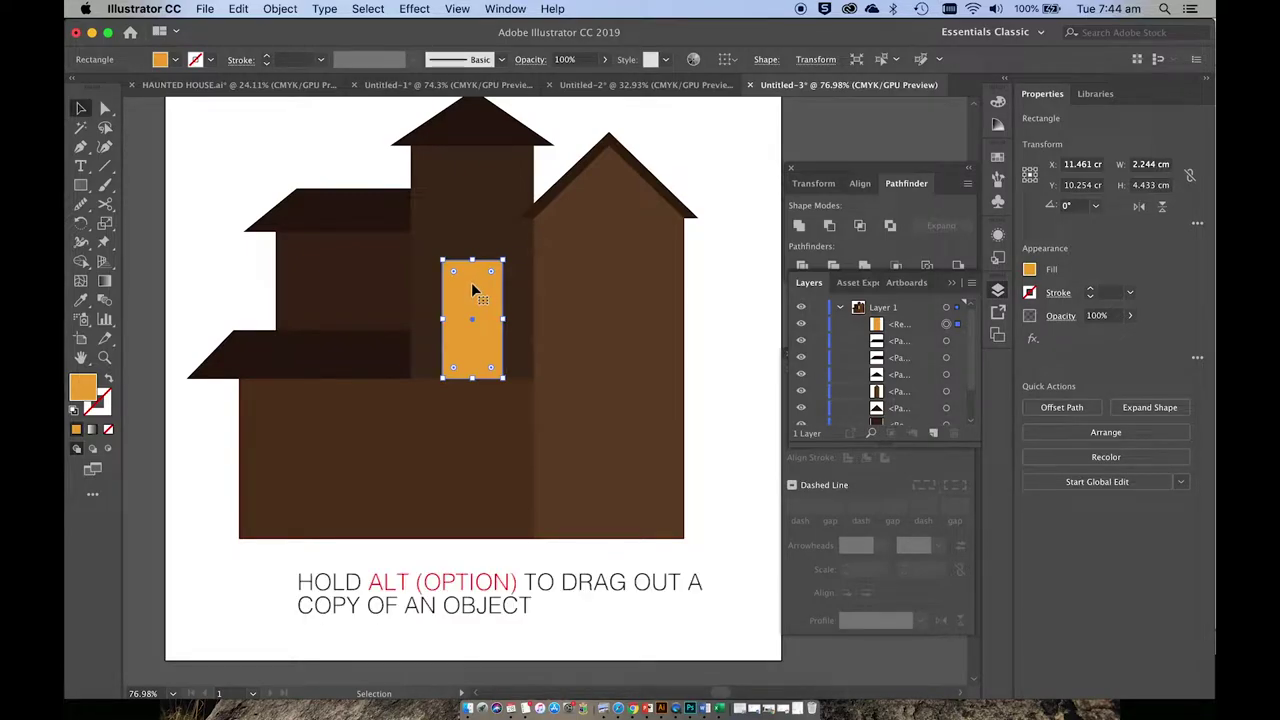
{"action": "left_click_drag", "start_coordinate": [474, 290], "coordinate": [474, 447]}
{"action": "left_click", "coordinate": [482, 568]}
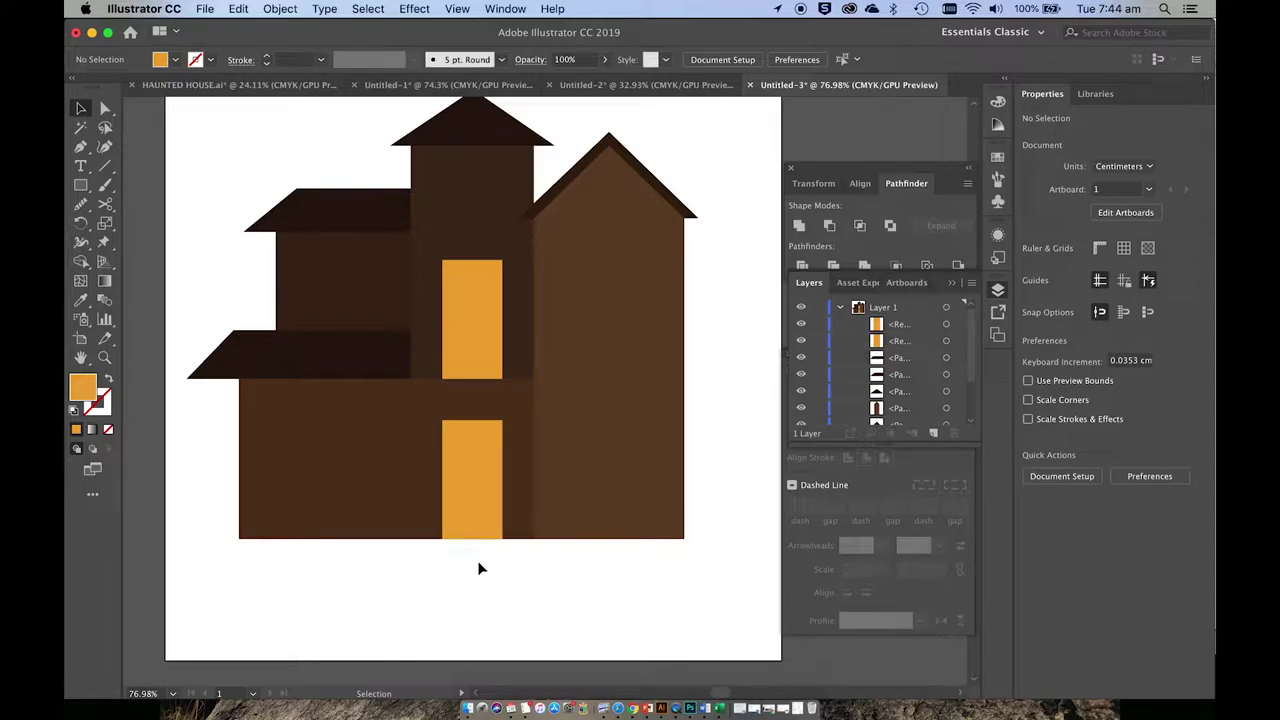
{"action": "left_click", "coordinate": [80, 185]}
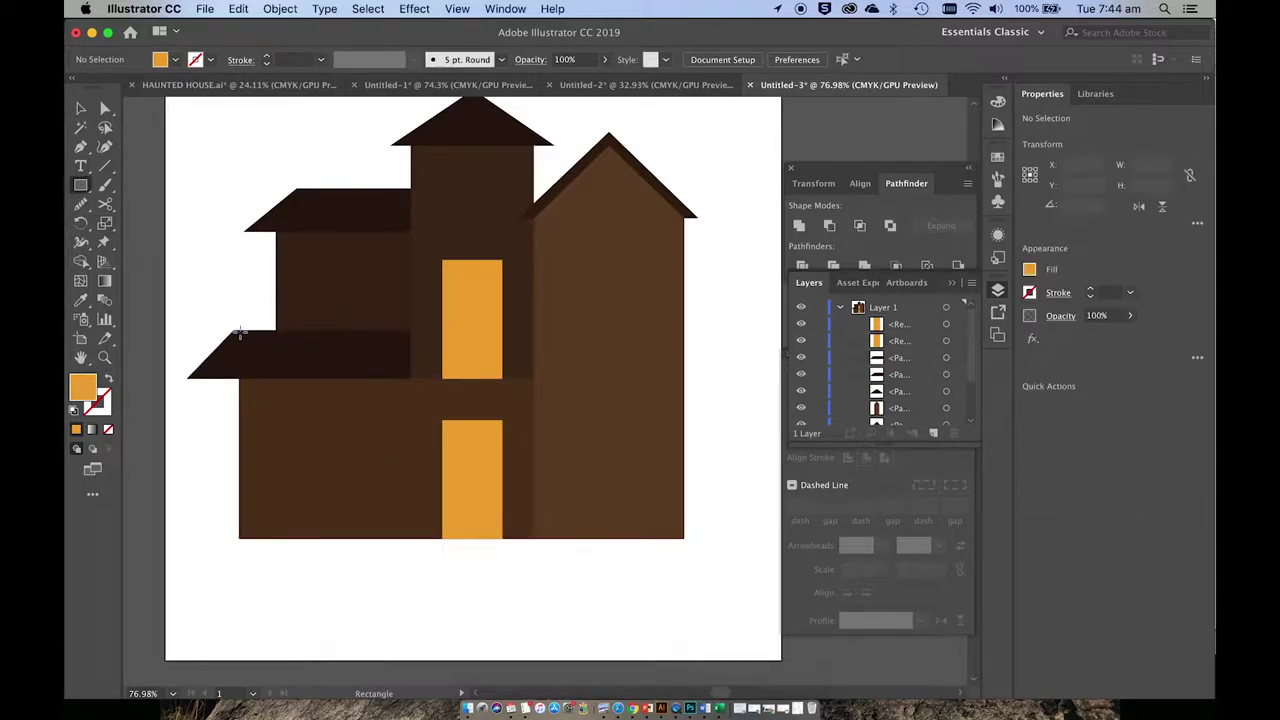
- Draw a window rectangle left of the house and a circle across its top
{"action": "scroll", "coordinate": [239, 333], "scroll_direction": "left", "scroll_amount": 5}
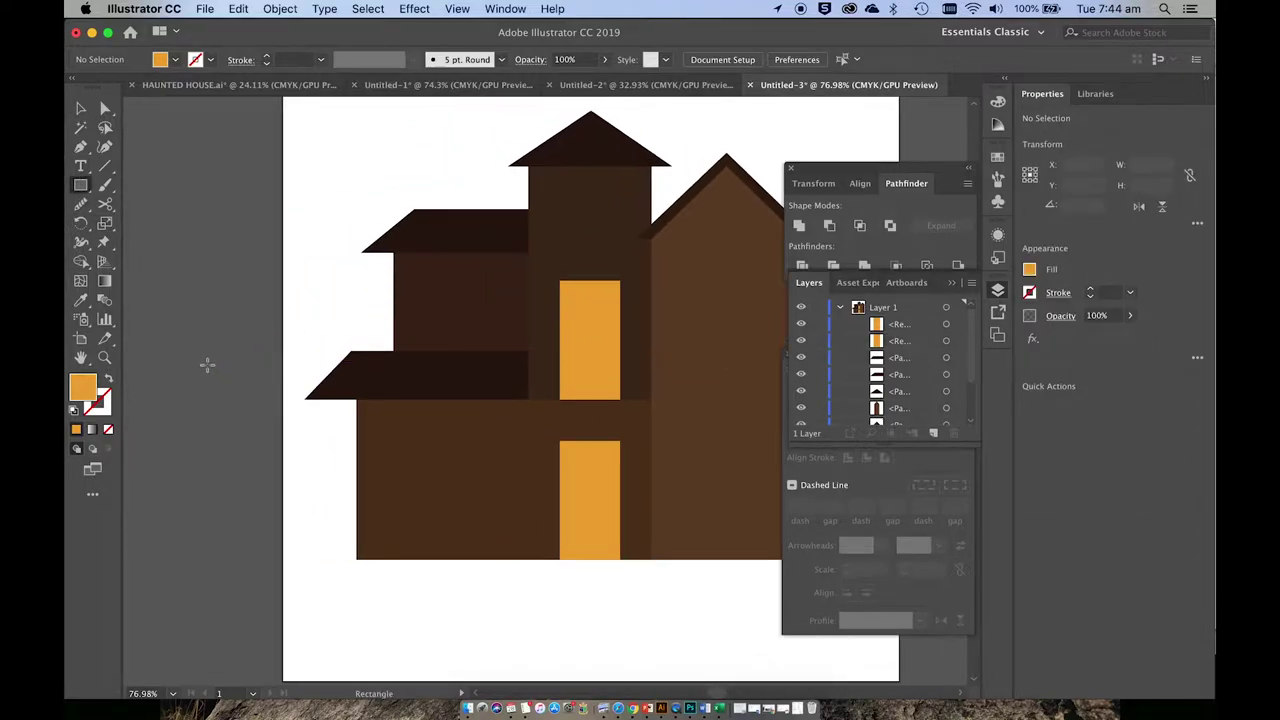
{"action": "left_click_drag", "start_coordinate": [178, 362], "coordinate": [224, 438]}
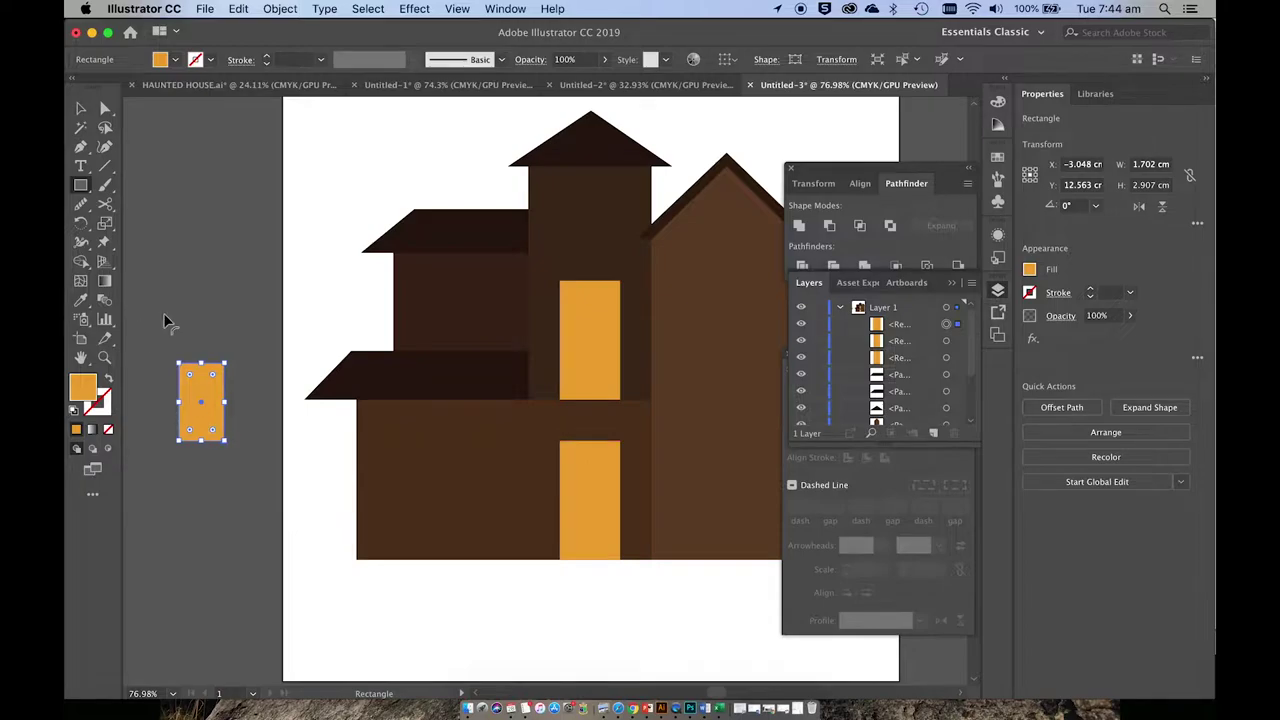
{"action": "scroll", "coordinate": [163, 313], "scroll_direction": "up", "scroll_amount": 5}
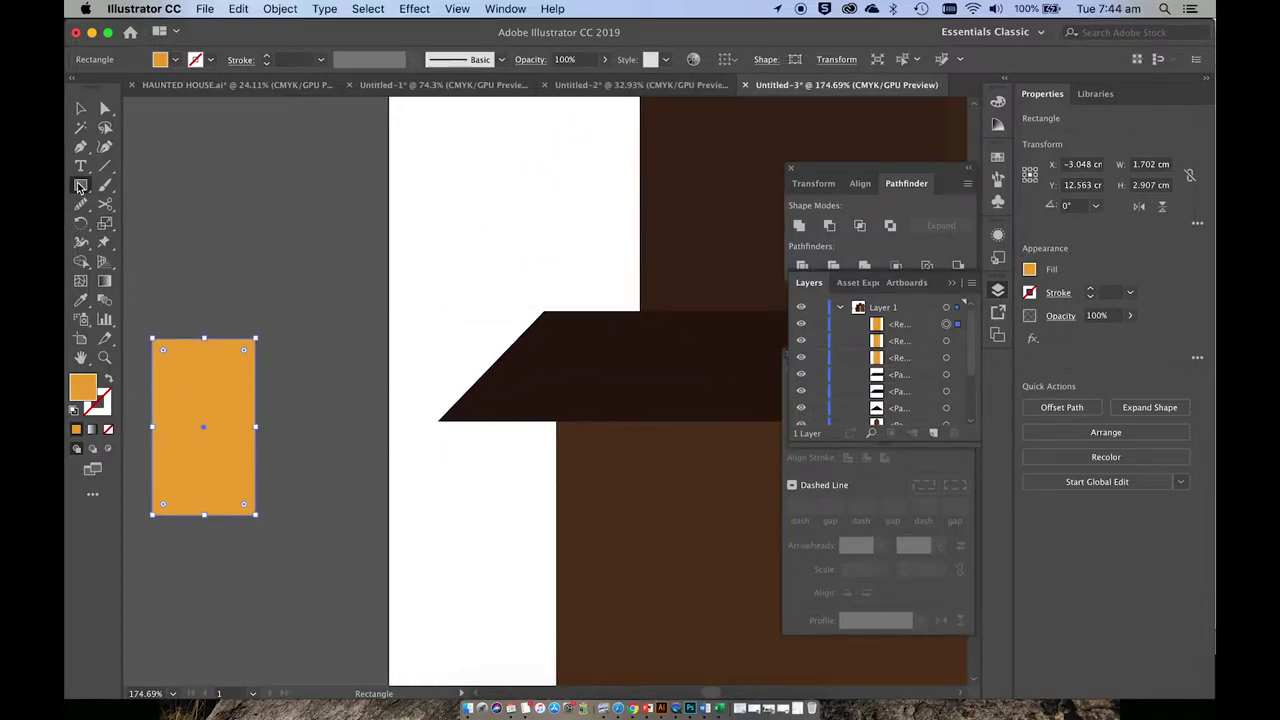
{"action": "left_click", "coordinate": [81, 186]}
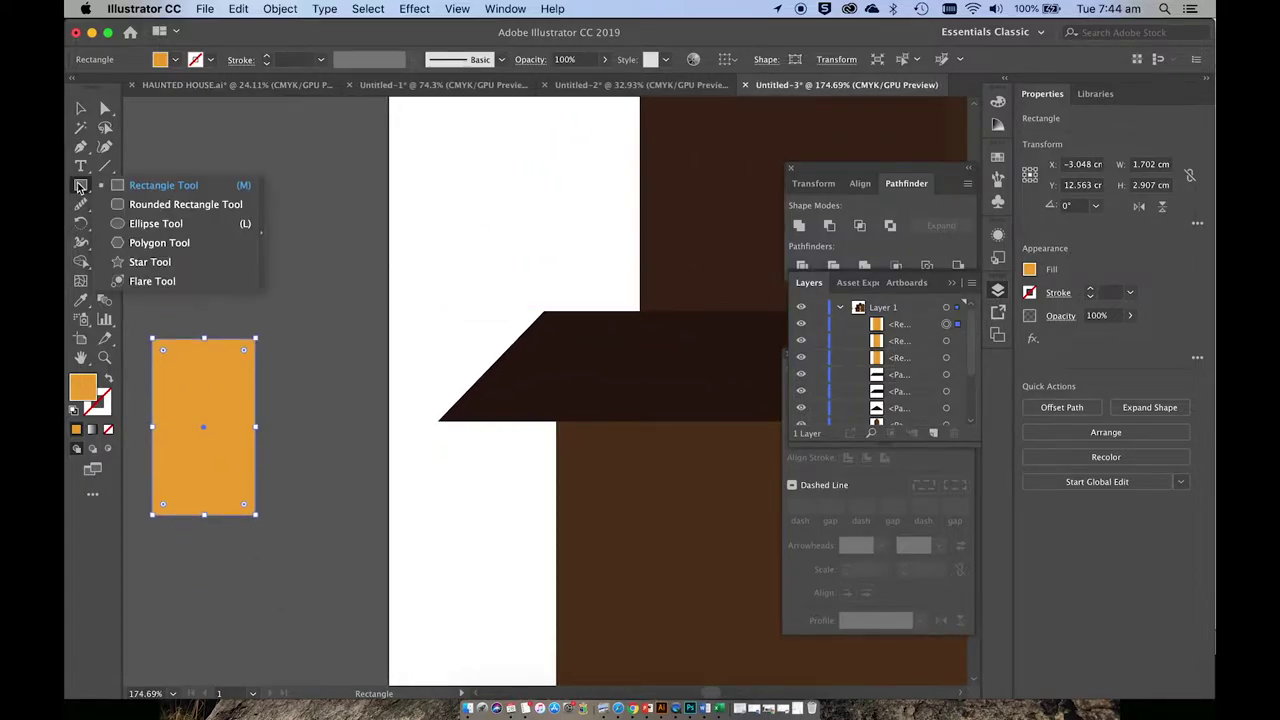
{"action": "left_click", "coordinate": [137, 224]}
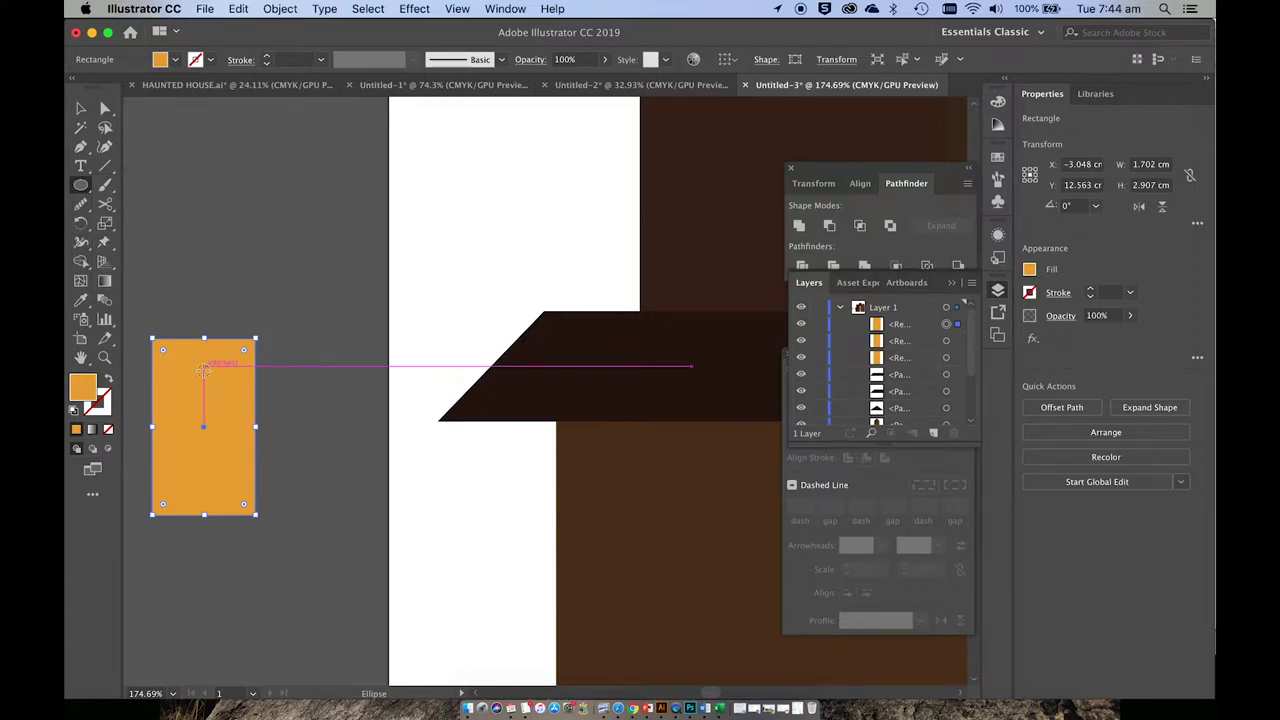
{"action": "left_click_drag", "start_coordinate": [203, 368], "coordinate": [258, 395]}
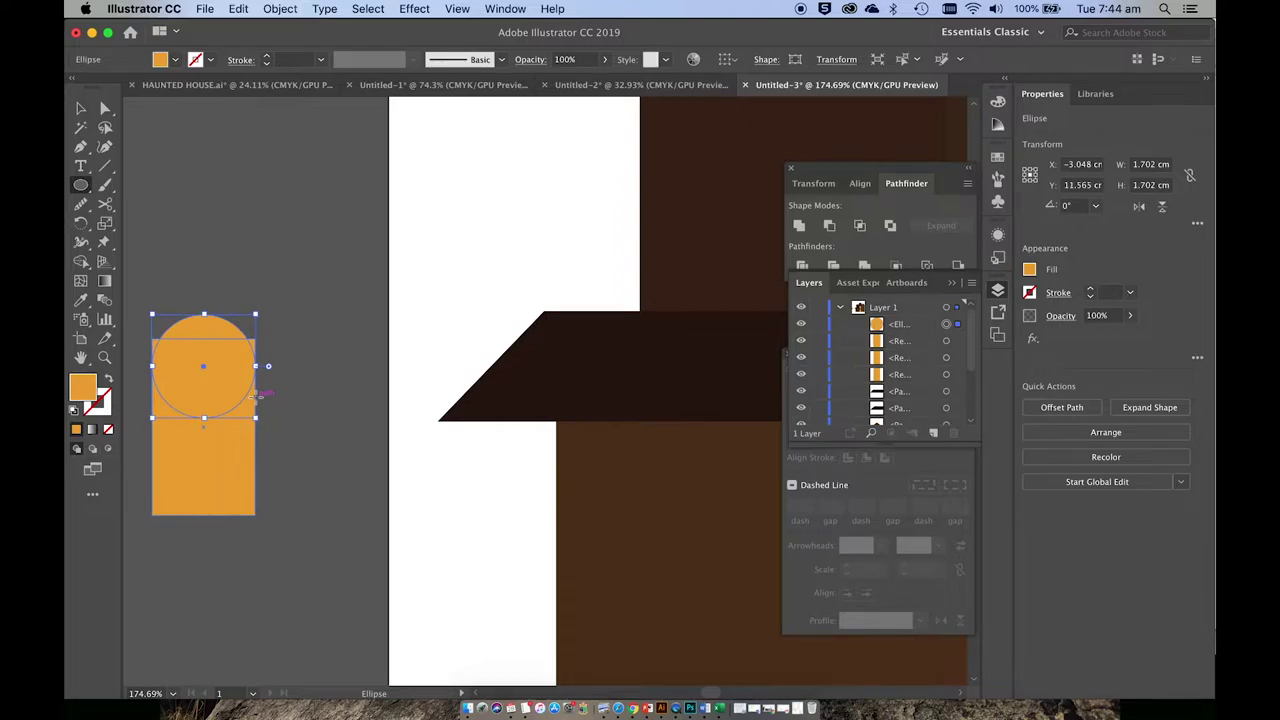
{"action": "key", "text": "Up"}
{"action": "key", "text": "Up"}
{"action": "key", "text": "Up"}
{"action": "key", "text": "Up"}
{"action": "key", "text": "Up"}
{"action": "key", "text": "Up"}
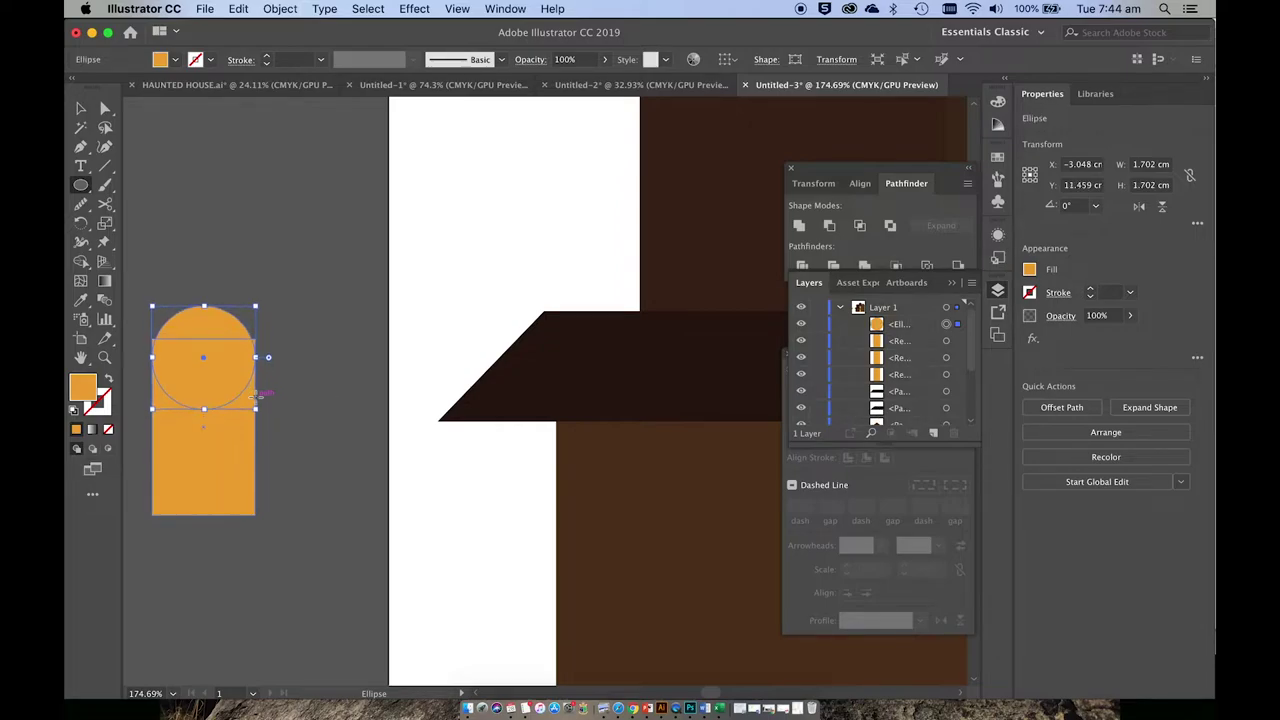
{"action": "key", "text": "Up"}
{"action": "key", "text": "Up"}
{"action": "key", "text": "Up"}
{"action": "key", "text": "Up"}
{"action": "key", "text": "Up"}
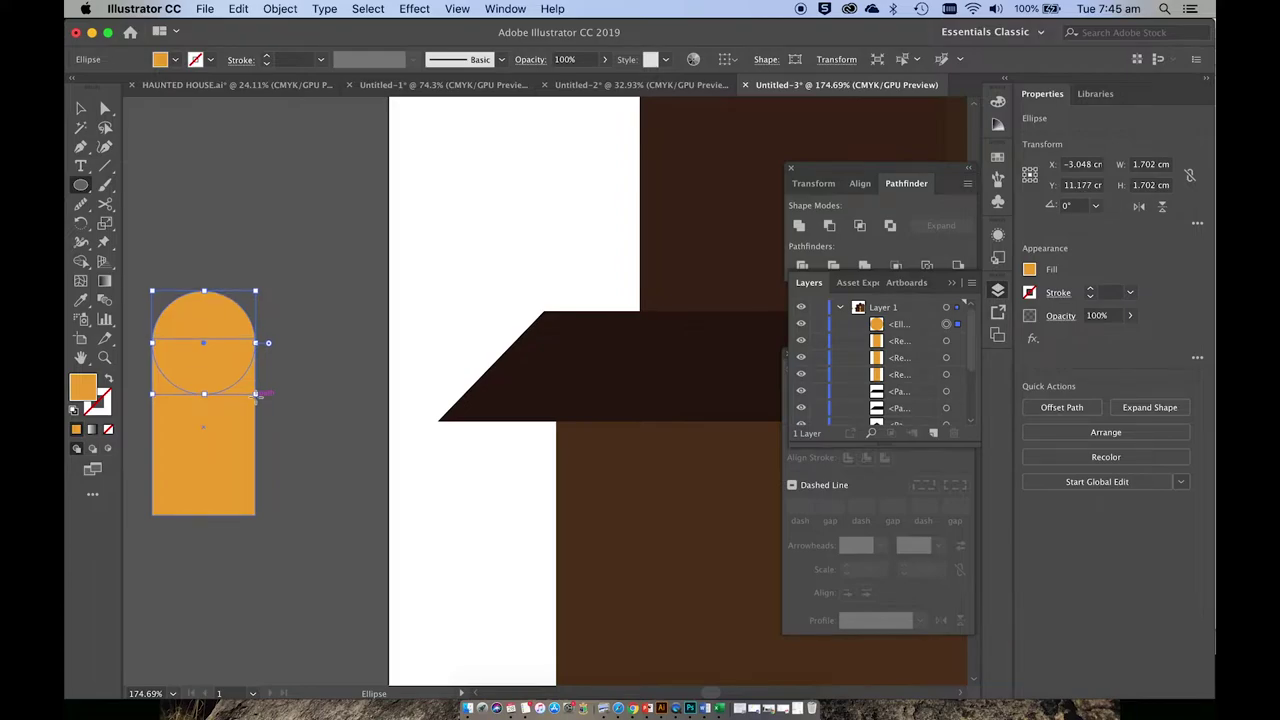
{"action": "scroll", "coordinate": [291, 345], "scroll_direction": "up", "scroll_amount": 3}
{"action": "scroll", "coordinate": [294, 336], "scroll_direction": "up", "scroll_amount": 4}
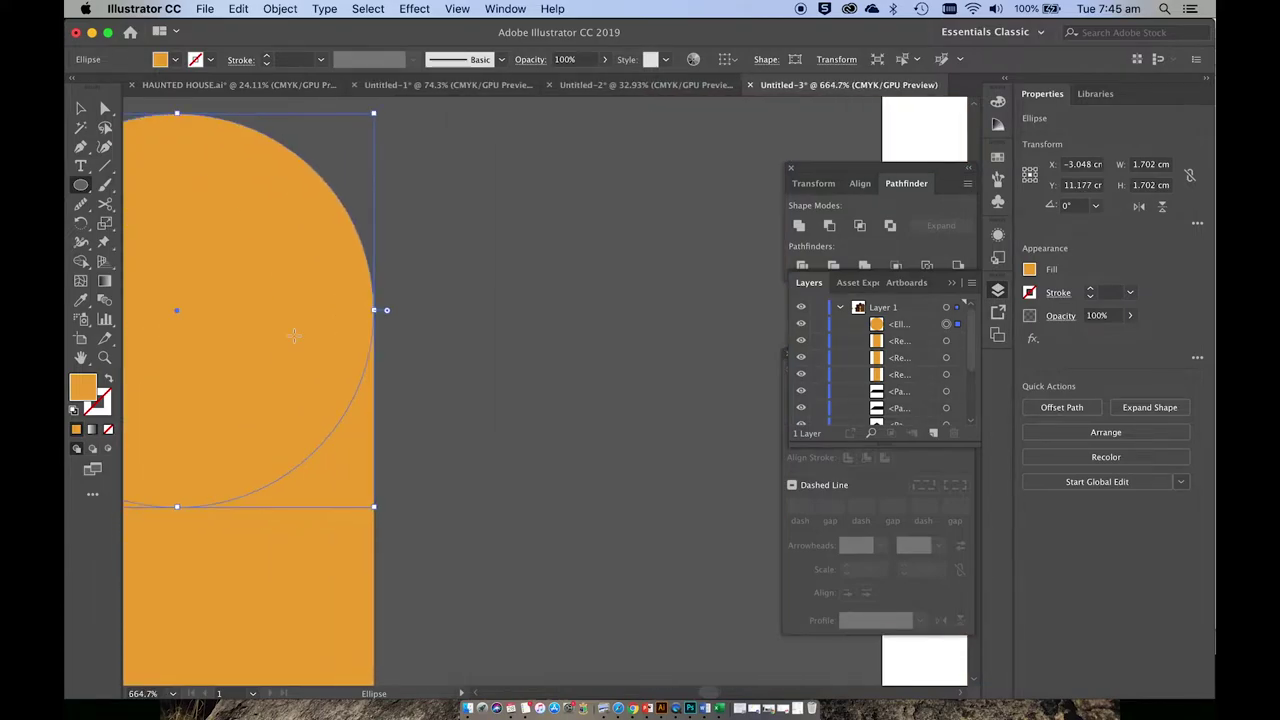
{"action": "scroll", "coordinate": [294, 336], "scroll_direction": "right", "scroll_amount": 3}
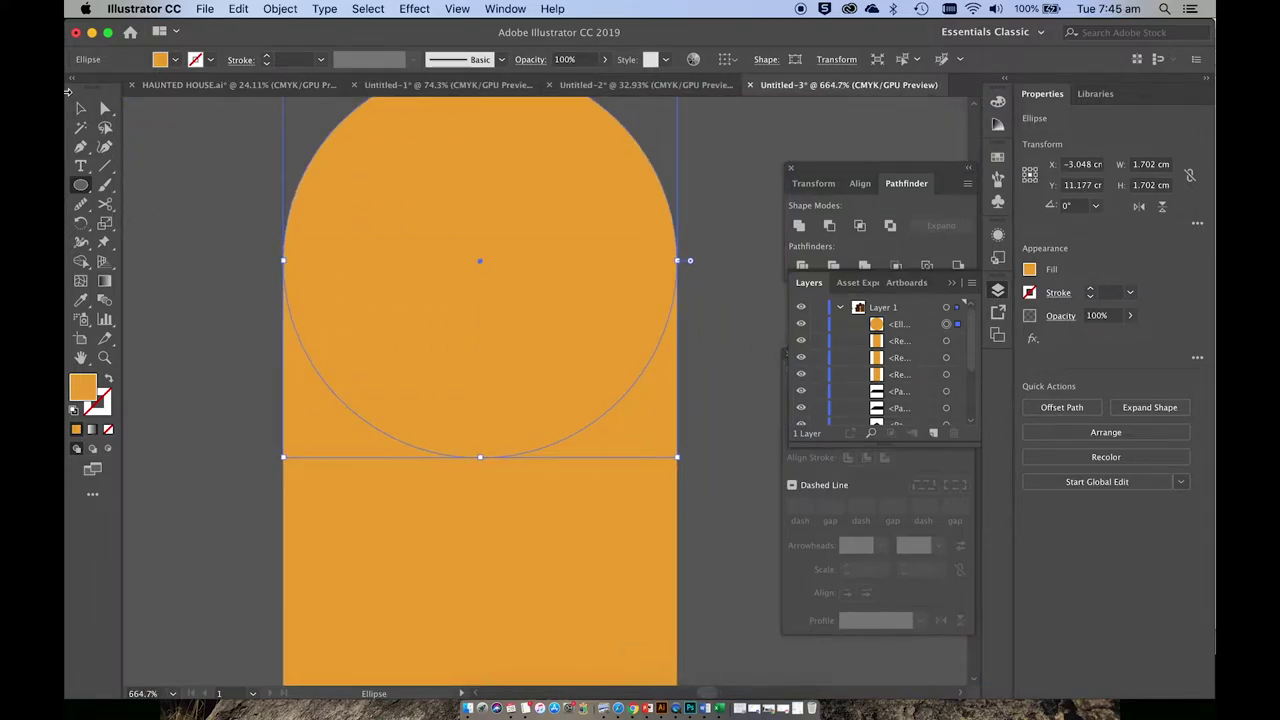
{"action": "key", "text": "v"}
{"action": "left_click", "coordinate": [196, 260]}
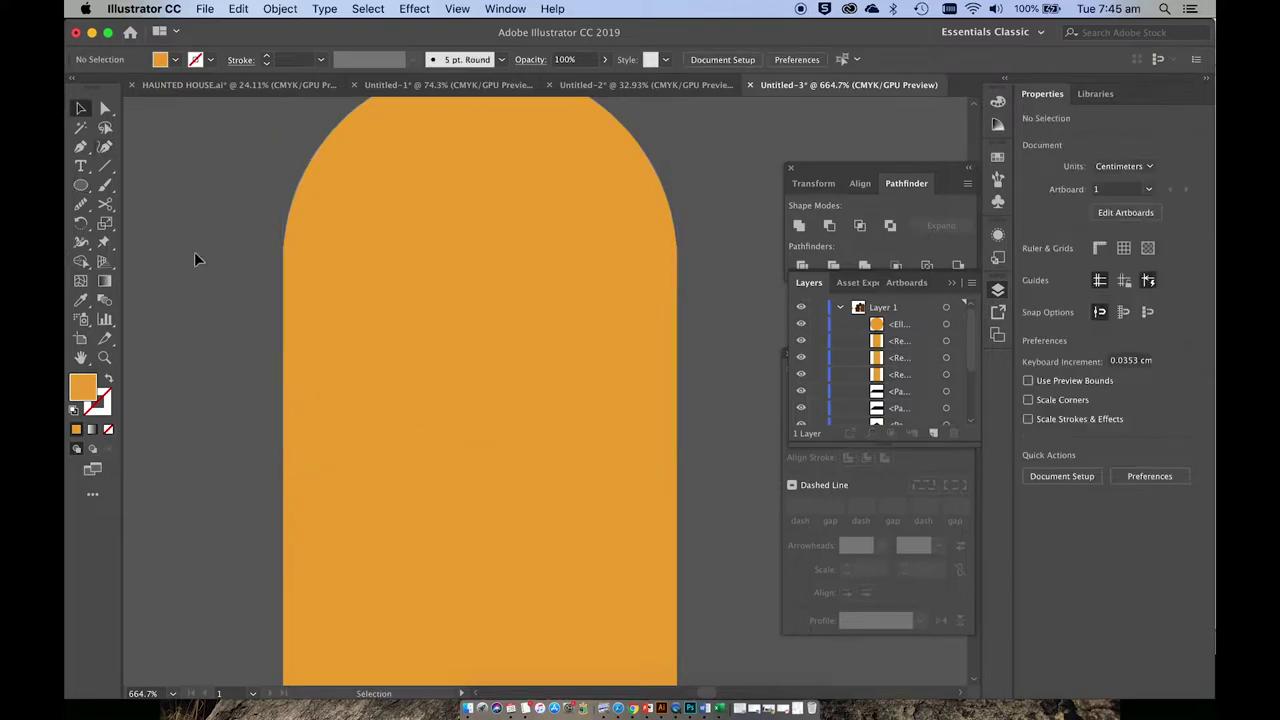
- Unite the circle and rectangle into one arch shape with Pathfinder
{"action": "left_click", "coordinate": [537, 190]}
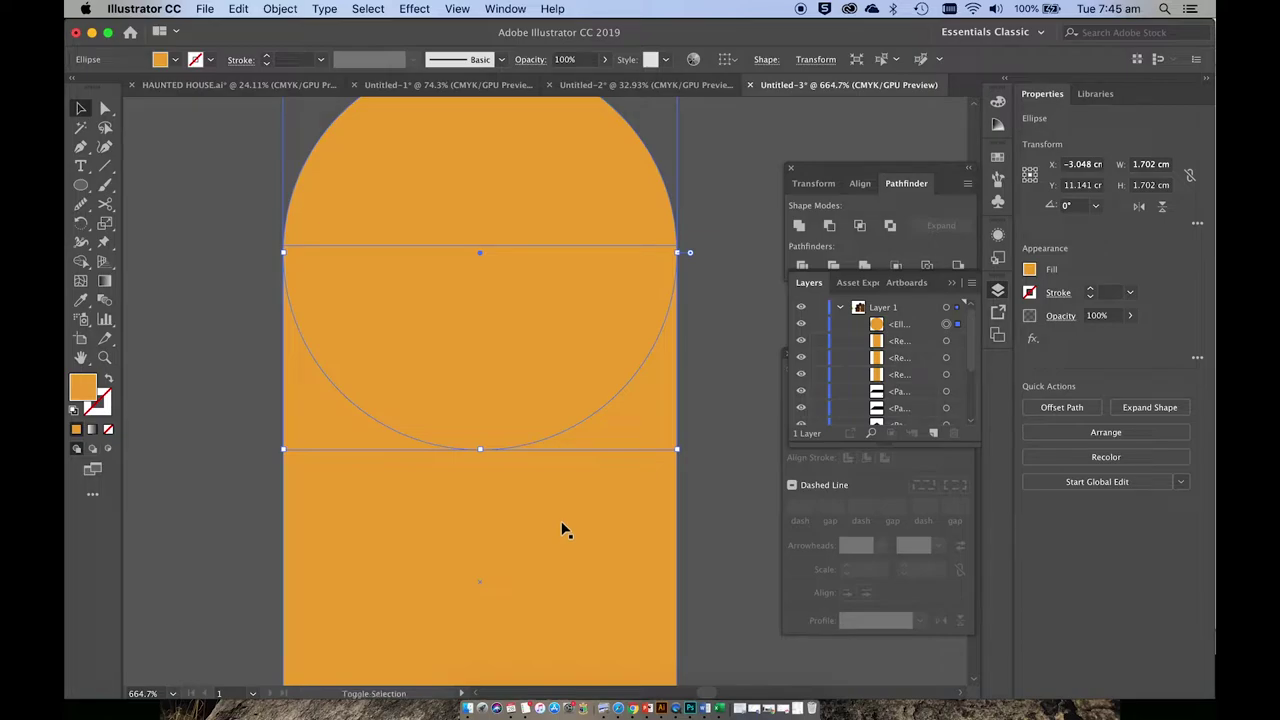
{"action": "left_click", "coordinate": [561, 525], "text": "shift"}
{"action": "scroll", "coordinate": [561, 523], "scroll_direction": "down", "scroll_amount": 3}
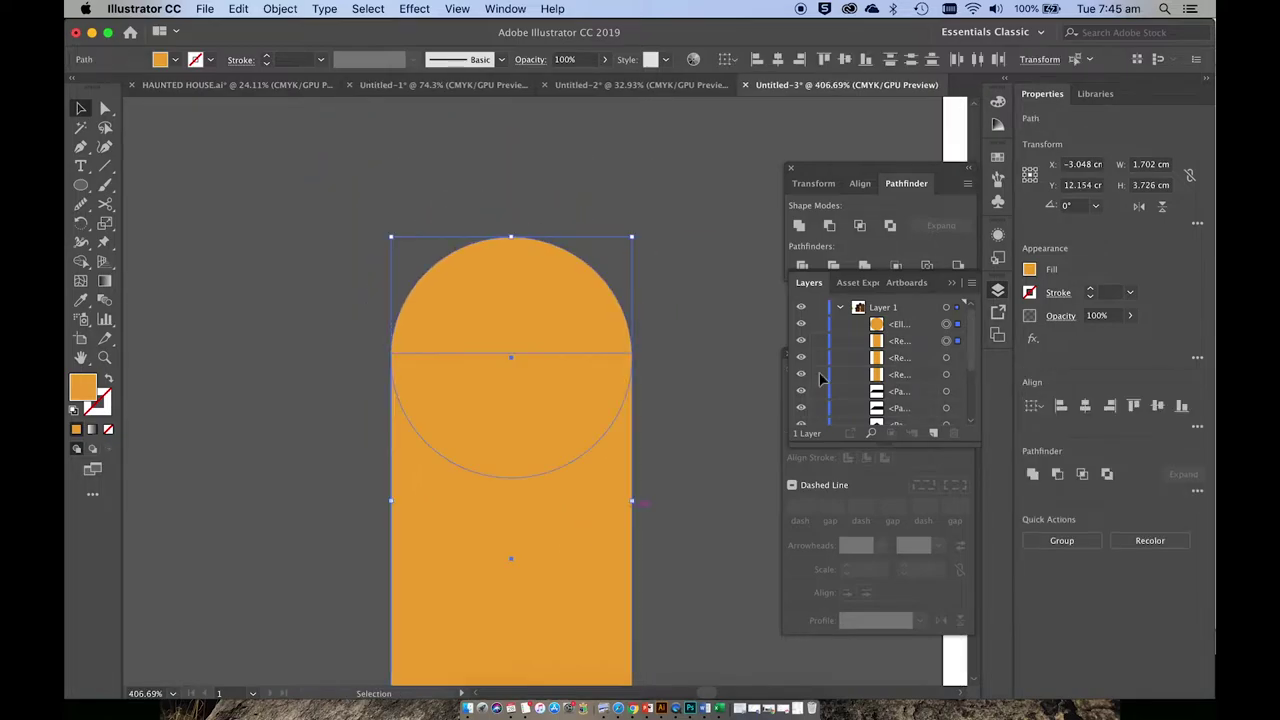
{"action": "left_click", "coordinate": [836, 168]}
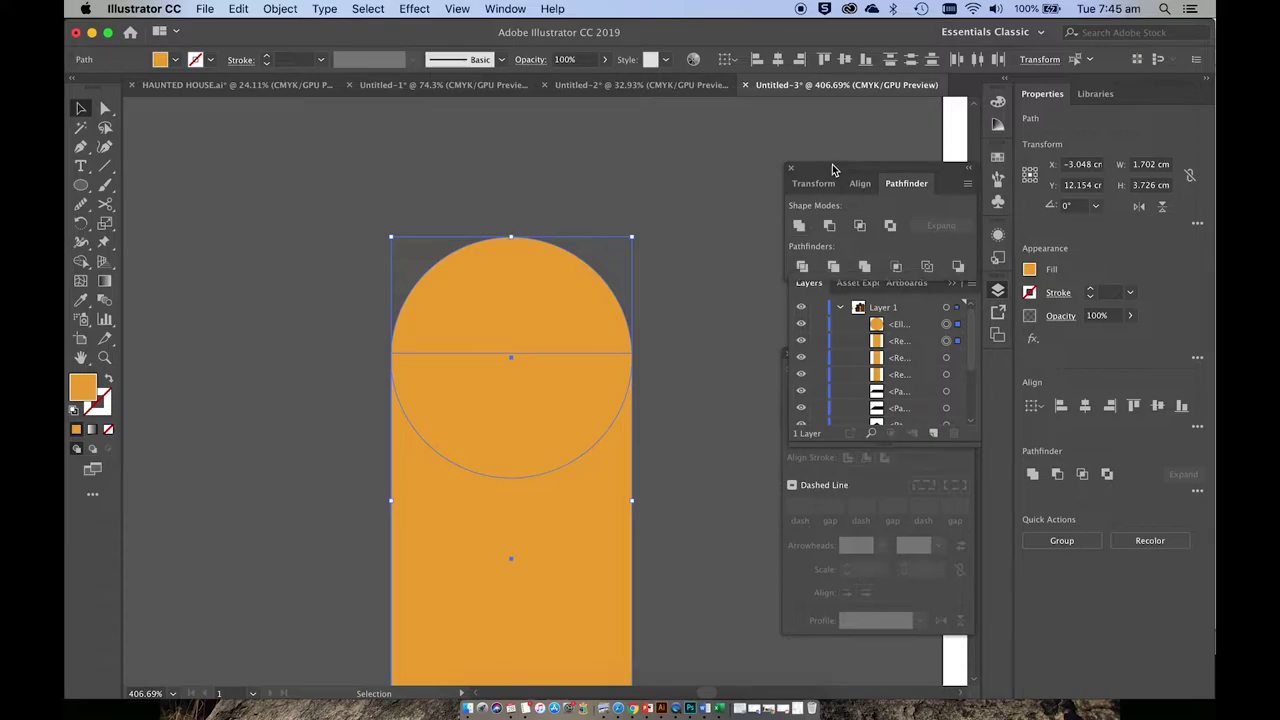
{"action": "left_click", "coordinate": [799, 228]}
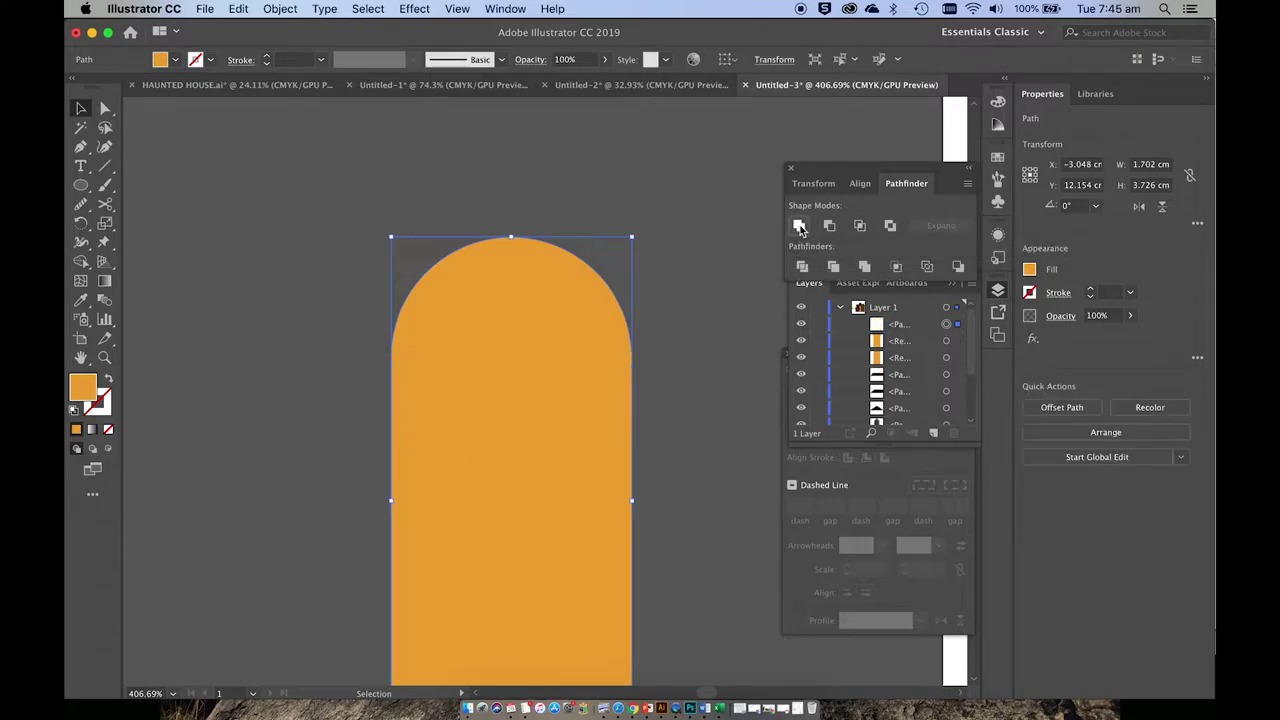
{"action": "left_click", "coordinate": [652, 333]}
{"action": "scroll", "coordinate": [651, 334], "scroll_direction": "down", "scroll_amount": 3}
- Shorten the arch window from its bottom to about 1.7 × 2.85 cm
{"action": "left_click", "coordinate": [607, 418]}
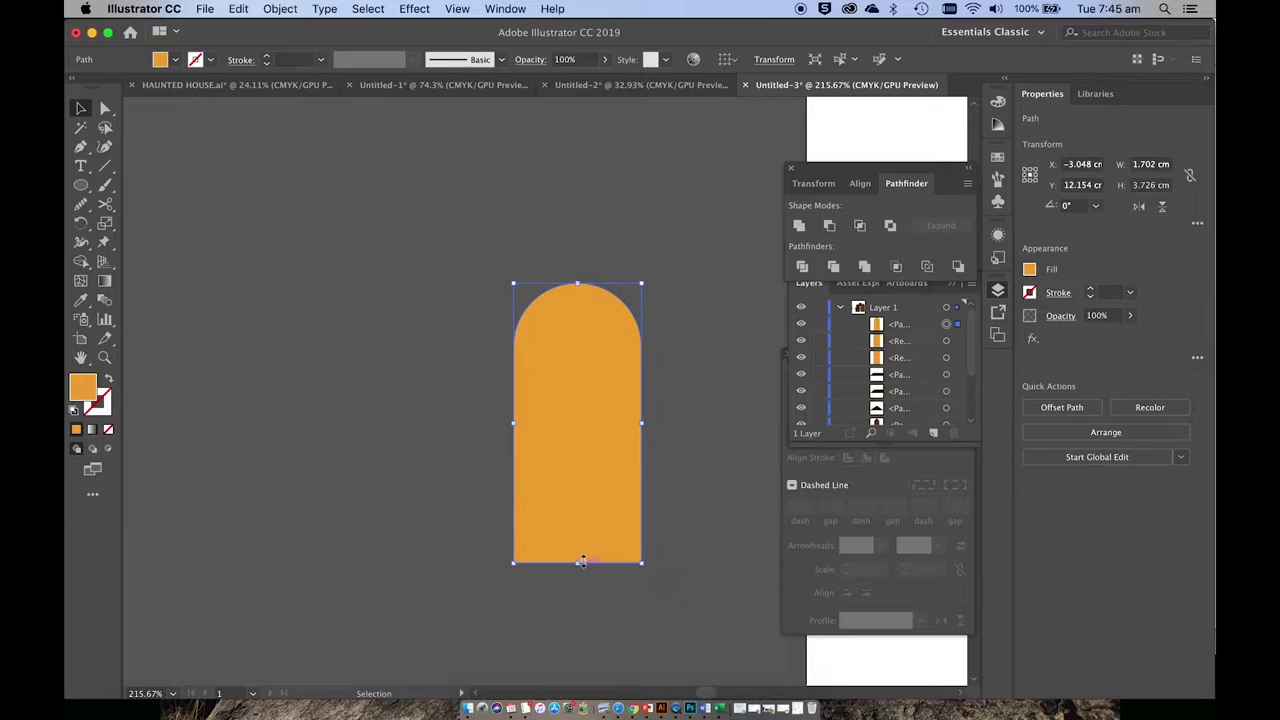
{"action": "left_click_drag", "start_coordinate": [577, 562], "coordinate": [578, 496]}
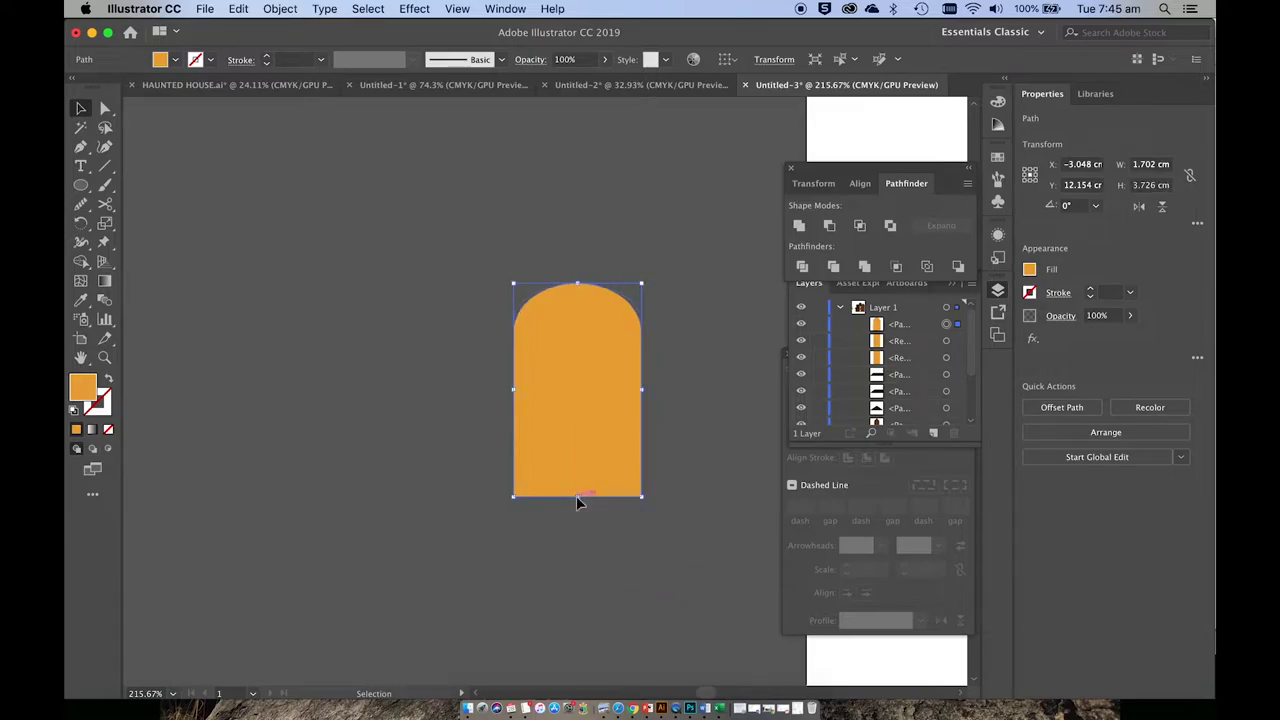
{"action": "left_click", "coordinate": [699, 461]}
{"action": "scroll", "coordinate": [699, 461], "scroll_direction": "up", "scroll_amount": 3}
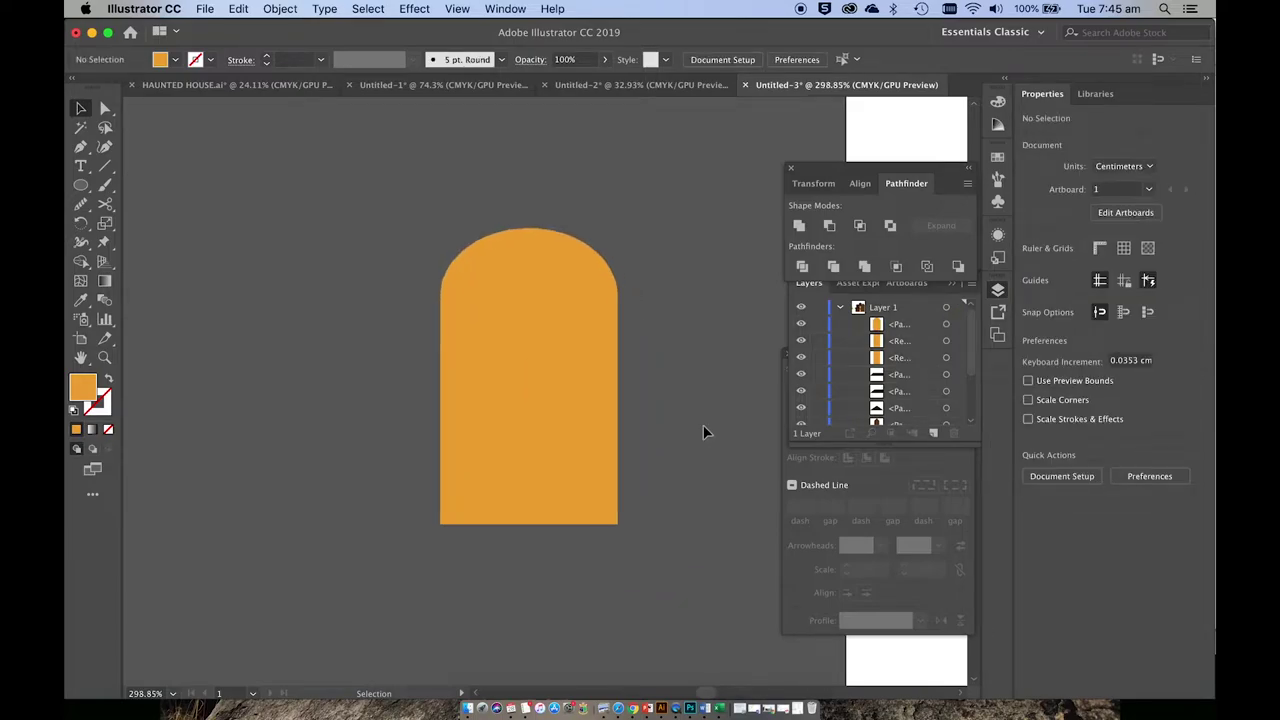
{"action": "scroll", "coordinate": [699, 461], "scroll_direction": "down", "scroll_amount": 3}
{"action": "left_click", "coordinate": [558, 383]}
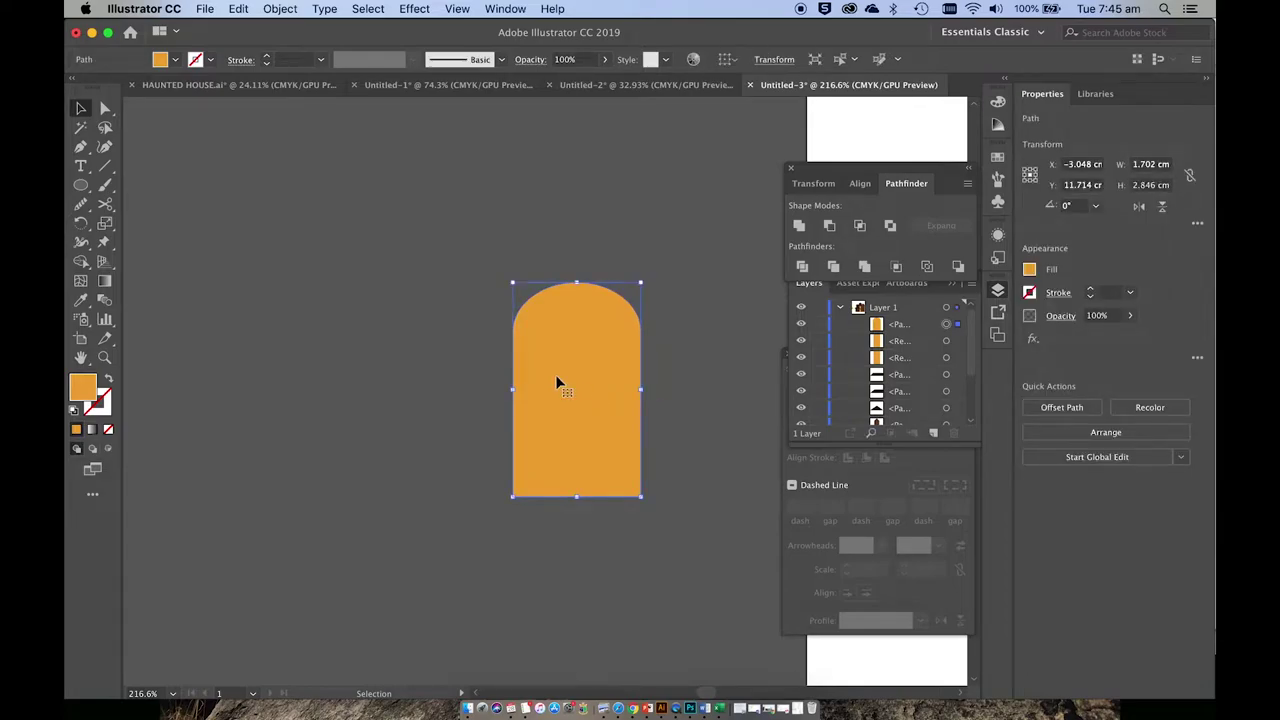
- Paste a copy of the arch behind it and scale it slightly larger
{"action": "key", "text": "a"}
{"action": "key", "text": "v"}
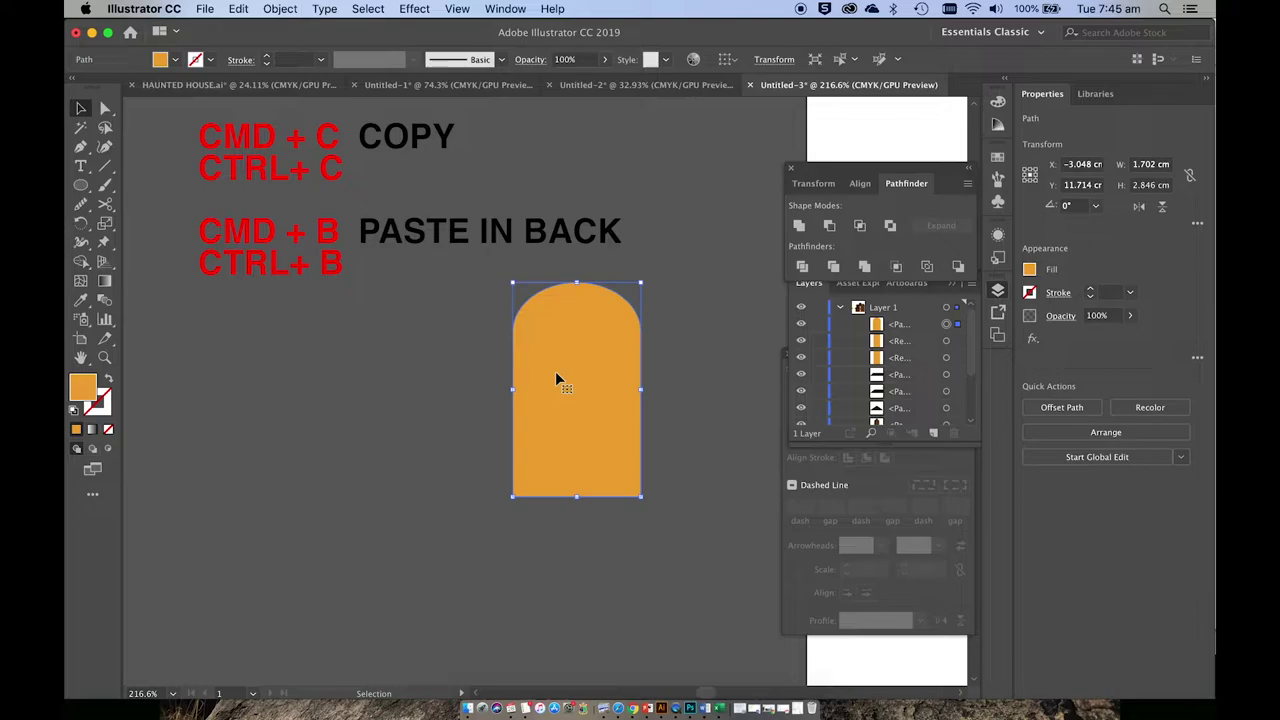
{"action": "key", "text": "a"}
{"action": "key", "text": "super+c"}
{"action": "key", "text": "super+b"}
{"action": "key", "text": "v"}
{"action": "left_click_drag", "start_coordinate": [641, 283], "coordinate": [683, 263]}
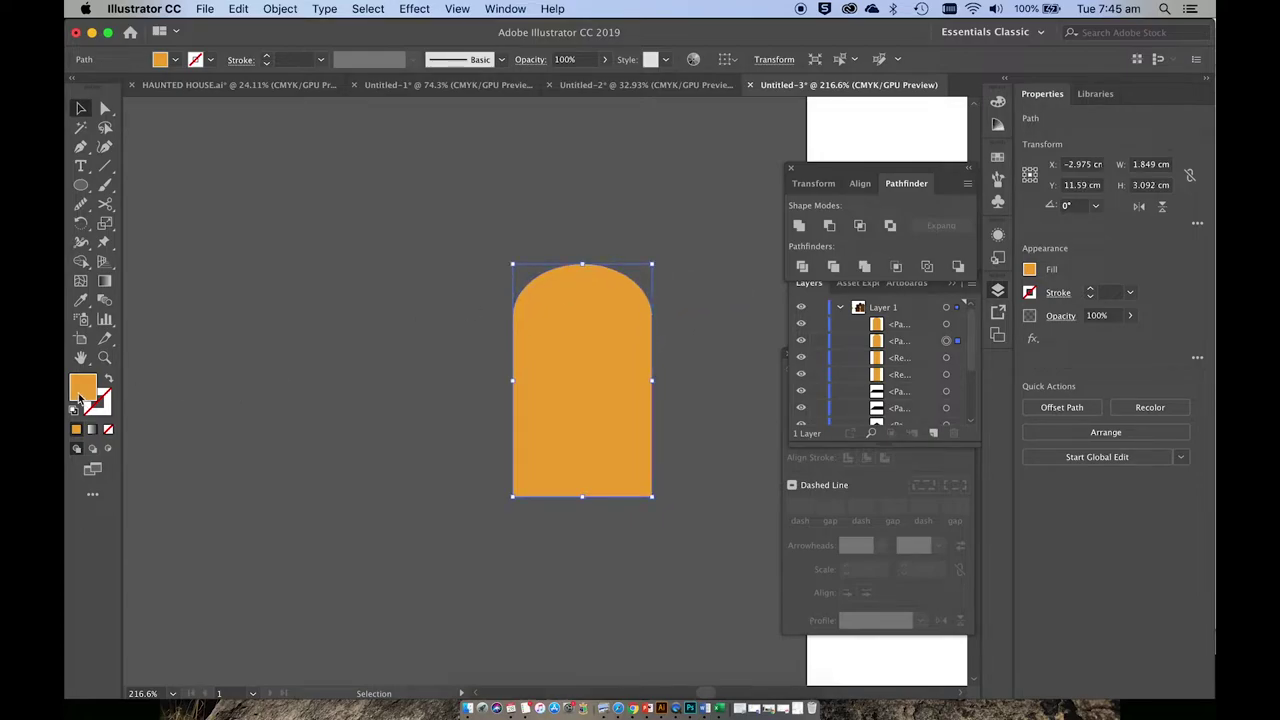
- Colour the back copy the roof's dark brown with the Eyedropper
{"action": "key", "text": "i"}
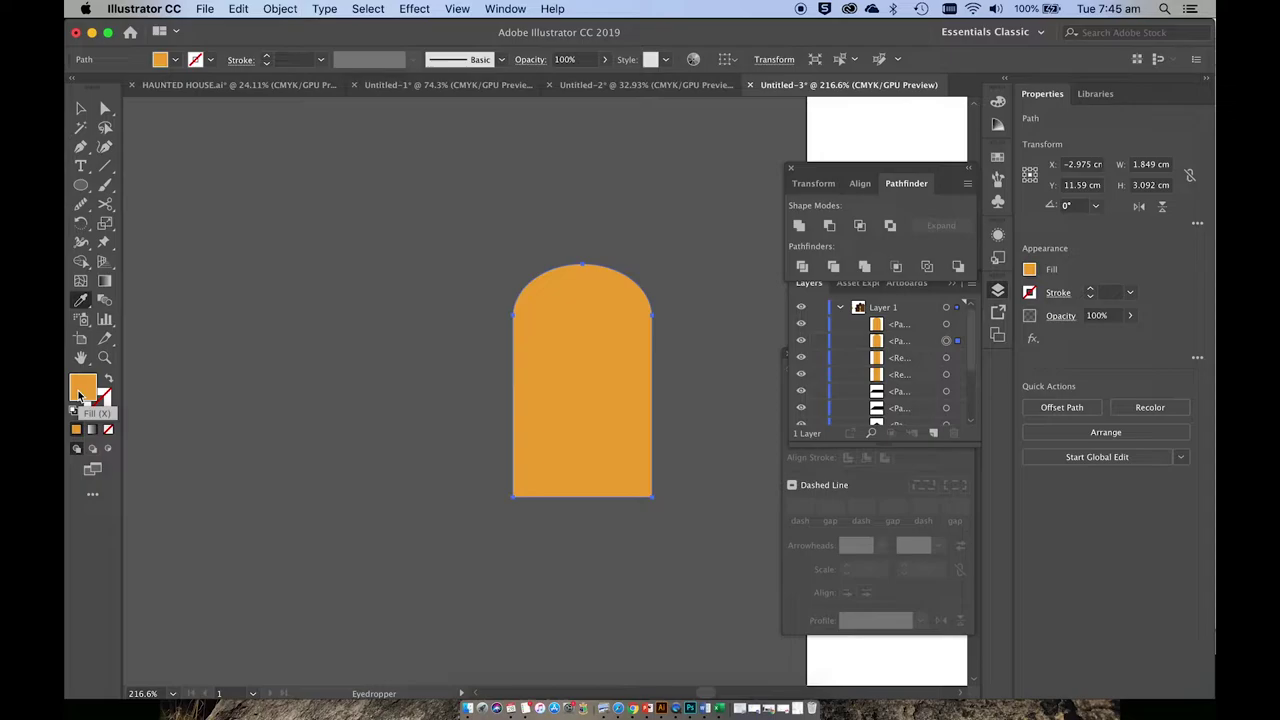
{"action": "scroll", "coordinate": [417, 437], "scroll_direction": "down", "scroll_amount": 5}
{"action": "scroll", "coordinate": [417, 437], "scroll_direction": "right", "scroll_amount": 10}
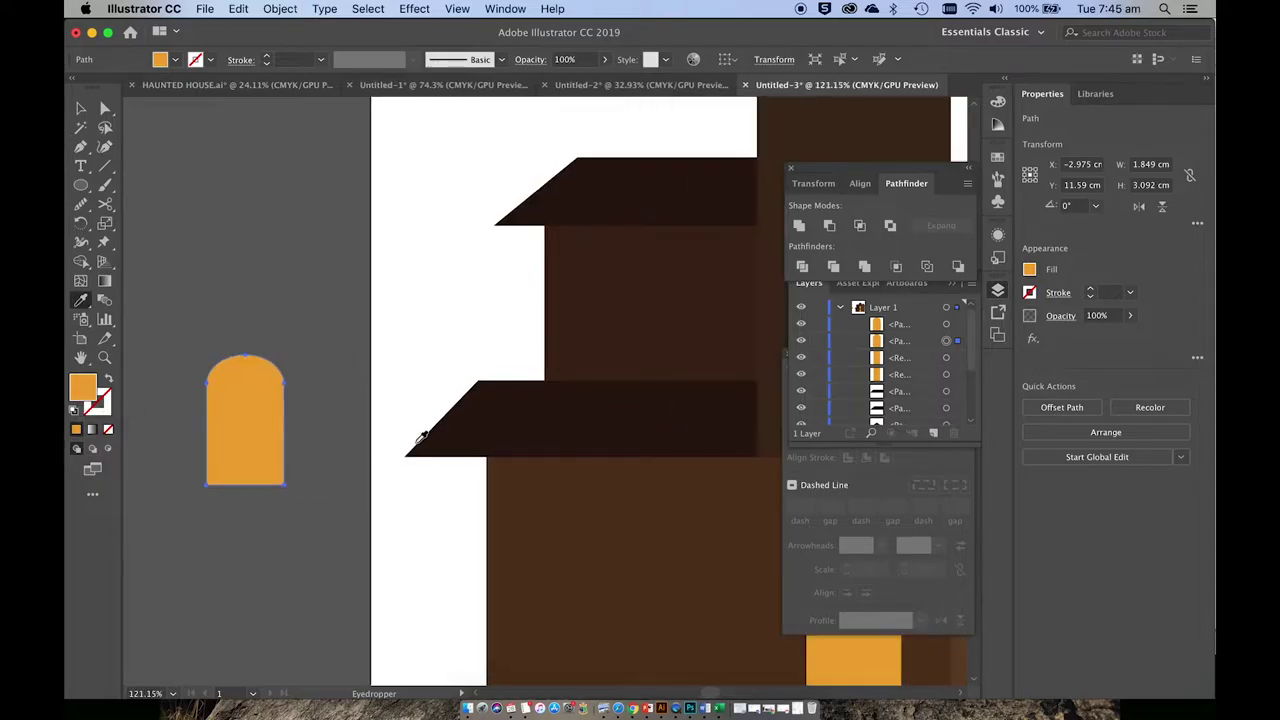
{"action": "left_click", "coordinate": [475, 421]}
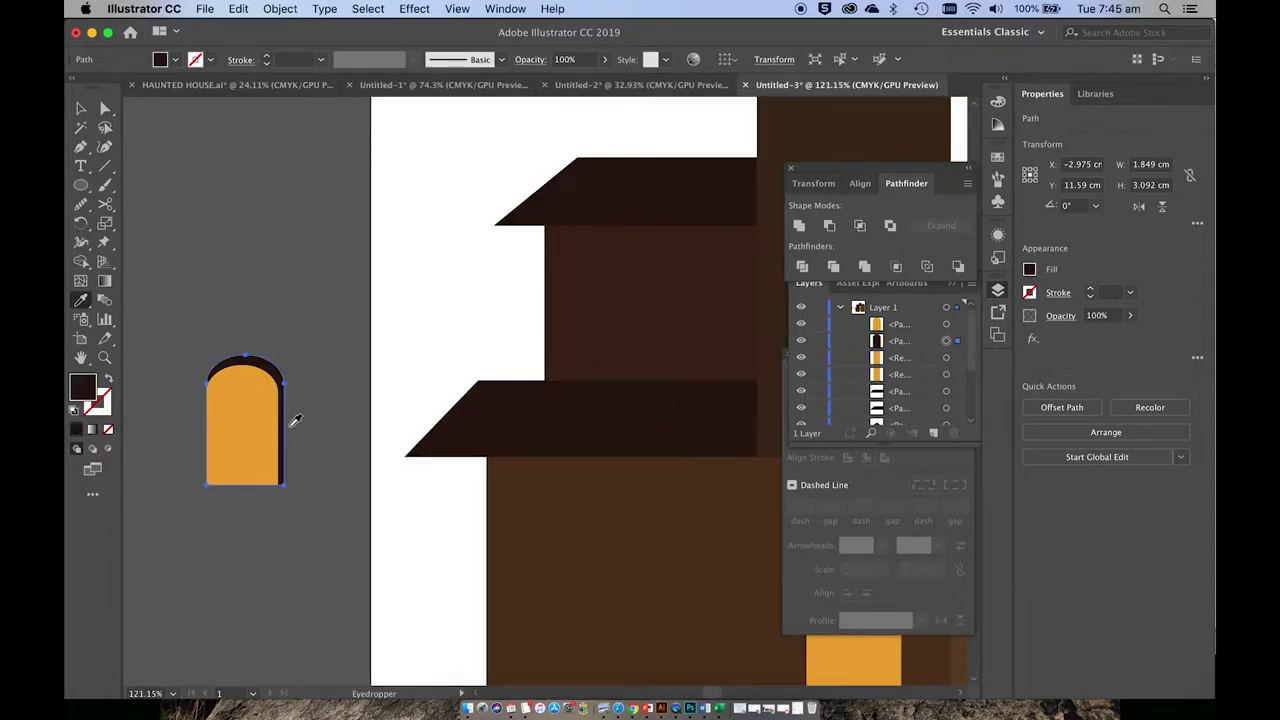
{"action": "key", "text": "v"}
- Centre both arches horizontally and vertically using the Align panel
{"action": "scroll", "coordinate": [288, 426], "scroll_direction": "up", "scroll_amount": 4}
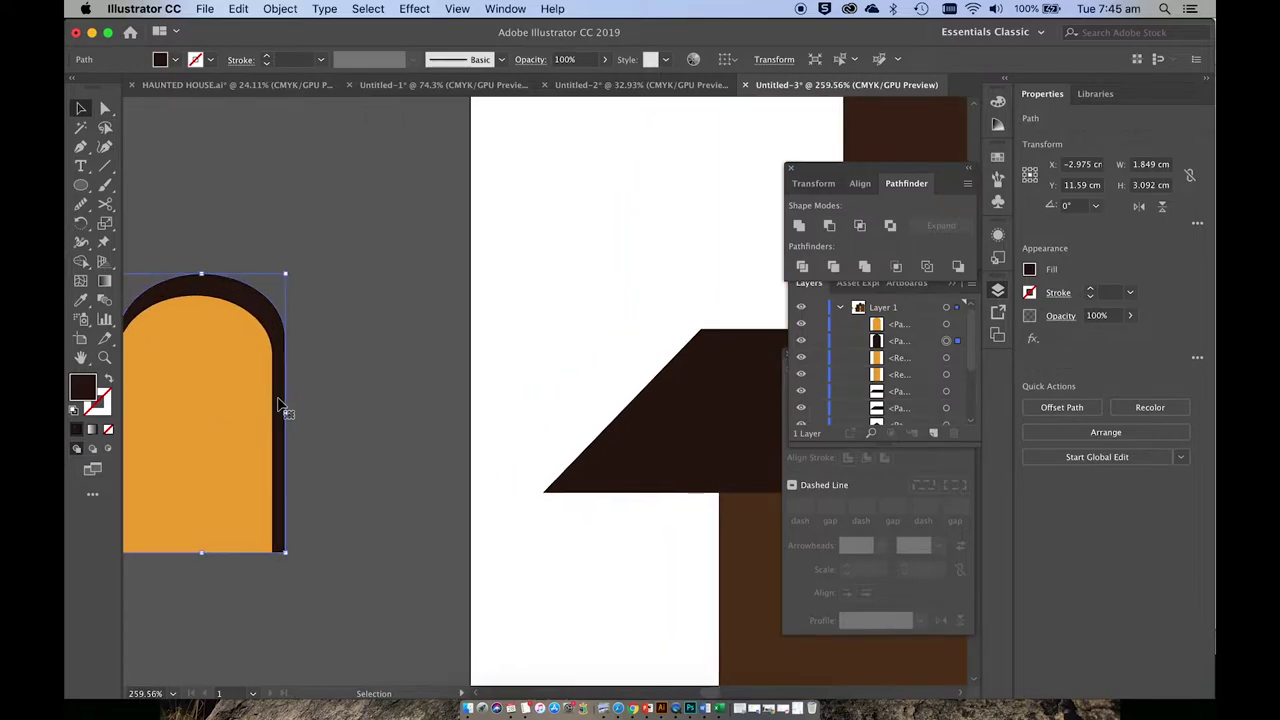
{"action": "scroll", "coordinate": [272, 392], "scroll_direction": "left", "scroll_amount": 3}
{"action": "left_click", "coordinate": [272, 392], "text": "shift"}
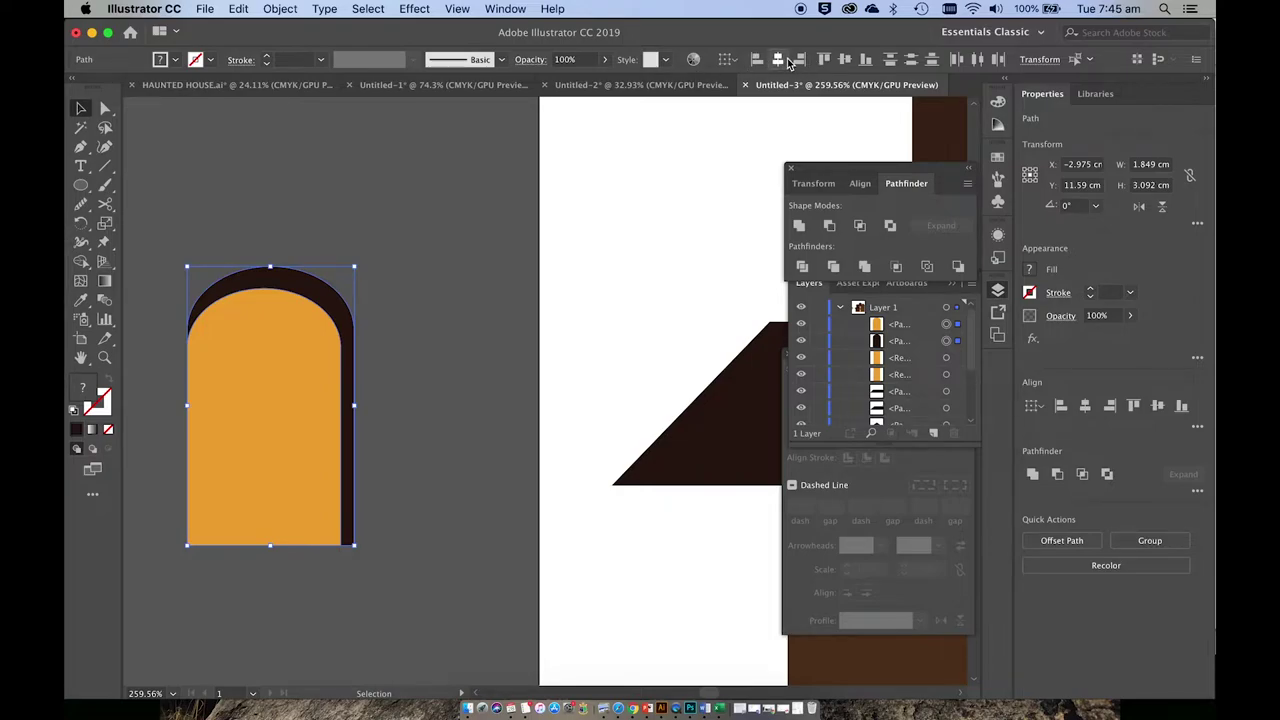
{"action": "left_click", "coordinate": [505, 9]}
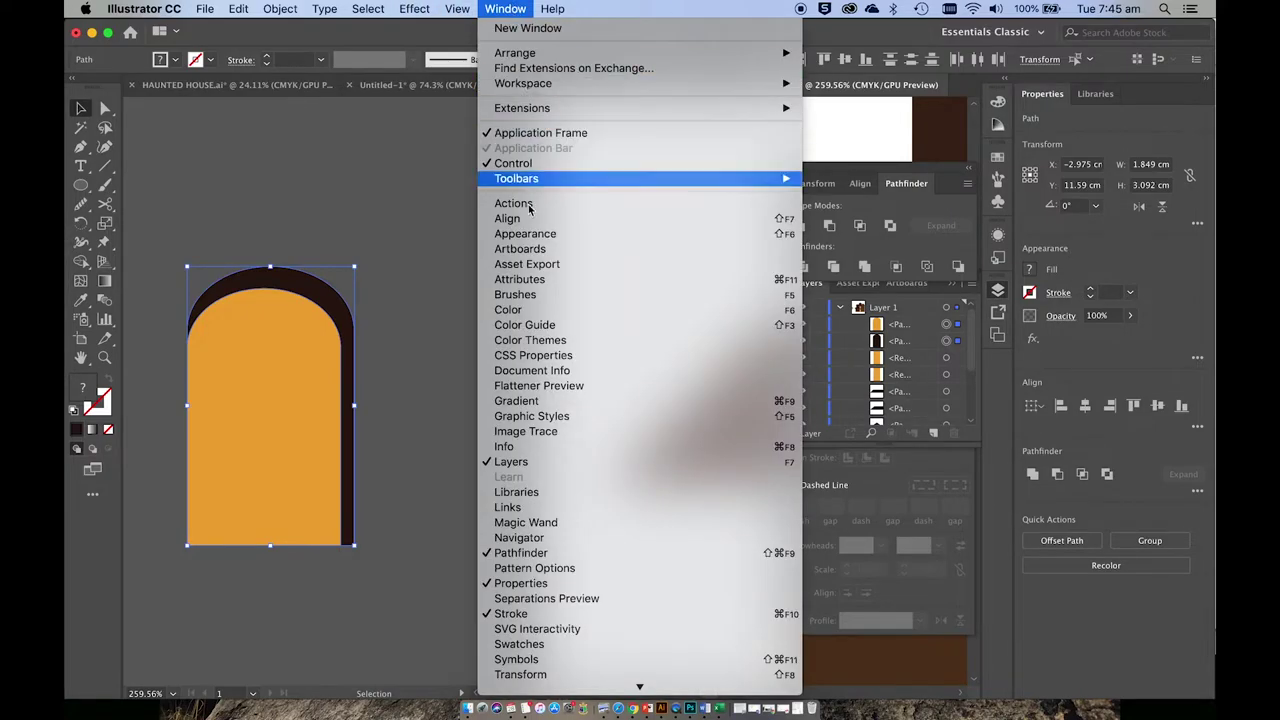
{"action": "left_click", "coordinate": [487, 220]}
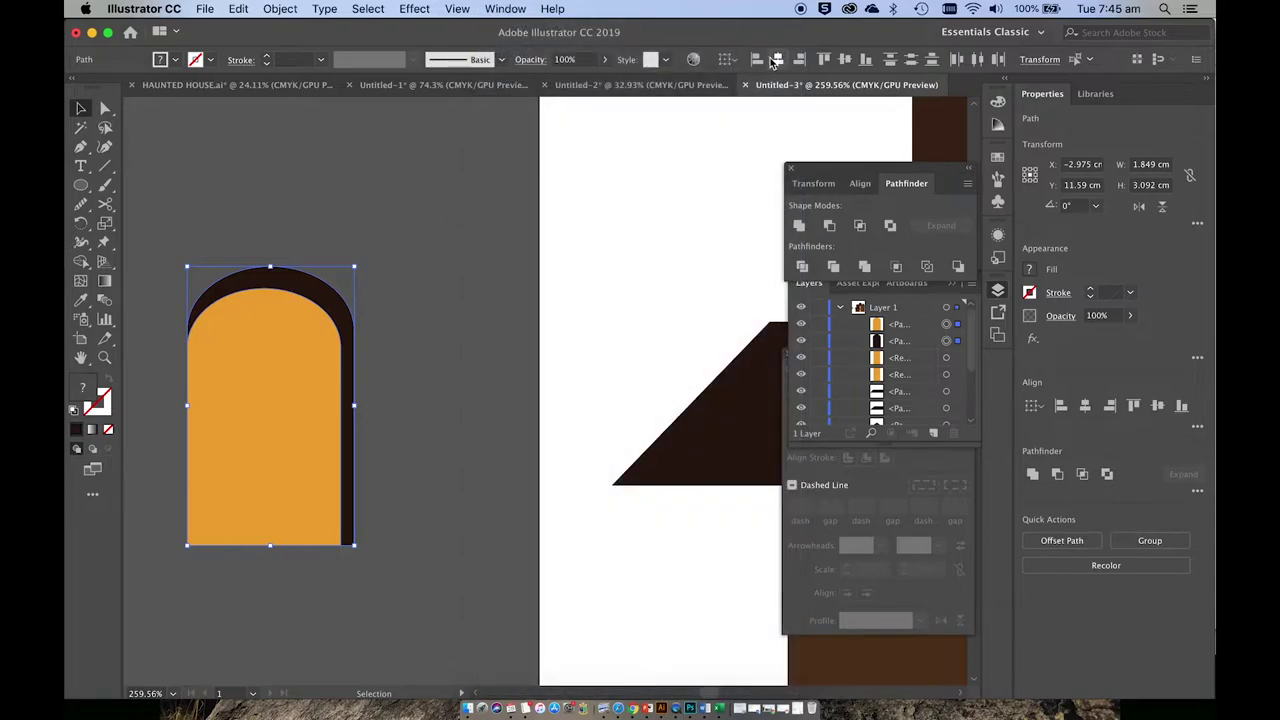
{"action": "left_click", "coordinate": [505, 9]}
{"action": "left_click", "coordinate": [507, 218]}
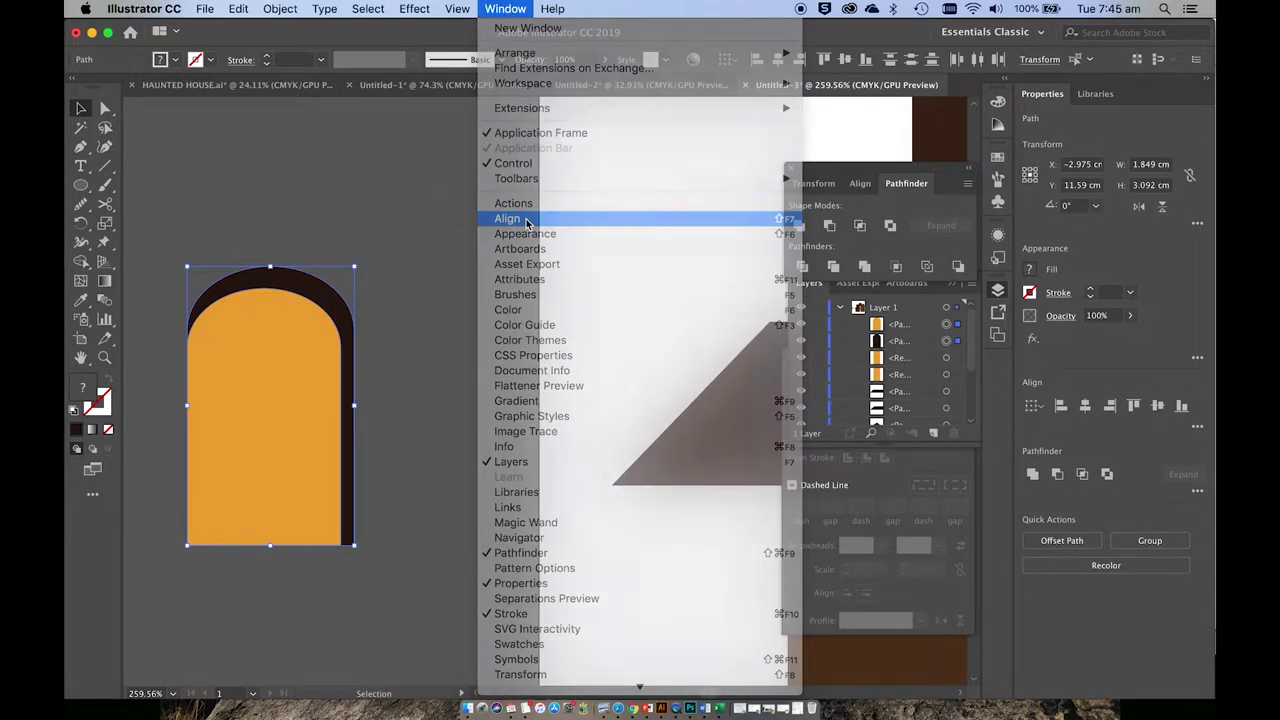
{"action": "left_click_drag", "start_coordinate": [855, 173], "coordinate": [596, 177]}
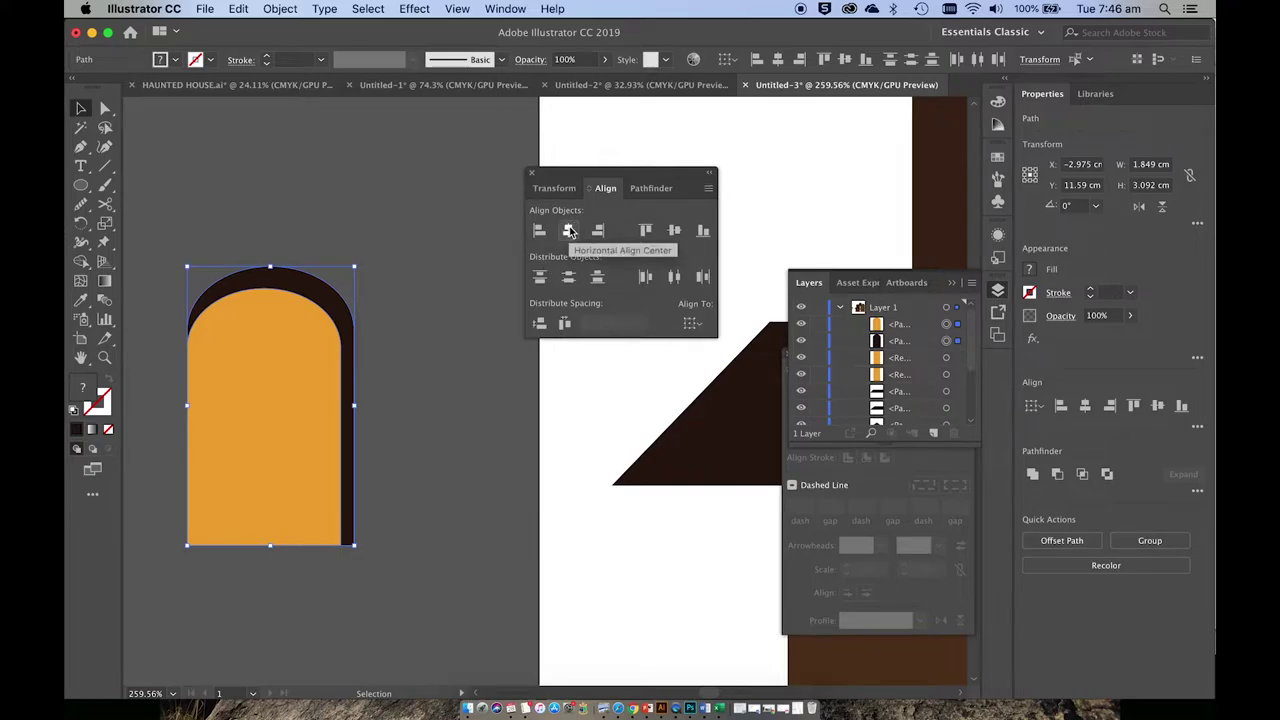
{"action": "left_click", "coordinate": [568, 230]}
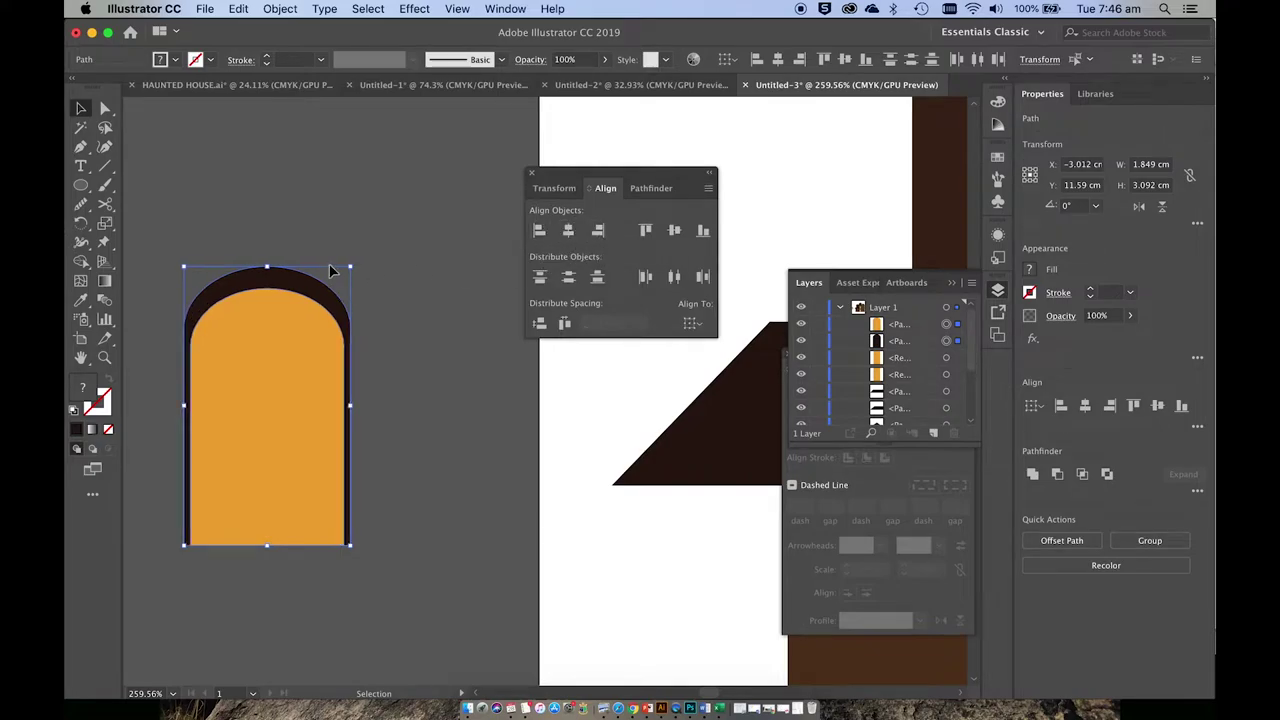
{"action": "left_click", "coordinate": [674, 230]}
{"action": "left_click", "coordinate": [376, 428]}
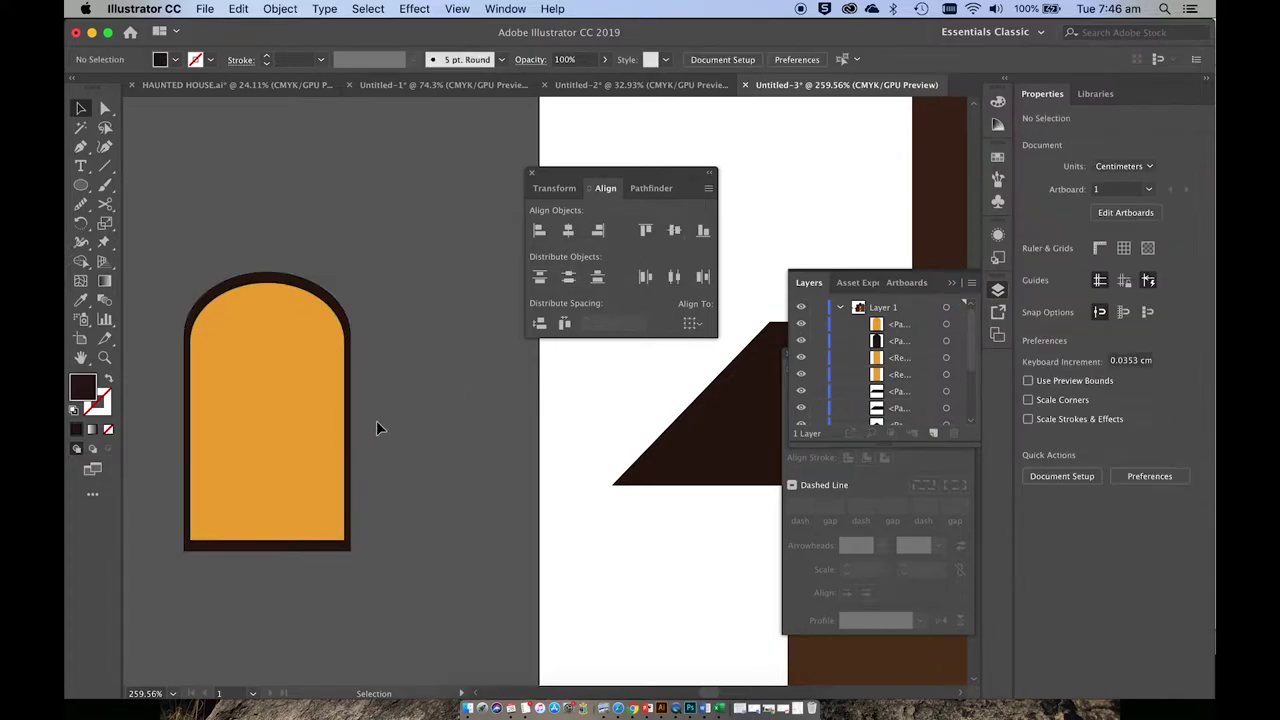
{"action": "left_click", "coordinate": [81, 186]}
- Draw a thin dark vertical bar down the window's centre, trimmed to its height
{"action": "left_click_drag", "start_coordinate": [81, 186], "coordinate": [150, 185]}
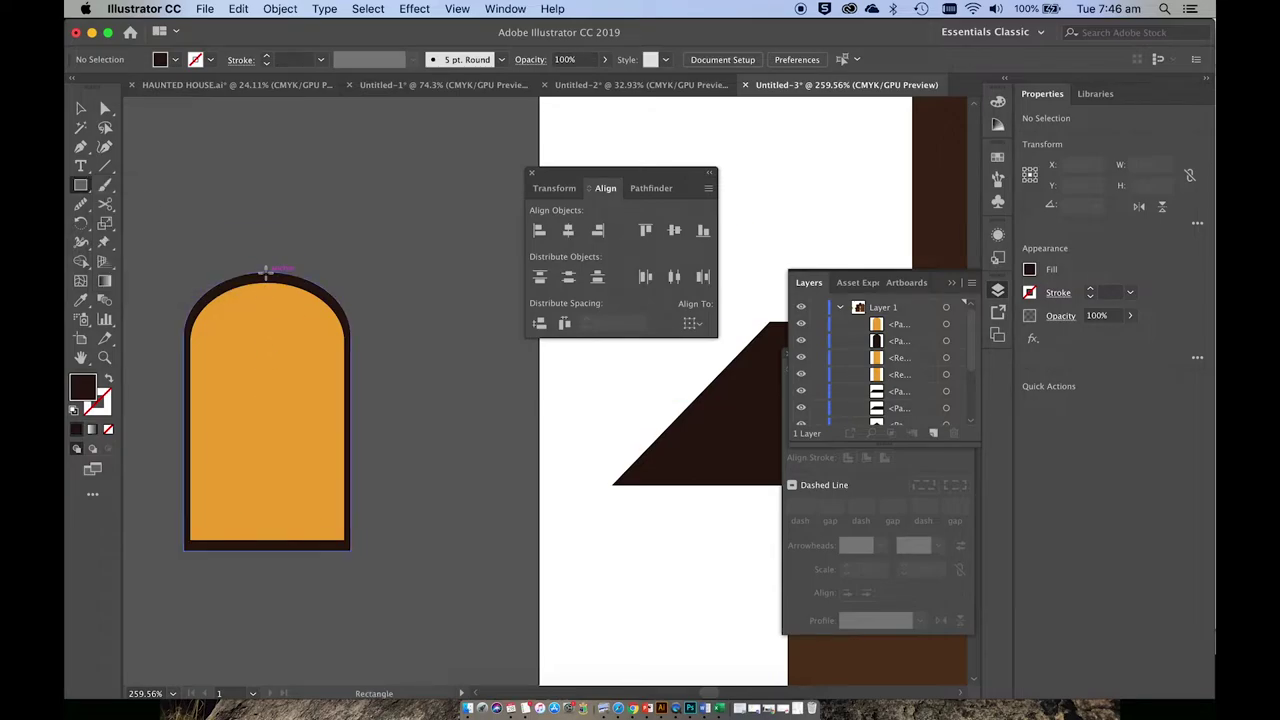
{"action": "left_click_drag", "start_coordinate": [267, 325], "coordinate": [276, 542]}
{"action": "left_click_drag", "start_coordinate": [276, 545], "coordinate": [276, 545]}
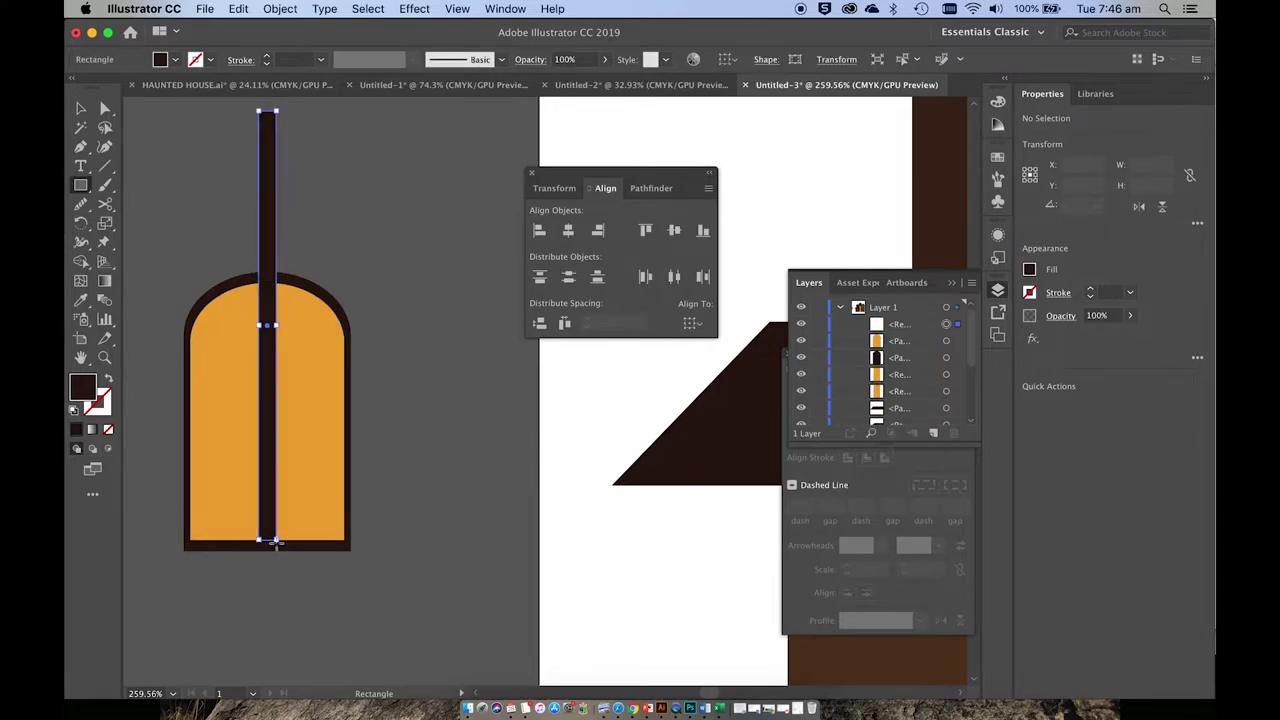
{"action": "key", "text": "v"}
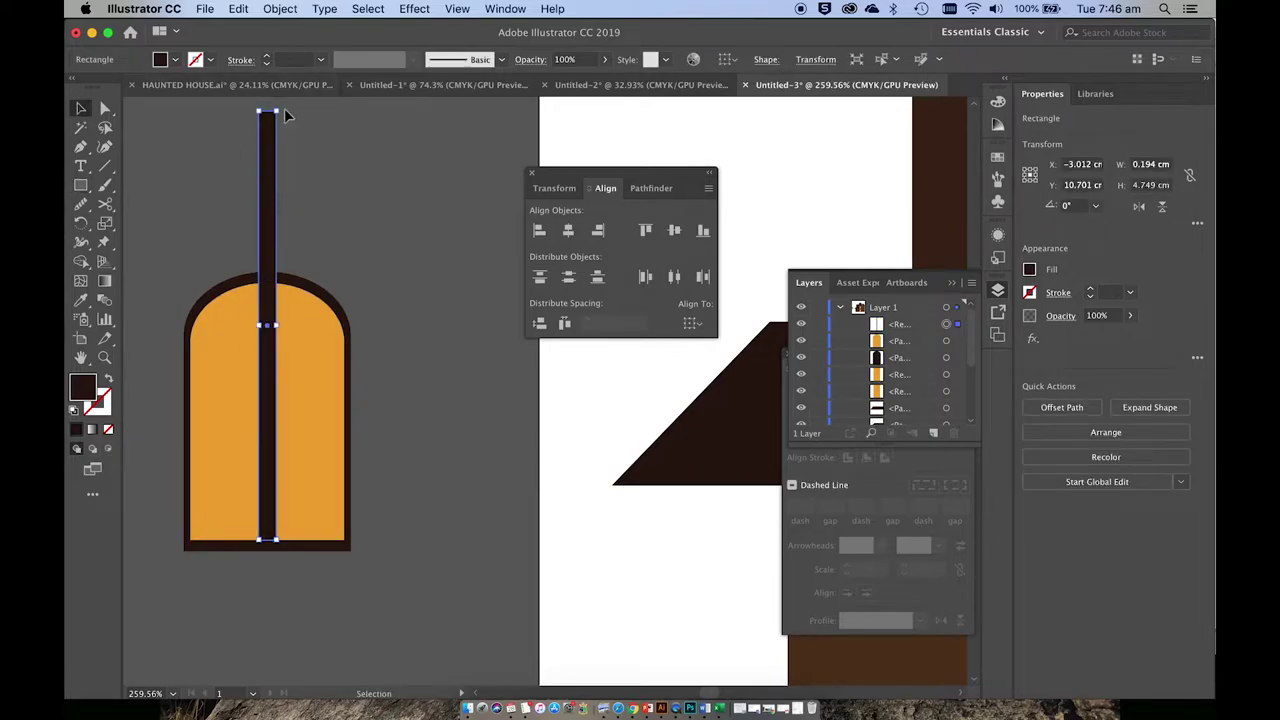
{"action": "left_click_drag", "start_coordinate": [277, 112], "coordinate": [278, 279]}
{"action": "left_click", "coordinate": [314, 244]}
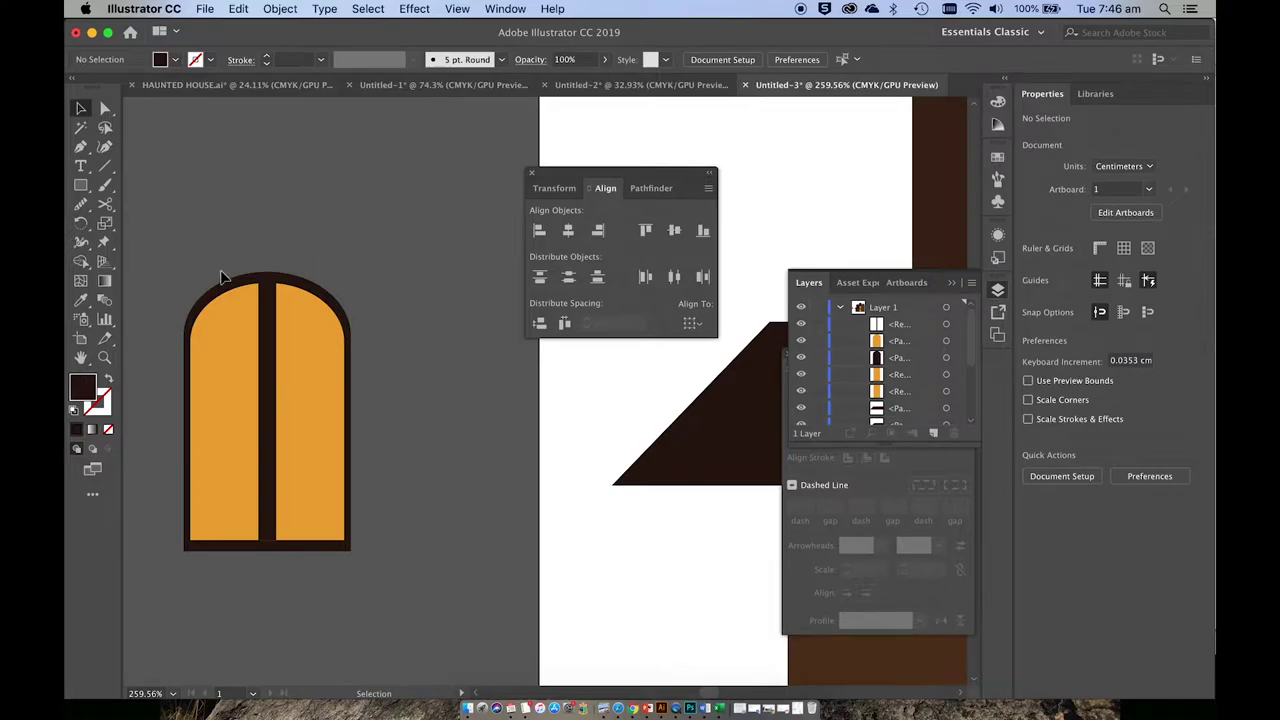
{"action": "left_click", "coordinate": [266, 343]}
- Make a 90° rotated copy of the bar as a crossbar fitted to the window's width
{"action": "left_click", "coordinate": [281, 9]}
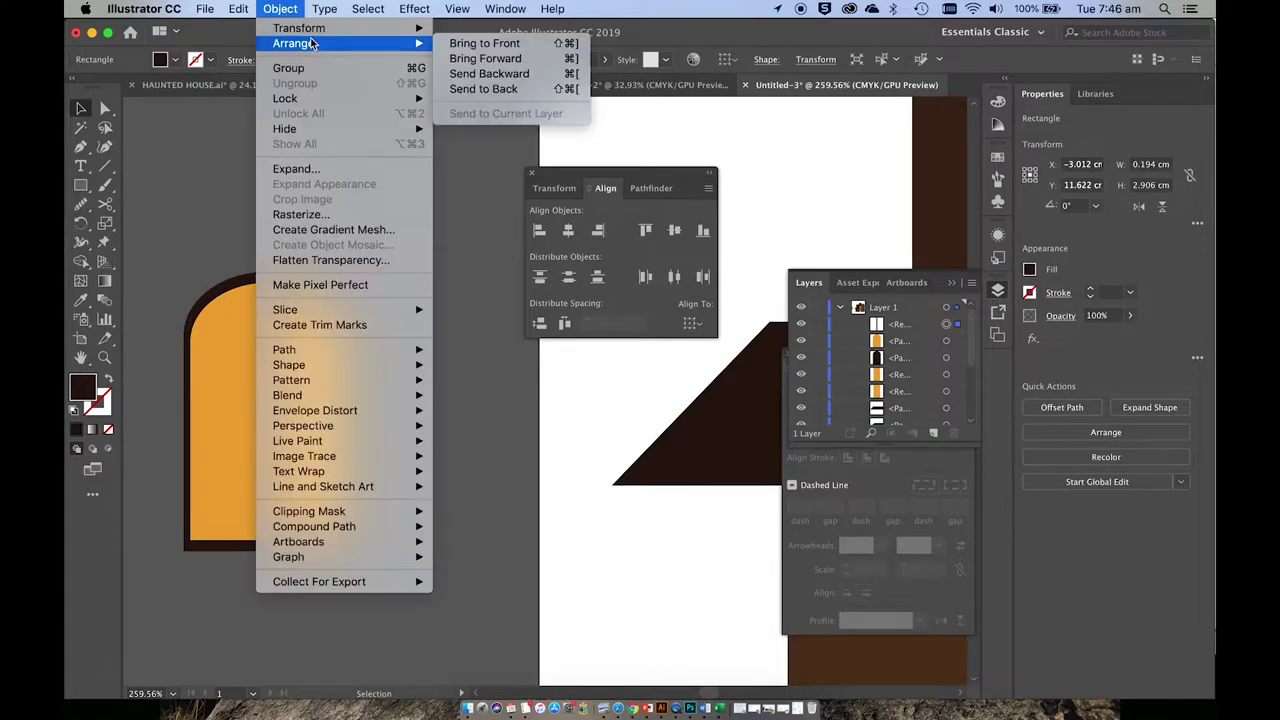
{"action": "mouse_move", "coordinate": [312, 30]}
{"action": "left_click", "coordinate": [470, 73]}
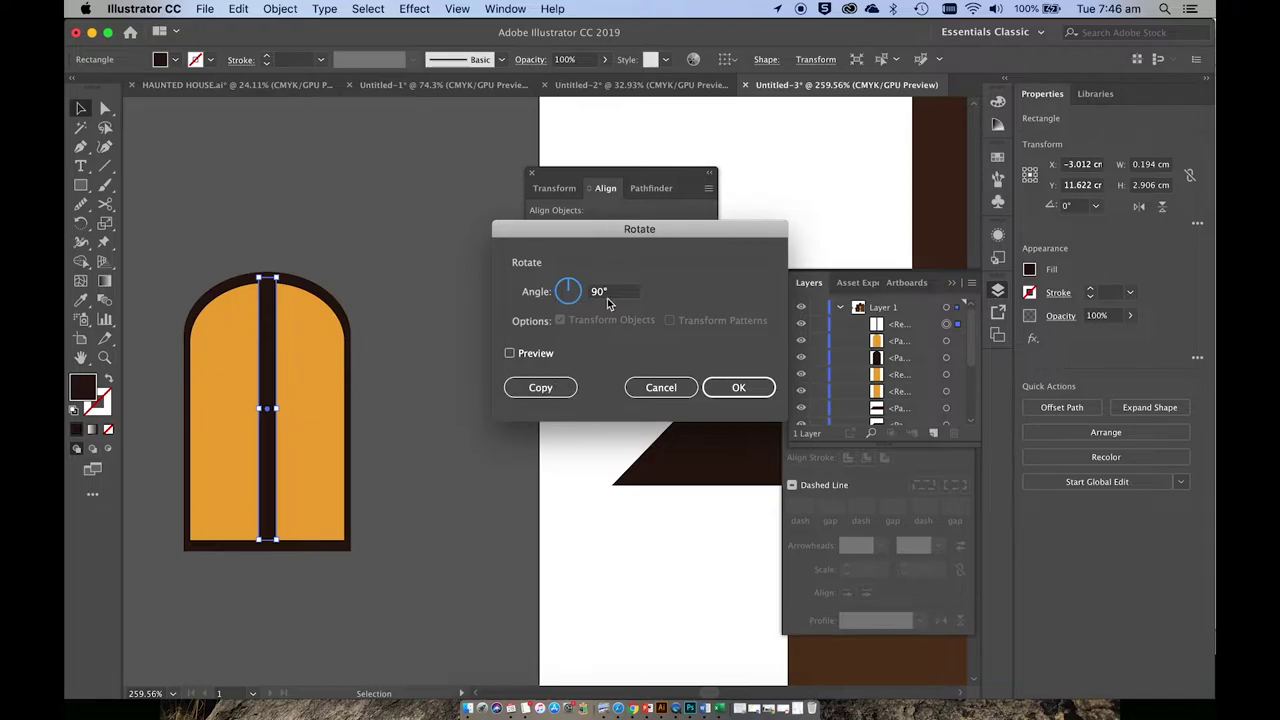
{"action": "left_click", "coordinate": [540, 388]}
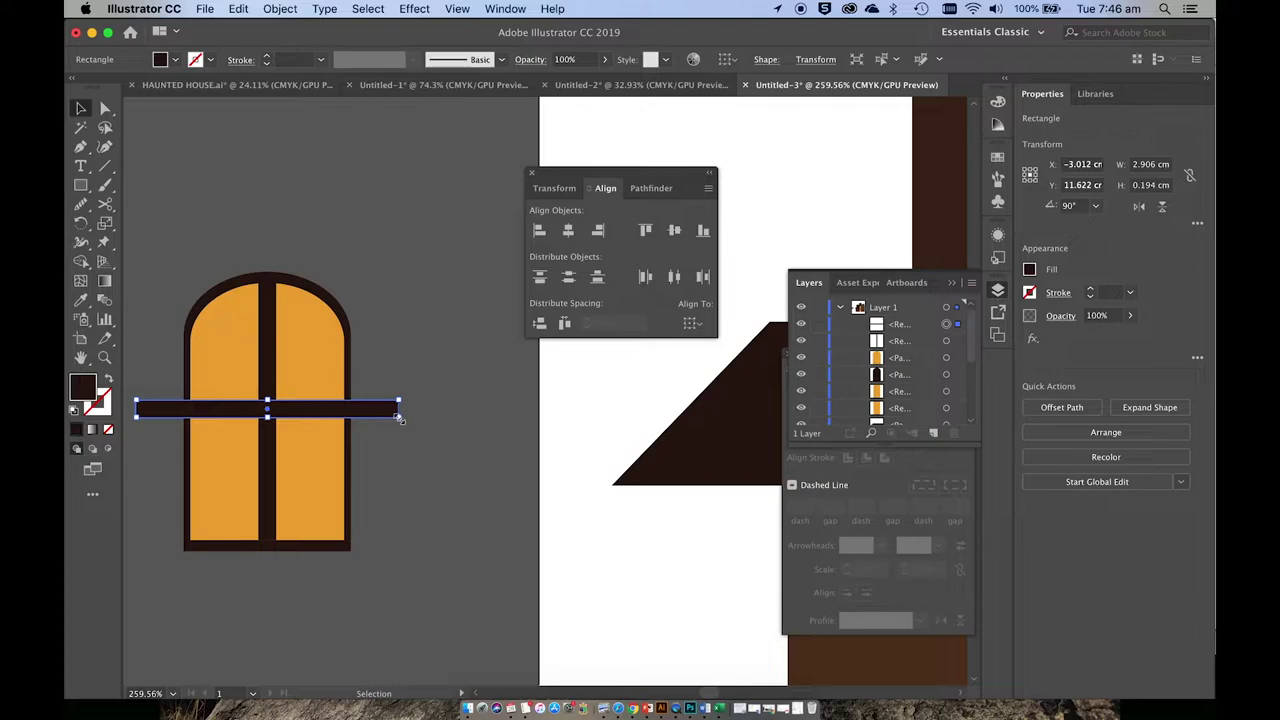
{"action": "left_click_drag", "start_coordinate": [399, 418], "coordinate": [350, 418]}
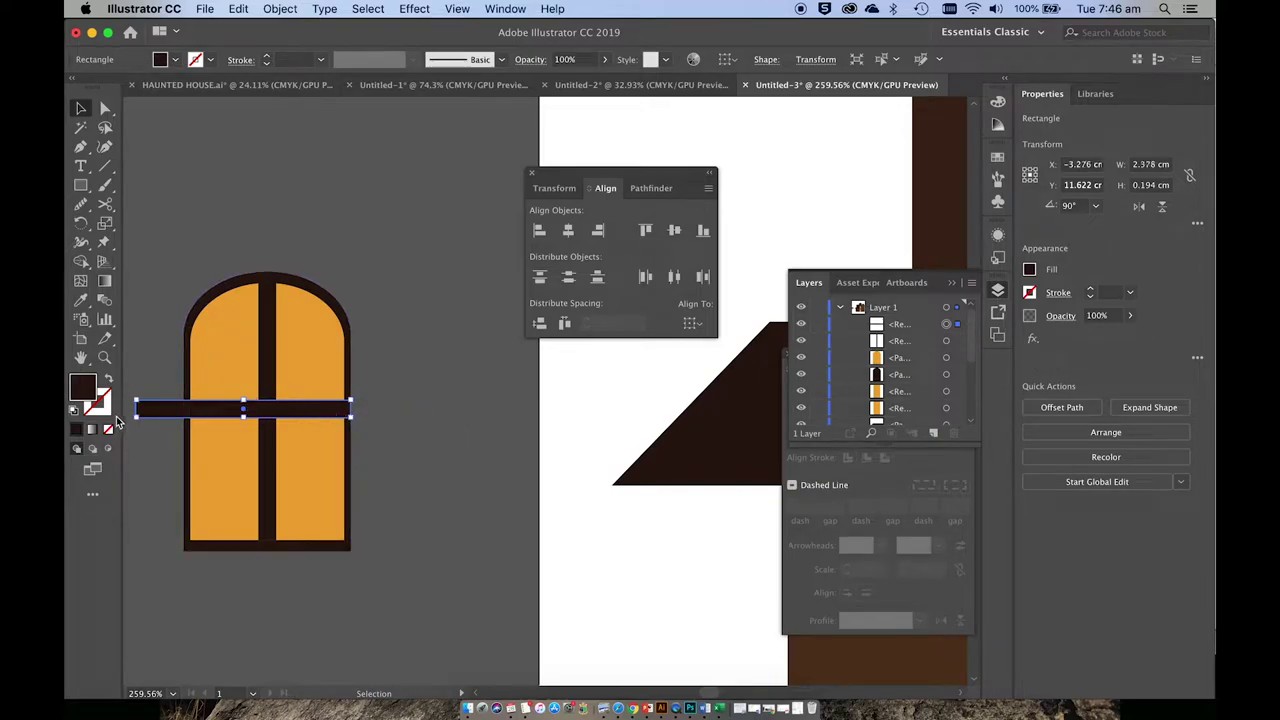
{"action": "left_click_drag", "start_coordinate": [136, 411], "coordinate": [268, 418]}
{"action": "left_click", "coordinate": [232, 436]}
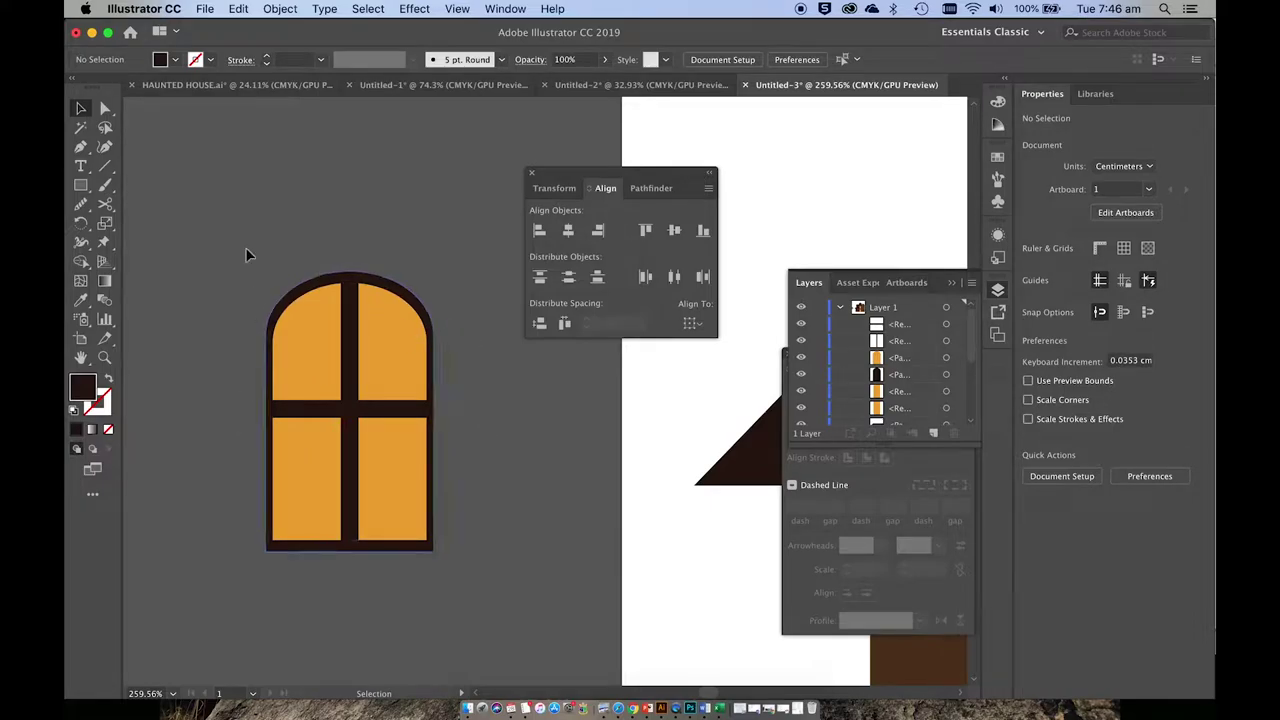
- Group the bars and arch pieces into a single window object
{"action": "left_click_drag", "start_coordinate": [370, 368], "coordinate": [511, 271]}
{"action": "key", "text": "super+z"}
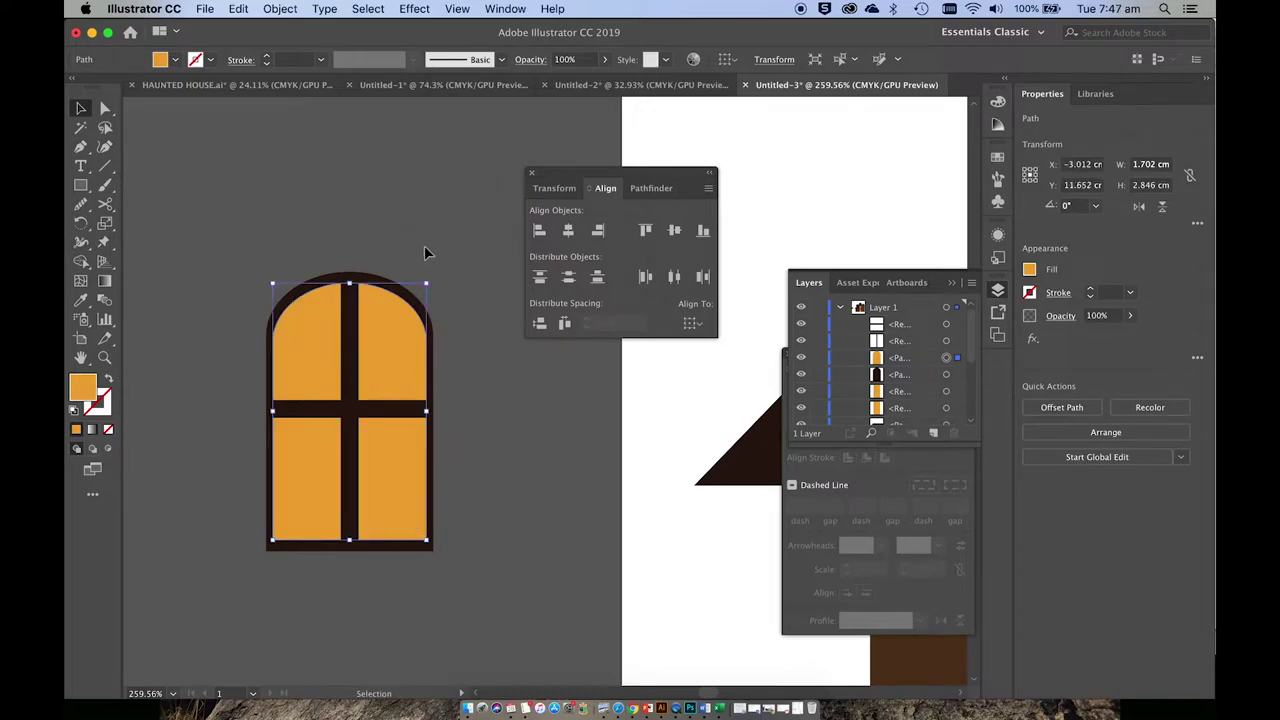
{"action": "left_click", "coordinate": [315, 545], "text": "shift"}
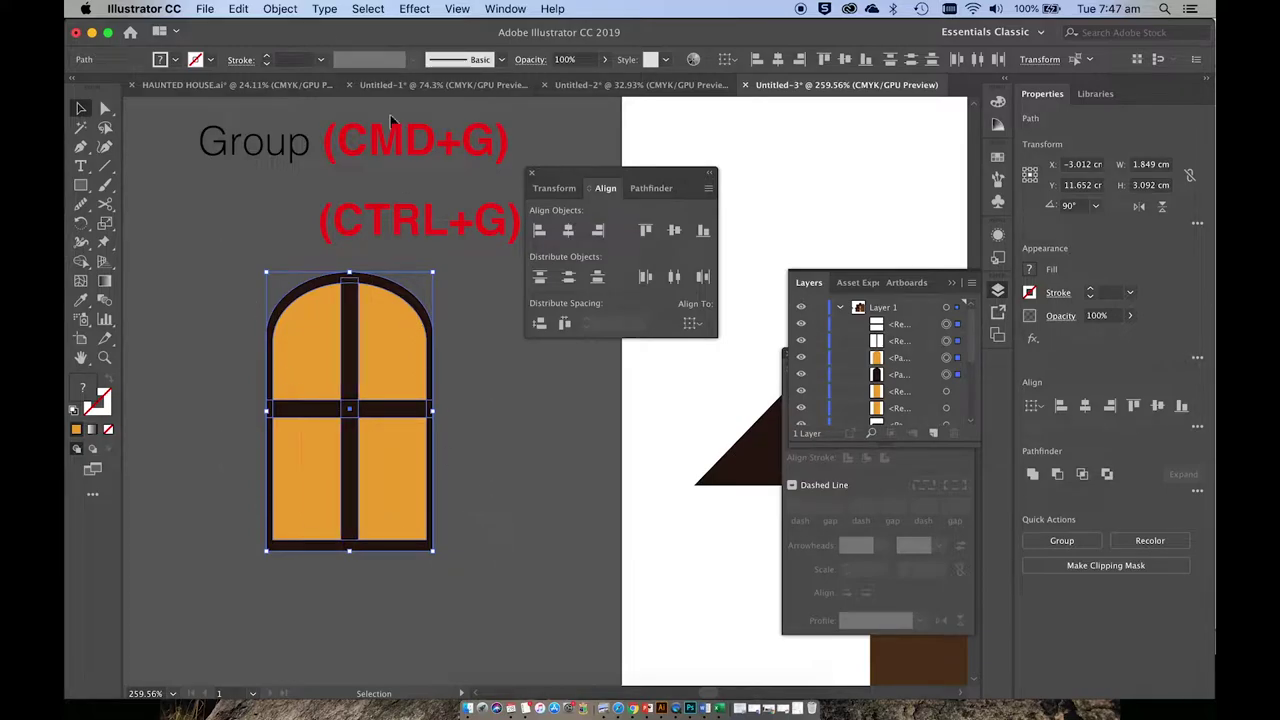
{"action": "left_click", "coordinate": [278, 8]}
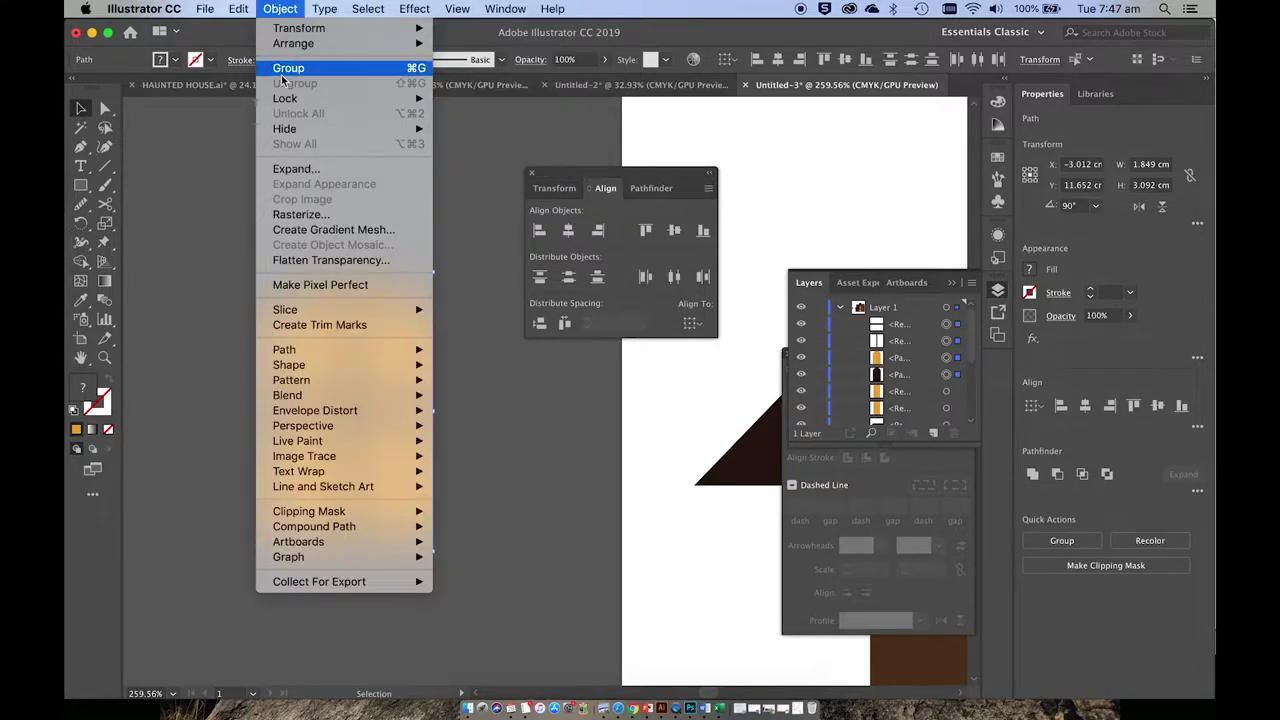
{"action": "left_click", "coordinate": [283, 70]}
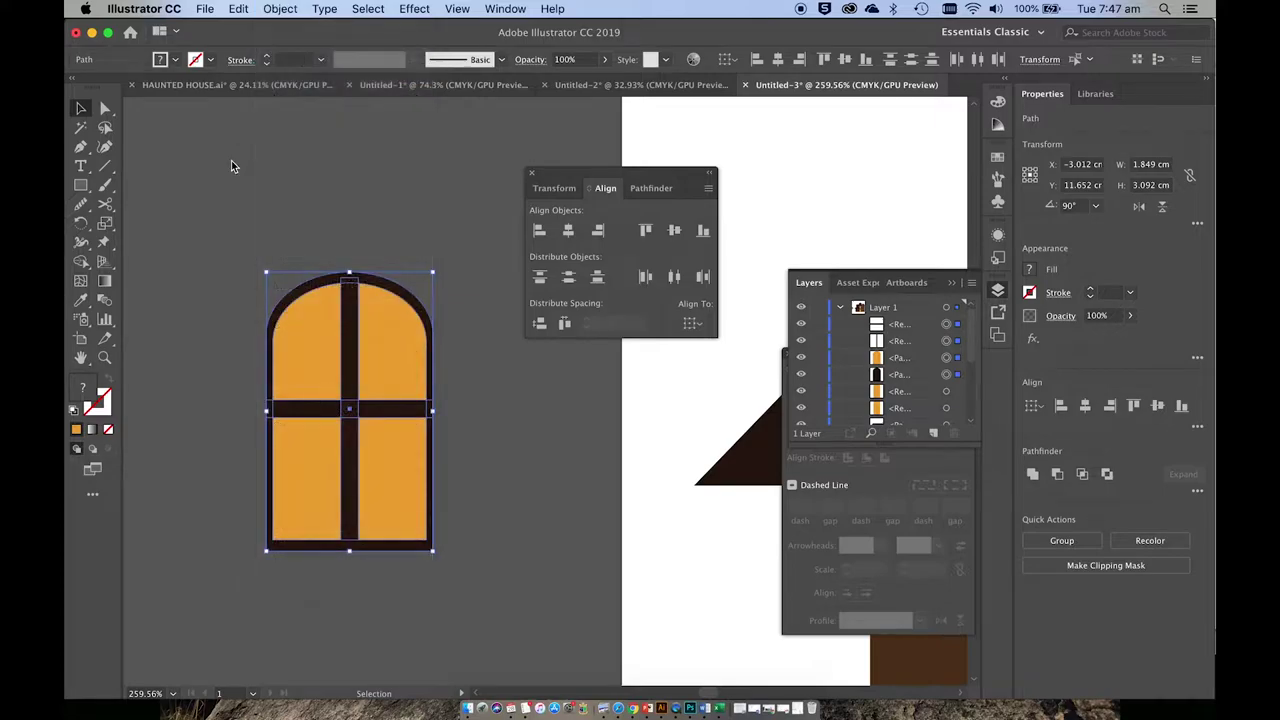
- Move the window group onto the house's upper wall and scale it down
{"action": "key", "text": "v"}
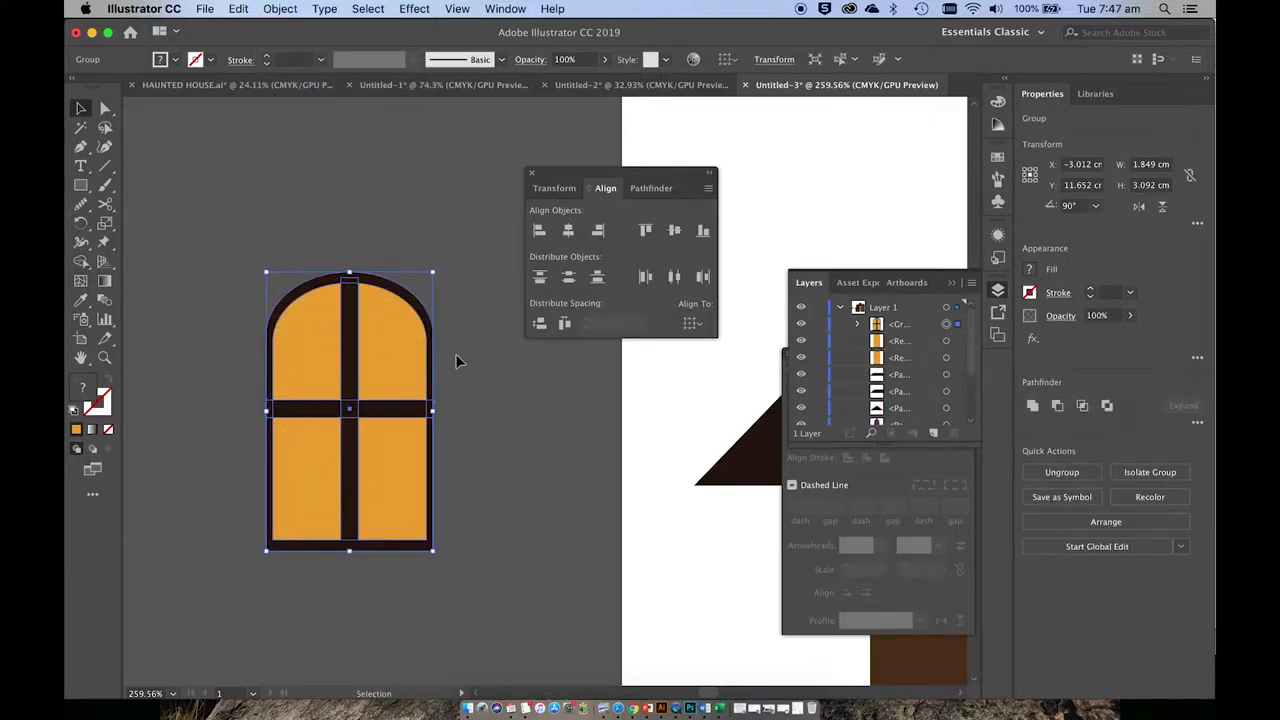
{"action": "scroll", "coordinate": [455, 361], "scroll_direction": "down", "scroll_amount": 5}
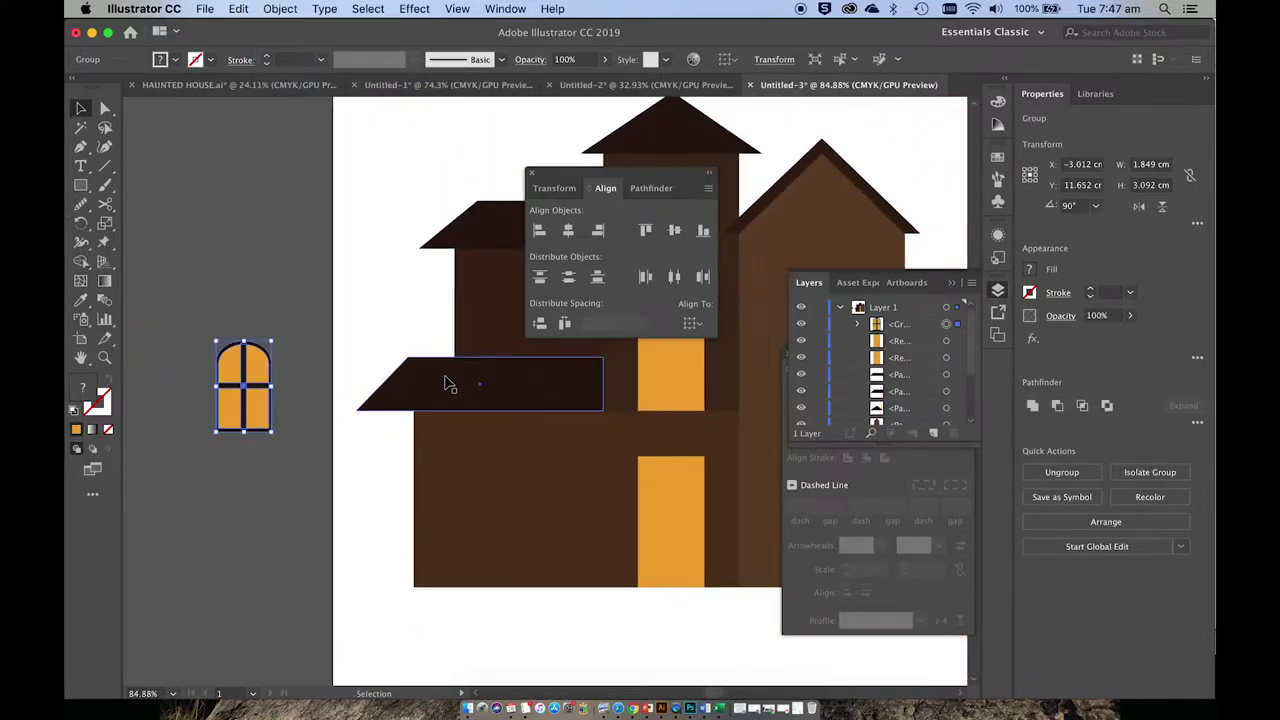
{"action": "left_click_drag", "start_coordinate": [255, 354], "coordinate": [518, 286]}
{"action": "scroll", "coordinate": [518, 286], "scroll_direction": "up", "scroll_amount": 5}
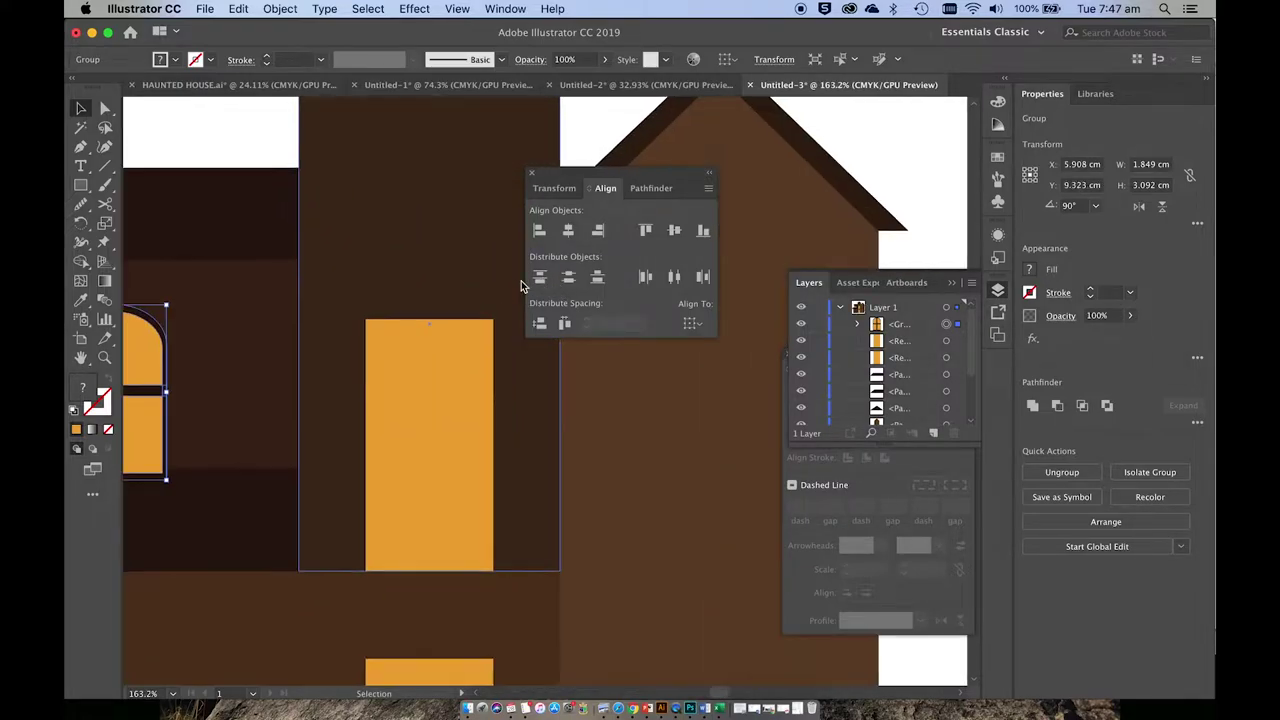
{"action": "left_click_drag", "start_coordinate": [384, 306], "coordinate": [366, 287]}
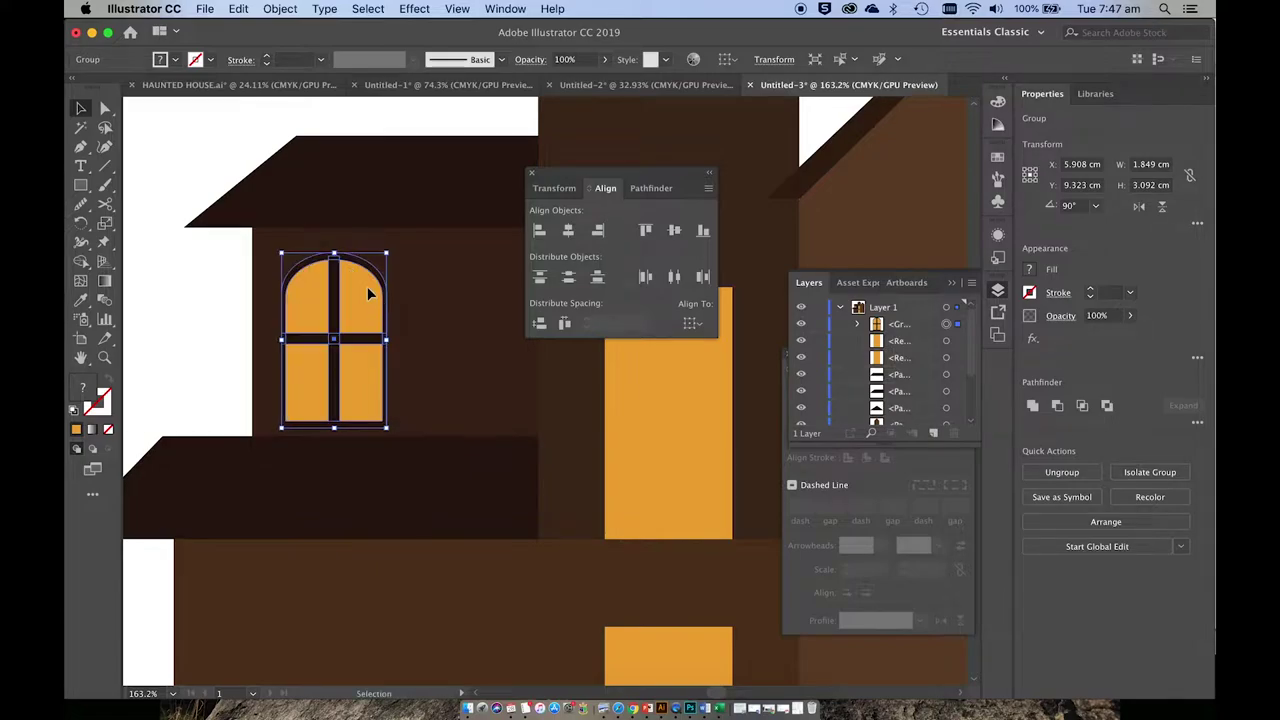
{"action": "left_click_drag", "start_coordinate": [386, 427], "coordinate": [369, 402]}
{"action": "left_click_drag", "start_coordinate": [360, 297], "coordinate": [483, 299]}
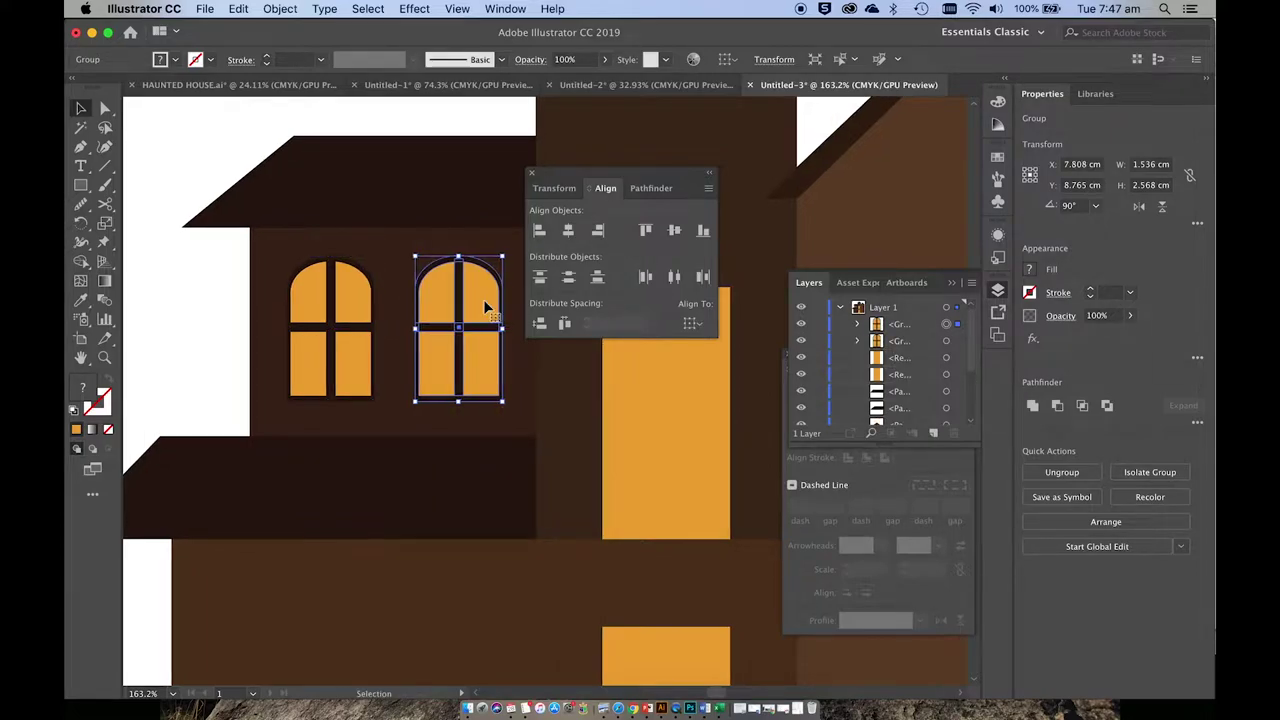
- Copy the window onto the tower and lower wall, then select the lower-wall windows
{"action": "scroll", "coordinate": [485, 303], "scroll_direction": "down", "scroll_amount": 5}
{"action": "scroll", "coordinate": [488, 306], "scroll_direction": "up", "scroll_amount": 3}
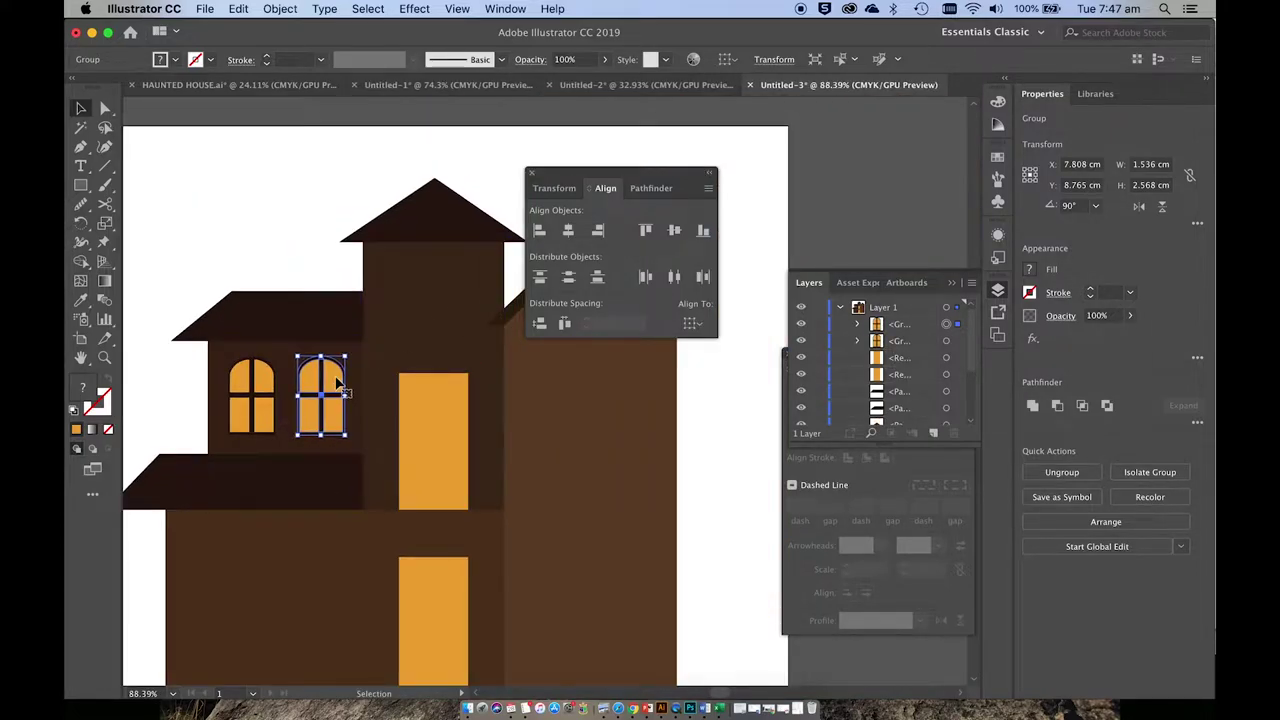
{"action": "left_click_drag", "start_coordinate": [338, 385], "coordinate": [410, 296]}
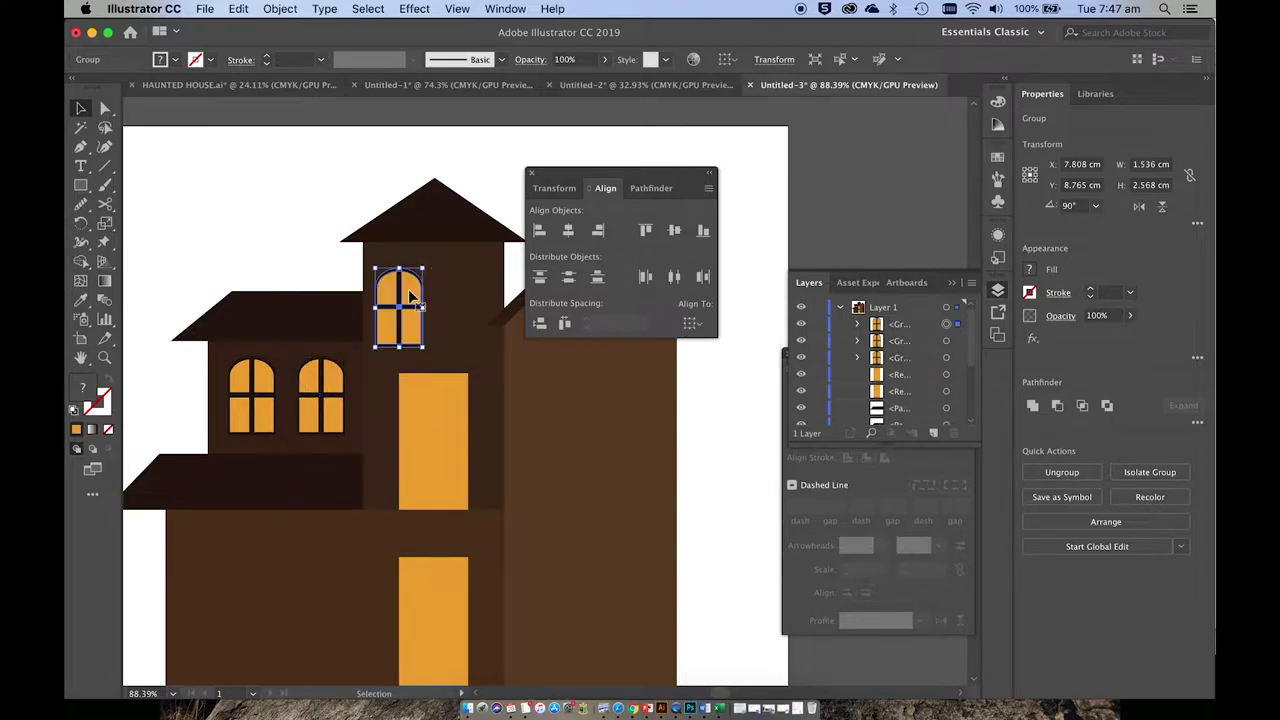
{"action": "left_click", "coordinate": [421, 350]}
{"action": "left_click_drag", "start_coordinate": [420, 345], "coordinate": [478, 322]}
{"action": "scroll", "coordinate": [478, 322], "scroll_direction": "down", "scroll_amount": 5}
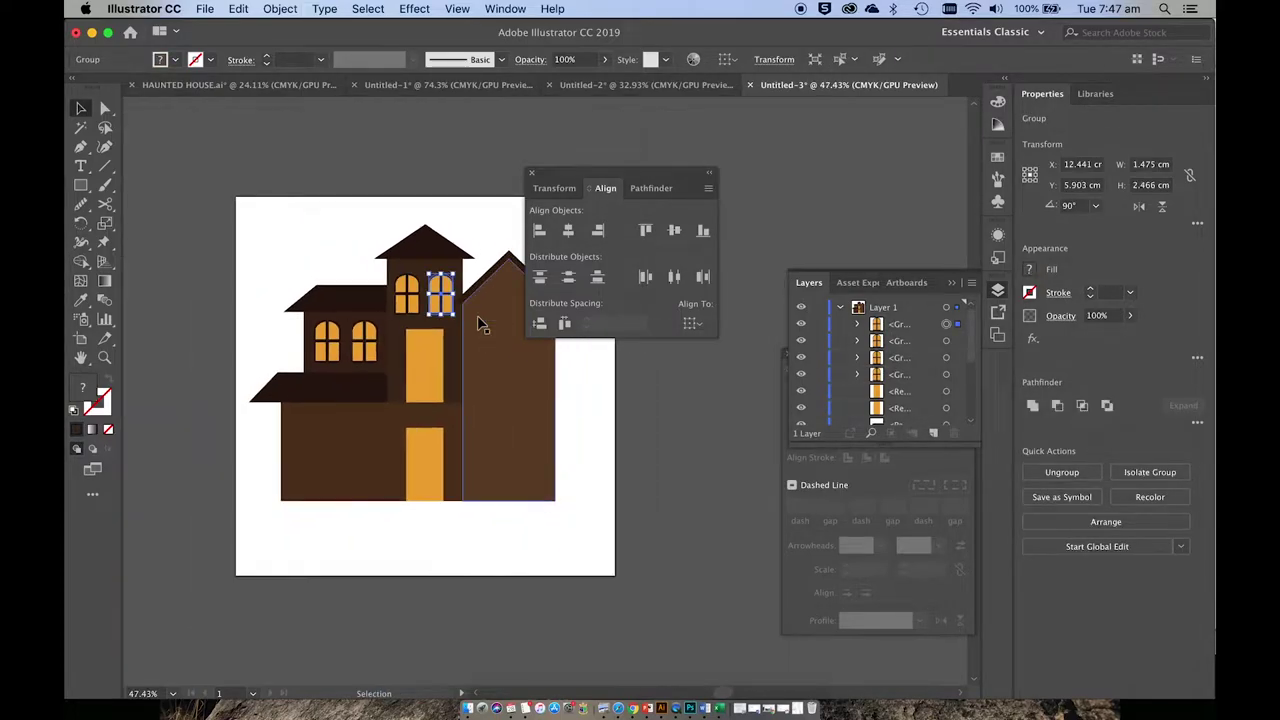
{"action": "left_click_drag", "start_coordinate": [450, 308], "coordinate": [428, 455]}
{"action": "scroll", "coordinate": [327, 460], "scroll_direction": "up", "scroll_amount": 5}
{"action": "key", "text": "super+z"}
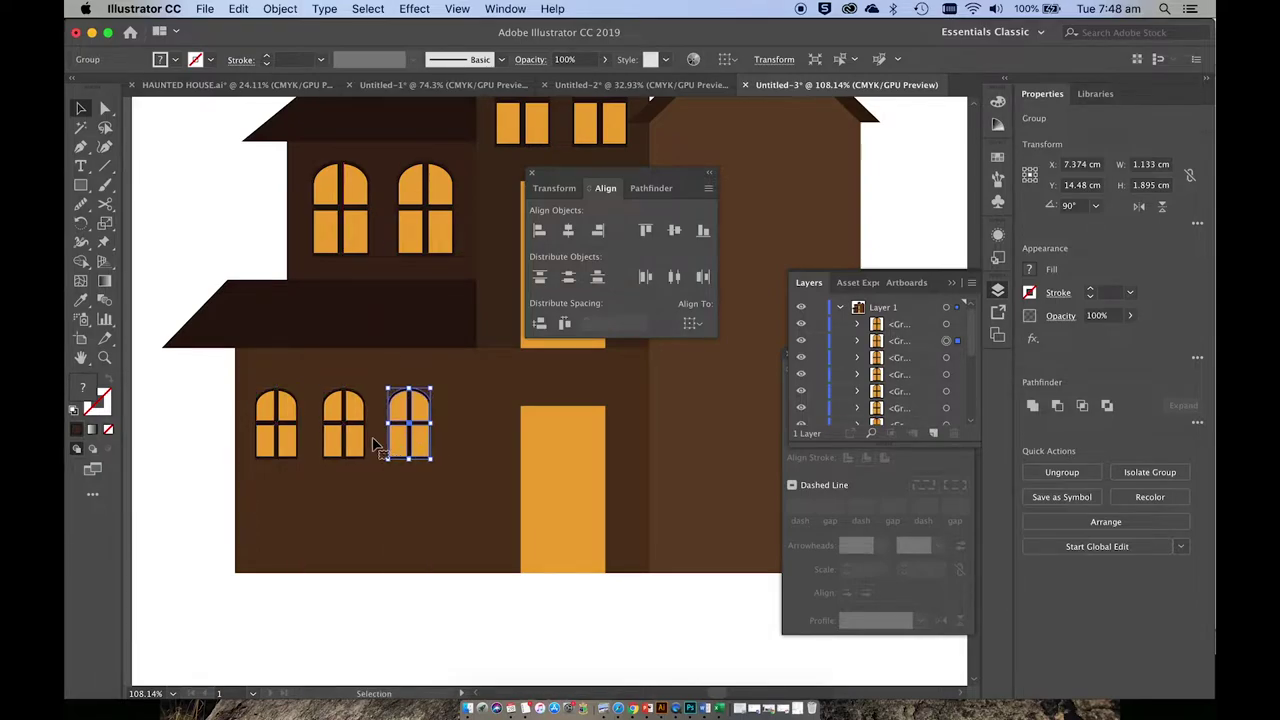
{"action": "left_click", "coordinate": [355, 445], "text": "shift"}
{"action": "left_click", "coordinate": [291, 432], "text": "shift"}
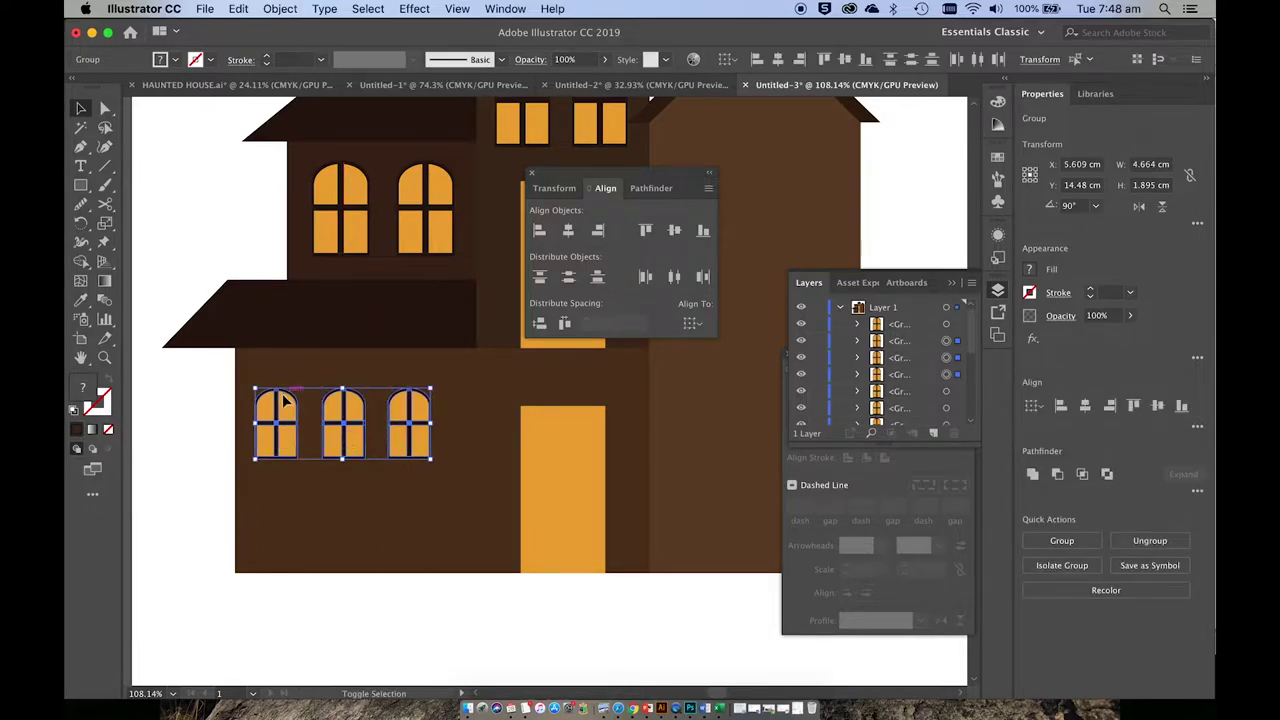
- Space the three lower windows evenly and nudge them slightly right
{"action": "left_click", "coordinate": [565, 327]}
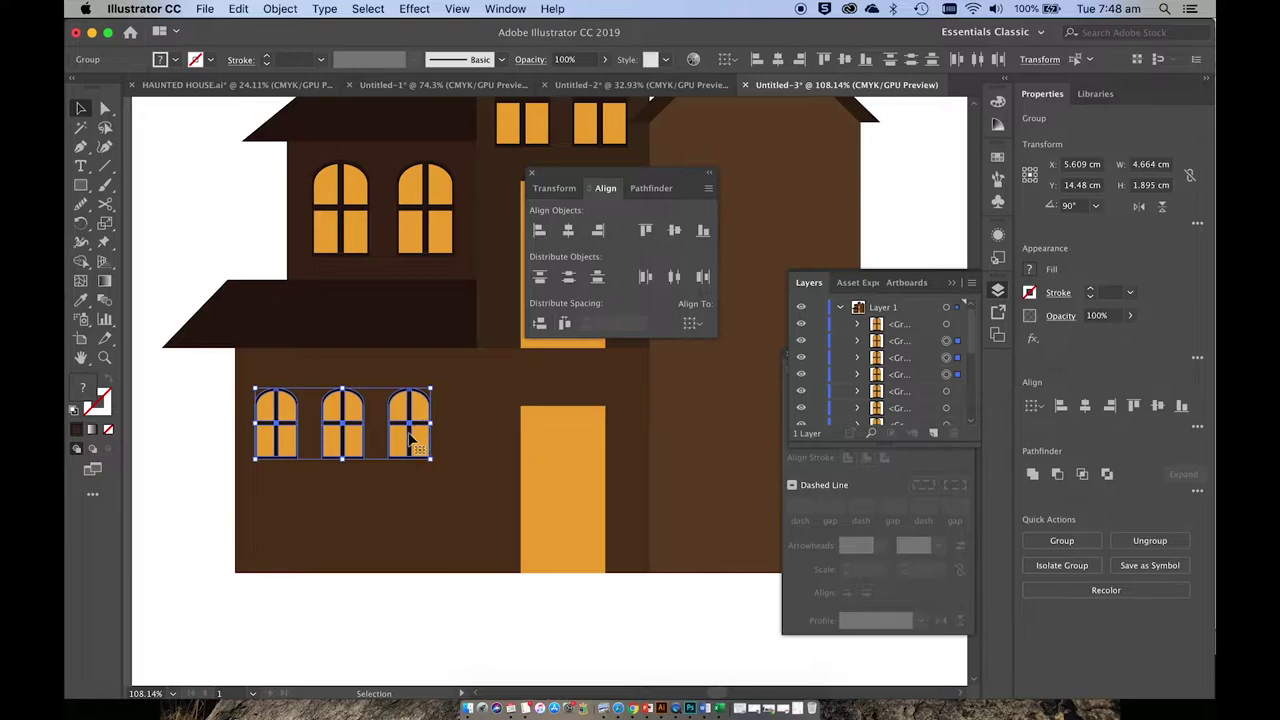
{"action": "left_click_drag", "start_coordinate": [361, 437], "coordinate": [367, 437]}
{"action": "left_click", "coordinate": [371, 541]}
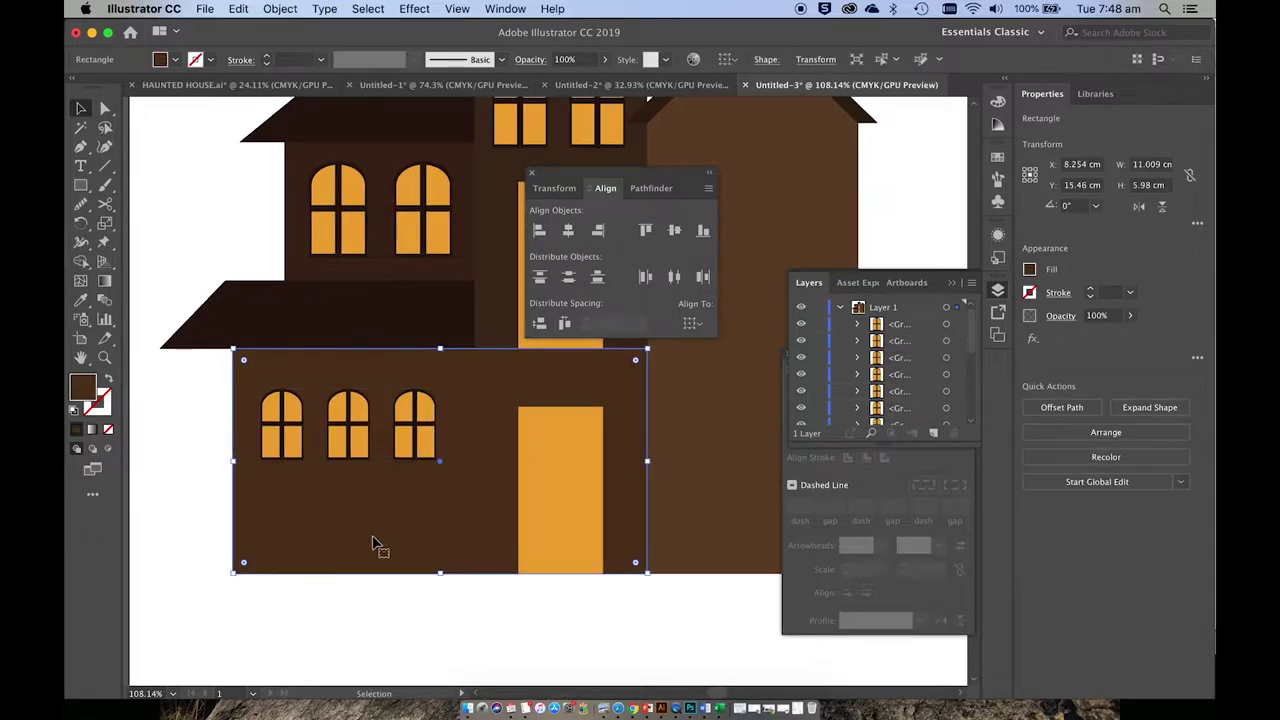
{"action": "scroll", "coordinate": [373, 545], "scroll_direction": "right", "scroll_amount": 5}
{"action": "scroll", "coordinate": [373, 545], "scroll_direction": "up", "scroll_amount": 2}
{"action": "scroll", "coordinate": [372, 545], "scroll_direction": "up", "scroll_amount": 2}
{"action": "scroll", "coordinate": [371, 540], "scroll_direction": "down", "scroll_amount": 2}
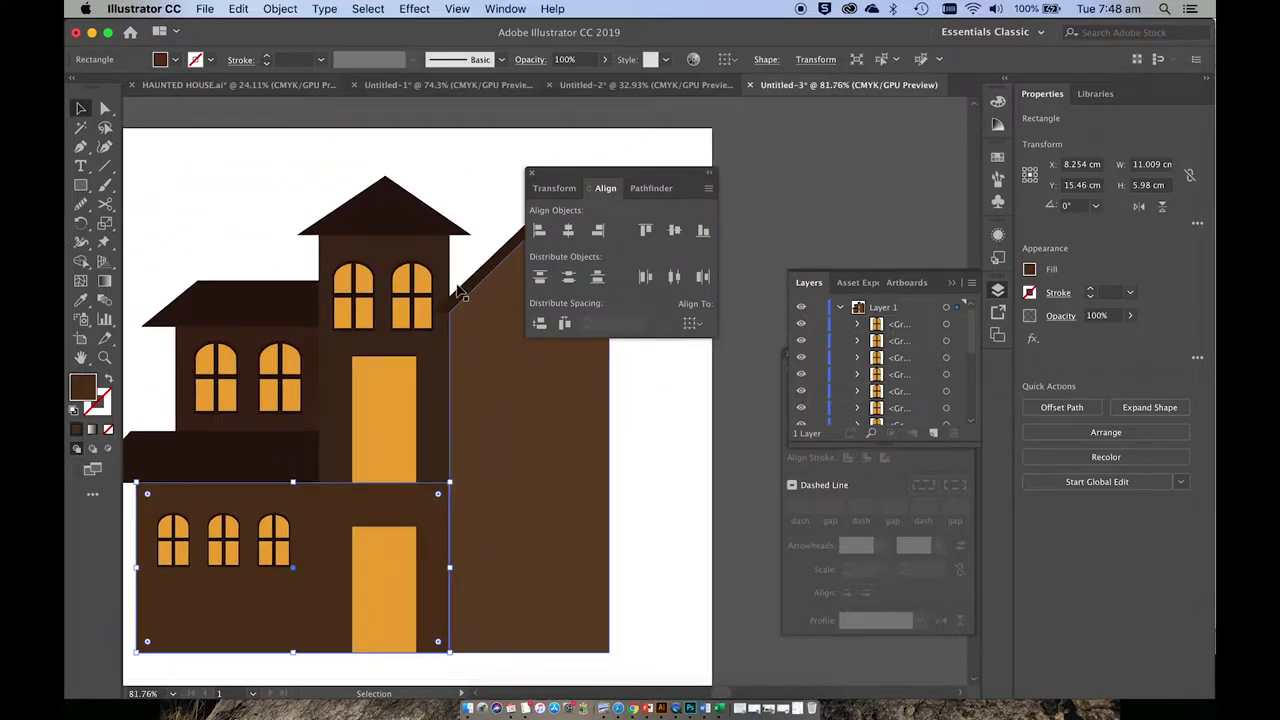
- Place an enlarged arched window copy, about 2.96 × 3.46 cm, high on the right brown wall
{"action": "left_click_drag", "start_coordinate": [407, 290], "coordinate": [597, 452]}
{"action": "scroll", "coordinate": [598, 452], "scroll_direction": "up", "scroll_amount": 3}
{"action": "scroll", "coordinate": [598, 452], "scroll_direction": "right", "scroll_amount": 1}
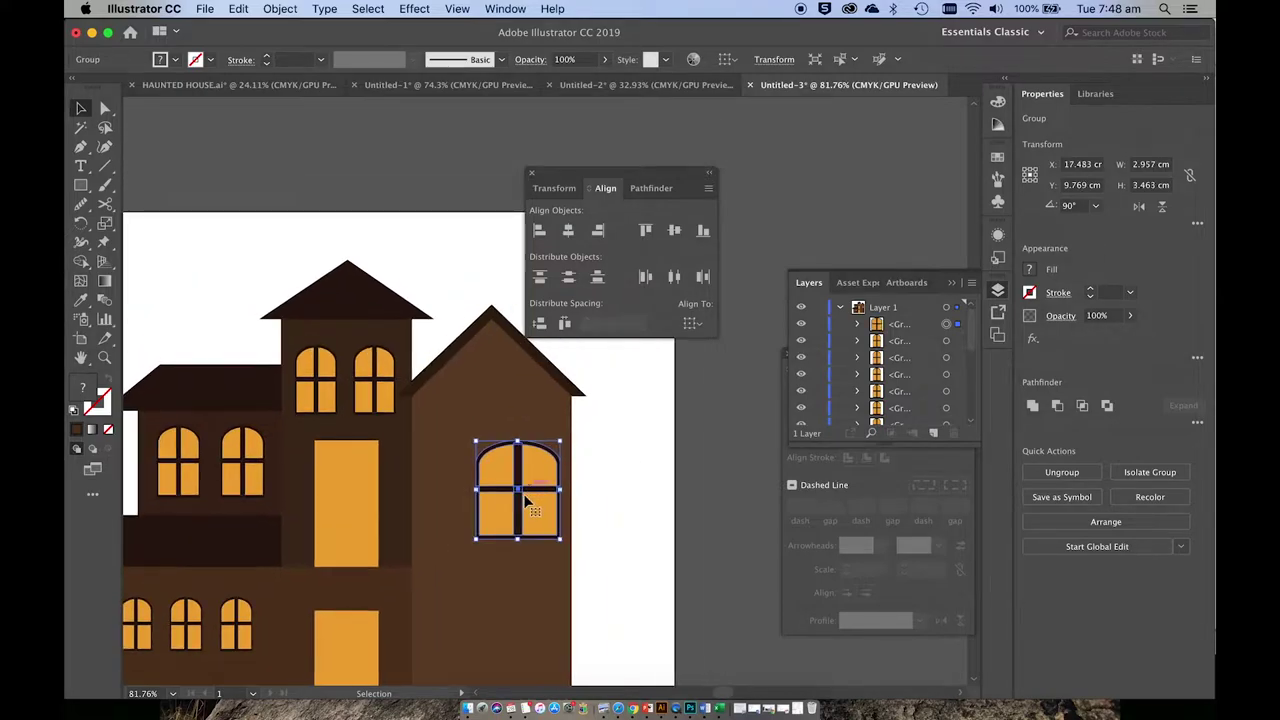
{"action": "left_click_drag", "start_coordinate": [540, 515], "coordinate": [513, 489]}
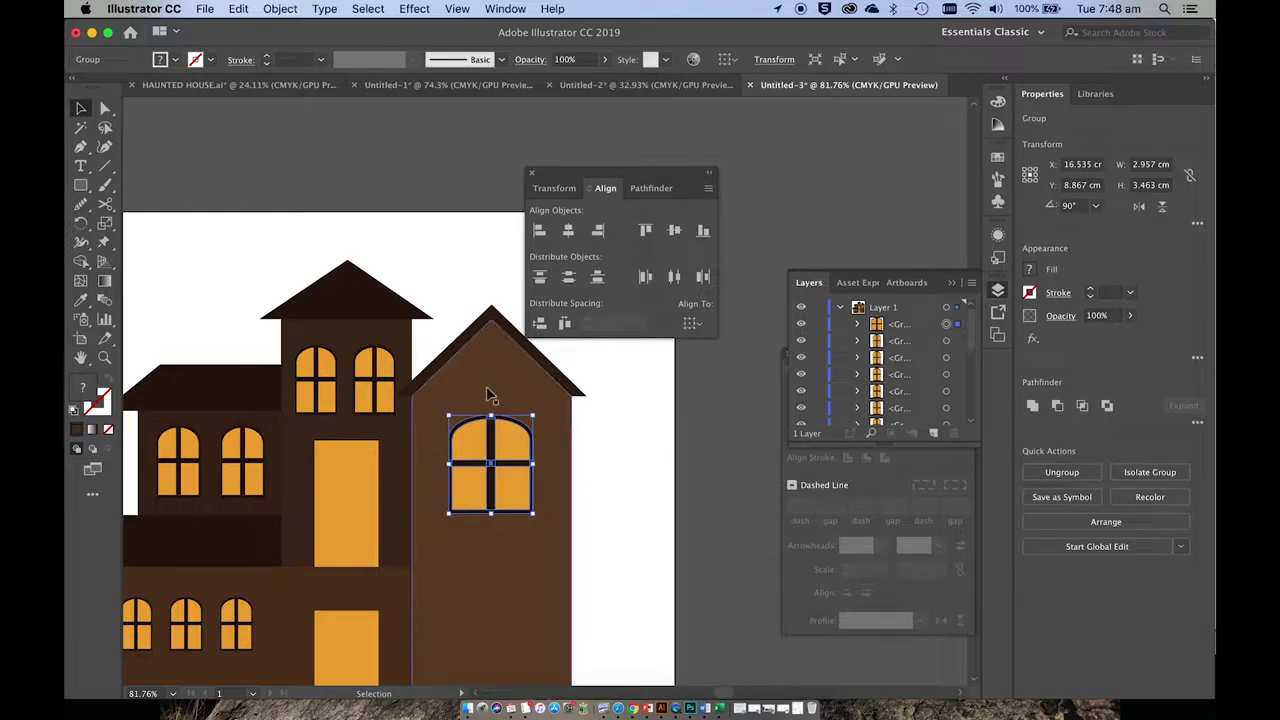
{"action": "left_click", "coordinate": [663, 463]}
{"action": "scroll", "coordinate": [663, 463], "scroll_direction": "down", "scroll_amount": 3}
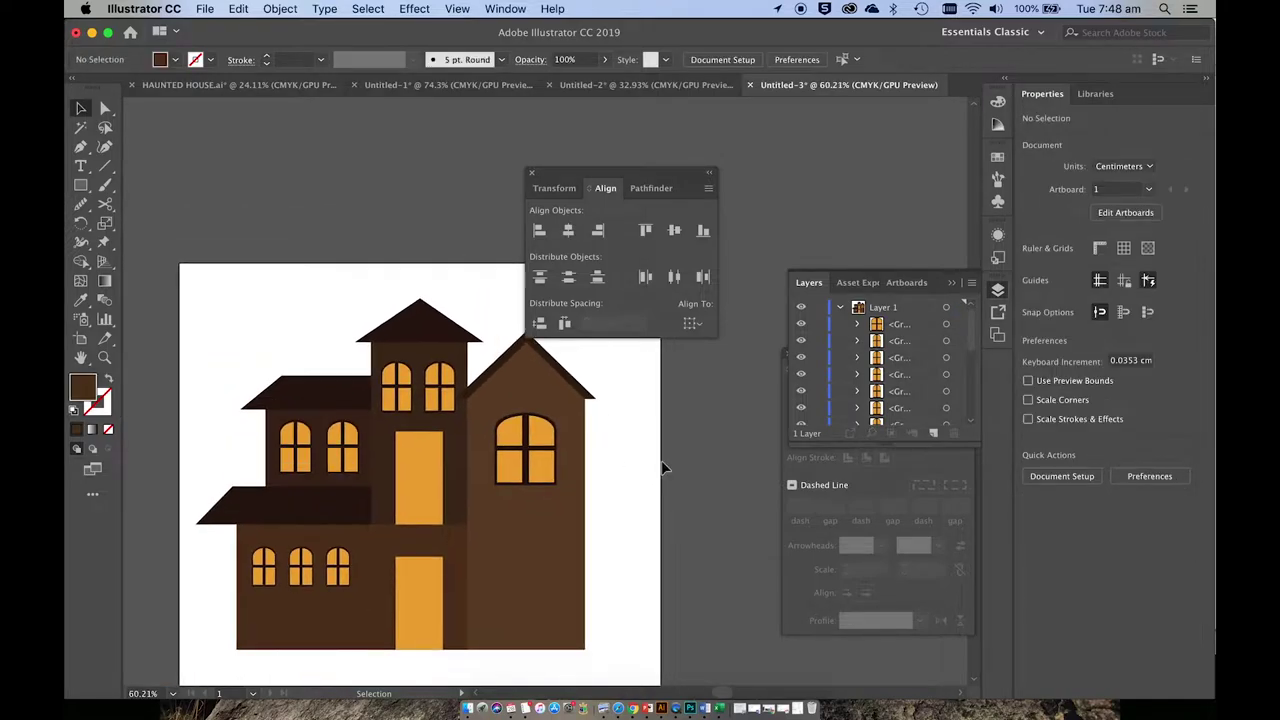
- Stretch the right wall's arched window slightly taller
{"action": "left_click", "coordinate": [540, 420]}
{"action": "left_click_drag", "start_coordinate": [516, 431], "coordinate": [514, 435]}
{"action": "left_click", "coordinate": [589, 448]}
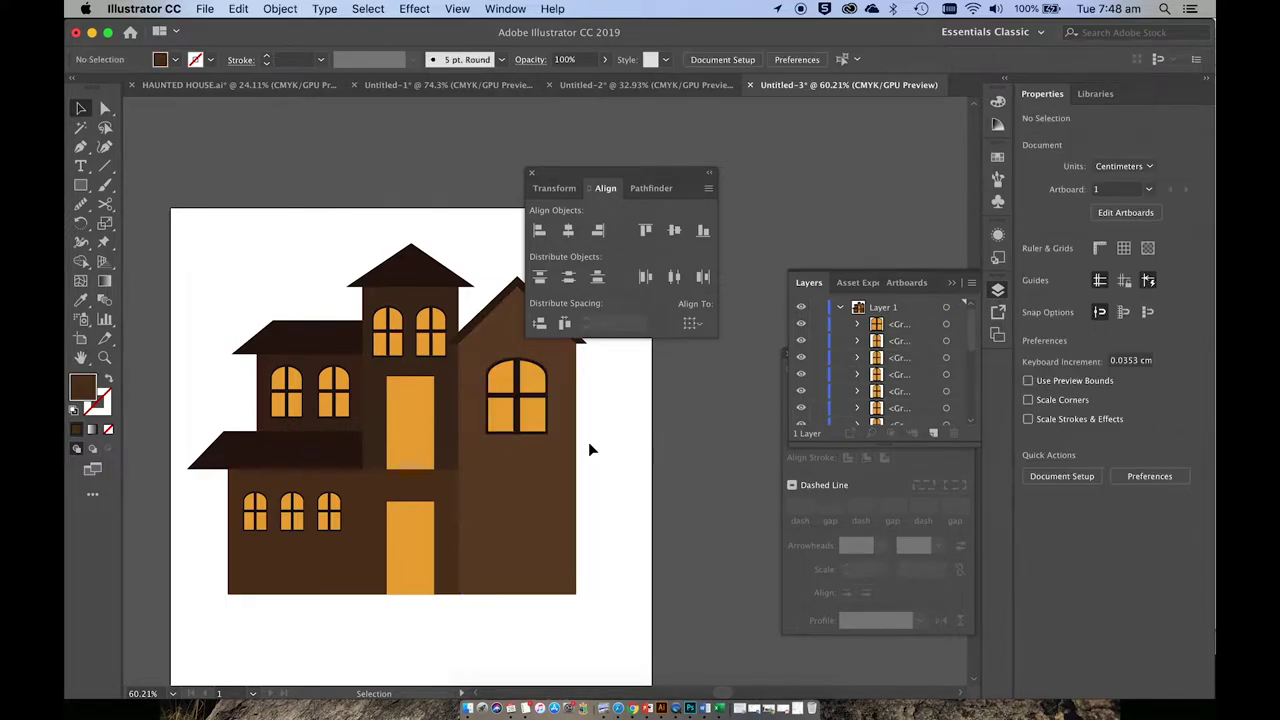
{"action": "scroll", "coordinate": [587, 422], "scroll_direction": "up", "scroll_amount": 3}
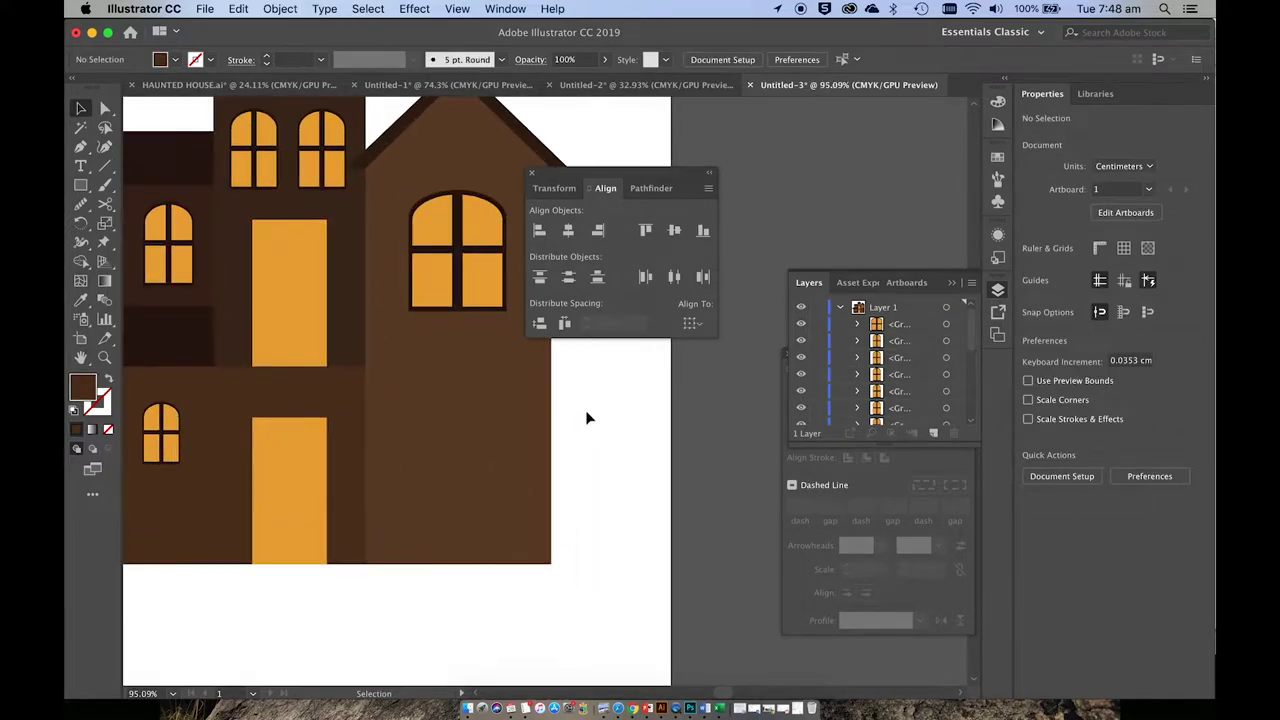
- Draw a square below the arched window and fill it with the windows' orange
{"action": "left_click", "coordinate": [81, 185]}
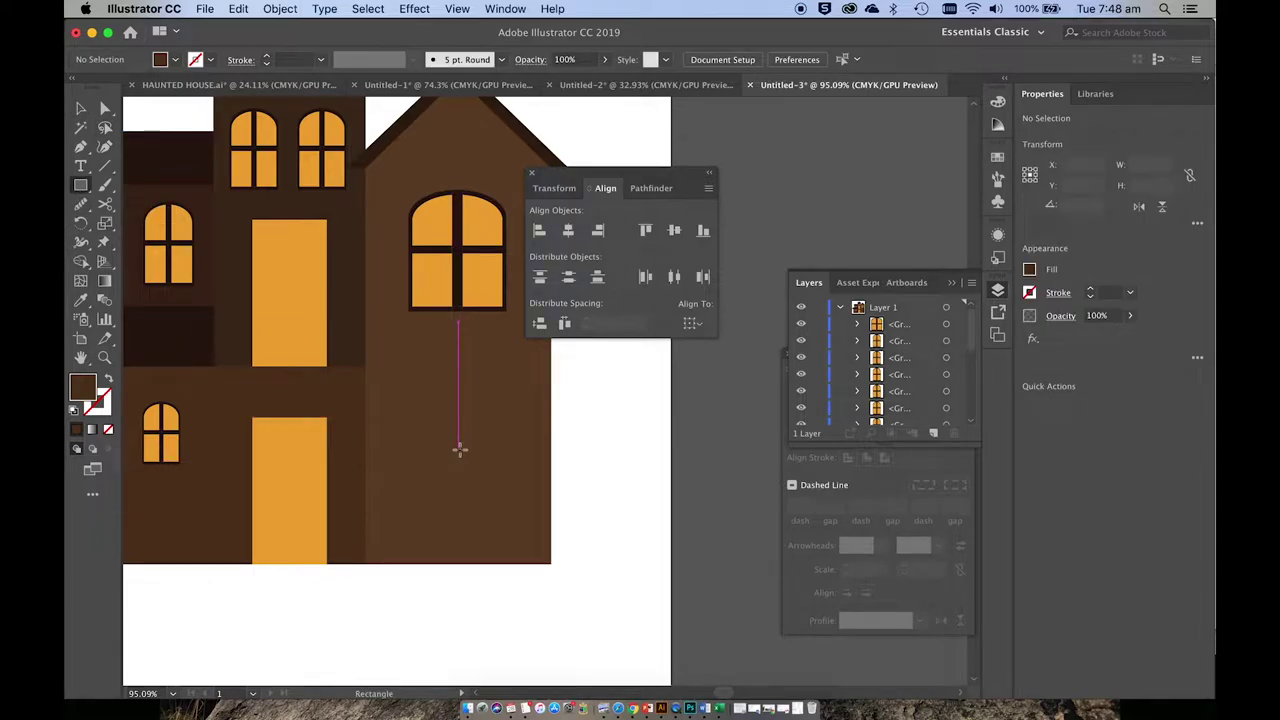
{"action": "left_click_drag", "start_coordinate": [459, 447], "coordinate": [510, 498]}
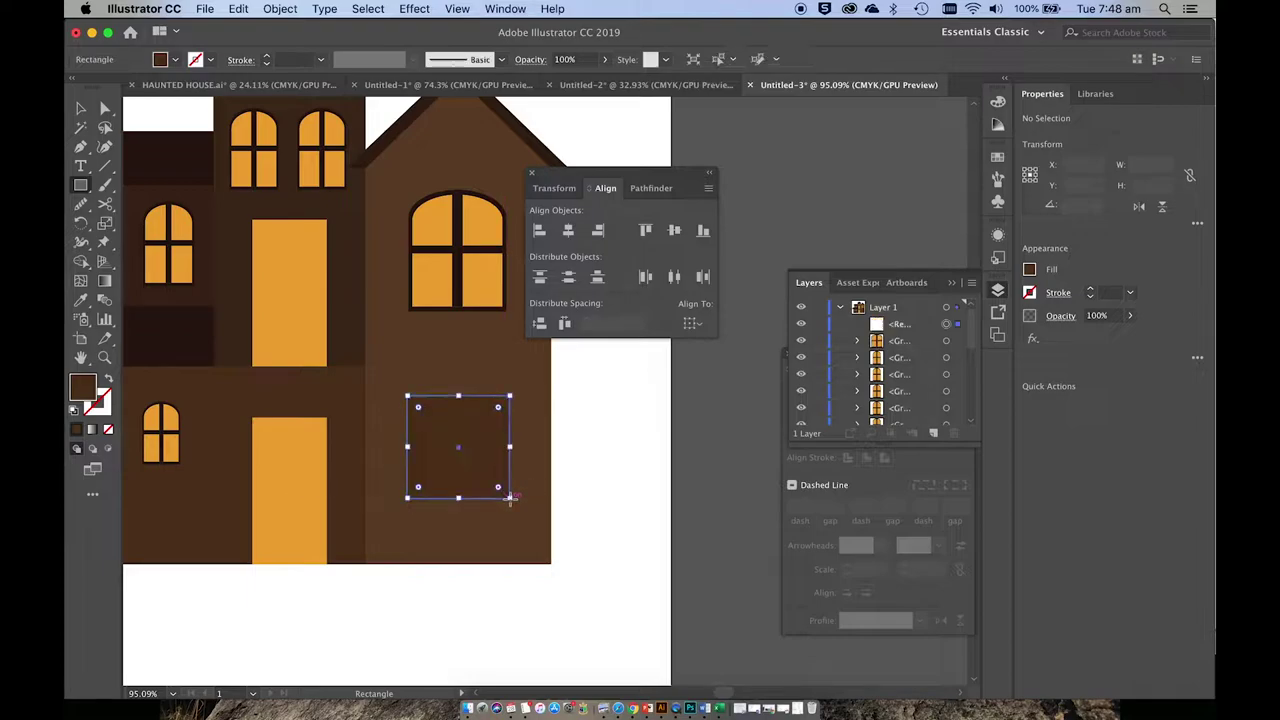
{"action": "key", "text": "i"}
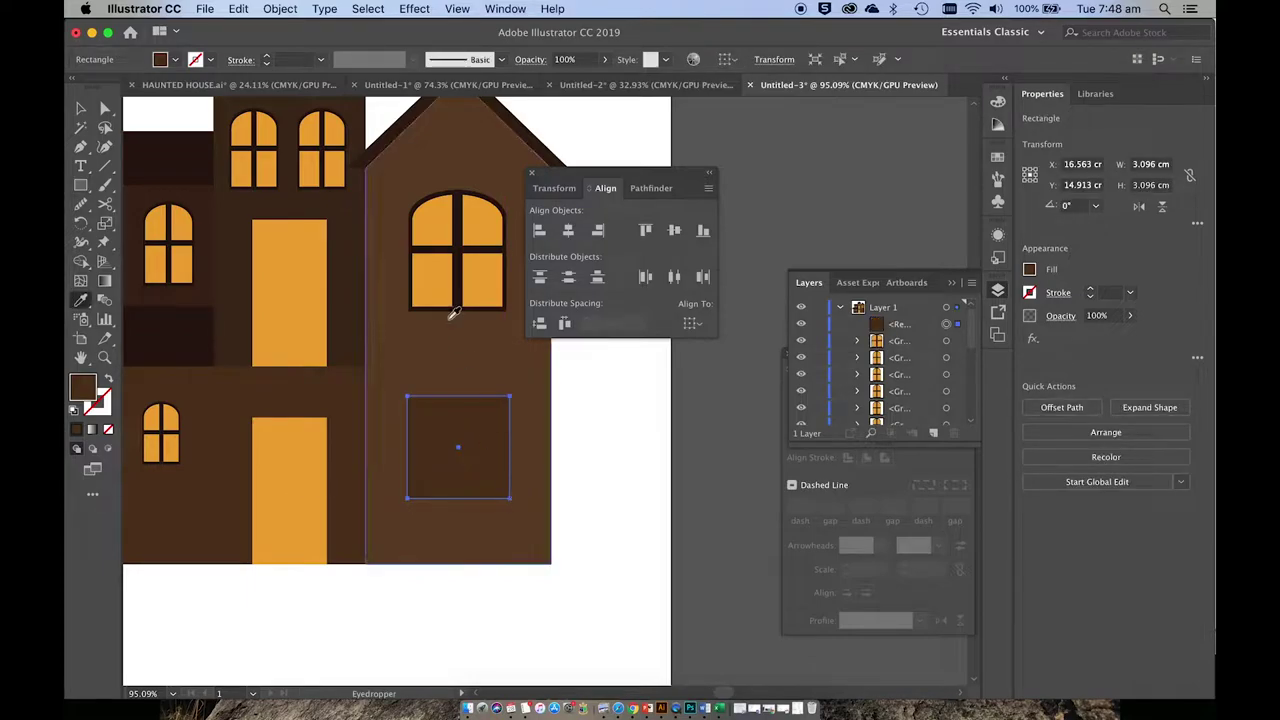
{"action": "left_click", "coordinate": [440, 280]}
{"action": "key", "text": "v"}
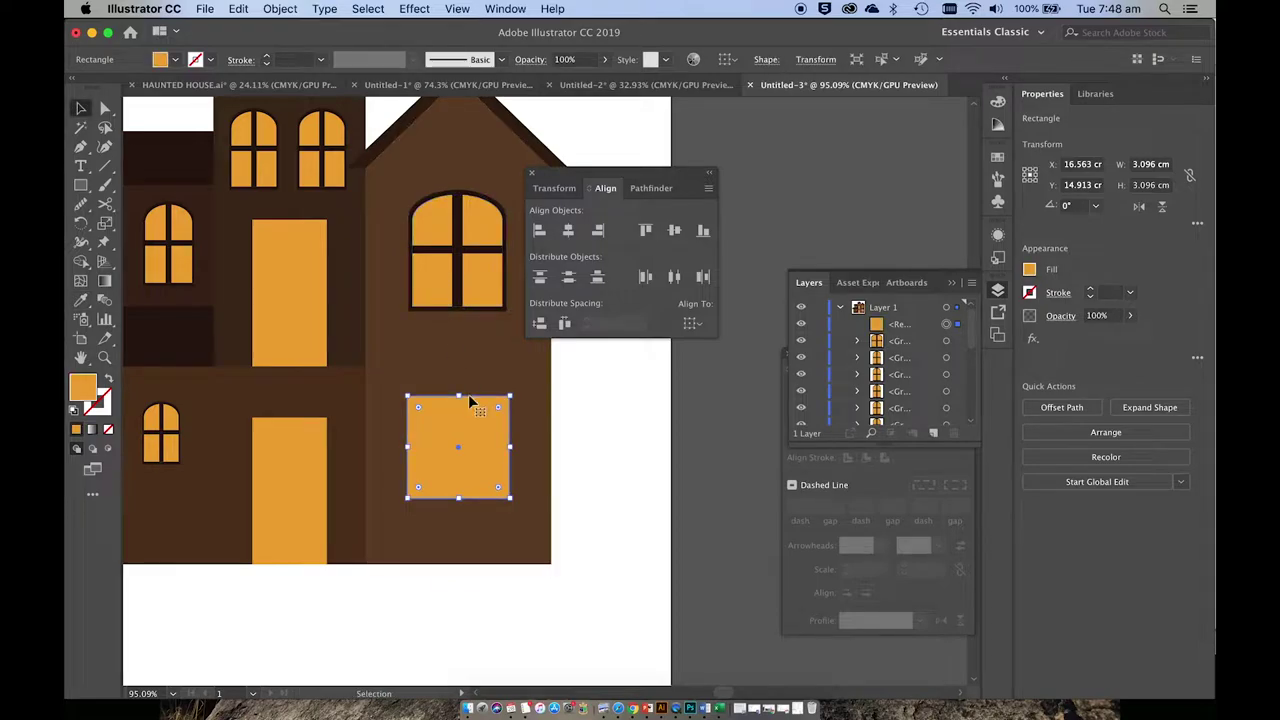
- Paste a copy of the square behind it, enlarge it and fill it dark brown as a frame
{"action": "key", "text": "a"}
{"action": "key", "text": "super+c"}
{"action": "key", "text": "super+f"}
{"action": "key", "text": "v"}
{"action": "left_click_drag", "start_coordinate": [516, 396], "coordinate": [537, 384]}
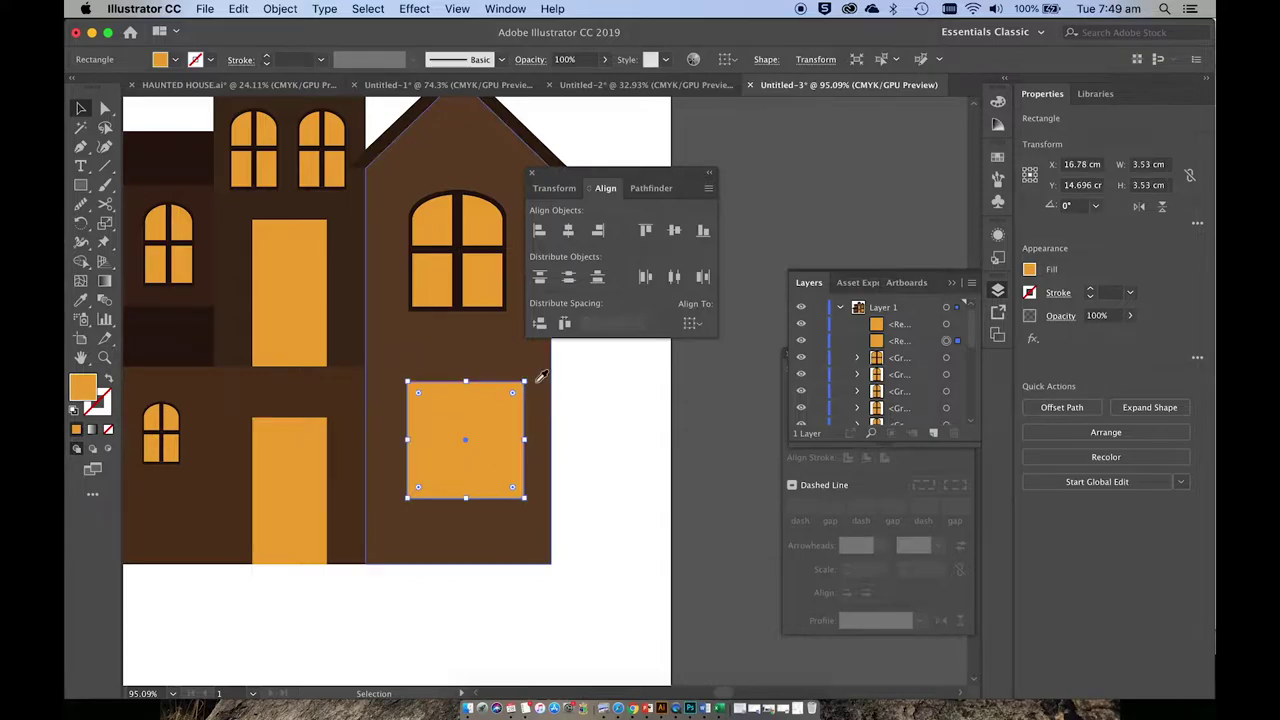
{"action": "key", "text": "i"}
{"action": "left_click", "coordinate": [197, 324]}
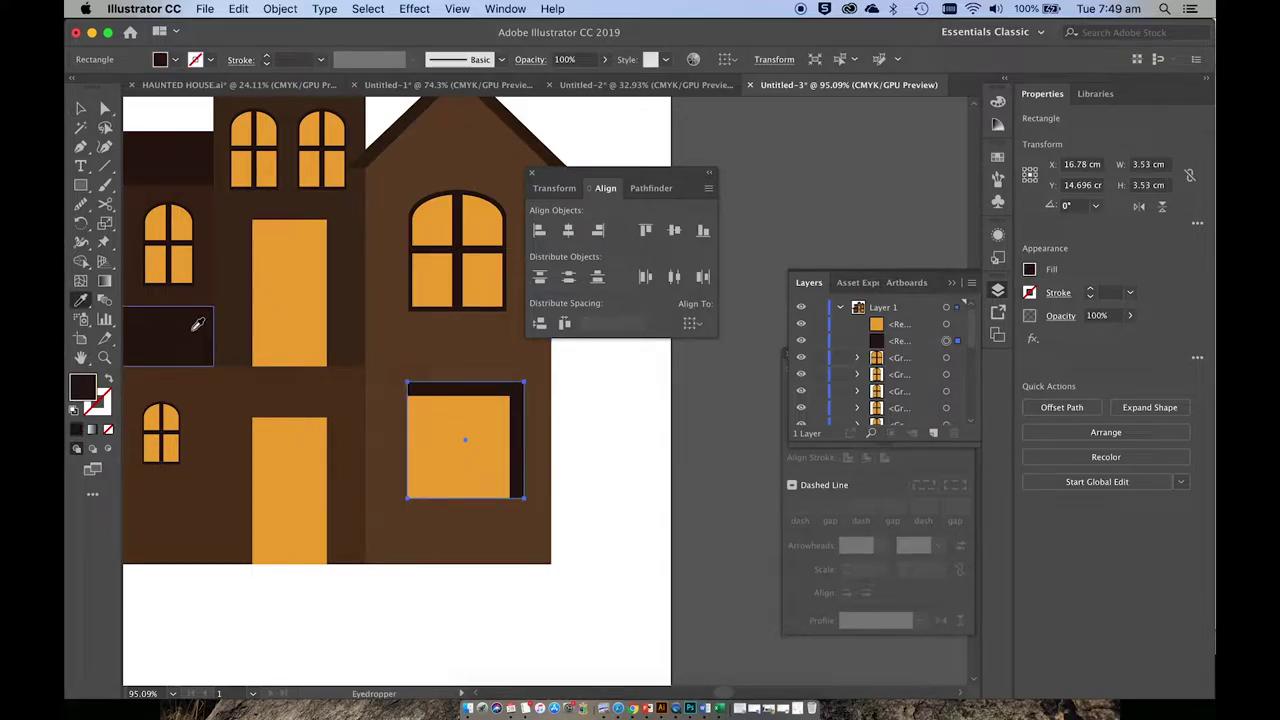
- Centre the frame and orange square on each other, group them, and nudge left
{"action": "key", "text": "v"}
{"action": "left_click", "coordinate": [439, 409], "text": "shift"}
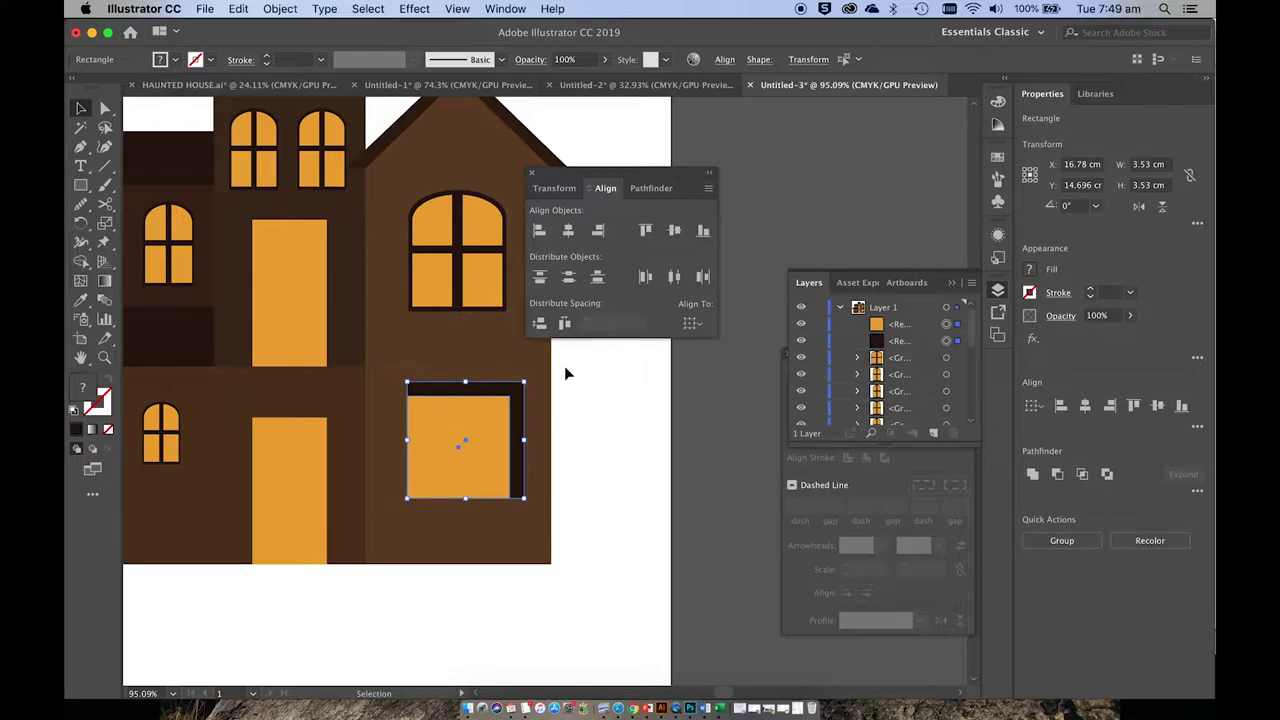
{"action": "left_click", "coordinate": [569, 231]}
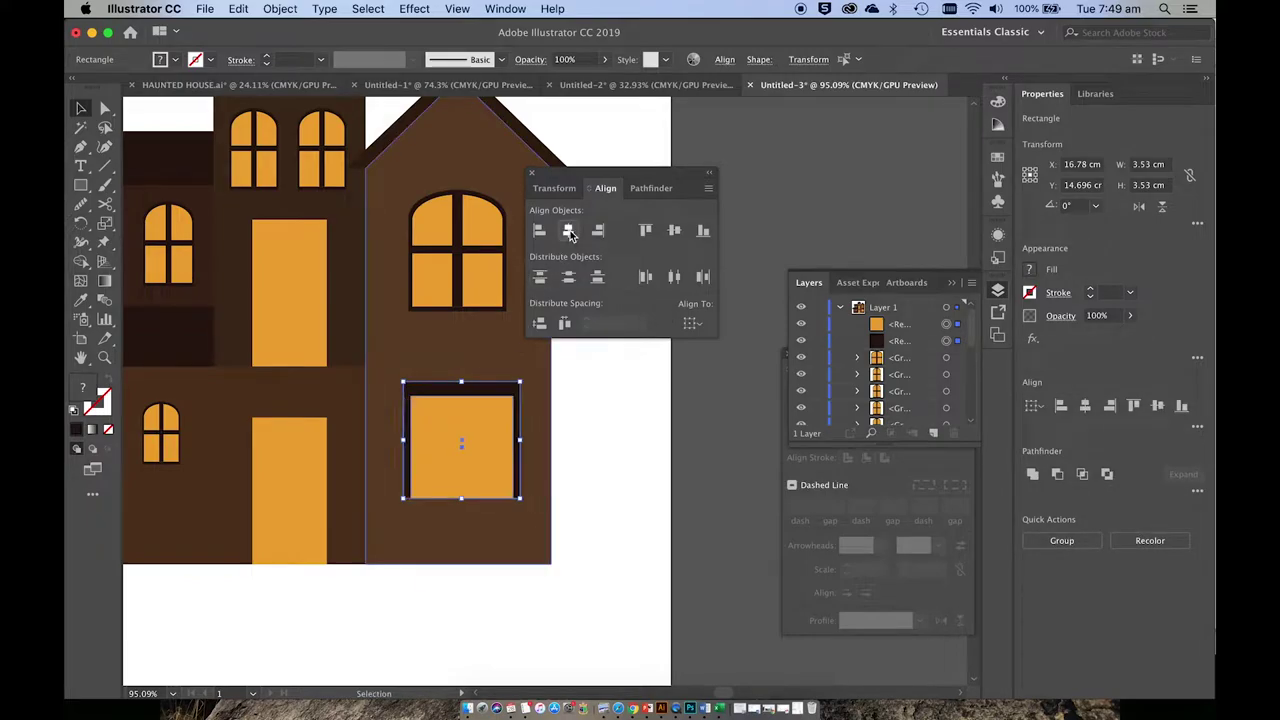
{"action": "left_click", "coordinate": [674, 231]}
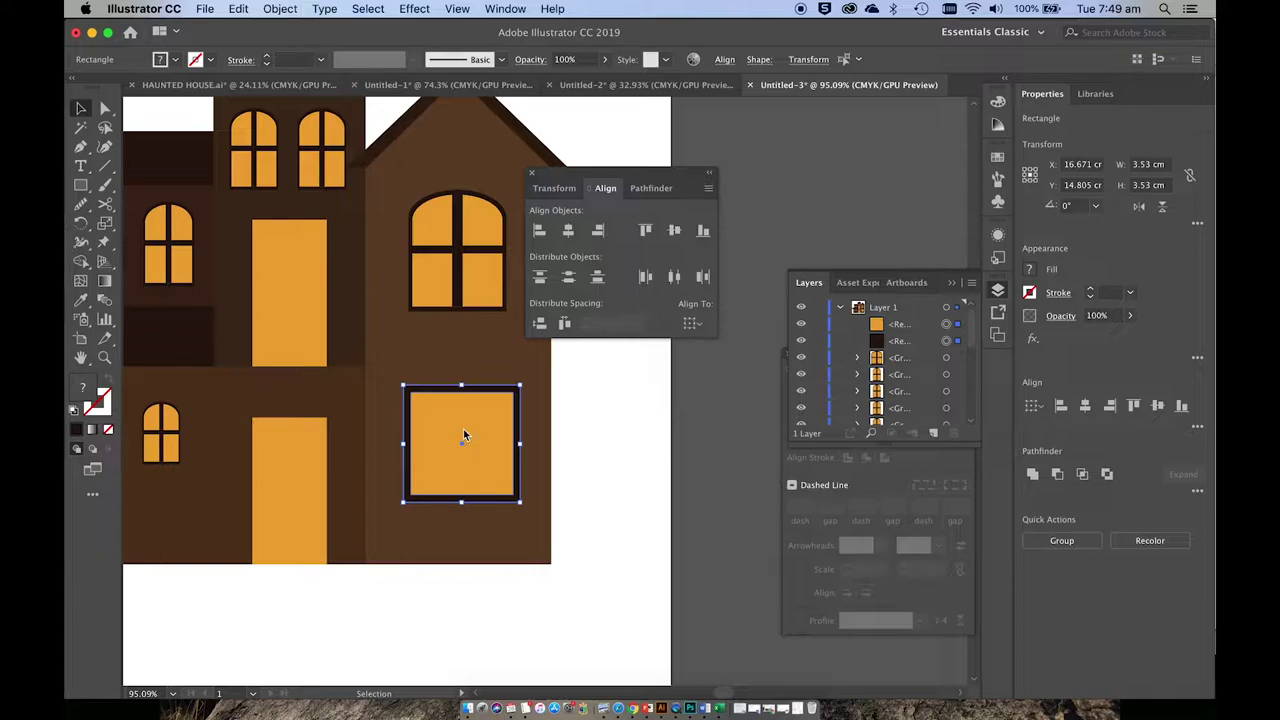
{"action": "key", "text": "super+g"}
{"action": "left_click_drag", "start_coordinate": [463, 429], "coordinate": [472, 434]}
{"action": "scroll", "coordinate": [549, 450], "scroll_direction": "down", "scroll_amount": 1}
- Group the right house's roof with its body
{"action": "scroll", "coordinate": [549, 450], "scroll_direction": "down", "scroll_amount": 1}
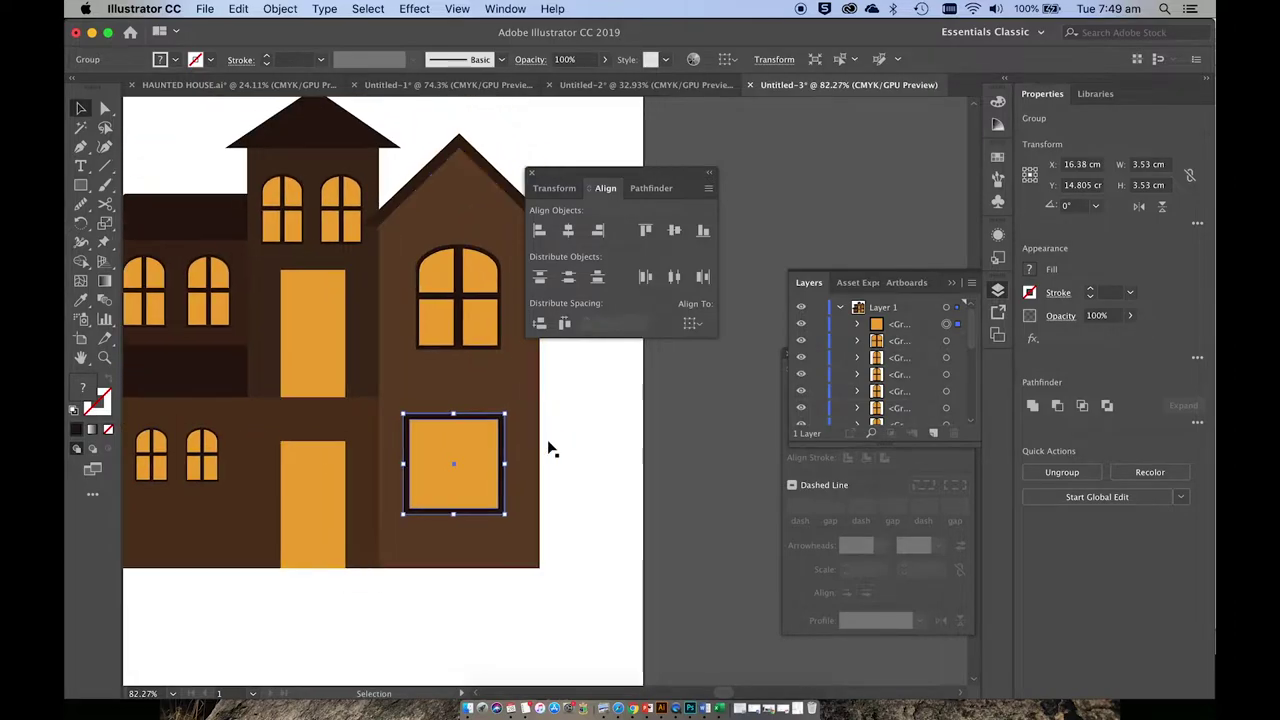
{"action": "left_click", "coordinate": [450, 205]}
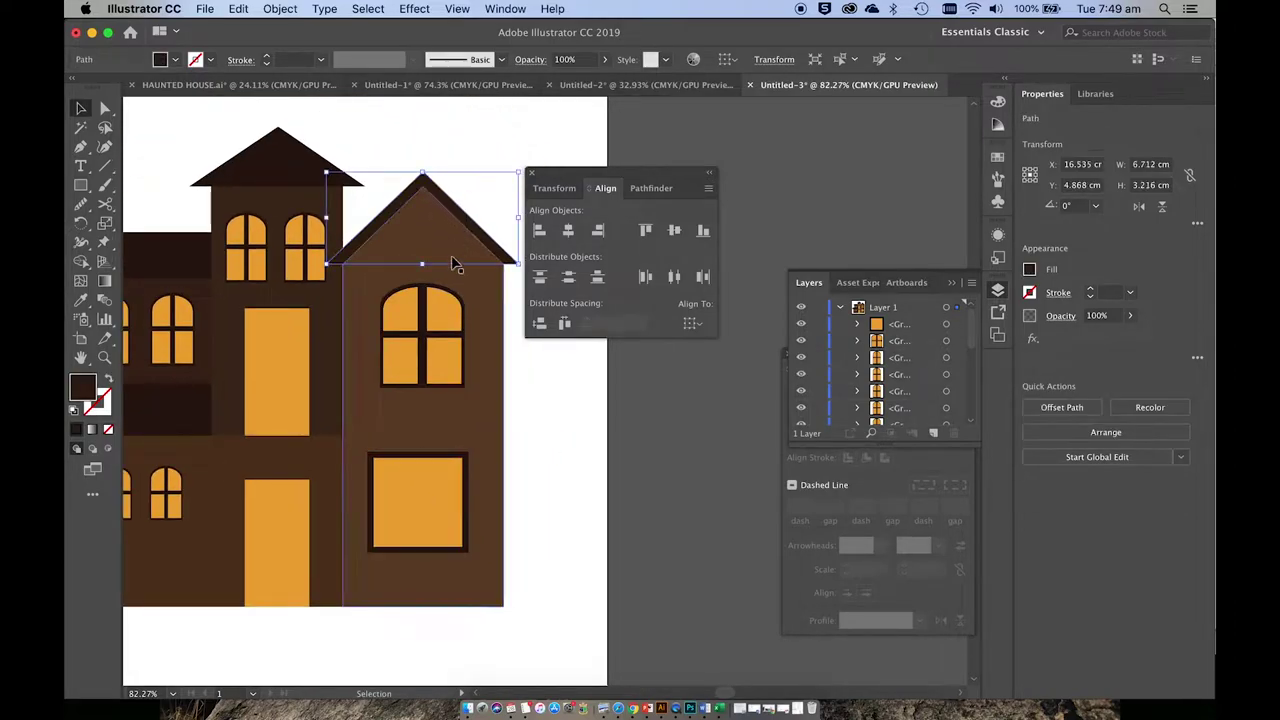
{"action": "left_click", "coordinate": [493, 315], "text": "shift"}
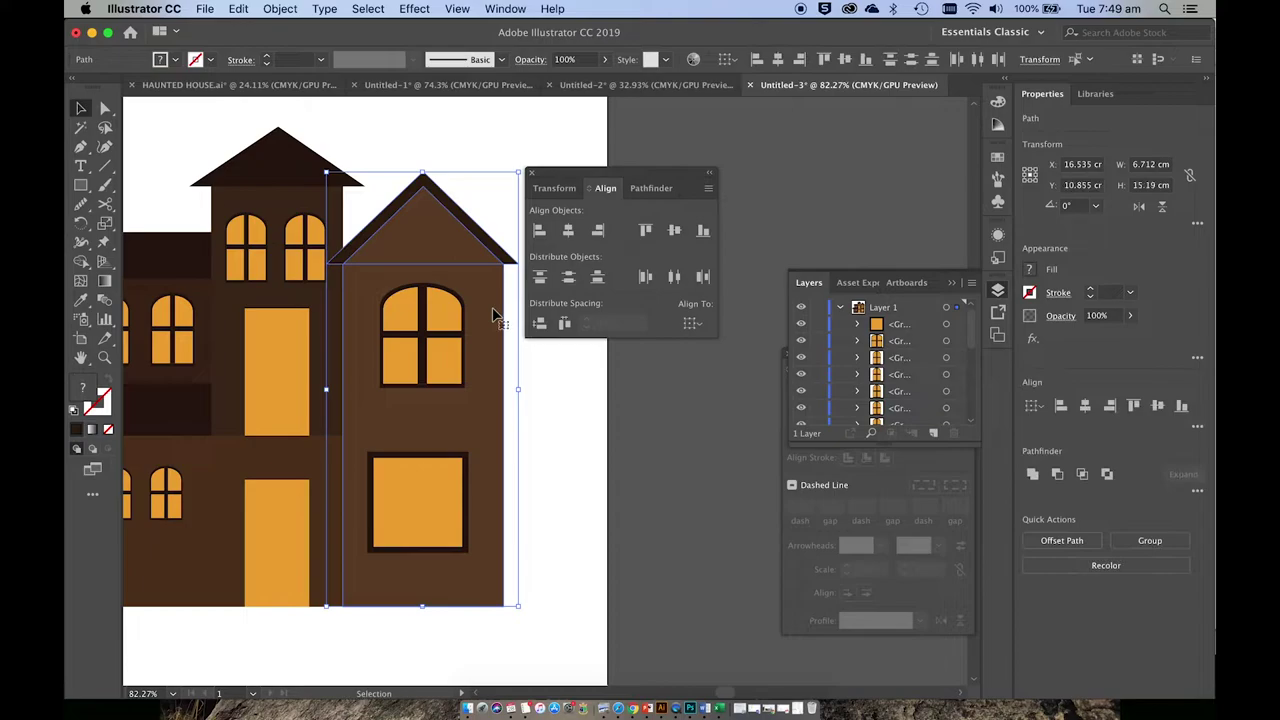
{"action": "key", "text": "super+g"}
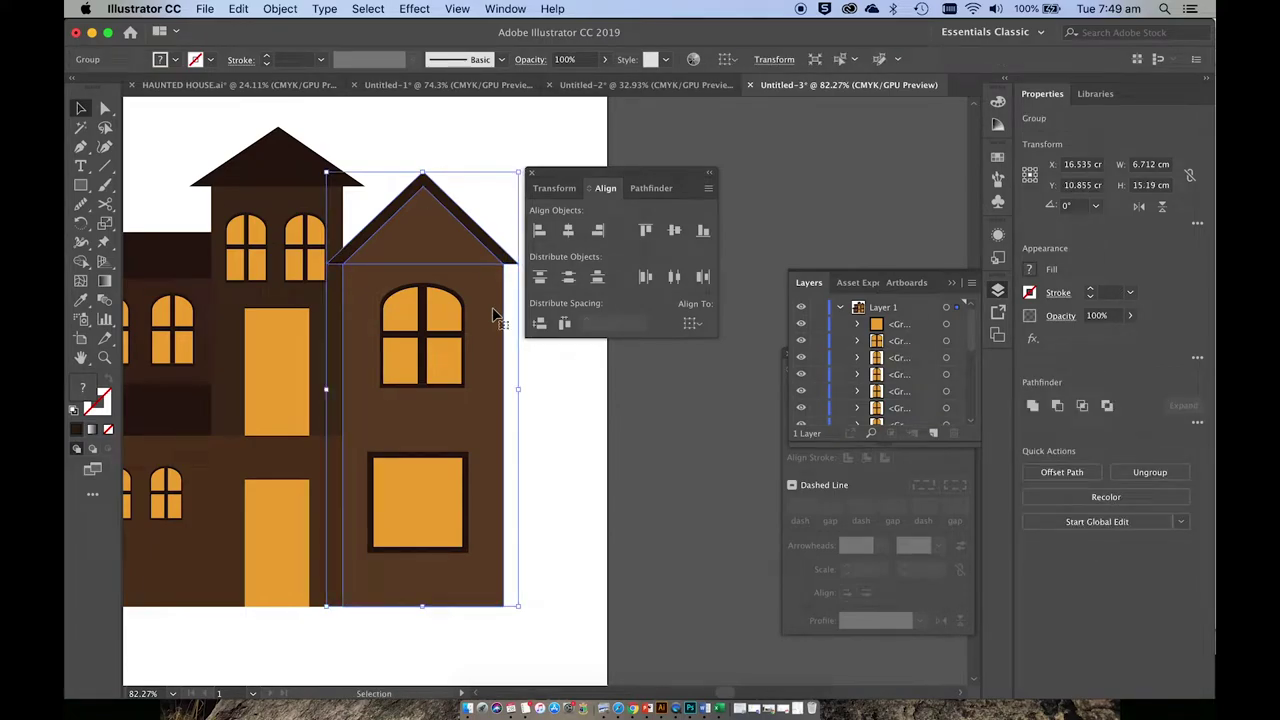
- Centre the arched and square windows horizontally on the right house group
{"action": "left_click", "coordinate": [424, 337]}
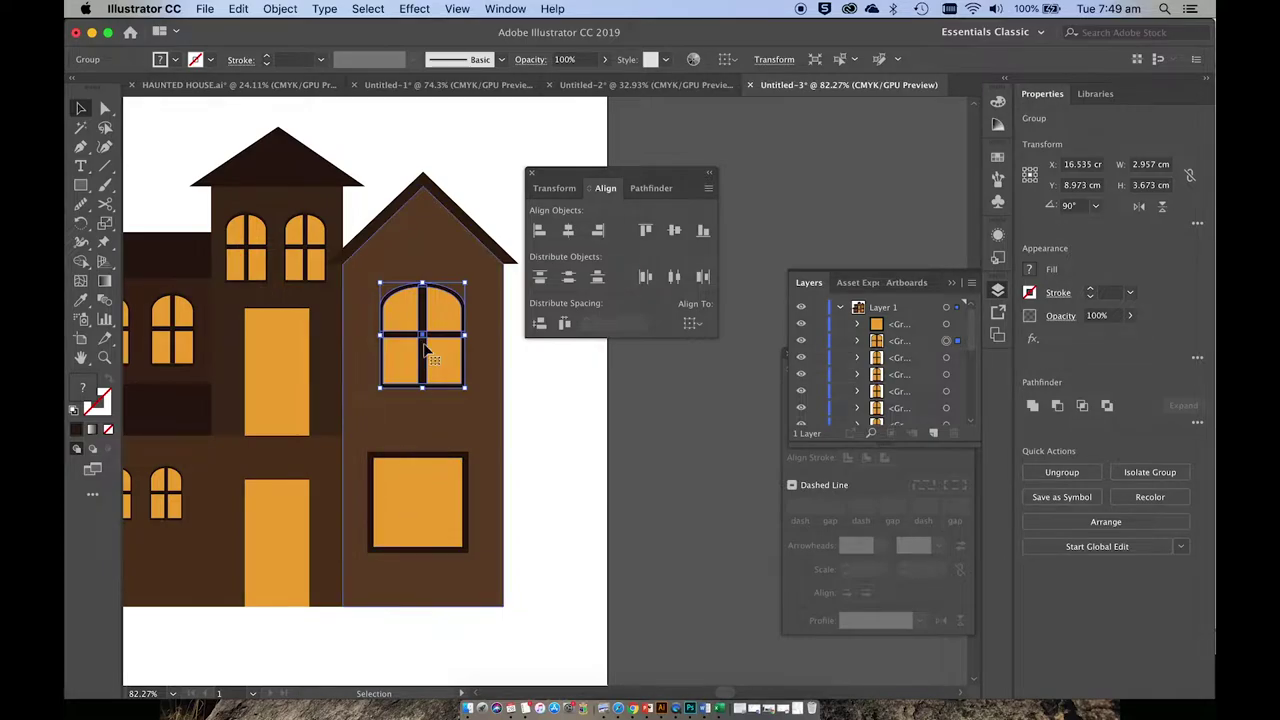
{"action": "left_click", "coordinate": [435, 228]}
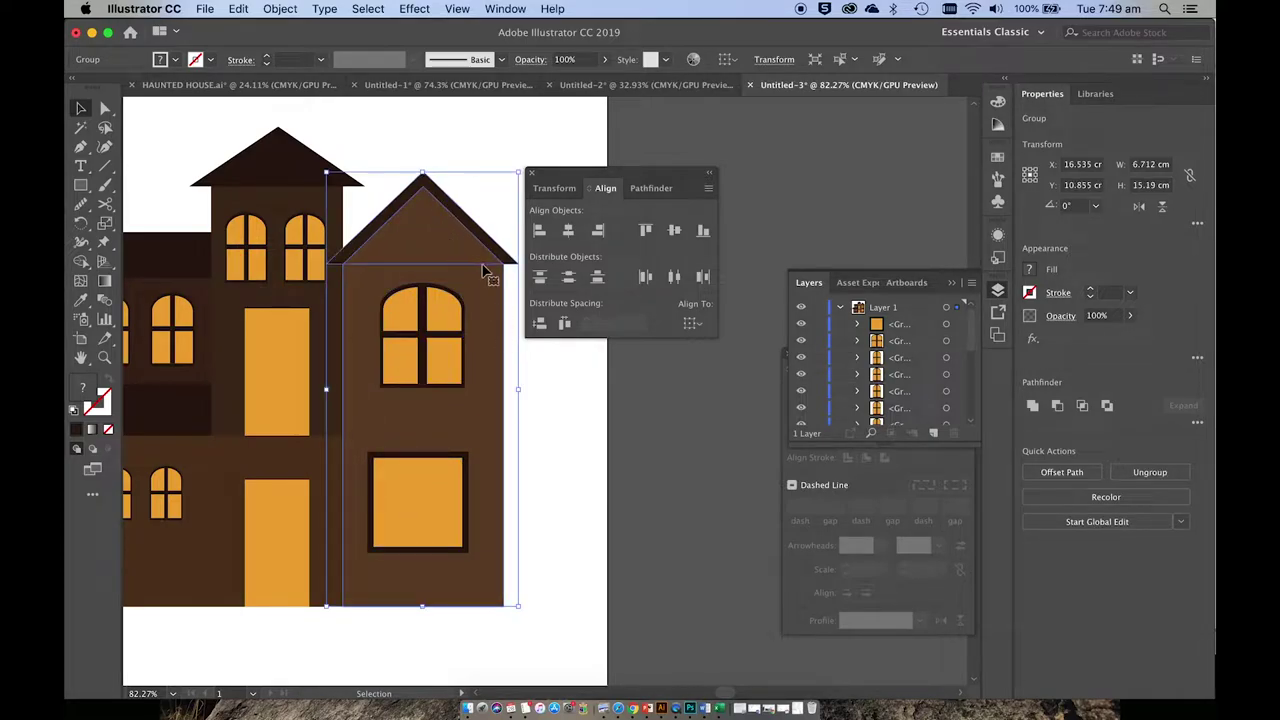
{"action": "left_click", "coordinate": [426, 335], "text": "shift"}
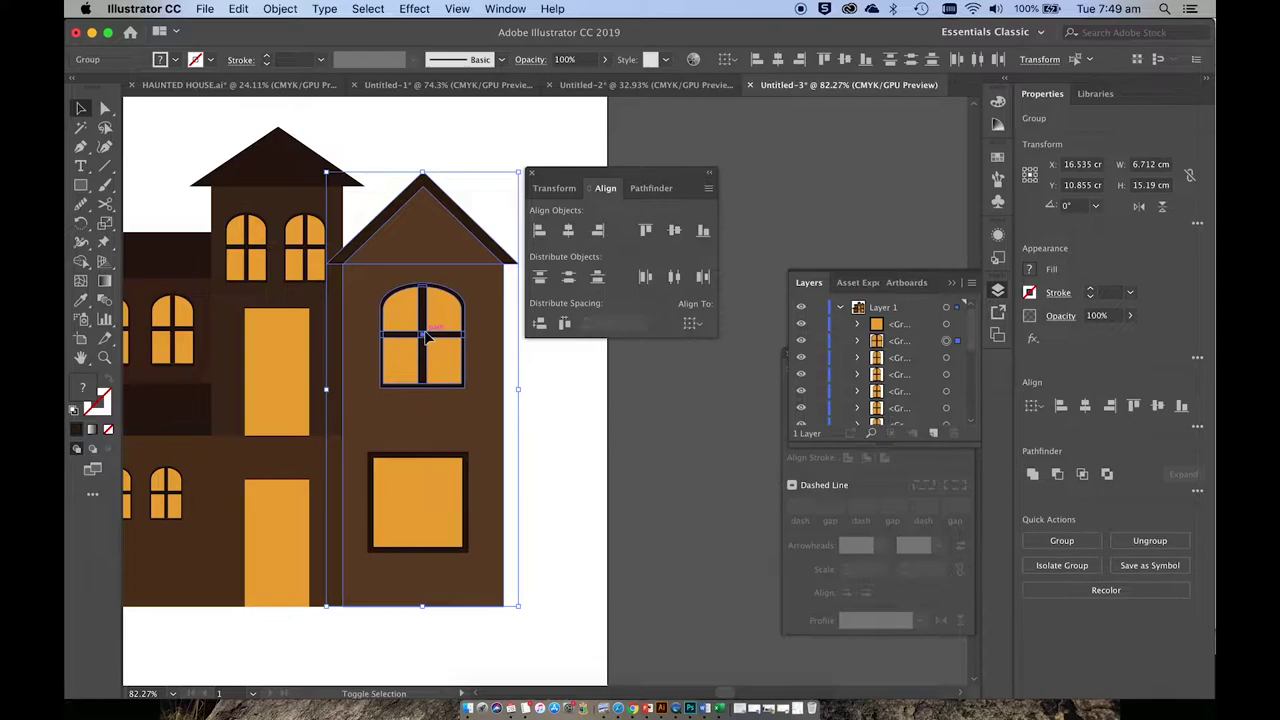
{"action": "left_click", "coordinate": [431, 494], "text": "shift"}
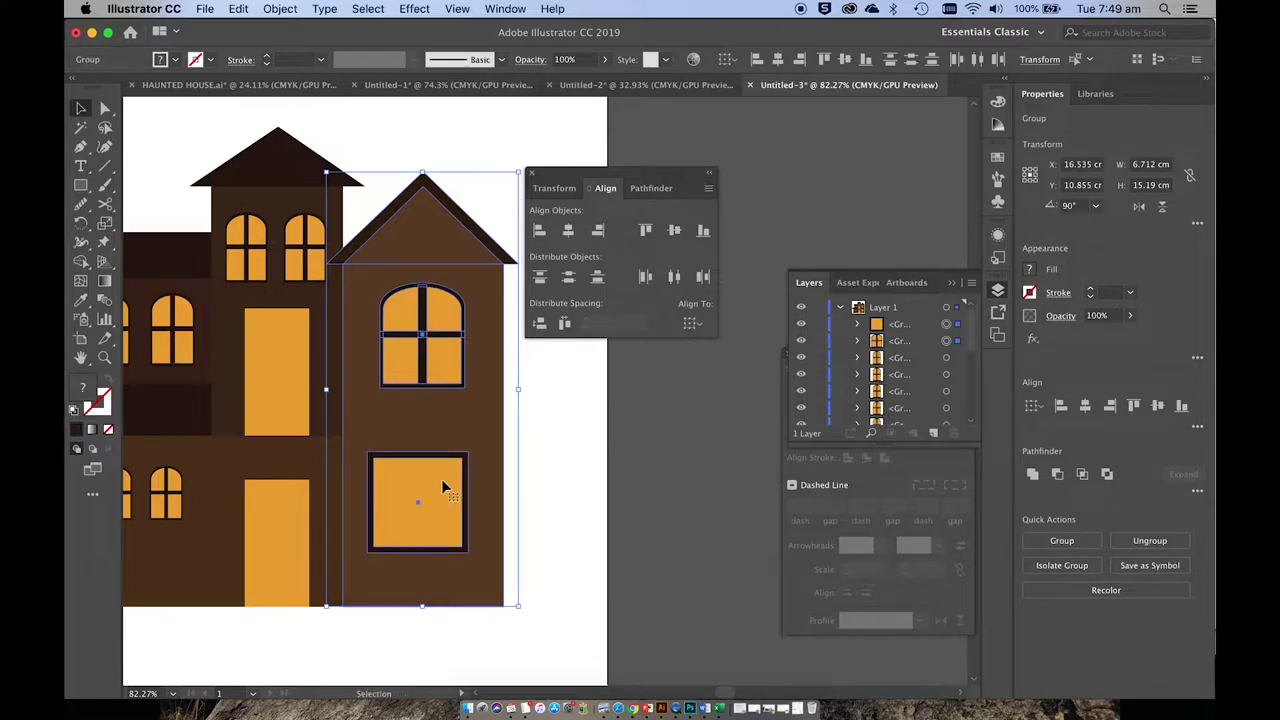
{"action": "left_click", "coordinate": [569, 231]}
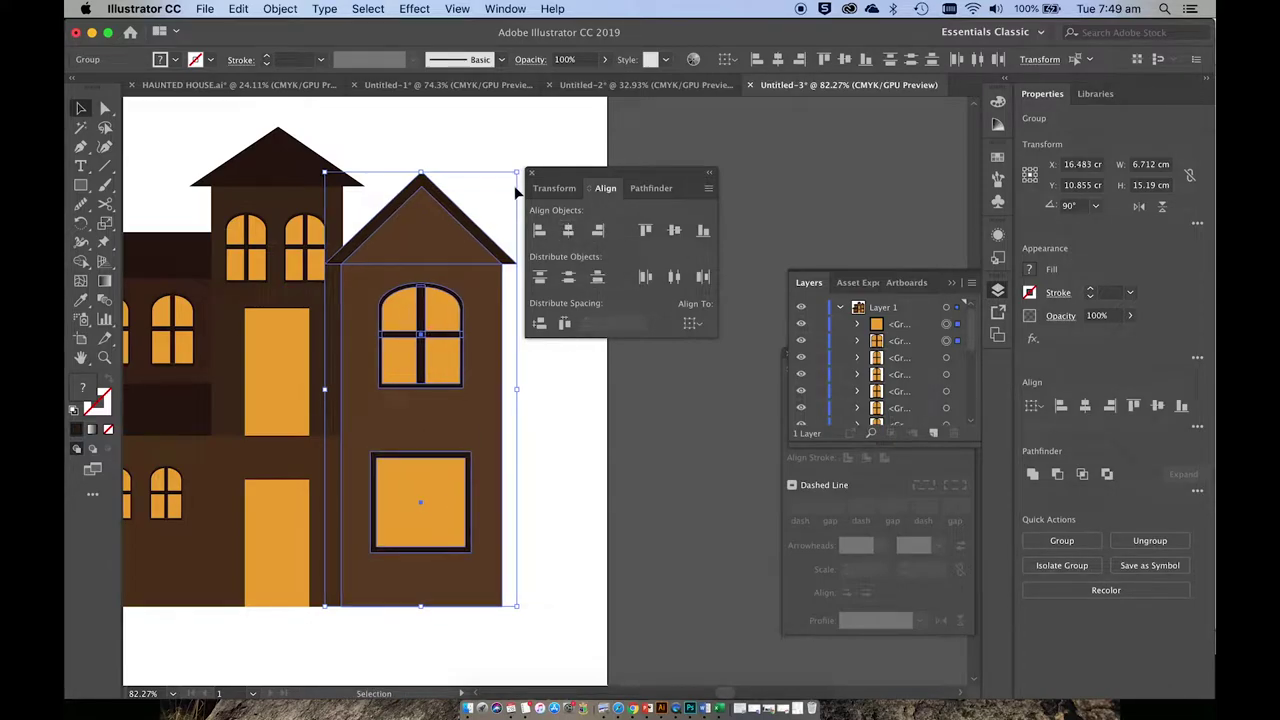
{"action": "left_click", "coordinate": [503, 152]}
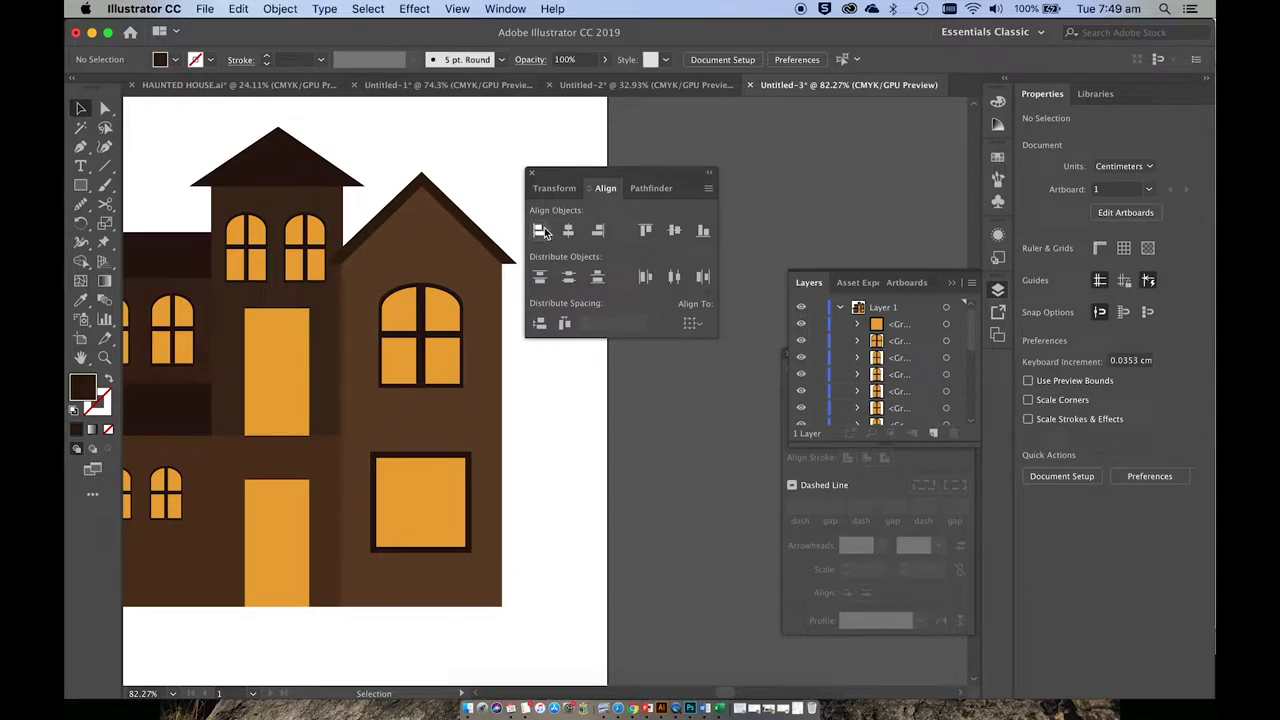
- Extend the left wing's dark band downward and lower its top edge
{"action": "scroll", "coordinate": [528, 382], "scroll_direction": "down", "scroll_amount": 3}
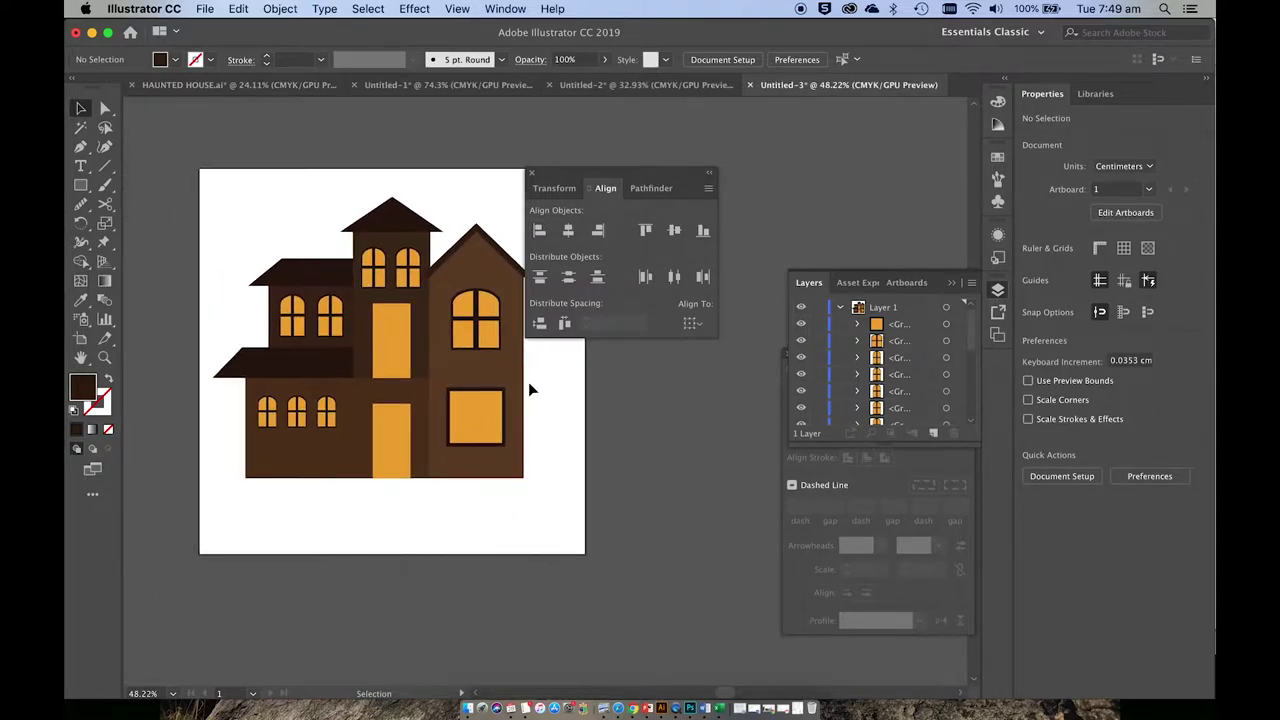
{"action": "scroll", "coordinate": [530, 388], "scroll_direction": "down", "scroll_amount": 3}
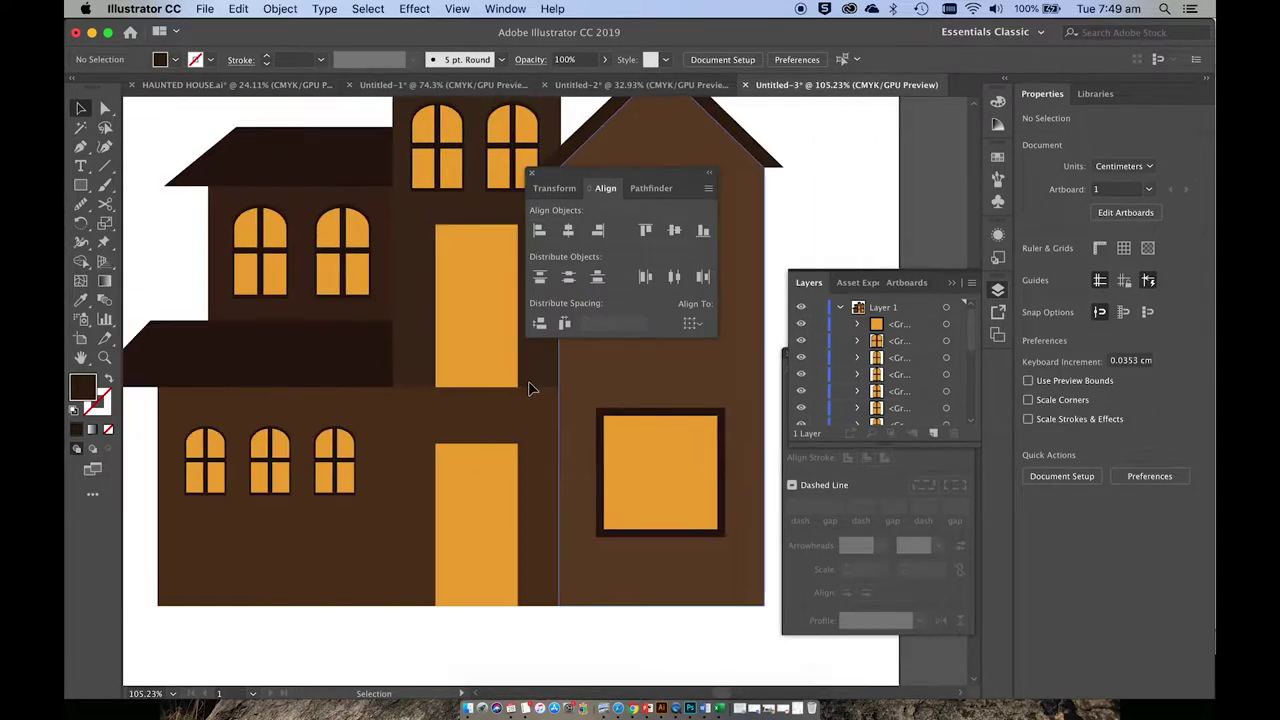
{"action": "scroll", "coordinate": [530, 386], "scroll_direction": "up", "scroll_amount": 5}
{"action": "scroll", "coordinate": [380, 334], "scroll_direction": "left", "scroll_amount": 3}
{"action": "scroll", "coordinate": [380, 334], "scroll_direction": "up", "scroll_amount": 1}
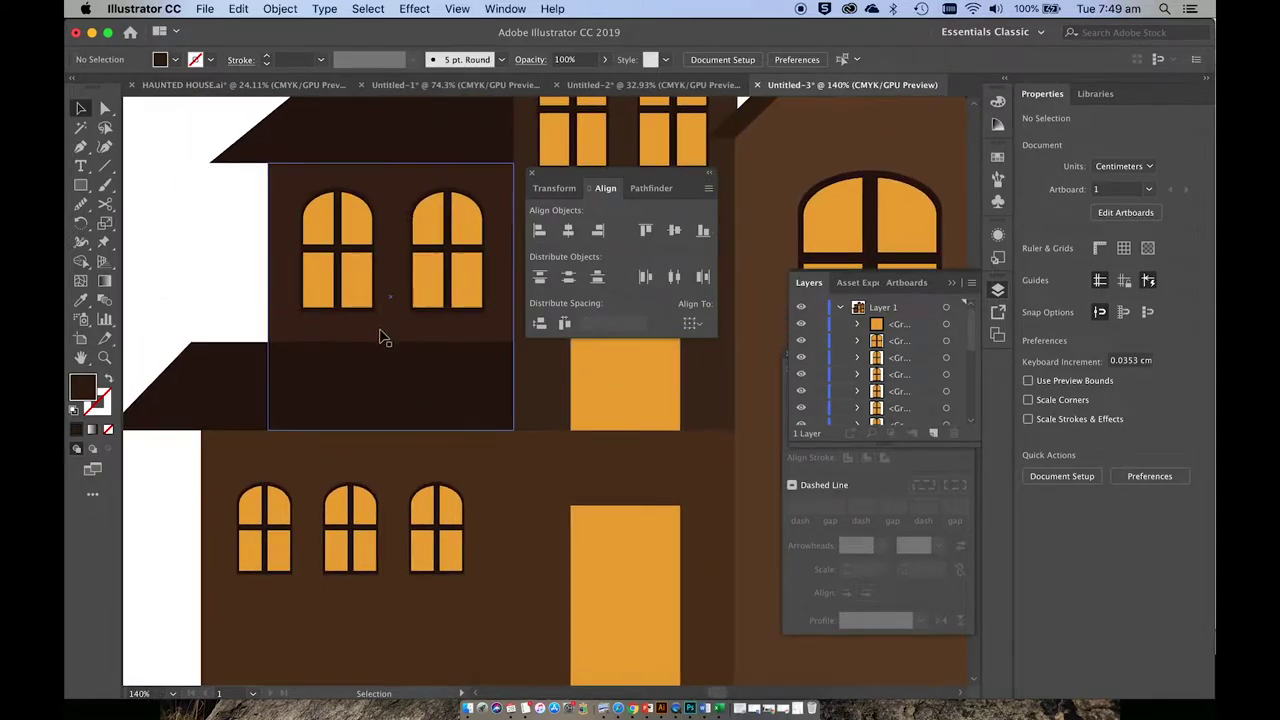
{"action": "left_click", "coordinate": [380, 408]}
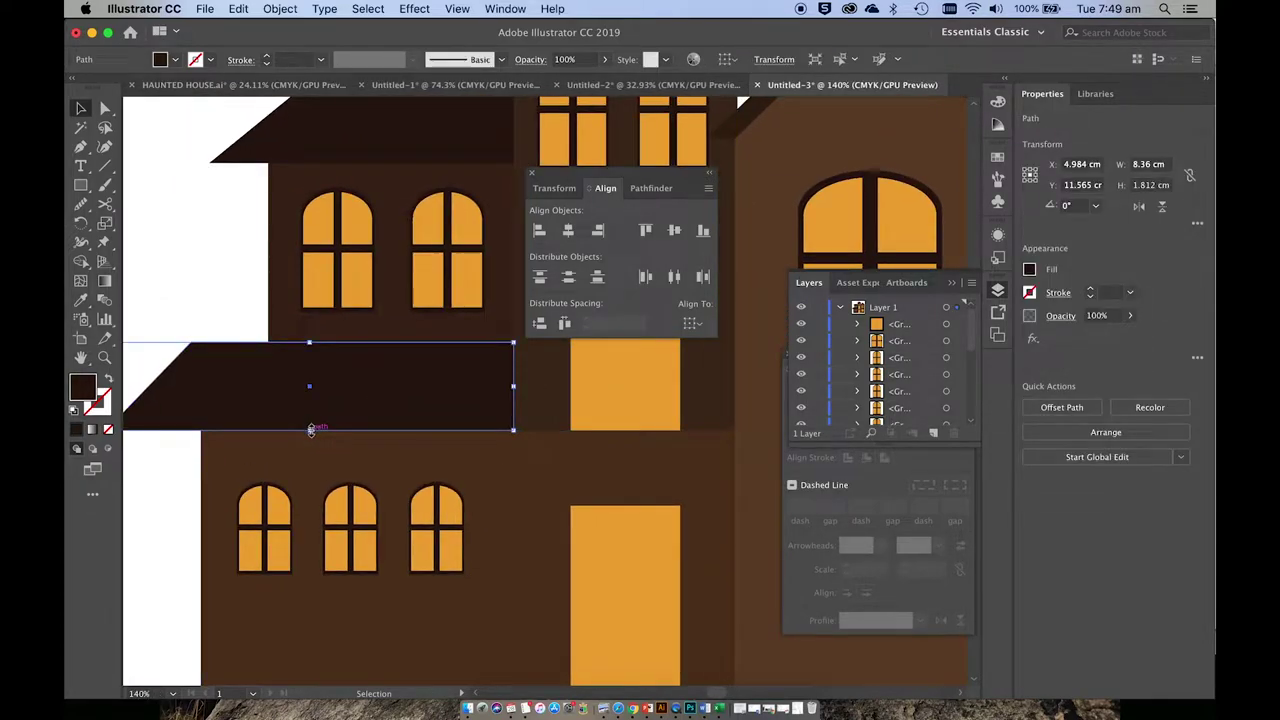
{"action": "left_click_drag", "start_coordinate": [311, 430], "coordinate": [311, 452]}
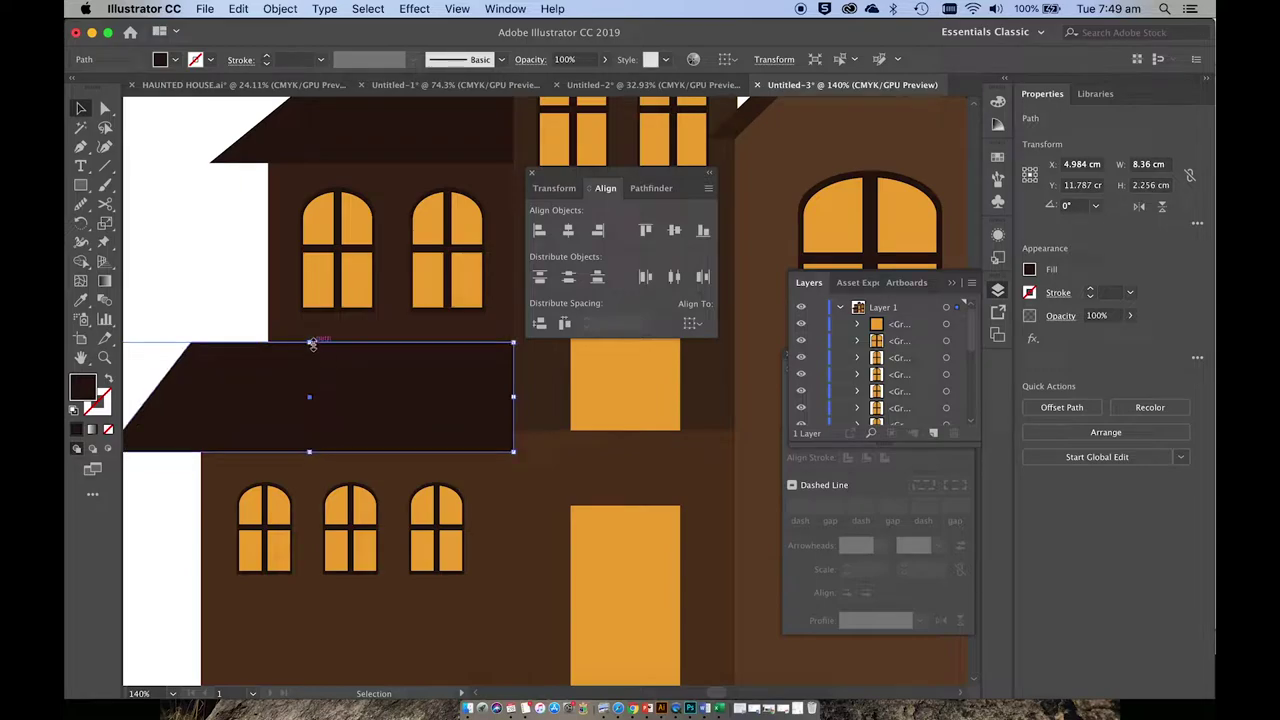
{"action": "left_click_drag", "start_coordinate": [312, 343], "coordinate": [310, 362]}
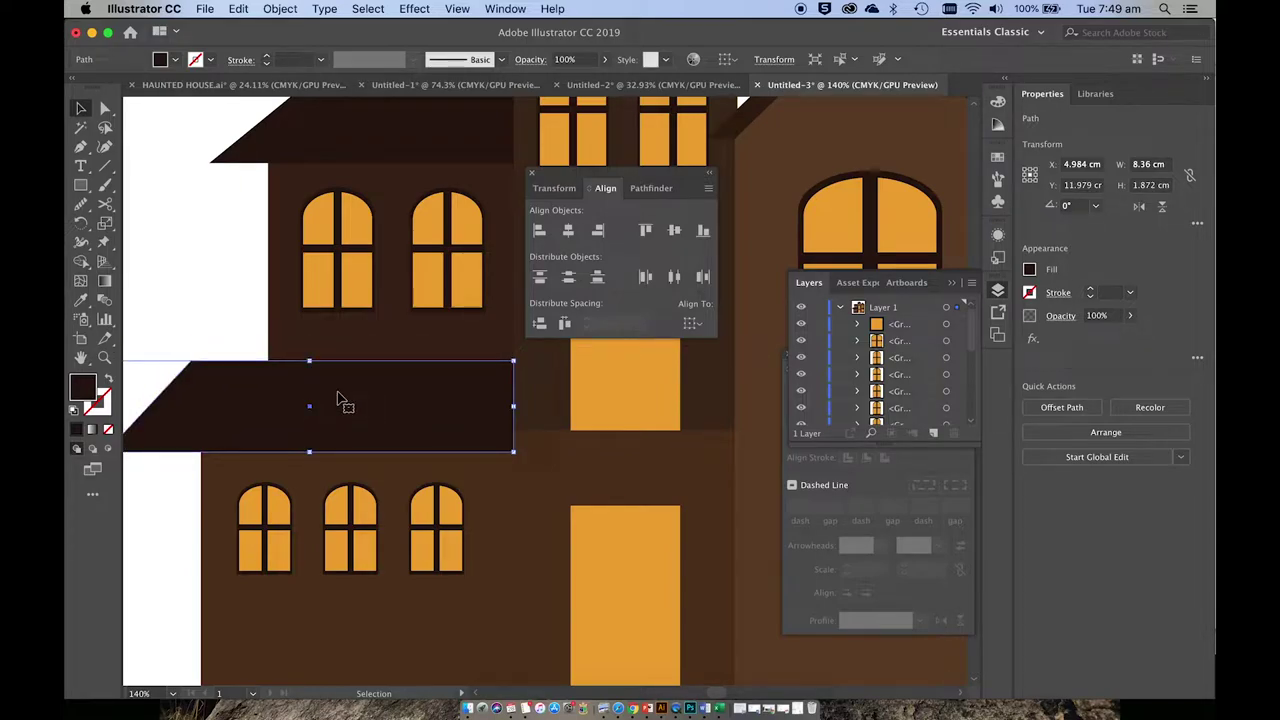
- Draw a thin pale pink #F4CBBD rail across the left wing with a post under its left end
{"action": "left_click_drag", "start_coordinate": [82, 186], "coordinate": [110, 184]}
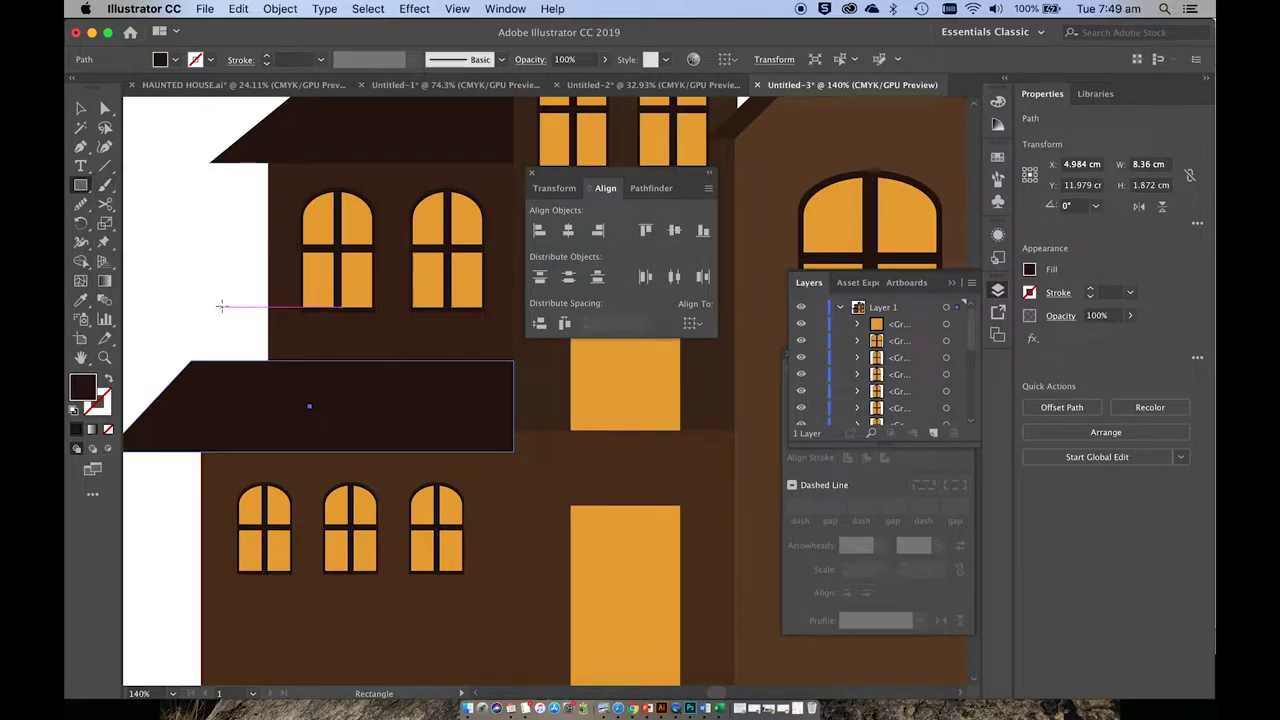
{"action": "left_click_drag", "start_coordinate": [222, 306], "coordinate": [515, 320]}
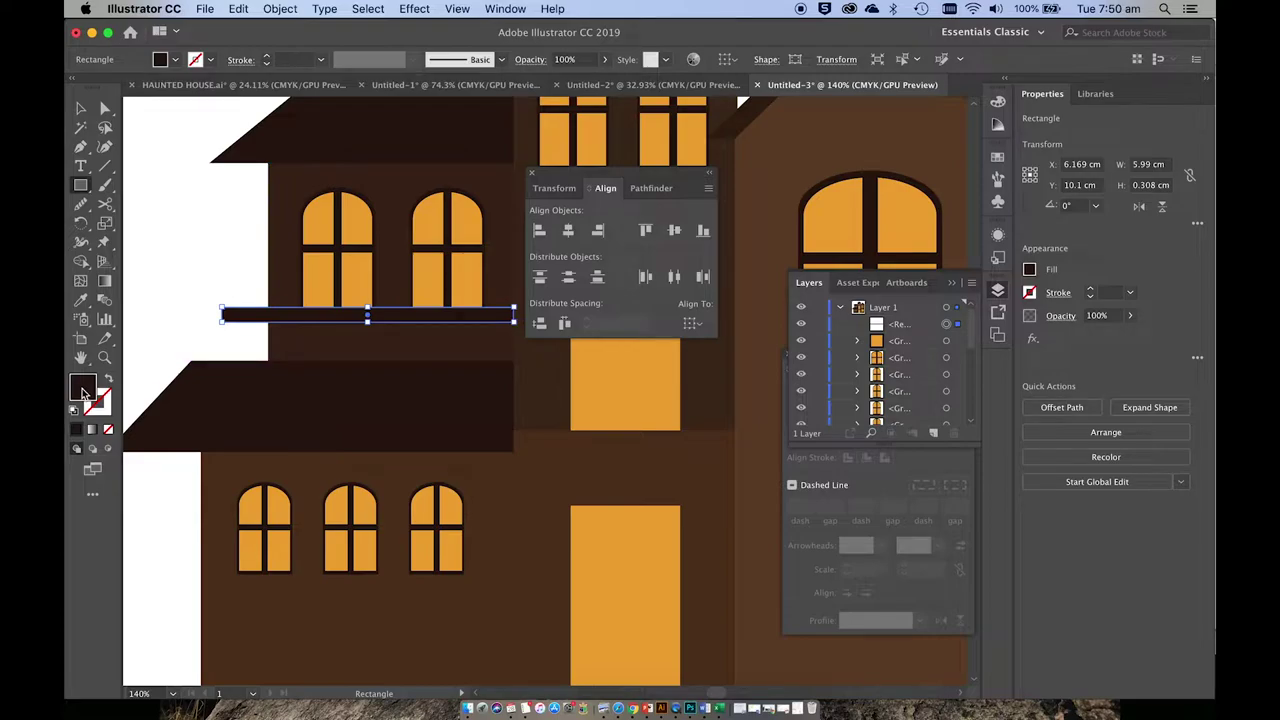
{"action": "double_click", "coordinate": [84, 392]}
{"action": "left_click", "coordinate": [476, 234]}
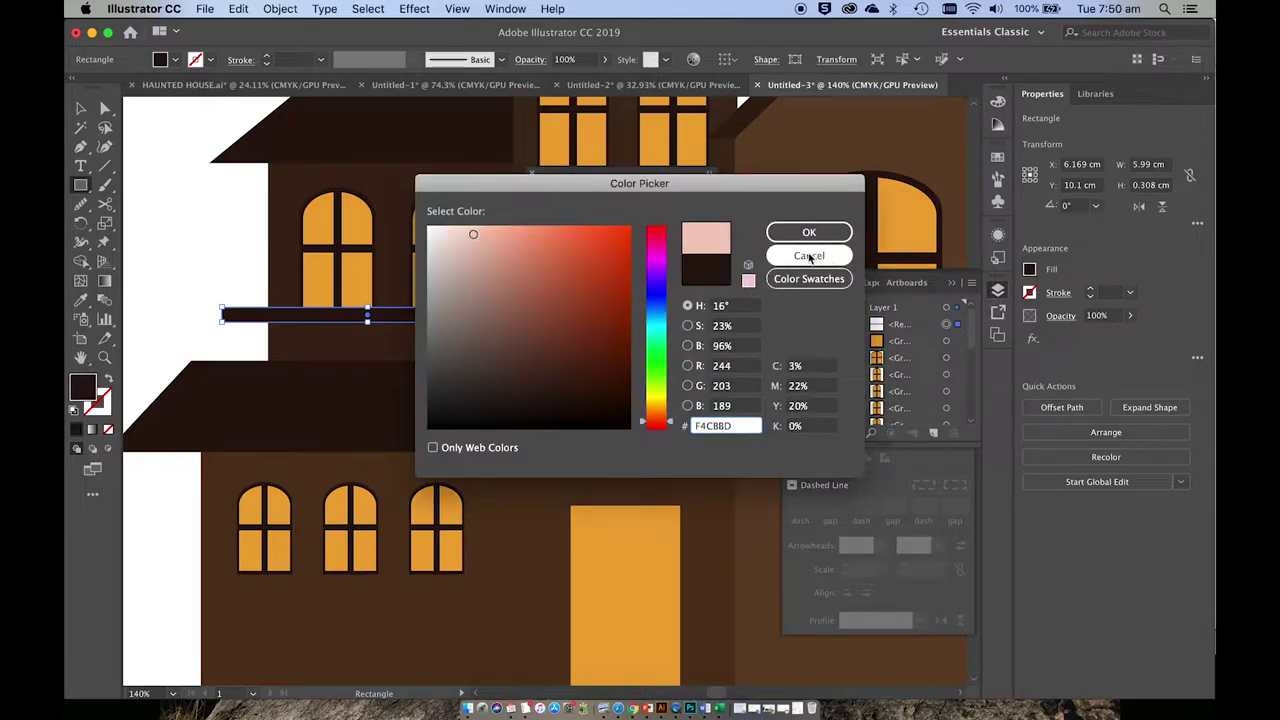
{"action": "left_click", "coordinate": [786, 231]}
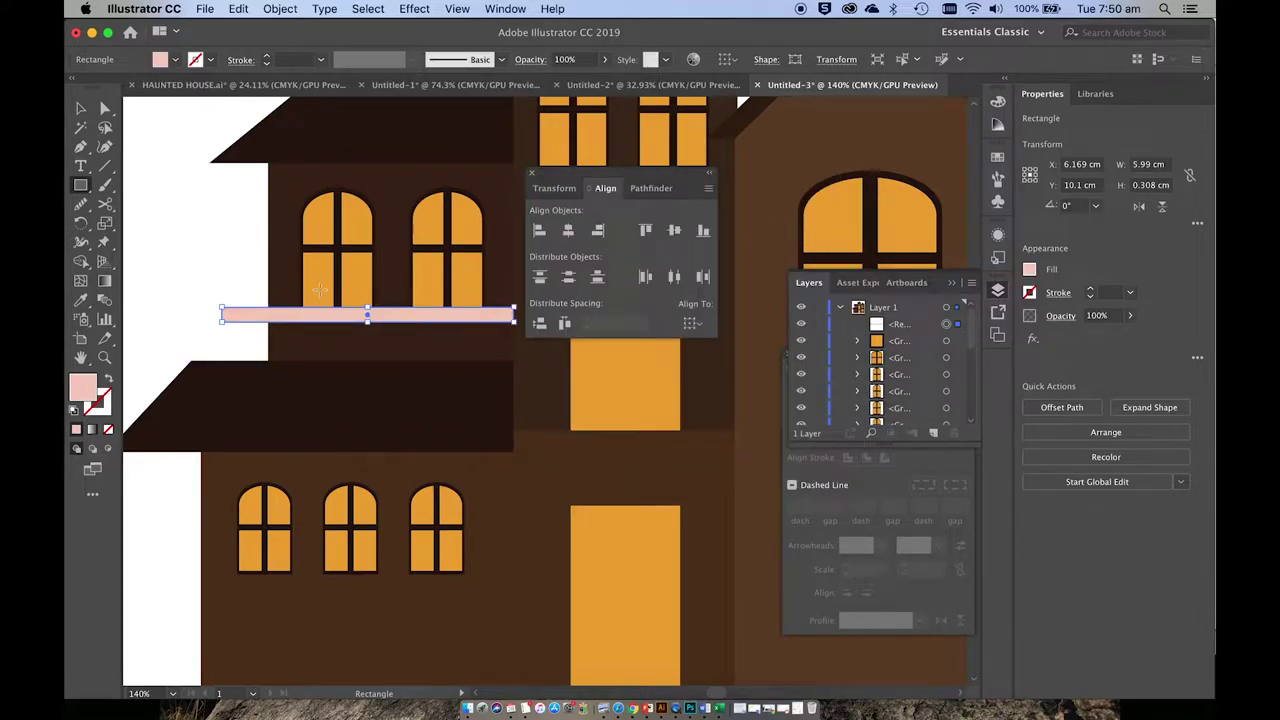
{"action": "key", "text": "v"}
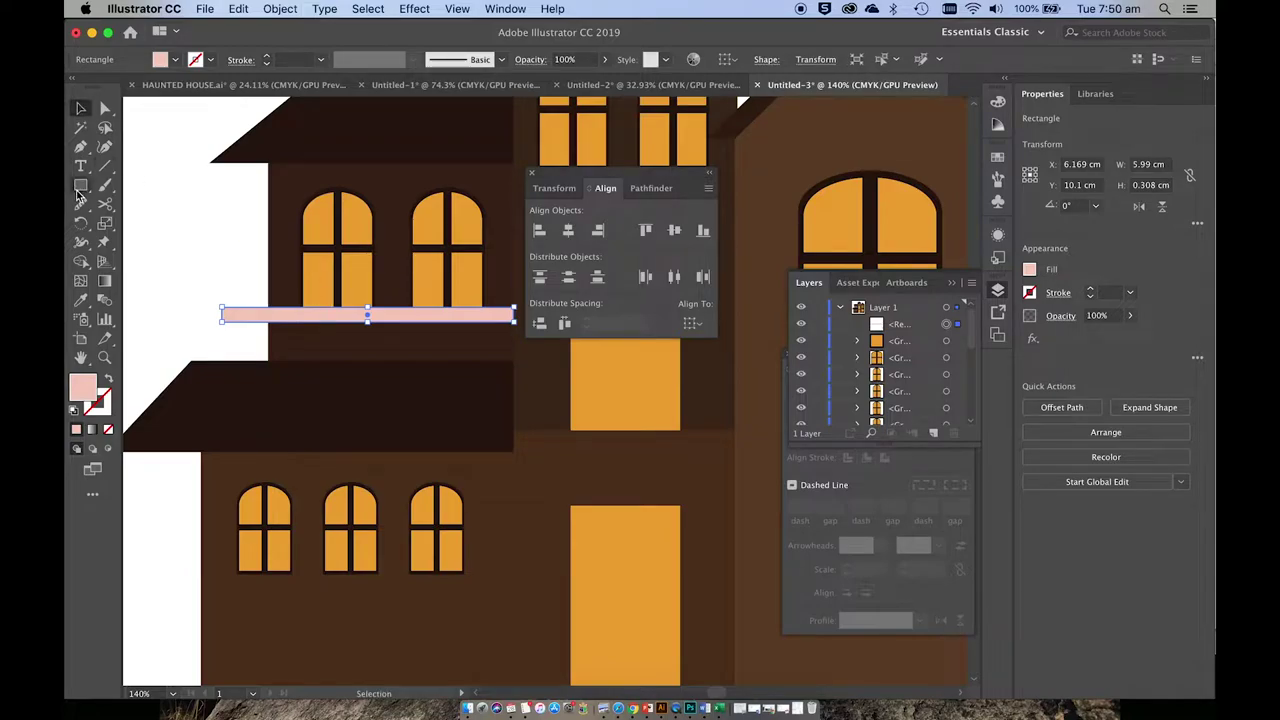
{"action": "left_click", "coordinate": [80, 187]}
{"action": "left_click_drag", "start_coordinate": [238, 320], "coordinate": [250, 361]}
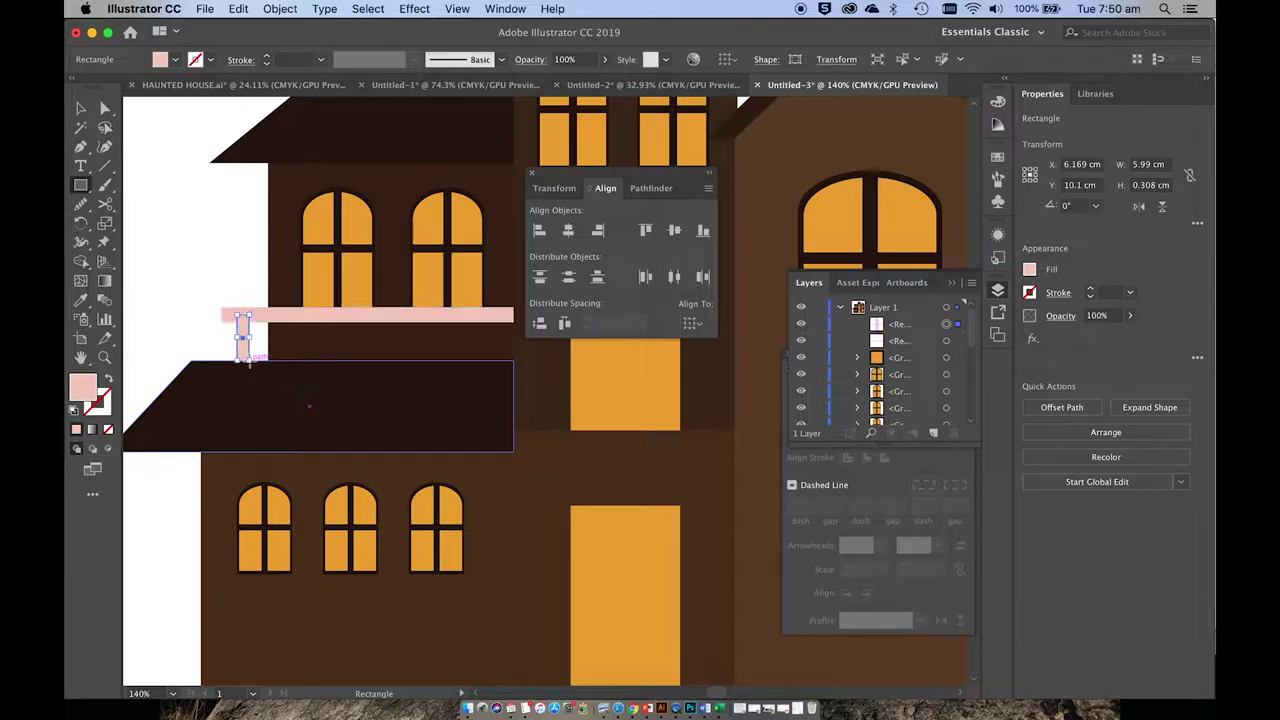
- Copy the pink post to the right and repeat with Cmd+D to fill the rail with evenly spaced posts
{"action": "key", "text": "v"}
{"action": "left_click", "coordinate": [187, 337]}
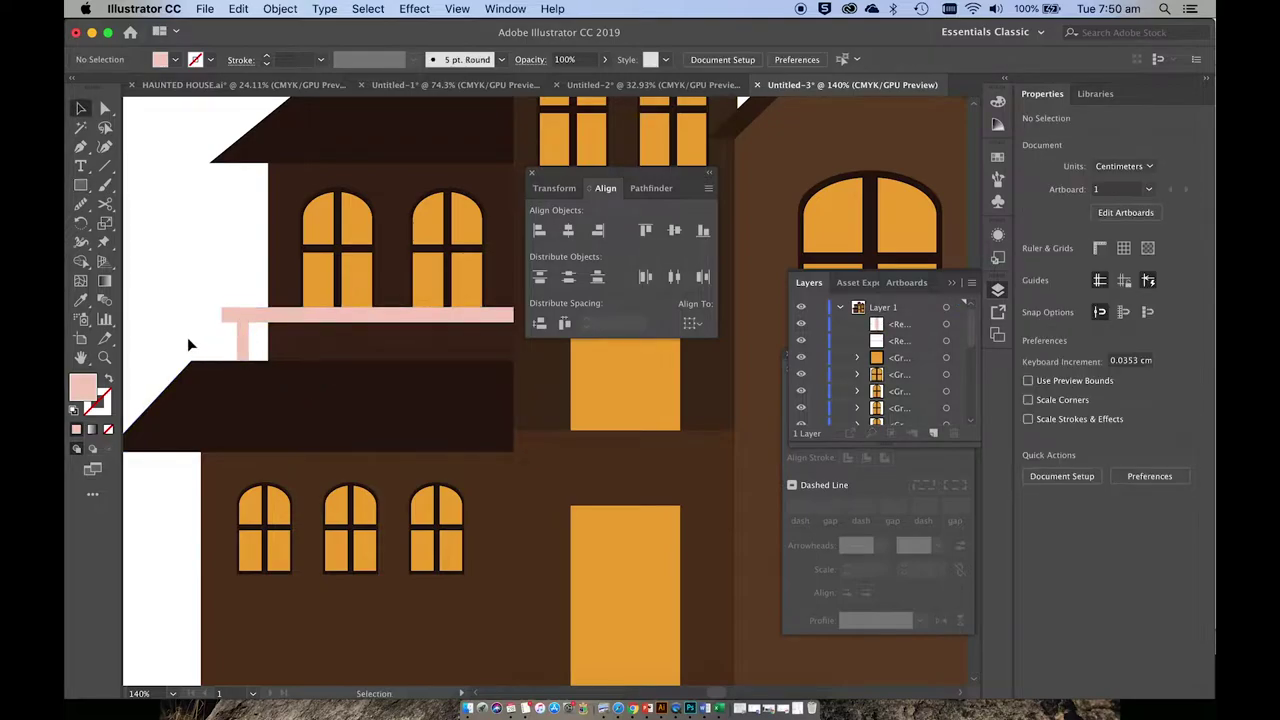
{"action": "scroll", "coordinate": [187, 337], "scroll_direction": "up", "scroll_amount": 5}
{"action": "scroll", "coordinate": [188, 338], "scroll_direction": "down", "scroll_amount": 3}
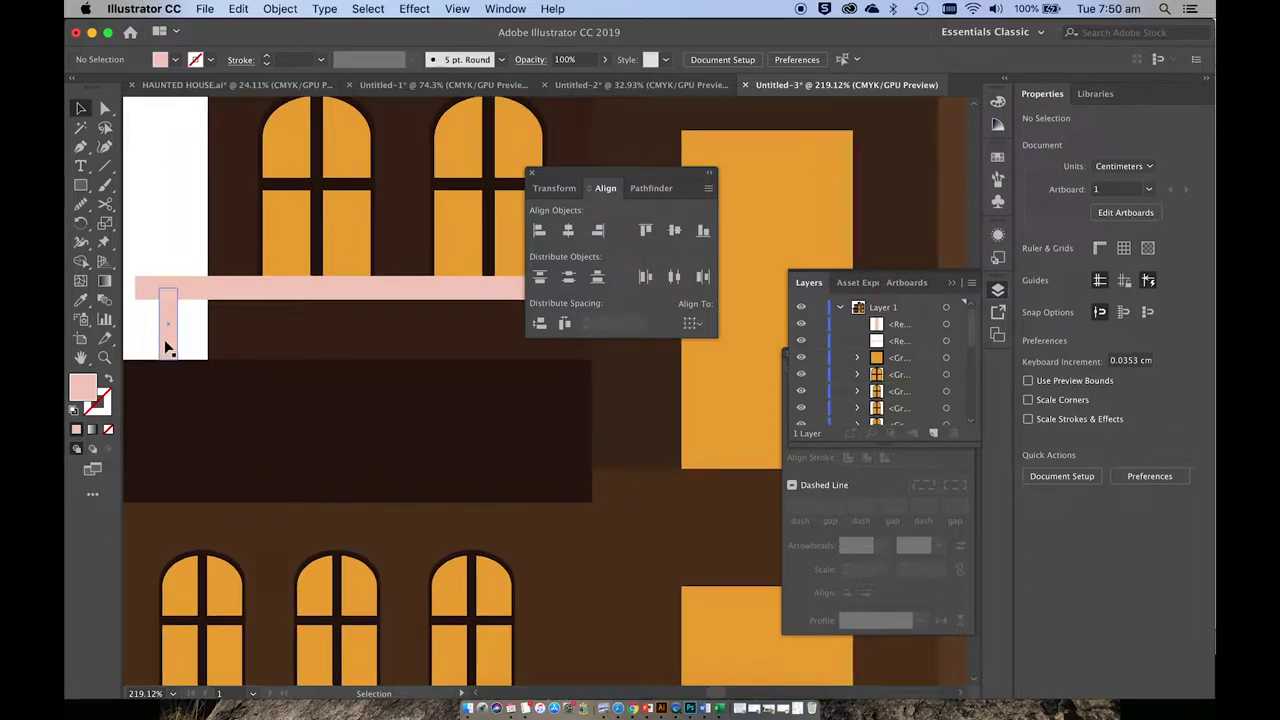
{"action": "left_click_drag", "start_coordinate": [165, 340], "coordinate": [207, 350]}
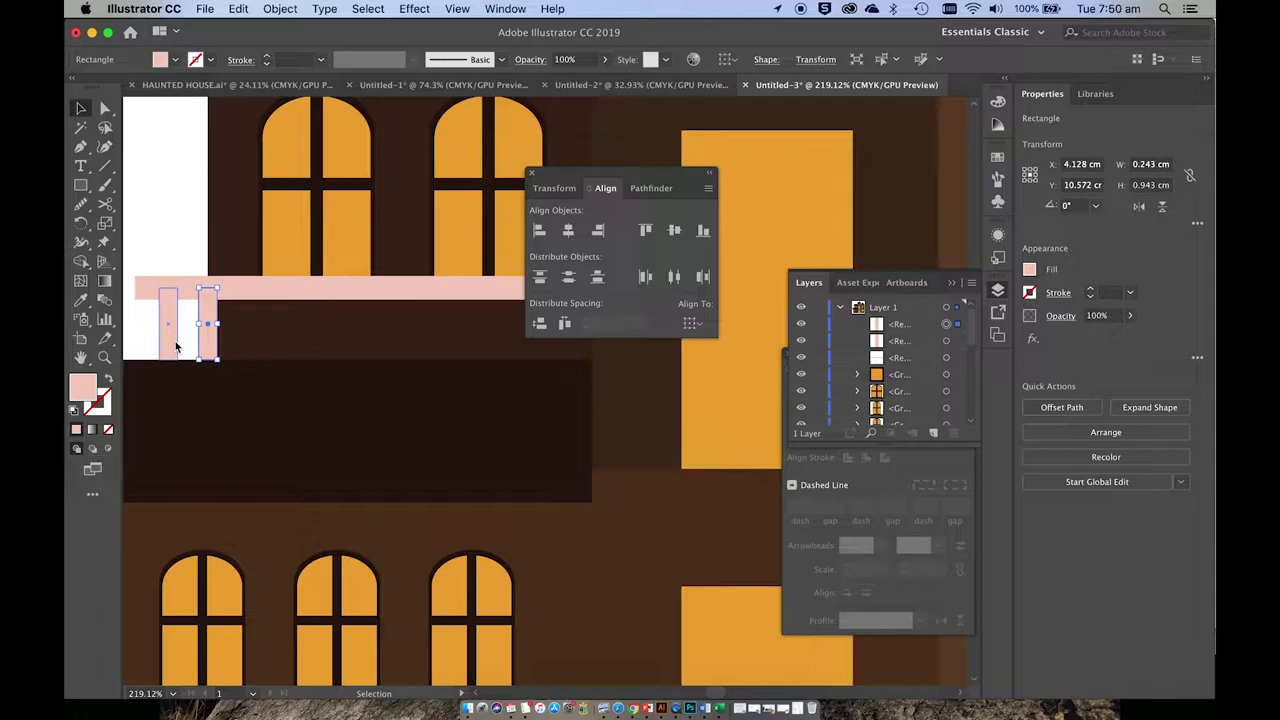
{"action": "key", "text": "super+d"}
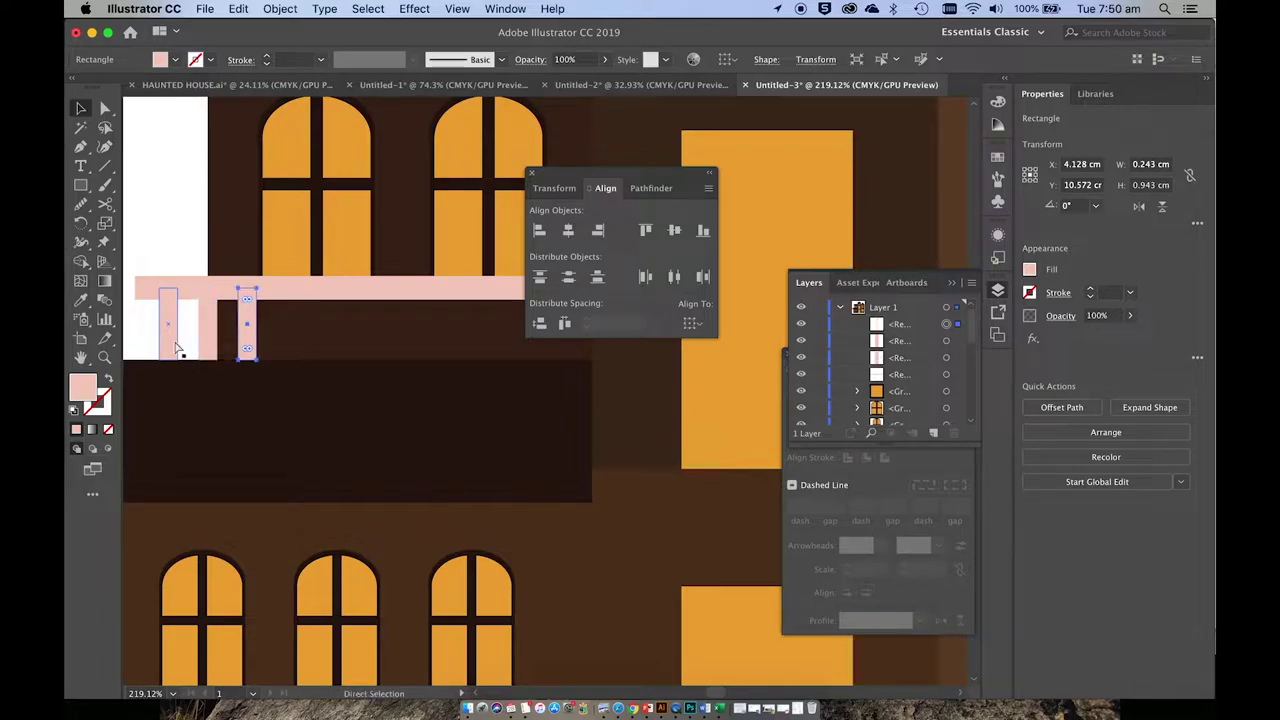
{"action": "key", "text": "a"}
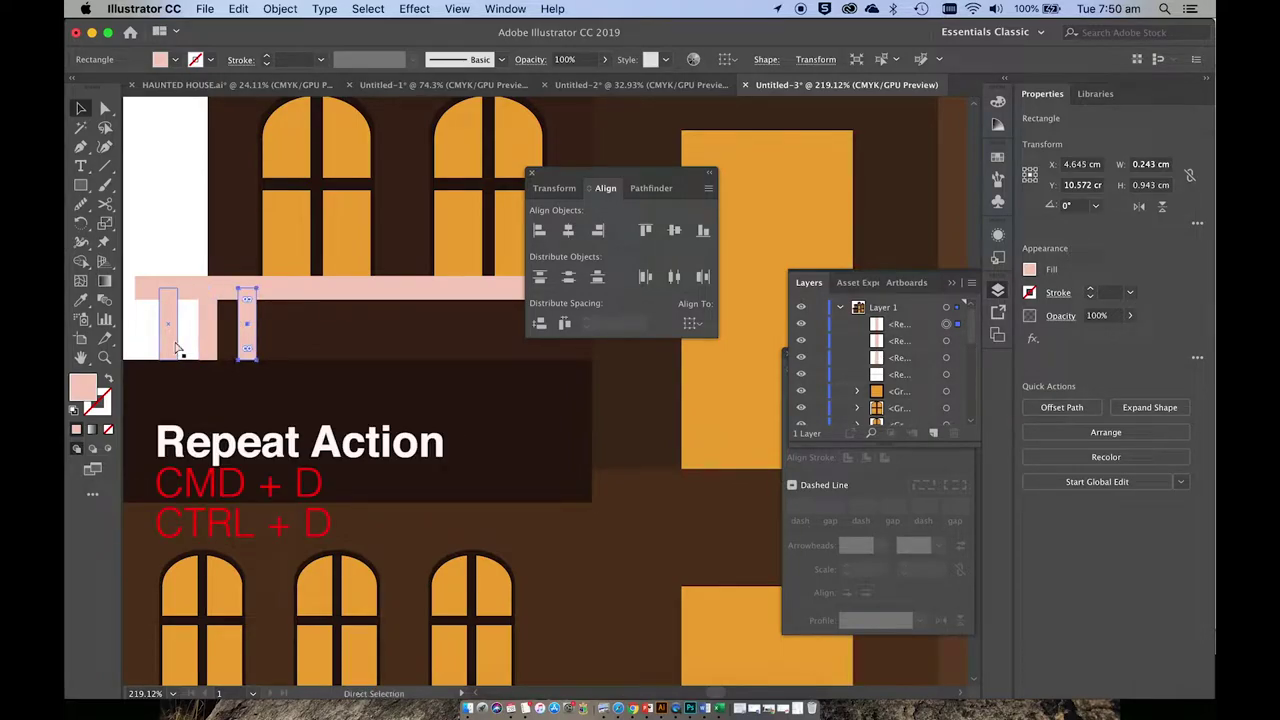
{"action": "key", "text": "super+d"}
{"action": "key", "text": "super+d"}
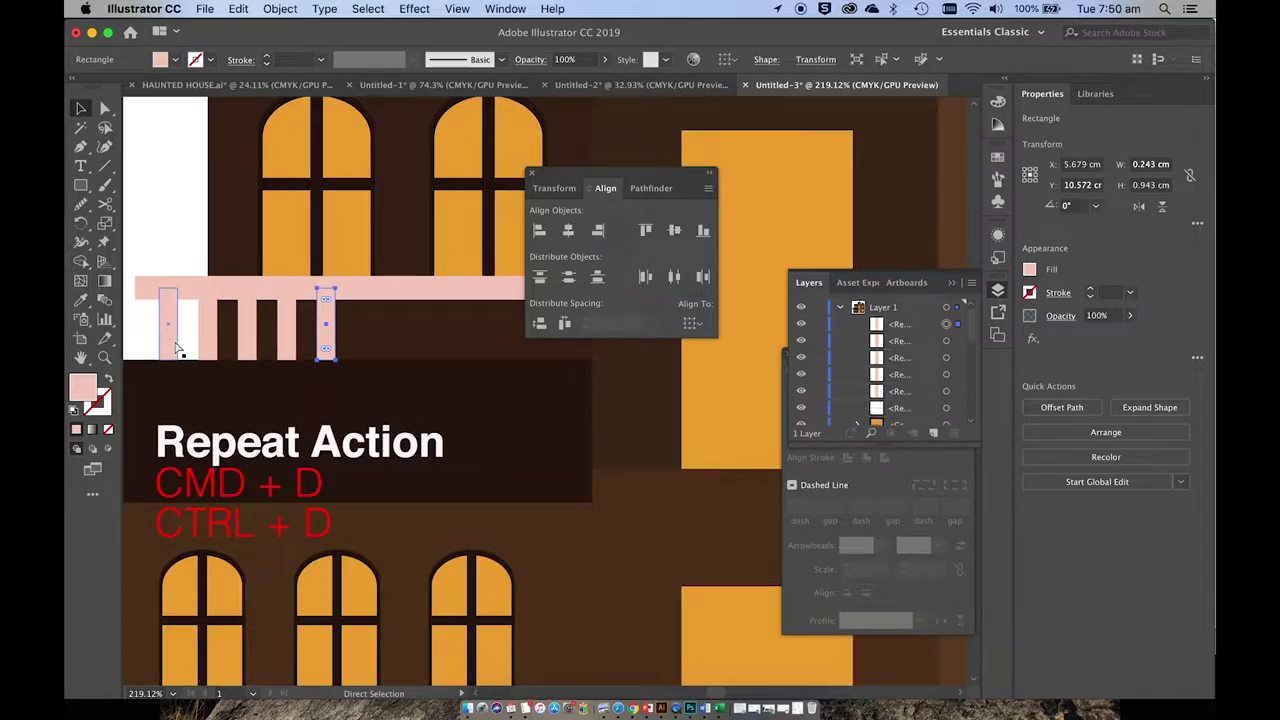
{"action": "key", "text": "super+d"}
{"action": "key", "text": "super+d"}
{"action": "key", "text": "super+d"}
{"action": "key", "text": "super+d"}
{"action": "key", "text": "super+d"}
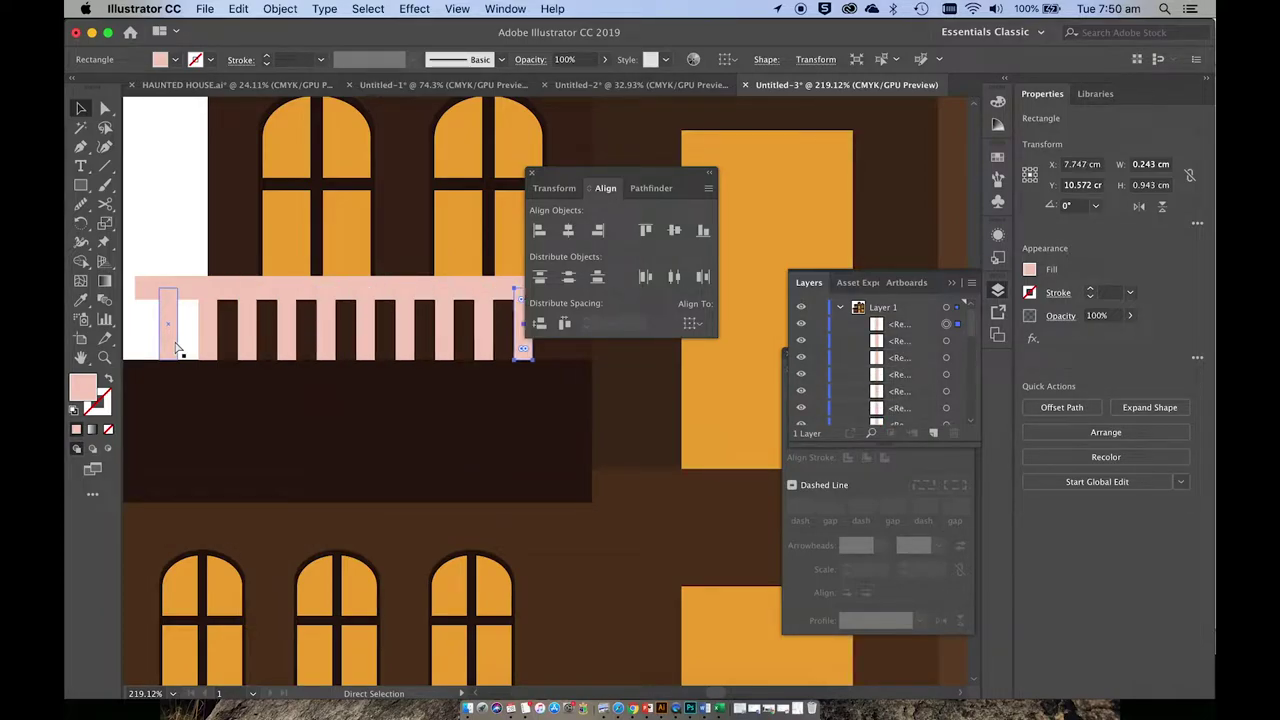
{"action": "key", "text": "v"}
{"action": "scroll", "coordinate": [176, 342], "scroll_direction": "right", "scroll_amount": 5}
{"action": "key", "text": "super+d"}
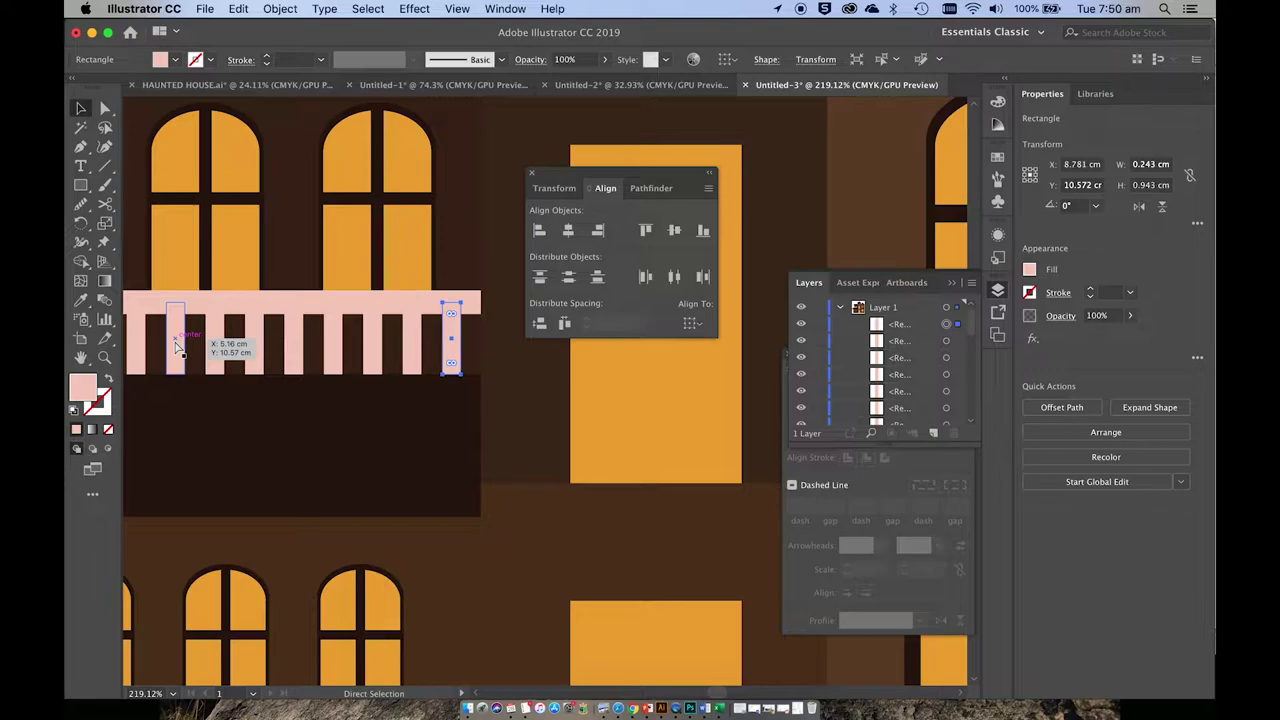
{"action": "scroll", "coordinate": [176, 347], "scroll_direction": "down", "scroll_amount": 5}
- Copy the top rail down to the lower storey and stretch it wider to the right
{"action": "left_click", "coordinate": [270, 241]}
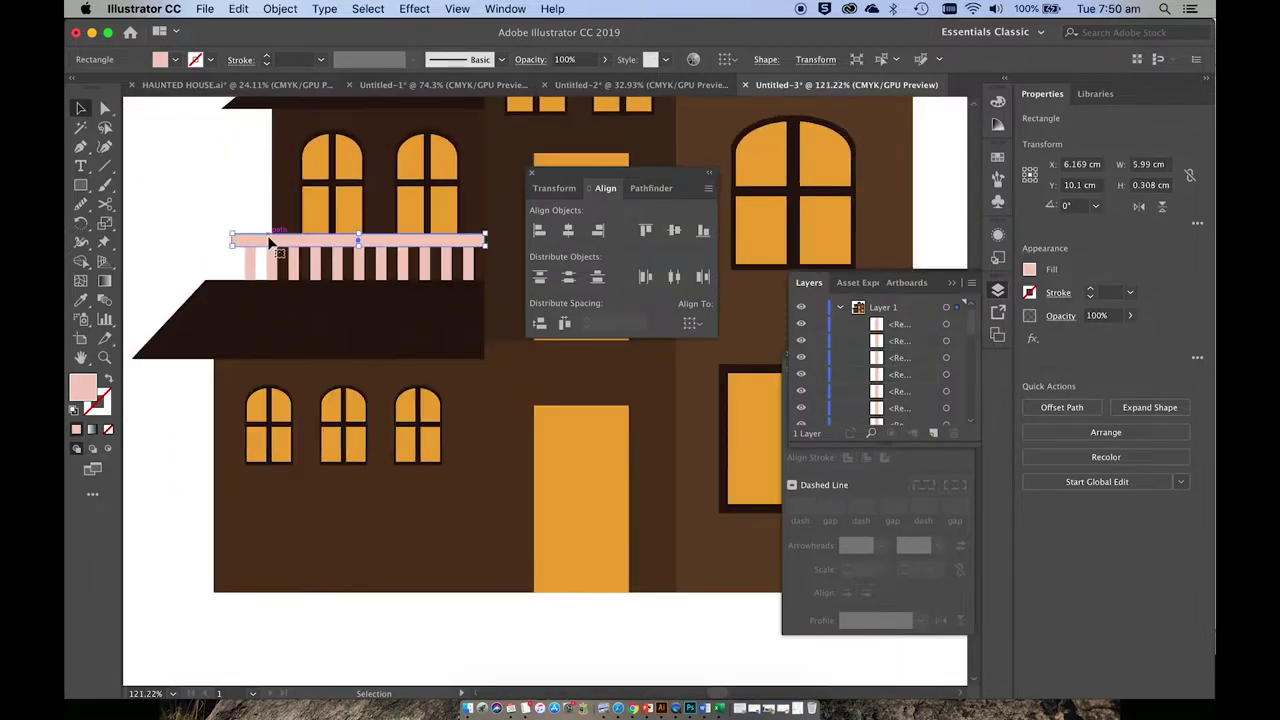
{"action": "left_click_drag", "start_coordinate": [268, 246], "coordinate": [233, 527]}
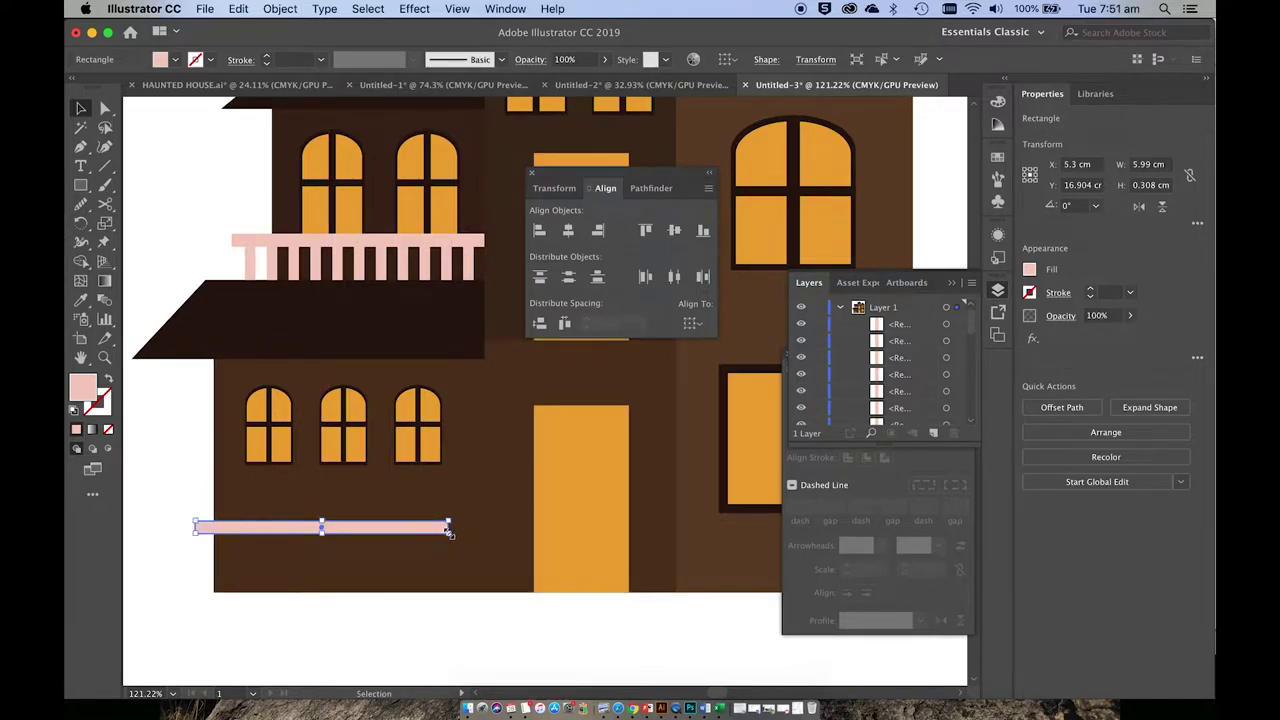
{"action": "left_click_drag", "start_coordinate": [448, 531], "coordinate": [487, 535]}
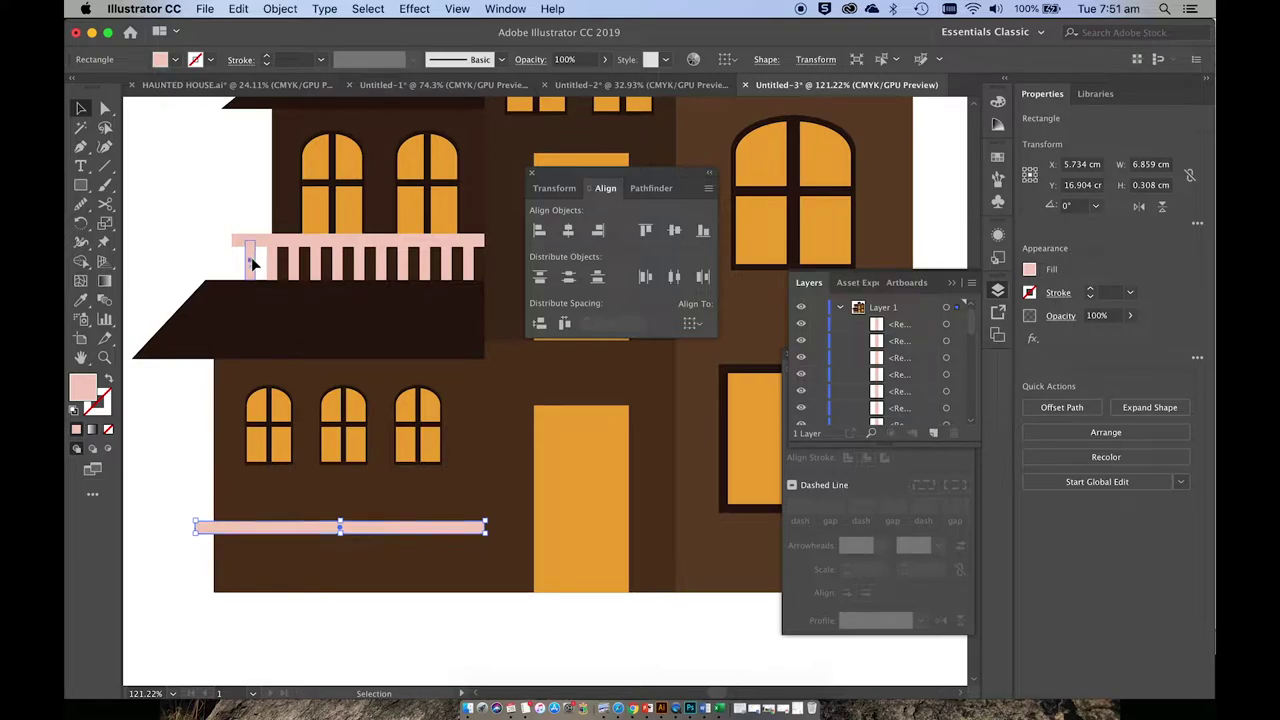
- Add evenly spaced posts under the lower rail, nudging the last post left to fit
{"action": "left_click_drag", "start_coordinate": [253, 260], "coordinate": [251, 590]}
{"action": "scroll", "coordinate": [207, 549], "scroll_direction": "up", "scroll_amount": 4}
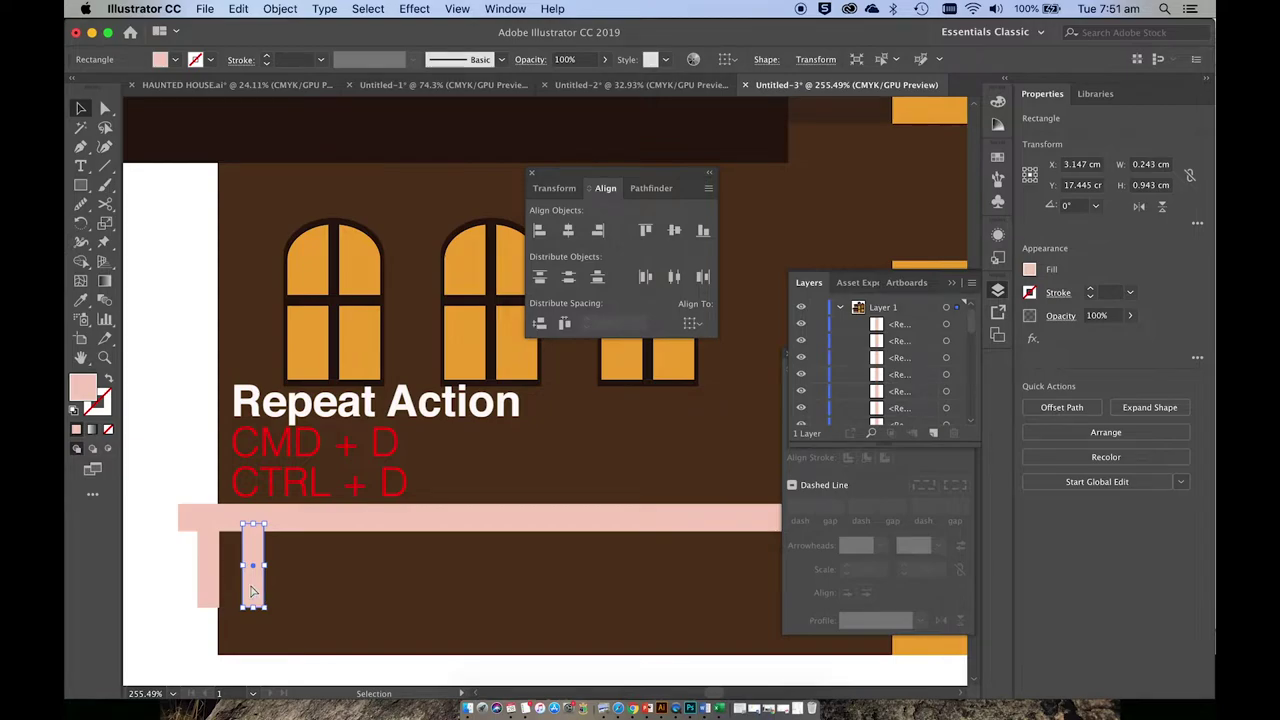
{"action": "key", "text": "super+d"}
{"action": "key", "text": "super+d"}
{"action": "key", "text": "super+d"}
{"action": "key", "text": "super+d"}
{"action": "key", "text": "super+d"}
{"action": "key", "text": "super+d"}
{"action": "key", "text": "super+d"}
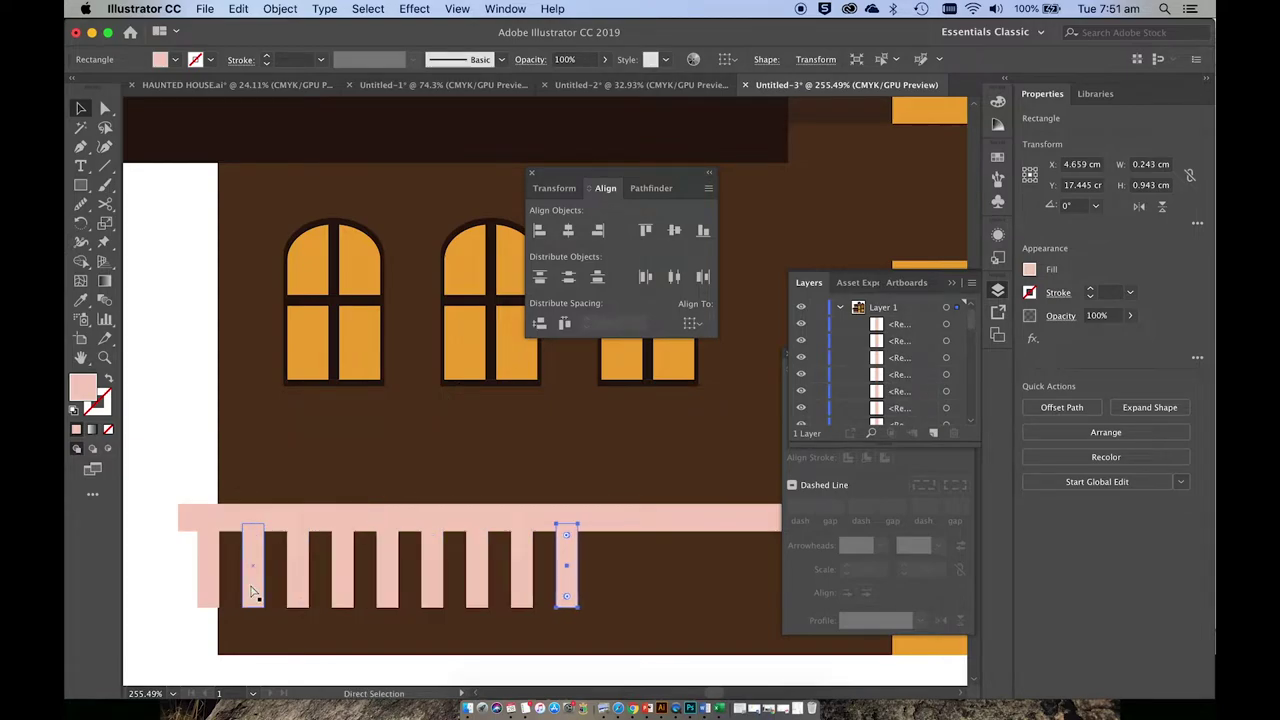
{"action": "key", "text": "super+d"}
{"action": "key", "text": "super+d"}
{"action": "key", "text": "super+d"}
{"action": "key", "text": "super+d"}
{"action": "key", "text": "super+d"}
{"action": "scroll", "coordinate": [253, 591], "scroll_direction": "right", "scroll_amount": 5}
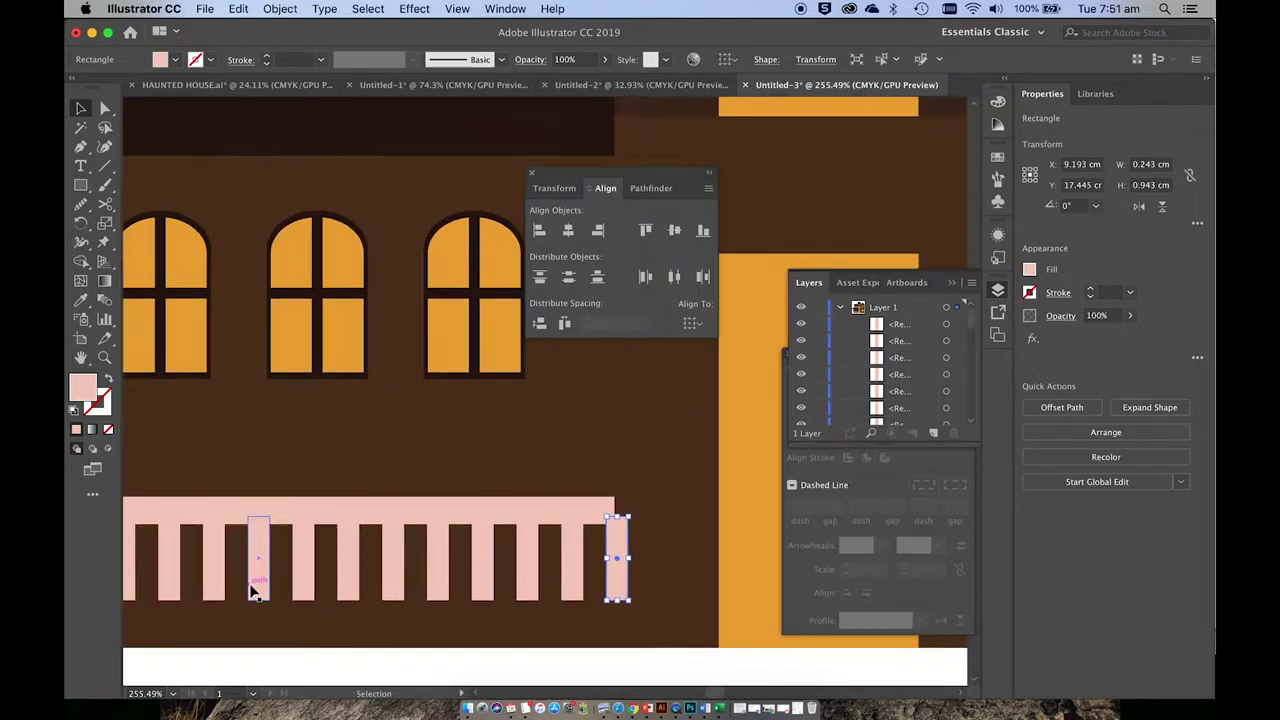
{"action": "scroll", "coordinate": [255, 591], "scroll_direction": "right", "scroll_amount": 2}
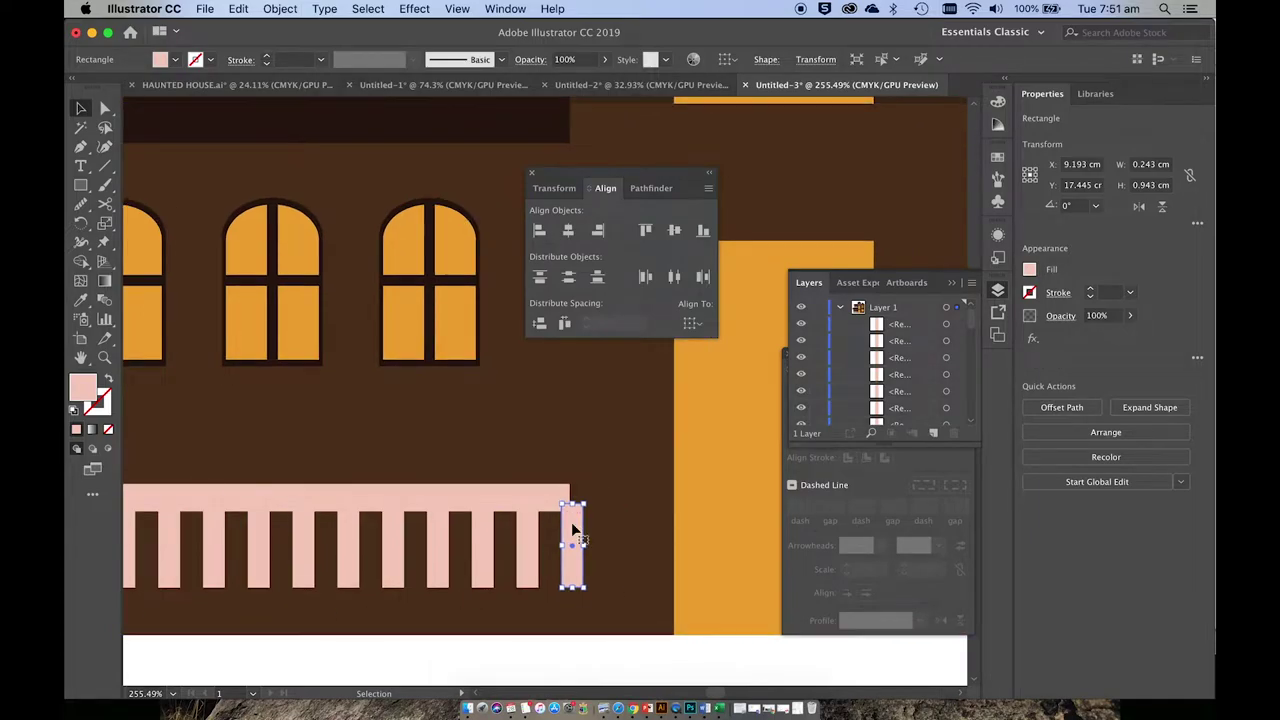
{"action": "key", "text": "shift+Left"}
{"action": "scroll", "coordinate": [575, 530], "scroll_direction": "down", "scroll_amount": 2}
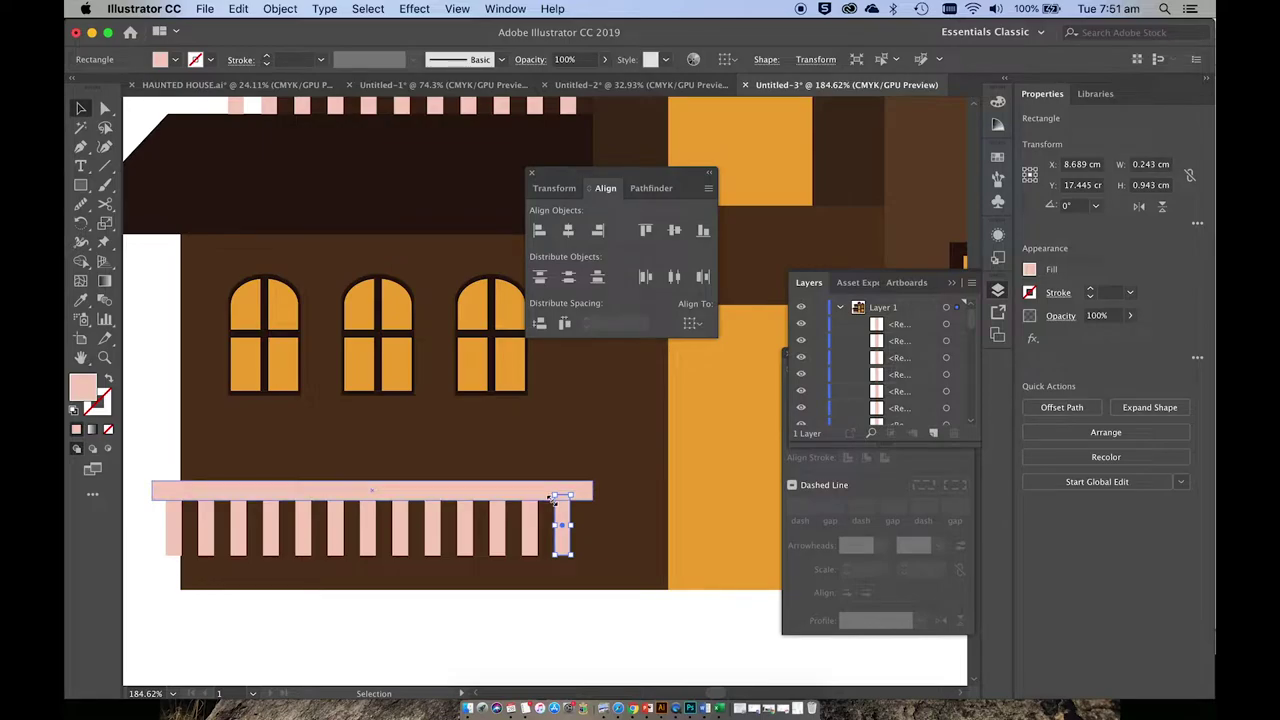
{"action": "scroll", "coordinate": [555, 500], "scroll_direction": "down", "scroll_amount": 3}
{"action": "scroll", "coordinate": [346, 303], "scroll_direction": "up", "scroll_amount": 1}
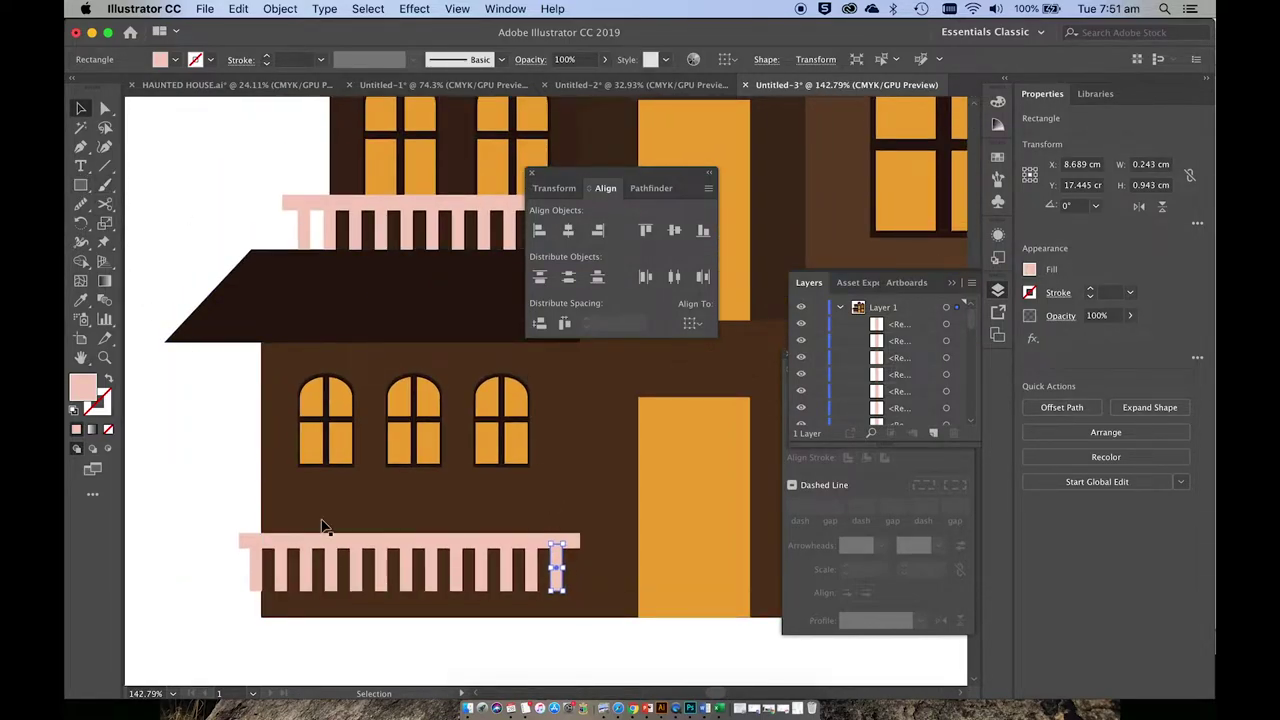
- Make a 90° rotated copy of the lower rail and fit it as a column from railing to roof at the left edge
{"action": "left_click", "coordinate": [298, 540]}
{"action": "left_click", "coordinate": [281, 8]}
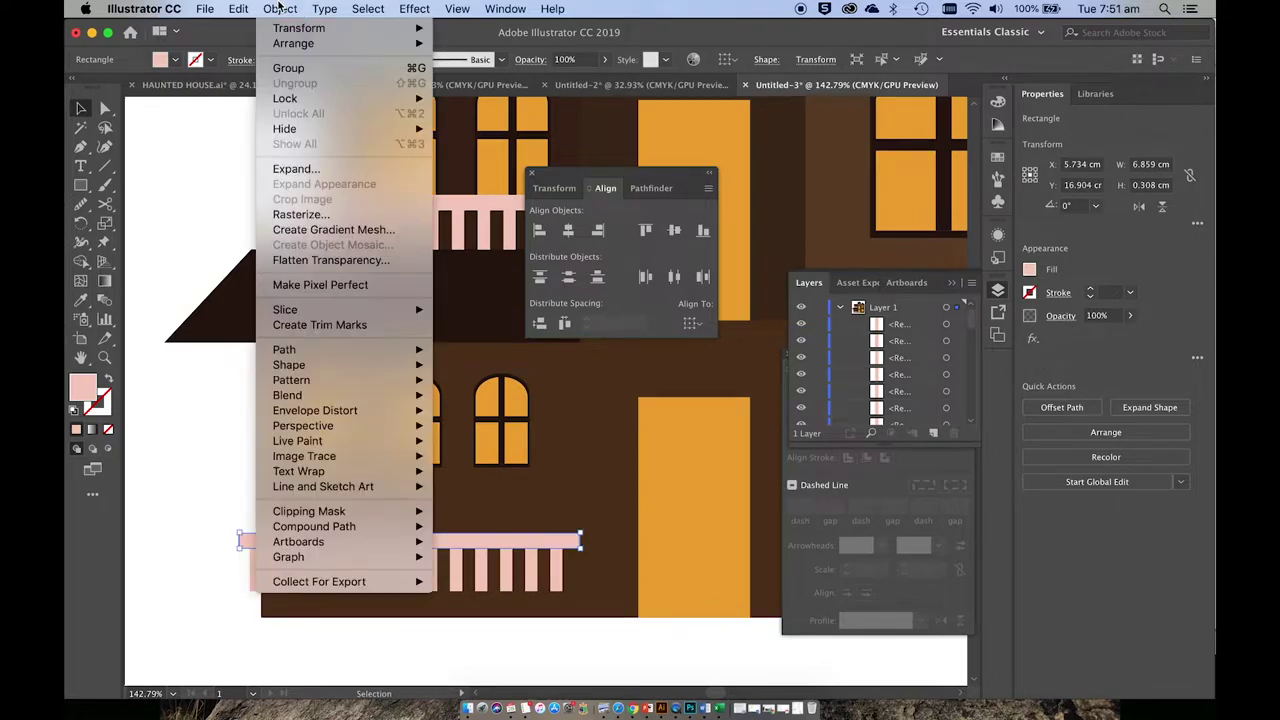
{"action": "mouse_move", "coordinate": [290, 30]}
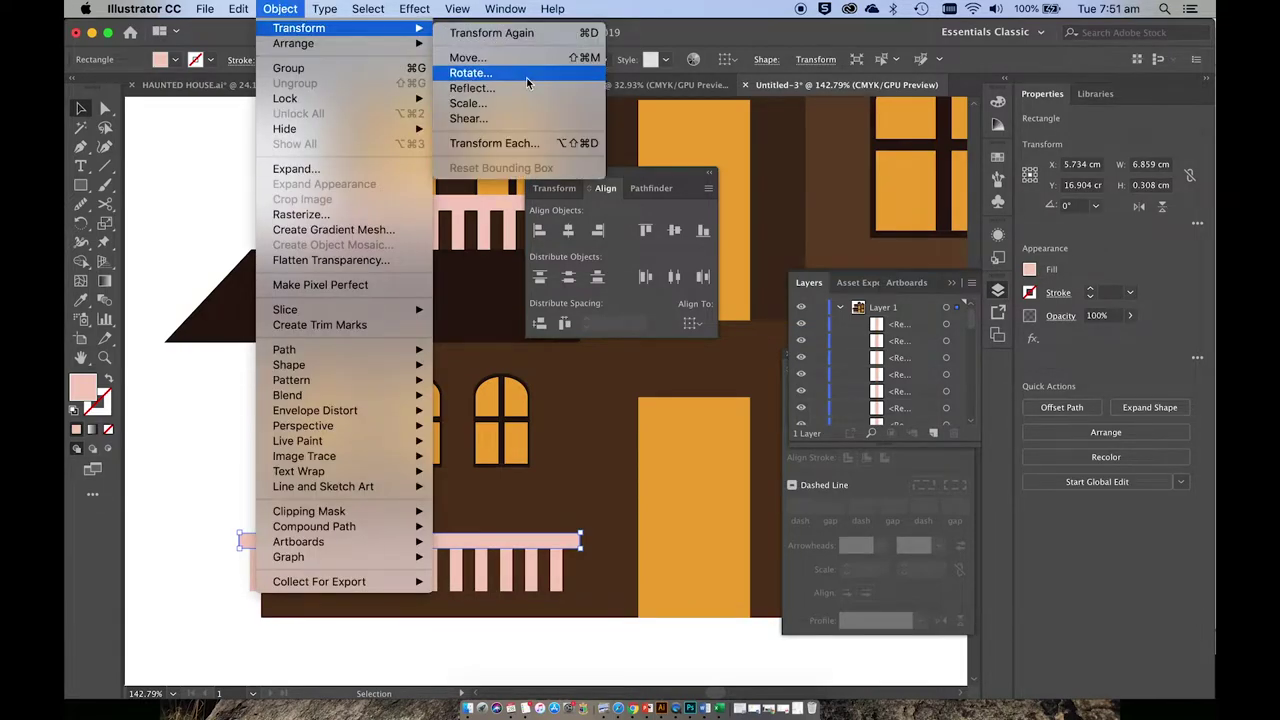
{"action": "left_click", "coordinate": [522, 74]}
{"action": "left_click", "coordinate": [541, 388]}
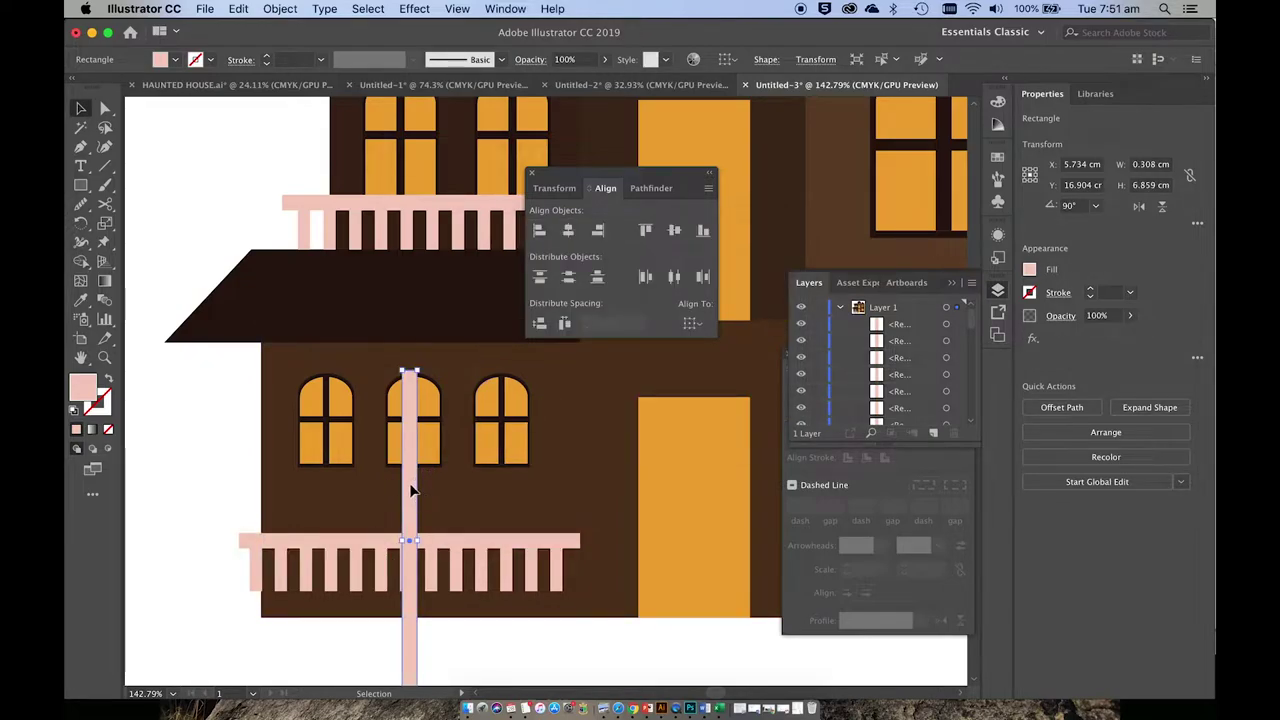
{"action": "left_click_drag", "start_coordinate": [411, 488], "coordinate": [287, 463]}
{"action": "scroll", "coordinate": [287, 463], "scroll_direction": "down", "scroll_amount": 3}
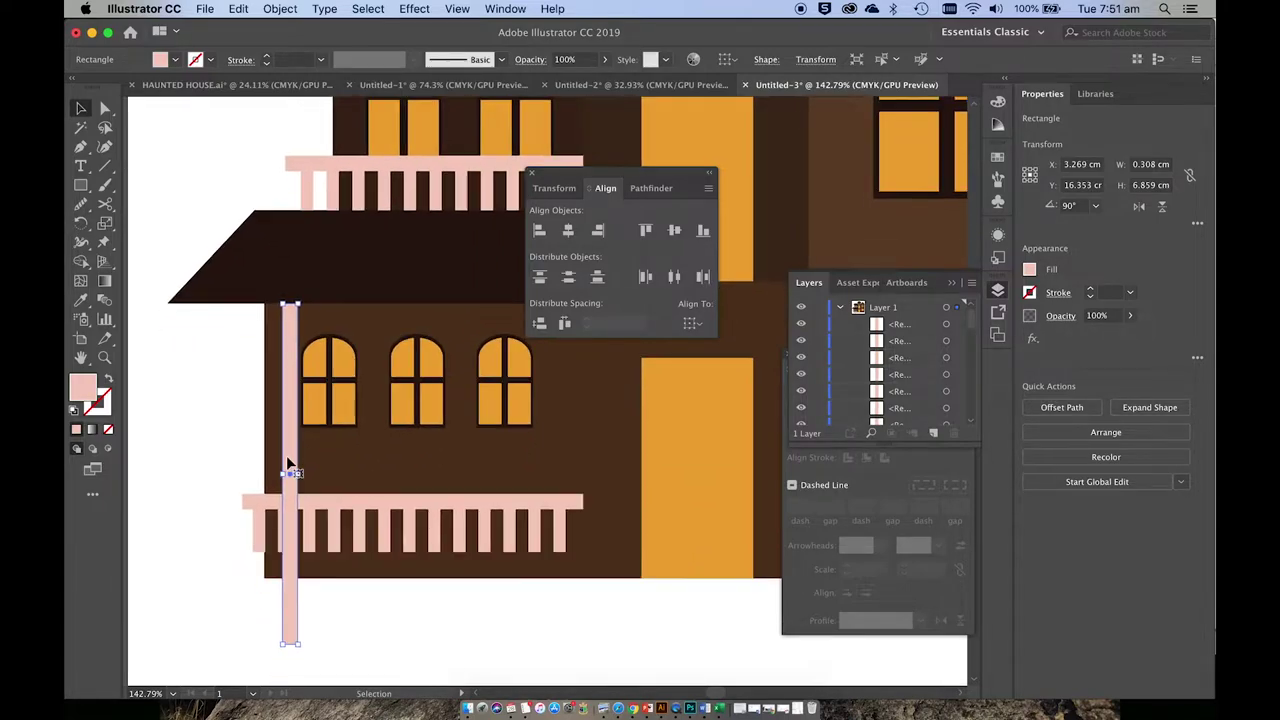
{"action": "left_click_drag", "start_coordinate": [302, 647], "coordinate": [296, 513]}
{"action": "scroll", "coordinate": [345, 548], "scroll_direction": "up", "scroll_amount": 5}
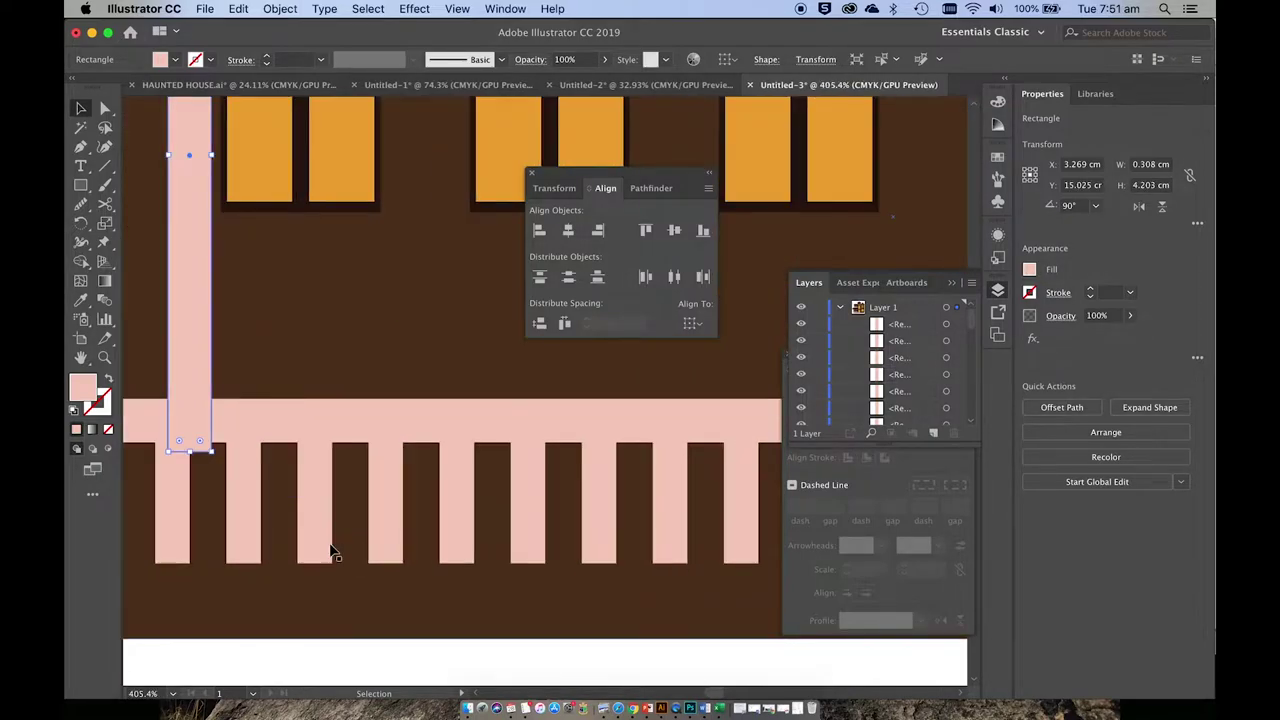
{"action": "left_click_drag", "start_coordinate": [200, 449], "coordinate": [190, 440]}
{"action": "scroll", "coordinate": [189, 450], "scroll_direction": "down", "scroll_amount": 2}
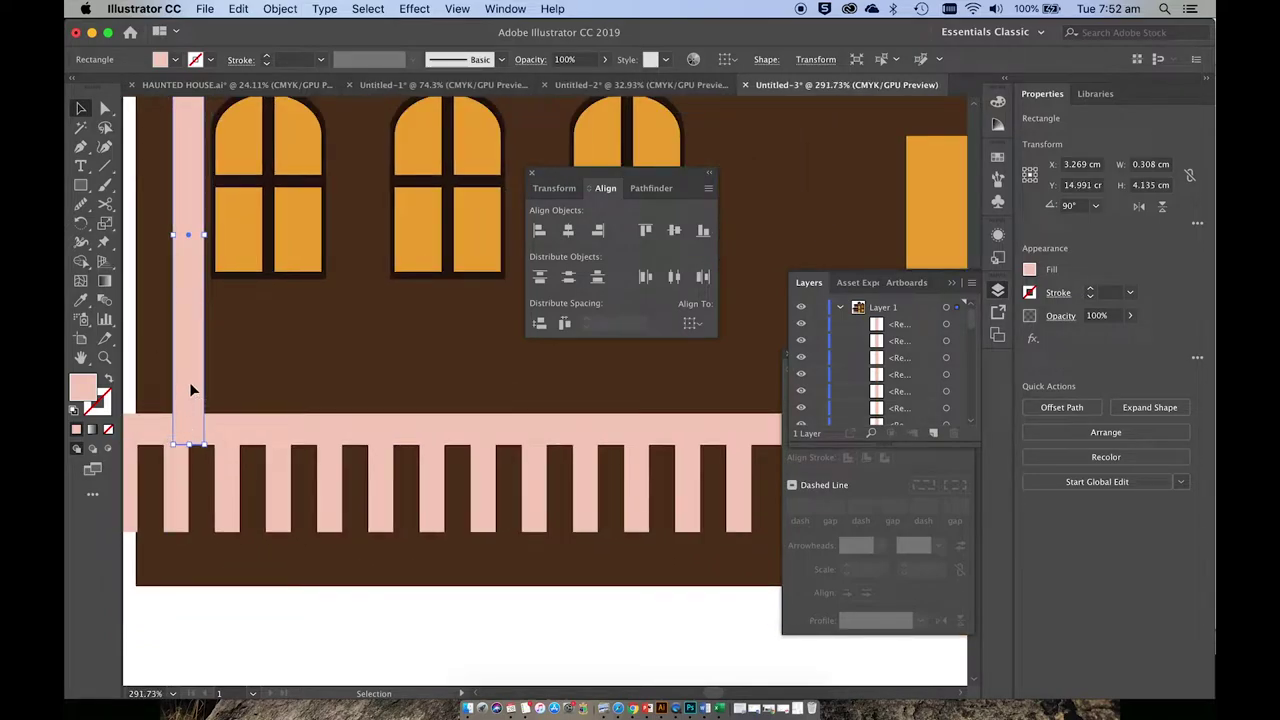
- Duplicate the pink column twice to the right to make three porch pillars
{"action": "left_click_drag", "start_coordinate": [190, 384], "coordinate": [357, 389]}
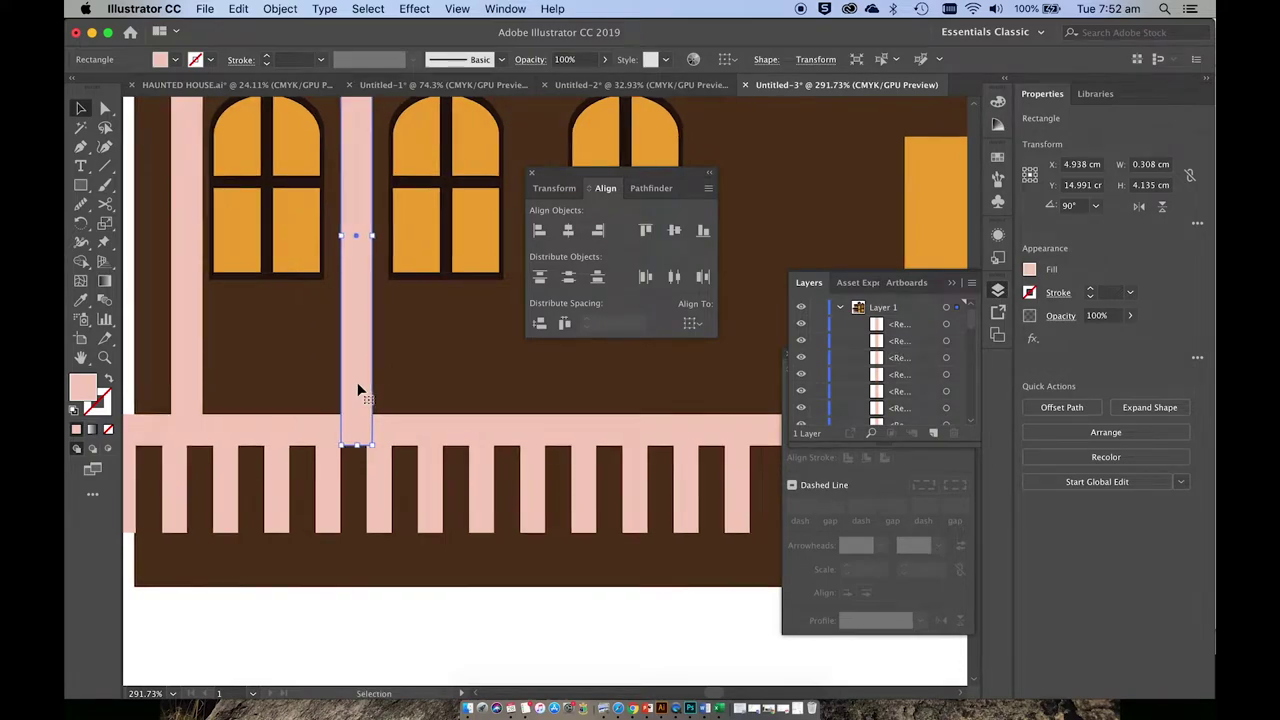
{"action": "scroll", "coordinate": [357, 389], "scroll_direction": "right", "scroll_amount": 5}
{"action": "scroll", "coordinate": [357, 389], "scroll_direction": "up", "scroll_amount": 1}
{"action": "left_click_drag", "start_coordinate": [243, 410], "coordinate": [423, 406]}
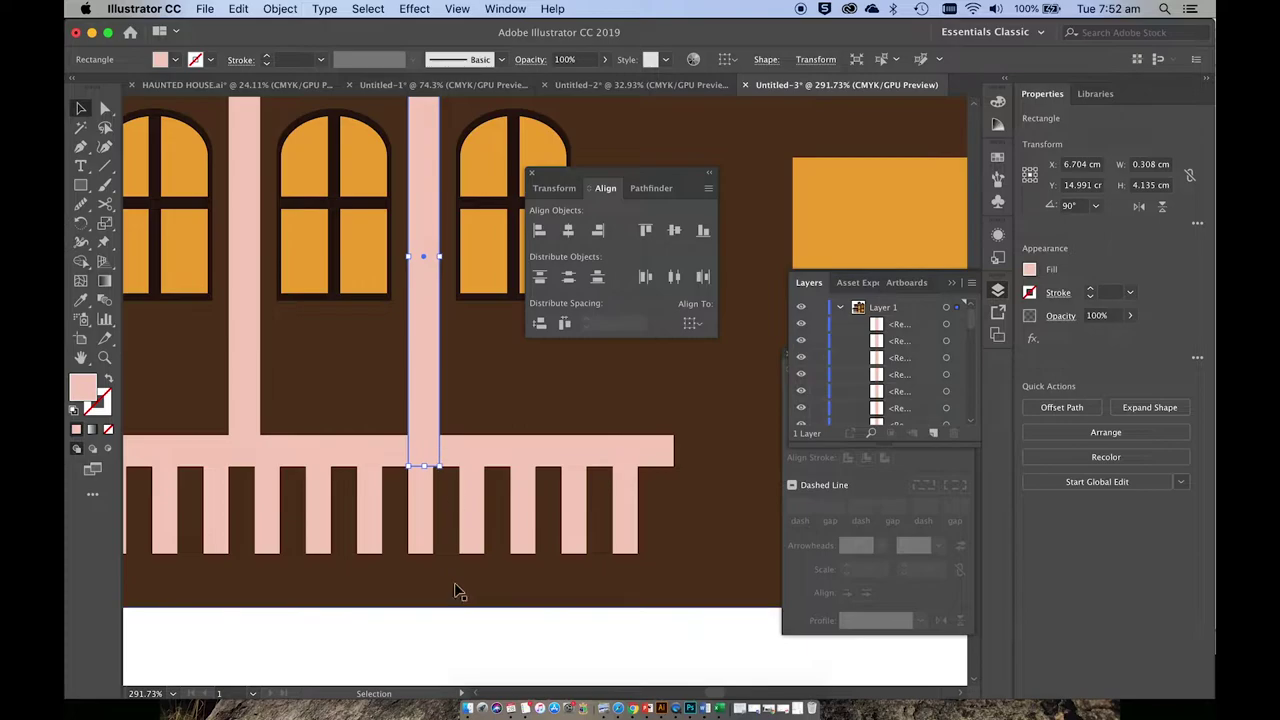
{"action": "left_click", "coordinate": [453, 635]}
{"action": "scroll", "coordinate": [453, 635], "scroll_direction": "down", "scroll_amount": 2}
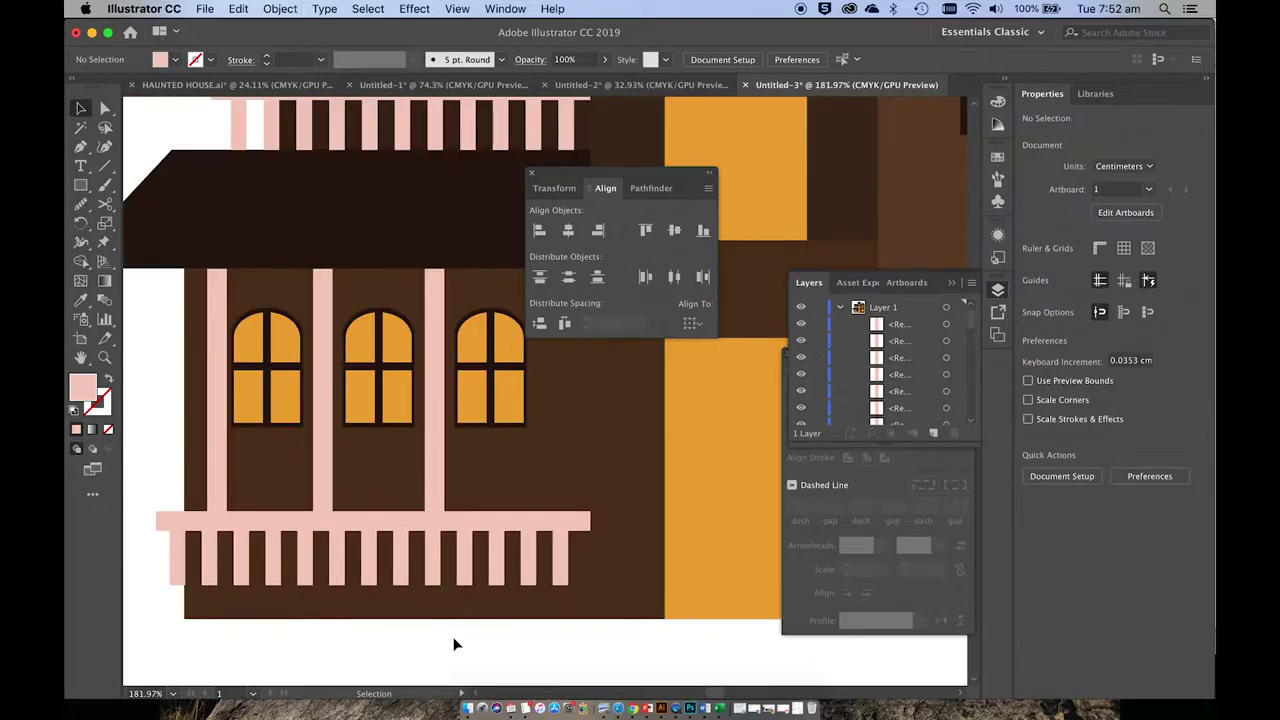
{"action": "scroll", "coordinate": [453, 635], "scroll_direction": "down", "scroll_amount": 2}
{"action": "scroll", "coordinate": [453, 645], "scroll_direction": "down", "scroll_amount": 2}
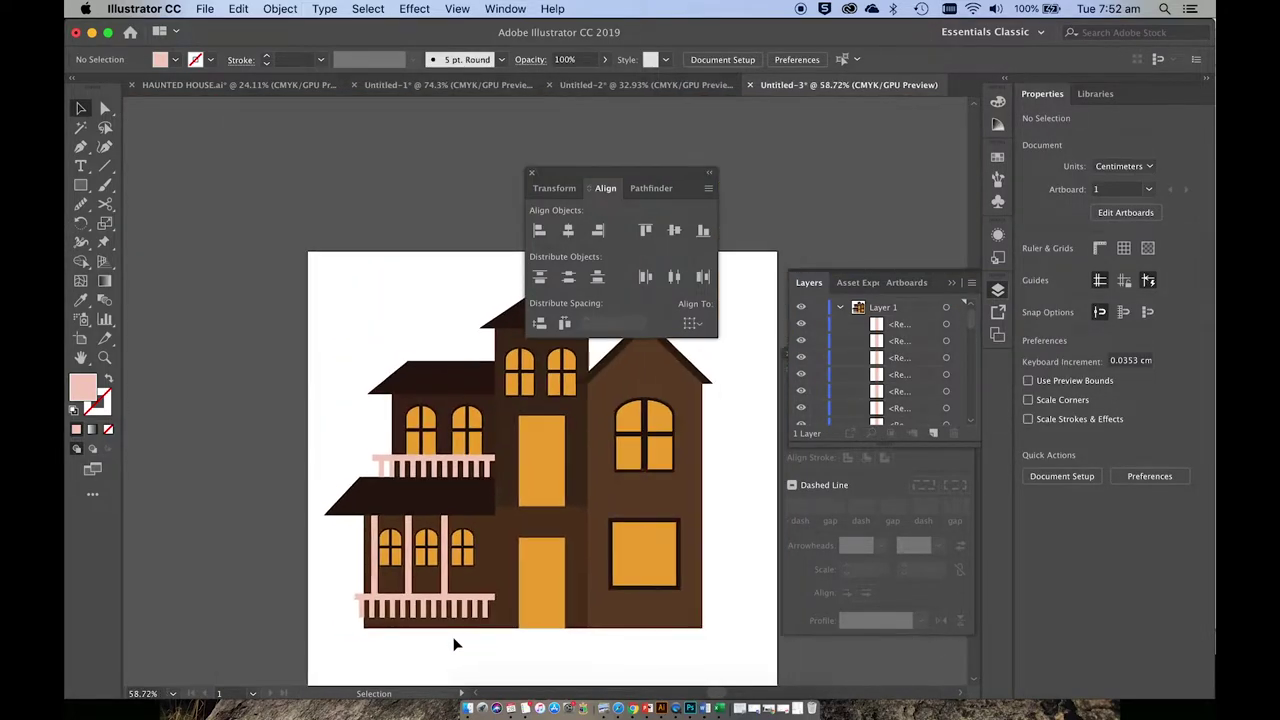
- Draw a strip along the house's base and fill it with the dark roof brown
{"action": "left_click", "coordinate": [80, 189]}
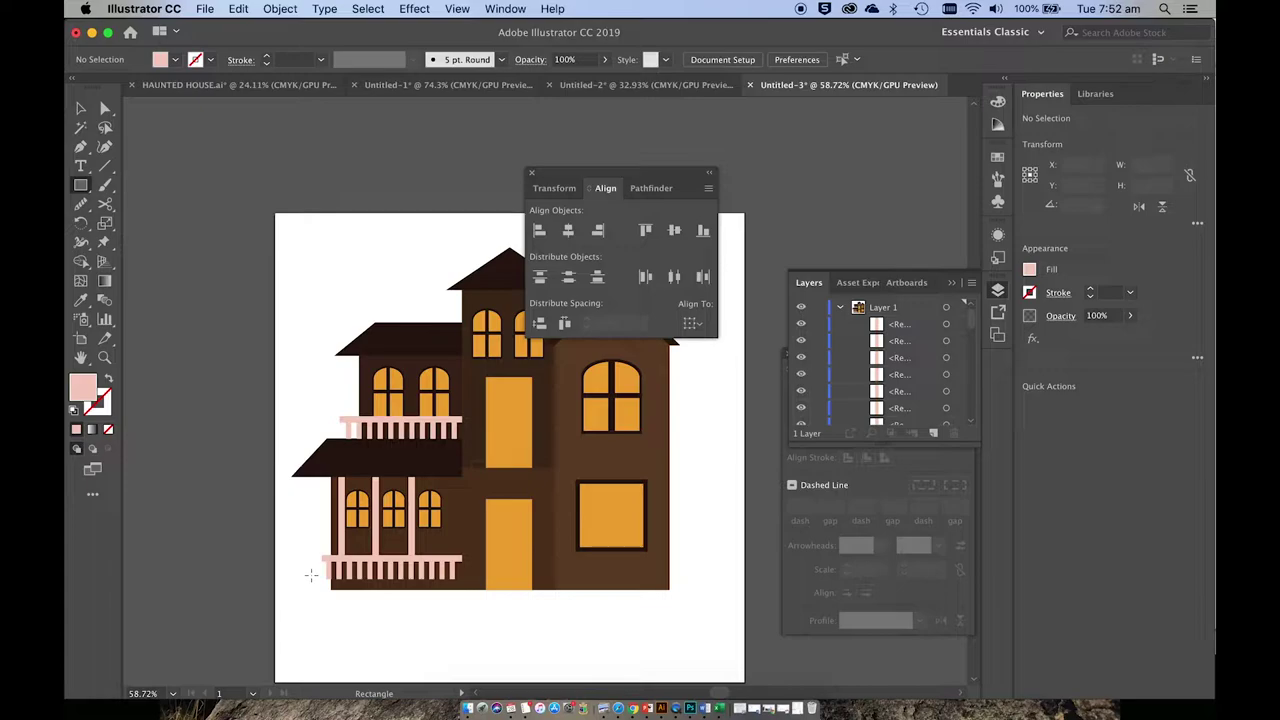
{"action": "left_click_drag", "start_coordinate": [314, 580], "coordinate": [679, 602]}
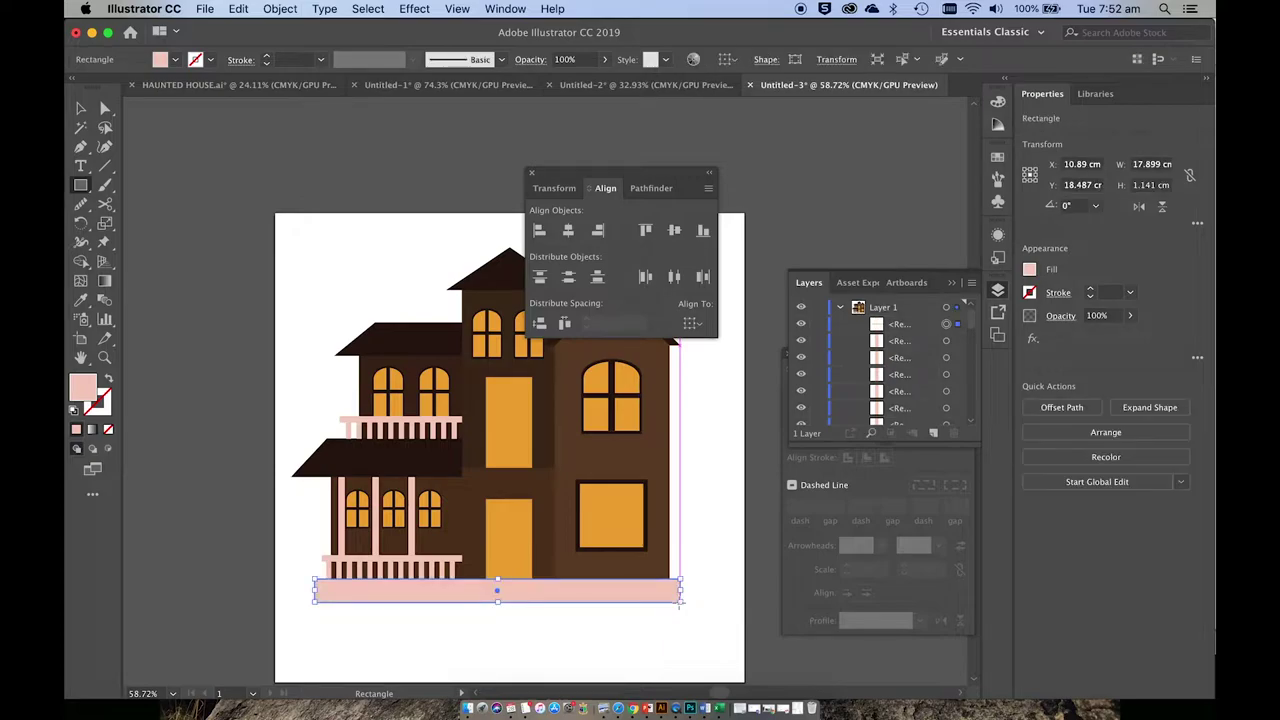
{"action": "key", "text": "i"}
{"action": "left_click", "coordinate": [396, 455]}
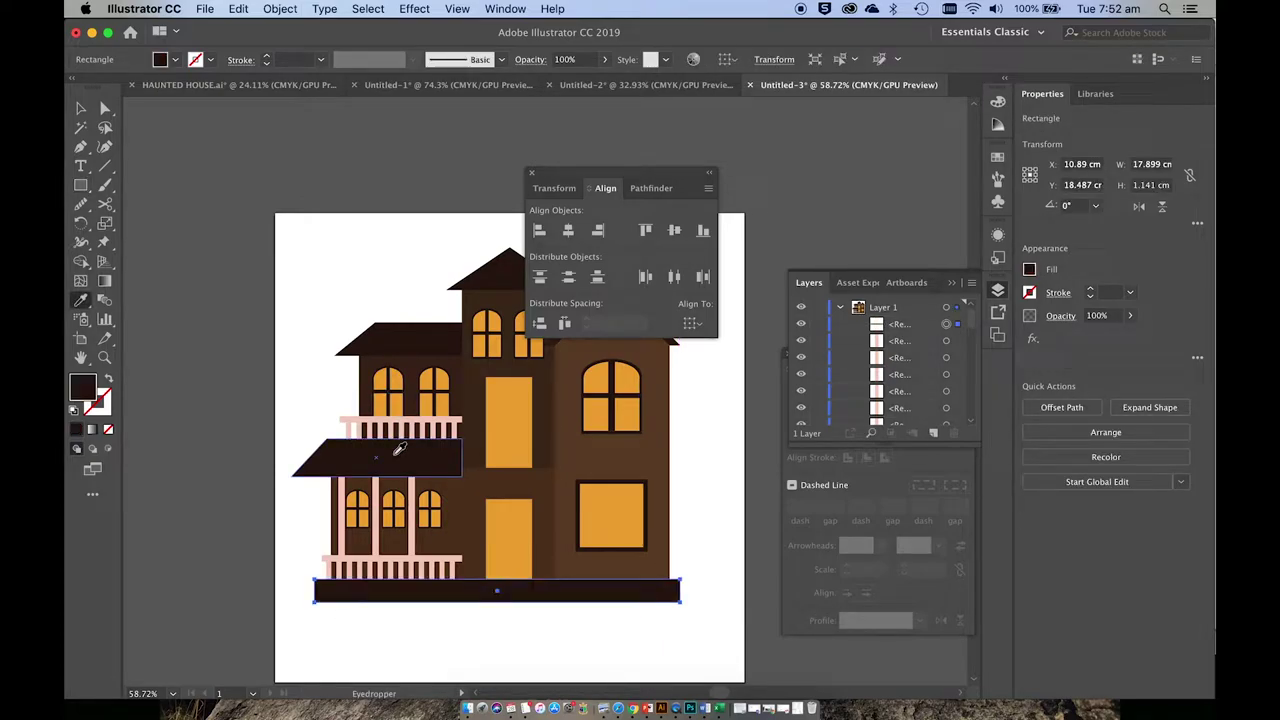
{"action": "key", "text": "v"}
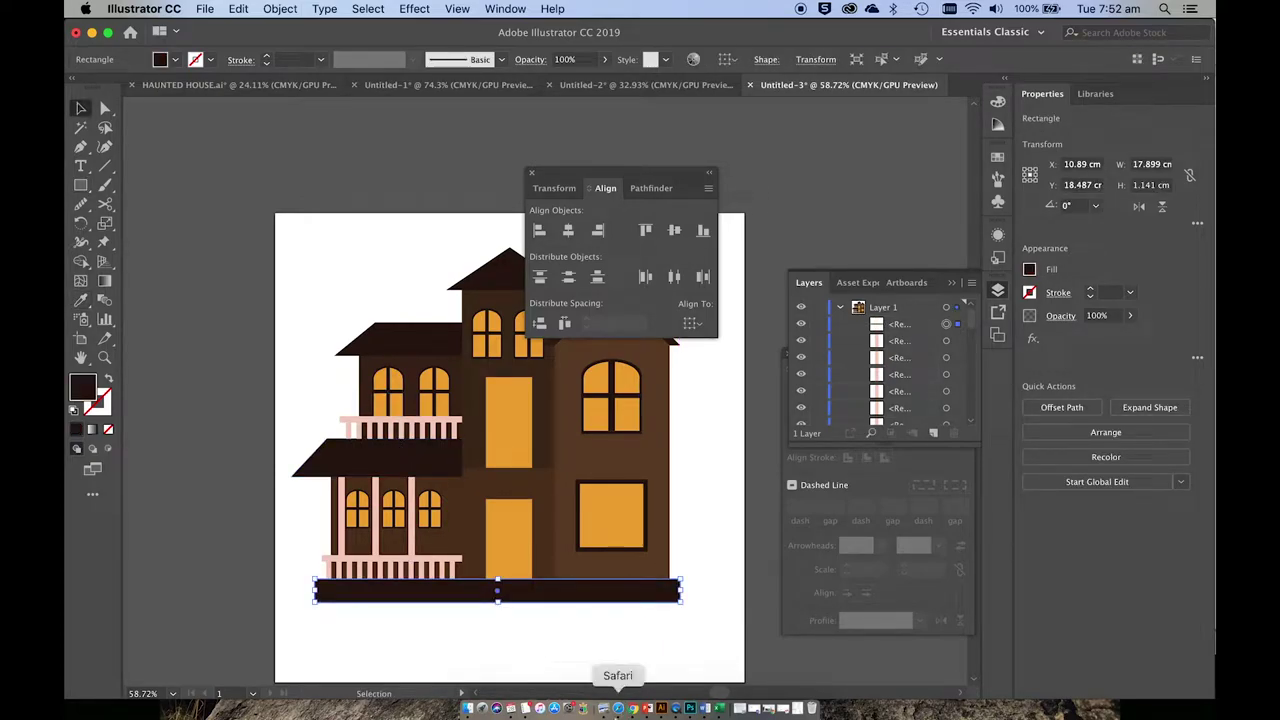
{"action": "left_click", "coordinate": [588, 660]}
{"action": "scroll", "coordinate": [588, 660], "scroll_direction": "up", "scroll_amount": 5}
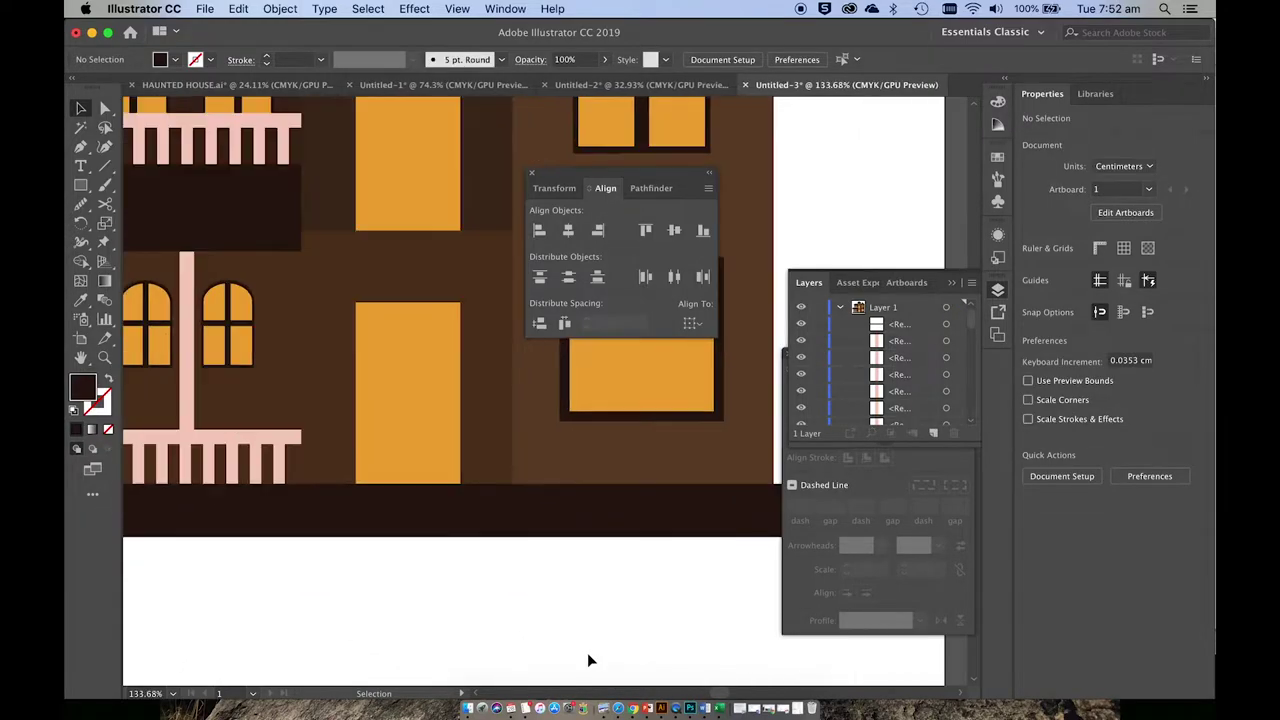
- Add two stacked pale pink steps, about 3.16 × 0.79 cm each, below the front door
{"action": "key", "text": "m"}
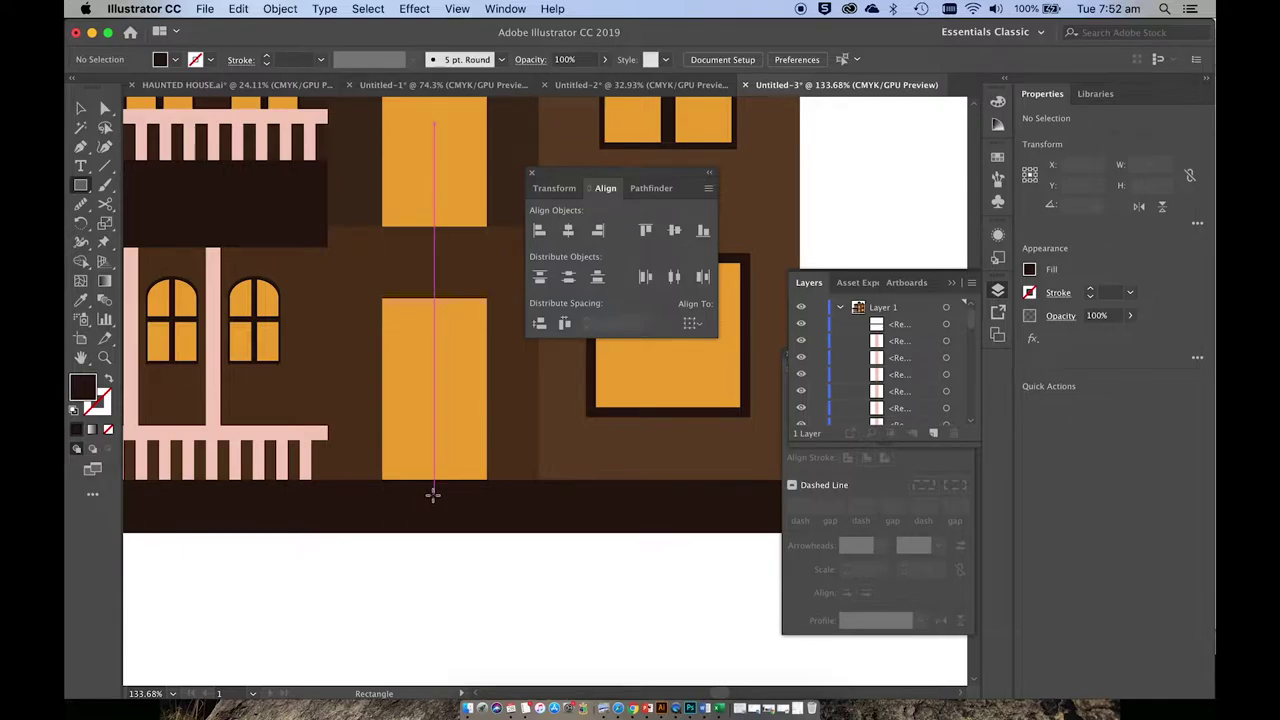
{"action": "left_click_drag", "start_coordinate": [434, 493], "coordinate": [508, 510]}
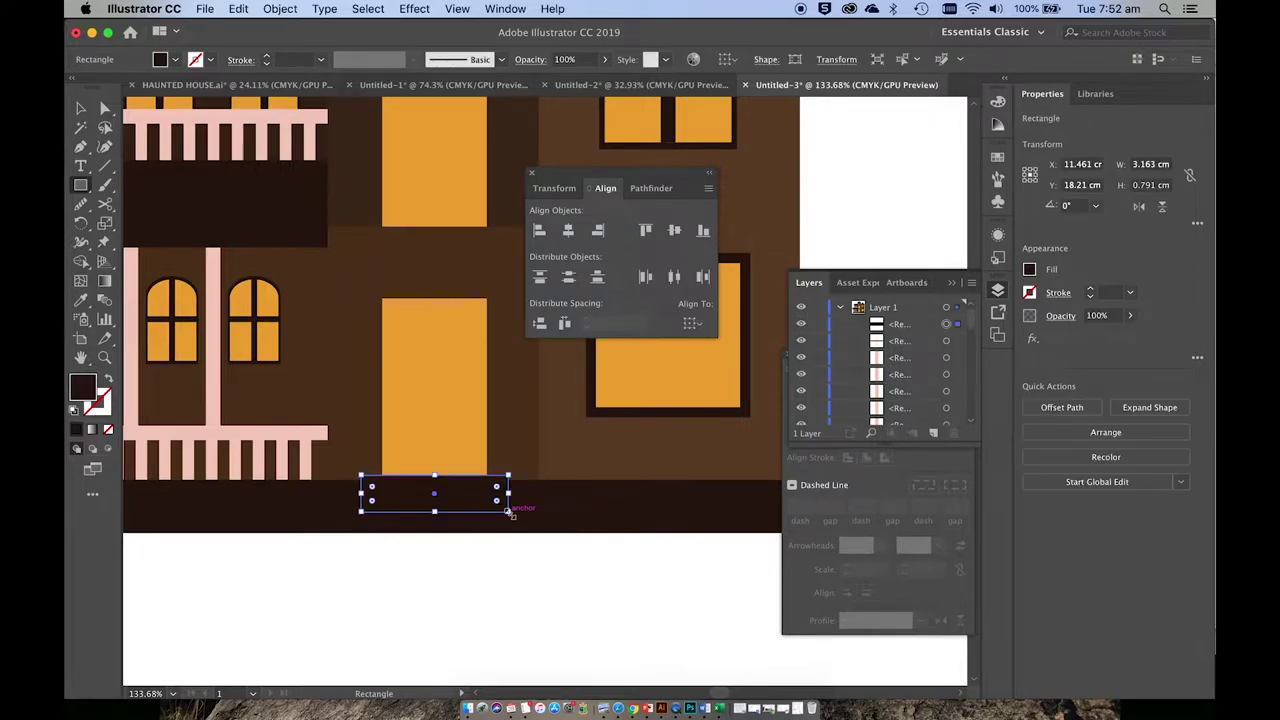
{"action": "key", "text": "i"}
{"action": "left_click", "coordinate": [314, 426]}
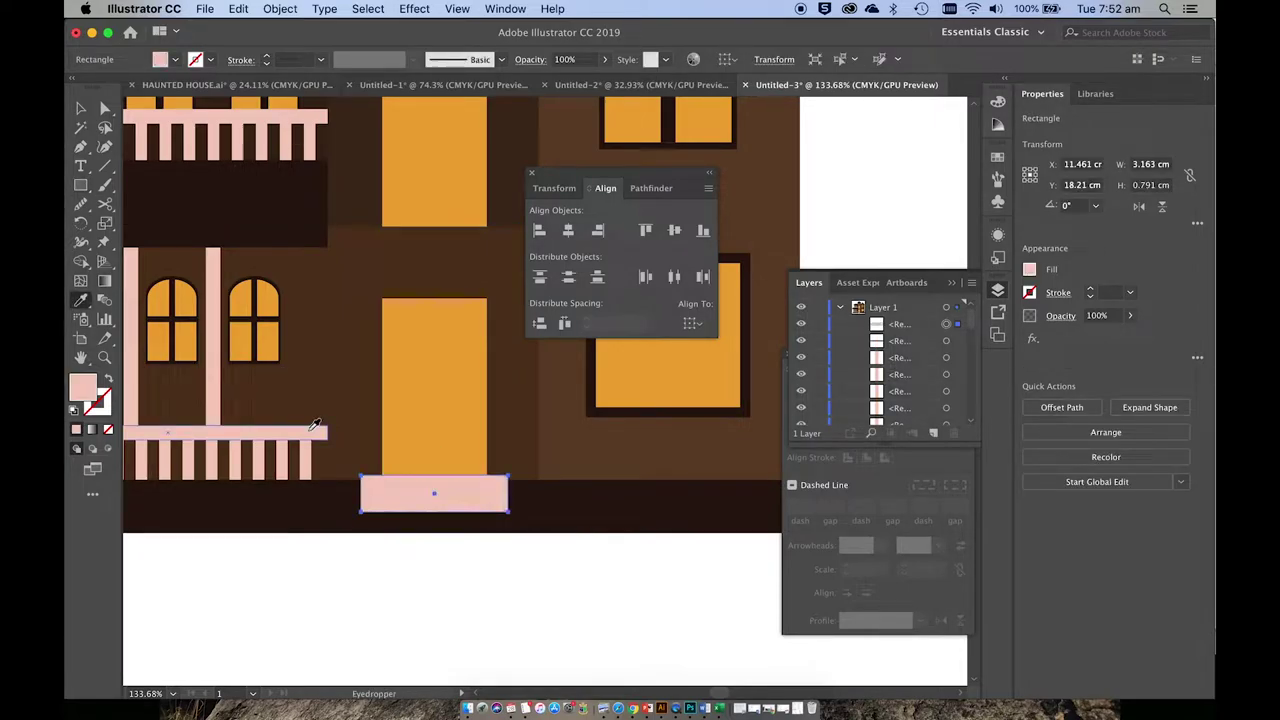
{"action": "key", "text": "v"}
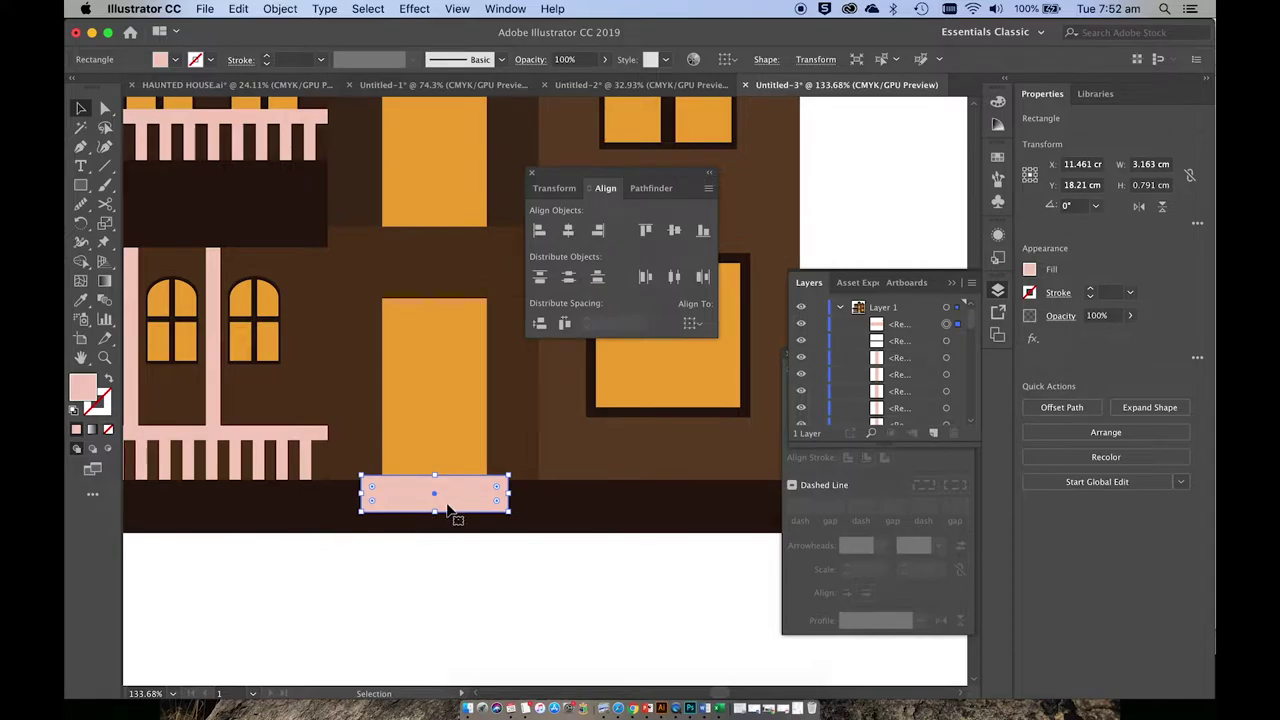
{"action": "left_click_drag", "start_coordinate": [449, 509], "coordinate": [448, 550]}
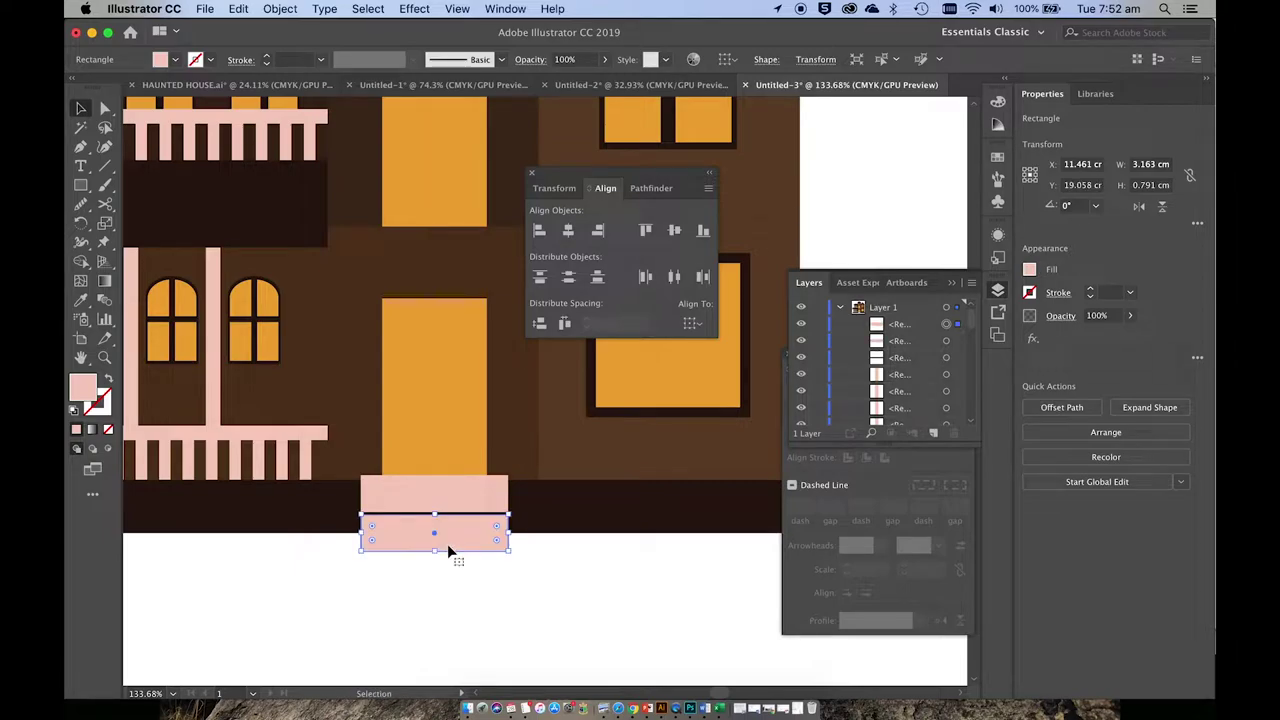
- Stack six pink step rectangles with Cmd+D and widen the second and fourth steps
{"action": "key", "text": "super+d"}
{"action": "key", "text": "super+d"}
{"action": "key", "text": "super+d"}
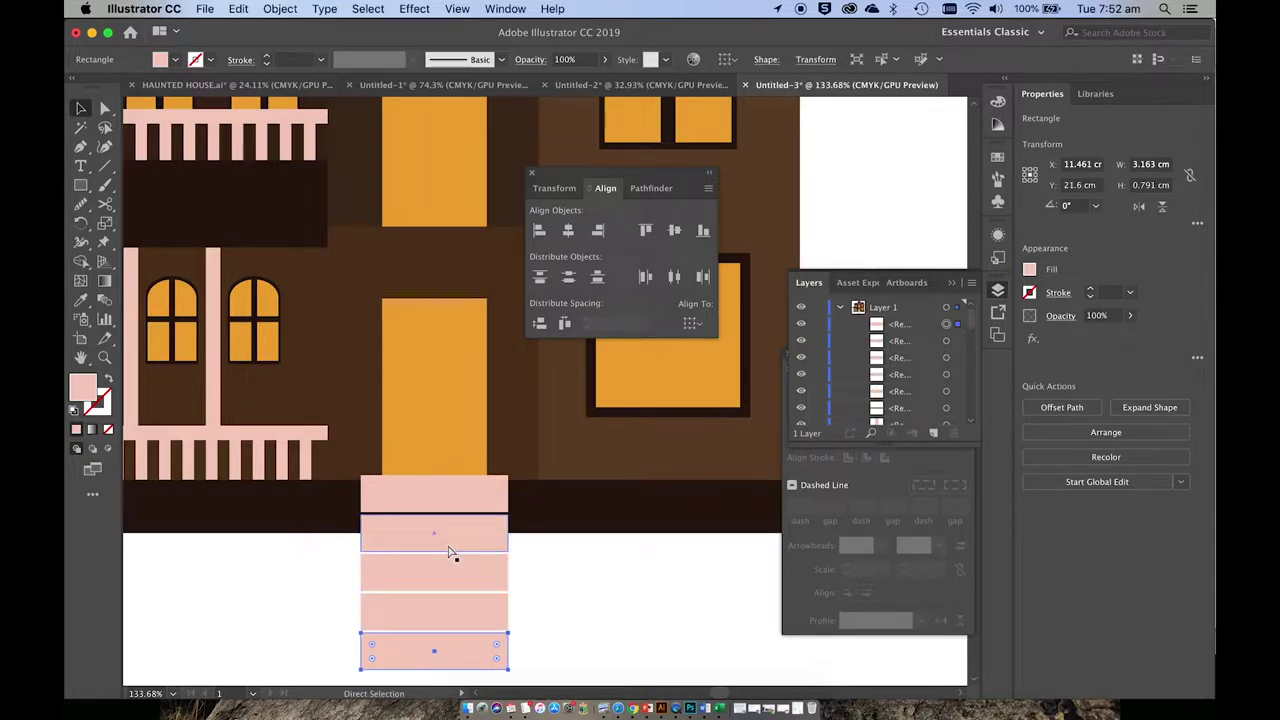
{"action": "key", "text": "super+d"}
{"action": "scroll", "coordinate": [449, 551], "scroll_direction": "down", "scroll_amount": 3}
{"action": "left_click", "coordinate": [506, 412]}
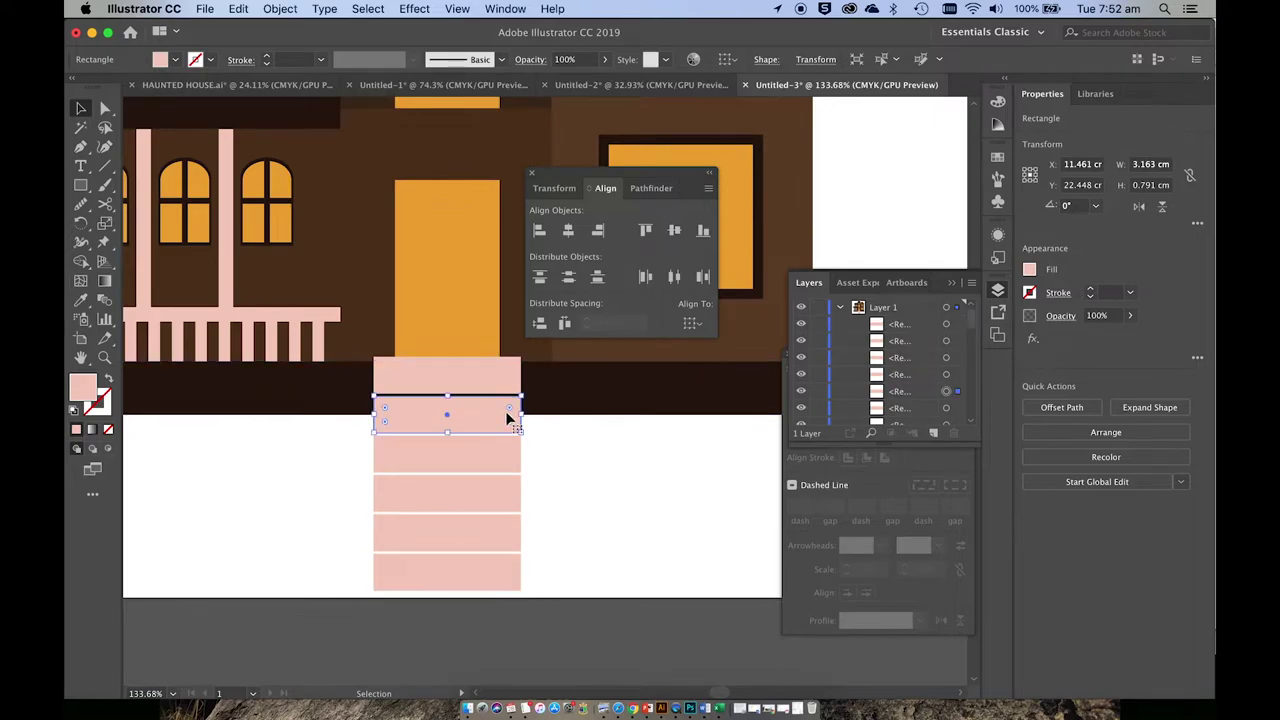
{"action": "left_click_drag", "start_coordinate": [522, 413], "coordinate": [592, 453]}
{"action": "left_click", "coordinate": [516, 446]}
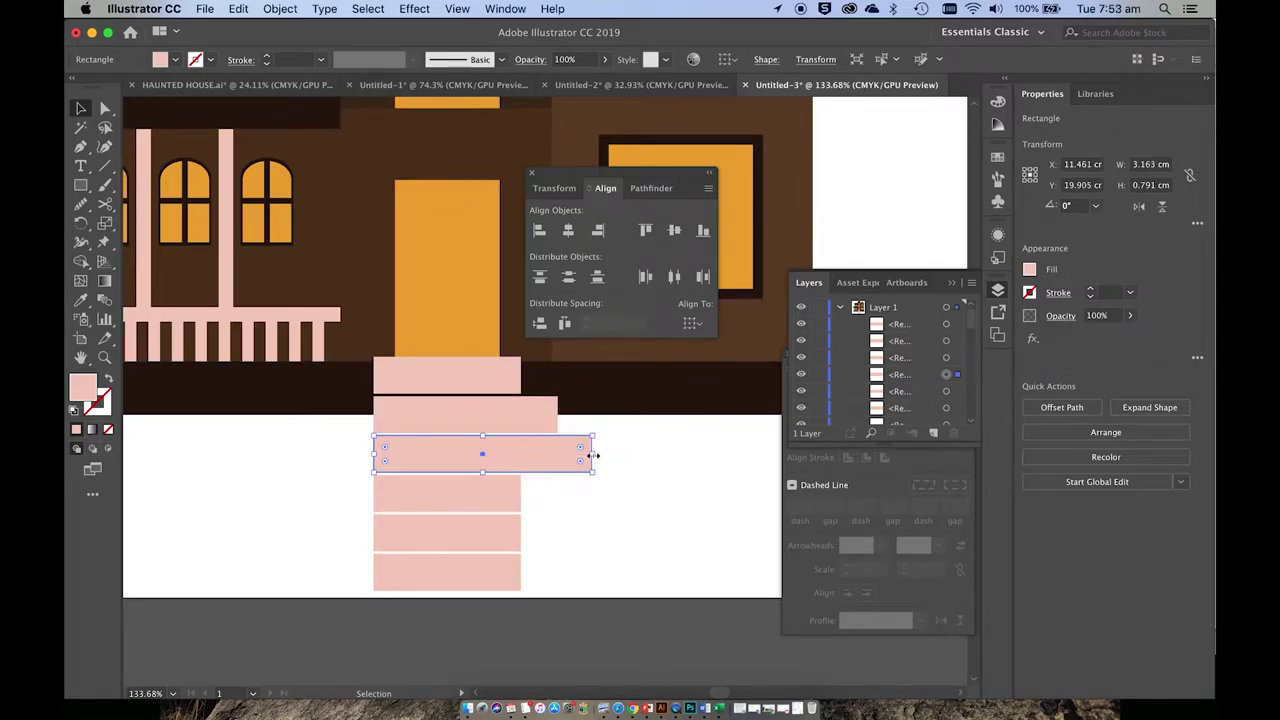
{"action": "left_click", "coordinate": [517, 497]}
{"action": "left_click_drag", "start_coordinate": [521, 494], "coordinate": [620, 500]}
- Widen the fifth and bottom steps so the stairs grow wider toward the base
{"action": "left_click", "coordinate": [490, 545]}
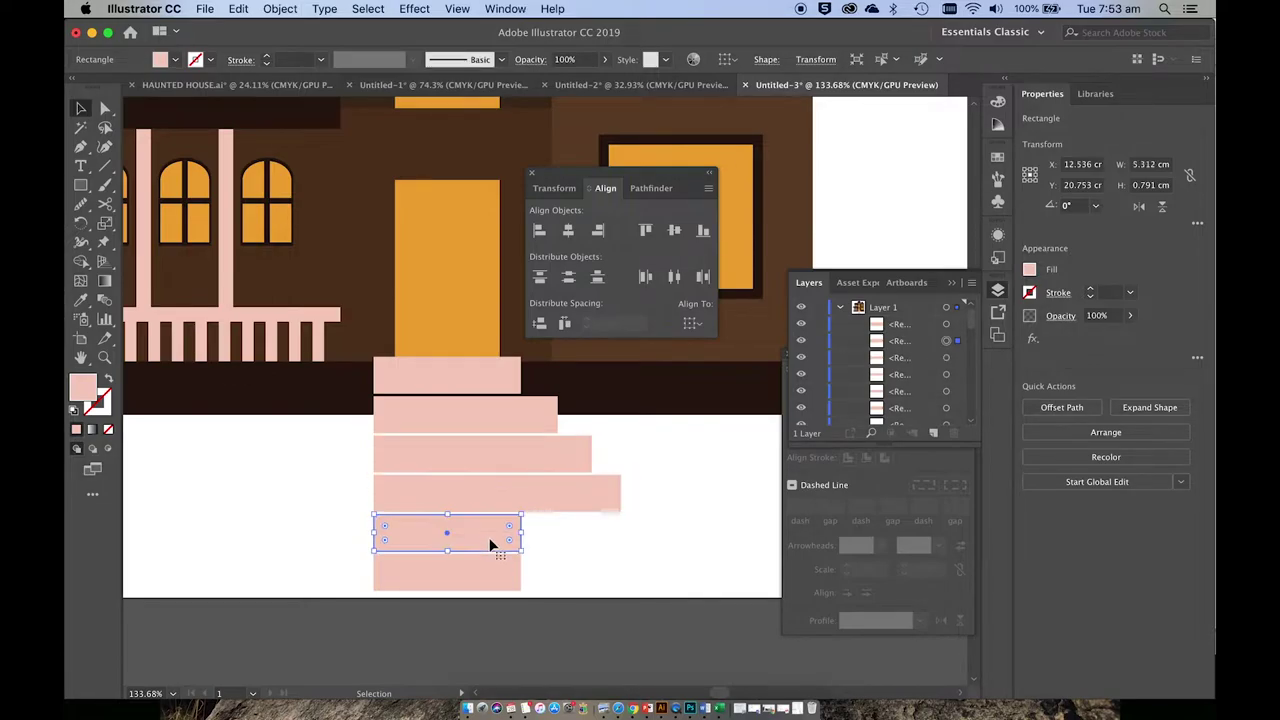
{"action": "left_click_drag", "start_coordinate": [520, 535], "coordinate": [655, 541]}
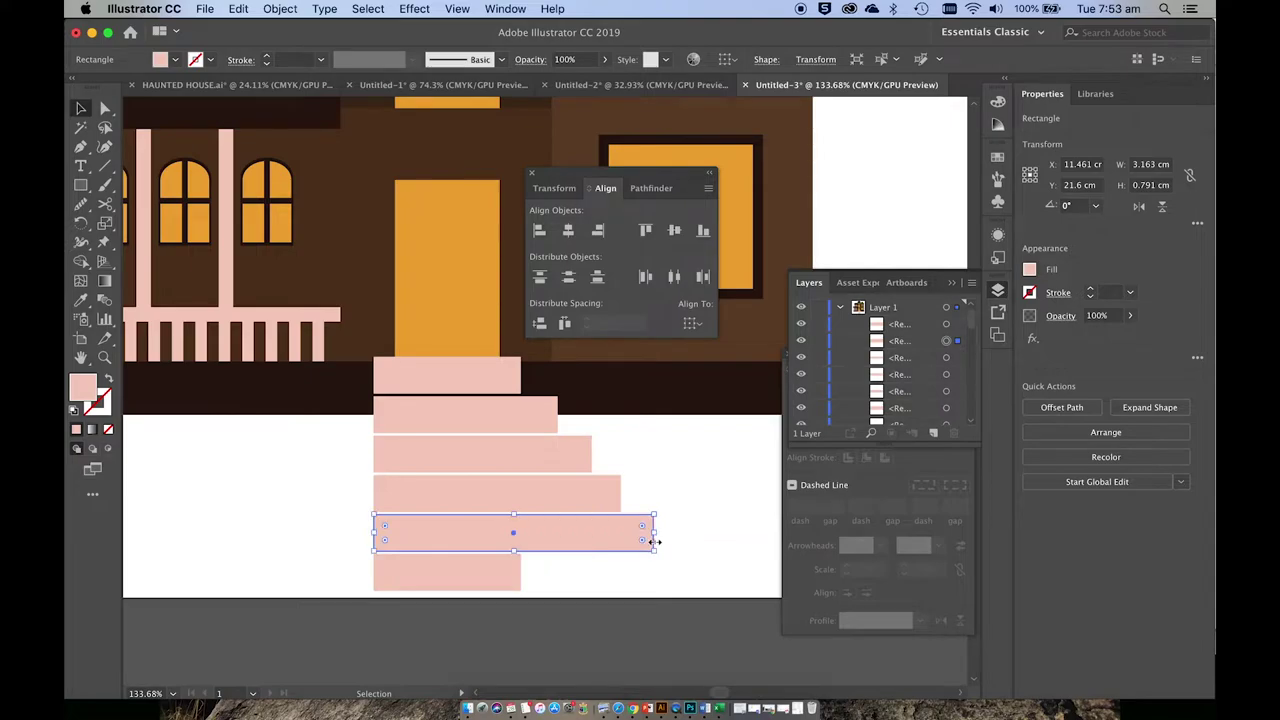
{"action": "left_click", "coordinate": [516, 575]}
{"action": "left_click_drag", "start_coordinate": [521, 572], "coordinate": [697, 577]}
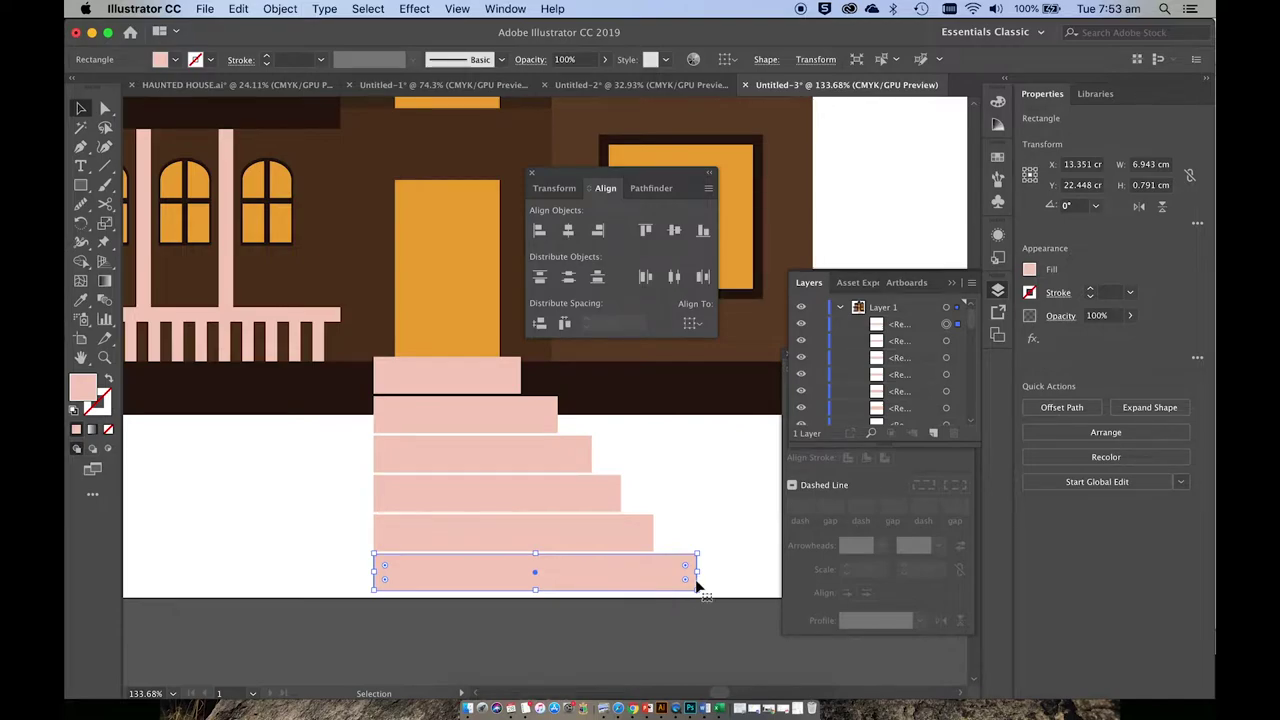
{"action": "left_click_drag", "start_coordinate": [700, 571], "coordinate": [729, 574]}
- Widen the fifth, fourth, third and second steps slightly more for even increments
{"action": "left_click", "coordinate": [646, 537]}
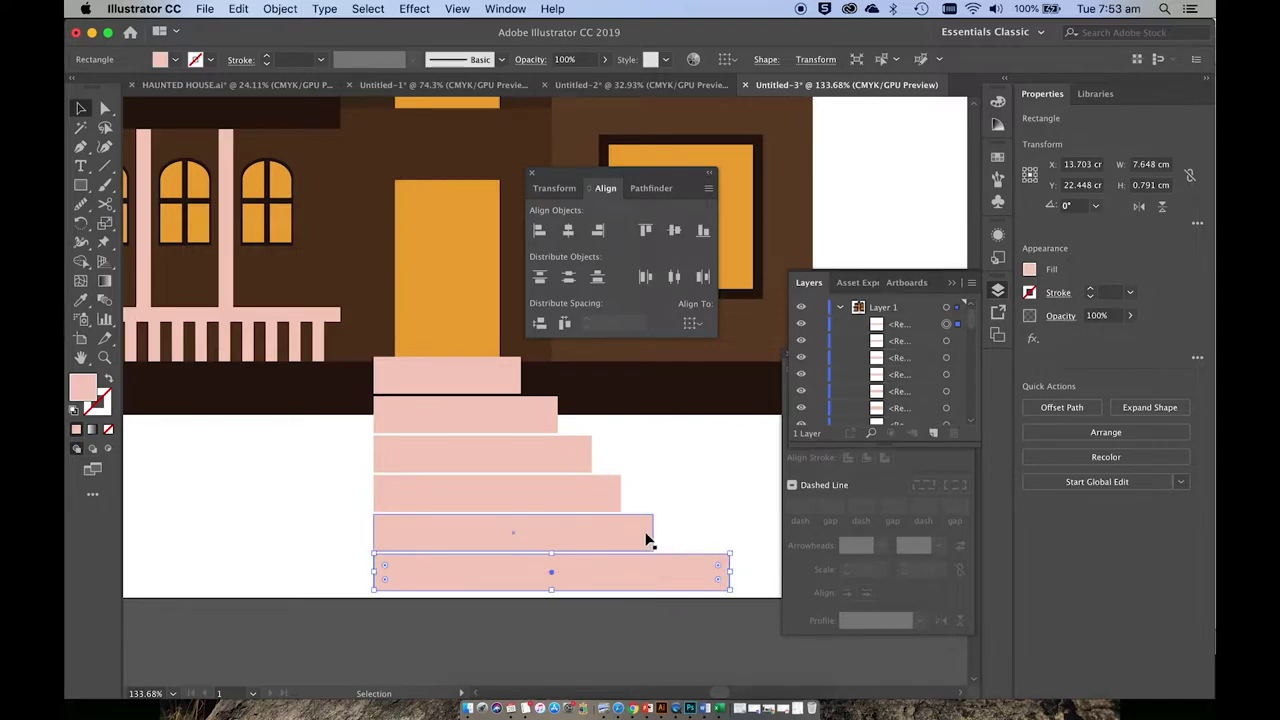
{"action": "left_click_drag", "start_coordinate": [655, 533], "coordinate": [688, 533]}
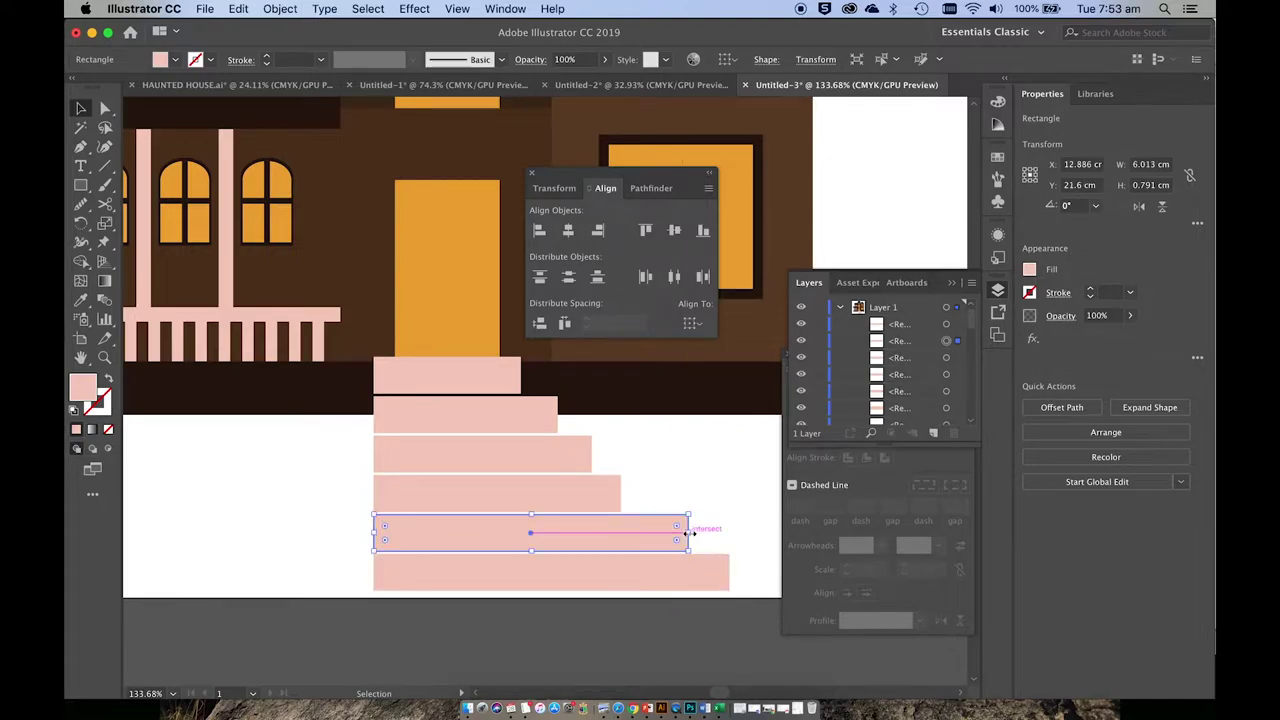
{"action": "left_click", "coordinate": [607, 495]}
{"action": "left_click_drag", "start_coordinate": [625, 496], "coordinate": [648, 494]}
{"action": "left_click", "coordinate": [589, 455]}
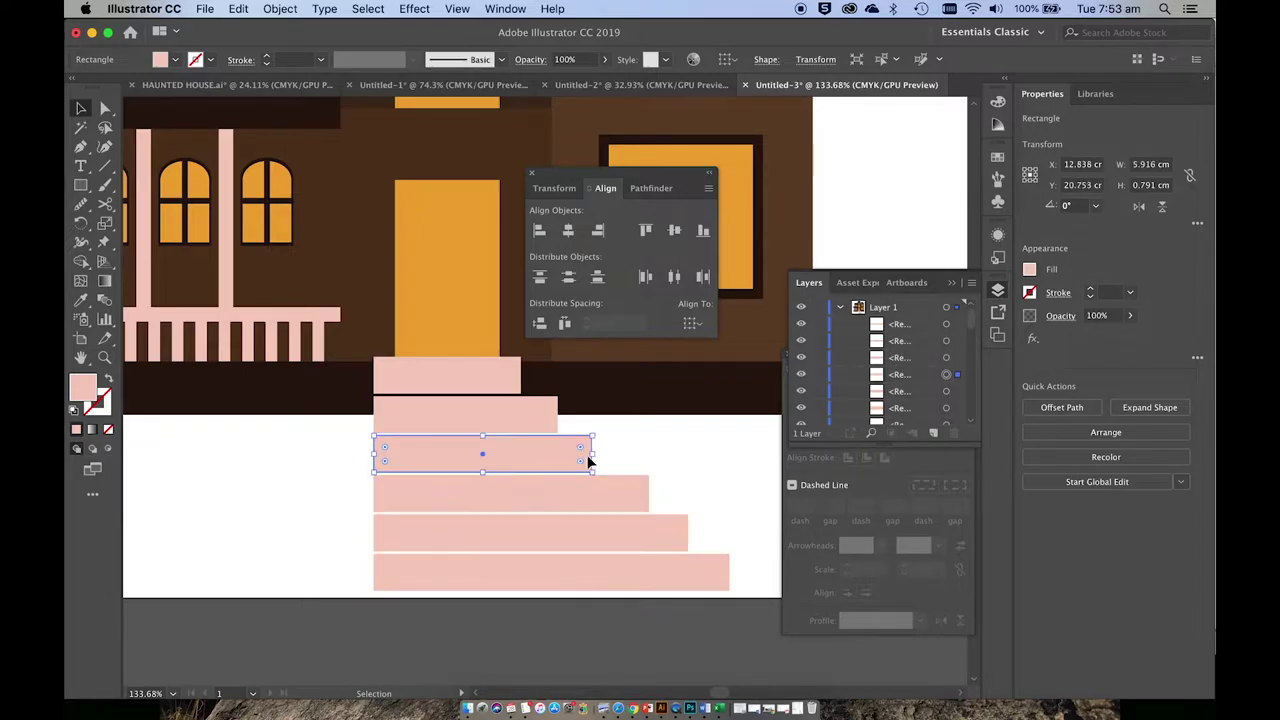
{"action": "left_click_drag", "start_coordinate": [591, 454], "coordinate": [614, 455]}
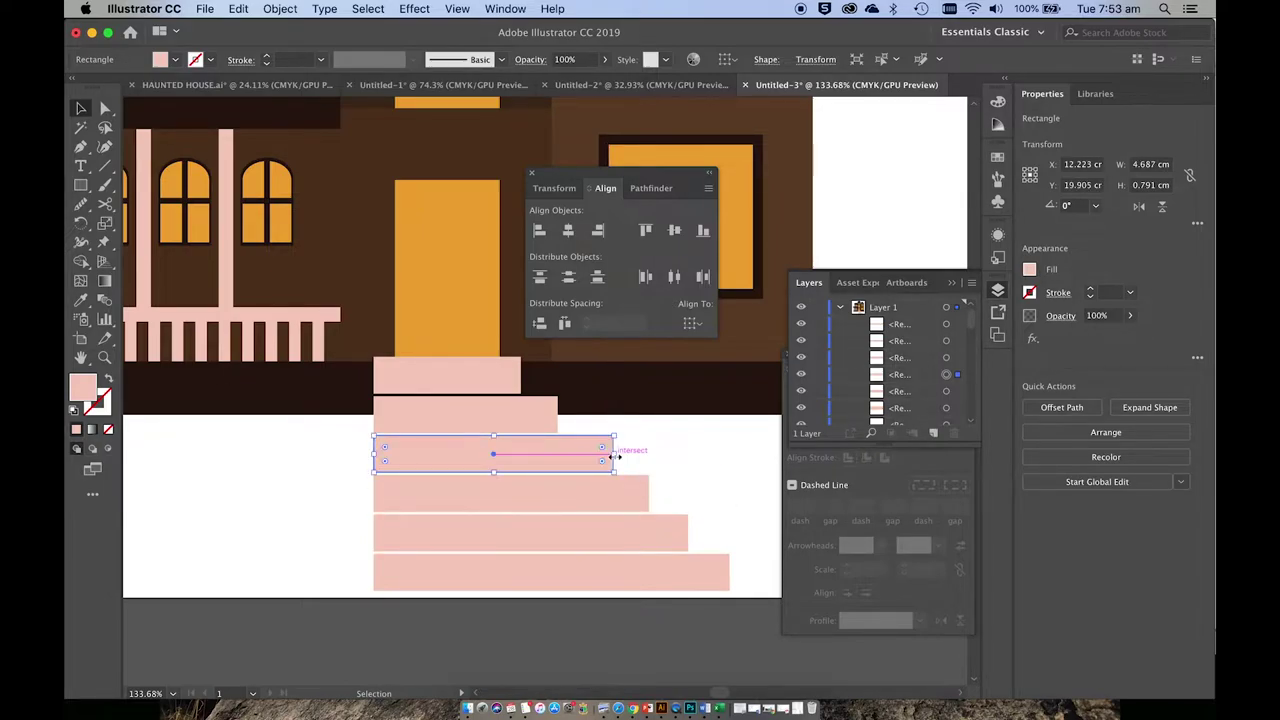
{"action": "left_click", "coordinate": [548, 418]}
{"action": "left_click_drag", "start_coordinate": [557, 414], "coordinate": [573, 414]}
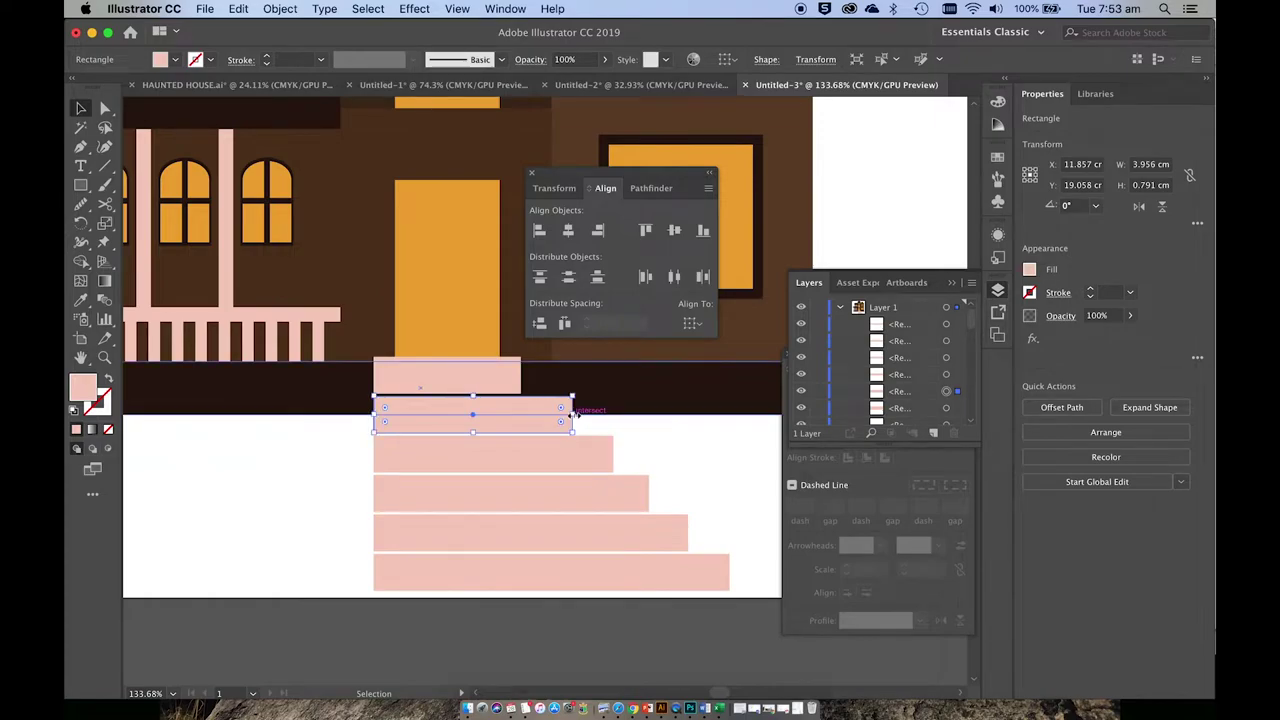
- Centre all six steps horizontally into a pyramid, group them, and nudge the group left
{"action": "key", "text": "super+a"}
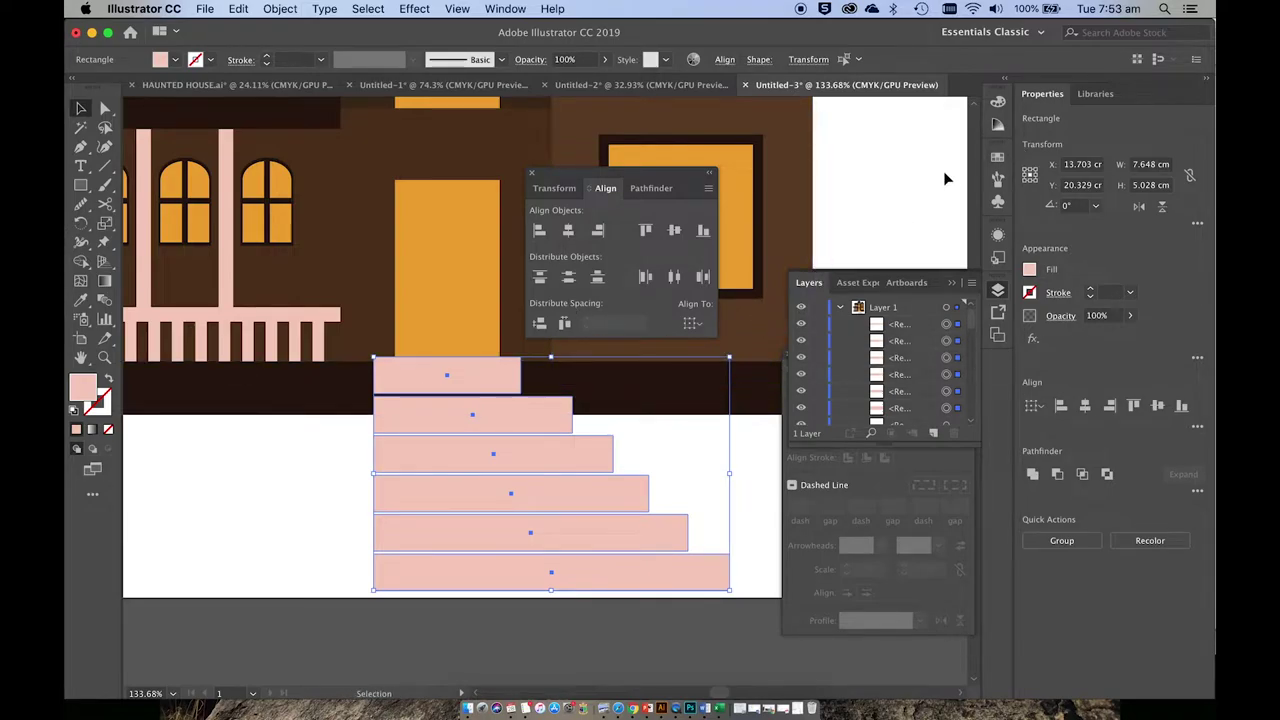
{"action": "left_click", "coordinate": [565, 231]}
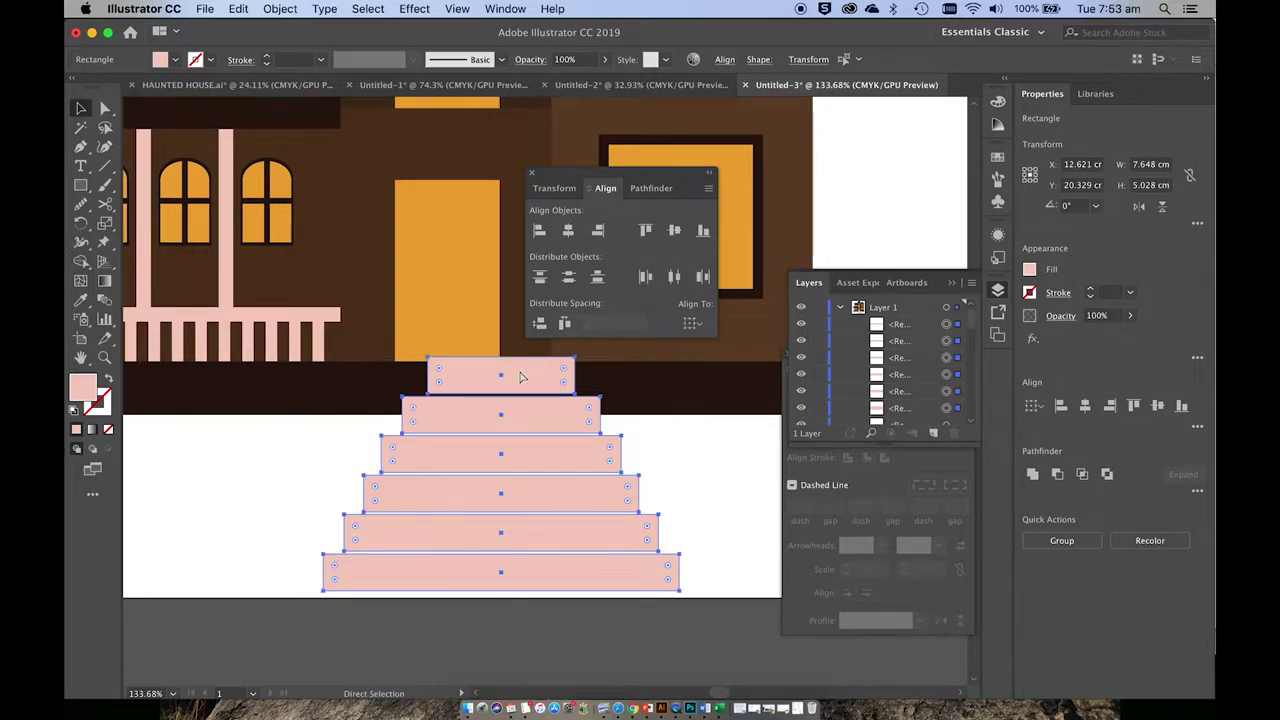
{"action": "key", "text": "super+g"}
{"action": "mouse_move", "coordinate": [527, 372]}
{"action": "left_mouse_down"}
{"action": "mouse_move", "coordinate": [470, 385]}
{"action": "mouse_move", "coordinate": [463, 367]}
{"action": "mouse_move", "coordinate": [518, 382]}
{"action": "left_mouse_up"}
- Centre the stair group horizontally beneath the orange door
{"action": "left_click", "coordinate": [458, 316], "text": "shift"}
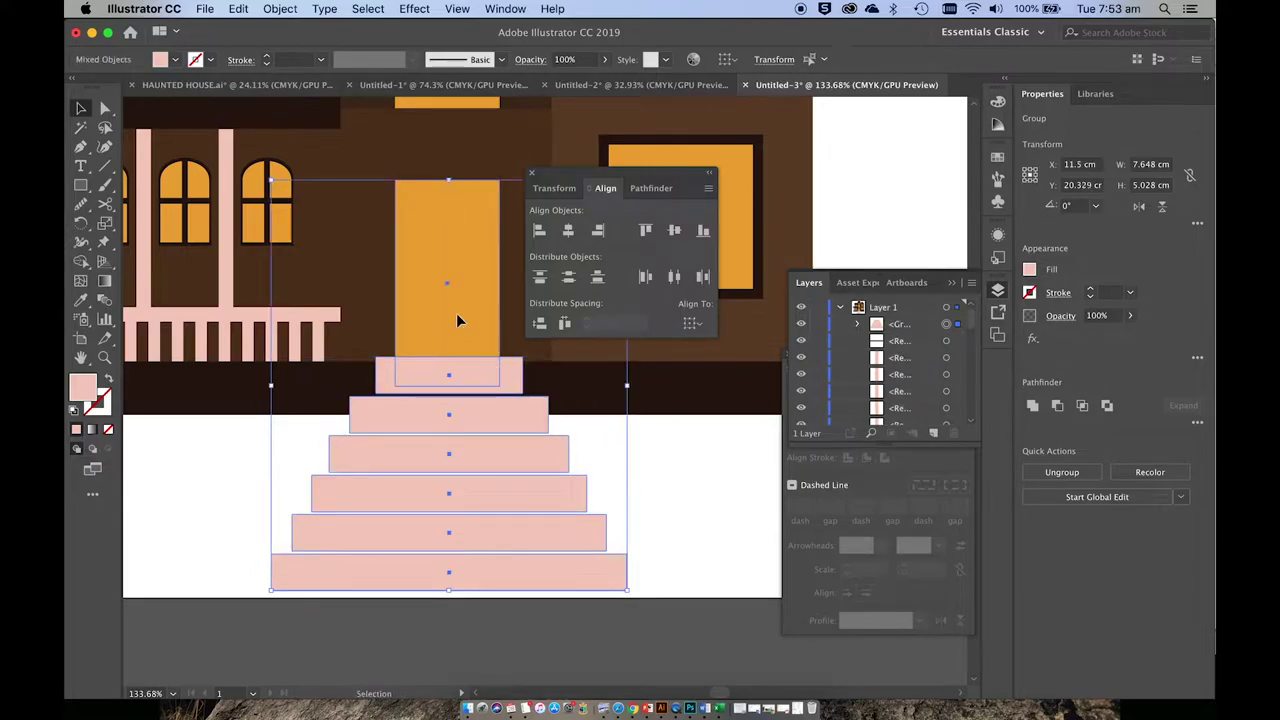
{"action": "left_click", "coordinate": [571, 232]}
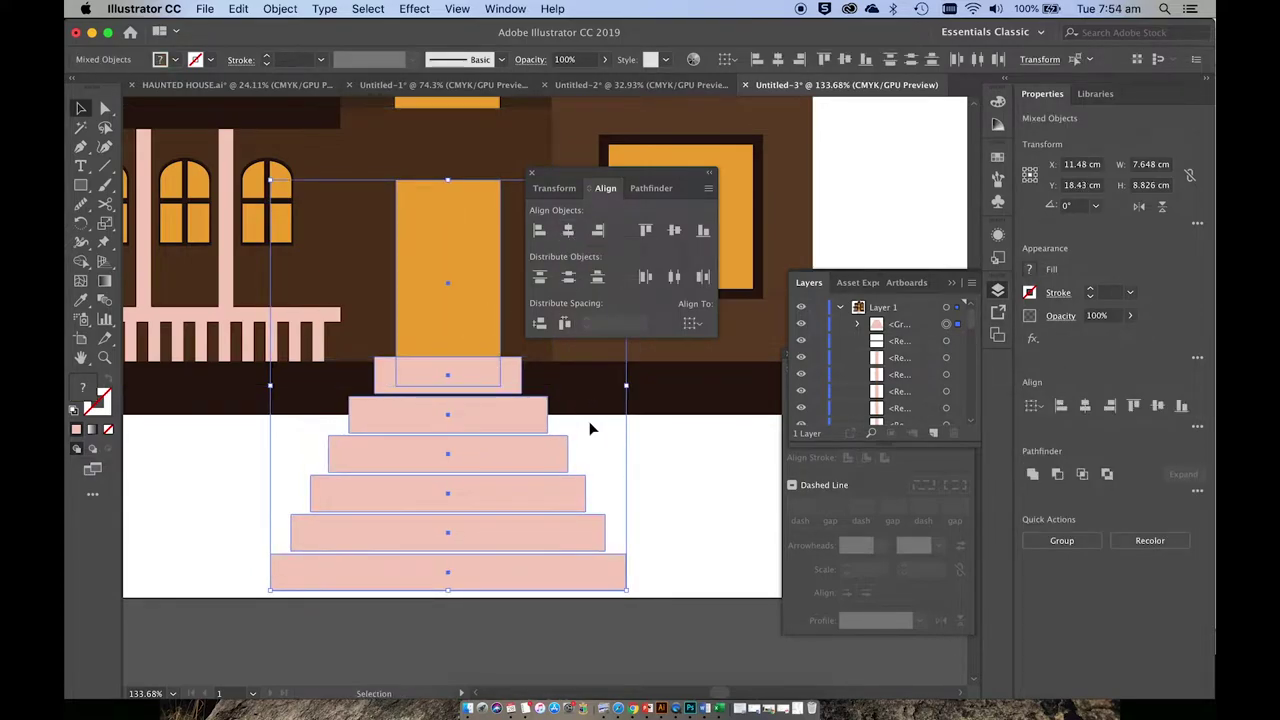
{"action": "left_click", "coordinate": [683, 463]}
{"action": "scroll", "coordinate": [683, 463], "scroll_direction": "down", "scroll_amount": 5}
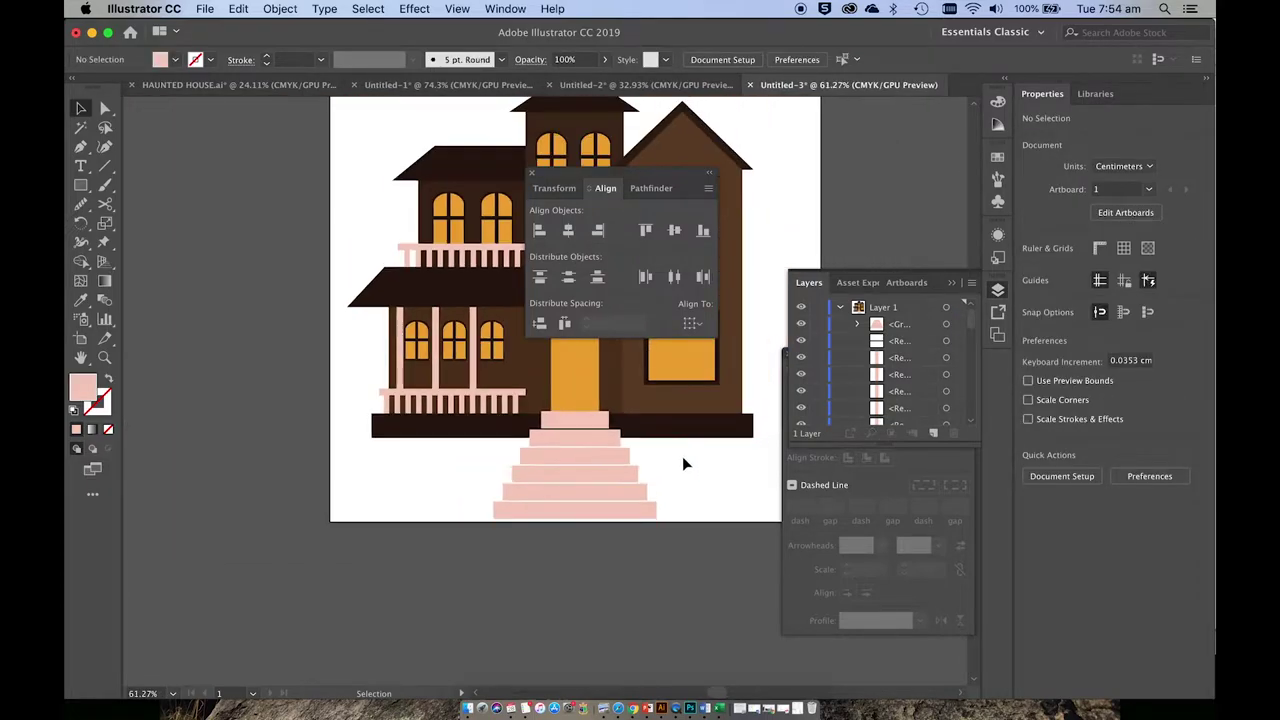
{"action": "scroll", "coordinate": [682, 463], "scroll_direction": "up", "scroll_amount": 5}
{"action": "scroll", "coordinate": [682, 463], "scroll_direction": "right", "scroll_amount": 2}
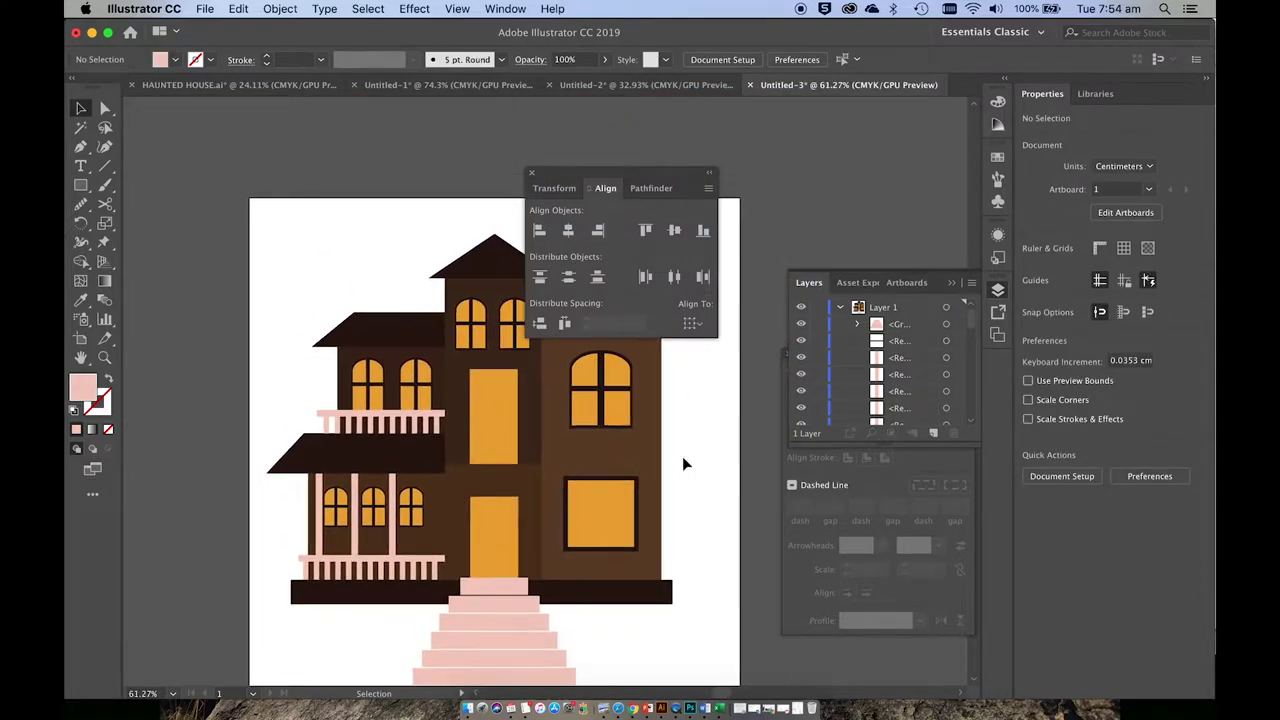
{"action": "scroll", "coordinate": [682, 463], "scroll_direction": "right", "scroll_amount": 1}
{"action": "scroll", "coordinate": [683, 463], "scroll_direction": "down", "scroll_amount": 1}
{"action": "scroll", "coordinate": [683, 463], "scroll_direction": "right", "scroll_amount": 1}
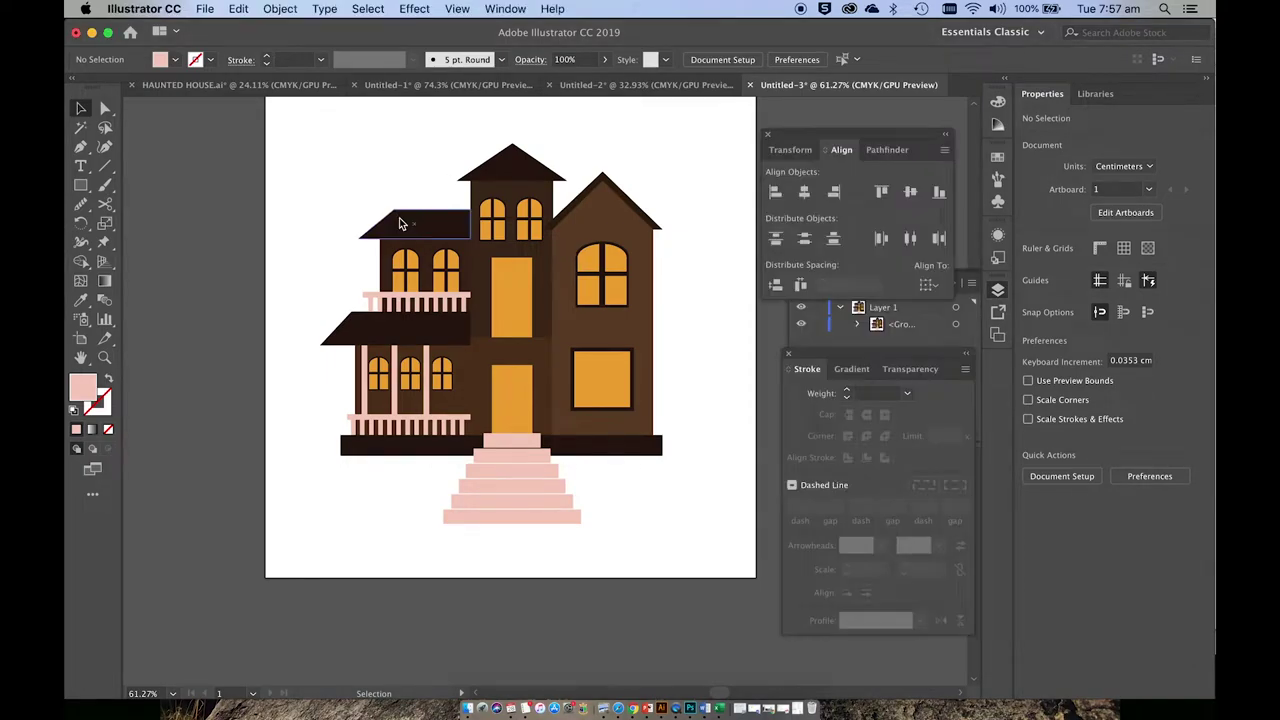
{"action": "scroll", "coordinate": [397, 220], "scroll_direction": "up", "scroll_amount": 5}
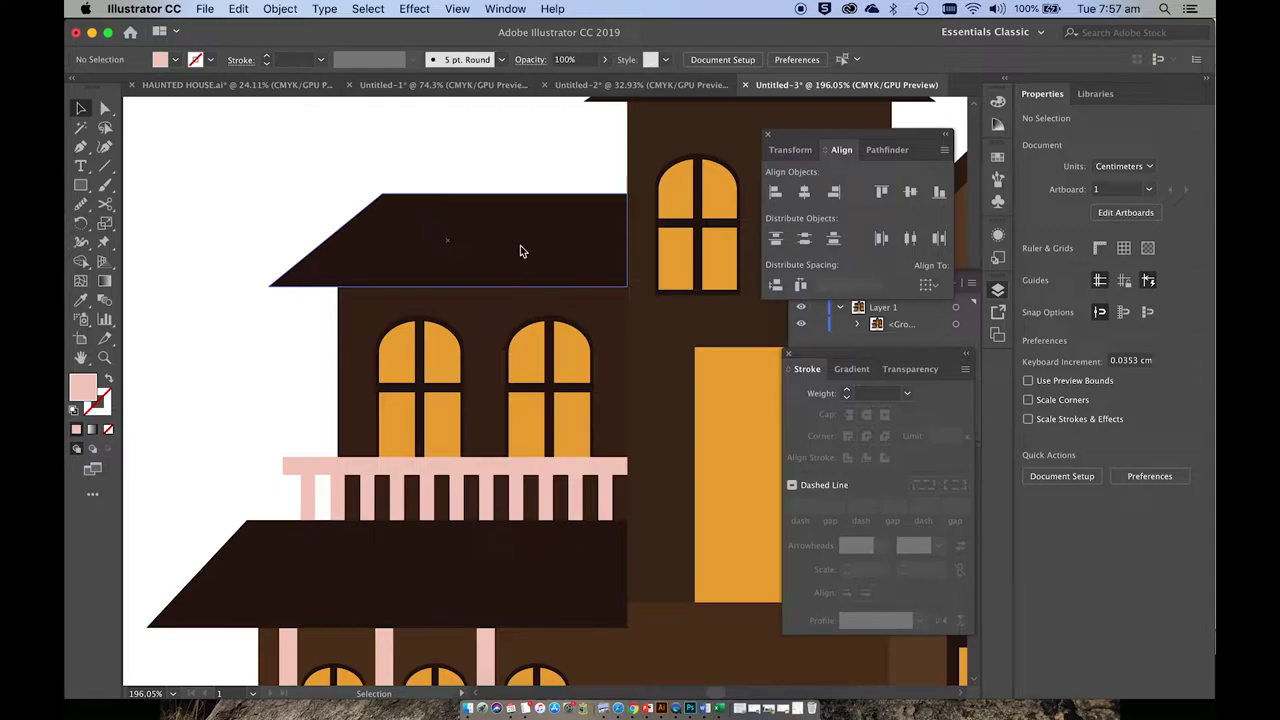
- Draw a small oval with the Ellipse Tool in the blank area left of the roof
{"action": "scroll", "coordinate": [449, 525], "scroll_direction": "left", "scroll_amount": 2}
{"action": "scroll", "coordinate": [449, 525], "scroll_direction": "up", "scroll_amount": 1}
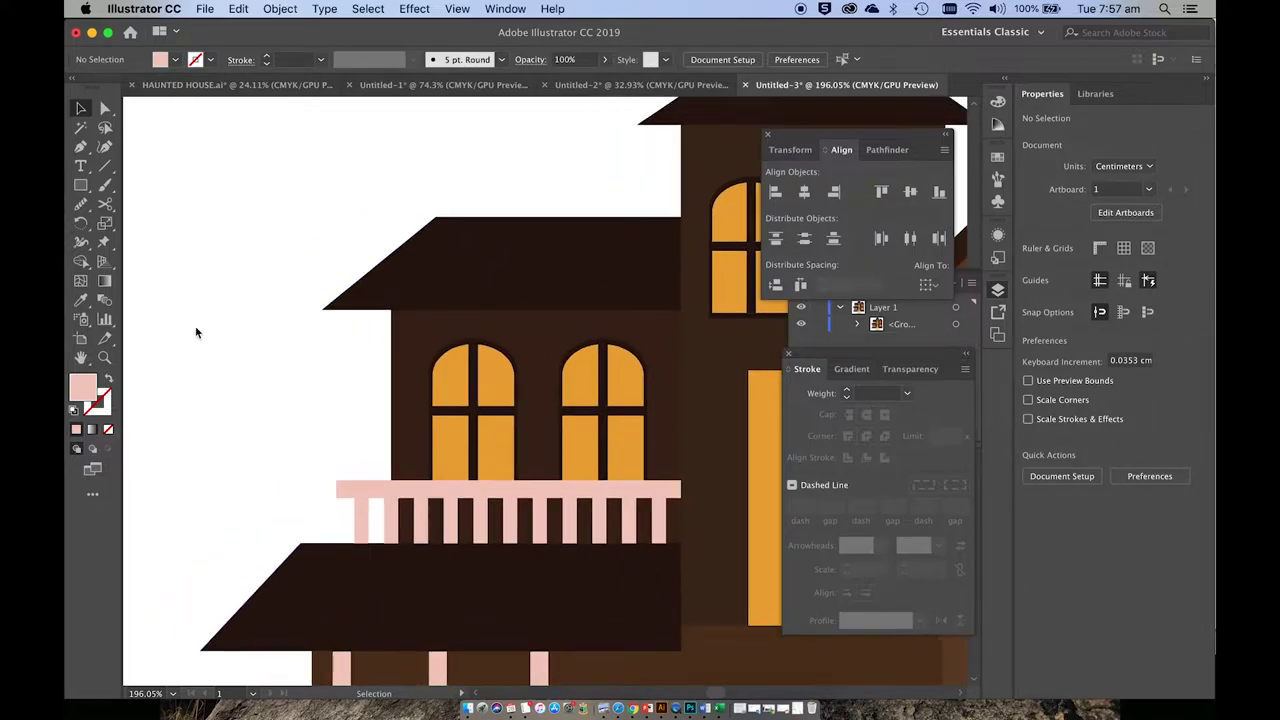
{"action": "left_click", "coordinate": [81, 187]}
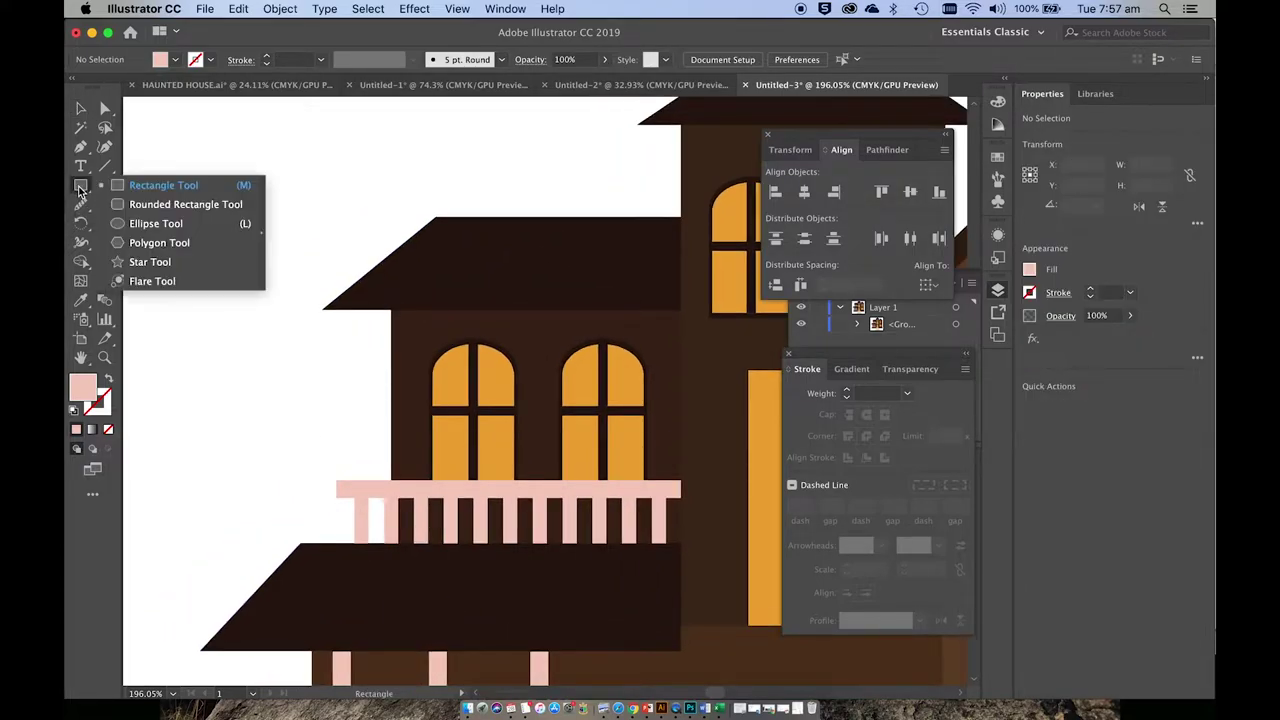
{"action": "left_click", "coordinate": [150, 223]}
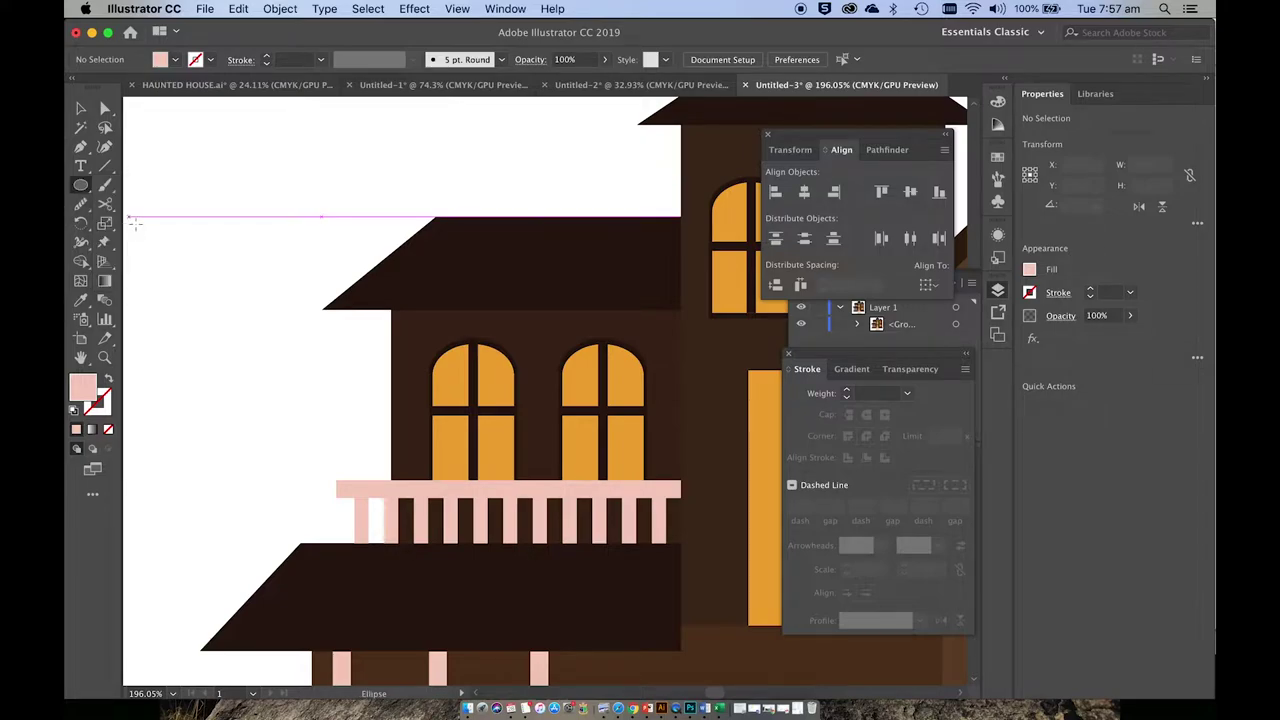
{"action": "left_click_drag", "start_coordinate": [200, 252], "coordinate": [229, 287]}
- Fill the oval with the roof's dark brown and give it a light pink E5CAC1 outline
{"action": "scroll", "coordinate": [229, 288], "scroll_direction": "up", "scroll_amount": 5}
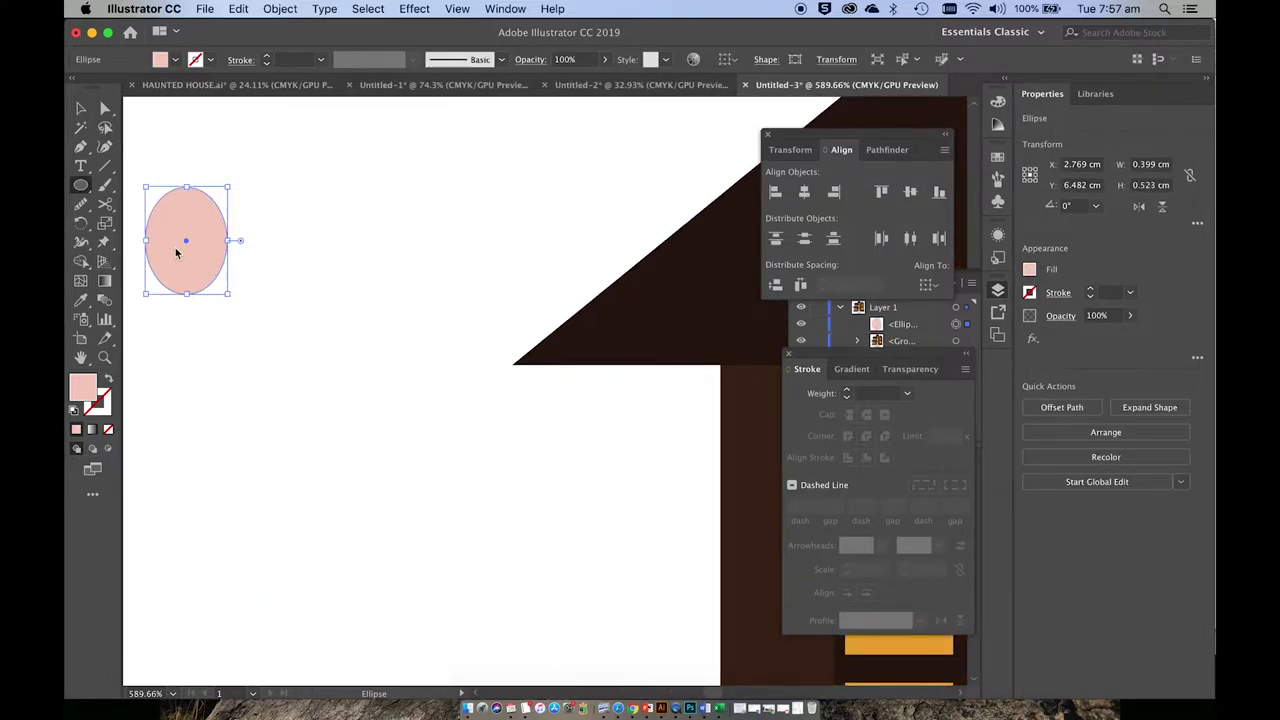
{"action": "key", "text": "i"}
{"action": "left_click", "coordinate": [703, 277]}
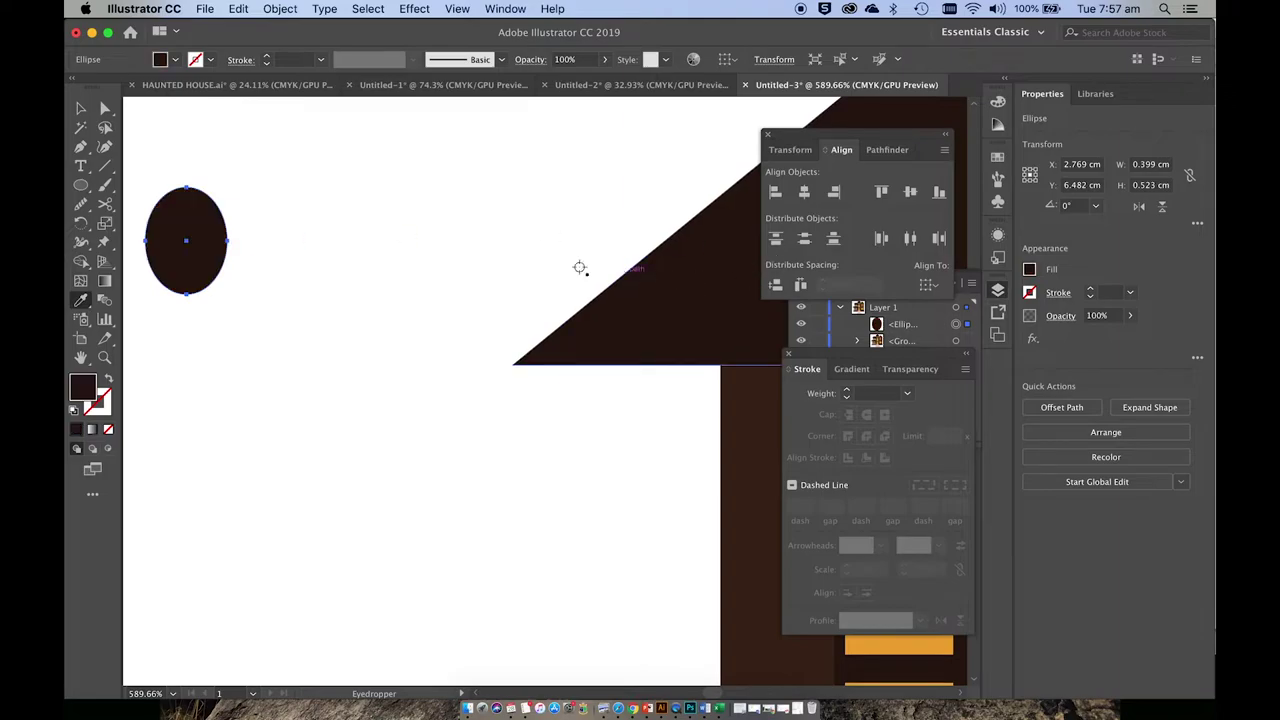
{"action": "double_click", "coordinate": [105, 398]}
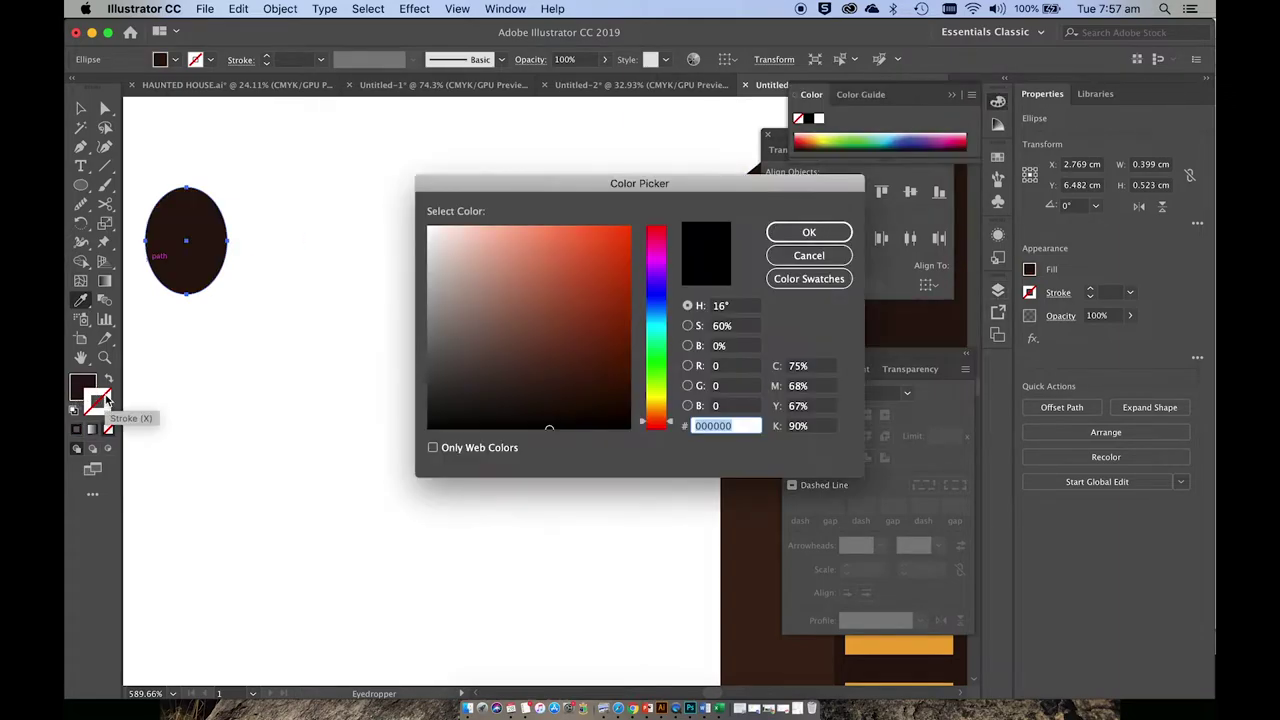
{"action": "left_click", "coordinate": [460, 244]}
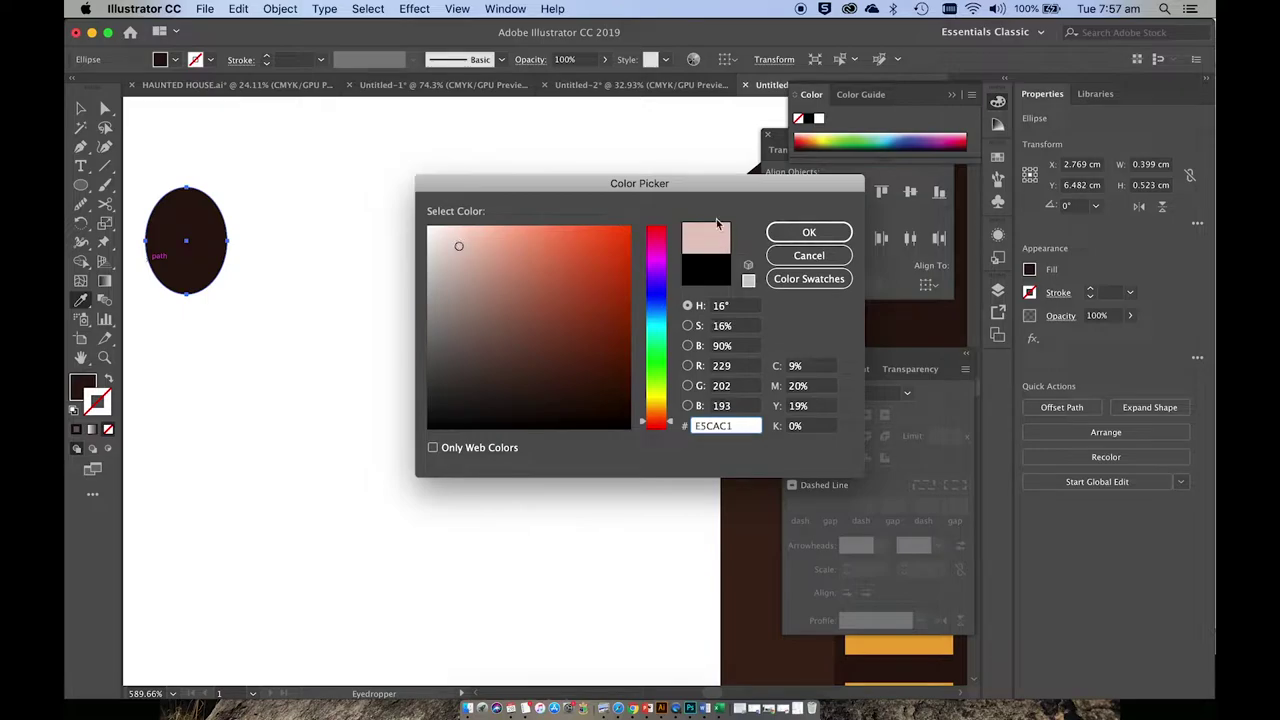
{"action": "left_click", "coordinate": [809, 232]}
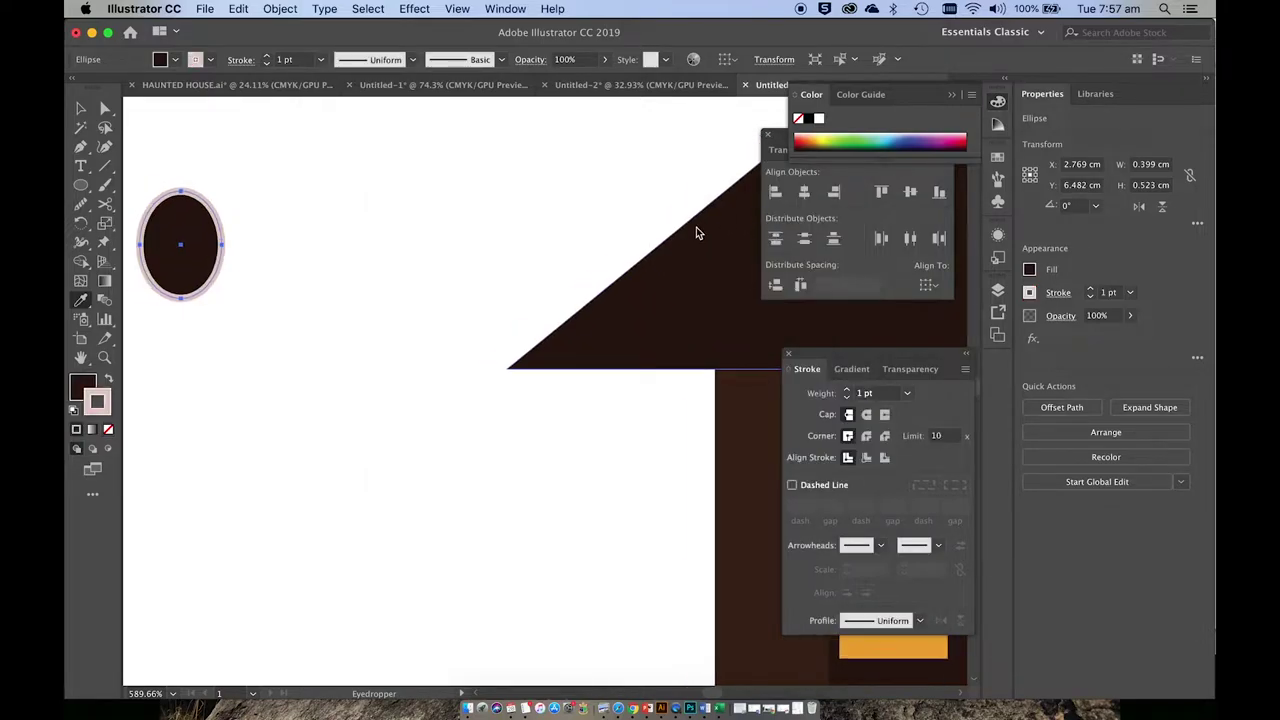
{"action": "scroll", "coordinate": [630, 220], "scroll_direction": "left", "scroll_amount": 5}
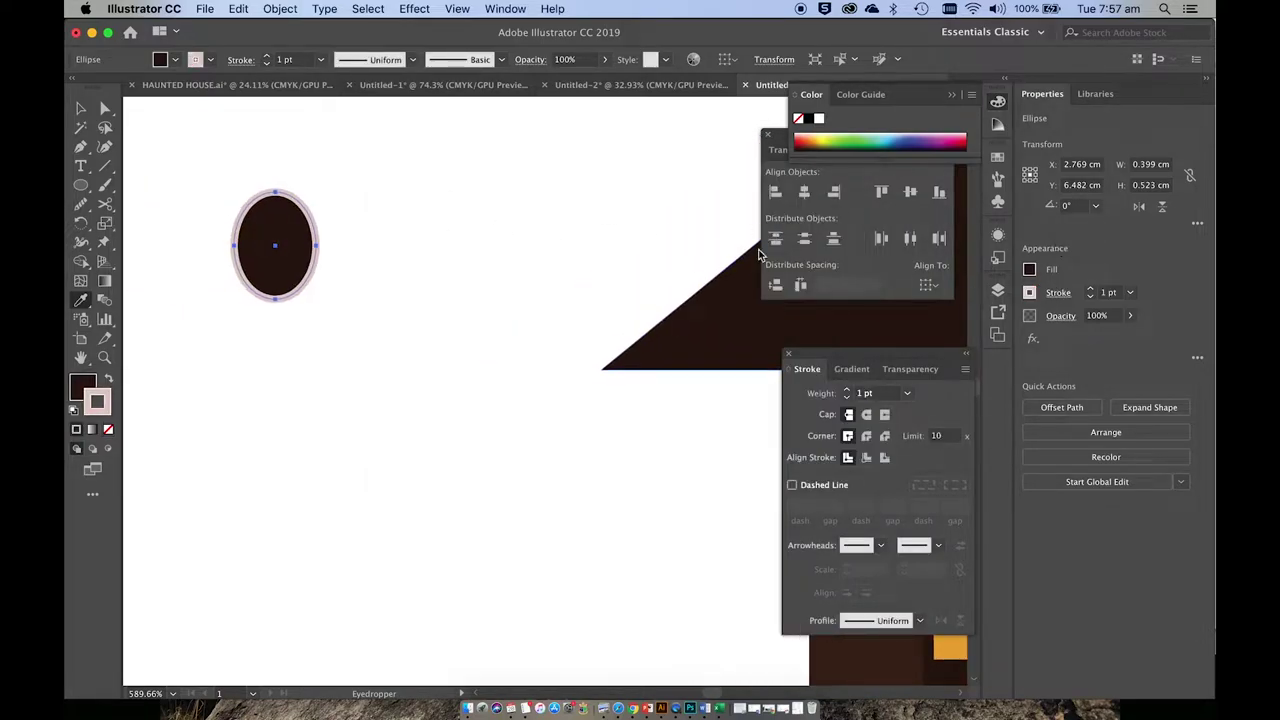
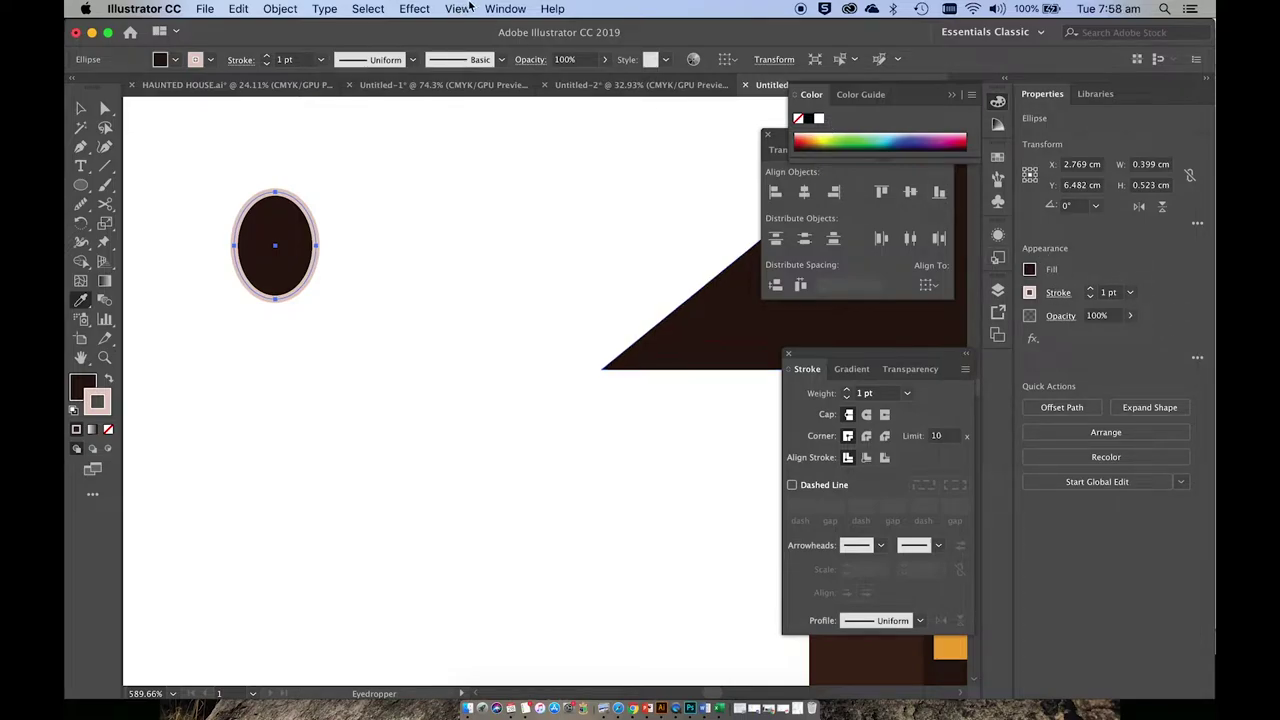
- Lower the dark oval's stroke weight from 1 pt to 0.5 pt in Properties
{"action": "left_click", "coordinate": [508, 9]}
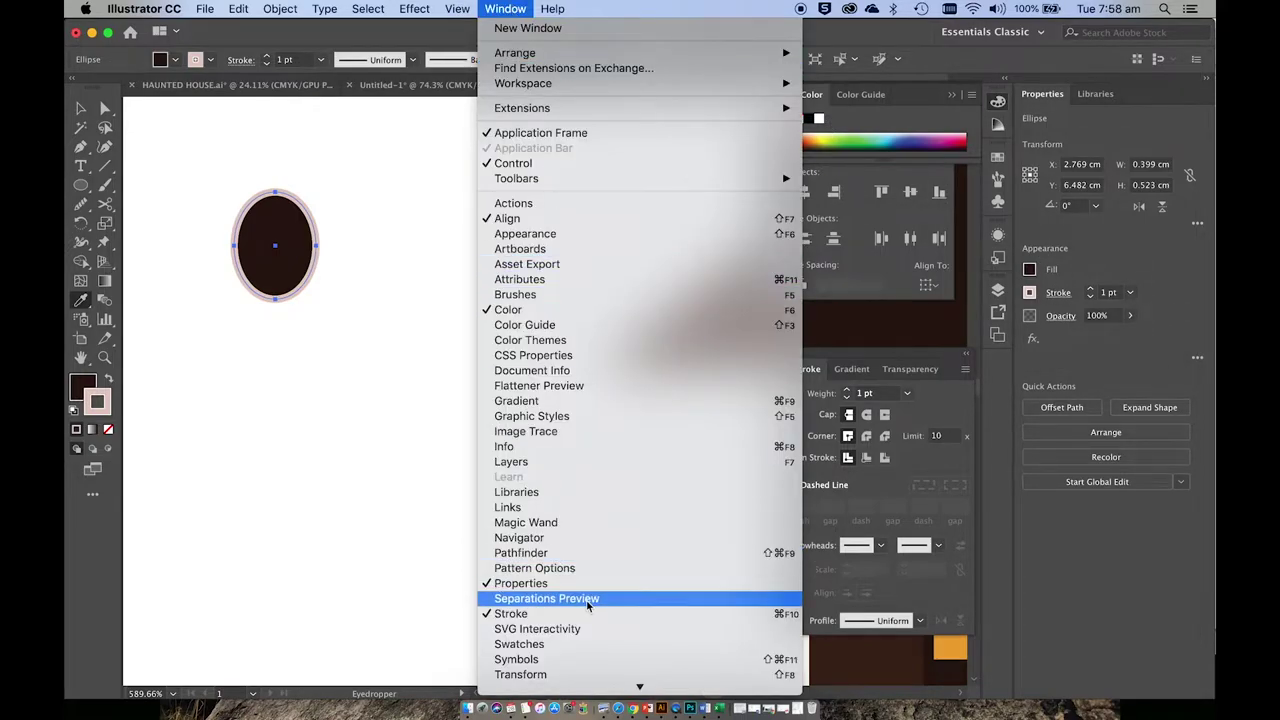
{"action": "left_click", "coordinate": [1100, 272]}
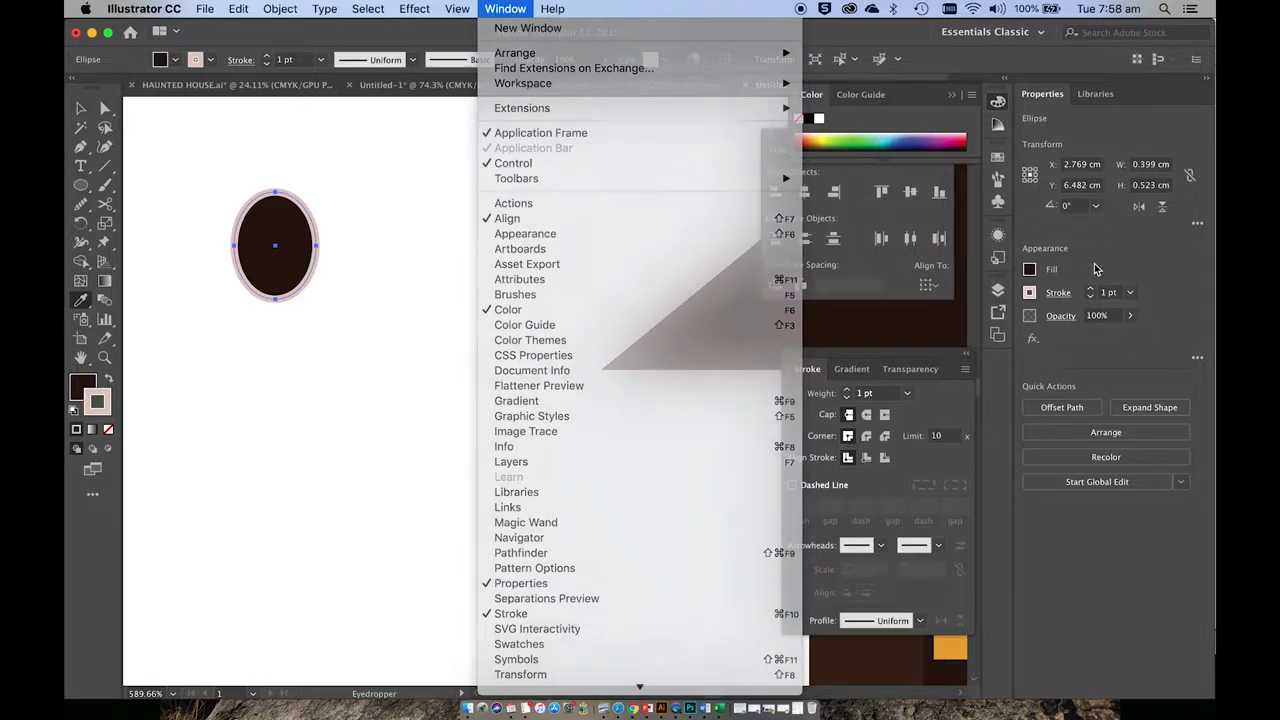
{"action": "left_click", "coordinate": [1090, 297]}
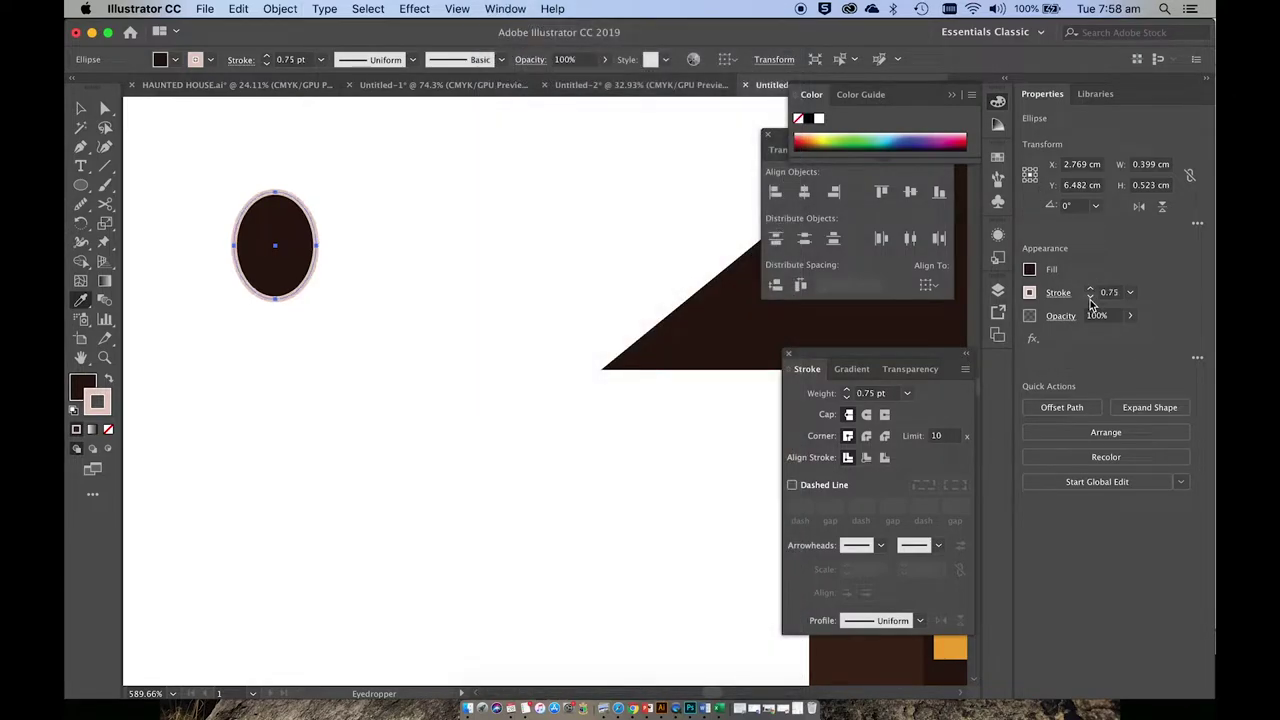
{"action": "left_click", "coordinate": [1090, 297]}
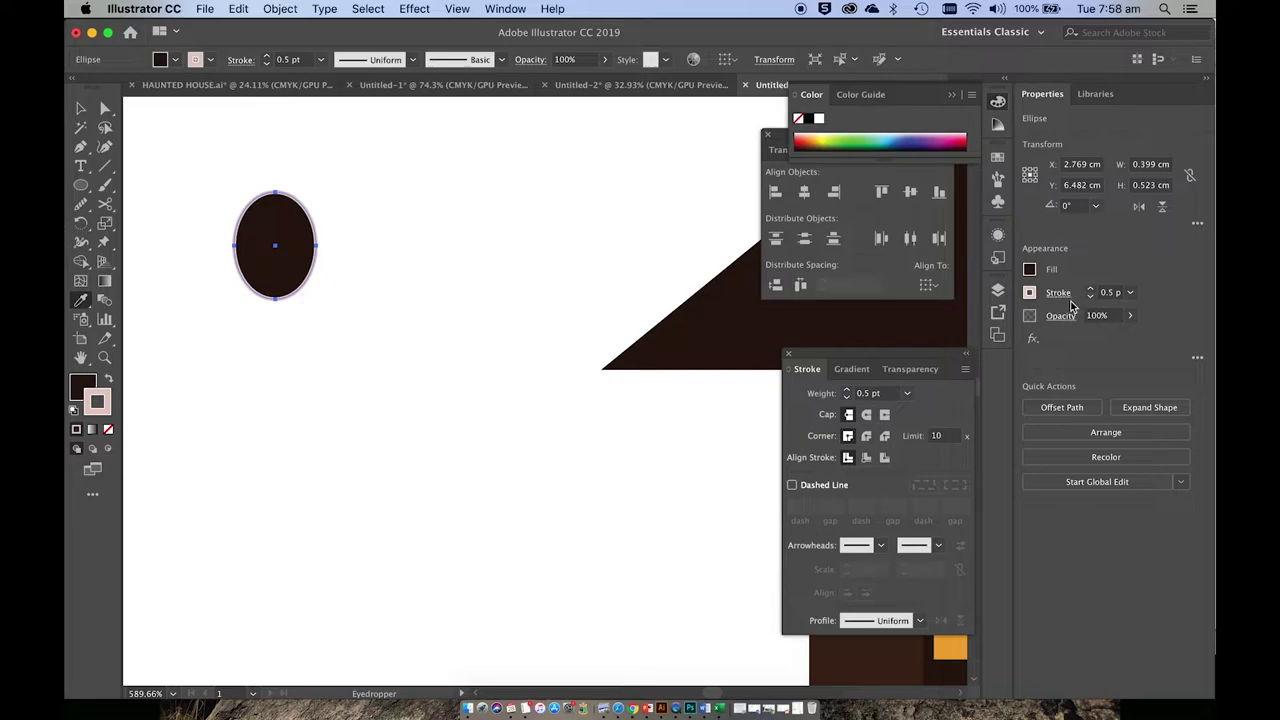
- Switch to the Selection tool and reselect the dark oval
{"action": "left_click", "coordinate": [81, 108]}
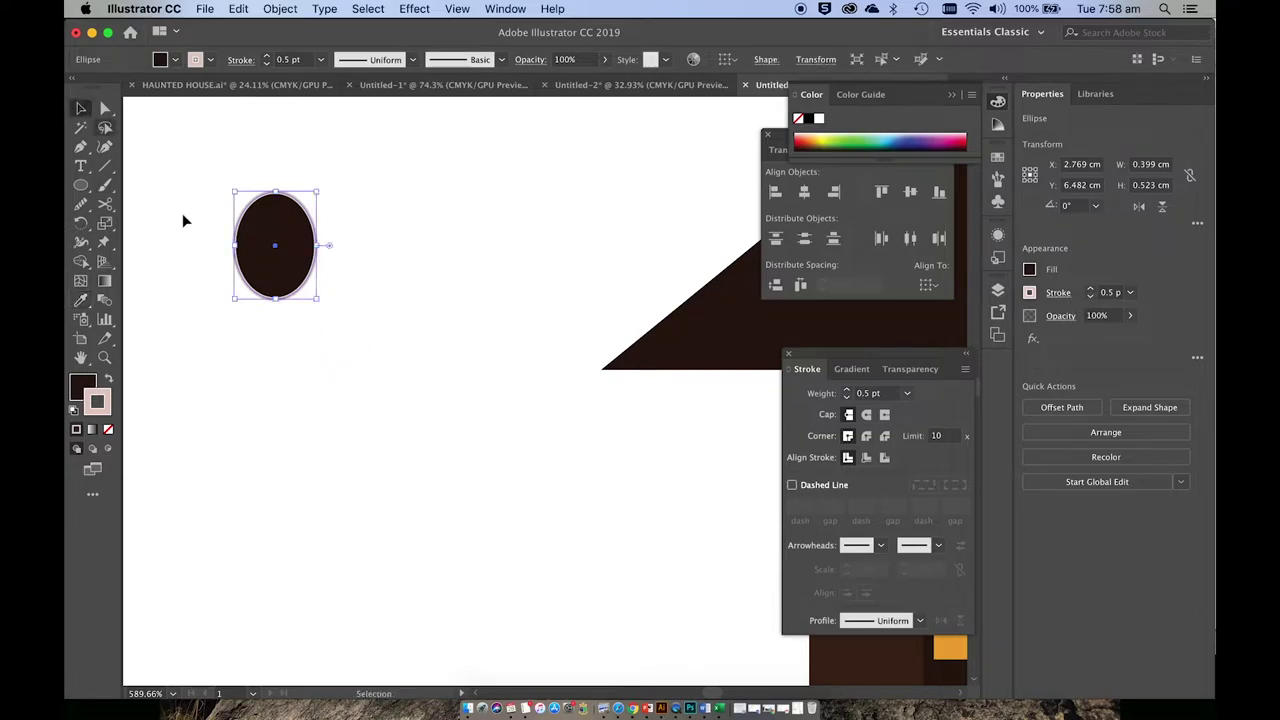
{"action": "left_click", "coordinate": [303, 312]}
{"action": "scroll", "coordinate": [303, 312], "scroll_direction": "up", "scroll_amount": 1}
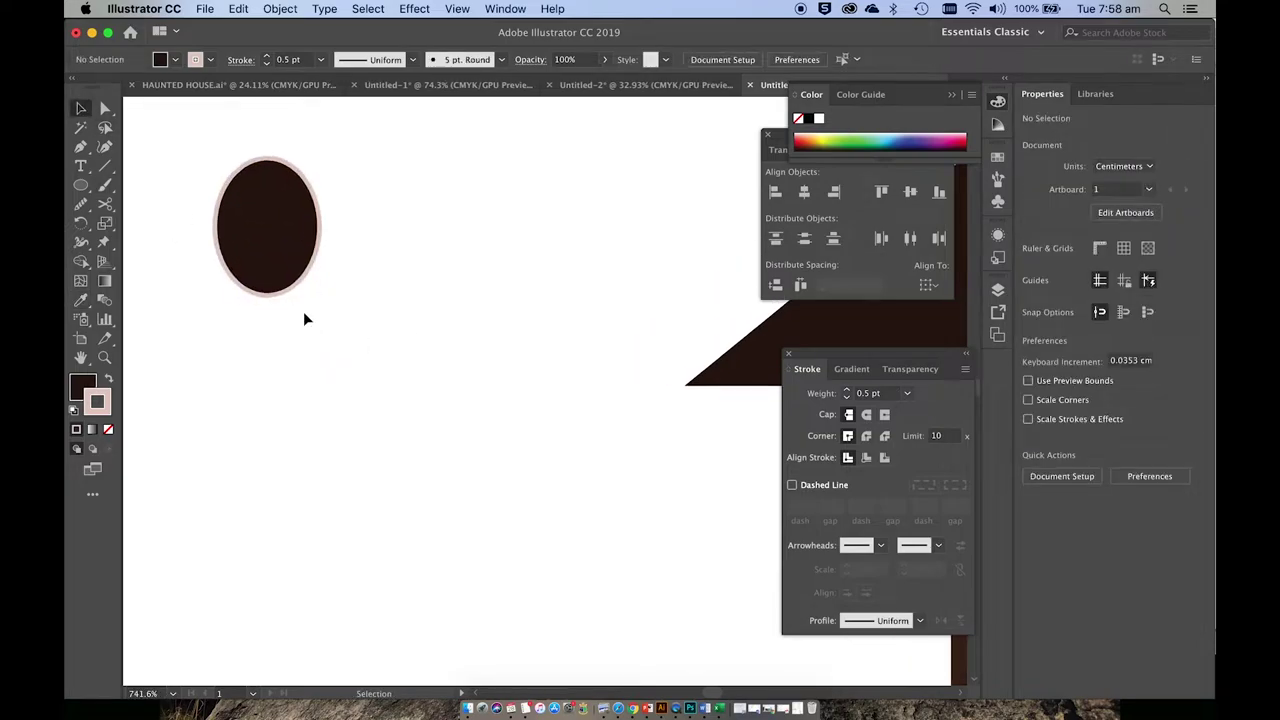
{"action": "left_click", "coordinate": [283, 248]}
- Drag the oval's top anchor down to flatten it and its bottom anchor down to a point
{"action": "left_click", "coordinate": [105, 108]}
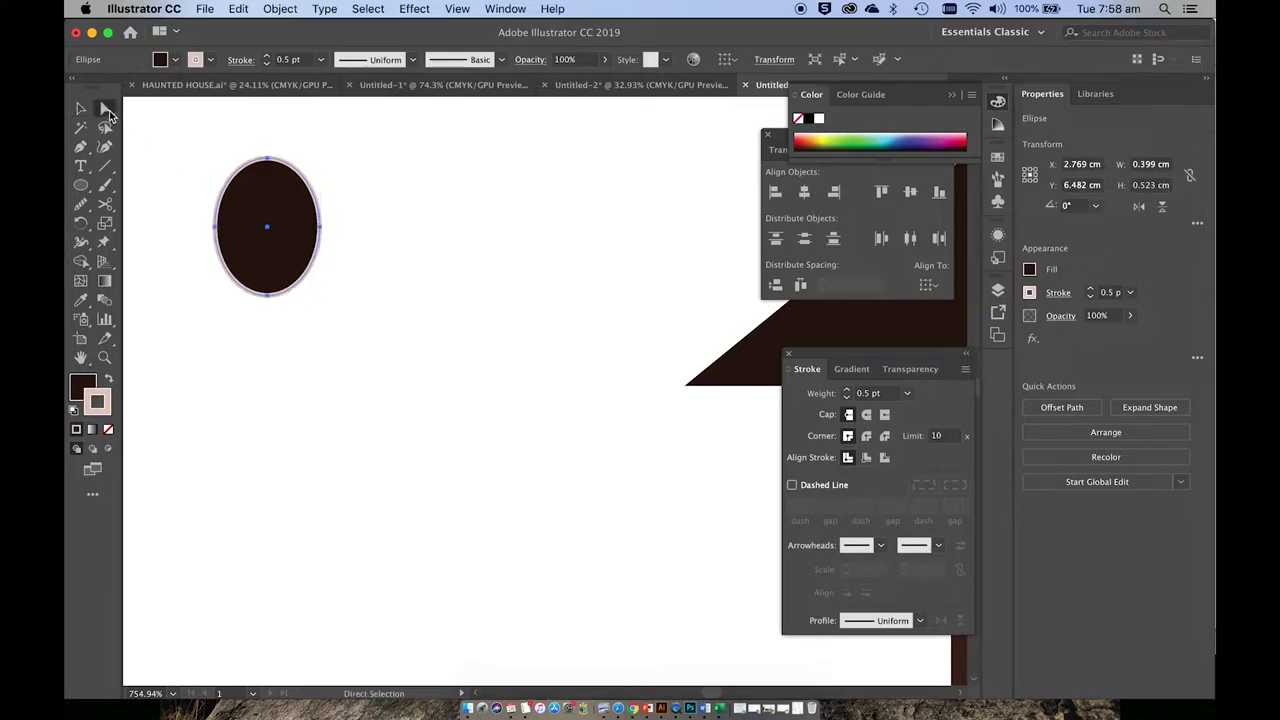
{"action": "left_click", "coordinate": [268, 158]}
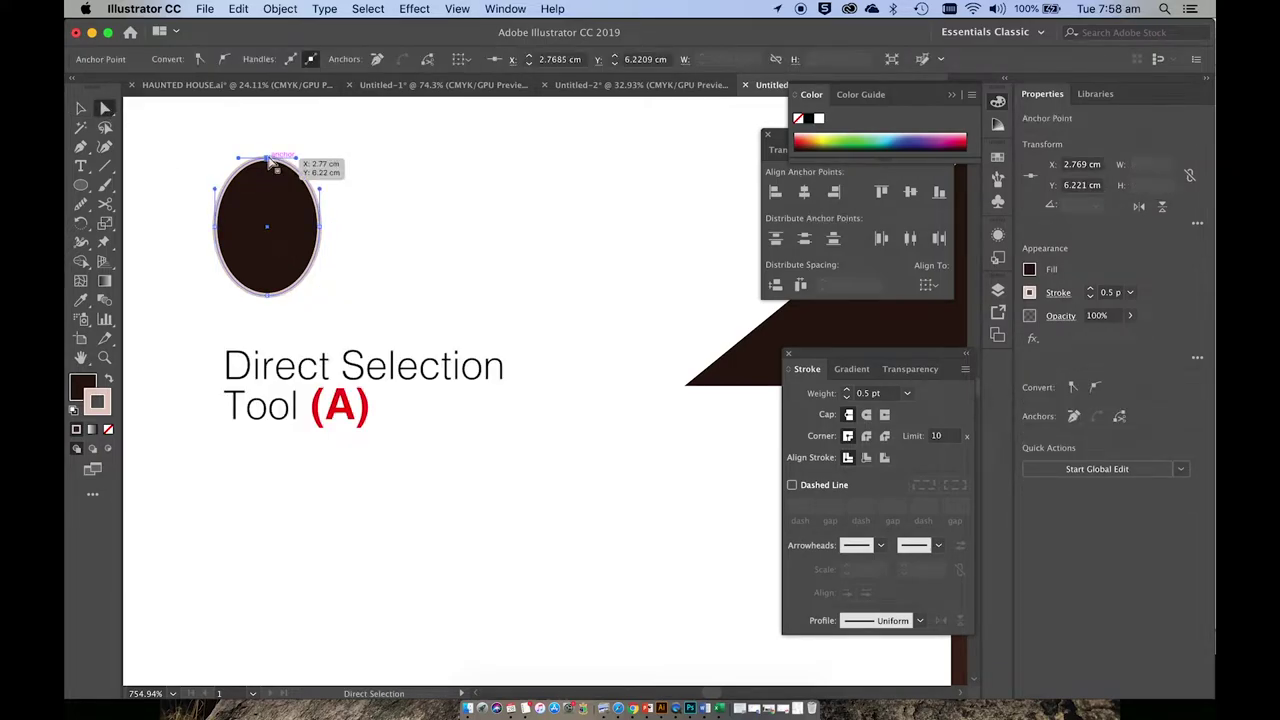
{"action": "left_click_drag", "start_coordinate": [270, 160], "coordinate": [268, 180]}
{"action": "left_click", "coordinate": [268, 297]}
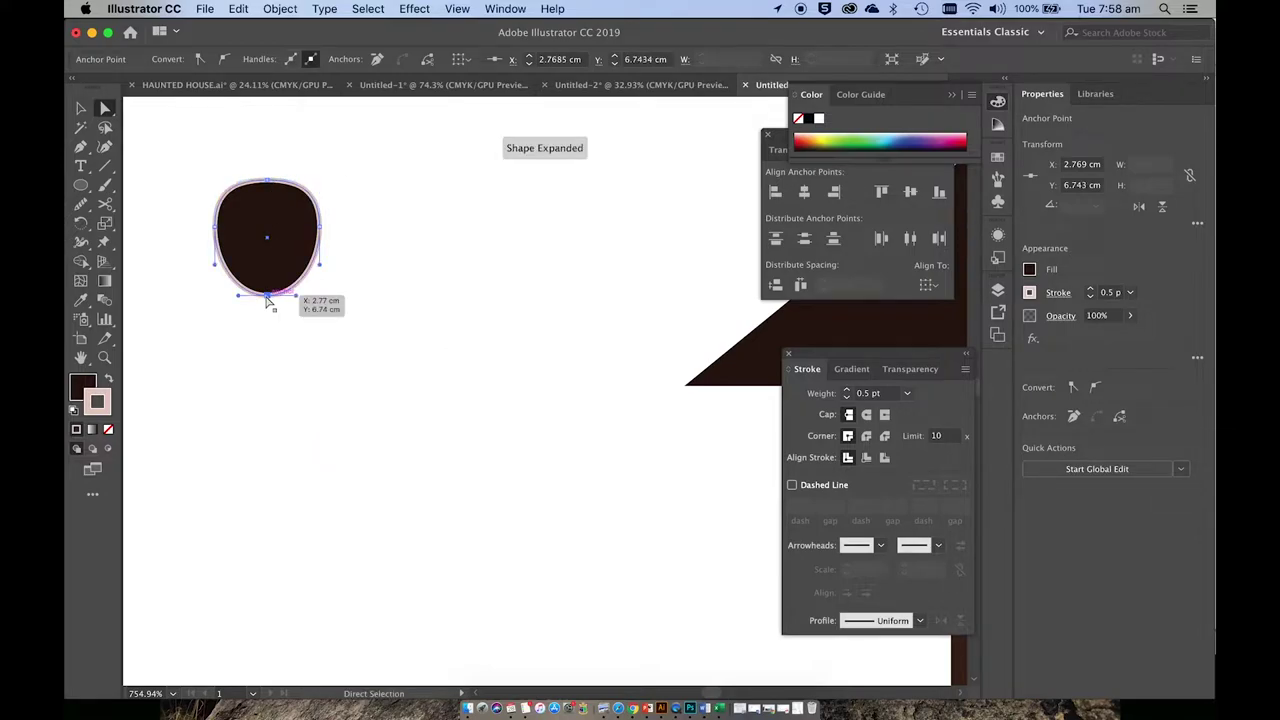
{"action": "left_click_drag", "start_coordinate": [268, 302], "coordinate": [269, 315]}
{"action": "left_click", "coordinate": [330, 317]}
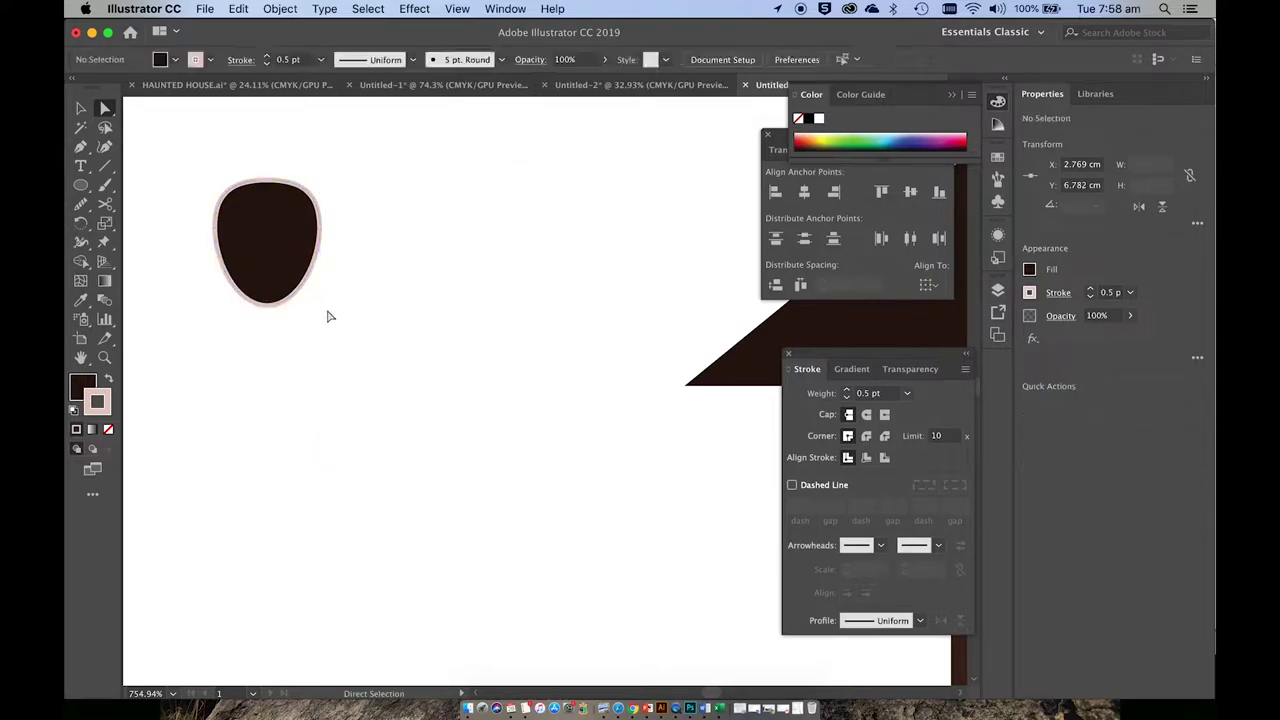
- Scale the egg-shaped scale down to about 0.223 × 0.268 cm
{"action": "key", "text": "v"}
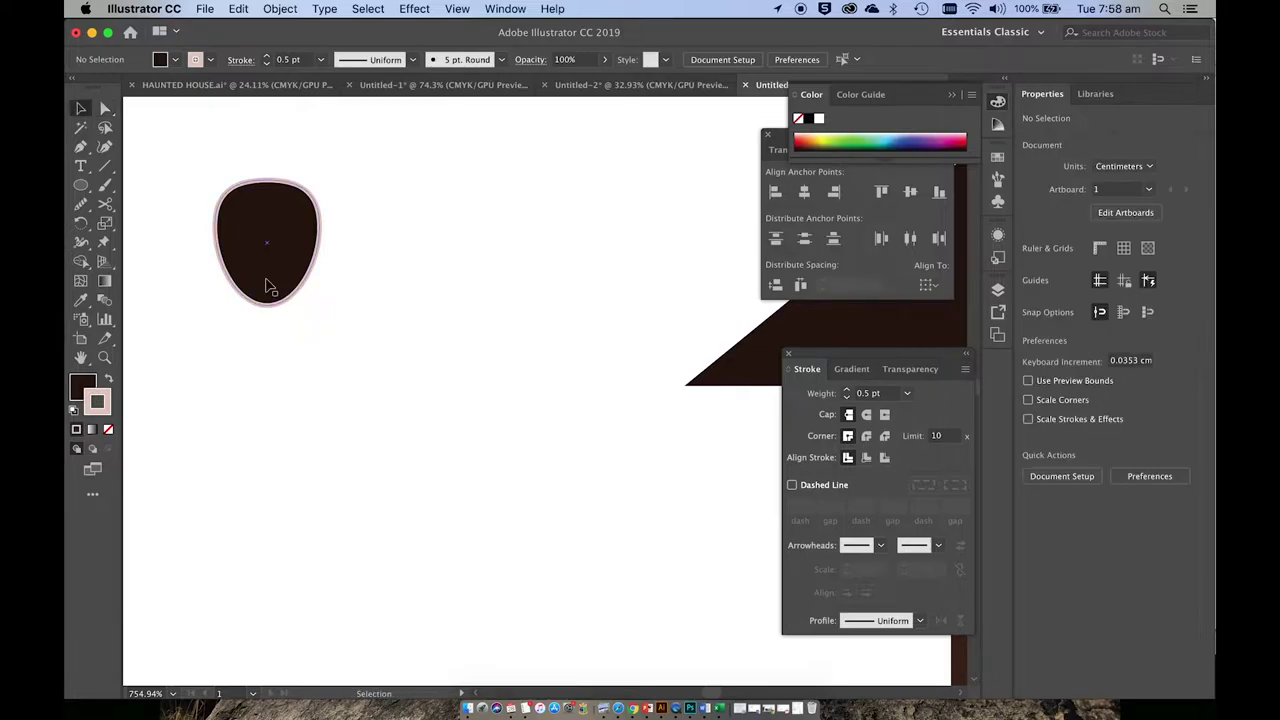
{"action": "left_click", "coordinate": [266, 286]}
{"action": "scroll", "coordinate": [266, 286], "scroll_direction": "down", "scroll_amount": 2}
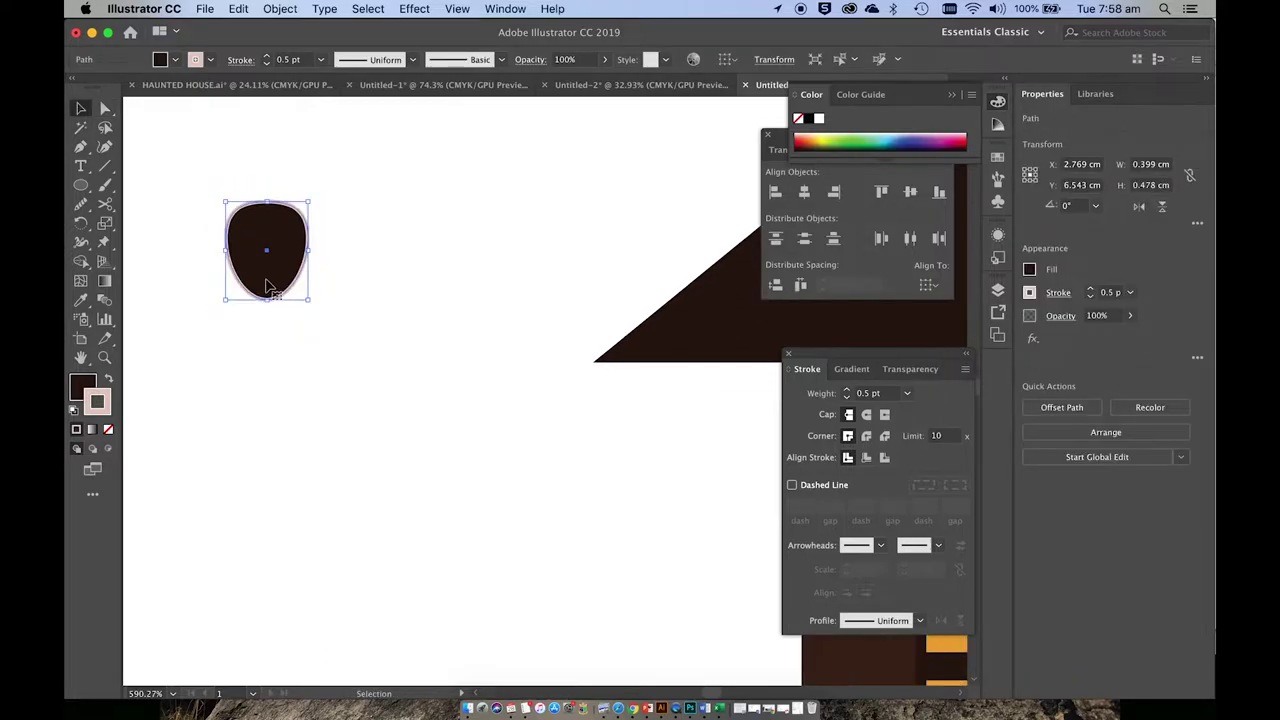
{"action": "left_click_drag", "start_coordinate": [308, 298], "coordinate": [284, 290]}
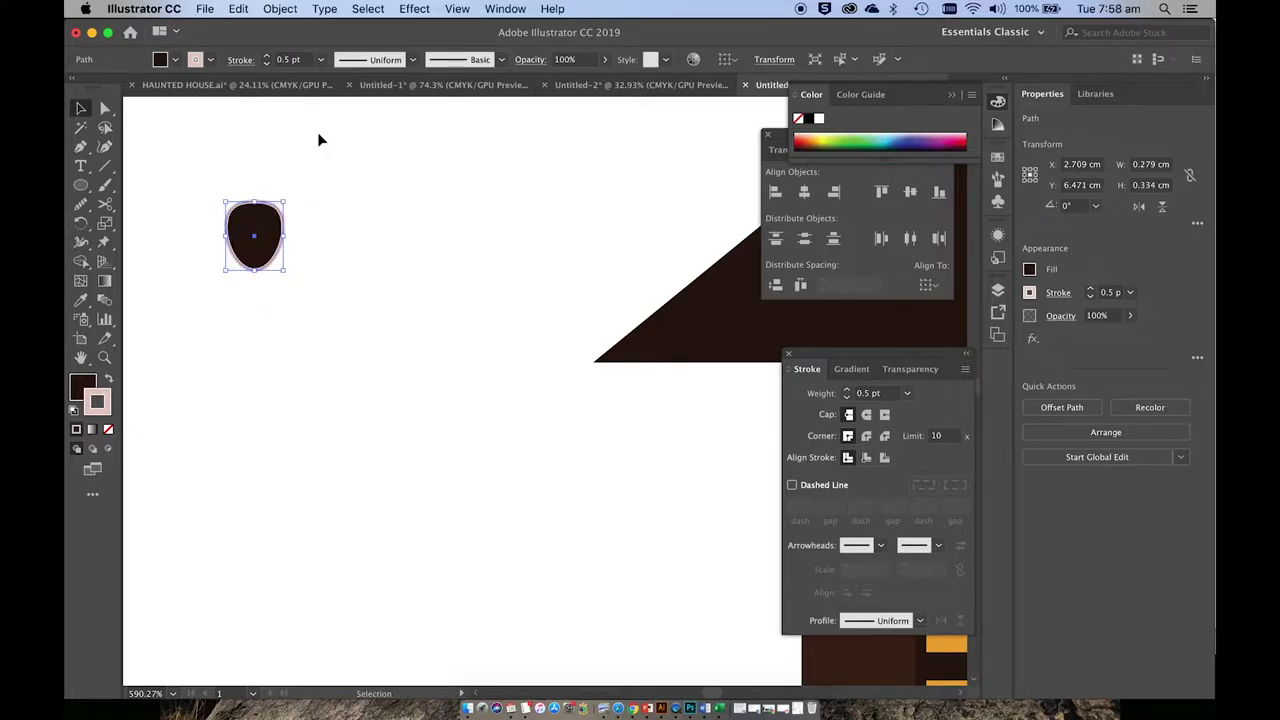
{"action": "left_click_drag", "start_coordinate": [285, 270], "coordinate": [274, 265]}
{"action": "scroll", "coordinate": [274, 268], "scroll_direction": "down", "scroll_amount": 1}
{"action": "scroll", "coordinate": [274, 268], "scroll_direction": "right", "scroll_amount": 3}
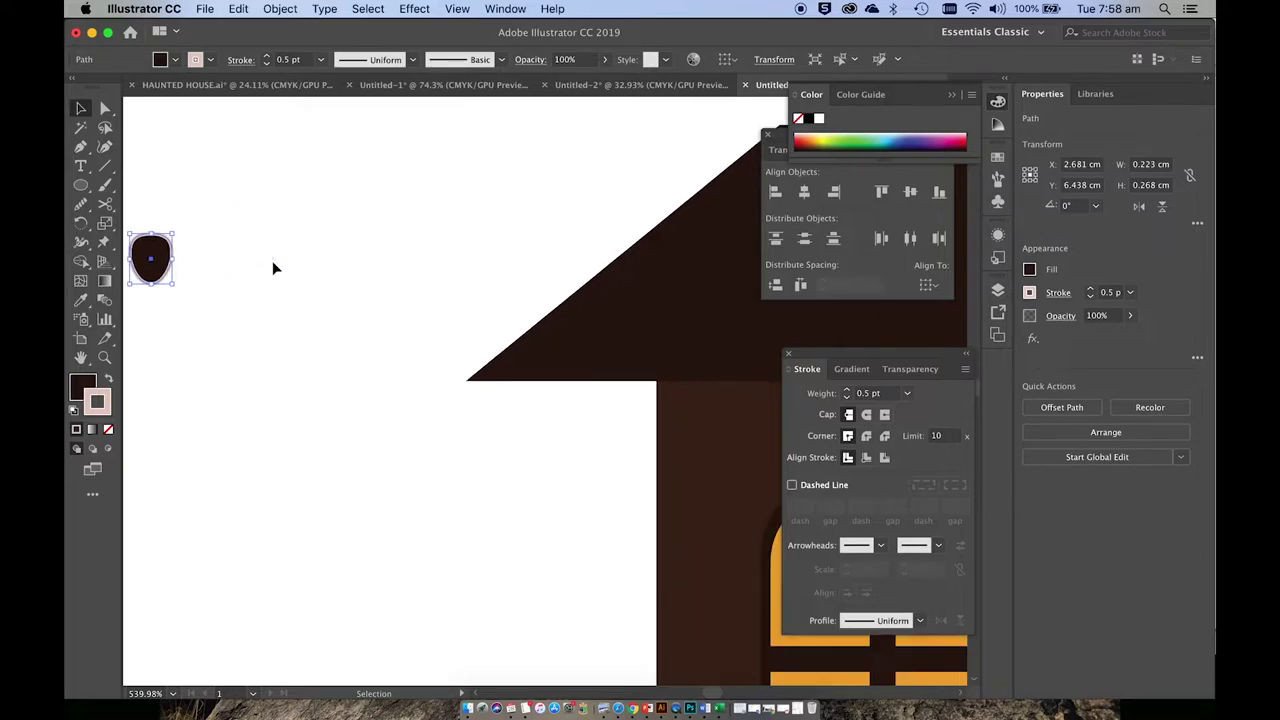
{"action": "scroll", "coordinate": [273, 264], "scroll_direction": "left", "scroll_amount": 3}
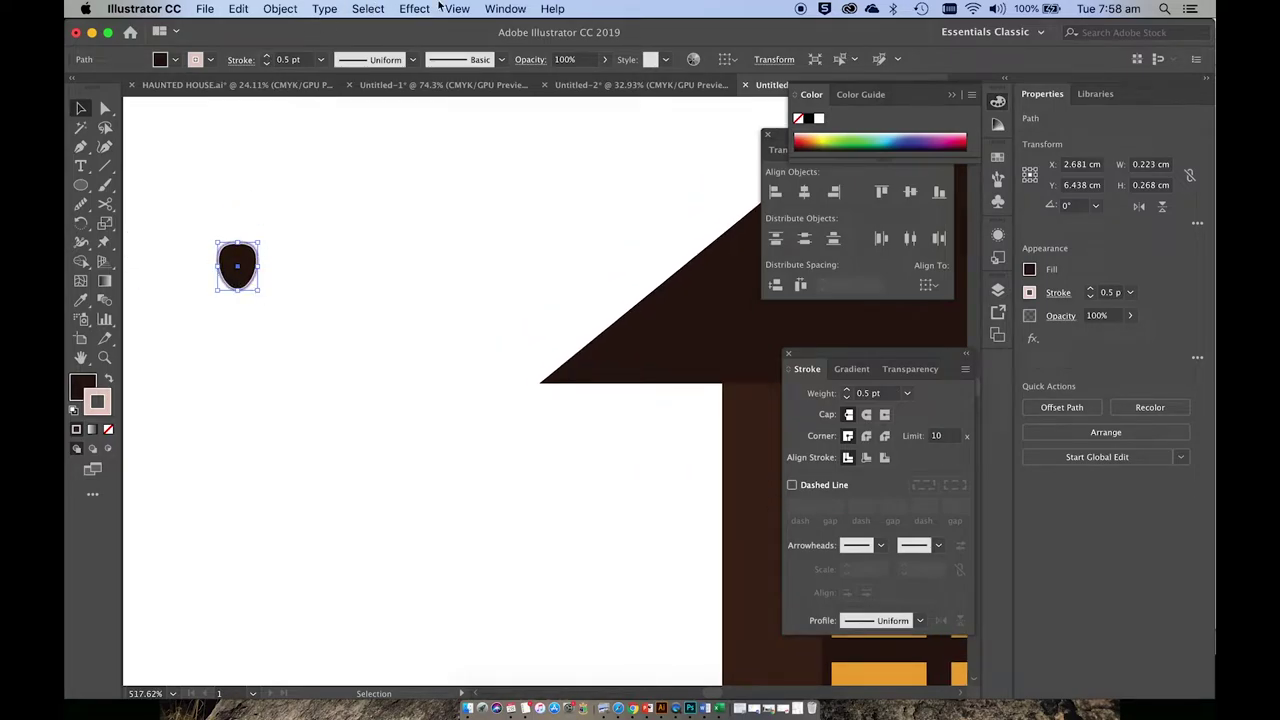
- Make a new pattern from the scale shape with Object > Pattern > Make
{"action": "left_click", "coordinate": [283, 8]}
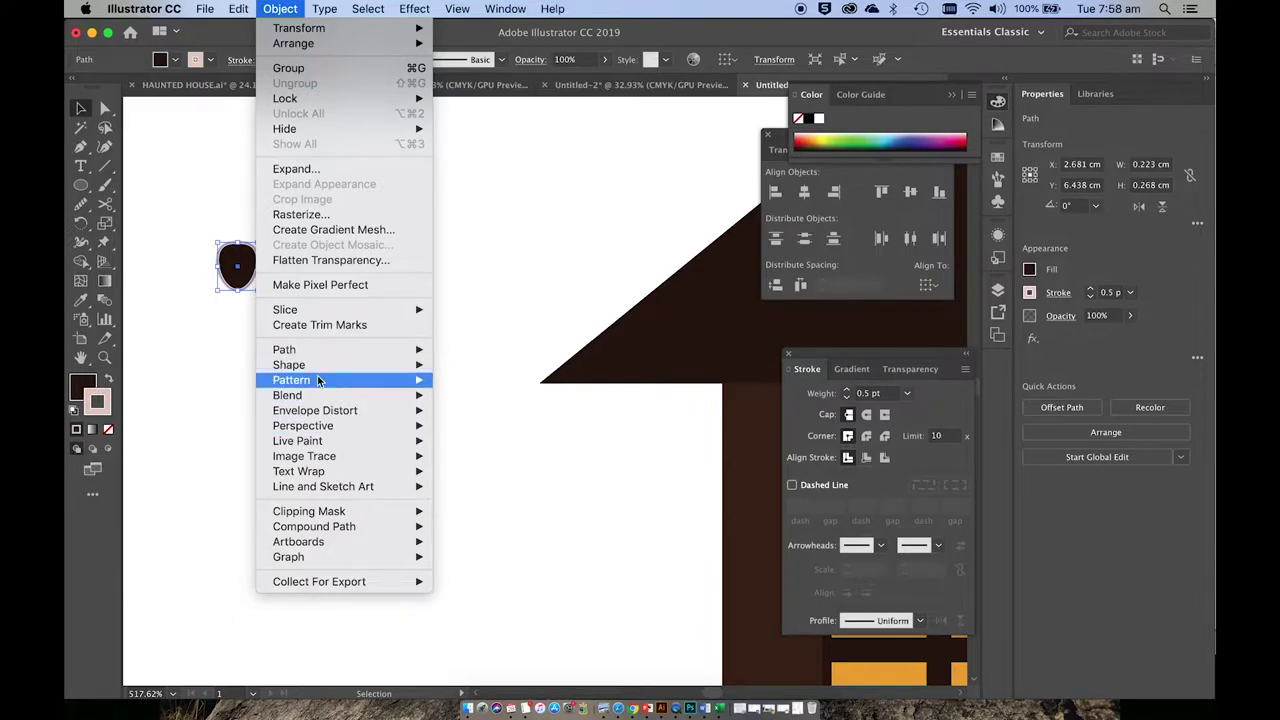
{"action": "mouse_move", "coordinate": [320, 379]}
{"action": "left_click", "coordinate": [472, 381]}
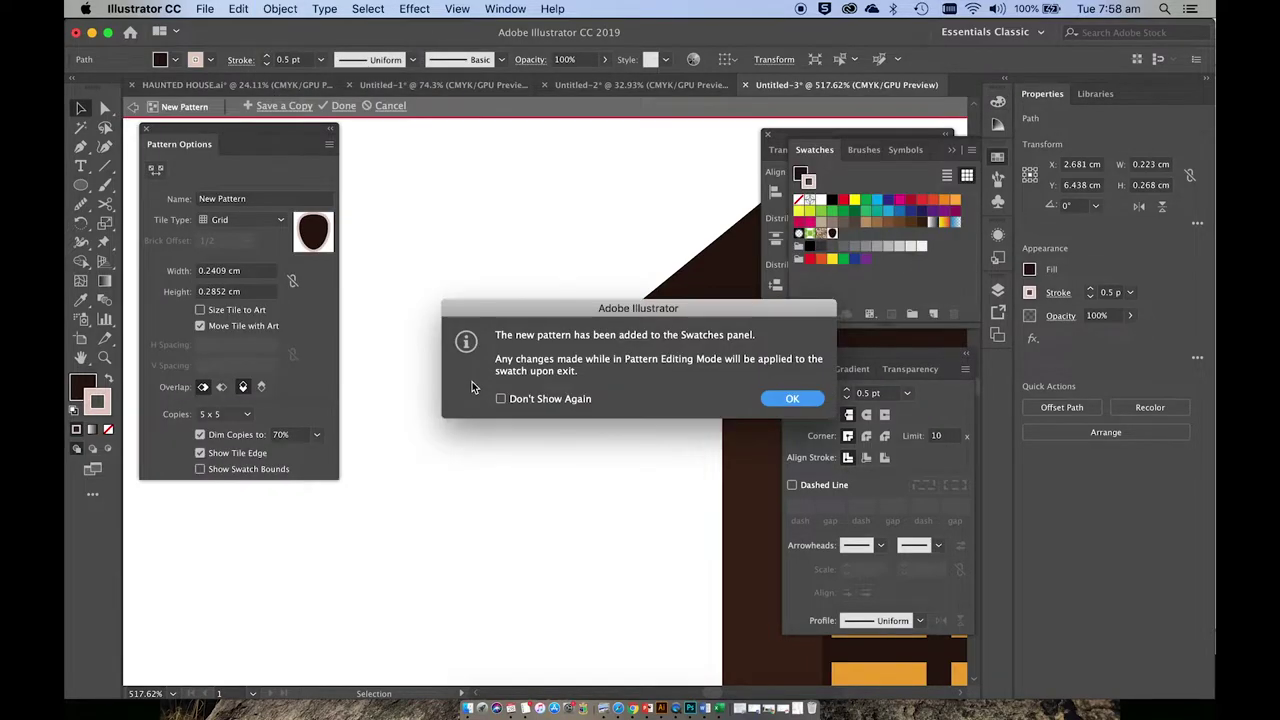
{"action": "left_click", "coordinate": [799, 400]}
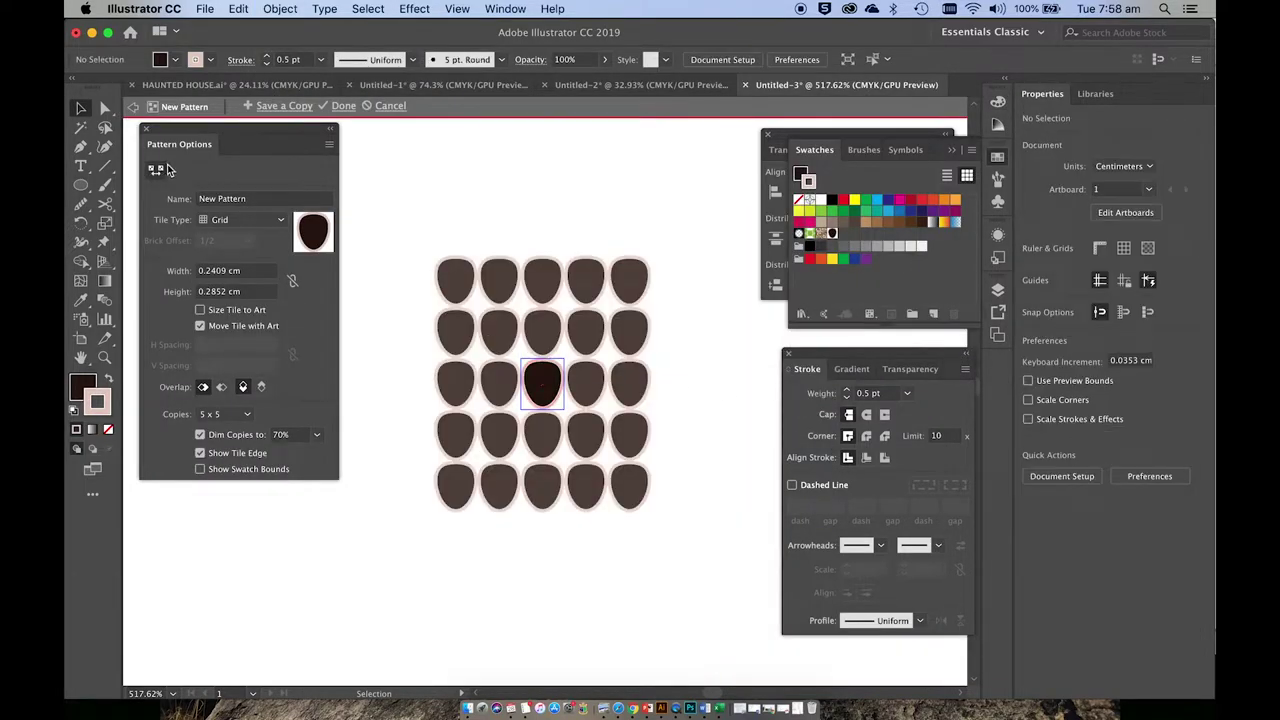
- Try the tile types and settle on Hex by Row in Pattern Options
{"action": "left_click", "coordinate": [222, 222]}
{"action": "left_click", "coordinate": [232, 232]}
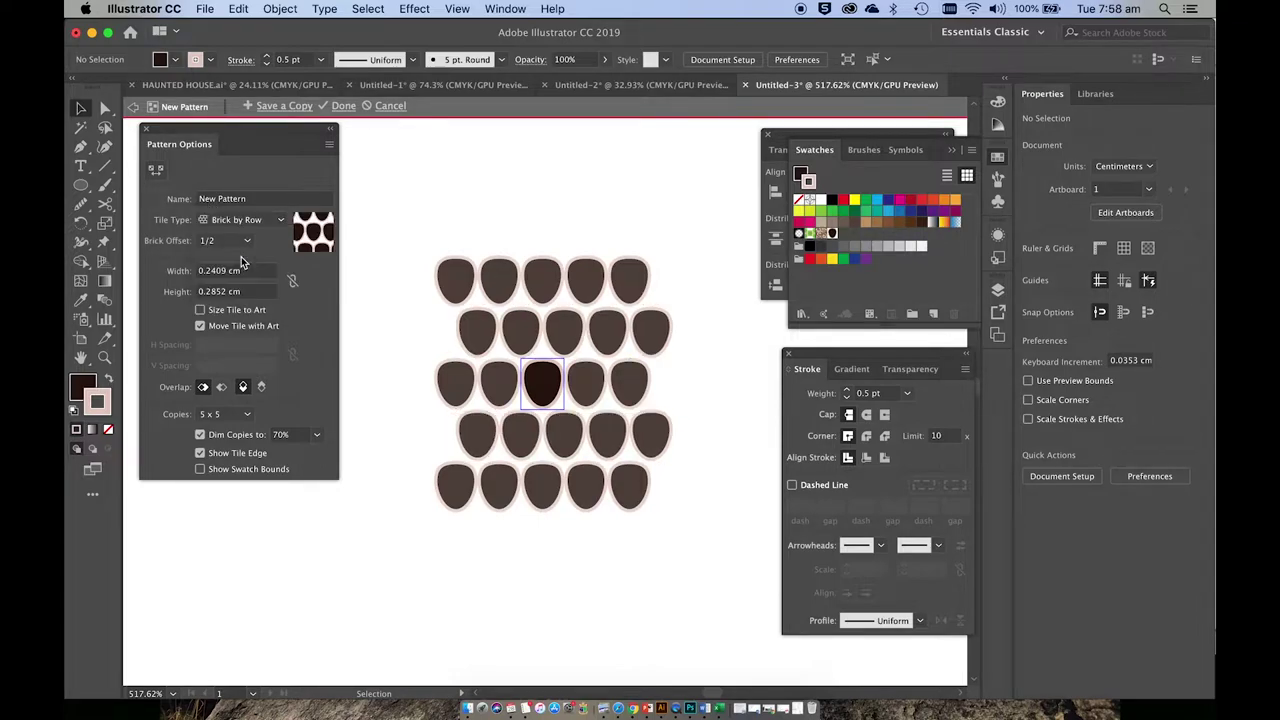
{"action": "left_click", "coordinate": [228, 222]}
{"action": "left_click", "coordinate": [250, 272]}
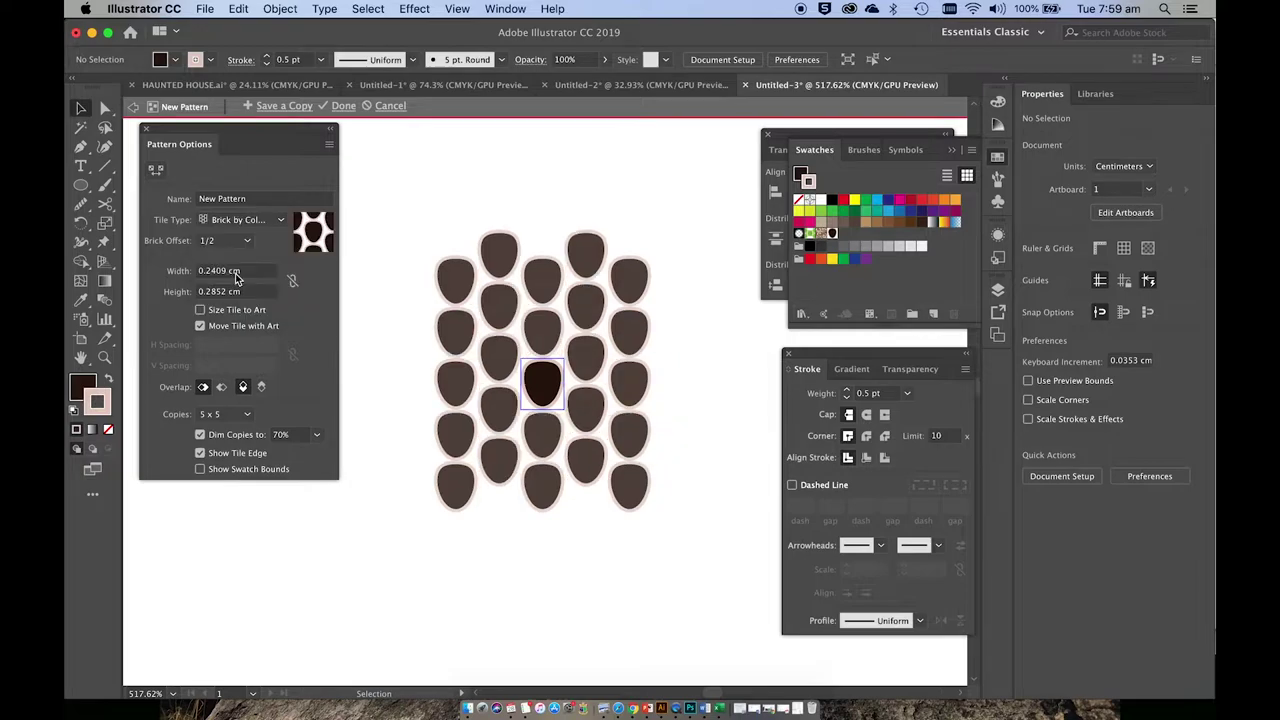
{"action": "left_click", "coordinate": [235, 228]}
{"action": "left_click", "coordinate": [246, 290]}
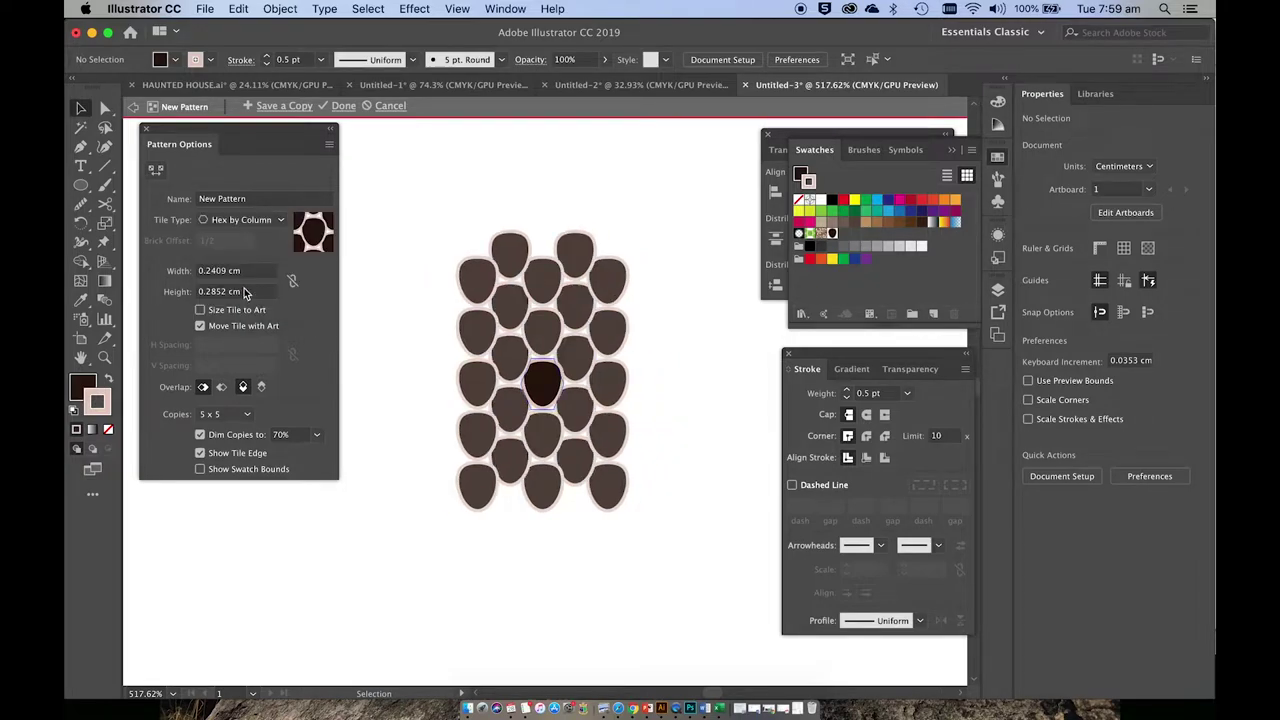
{"action": "left_click", "coordinate": [240, 220]}
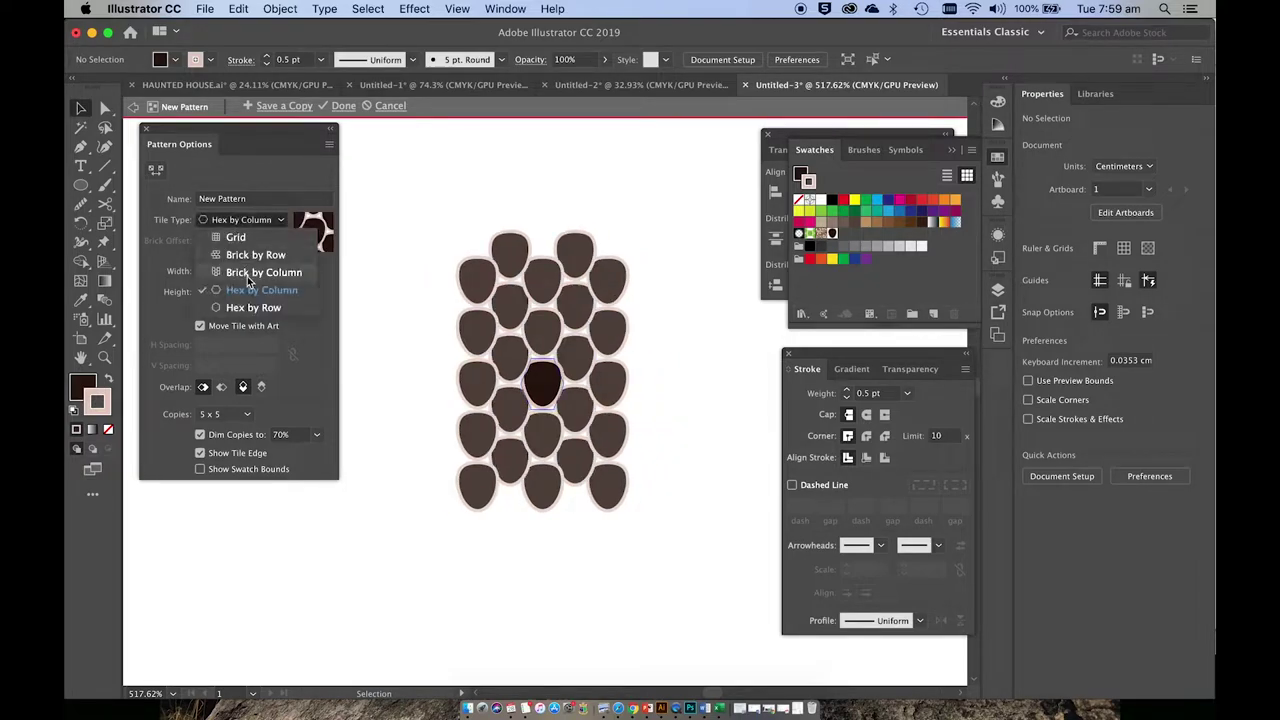
{"action": "left_click", "coordinate": [249, 310]}
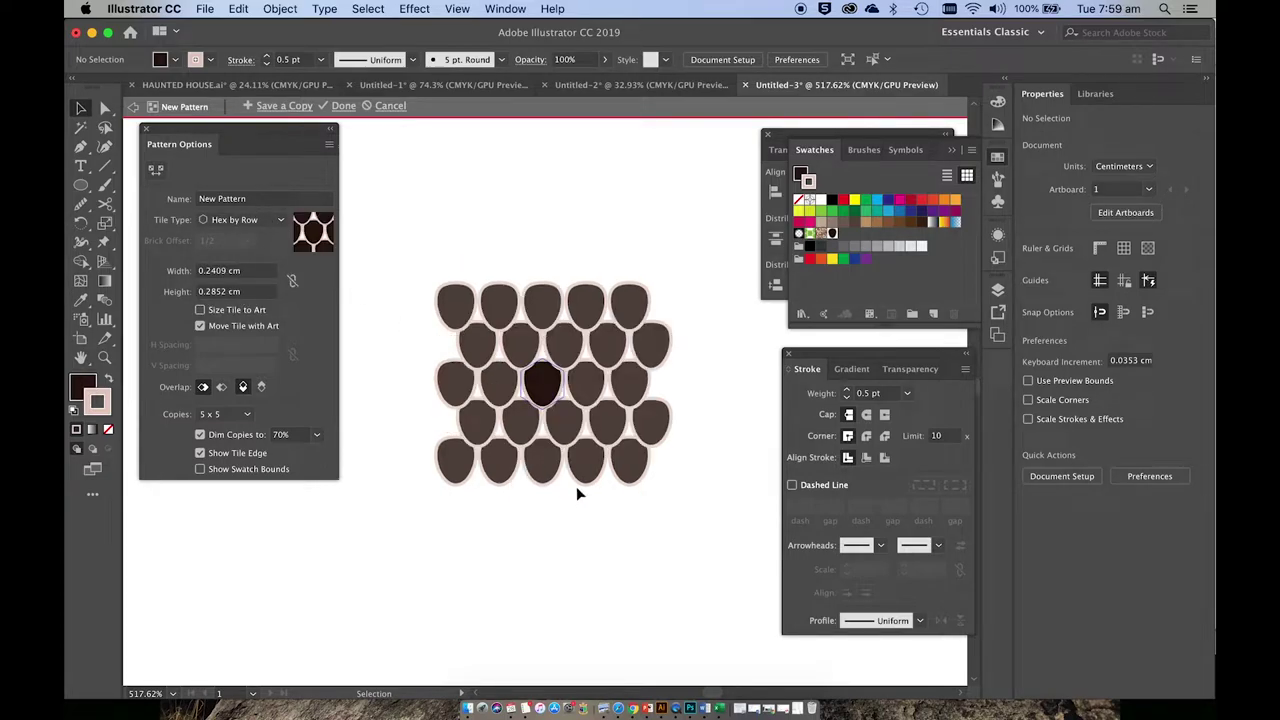
- Shrink the pattern tile to 0.2164 × 0.2109 cm and nudge the centre scale right
{"action": "left_click", "coordinate": [157, 170]}
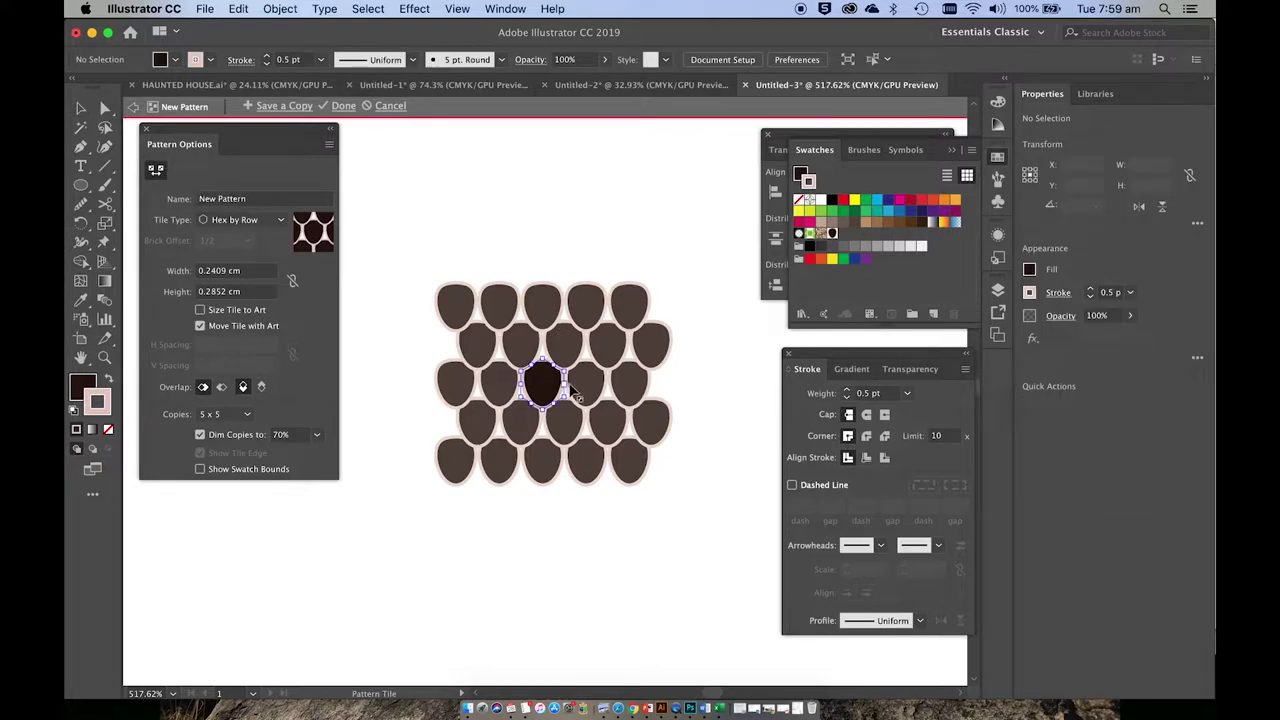
{"action": "left_click_drag", "start_coordinate": [558, 382], "coordinate": [570, 389]}
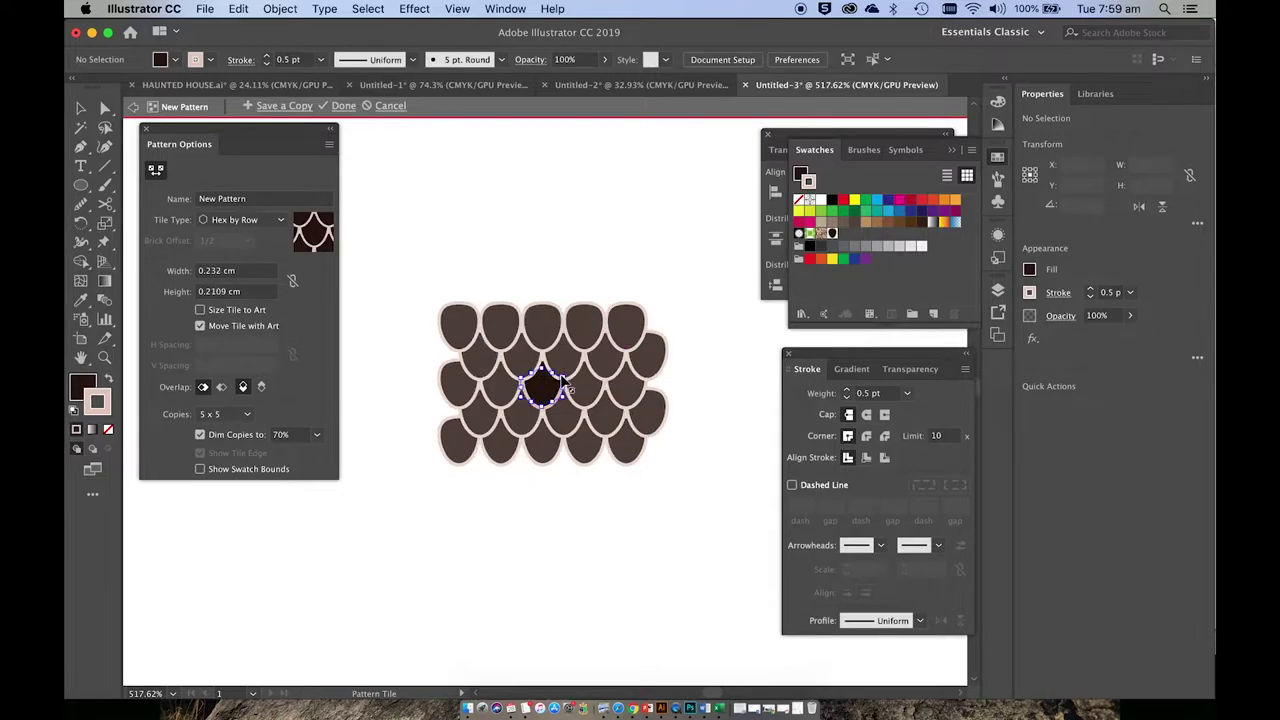
{"action": "scroll", "coordinate": [562, 403], "scroll_direction": "up", "scroll_amount": 5}
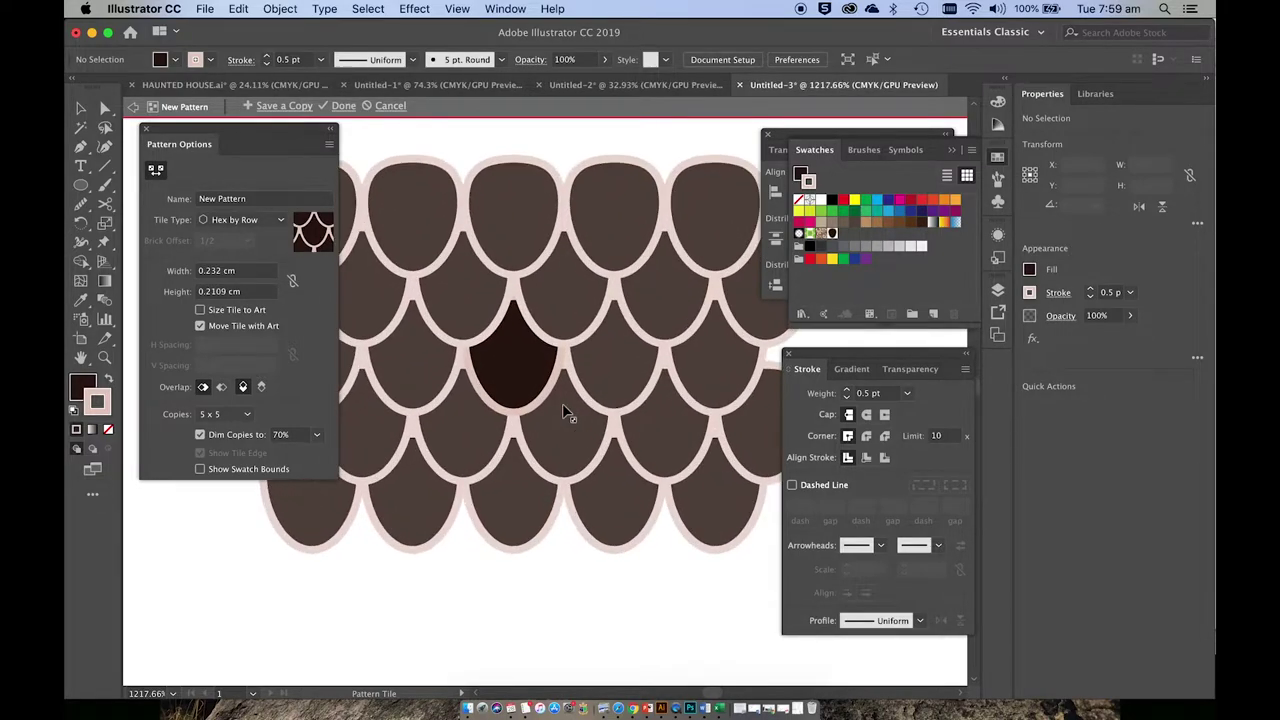
{"action": "left_click_drag", "start_coordinate": [449, 338], "coordinate": [459, 360]}
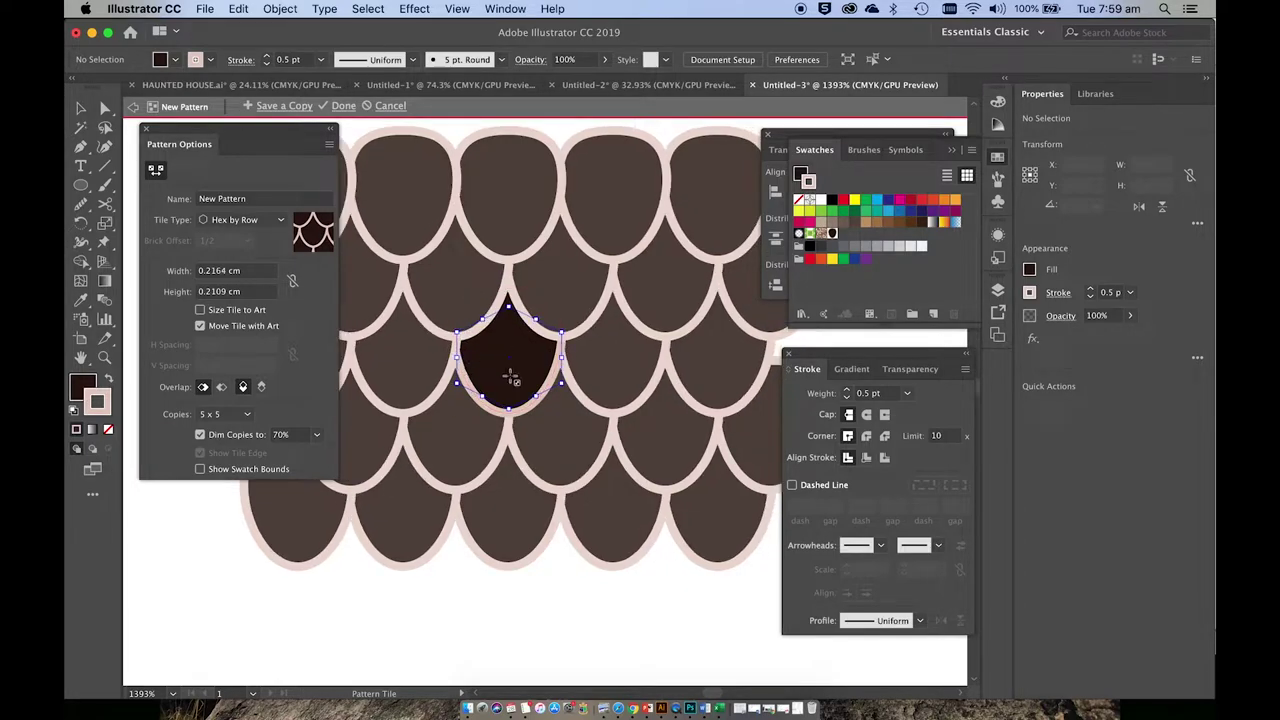
{"action": "scroll", "coordinate": [507, 420], "scroll_direction": "down", "scroll_amount": 5}
{"action": "scroll", "coordinate": [507, 420], "scroll_direction": "down", "scroll_amount": 2}
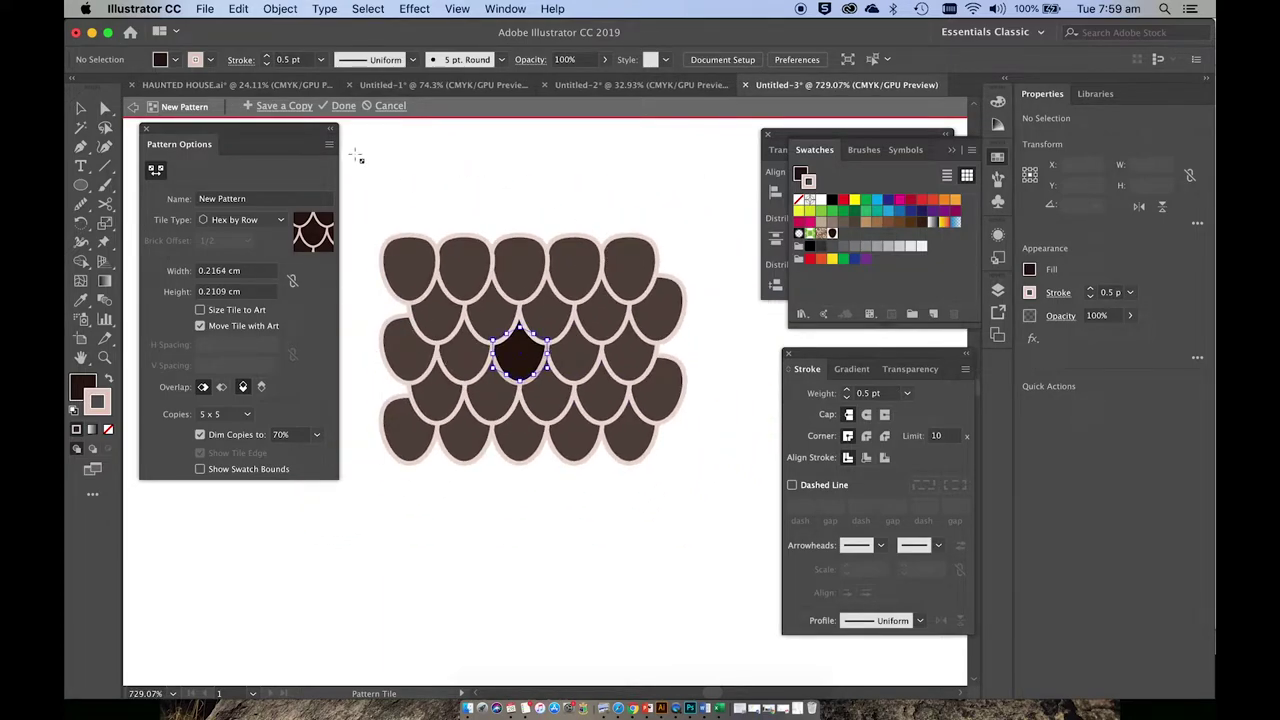
- Save a copy of the pattern named 'roof' and exit pattern editing
{"action": "left_click", "coordinate": [276, 107]}
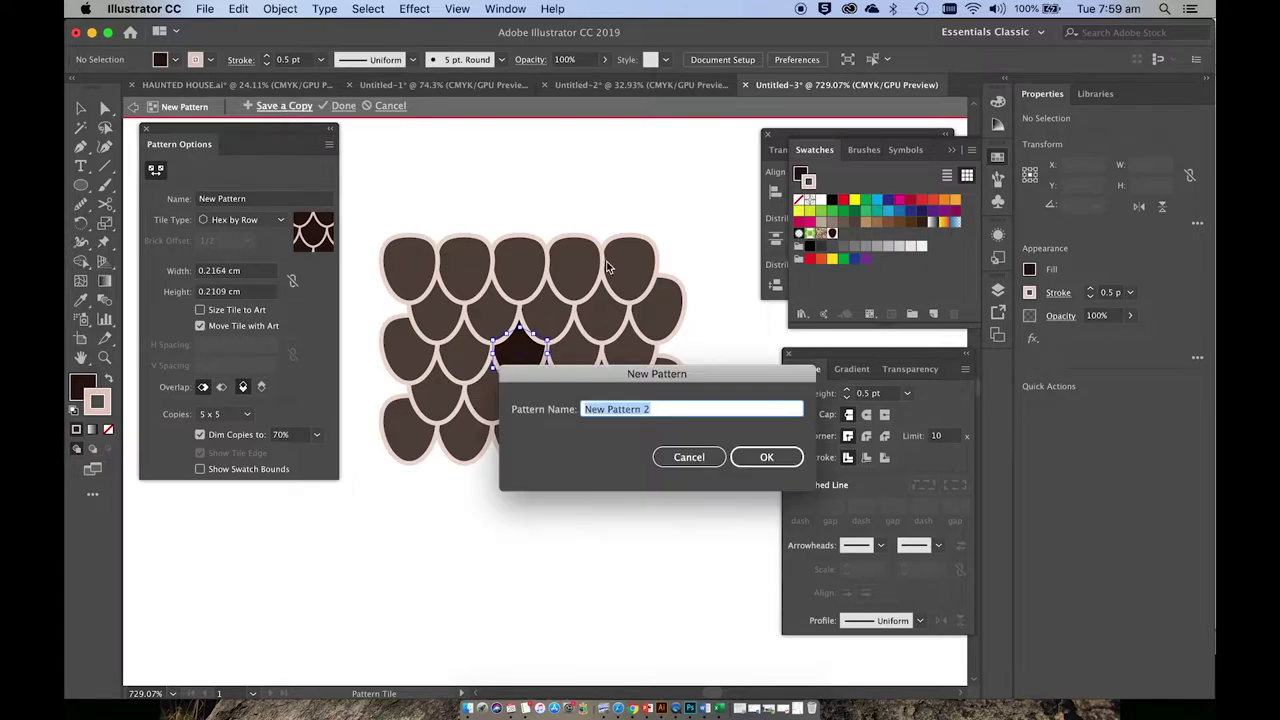
{"action": "type", "text": "roof"}
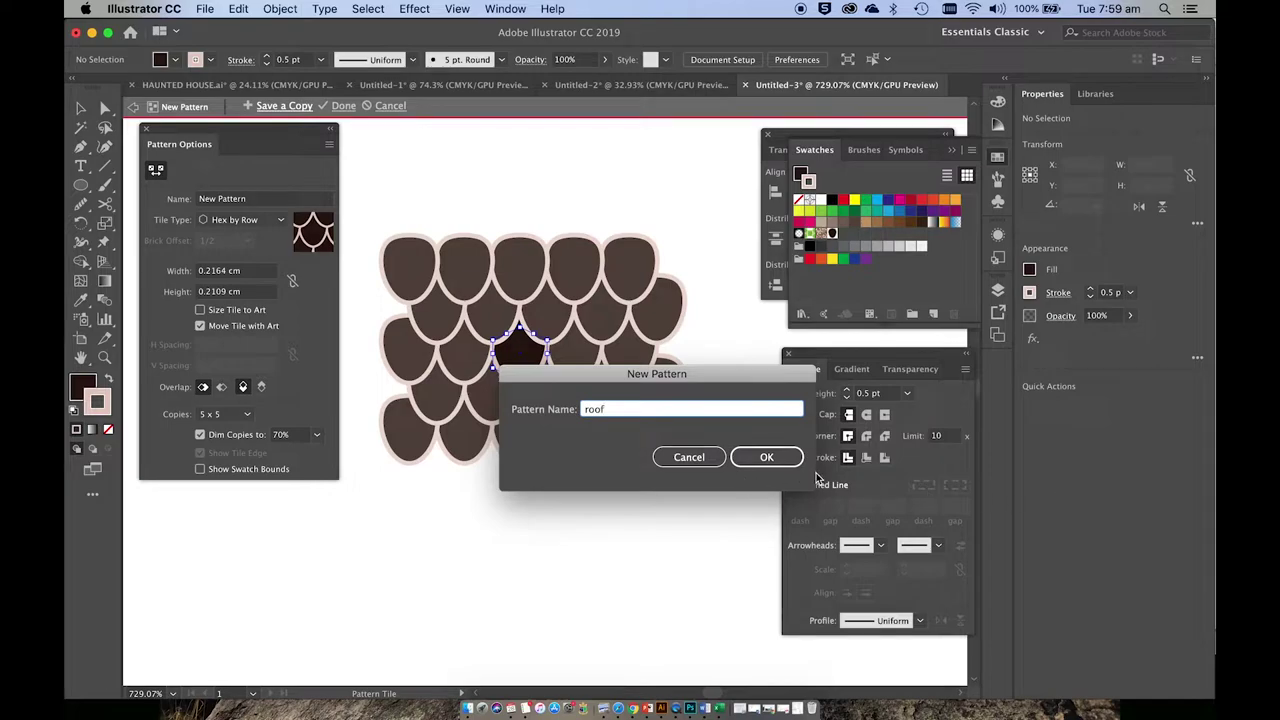
{"action": "left_click", "coordinate": [766, 457]}
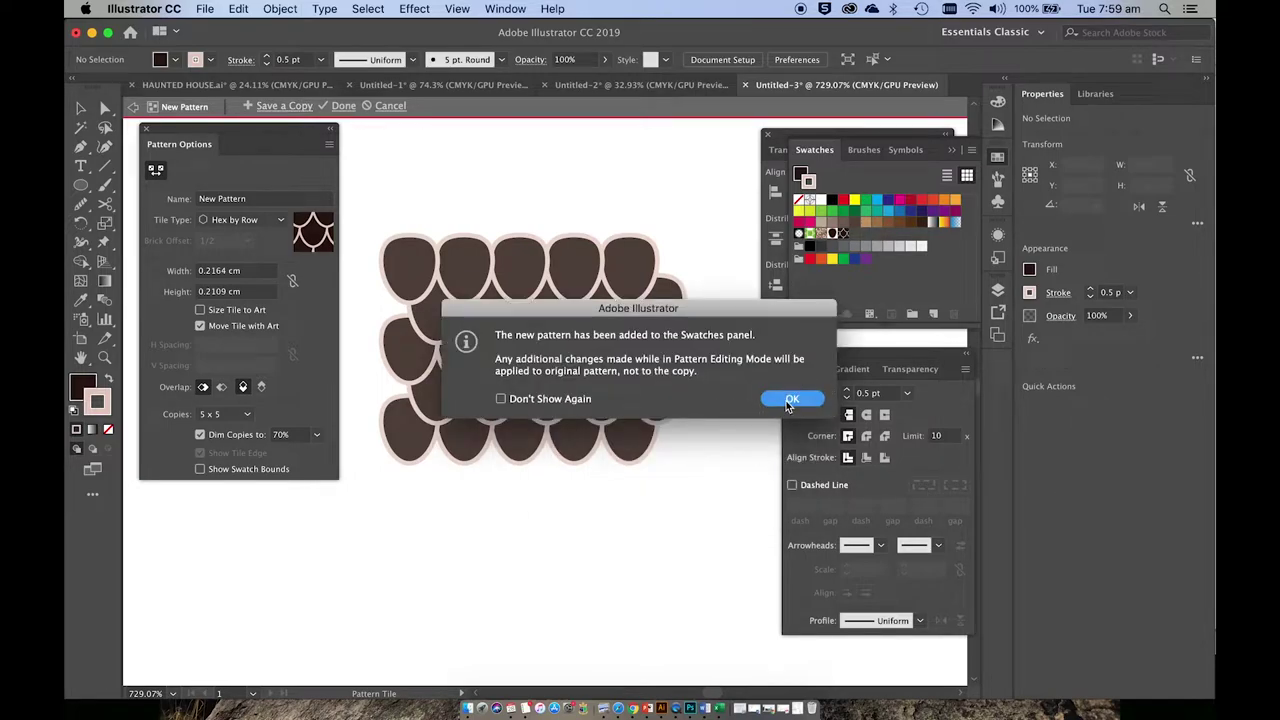
{"action": "left_click", "coordinate": [790, 400]}
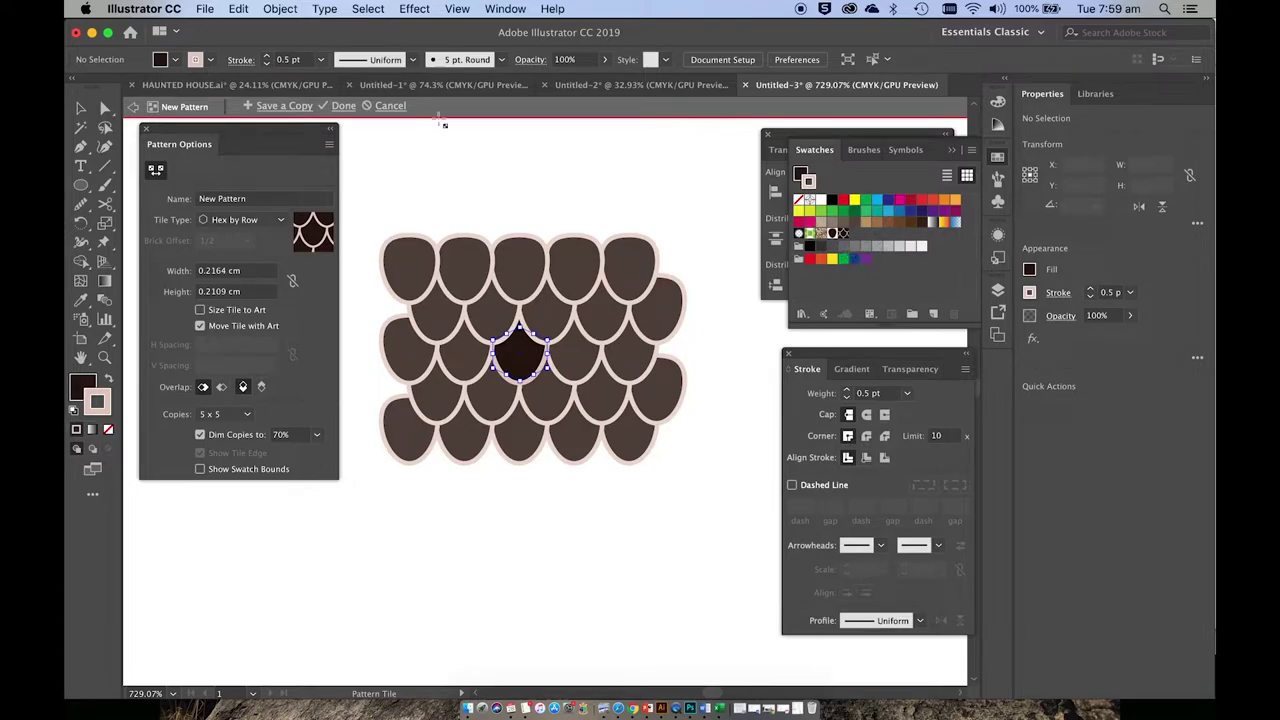
{"action": "left_click", "coordinate": [343, 106]}
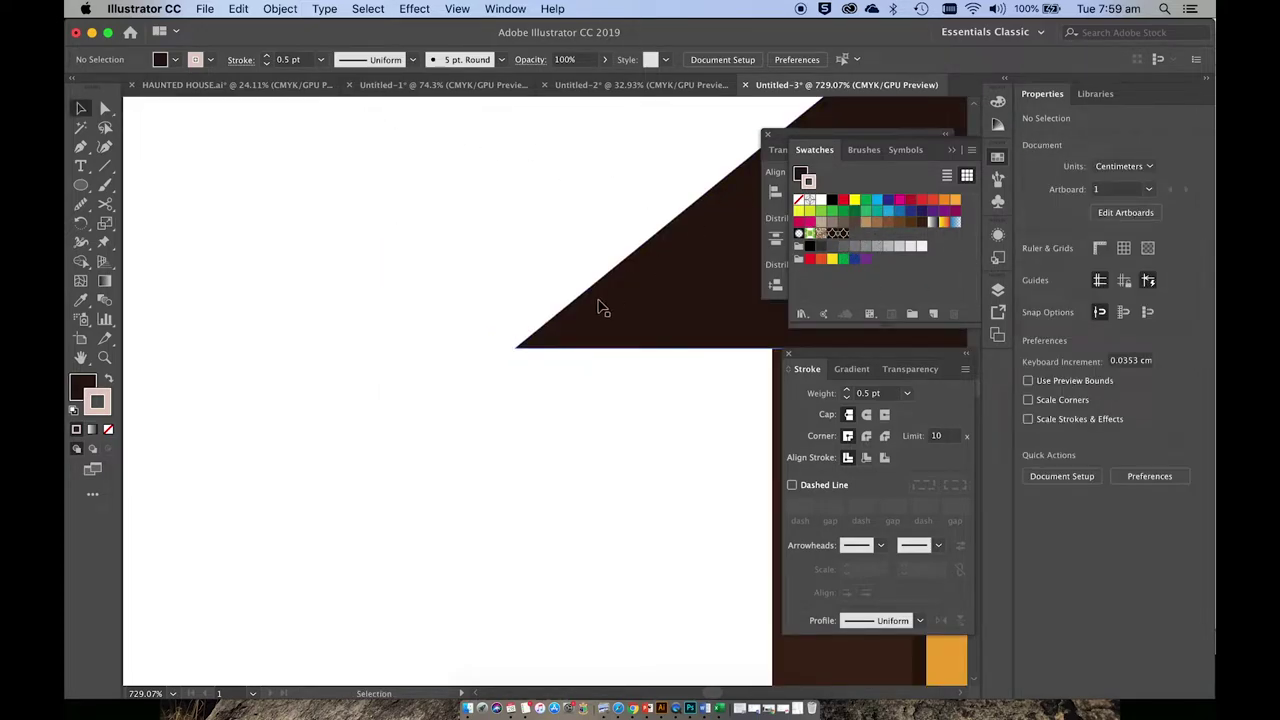
{"action": "scroll", "coordinate": [588, 316], "scroll_direction": "right", "scroll_amount": 5}
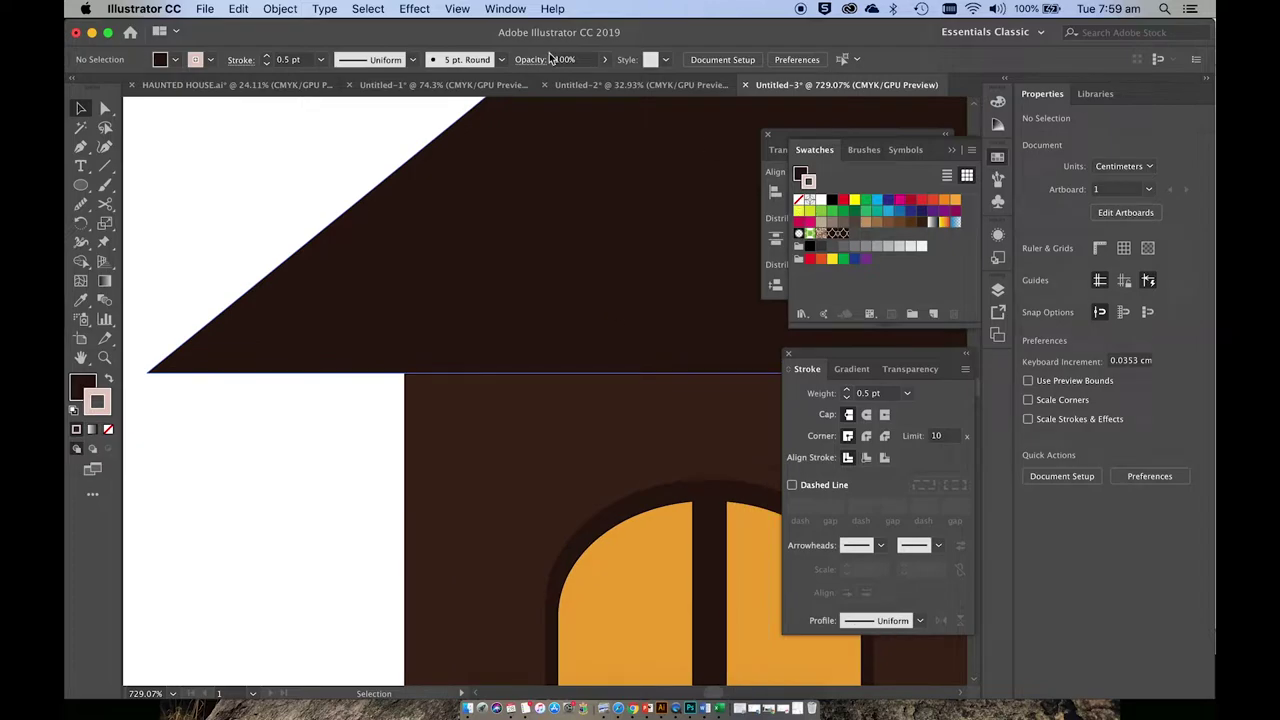
- Set the selected roofs' stroke to None
{"action": "left_click", "coordinate": [505, 9]}
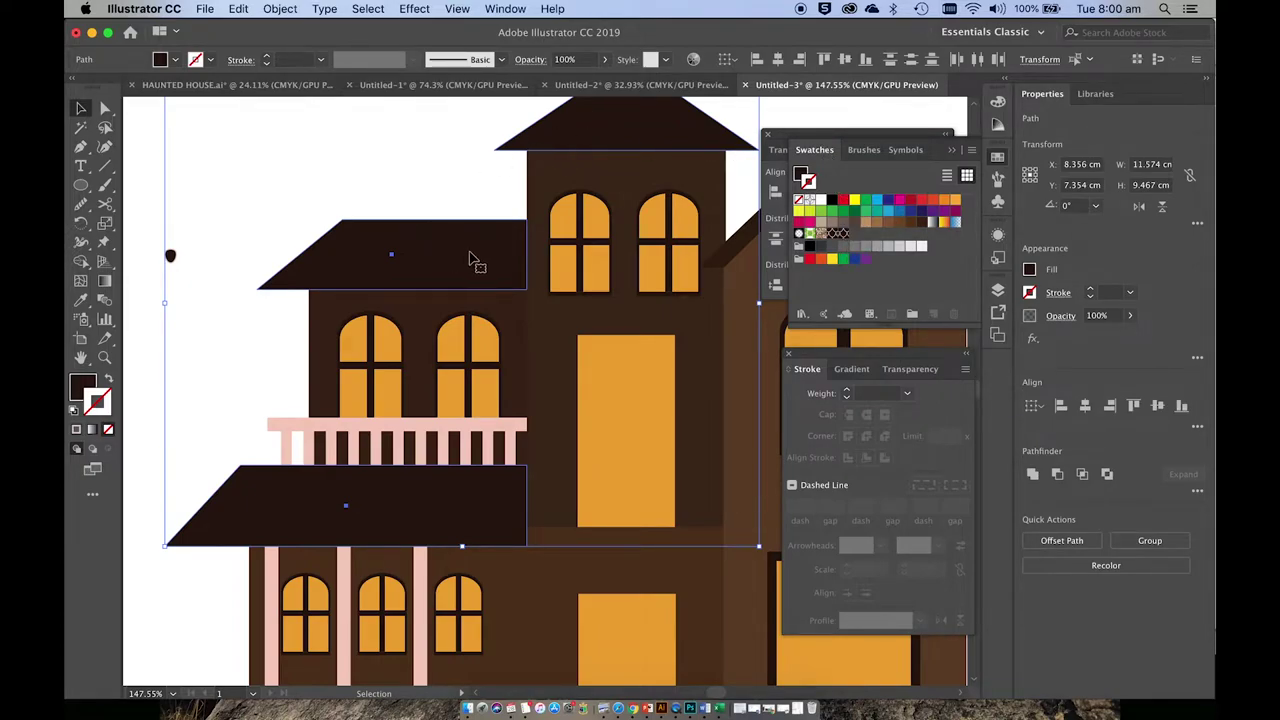
{"action": "left_click", "coordinate": [844, 235]}
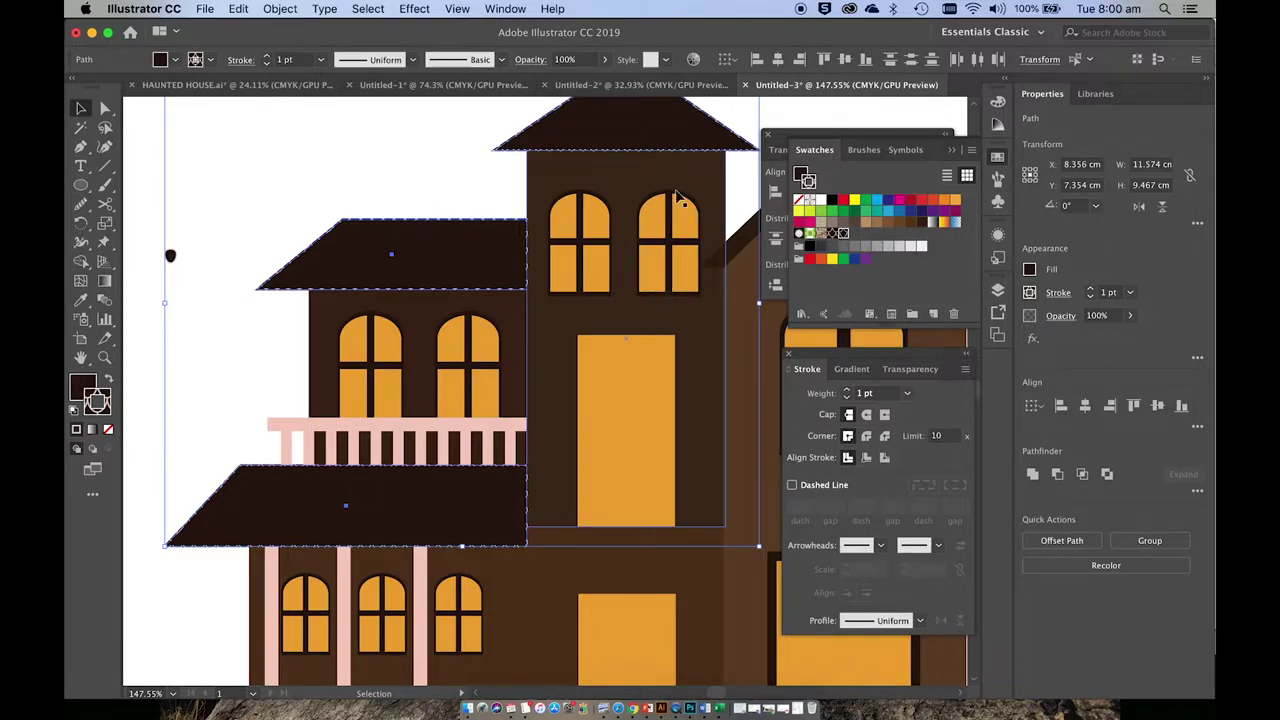
{"action": "left_click", "coordinate": [109, 431]}
- Fill the roofs with the 'roof' fish-scale pattern swatch
{"action": "left_click", "coordinate": [84, 388]}
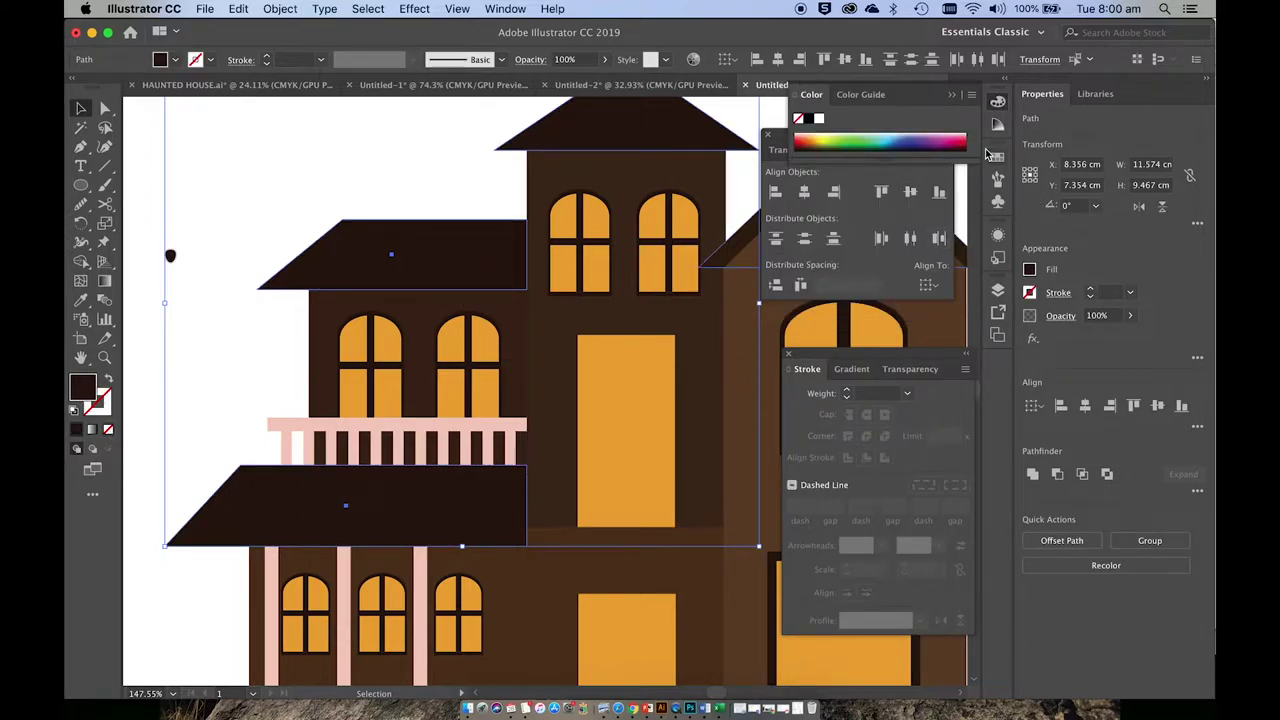
{"action": "left_click", "coordinate": [505, 9]}
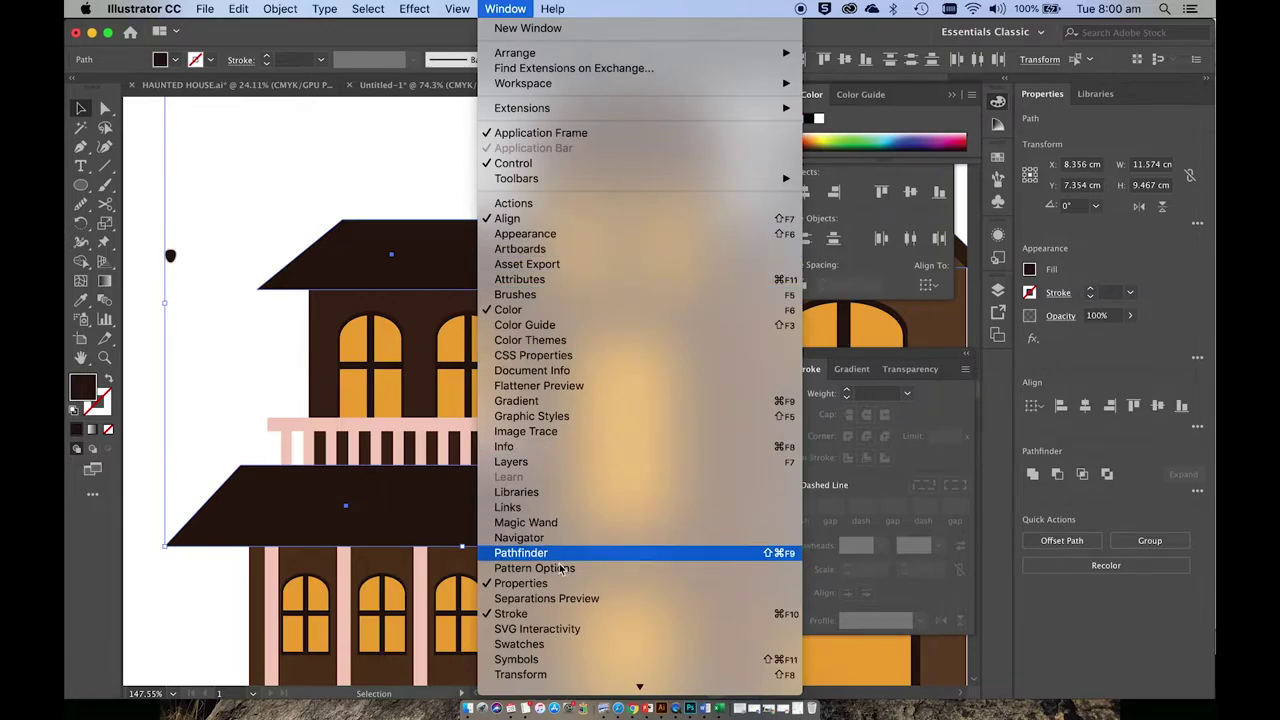
{"action": "left_click", "coordinate": [563, 645]}
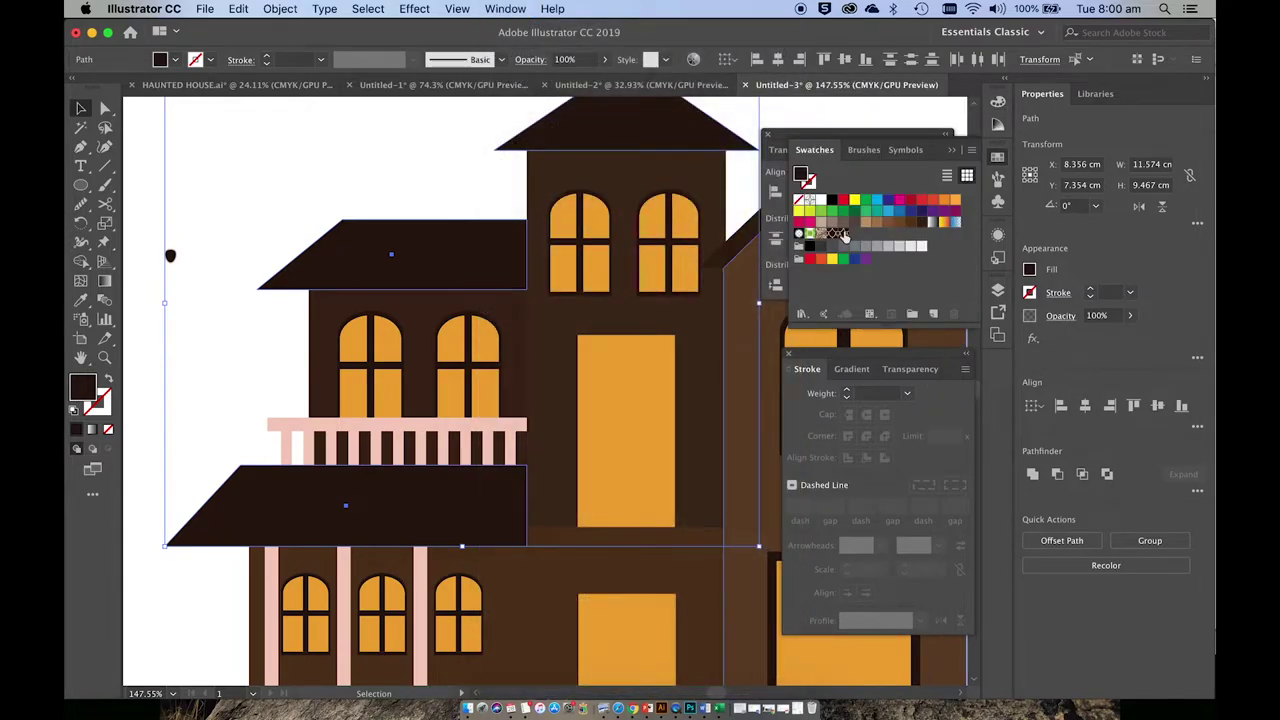
{"action": "left_click", "coordinate": [843, 233]}
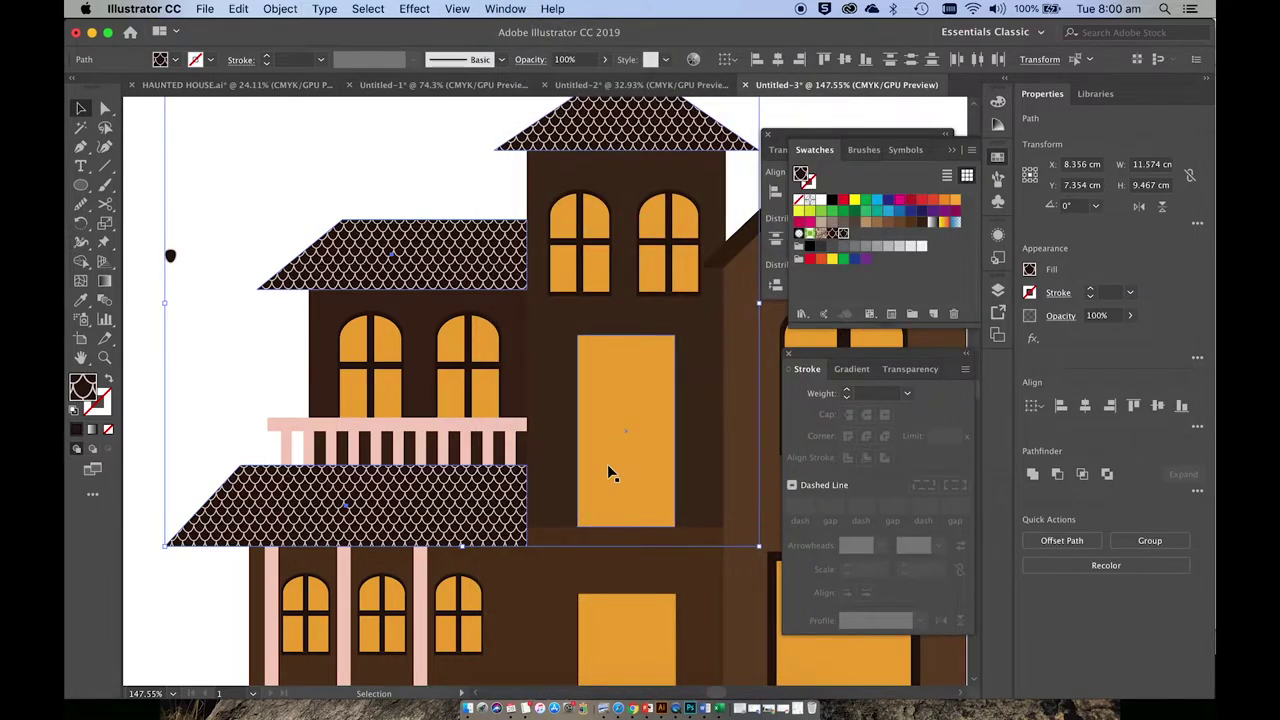
{"action": "scroll", "coordinate": [607, 464], "scroll_direction": "down", "scroll_amount": 2}
{"action": "scroll", "coordinate": [605, 471], "scroll_direction": "up", "scroll_amount": 4}
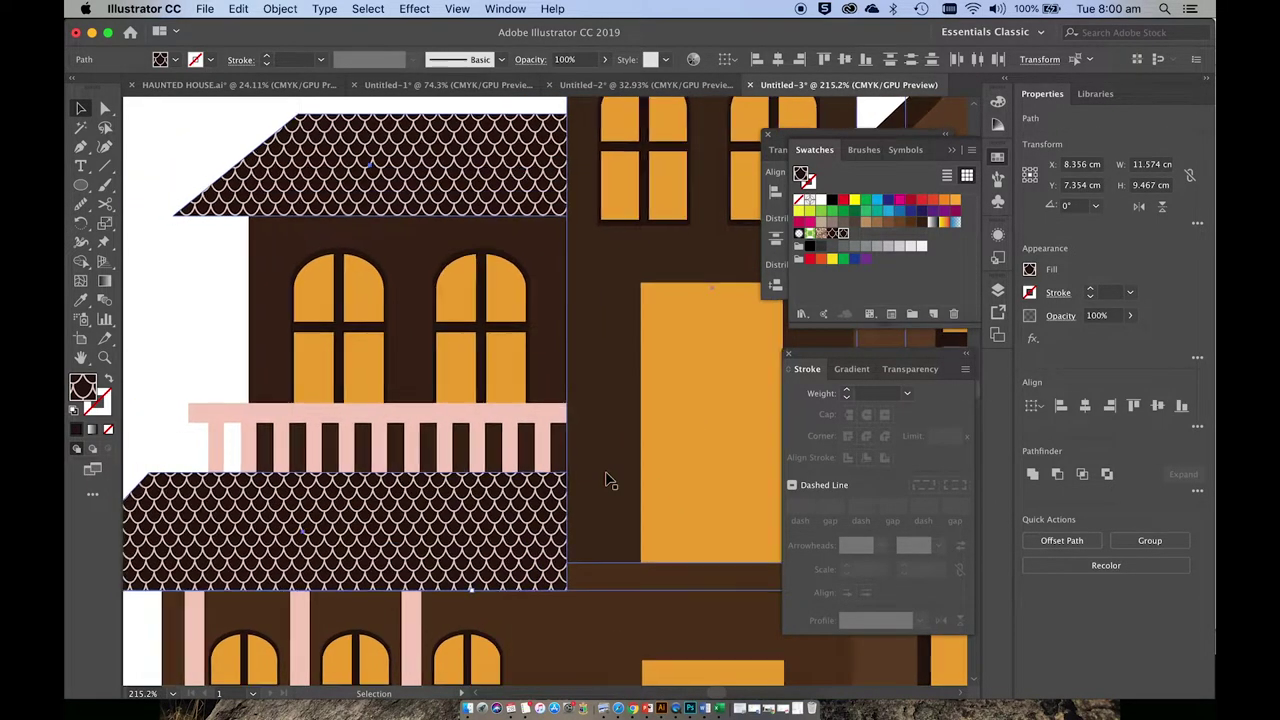
{"action": "scroll", "coordinate": [608, 480], "scroll_direction": "left", "scroll_amount": 1}
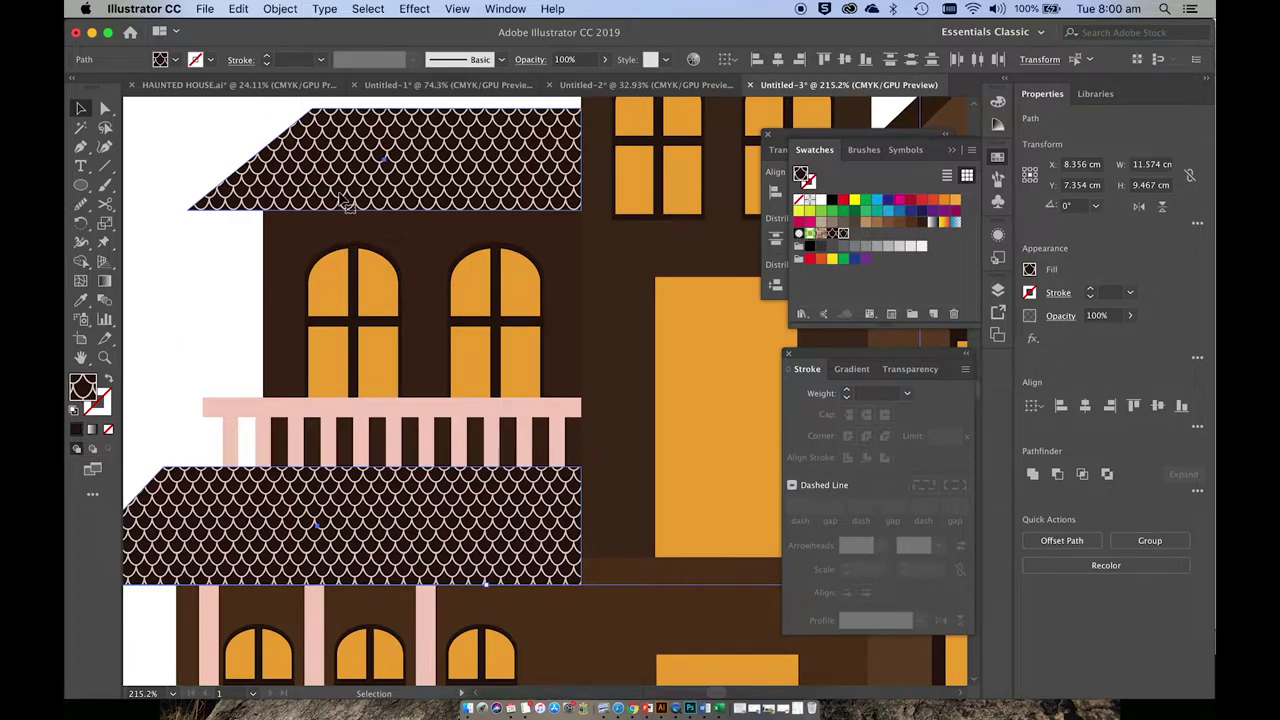
- Scale only the roof pattern to 80% uniform, with Transform Objects unchecked
{"action": "left_click", "coordinate": [105, 225]}
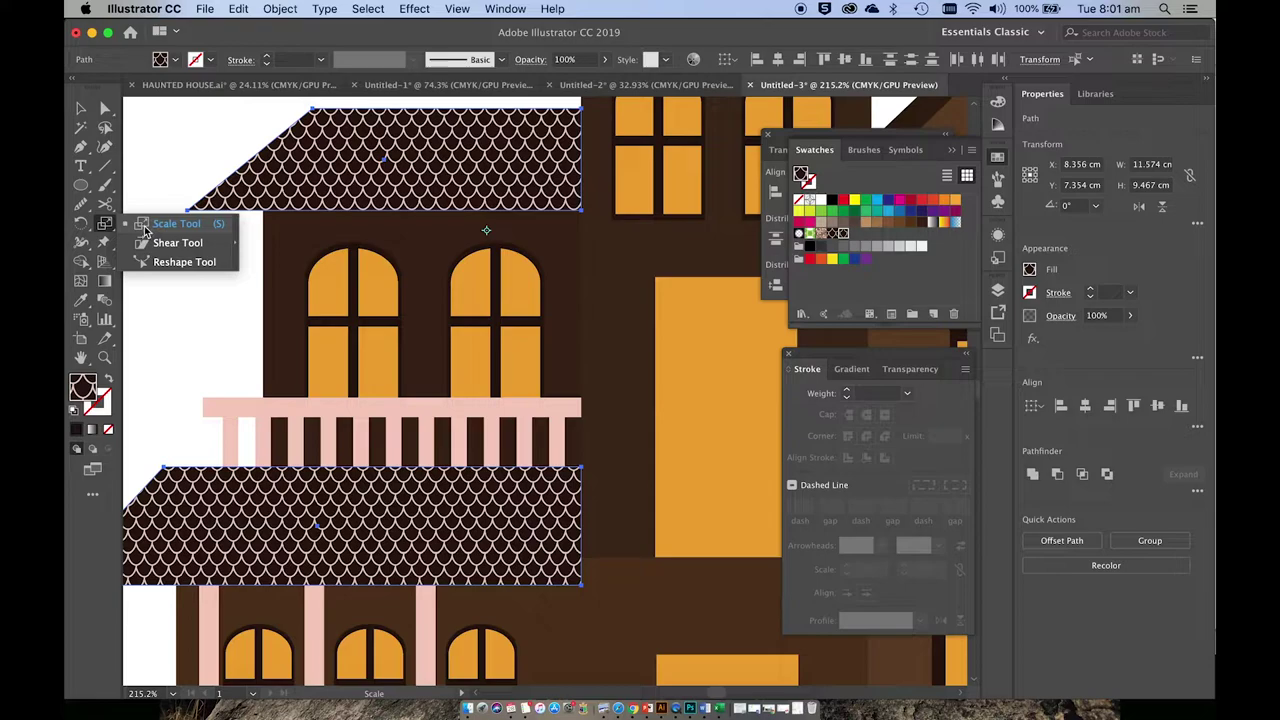
{"action": "left_click", "coordinate": [145, 229]}
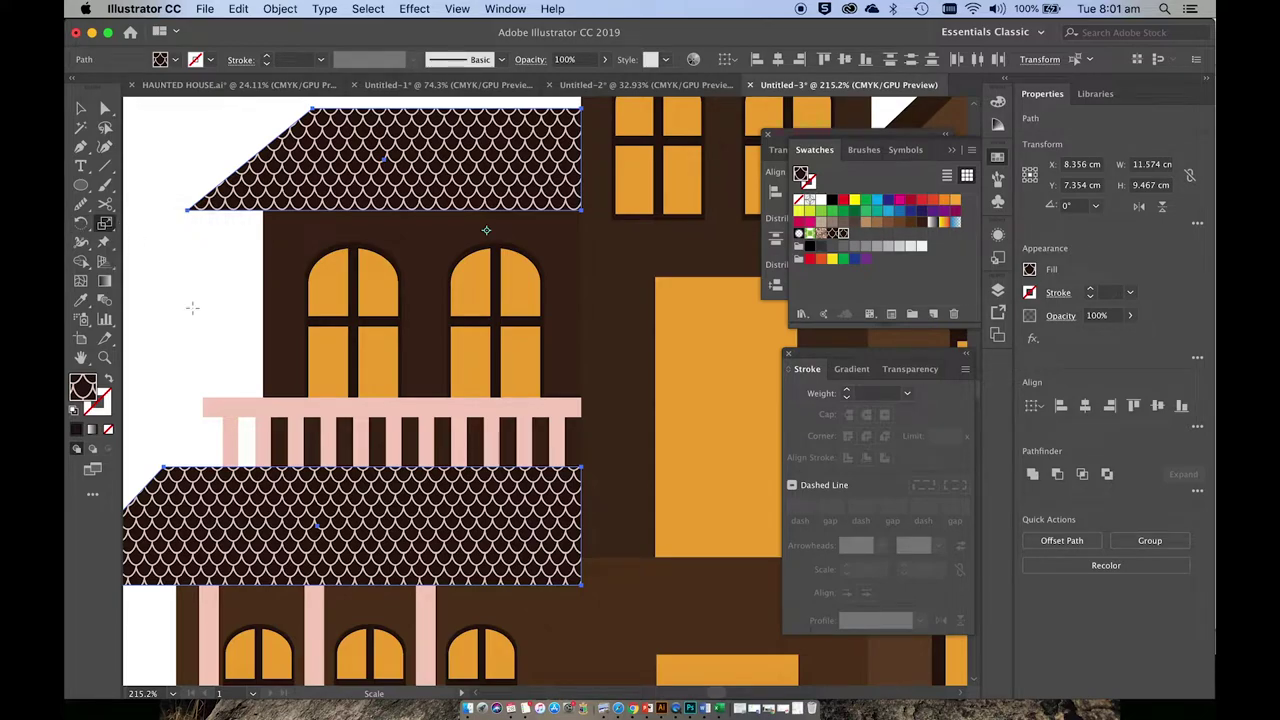
{"action": "scroll", "coordinate": [192, 308], "scroll_direction": "down", "scroll_amount": 3}
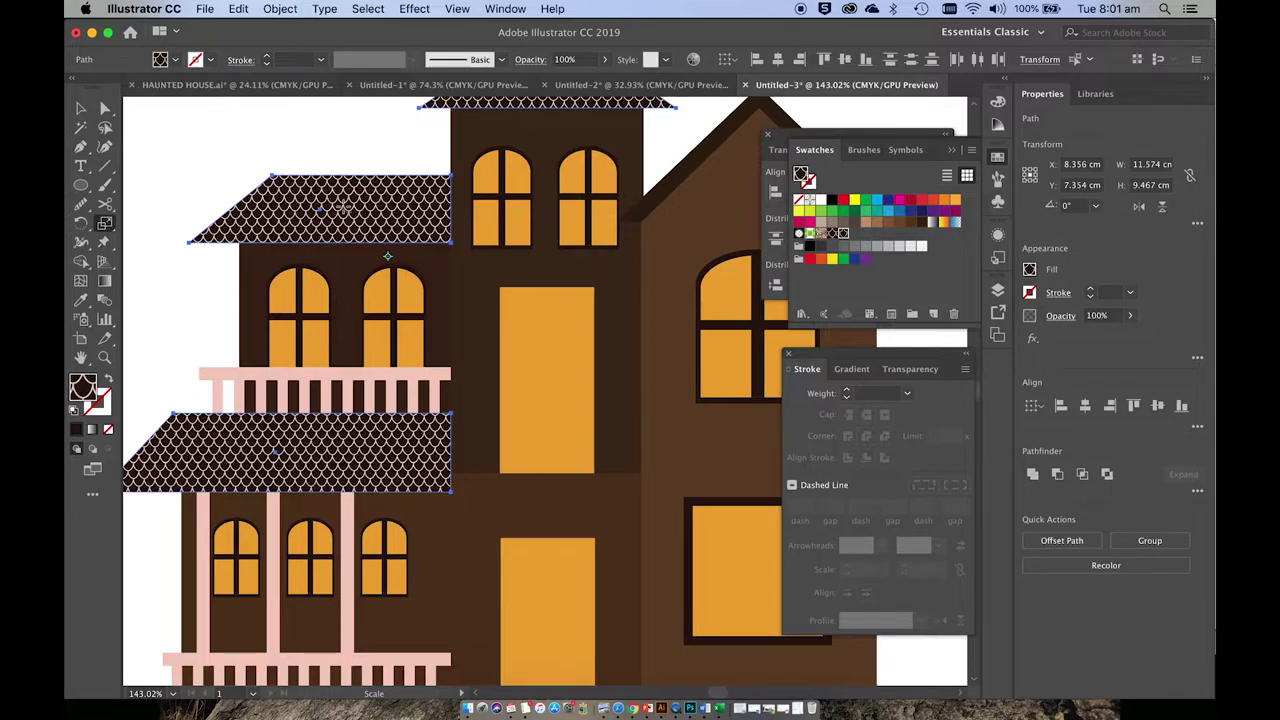
{"action": "left_click", "coordinate": [343, 207], "text": "alt"}
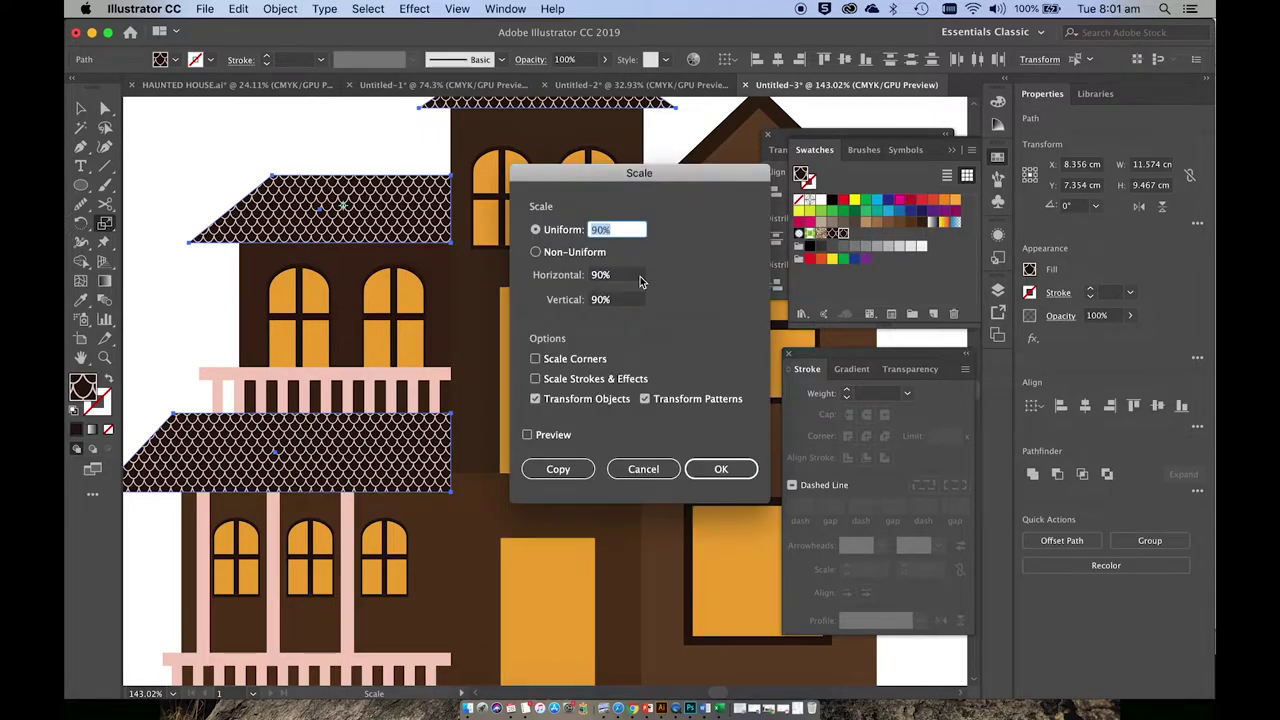
{"action": "left_click", "coordinate": [535, 400]}
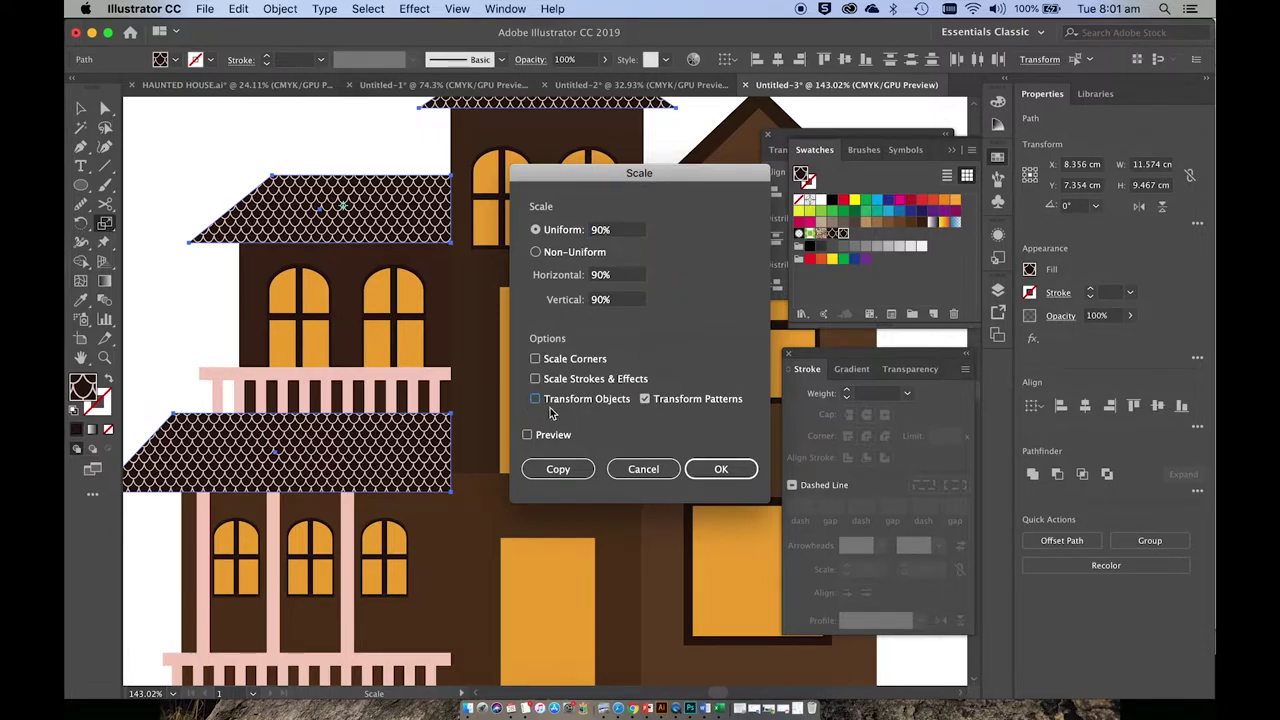
{"action": "left_click", "coordinate": [603, 232]}
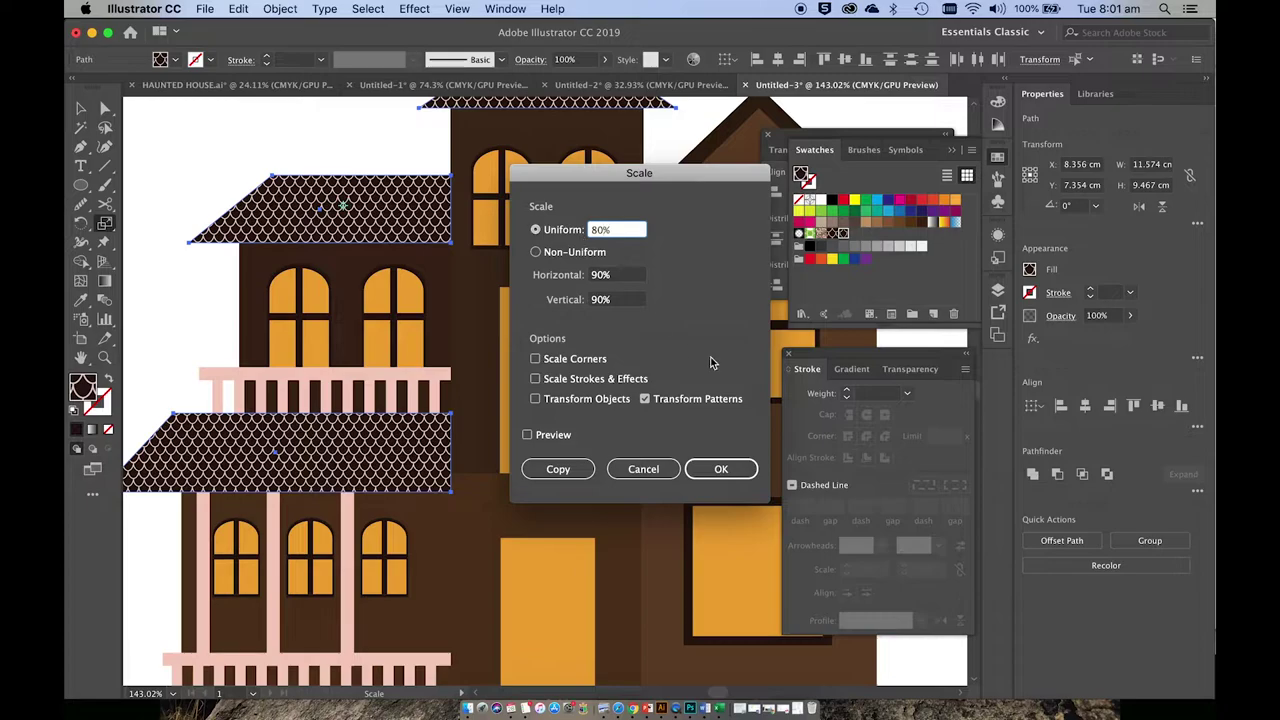
{"action": "left_click", "coordinate": [722, 470]}
{"action": "scroll", "coordinate": [226, 268], "scroll_direction": "down", "scroll_amount": 3}
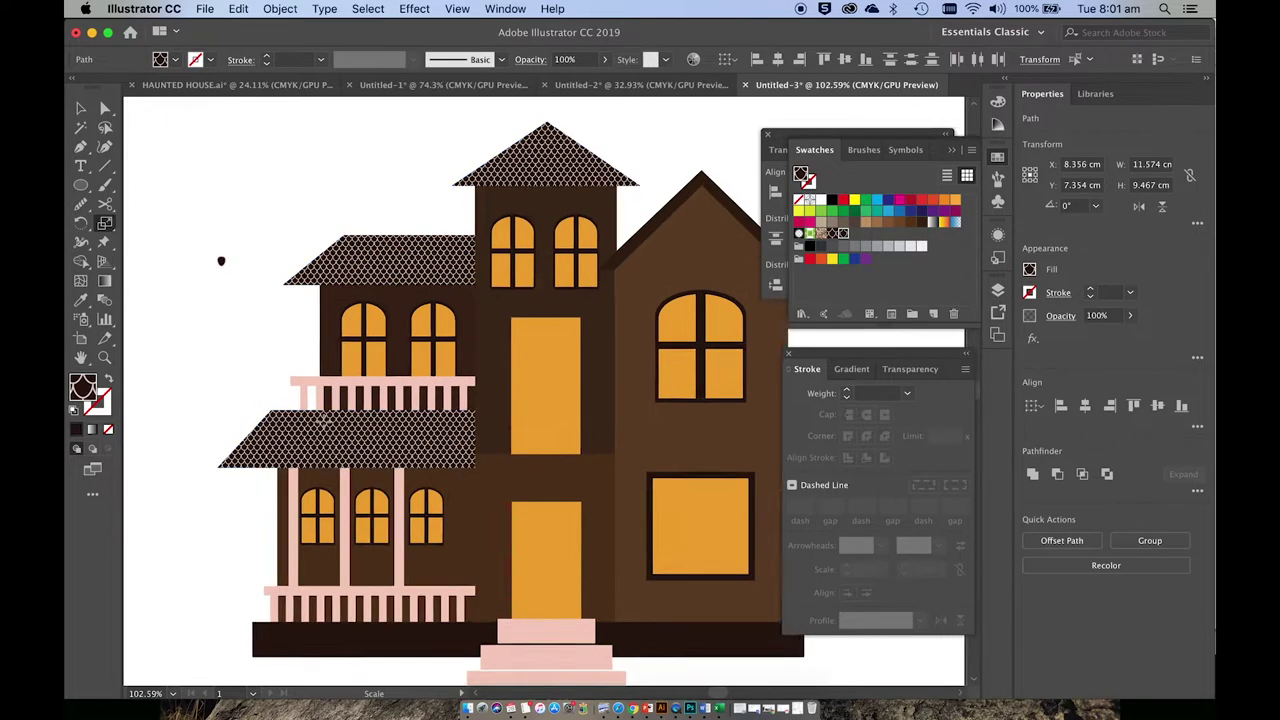
{"action": "scroll", "coordinate": [323, 420], "scroll_direction": "up", "scroll_amount": 5}
{"action": "scroll", "coordinate": [441, 466], "scroll_direction": "down", "scroll_amount": 2}
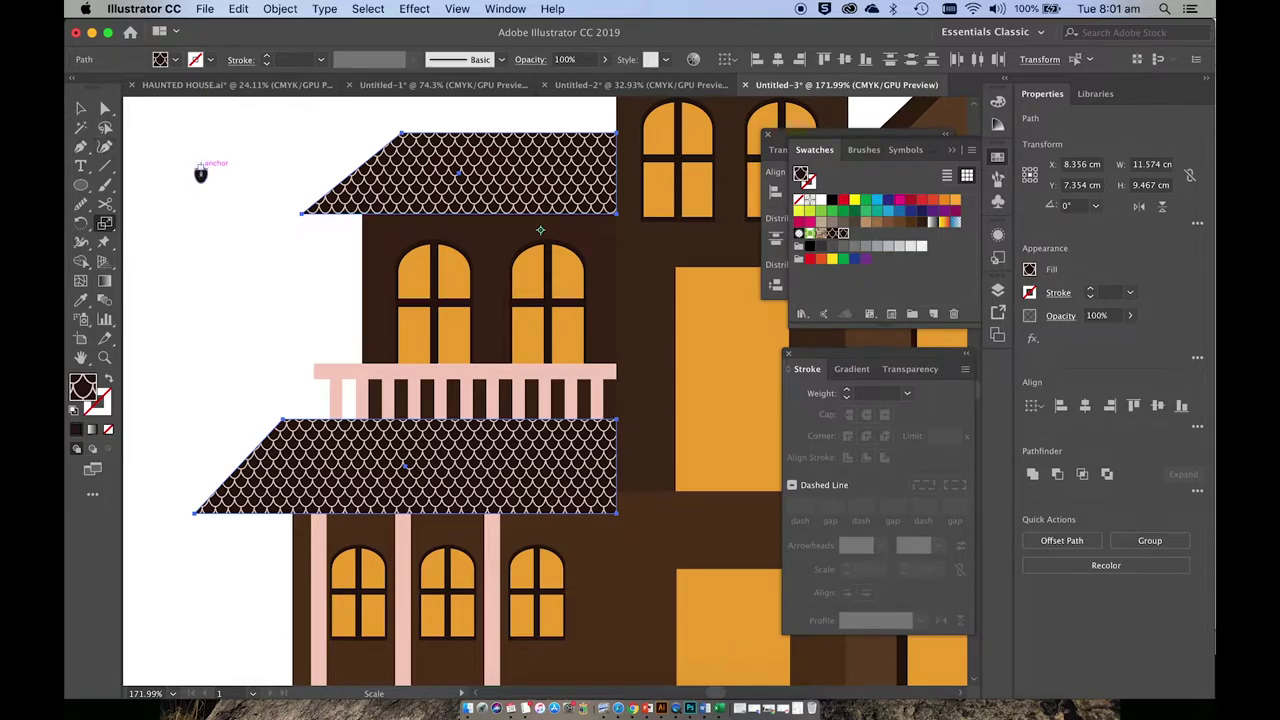
{"action": "left_click", "coordinate": [81, 110]}
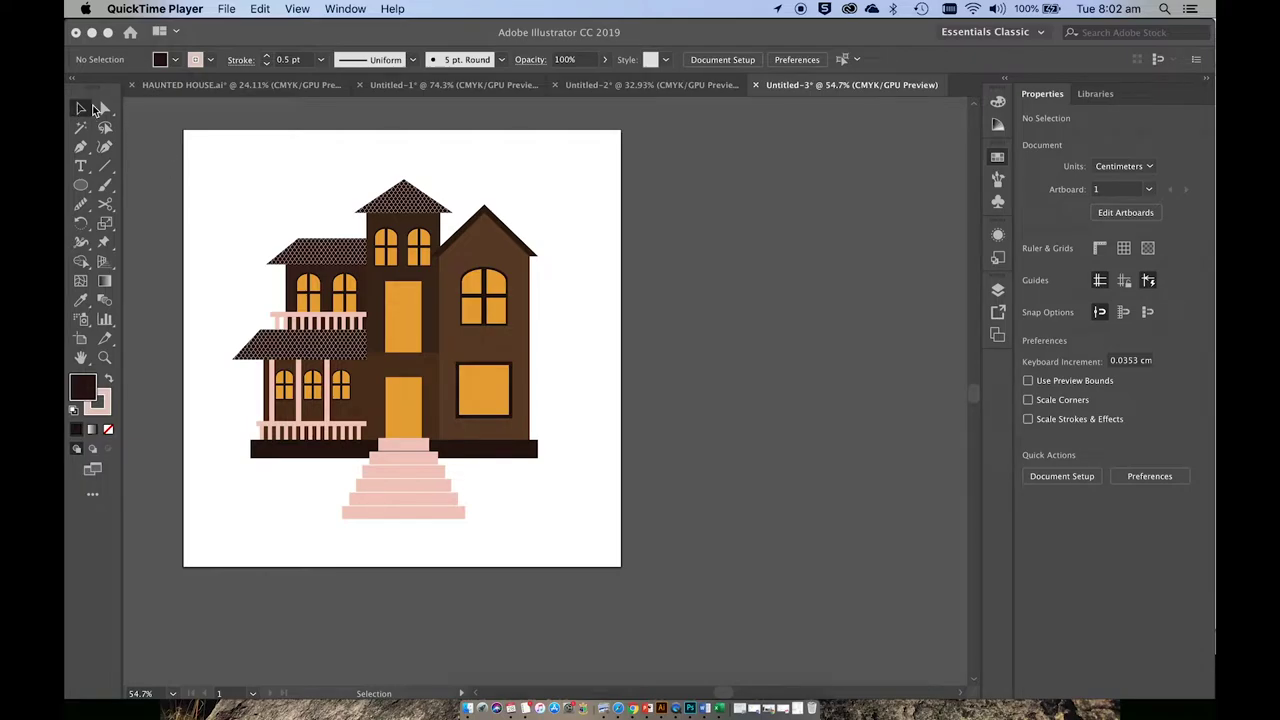
- Group all the house parts with Cmd+G and drag the group left off the artboard
{"action": "left_click", "coordinate": [231, 170]}
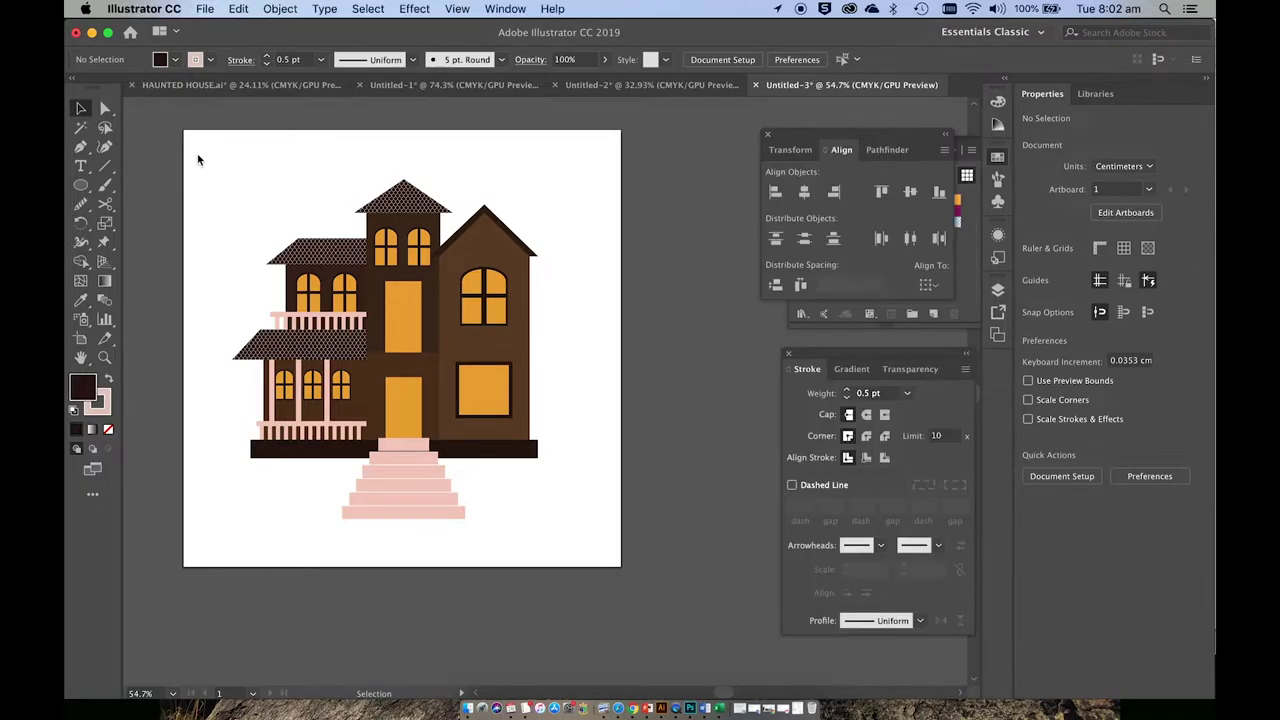
{"action": "left_click_drag", "start_coordinate": [224, 196], "coordinate": [578, 524]}
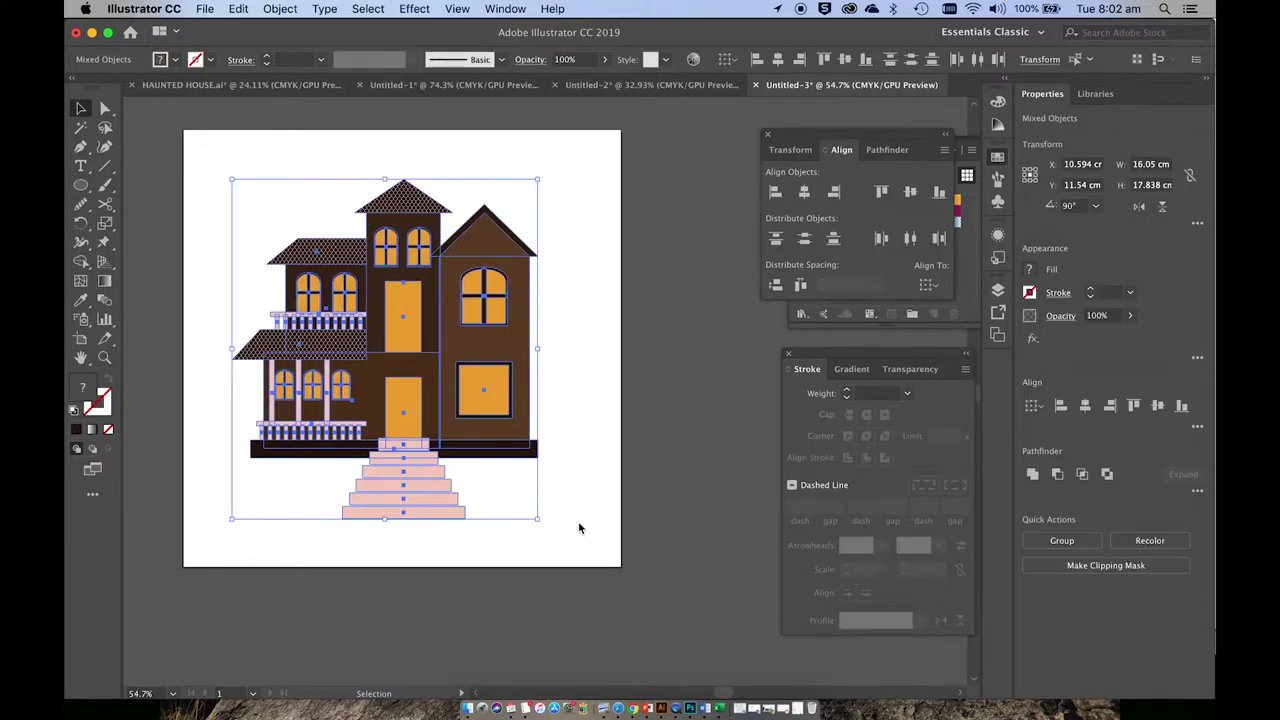
{"action": "key", "text": "super+g"}
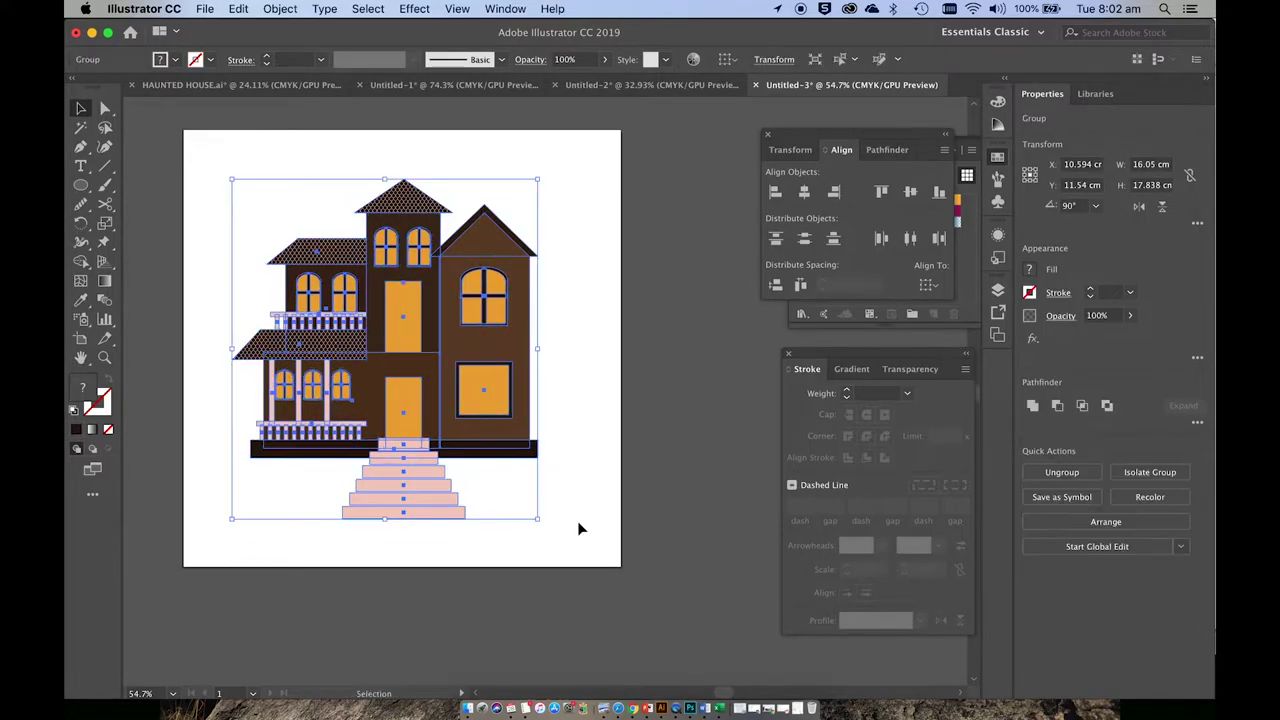
{"action": "left_click", "coordinate": [576, 513]}
{"action": "left_click", "coordinate": [491, 429]}
{"action": "scroll", "coordinate": [491, 429], "scroll_direction": "down", "scroll_amount": 2, "text": "alt"}
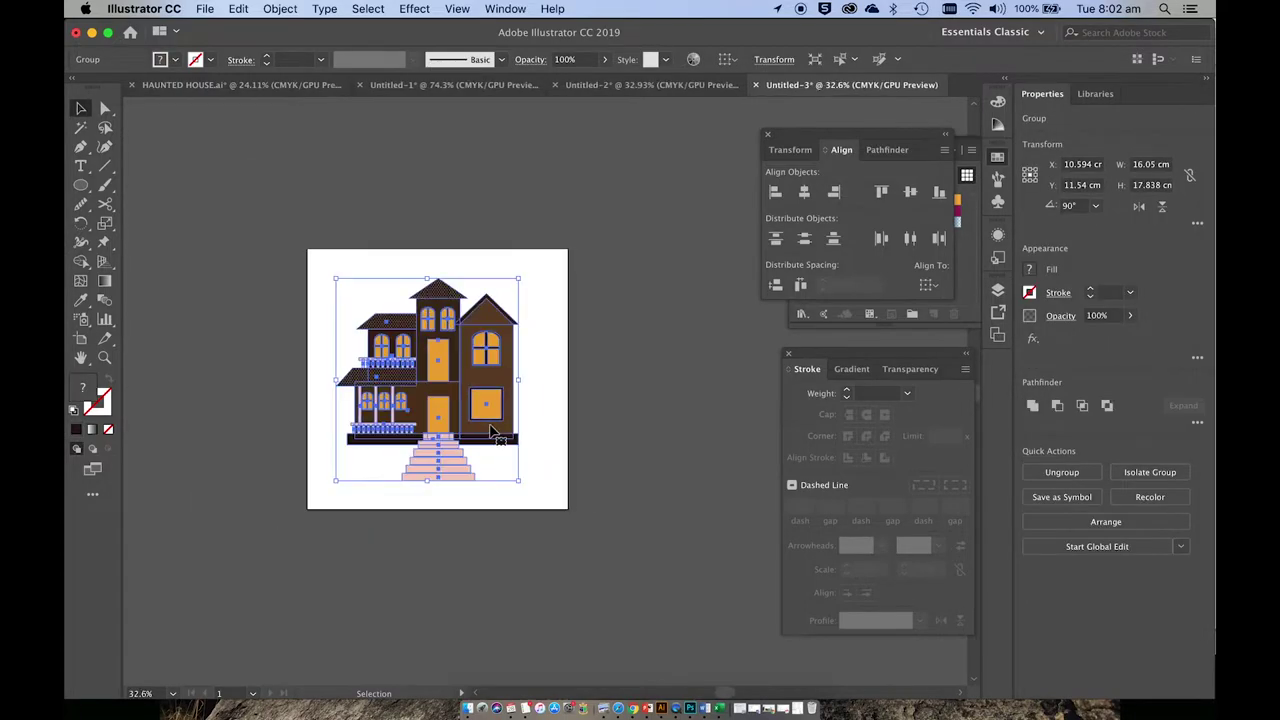
{"action": "left_click_drag", "start_coordinate": [437, 367], "coordinate": [211, 404]}
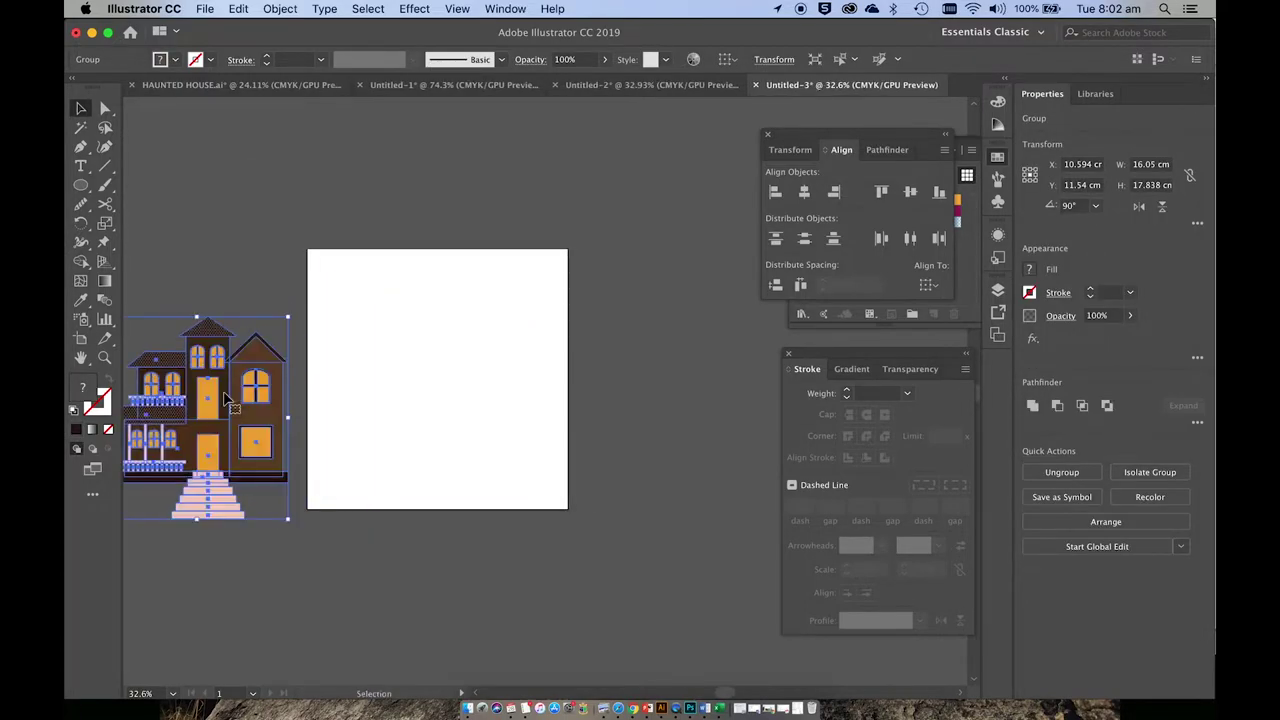
{"action": "left_click", "coordinate": [318, 465]}
{"action": "scroll", "coordinate": [358, 501], "scroll_direction": "down", "scroll_amount": 1}
{"action": "scroll", "coordinate": [357, 500], "scroll_direction": "up", "scroll_amount": 3}
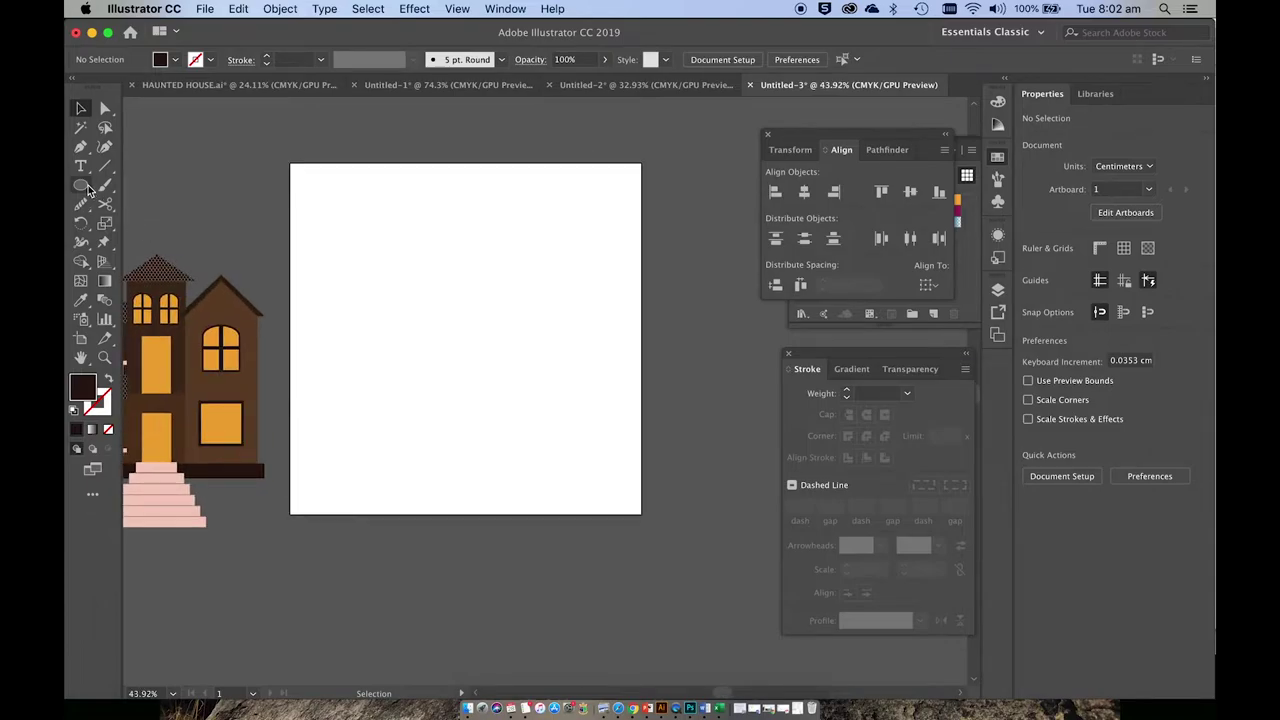
{"action": "left_click_drag", "start_coordinate": [80, 185], "coordinate": [122, 187]}
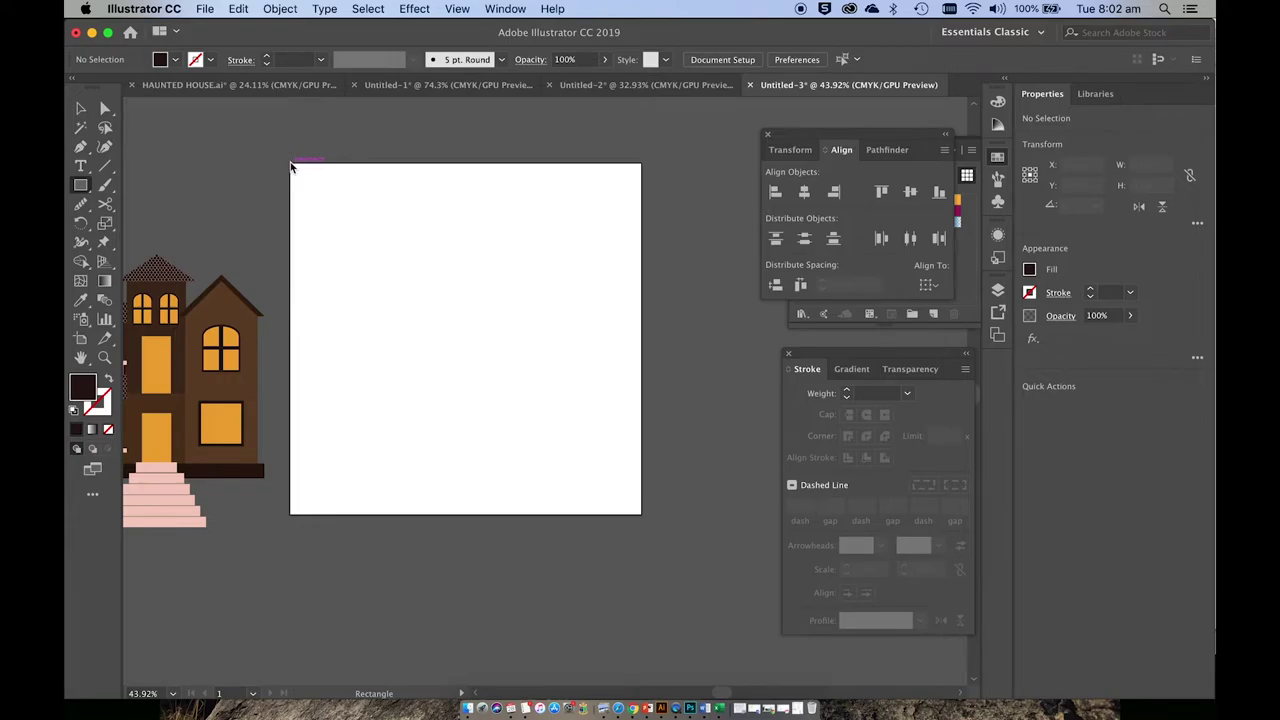
- Draw a 23 × 17.952 cm gradient-filled rectangle and float the Gradient panel beside it
{"action": "left_click_drag", "start_coordinate": [290, 165], "coordinate": [643, 437]}
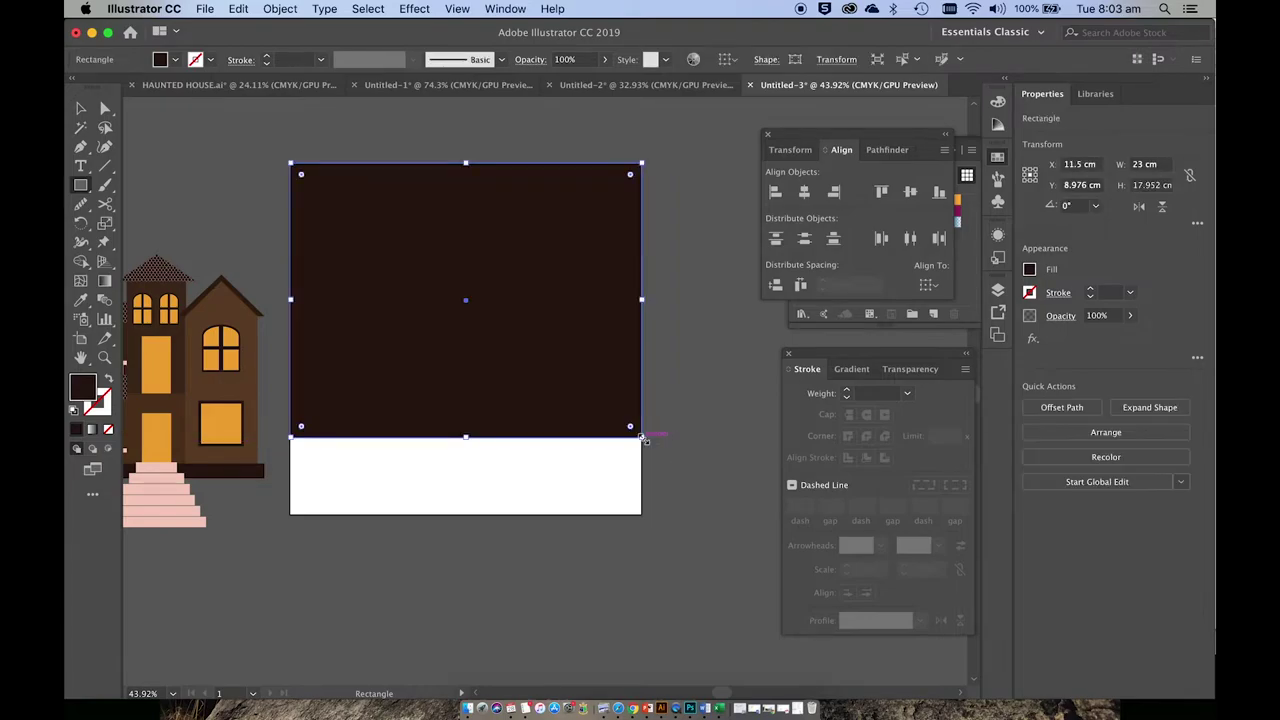
{"action": "left_click", "coordinate": [92, 430]}
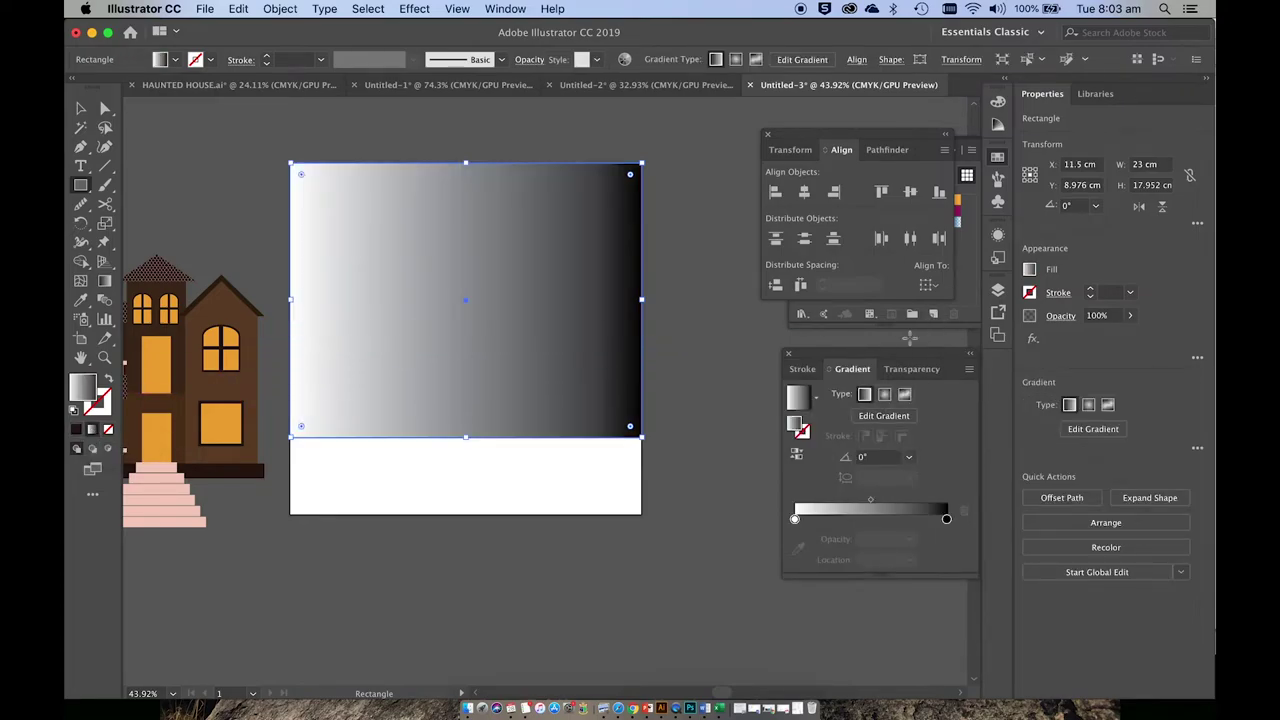
{"action": "left_click_drag", "start_coordinate": [880, 360], "coordinate": [791, 343]}
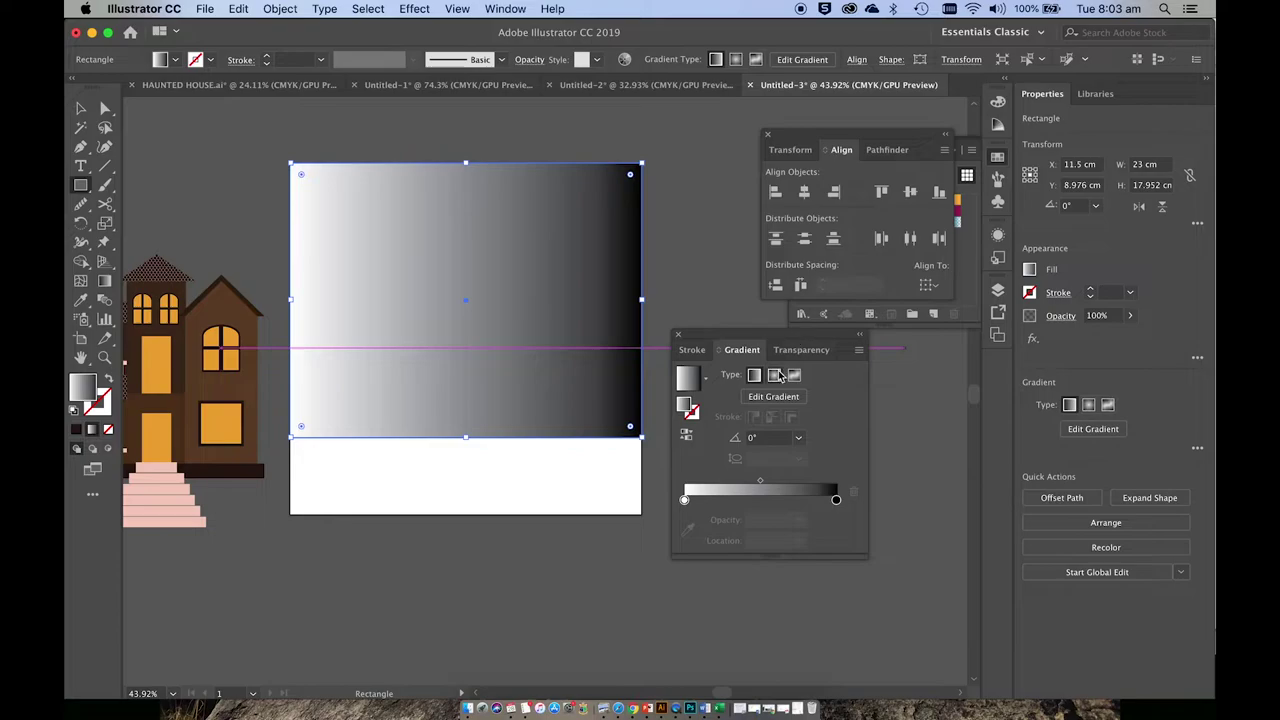
{"action": "left_click", "coordinate": [505, 9]}
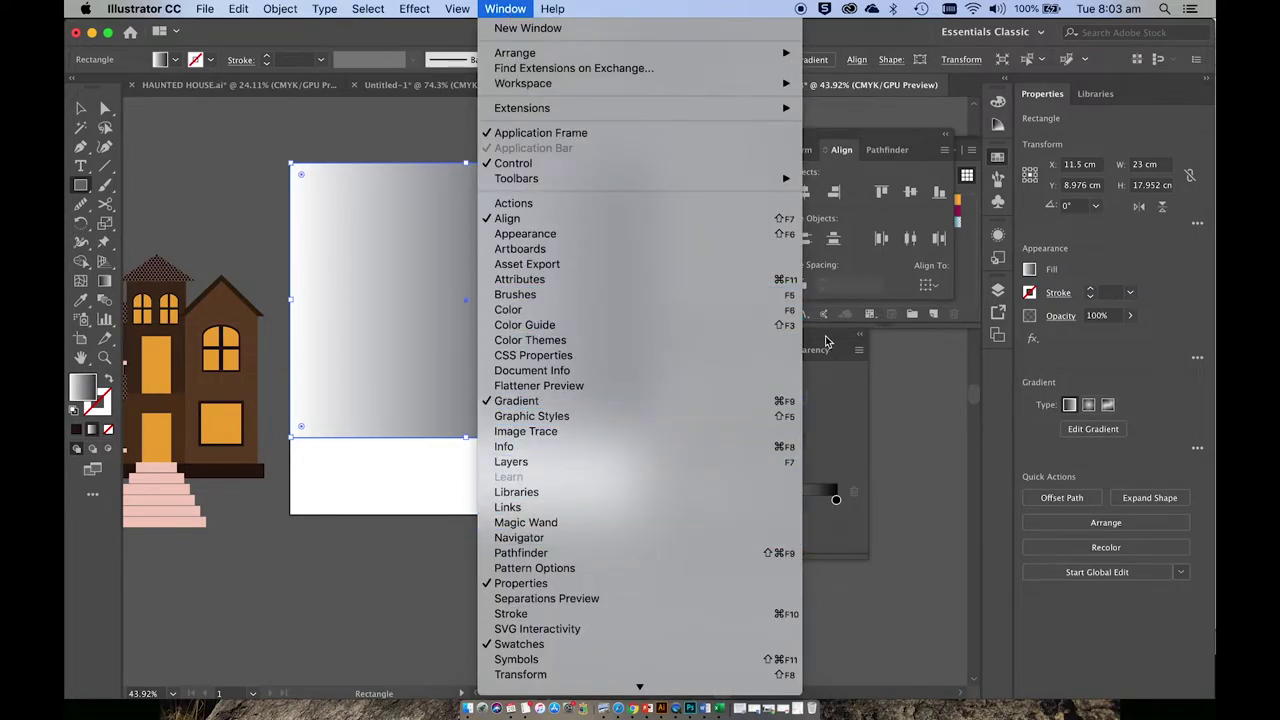
{"action": "left_click", "coordinate": [516, 400]}
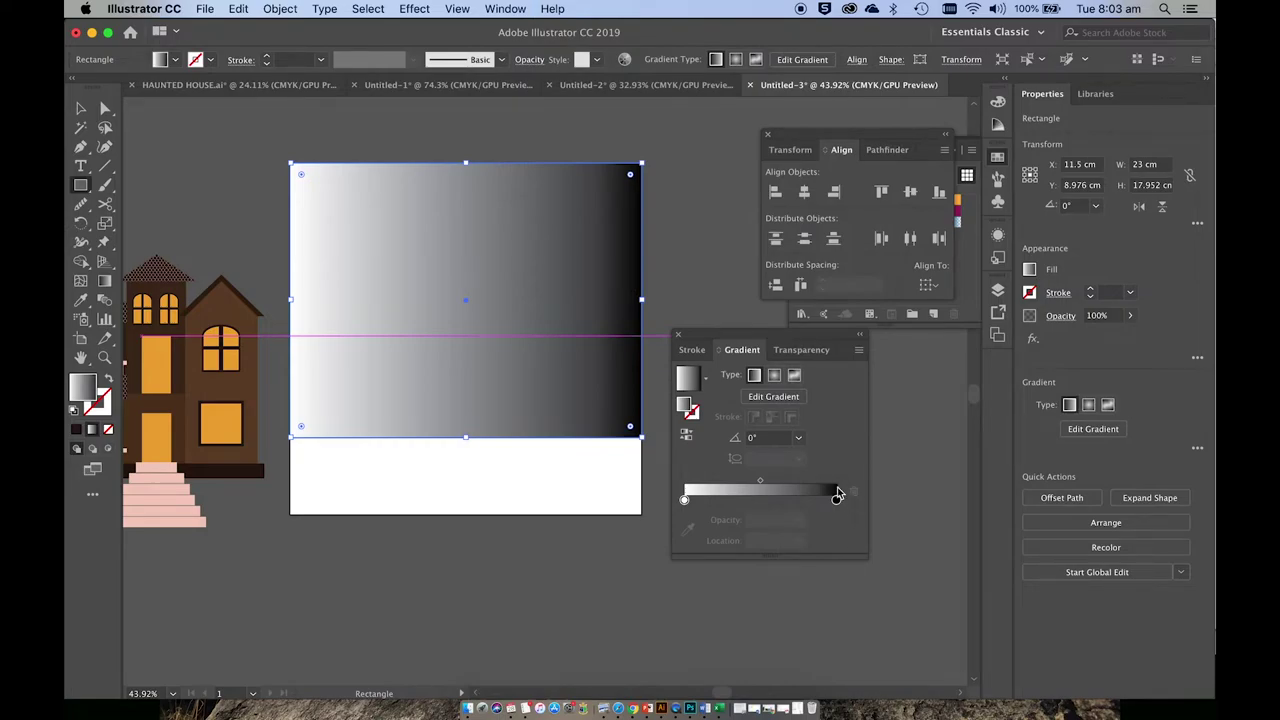
- Add and remove gradient stops, leaving three: start, middle and end
{"action": "left_click", "coordinate": [758, 500]}
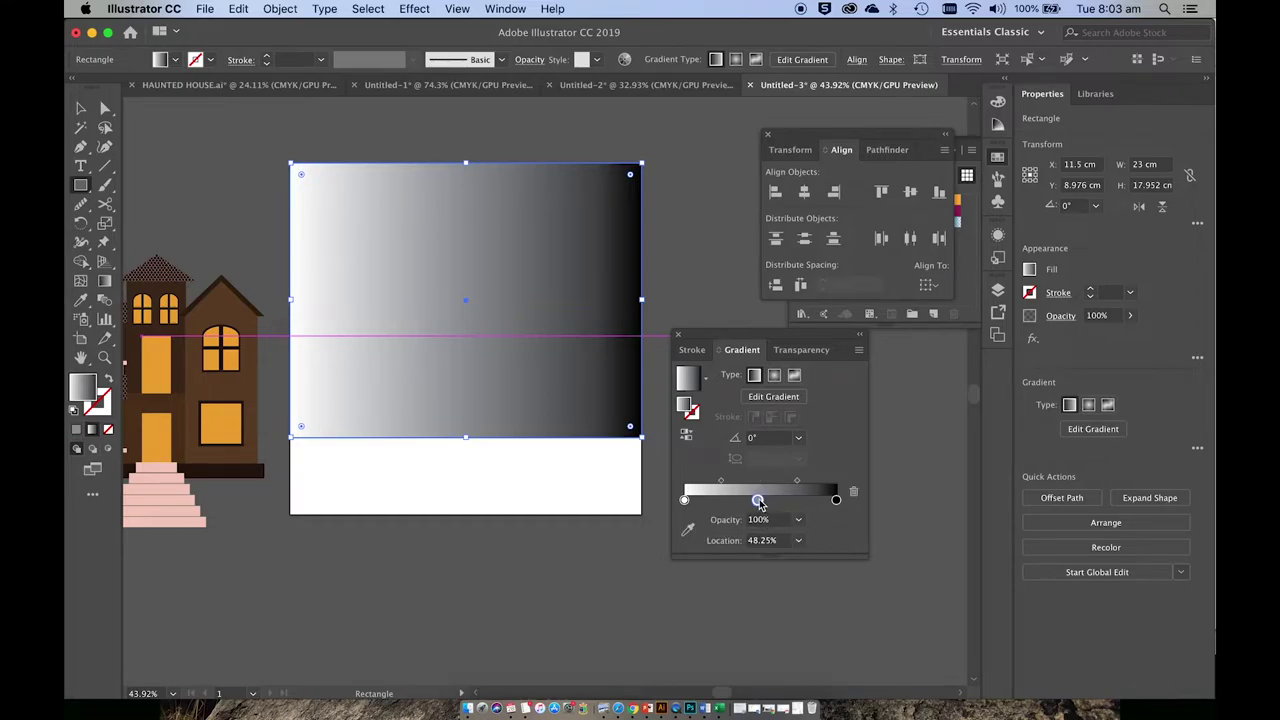
{"action": "left_click", "coordinate": [723, 500]}
{"action": "left_click", "coordinate": [783, 500]}
{"action": "left_click_drag", "start_coordinate": [723, 500], "coordinate": [853, 492]}
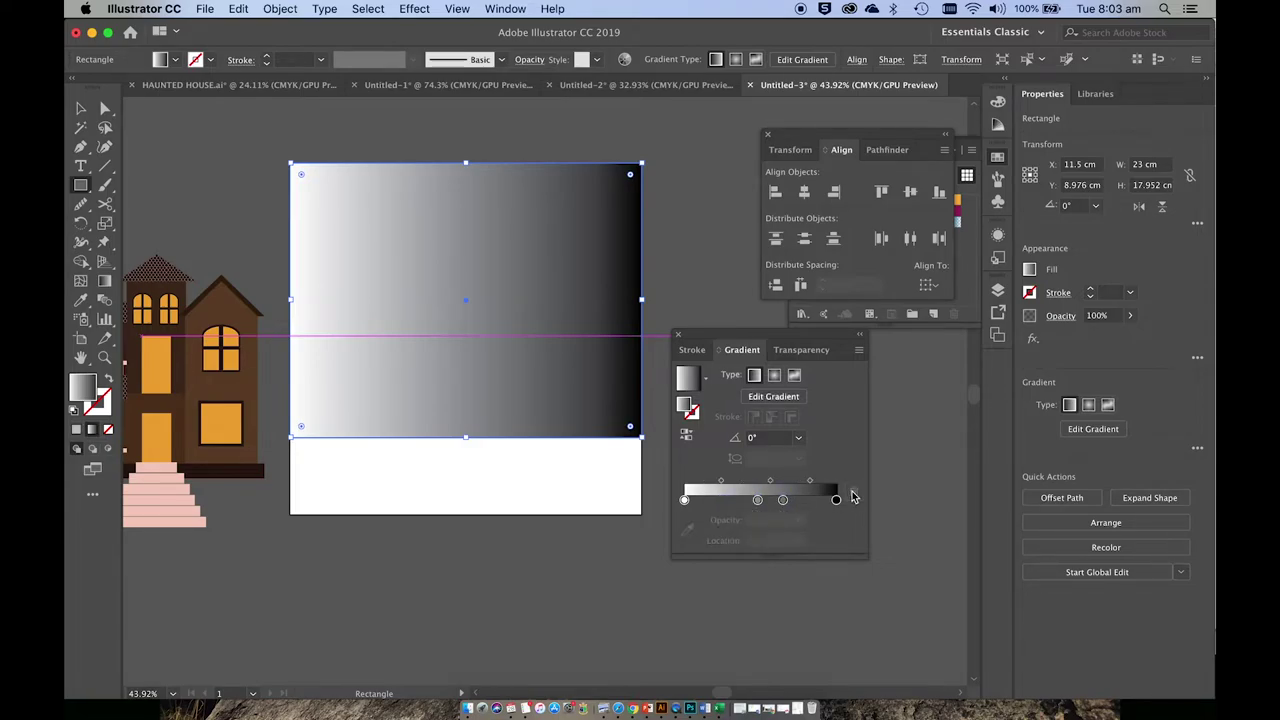
{"action": "mouse_move", "coordinate": [757, 500]}
{"action": "left_mouse_down"}
{"action": "mouse_move", "coordinate": [853, 492]}
{"action": "mouse_move", "coordinate": [764, 500]}
{"action": "left_mouse_up"}
{"action": "left_click", "coordinate": [783, 500]}
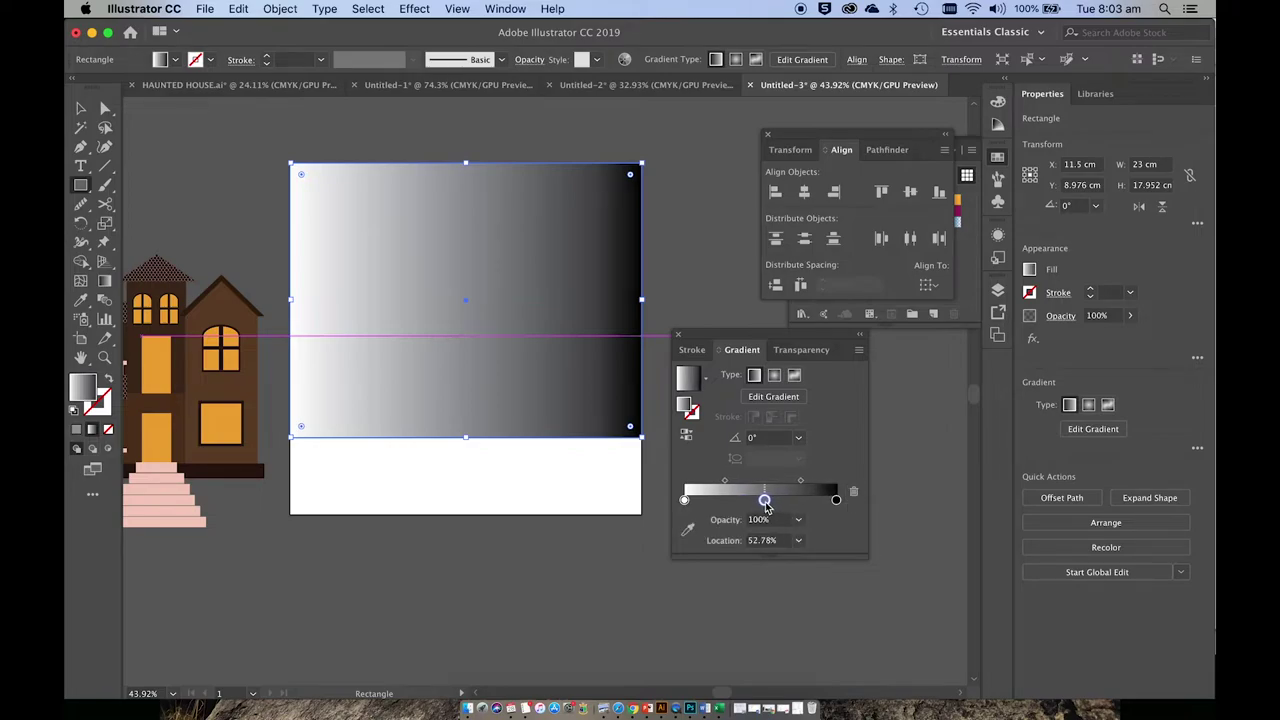
- Set the end stop to a violet dark purple in CMYK
{"action": "double_click", "coordinate": [836, 500]}
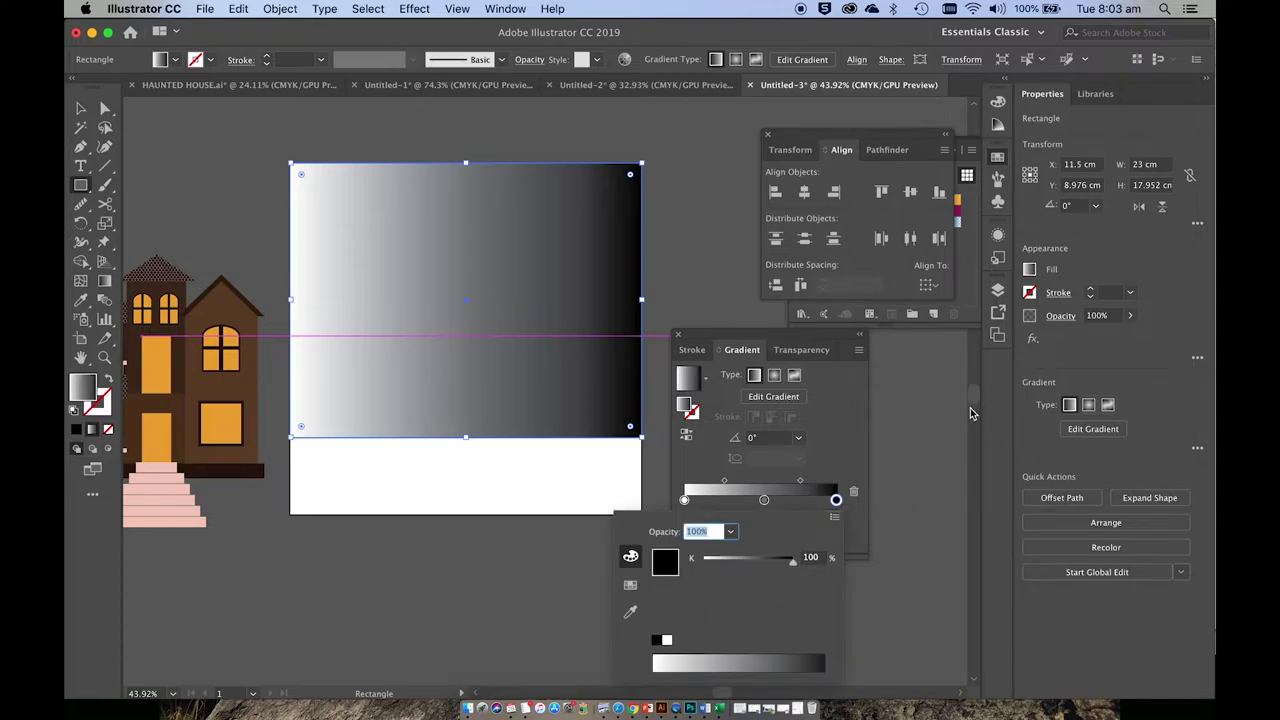
{"action": "left_click", "coordinate": [835, 517]}
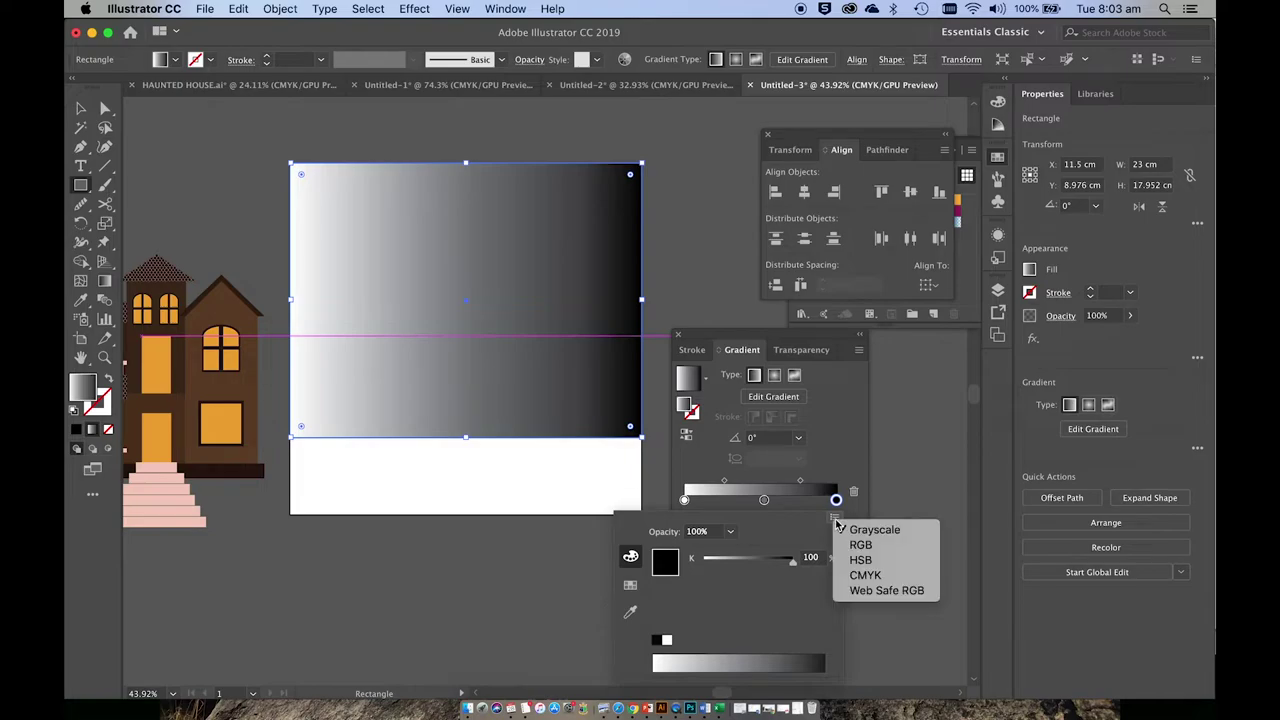
{"action": "left_click", "coordinate": [862, 576]}
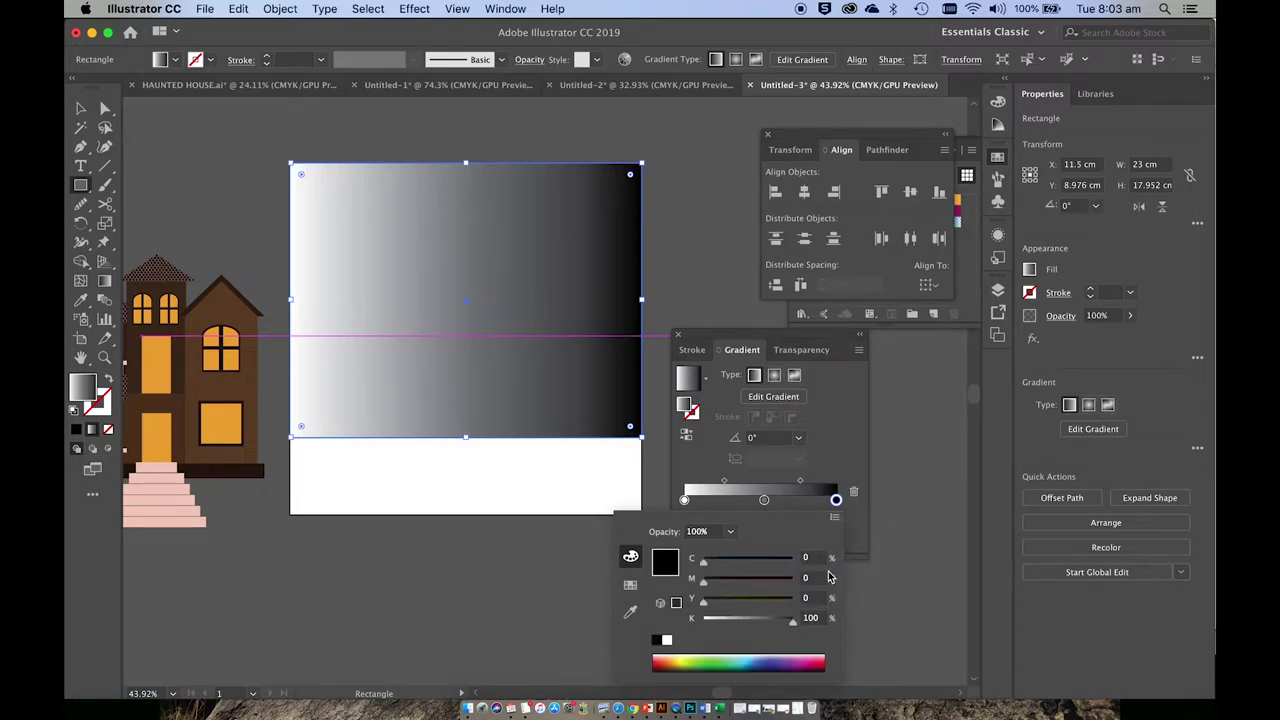
{"action": "left_click", "coordinate": [797, 664]}
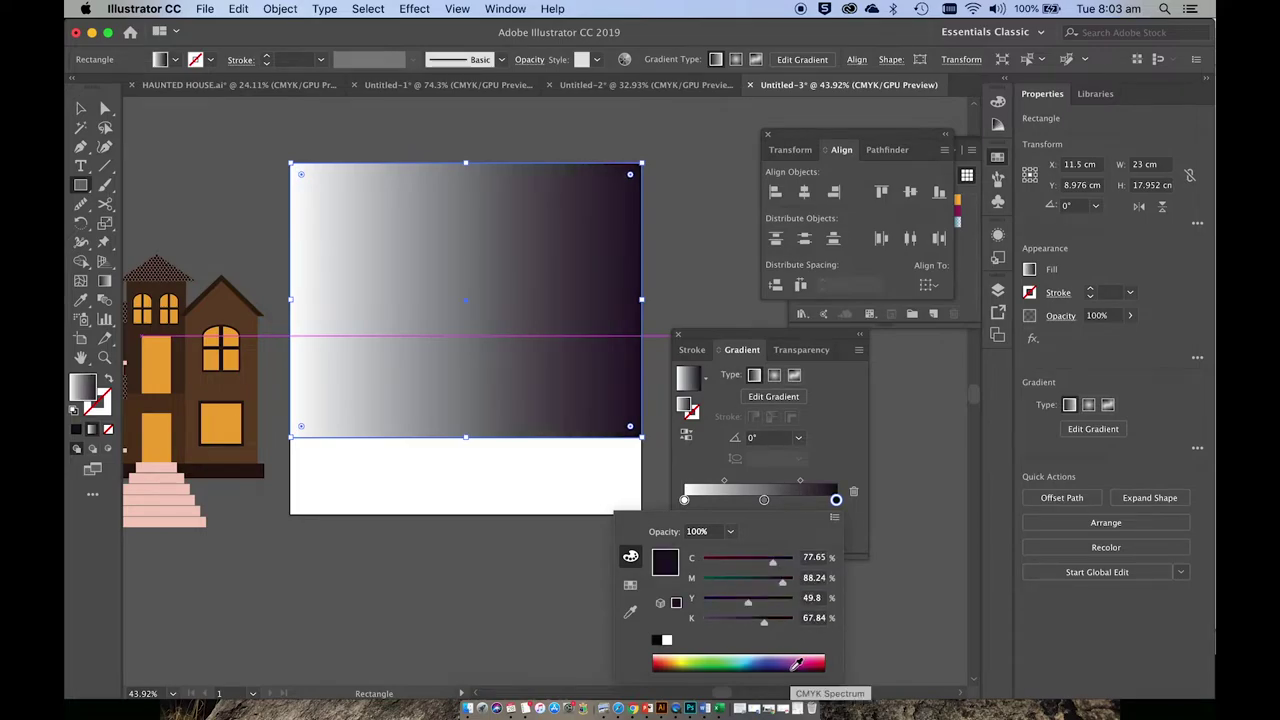
{"action": "left_click", "coordinate": [789, 663]}
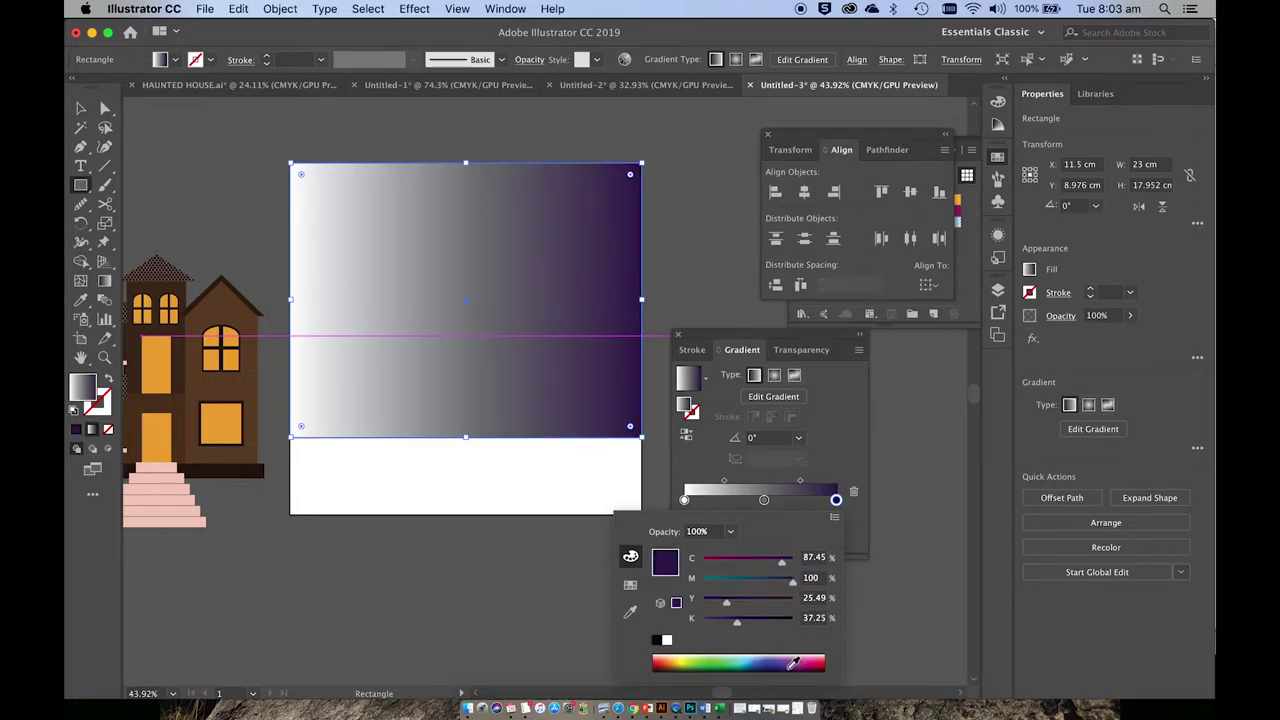
{"action": "left_click", "coordinate": [796, 663]}
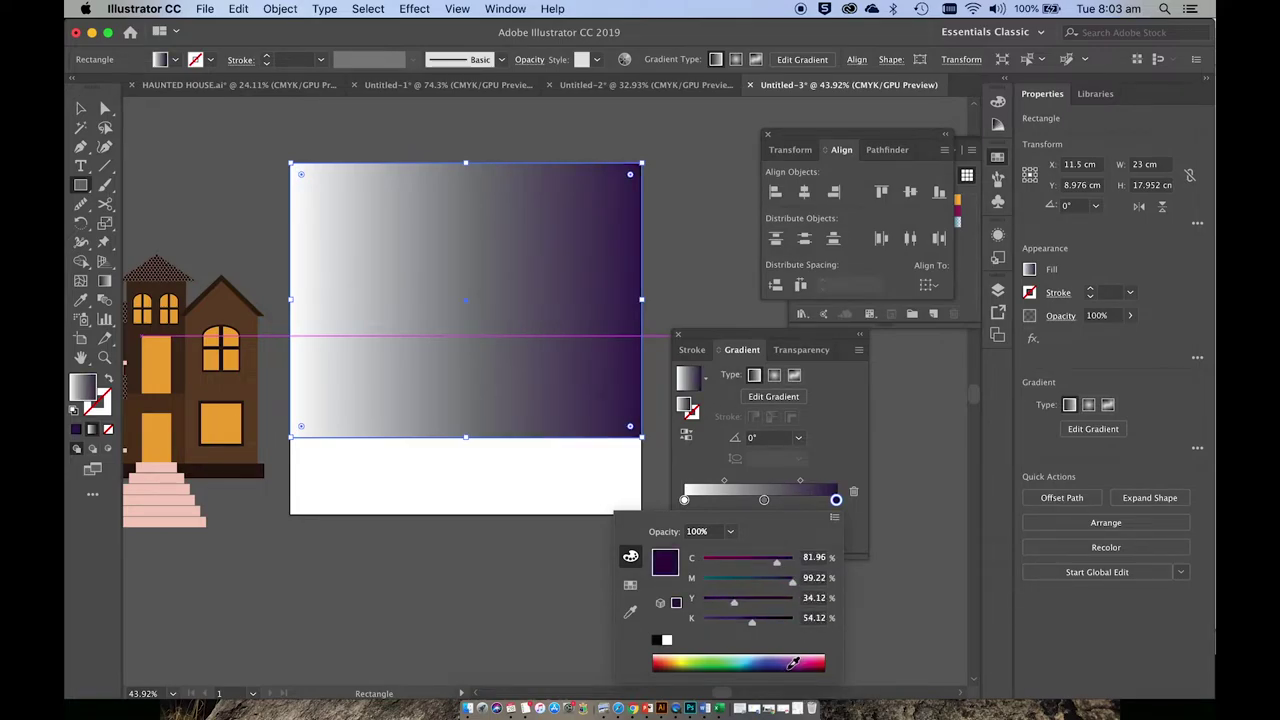
- Make the middle stop a deep maroon, with yellow at 71
{"action": "double_click", "coordinate": [765, 500]}
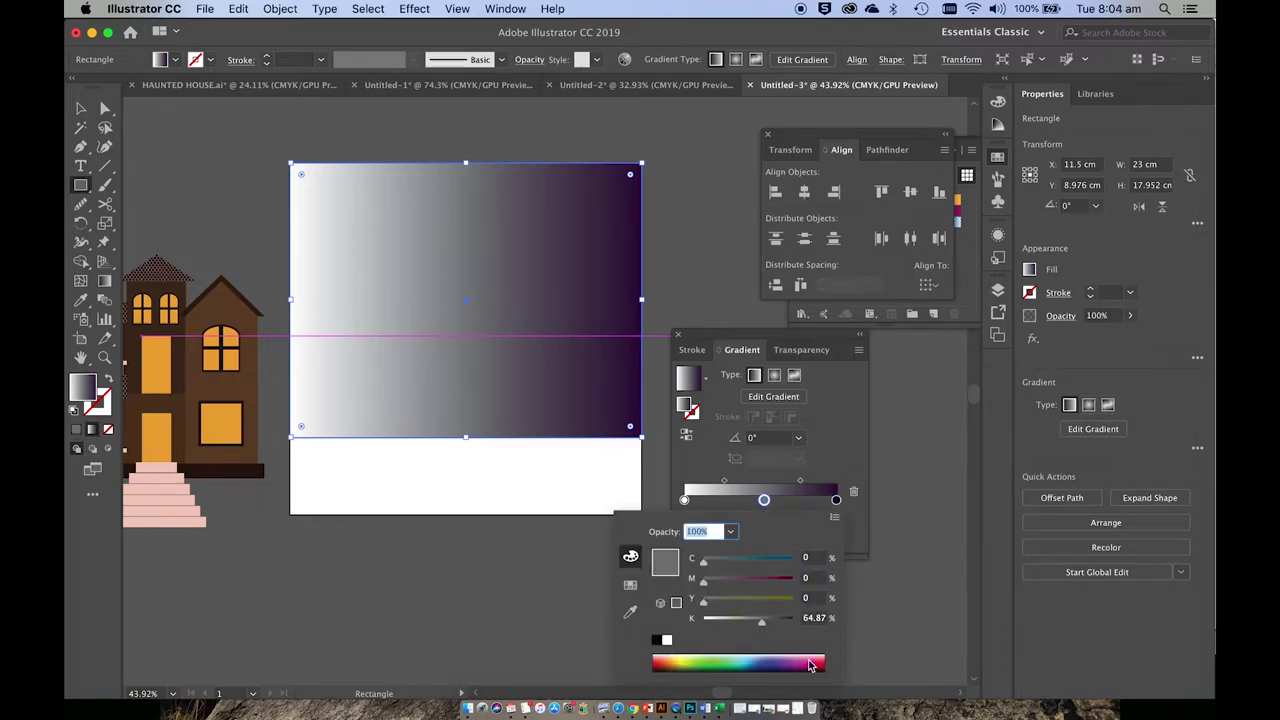
{"action": "left_click", "coordinate": [810, 665]}
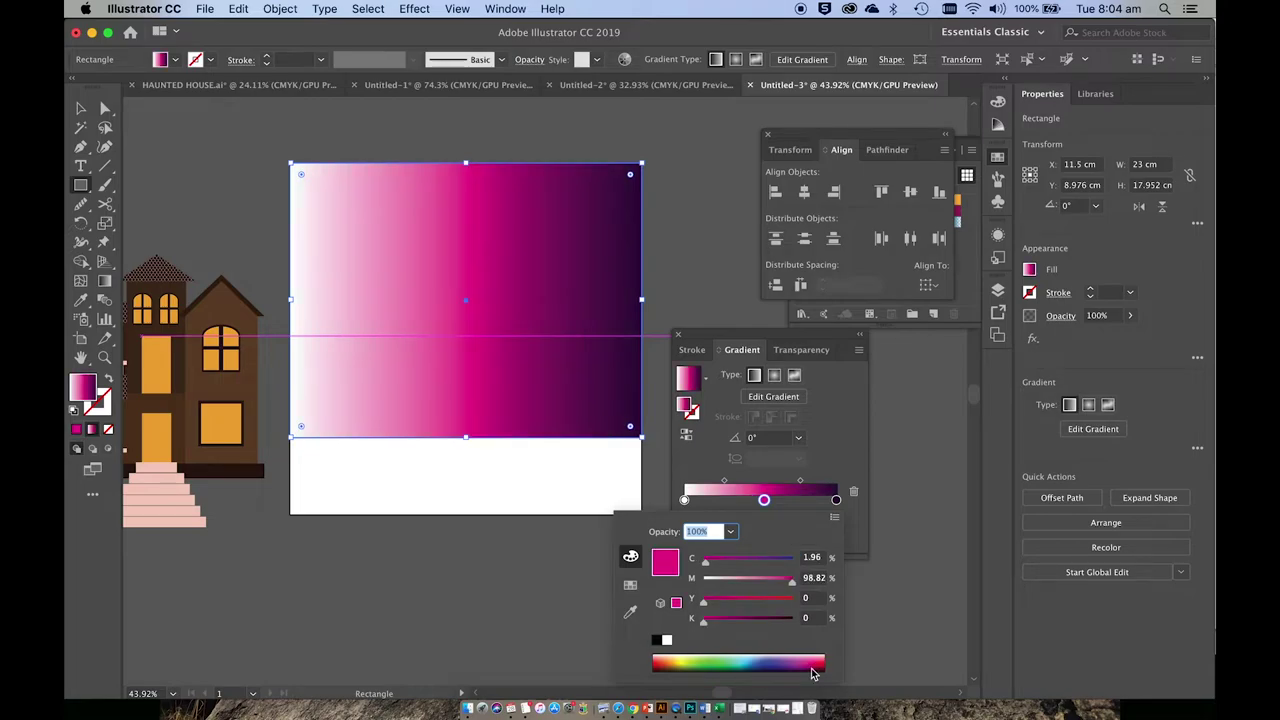
{"action": "left_click", "coordinate": [812, 672]}
{"action": "left_click", "coordinate": [816, 661]}
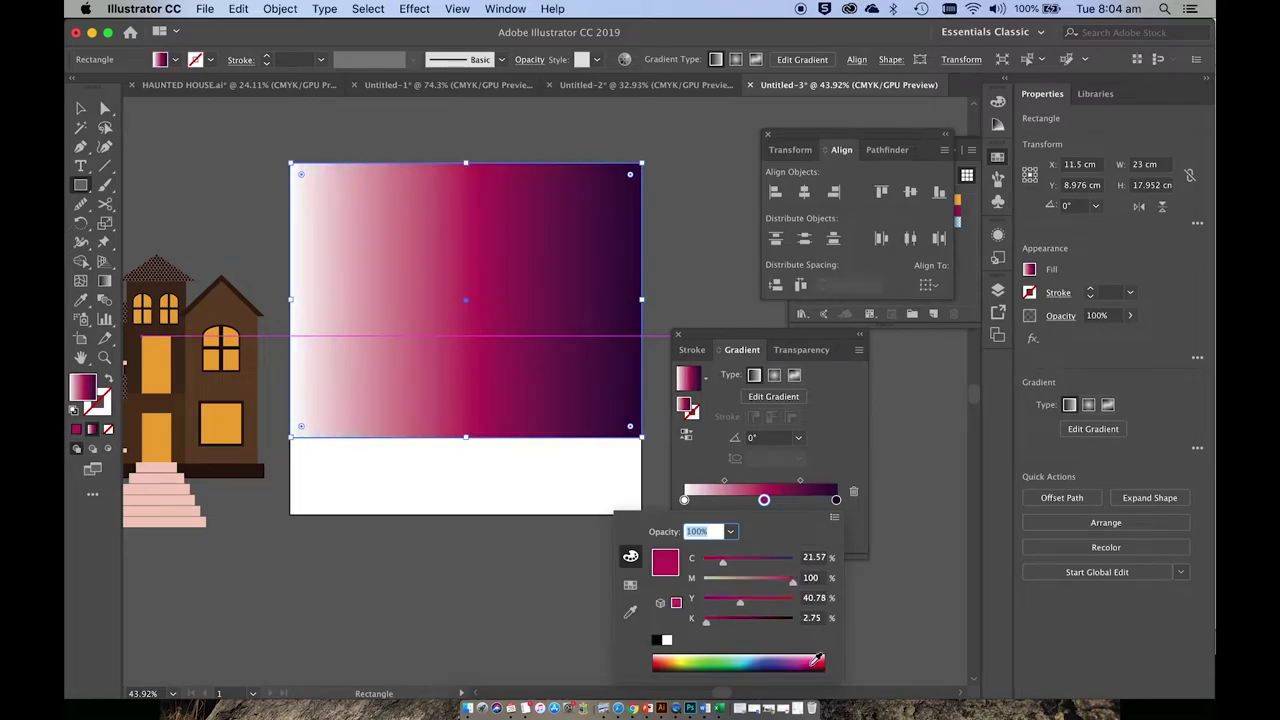
{"action": "left_click", "coordinate": [814, 663]}
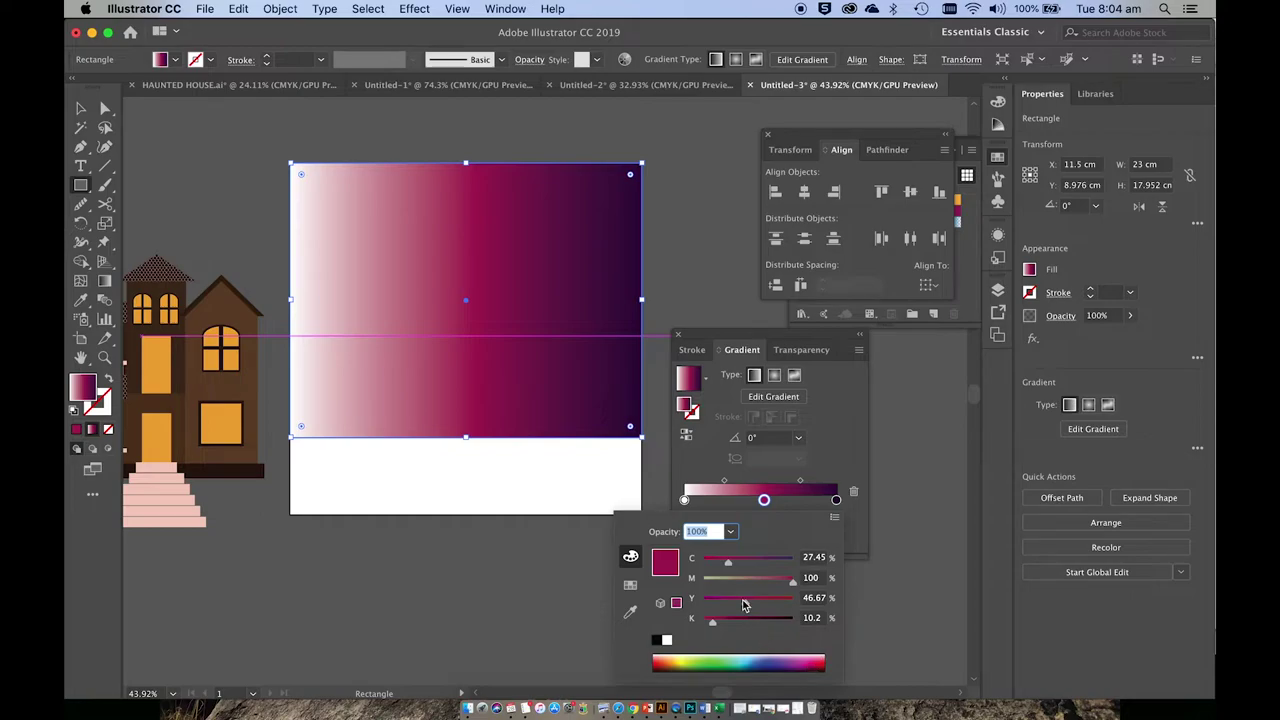
{"action": "left_click_drag", "start_coordinate": [745, 603], "coordinate": [728, 624]}
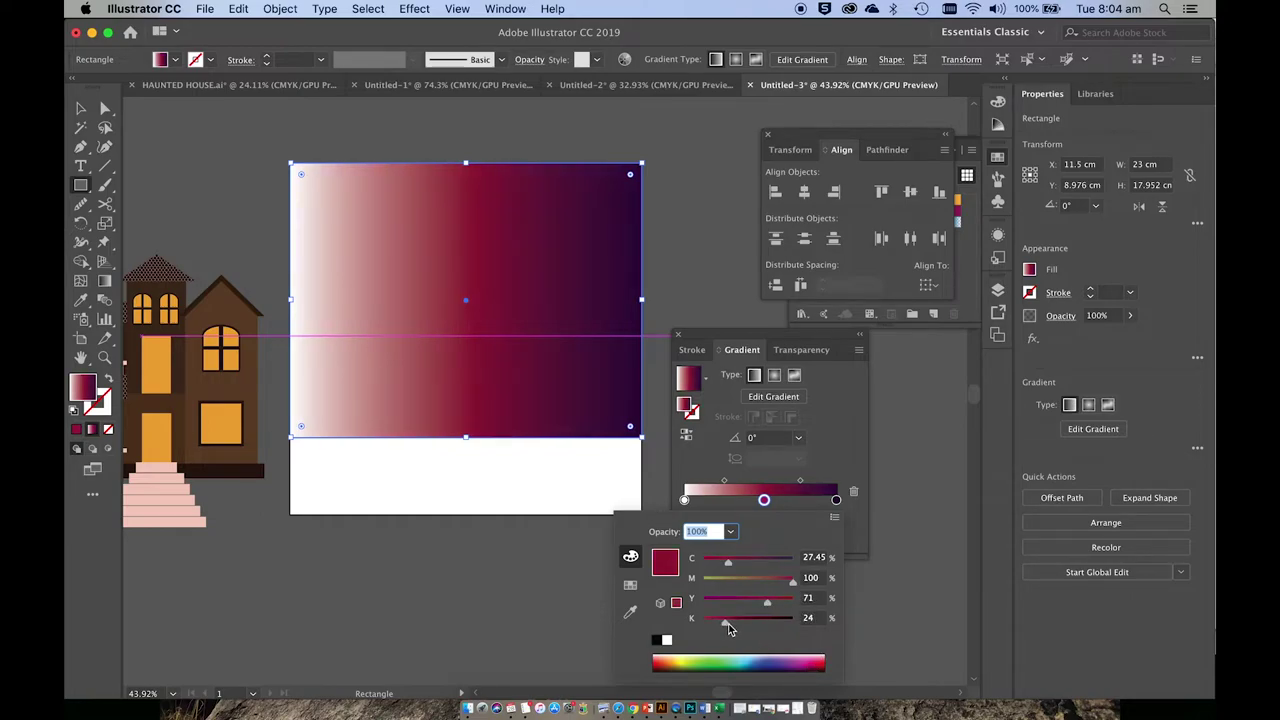
- Make the starting stop orange in CMYK, with magenta at 45
{"action": "left_click", "coordinate": [684, 499]}
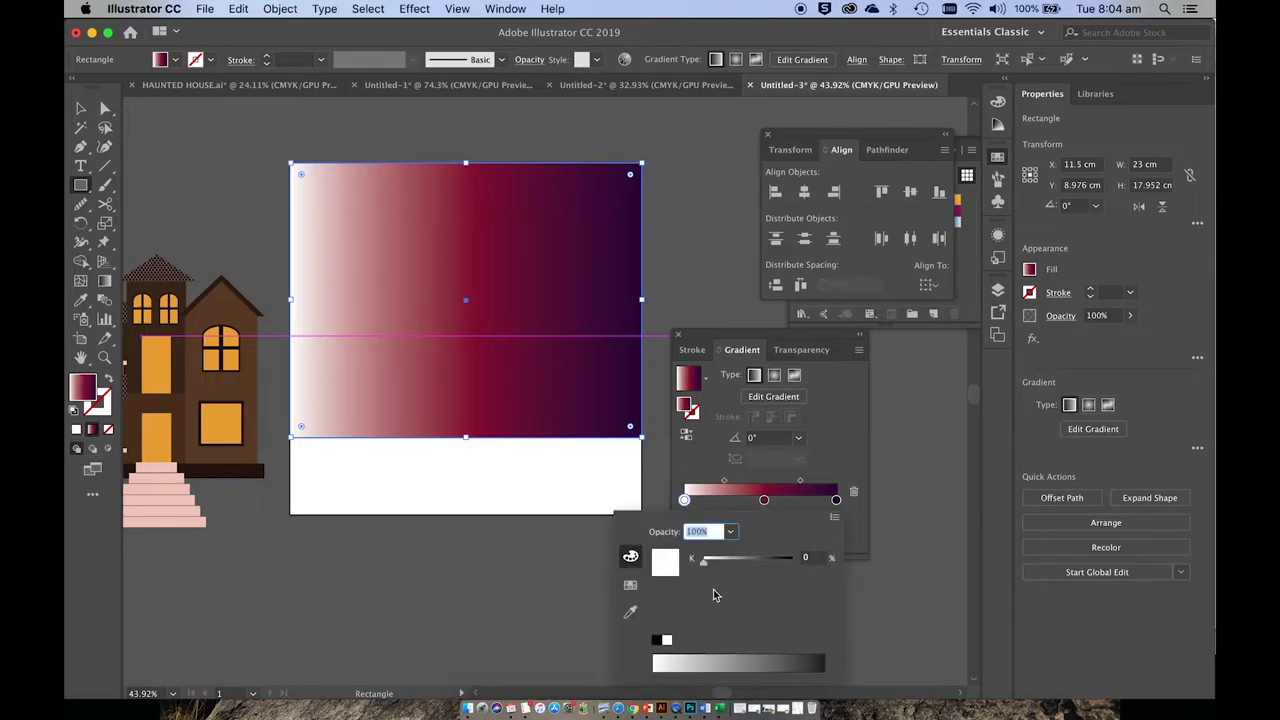
{"action": "left_click", "coordinate": [835, 517]}
{"action": "left_click", "coordinate": [840, 578]}
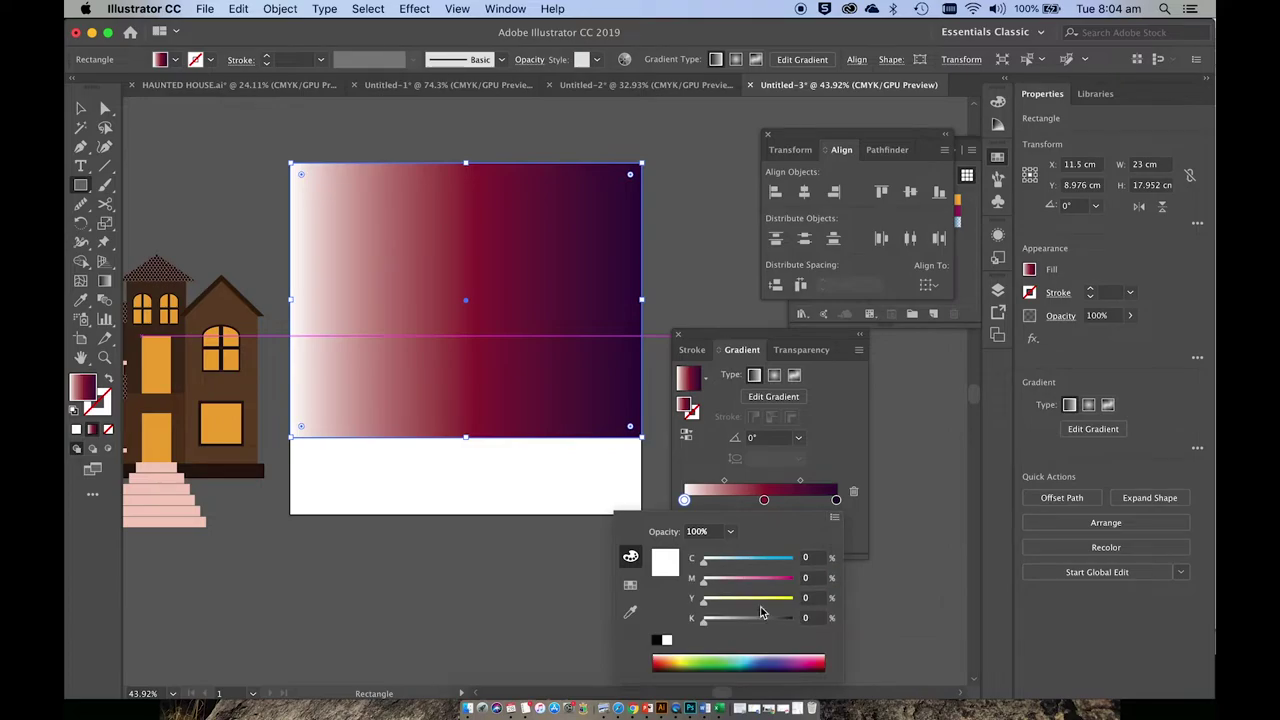
{"action": "left_click", "coordinate": [771, 601]}
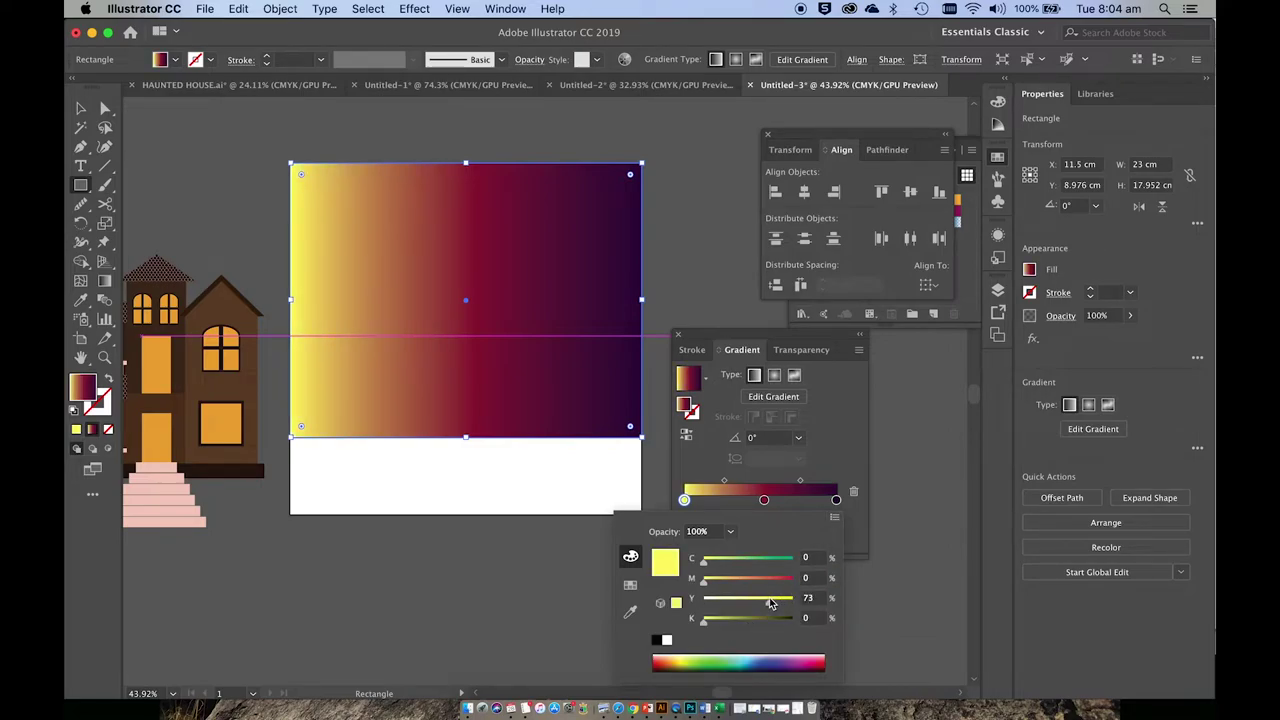
{"action": "left_click", "coordinate": [741, 588]}
{"action": "left_click_drag", "start_coordinate": [741, 588], "coordinate": [744, 581]}
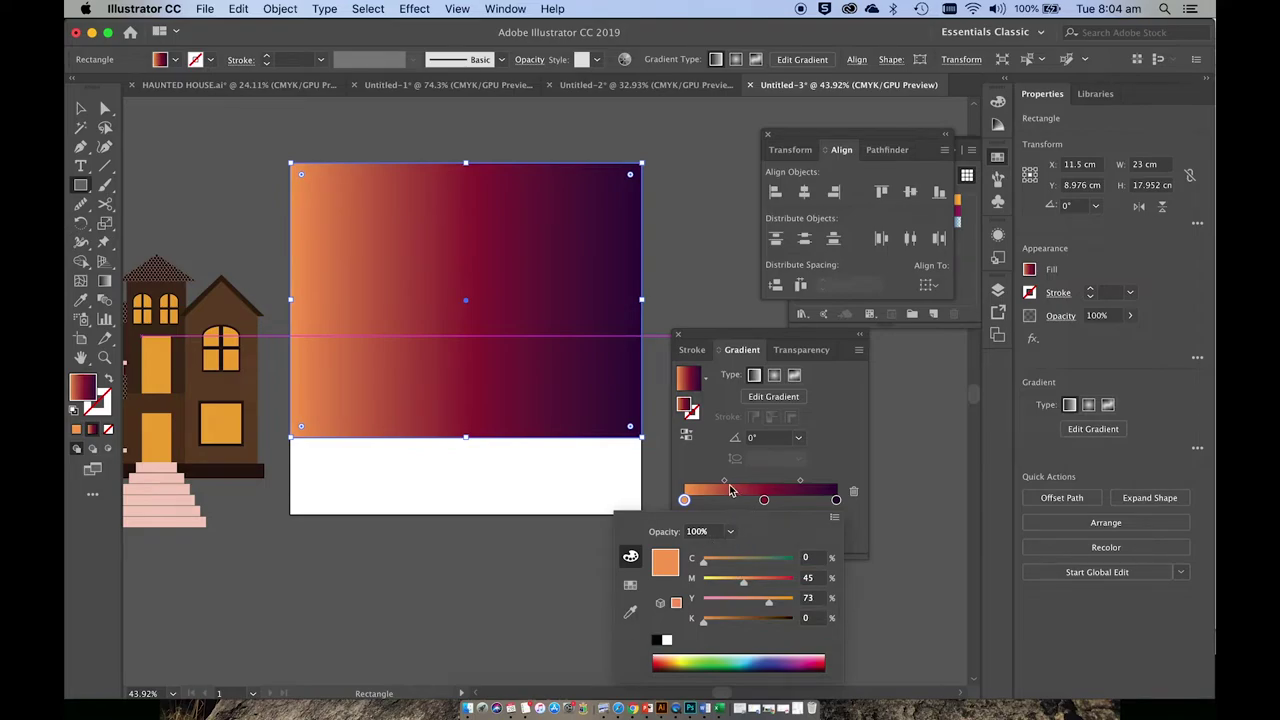
- Shift the blend midpoints left and place the middle stop at 44.2%
{"action": "left_click_drag", "start_coordinate": [725, 487], "coordinate": [715, 490]}
{"action": "mouse_move", "coordinate": [801, 482]}
{"action": "left_mouse_down"}
{"action": "mouse_move", "coordinate": [757, 500]}
{"action": "mouse_move", "coordinate": [801, 484]}
{"action": "left_mouse_up"}
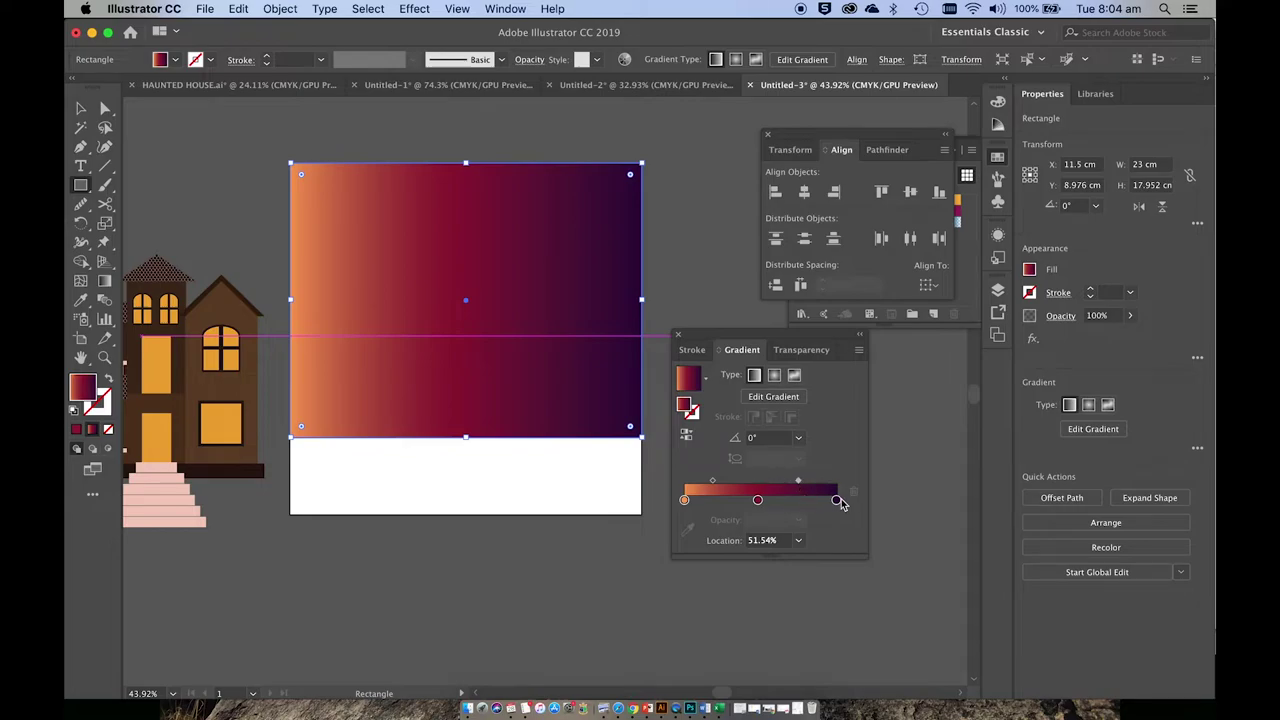
{"action": "left_click_drag", "start_coordinate": [798, 482], "coordinate": [789, 484]}
{"action": "left_click", "coordinate": [753, 498]}
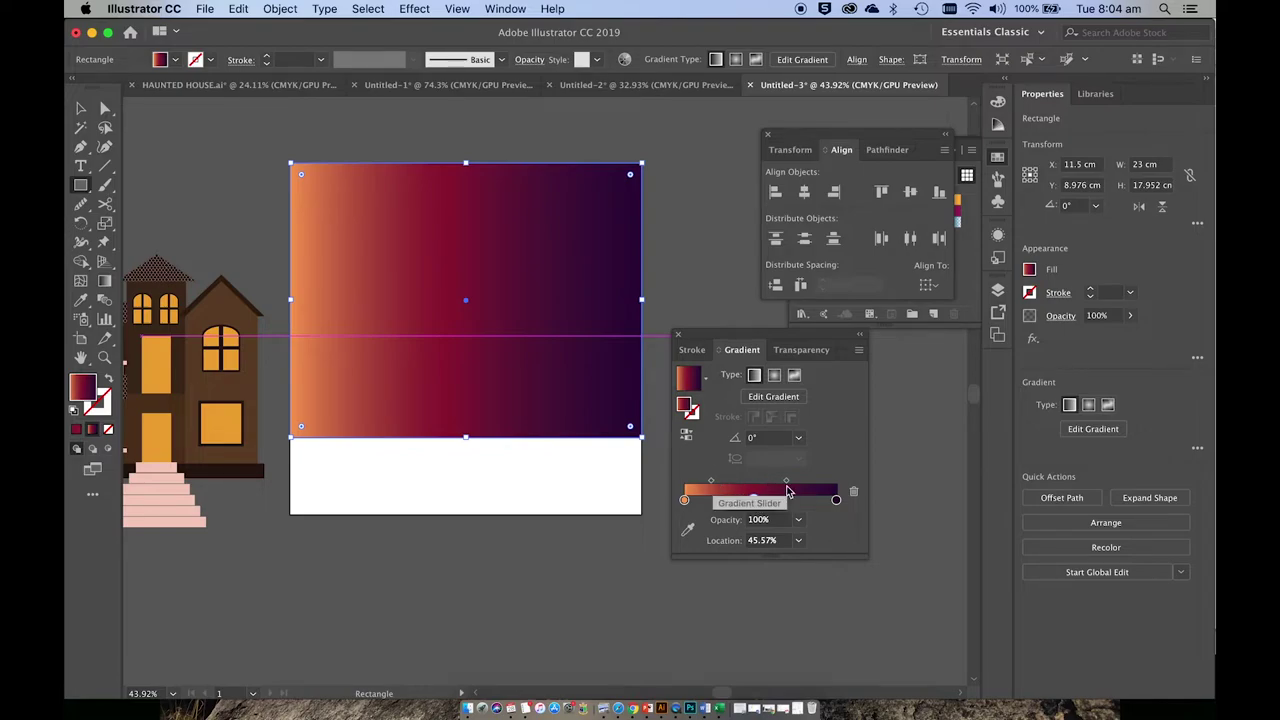
{"action": "left_click_drag", "start_coordinate": [788, 484], "coordinate": [790, 482]}
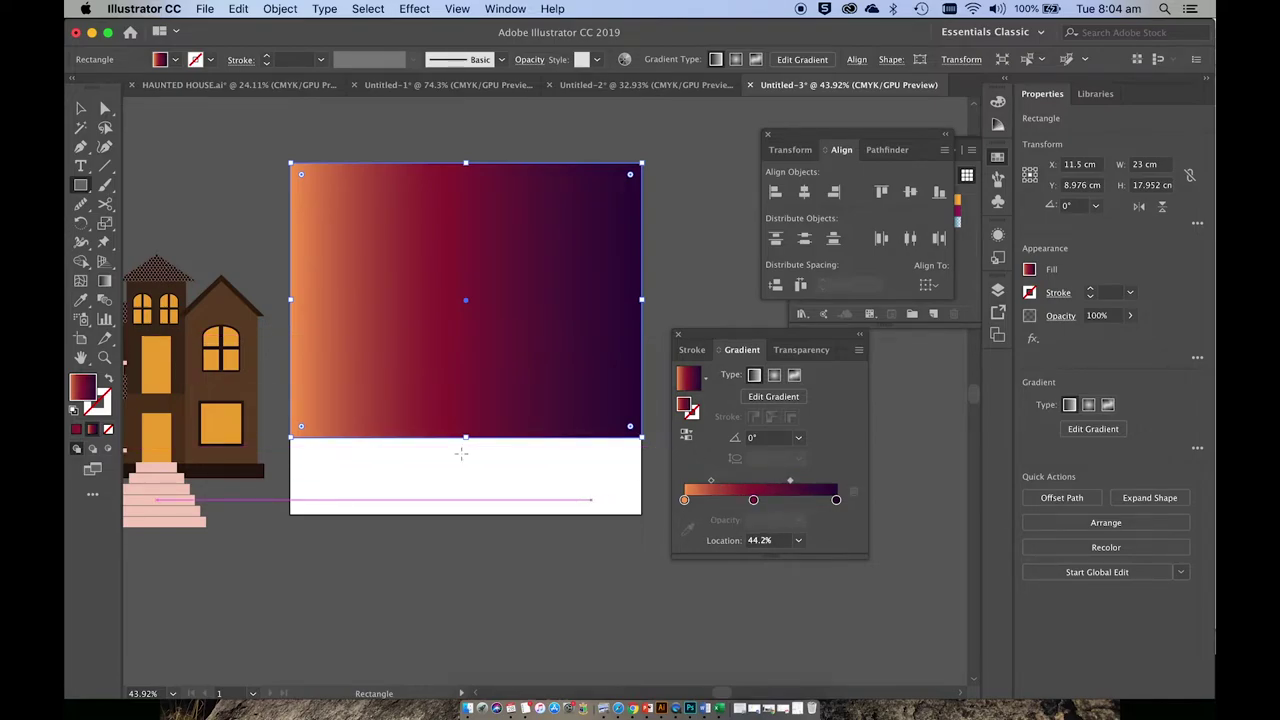
{"action": "left_click", "coordinate": [82, 109]}
- Drag the sky gradient straight up from the rectangle's bottom so it runs vertically, orange to purple
{"action": "left_click", "coordinate": [489, 448]}
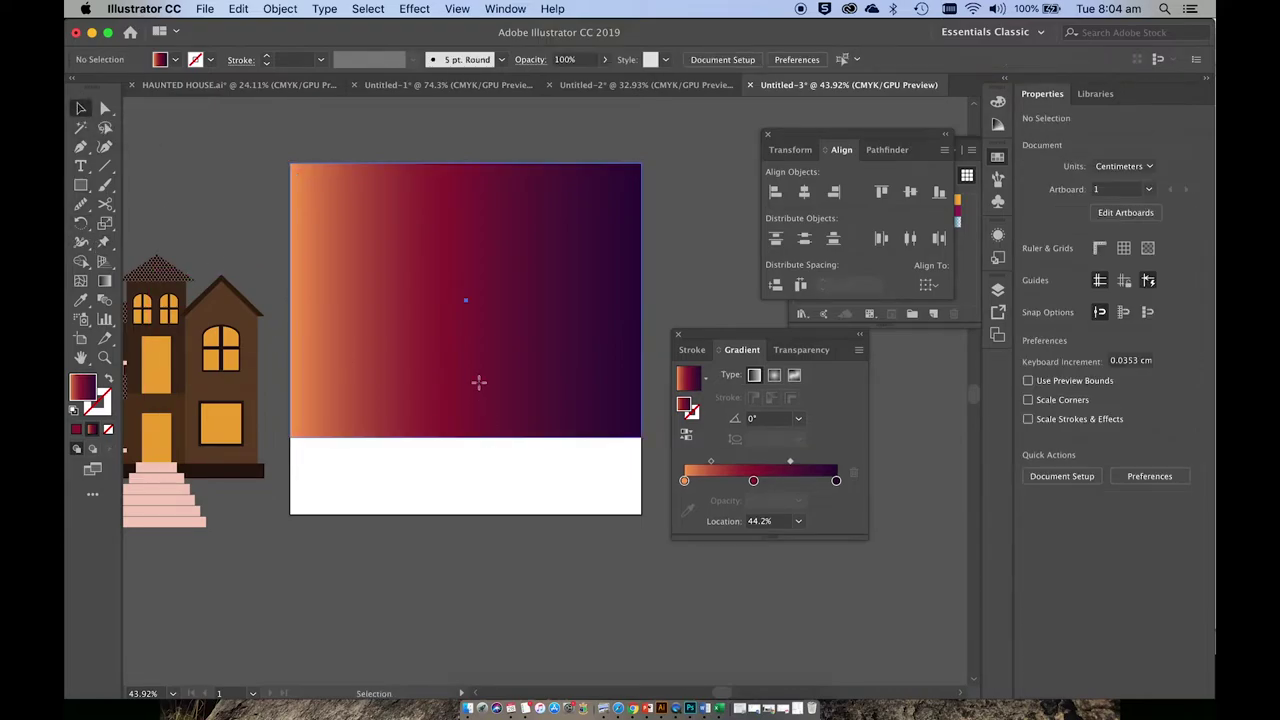
{"action": "left_click", "coordinate": [573, 363]}
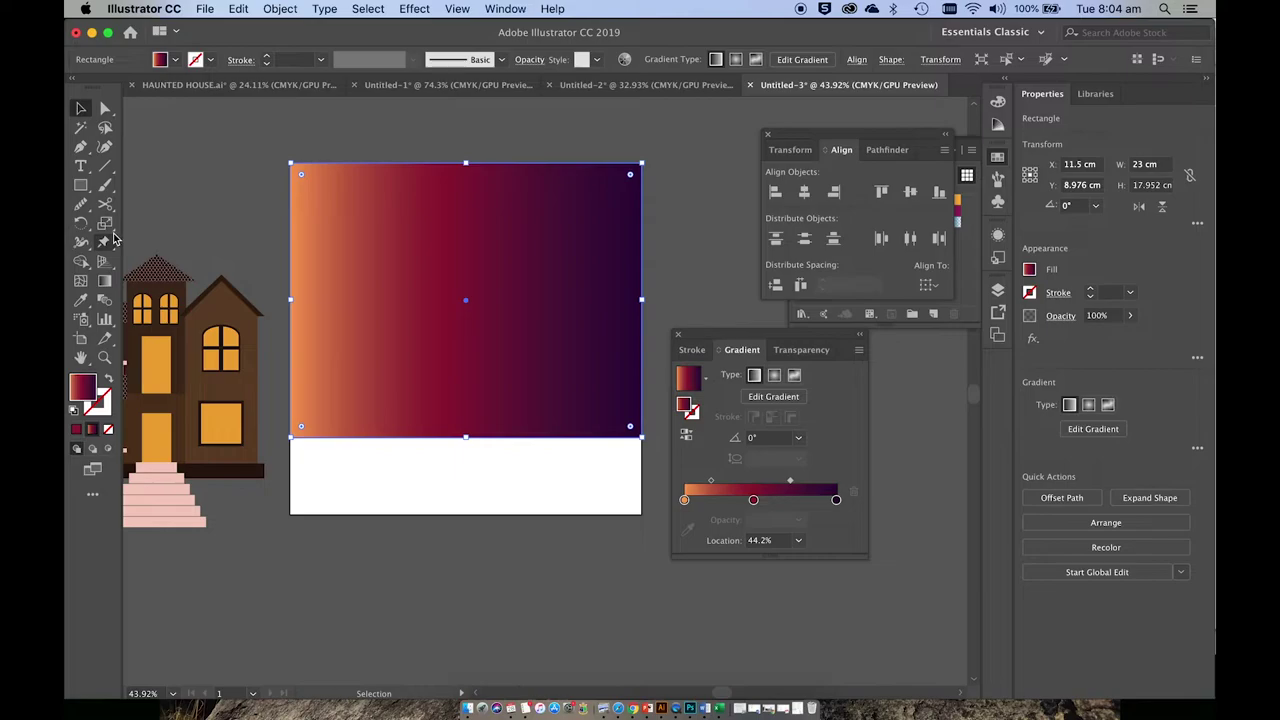
{"action": "left_click", "coordinate": [105, 285]}
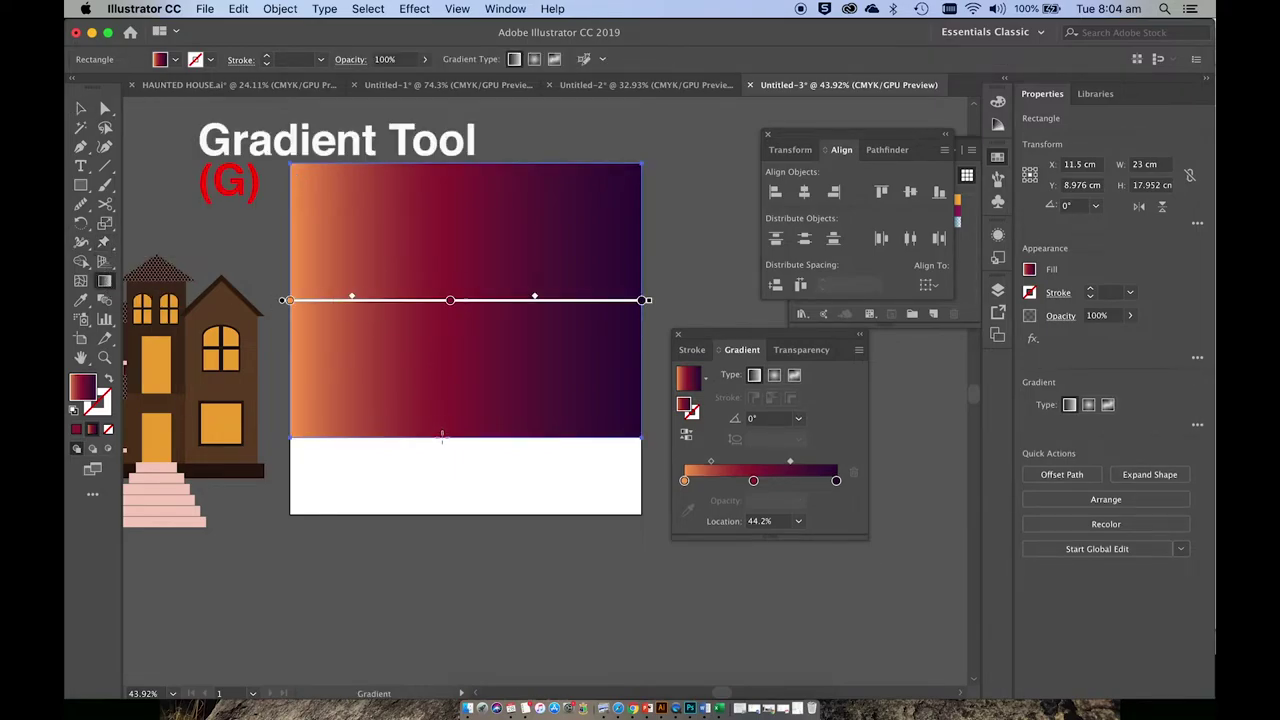
{"action": "left_click_drag", "start_coordinate": [442, 437], "coordinate": [442, 175]}
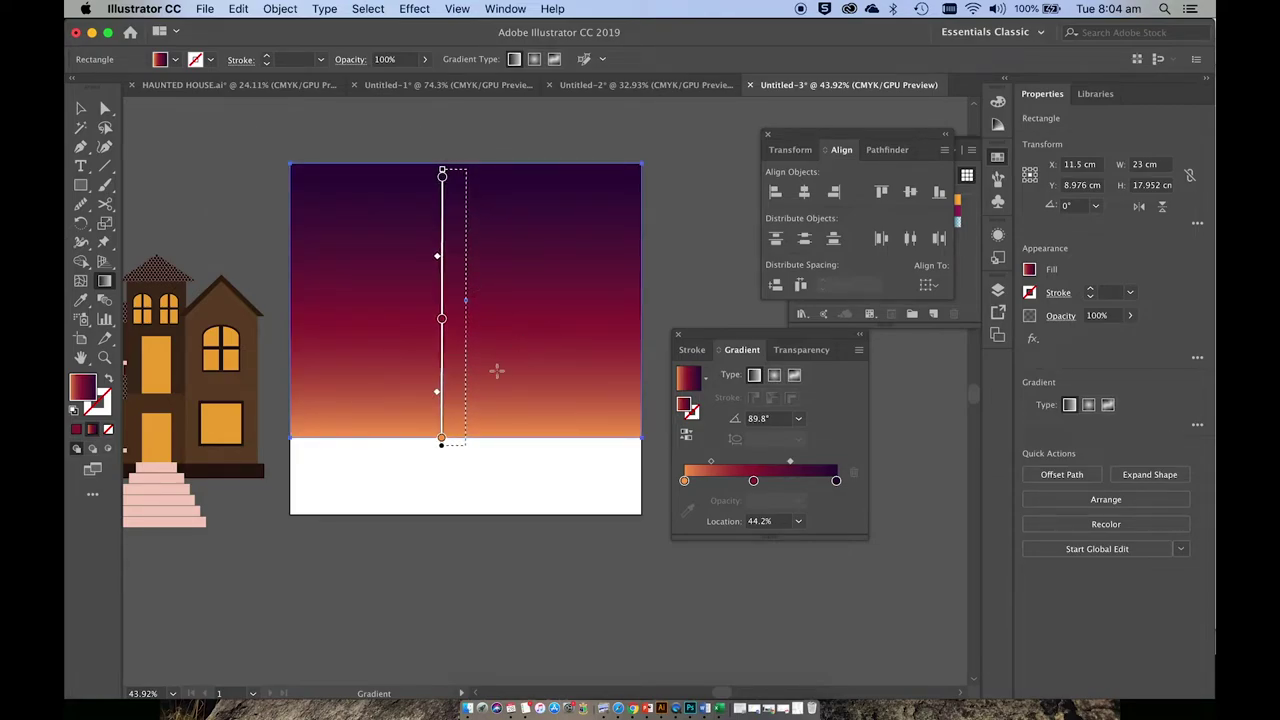
{"action": "left_click_drag", "start_coordinate": [476, 382], "coordinate": [671, 194]}
{"action": "left_click_drag", "start_coordinate": [581, 366], "coordinate": [336, 250]}
{"action": "left_click_drag", "start_coordinate": [447, 378], "coordinate": [433, 210]}
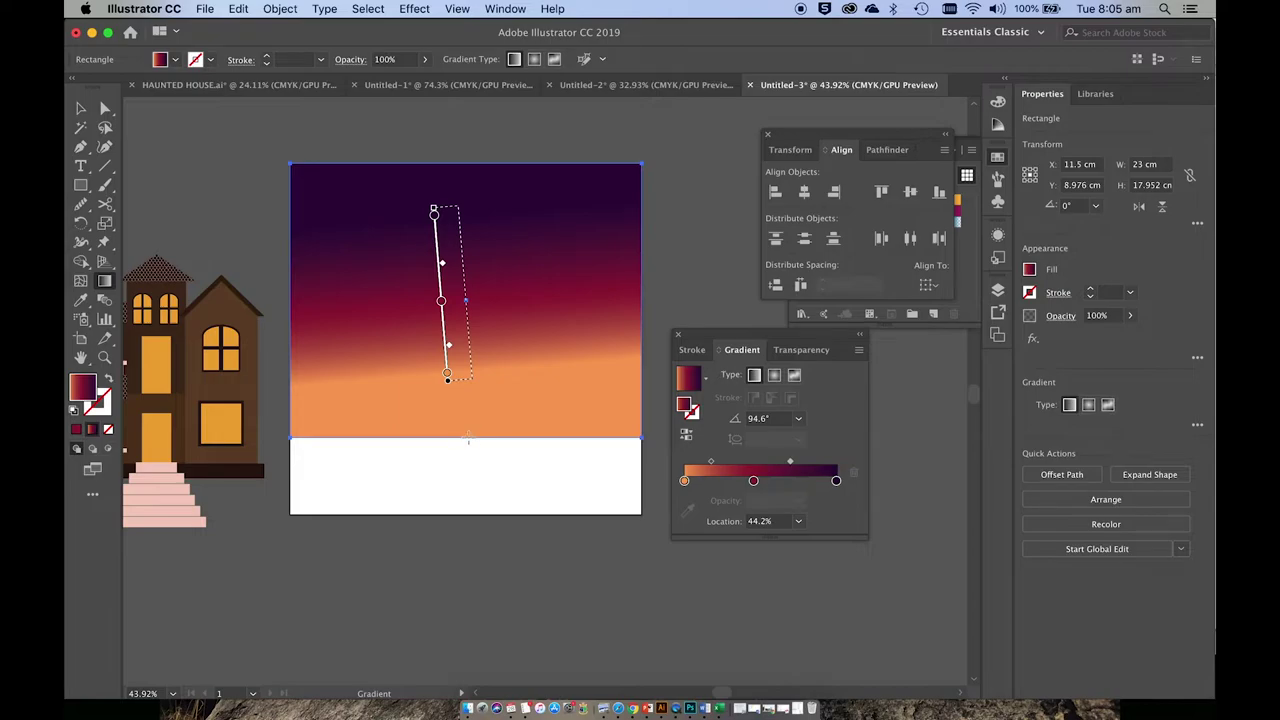
{"action": "left_click_drag", "start_coordinate": [467, 440], "coordinate": [473, 189]}
- Draw a rectangle over the white strip at the bottom of the artboard
{"action": "scroll", "coordinate": [432, 305], "scroll_direction": "down", "scroll_amount": 1}
{"action": "key", "text": "v"}
{"action": "left_click", "coordinate": [423, 514]}
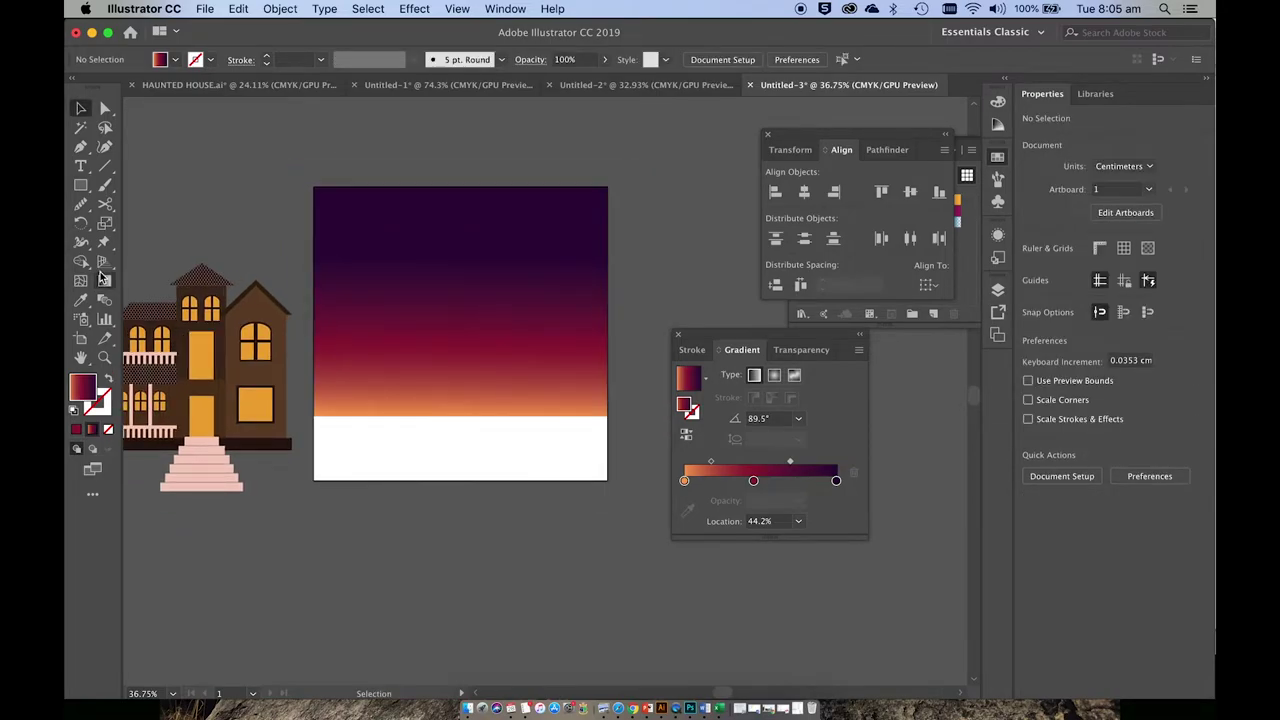
{"action": "left_click", "coordinate": [81, 185]}
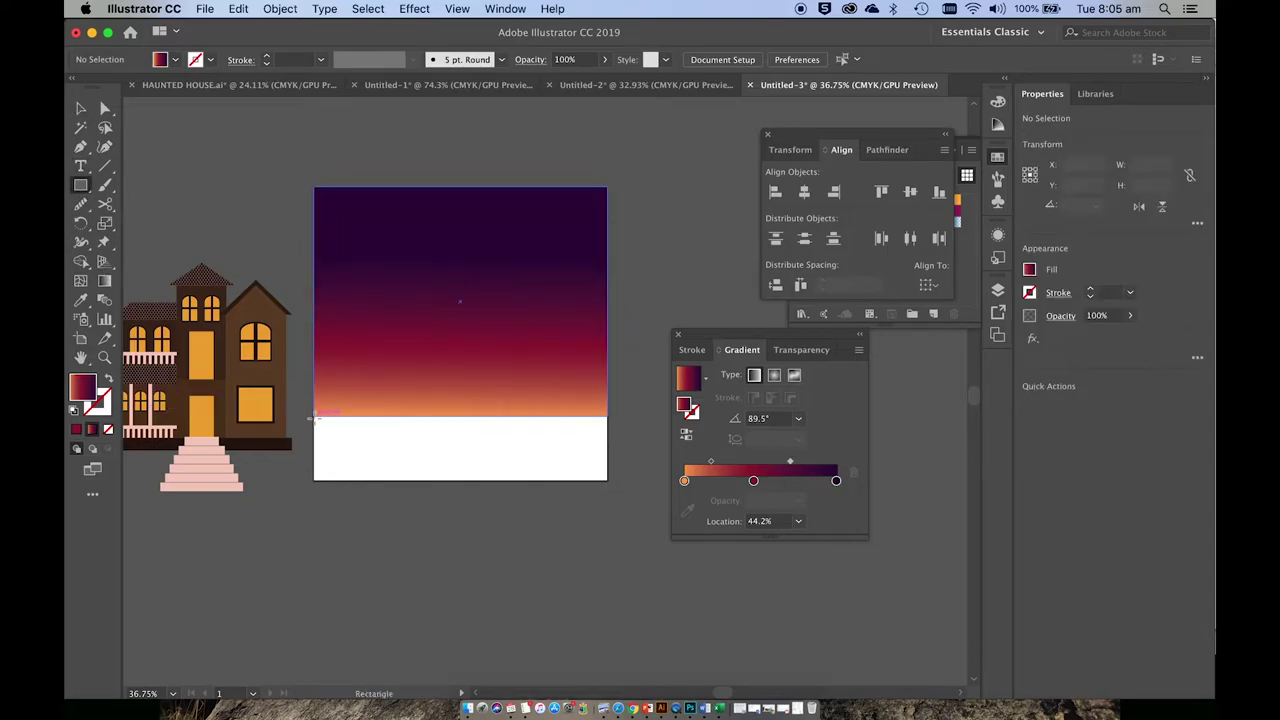
{"action": "left_click_drag", "start_coordinate": [313, 415], "coordinate": [610, 482]}
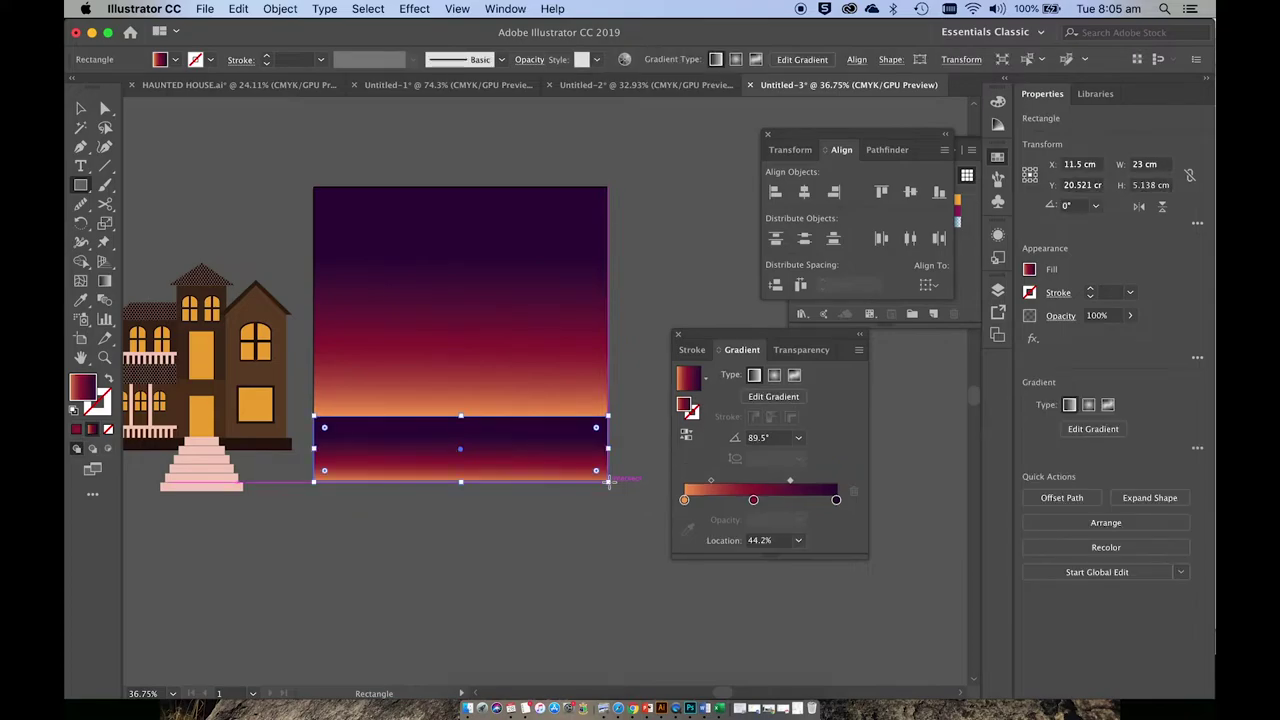
- Give the ground rectangle a solid near-black 0C0701 fill instead of the gradient
{"action": "left_click", "coordinate": [80, 432]}
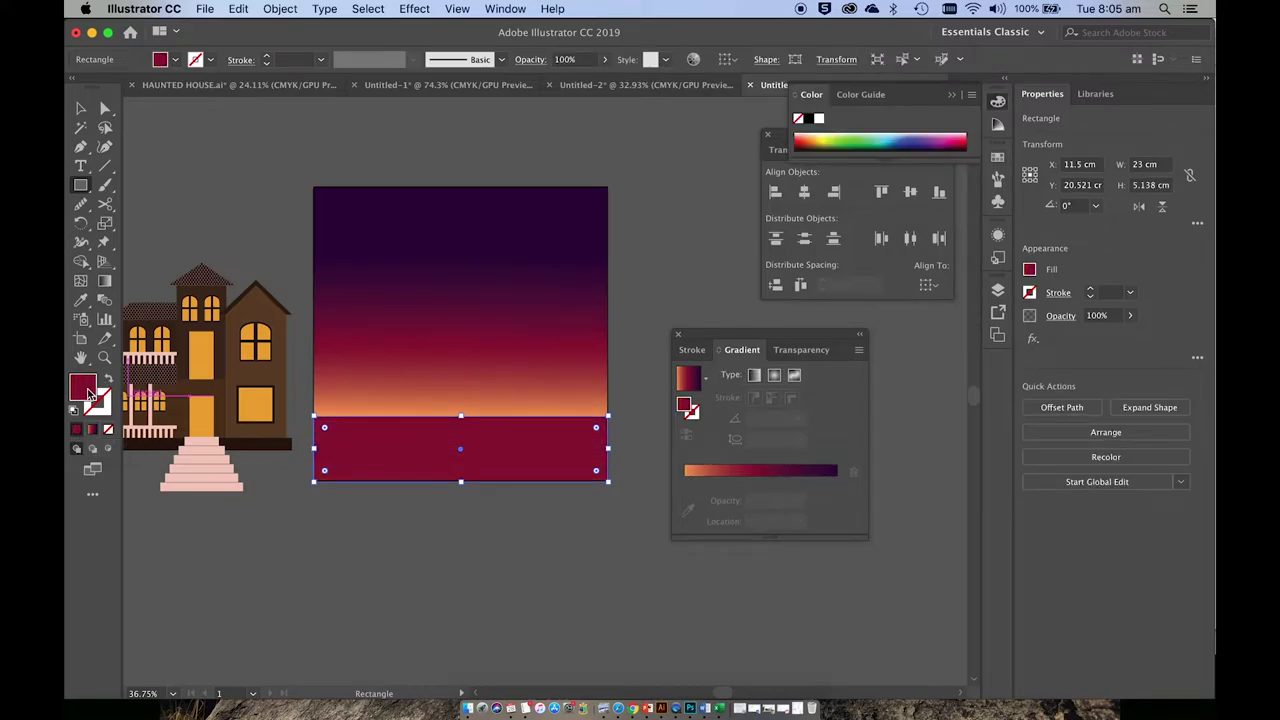
{"action": "double_click", "coordinate": [86, 390]}
{"action": "left_click", "coordinate": [621, 399]}
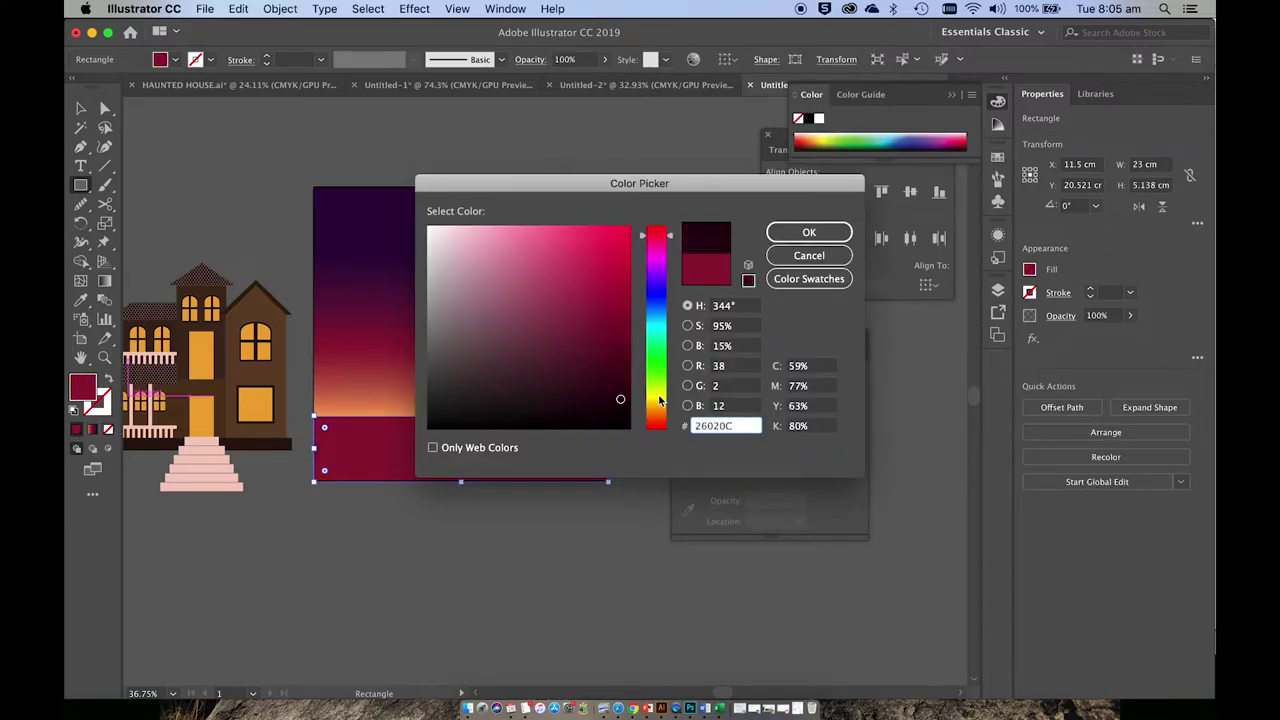
{"action": "left_click", "coordinate": [648, 411]}
{"action": "left_click_drag", "start_coordinate": [621, 398], "coordinate": [621, 420]}
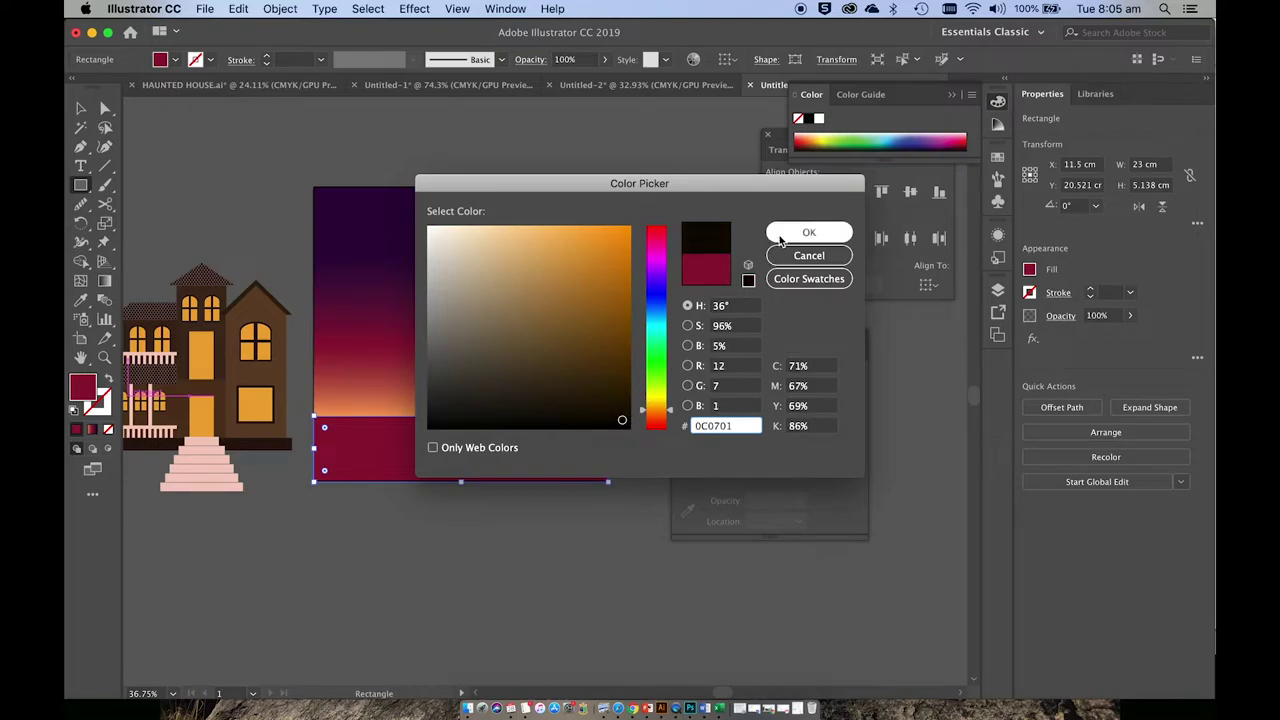
{"action": "left_click", "coordinate": [808, 231]}
- Deselect and scroll around the artboard to check the ground strip beneath the sky
{"action": "key", "text": "v"}
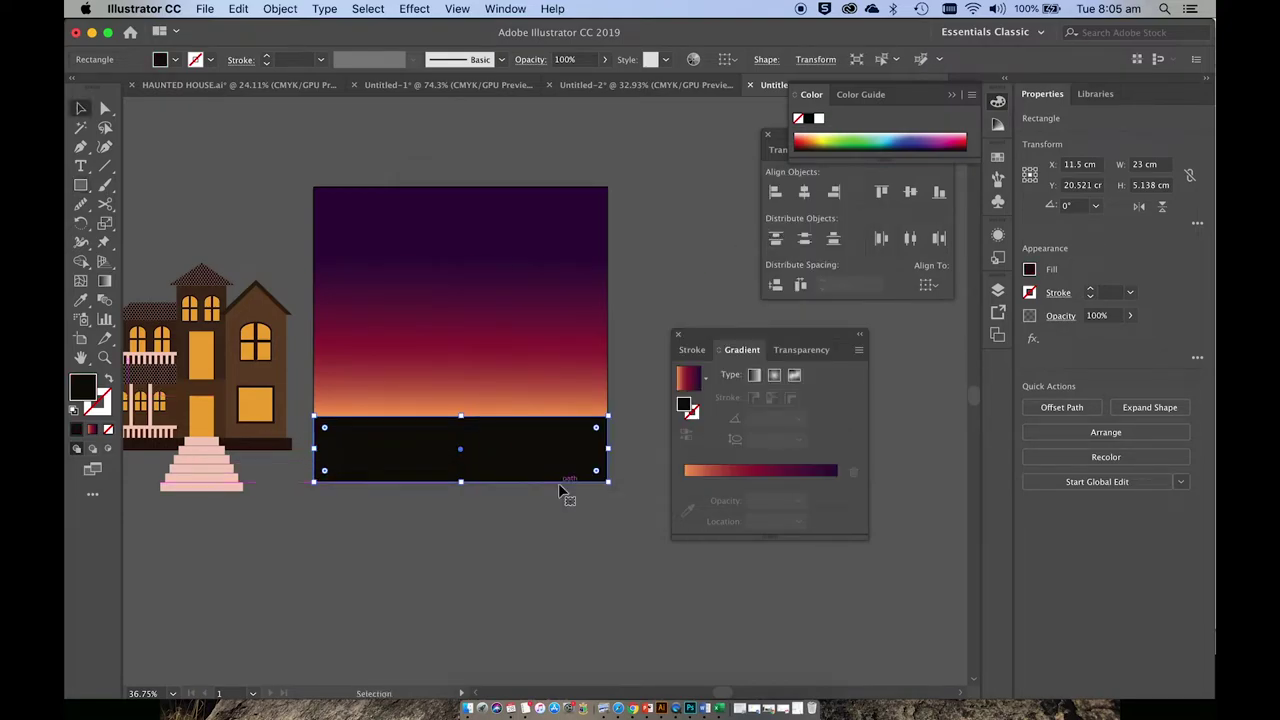
{"action": "left_click", "coordinate": [556, 600]}
{"action": "scroll", "coordinate": [556, 600], "scroll_direction": "down", "scroll_amount": 3}
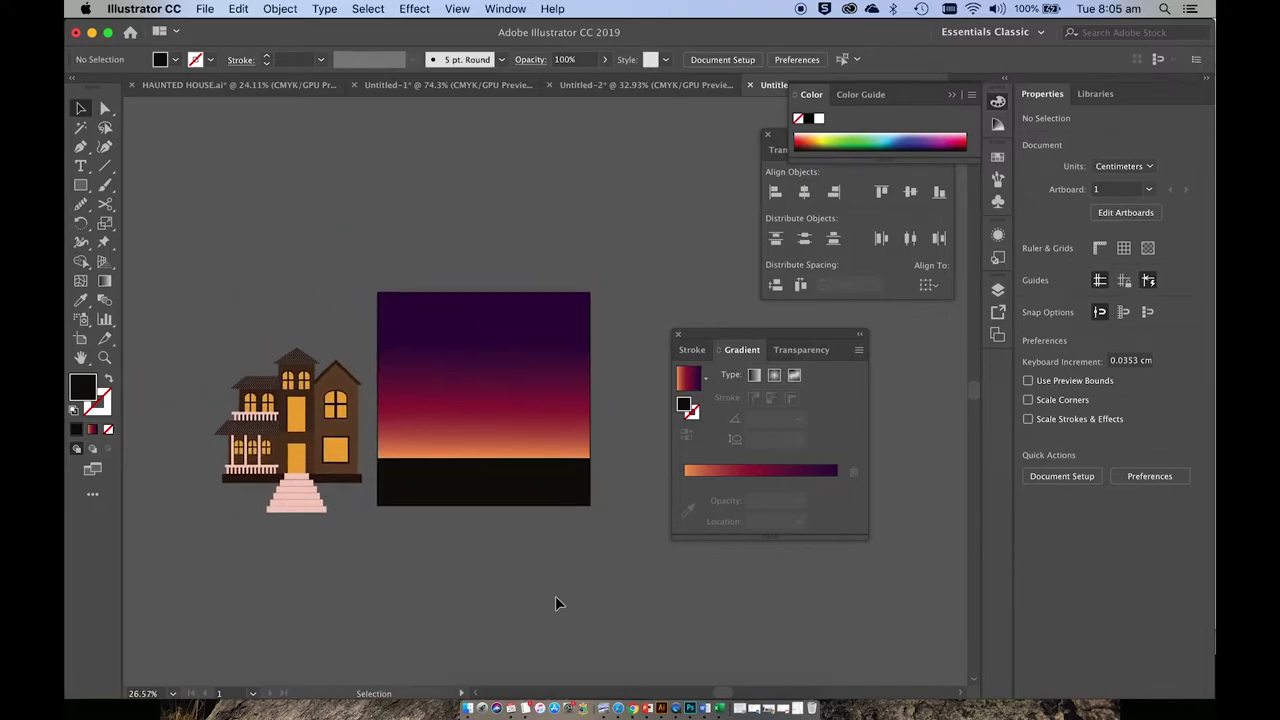
{"action": "scroll", "coordinate": [556, 600], "scroll_direction": "up", "scroll_amount": 5}
{"action": "scroll", "coordinate": [555, 595], "scroll_direction": "up", "scroll_amount": 2}
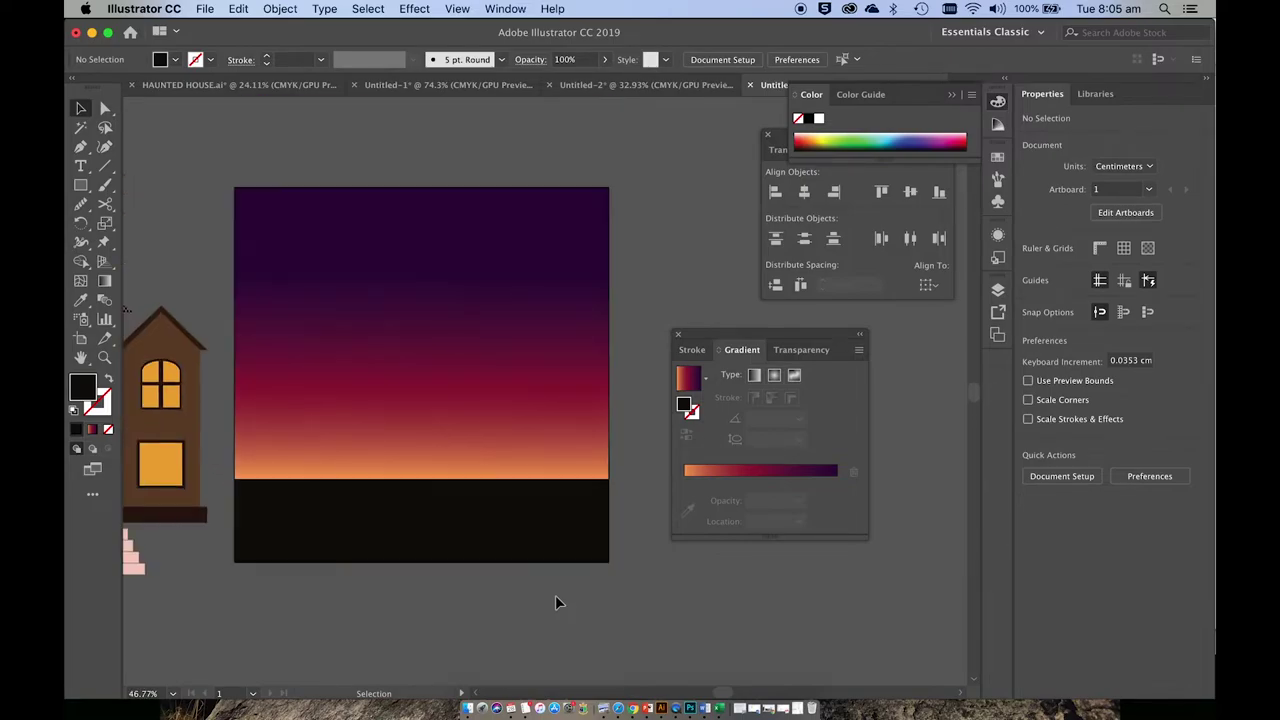
{"action": "left_click", "coordinate": [543, 382]}
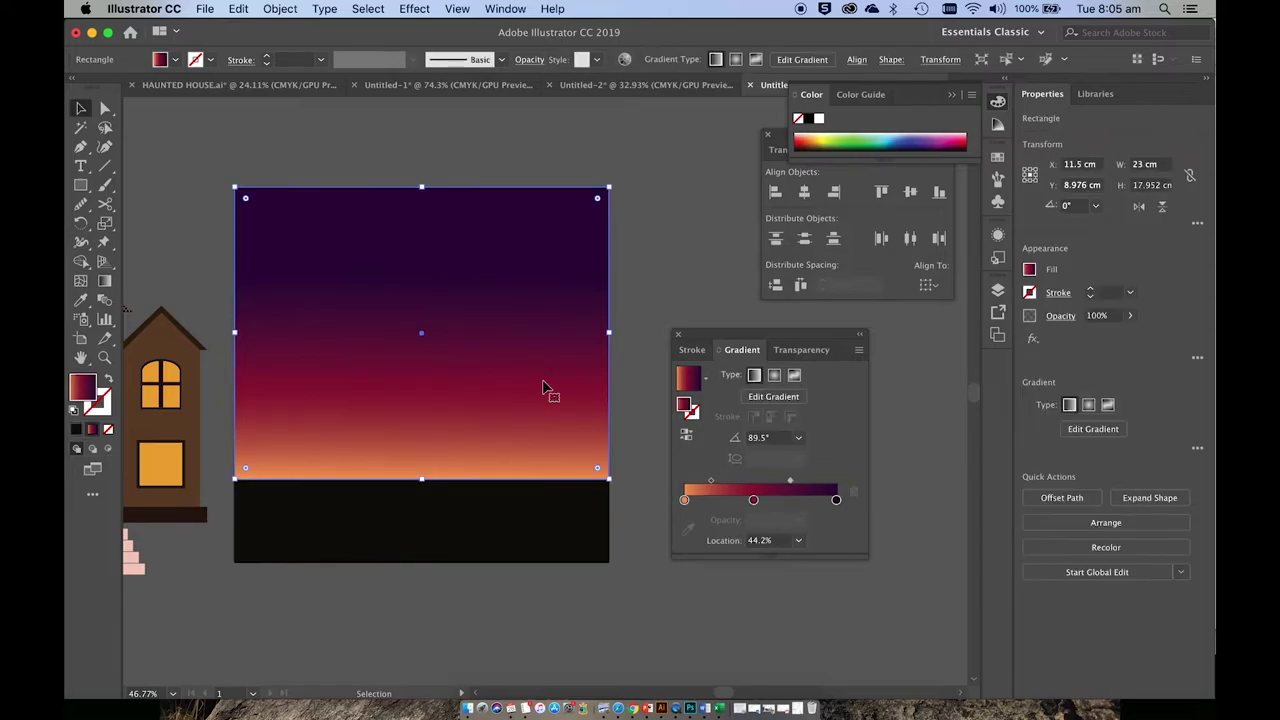
{"action": "left_click", "coordinate": [428, 150]}
{"action": "scroll", "coordinate": [426, 150], "scroll_direction": "down", "scroll_amount": 3}
{"action": "scroll", "coordinate": [426, 150], "scroll_direction": "down", "scroll_amount": 1}
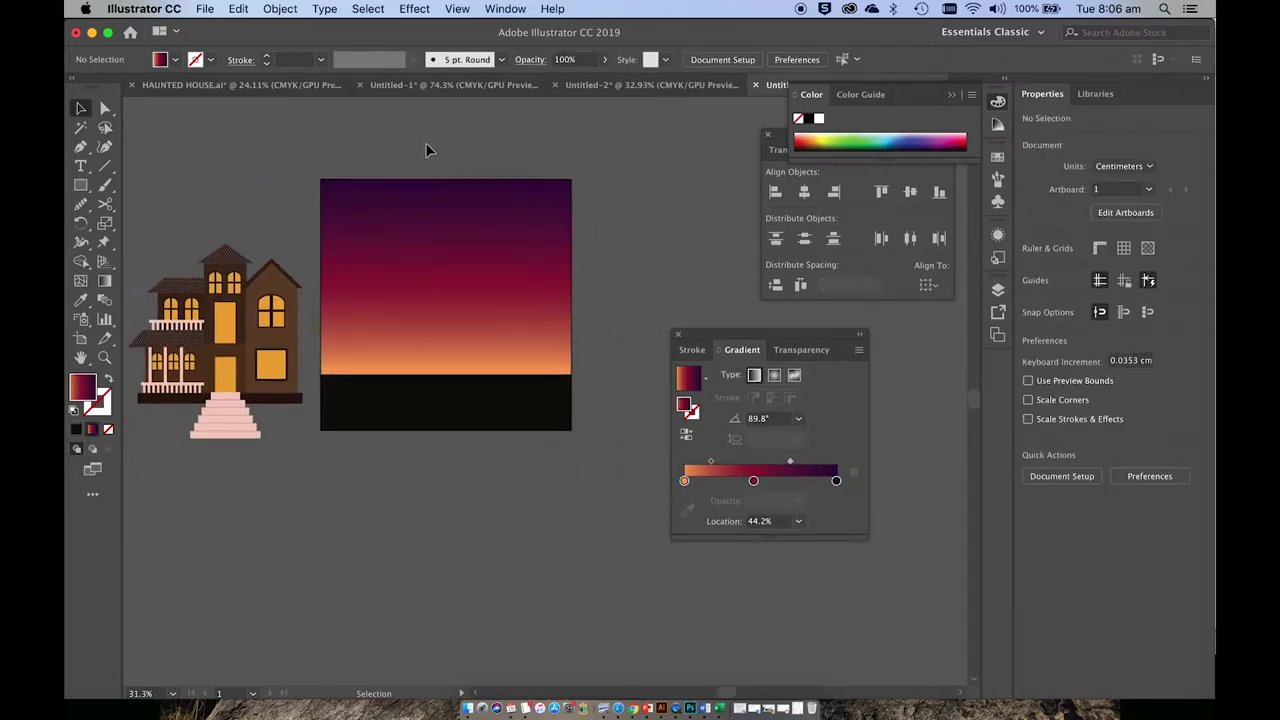
{"action": "scroll", "coordinate": [426, 150], "scroll_direction": "left", "scroll_amount": 3}
- Move the house group left and start a wavy hill line at the sky's left edge
{"action": "left_click_drag", "start_coordinate": [335, 305], "coordinate": [285, 305]}
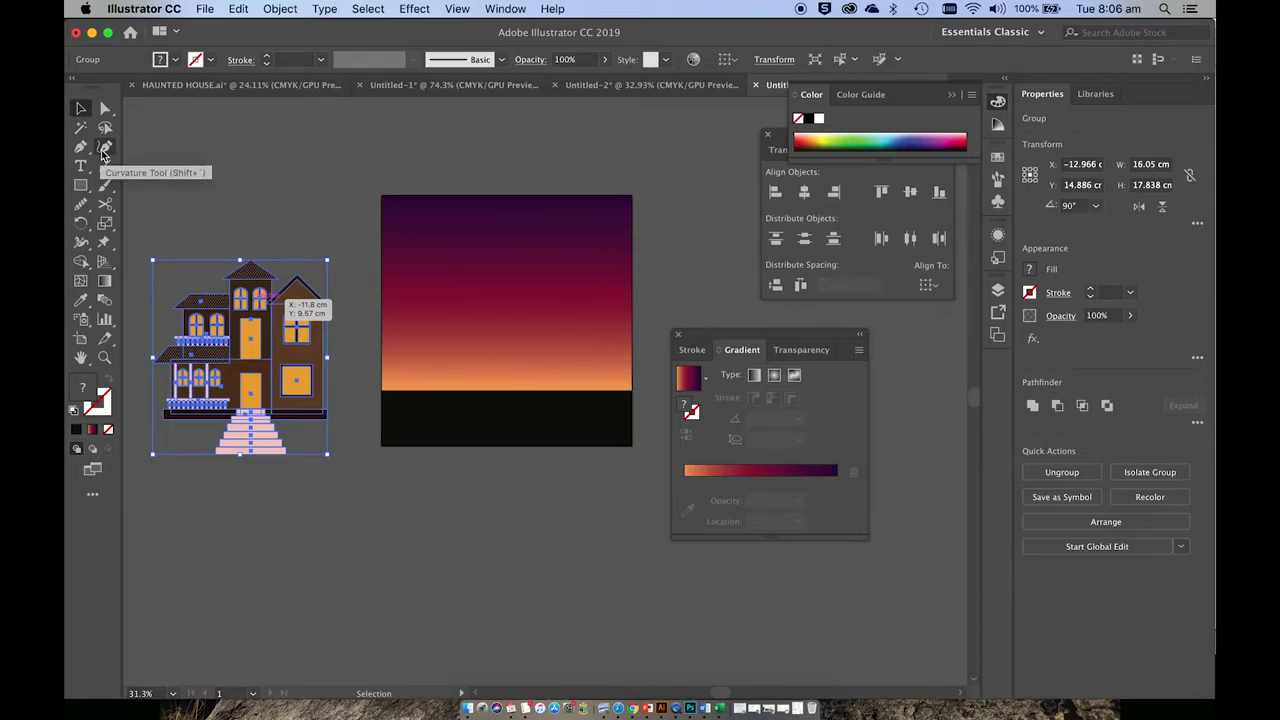
{"action": "left_click", "coordinate": [103, 148]}
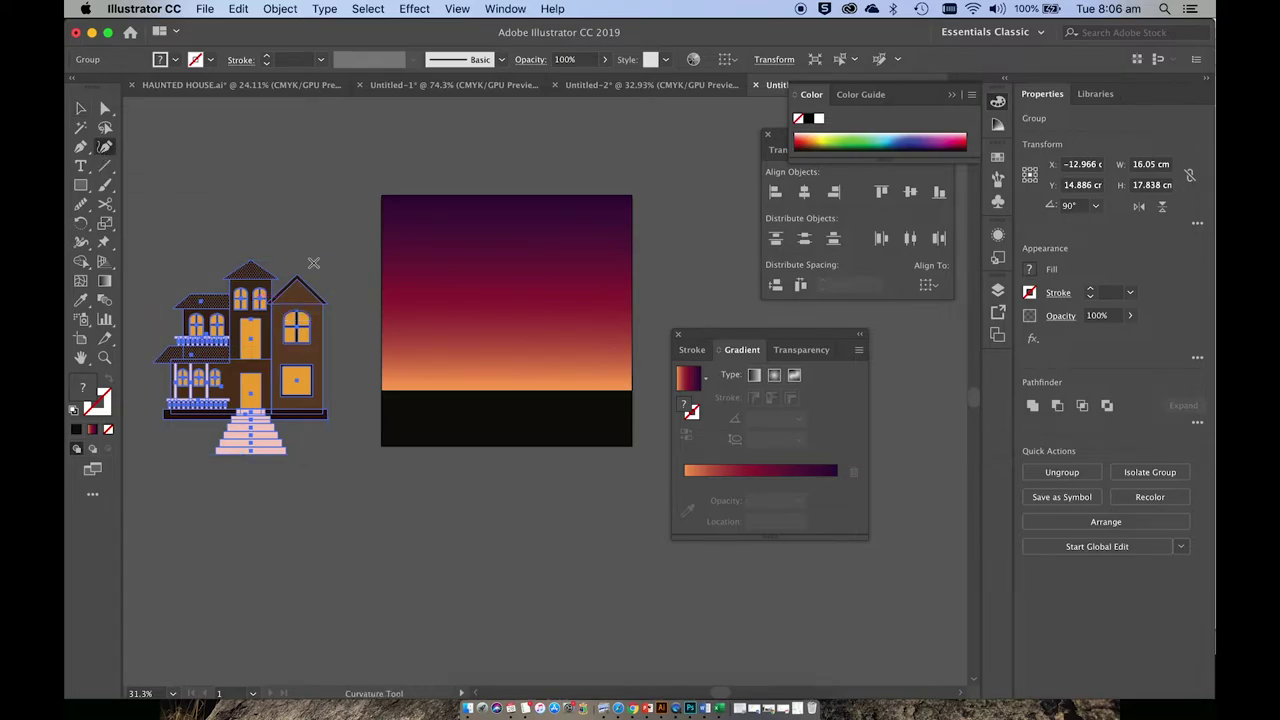
{"action": "scroll", "coordinate": [314, 263], "scroll_direction": "right", "scroll_amount": 5}
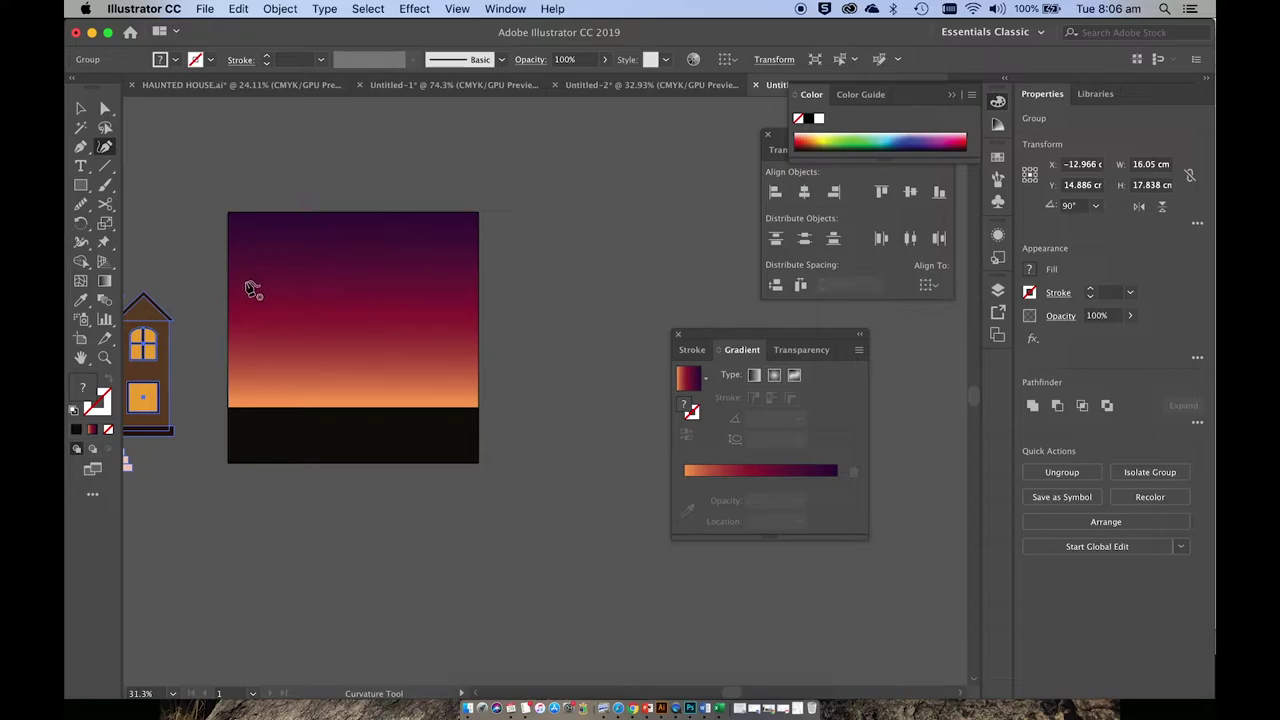
{"action": "scroll", "coordinate": [228, 296], "scroll_direction": "up", "scroll_amount": 3}
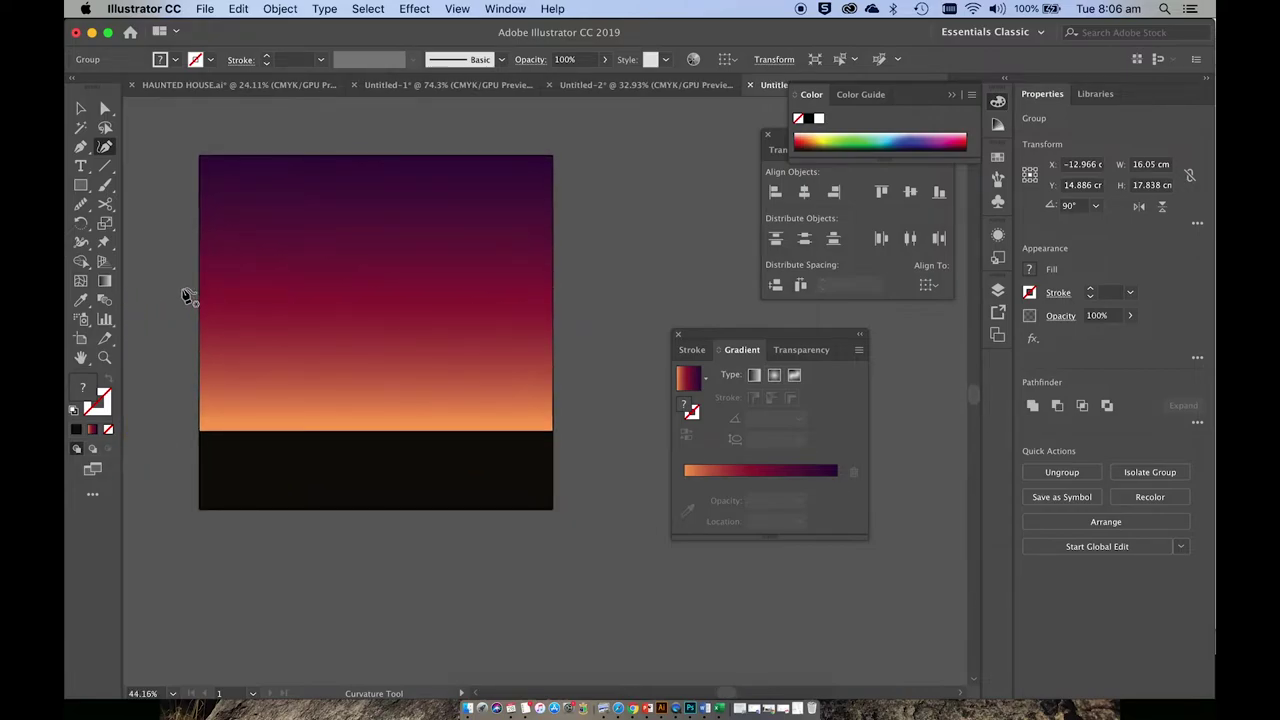
{"action": "left_click", "coordinate": [180, 295]}
{"action": "left_click", "coordinate": [239, 274]}
{"action": "left_click", "coordinate": [287, 314]}
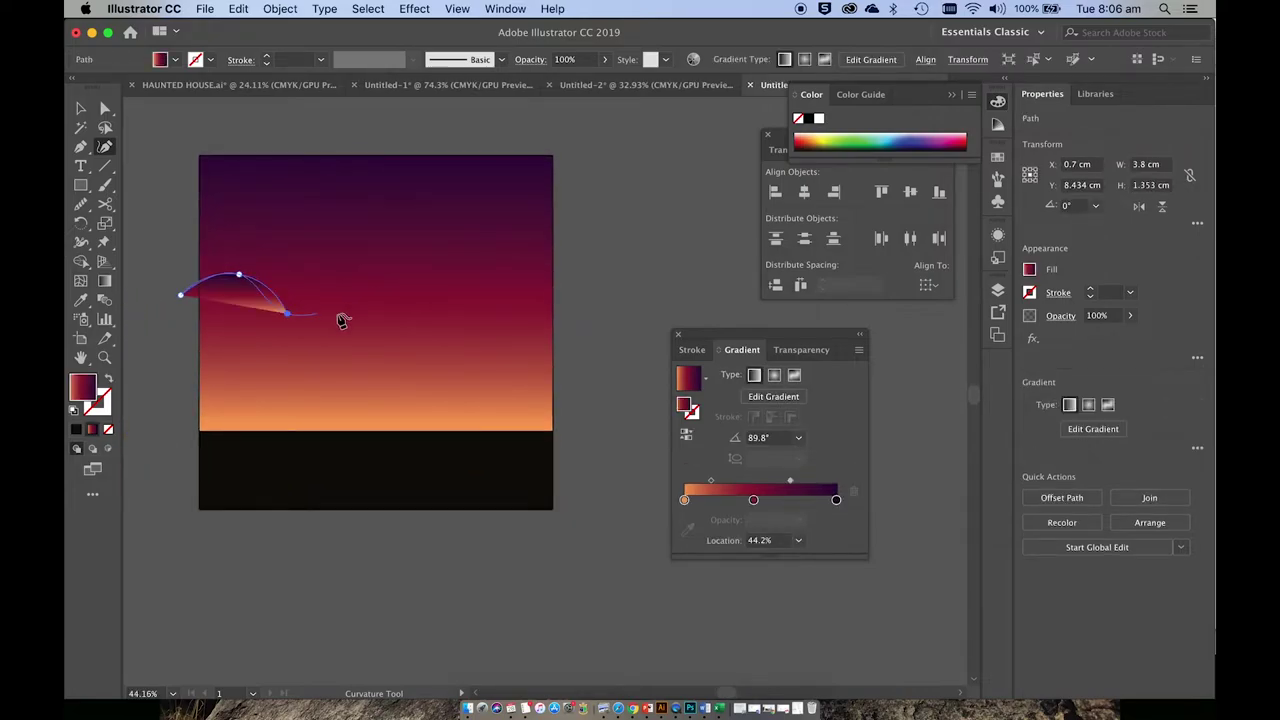
{"action": "left_click", "coordinate": [343, 308]}
{"action": "left_click", "coordinate": [366, 275]}
{"action": "left_click", "coordinate": [384, 279]}
- Continue the wavy hill line with dips and peaks past the artboard's right edge
{"action": "left_click", "coordinate": [408, 299]}
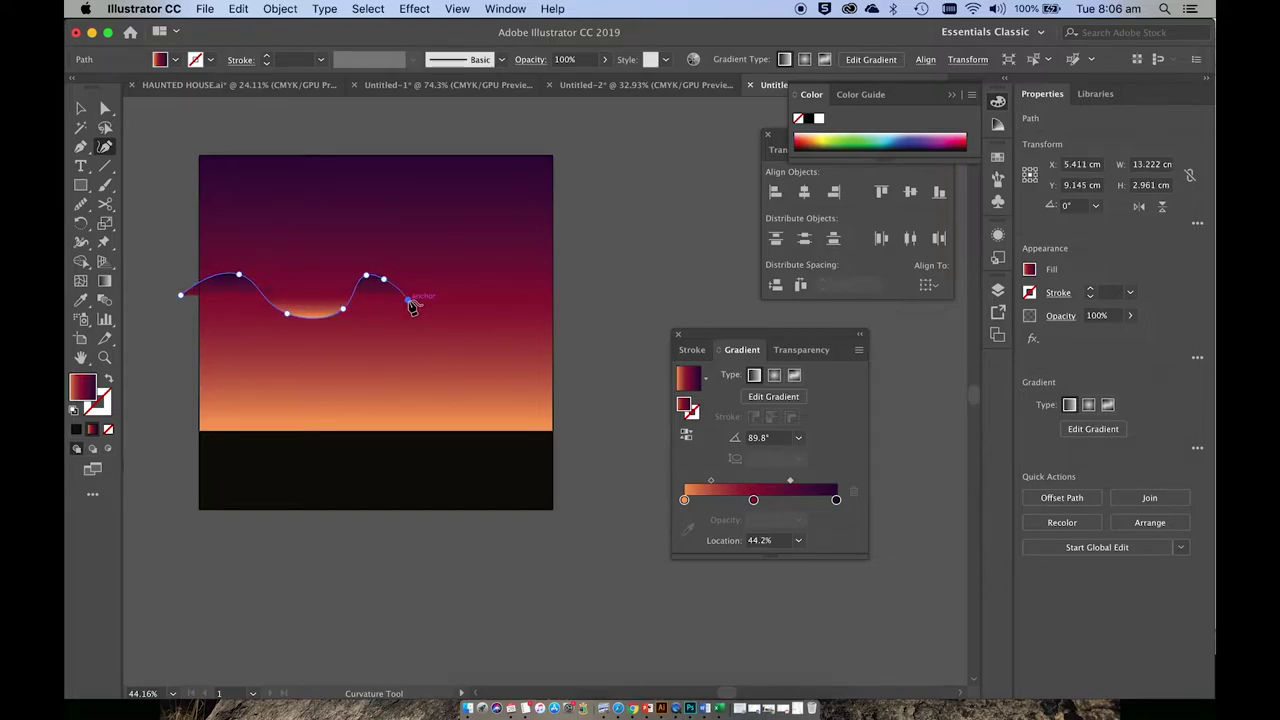
{"action": "left_click", "coordinate": [446, 266]}
{"action": "left_click", "coordinate": [462, 279]}
{"action": "left_click", "coordinate": [491, 271]}
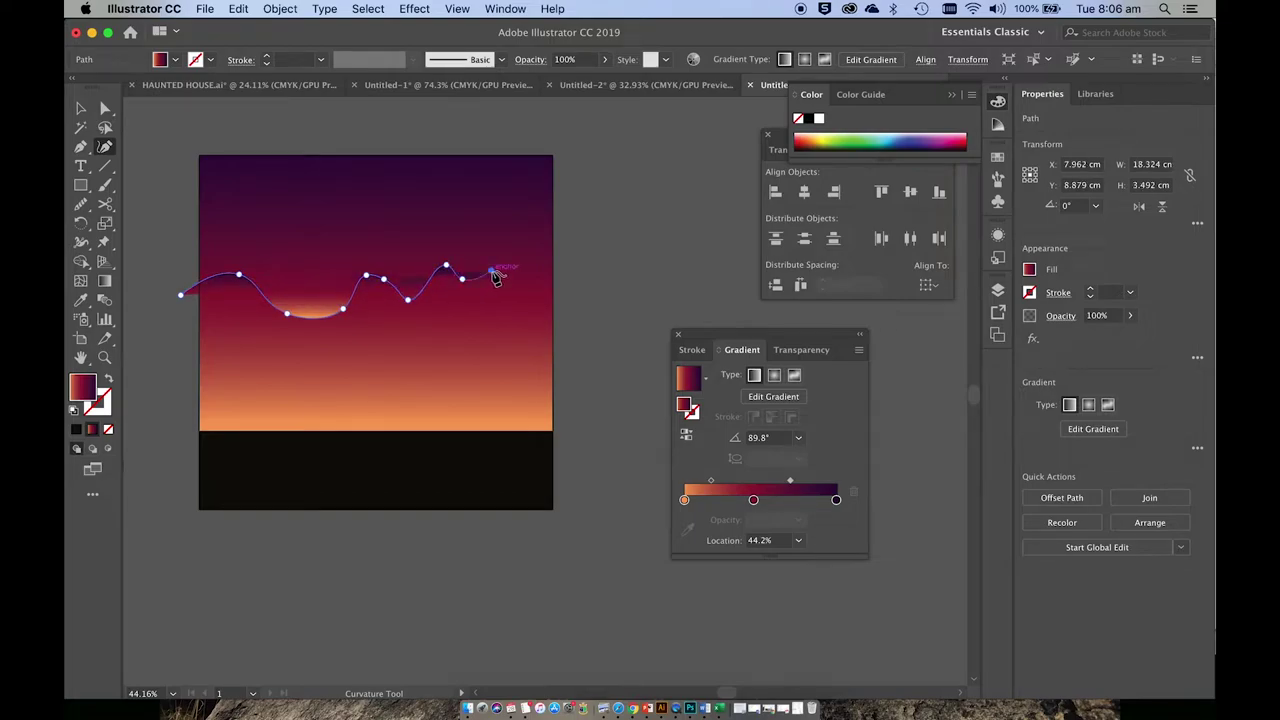
{"action": "left_click", "coordinate": [520, 273]}
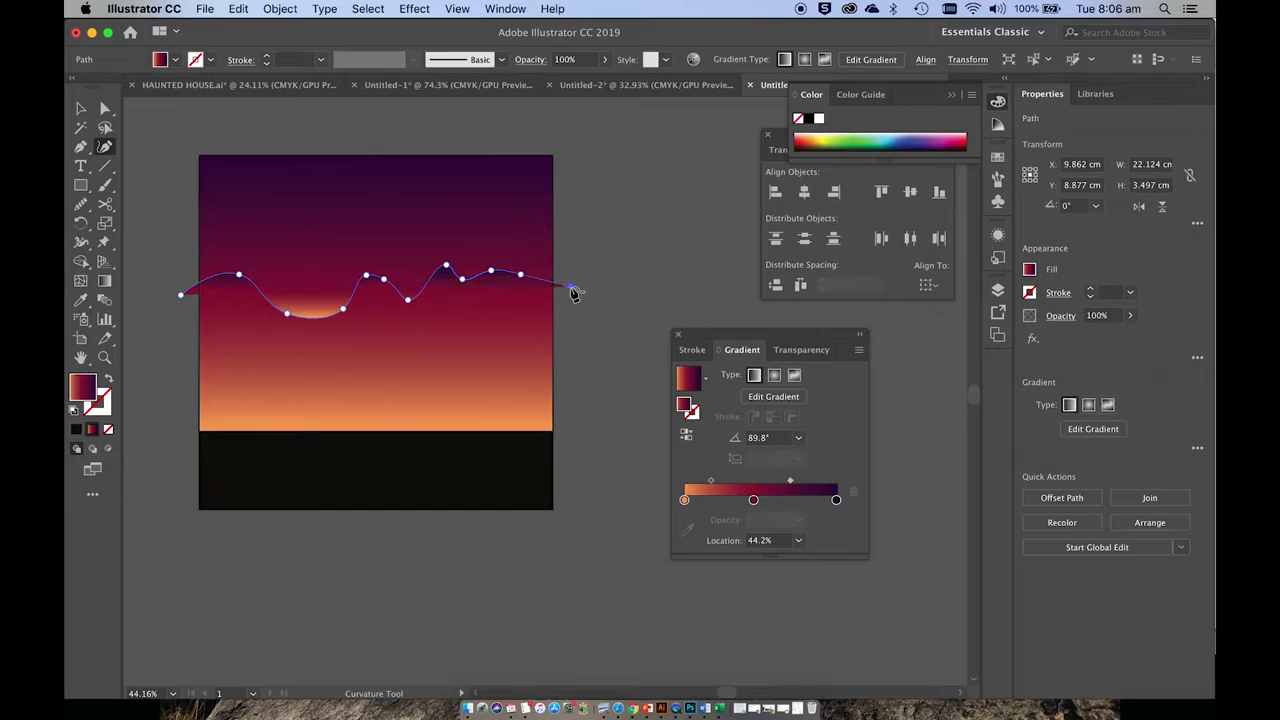
{"action": "left_click", "coordinate": [571, 288]}
- Undo back to the first two points and redraw the hill curve with new points
{"action": "key", "text": "super+z"}
{"action": "key", "text": "super+z"}
{"action": "key", "text": "super+z"}
{"action": "key", "text": "super+z"}
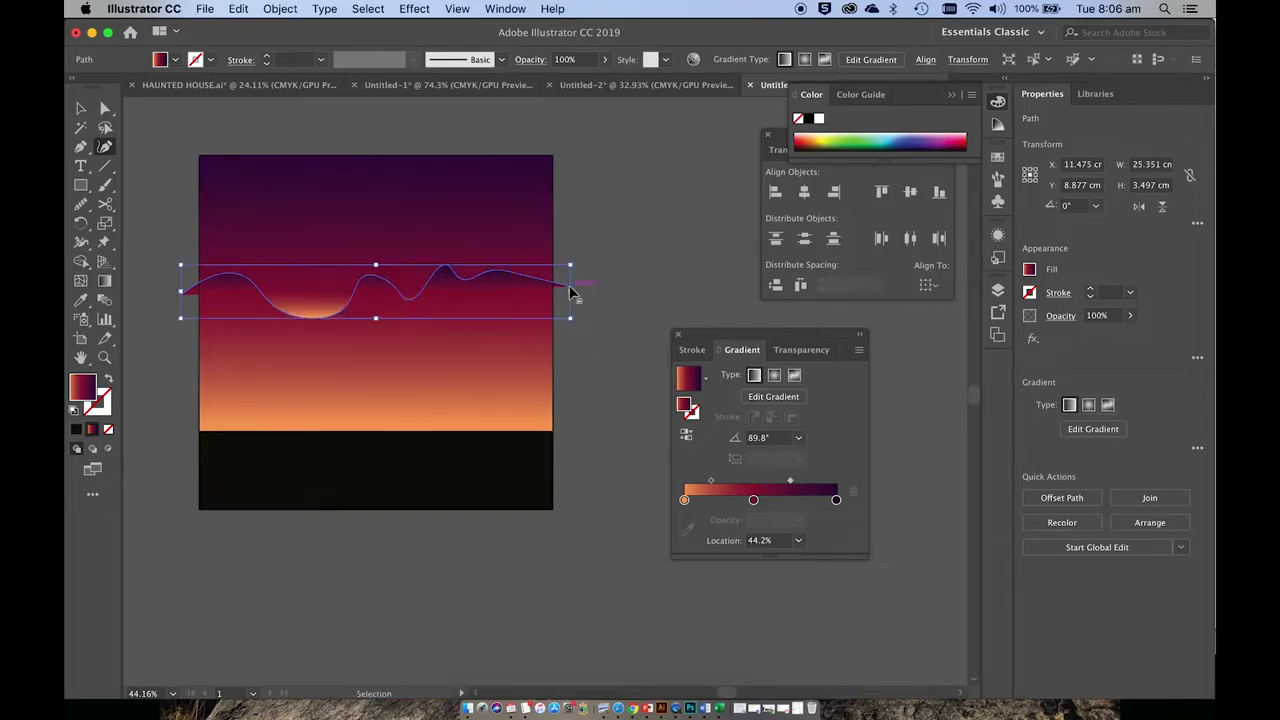
{"action": "key", "text": "super+z"}
{"action": "key", "text": "super+z"}
{"action": "key", "text": "super+z"}
{"action": "key", "text": "super+z"}
{"action": "key", "text": "super+z"}
{"action": "key", "text": "super+z"}
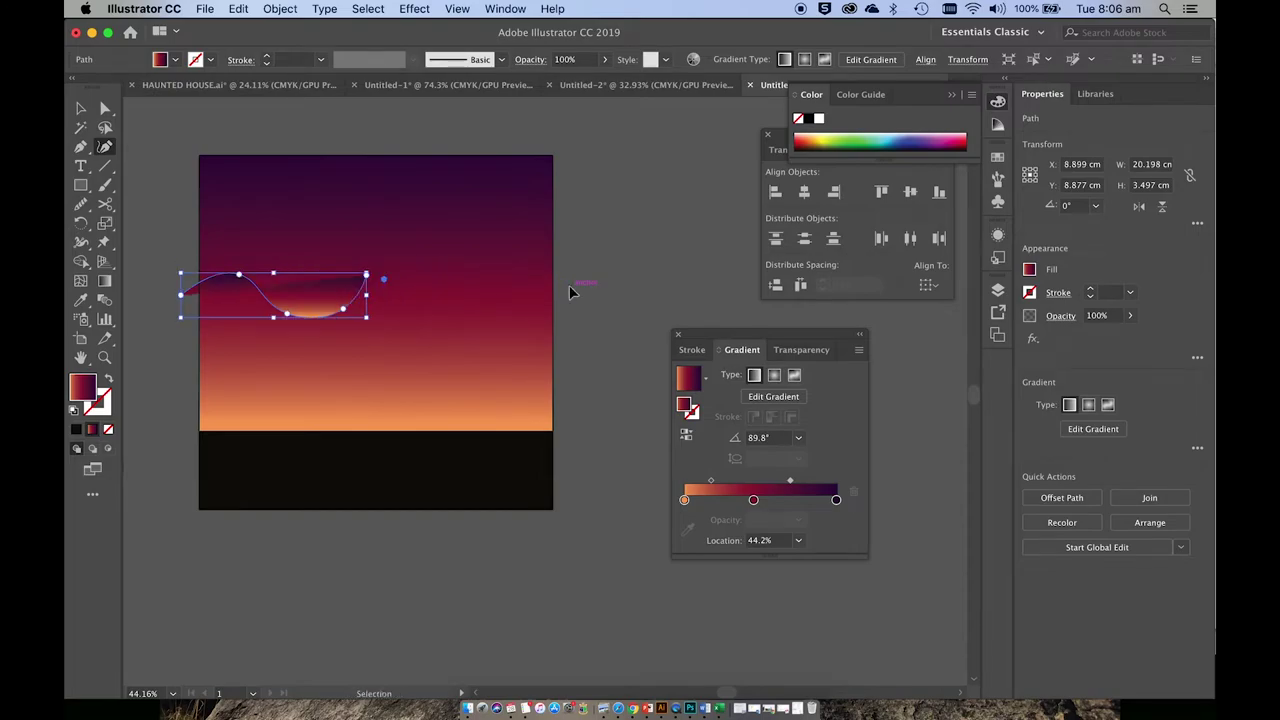
{"action": "left_click", "coordinate": [279, 292]}
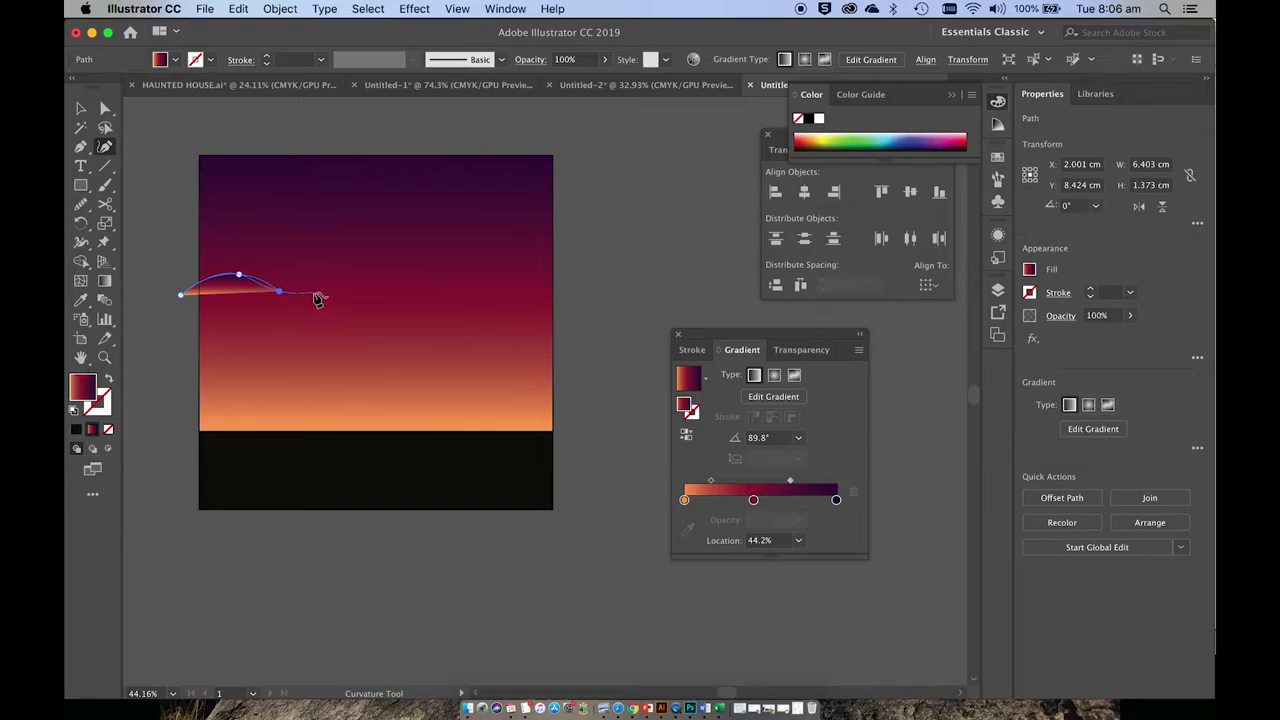
{"action": "left_click", "coordinate": [314, 293]}
{"action": "left_click", "coordinate": [335, 274]}
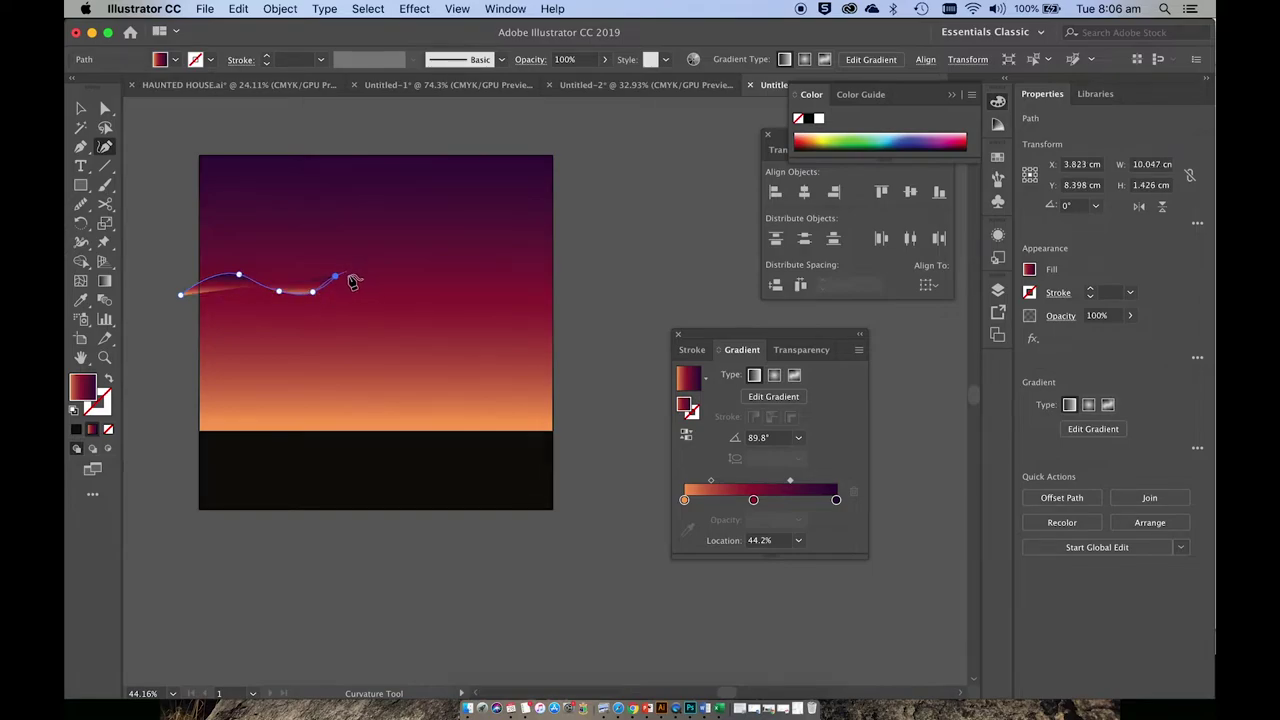
{"action": "scroll", "coordinate": [338, 285], "scroll_direction": "up", "scroll_amount": 5}
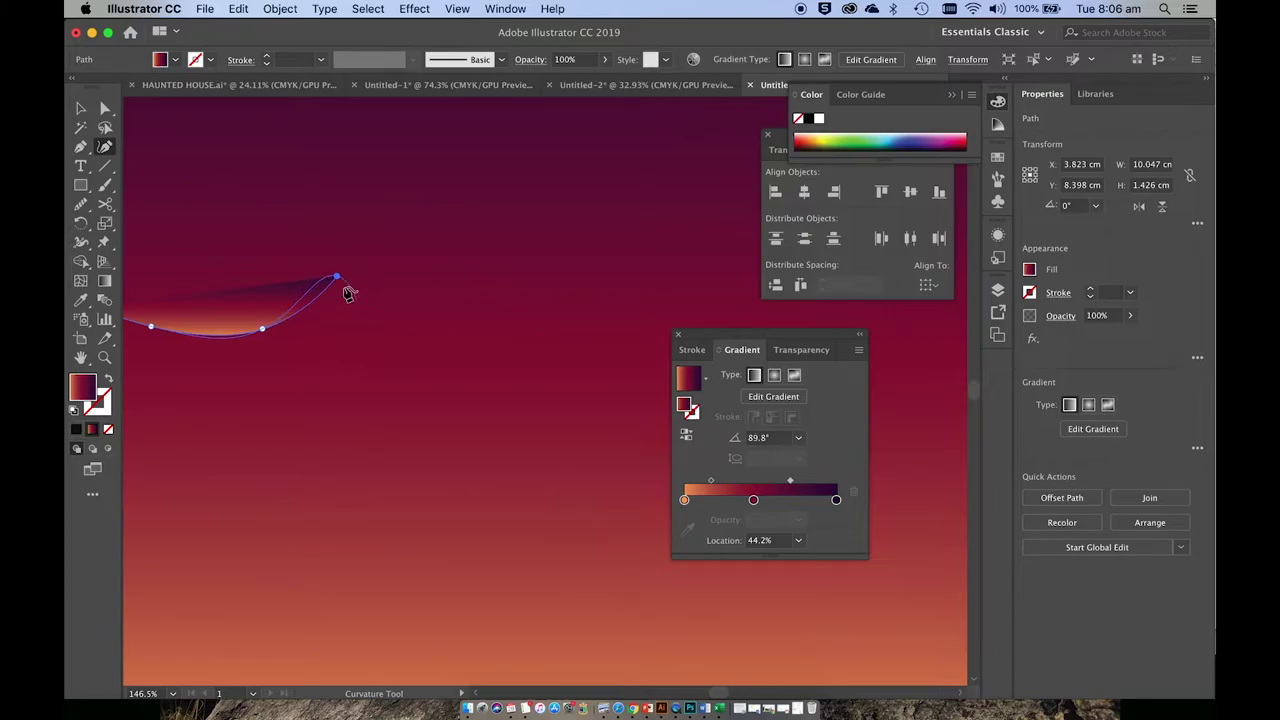
{"action": "left_click", "coordinate": [430, 347]}
{"action": "key", "text": "super"}
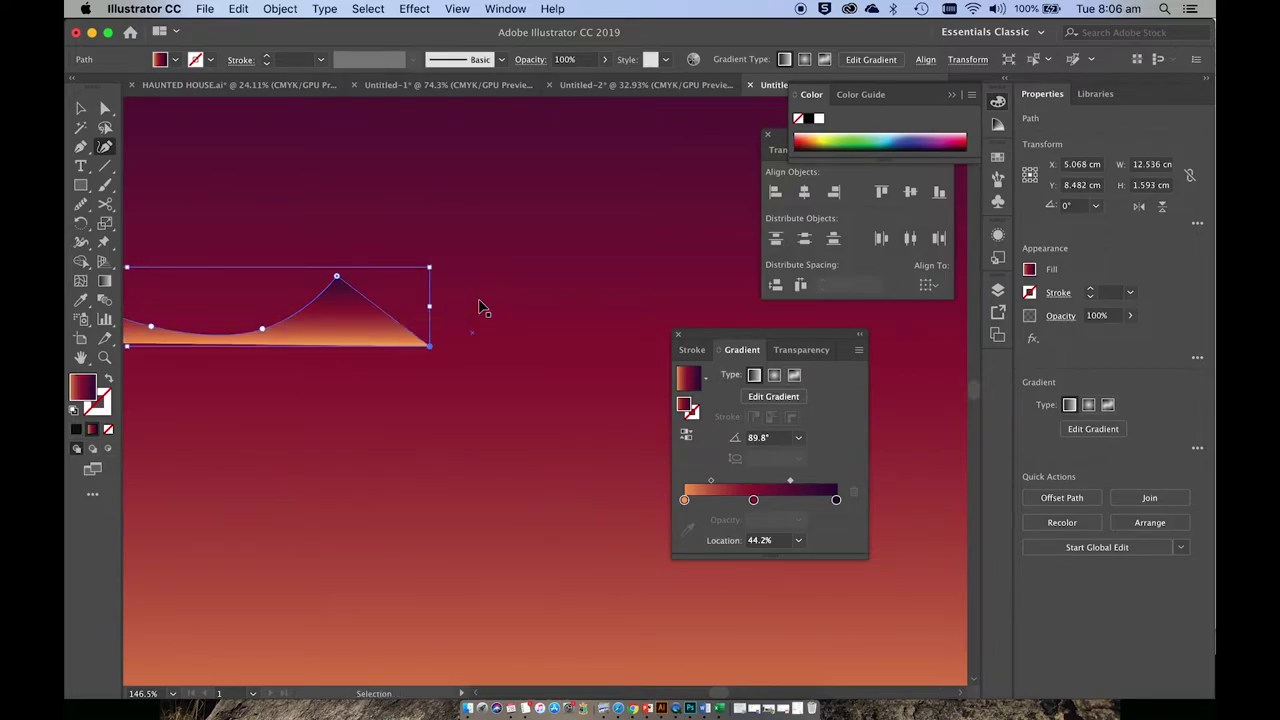
{"action": "key", "text": "super+z"}
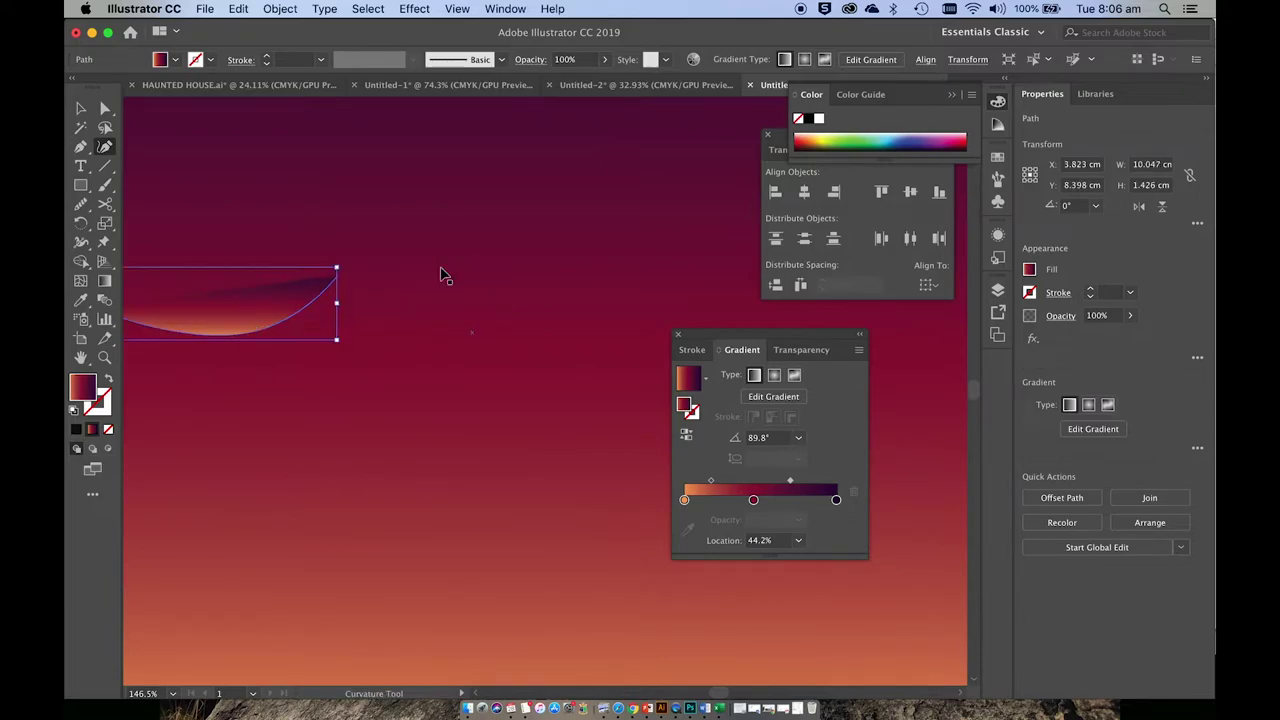
- Extend the hill outline rightward in waves to a final peak
{"action": "left_click", "coordinate": [441, 268]}
{"action": "scroll", "coordinate": [523, 329], "scroll_direction": "down", "scroll_amount": 1}
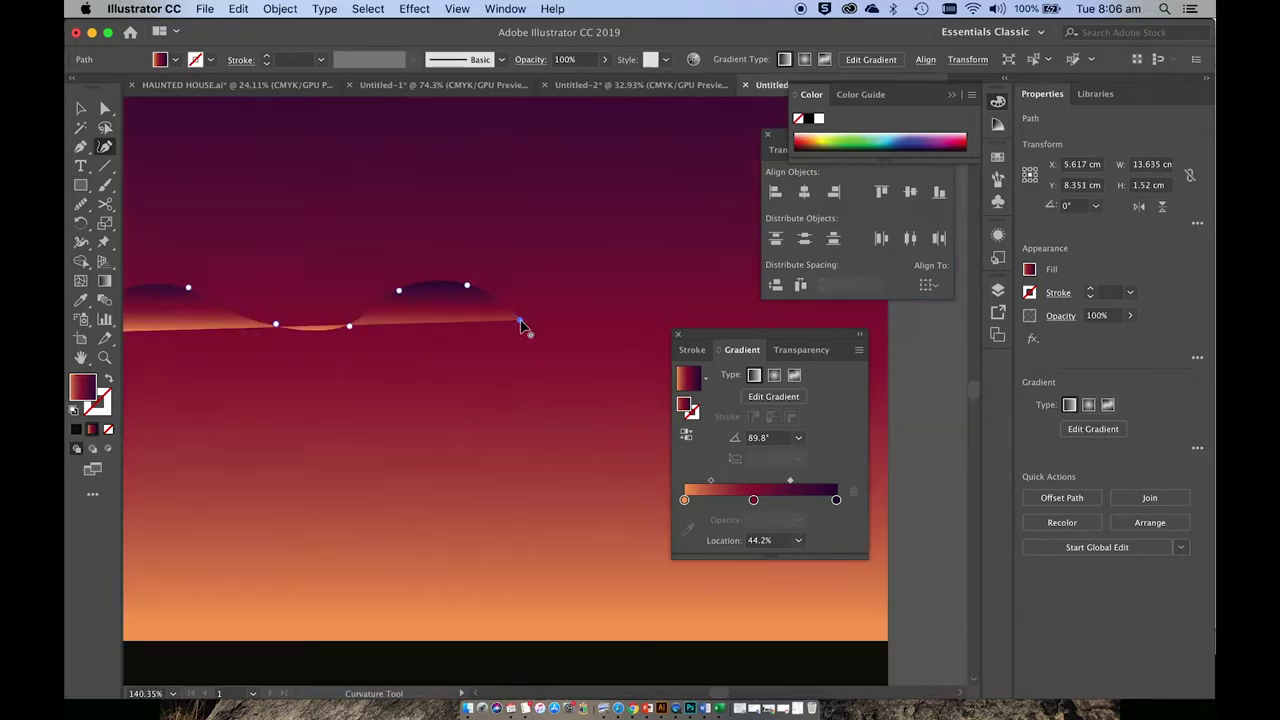
{"action": "key", "text": "super+1"}
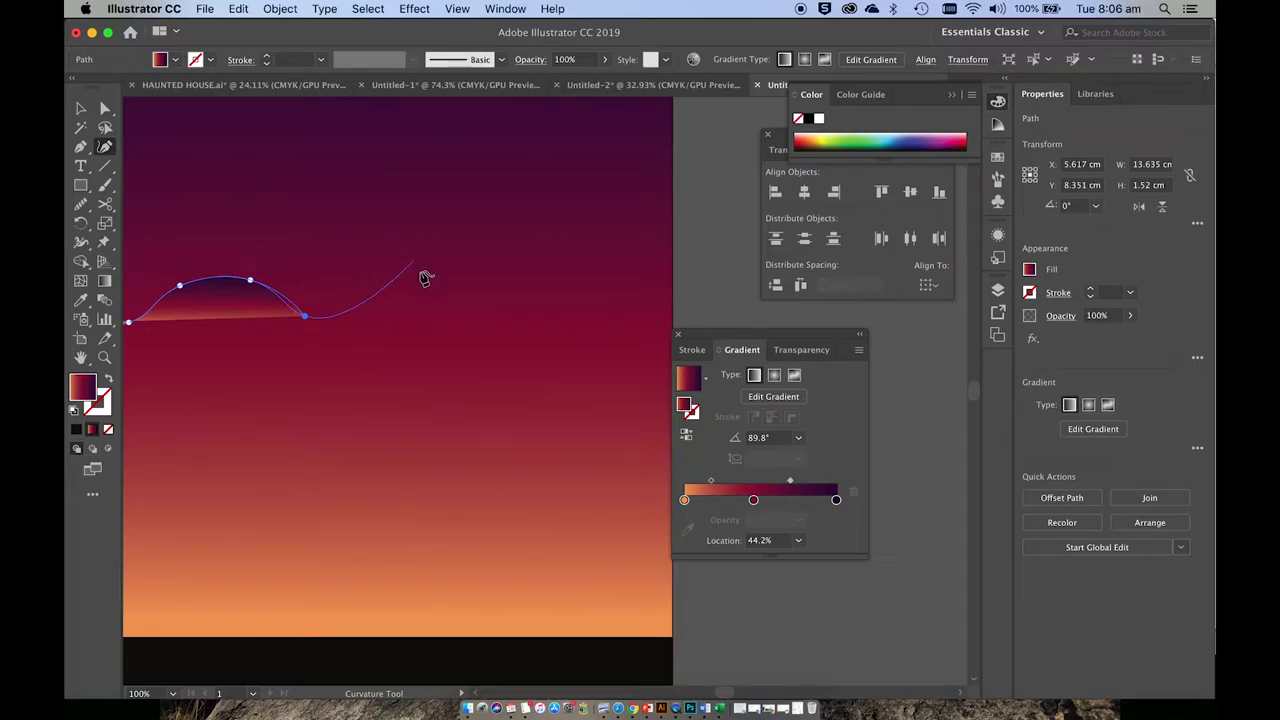
{"action": "left_click", "coordinate": [420, 271]}
{"action": "left_click", "coordinate": [481, 284]}
{"action": "left_click", "coordinate": [554, 279]}
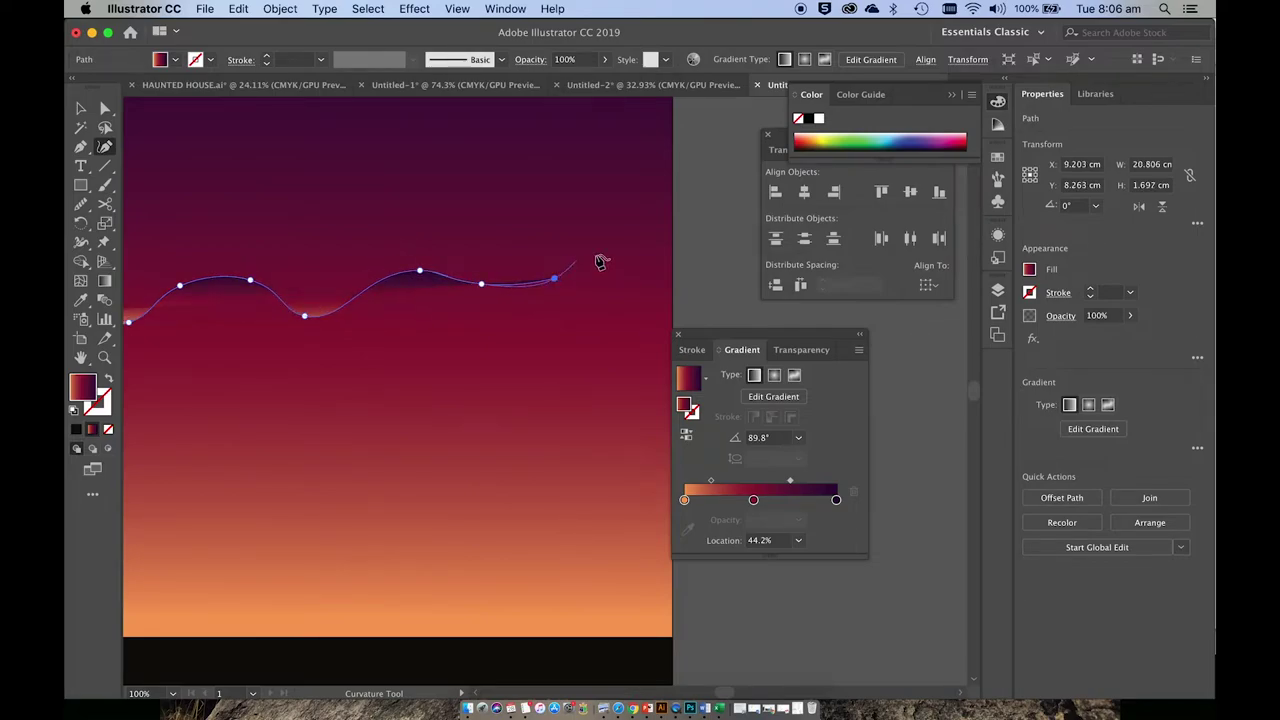
{"action": "left_click", "coordinate": [600, 252]}
{"action": "scroll", "coordinate": [690, 290], "scroll_direction": "down", "scroll_amount": 1}
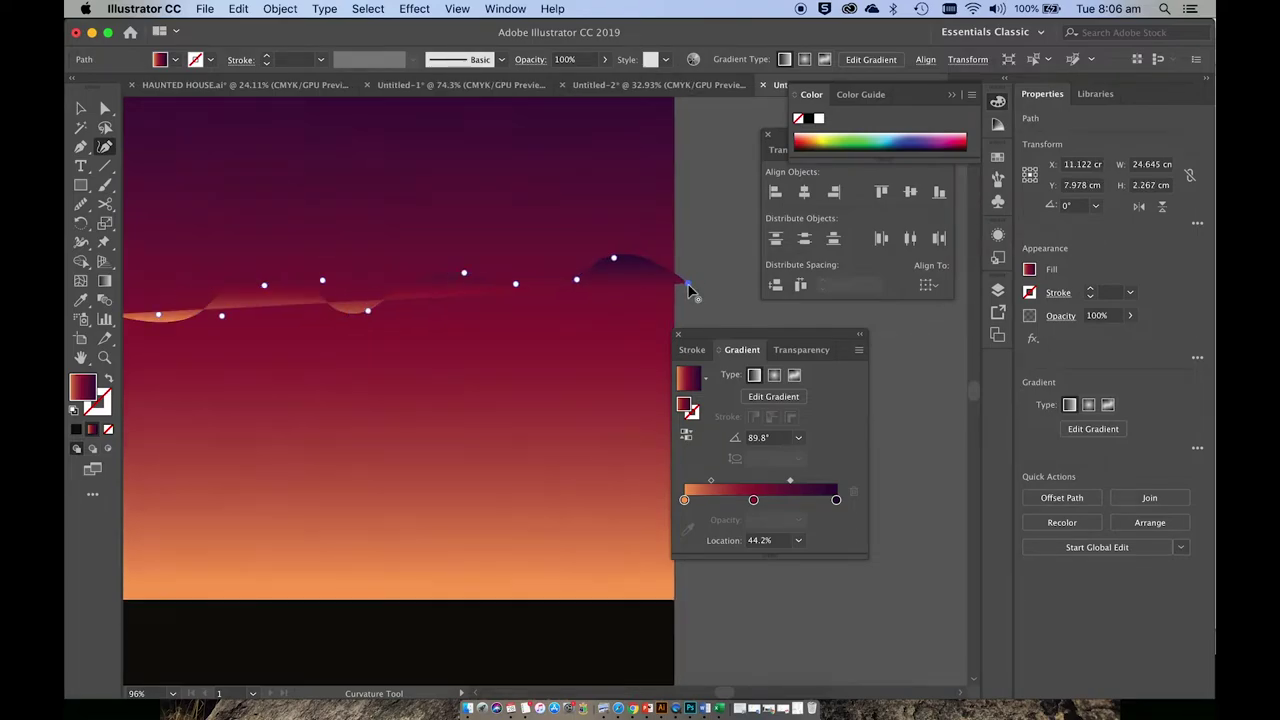
{"action": "scroll", "coordinate": [690, 290], "scroll_direction": "down", "scroll_amount": 6}
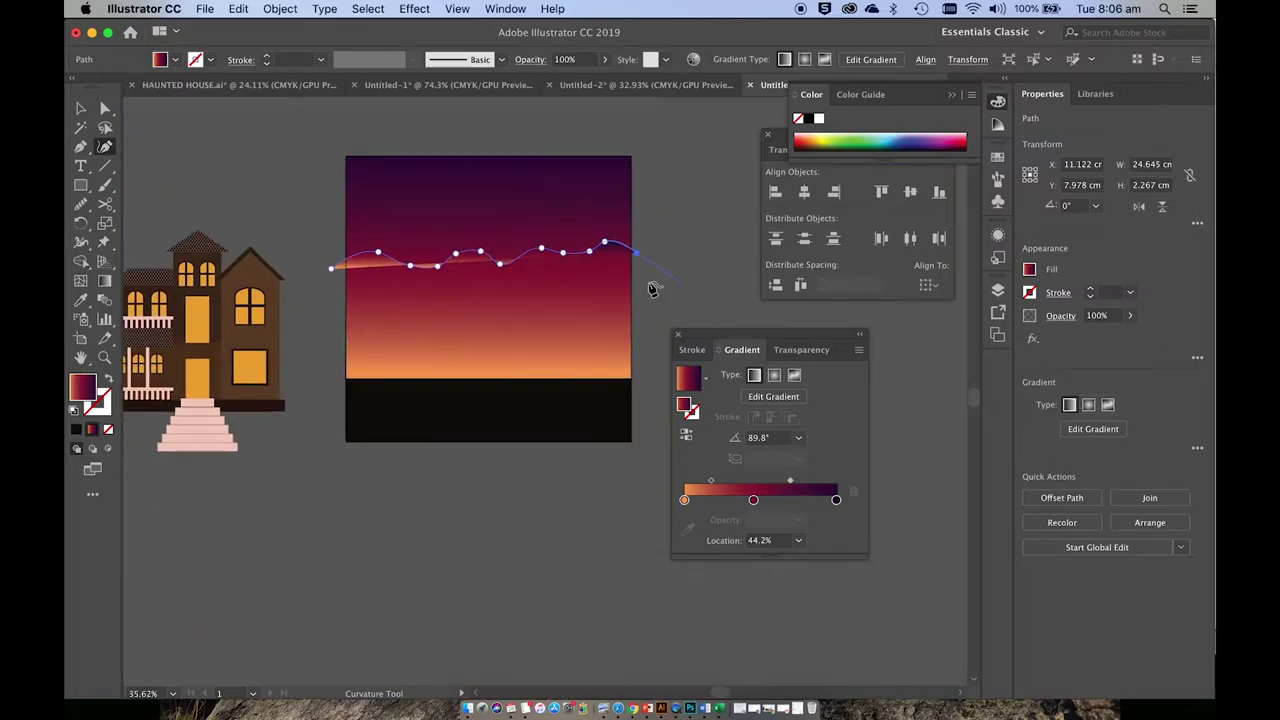
- Close the hill shape through the artboard's bottom-right and bottom-left corners back to the start
{"action": "key", "text": "Escape"}
{"action": "left_click", "coordinate": [642, 405]}
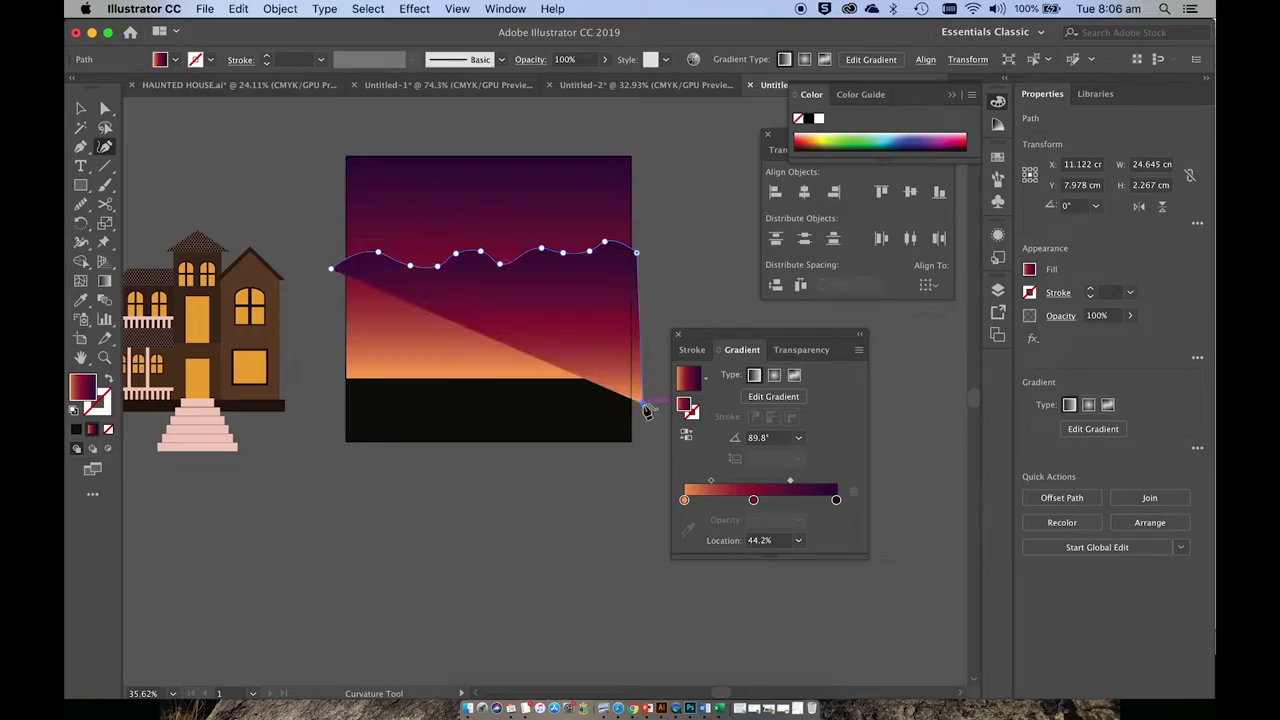
{"action": "left_click", "coordinate": [331, 410]}
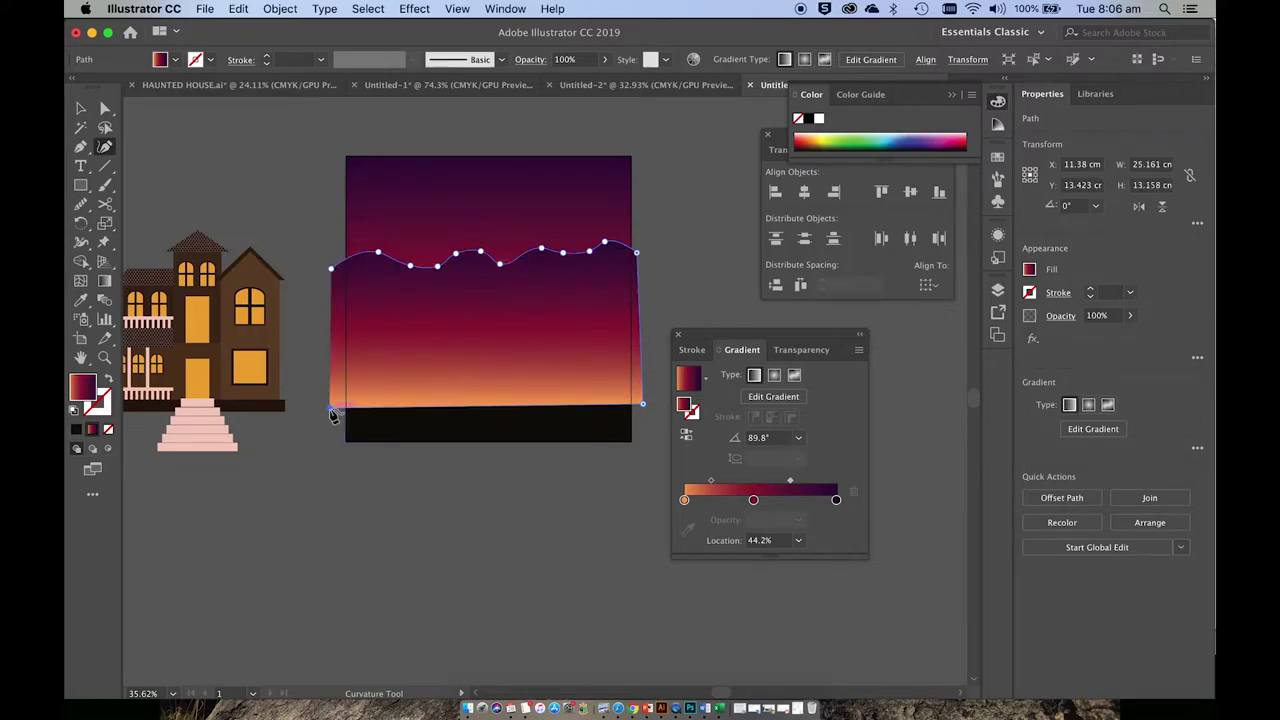
{"action": "left_click", "coordinate": [332, 271]}
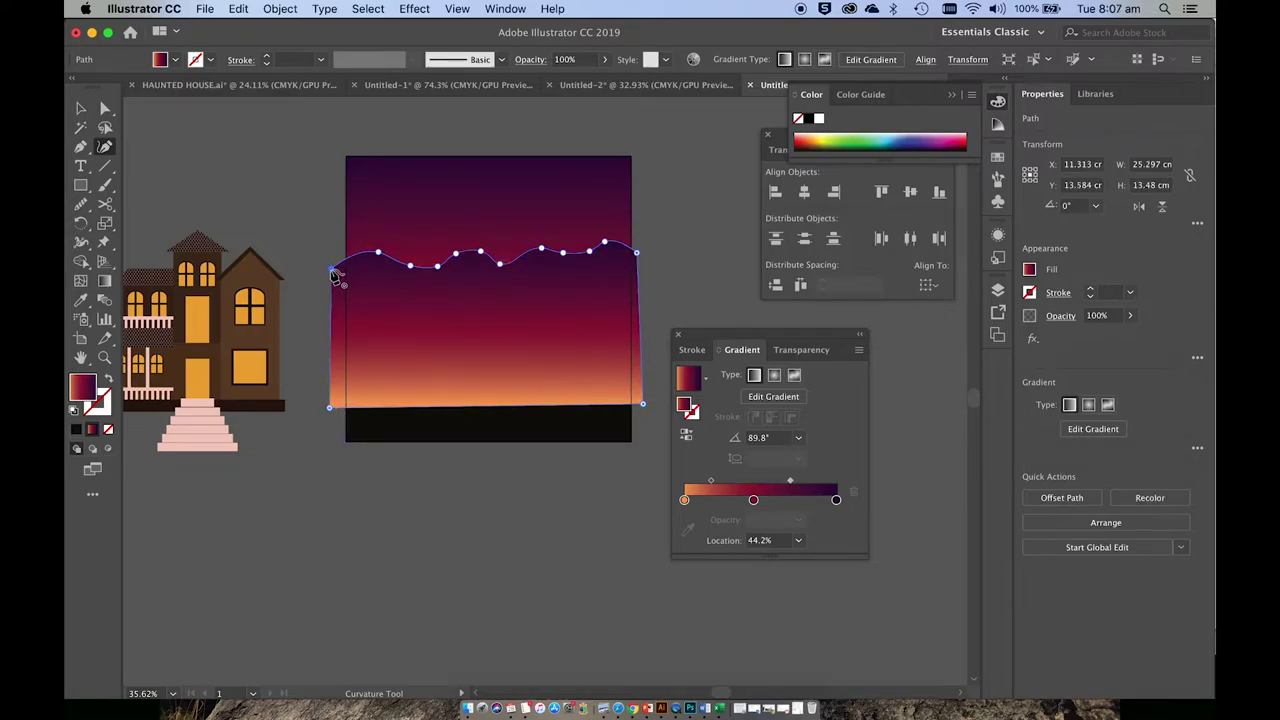
- Replace the hill's gradient with a solid dark purple 190221 fill
{"action": "key", "text": "v"}
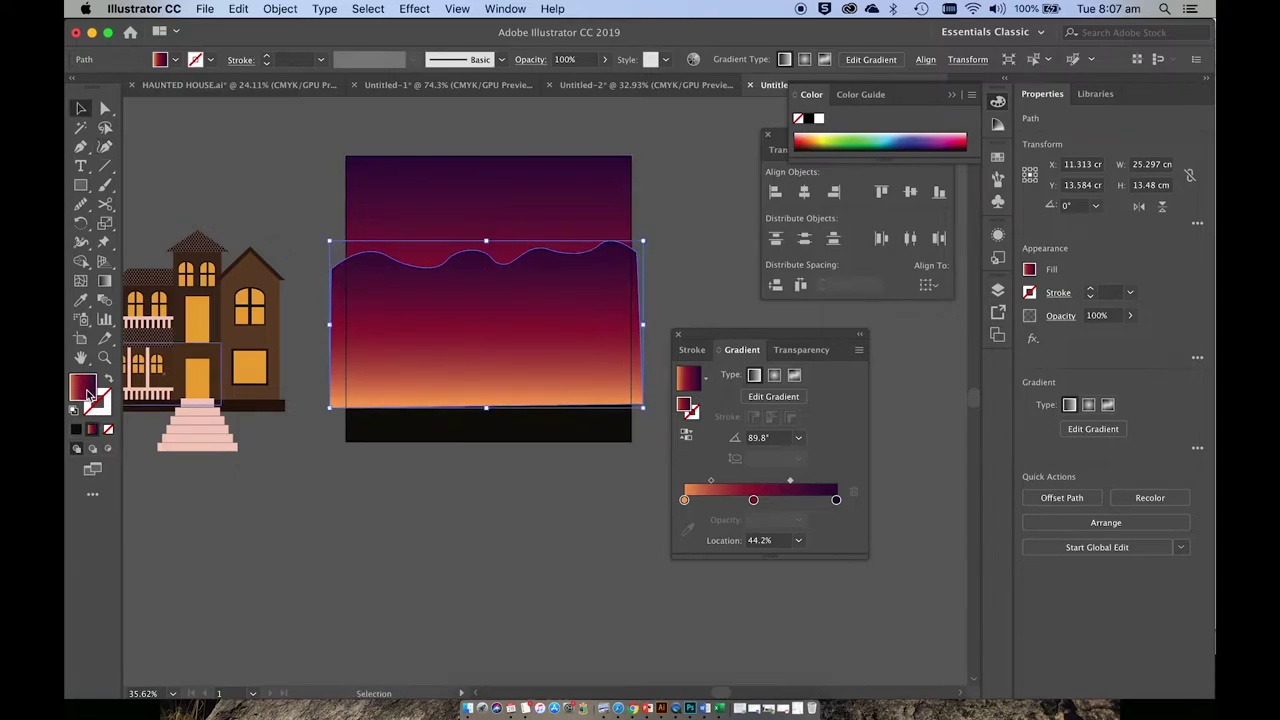
{"action": "left_click", "coordinate": [79, 432]}
{"action": "double_click", "coordinate": [84, 389]}
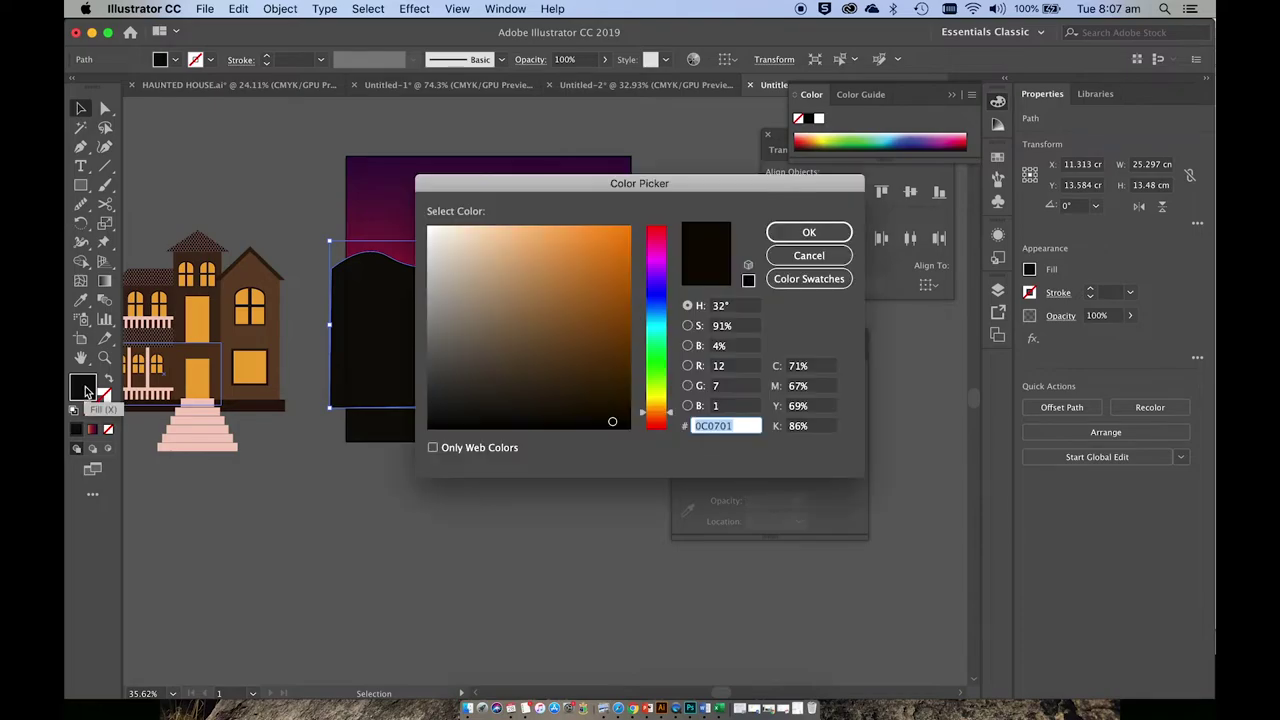
{"action": "left_click", "coordinate": [655, 272]}
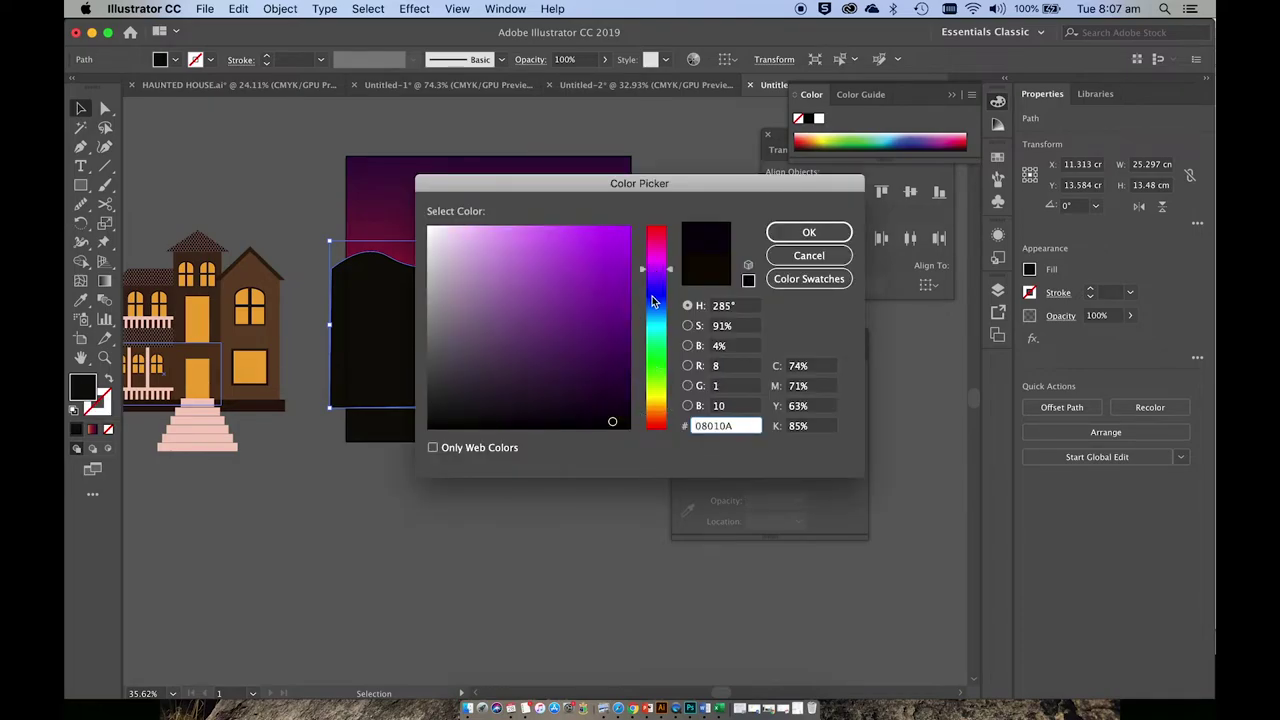
{"action": "left_click", "coordinate": [617, 406]}
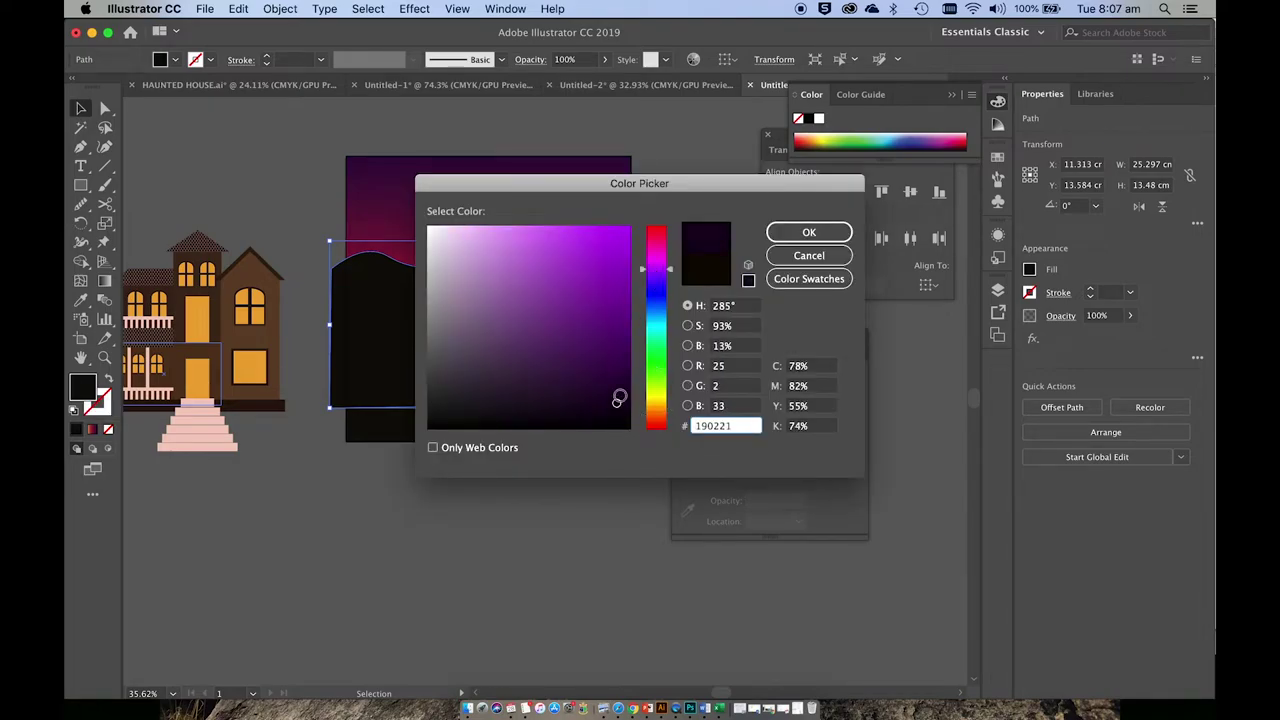
{"action": "left_click", "coordinate": [809, 232]}
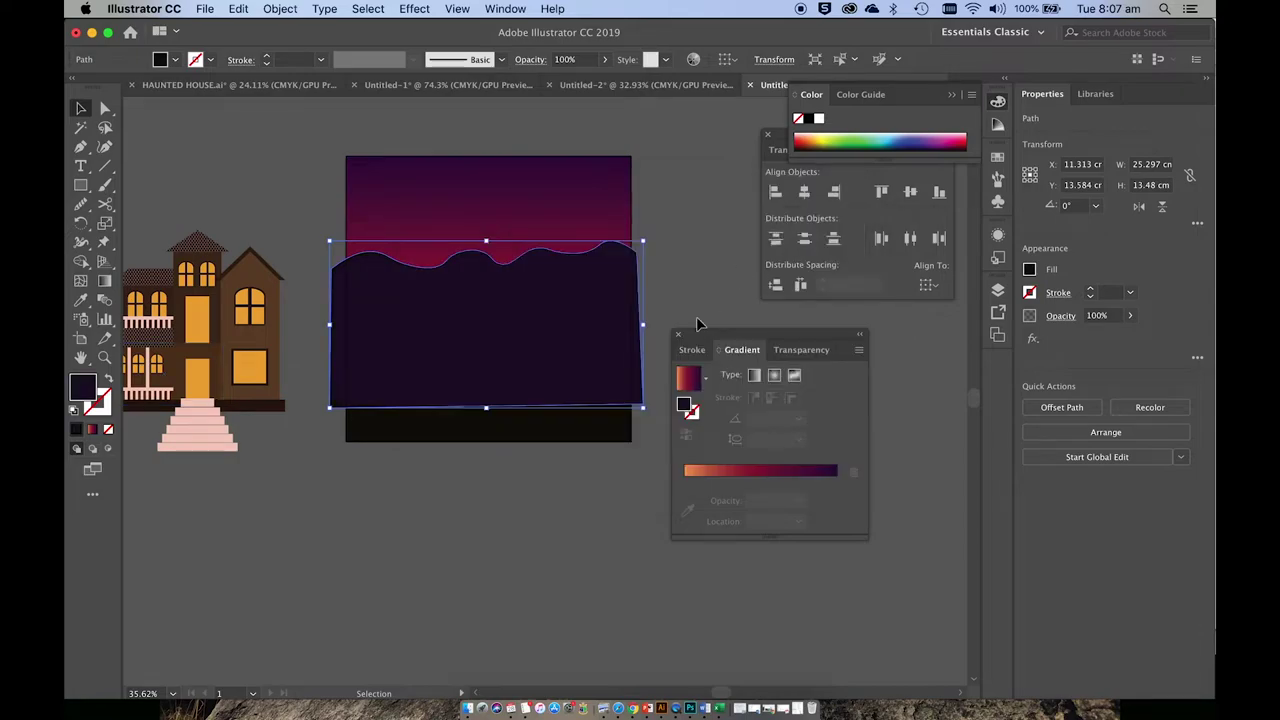
- Drag the hill's top edge down so it is 10.572 cm tall
{"action": "left_click_drag", "start_coordinate": [486, 241], "coordinate": [486, 277]}
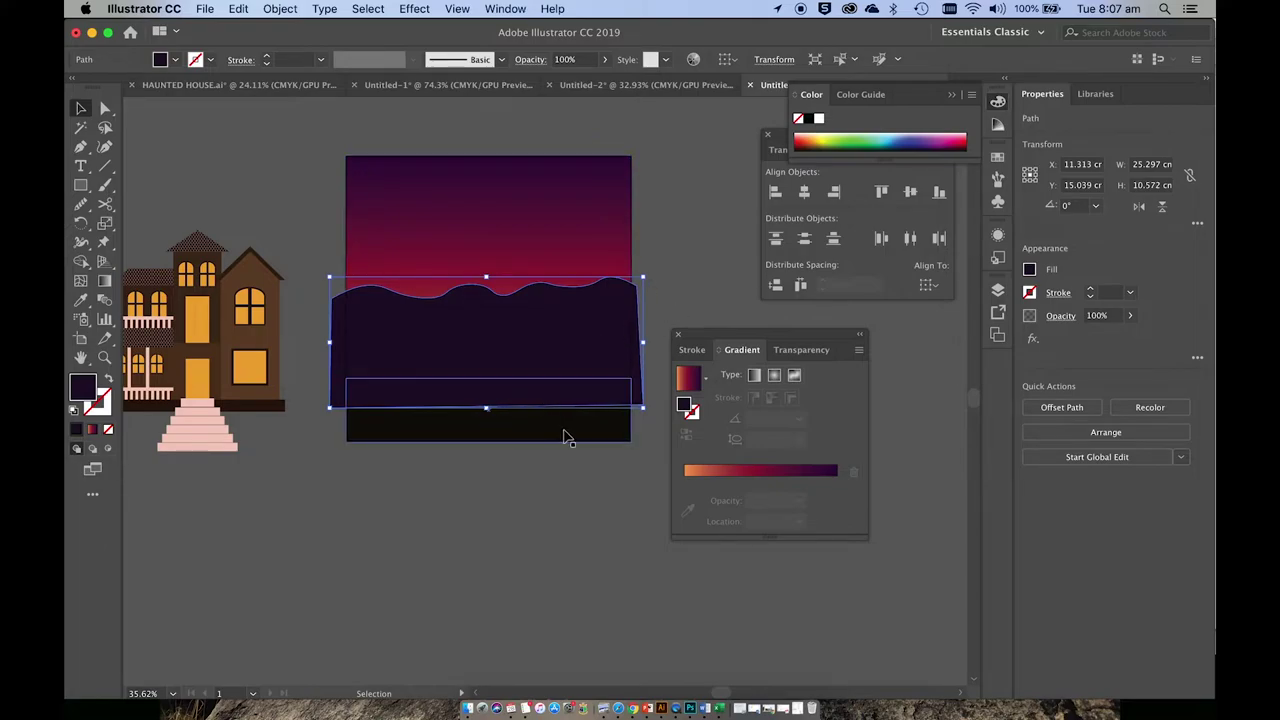
{"action": "key", "text": "super+equal"}
{"action": "key", "text": "super+minus"}
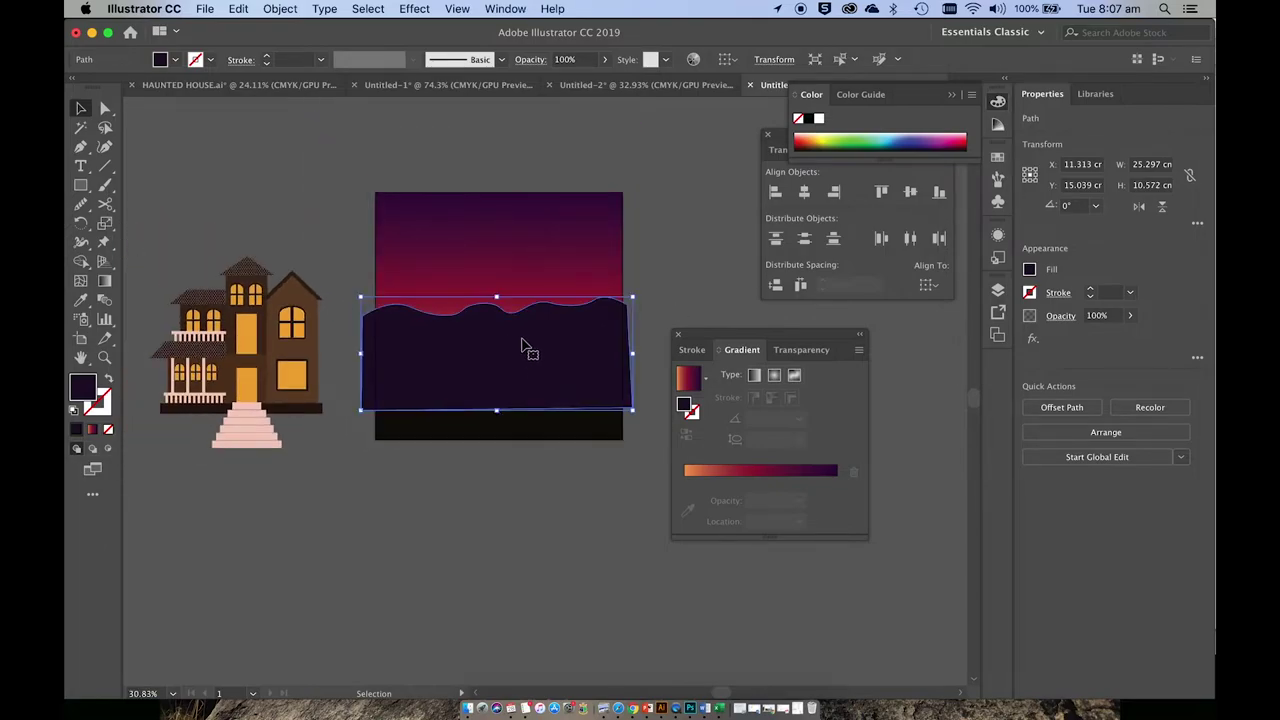
- Select the sky, hill and ground, then split off the hill's left and right overhanging slivers
{"action": "left_click", "coordinate": [523, 254]}
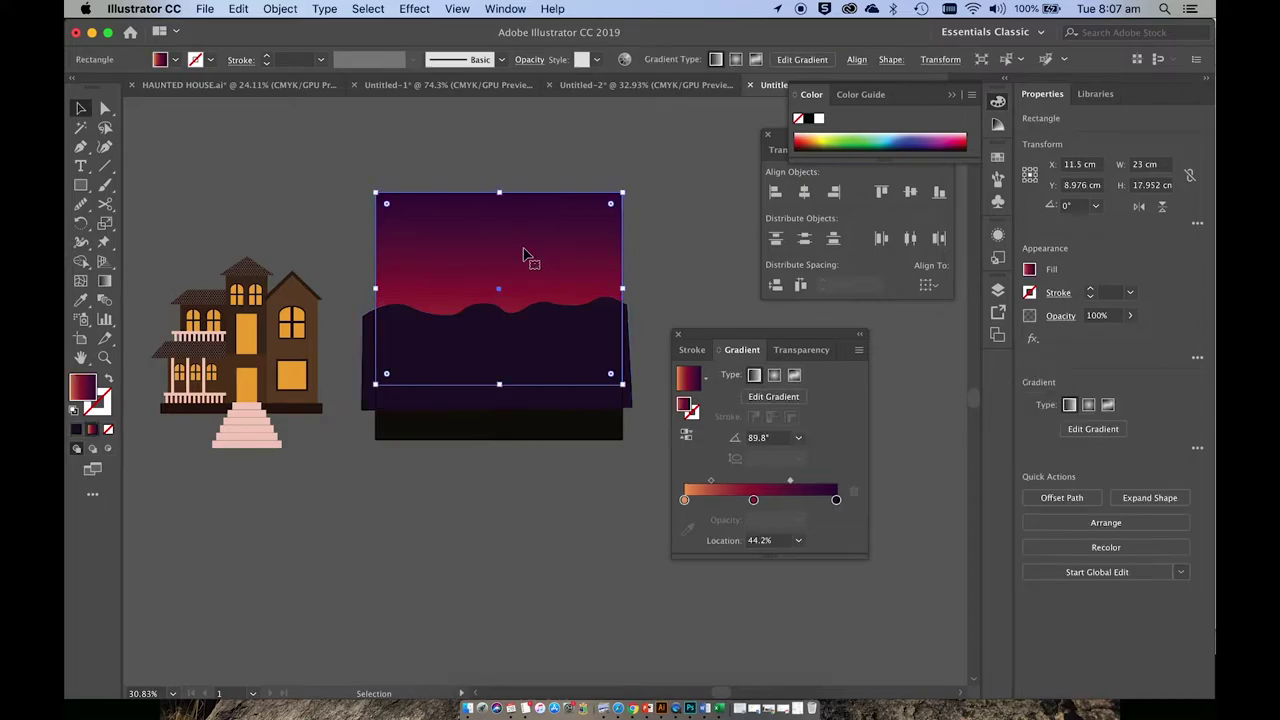
{"action": "left_click", "coordinate": [545, 340], "text": "shift"}
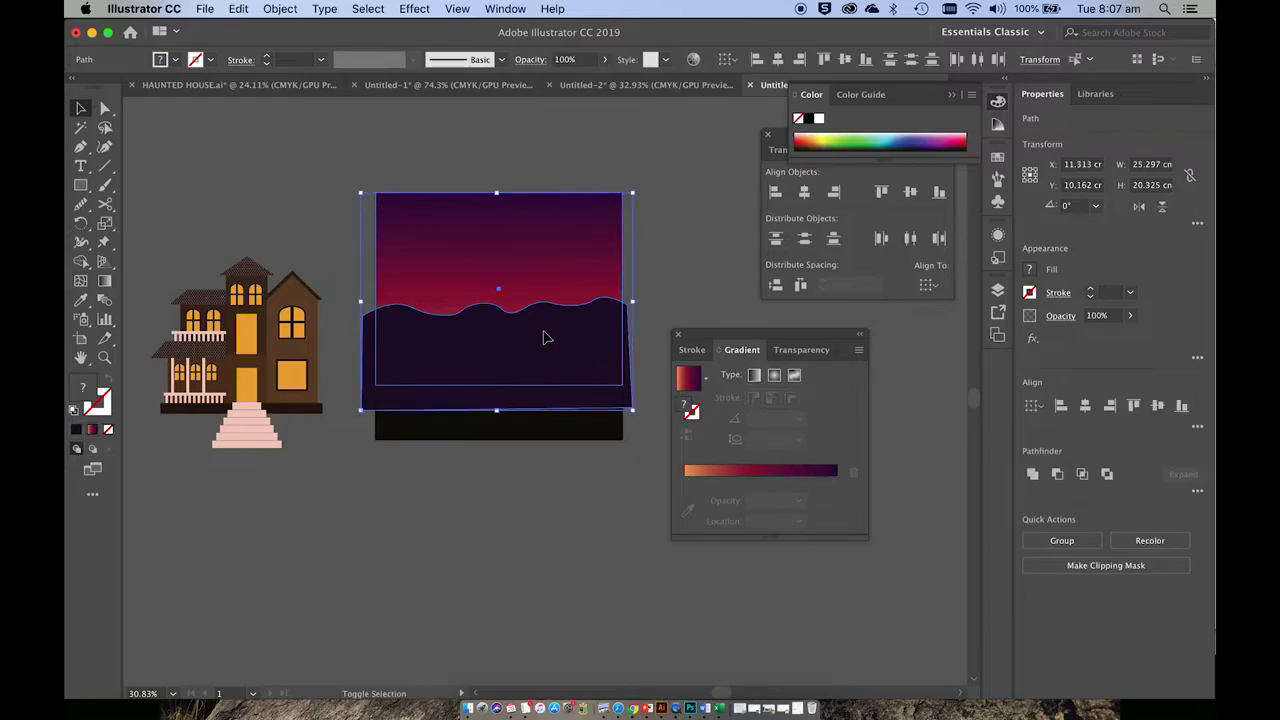
{"action": "scroll", "coordinate": [540, 445], "scroll_direction": "up", "scroll_amount": 3}
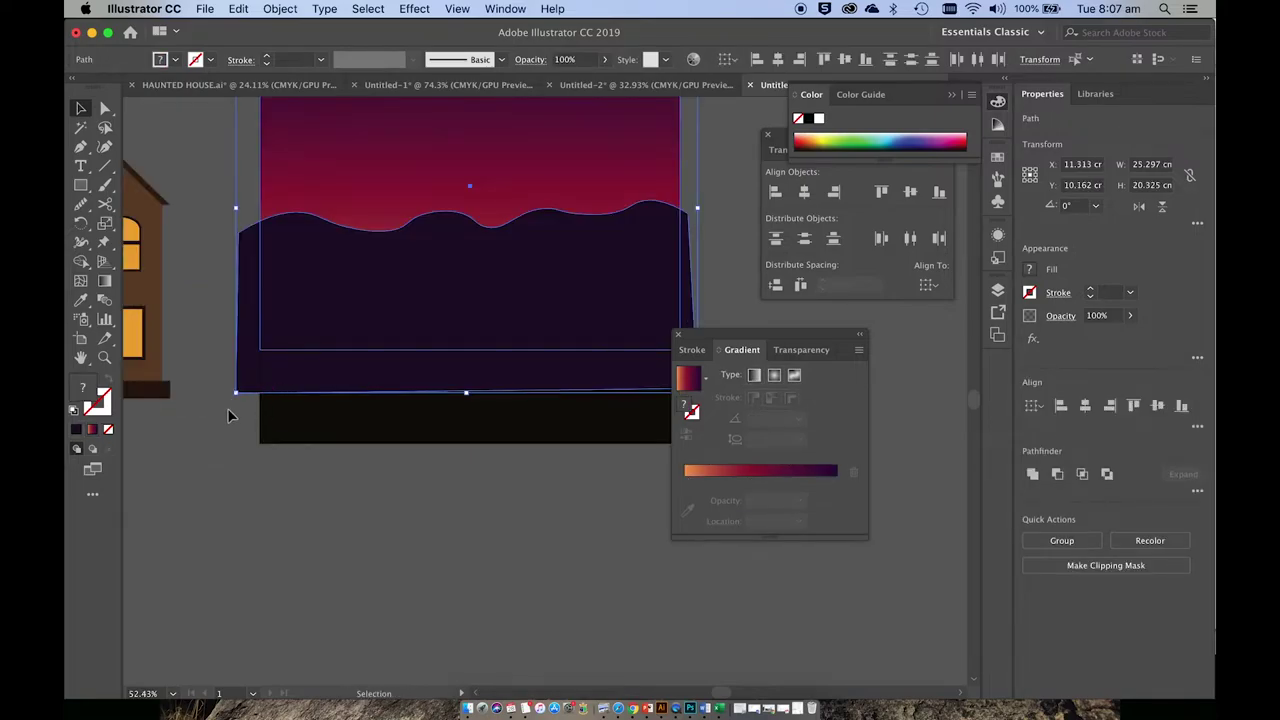
{"action": "left_click", "coordinate": [297, 418], "text": "shift"}
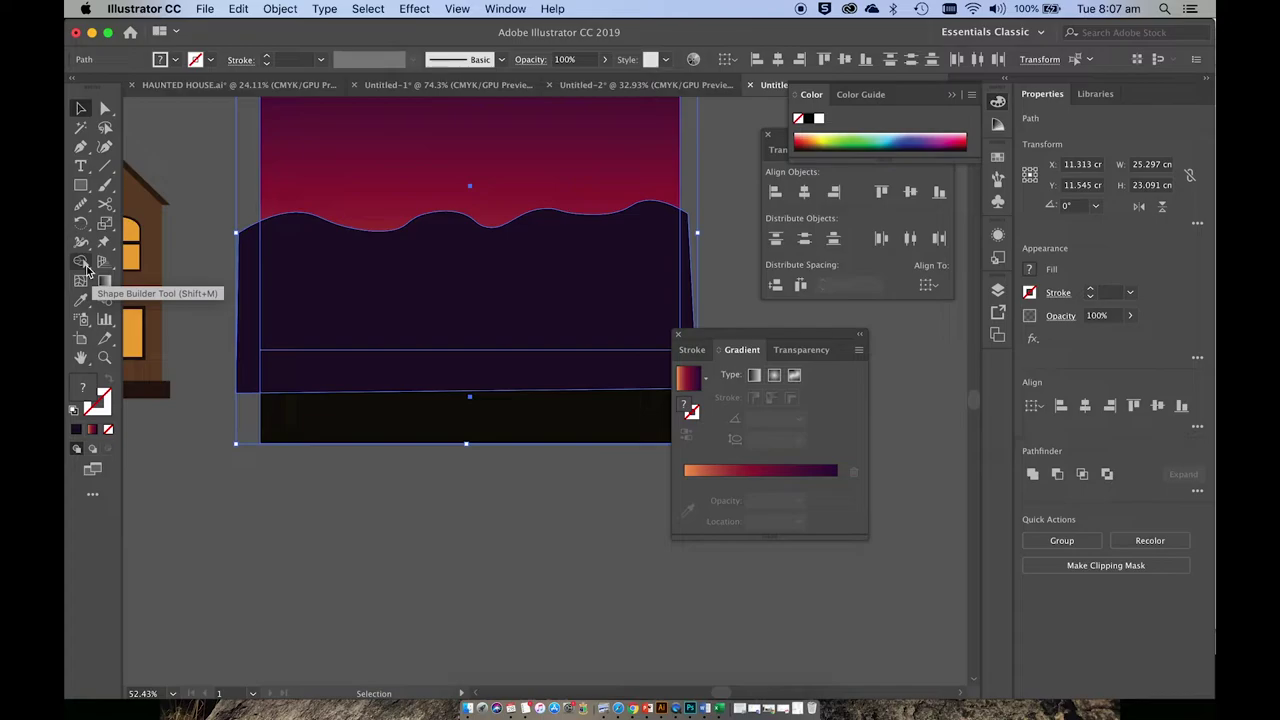
{"action": "left_click", "coordinate": [84, 264]}
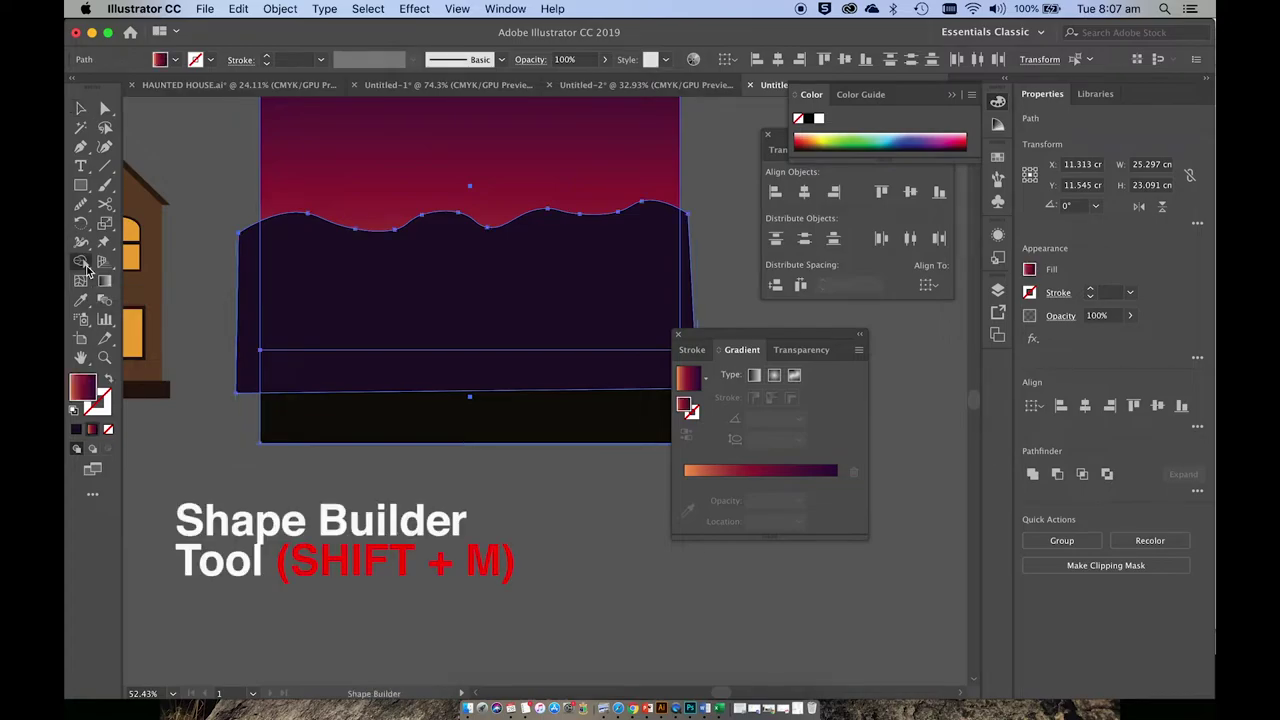
{"action": "left_click", "coordinate": [254, 320]}
{"action": "scroll", "coordinate": [500, 286], "scroll_direction": "right", "scroll_amount": 5}
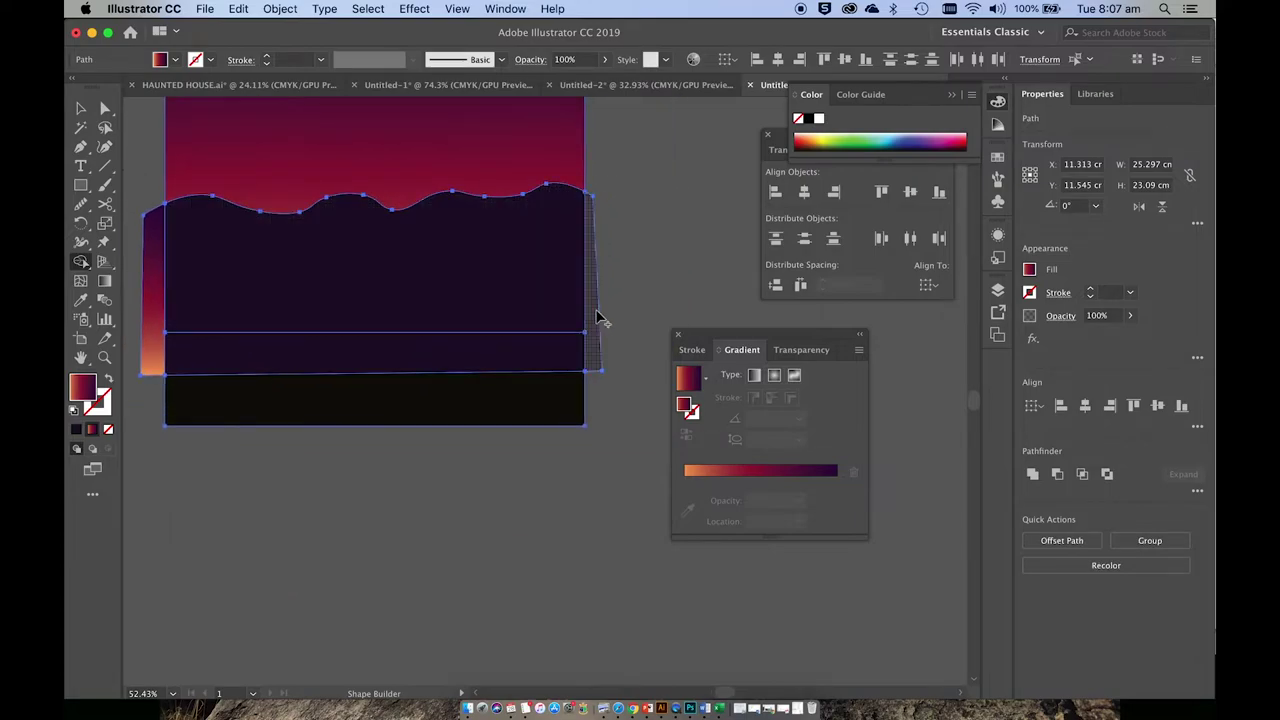
{"action": "left_click", "coordinate": [595, 340]}
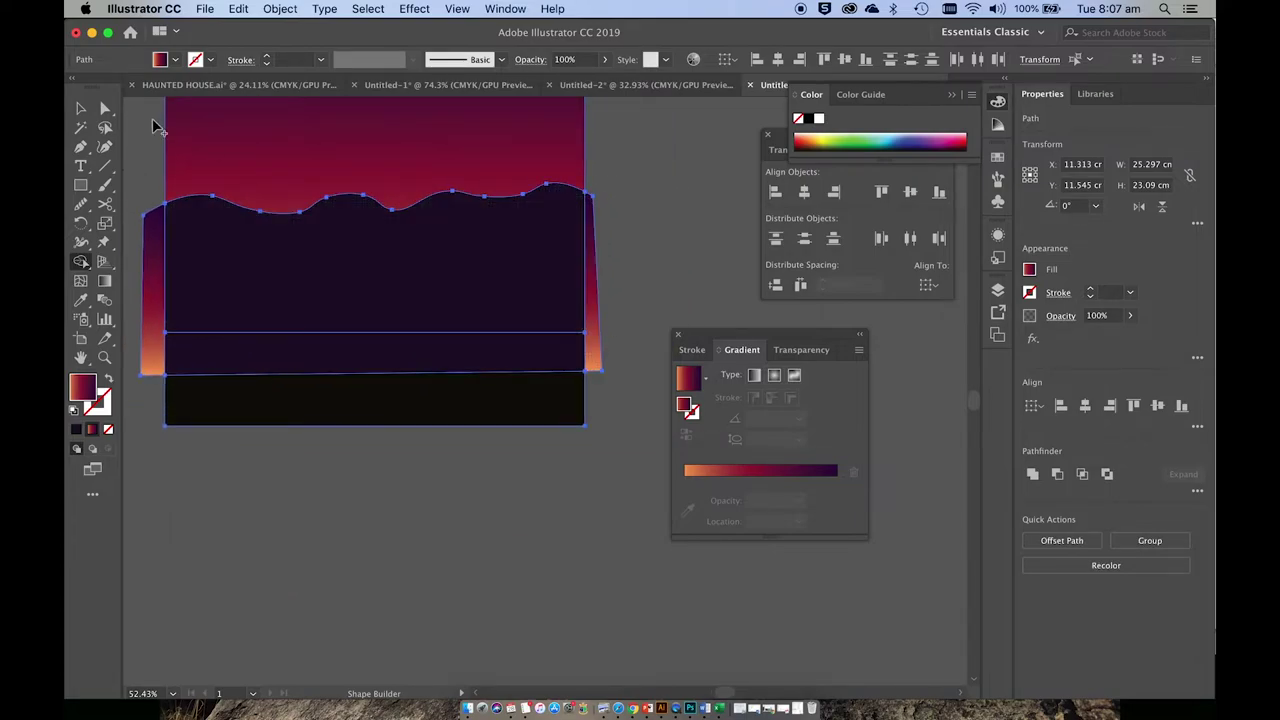
- Delete the right and left slivers so the hill sits flush with the artboard edges
{"action": "left_click", "coordinate": [81, 108]}
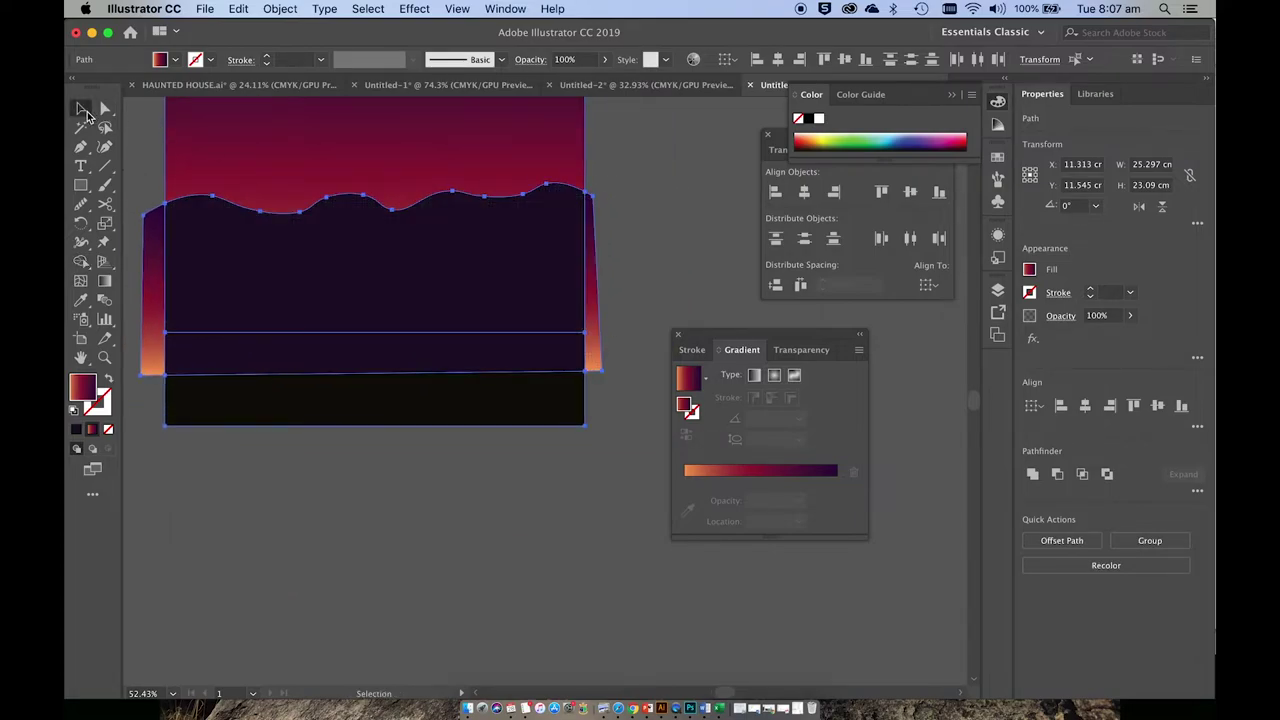
{"action": "left_click", "coordinate": [137, 171]}
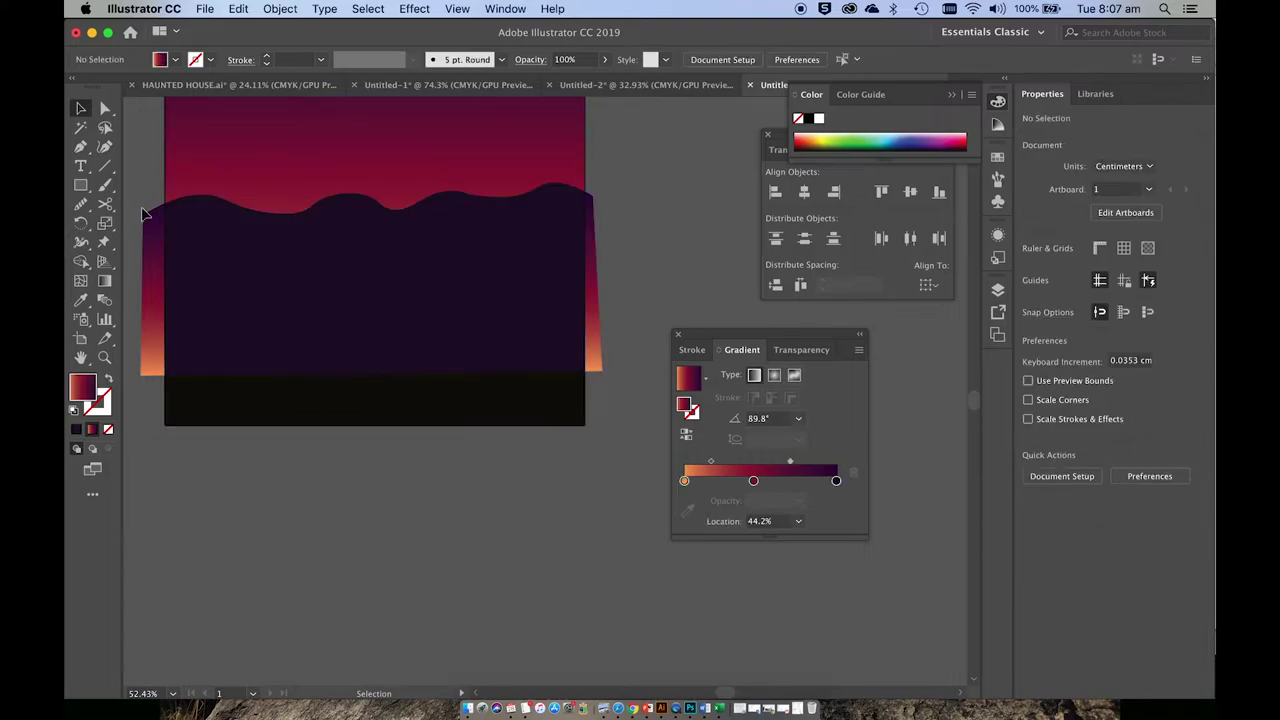
{"action": "left_click", "coordinate": [597, 312]}
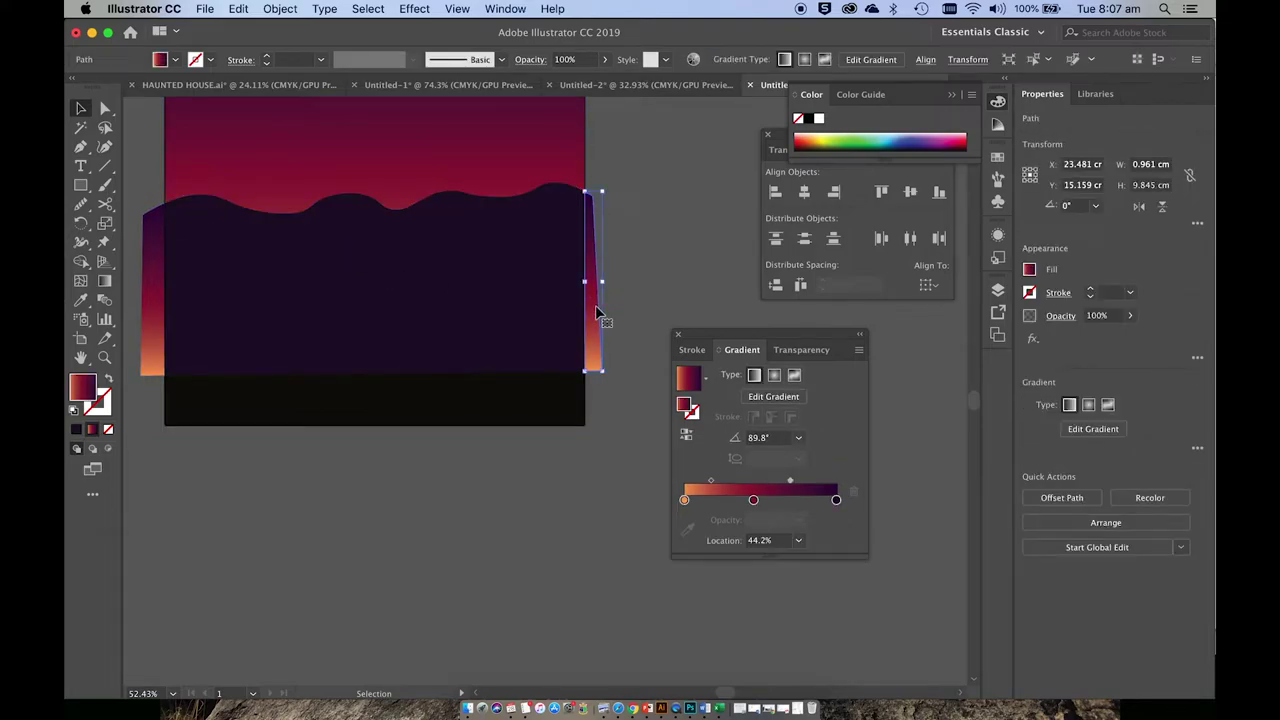
{"action": "key", "text": "Delete"}
{"action": "left_click", "coordinate": [151, 349]}
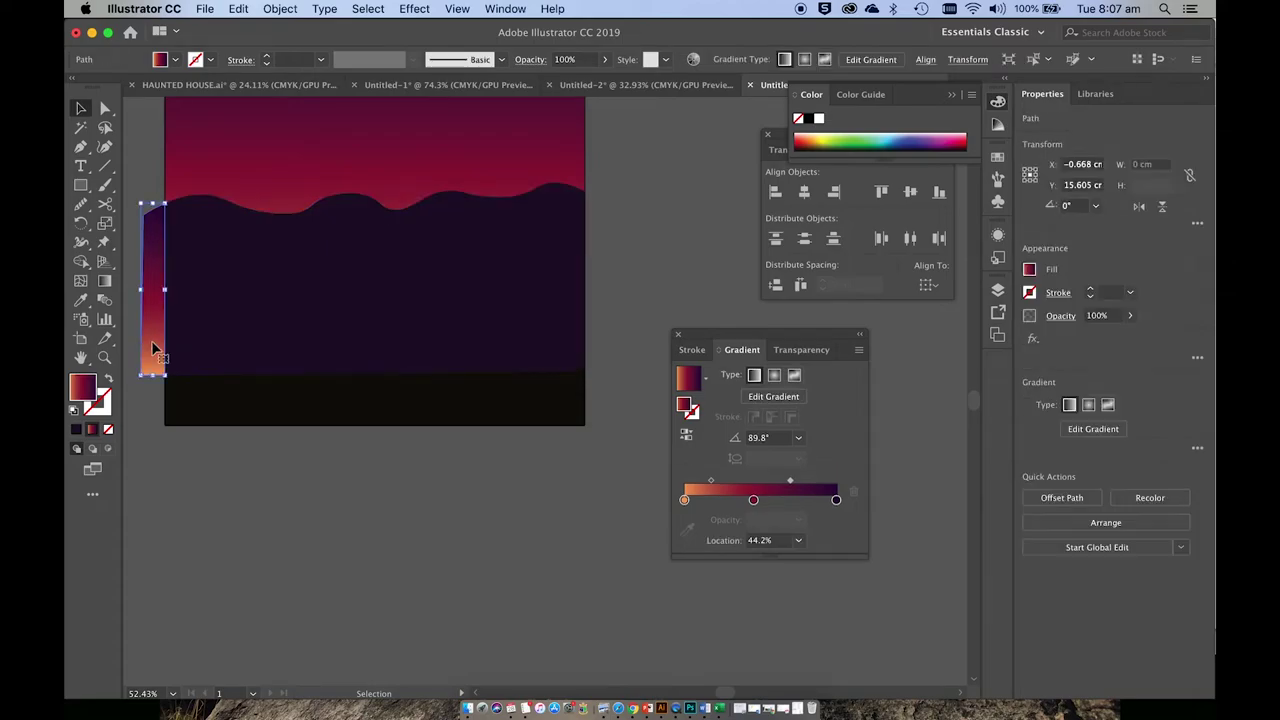
{"action": "key", "text": "Delete"}
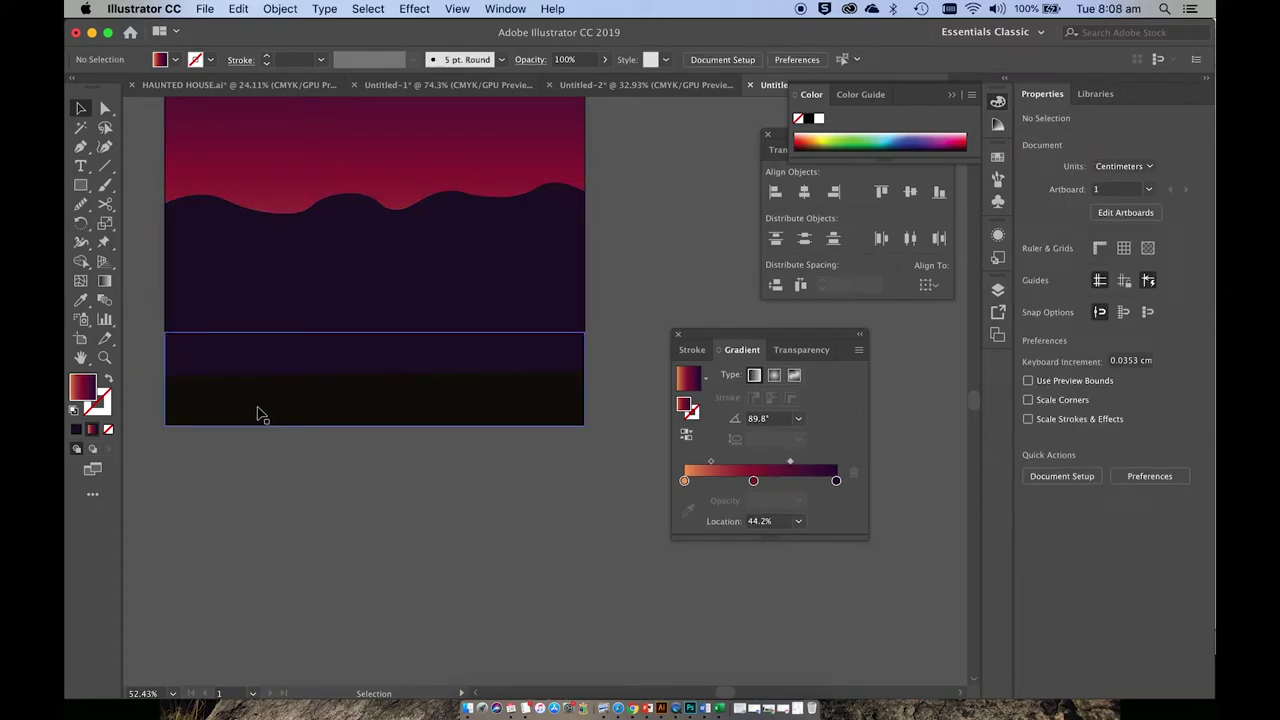
{"action": "scroll", "coordinate": [257, 430], "scroll_direction": "down", "scroll_amount": 2}
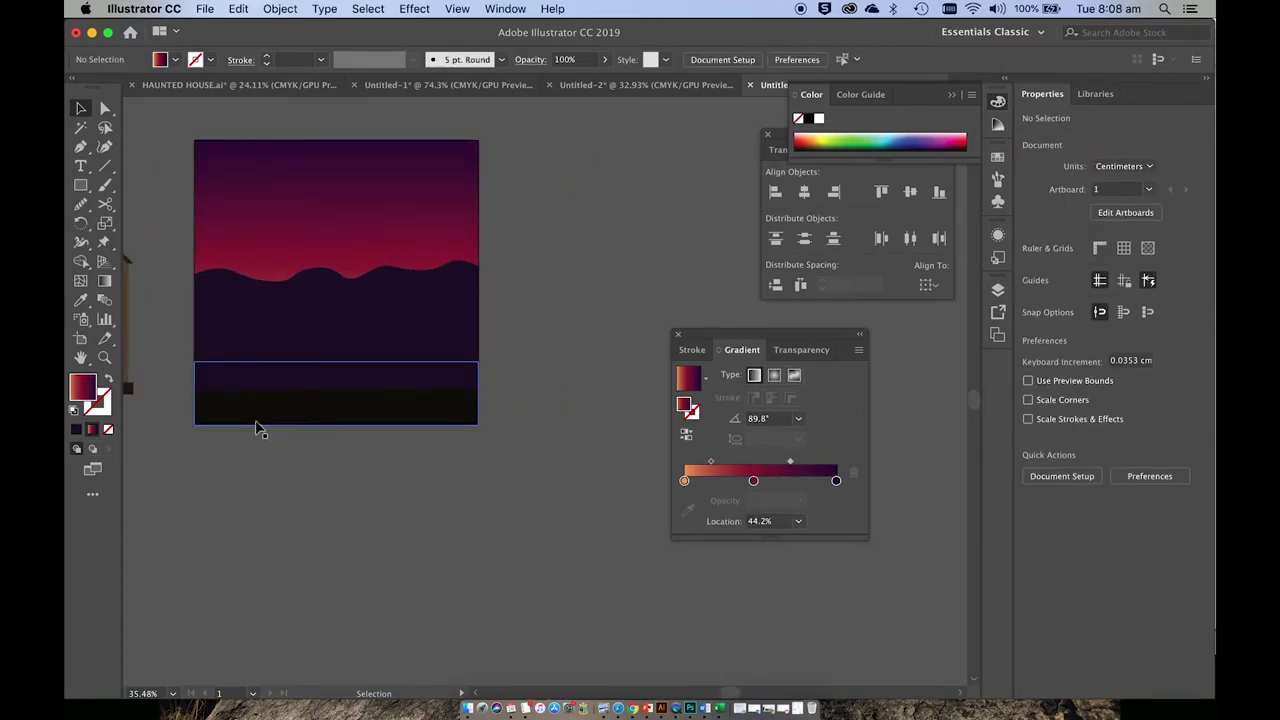
- Select the ground rectangle and purple hill, briefly trying Direct Selection, then deselect
{"action": "left_click", "coordinate": [236, 411]}
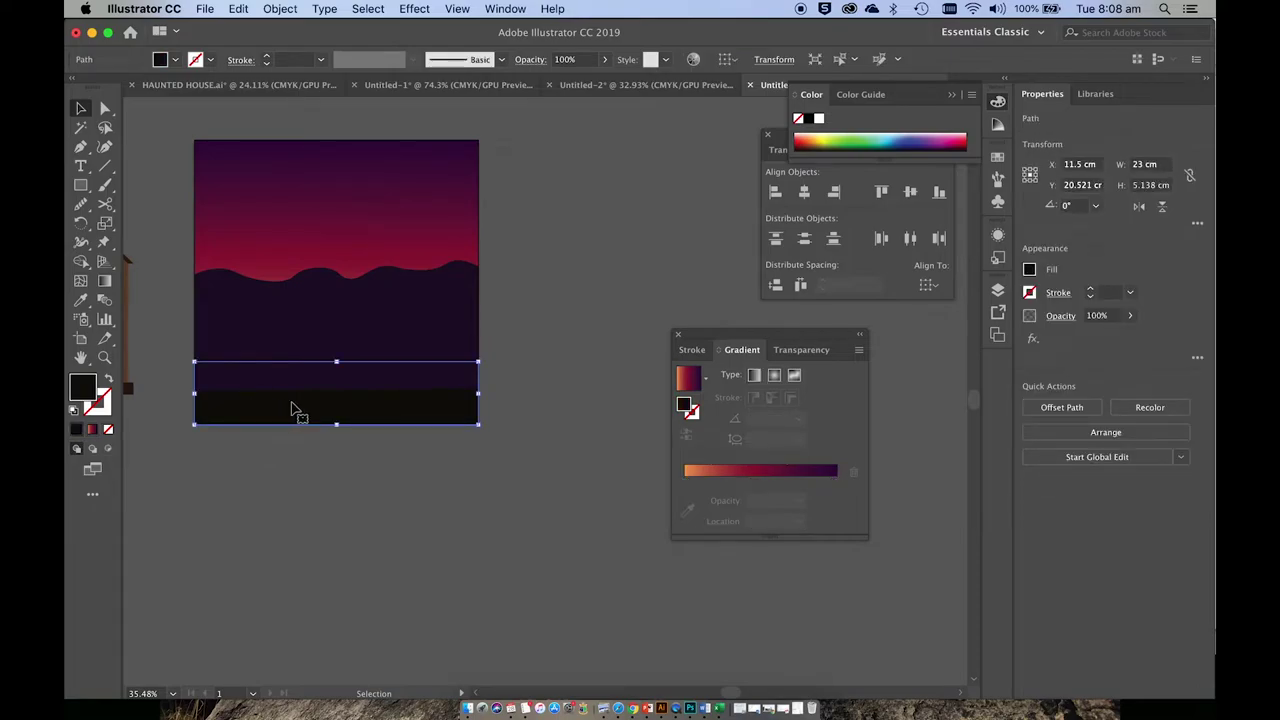
{"action": "left_click", "coordinate": [347, 348]}
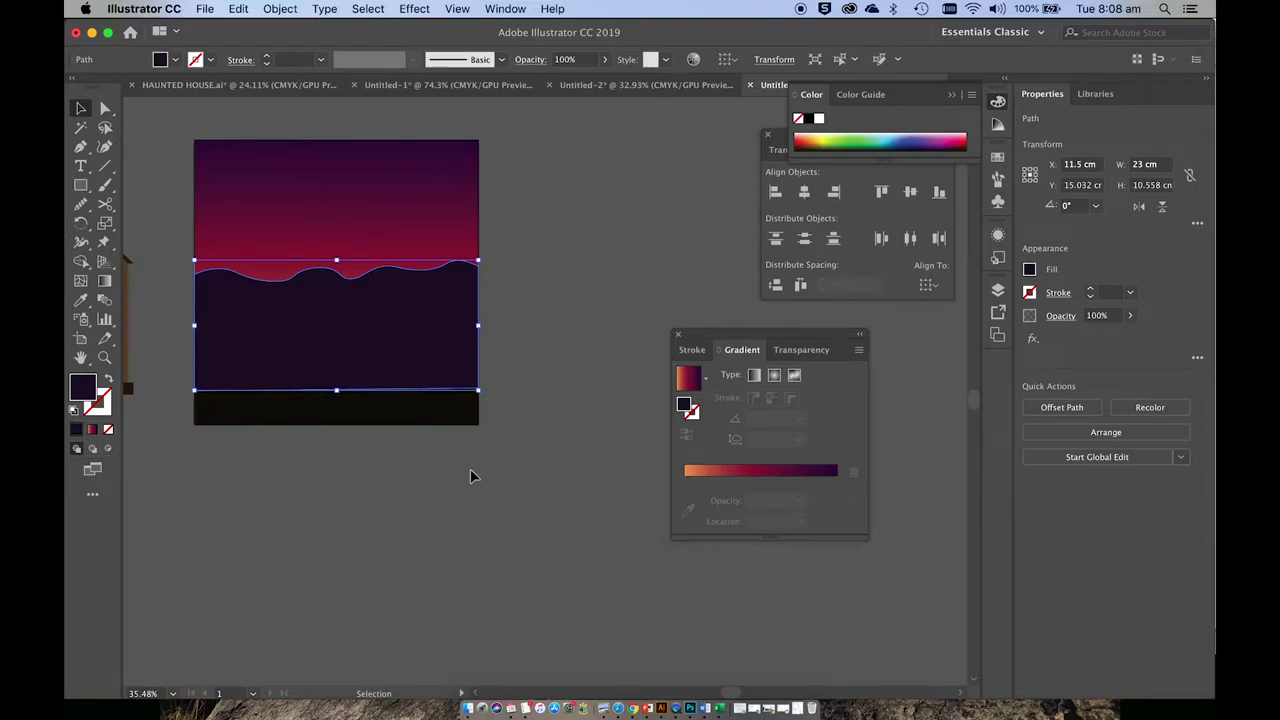
{"action": "key", "text": "a"}
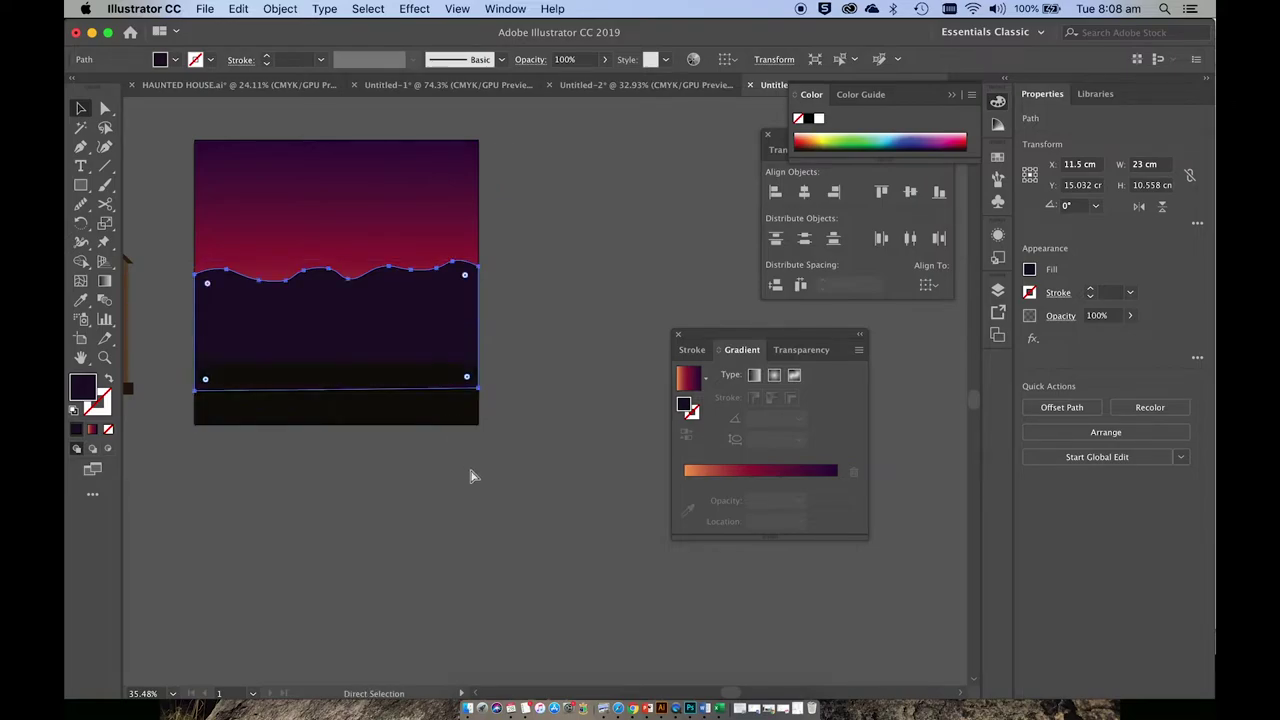
{"action": "key", "text": "v"}
{"action": "left_click", "coordinate": [470, 470]}
{"action": "scroll", "coordinate": [470, 470], "scroll_direction": "down", "scroll_amount": 2}
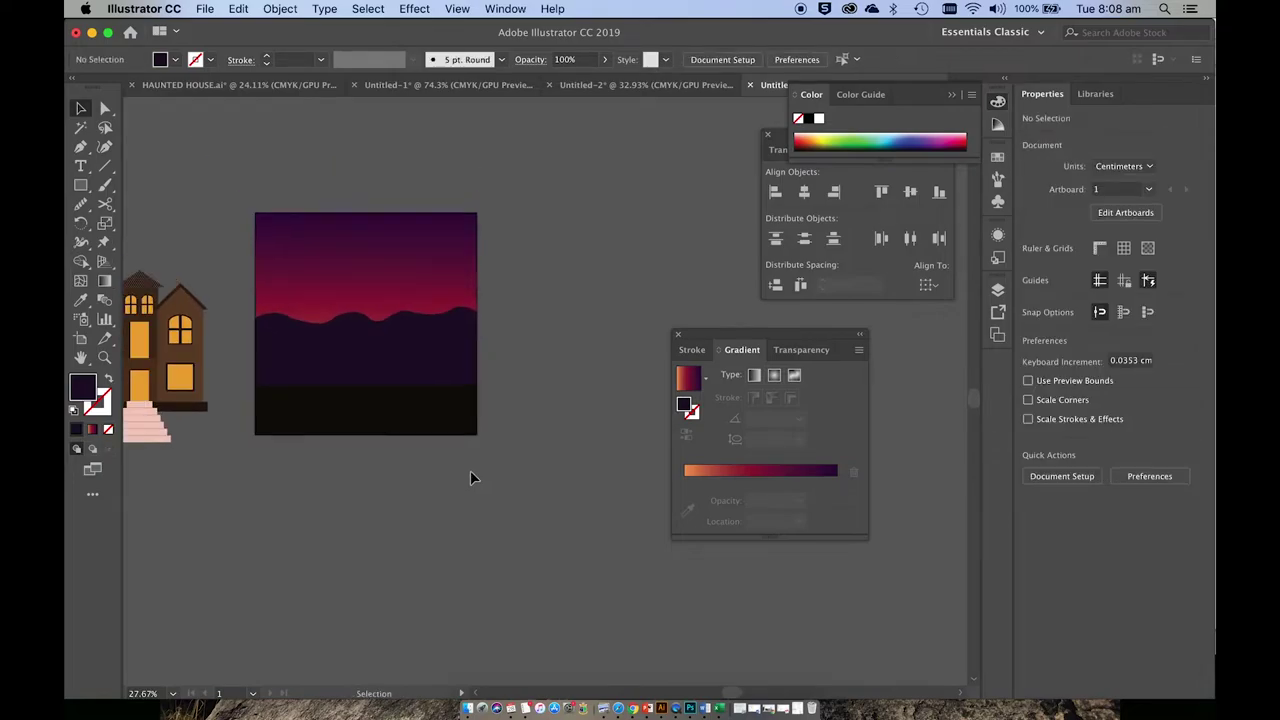
{"action": "scroll", "coordinate": [471, 474], "scroll_direction": "left", "scroll_amount": 3}
{"action": "scroll", "coordinate": [471, 471], "scroll_direction": "up", "scroll_amount": 1}
- Raise the purple hill's opacity to 77% and deselect to judge the result
{"action": "left_click", "coordinate": [477, 286]}
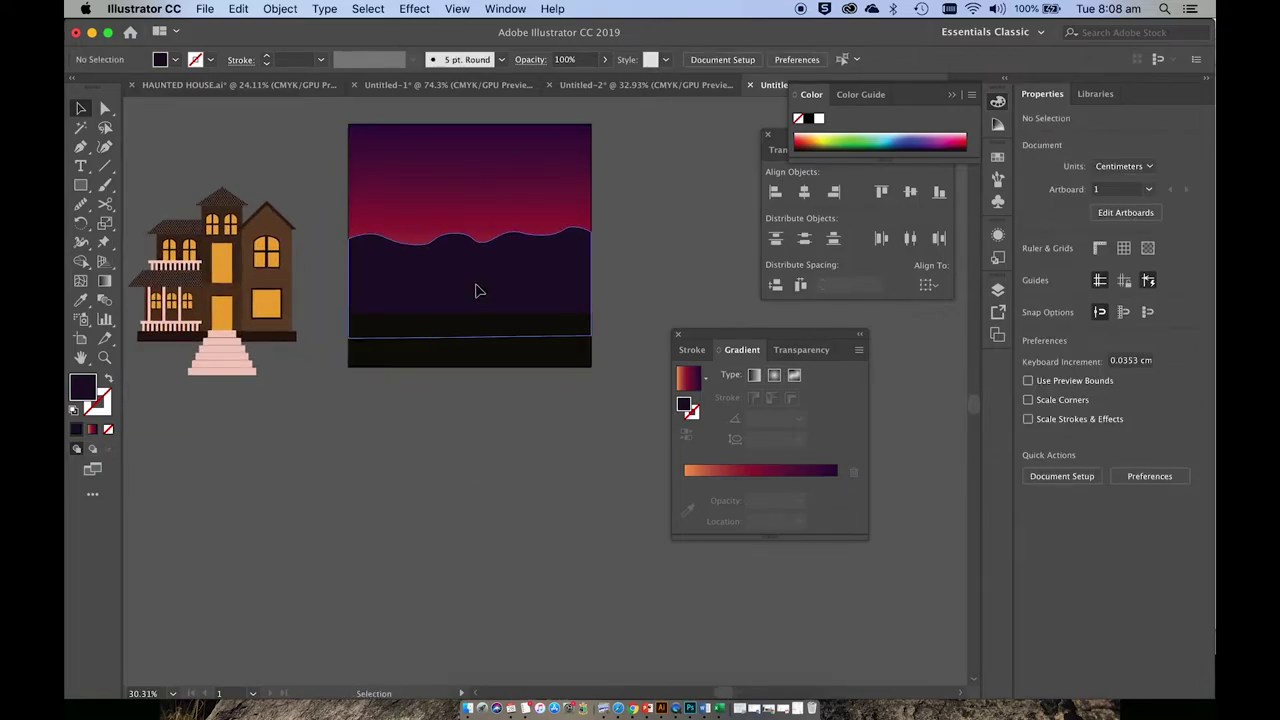
{"action": "left_click", "coordinate": [607, 61]}
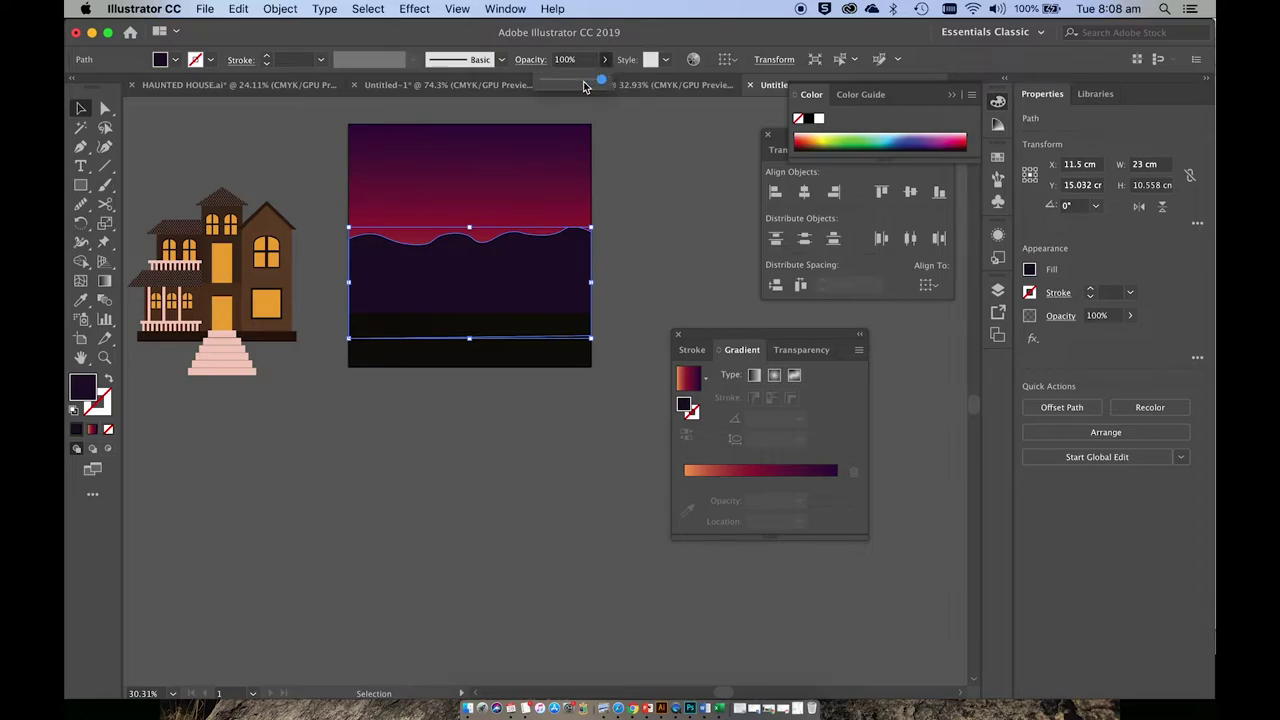
{"action": "left_click", "coordinate": [584, 80]}
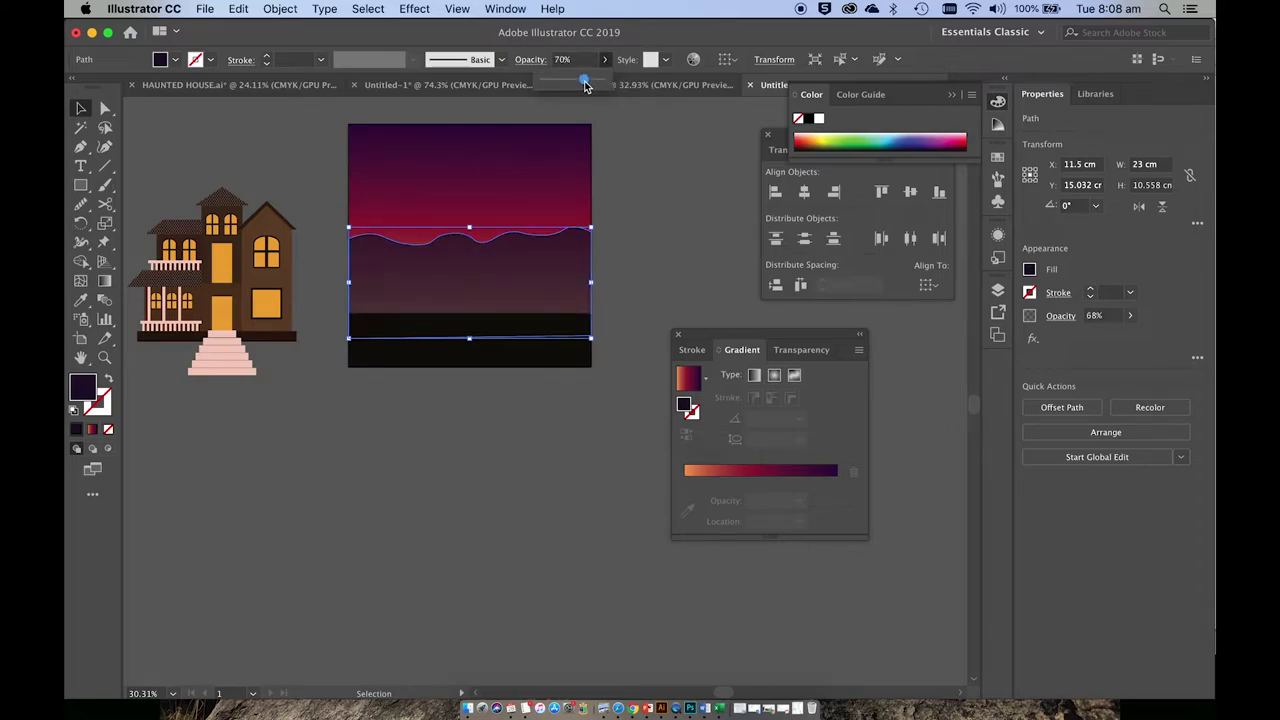
{"action": "left_click_drag", "start_coordinate": [586, 87], "coordinate": [590, 87]}
{"action": "left_click", "coordinate": [625, 196]}
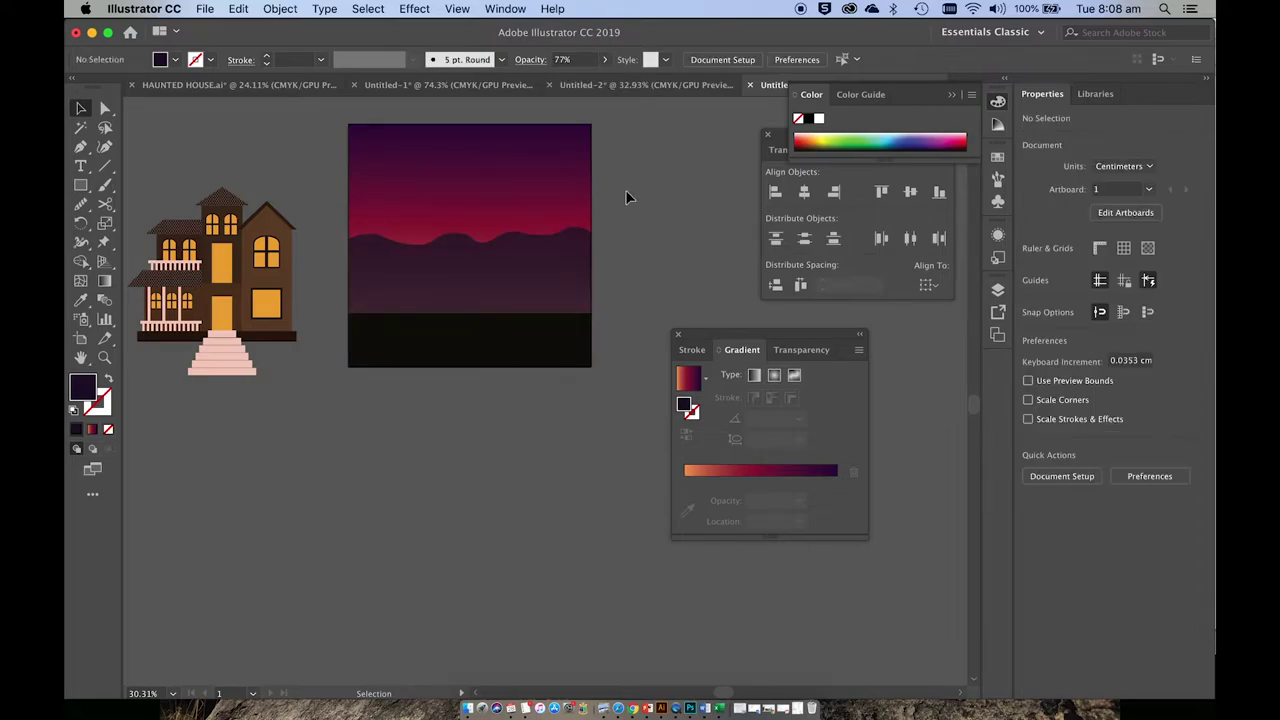
{"action": "scroll", "coordinate": [625, 190], "scroll_direction": "up", "scroll_amount": 3}
{"action": "scroll", "coordinate": [628, 176], "scroll_direction": "up", "scroll_amount": 3}
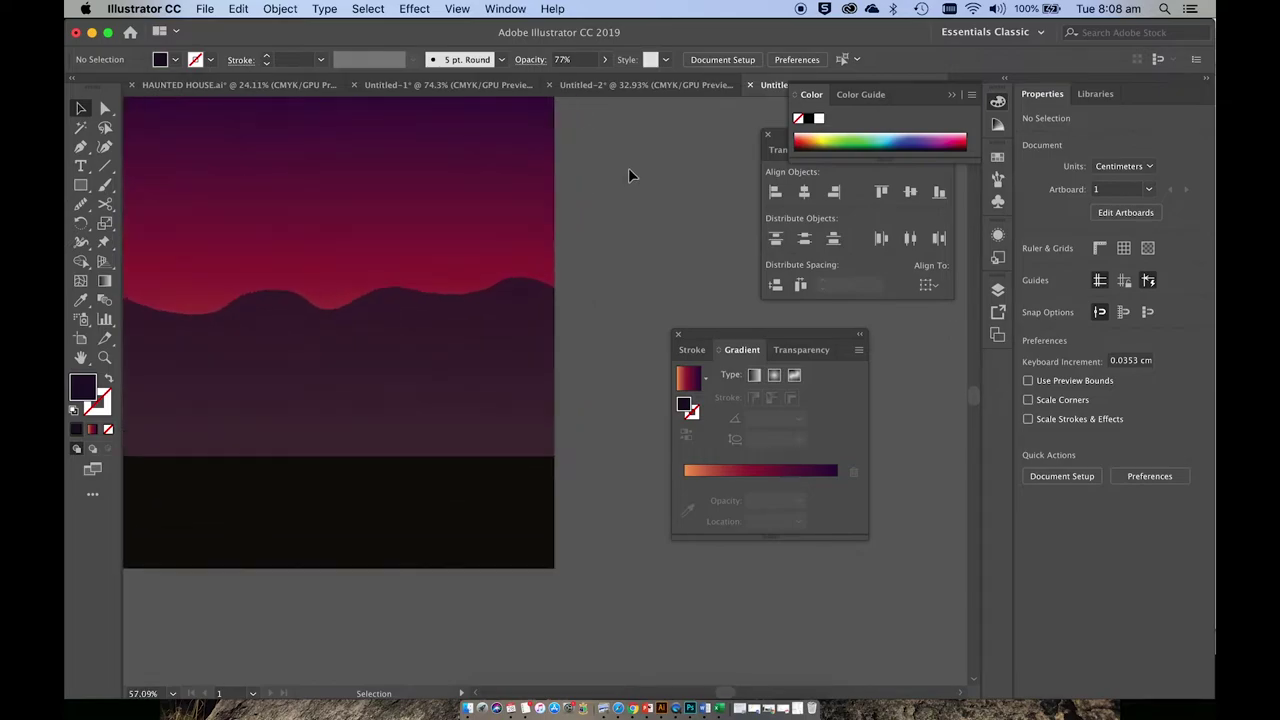
- Start a second wavy hill path along the existing hills from the left side
{"action": "left_click", "coordinate": [105, 146]}
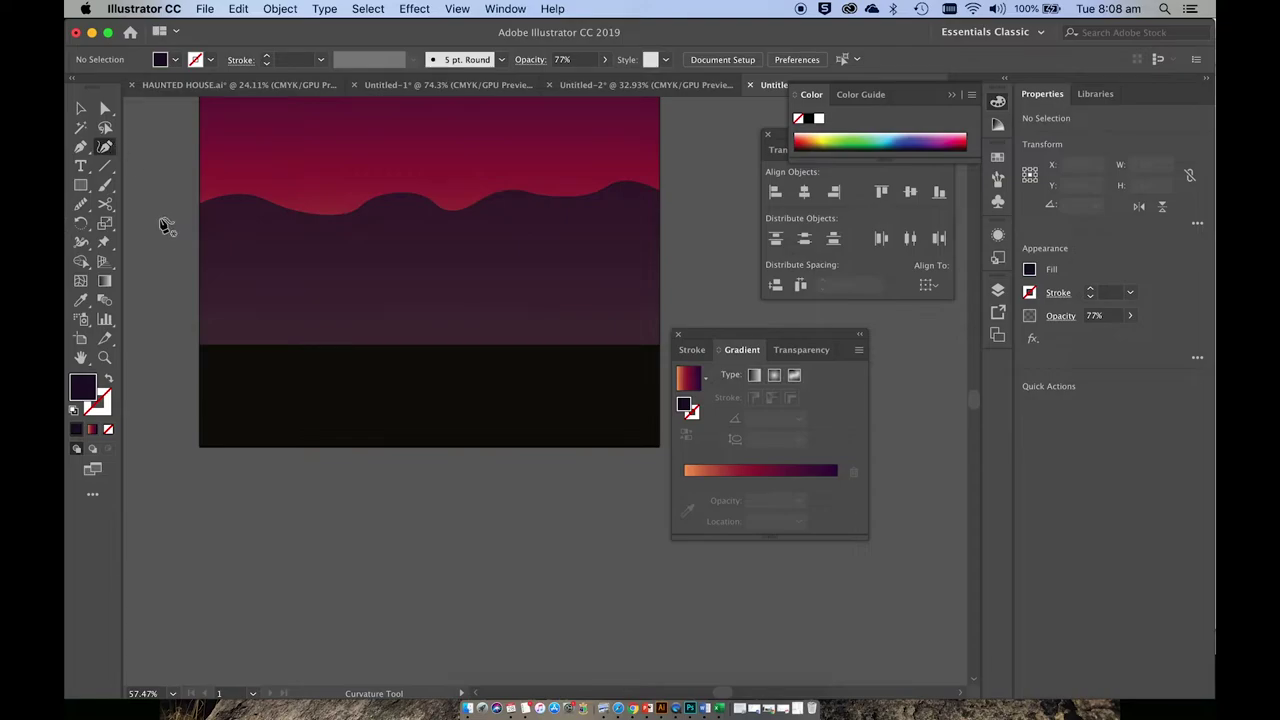
{"action": "left_click", "coordinate": [169, 232]}
{"action": "left_click", "coordinate": [212, 222]}
{"action": "left_click", "coordinate": [233, 222]}
{"action": "left_click", "coordinate": [242, 234]}
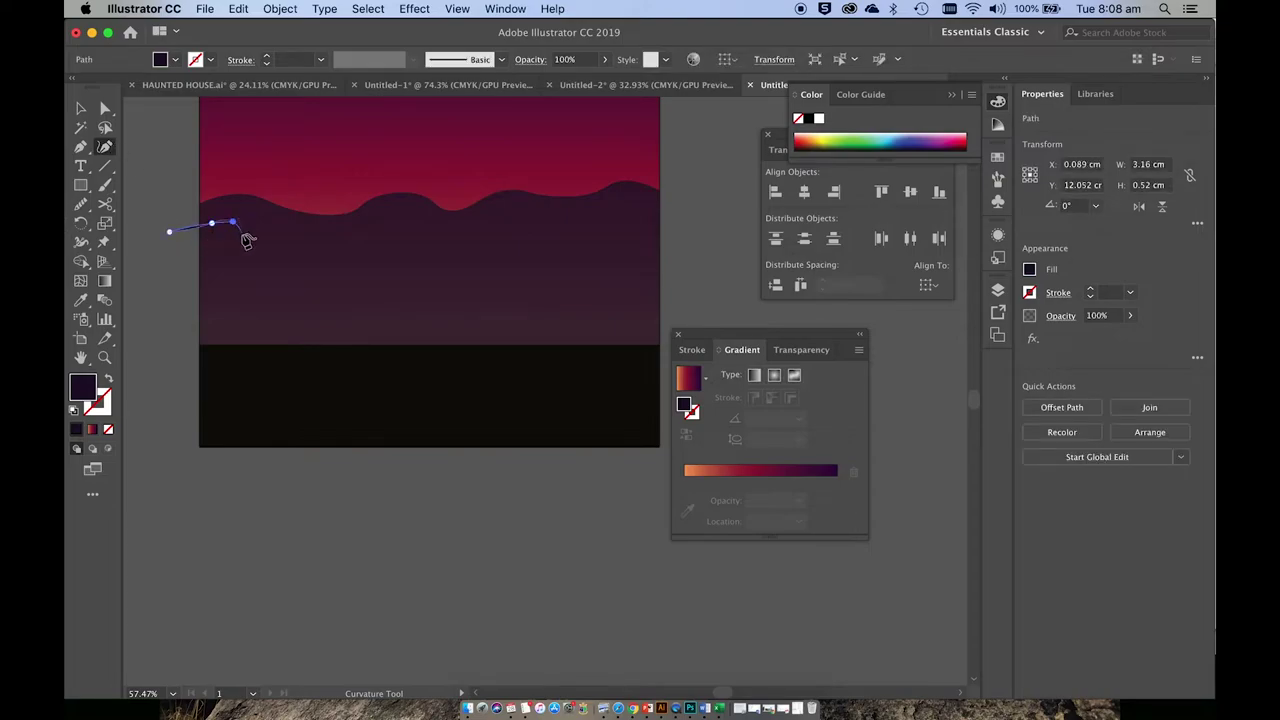
{"action": "left_click", "coordinate": [273, 234]}
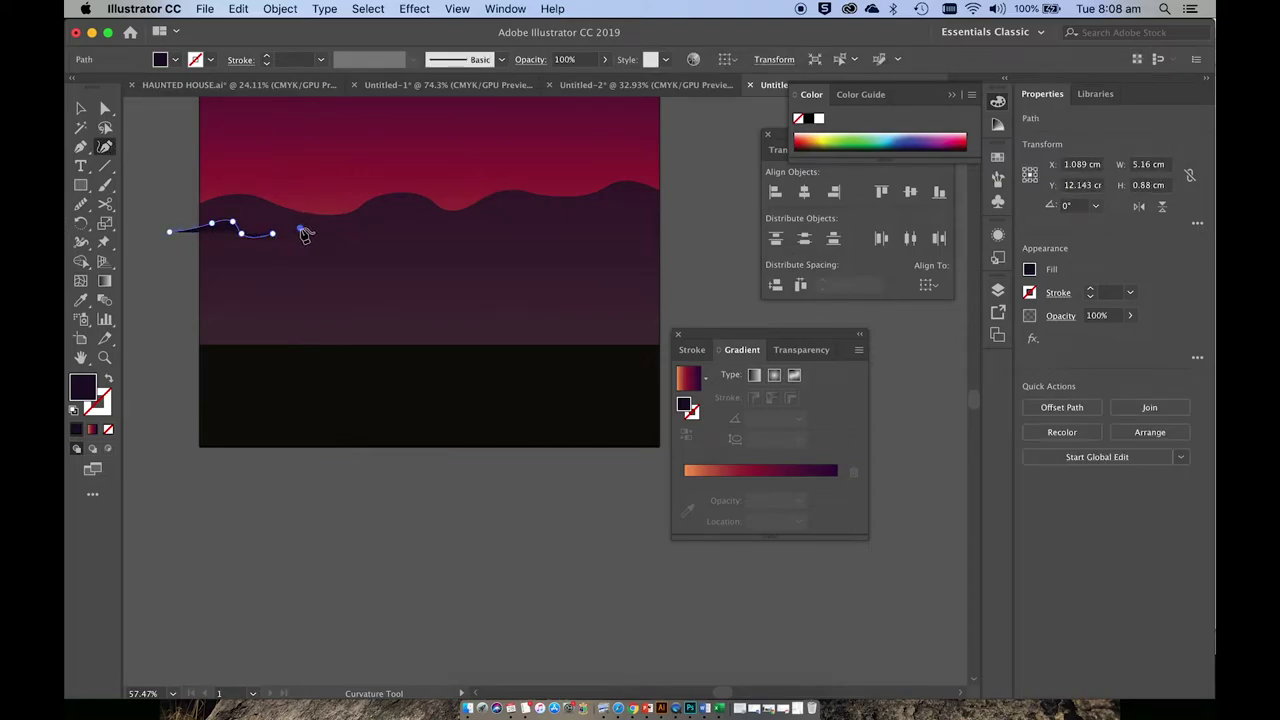
{"action": "left_click", "coordinate": [300, 228]}
{"action": "left_click", "coordinate": [323, 229]}
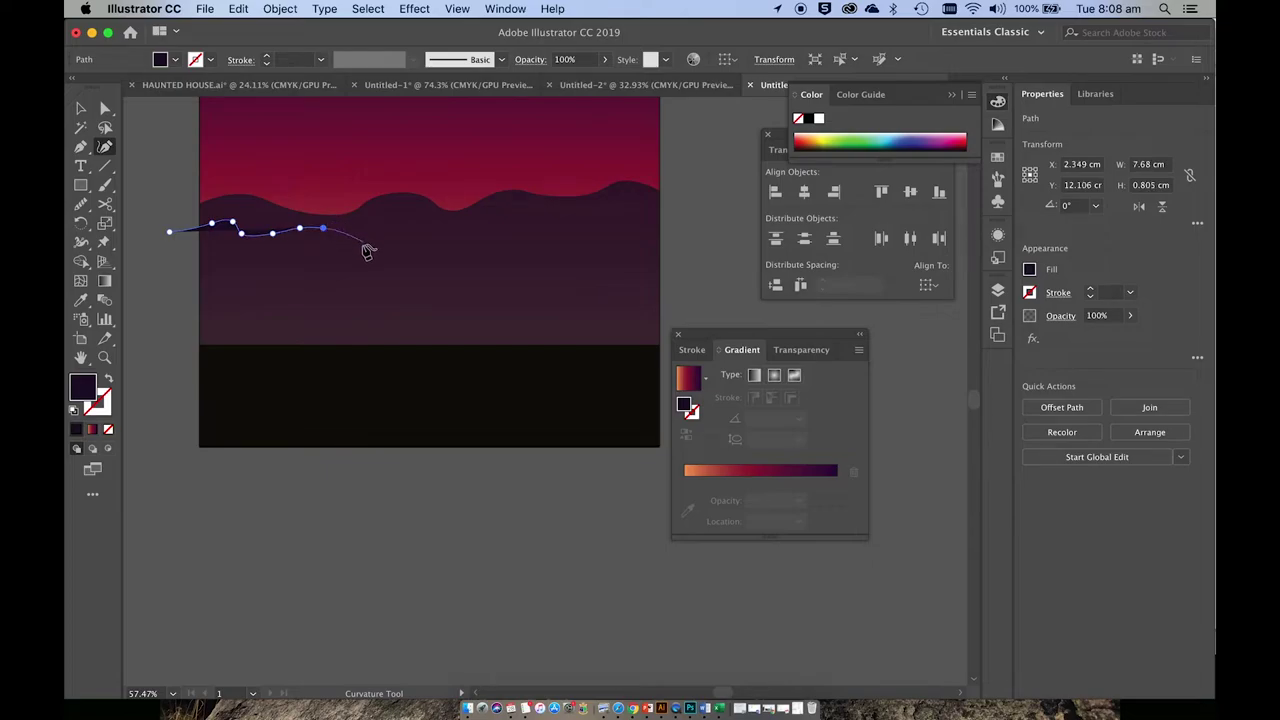
{"action": "left_click", "coordinate": [363, 244]}
{"action": "left_click", "coordinate": [395, 225]}
- Continue the wavy edge across the middle, with a small peak, past the right edge
{"action": "left_click", "coordinate": [419, 223]}
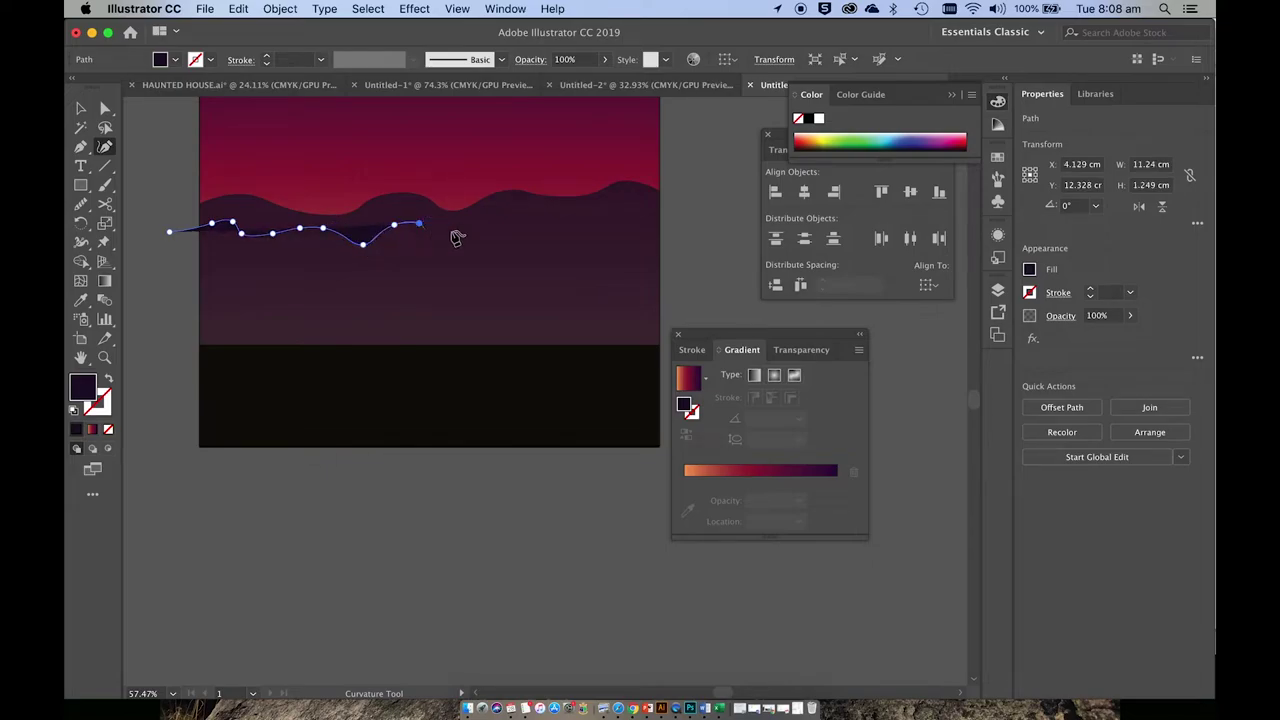
{"action": "left_click", "coordinate": [457, 229]}
{"action": "left_click", "coordinate": [495, 223]}
{"action": "left_click", "coordinate": [513, 214]}
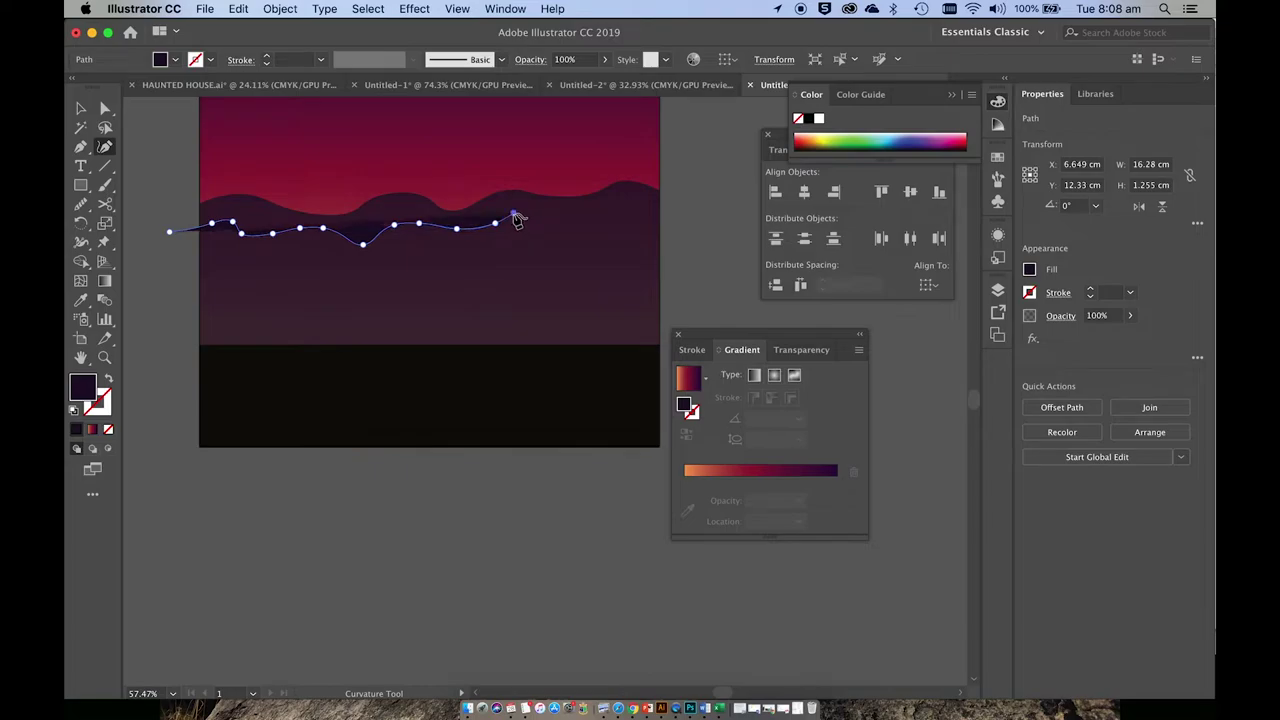
{"action": "left_click", "coordinate": [558, 231]}
{"action": "left_click", "coordinate": [598, 221]}
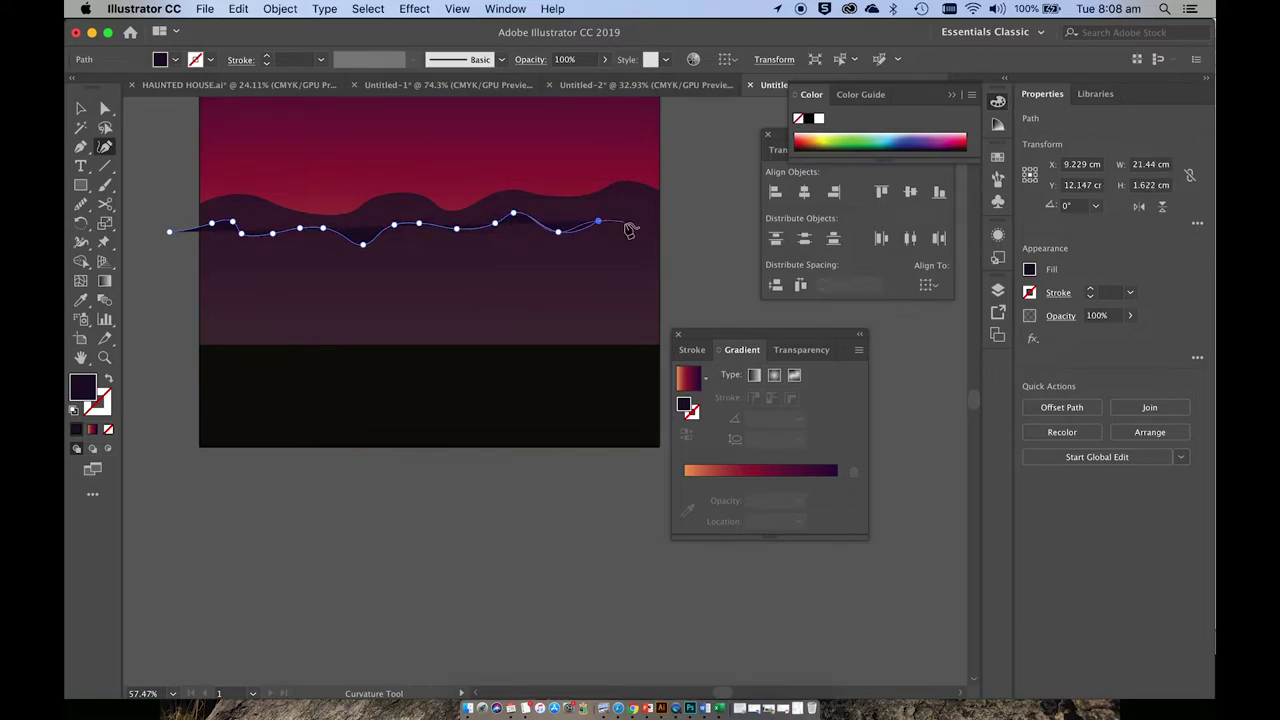
{"action": "left_click", "coordinate": [627, 223]}
- Close the shape through the lower-right and lower-left corners back to its first point
{"action": "scroll", "coordinate": [671, 251], "scroll_direction": "down", "scroll_amount": 3}
{"action": "scroll", "coordinate": [671, 251], "scroll_direction": "right", "scroll_amount": 2}
{"action": "left_click", "coordinate": [638, 319]}
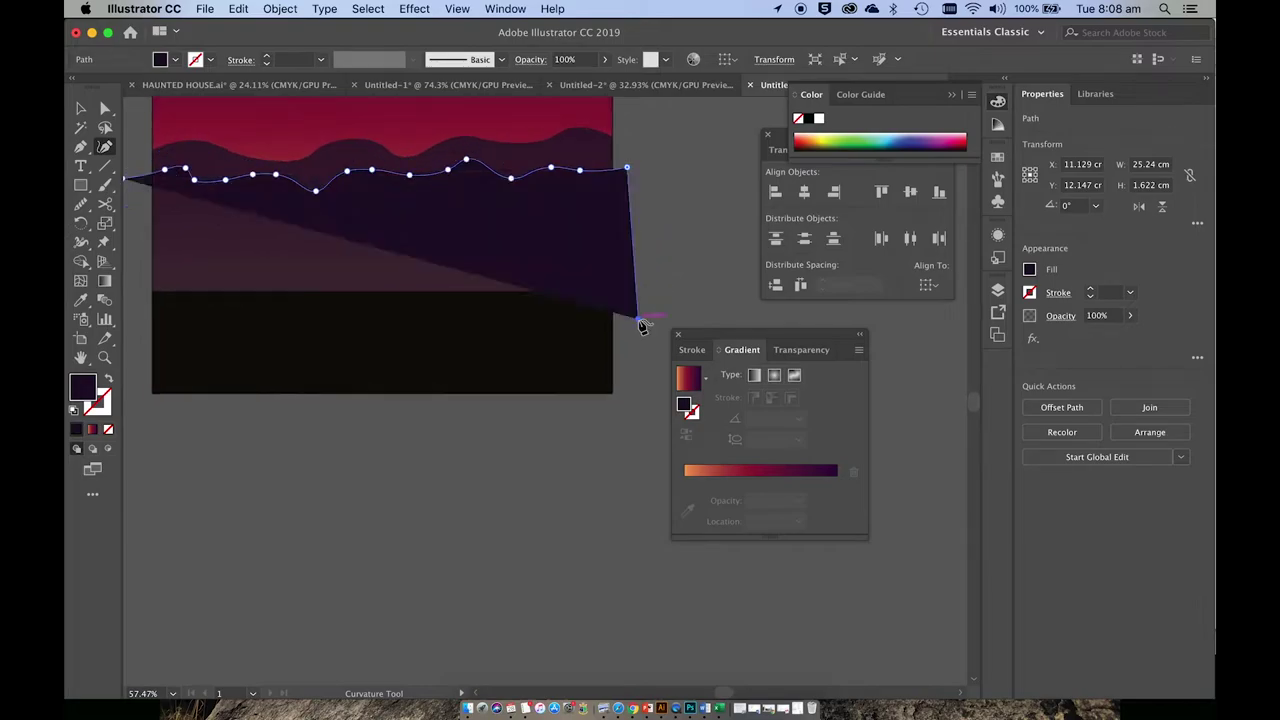
{"action": "left_click", "coordinate": [133, 314]}
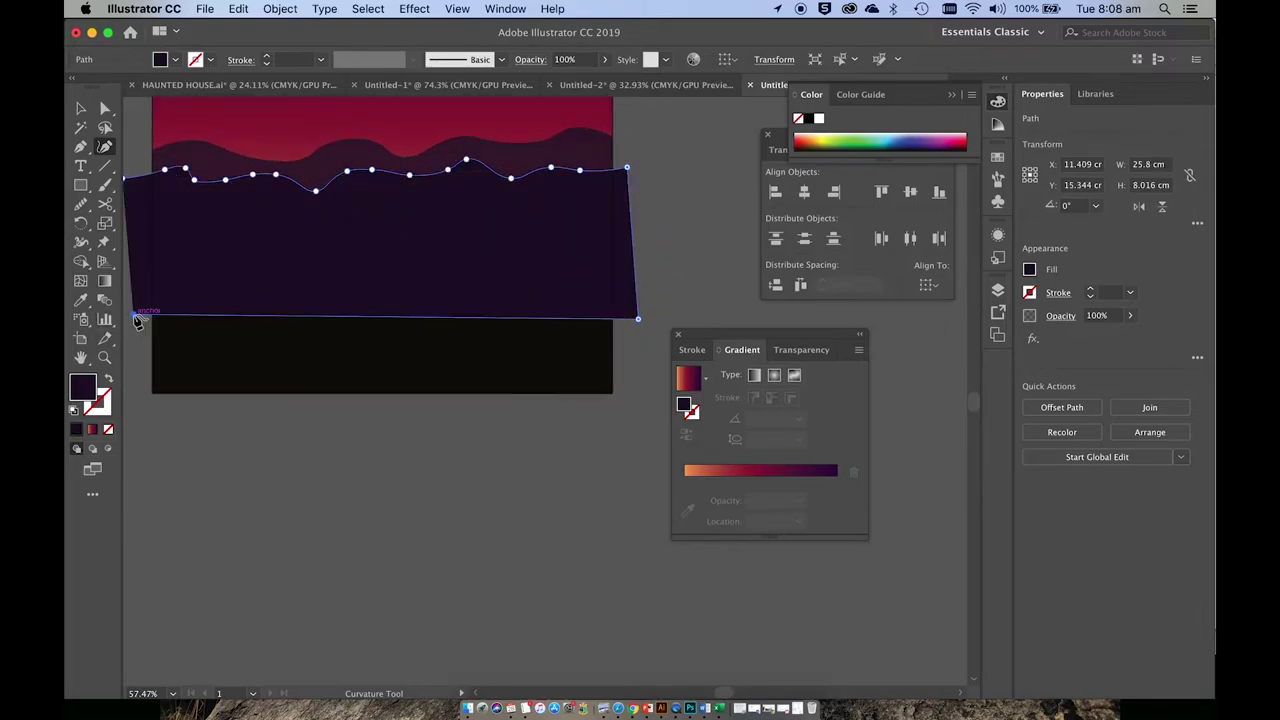
{"action": "left_click", "coordinate": [126, 183]}
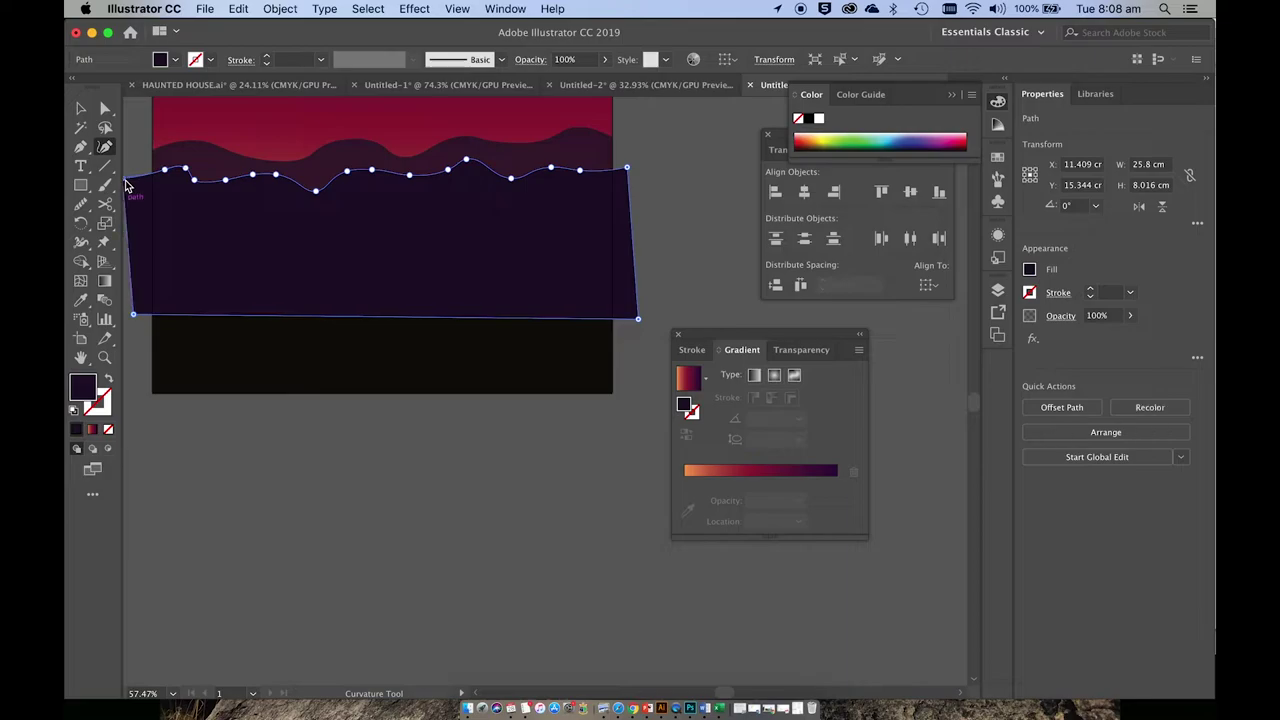
{"action": "scroll", "coordinate": [126, 184], "scroll_direction": "left", "scroll_amount": 2}
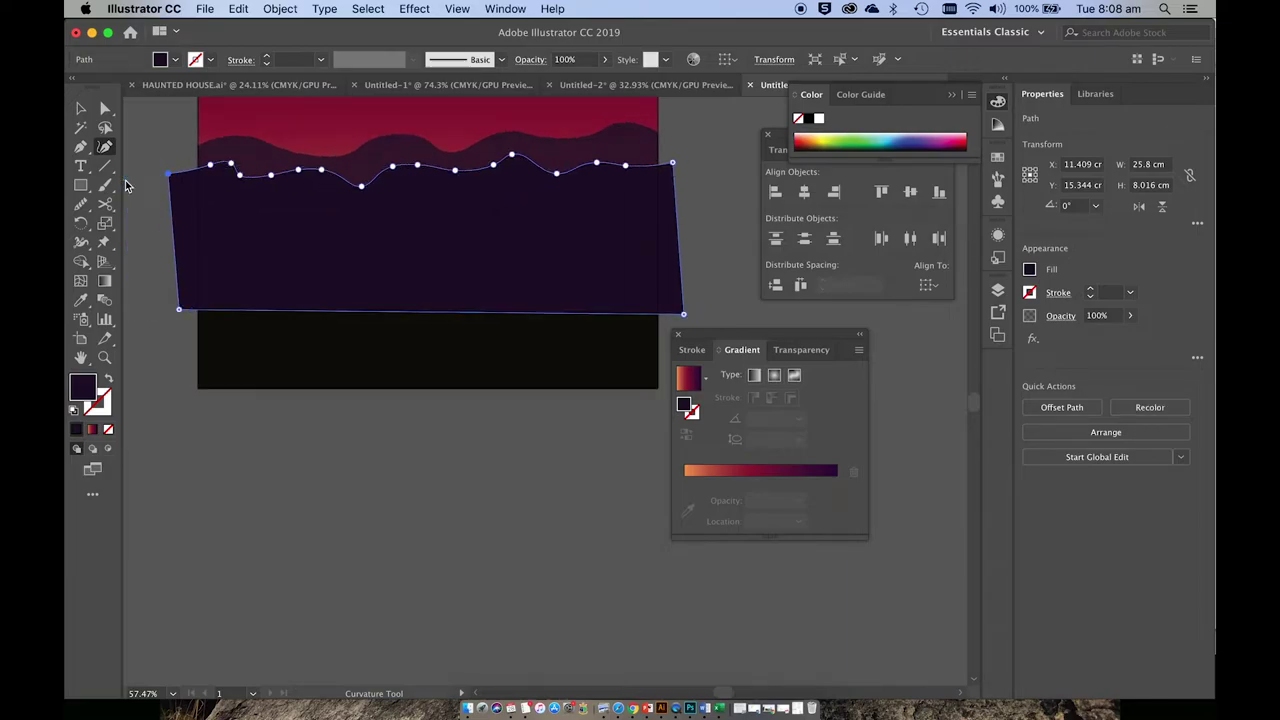
- Fill the nearer wavy hill with purple 3A173D
{"action": "double_click", "coordinate": [83, 390]}
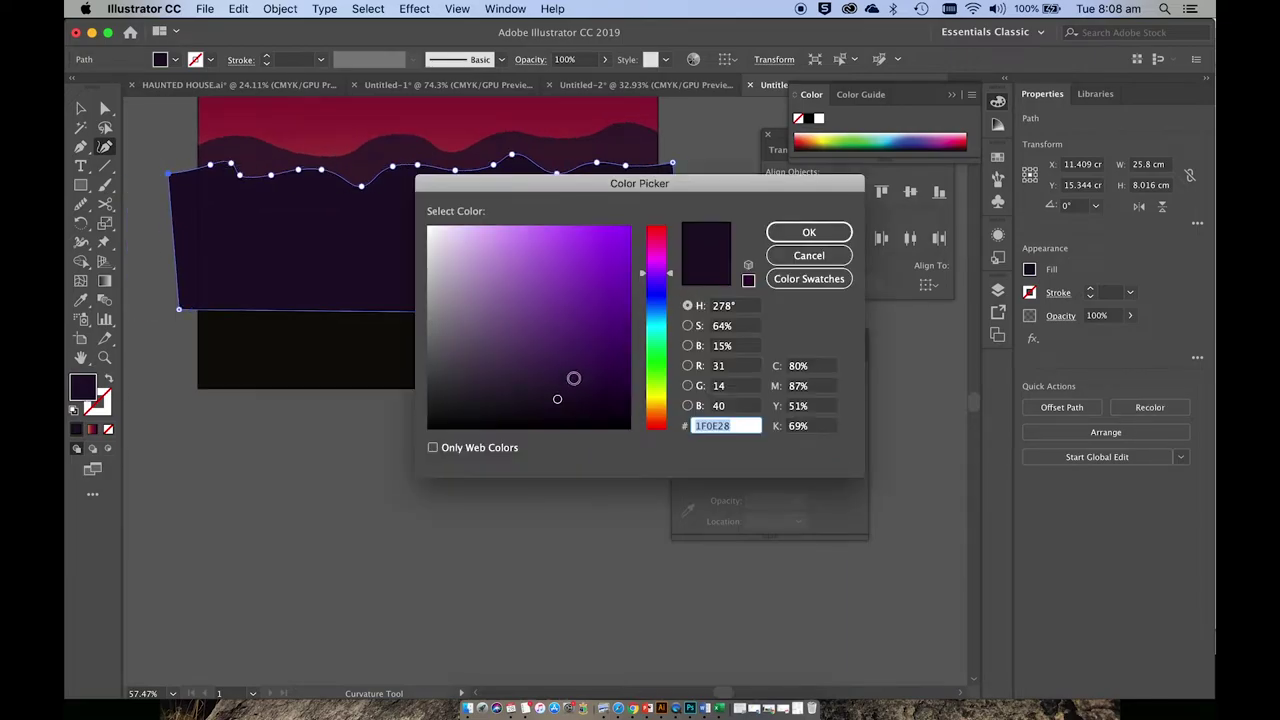
{"action": "left_click_drag", "start_coordinate": [653, 267], "coordinate": [653, 262]}
{"action": "left_click", "coordinate": [555, 380]}
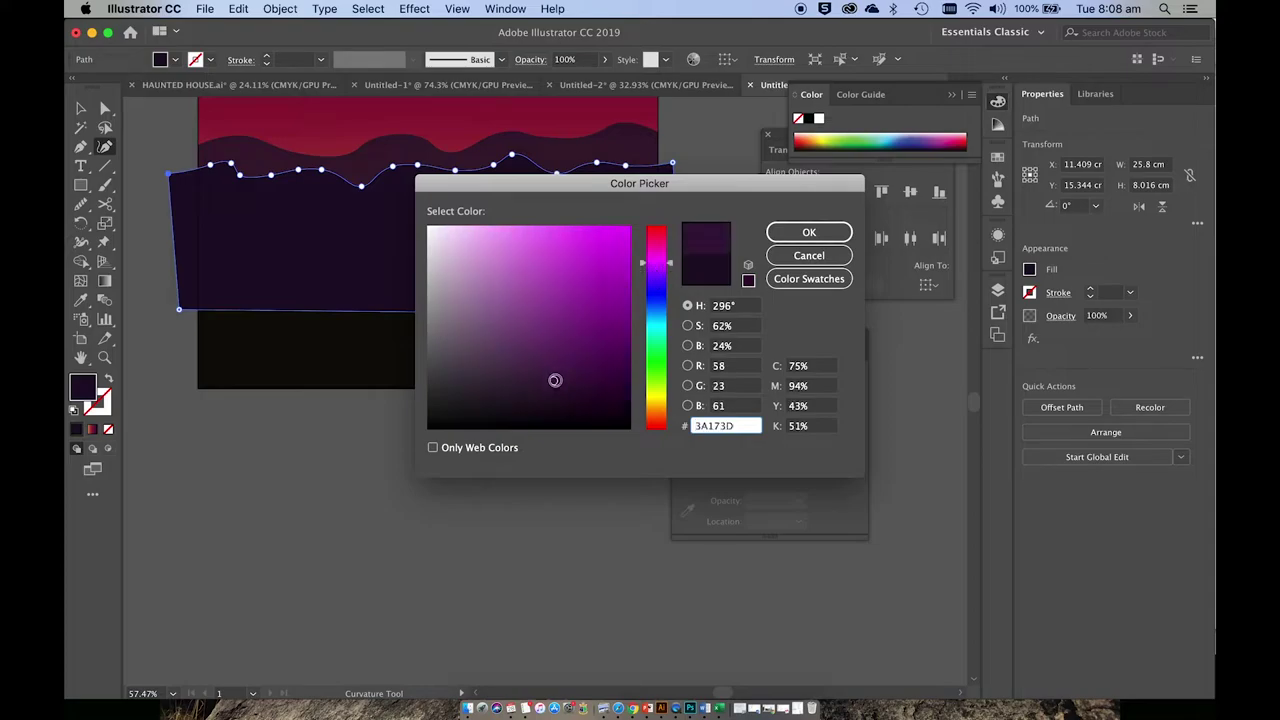
{"action": "left_click", "coordinate": [785, 234]}
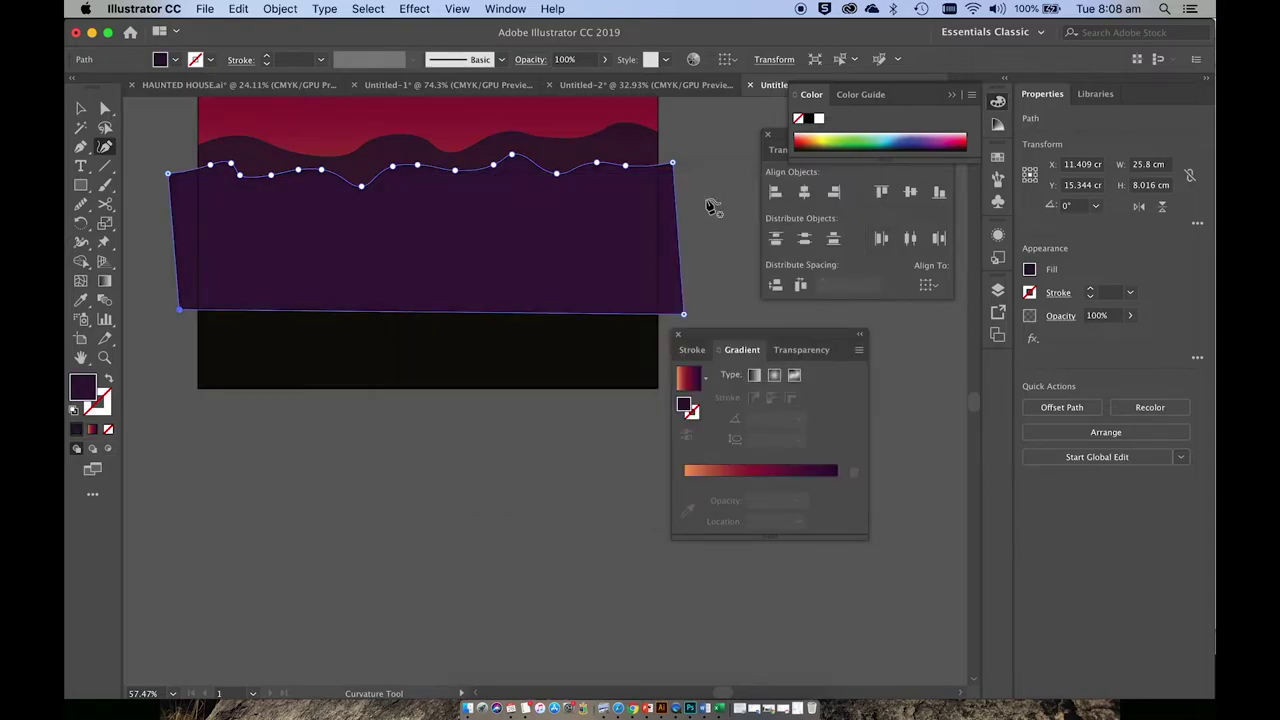
- Lower the nearer hill's opacity to 67%
{"action": "left_click", "coordinate": [604, 59]}
{"action": "left_click_drag", "start_coordinate": [603, 80], "coordinate": [585, 84]}
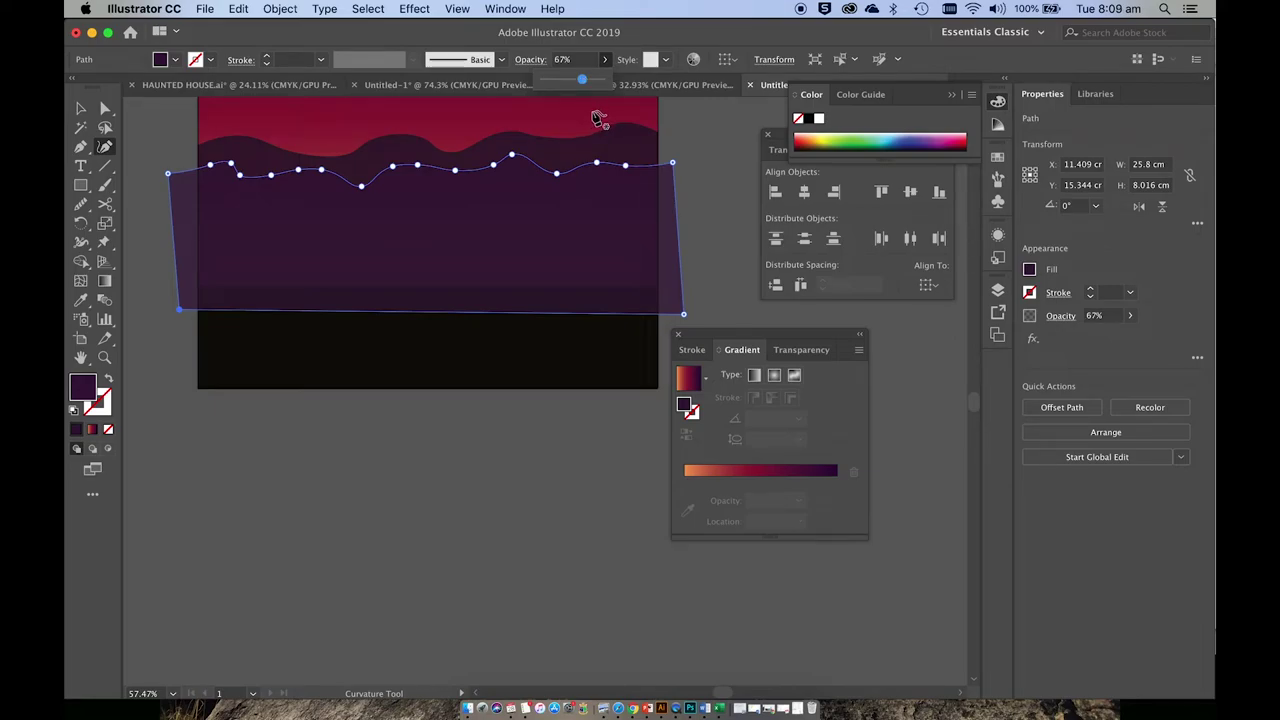
{"action": "scroll", "coordinate": [594, 114], "scroll_direction": "up", "scroll_amount": 3}
- Select the sky, wavy hill and black ground together and try Shape Builder on them
{"action": "left_click", "coordinate": [81, 108]}
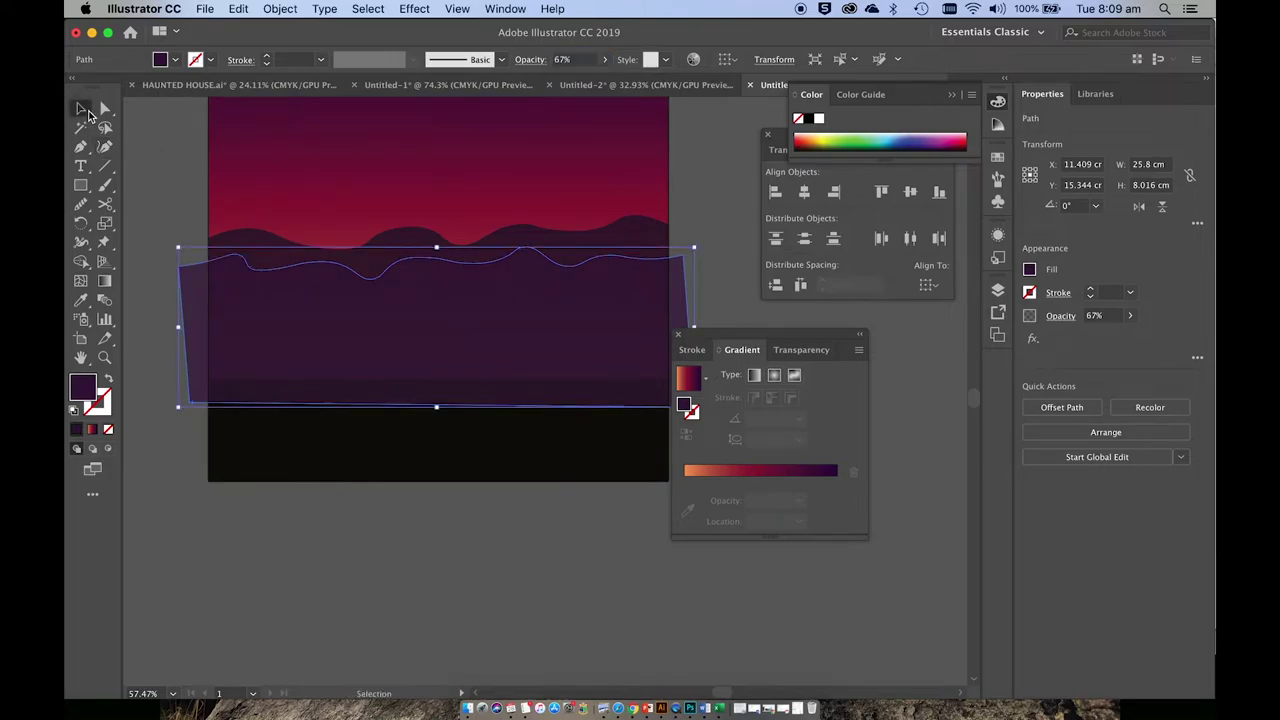
{"action": "left_click", "coordinate": [254, 168]}
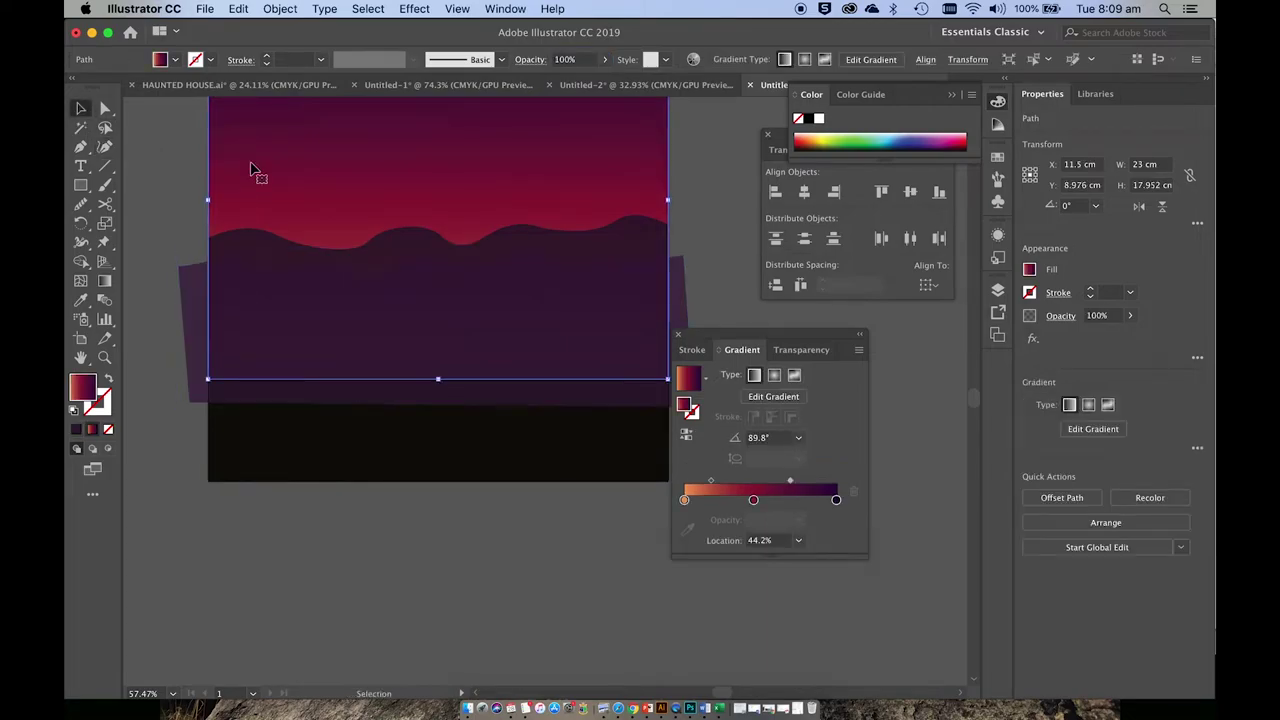
{"action": "left_click", "coordinate": [285, 308], "text": "shift"}
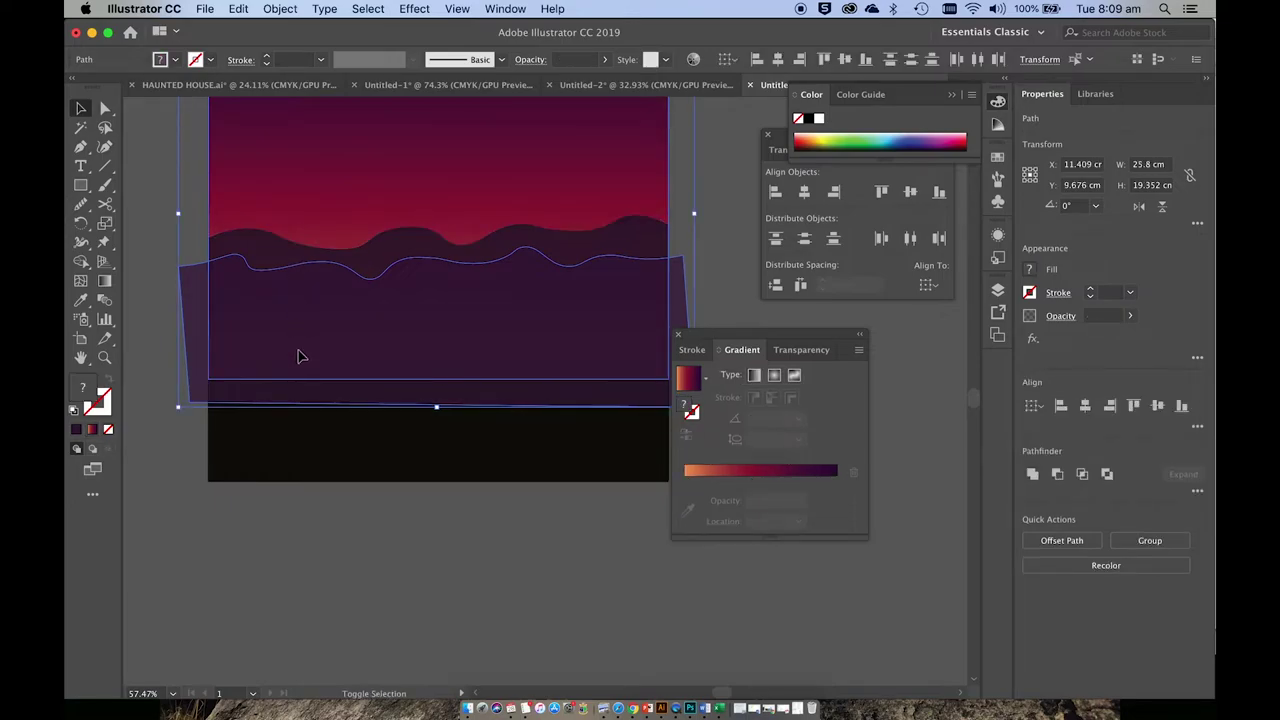
{"action": "left_click", "coordinate": [310, 447], "text": "shift"}
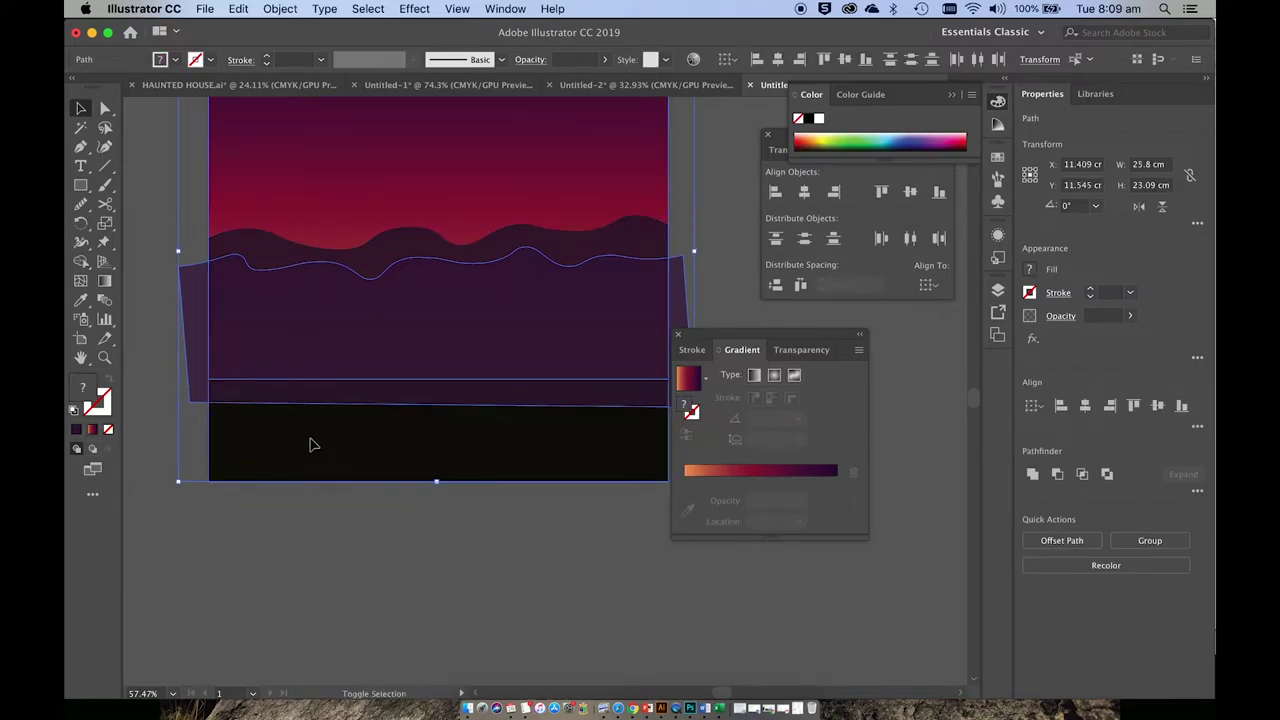
{"action": "key", "text": "shift+m"}
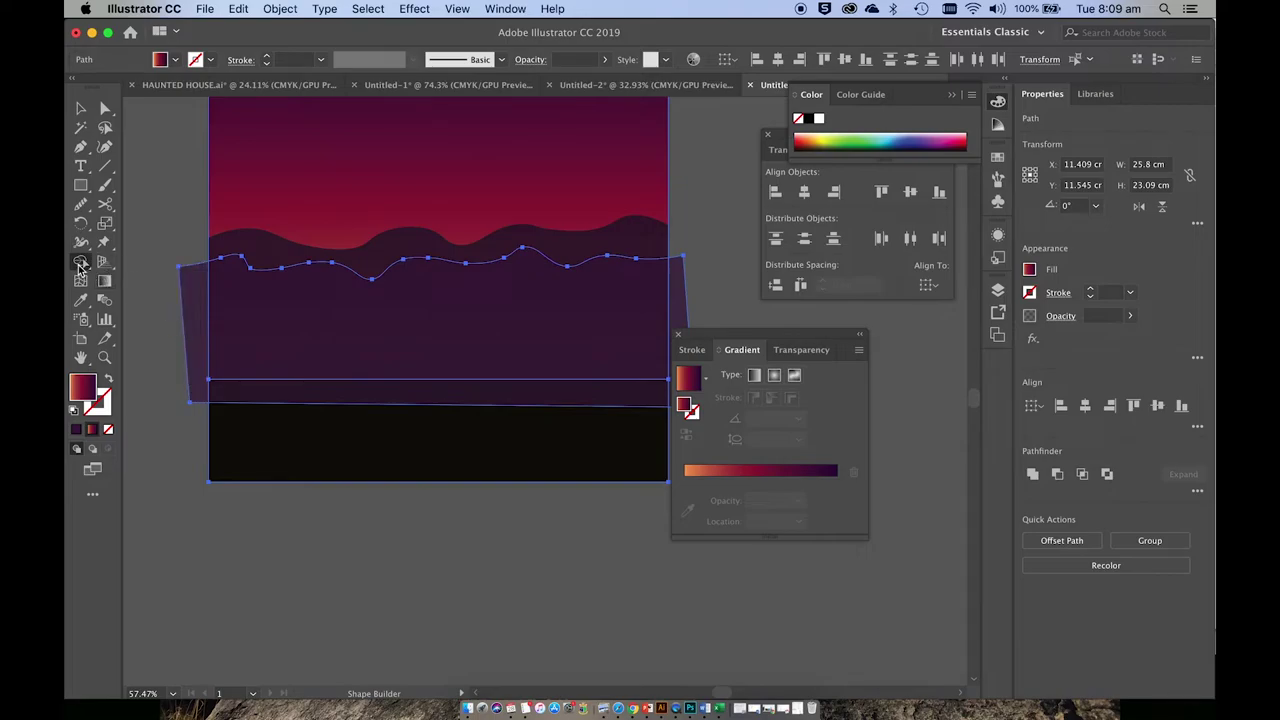
{"action": "scroll", "coordinate": [192, 303], "scroll_direction": "right", "scroll_amount": 4}
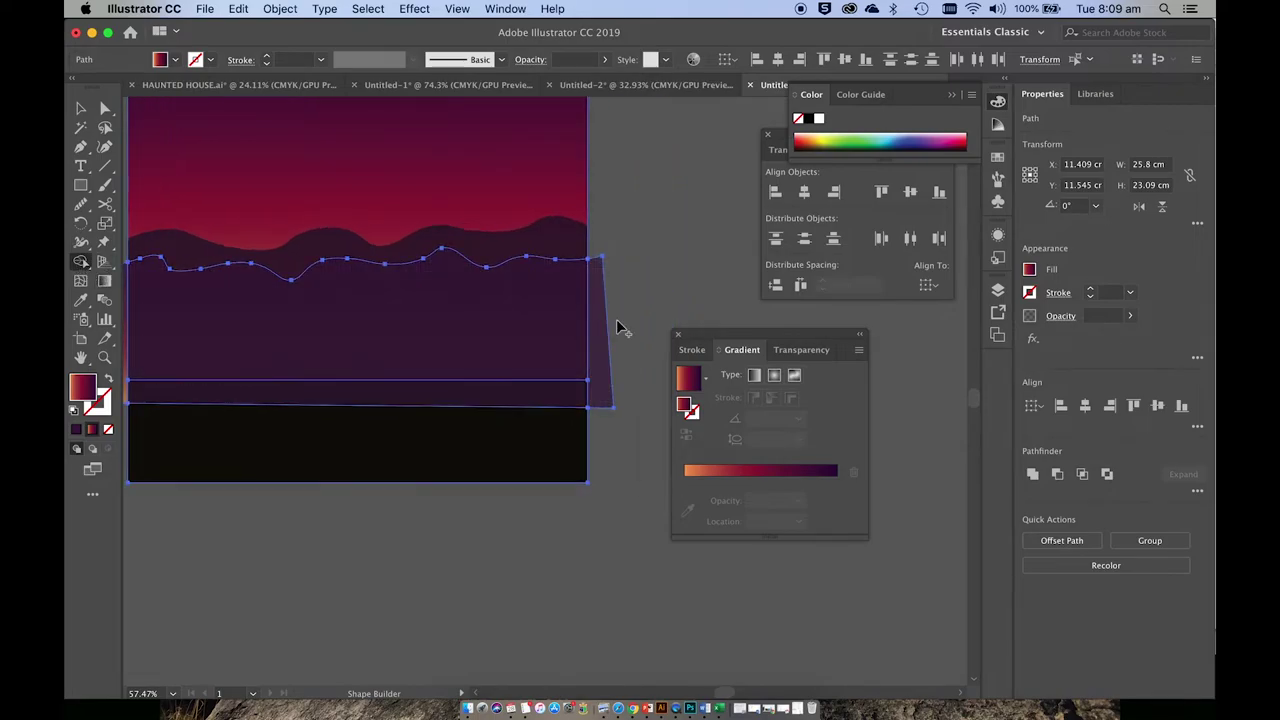
{"action": "scroll", "coordinate": [597, 354], "scroll_direction": "left", "scroll_amount": 3}
{"action": "scroll", "coordinate": [597, 354], "scroll_direction": "down", "scroll_amount": 3}
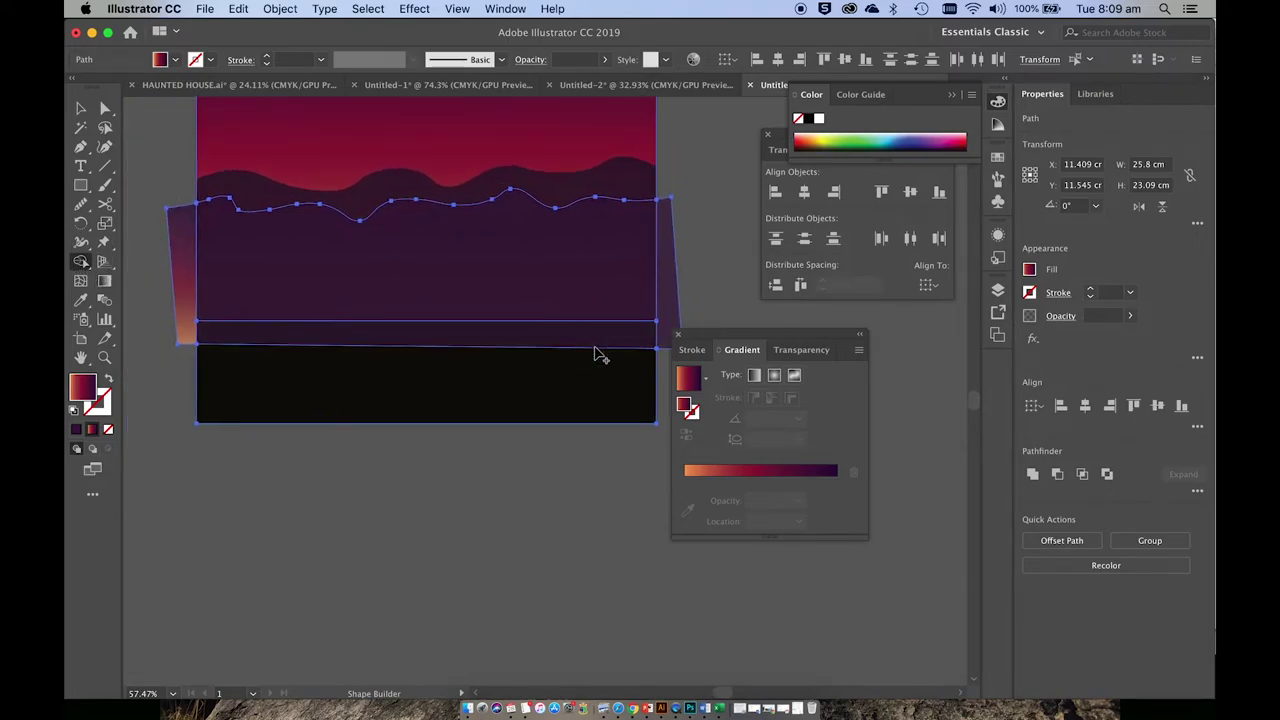
{"action": "scroll", "coordinate": [597, 354], "scroll_direction": "up", "scroll_amount": 3}
{"action": "key", "text": "v"}
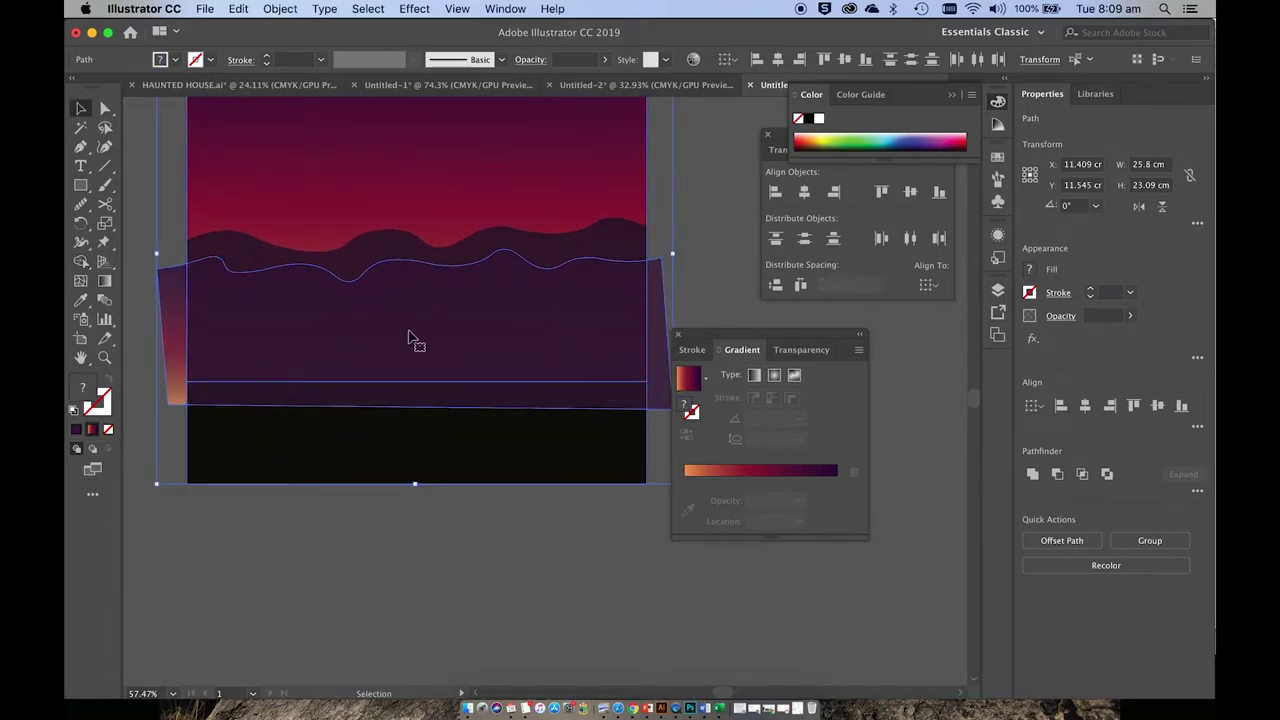
- Split the wave against the ground with Shape Builder and delete the off-artboard slivers
{"action": "left_click", "coordinate": [137, 318]}
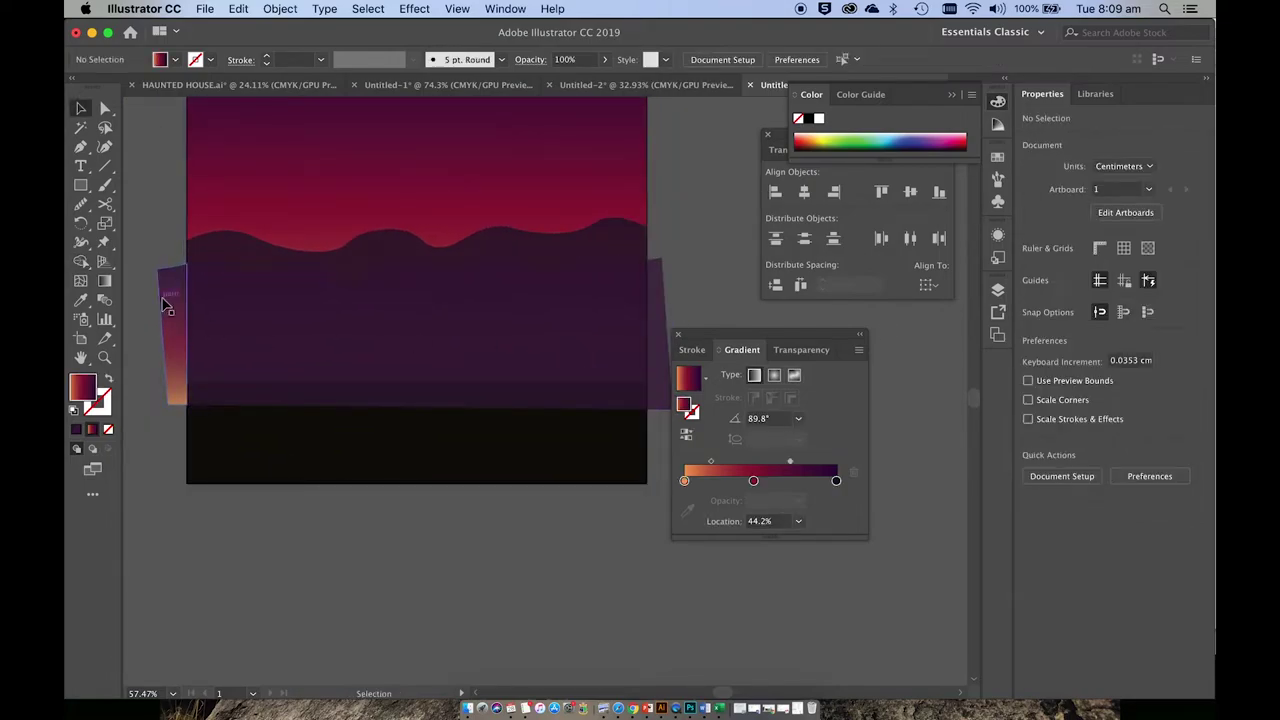
{"action": "left_click", "coordinate": [168, 300]}
{"action": "left_click", "coordinate": [576, 285]}
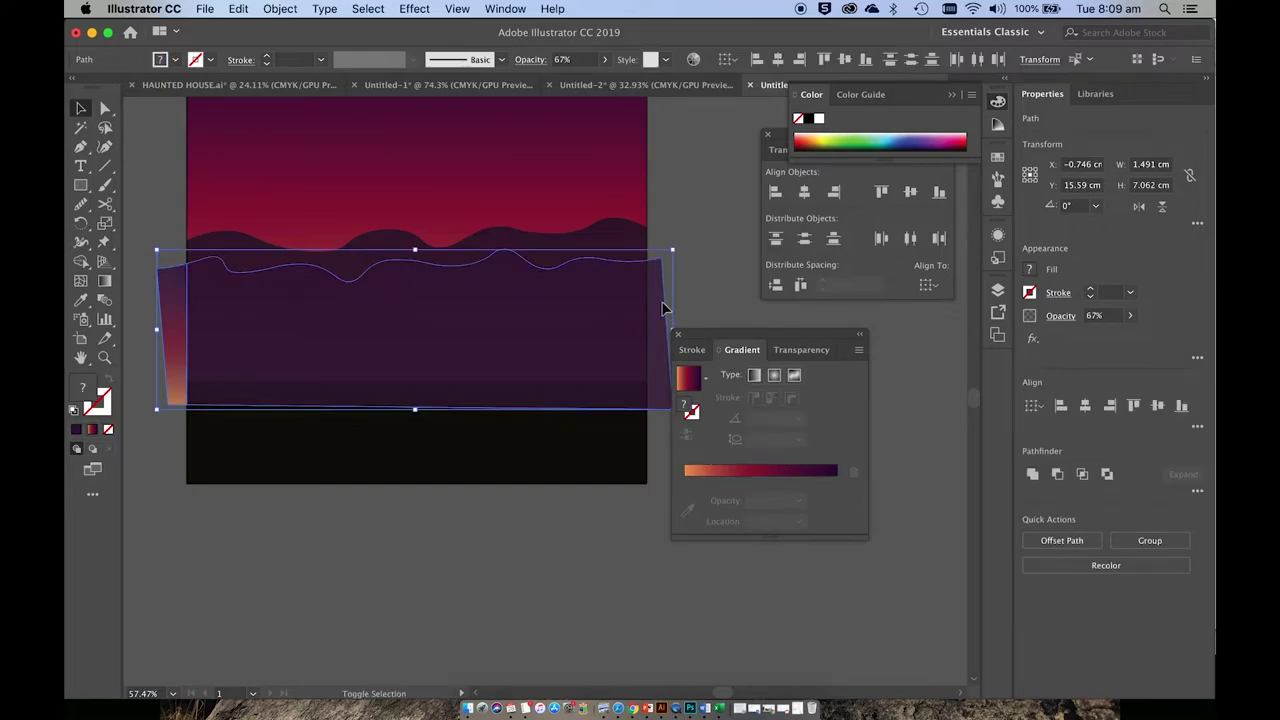
{"action": "left_click", "coordinate": [717, 234]}
{"action": "left_click_drag", "start_coordinate": [586, 317], "coordinate": [614, 437]}
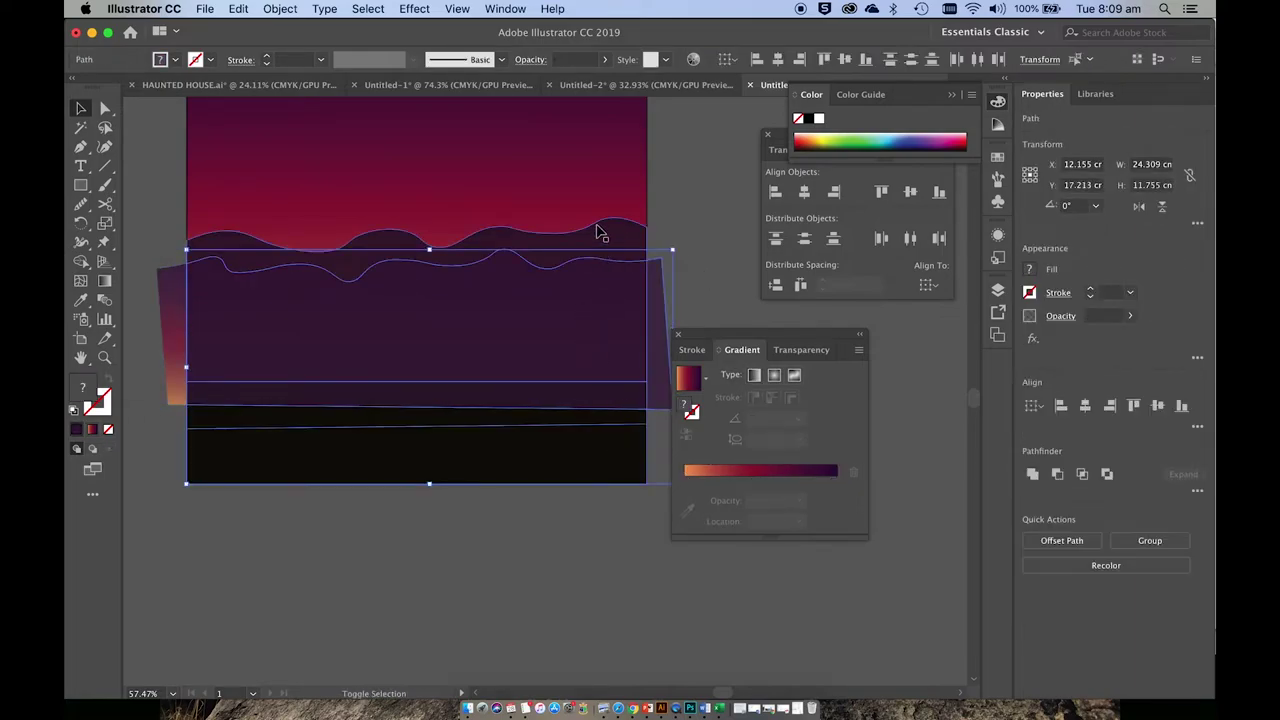
{"action": "key", "text": "shift+m"}
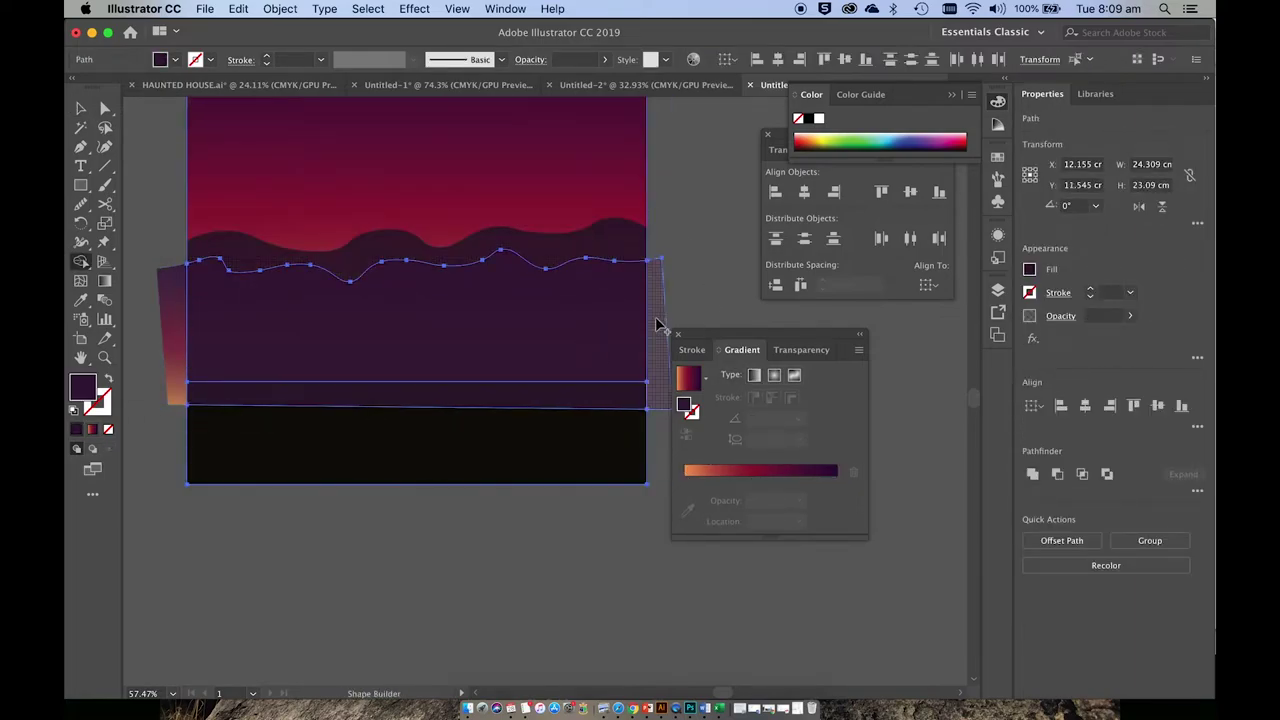
{"action": "key", "text": "v"}
{"action": "left_click", "coordinate": [714, 234]}
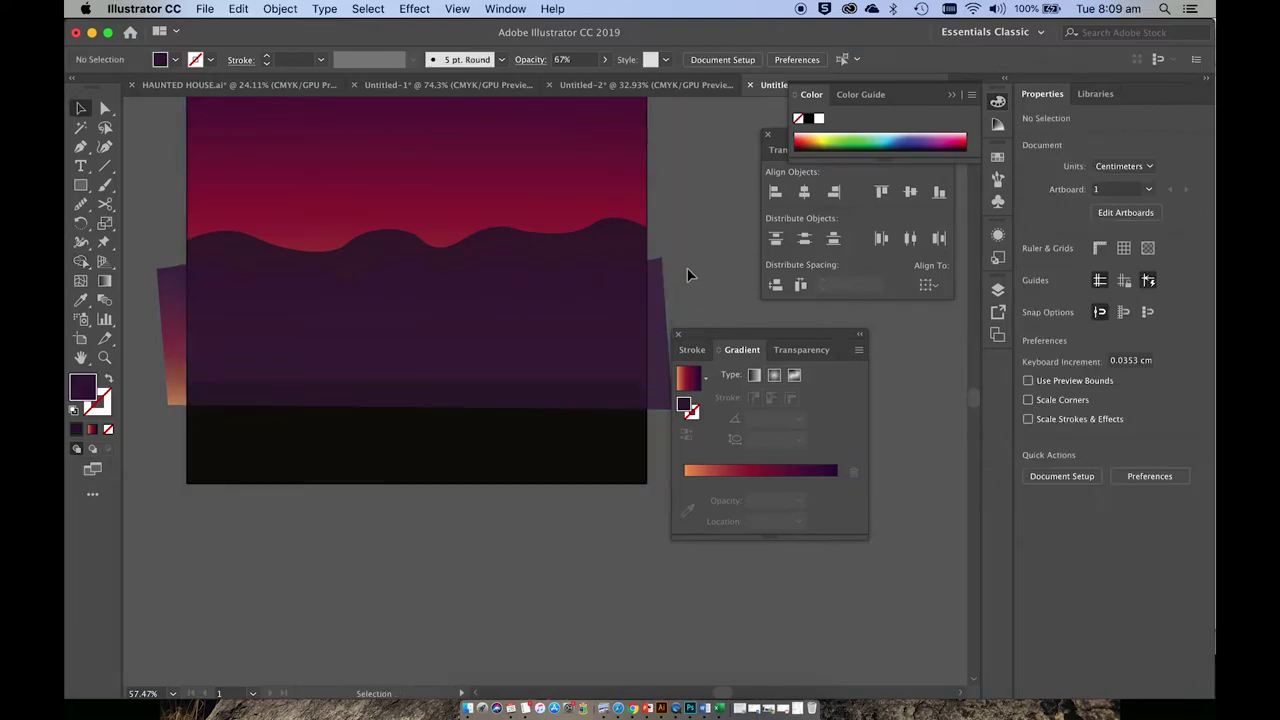
{"action": "left_click", "coordinate": [662, 300]}
{"action": "left_click", "coordinate": [165, 342]}
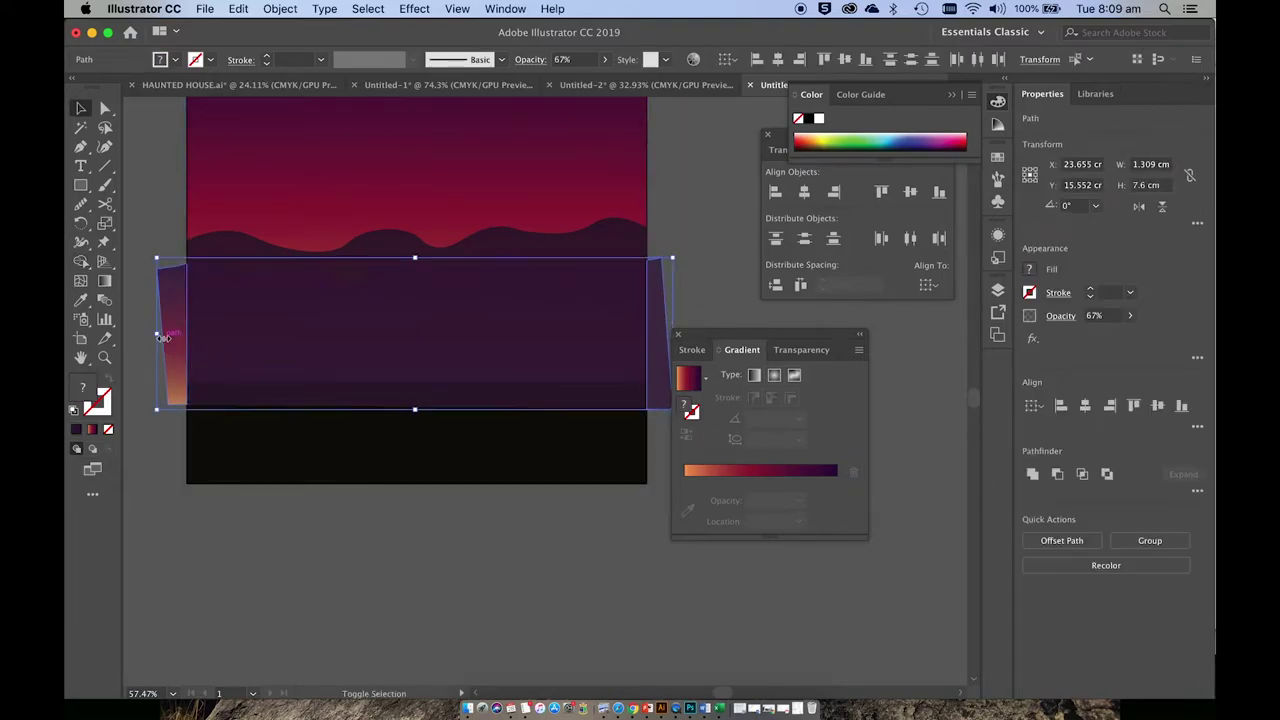
{"action": "key", "text": "Delete"}
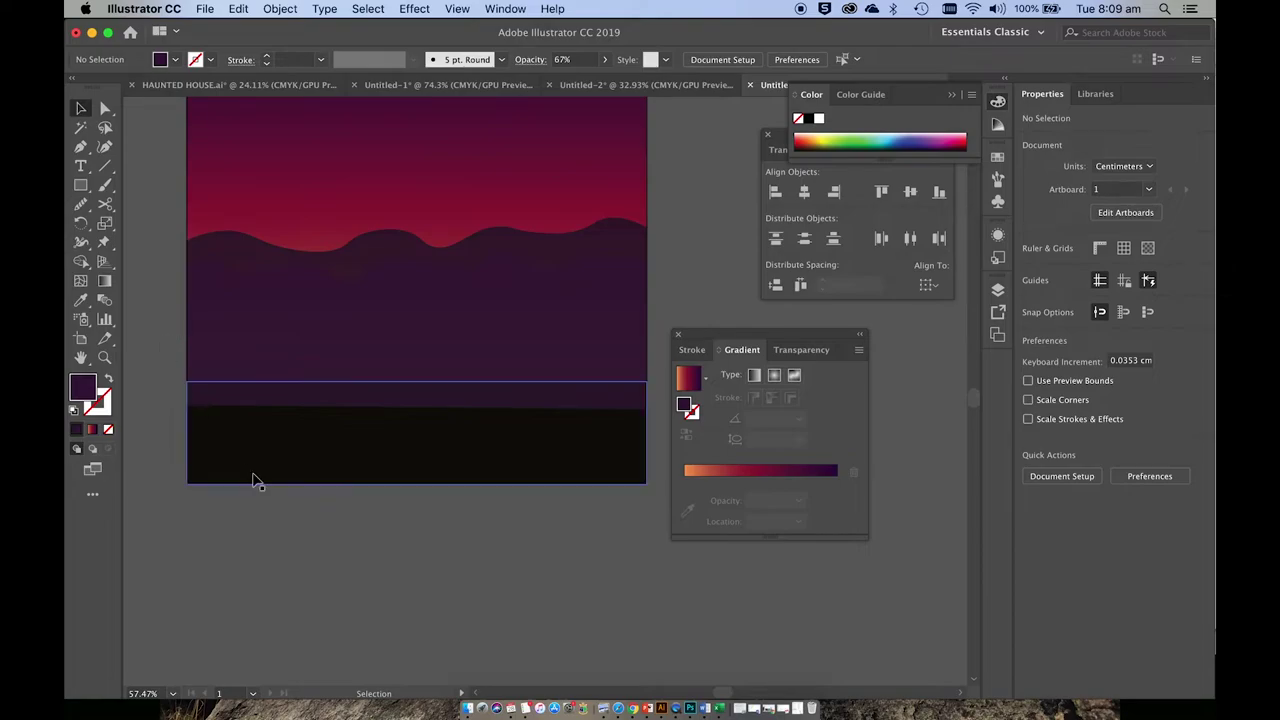
- Send the purple wave backward behind the black ground rectangle
{"action": "left_click", "coordinate": [284, 304]}
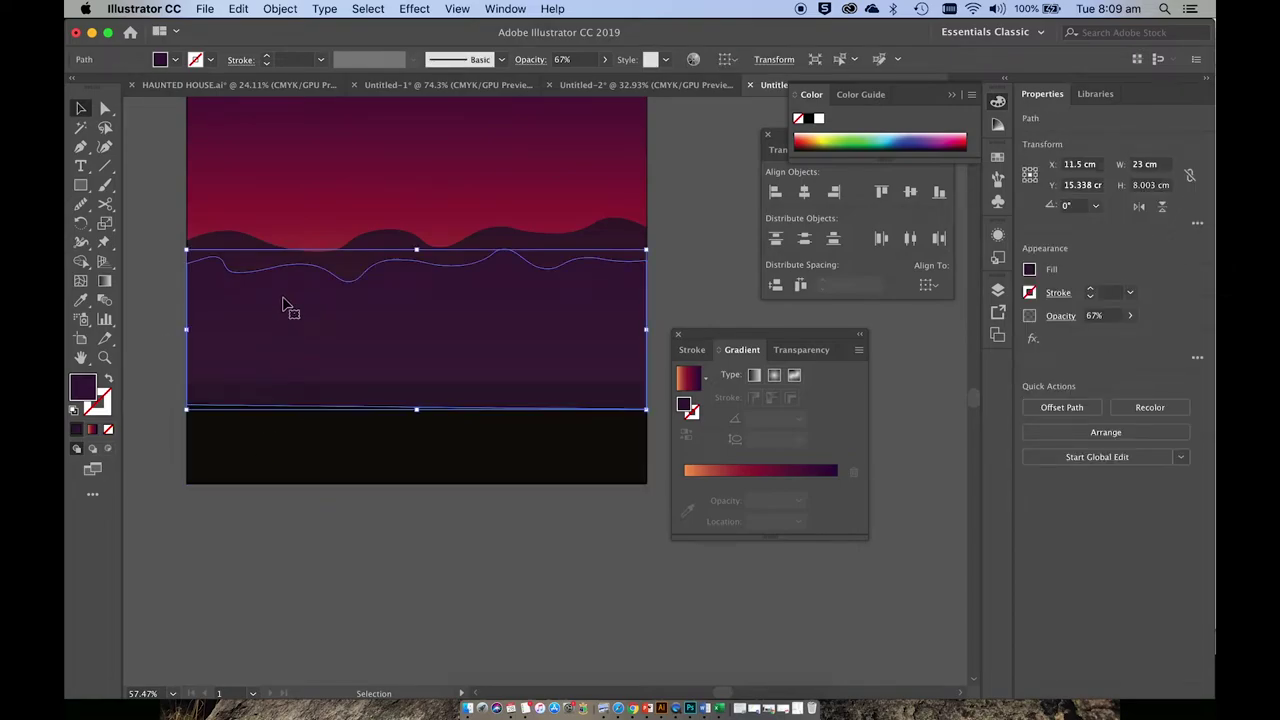
{"action": "key", "text": "super+bracketleft"}
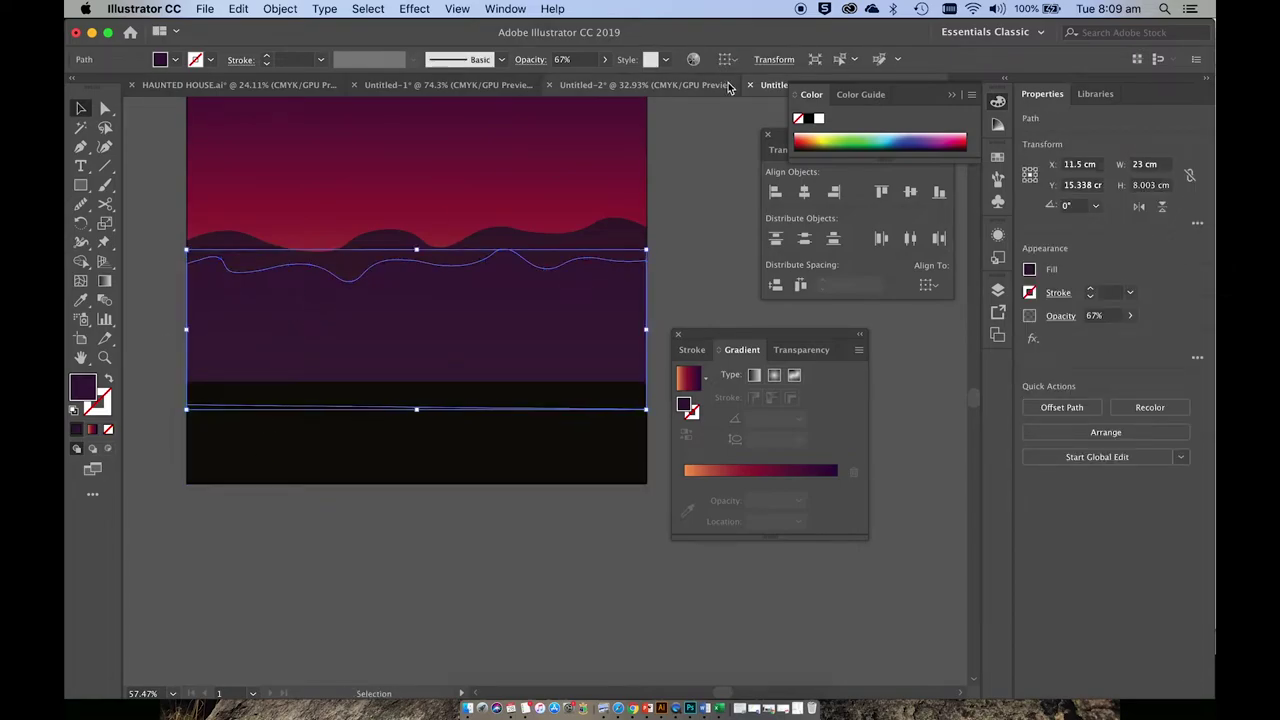
{"action": "left_click", "coordinate": [683, 226]}
{"action": "scroll", "coordinate": [683, 226], "scroll_direction": "up", "scroll_amount": 5}
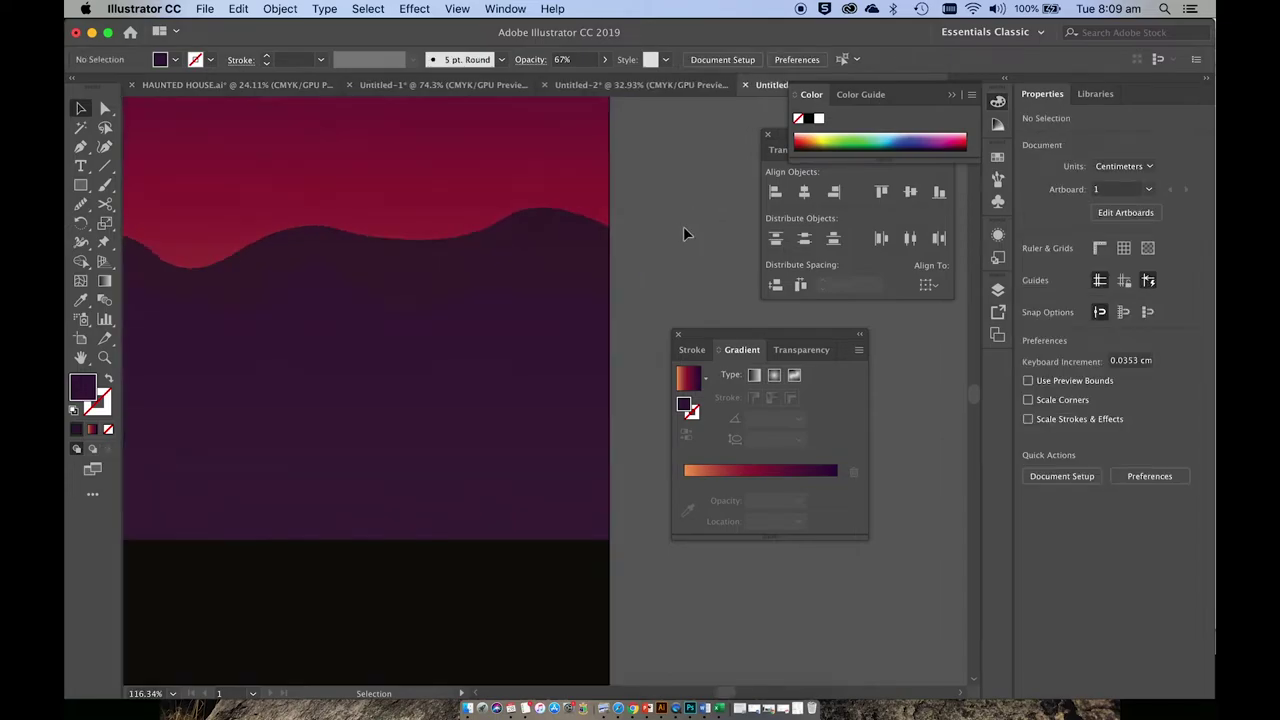
{"action": "scroll", "coordinate": [684, 233], "scroll_direction": "down", "scroll_amount": 5}
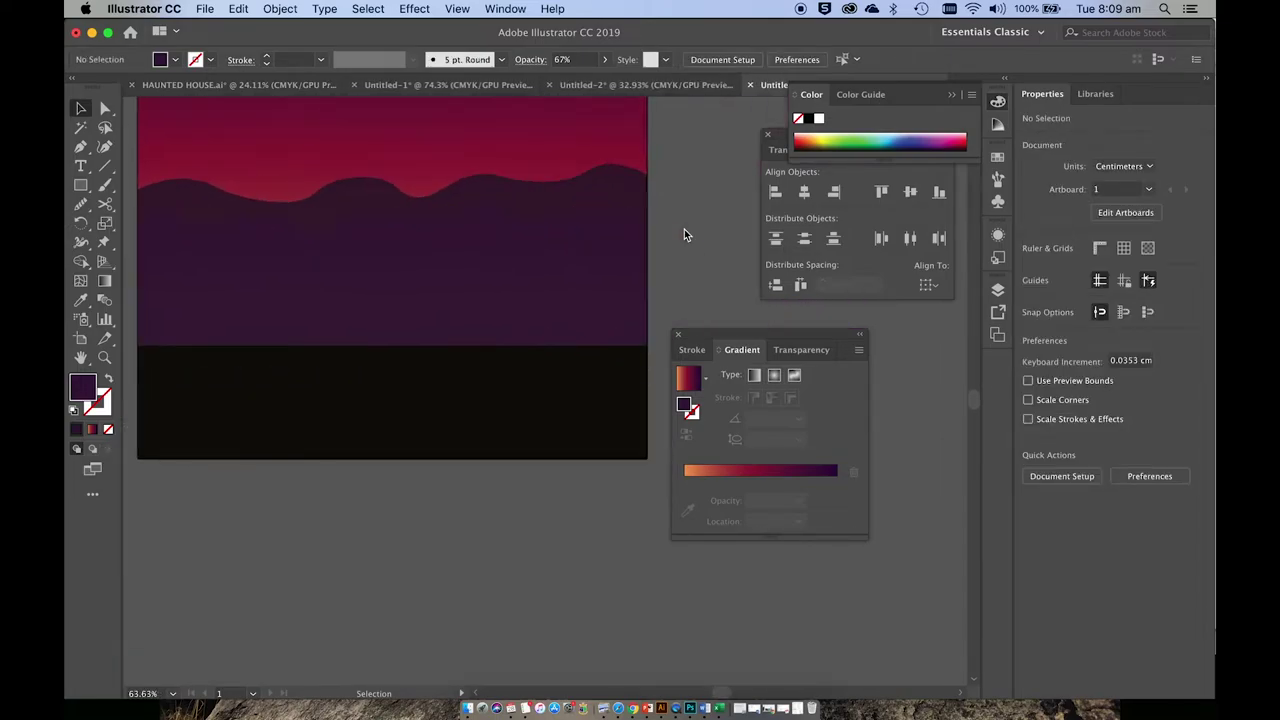
- Draw a closed wavy hill outline extending past both artboard edges with the Curvature tool
{"action": "left_click", "coordinate": [506, 266]}
{"action": "scroll", "coordinate": [506, 266], "scroll_direction": "down", "scroll_amount": 1}
{"action": "left_click", "coordinate": [105, 146]}
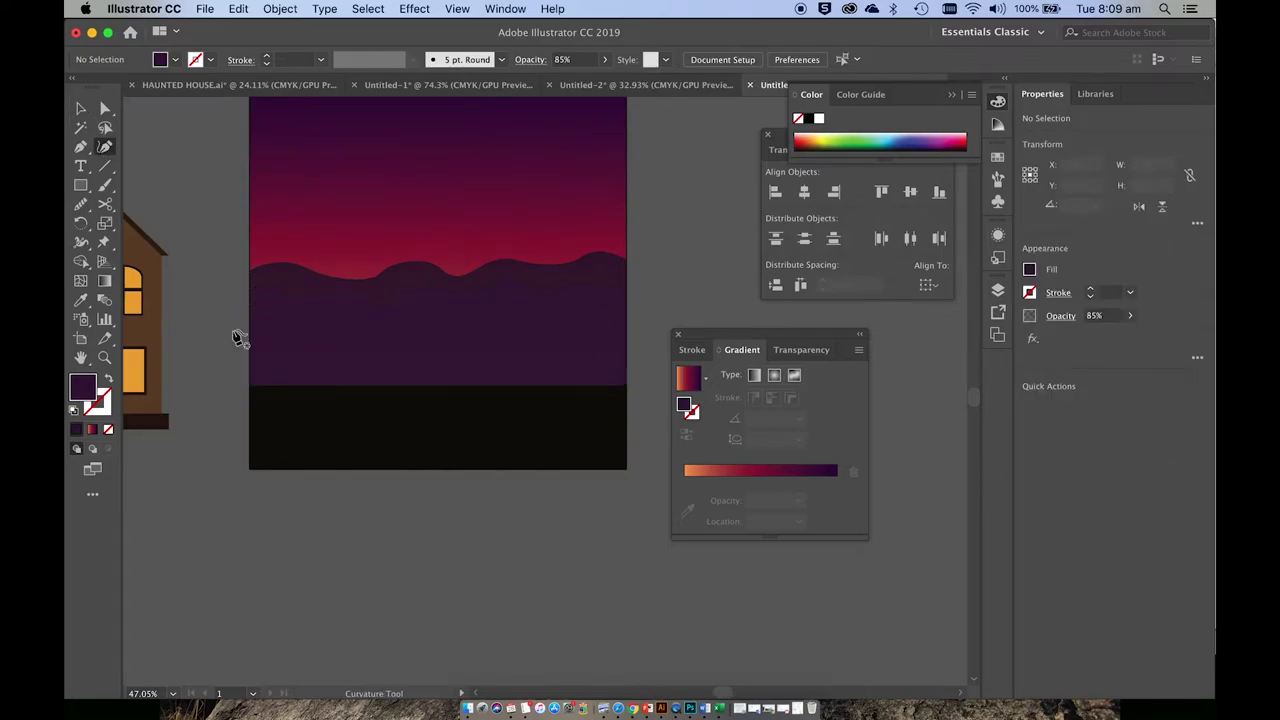
{"action": "left_click", "coordinate": [229, 339]}
{"action": "left_click", "coordinate": [262, 317]}
{"action": "left_click", "coordinate": [304, 329]}
{"action": "left_click", "coordinate": [352, 310]}
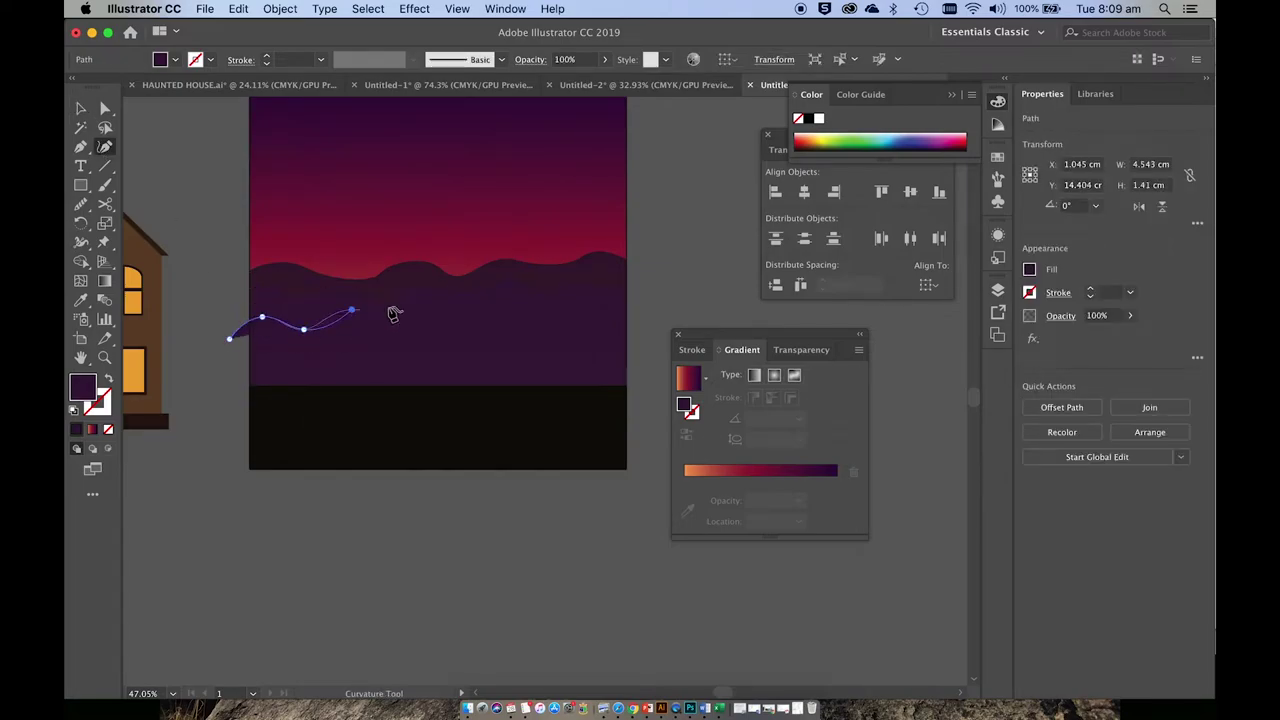
{"action": "left_click", "coordinate": [399, 316]}
{"action": "left_click", "coordinate": [443, 336]}
{"action": "left_click", "coordinate": [497, 306]}
{"action": "left_click", "coordinate": [540, 305]}
{"action": "left_click", "coordinate": [583, 327]}
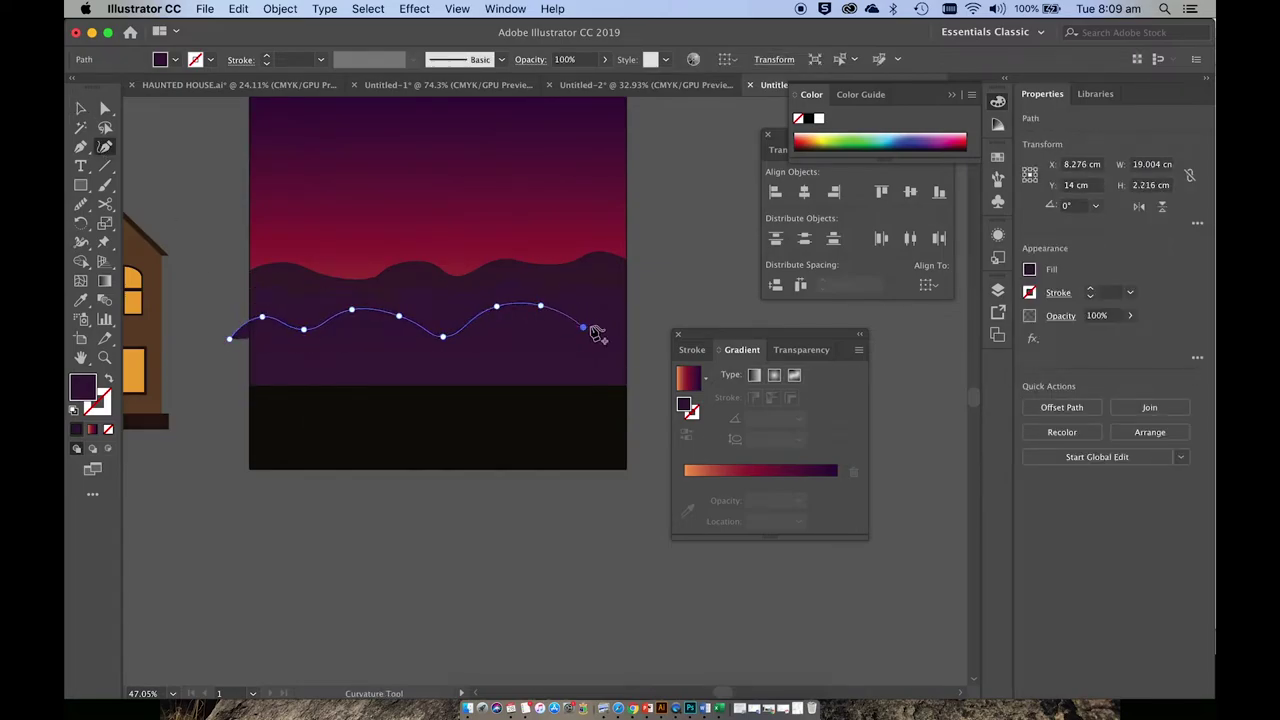
{"action": "left_click", "coordinate": [637, 312]}
{"action": "left_click", "coordinate": [642, 407]}
{"action": "left_click", "coordinate": [230, 411]}
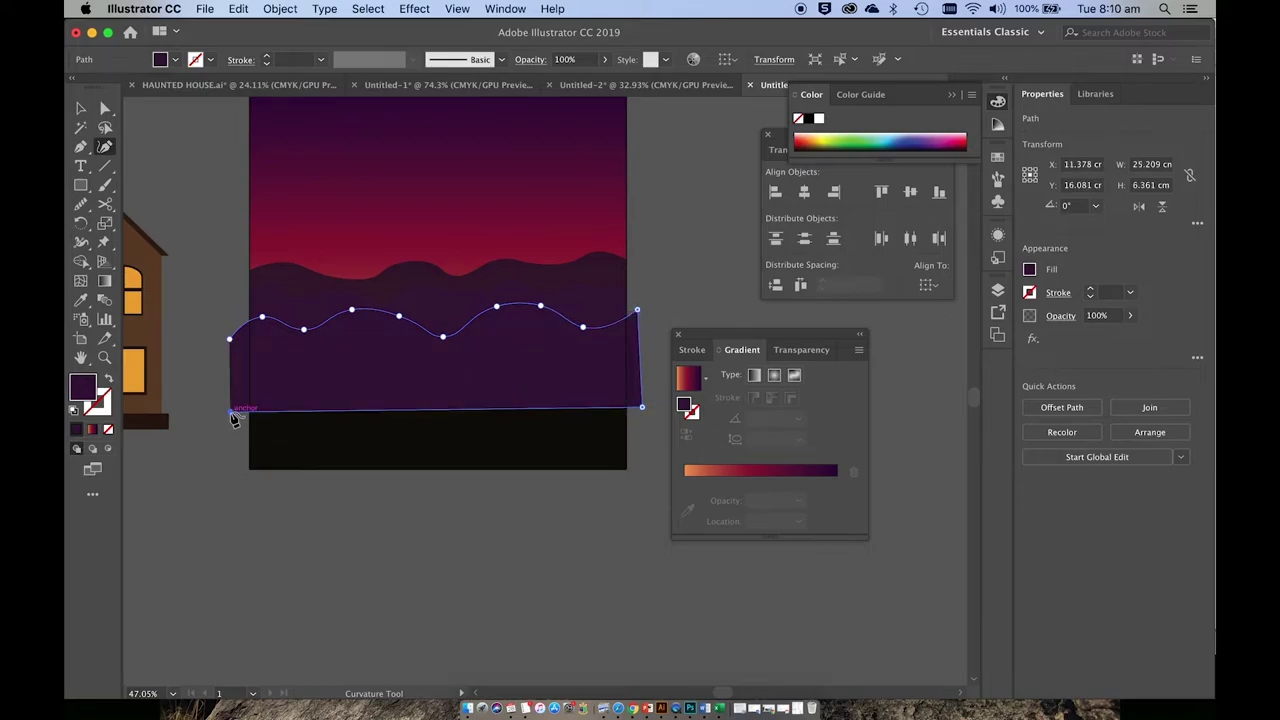
{"action": "left_click", "coordinate": [231, 341]}
- Select the new wave, black ground and sky, then merge the wave's regions with Shape Builder
{"action": "key", "text": "v"}
{"action": "left_click", "coordinate": [414, 143]}
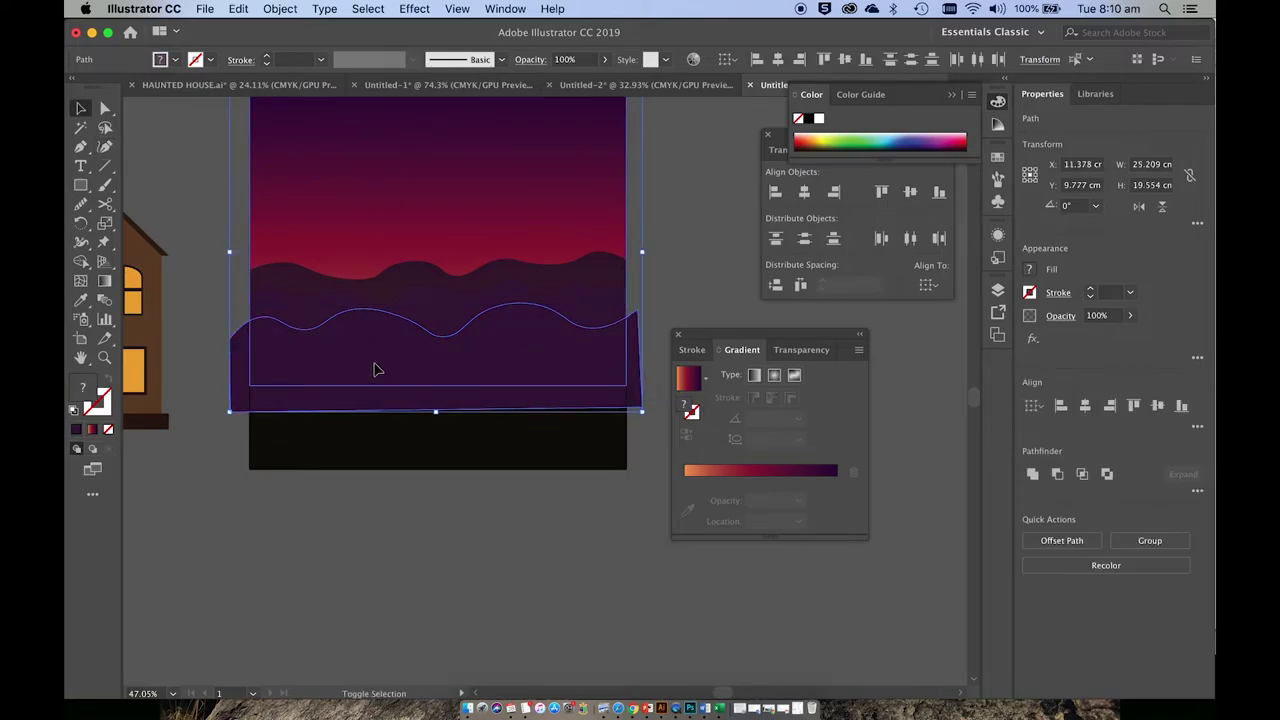
{"action": "left_click", "coordinate": [366, 194], "text": "shift"}
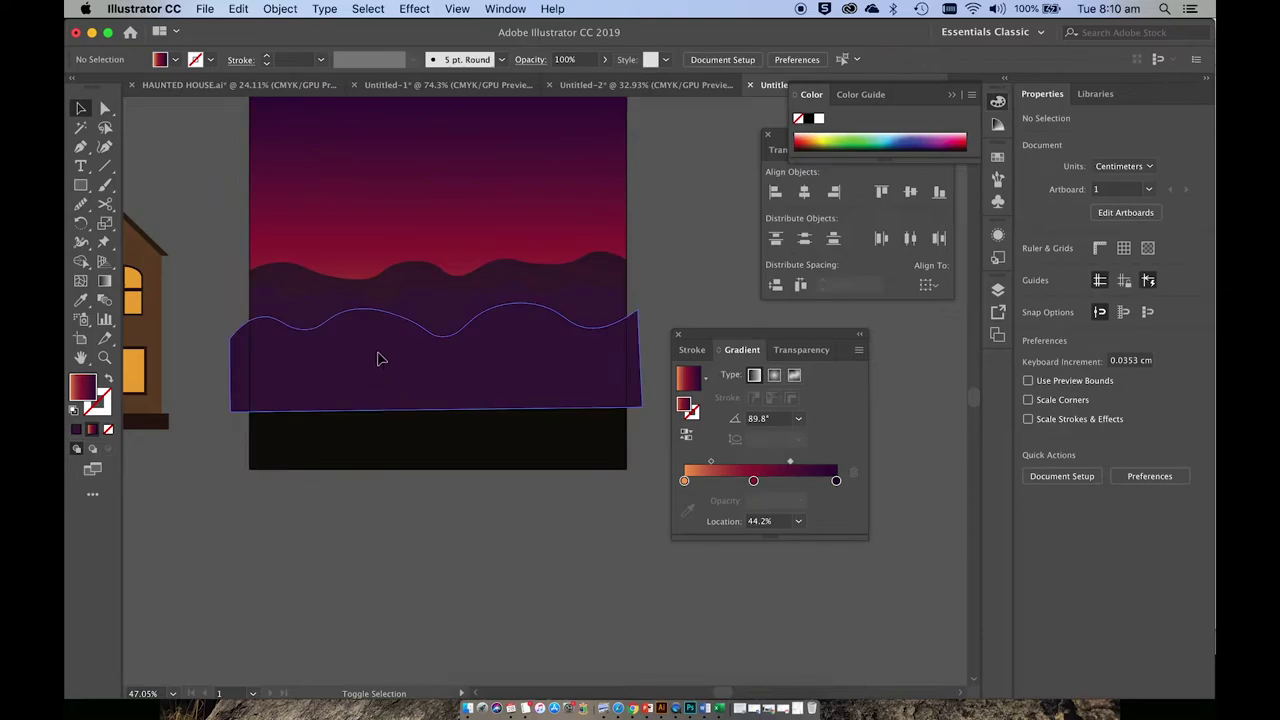
{"action": "left_click", "coordinate": [383, 380], "text": "shift"}
{"action": "left_click", "coordinate": [390, 436], "text": "shift"}
{"action": "left_click", "coordinate": [364, 162], "text": "shift"}
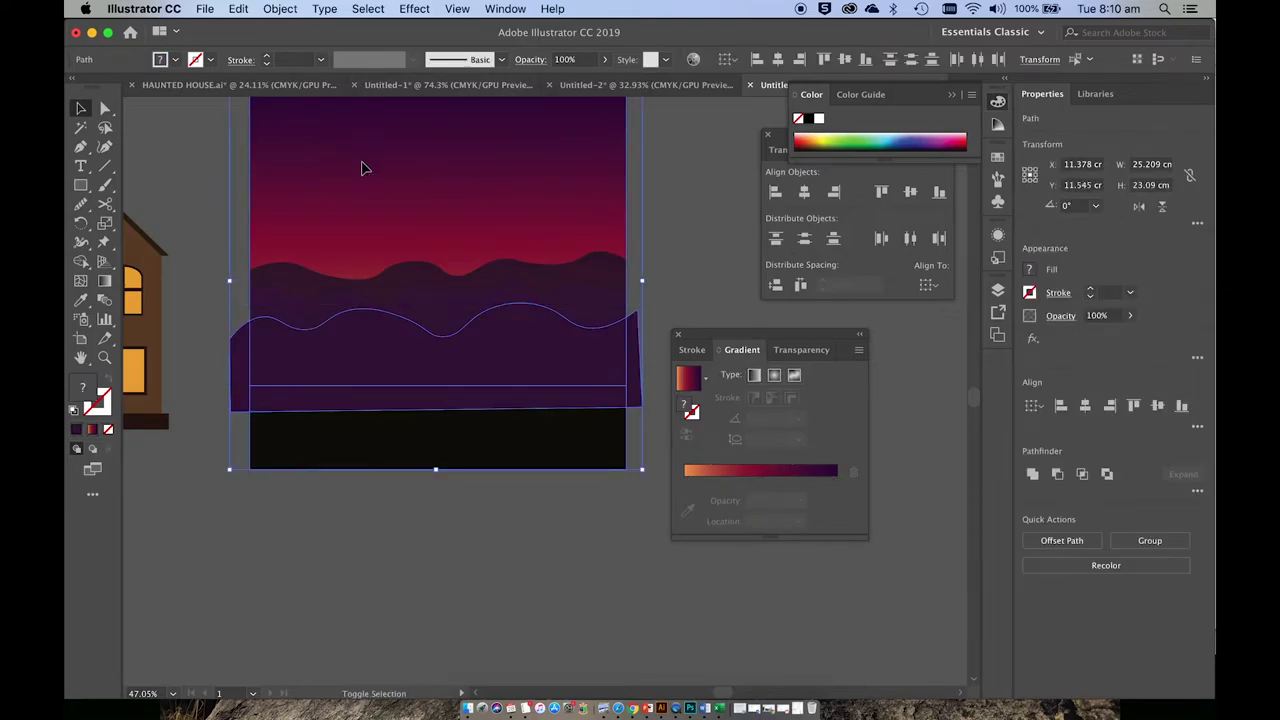
{"action": "key", "text": "shift+m"}
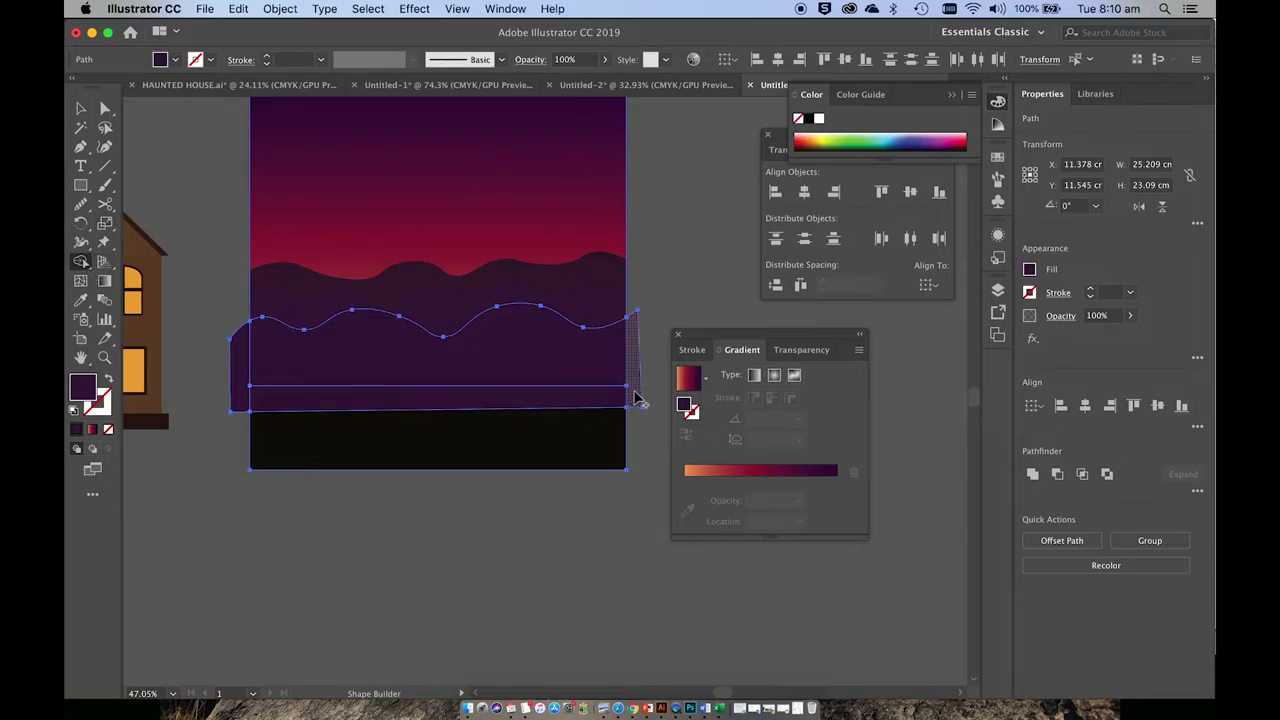
{"action": "mouse_move", "coordinate": [617, 396]}
{"action": "left_mouse_down"}
{"action": "mouse_move", "coordinate": [285, 352]}
{"action": "mouse_move", "coordinate": [243, 388]}
{"action": "left_mouse_up"}
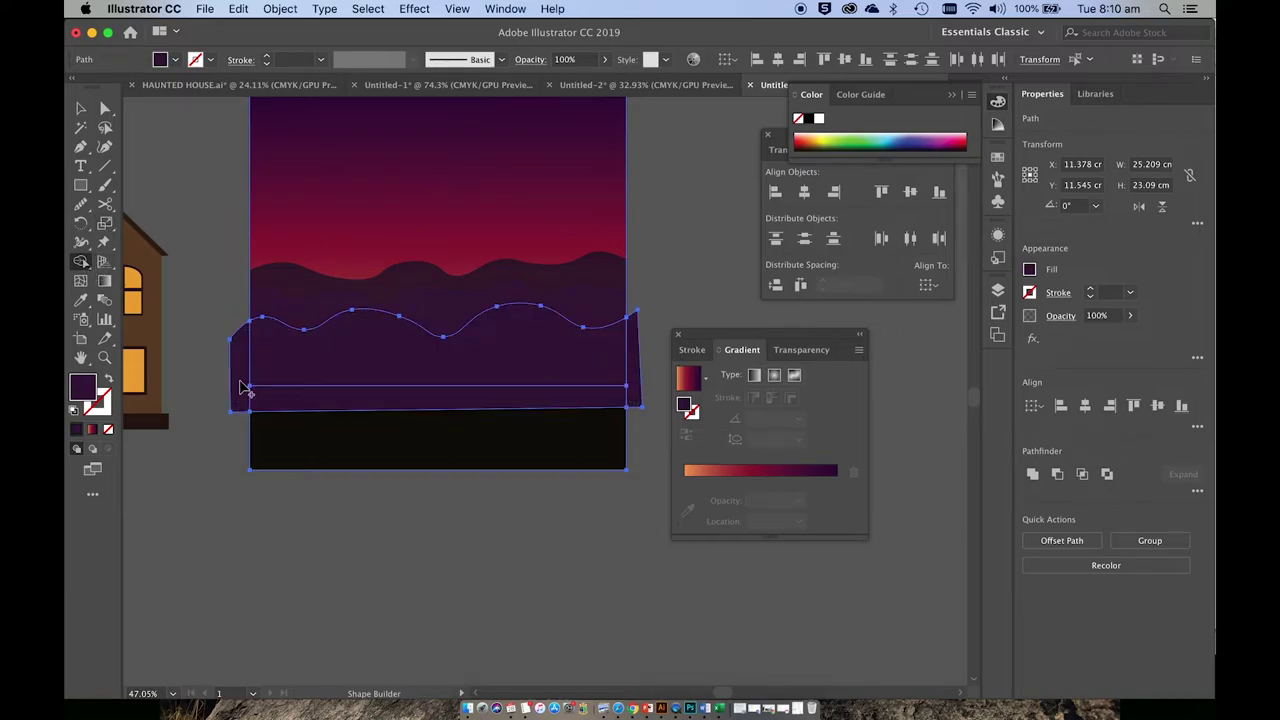
- Delete the two off-artboard slivers and send the new wave behind the black ground
{"action": "key", "text": "v"}
{"action": "left_click", "coordinate": [214, 368]}
{"action": "left_click", "coordinate": [234, 368]}
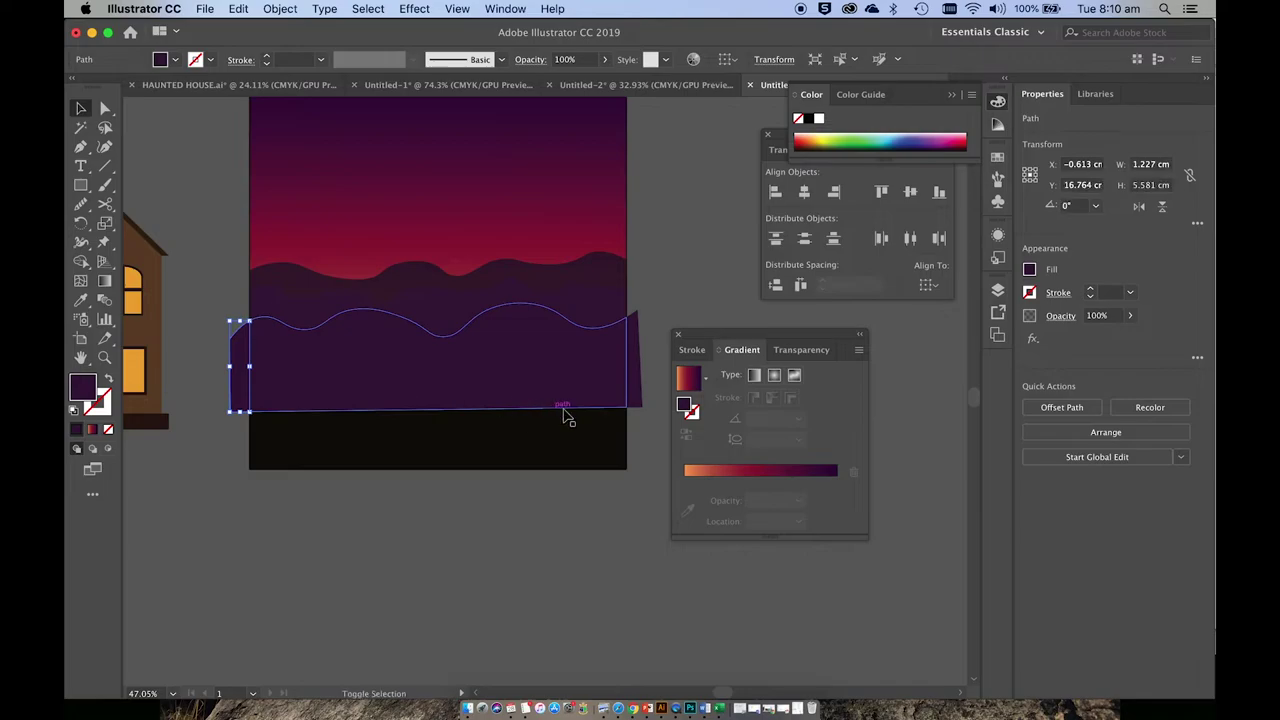
{"action": "left_click", "coordinate": [643, 400], "text": "shift"}
{"action": "key", "text": "super+shift+a"}
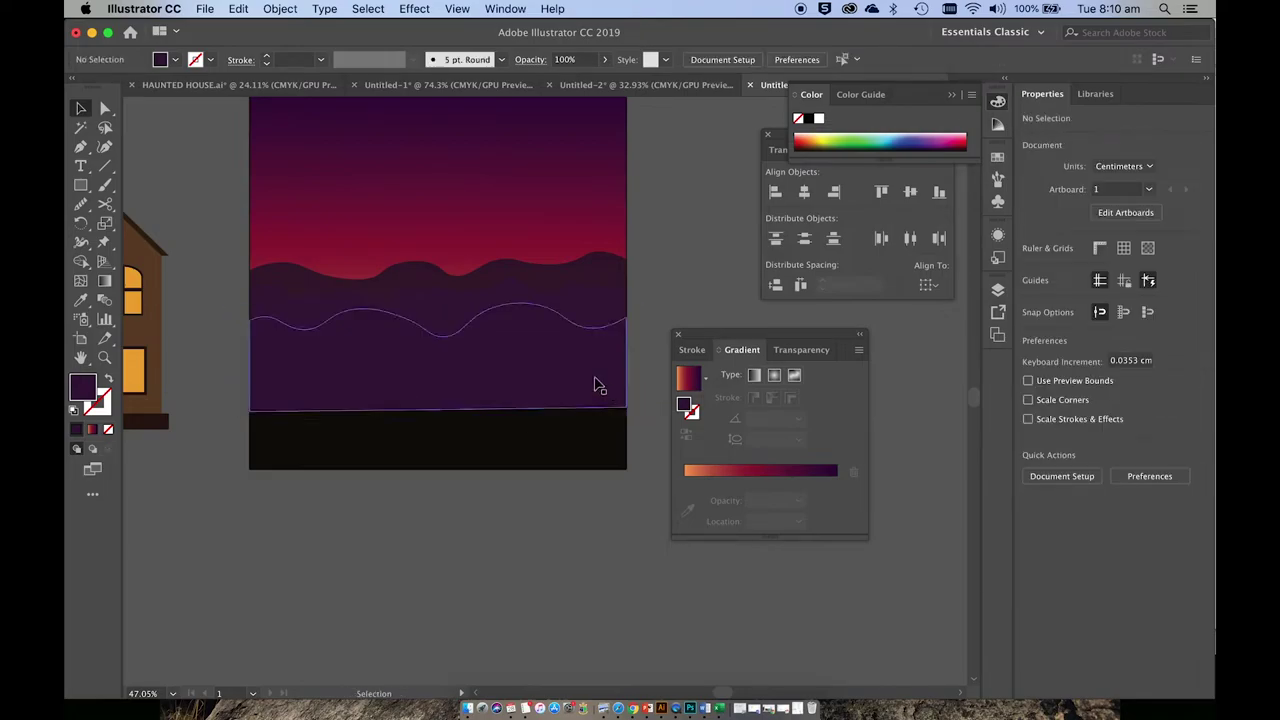
{"action": "left_click", "coordinate": [597, 384]}
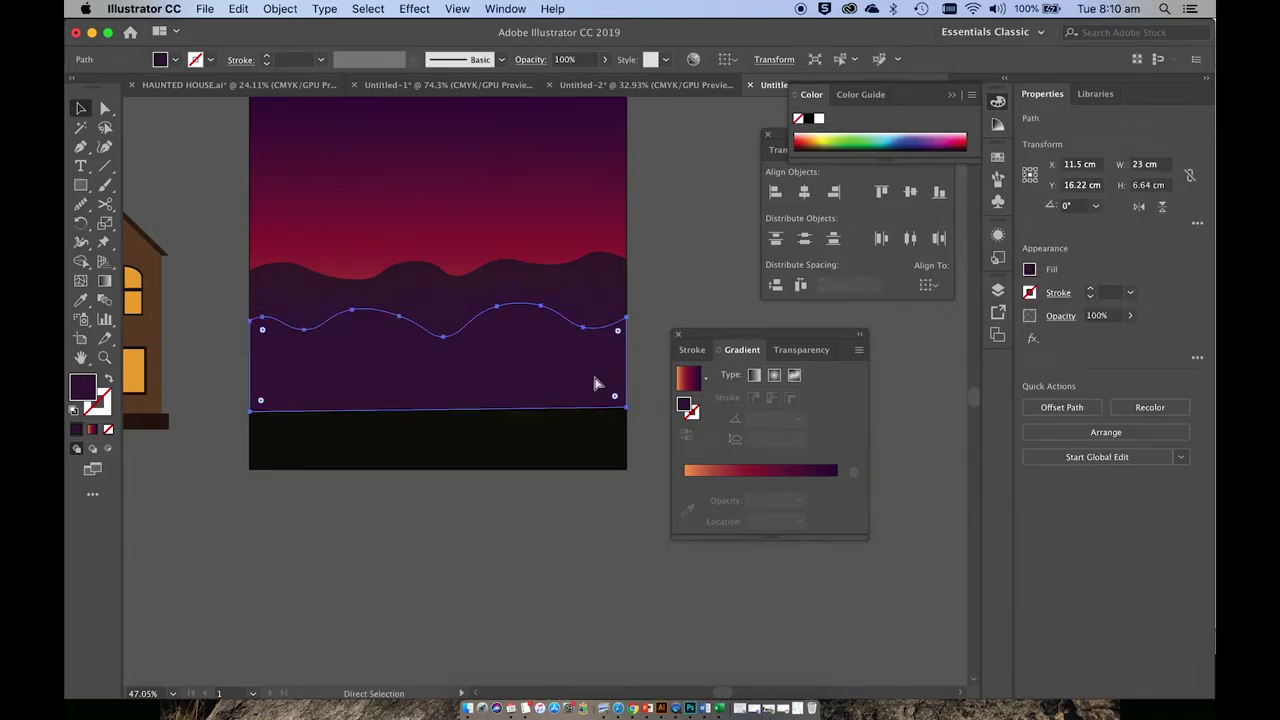
{"action": "key", "text": "super+["}
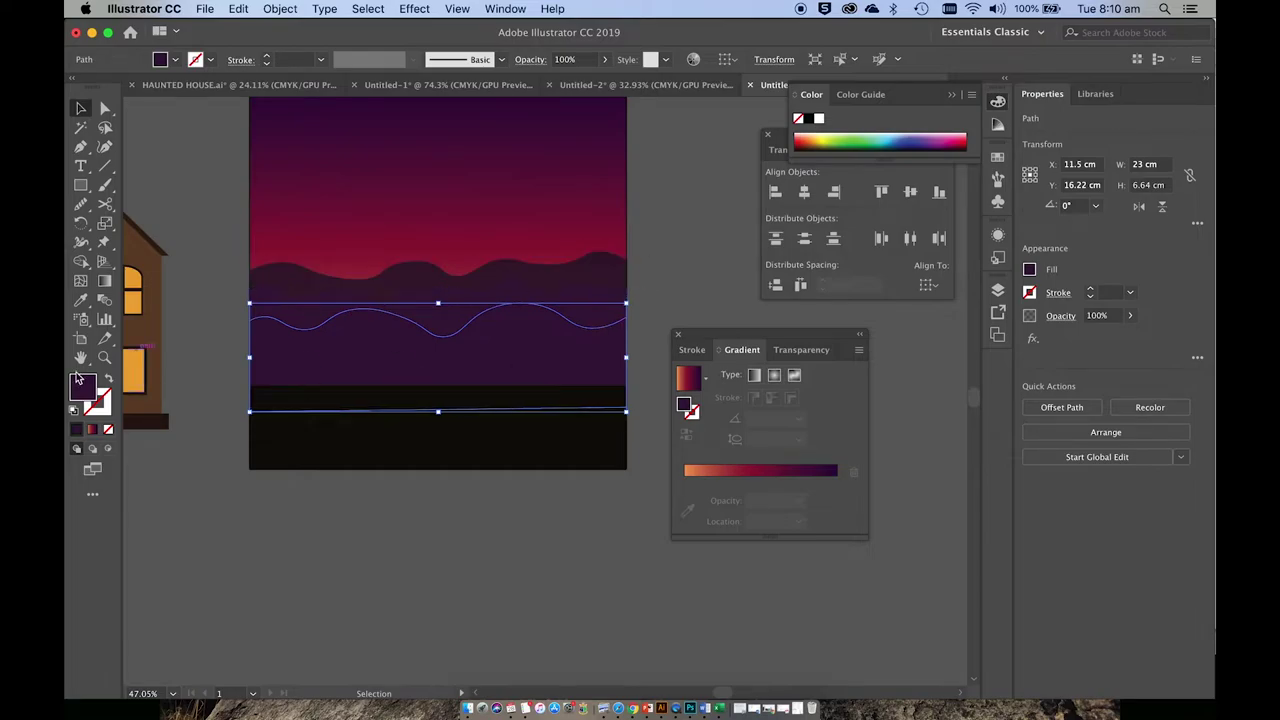
- Give the lower hill a lighter purple fill and 37% opacity
{"action": "double_click", "coordinate": [84, 388]}
{"action": "left_click_drag", "start_coordinate": [539, 361], "coordinate": [535, 350]}
{"action": "left_click", "coordinate": [800, 232]}
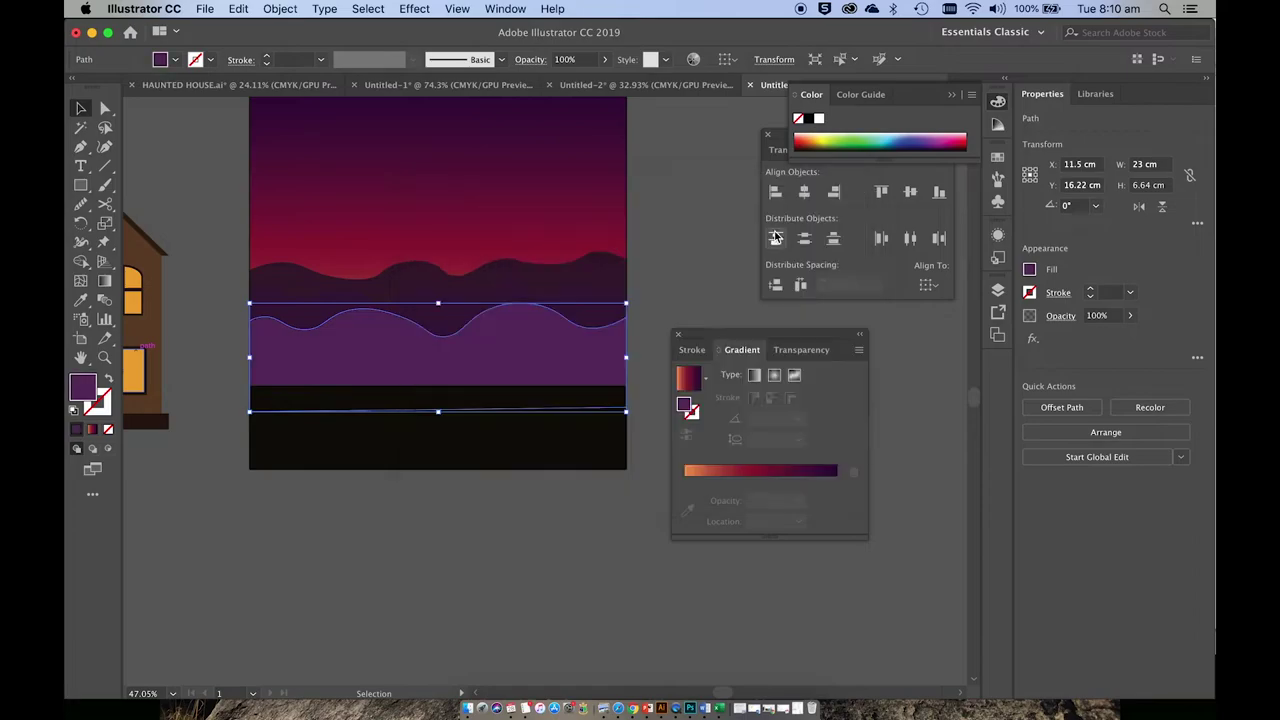
{"action": "left_click", "coordinate": [640, 300]}
{"action": "left_click", "coordinate": [578, 383]}
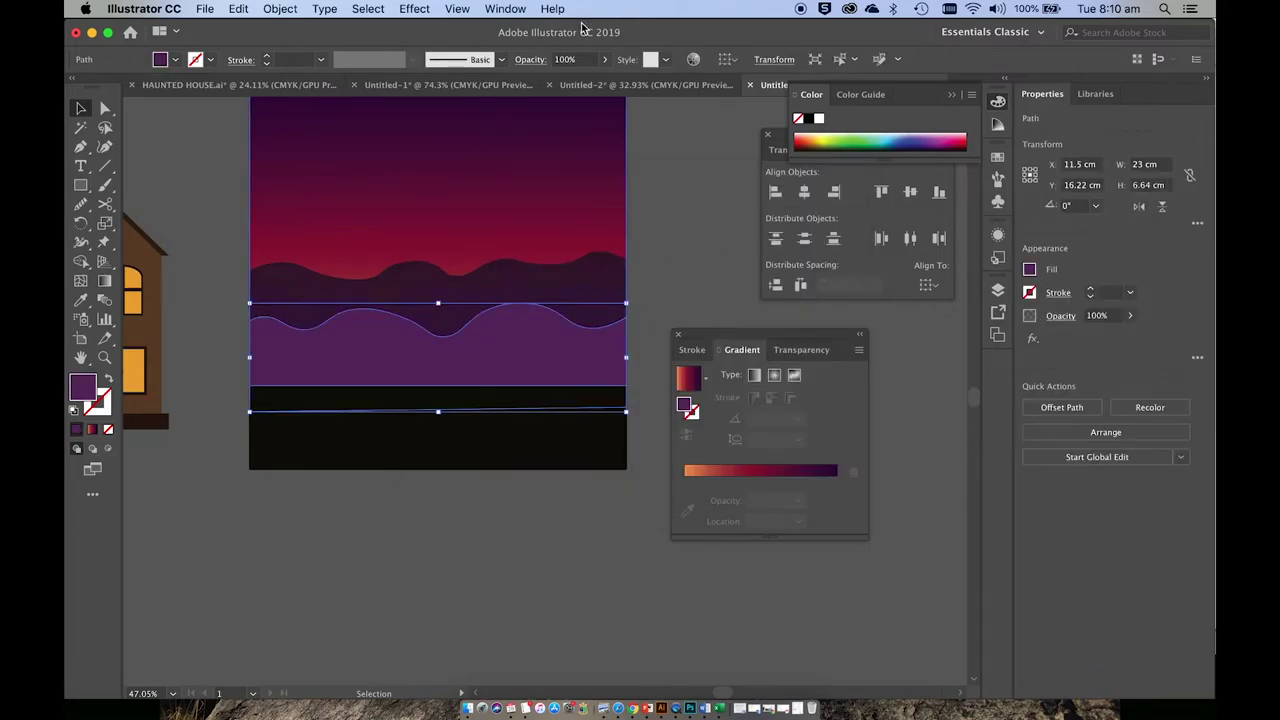
{"action": "left_click", "coordinate": [608, 61]}
{"action": "left_click", "coordinate": [579, 84]}
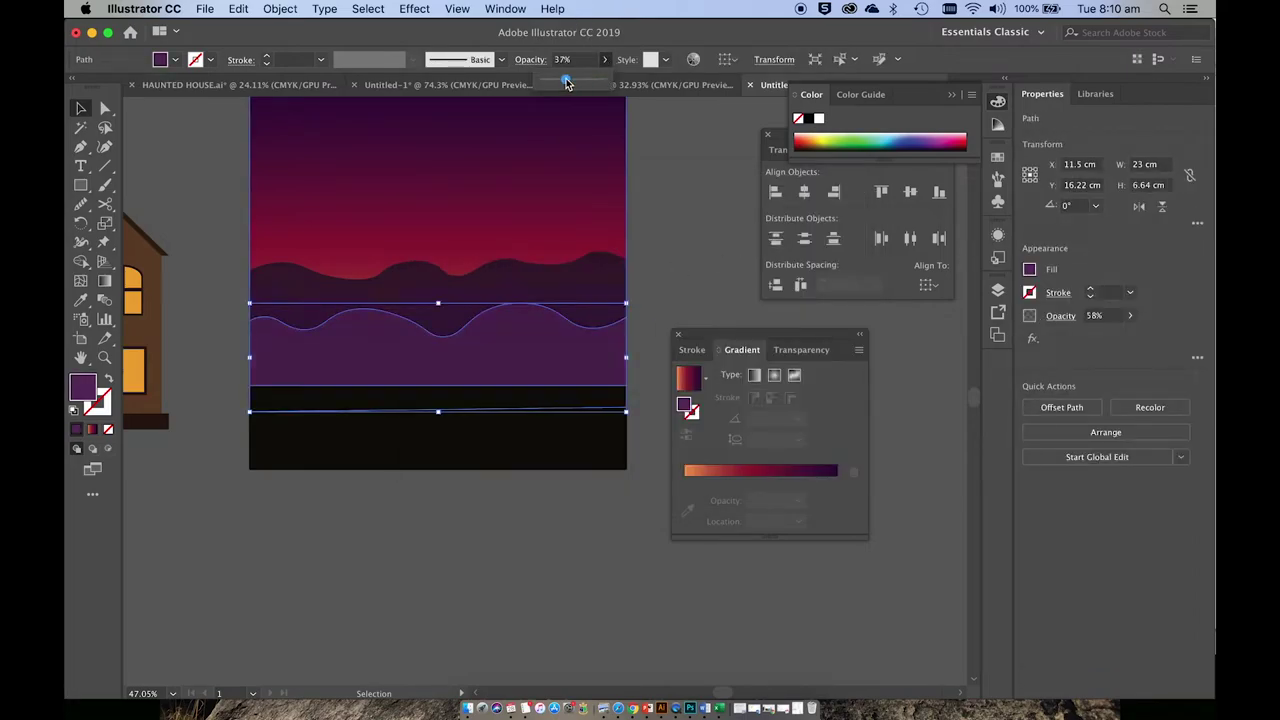
{"action": "left_click", "coordinate": [651, 254]}
- Check the upper wave's fill colour in the Color Picker, leaving it unchanged
{"action": "scroll", "coordinate": [651, 254], "scroll_direction": "down", "scroll_amount": 2}
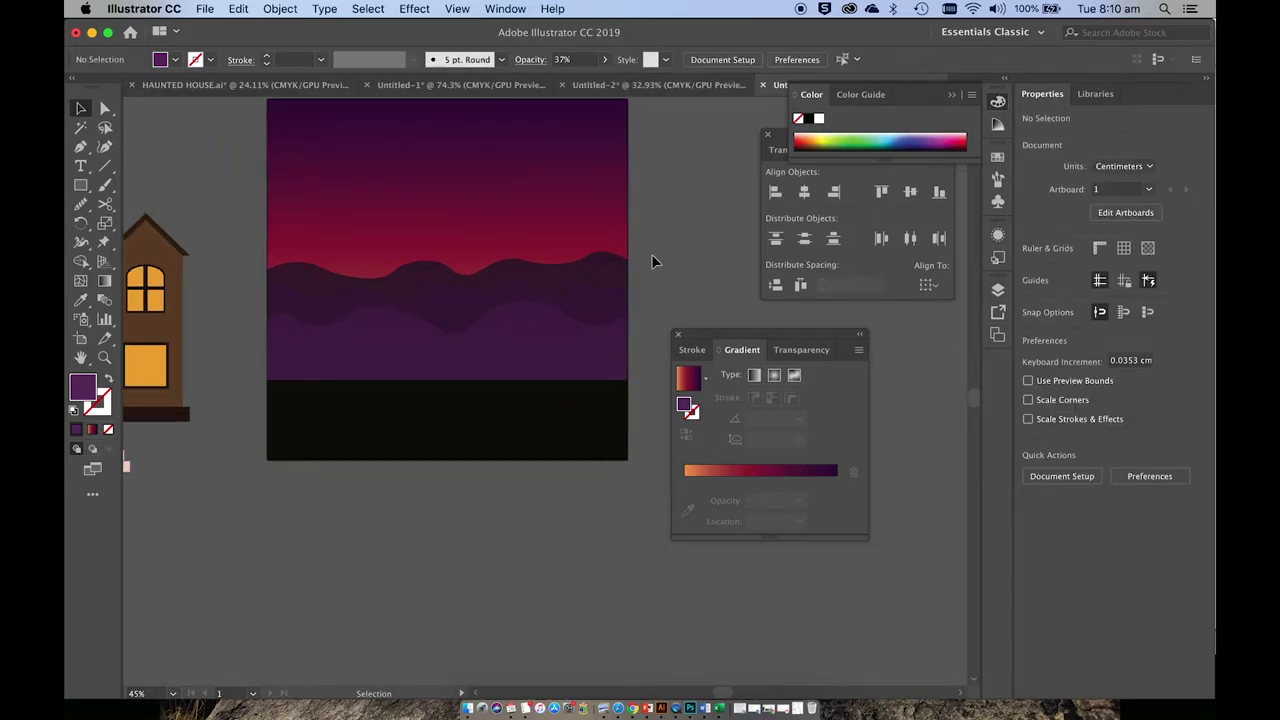
{"action": "scroll", "coordinate": [651, 254], "scroll_direction": "down", "scroll_amount": 2}
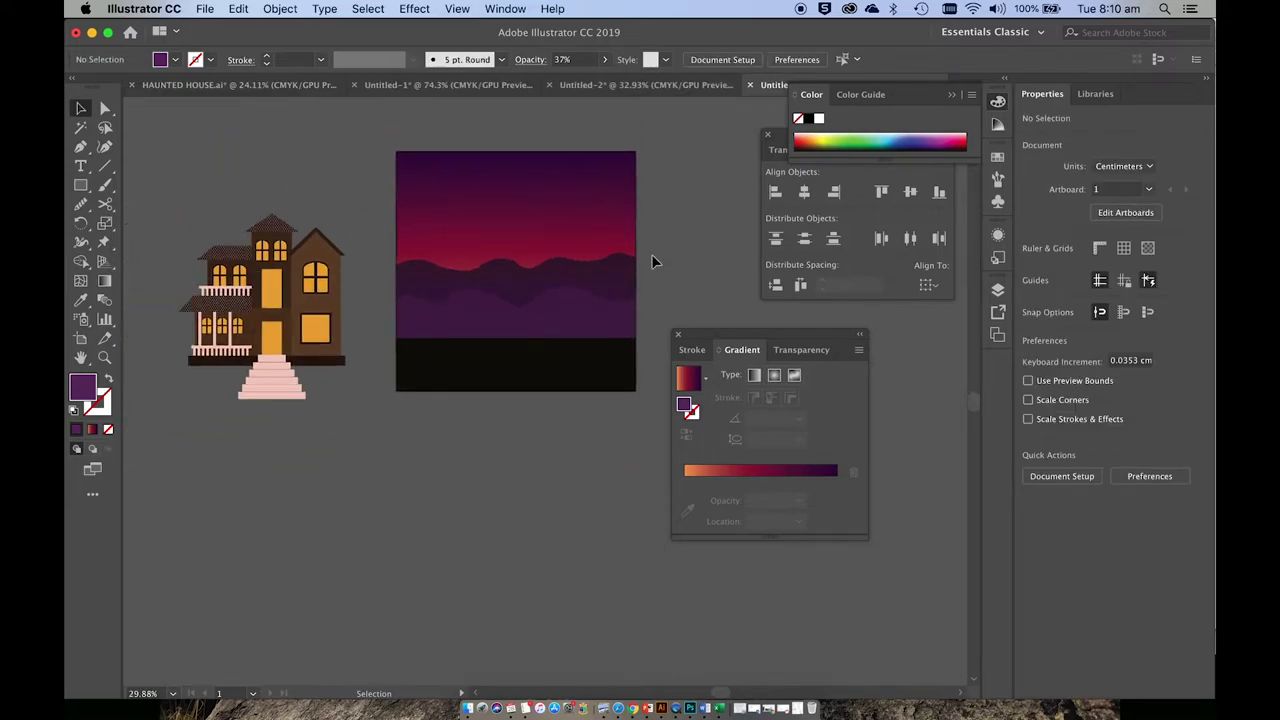
{"action": "left_click", "coordinate": [528, 296]}
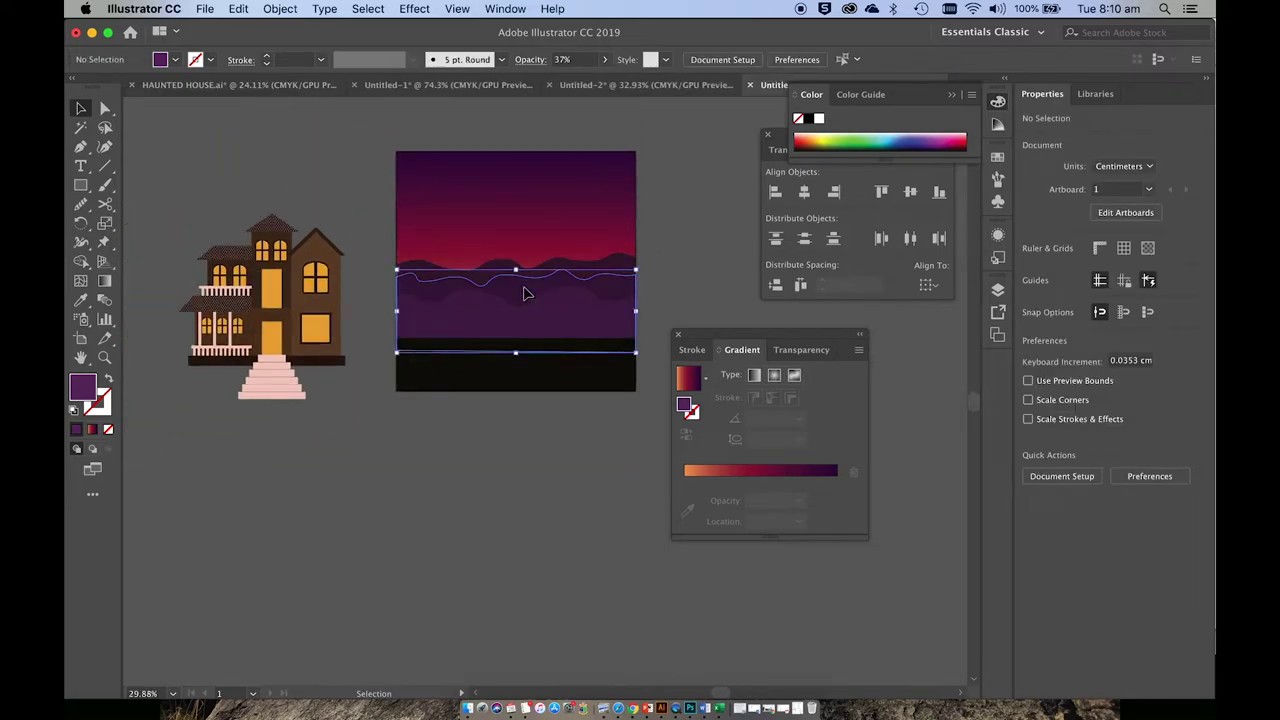
{"action": "double_click", "coordinate": [83, 389]}
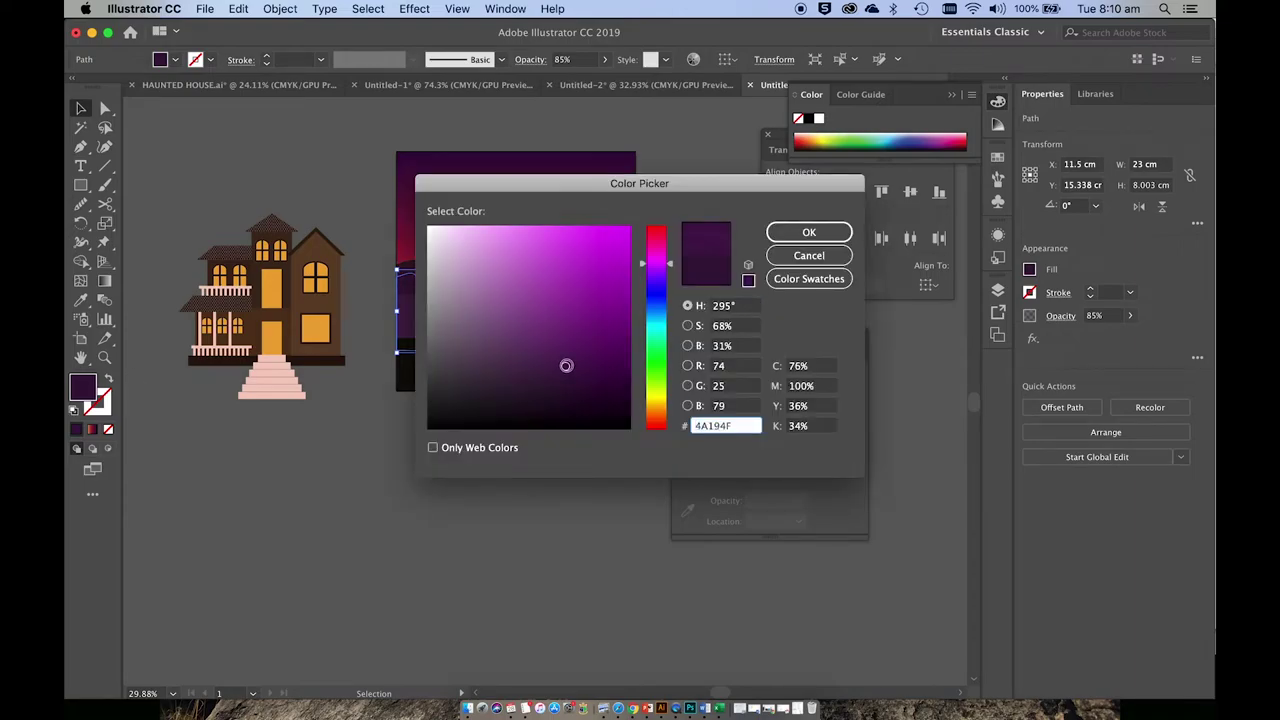
{"action": "left_click", "coordinate": [808, 232]}
{"action": "left_click", "coordinate": [726, 208]}
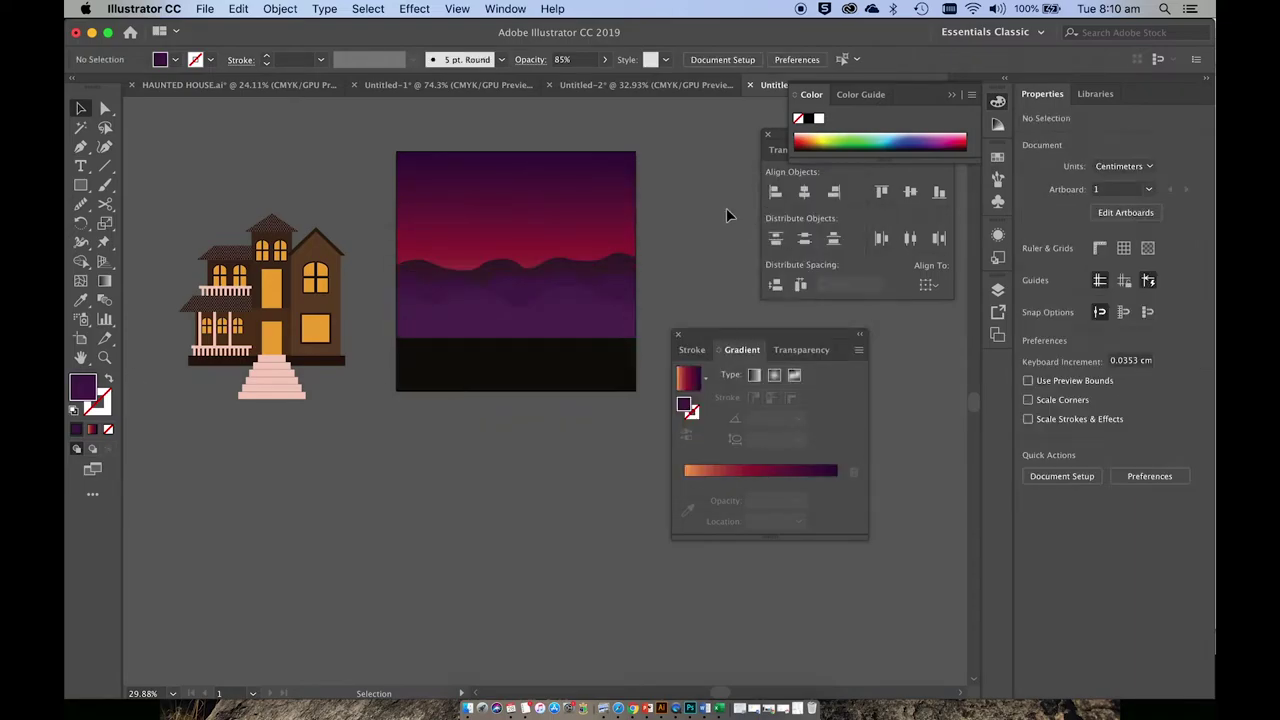
{"action": "left_click", "coordinate": [288, 300]}
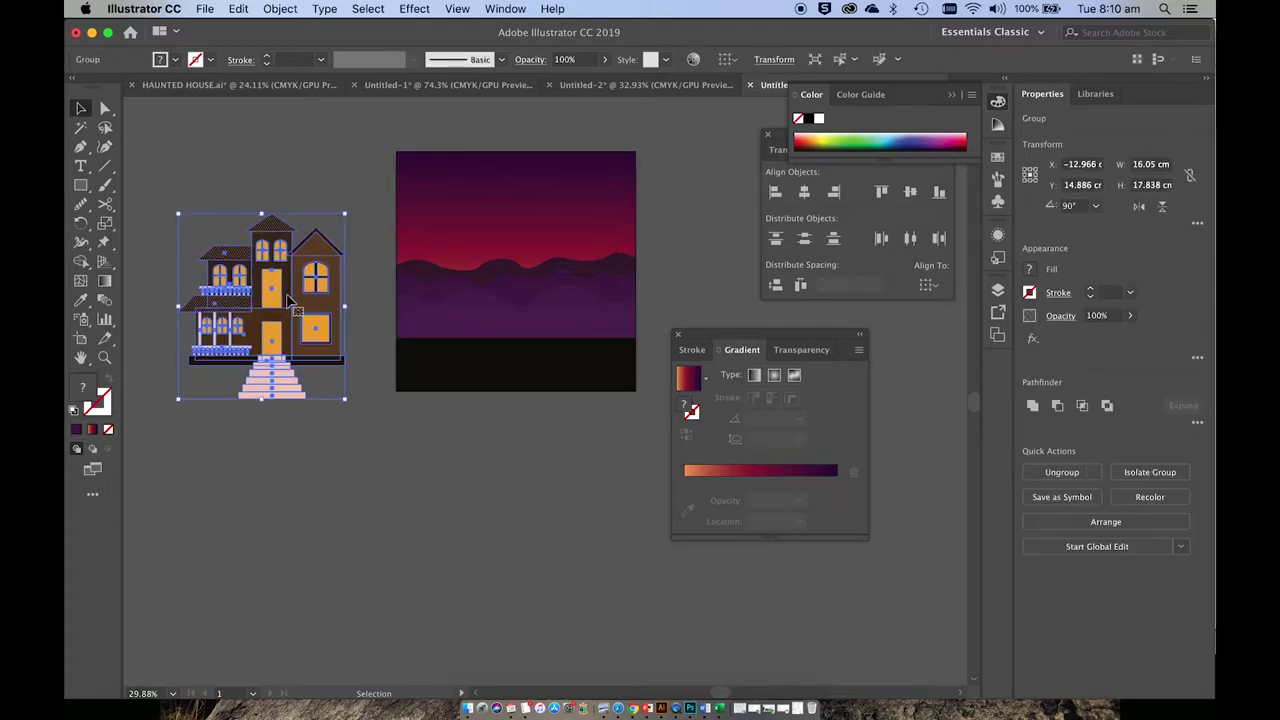
{"action": "left_click_drag", "start_coordinate": [288, 300], "coordinate": [533, 278]}
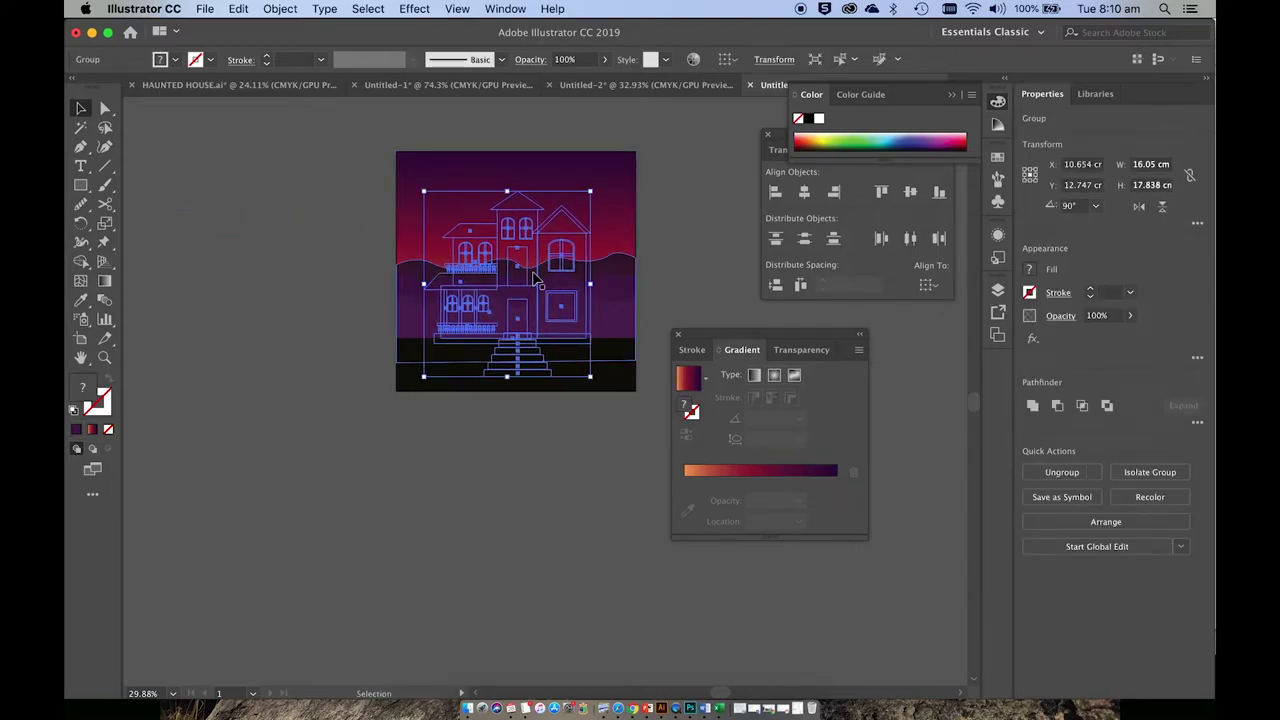
{"action": "key", "text": "super"}
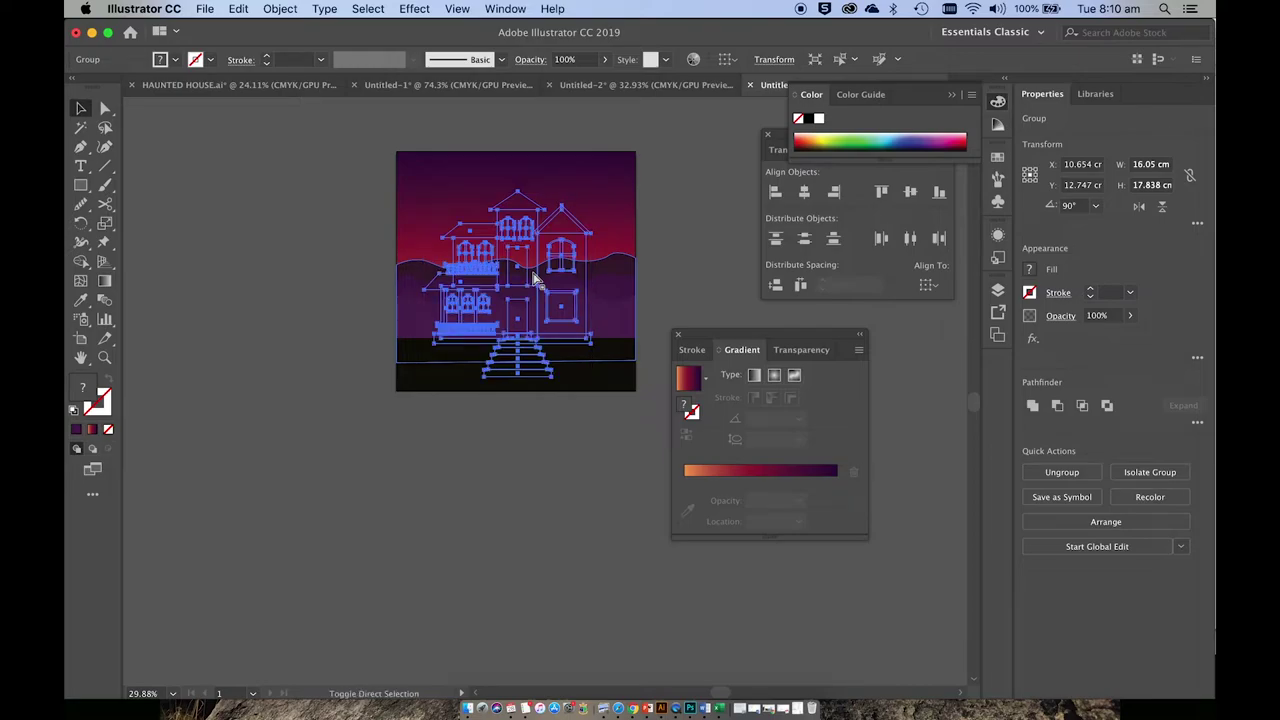
{"action": "left_click", "coordinate": [703, 222]}
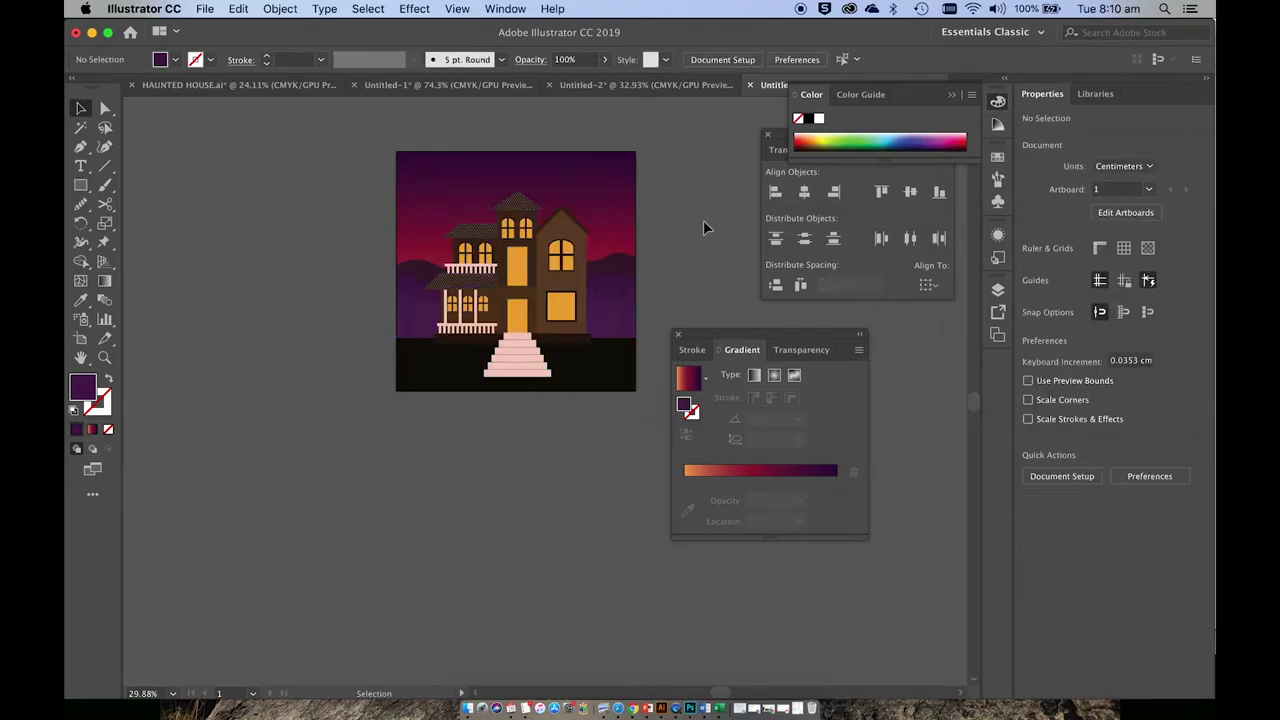
- Bring the HOUSE1.ai drawing into focus and pick the Ellipse Tool
{"action": "scroll", "coordinate": [703, 222], "scroll_direction": "up", "scroll_amount": 3}
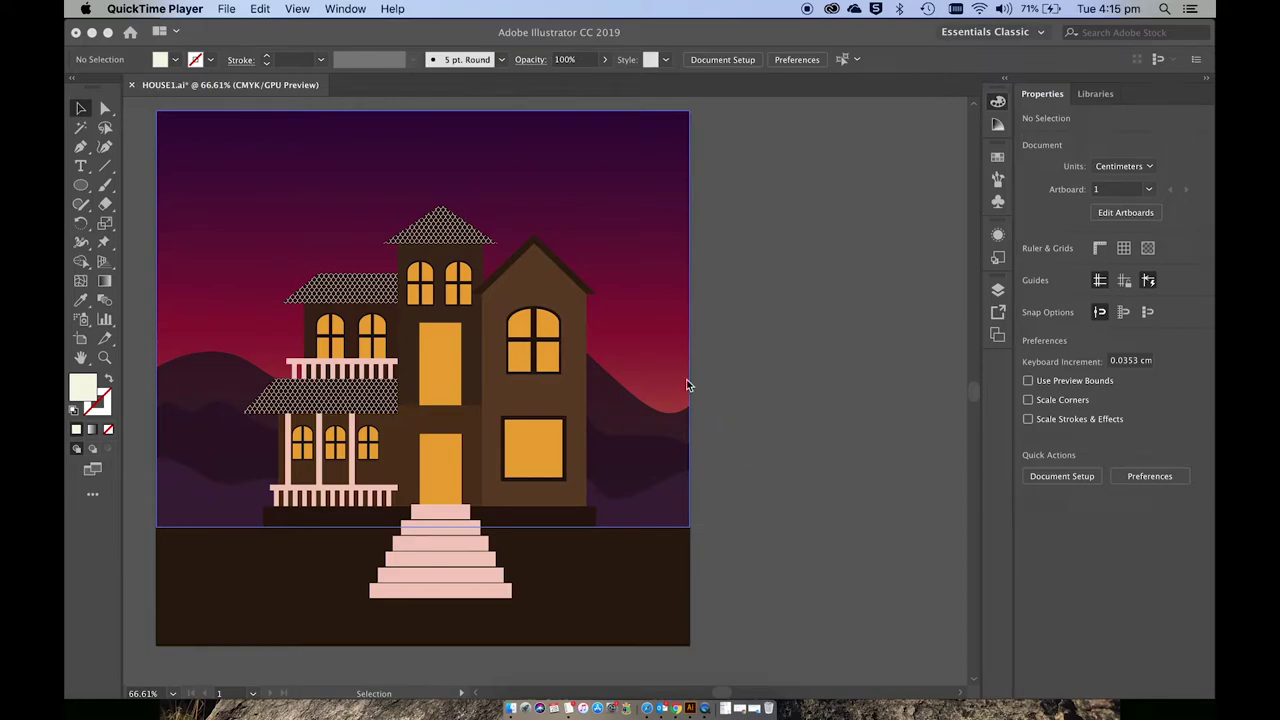
{"action": "left_click", "coordinate": [88, 188]}
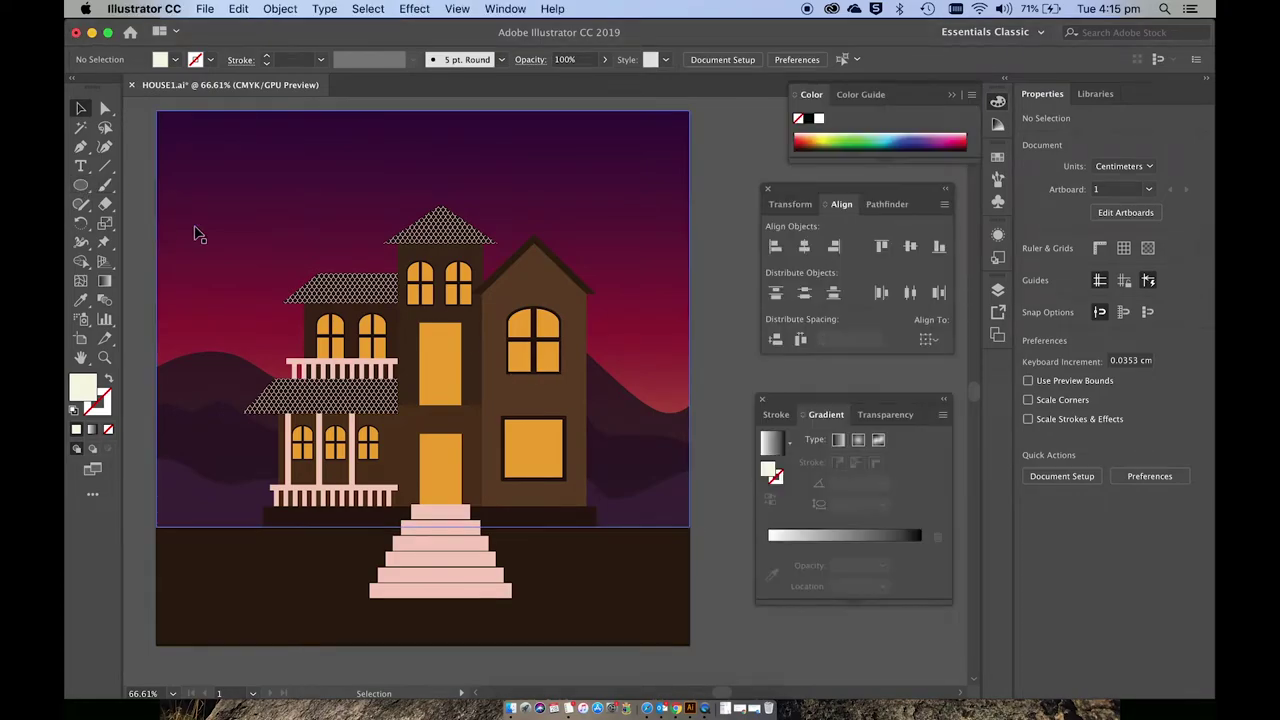
{"action": "left_click", "coordinate": [84, 186]}
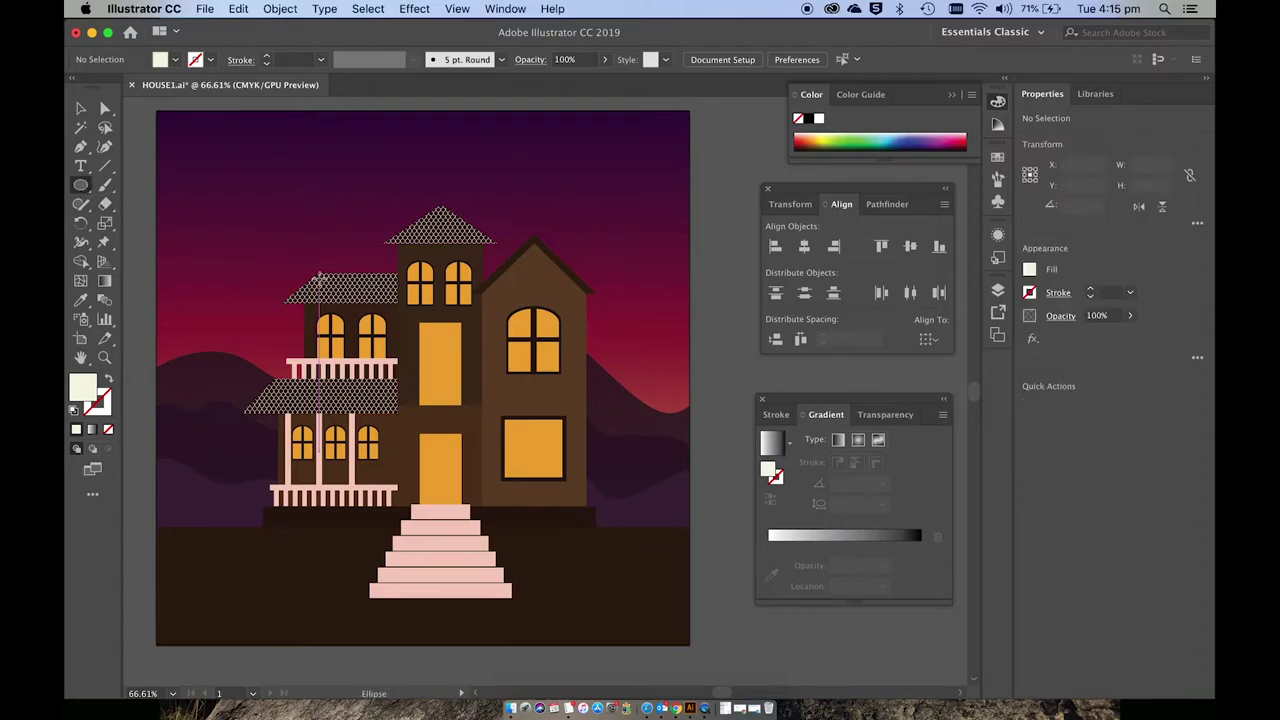
- Draw a 9.869 cm moon circle beside the artboard and a 1.998 cm crater circle near its top
{"action": "left_click", "coordinate": [82, 186]}
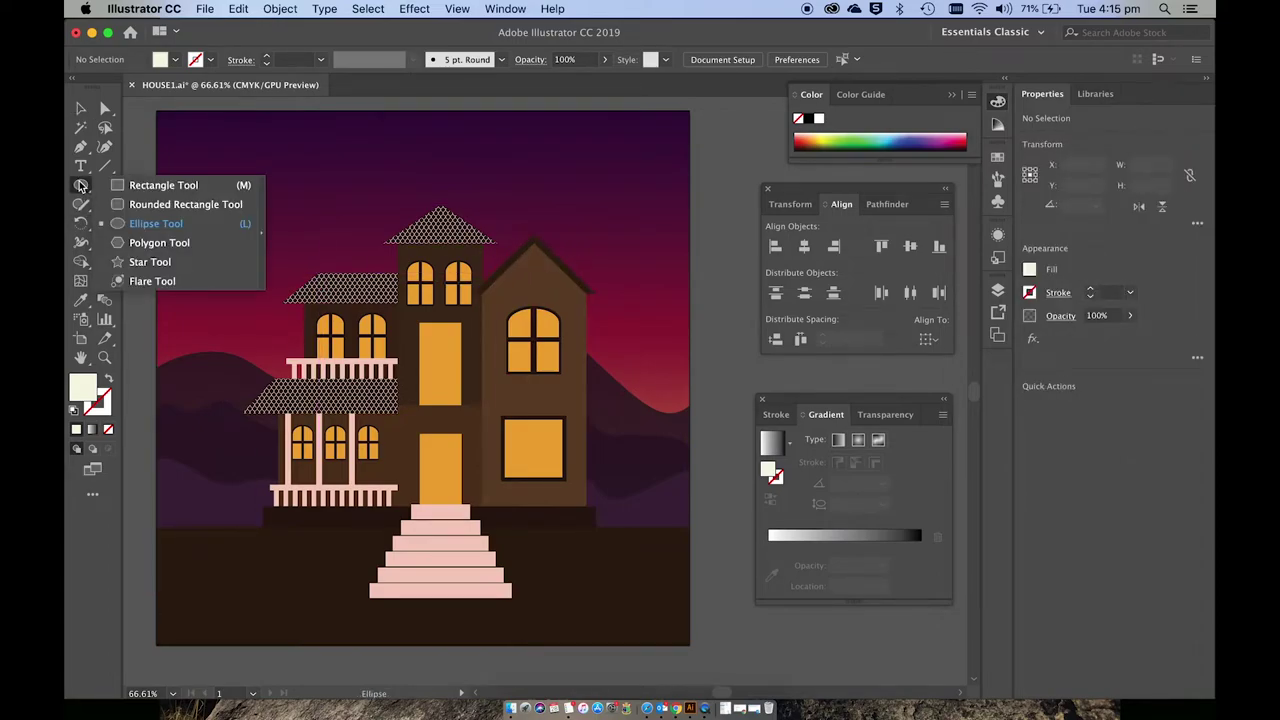
{"action": "left_click", "coordinate": [140, 223]}
{"action": "scroll", "coordinate": [682, 265], "scroll_direction": "right", "scroll_amount": 10}
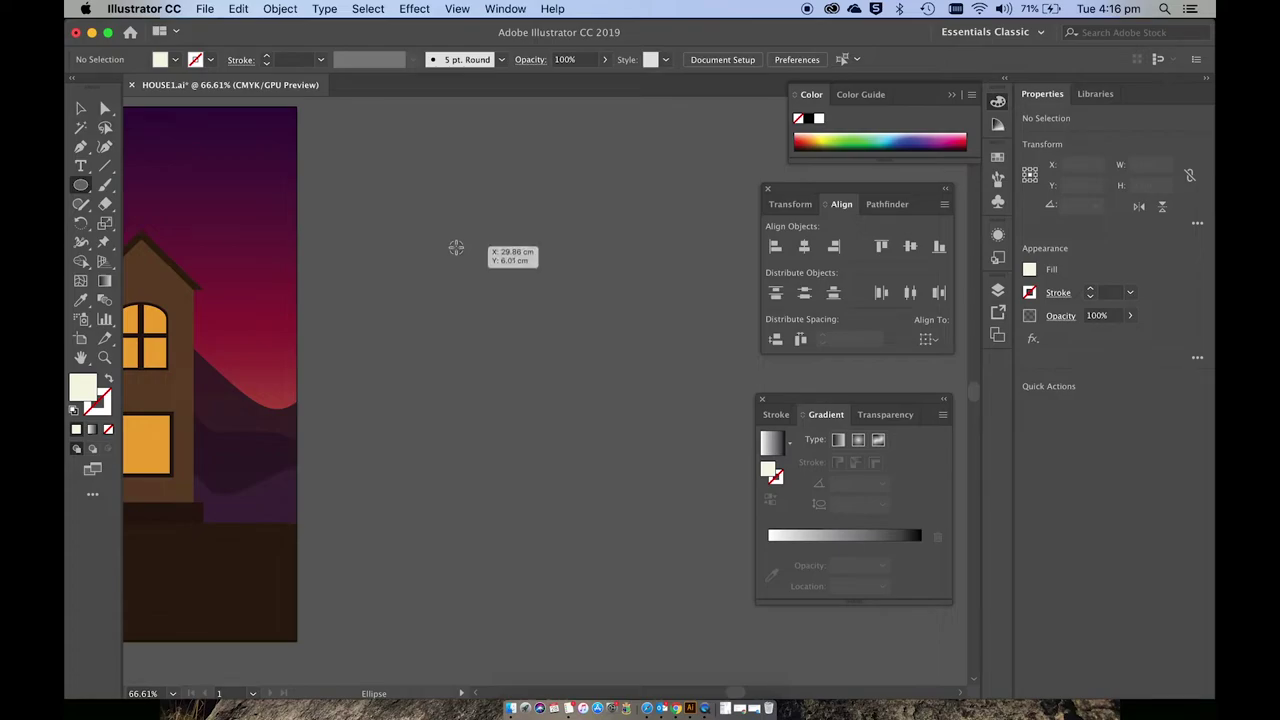
{"action": "left_click_drag", "start_coordinate": [456, 247], "coordinate": [570, 346]}
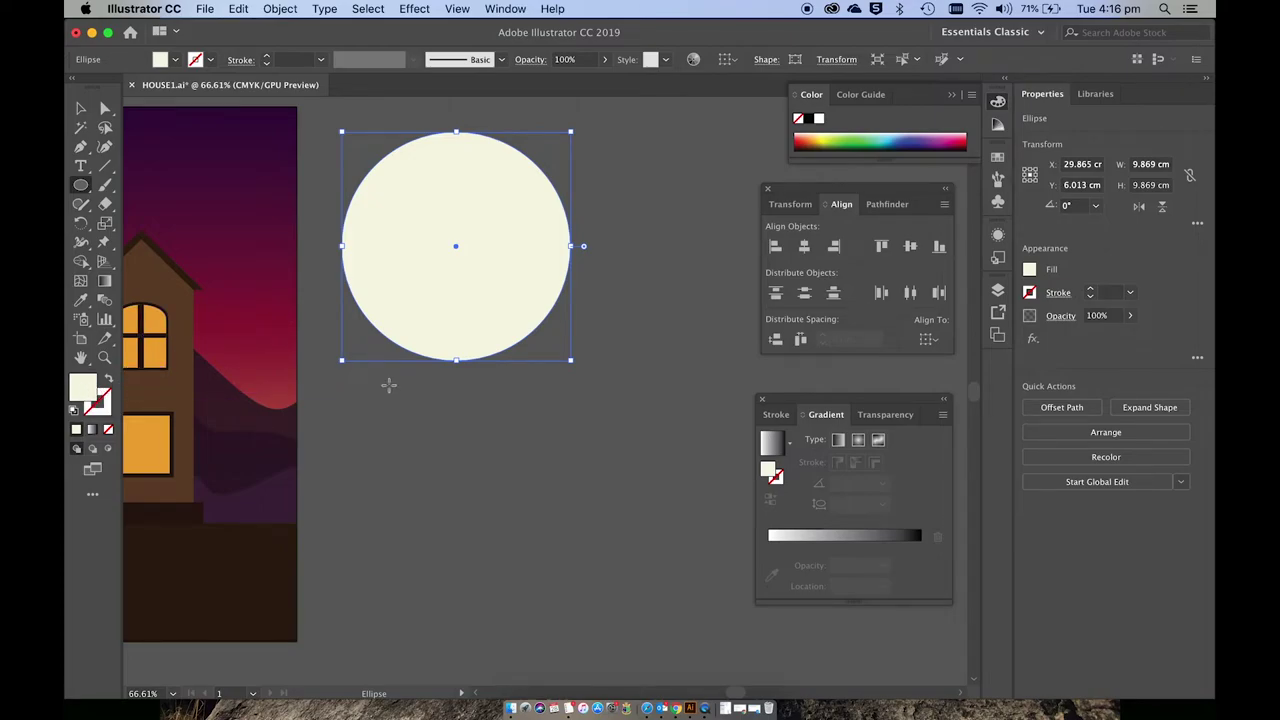
{"action": "scroll", "coordinate": [389, 385], "scroll_direction": "up", "scroll_amount": 5}
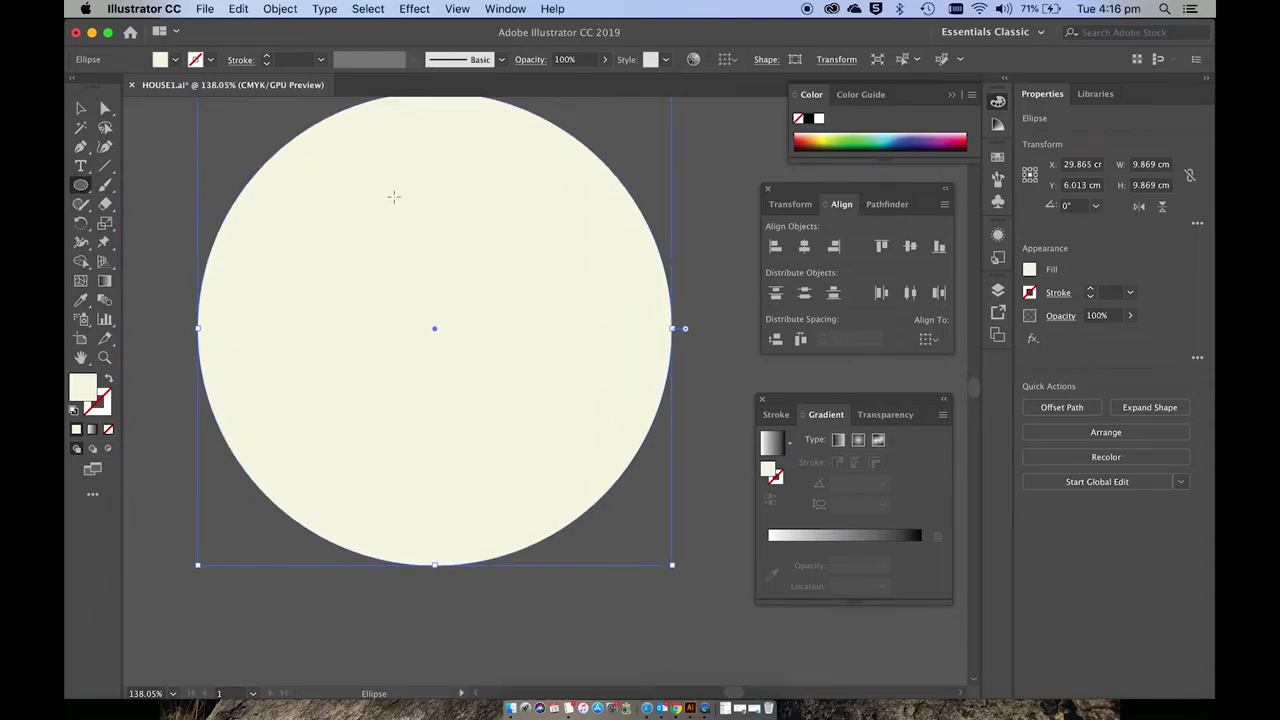
{"action": "left_click_drag", "start_coordinate": [405, 180], "coordinate": [453, 226]}
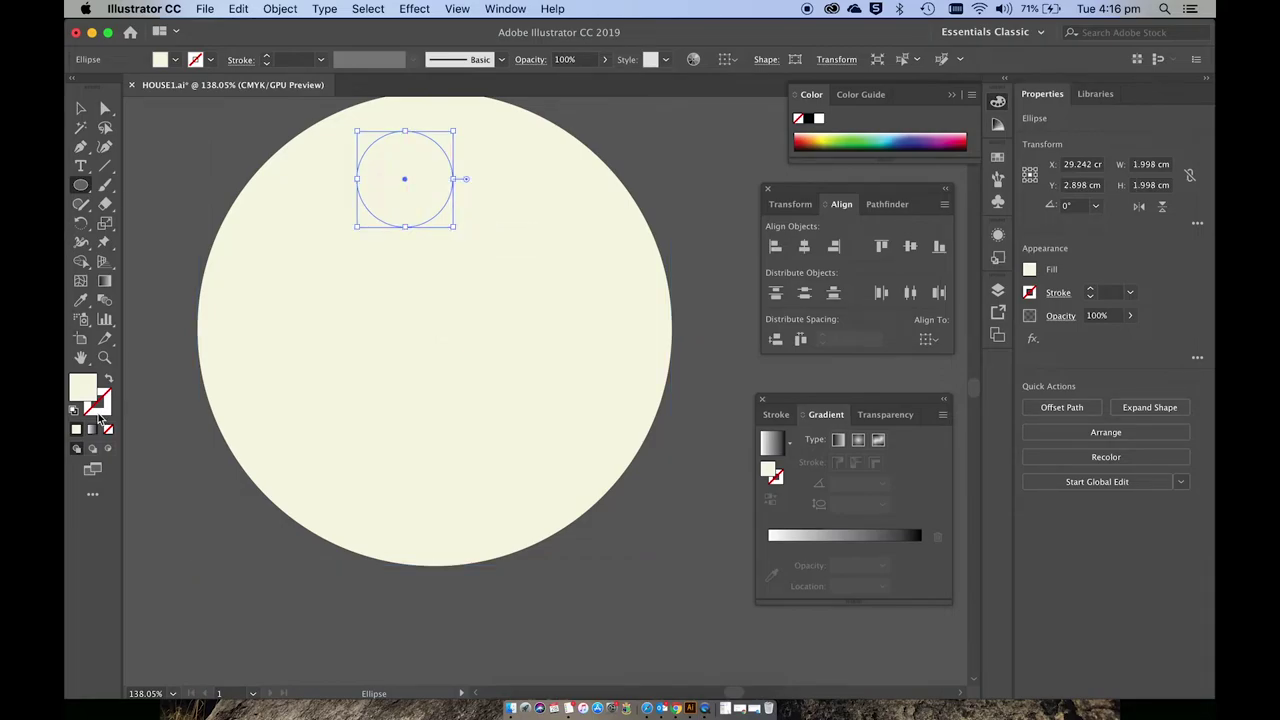
- Fill the crater circle light grey D8D5C3 and enlarge it slightly
{"action": "double_click", "coordinate": [81, 388]}
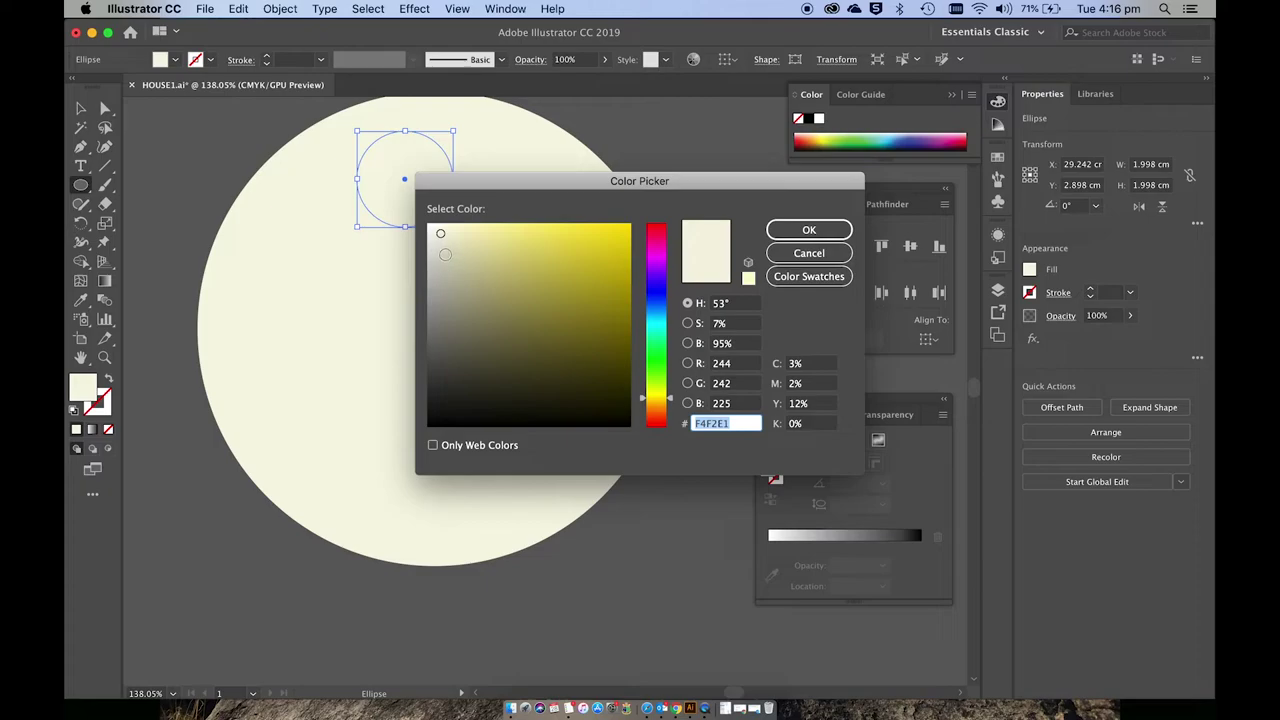
{"action": "left_click", "coordinate": [444, 254]}
{"action": "left_click", "coordinate": [438, 266]}
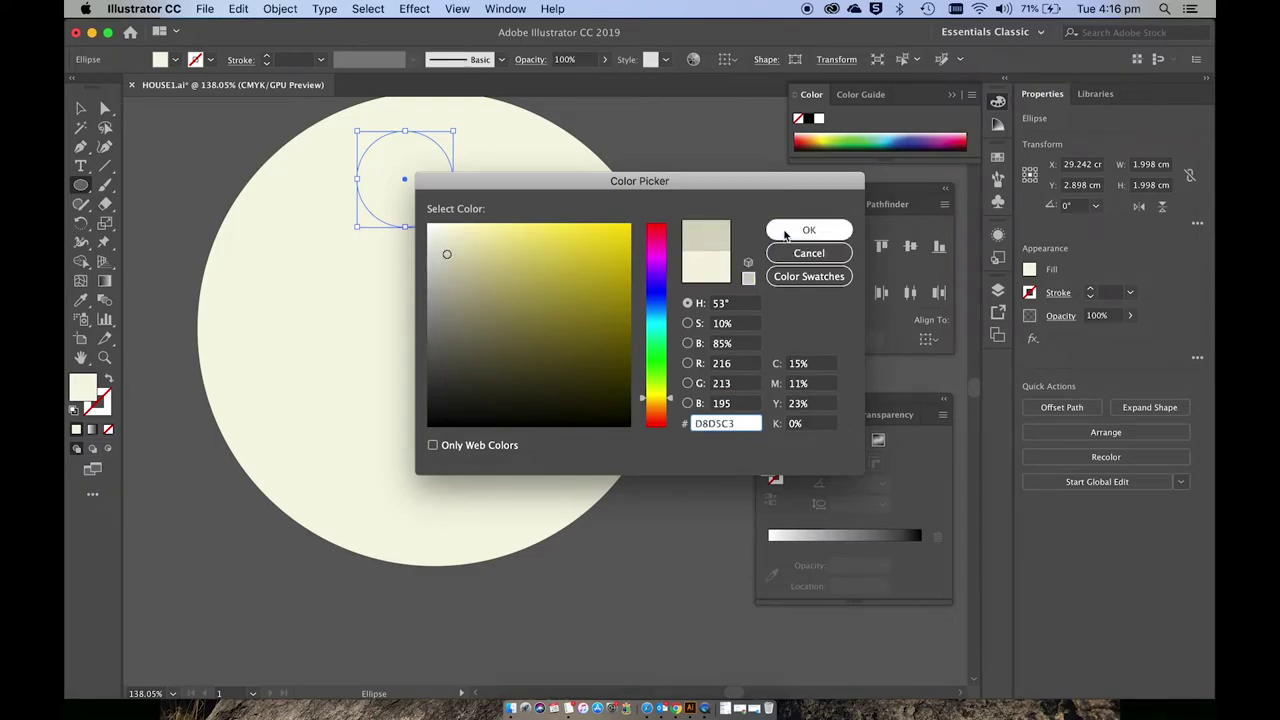
{"action": "left_click", "coordinate": [786, 230]}
{"action": "key", "text": "v"}
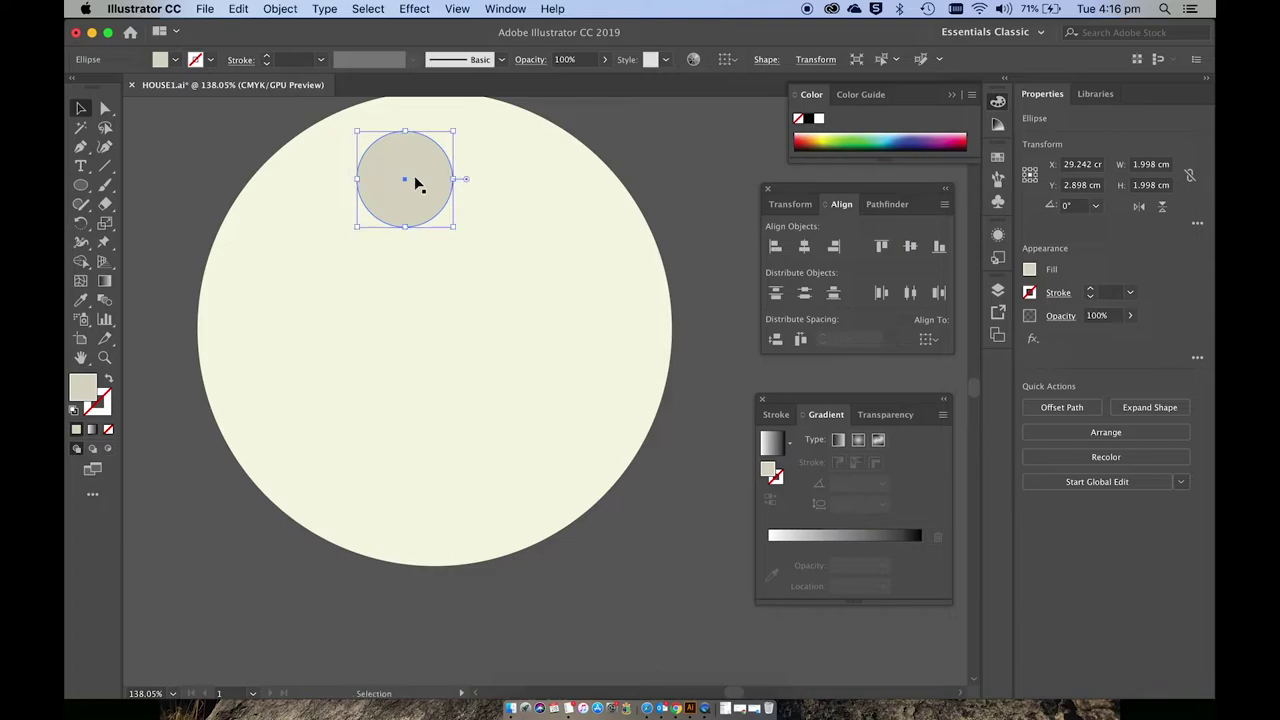
{"action": "left_click_drag", "start_coordinate": [355, 229], "coordinate": [346, 240]}
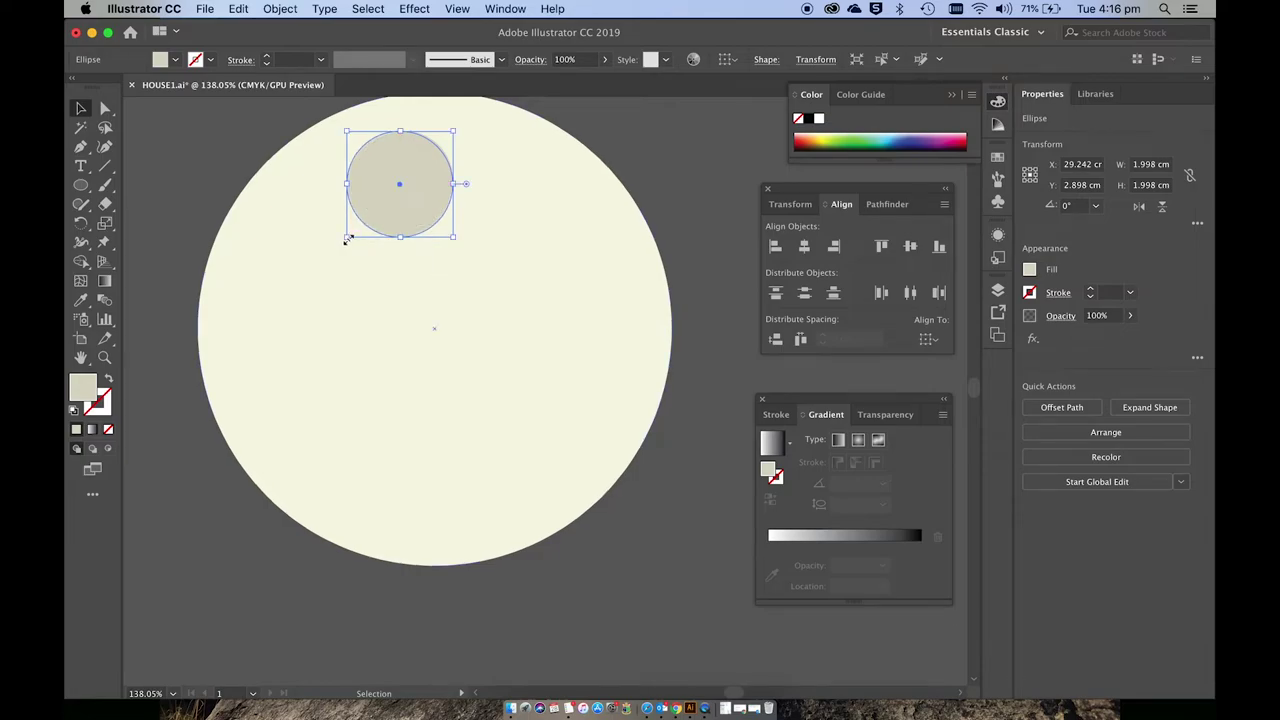
- Fill the shadow circle darker khaki AFAA91 and group both 2.21 cm crater circles
{"action": "double_click", "coordinate": [84, 388]}
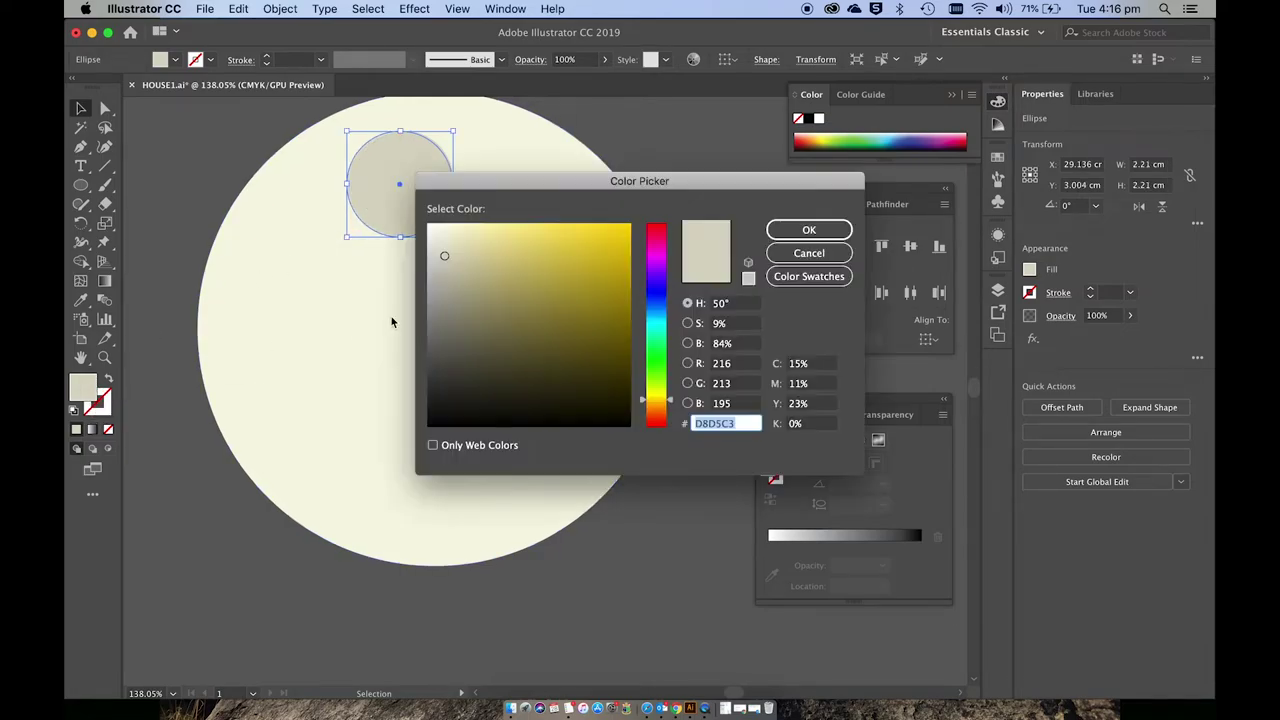
{"action": "left_click", "coordinate": [462, 284]}
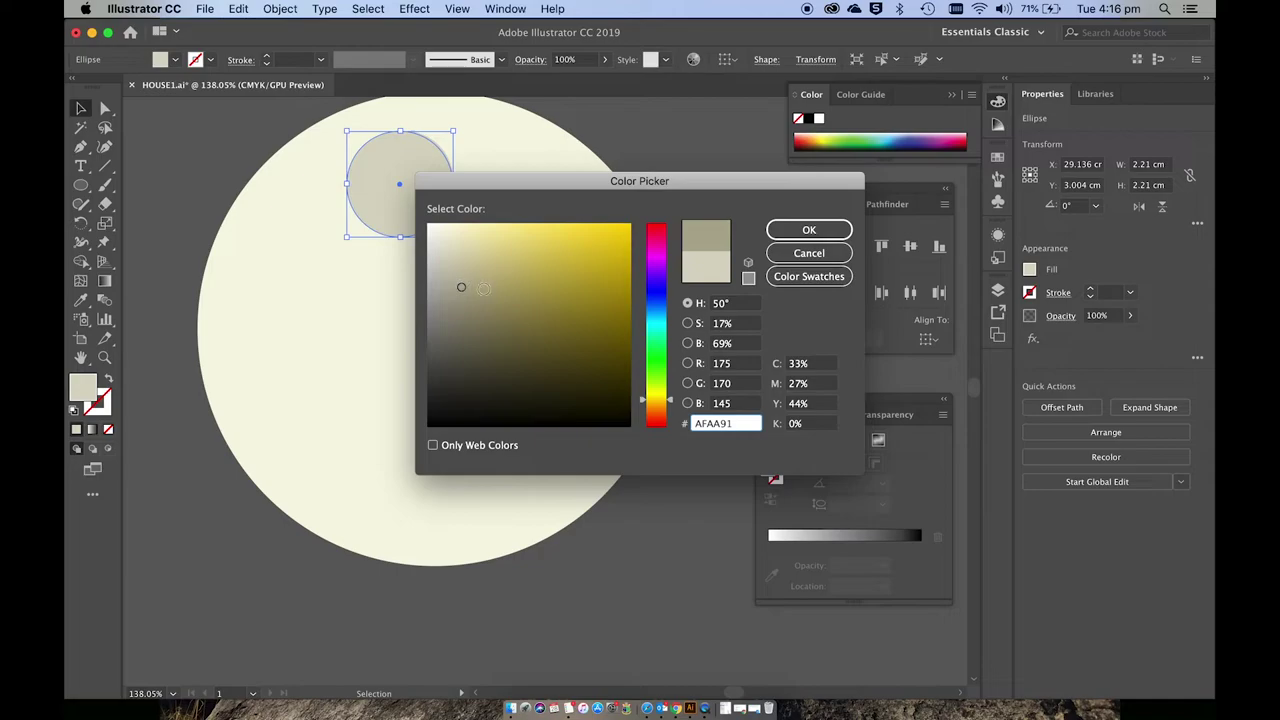
{"action": "left_click", "coordinate": [809, 230]}
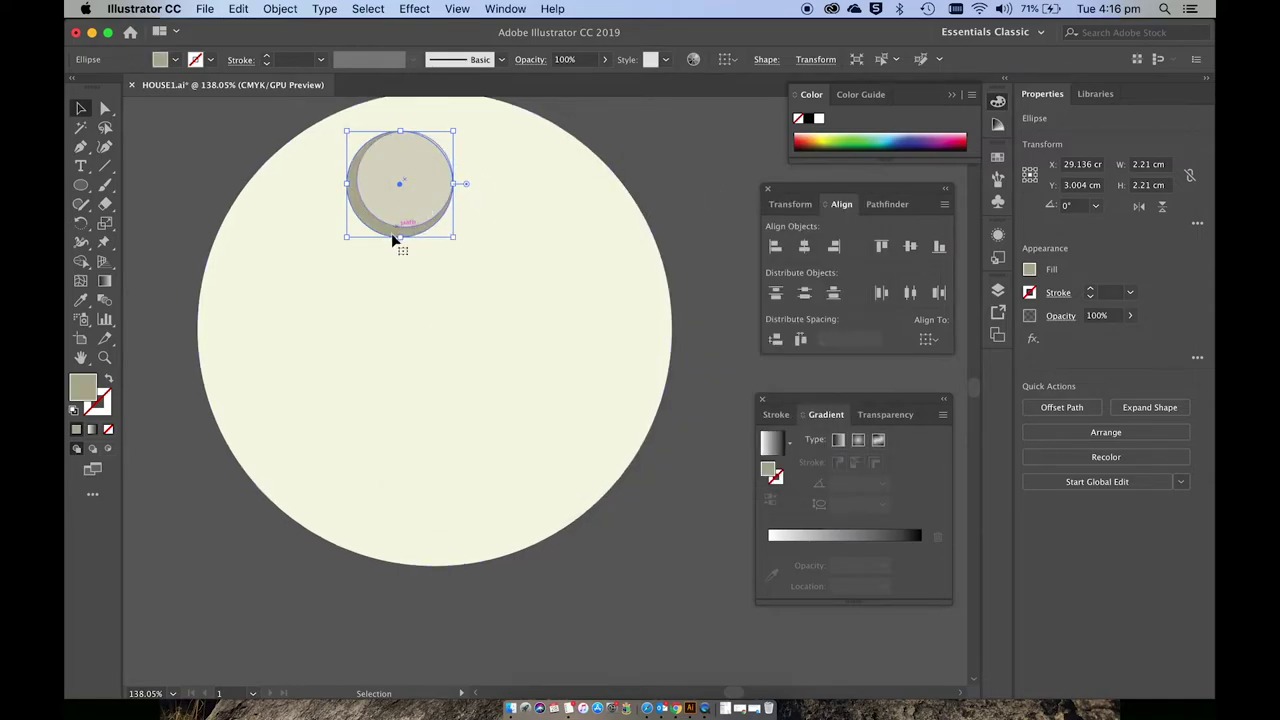
{"action": "left_click", "coordinate": [436, 207], "text": "shift"}
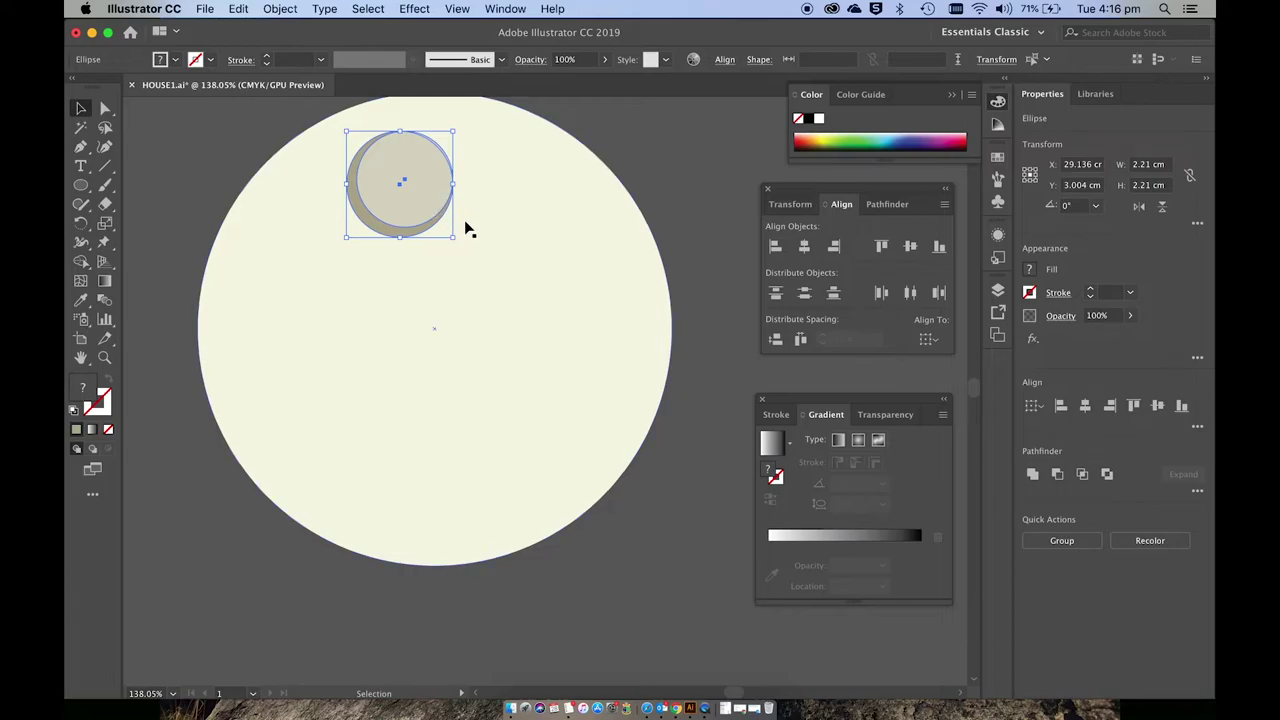
{"action": "key", "text": "super+g"}
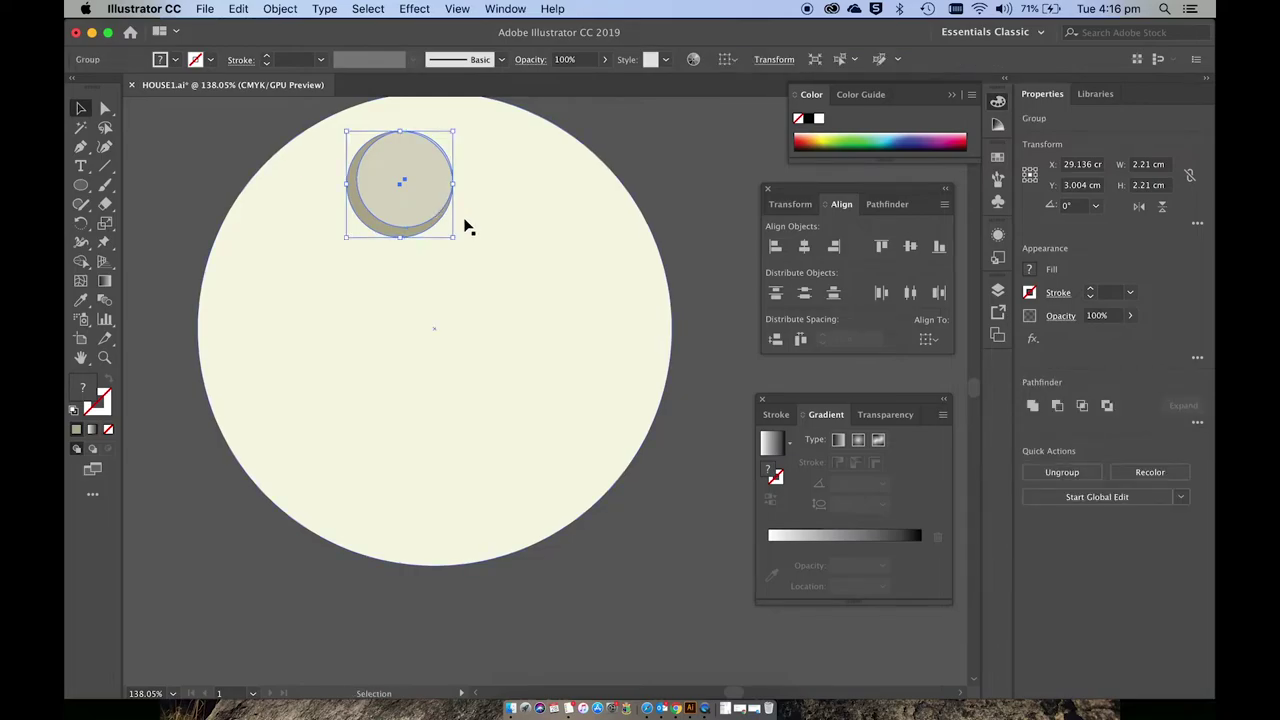
{"action": "left_click", "coordinate": [617, 139]}
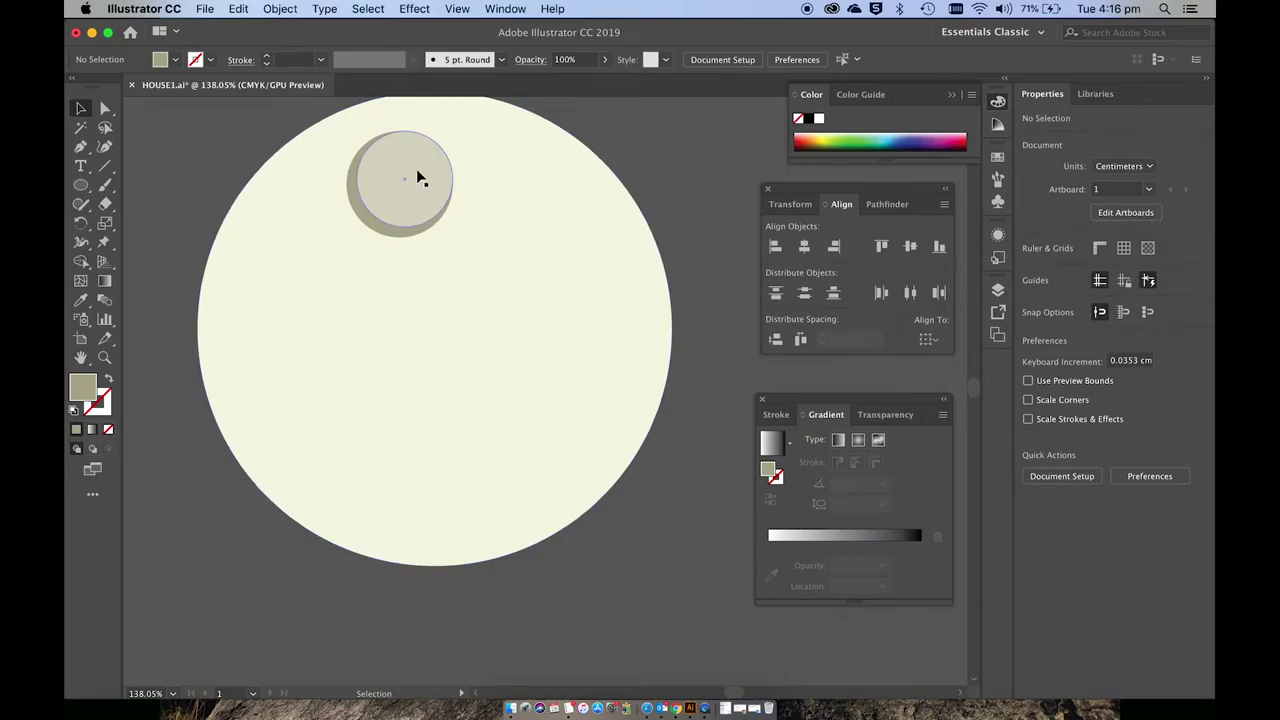
- Alt-drag crater copies across the moon, shrinking some to about 1.4 cm
{"action": "left_click_drag", "start_coordinate": [418, 178], "coordinate": [310, 268]}
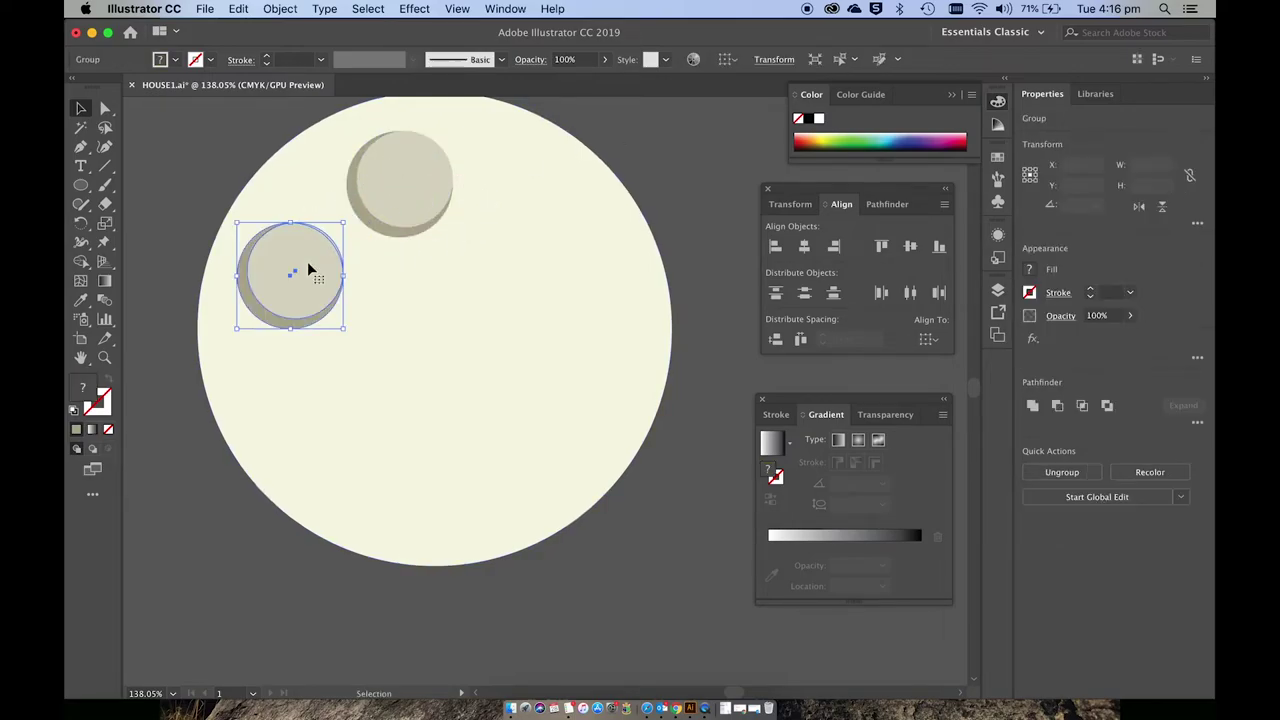
{"action": "left_click_drag", "start_coordinate": [341, 326], "coordinate": [312, 409]}
{"action": "left_click_drag", "start_coordinate": [410, 204], "coordinate": [446, 456]}
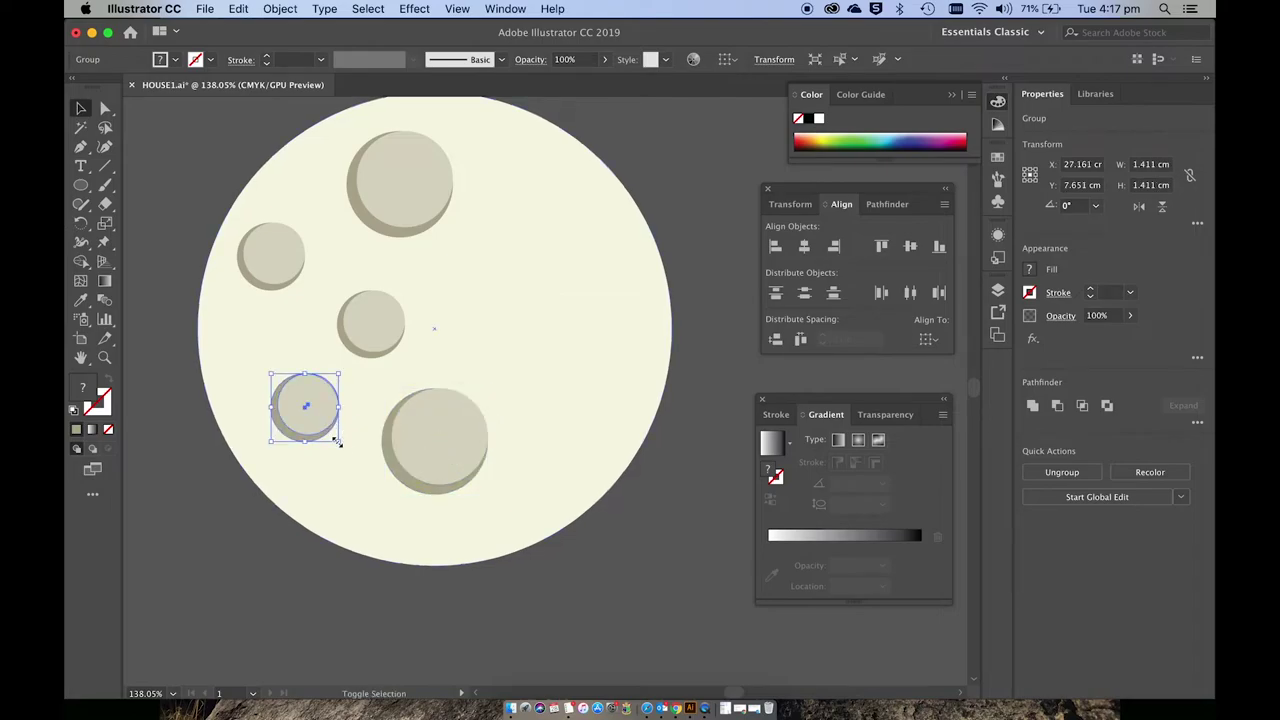
{"action": "left_click_drag", "start_coordinate": [338, 437], "coordinate": [351, 402]}
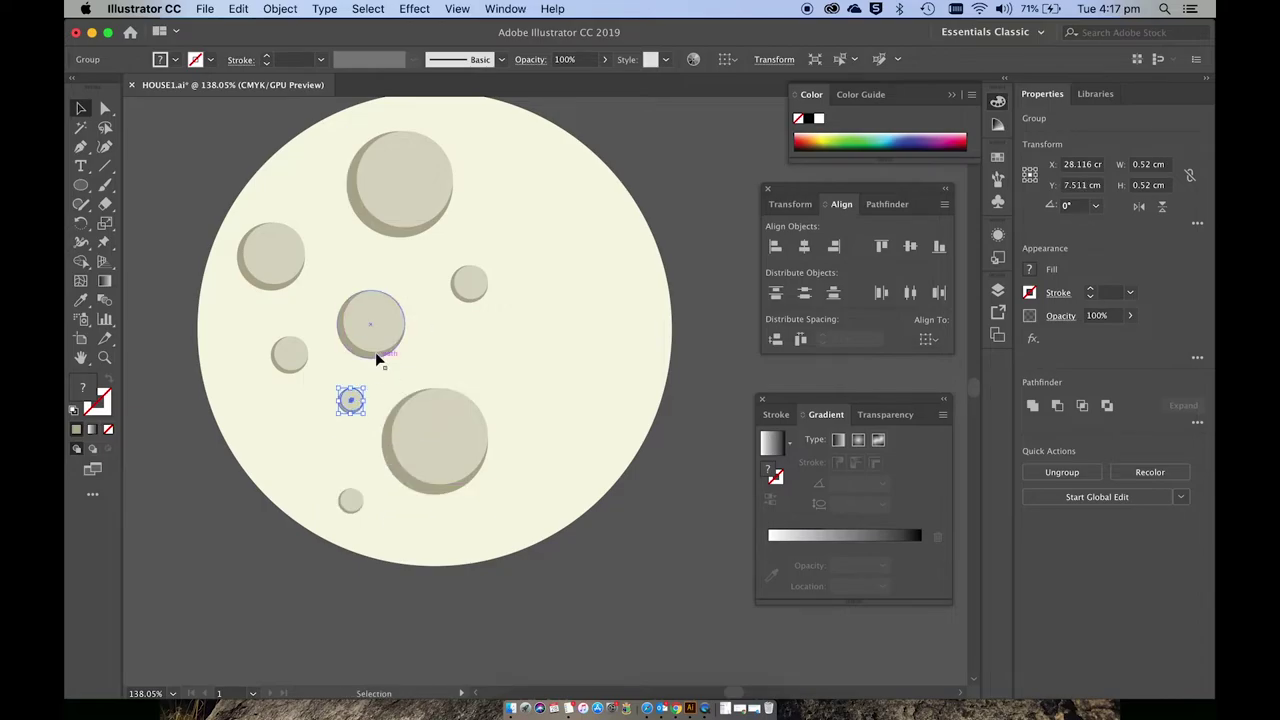
{"action": "left_click_drag", "start_coordinate": [372, 342], "coordinate": [283, 455]}
{"action": "left_click", "coordinate": [449, 631]}
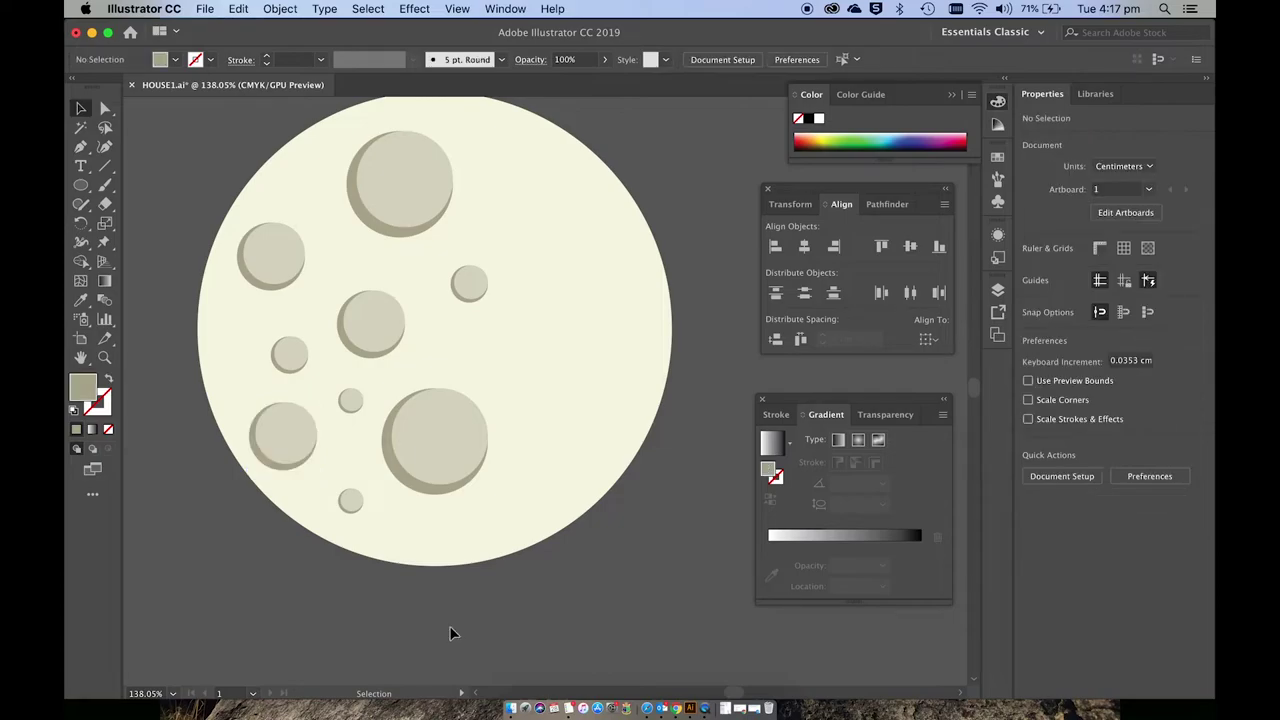
{"action": "left_click_drag", "start_coordinate": [350, 400], "coordinate": [514, 507]}
- Apply a Gaussian Blur of 9.6 px radius to the large moon circle
{"action": "left_click", "coordinate": [679, 502]}
{"action": "scroll", "coordinate": [679, 502], "scroll_direction": "down", "scroll_amount": 3}
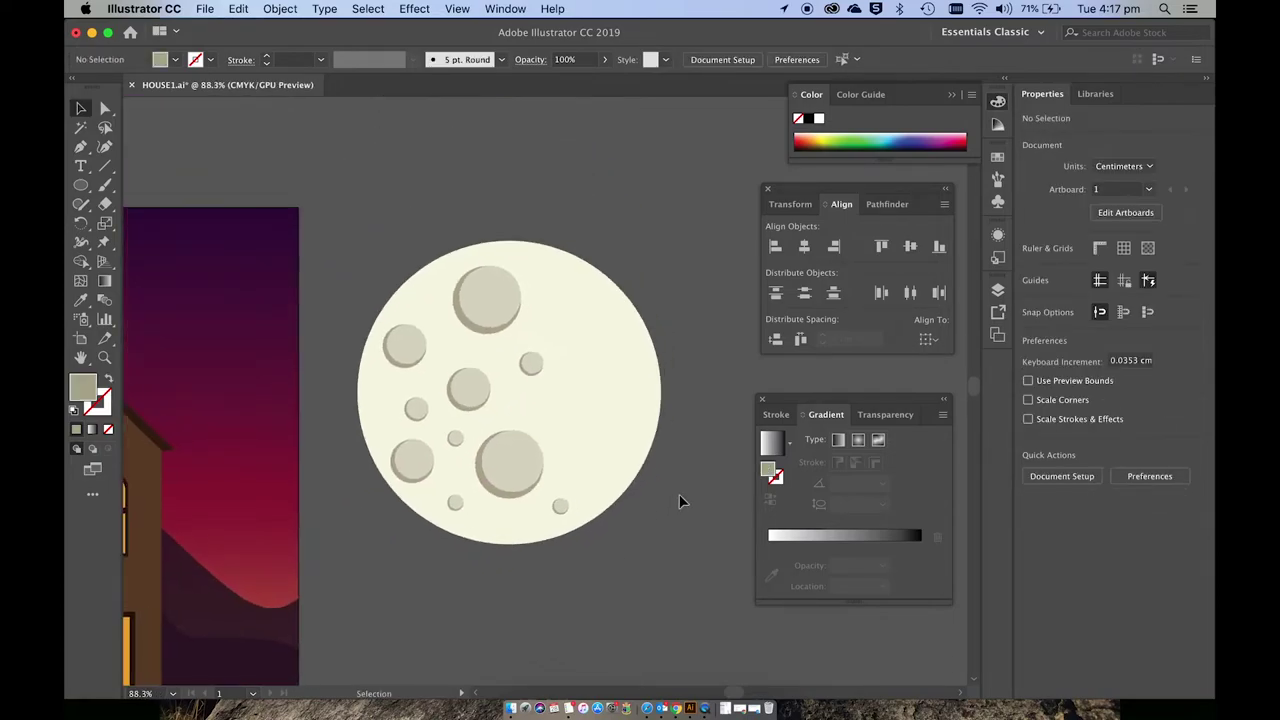
{"action": "left_click", "coordinate": [577, 292]}
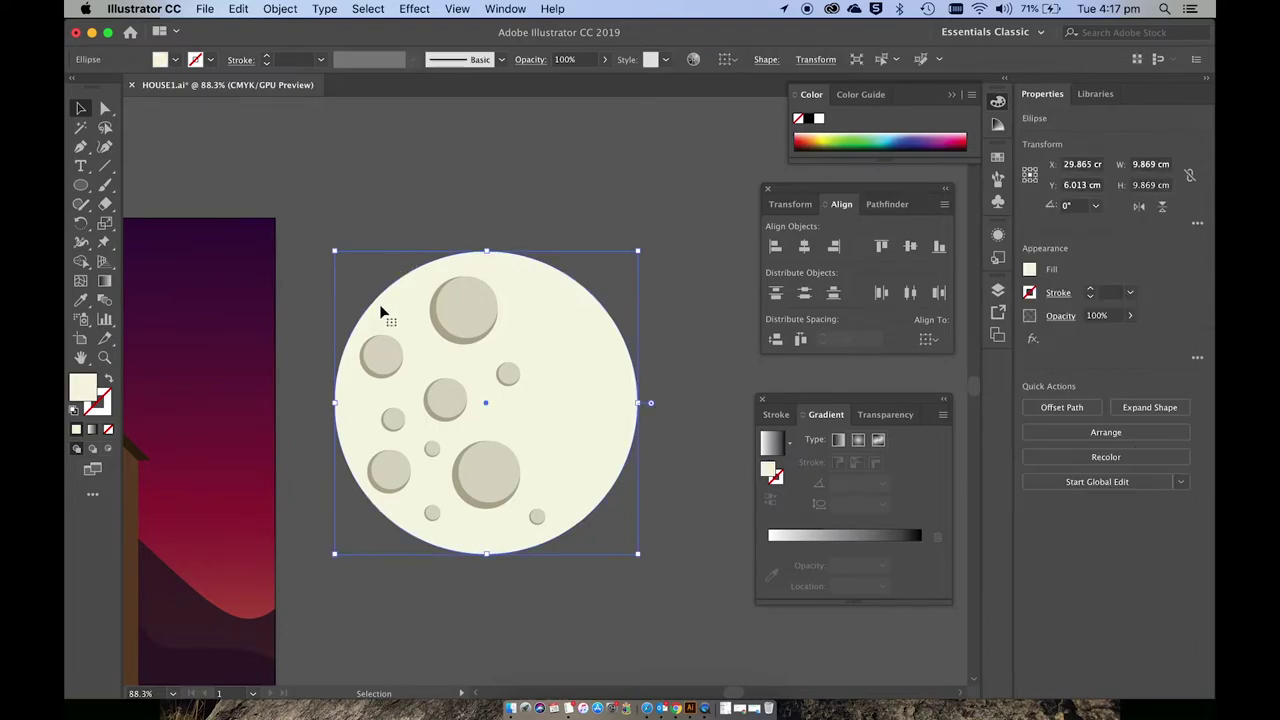
{"action": "left_click", "coordinate": [457, 9]}
{"action": "mouse_move", "coordinate": [414, 9]}
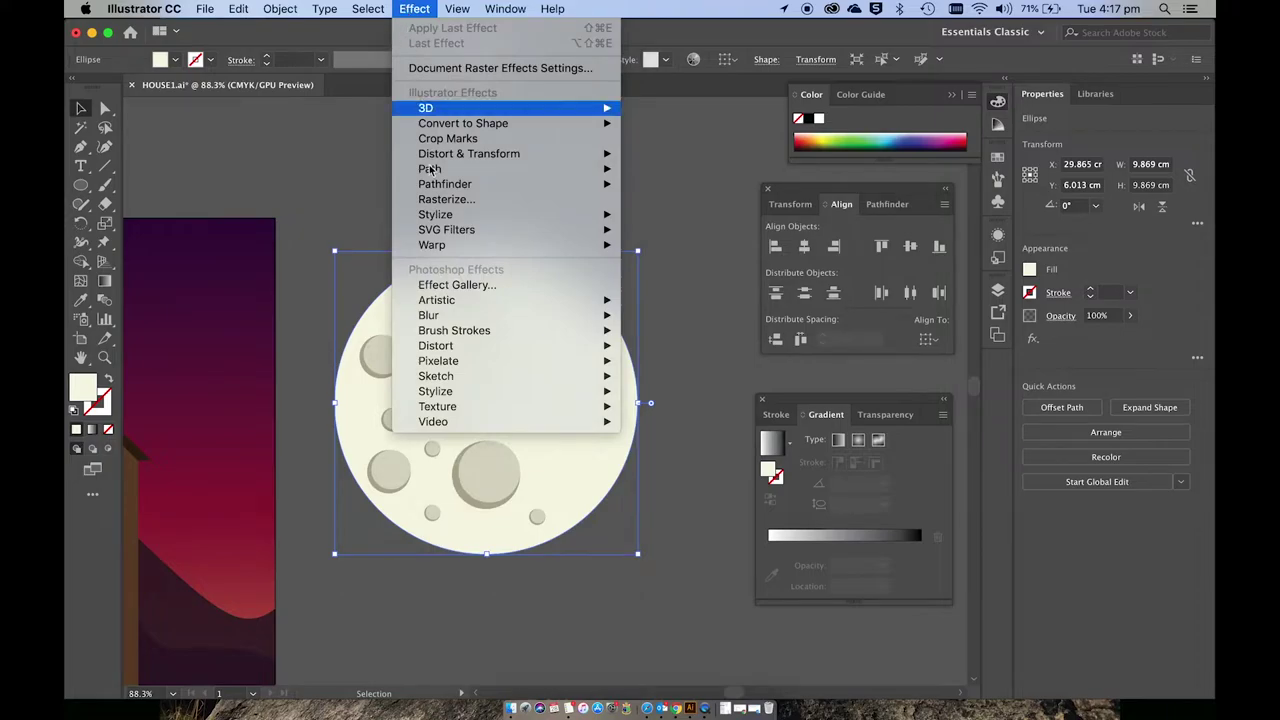
{"action": "mouse_move", "coordinate": [466, 318]}
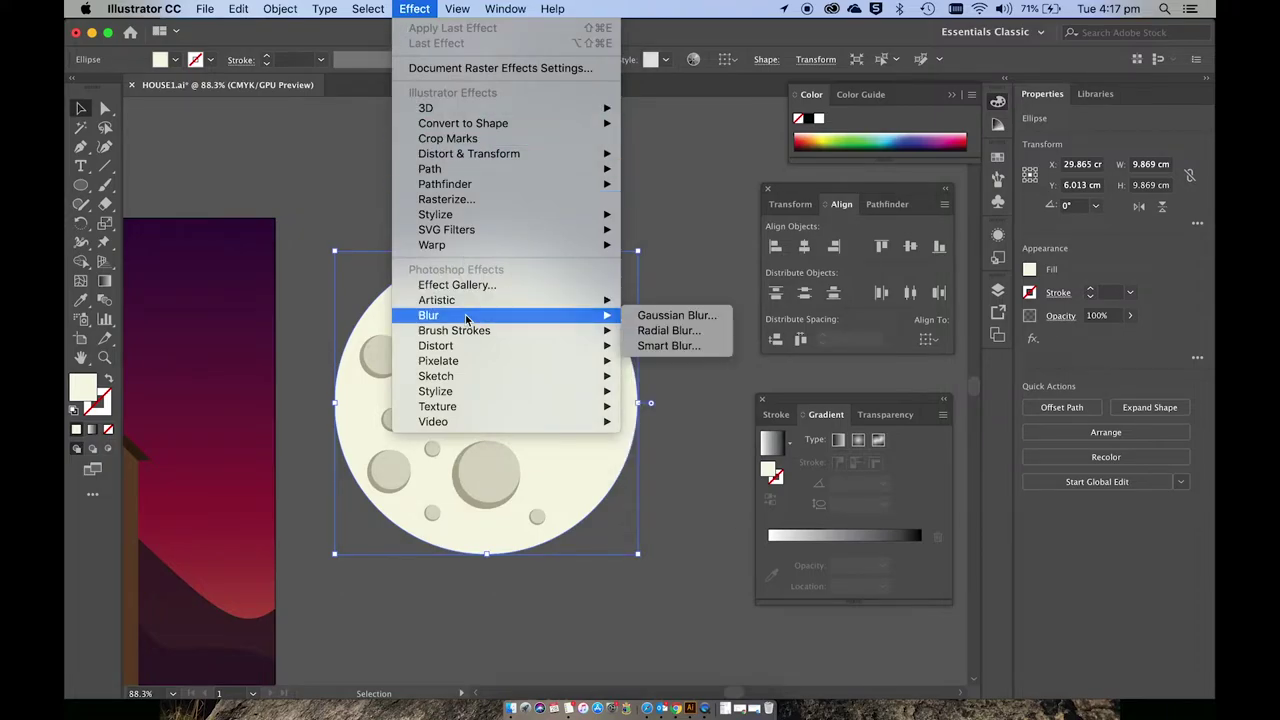
{"action": "left_click", "coordinate": [686, 317]}
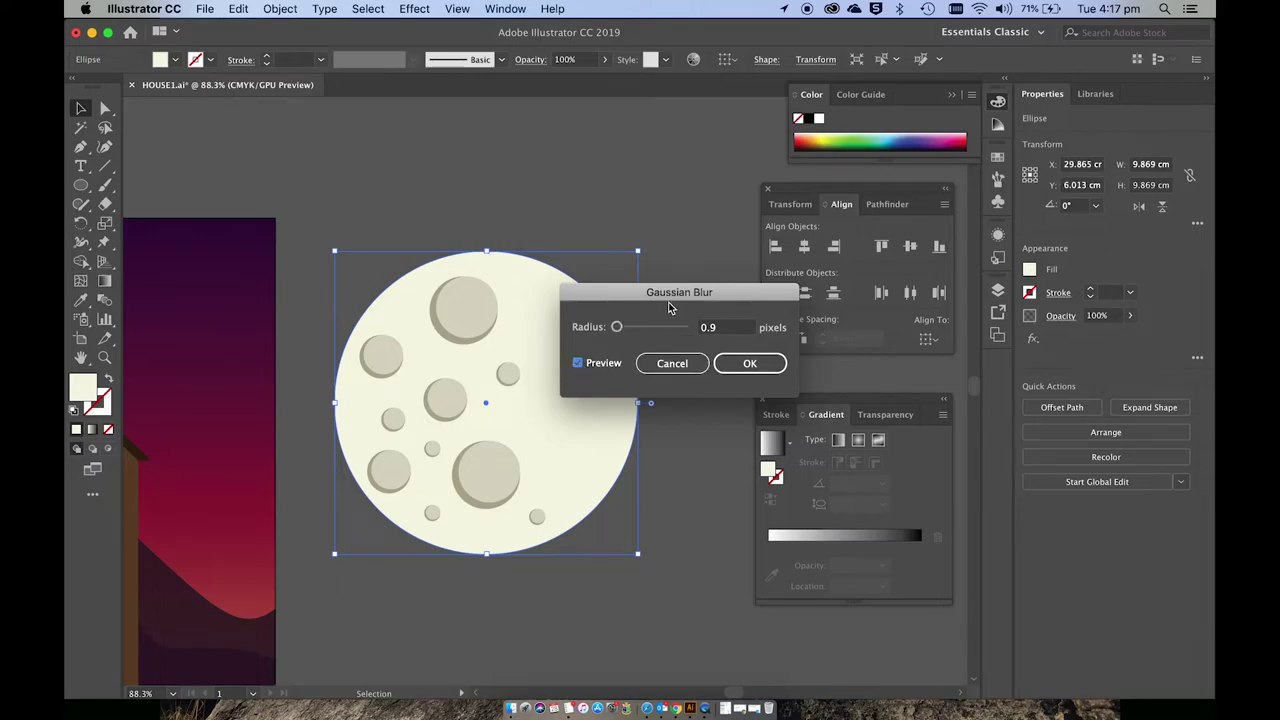
{"action": "left_click_drag", "start_coordinate": [665, 293], "coordinate": [760, 345]}
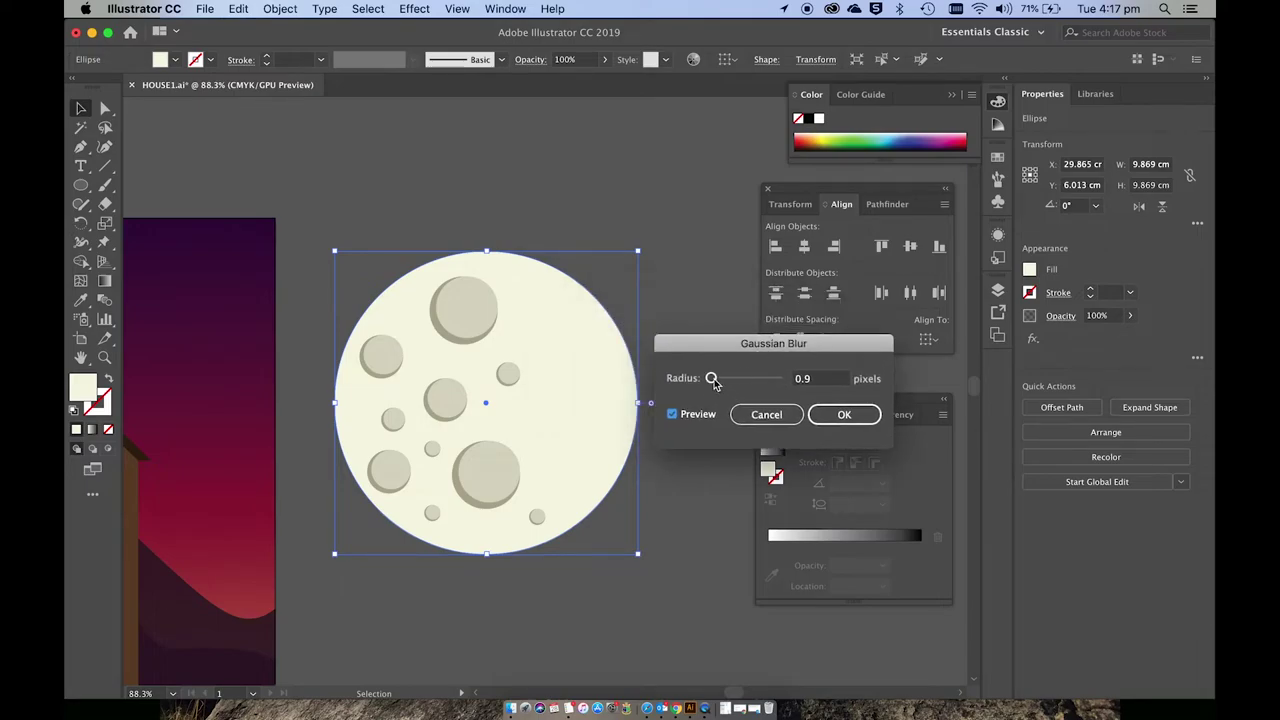
{"action": "left_click_drag", "start_coordinate": [712, 380], "coordinate": [742, 383]}
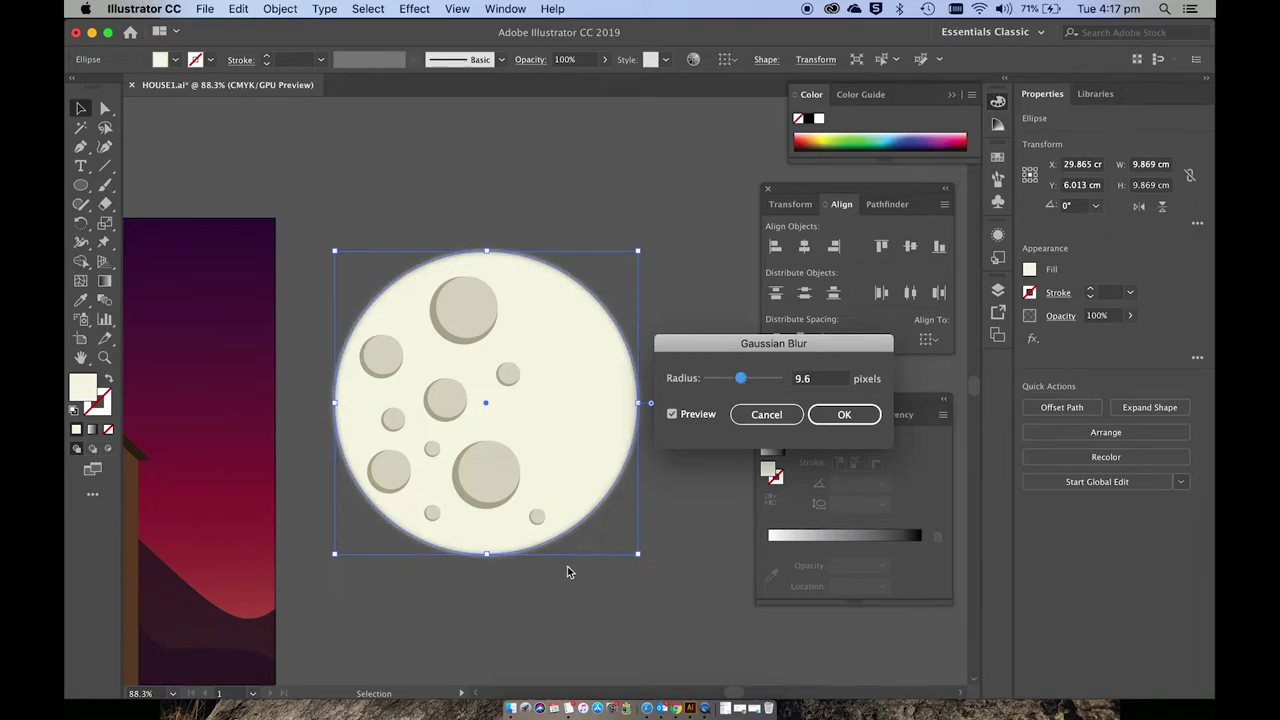
{"action": "left_click", "coordinate": [844, 416]}
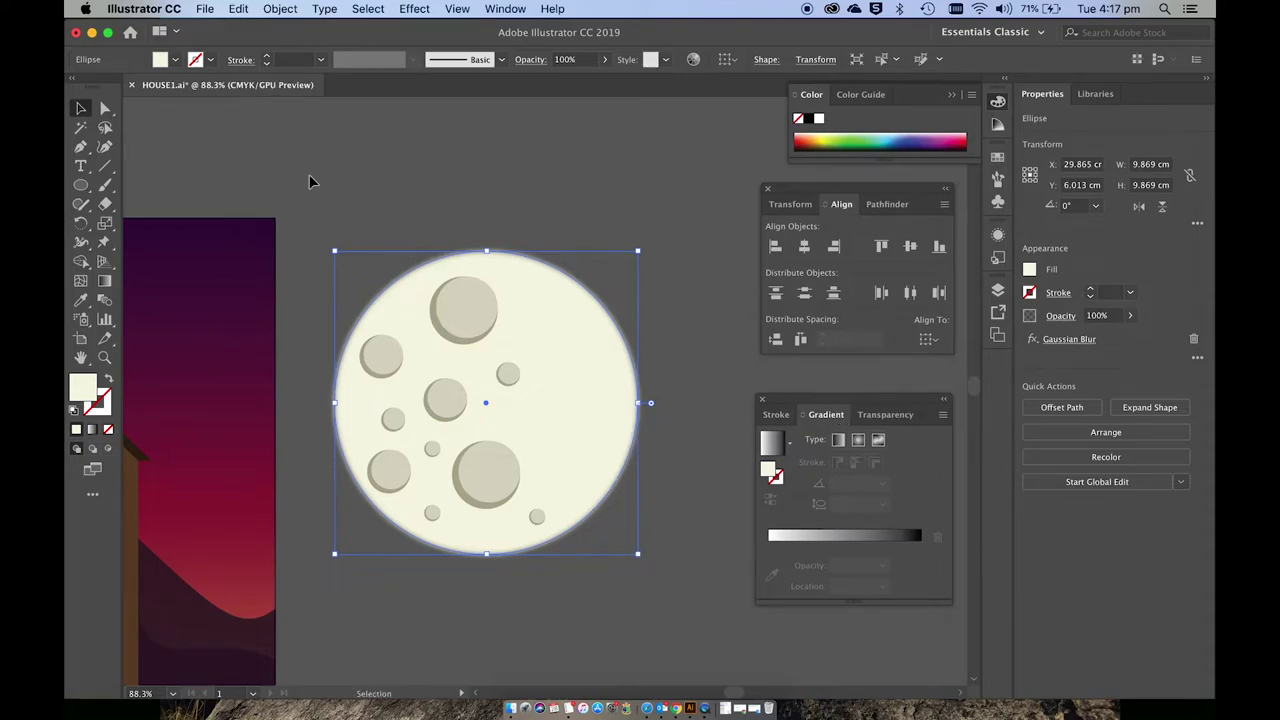
{"action": "left_click", "coordinate": [309, 210]}
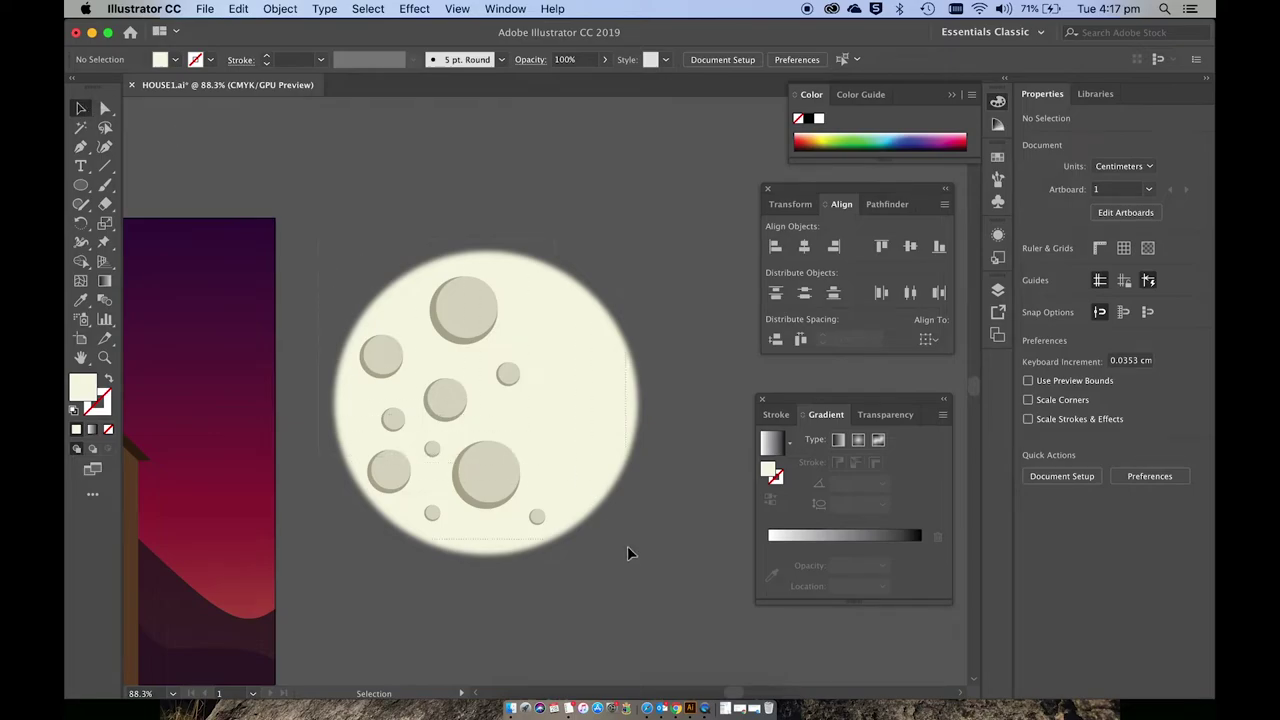
- Select the moon and craters, expand the blur appearance, and group them
{"action": "key", "text": "super+a"}
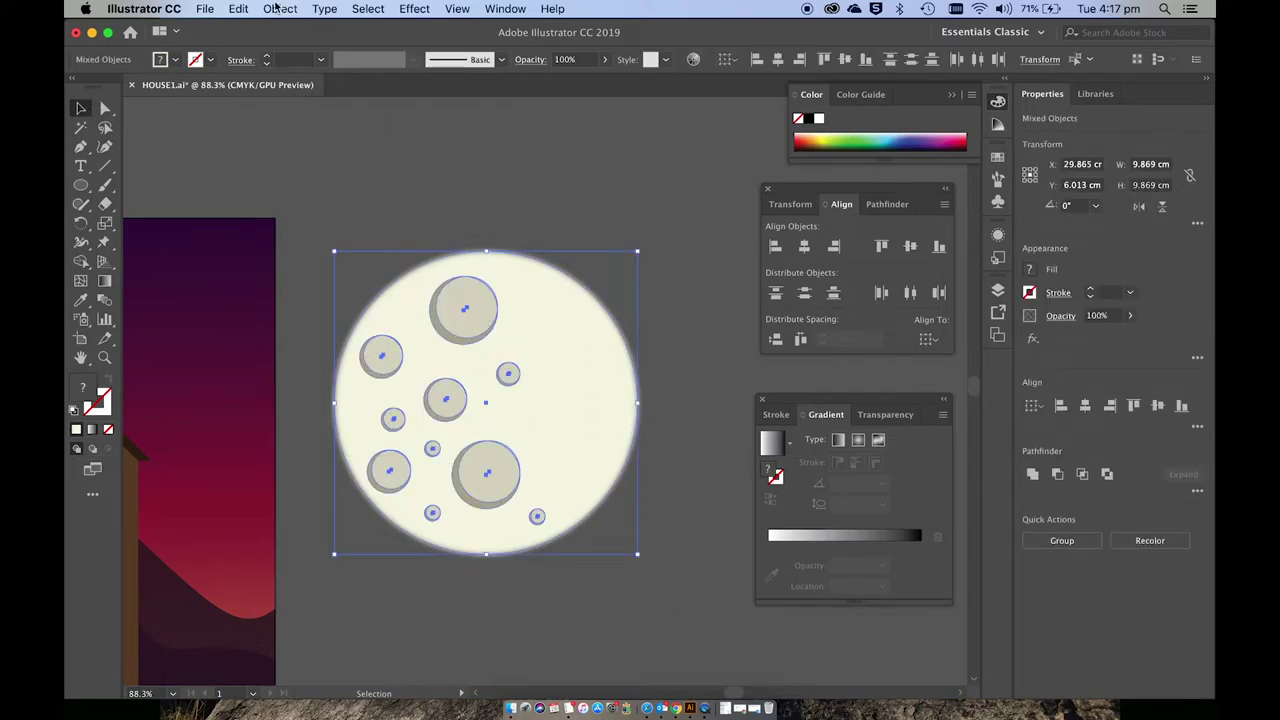
{"action": "left_click", "coordinate": [279, 8]}
{"action": "mouse_move", "coordinate": [289, 45]}
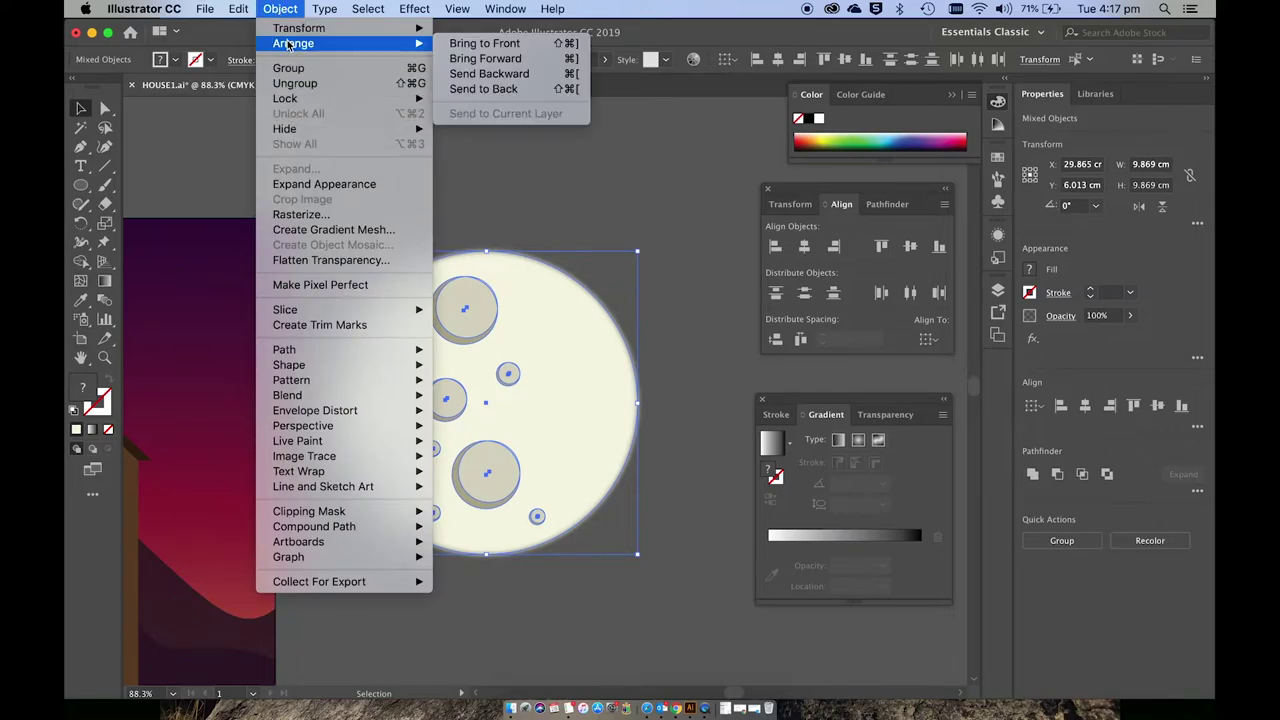
{"action": "left_click", "coordinate": [300, 185]}
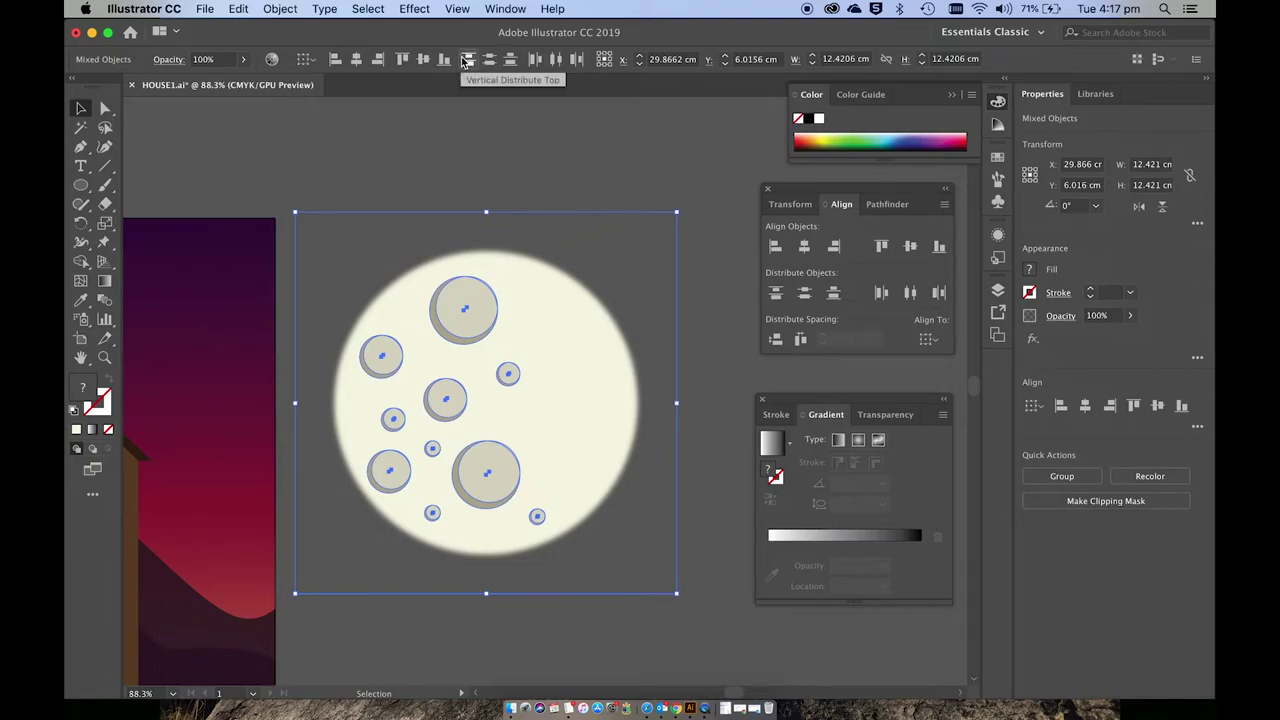
{"action": "key", "text": "super+g"}
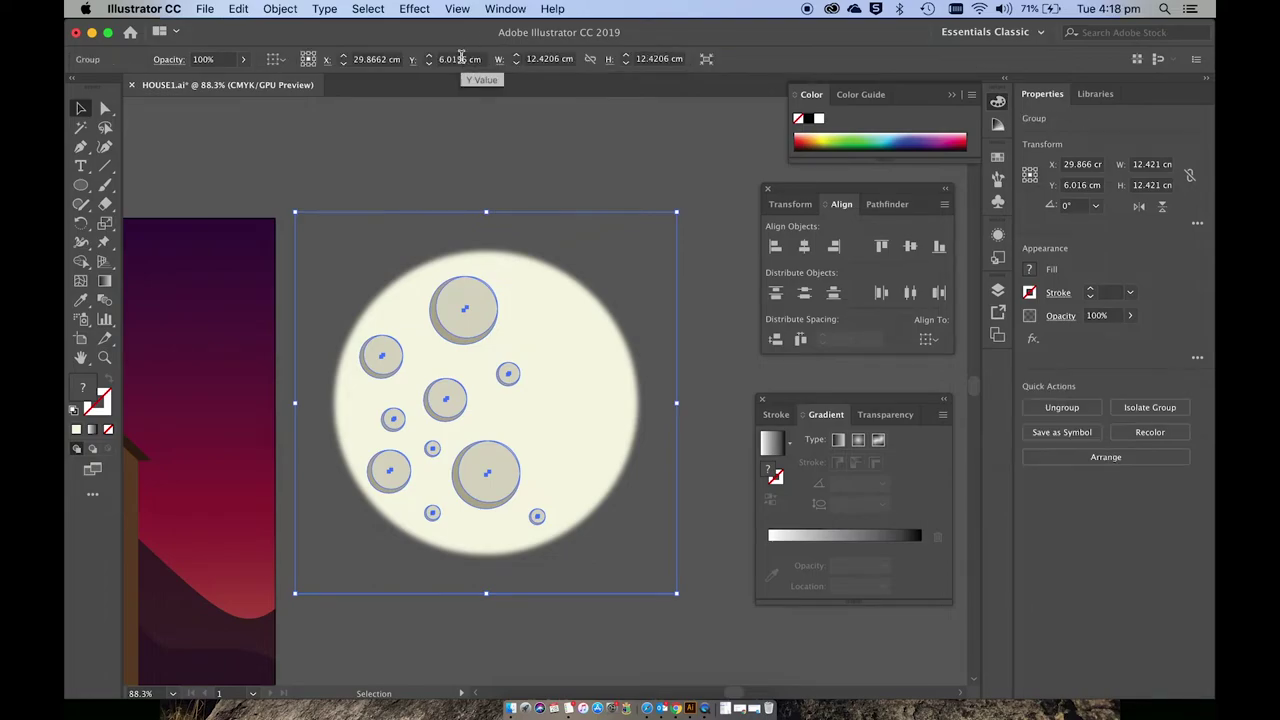
- Resize the moon group to 8.391 cm over the roof and send it behind the house
{"action": "left_click_drag", "start_coordinate": [678, 215], "coordinate": [207, 289]}
{"action": "scroll", "coordinate": [480, 440], "scroll_direction": "left", "scroll_amount": 5}
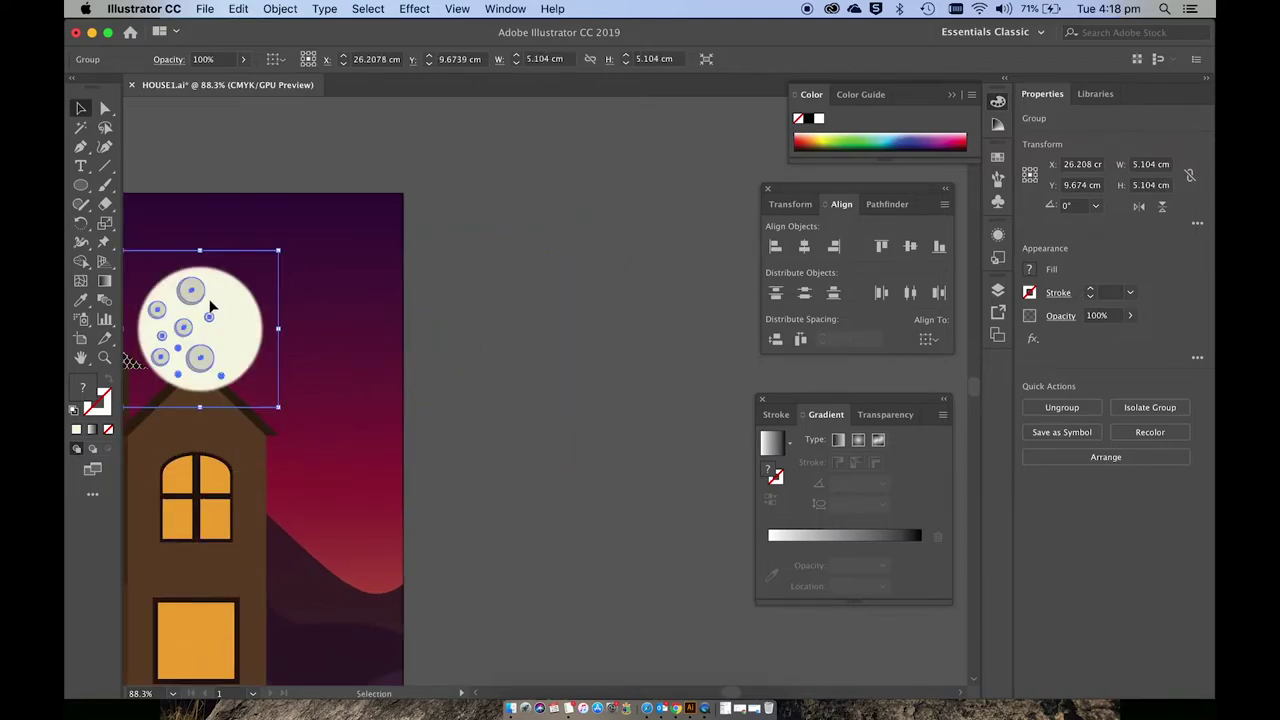
{"action": "scroll", "coordinate": [400, 360], "scroll_direction": "left", "scroll_amount": 5}
{"action": "left_click_drag", "start_coordinate": [431, 406], "coordinate": [531, 507]}
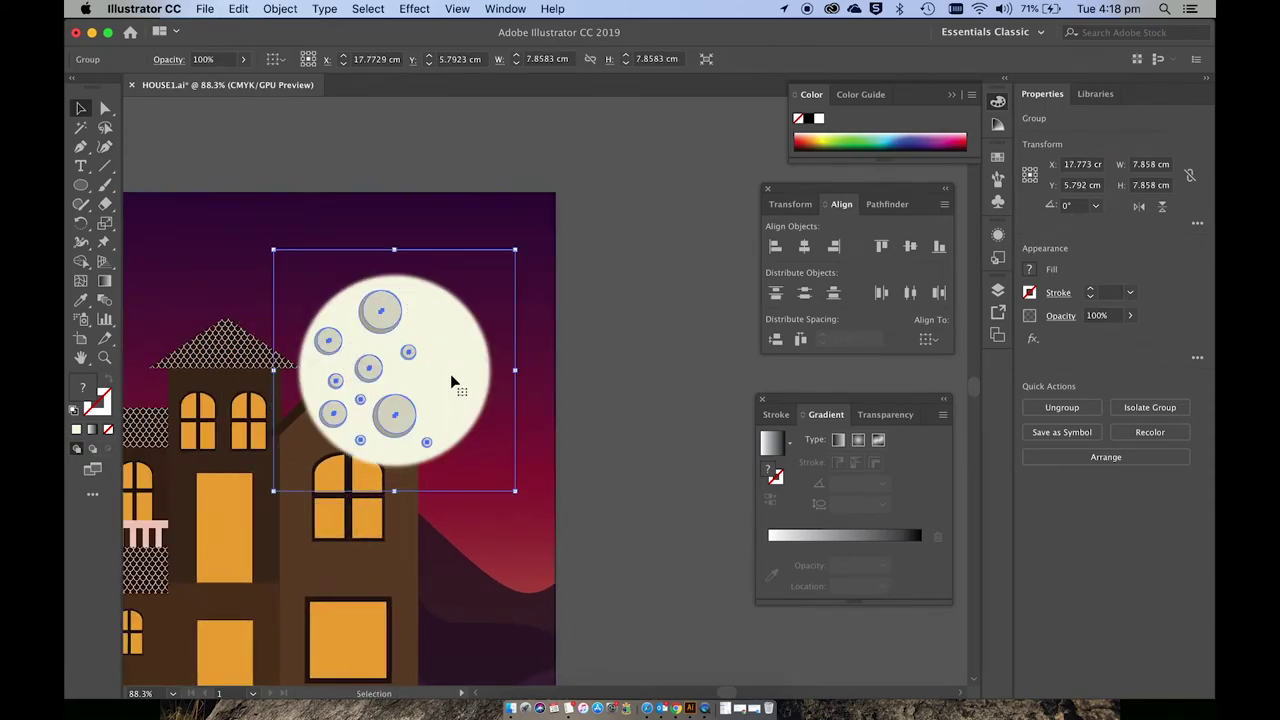
{"action": "left_click_drag", "start_coordinate": [450, 374], "coordinate": [453, 362]}
{"action": "left_click_drag", "start_coordinate": [526, 477], "coordinate": [535, 503]}
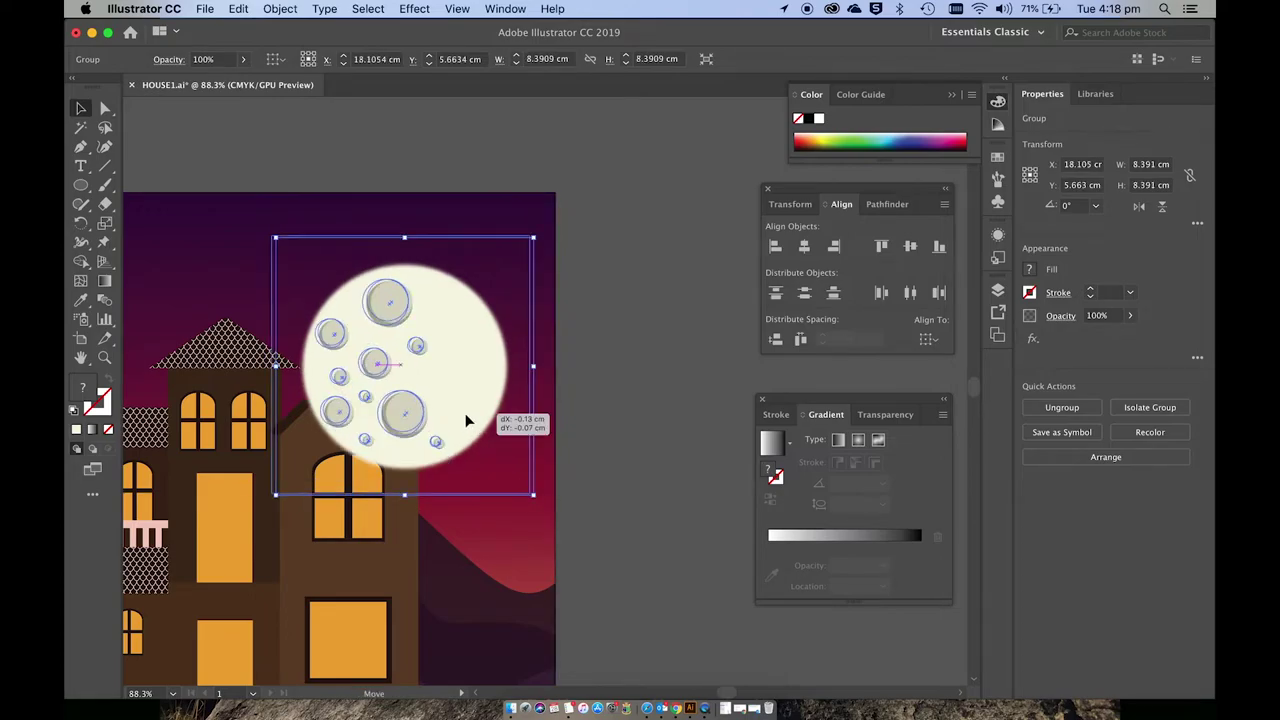
{"action": "left_click_drag", "start_coordinate": [469, 415], "coordinate": [466, 413]}
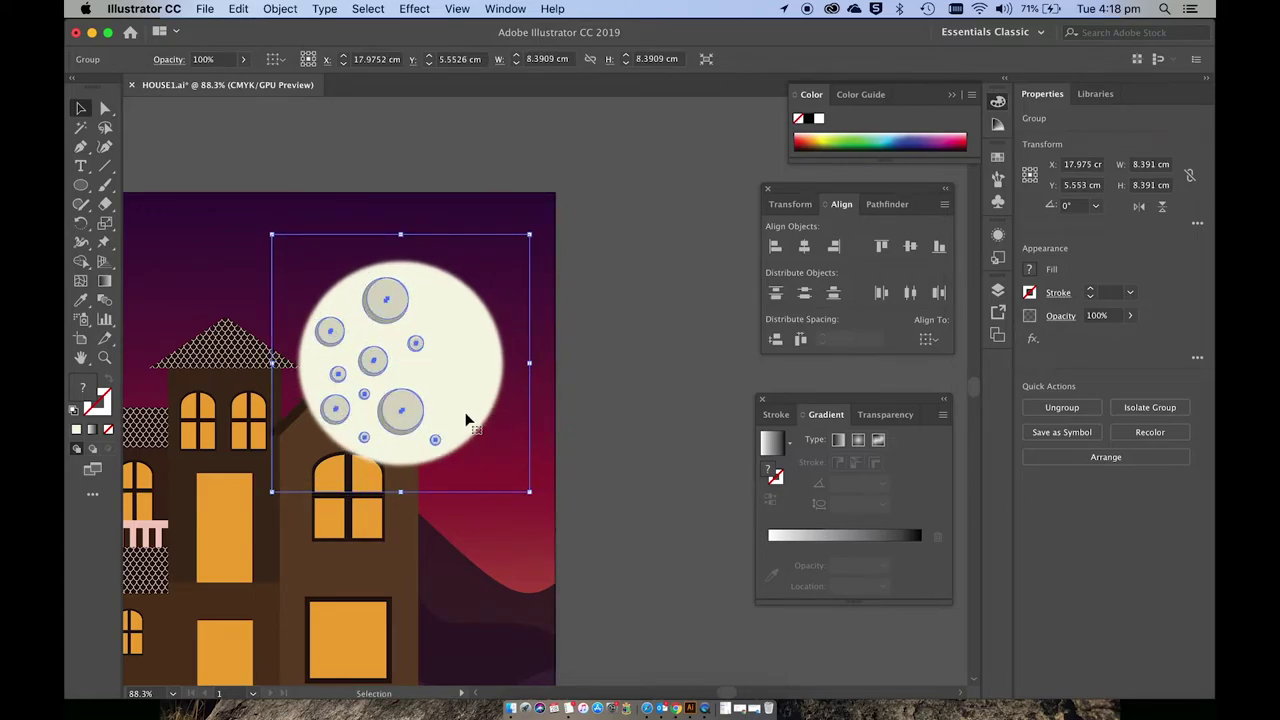
{"action": "key", "text": "super+bracketleft"}
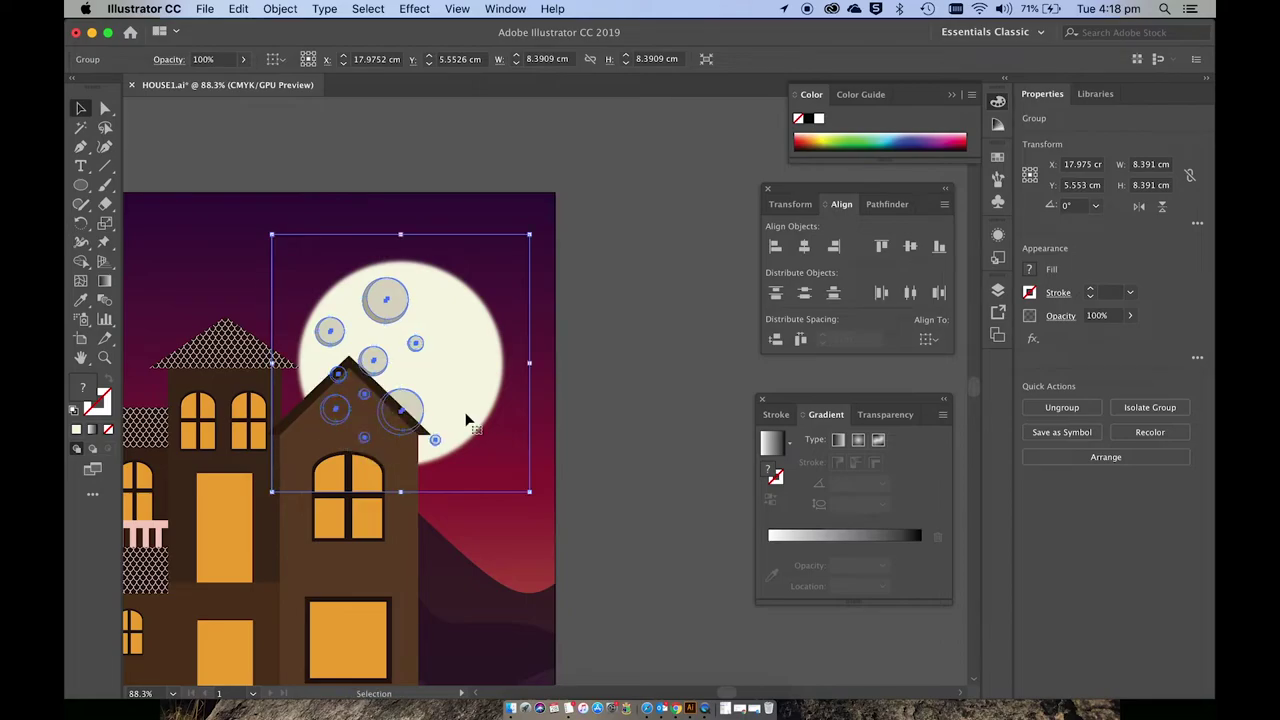
{"action": "left_click", "coordinate": [660, 330]}
{"action": "scroll", "coordinate": [660, 330], "scroll_direction": "down", "scroll_amount": 2}
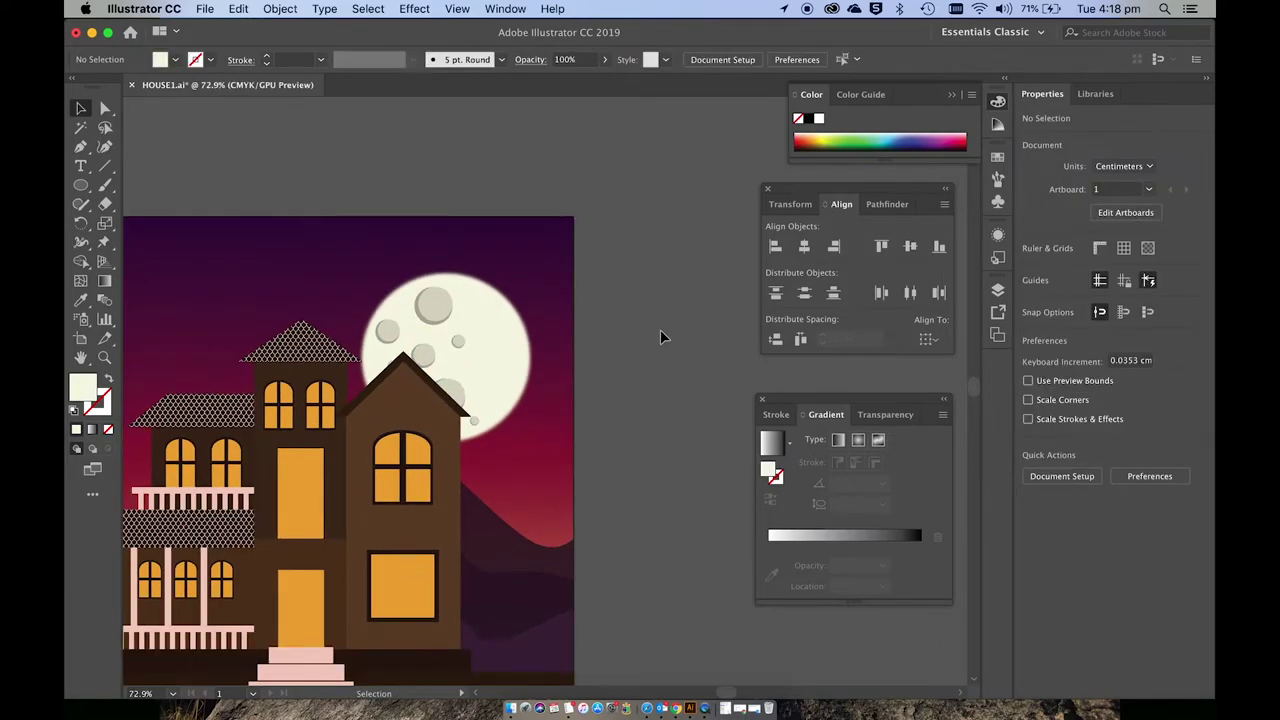
- Draw a 3.506 × 0.634 cm ellipse beside the artboard, filled near-black 070601
{"action": "scroll", "coordinate": [660, 330], "scroll_direction": "up", "scroll_amount": 1}
{"action": "scroll", "coordinate": [660, 329], "scroll_direction": "up", "scroll_amount": 5}
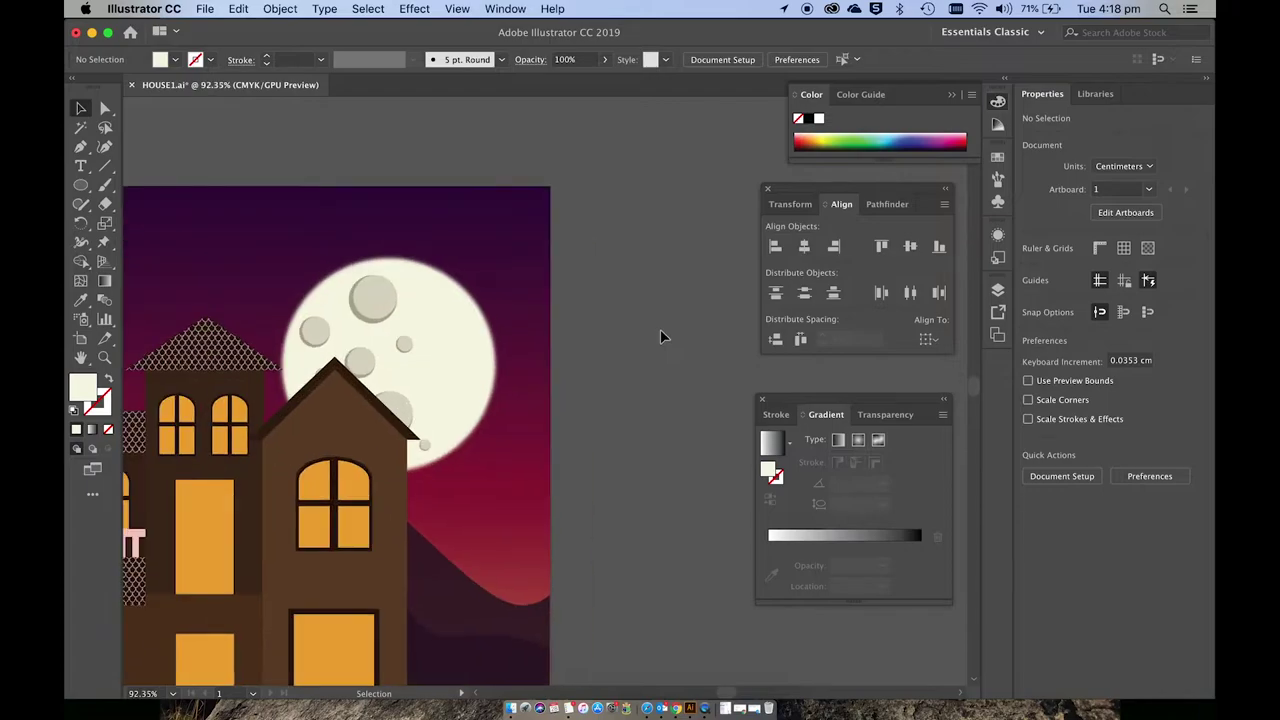
{"action": "left_click", "coordinate": [82, 187]}
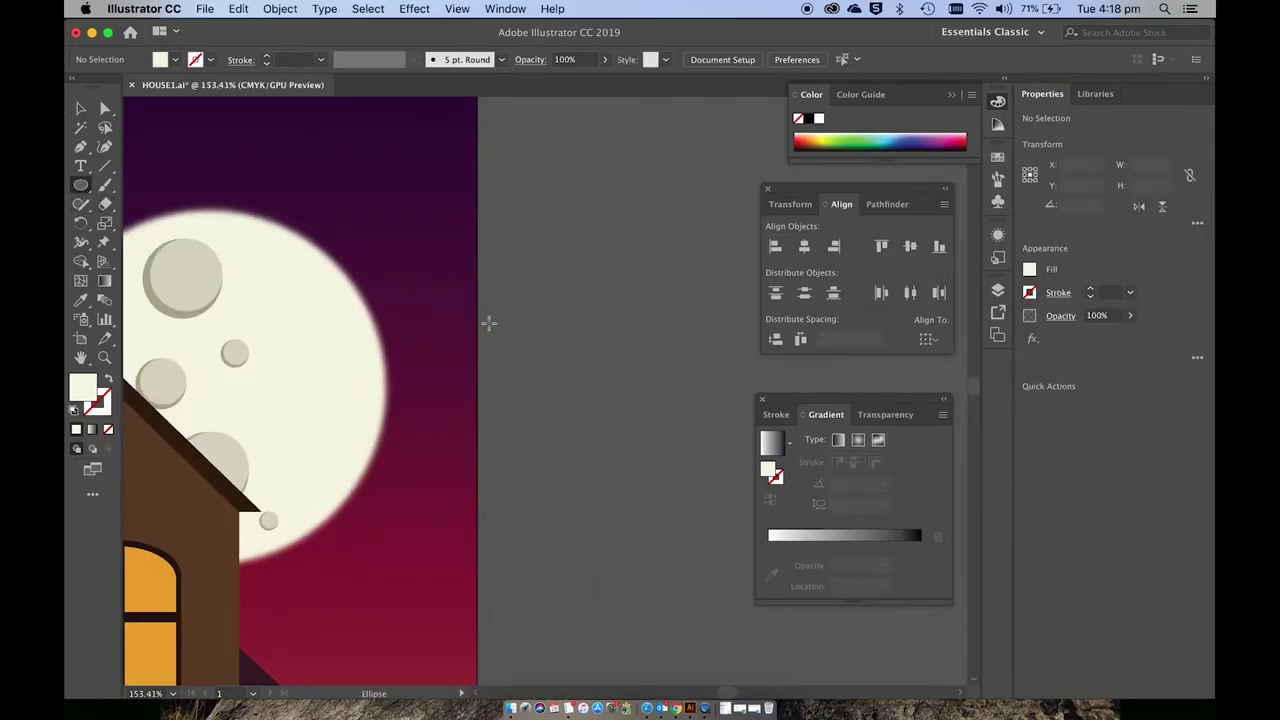
{"action": "left_click_drag", "start_coordinate": [508, 314], "coordinate": [696, 344]}
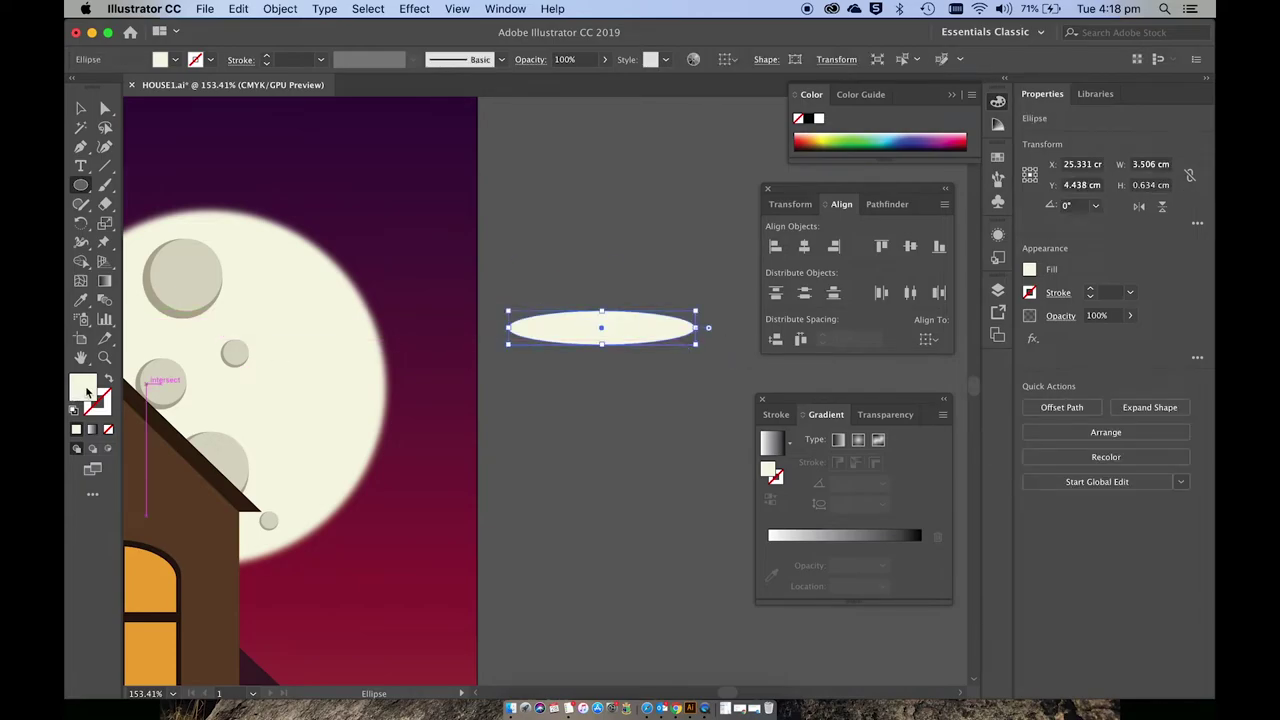
{"action": "double_click", "coordinate": [85, 388]}
{"action": "left_click", "coordinate": [605, 419]}
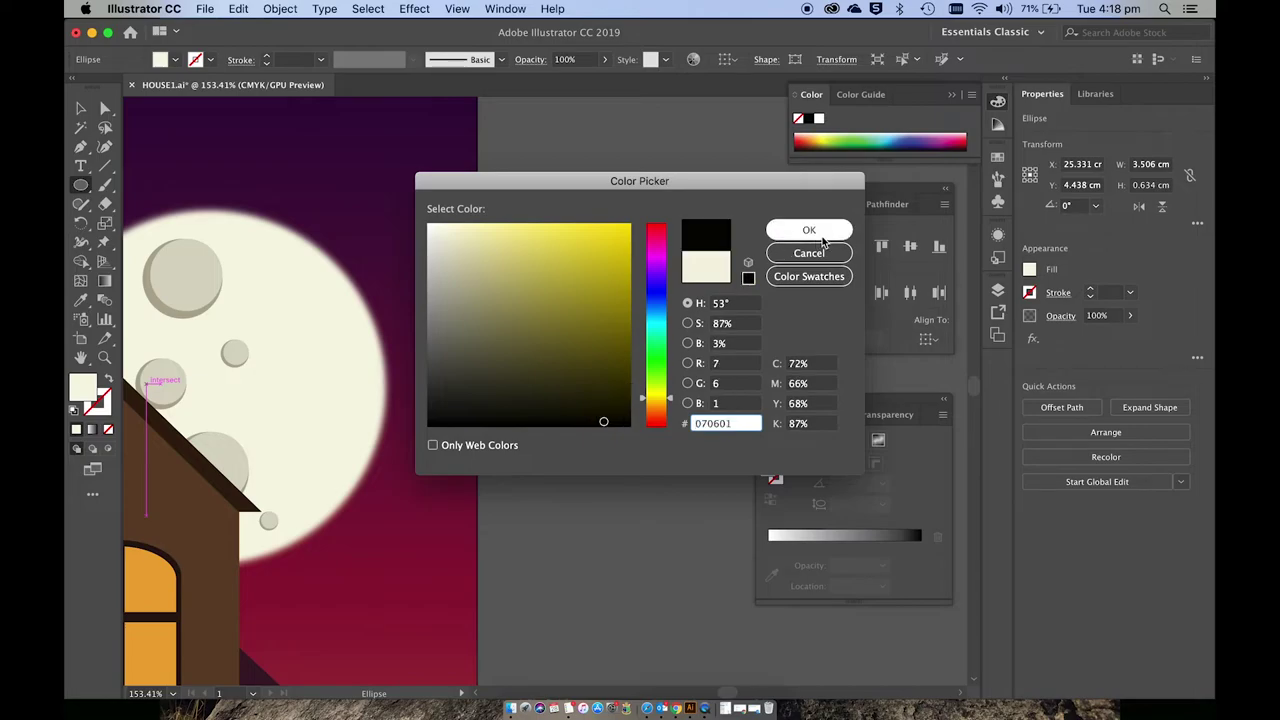
{"action": "left_click", "coordinate": [809, 230]}
{"action": "key", "text": "v"}
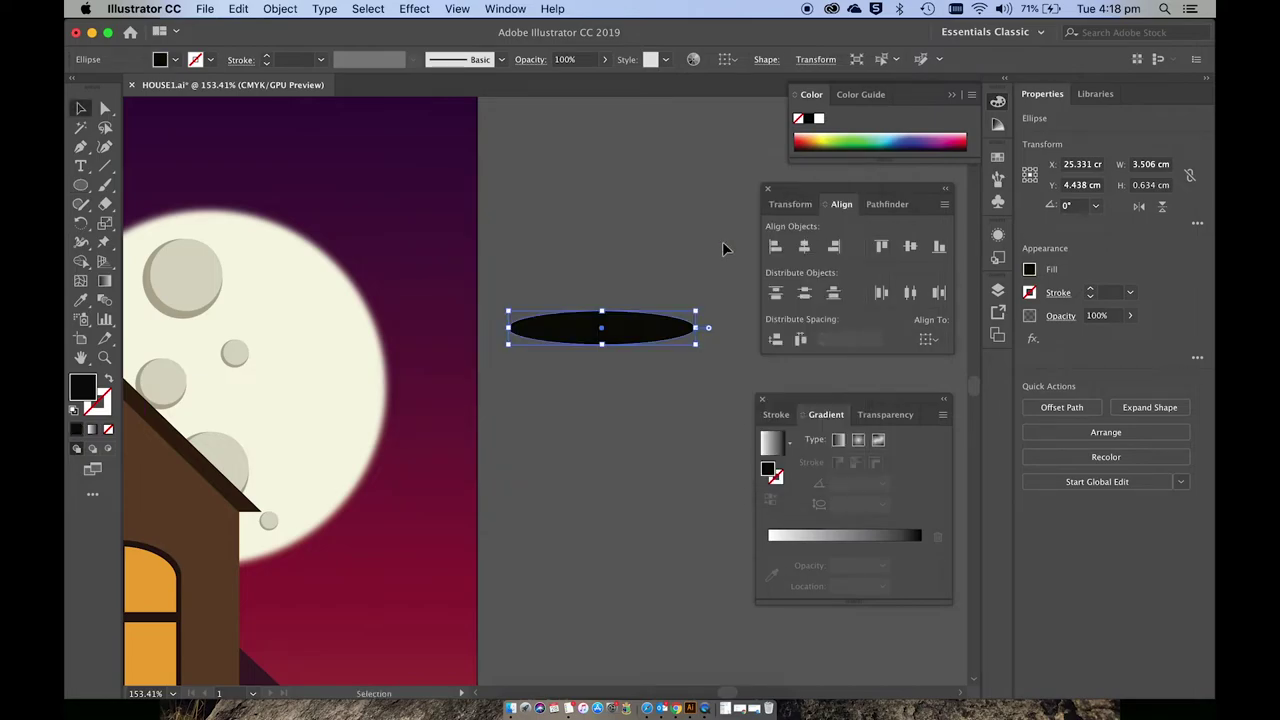
- Apply a Zig Zag effect to the thin black ellipse: size 0.11 cm, 5 ridges per segment, corner points
{"action": "left_click", "coordinate": [427, 8]}
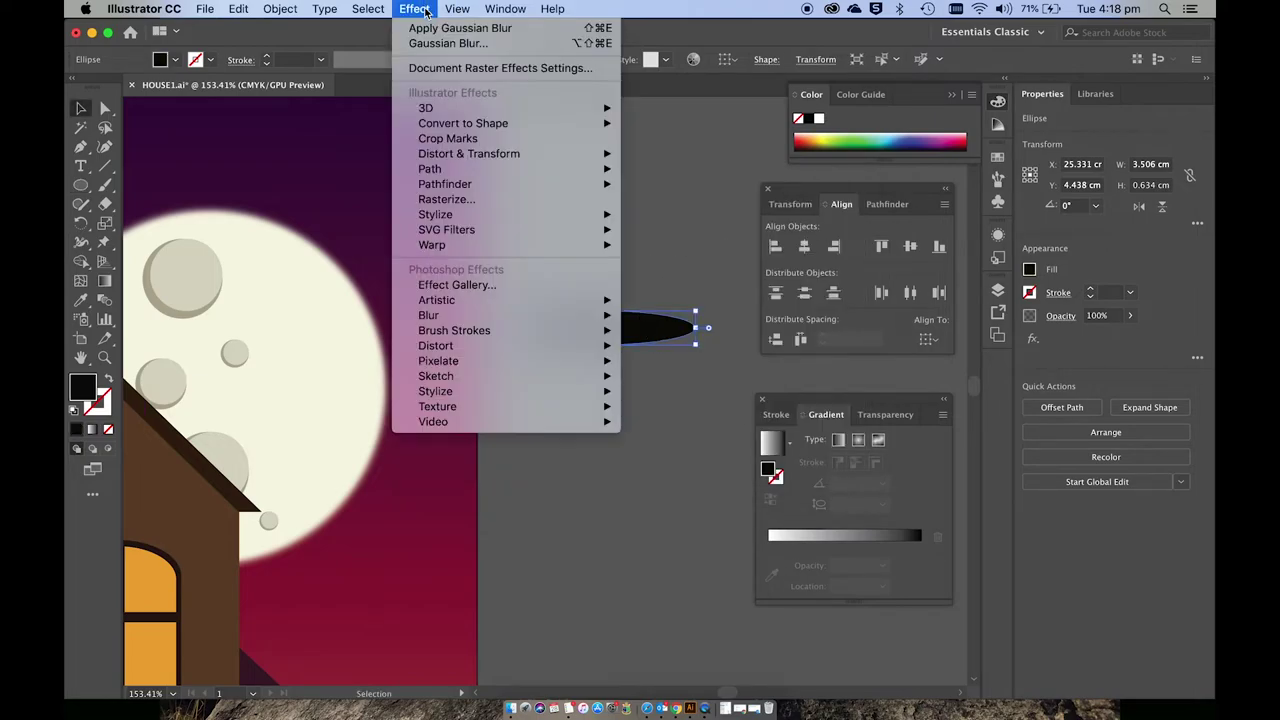
{"action": "mouse_move", "coordinate": [465, 113]}
{"action": "mouse_move", "coordinate": [470, 155]}
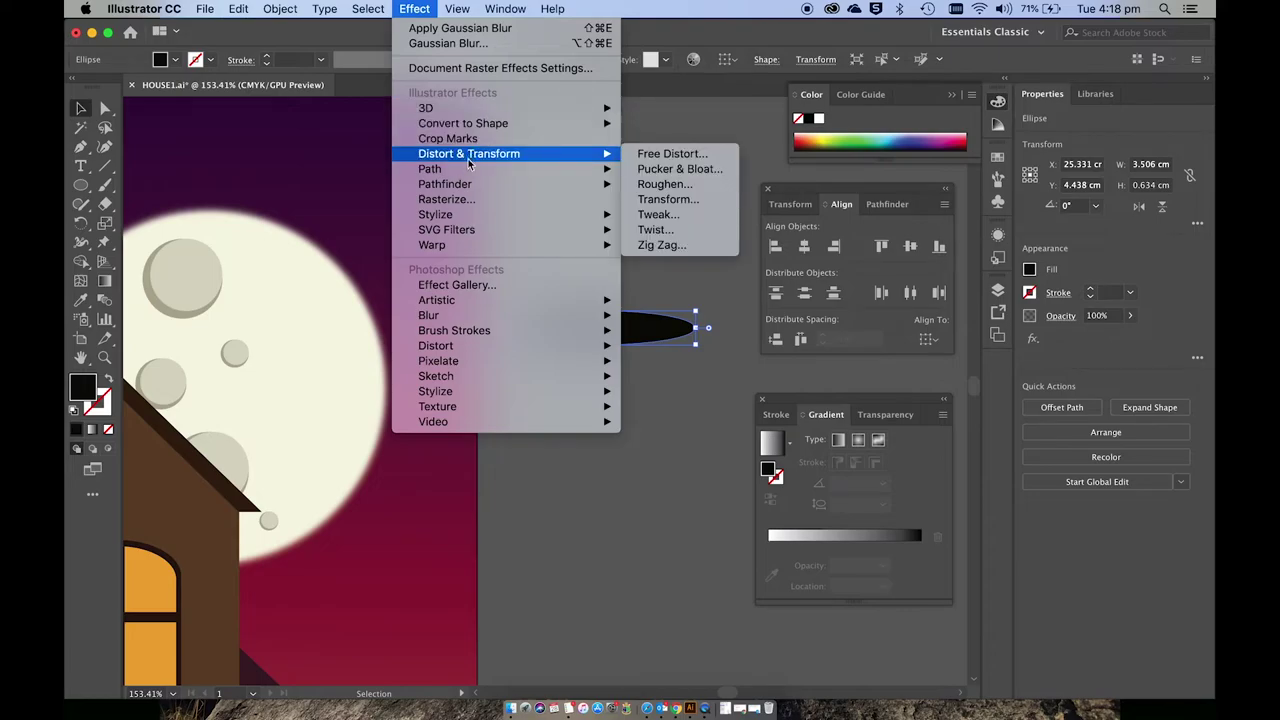
{"action": "left_click", "coordinate": [690, 245]}
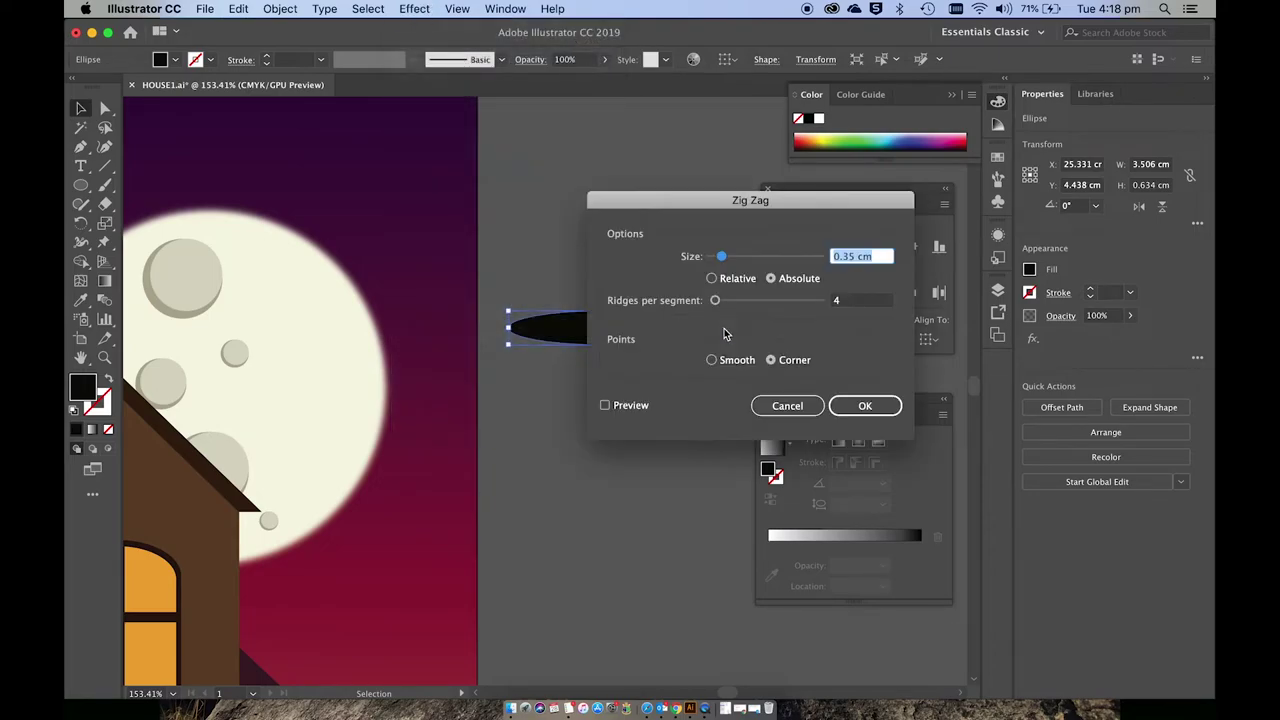
{"action": "left_click_drag", "start_coordinate": [678, 325], "coordinate": [853, 321]}
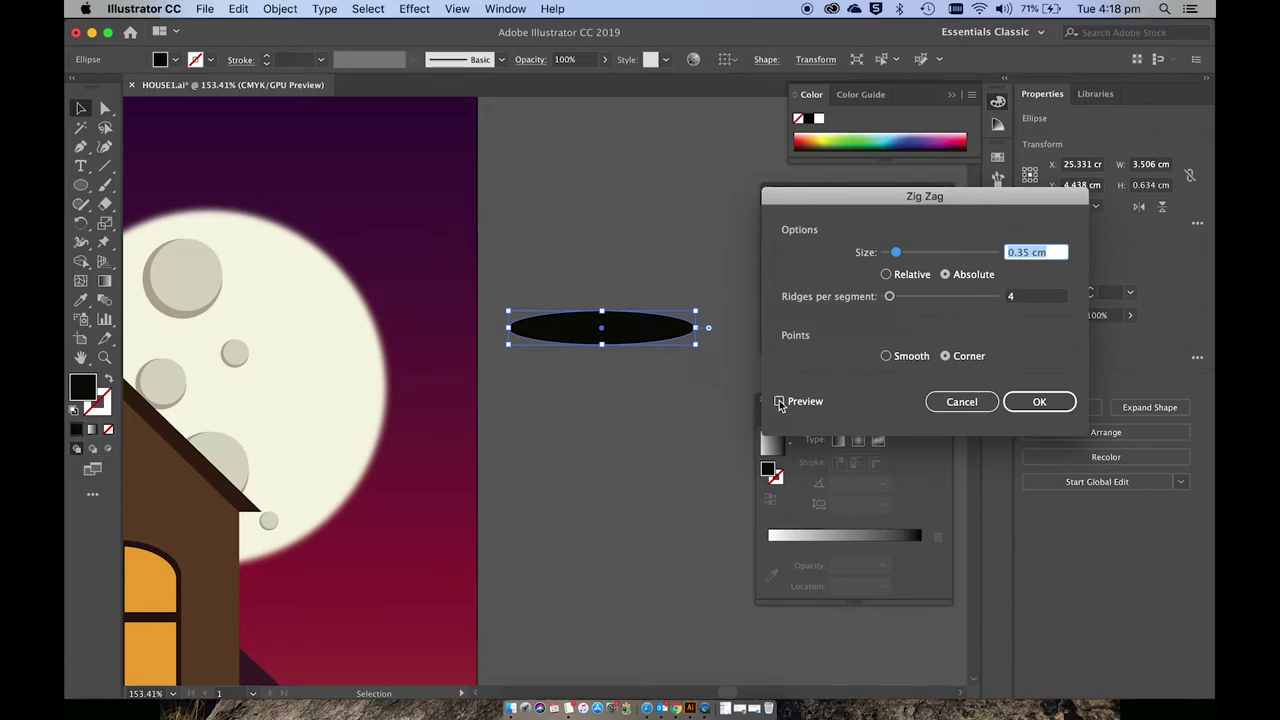
{"action": "left_click", "coordinate": [779, 401]}
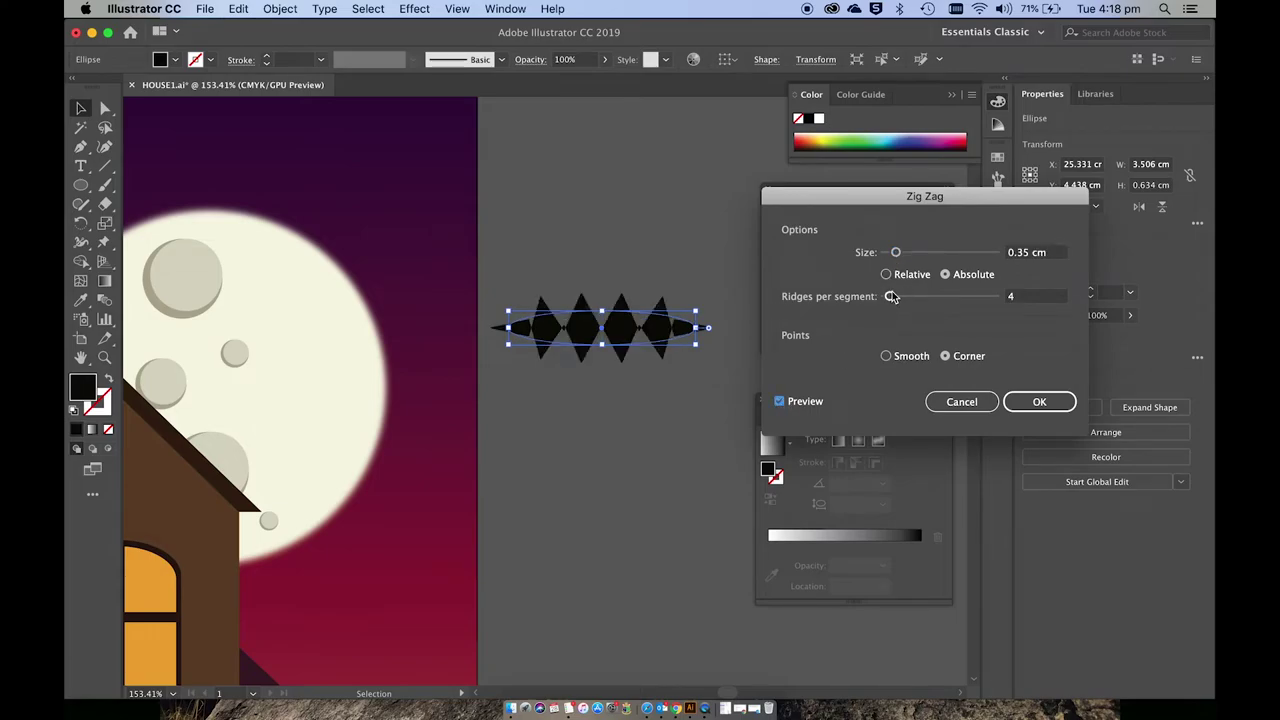
{"action": "left_click_drag", "start_coordinate": [897, 253], "coordinate": [889, 254]}
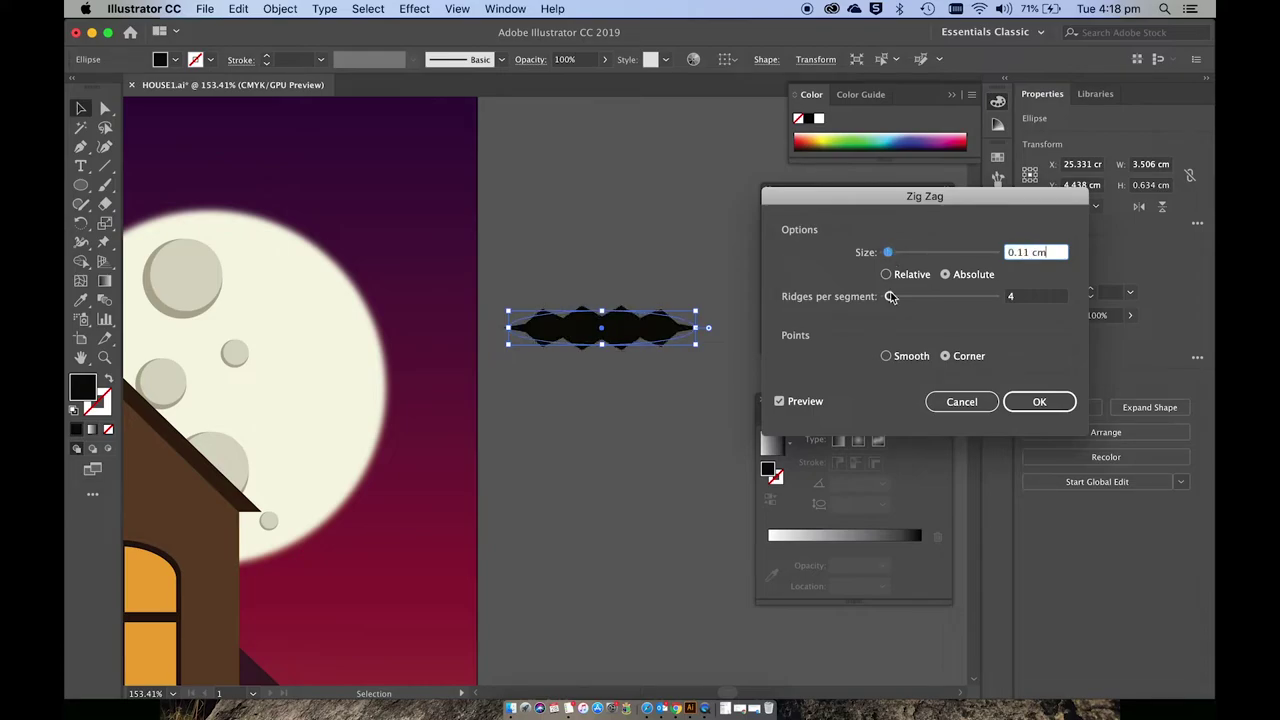
{"action": "left_click", "coordinate": [890, 297]}
{"action": "left_click_drag", "start_coordinate": [888, 301], "coordinate": [896, 301]}
{"action": "left_click", "coordinate": [1039, 401]}
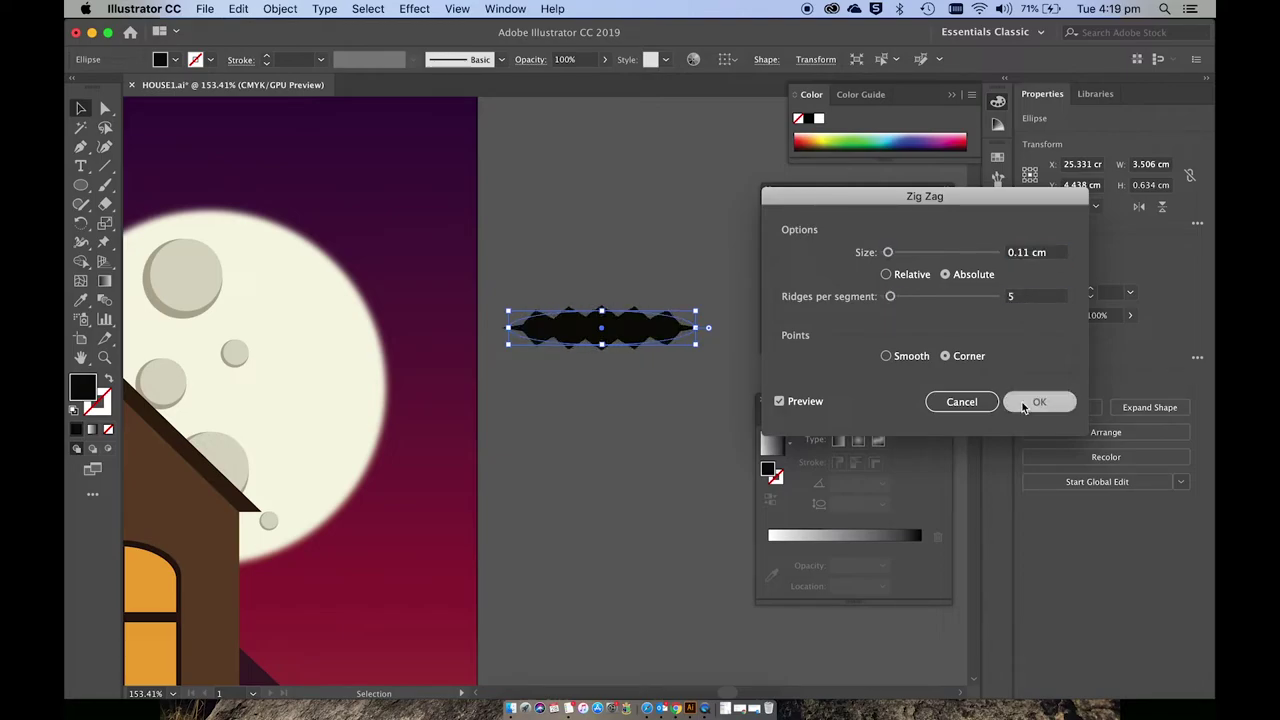
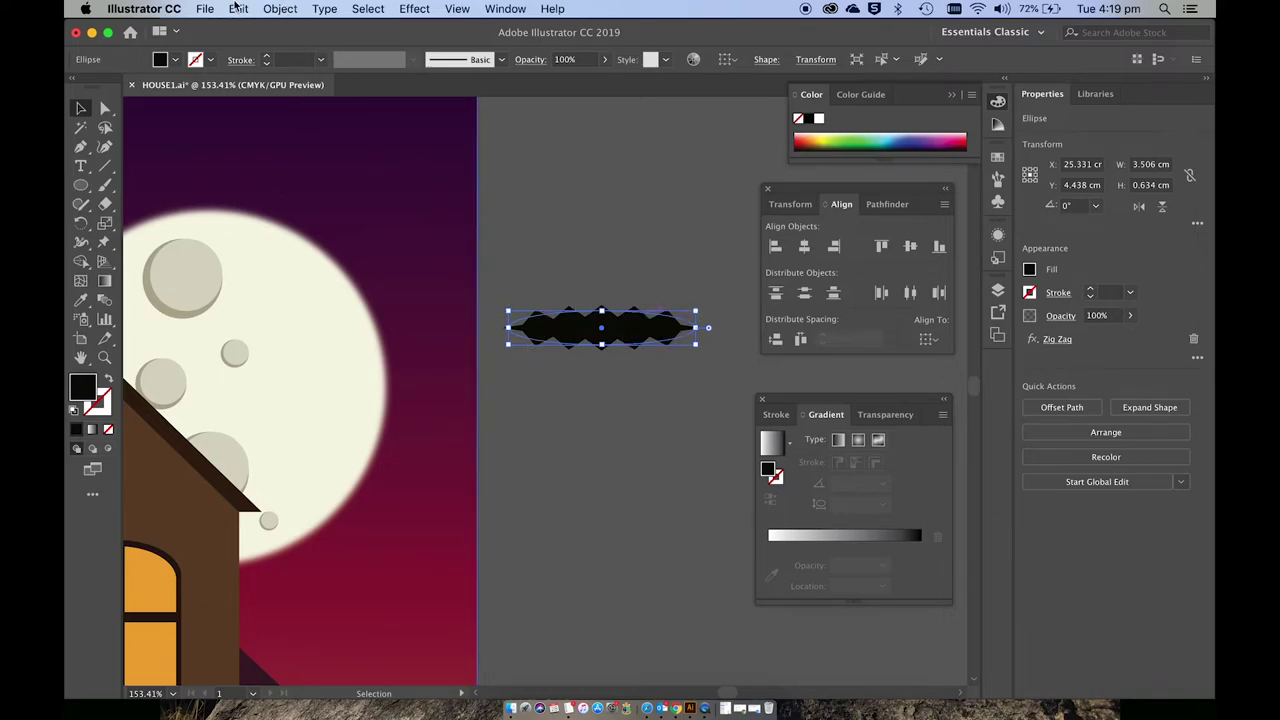
- Expand the zig-zag shape's appearance into a plain path
{"action": "left_click", "coordinate": [282, 9]}
{"action": "left_click", "coordinate": [320, 184]}
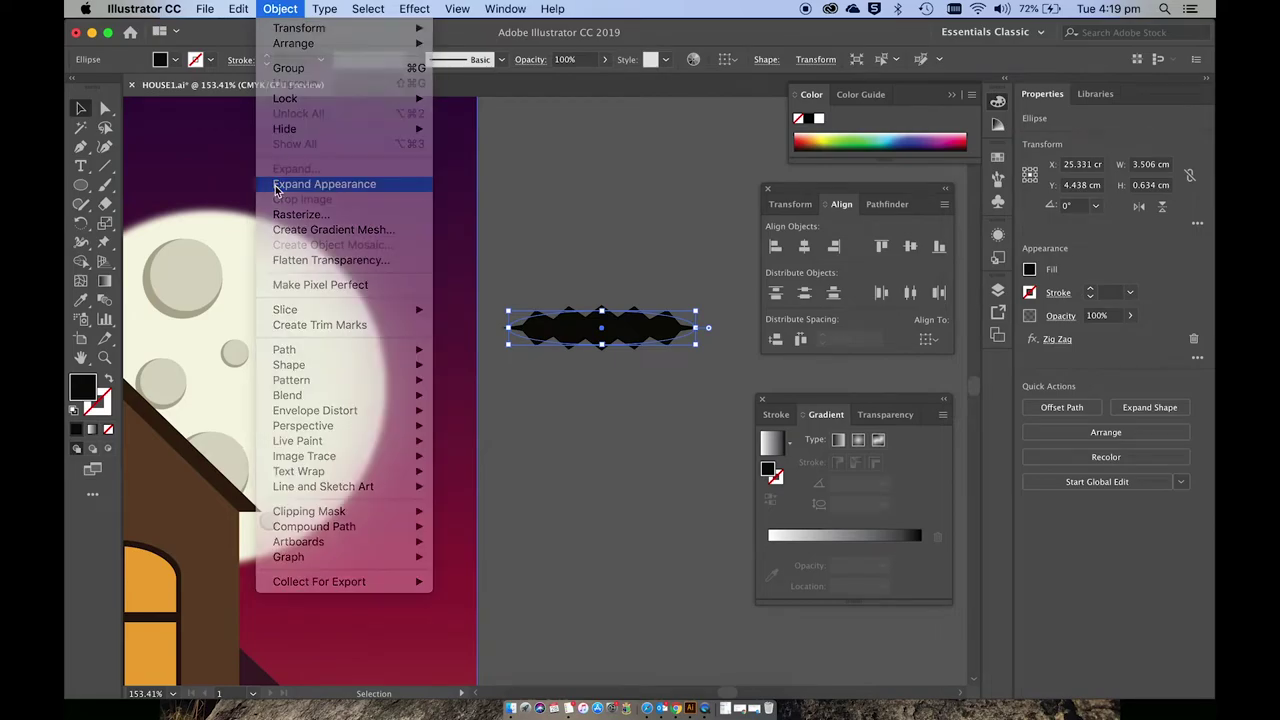
{"action": "scroll", "coordinate": [534, 334], "scroll_direction": "up", "scroll_amount": 5}
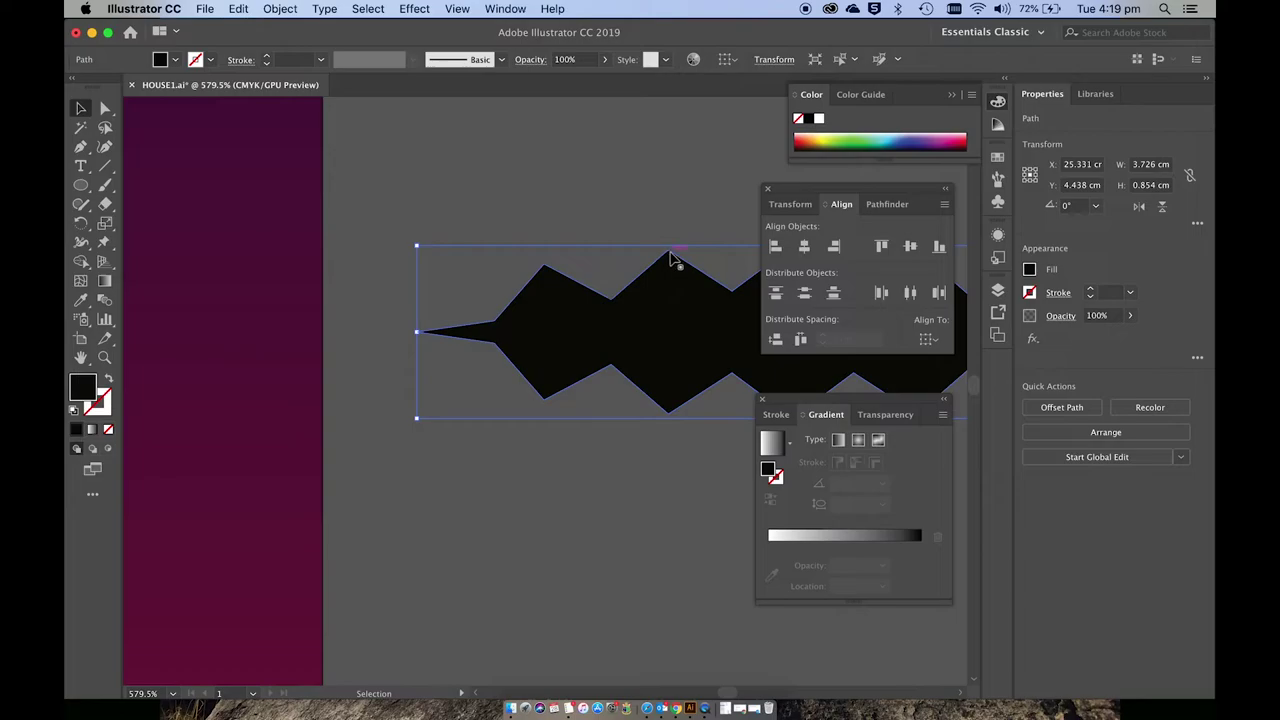
{"action": "scroll", "coordinate": [537, 306], "scroll_direction": "down", "scroll_amount": 5}
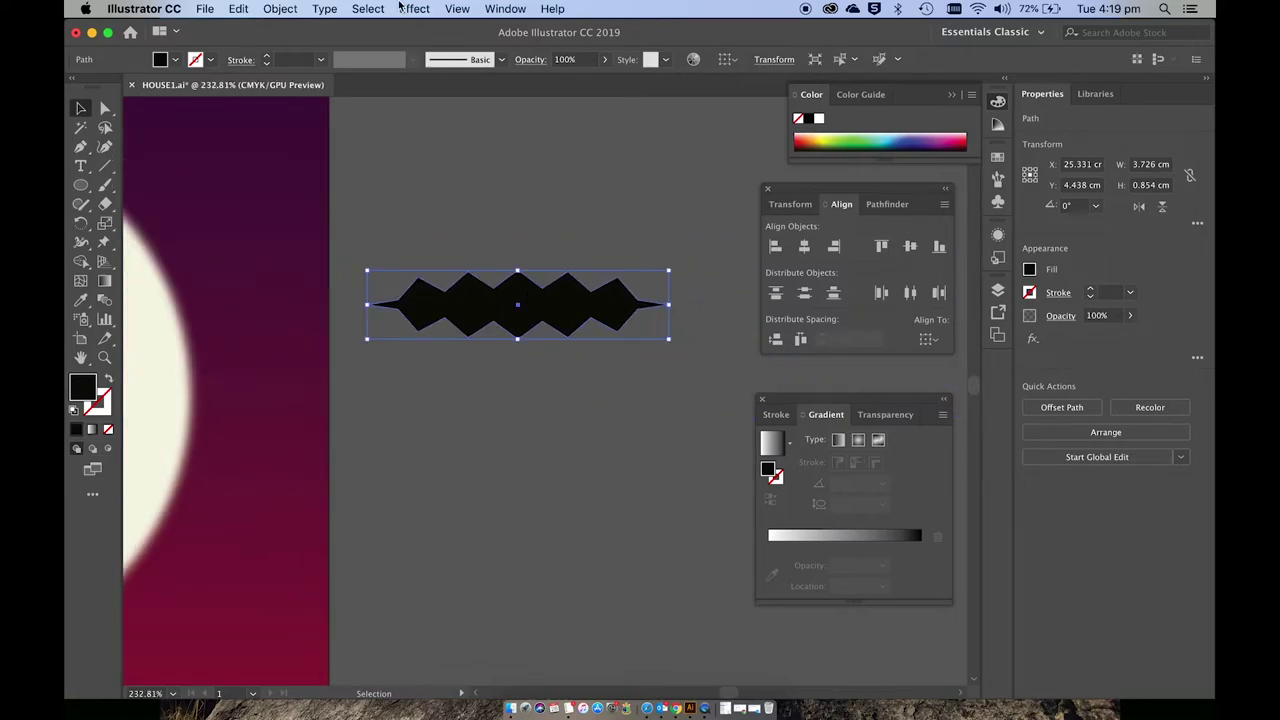
- Apply a horizontal Arc warp with a -40% bend so the zig-zag curves downward
{"action": "left_click", "coordinate": [402, 8]}
{"action": "mouse_move", "coordinate": [479, 192]}
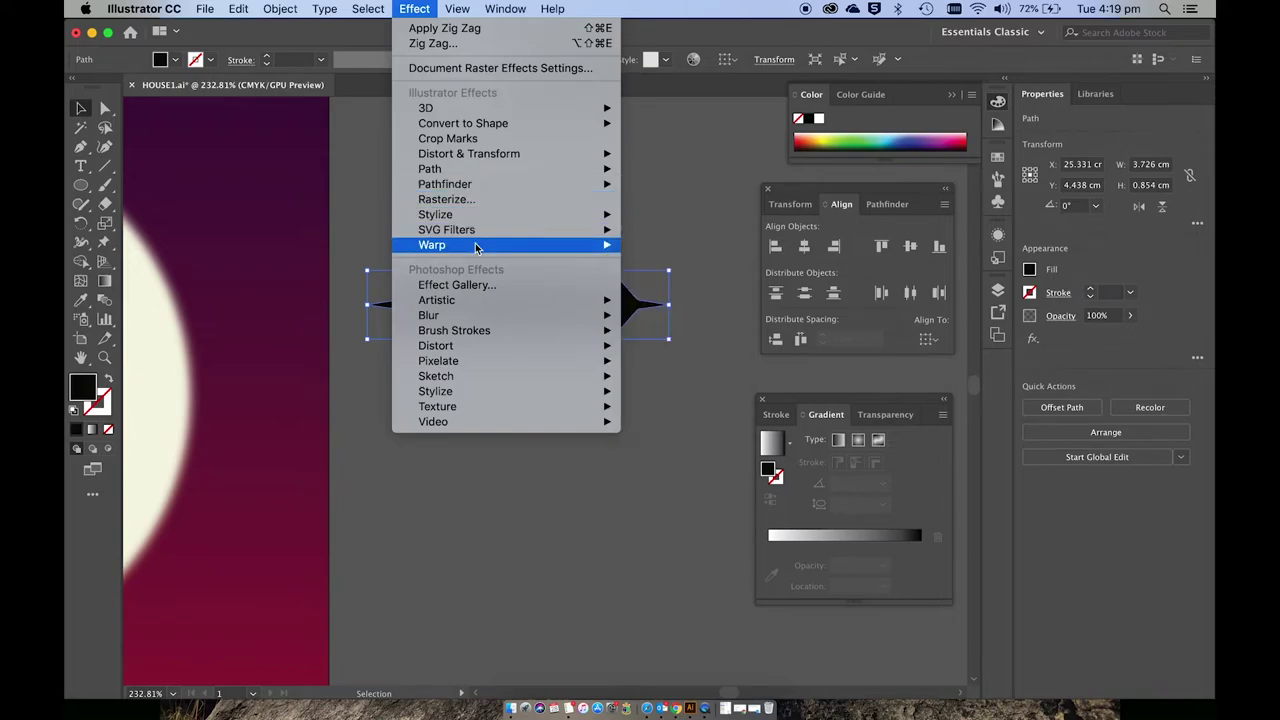
{"action": "mouse_move", "coordinate": [478, 245]}
{"action": "left_click", "coordinate": [647, 246]}
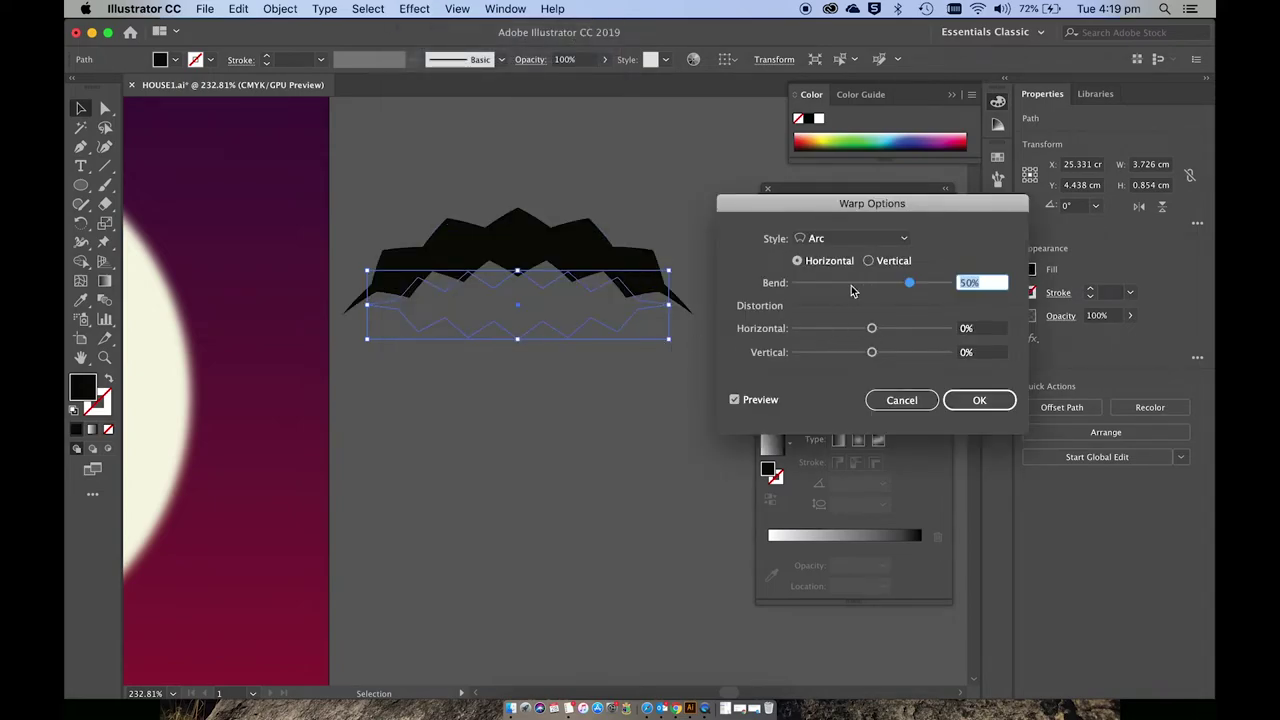
{"action": "left_click_drag", "start_coordinate": [862, 290], "coordinate": [846, 288]}
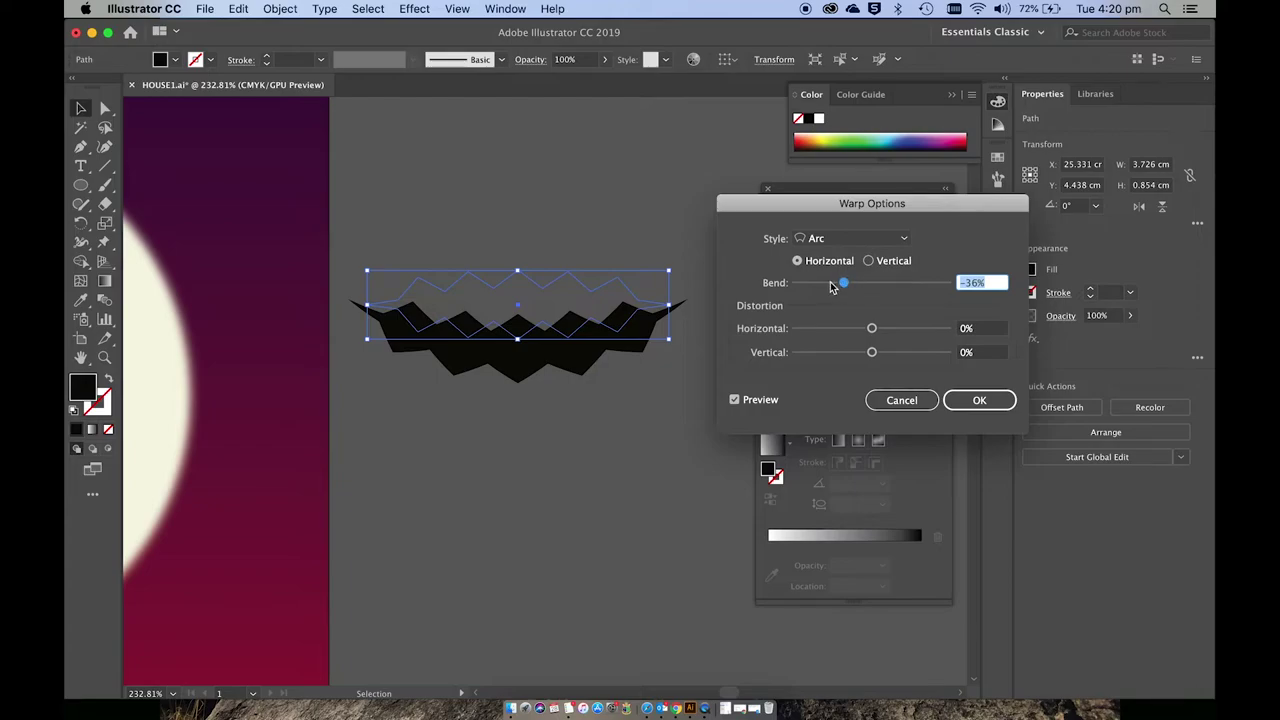
{"action": "left_click_drag", "start_coordinate": [845, 285], "coordinate": [842, 285]}
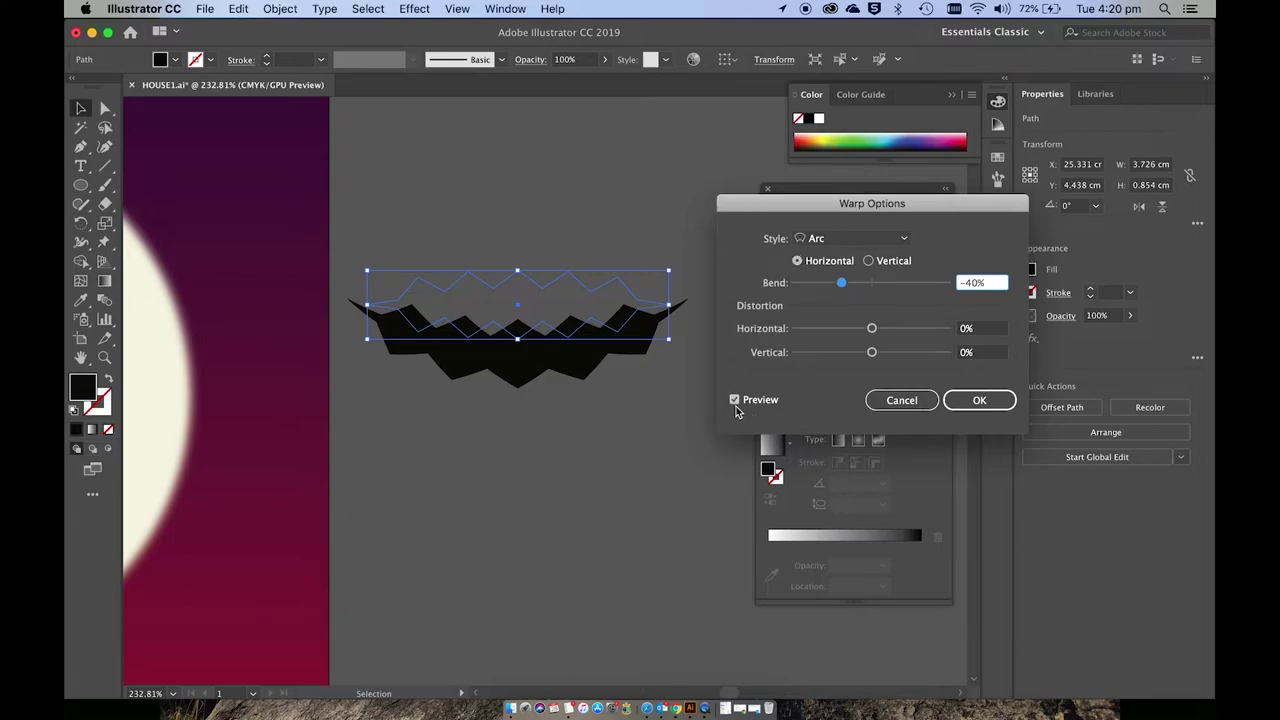
{"action": "left_click", "coordinate": [968, 406]}
- Expand the arc warp, then shrink, rotate about 32° and reposition the zigzag piece
{"action": "left_click", "coordinate": [285, 9]}
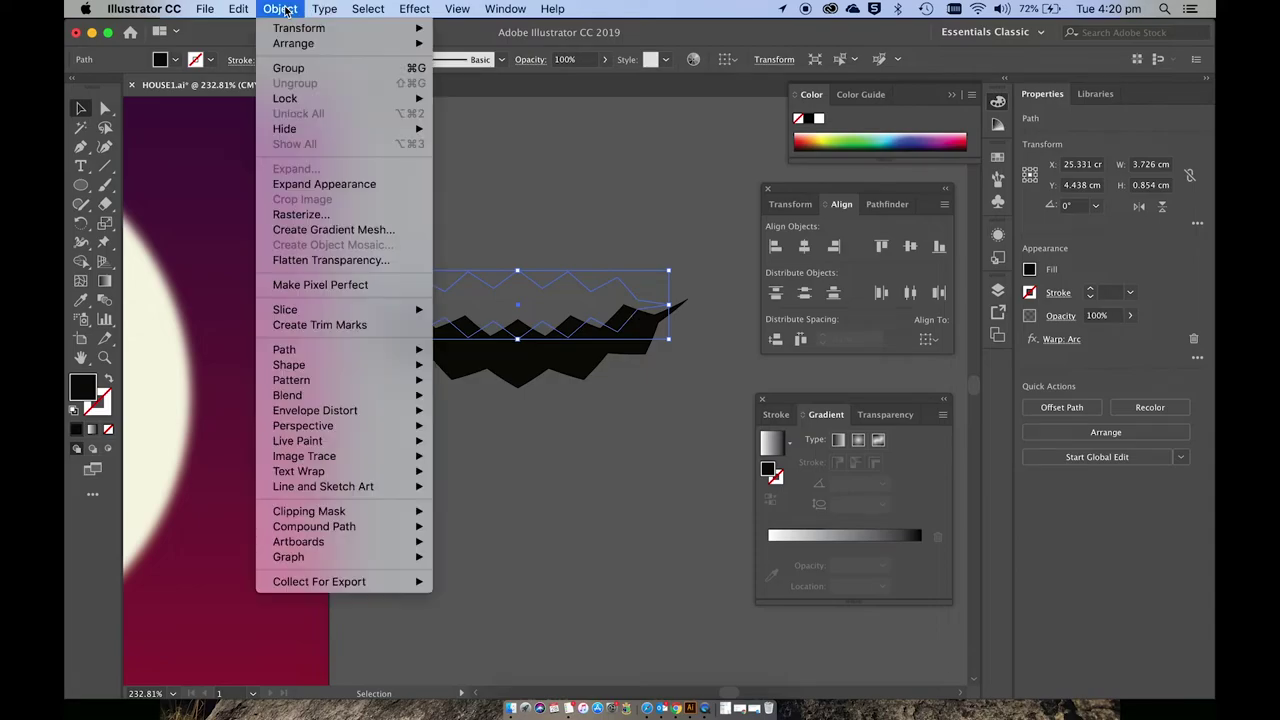
{"action": "left_click", "coordinate": [279, 187]}
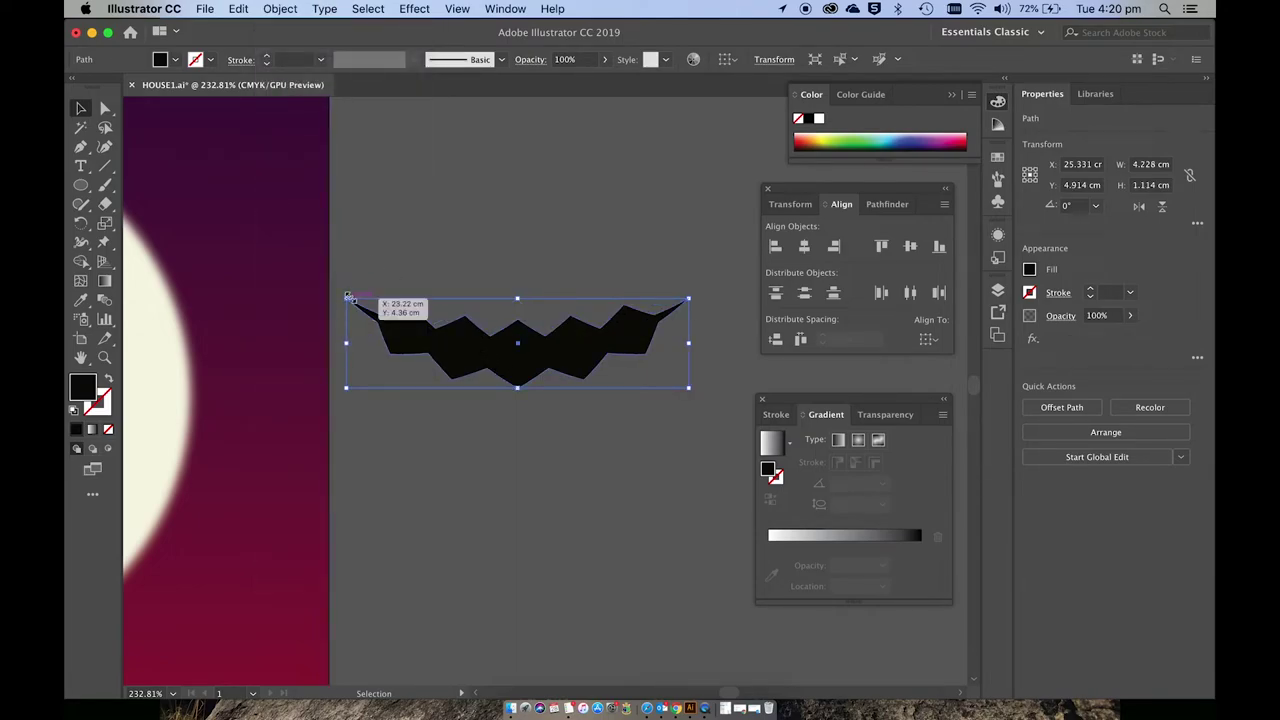
{"action": "left_click_drag", "start_coordinate": [349, 297], "coordinate": [412, 316]}
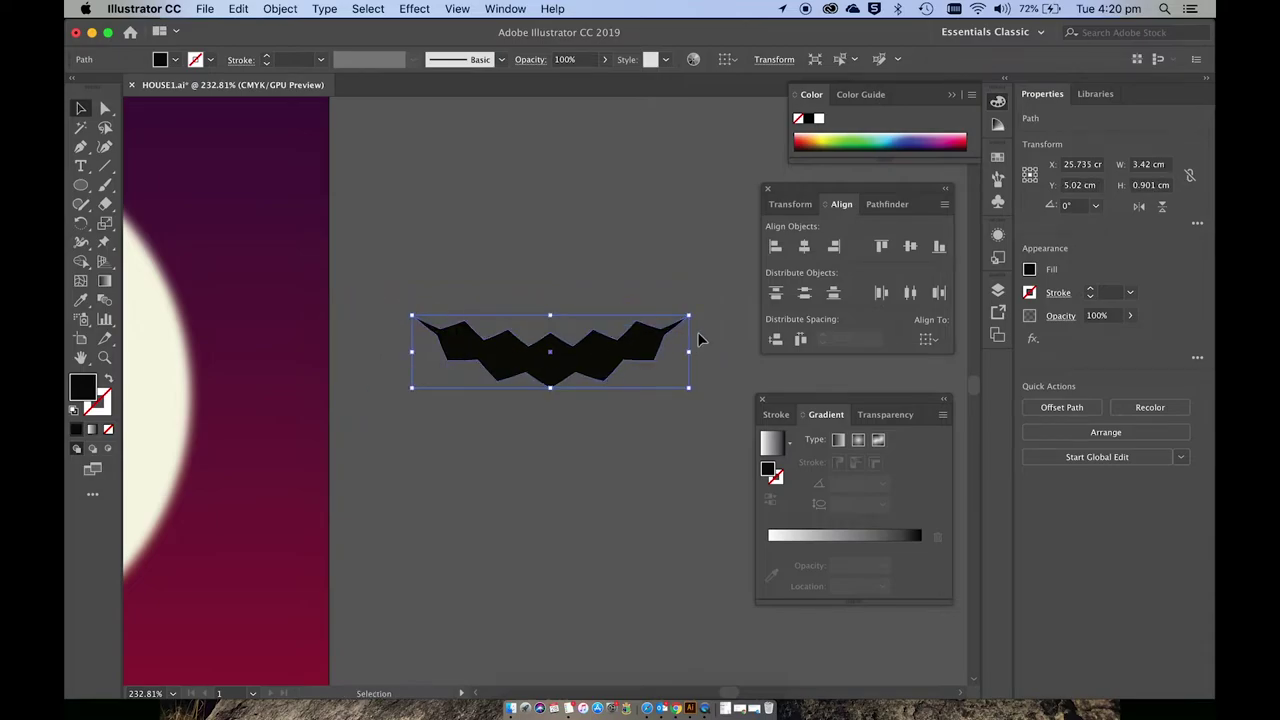
{"action": "left_click_drag", "start_coordinate": [697, 304], "coordinate": [735, 401]}
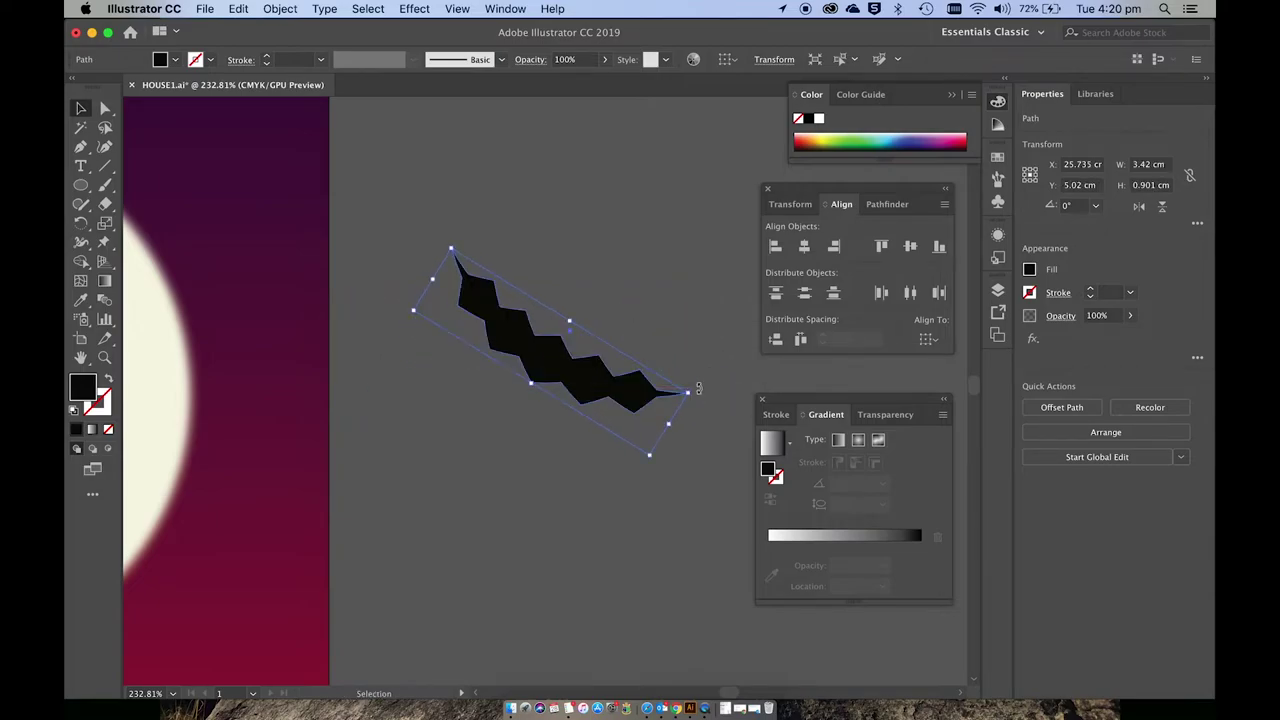
{"action": "left_click_drag", "start_coordinate": [633, 395], "coordinate": [535, 376]}
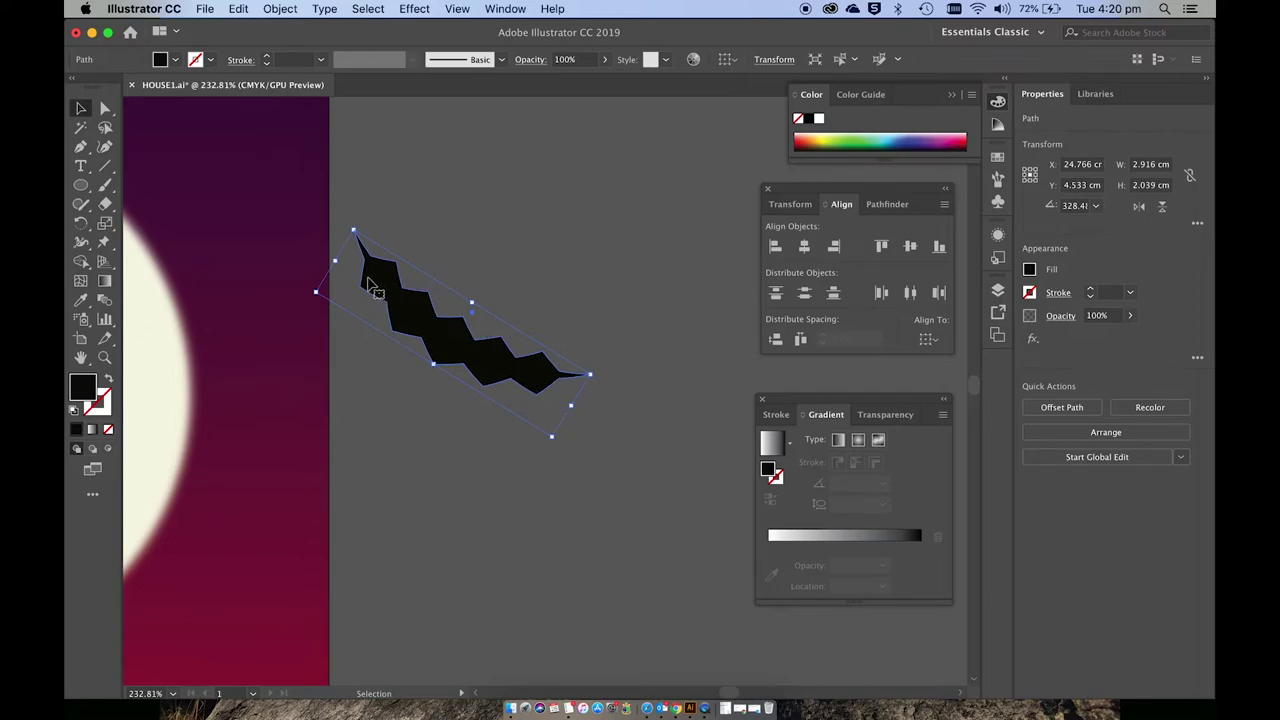
{"action": "left_click_drag", "start_coordinate": [338, 263], "coordinate": [380, 290]}
{"action": "left_click_drag", "start_coordinate": [494, 318], "coordinate": [500, 303]}
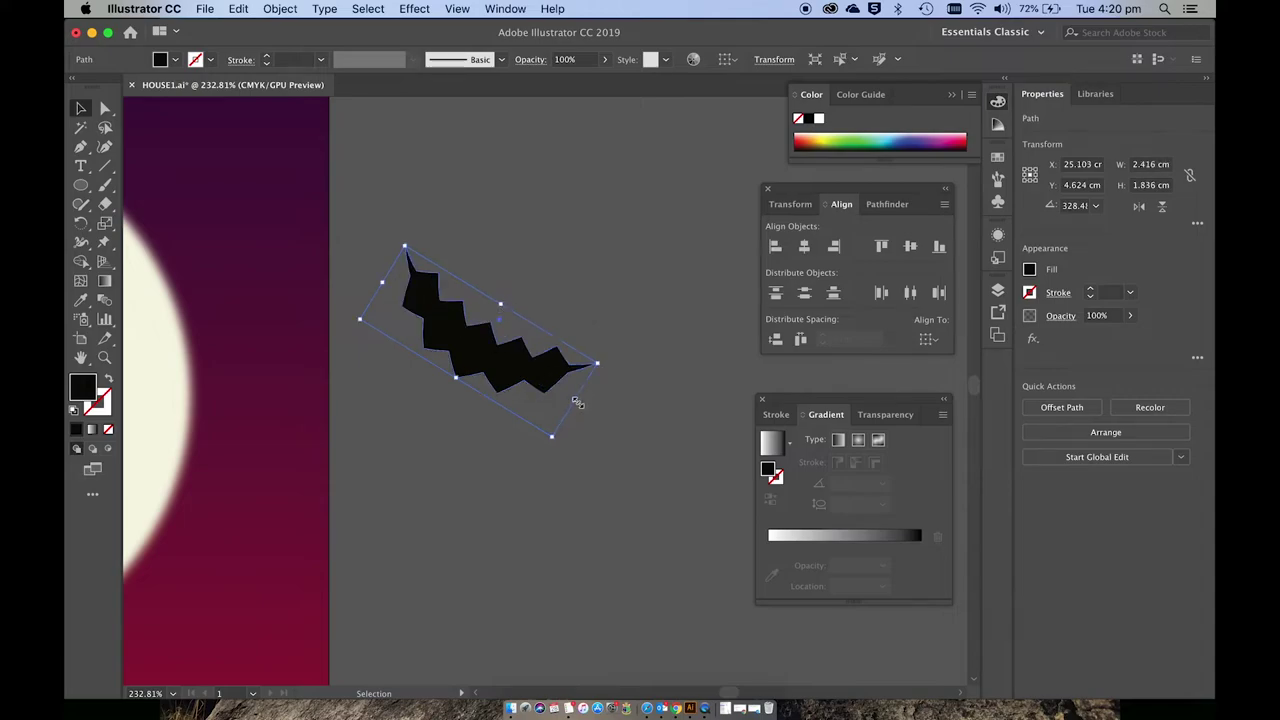
{"action": "left_click_drag", "start_coordinate": [577, 402], "coordinate": [574, 366]}
{"action": "left_click", "coordinate": [626, 404]}
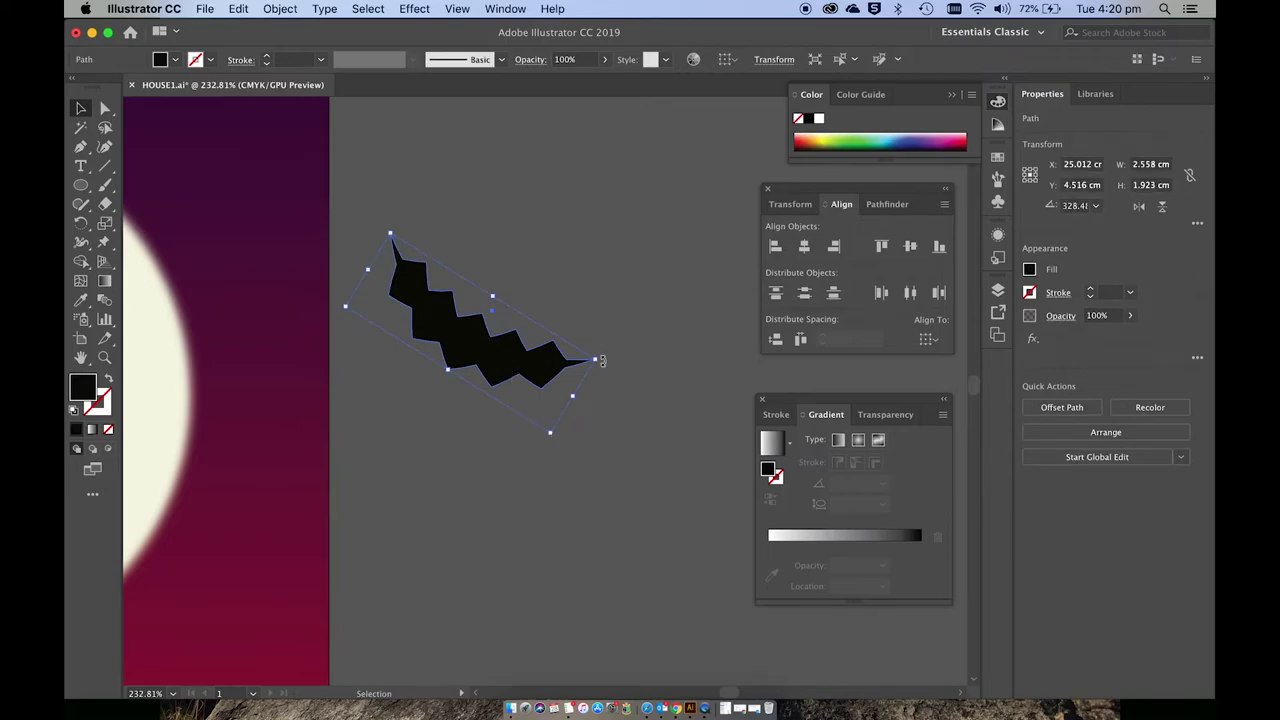
{"action": "mouse_move", "coordinate": [602, 360]}
{"action": "left_mouse_down"}
{"action": "mouse_move", "coordinate": [603, 377]}
{"action": "mouse_move", "coordinate": [491, 363]}
{"action": "left_mouse_up"}
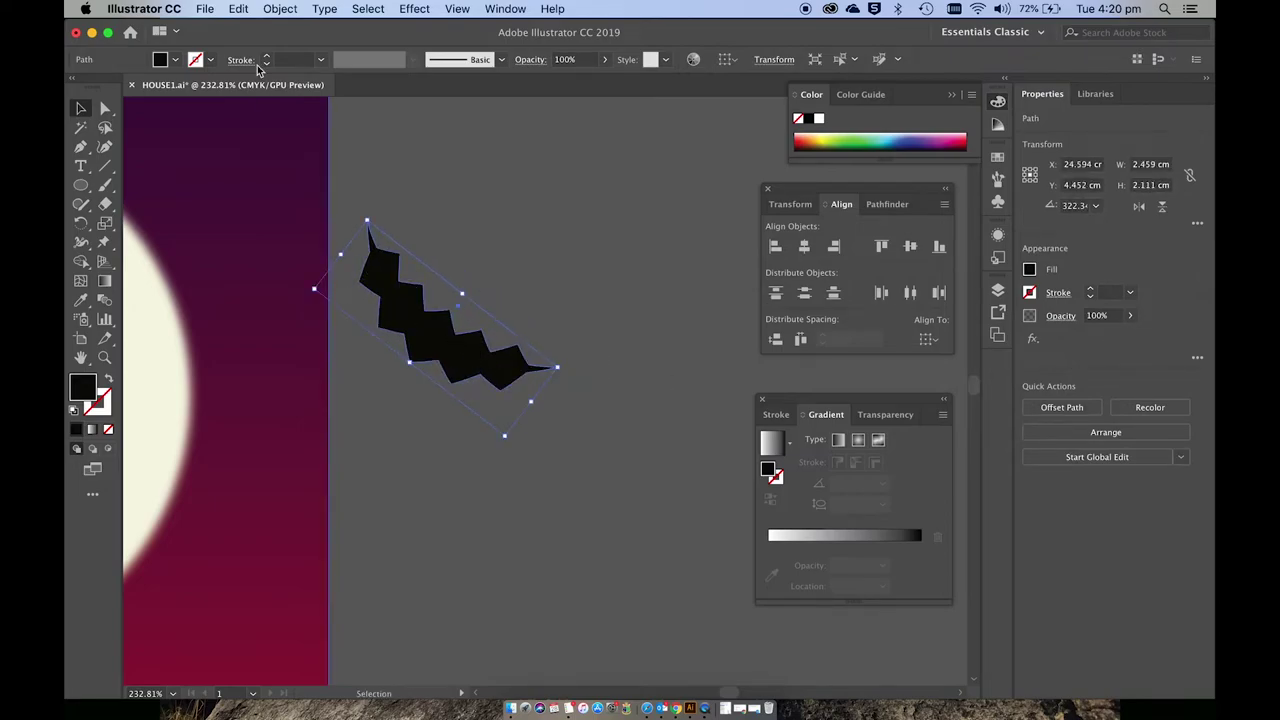
- Make a vertically reflected copy of the zigzag and slide it right beside the original
{"action": "left_click", "coordinate": [279, 9]}
{"action": "mouse_move", "coordinate": [300, 28]}
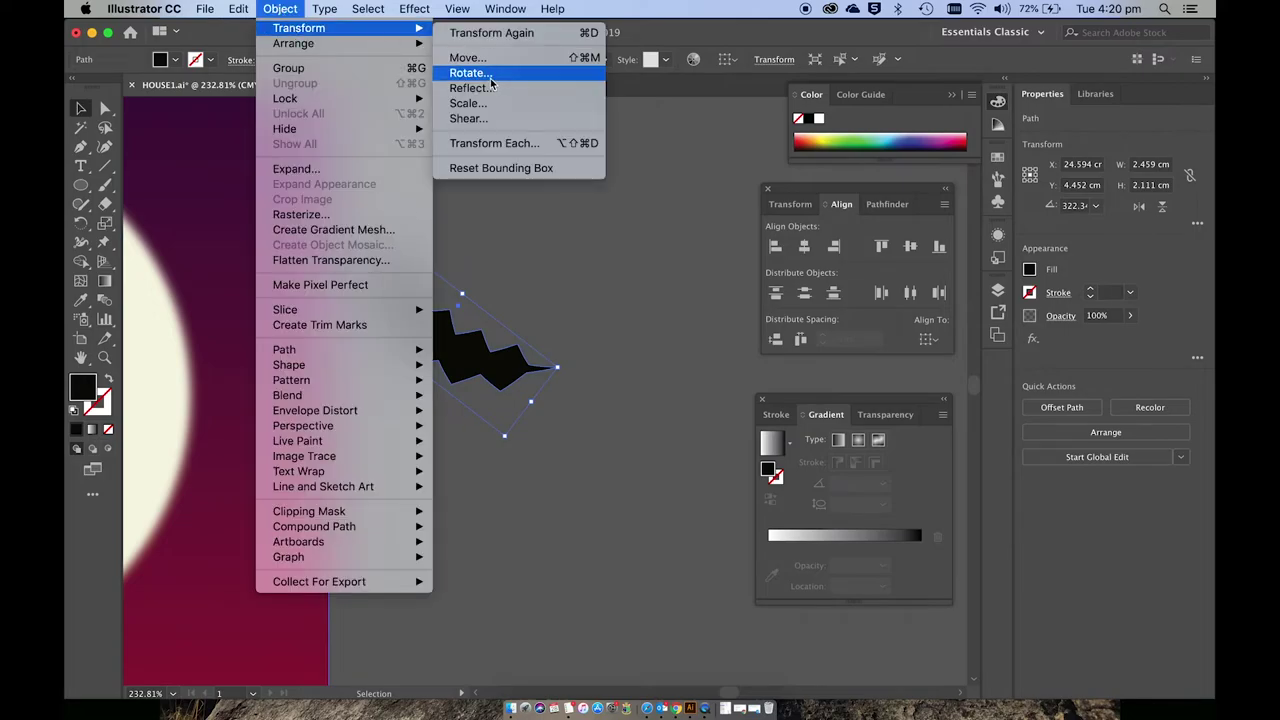
{"action": "left_click", "coordinate": [488, 89]}
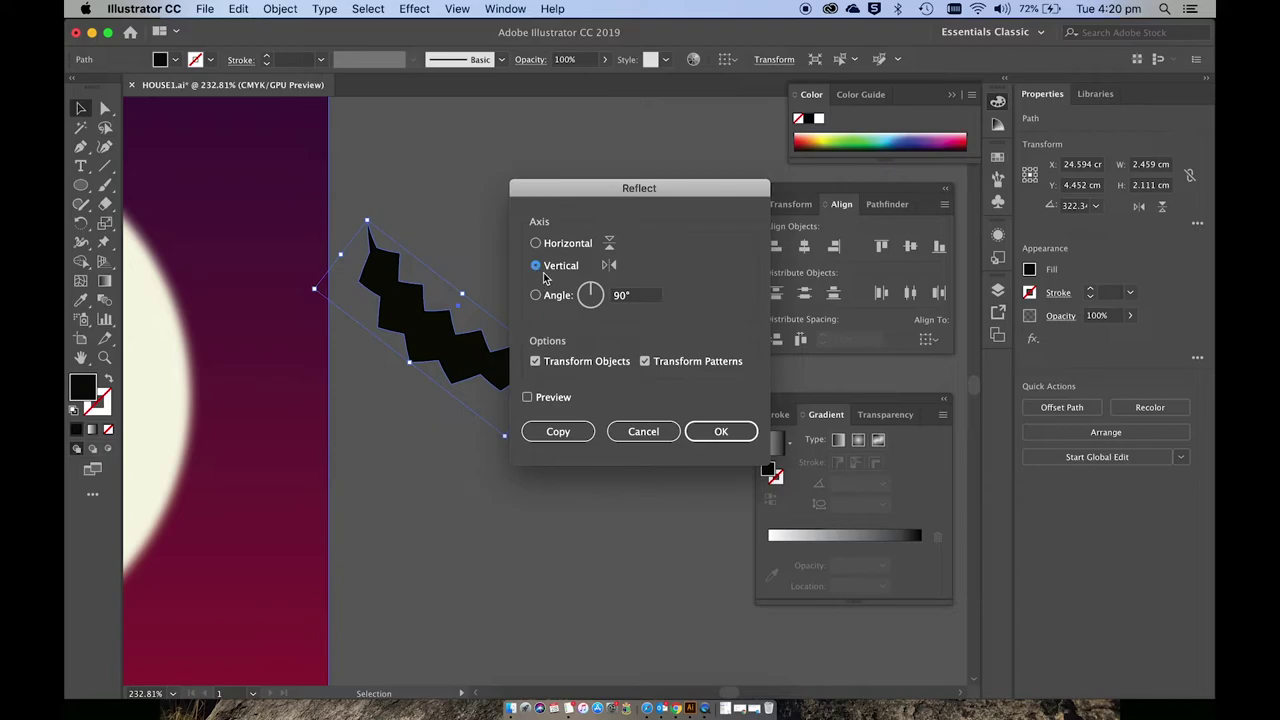
{"action": "left_click", "coordinate": [556, 432]}
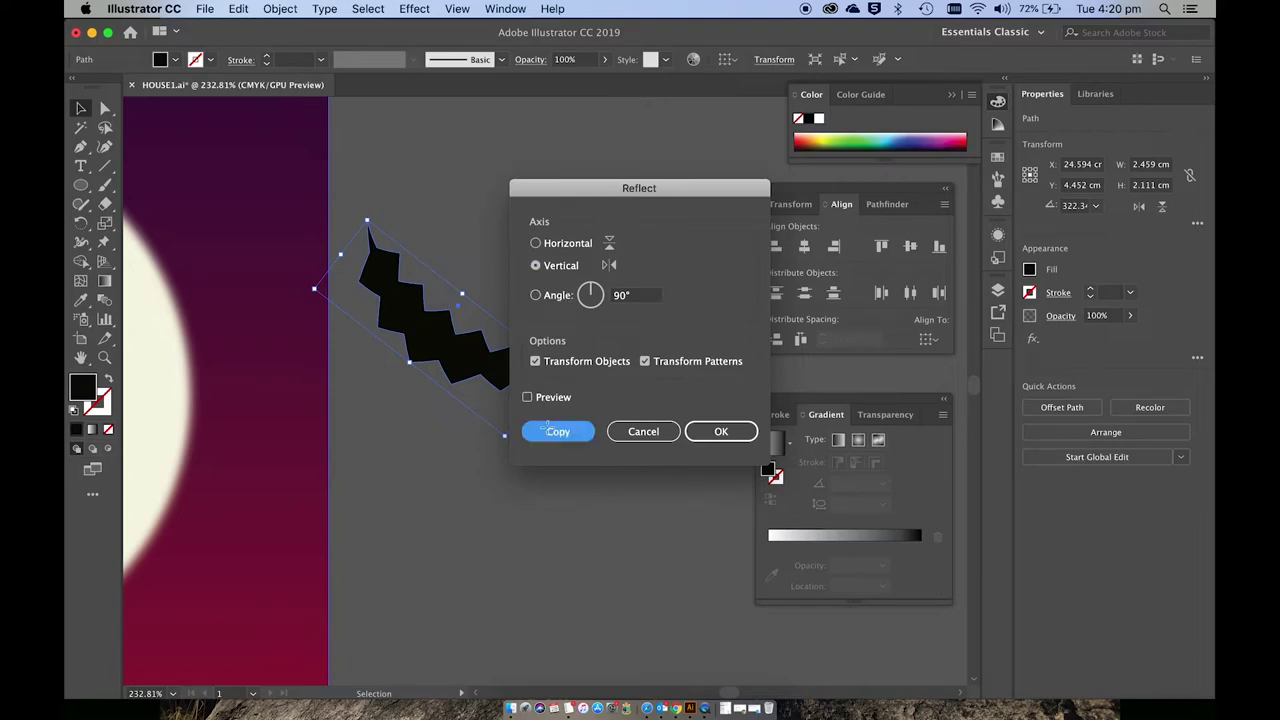
{"action": "left_click_drag", "start_coordinate": [488, 327], "coordinate": [654, 324]}
{"action": "left_click", "coordinate": [617, 442]}
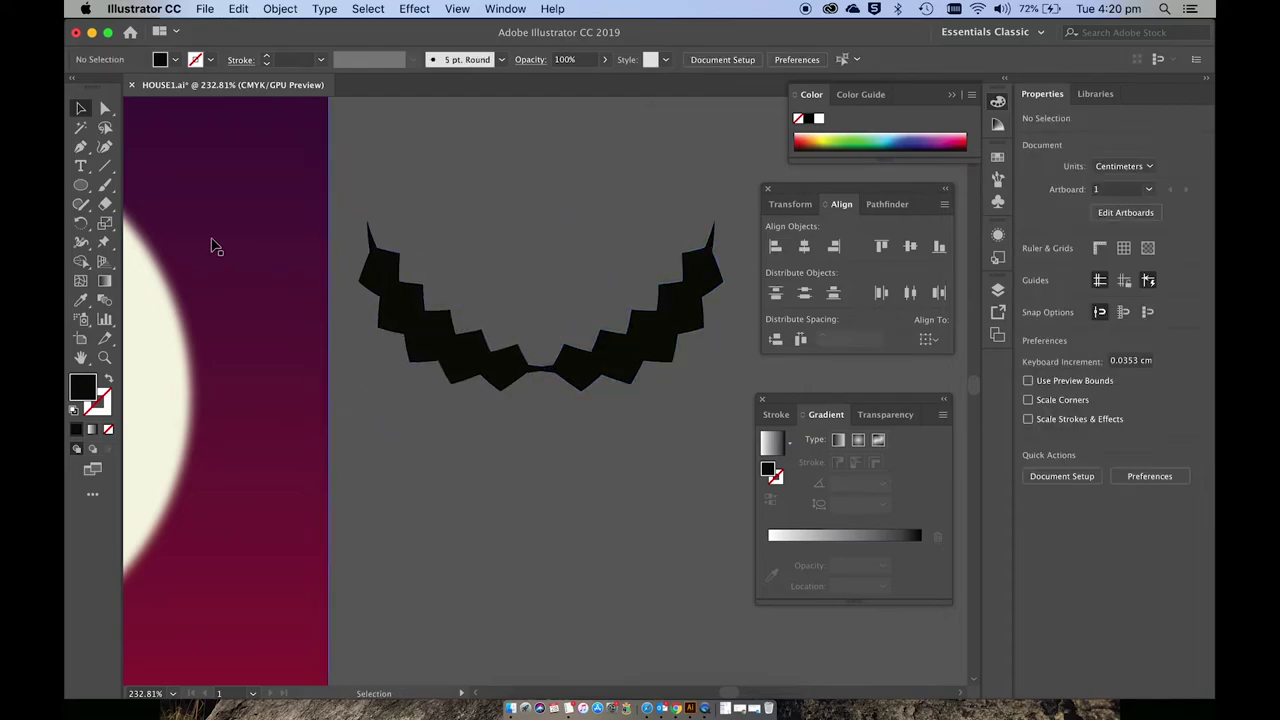
- Draw a small oval above the jagged shape
{"action": "left_click", "coordinate": [81, 186]}
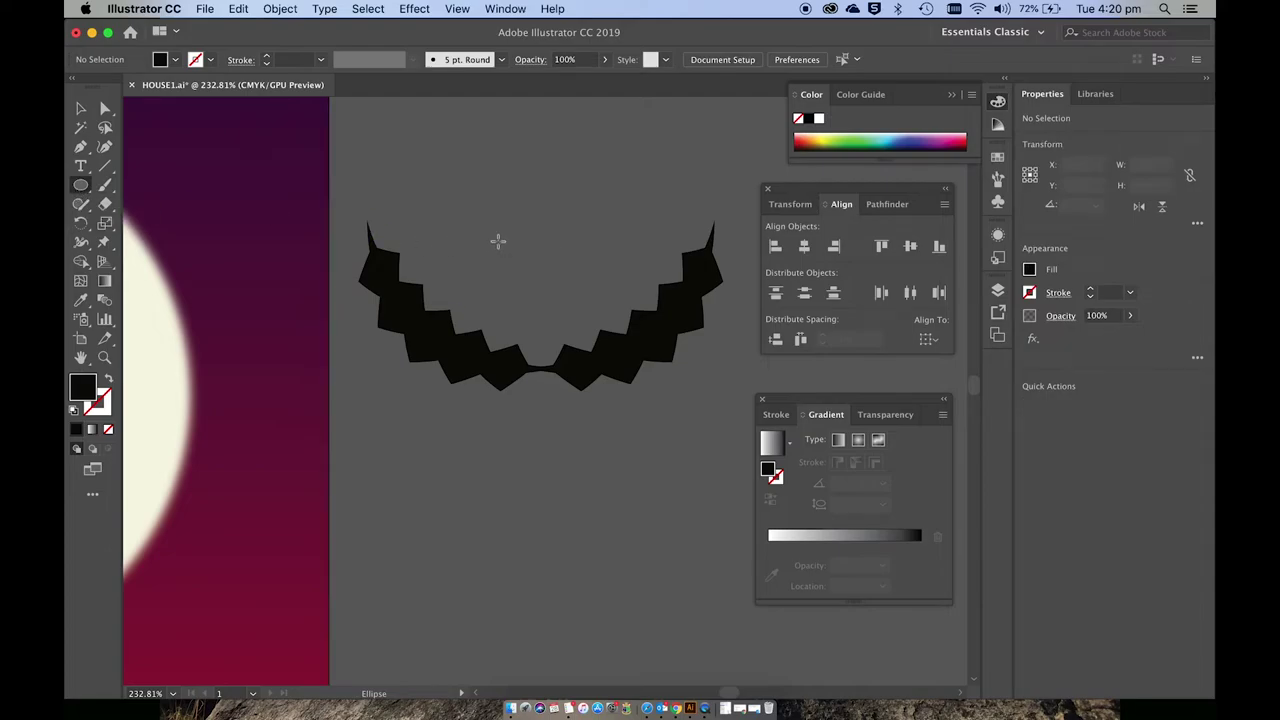
{"action": "left_click_drag", "start_coordinate": [507, 238], "coordinate": [570, 311]}
{"action": "scroll", "coordinate": [570, 311], "scroll_direction": "up", "scroll_amount": 5}
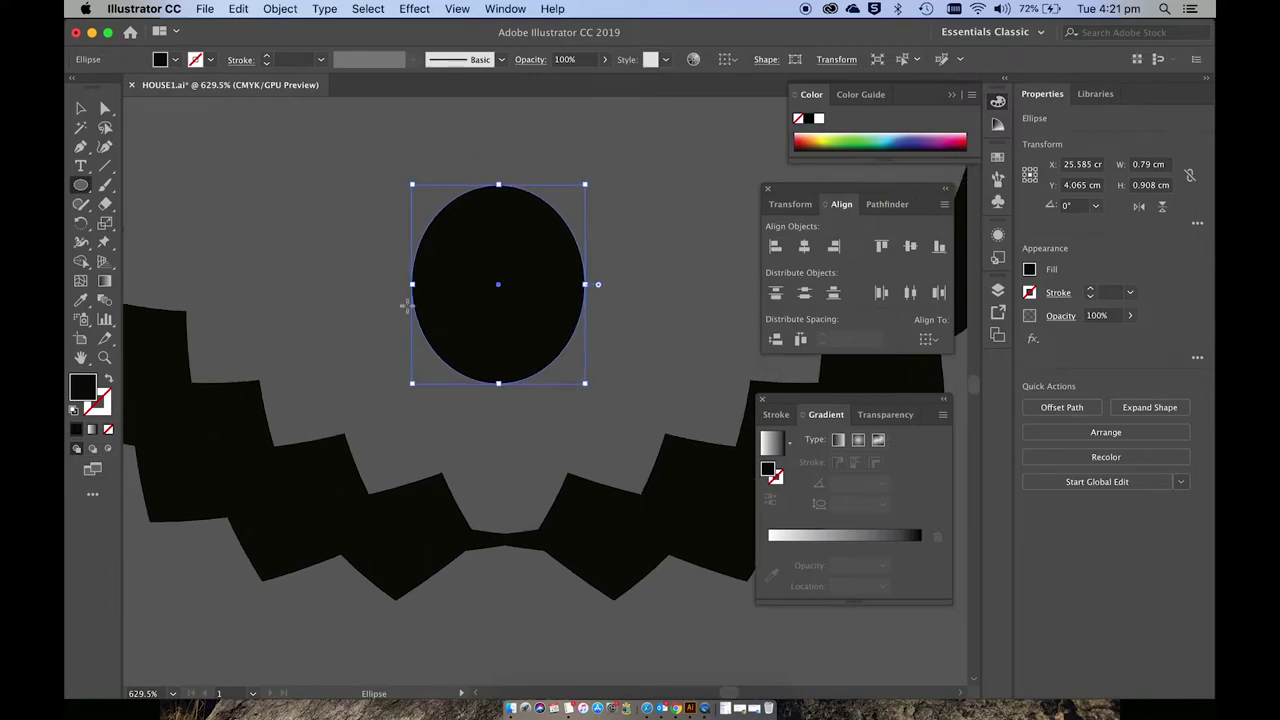
- Raise the oval's left and right anchors so it narrows toward the bottom
{"action": "key", "text": "a"}
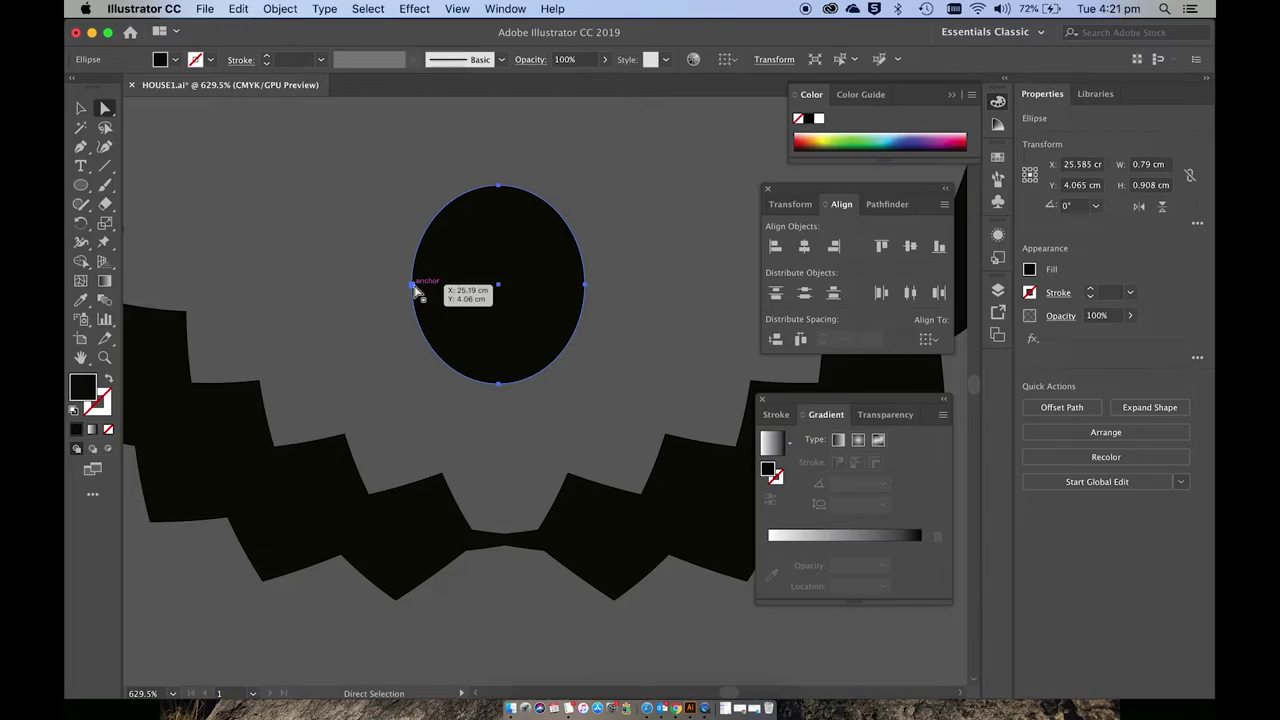
{"action": "left_click", "coordinate": [414, 287]}
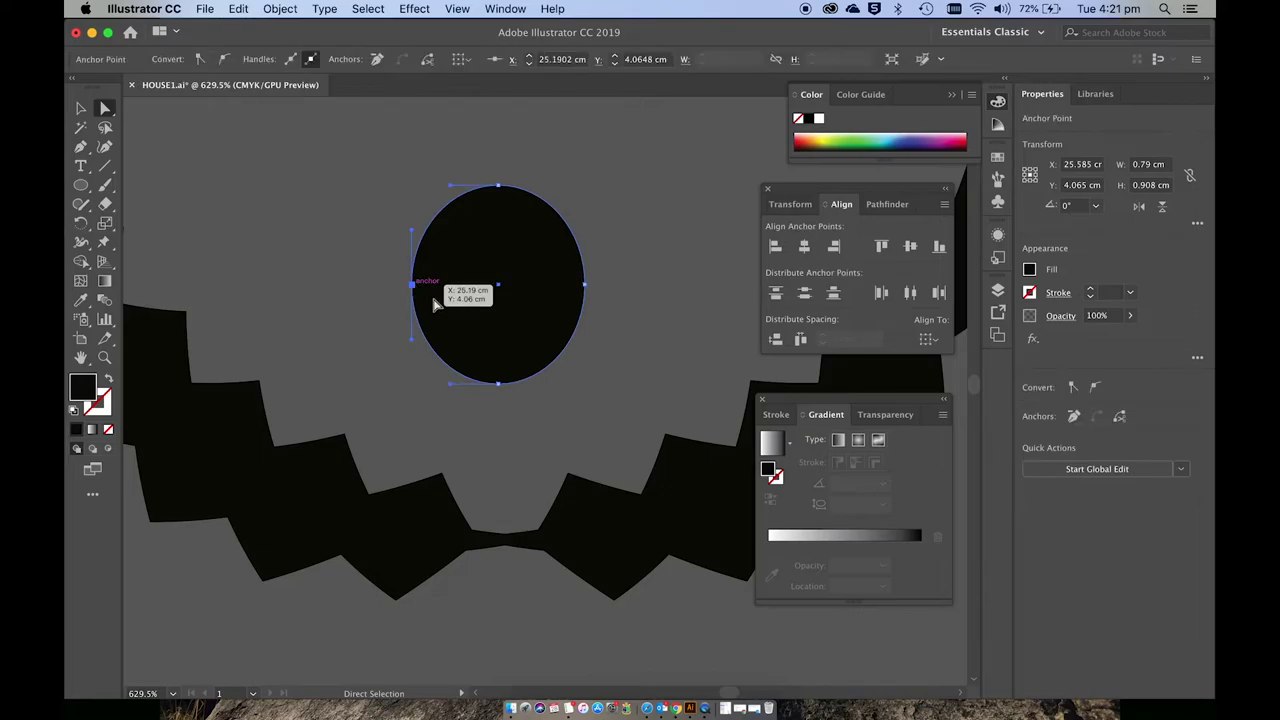
{"action": "left_click", "coordinate": [586, 286], "text": "shift"}
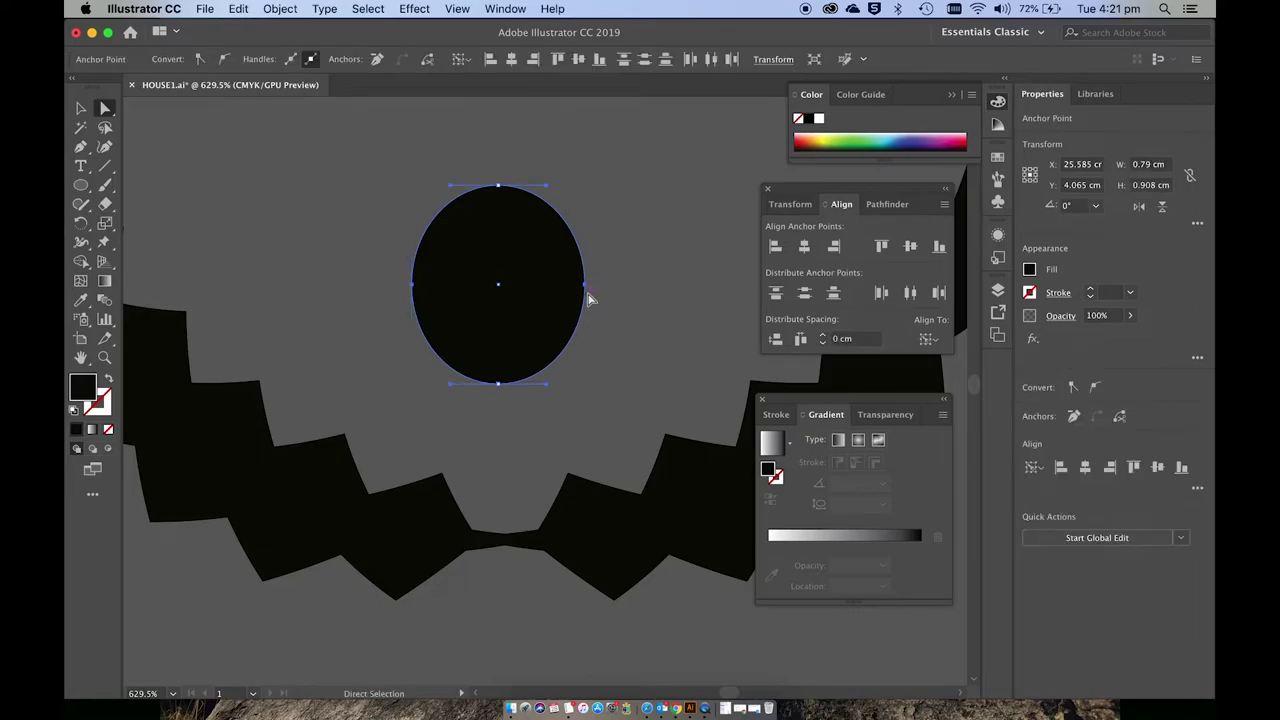
{"action": "left_click_drag", "start_coordinate": [586, 287], "coordinate": [586, 257]}
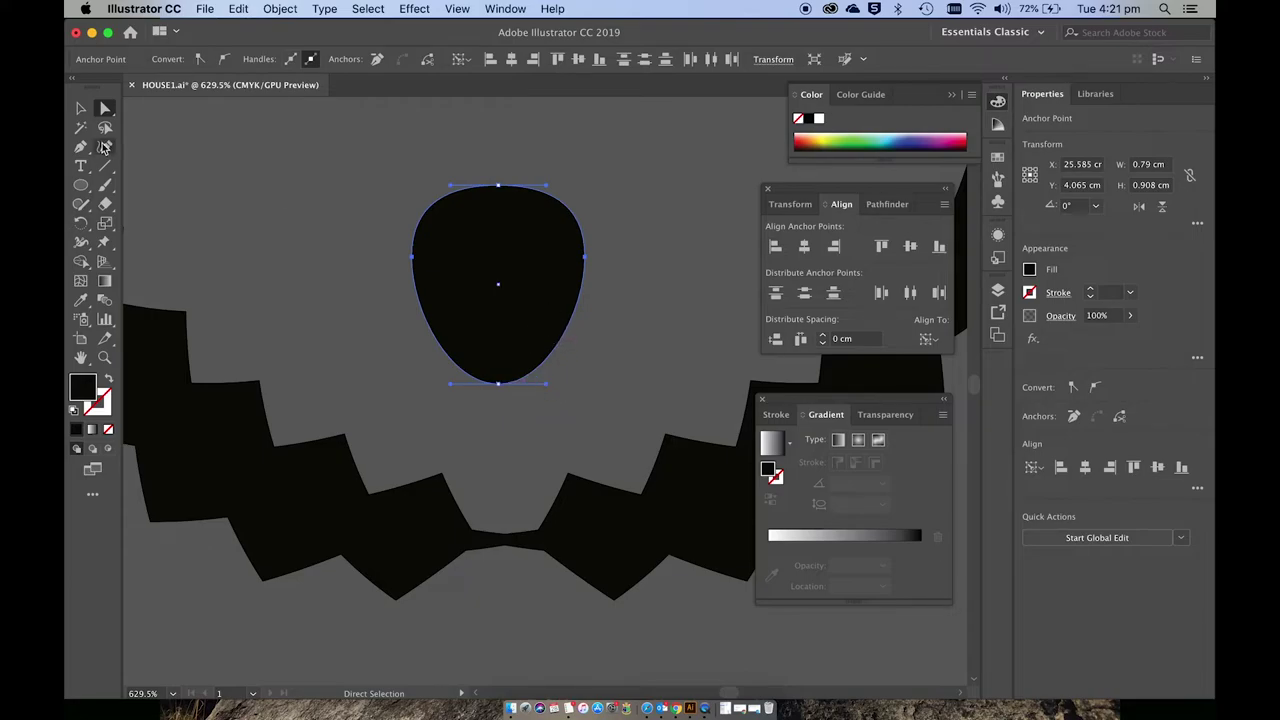
{"action": "left_click", "coordinate": [80, 192]}
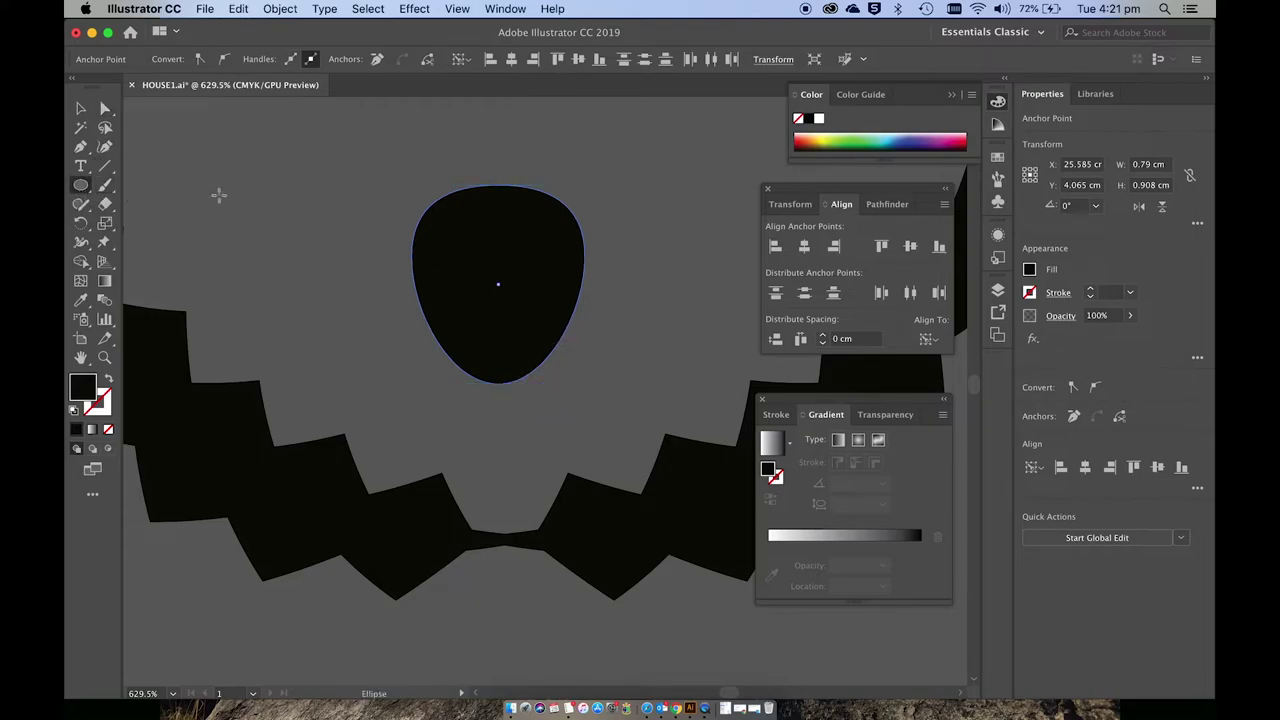
- Draw a small oval beside the head and pull its top anchor into a sharp peak
{"action": "left_click_drag", "start_coordinate": [337, 145], "coordinate": [406, 238]}
{"action": "scroll", "coordinate": [406, 238], "scroll_direction": "up", "scroll_amount": 5}
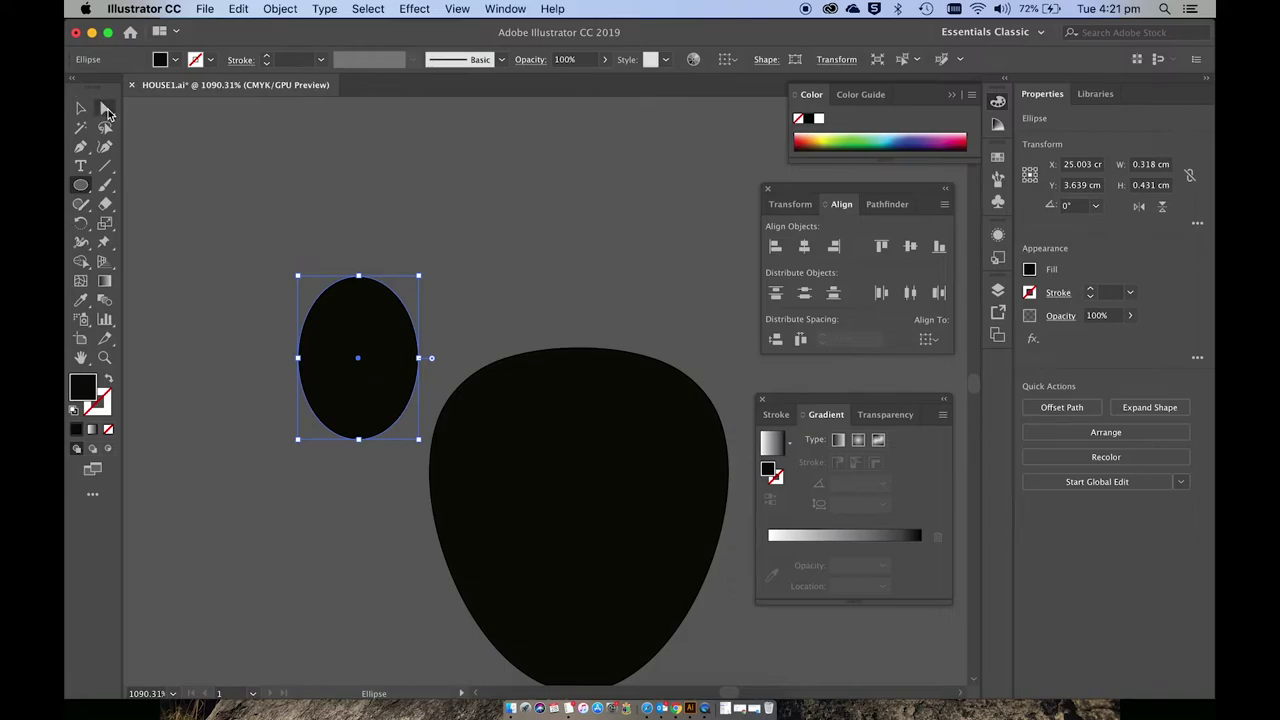
{"action": "left_click", "coordinate": [105, 108]}
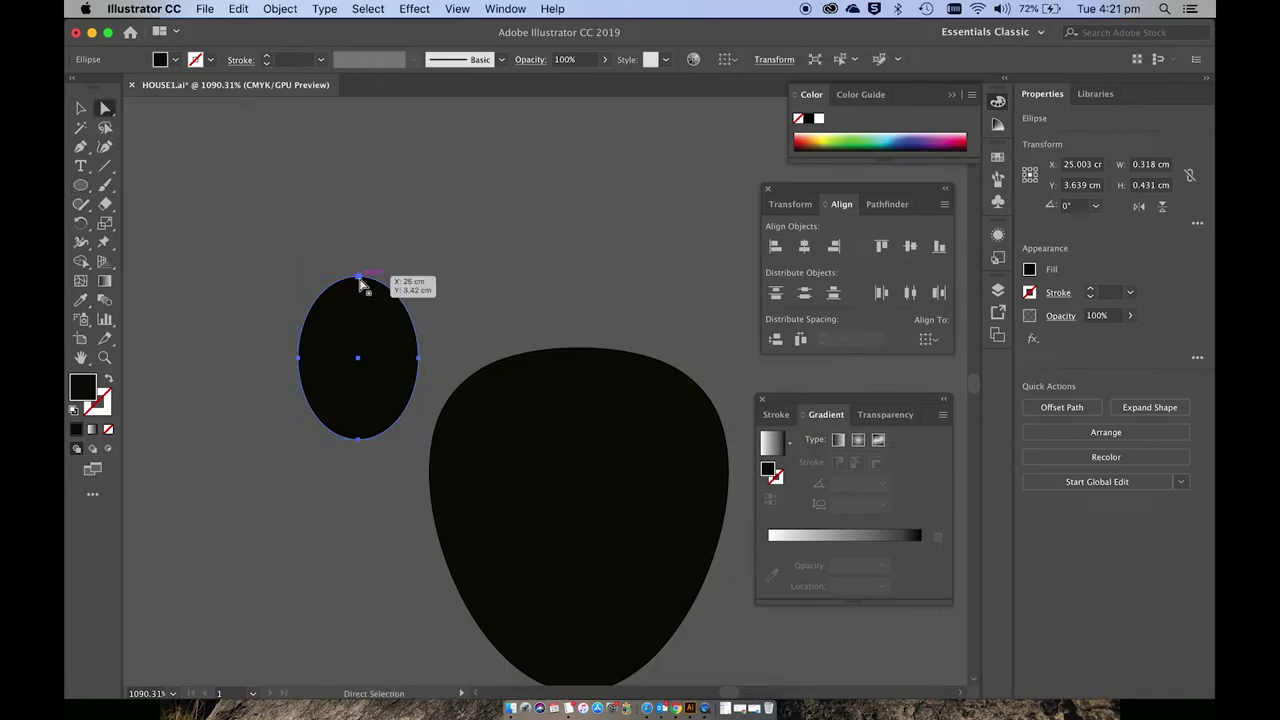
{"action": "left_click", "coordinate": [359, 279]}
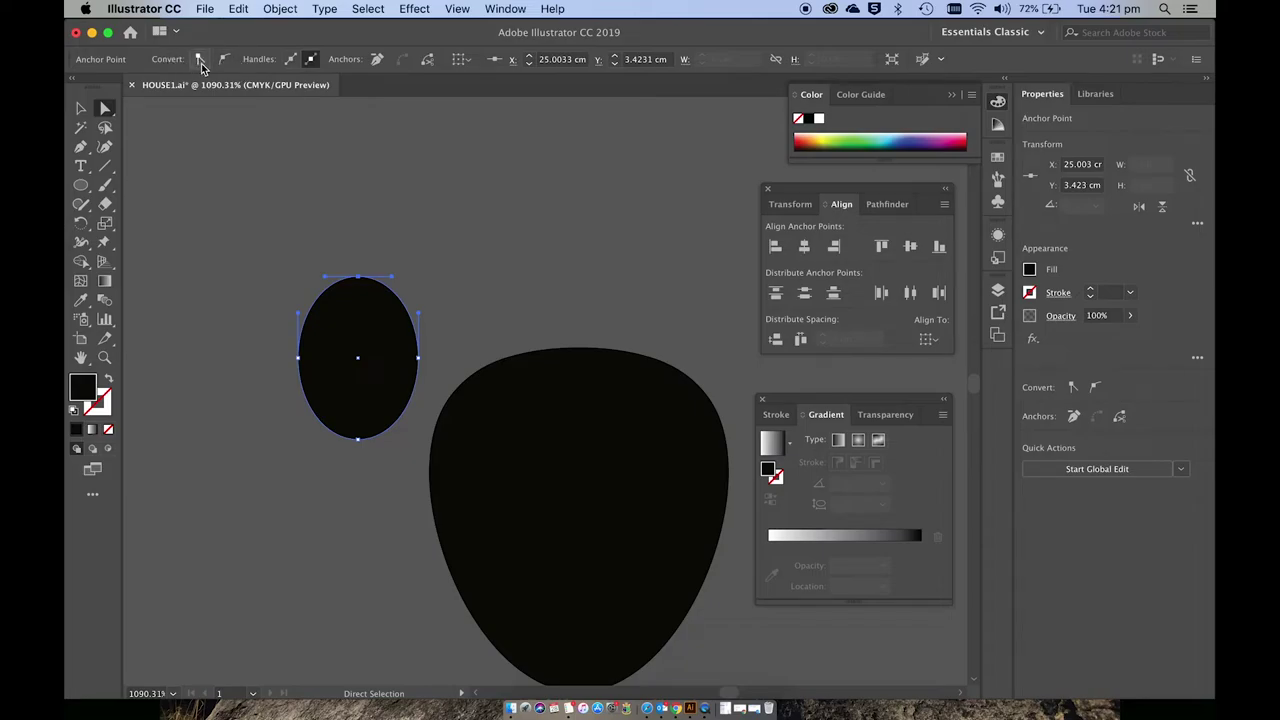
{"action": "left_click", "coordinate": [200, 61]}
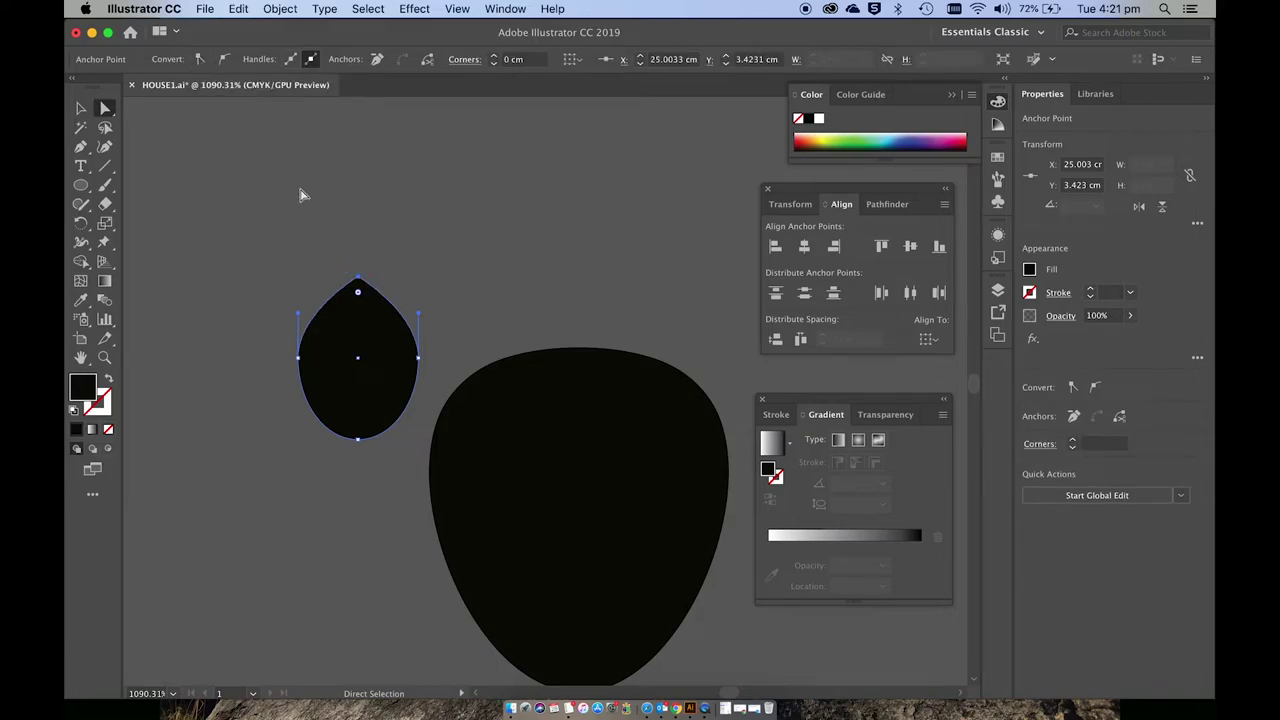
{"action": "left_click_drag", "start_coordinate": [358, 289], "coordinate": [305, 255]}
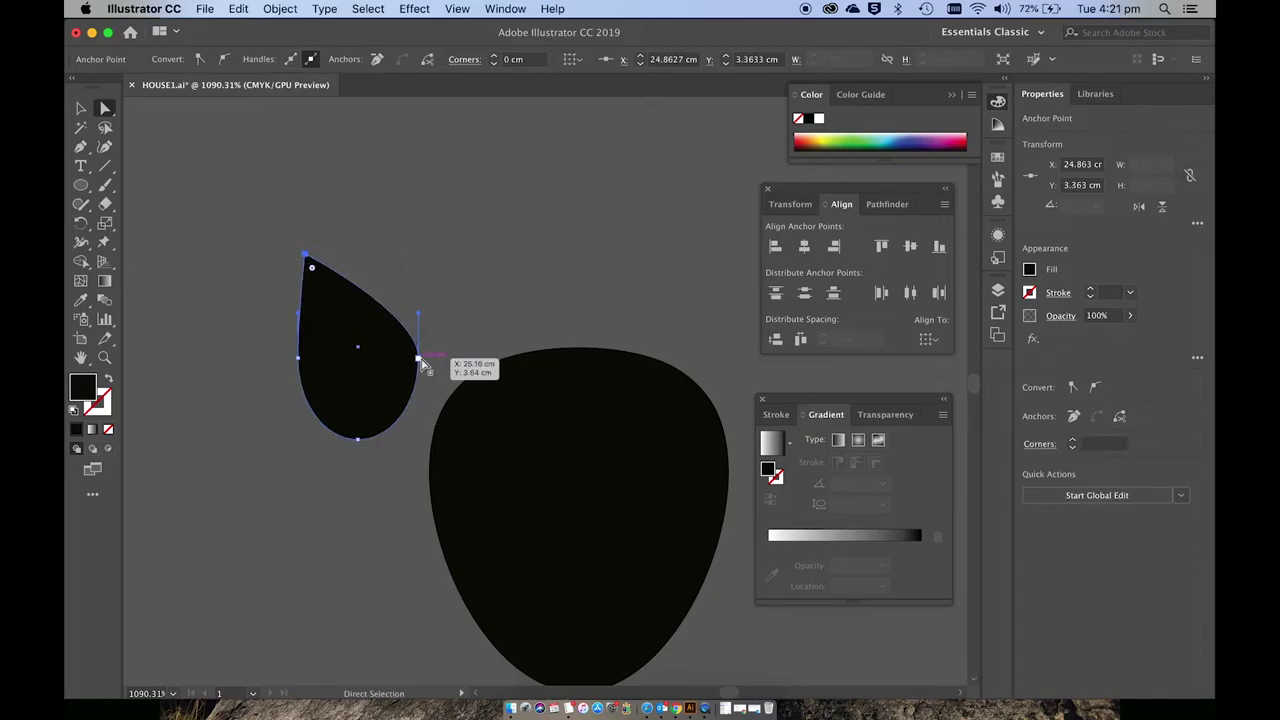
- Reshape the teardrop's right side and lower its bottom point slightly
{"action": "mouse_move", "coordinate": [419, 367]}
{"action": "left_mouse_down"}
{"action": "mouse_move", "coordinate": [426, 390]}
{"action": "mouse_move", "coordinate": [435, 384]}
{"action": "left_mouse_up"}
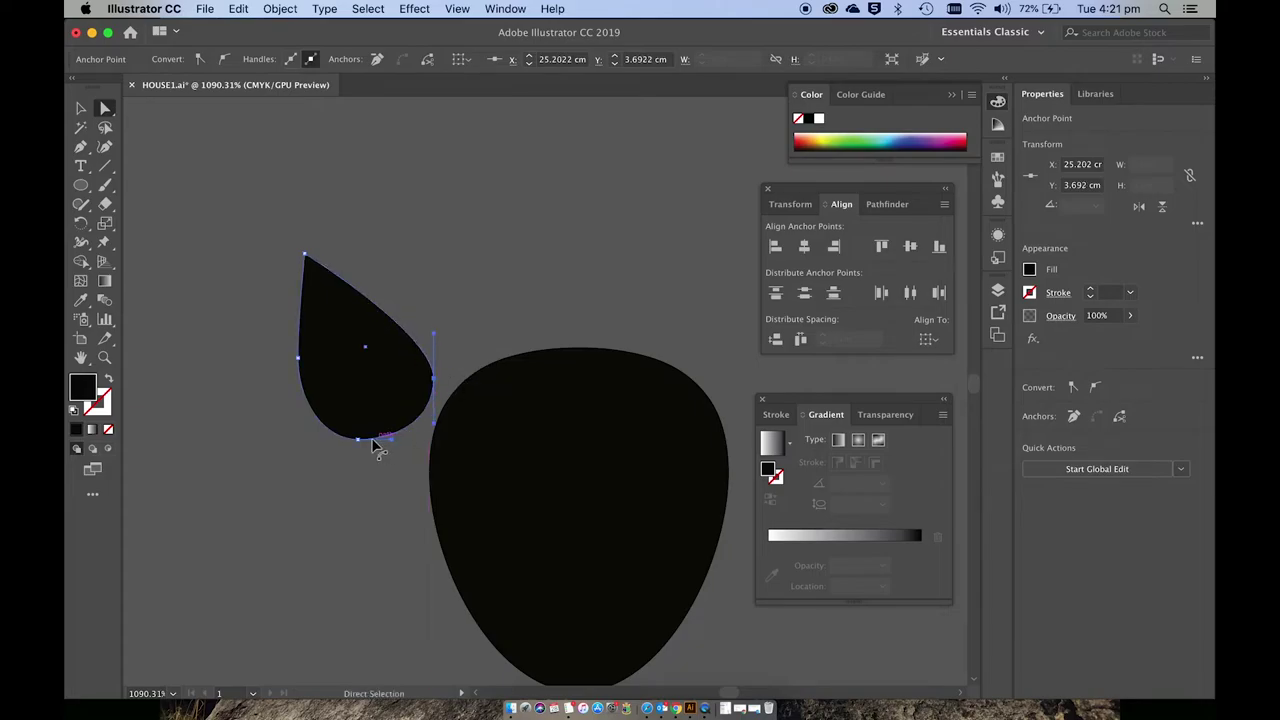
{"action": "left_click", "coordinate": [358, 441]}
{"action": "left_click_drag", "start_coordinate": [358, 443], "coordinate": [360, 463]}
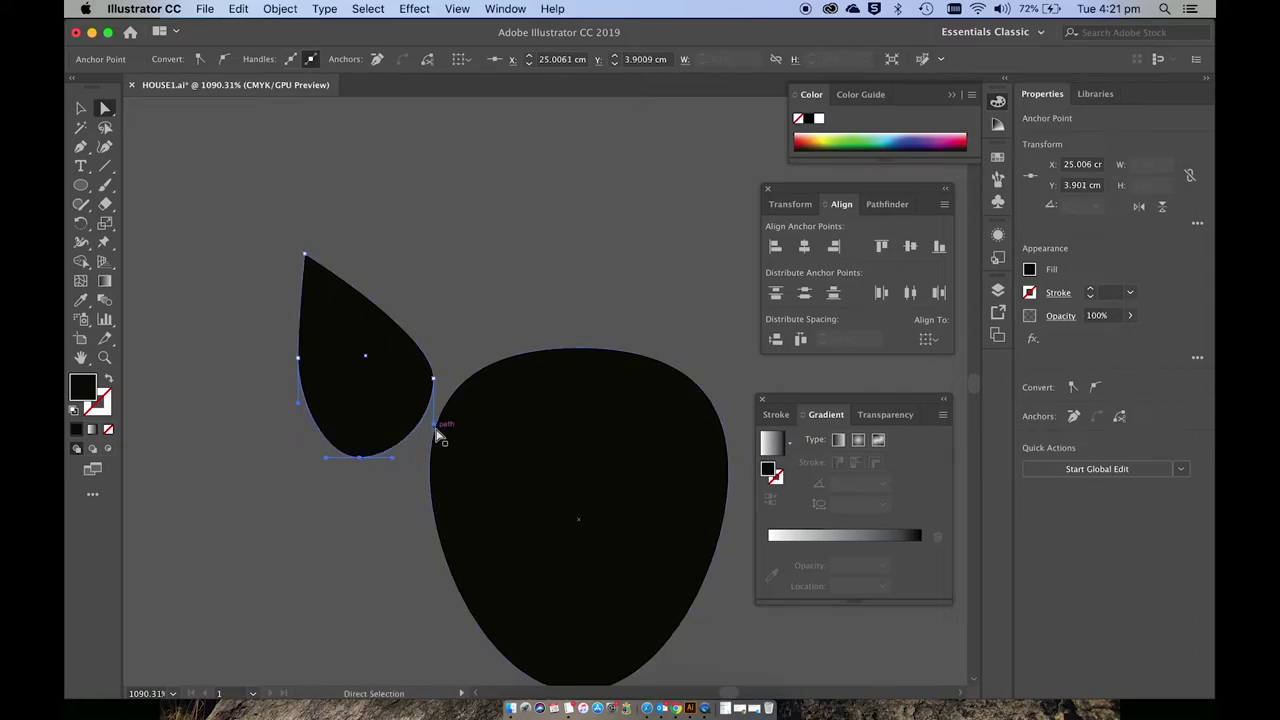
{"action": "left_click_drag", "start_coordinate": [433, 425], "coordinate": [396, 472]}
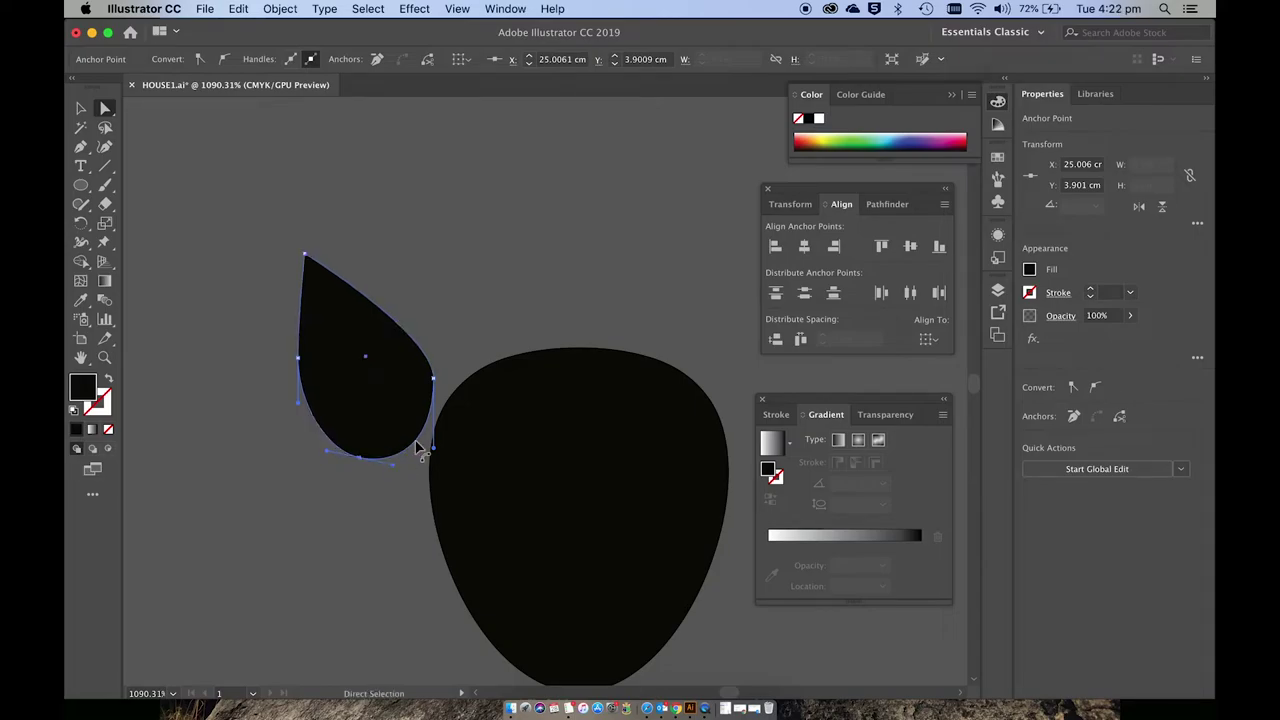
{"action": "left_click_drag", "start_coordinate": [433, 378], "coordinate": [453, 373]}
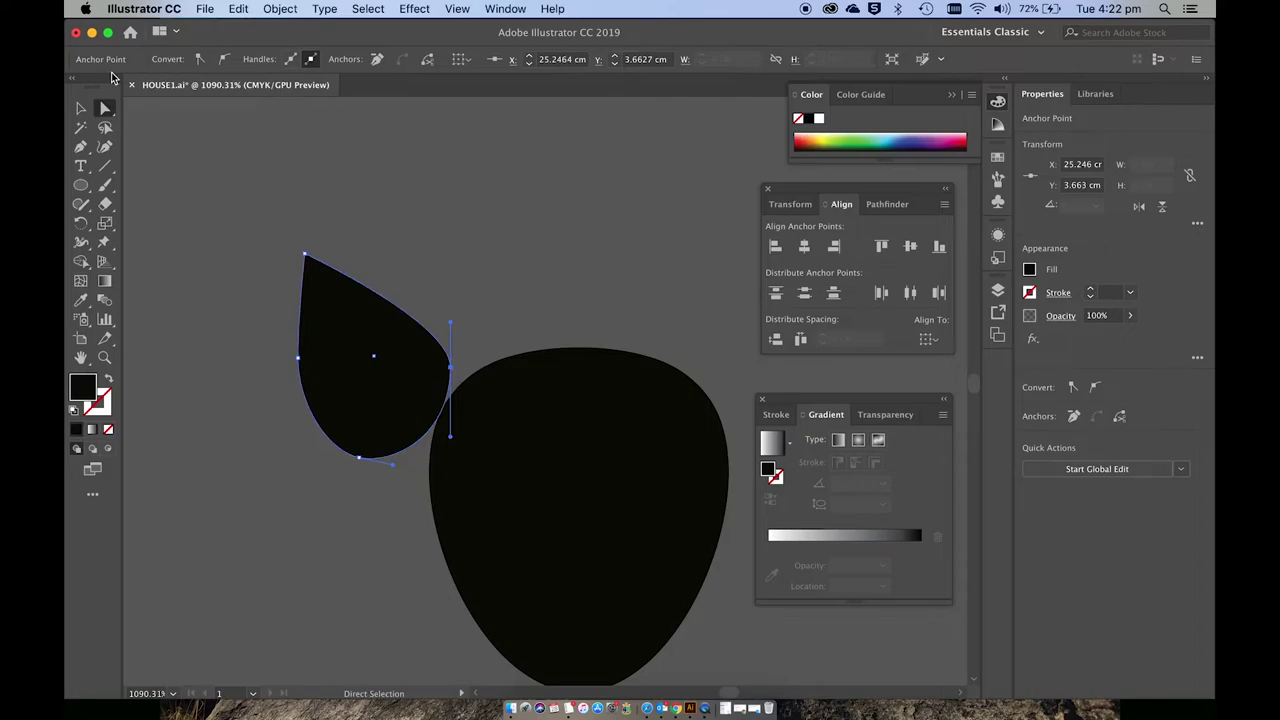
- Move the ear shape onto the head's upper-left edge
{"action": "left_click", "coordinate": [81, 110]}
{"action": "left_click_drag", "start_coordinate": [393, 347], "coordinate": [453, 372]}
{"action": "scroll", "coordinate": [453, 372], "scroll_direction": "down", "scroll_amount": 5}
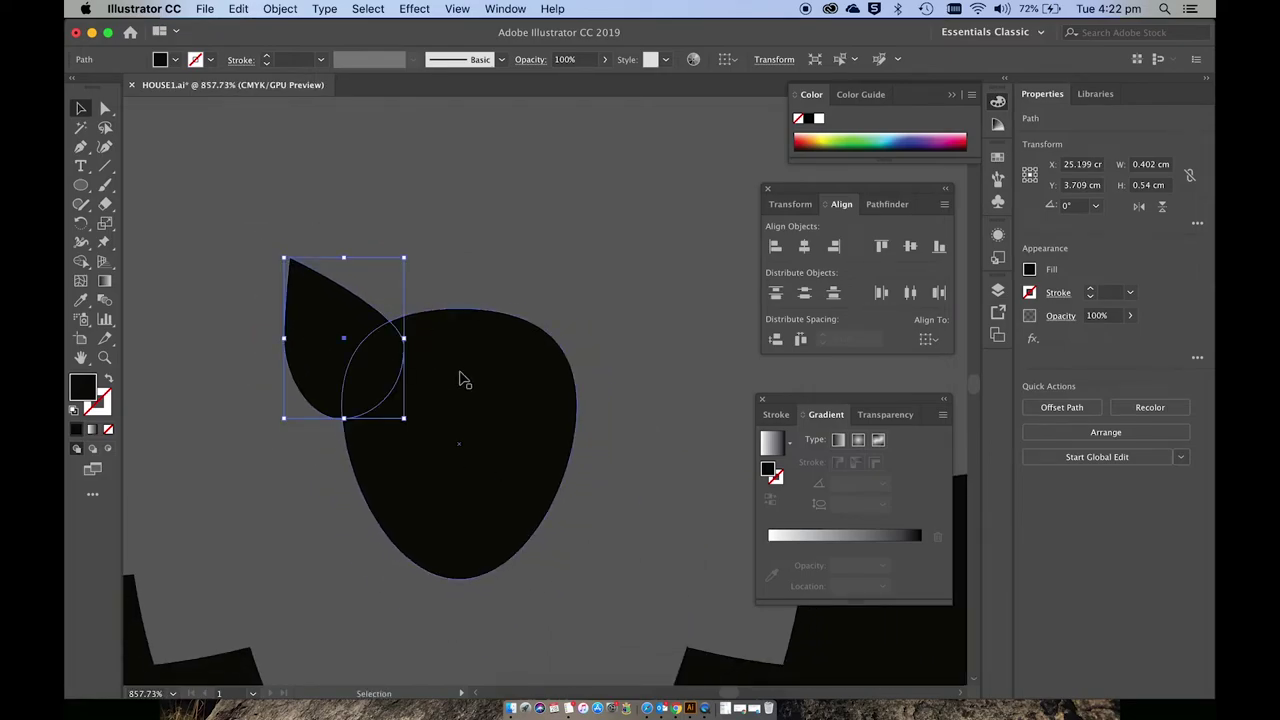
- Make a vertically reflected copy of the ear and place it on the head's right side
{"action": "left_click", "coordinate": [284, 9]}
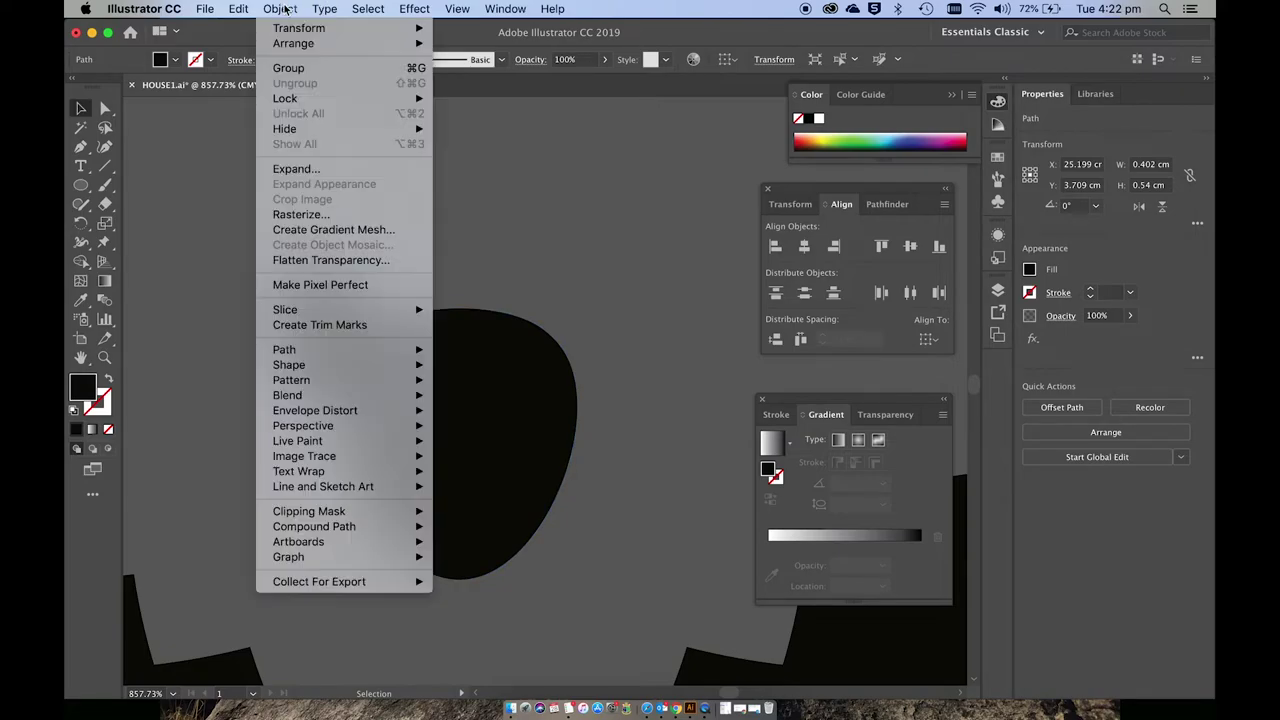
{"action": "mouse_move", "coordinate": [294, 28]}
{"action": "left_click", "coordinate": [508, 93]}
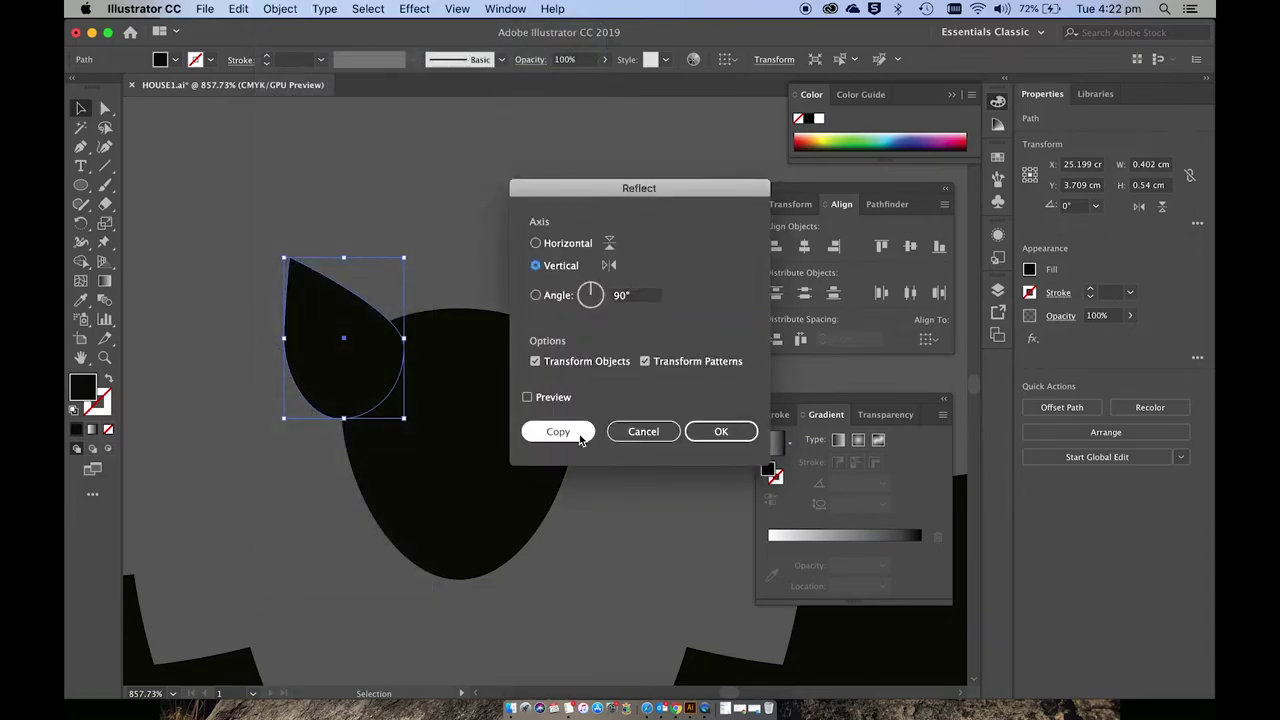
{"action": "left_click", "coordinate": [558, 431]}
{"action": "left_click_drag", "start_coordinate": [374, 317], "coordinate": [578, 294]}
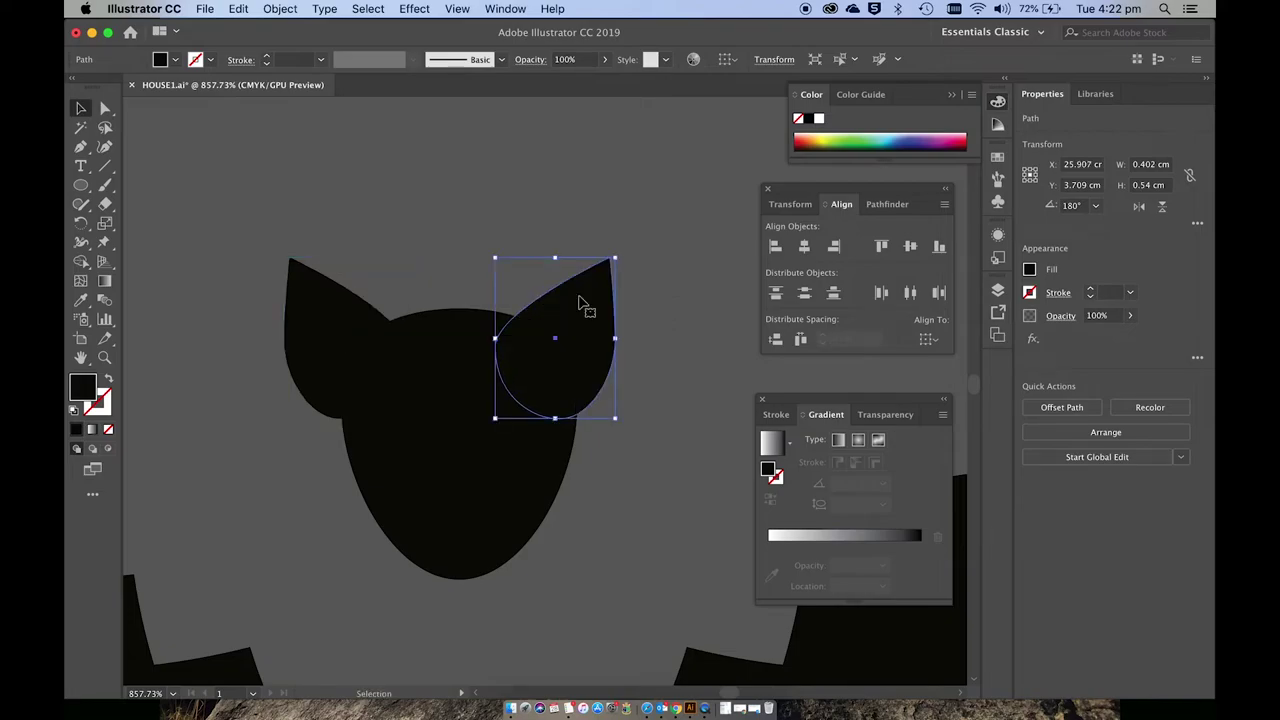
- Nudge the right ear further right and the left ear slightly left
{"action": "left_click", "coordinate": [674, 313]}
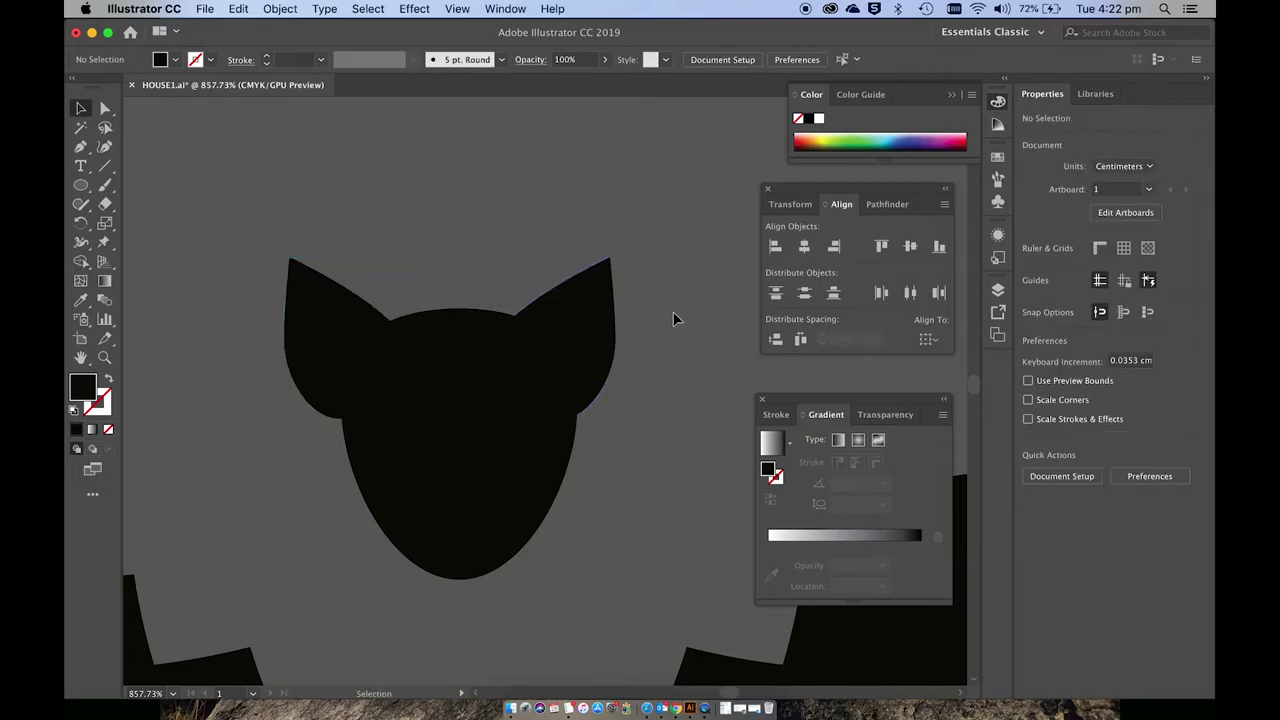
{"action": "left_click", "coordinate": [600, 320]}
{"action": "key", "text": "Right"}
{"action": "key", "text": "Right"}
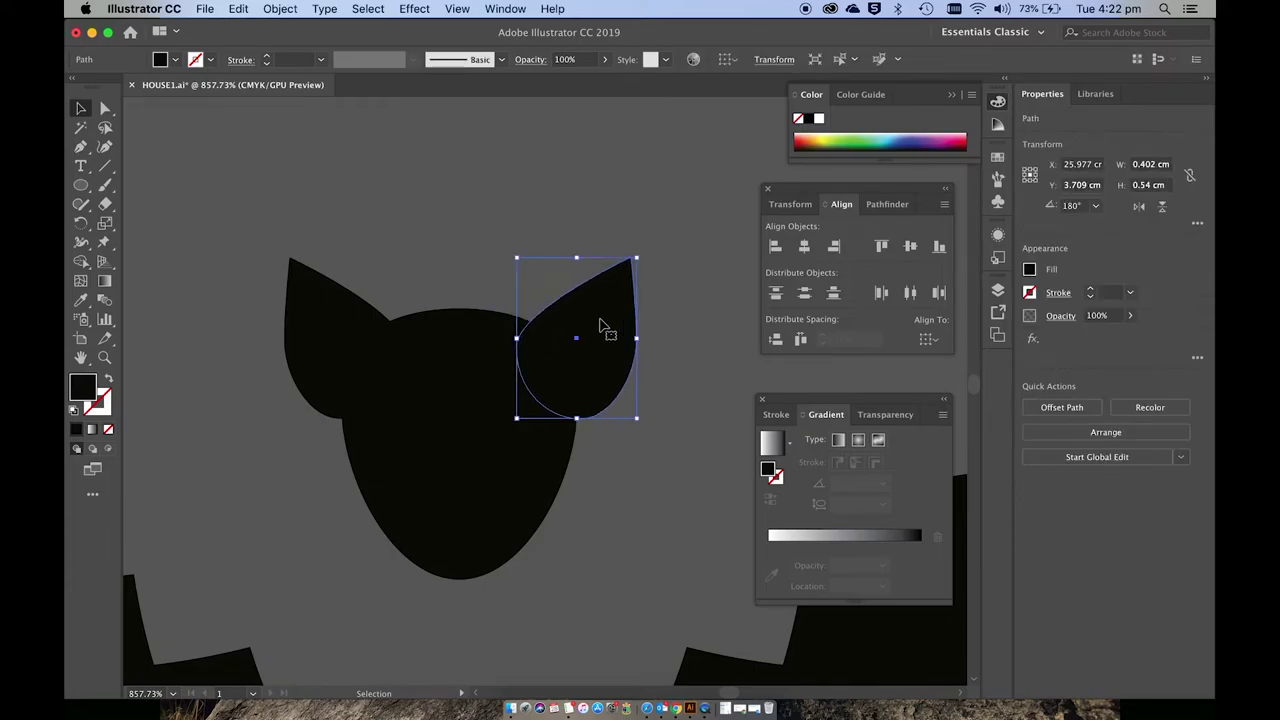
{"action": "left_click", "coordinate": [648, 416]}
{"action": "left_click", "coordinate": [336, 382]}
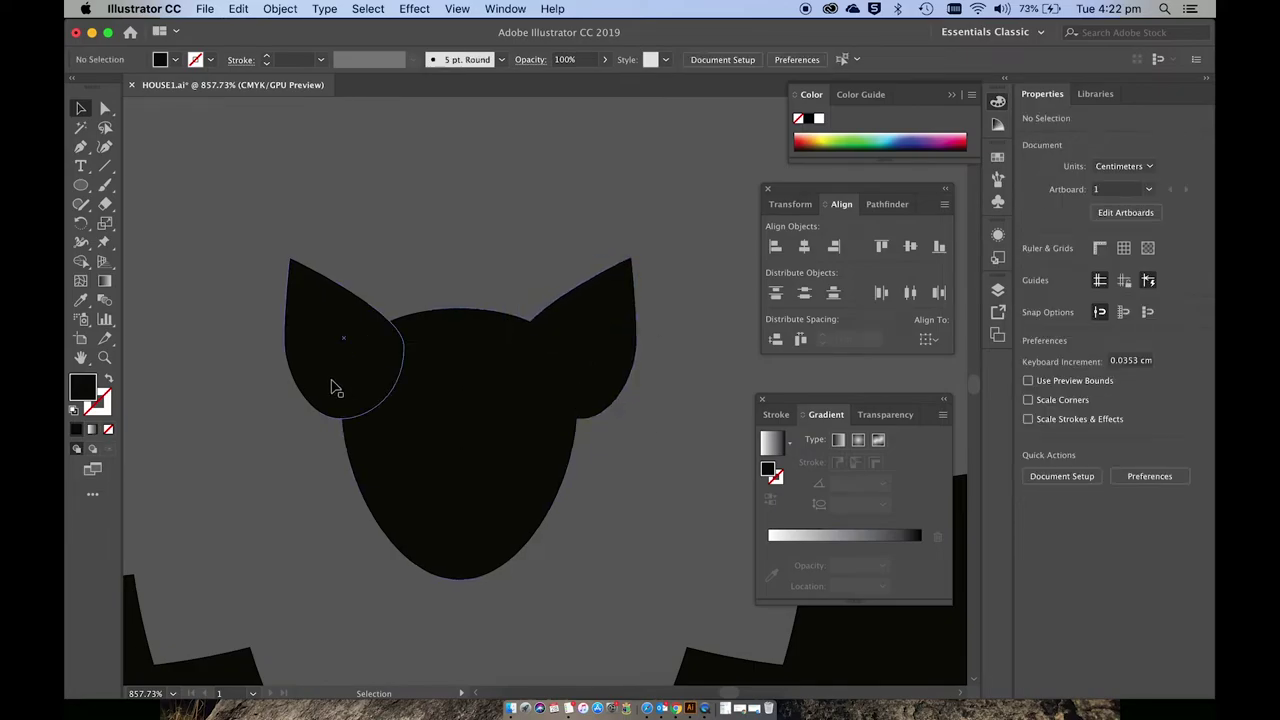
{"action": "key", "text": "Left"}
{"action": "left_click", "coordinate": [502, 218]}
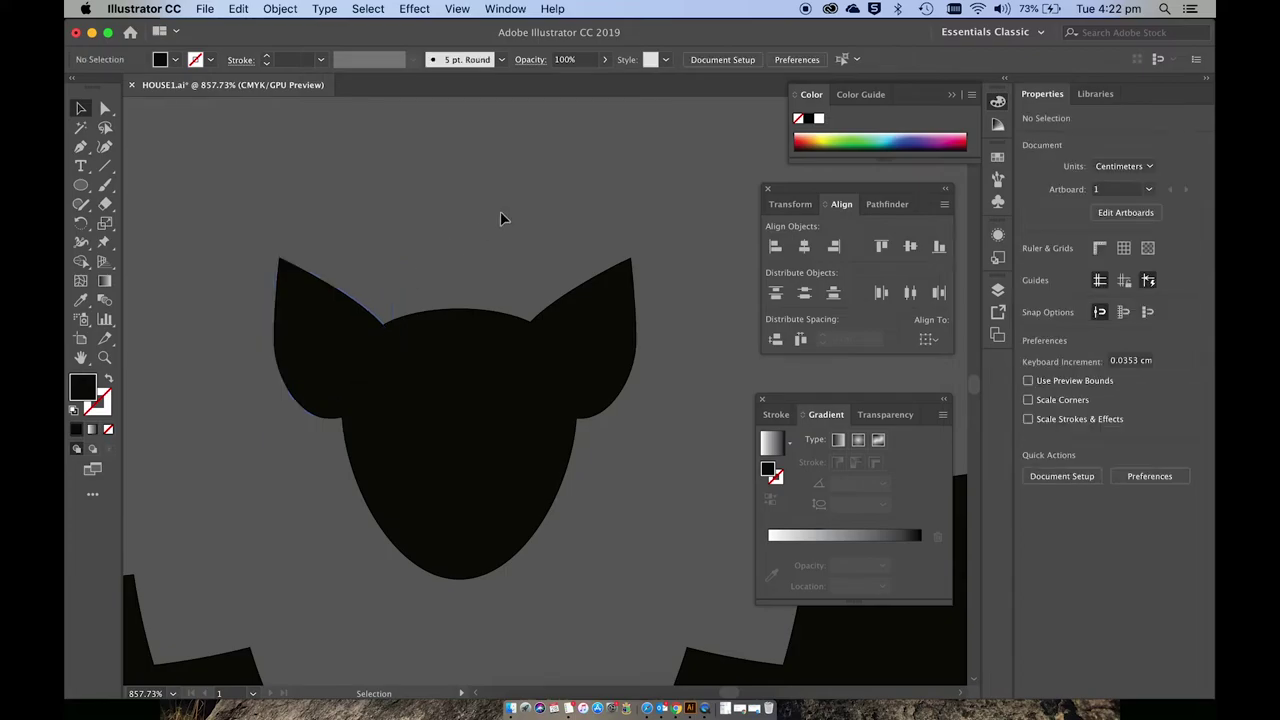
- Select the head and both ears and merge them with Pathfinder Unite
{"action": "left_click_drag", "start_coordinate": [225, 210], "coordinate": [566, 540]}
{"action": "left_click_drag", "start_coordinate": [646, 590], "coordinate": [649, 587]}
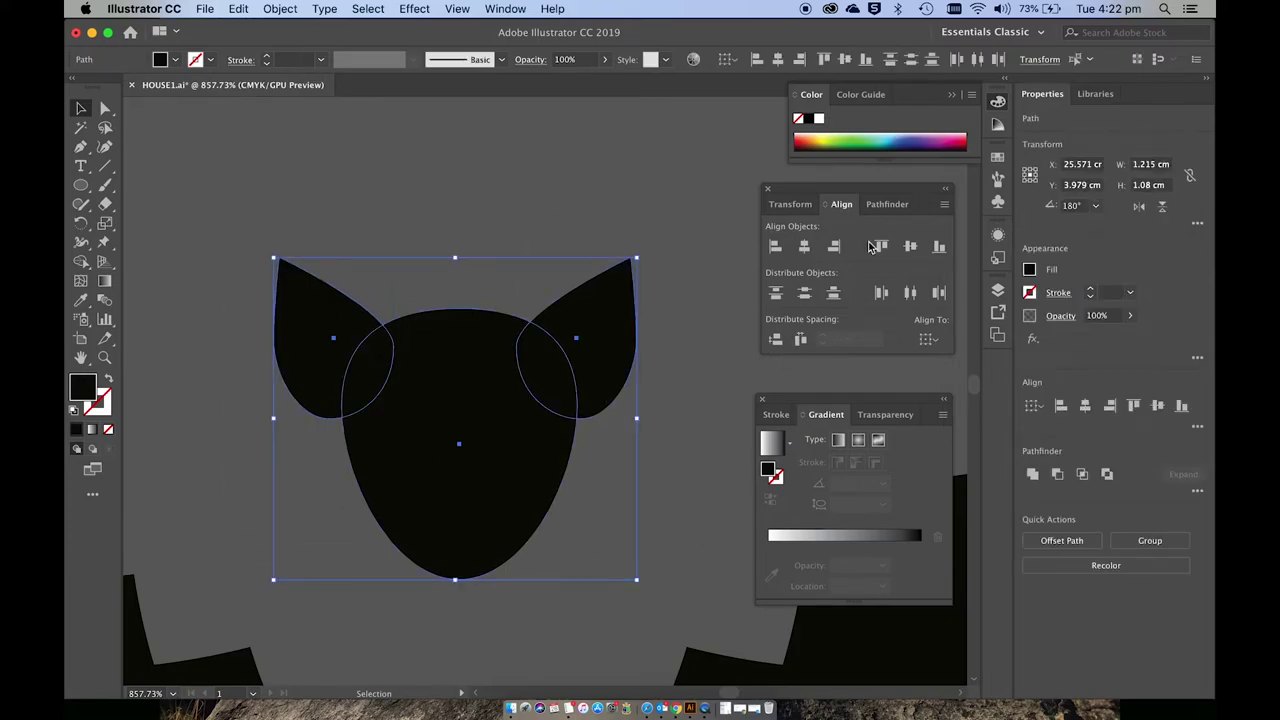
{"action": "left_click", "coordinate": [893, 205]}
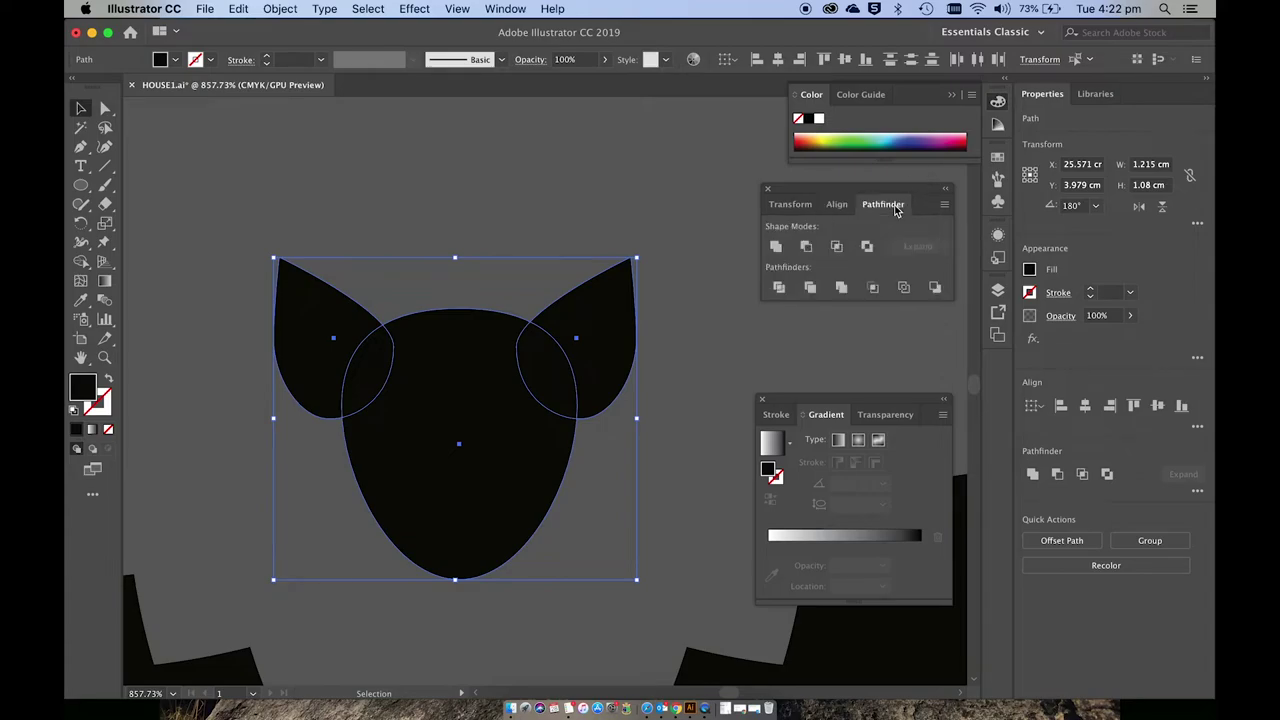
{"action": "left_click", "coordinate": [777, 247]}
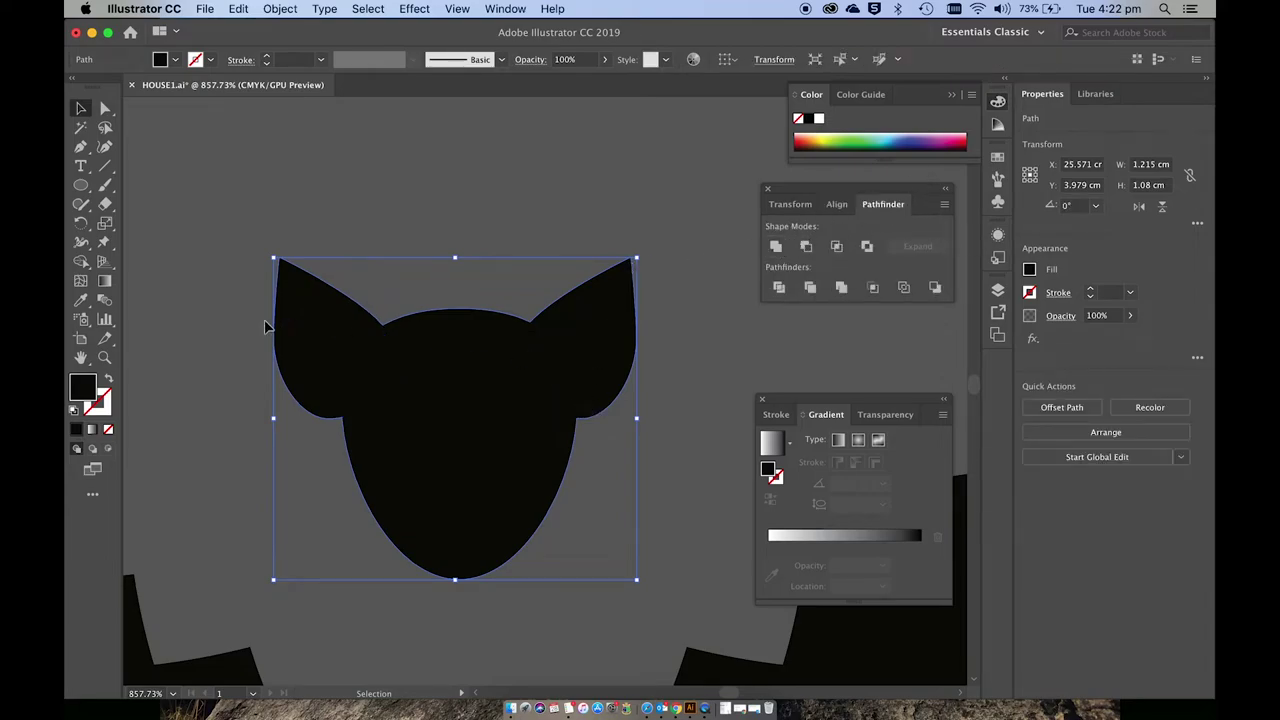
- Move the merged cat head down between the two wings
{"action": "left_click", "coordinate": [707, 332]}
{"action": "scroll", "coordinate": [707, 324], "scroll_direction": "down", "scroll_amount": 5}
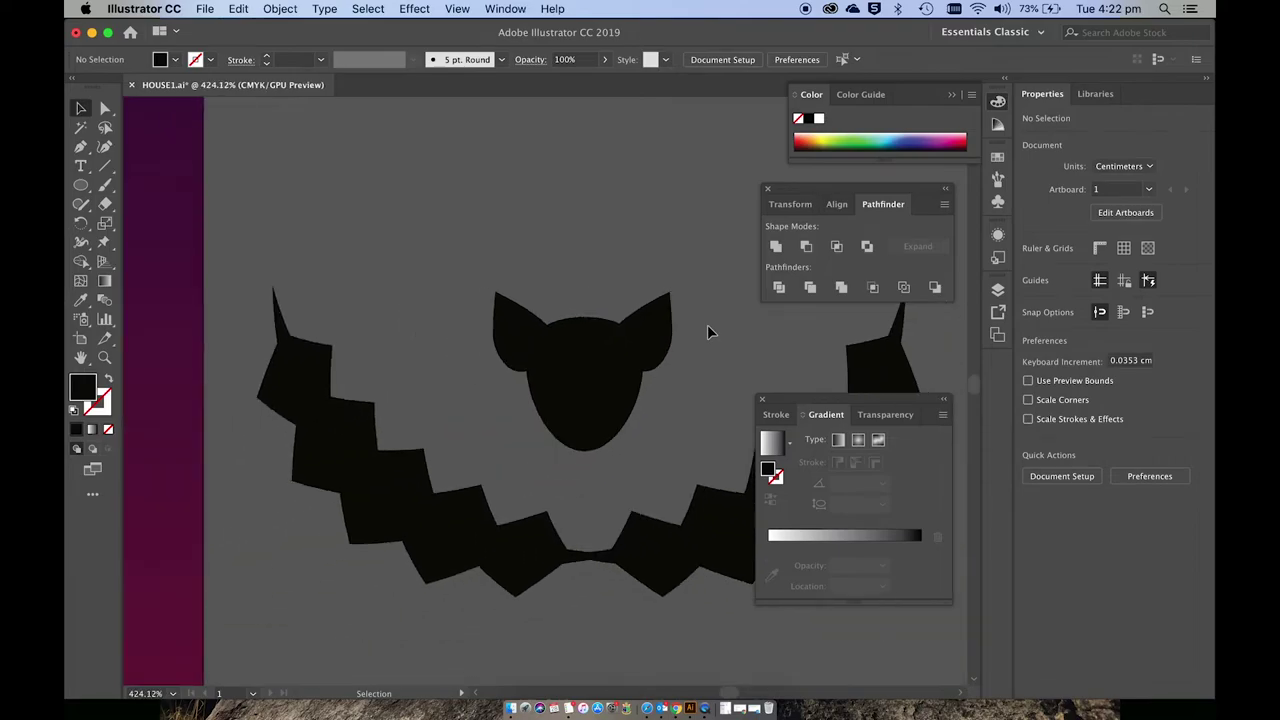
{"action": "left_click_drag", "start_coordinate": [629, 354], "coordinate": [634, 488]}
{"action": "scroll", "coordinate": [634, 488], "scroll_direction": "down", "scroll_amount": 3}
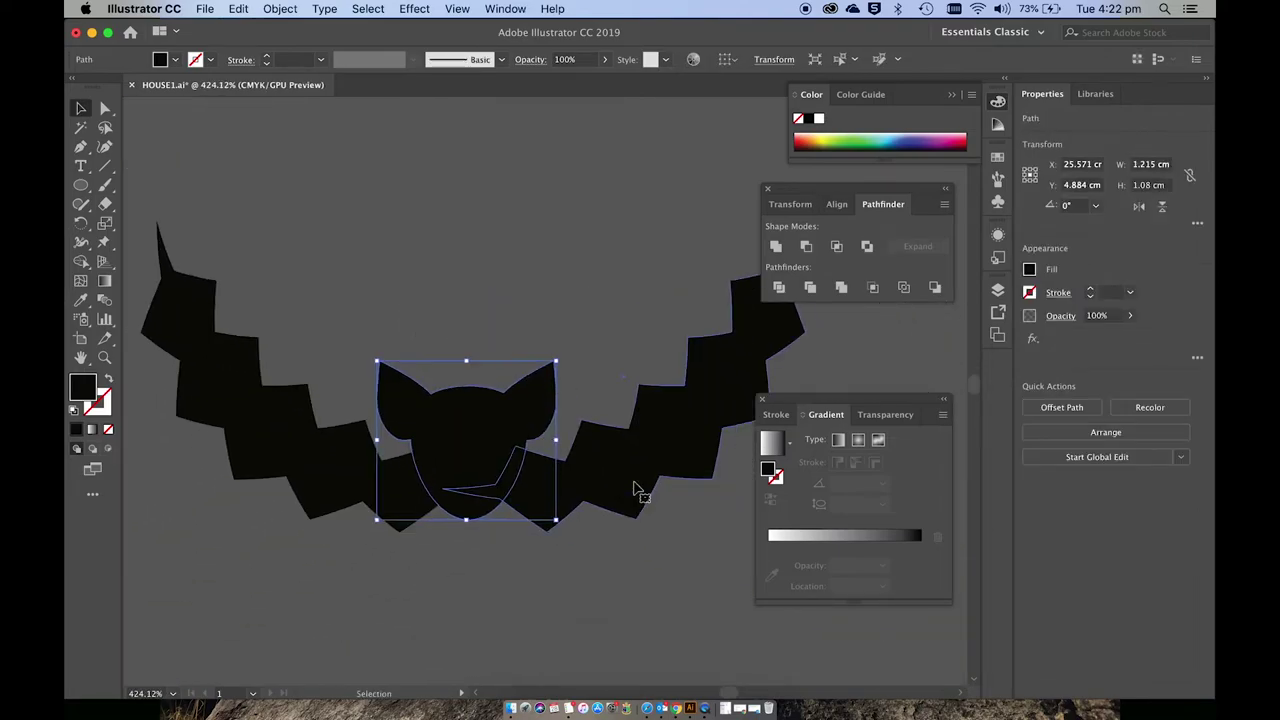
- Select both zigzag wings and group them with Cmd+G
{"action": "left_click", "coordinate": [650, 468], "text": "shift"}
{"action": "left_click", "coordinate": [525, 445], "text": "shift"}
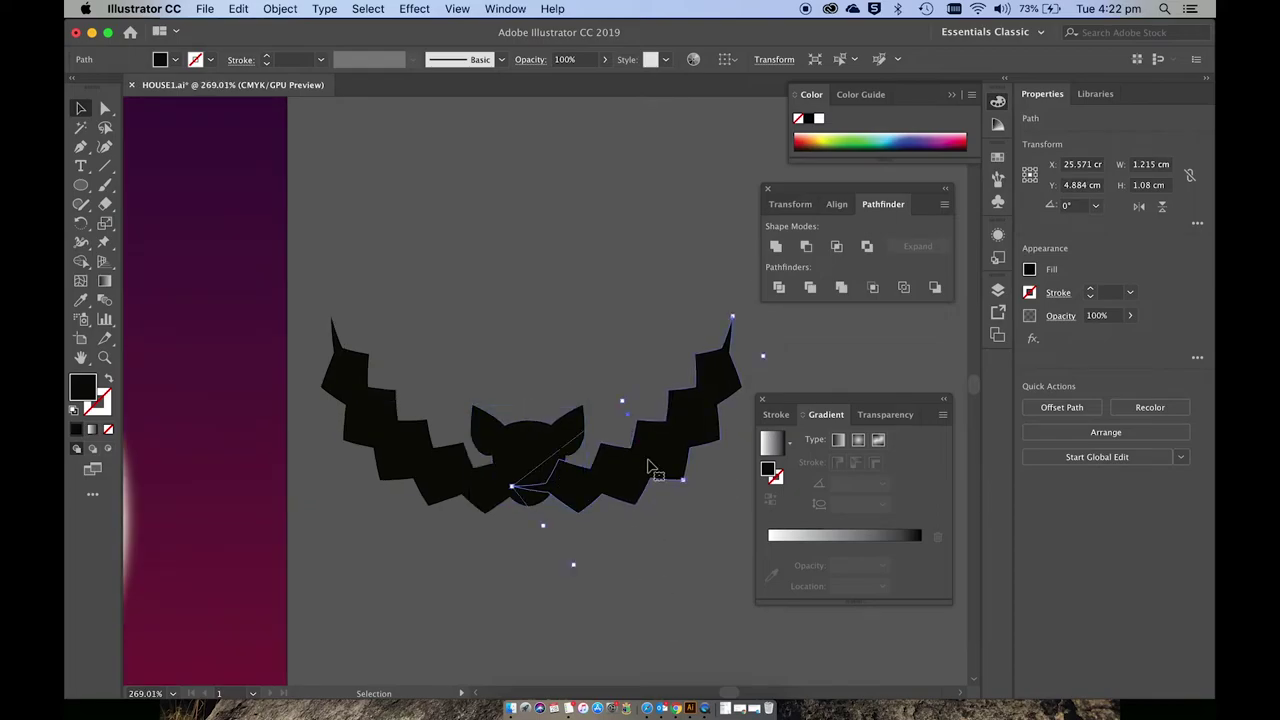
{"action": "left_click", "coordinate": [455, 495], "text": "shift"}
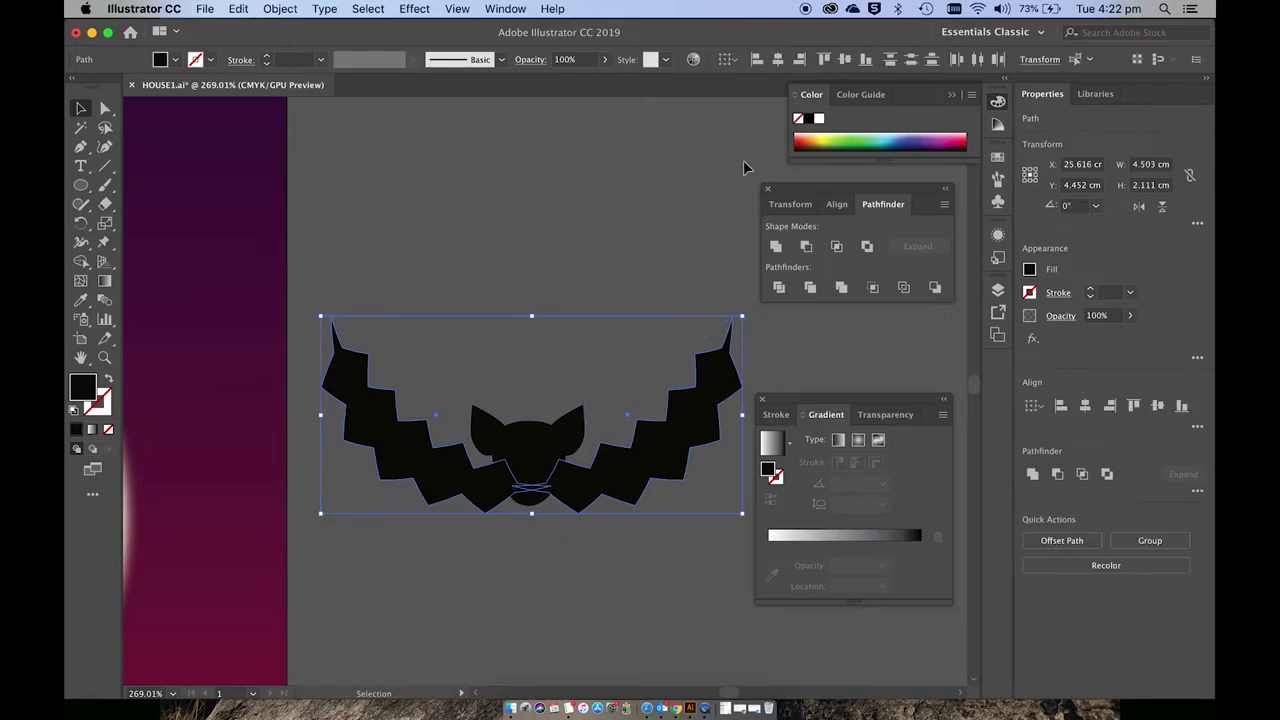
{"action": "key", "text": "a"}
{"action": "key", "text": "super+g"}
{"action": "key", "text": "v"}
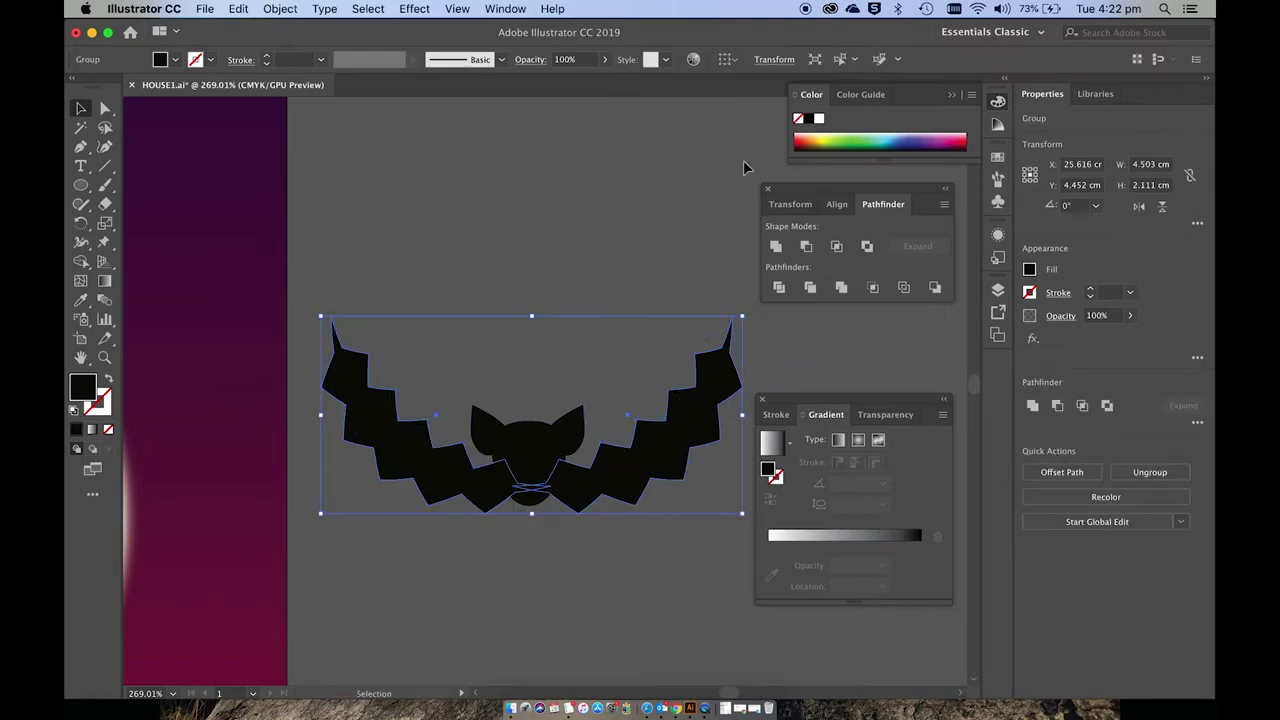
- Horizontally centre the head on the grouped wings using the Align panel
{"action": "left_click", "coordinate": [555, 443], "text": "shift"}
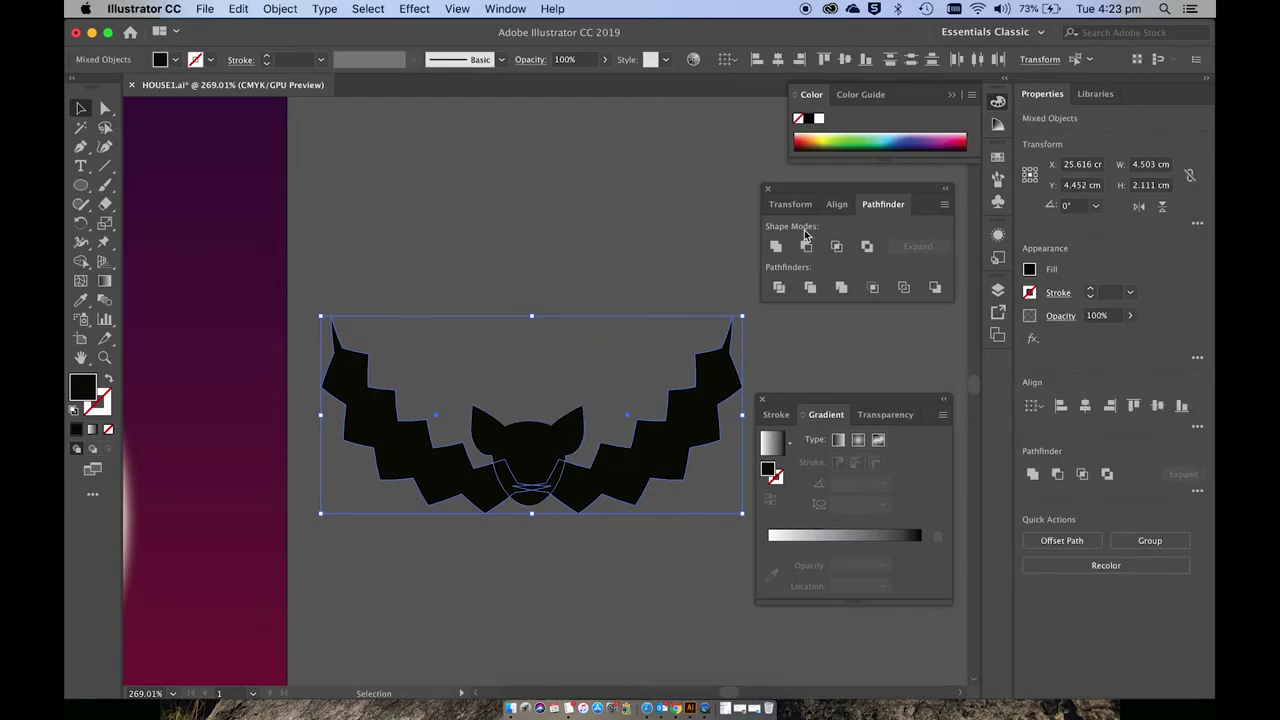
{"action": "left_click", "coordinate": [841, 206]}
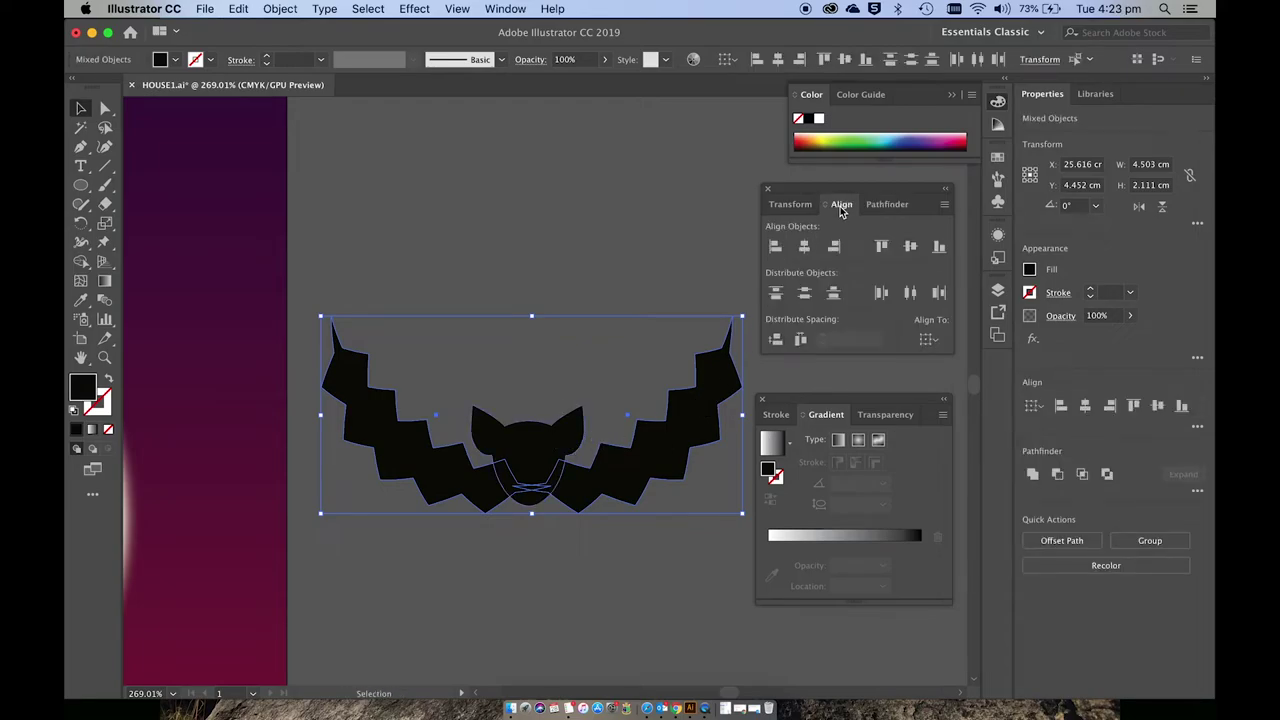
{"action": "left_click", "coordinate": [806, 250]}
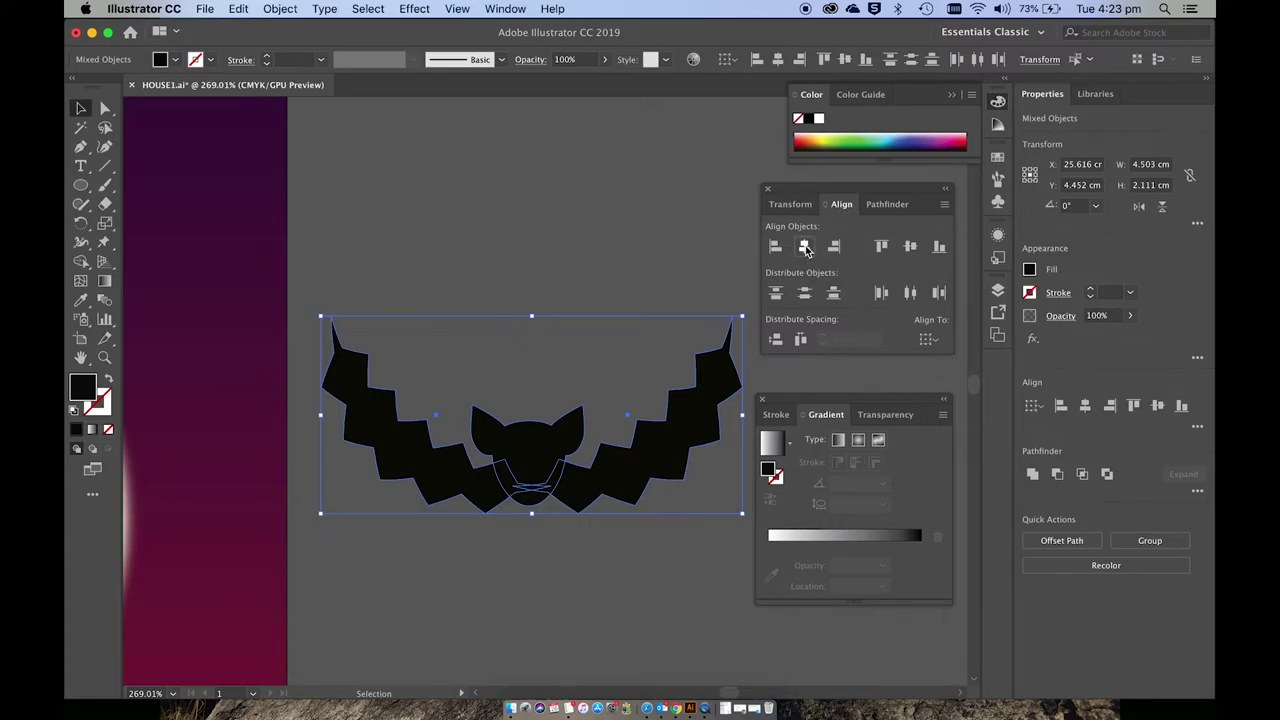
{"action": "left_click", "coordinate": [561, 290]}
{"action": "scroll", "coordinate": [561, 284], "scroll_direction": "down", "scroll_amount": 5}
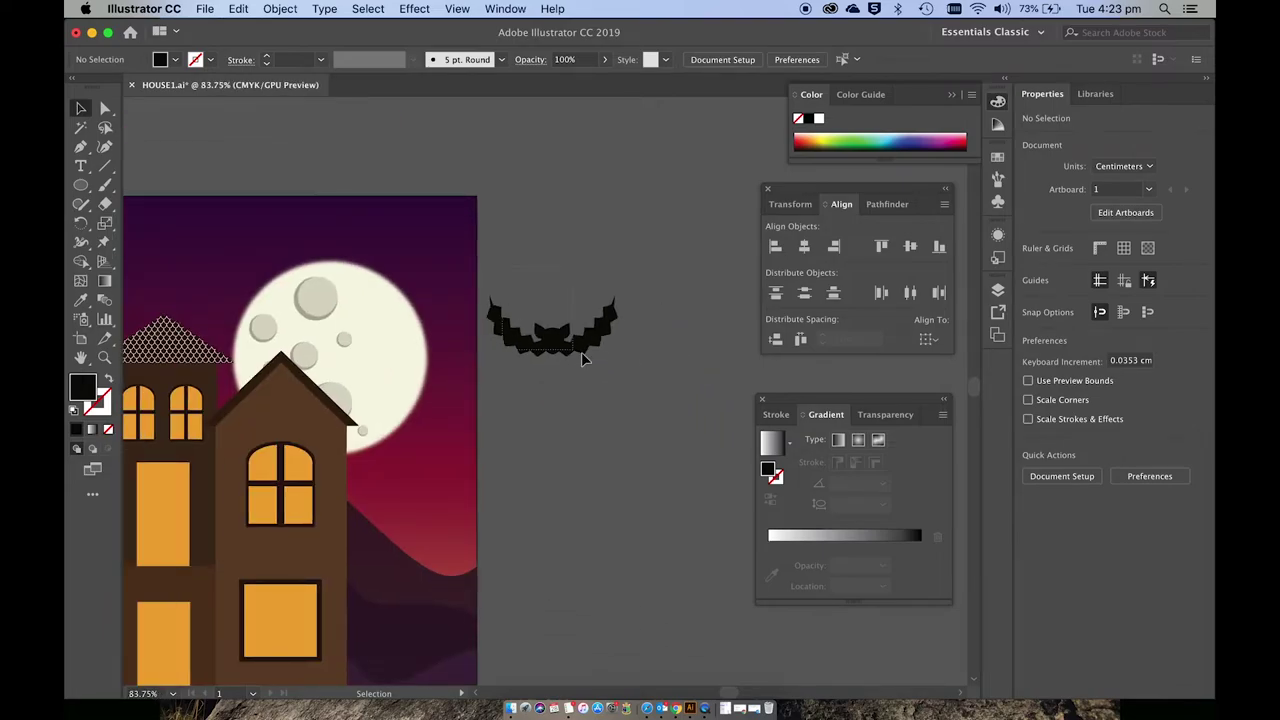
- Place a bat copy over the moon and shrink it to a small size
{"action": "left_click_drag", "start_coordinate": [641, 379], "coordinate": [385, 349]}
{"action": "left_click", "coordinate": [534, 344]}
{"action": "scroll", "coordinate": [534, 344], "scroll_direction": "up", "scroll_amount": 5}
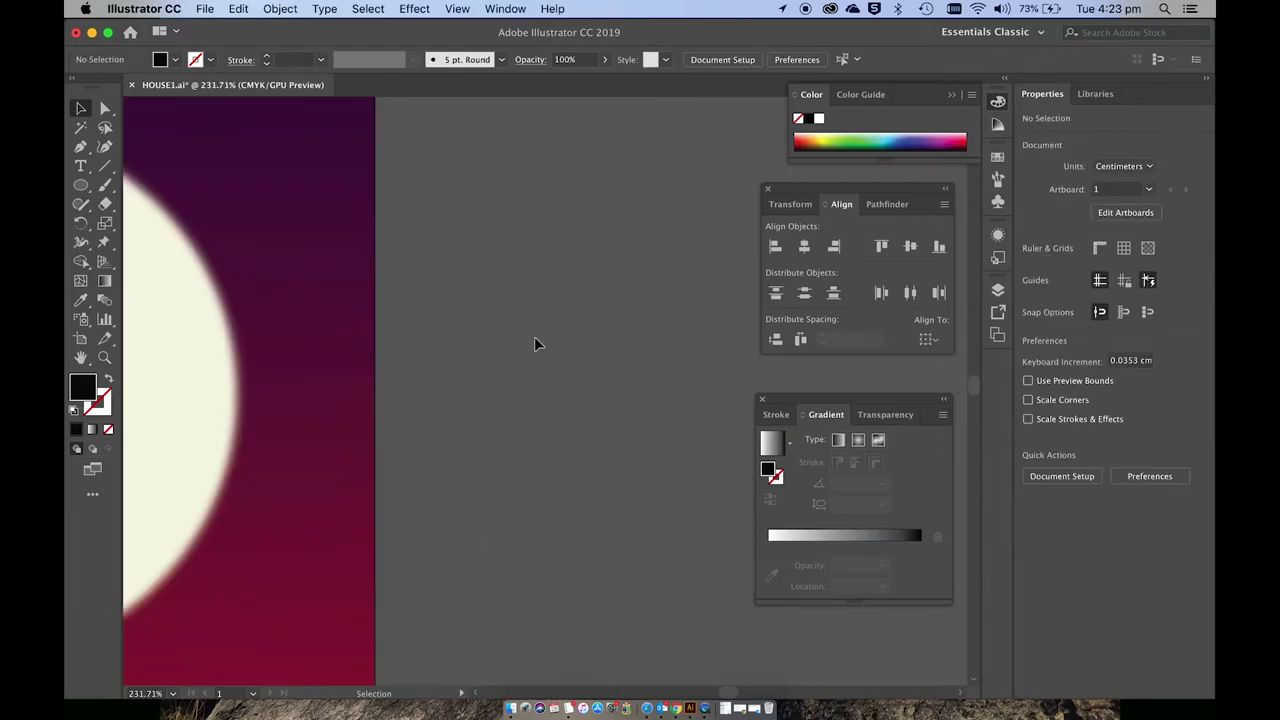
{"action": "scroll", "coordinate": [534, 344], "scroll_direction": "left", "scroll_amount": 5}
{"action": "left_click_drag", "start_coordinate": [463, 287], "coordinate": [602, 446]}
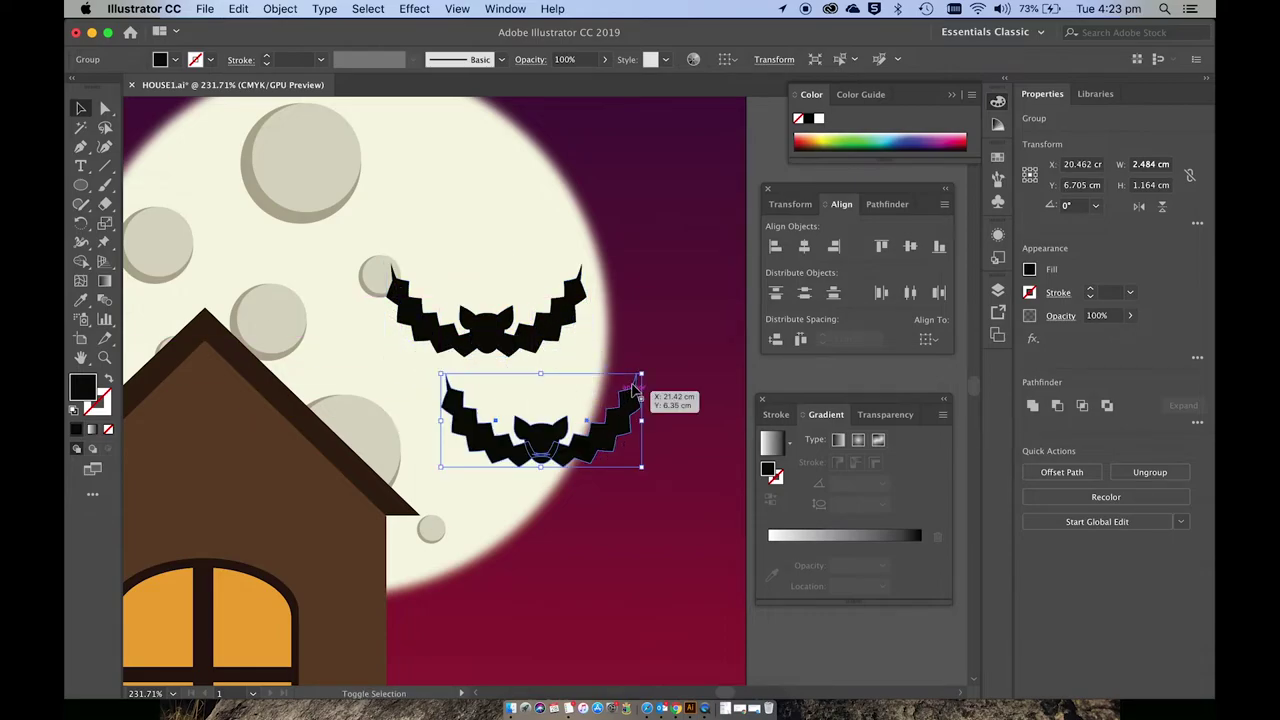
{"action": "left_click_drag", "start_coordinate": [641, 375], "coordinate": [578, 364]}
- Move the small bat to the upper-left sky of the artboard
{"action": "scroll", "coordinate": [486, 412], "scroll_direction": "down", "scroll_amount": 5}
{"action": "scroll", "coordinate": [486, 412], "scroll_direction": "down", "scroll_amount": 1}
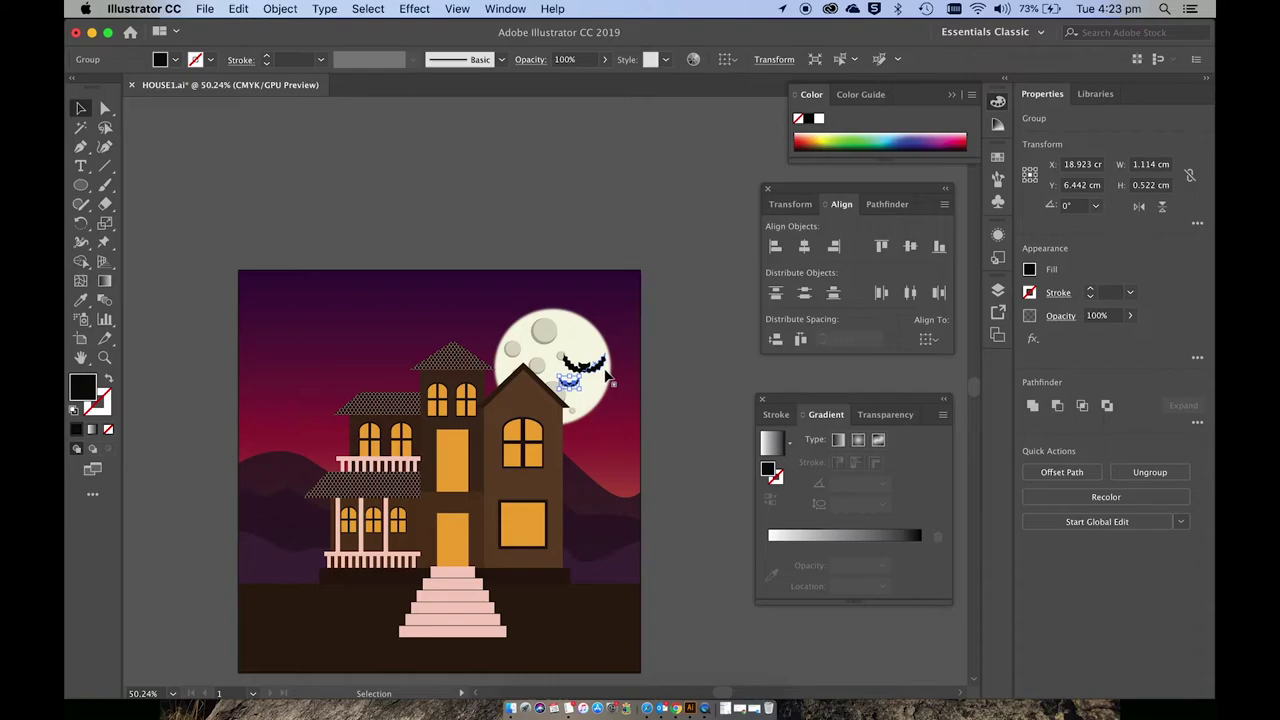
{"action": "left_click_drag", "start_coordinate": [600, 372], "coordinate": [182, 395]}
{"action": "scroll", "coordinate": [304, 372], "scroll_direction": "up", "scroll_amount": 5}
{"action": "left_click", "coordinate": [196, 415]}
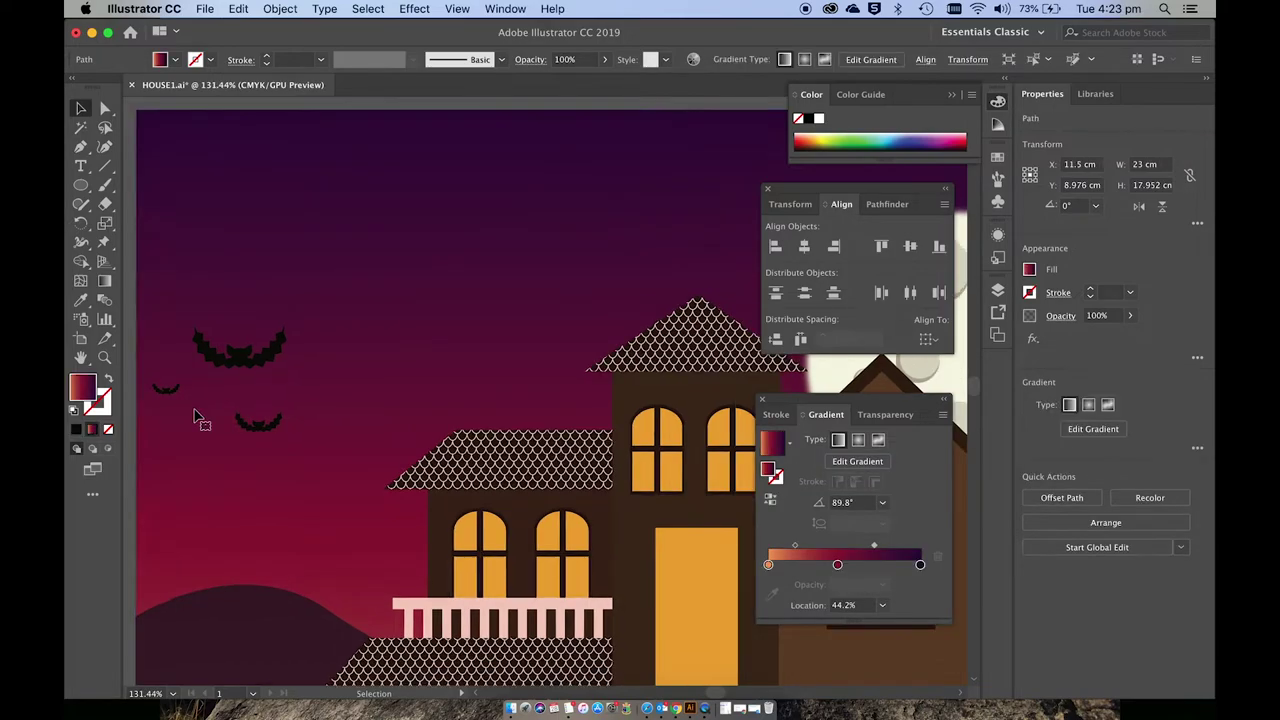
{"action": "scroll", "coordinate": [196, 415], "scroll_direction": "down", "scroll_amount": 5}
{"action": "scroll", "coordinate": [196, 415], "scroll_direction": "down", "scroll_amount": 4}
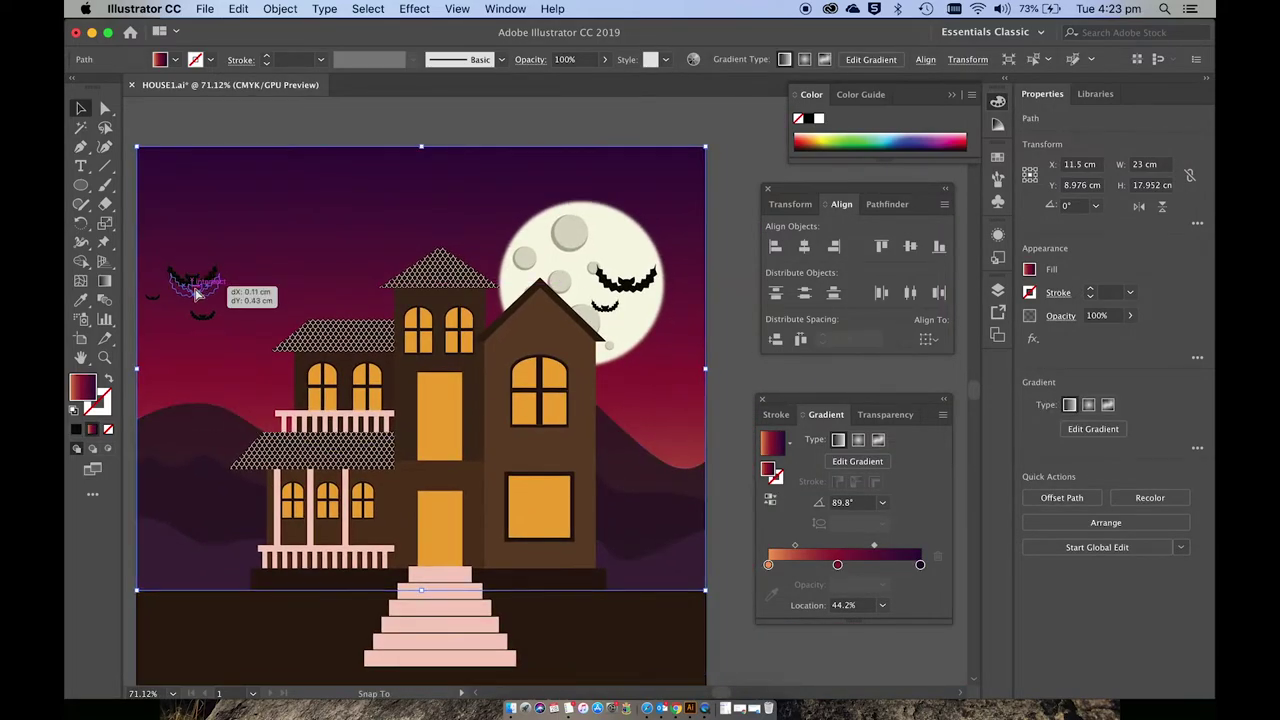
{"action": "left_click_drag", "start_coordinate": [197, 285], "coordinate": [153, 308]}
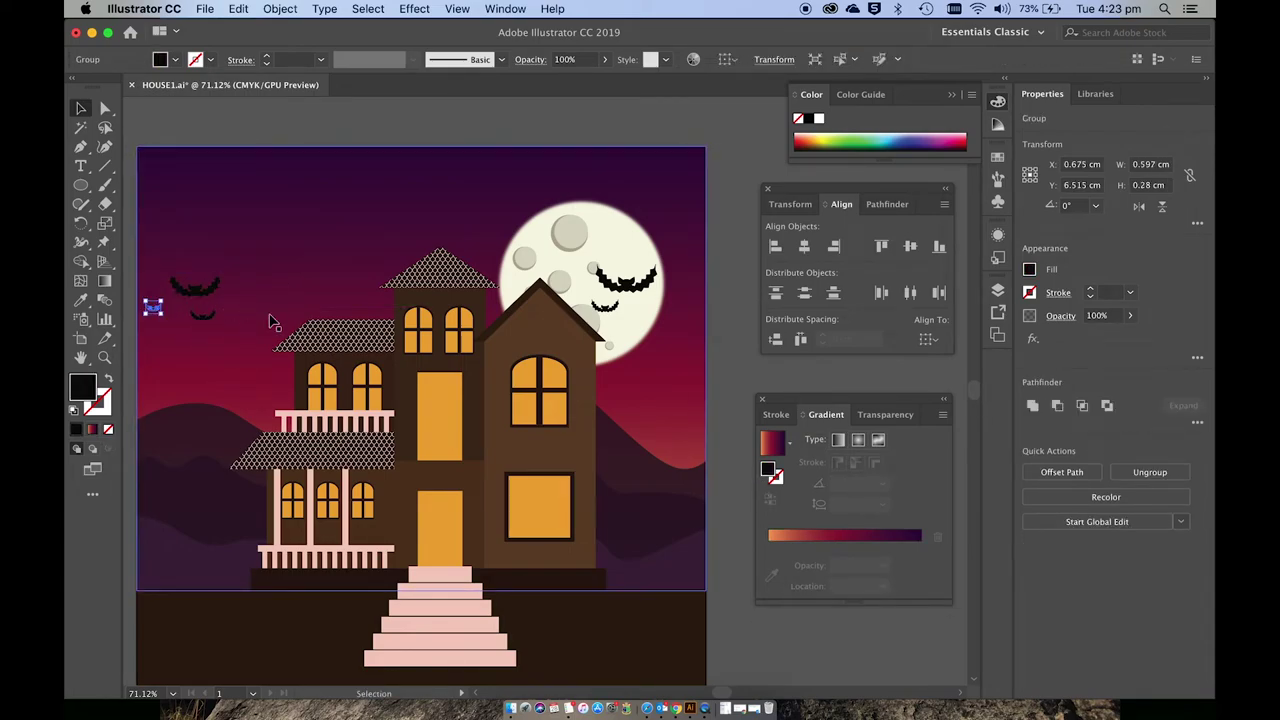
- Move the upper-left bat group and small bat onto the moon, nudging them slightly up-right
{"action": "left_click", "coordinate": [200, 296]}
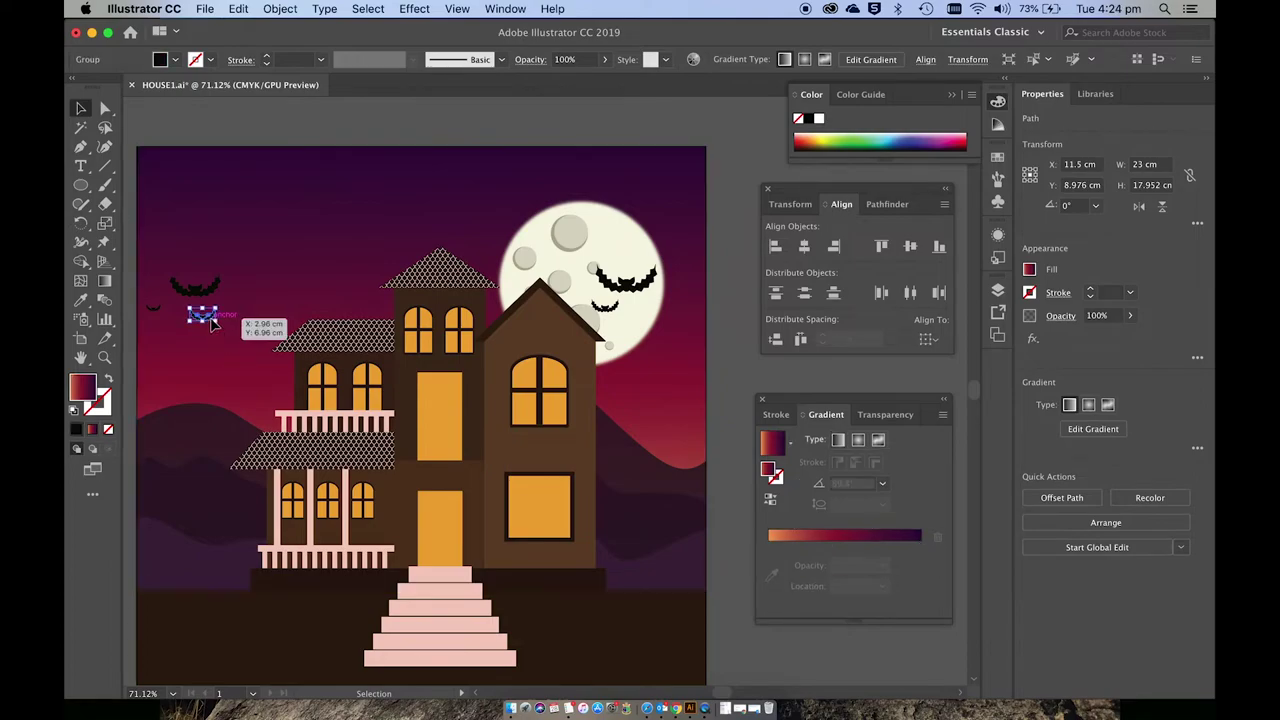
{"action": "left_click", "coordinate": [154, 308], "text": "shift"}
{"action": "left_click_drag", "start_coordinate": [157, 314], "coordinate": [617, 312]}
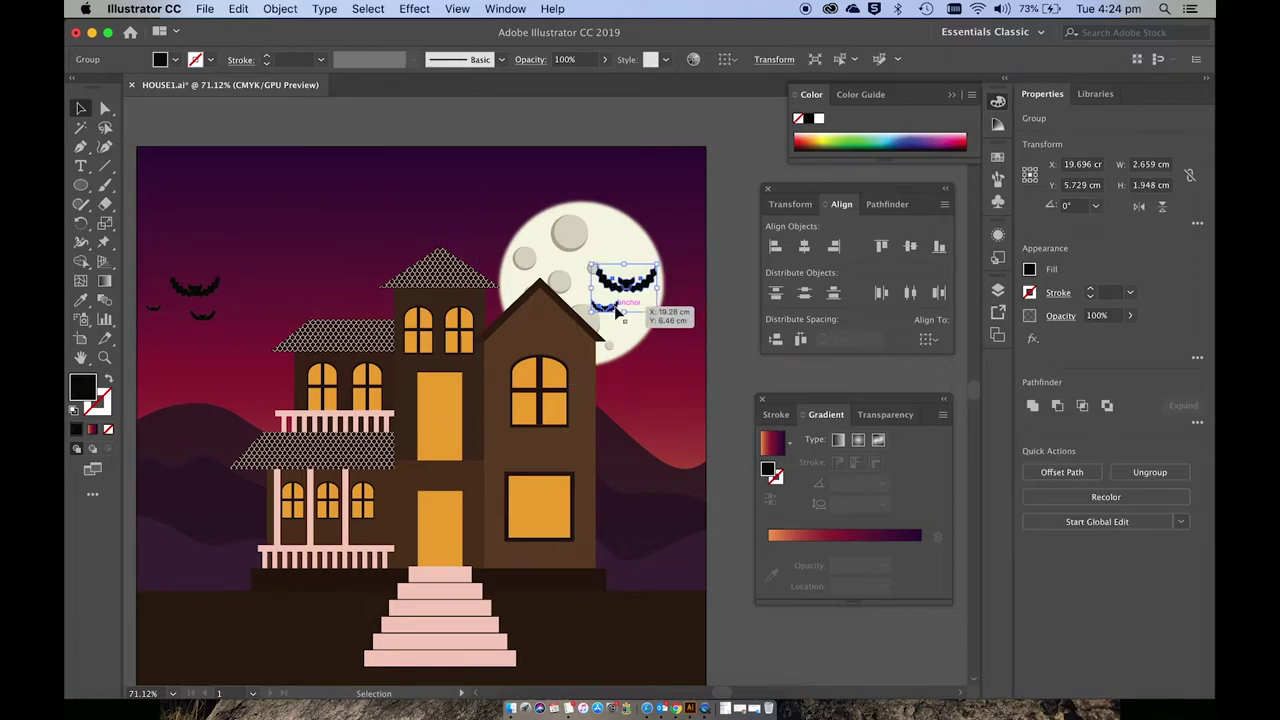
{"action": "left_click", "coordinate": [717, 345]}
{"action": "scroll", "coordinate": [717, 345], "scroll_direction": "down", "scroll_amount": 1}
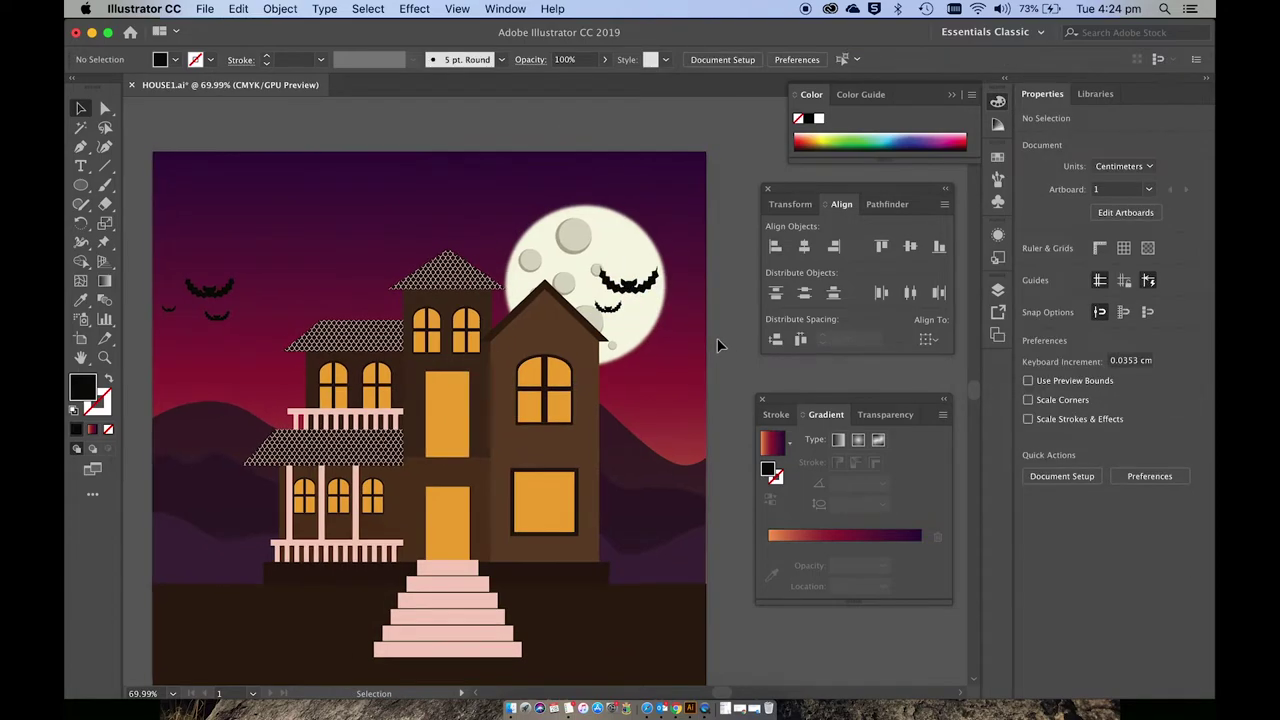
{"action": "left_click", "coordinate": [668, 300]}
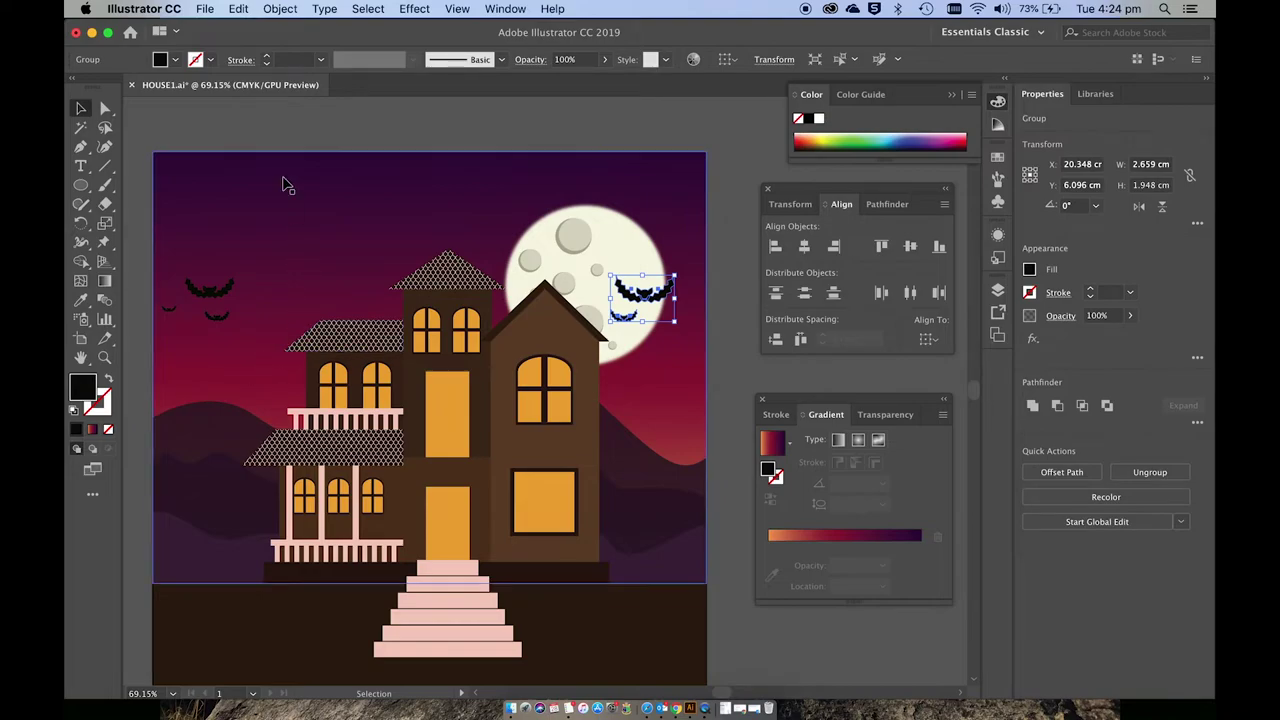
{"action": "left_click_drag", "start_coordinate": [222, 300], "coordinate": [268, 270]}
{"action": "left_click", "coordinate": [254, 138]}
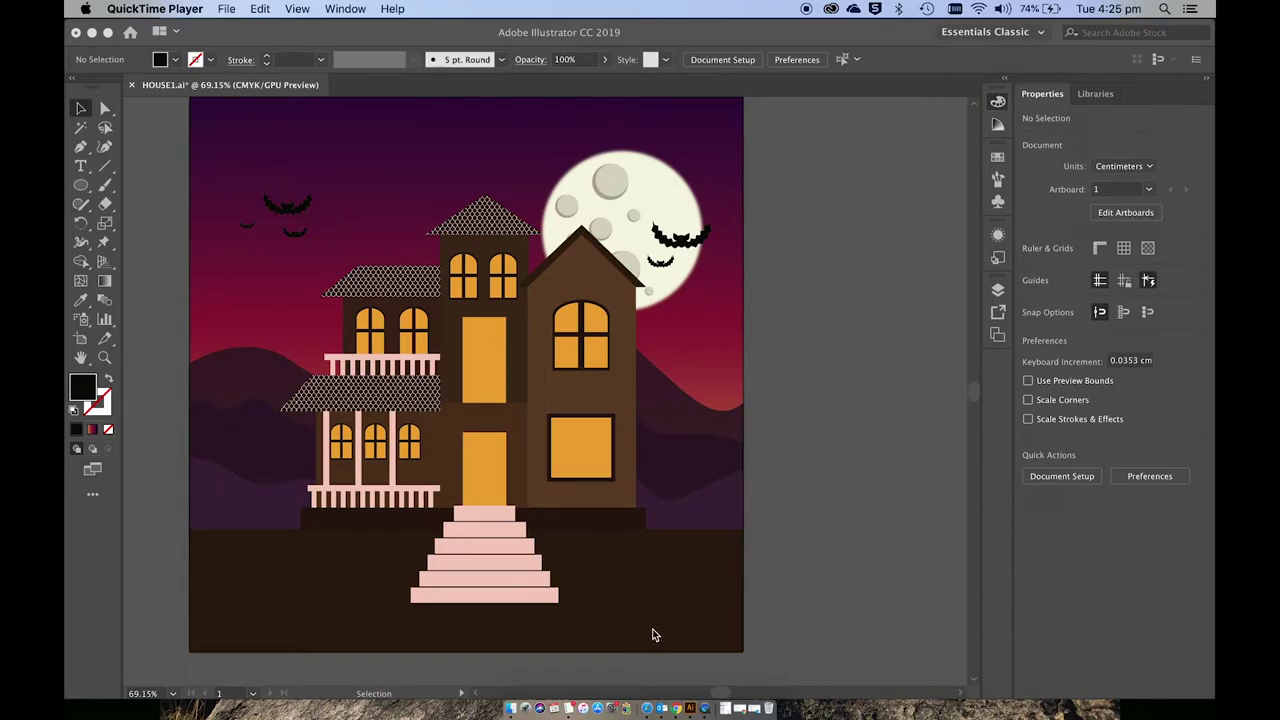
- Pick the Pen tool and swap fill and stroke so paths get no fill
{"action": "left_click", "coordinate": [78, 148]}
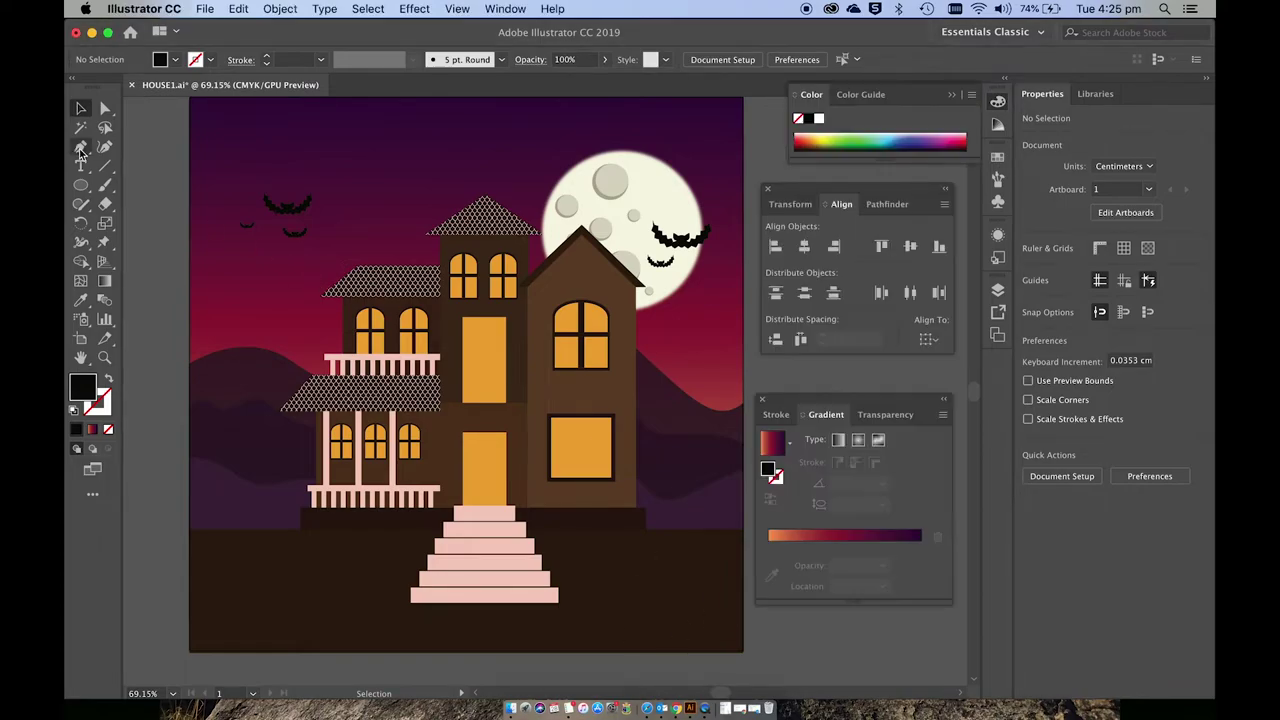
{"action": "left_click", "coordinate": [80, 147]}
{"action": "scroll", "coordinate": [150, 198], "scroll_direction": "left", "scroll_amount": 3}
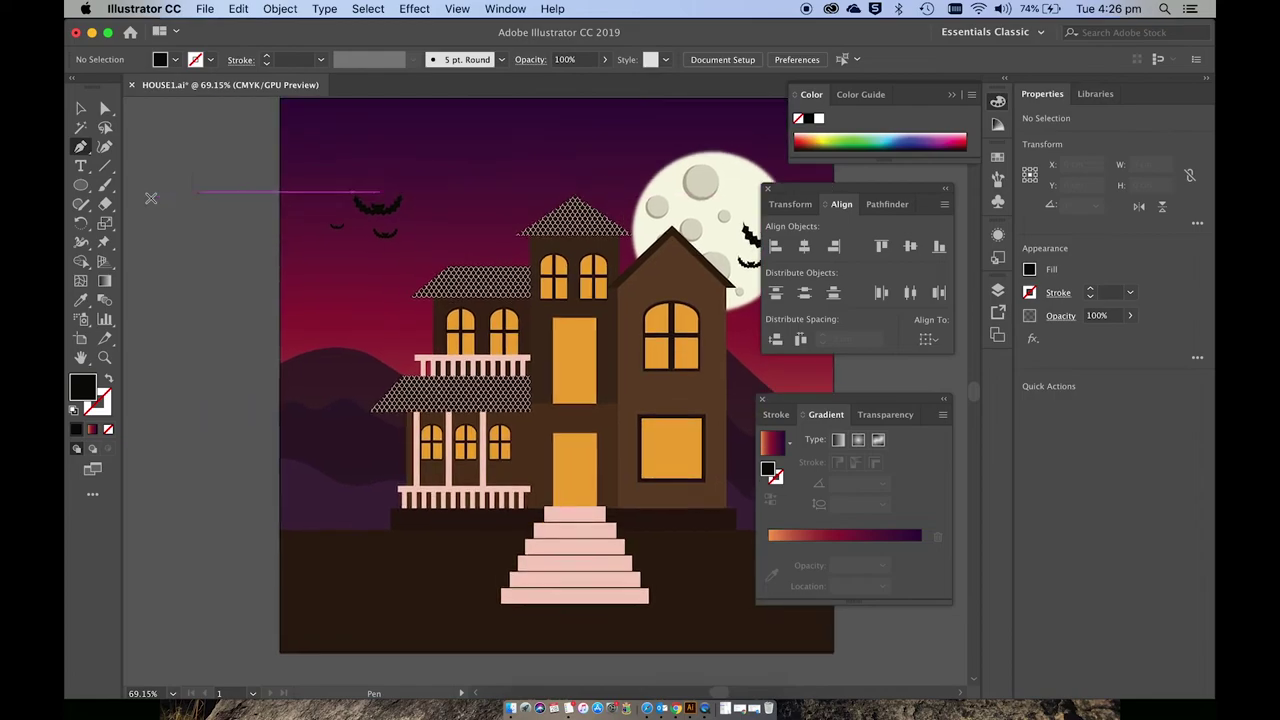
{"action": "scroll", "coordinate": [157, 209], "scroll_direction": "left", "scroll_amount": 3}
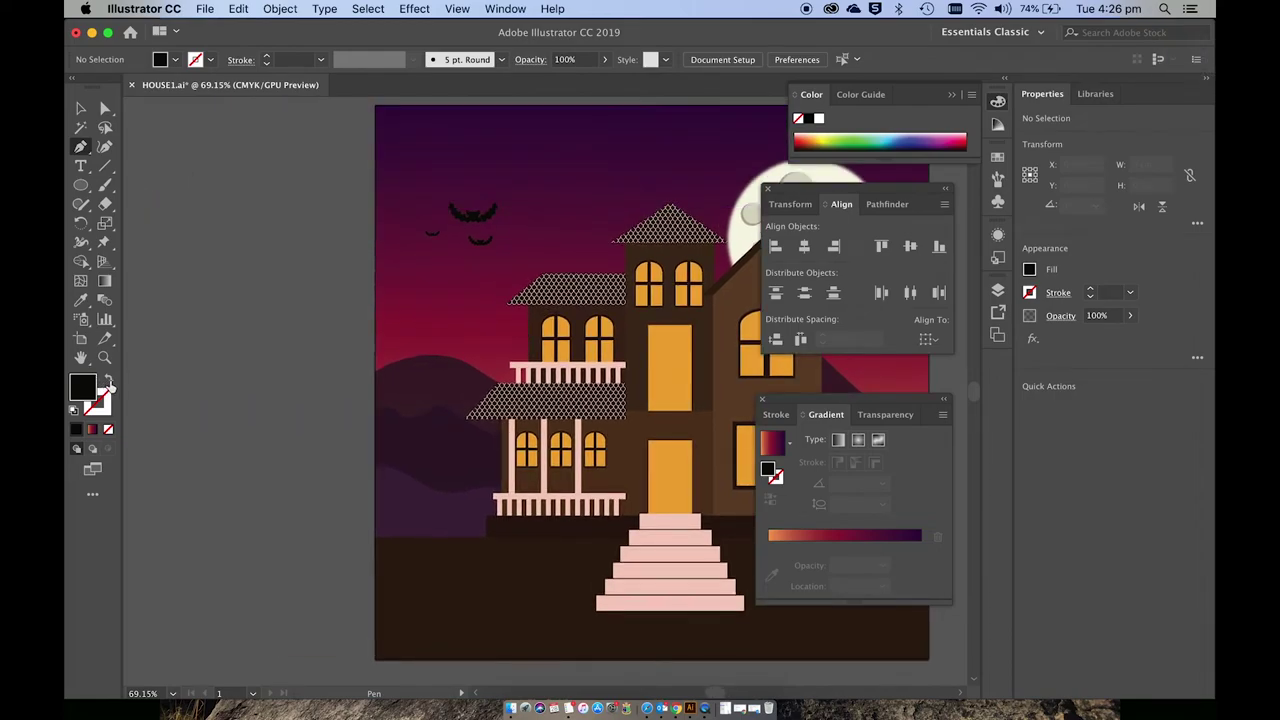
{"action": "left_click", "coordinate": [107, 381]}
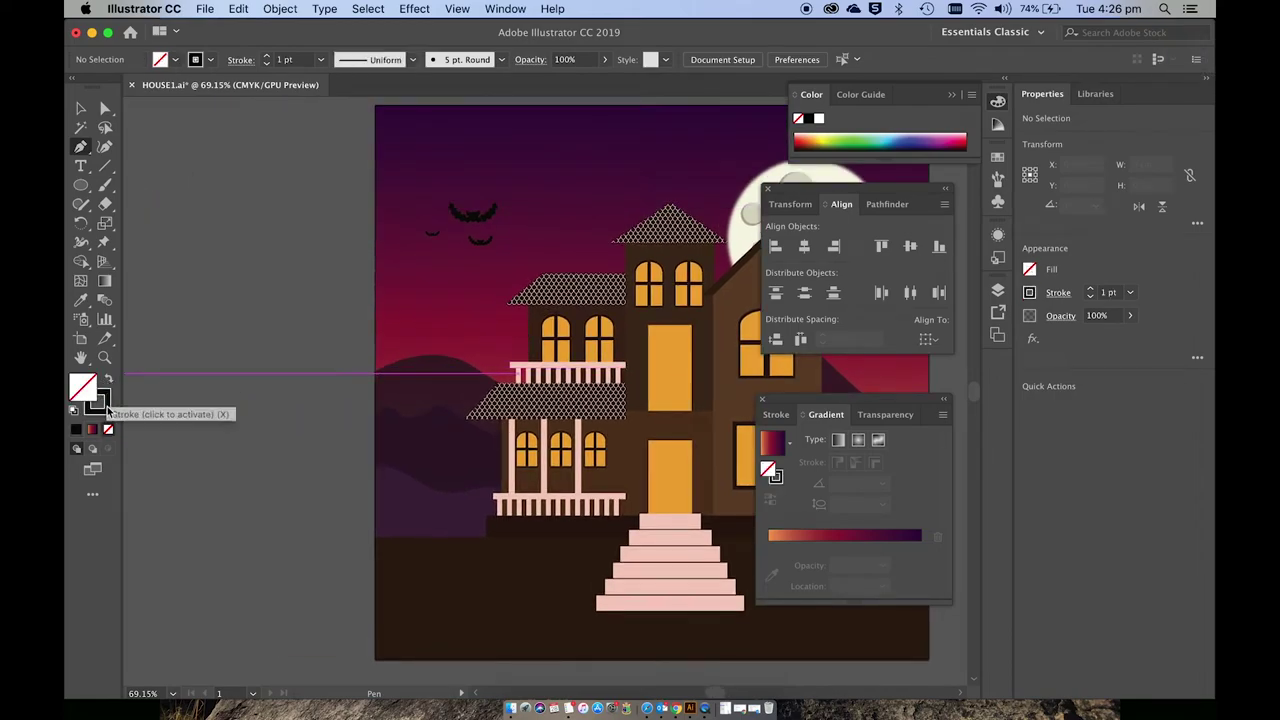
{"action": "left_click", "coordinate": [106, 405]}
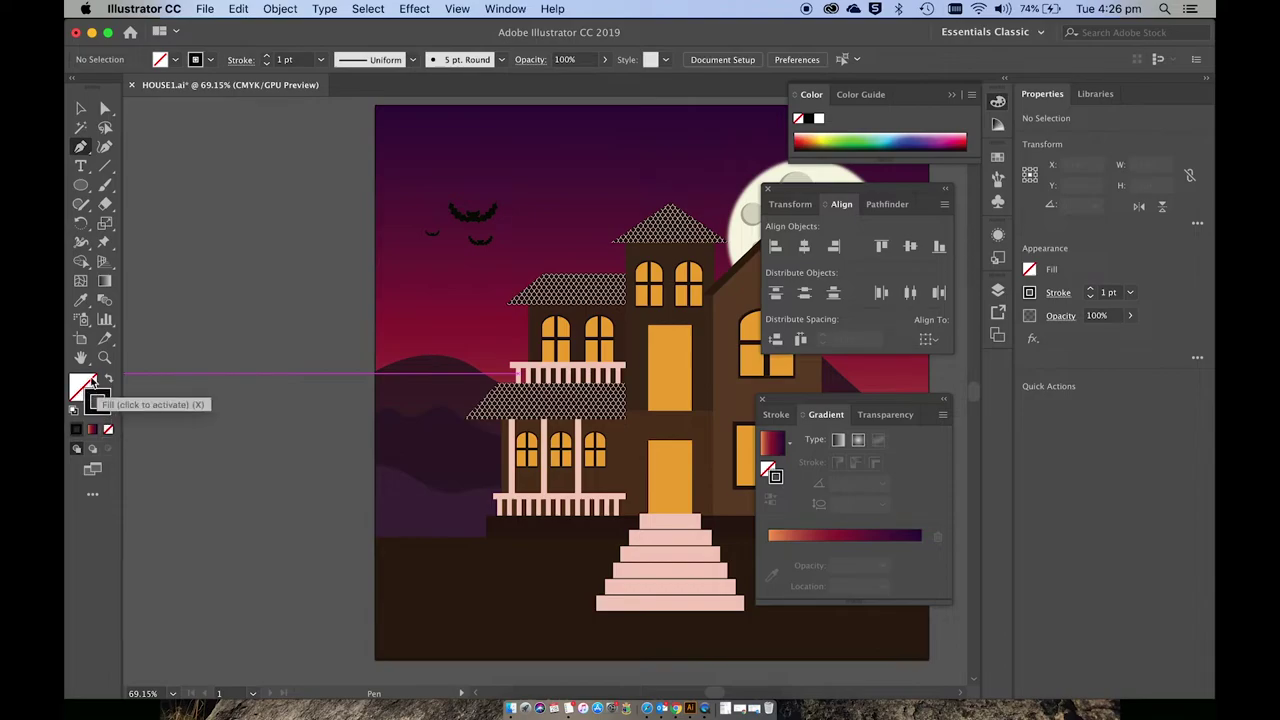
{"action": "scroll", "coordinate": [197, 274], "scroll_direction": "down", "scroll_amount": 2}
{"action": "scroll", "coordinate": [197, 274], "scroll_direction": "left", "scroll_amount": 2}
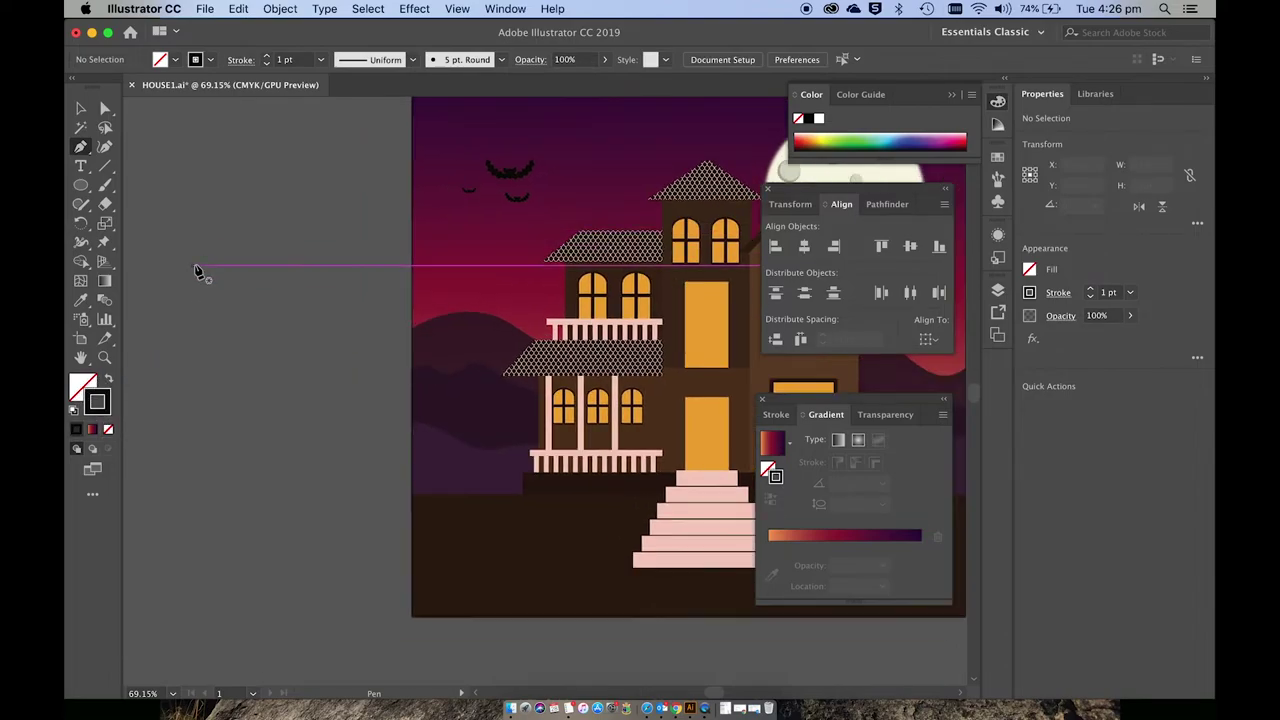
- Draw a four-anchor vertical zigzag line beside the artboard
{"action": "left_click", "coordinate": [289, 177]}
{"action": "left_click", "coordinate": [265, 277]}
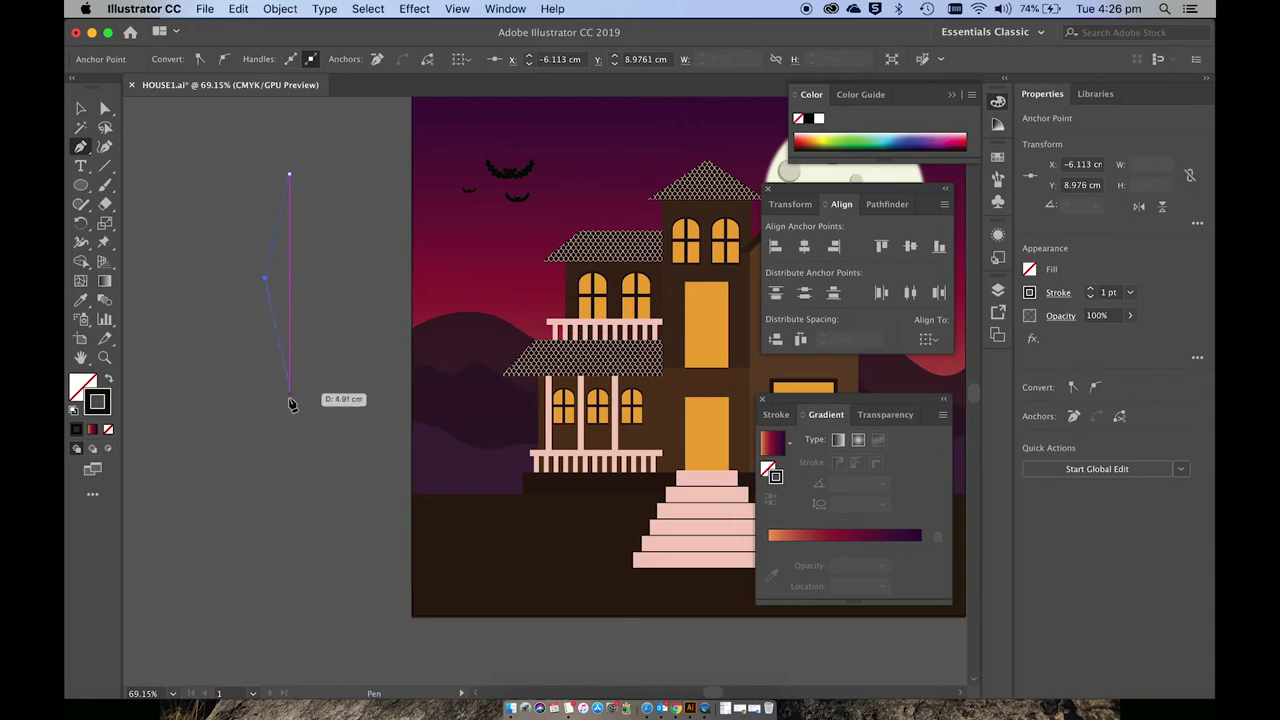
{"action": "left_click", "coordinate": [284, 407]}
{"action": "left_click", "coordinate": [236, 593]}
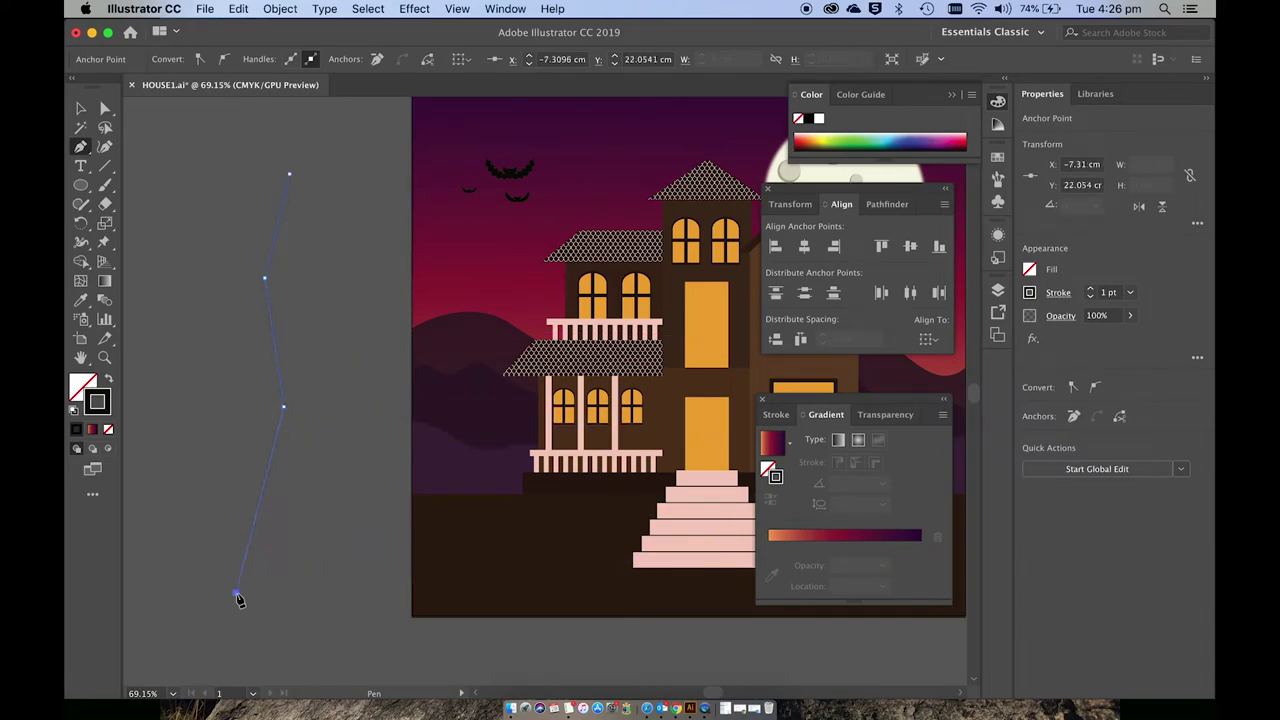
{"action": "key", "text": "v"}
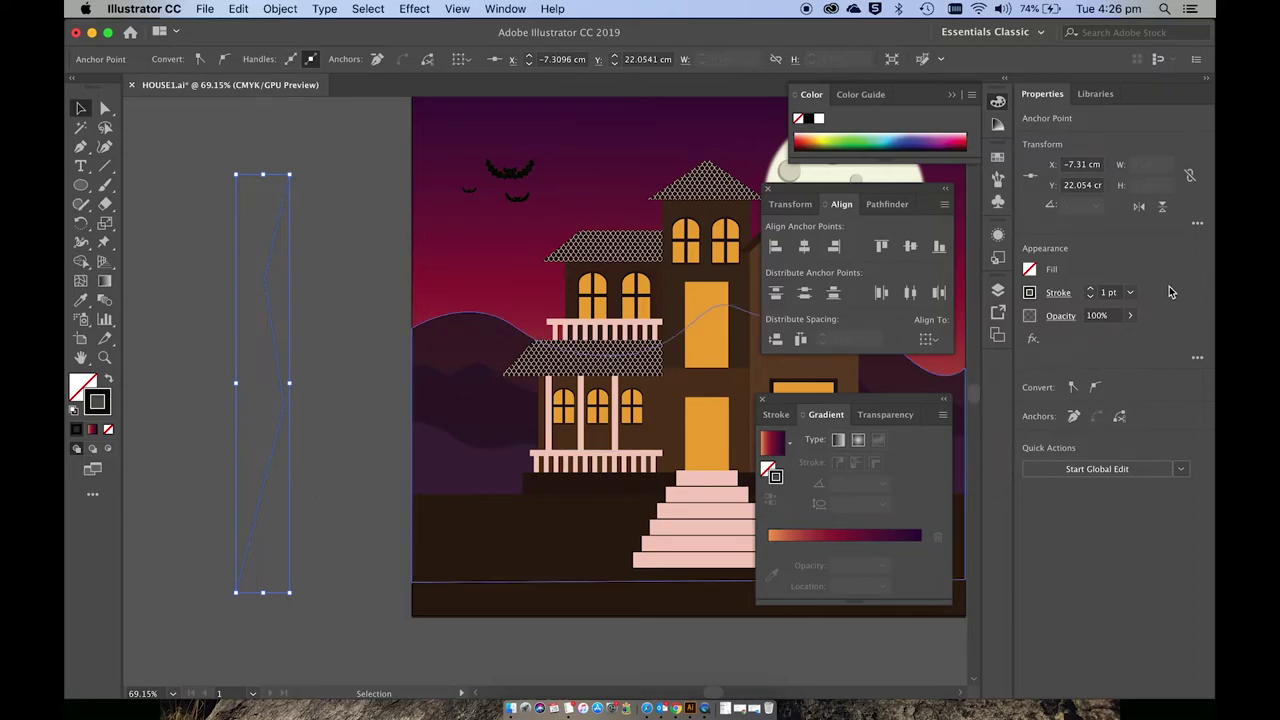
- Raise the zigzag's black stroke weight to 11 pt
{"action": "left_click", "coordinate": [1090, 288]}
{"action": "left_click", "coordinate": [1090, 288]}
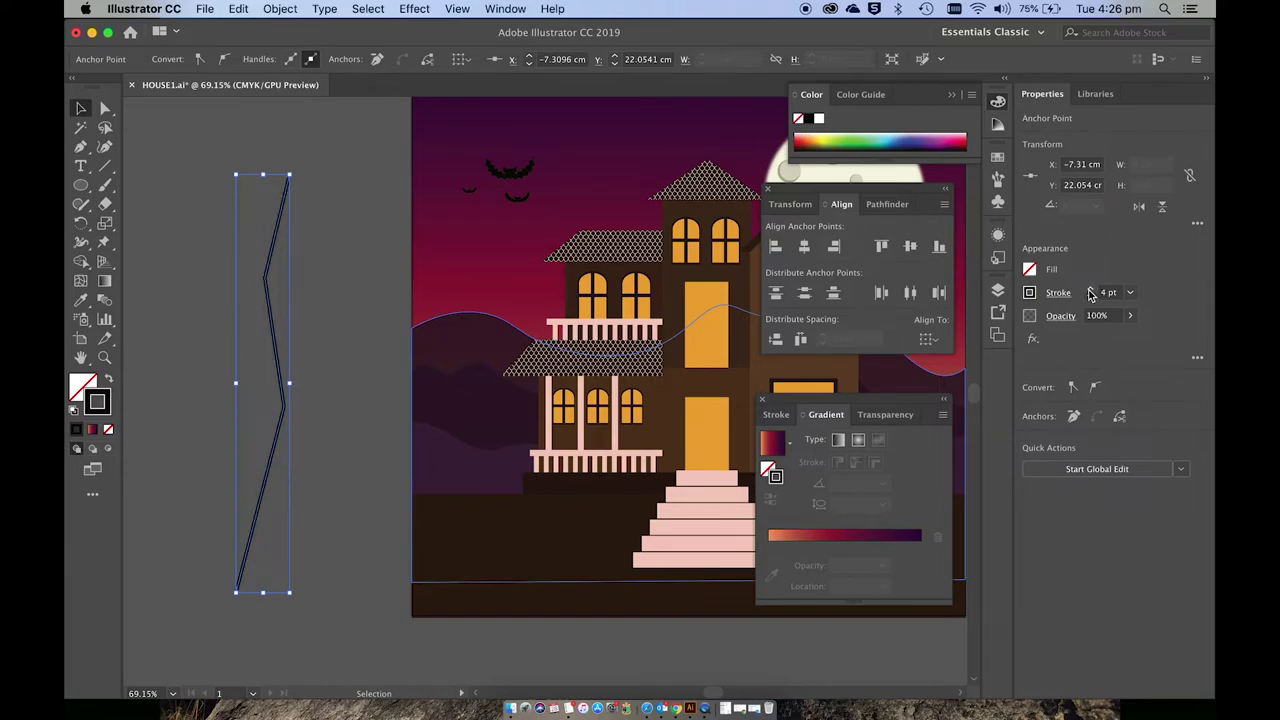
{"action": "left_click", "coordinate": [1090, 288]}
{"action": "left_click", "coordinate": [1090, 288]}
{"action": "left_click", "coordinate": [1090, 288]}
{"action": "left_click", "coordinate": [1090, 288]}
{"action": "left_click", "coordinate": [1090, 288]}
{"action": "left_click", "coordinate": [1090, 288]}
{"action": "left_click", "coordinate": [1090, 288]}
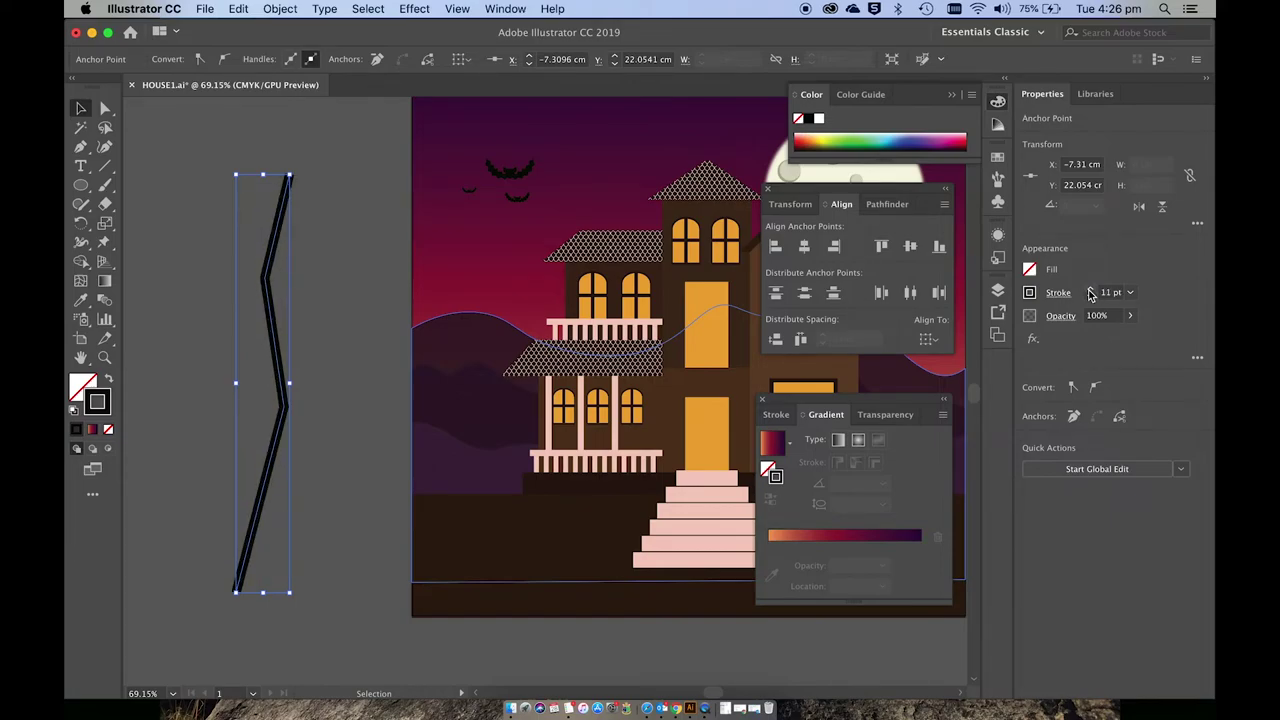
{"action": "scroll", "coordinate": [205, 135], "scroll_direction": "right", "scroll_amount": 3}
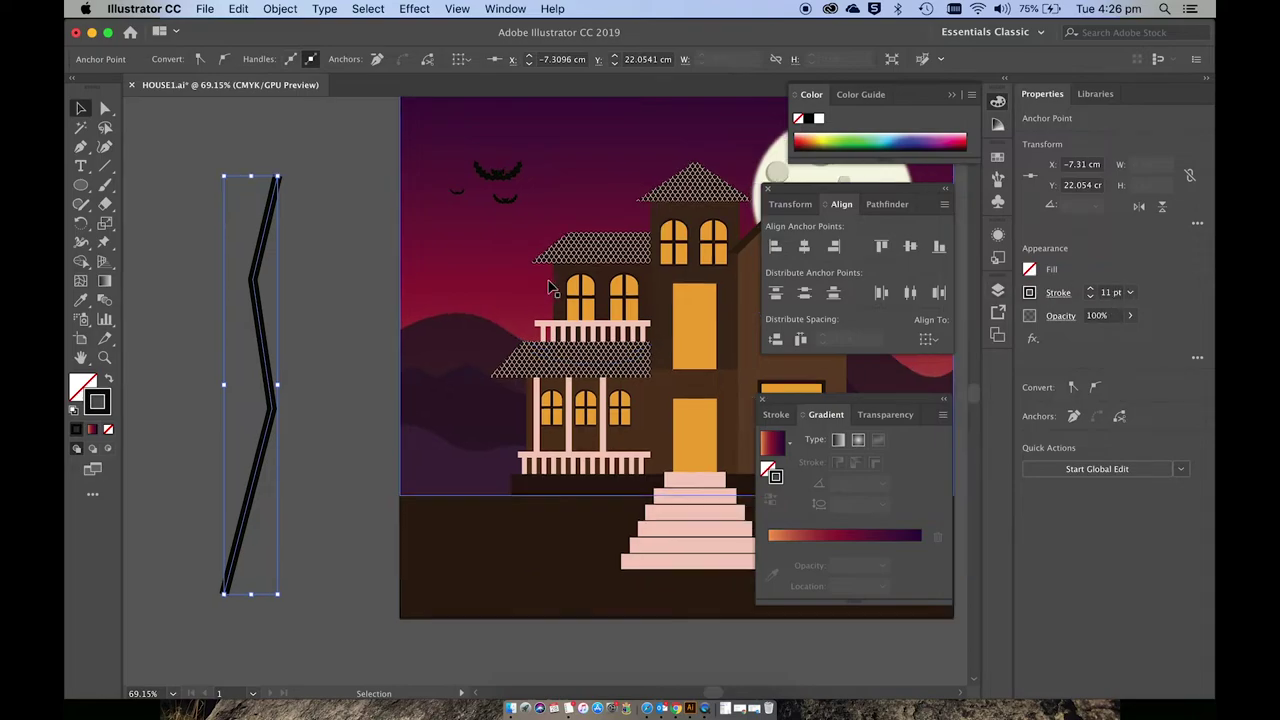
{"action": "scroll", "coordinate": [167, 190], "scroll_direction": "left", "scroll_amount": 2}
{"action": "scroll", "coordinate": [167, 190], "scroll_direction": "down", "scroll_amount": 1}
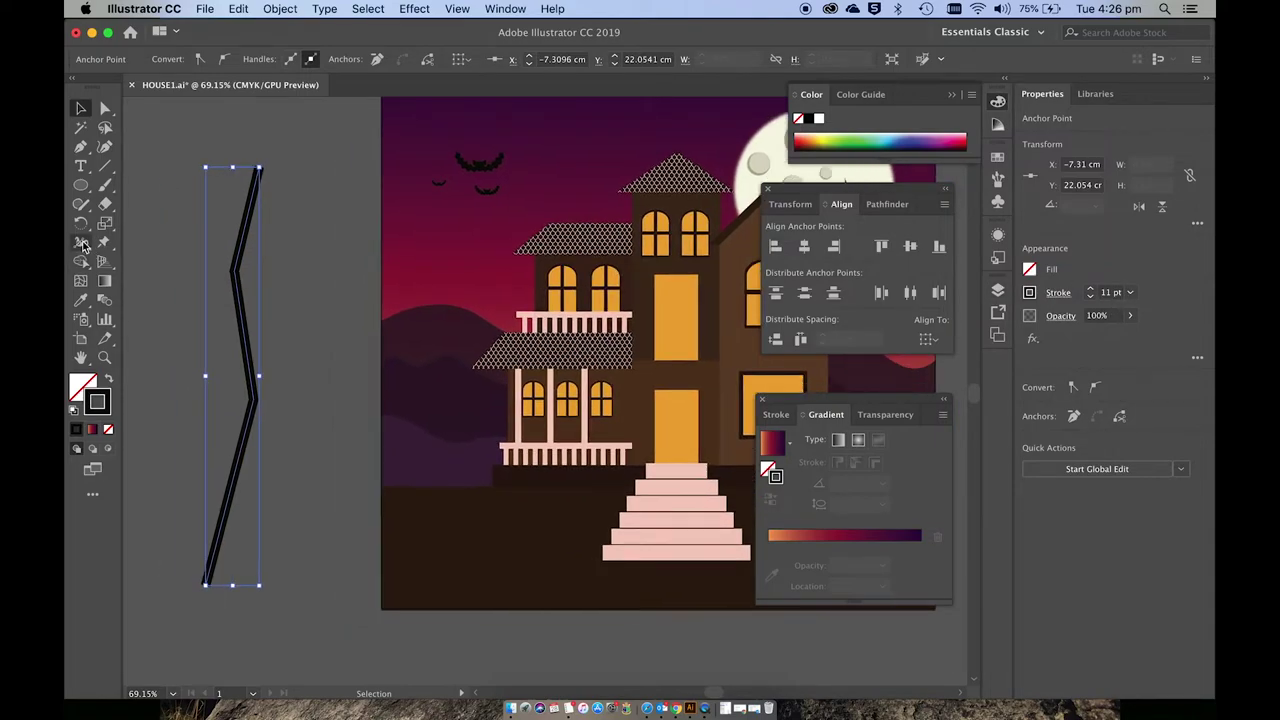
- Widen the zigzag's bottom end with the Width Tool and adjust its lower bend anchor
{"action": "left_click", "coordinate": [84, 243]}
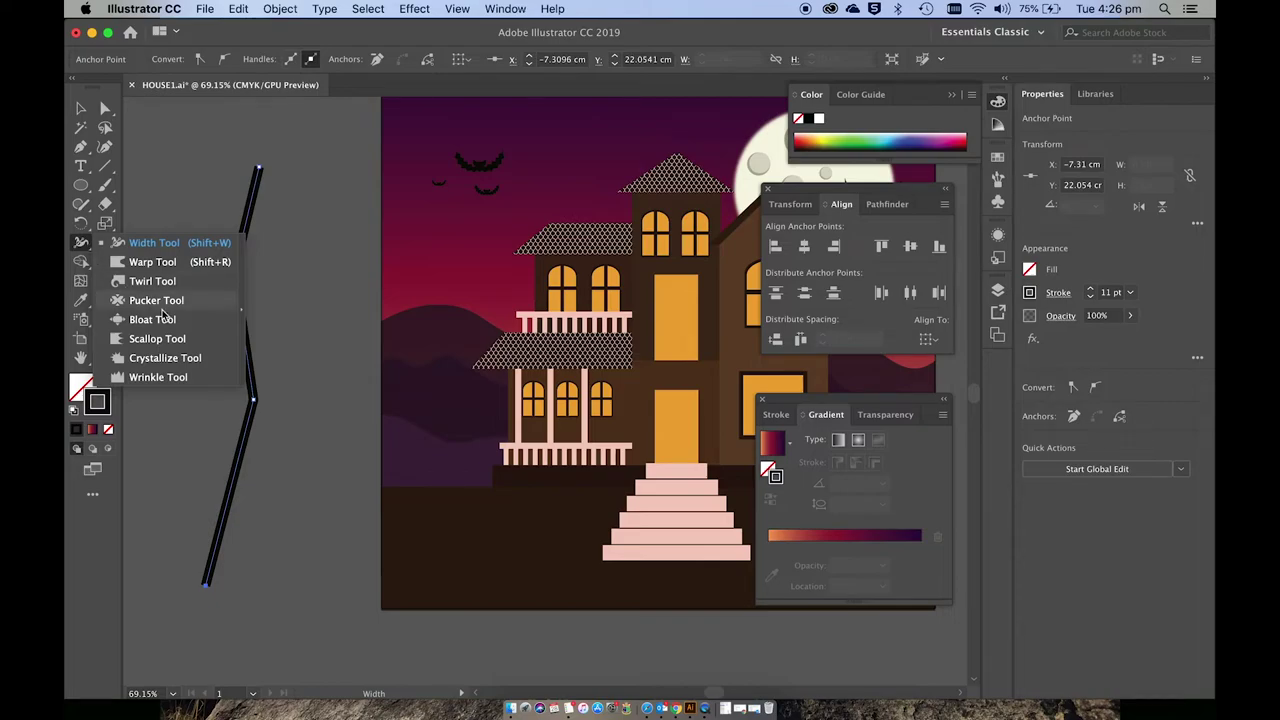
{"action": "left_click", "coordinate": [130, 243]}
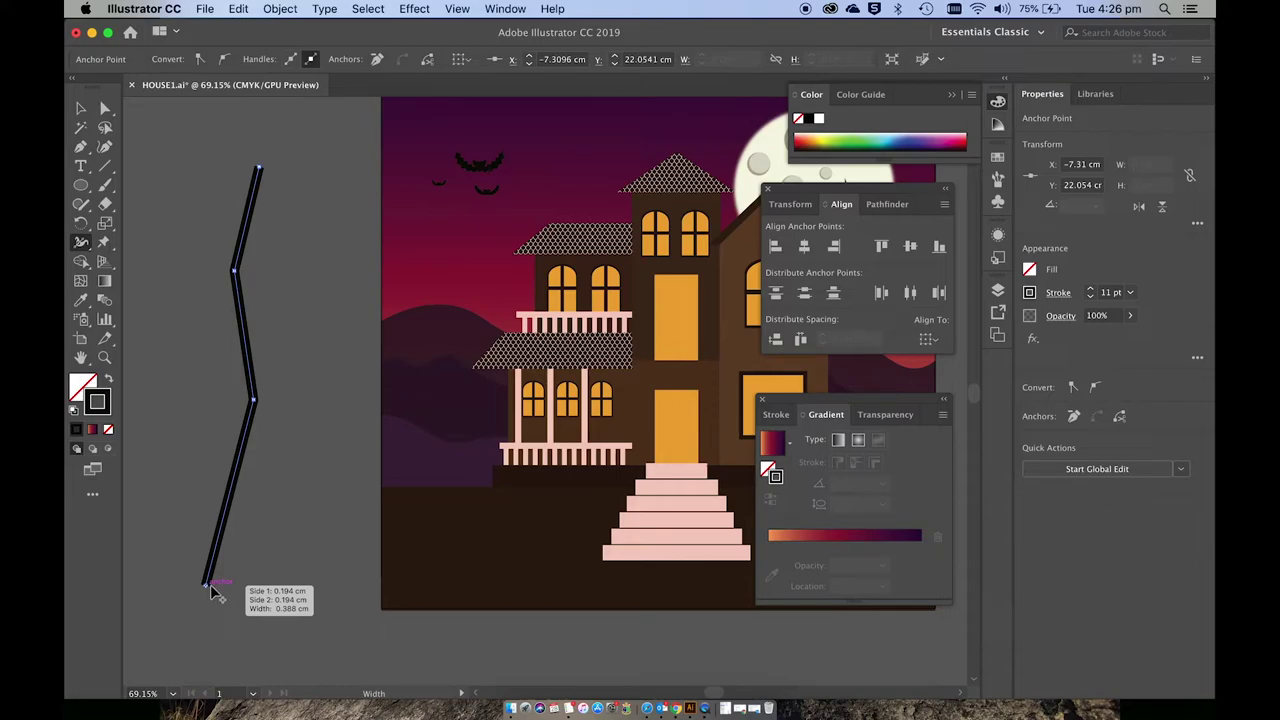
{"action": "left_click_drag", "start_coordinate": [212, 592], "coordinate": [222, 594]}
{"action": "scroll", "coordinate": [222, 594], "scroll_direction": "up", "scroll_amount": 5}
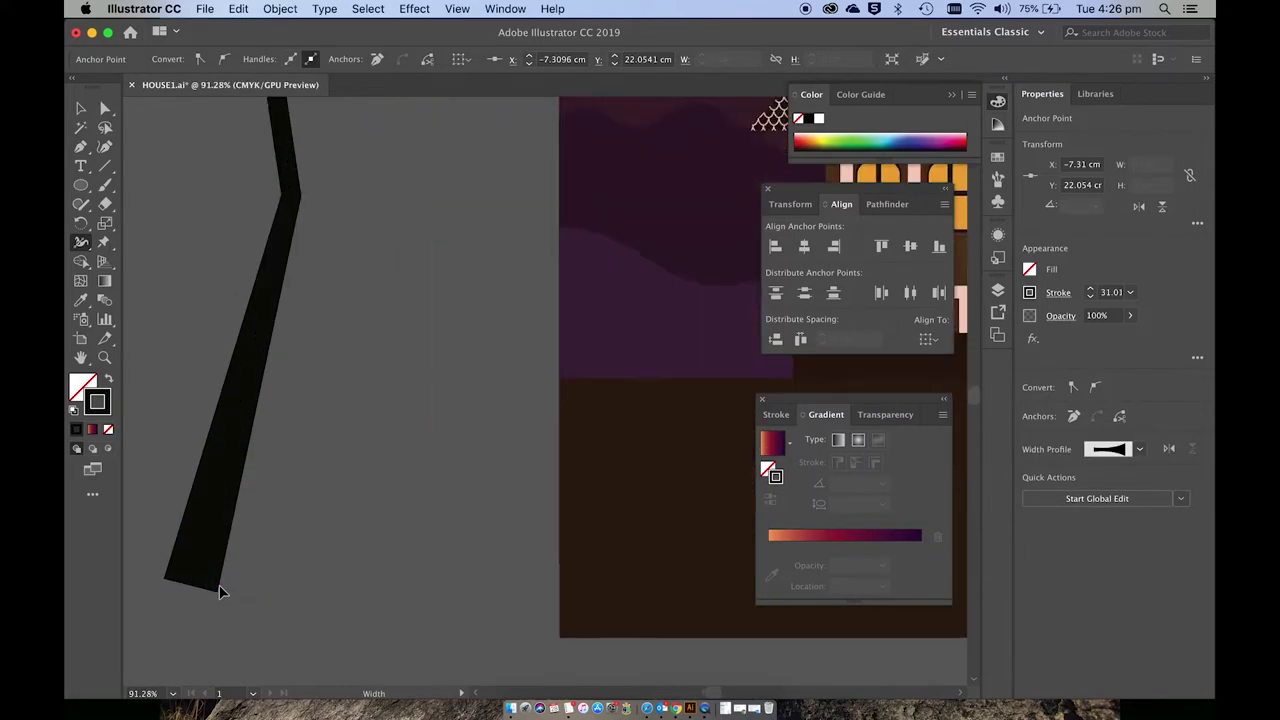
{"action": "key", "text": "ctrl+z"}
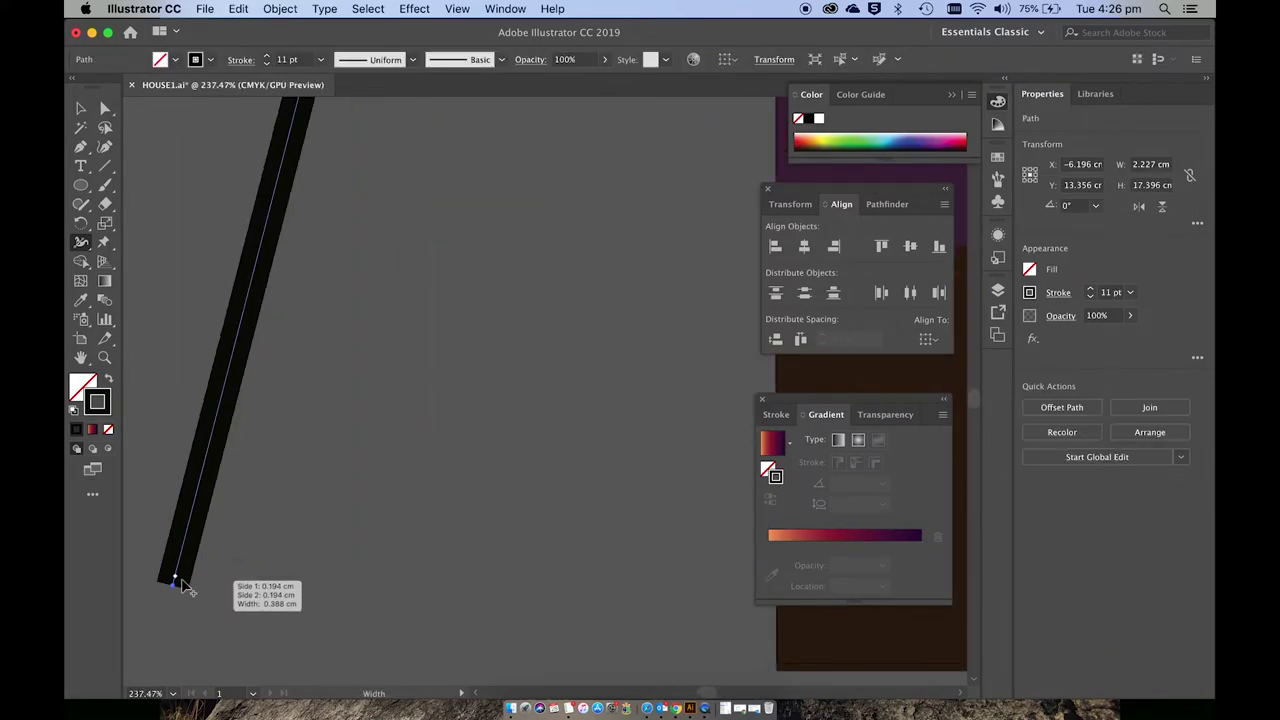
{"action": "scroll", "coordinate": [178, 588], "scroll_direction": "up", "scroll_amount": 3}
{"action": "scroll", "coordinate": [178, 588], "scroll_direction": "down", "scroll_amount": 1}
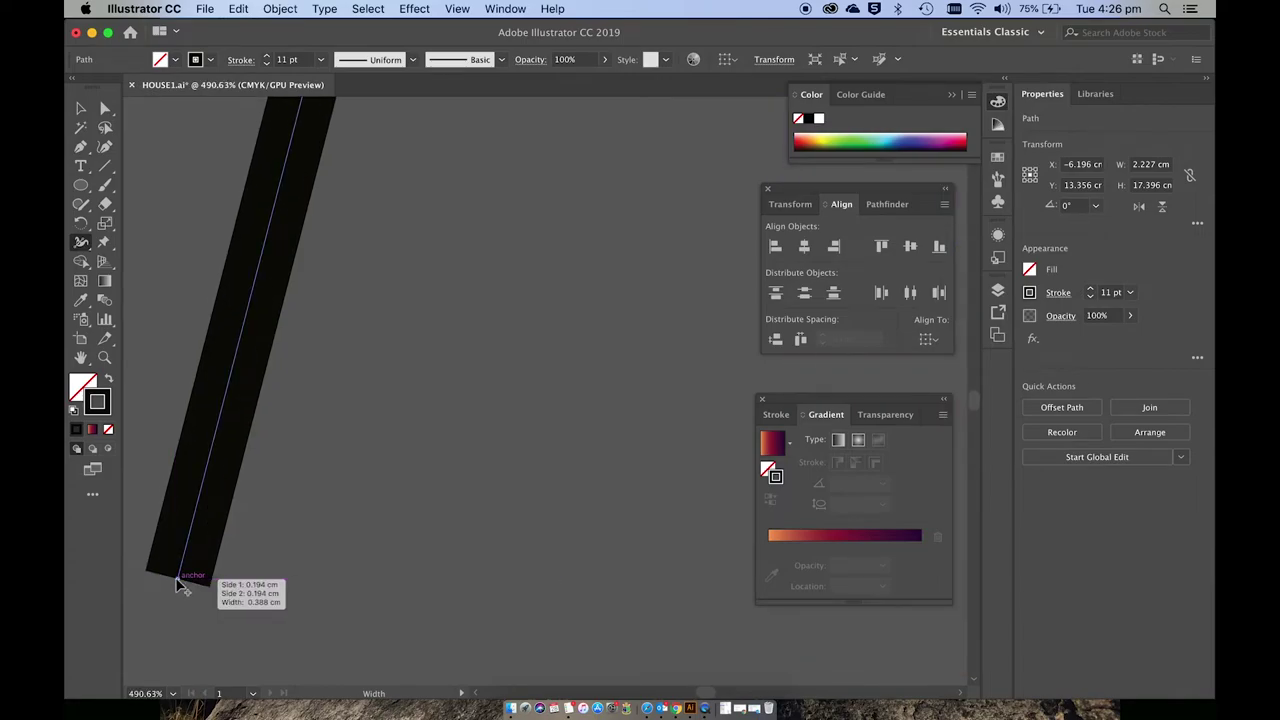
{"action": "left_click_drag", "start_coordinate": [178, 584], "coordinate": [352, 614]}
{"action": "scroll", "coordinate": [355, 630], "scroll_direction": "down", "scroll_amount": 8}
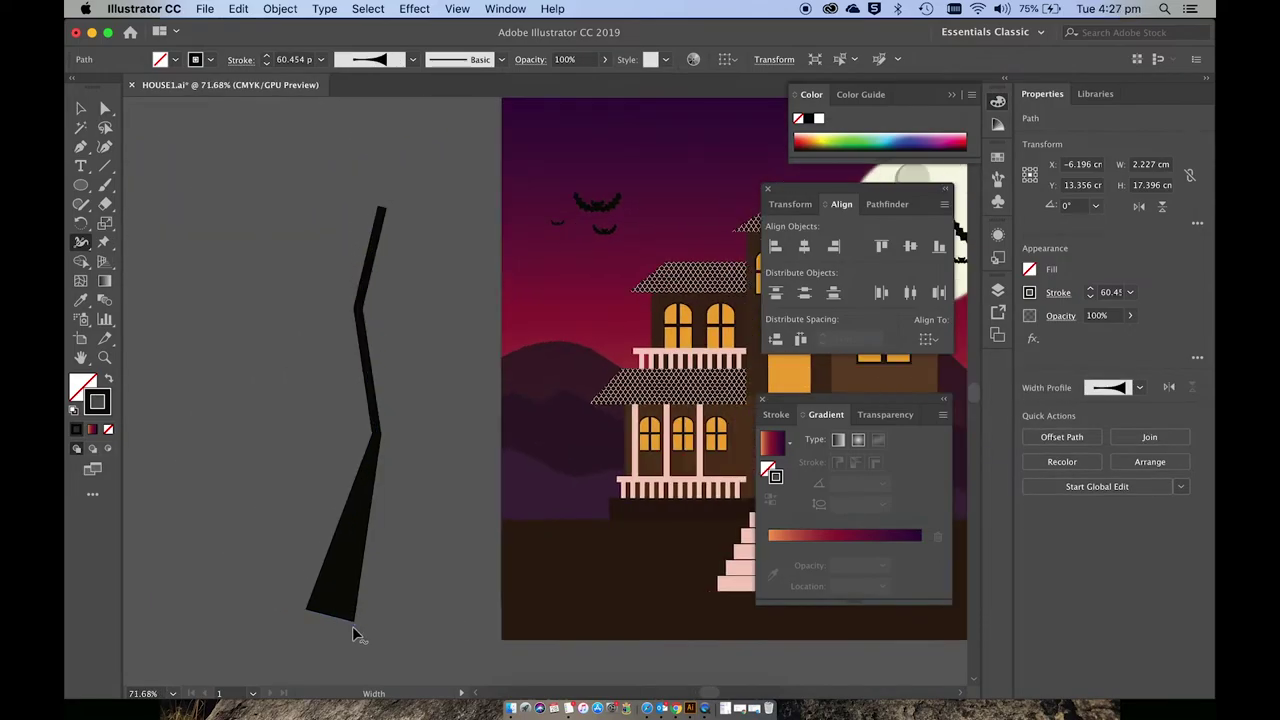
{"action": "scroll", "coordinate": [355, 632], "scroll_direction": "down", "scroll_amount": 2}
{"action": "scroll", "coordinate": [355, 632], "scroll_direction": "up", "scroll_amount": 6}
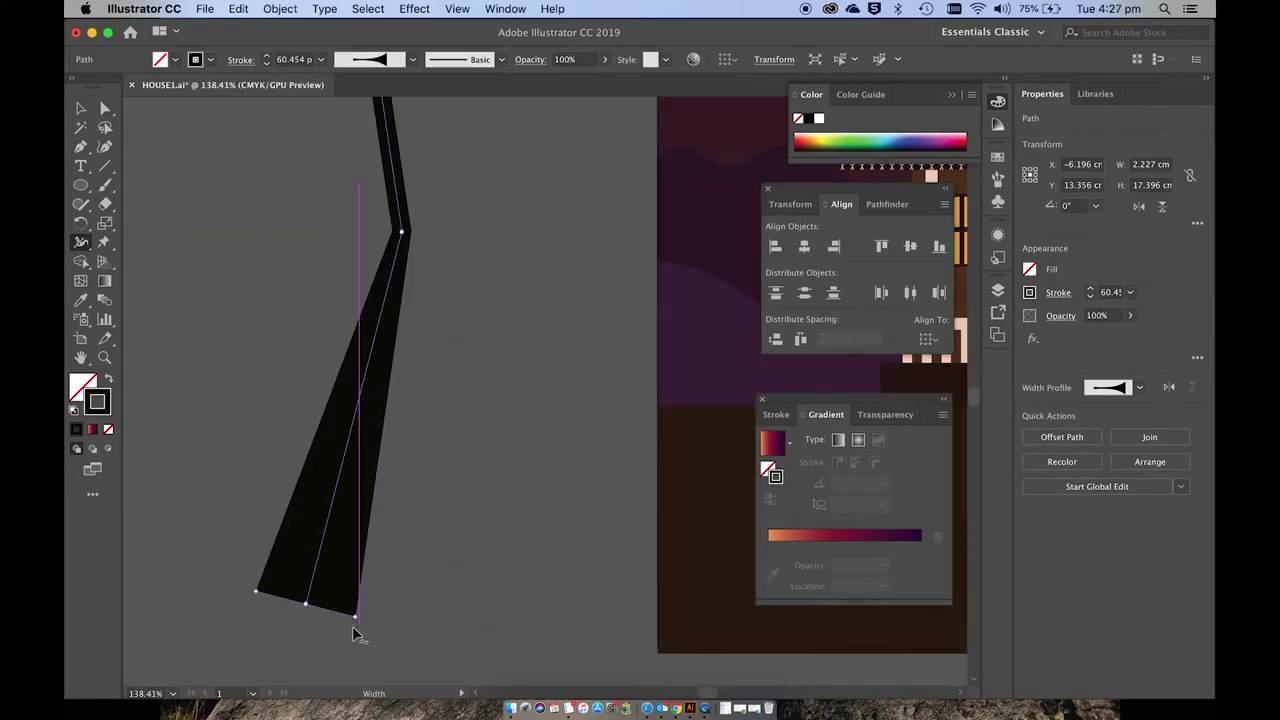
{"action": "scroll", "coordinate": [355, 632], "scroll_direction": "down", "scroll_amount": 6}
{"action": "key", "text": "a"}
{"action": "scroll", "coordinate": [396, 450], "scroll_direction": "up", "scroll_amount": 6}
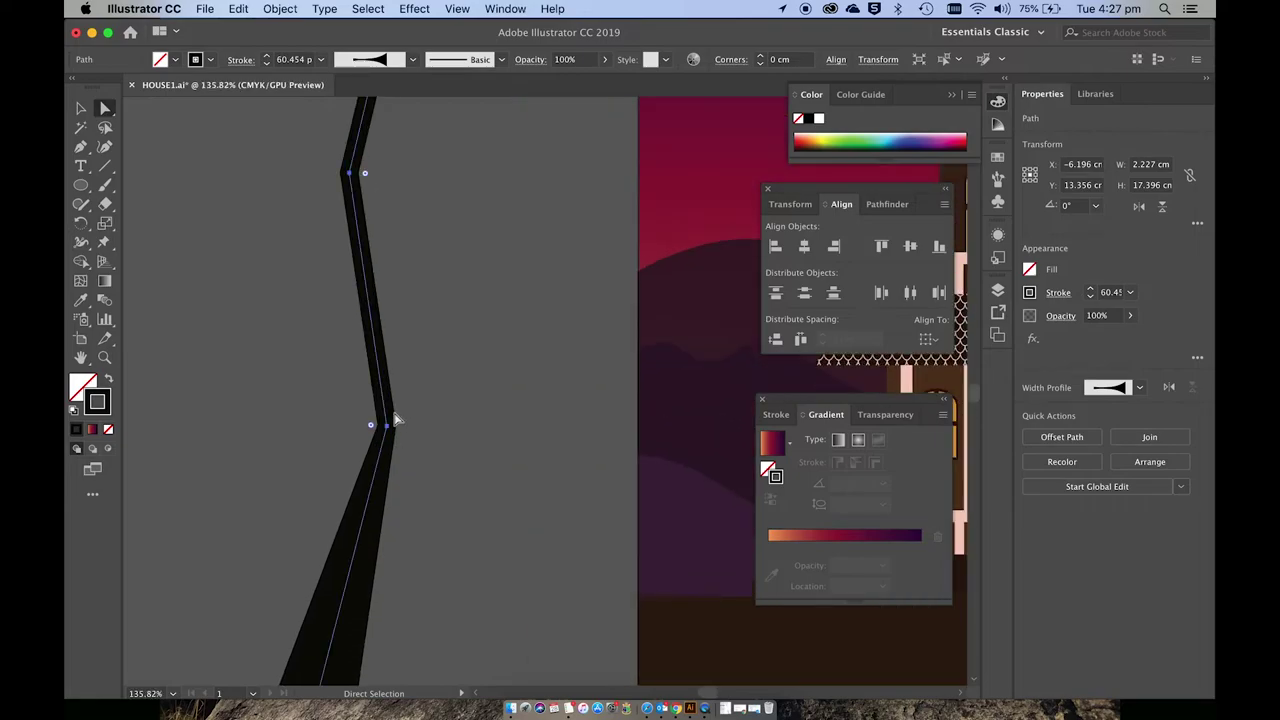
{"action": "left_click_drag", "start_coordinate": [390, 428], "coordinate": [390, 428]}
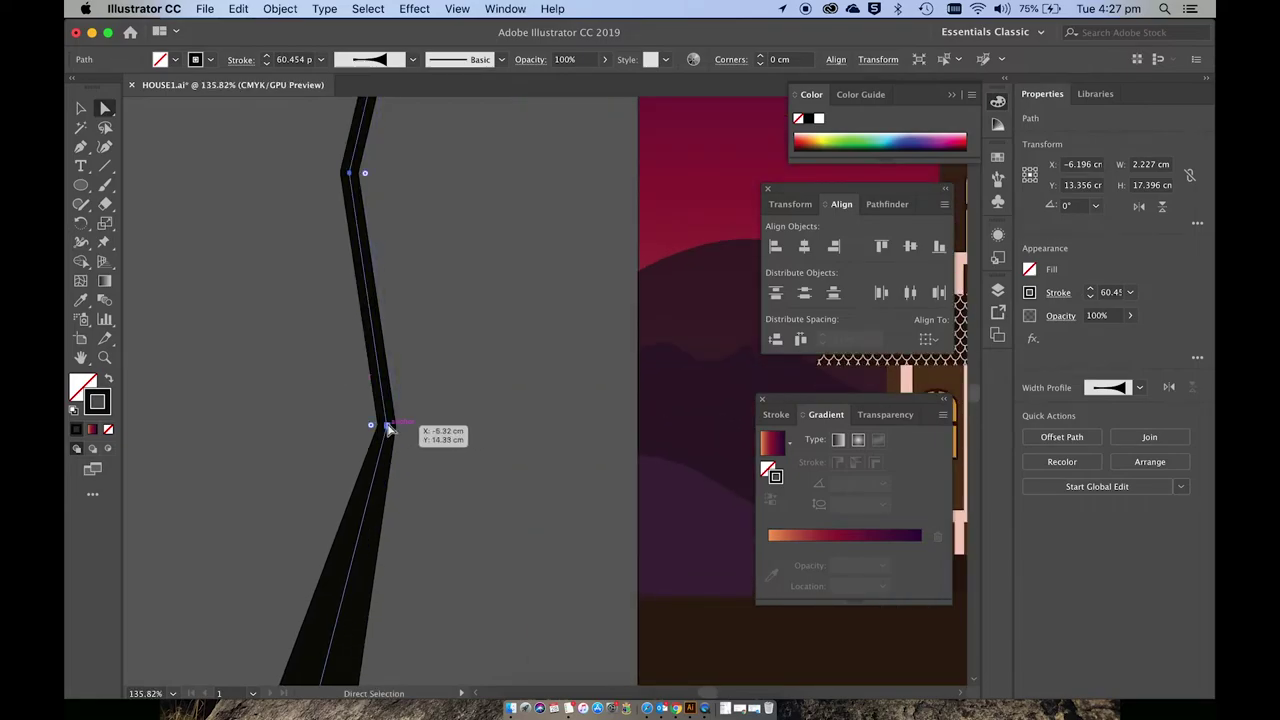
- Widen the stroke at the lower and upper bends so the crack tapers to a sharp top
{"action": "key", "text": "shift+w"}
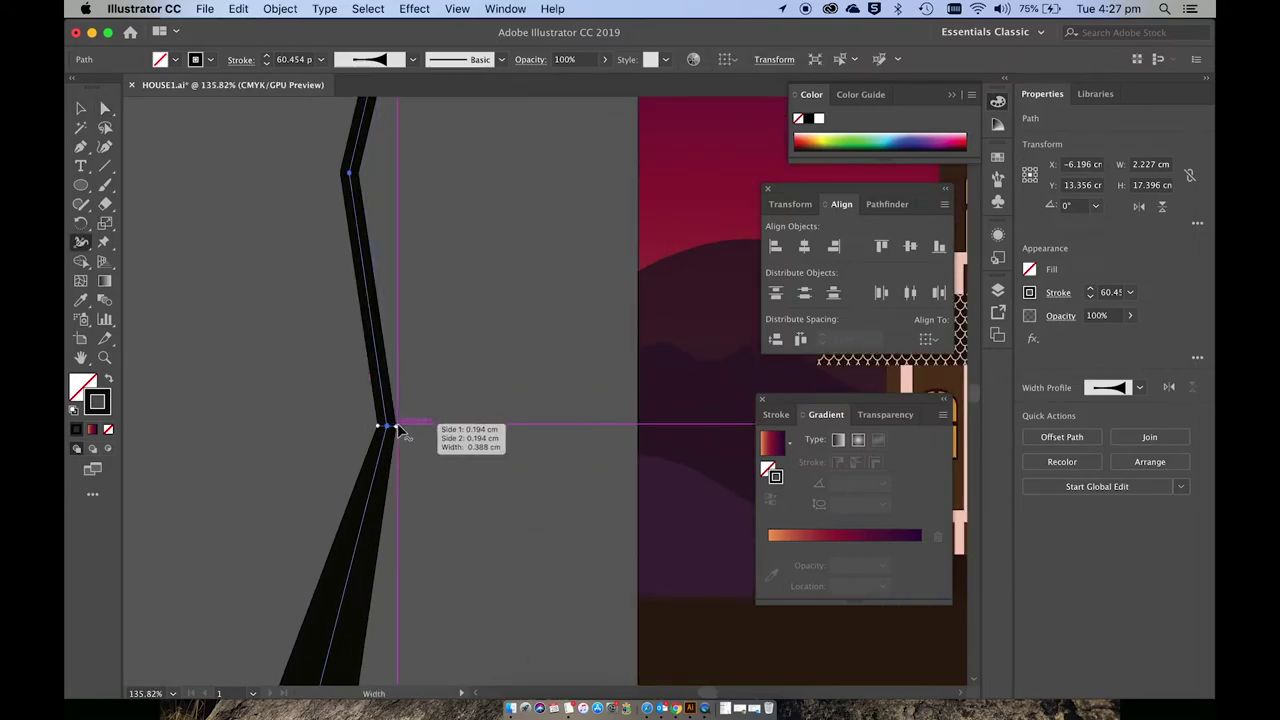
{"action": "left_click_drag", "start_coordinate": [400, 428], "coordinate": [411, 428]}
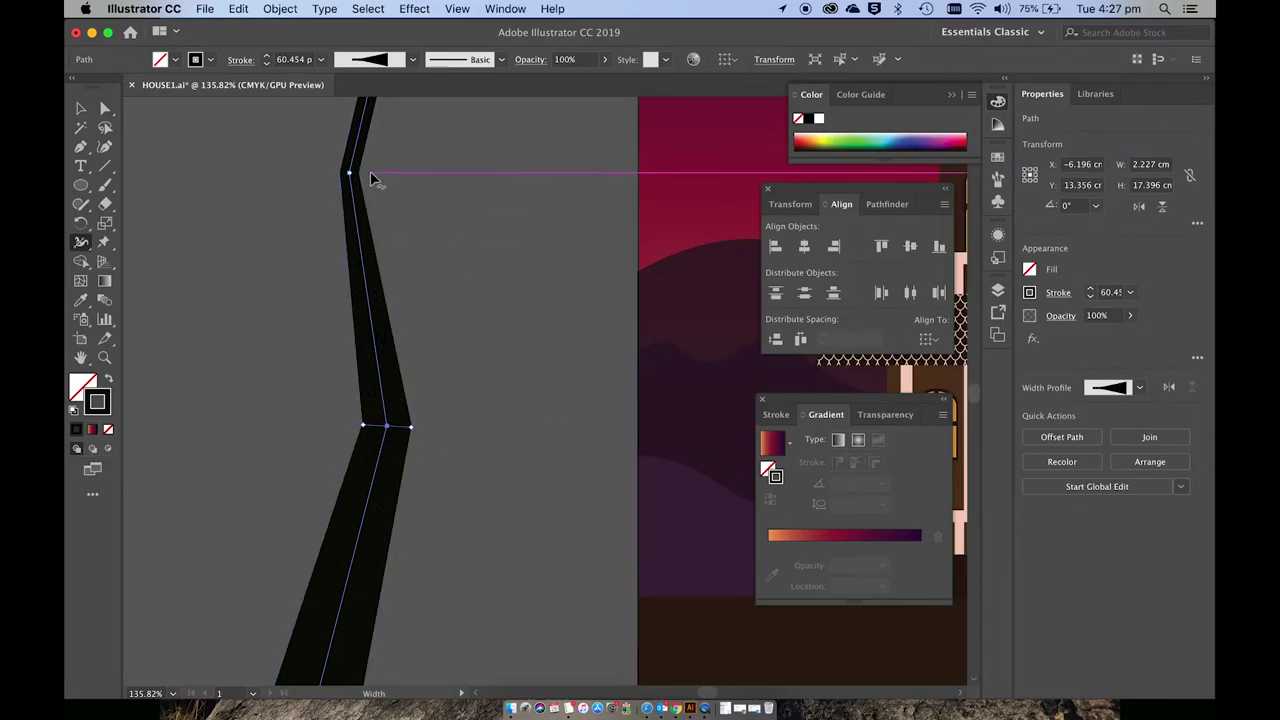
{"action": "left_click_drag", "start_coordinate": [350, 174], "coordinate": [391, 160]}
{"action": "scroll", "coordinate": [414, 203], "scroll_direction": "up", "scroll_amount": 5}
{"action": "scroll", "coordinate": [420, 249], "scroll_direction": "down", "scroll_amount": 4}
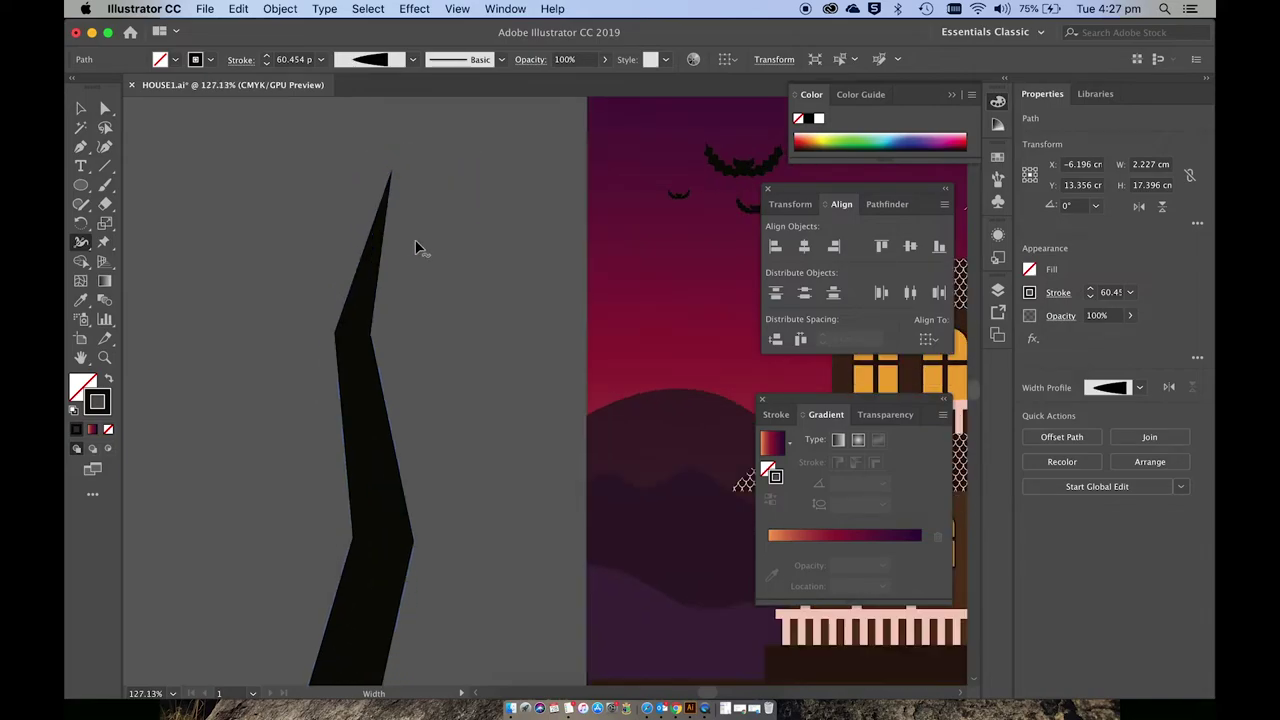
{"action": "left_click", "coordinate": [414, 9]}
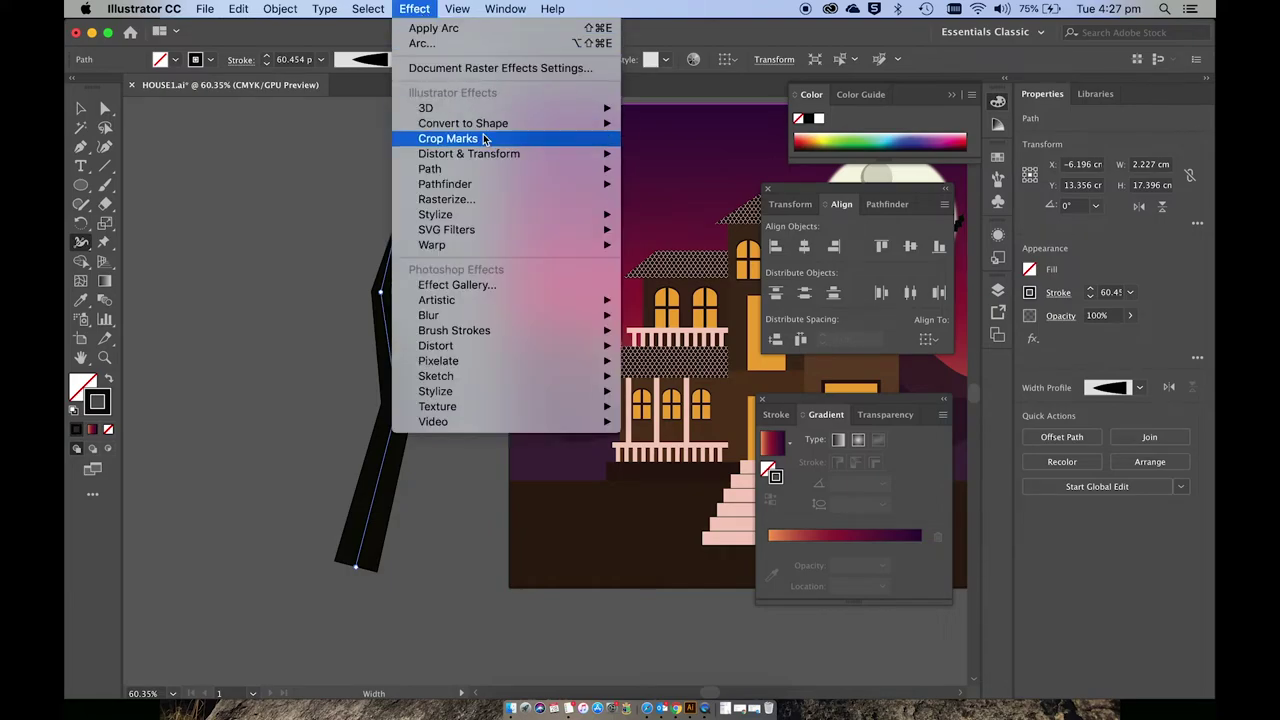
- Apply Roughen to the tapered stroke at 1% size, 4/in detail, with Corner points
{"action": "mouse_move", "coordinate": [534, 153]}
{"action": "left_click", "coordinate": [698, 186]}
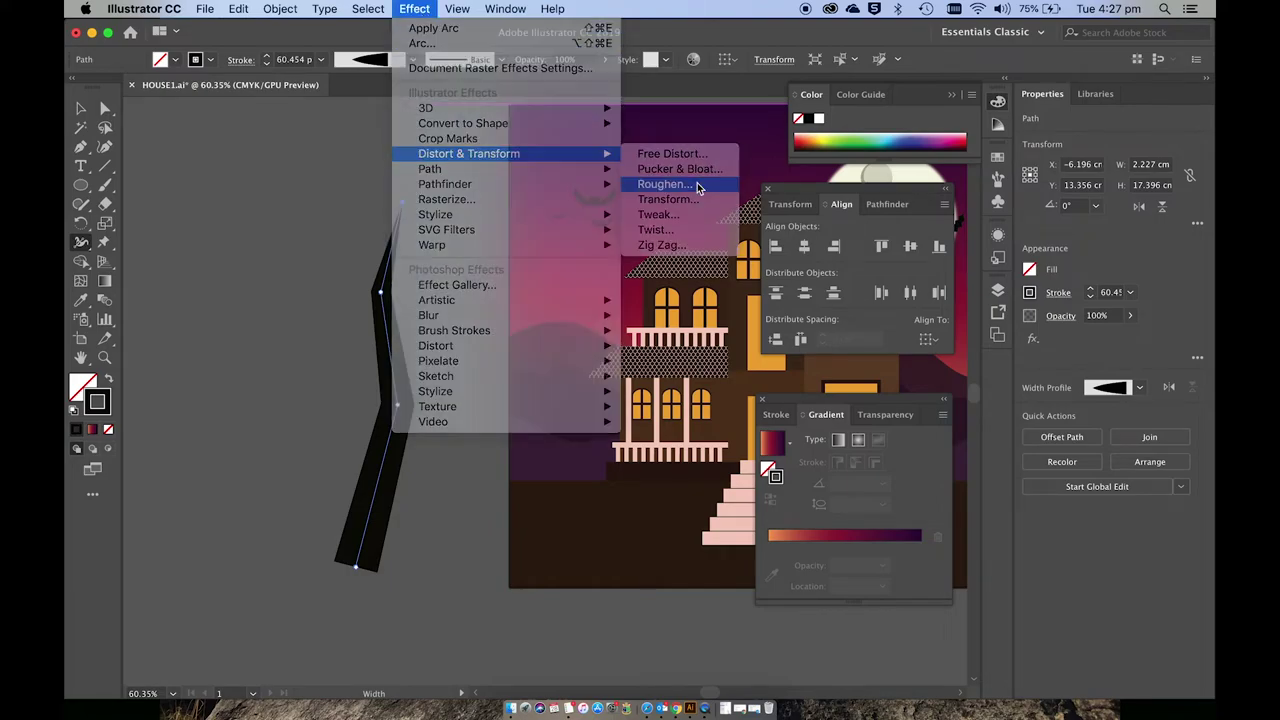
{"action": "left_click", "coordinate": [708, 308]}
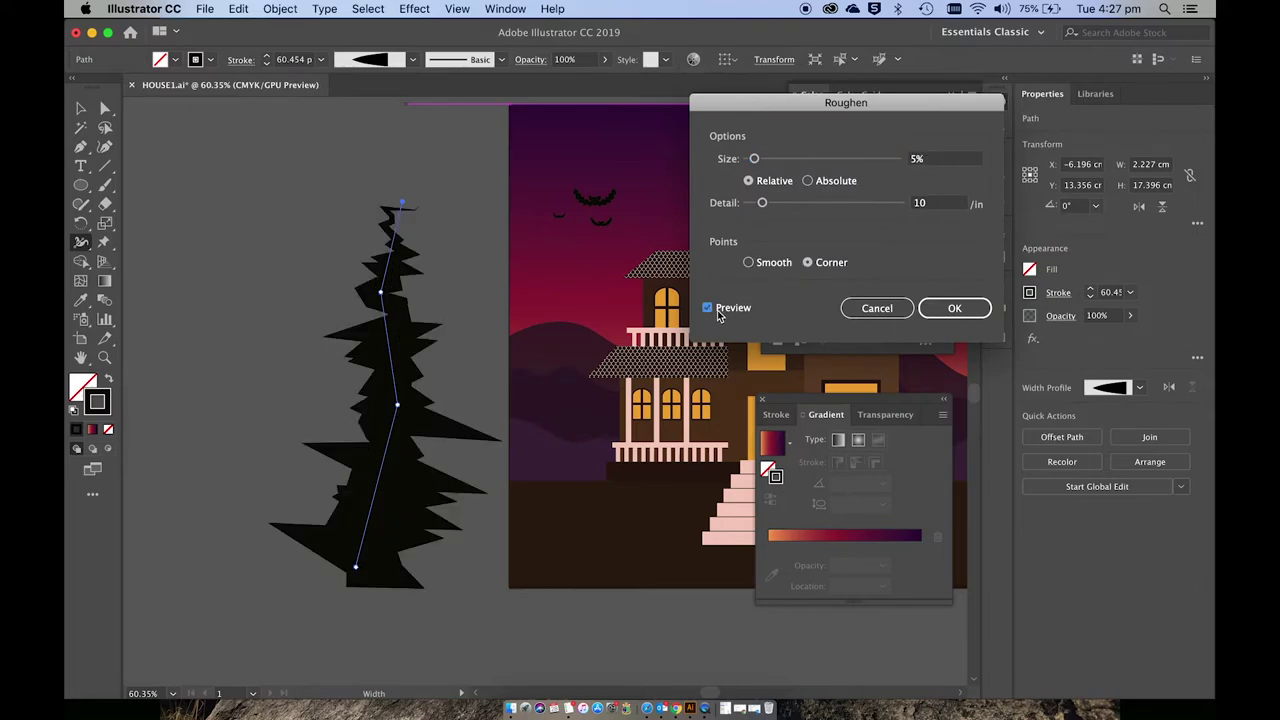
{"action": "left_click", "coordinate": [750, 263]}
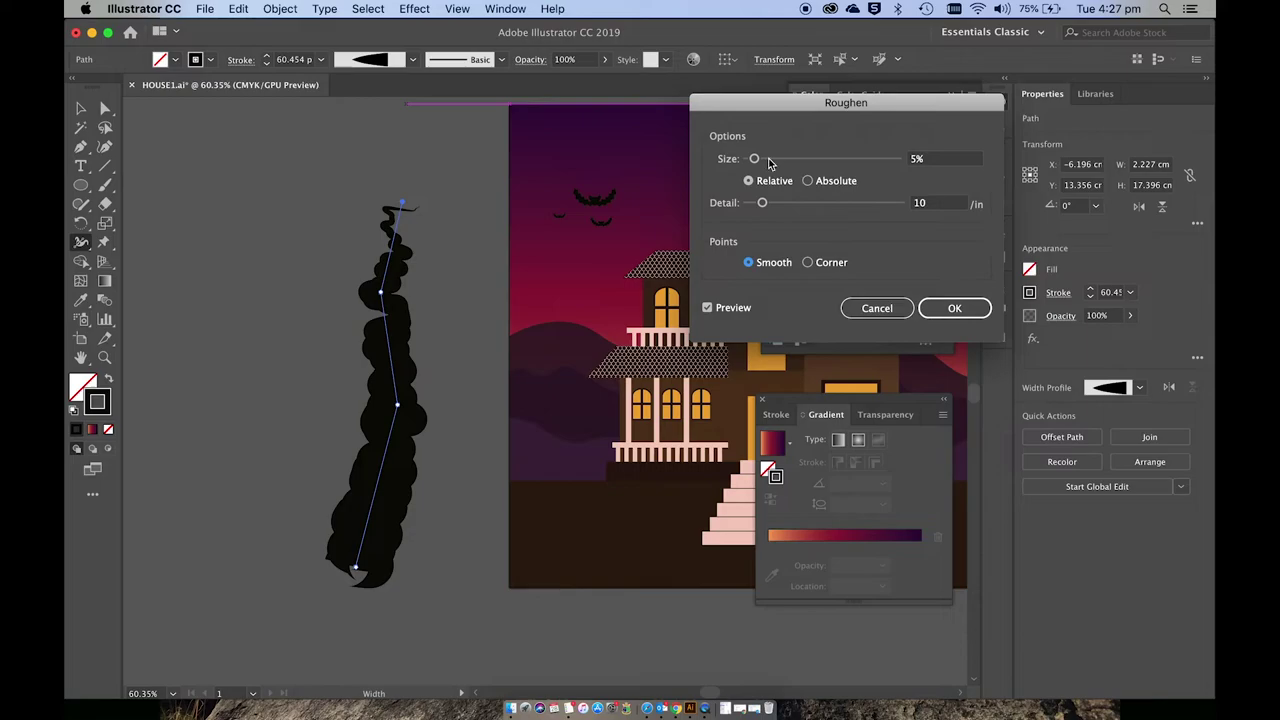
{"action": "mouse_move", "coordinate": [755, 160]}
{"action": "left_mouse_down"}
{"action": "mouse_move", "coordinate": [757, 205]}
{"action": "mouse_move", "coordinate": [746, 159]}
{"action": "left_mouse_up"}
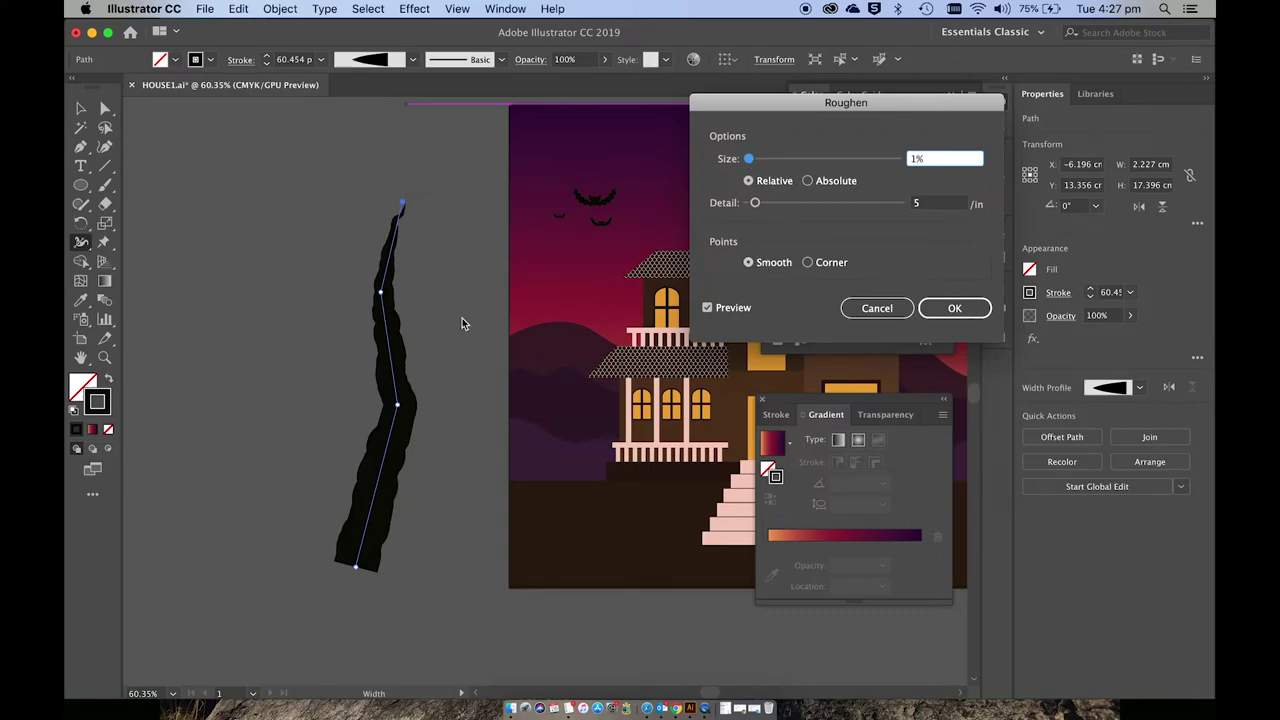
{"action": "left_click", "coordinate": [808, 263]}
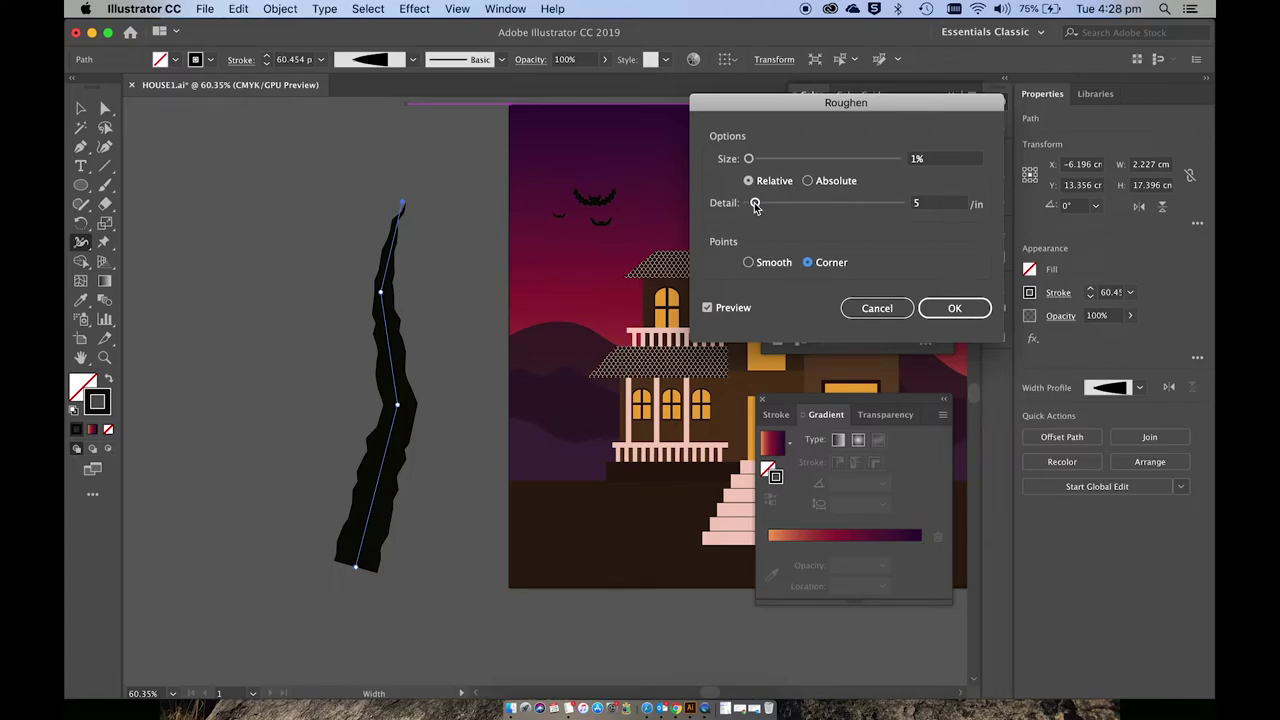
{"action": "left_click_drag", "start_coordinate": [755, 203], "coordinate": [754, 206]}
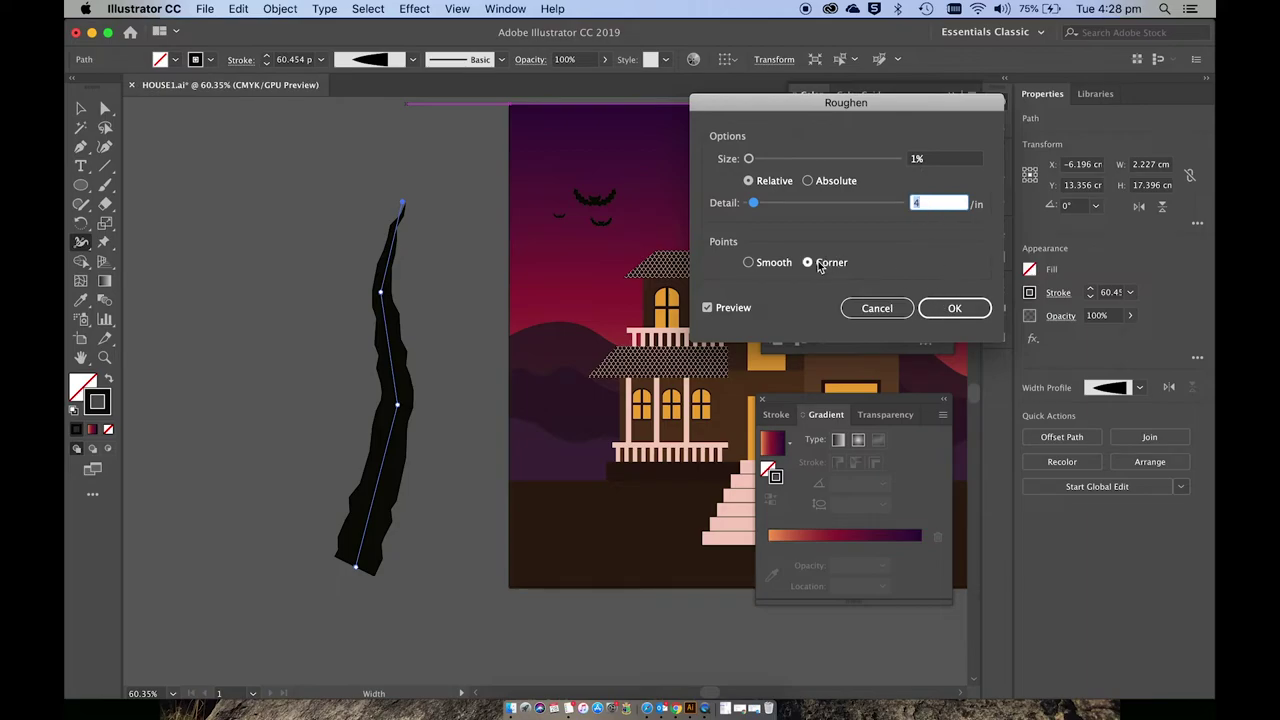
{"action": "left_click", "coordinate": [929, 304]}
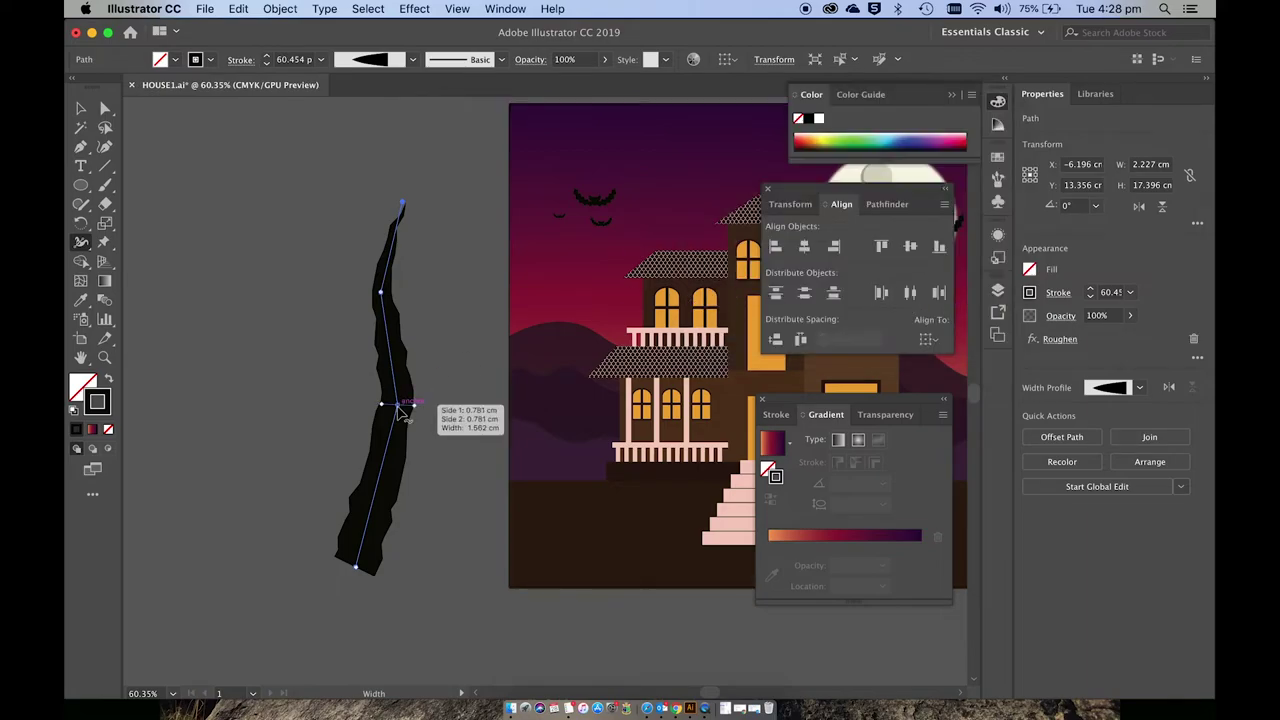
- Expand the roughened stroke's appearance into a solid black filled shape
{"action": "scroll", "coordinate": [297, 226], "scroll_direction": "up", "scroll_amount": 5}
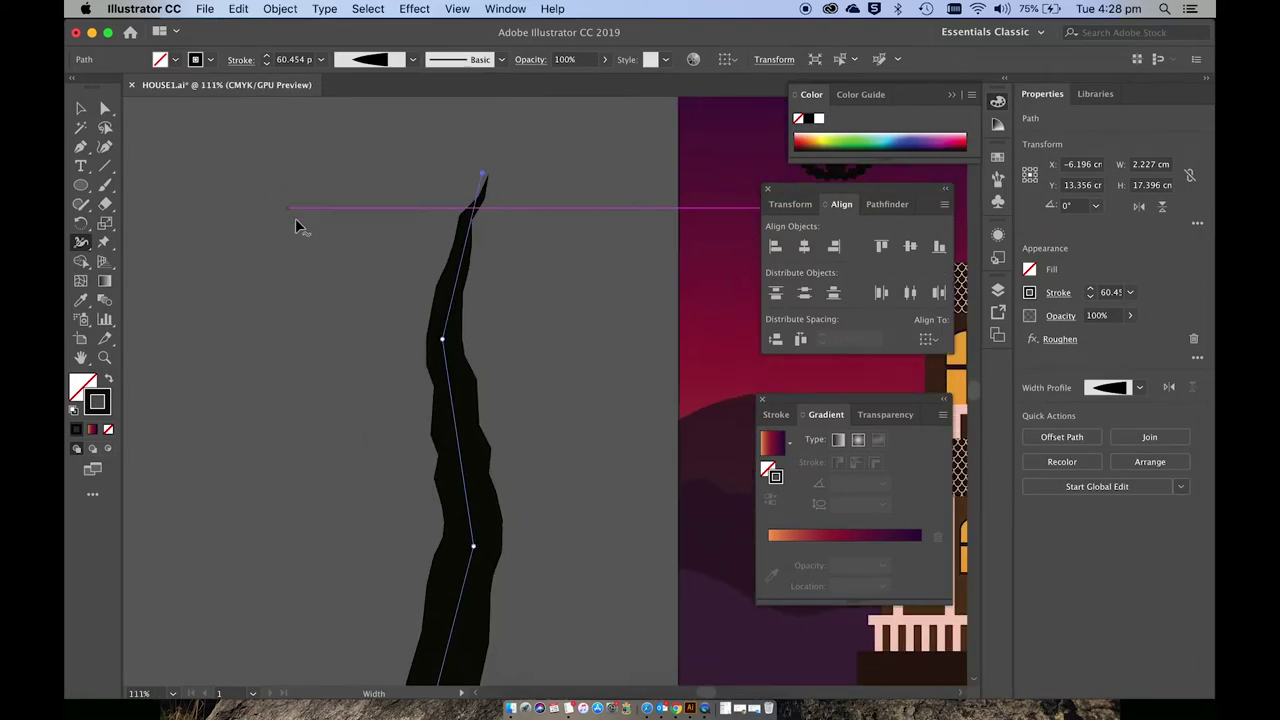
{"action": "scroll", "coordinate": [297, 226], "scroll_direction": "down", "scroll_amount": 3}
{"action": "scroll", "coordinate": [297, 226], "scroll_direction": "right", "scroll_amount": 2}
{"action": "left_click", "coordinate": [280, 8]}
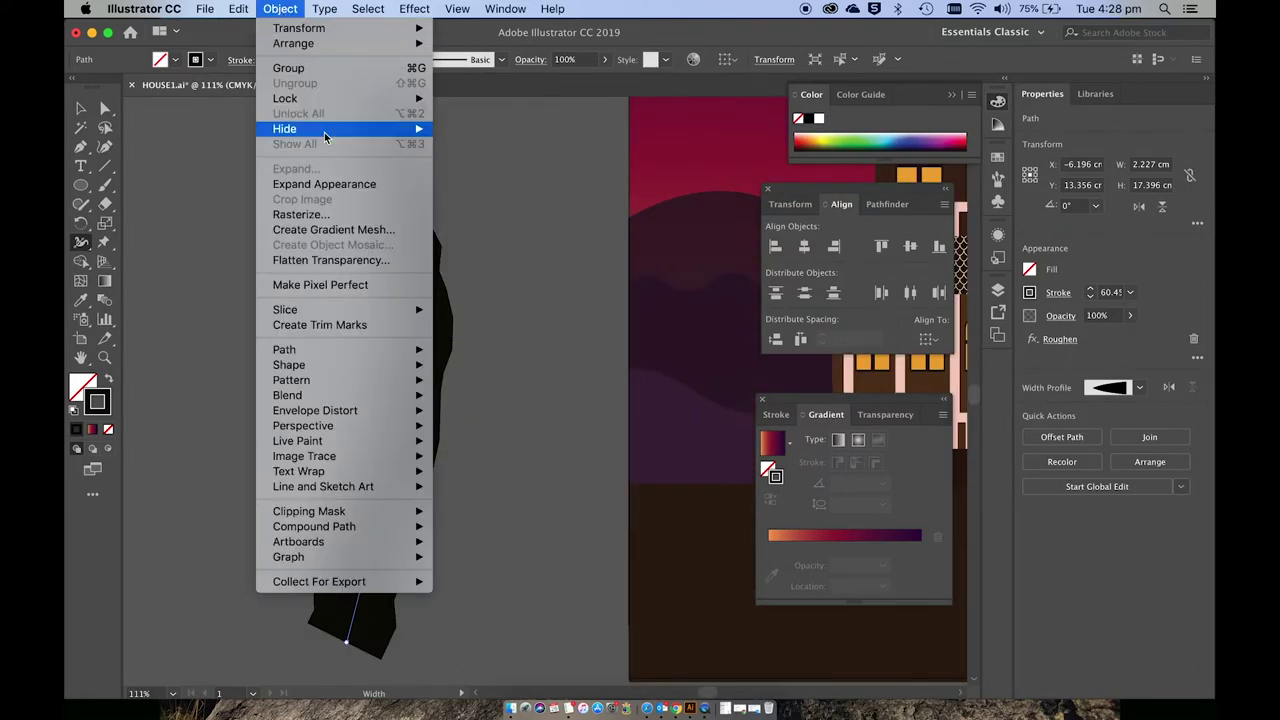
{"action": "left_click", "coordinate": [322, 185]}
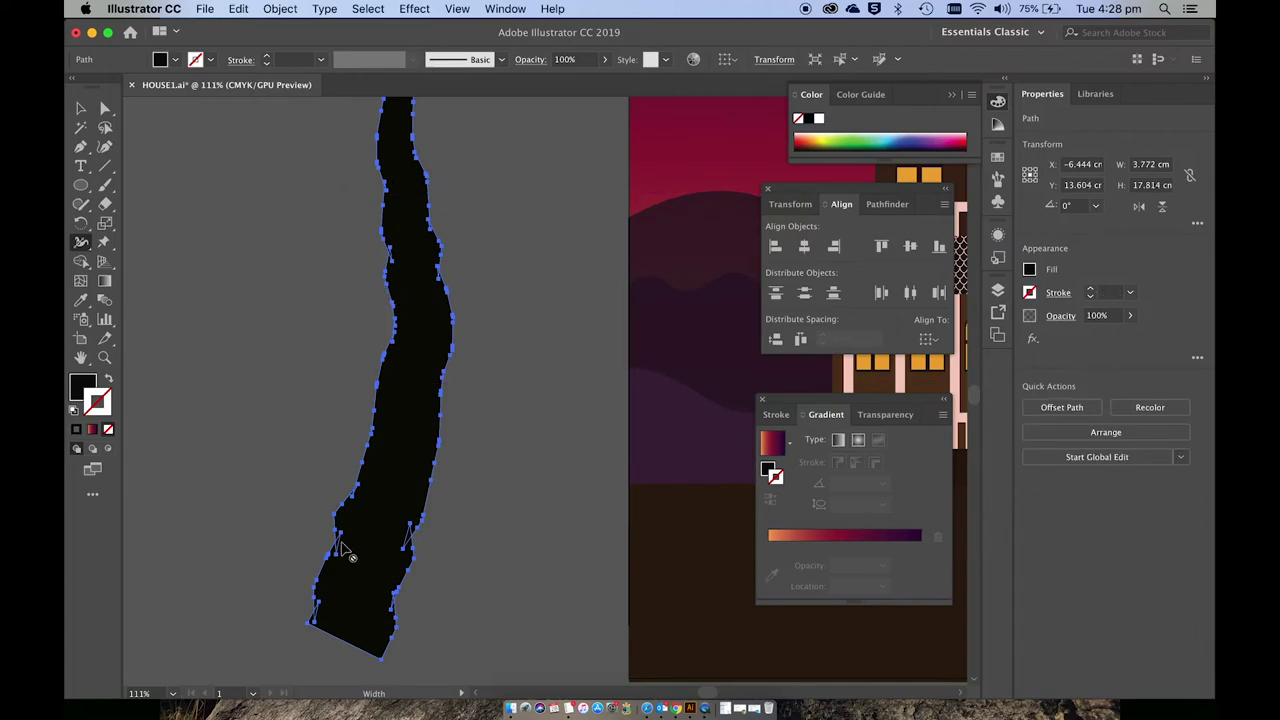
- Drag the shape's bottom anchor down and left to widen the base, then deselect
{"action": "key", "text": "super+z"}
{"action": "key", "text": "super+z"}
{"action": "key", "text": "a"}
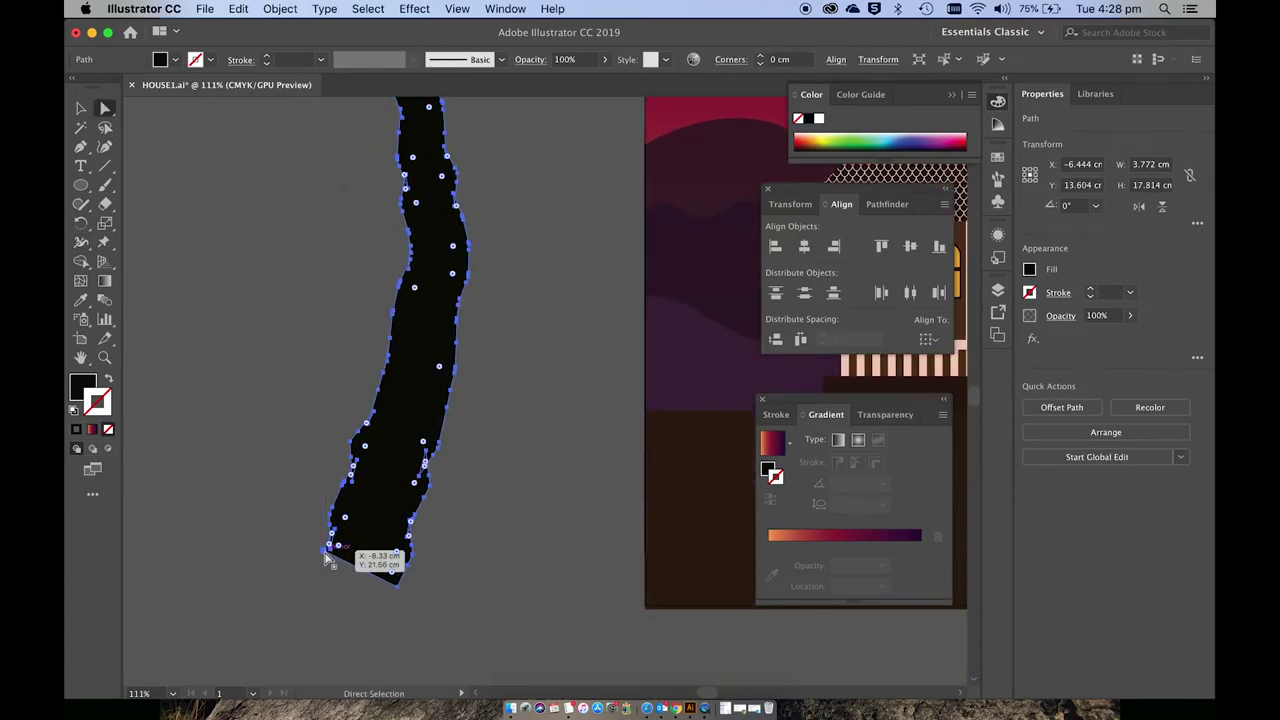
{"action": "left_click_drag", "start_coordinate": [330, 556], "coordinate": [313, 589]}
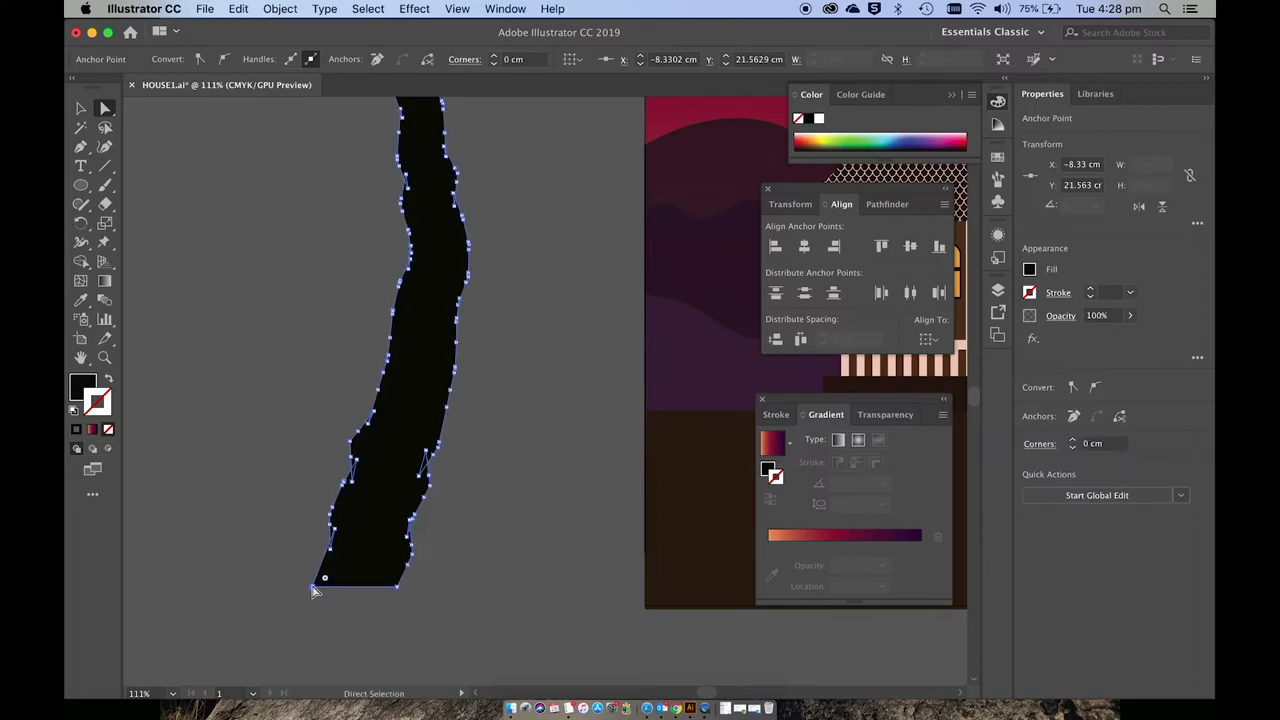
{"action": "left_click", "coordinate": [489, 542]}
{"action": "scroll", "coordinate": [489, 542], "scroll_direction": "down", "scroll_amount": 5}
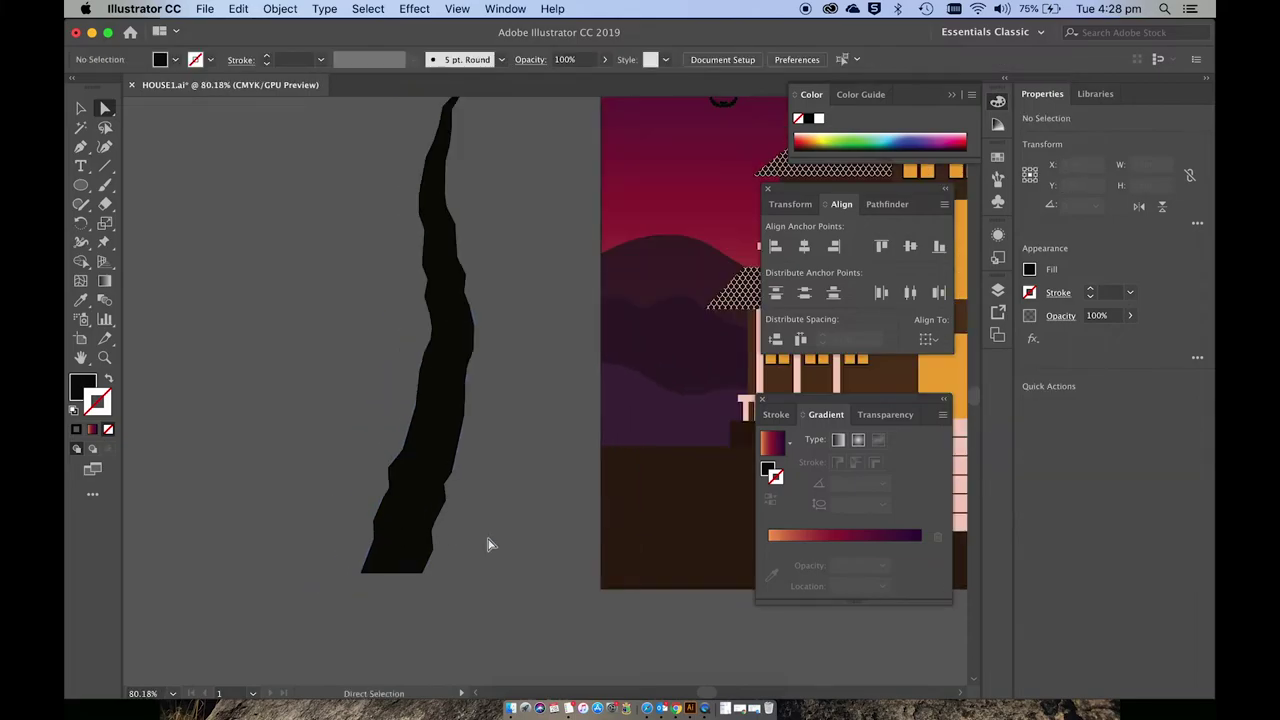
{"action": "key", "text": "v"}
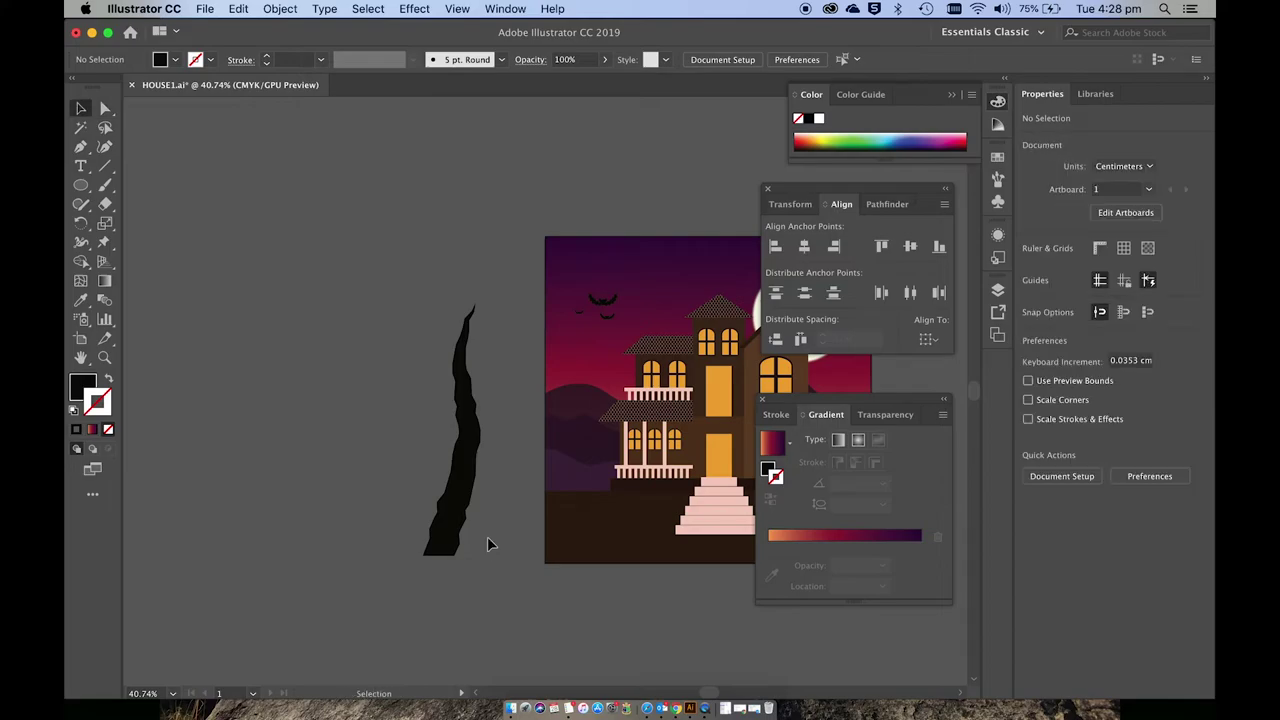
{"action": "scroll", "coordinate": [455, 481], "scroll_direction": "up", "scroll_amount": 3}
{"action": "scroll", "coordinate": [455, 481], "scroll_direction": "right", "scroll_amount": 3}
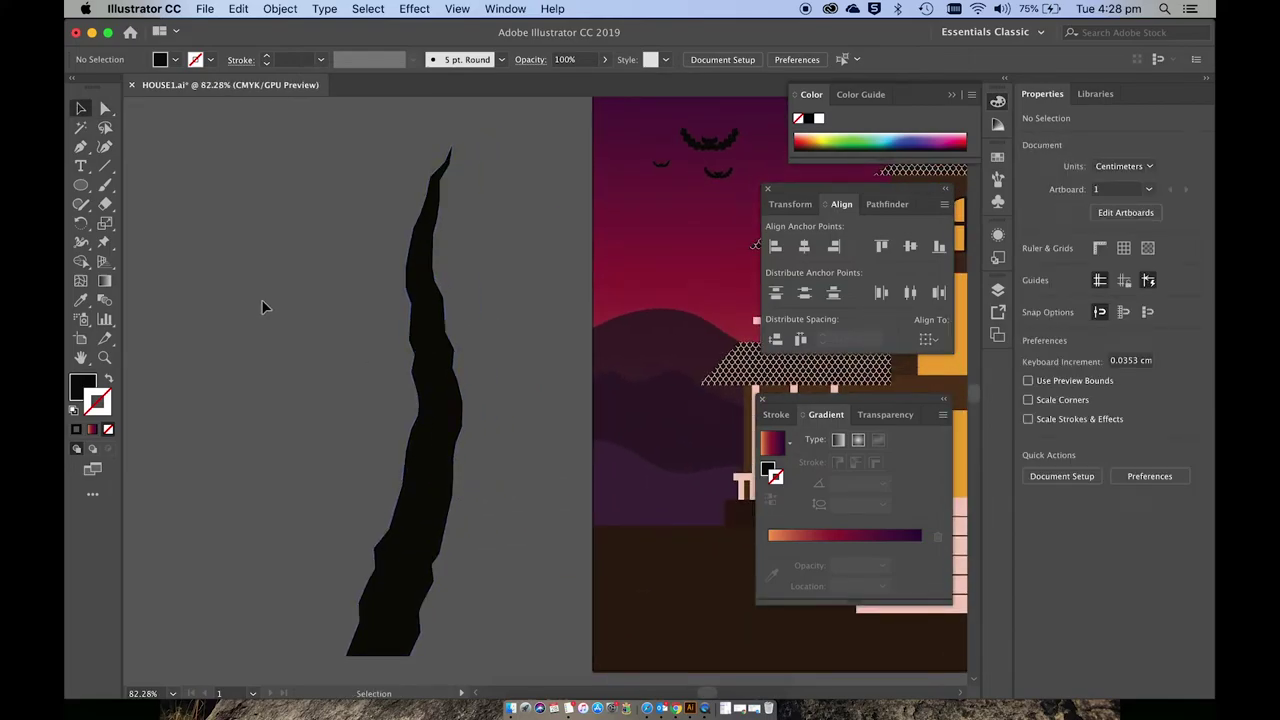
- Switch to a black stroke with no fill and draw upper-left and upper-right zigzag branches
{"action": "left_click", "coordinate": [82, 147]}
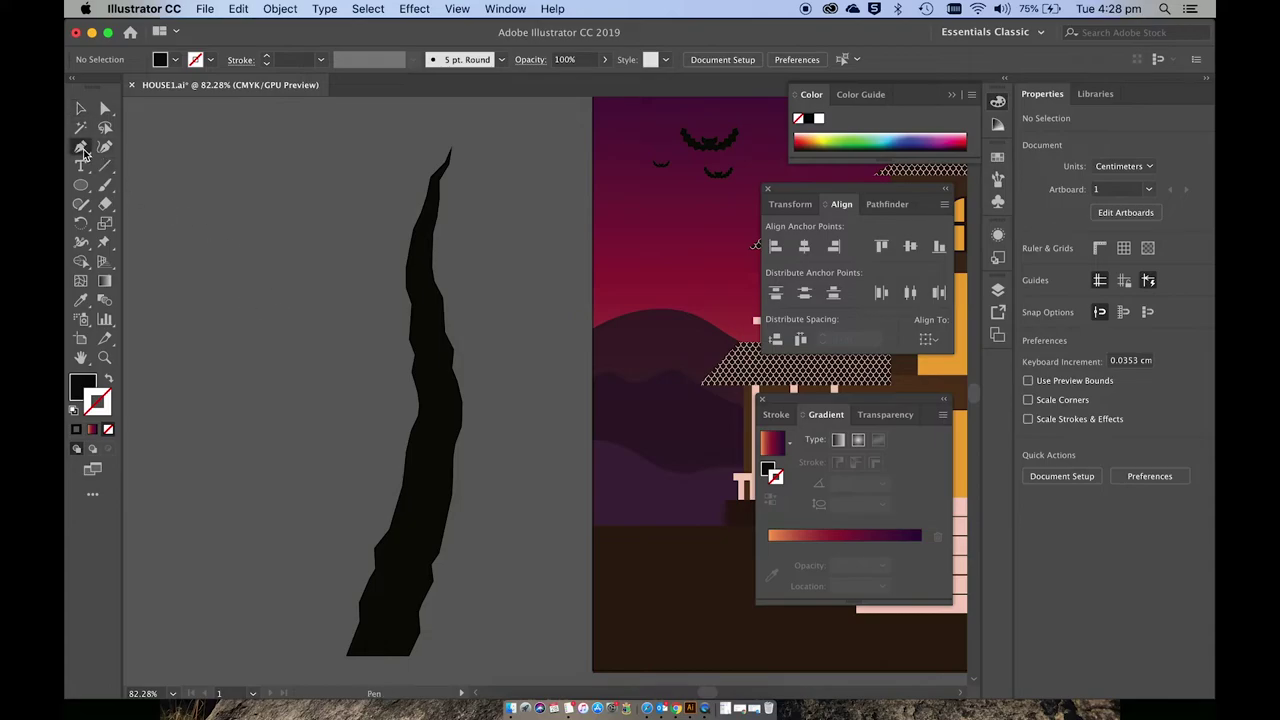
{"action": "left_click", "coordinate": [424, 345]}
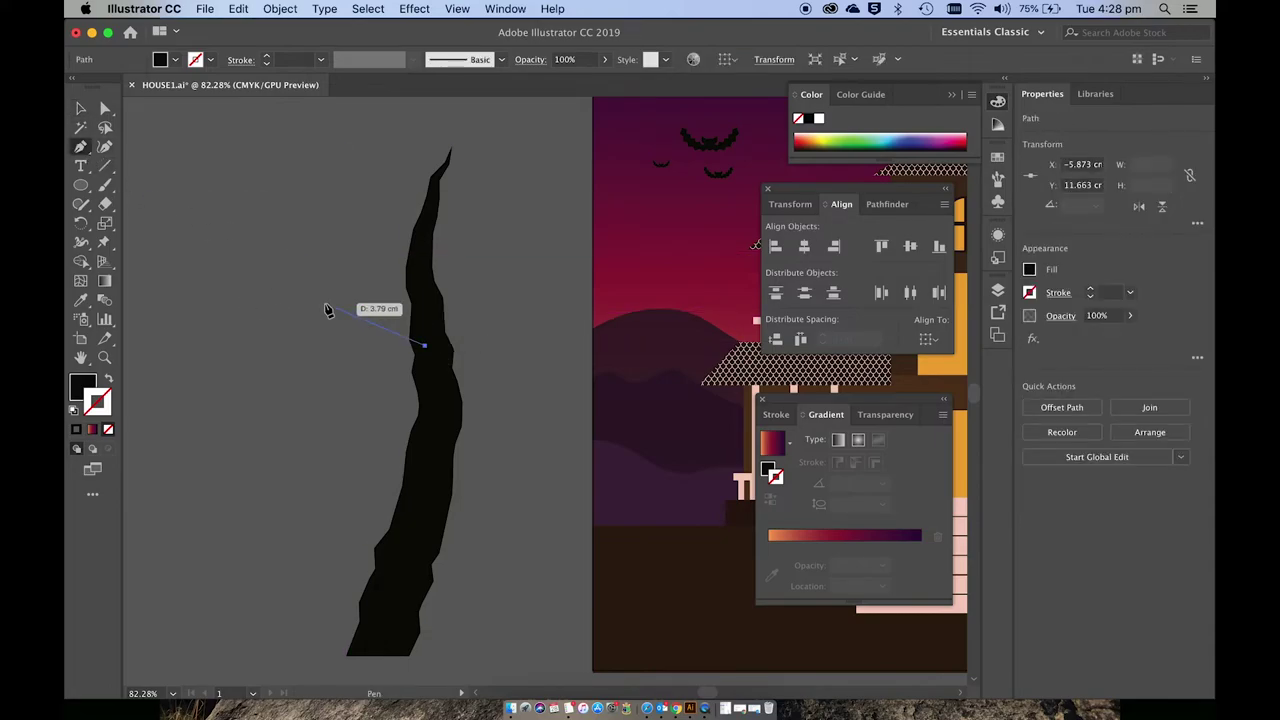
{"action": "key", "text": "super+z"}
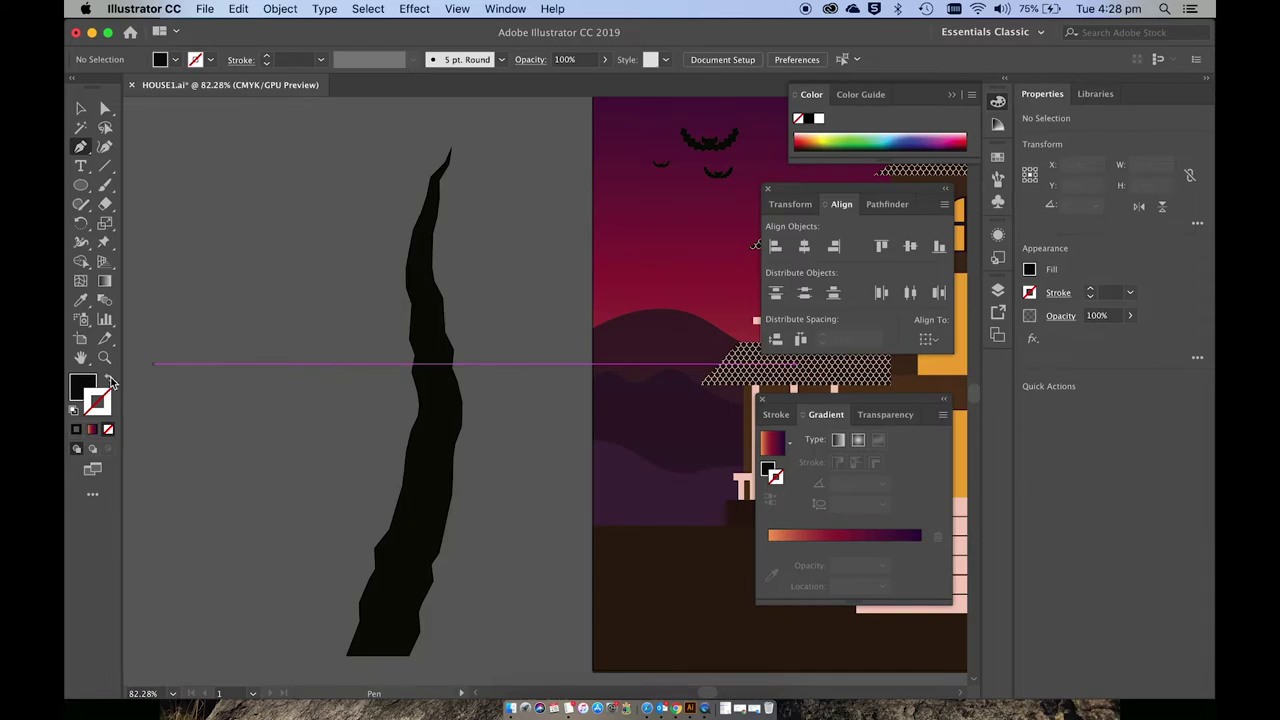
{"action": "left_click", "coordinate": [111, 382]}
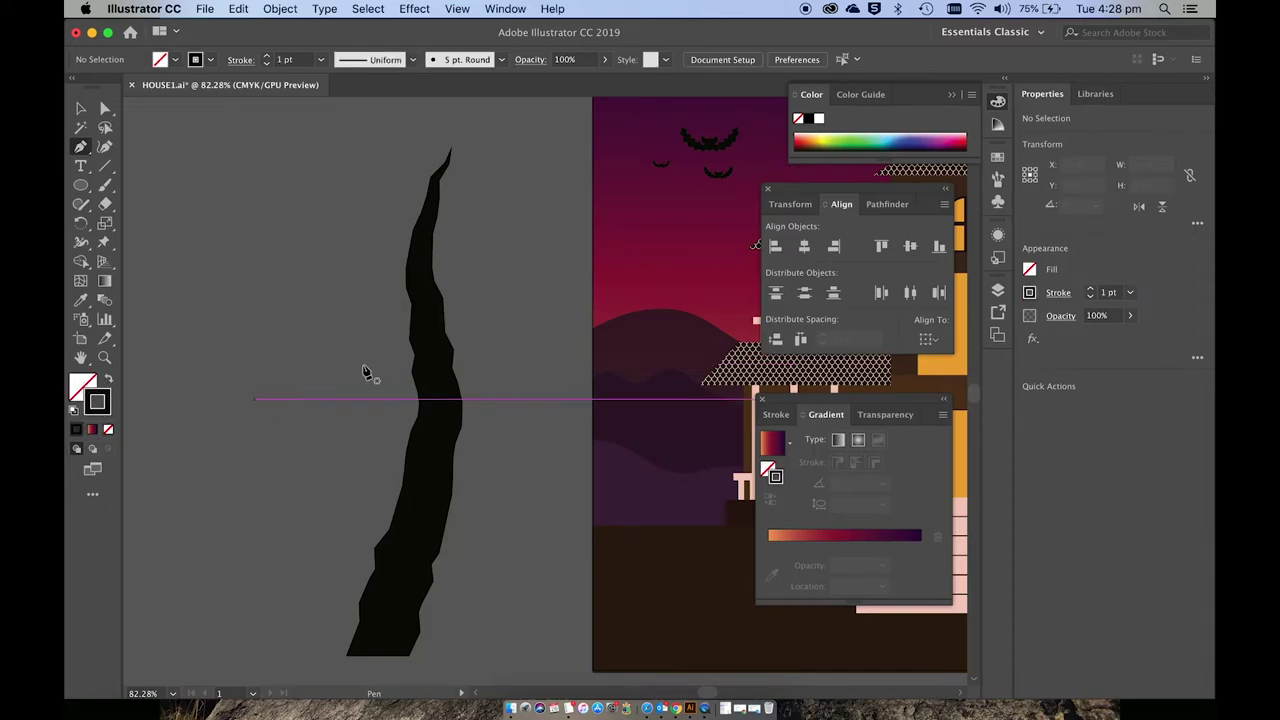
{"action": "left_click", "coordinate": [421, 330]}
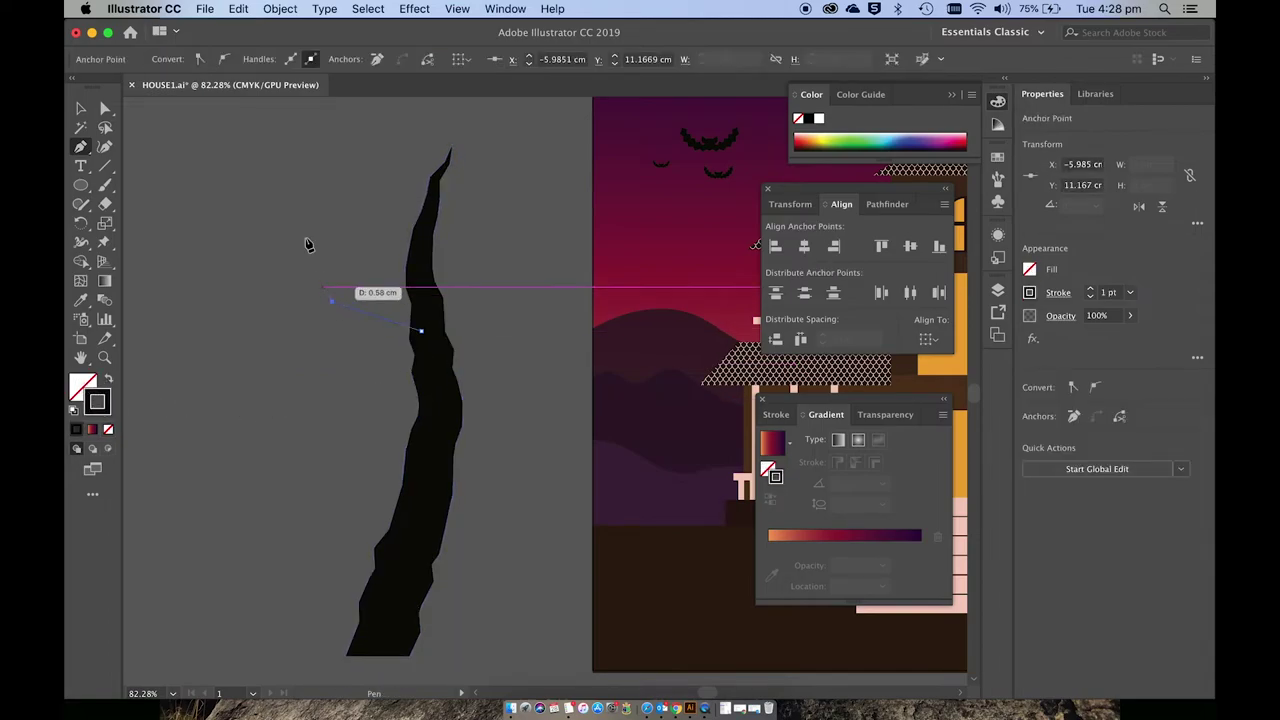
{"action": "left_click_drag", "start_coordinate": [283, 178], "coordinate": [332, 301]}
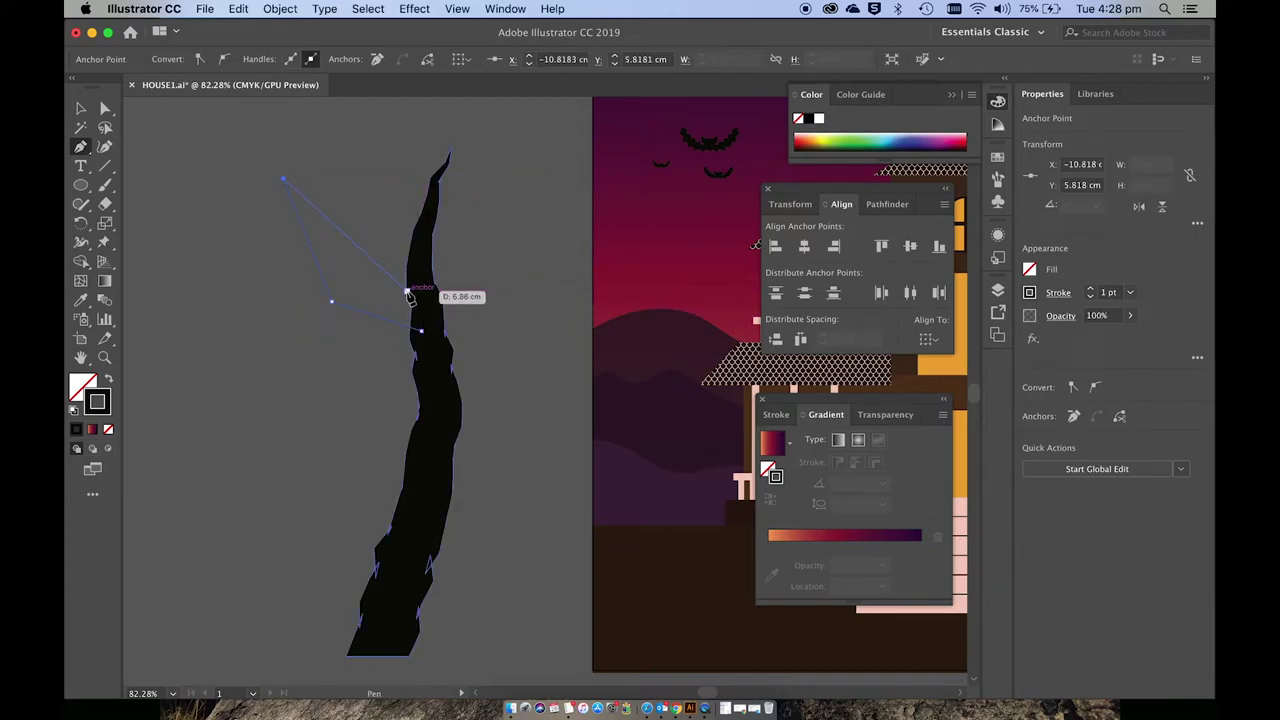
{"action": "left_click", "coordinate": [404, 364], "text": "super"}
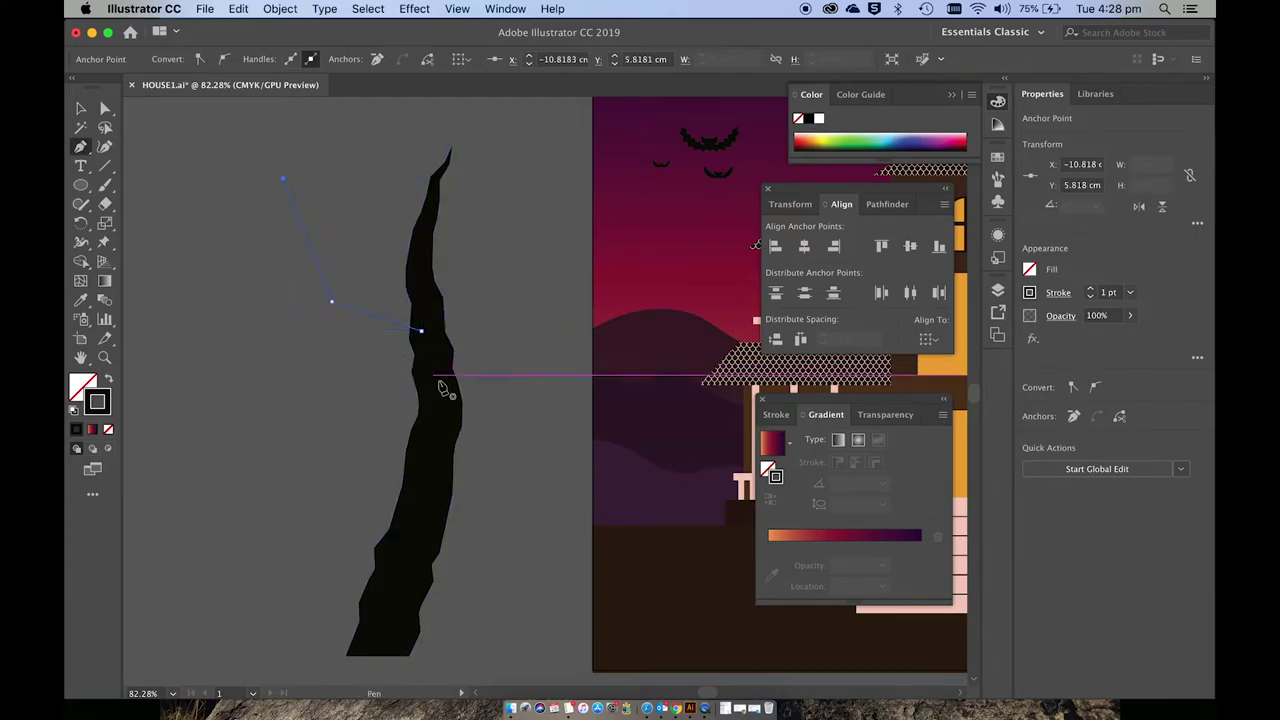
{"action": "left_click_drag", "start_coordinate": [440, 364], "coordinate": [519, 243]}
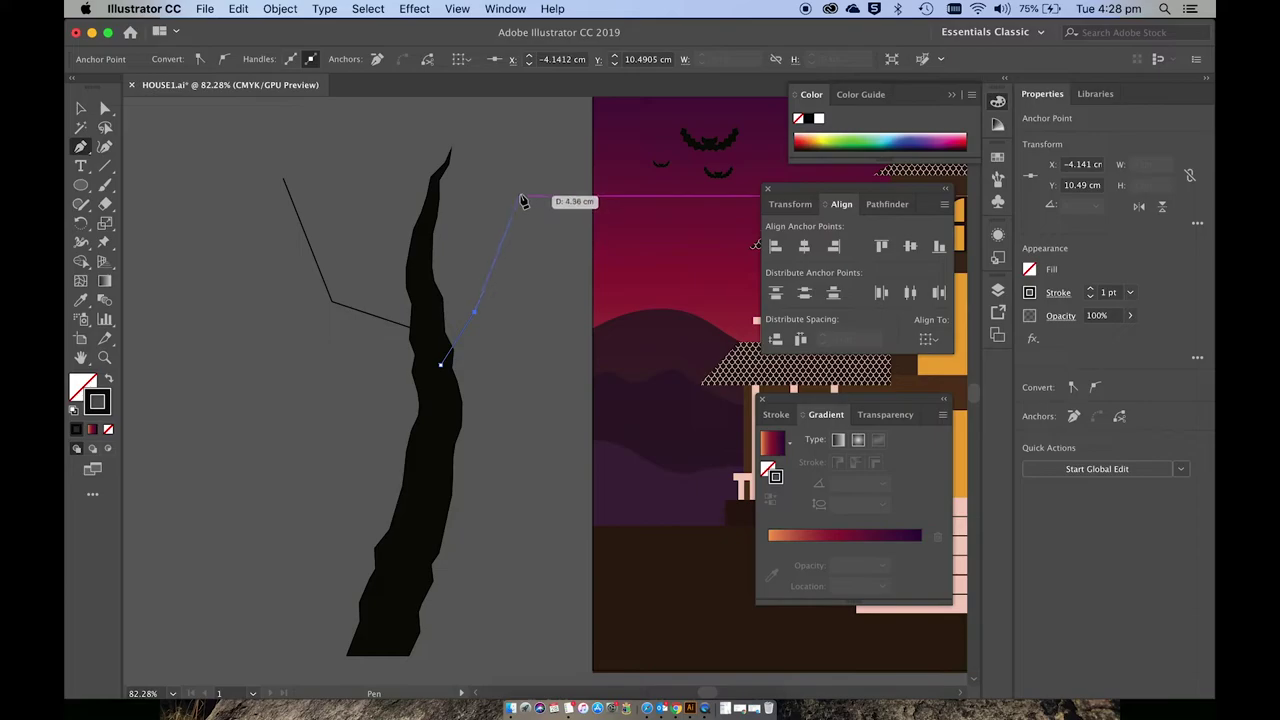
{"action": "left_click", "coordinate": [548, 250]}
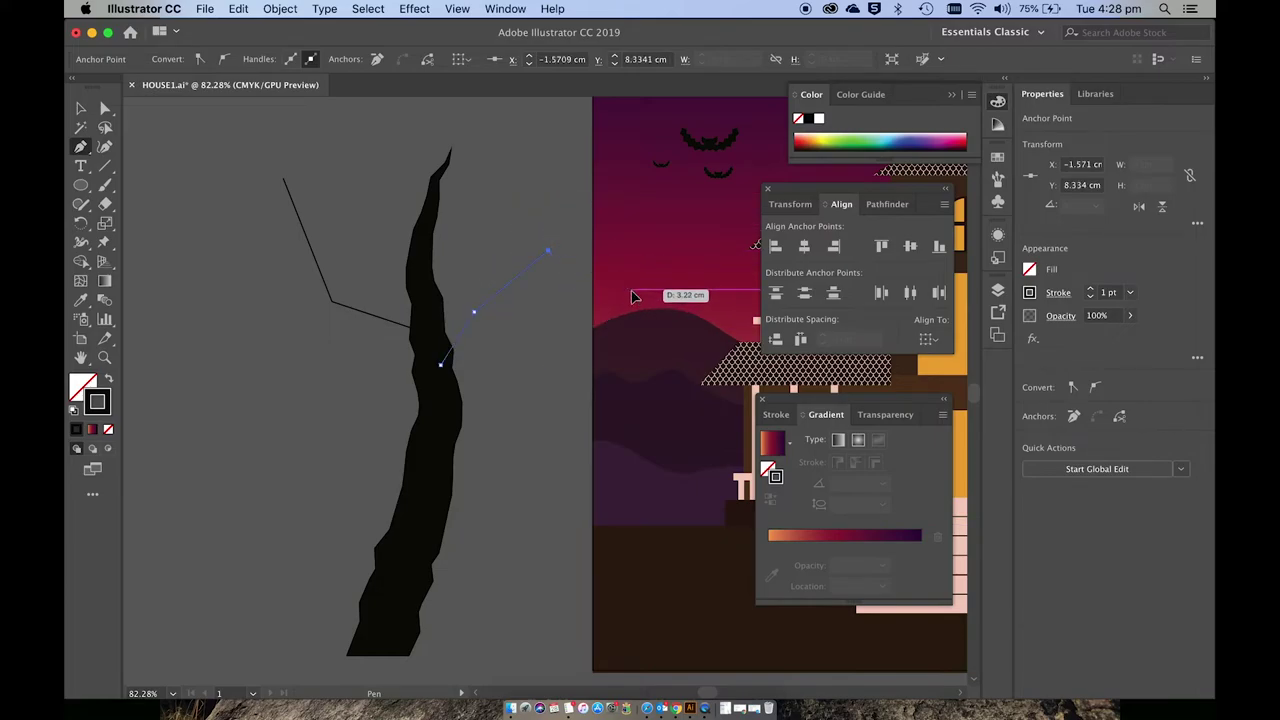
{"action": "left_click", "coordinate": [630, 290]}
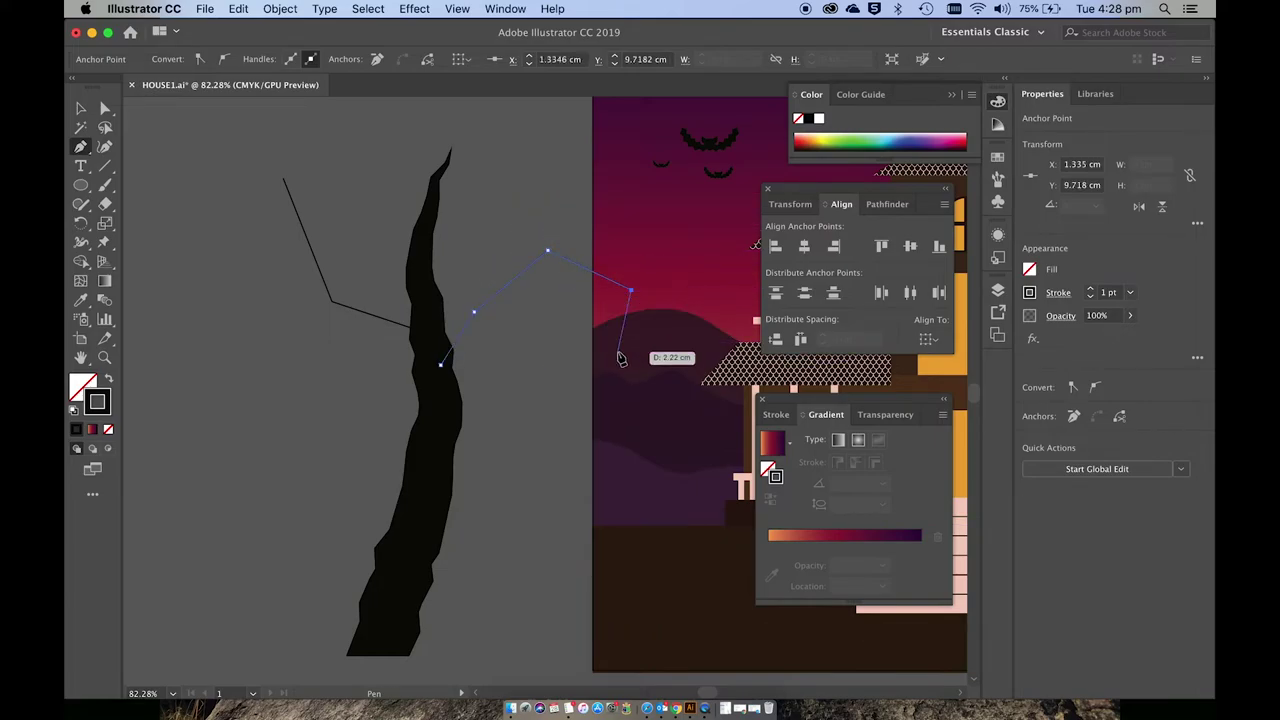
{"action": "left_click", "coordinate": [423, 478], "text": "super"}
- Add a lower-left branch and move the upper branch up and to the right
{"action": "left_click_drag", "start_coordinate": [421, 478], "coordinate": [200, 430]}
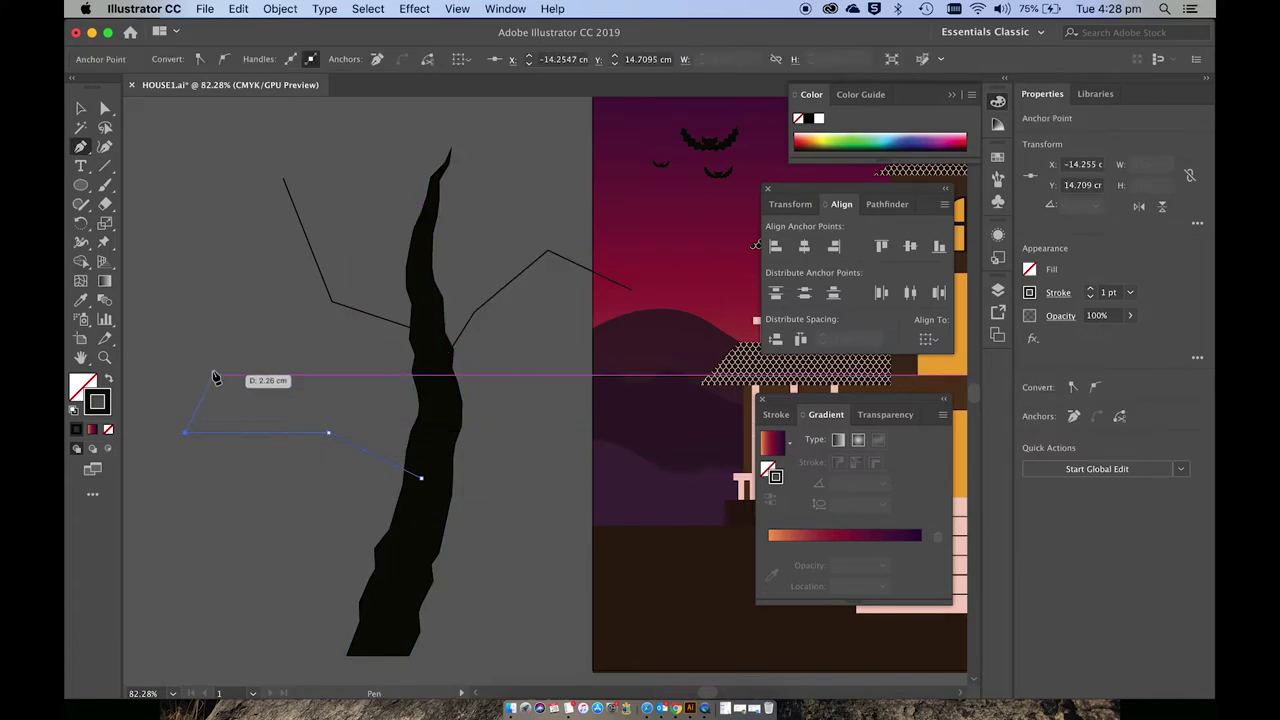
{"action": "left_click", "coordinate": [266, 305]}
{"action": "key", "text": "v"}
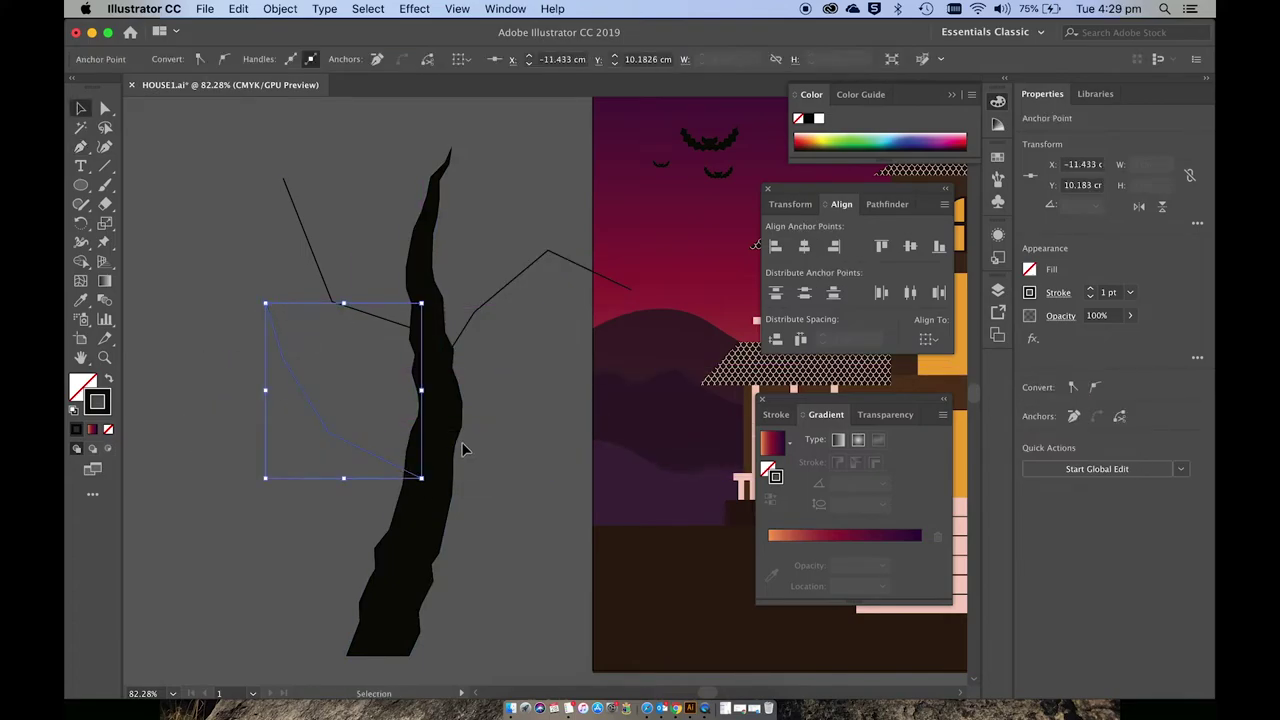
{"action": "left_click_drag", "start_coordinate": [443, 424], "coordinate": [585, 365]}
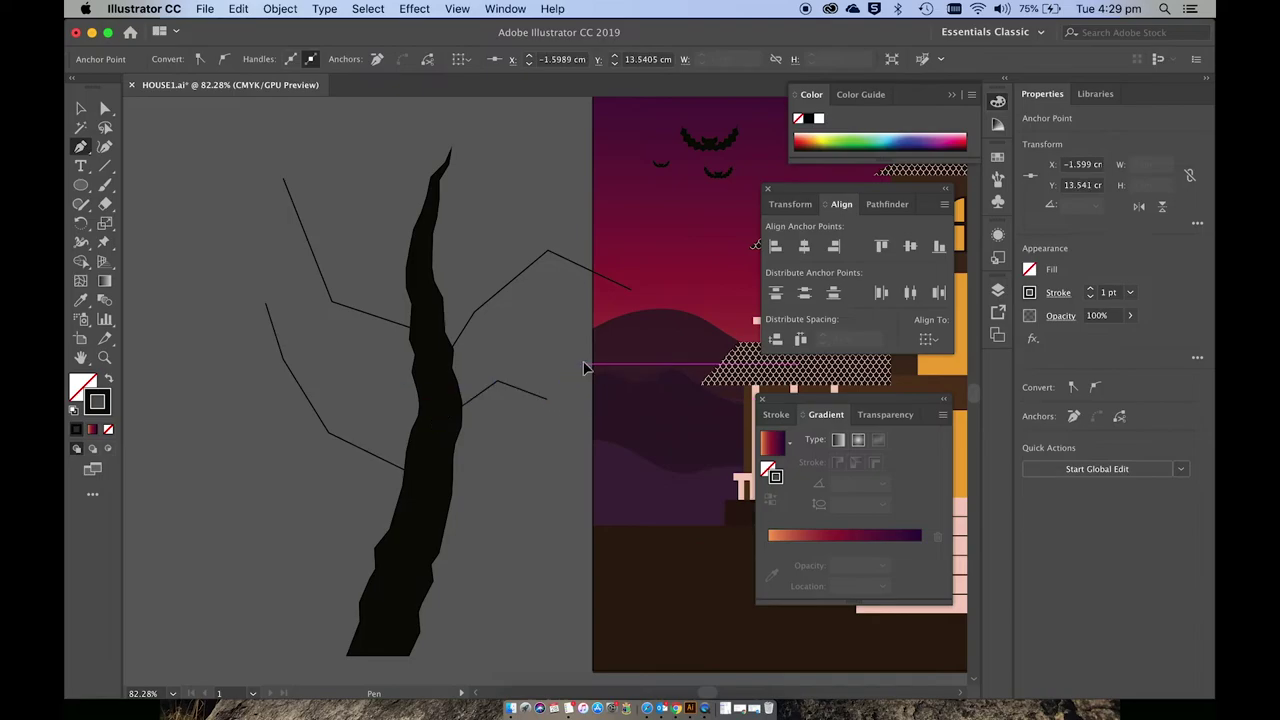
{"action": "left_click_drag", "start_coordinate": [423, 263], "coordinate": [510, 130]}
{"action": "scroll", "coordinate": [469, 266], "scroll_direction": "up", "scroll_amount": 5}
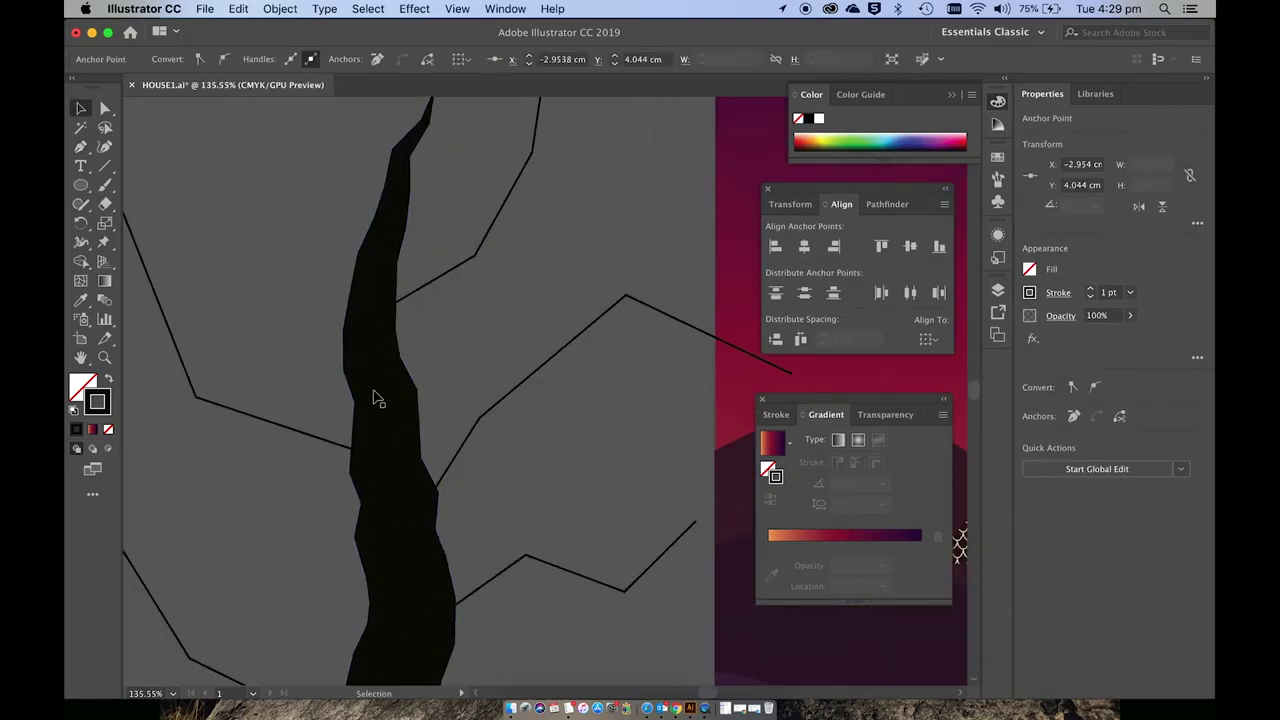
{"action": "left_click", "coordinate": [337, 450]}
- Thicken the left and upper-right branches at their bases and bends with the Width Tool
{"action": "key", "text": "shift+w"}
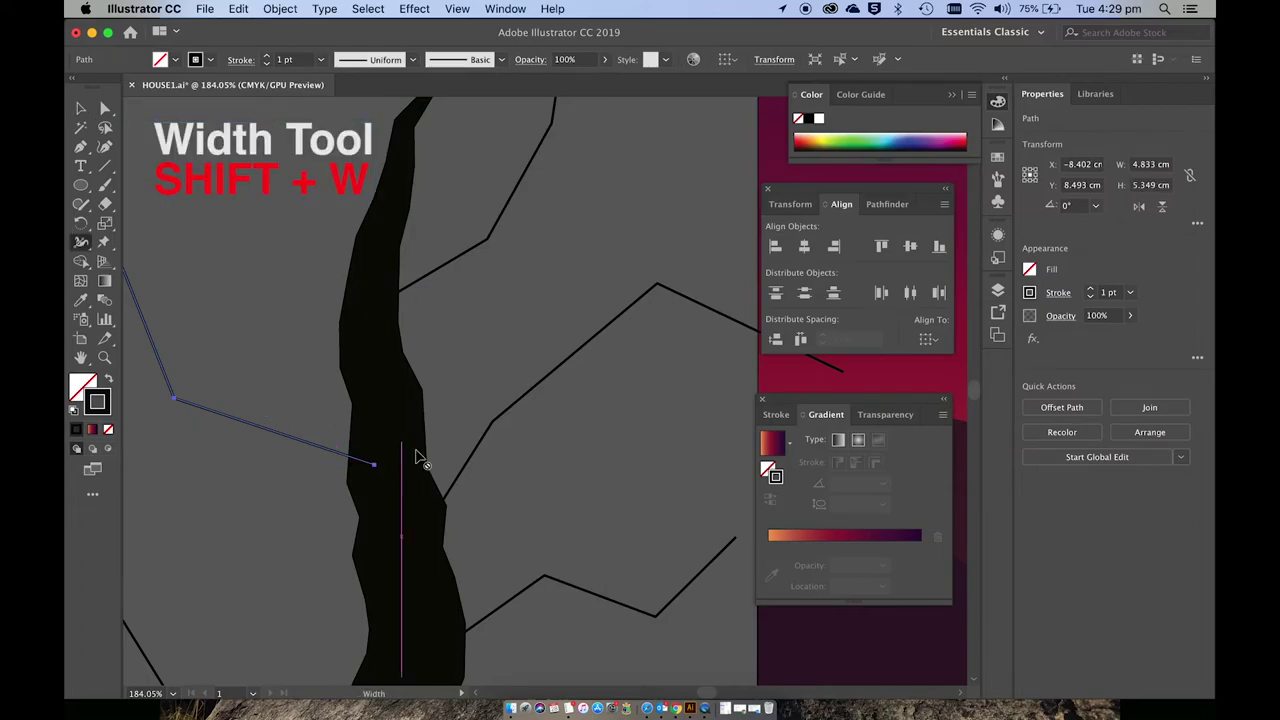
{"action": "left_click_drag", "start_coordinate": [374, 464], "coordinate": [375, 503]}
{"action": "scroll", "coordinate": [375, 503], "scroll_direction": "left", "scroll_amount": 3}
{"action": "left_click_drag", "start_coordinate": [245, 411], "coordinate": [257, 396]}
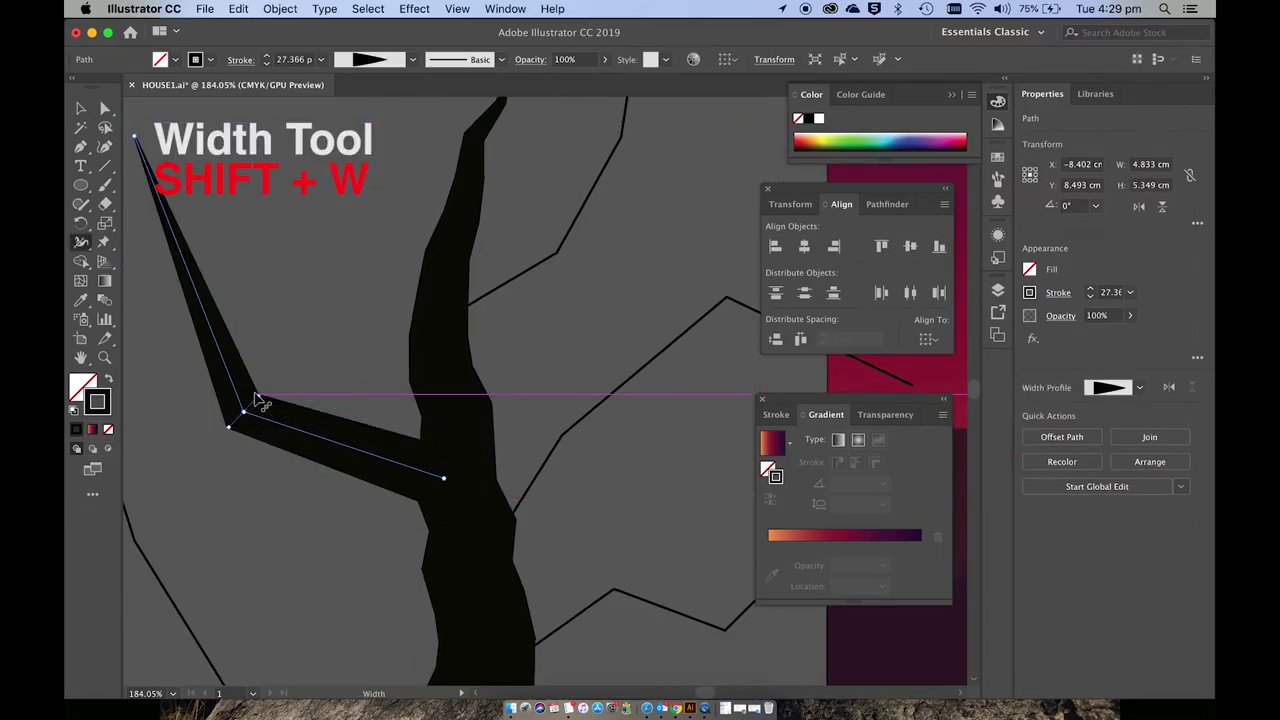
{"action": "left_click_drag", "start_coordinate": [449, 323], "coordinate": [449, 342]}
{"action": "mouse_move", "coordinate": [556, 255]}
{"action": "left_mouse_down"}
{"action": "mouse_move", "coordinate": [571, 274]}
{"action": "mouse_move", "coordinate": [563, 263]}
{"action": "left_mouse_up"}
{"action": "left_click_drag", "start_coordinate": [622, 135], "coordinate": [640, 149]}
- Widen the lower zigzag and lower-left branches at their bends so they taper to points
{"action": "scroll", "coordinate": [640, 149], "scroll_direction": "up", "scroll_amount": 5}
{"action": "scroll", "coordinate": [657, 274], "scroll_direction": "down", "scroll_amount": 5}
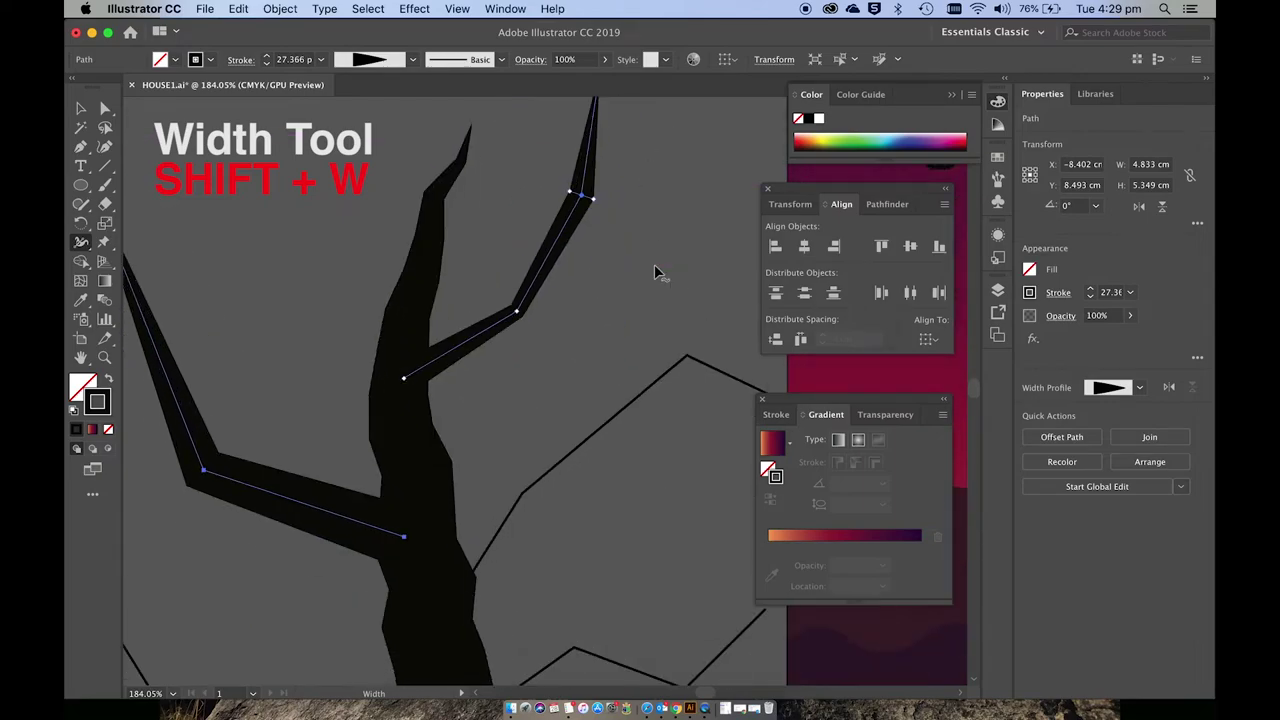
{"action": "left_click_drag", "start_coordinate": [486, 466], "coordinate": [450, 555]}
{"action": "left_click_drag", "start_coordinate": [514, 417], "coordinate": [522, 428]}
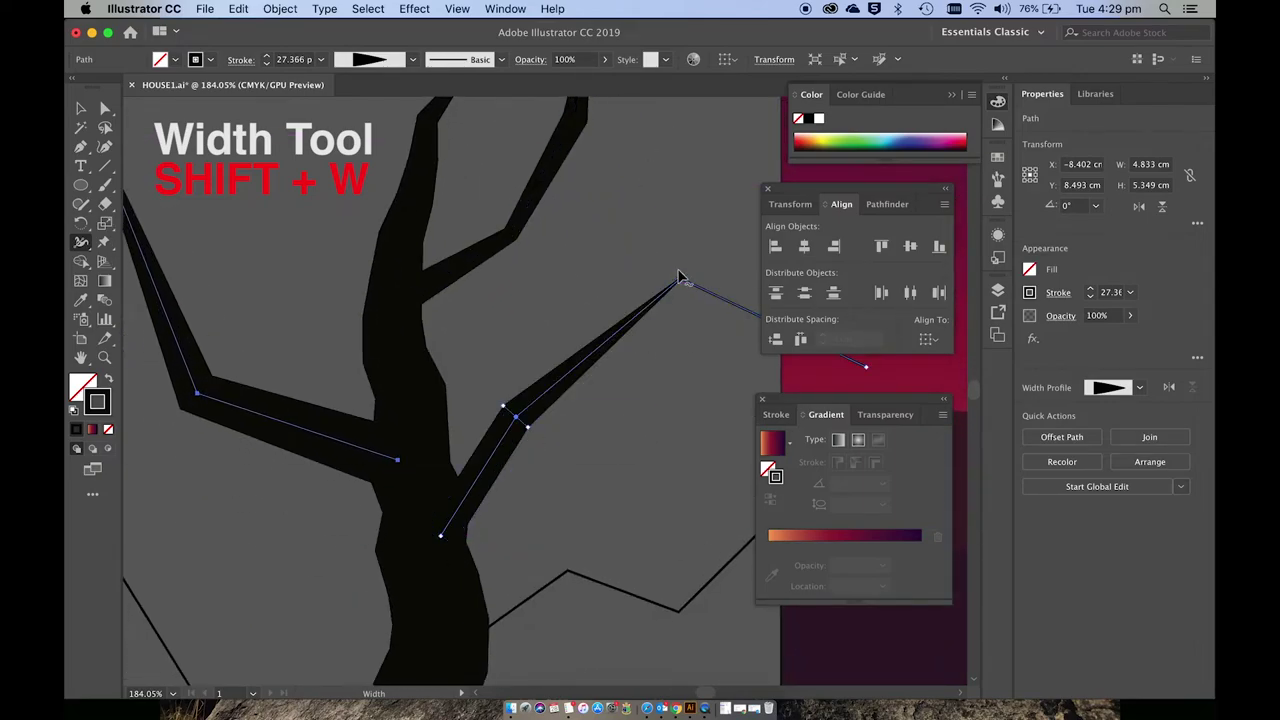
{"action": "left_click_drag", "start_coordinate": [680, 278], "coordinate": [683, 287]}
{"action": "scroll", "coordinate": [683, 287], "scroll_direction": "down", "scroll_amount": 3}
{"action": "left_click_drag", "start_coordinate": [562, 428], "coordinate": [558, 433]}
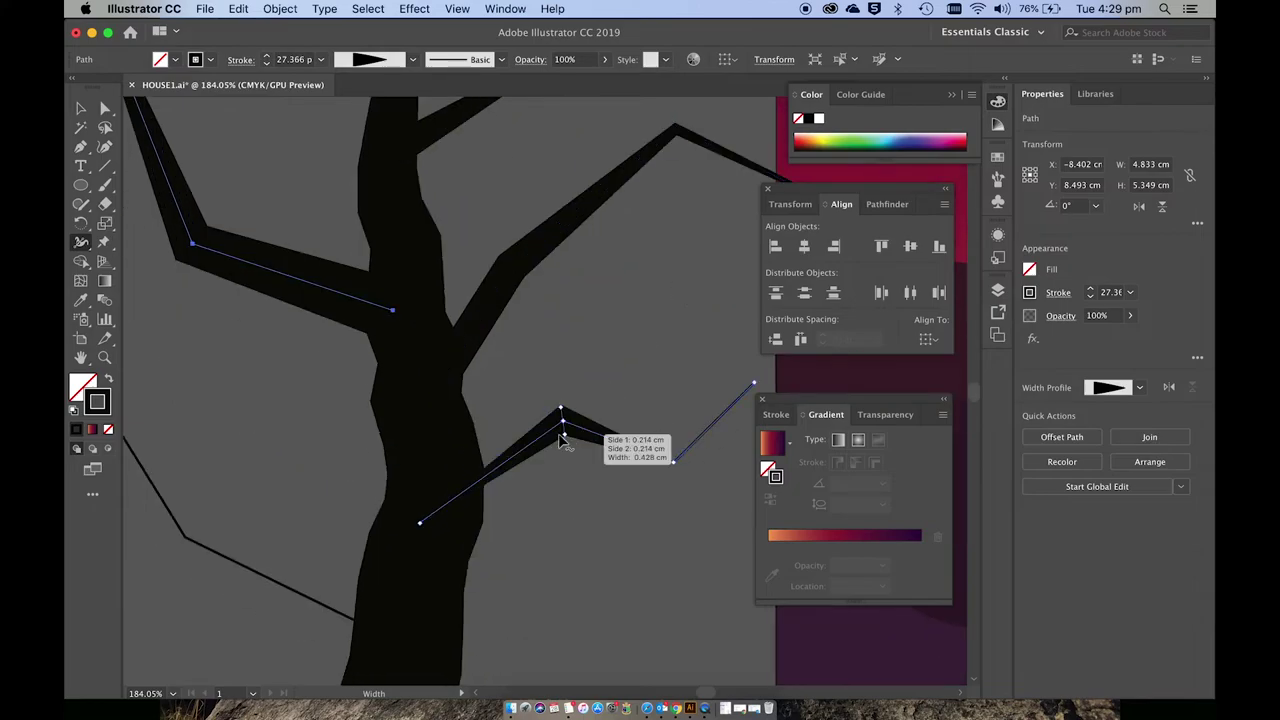
{"action": "left_click_drag", "start_coordinate": [420, 524], "coordinate": [420, 534]}
{"action": "left_click_drag", "start_coordinate": [664, 456], "coordinate": [677, 471]}
{"action": "scroll", "coordinate": [679, 471], "scroll_direction": "down", "scroll_amount": 3}
{"action": "scroll", "coordinate": [679, 471], "scroll_direction": "left", "scroll_amount": 1}
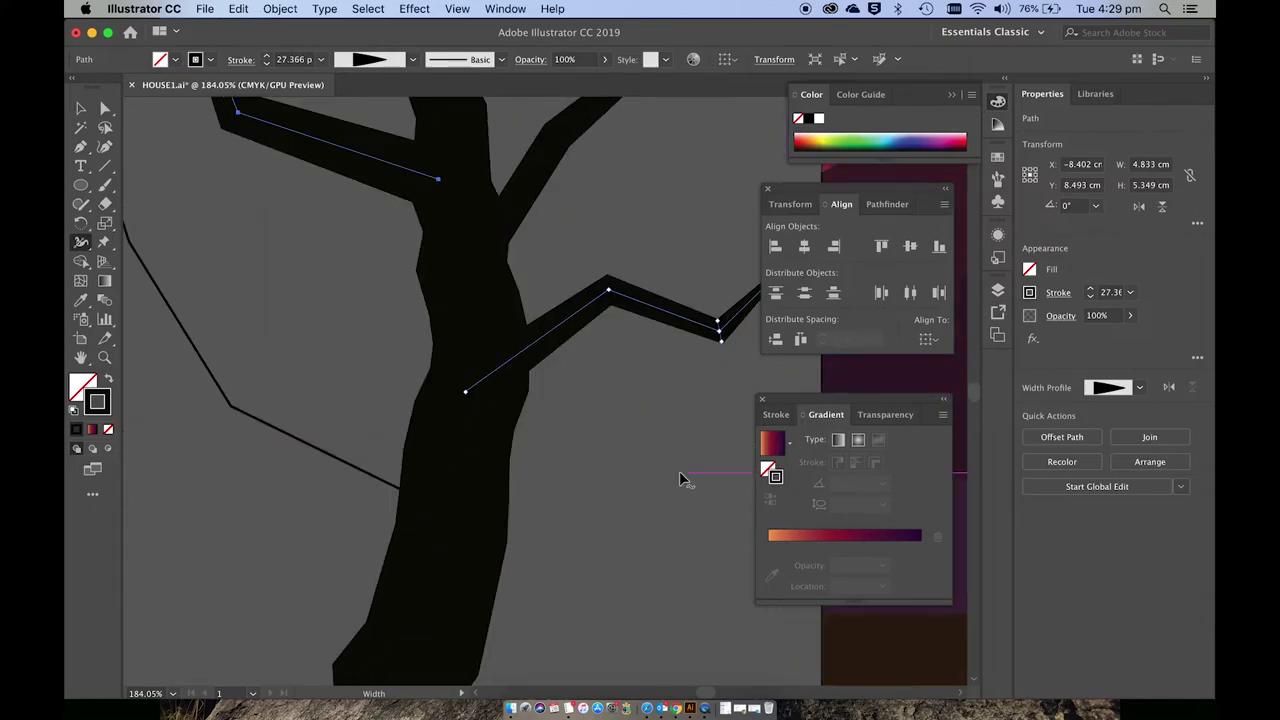
{"action": "left_click_drag", "start_coordinate": [447, 499], "coordinate": [437, 523]}
{"action": "left_click_drag", "start_coordinate": [240, 400], "coordinate": [251, 391]}
{"action": "scroll", "coordinate": [255, 392], "scroll_direction": "down", "scroll_amount": 5}
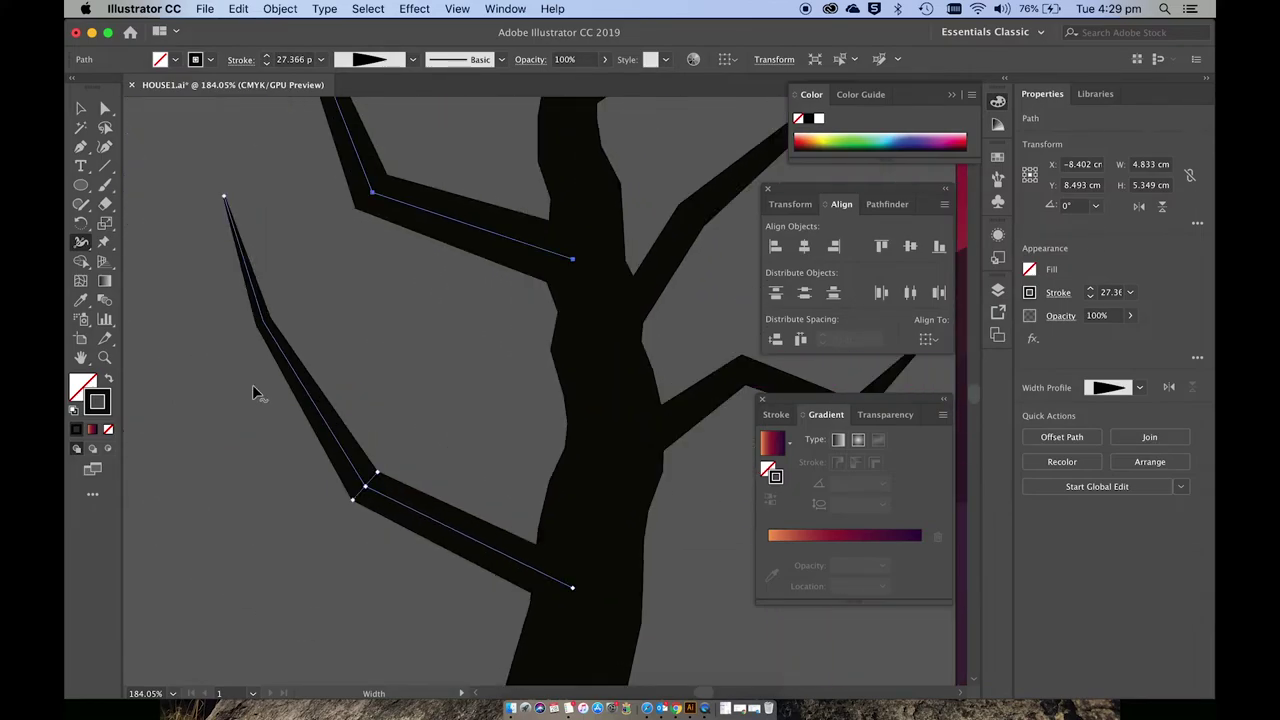
- Move the thin twig from the right branch onto the left branch
{"action": "key", "text": "v"}
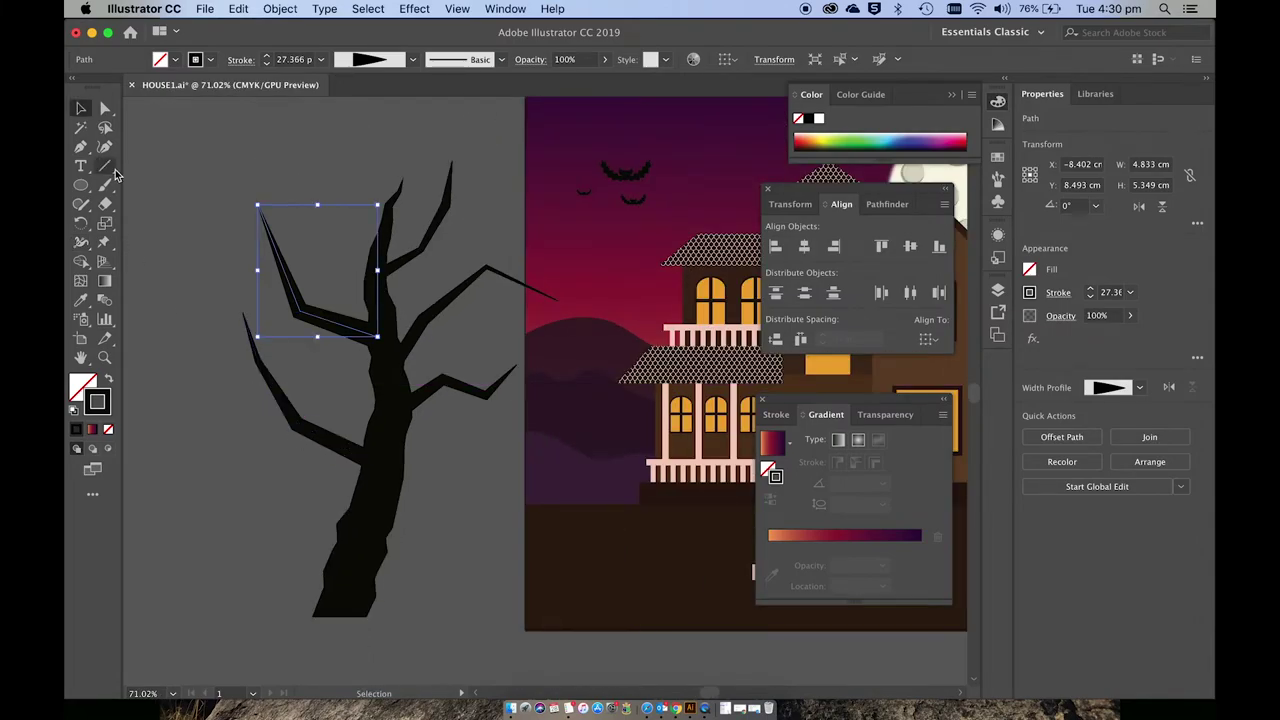
{"action": "left_click", "coordinate": [81, 146]}
{"action": "left_click", "coordinate": [300, 349]}
{"action": "key", "text": "v"}
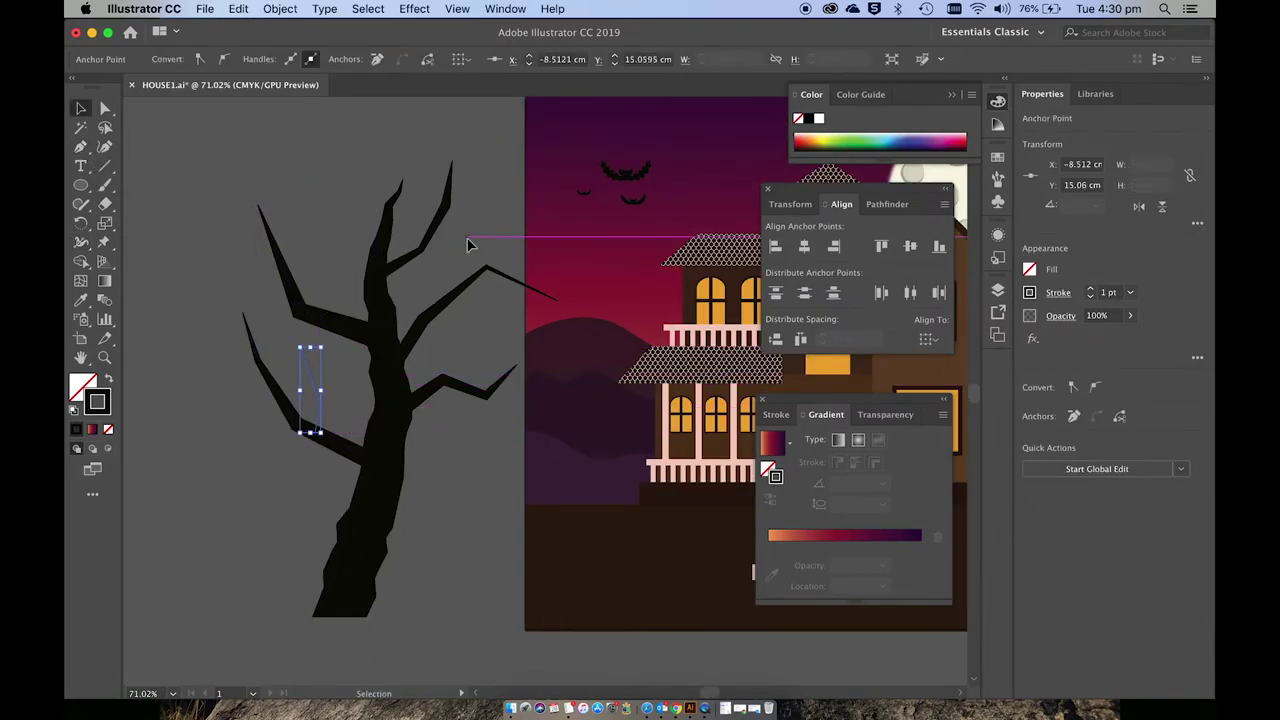
{"action": "left_click", "coordinate": [451, 311]}
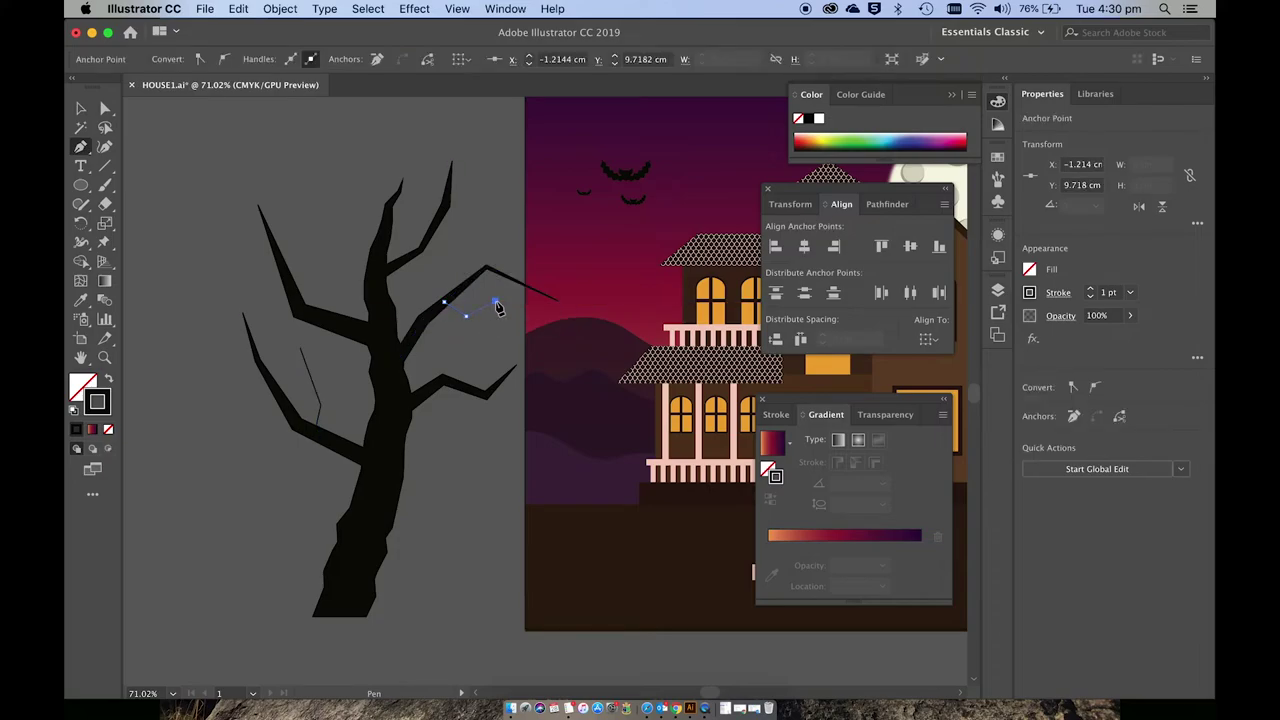
{"action": "mouse_move", "coordinate": [494, 316]}
{"action": "left_mouse_down"}
{"action": "mouse_move", "coordinate": [343, 251]}
{"action": "mouse_move", "coordinate": [330, 321]}
{"action": "left_mouse_up"}
- Draw a new three-point twig with the Pen tool
{"action": "key", "text": "p"}
{"action": "left_click", "coordinate": [427, 404]}
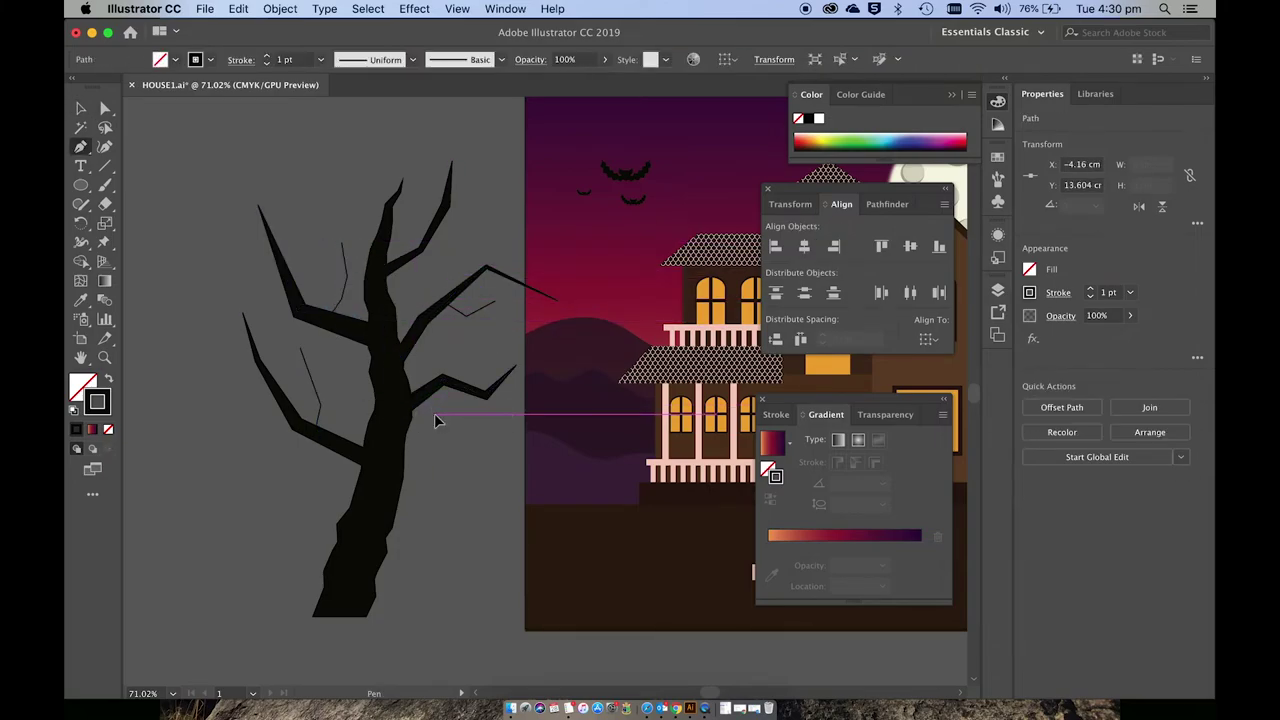
{"action": "left_click", "coordinate": [469, 418]}
{"action": "left_click", "coordinate": [490, 436]}
{"action": "scroll", "coordinate": [488, 434], "scroll_direction": "up", "scroll_amount": 3}
- Swell the new twigs with width points so they taper into pointed spikes
{"action": "key", "text": "shift+w"}
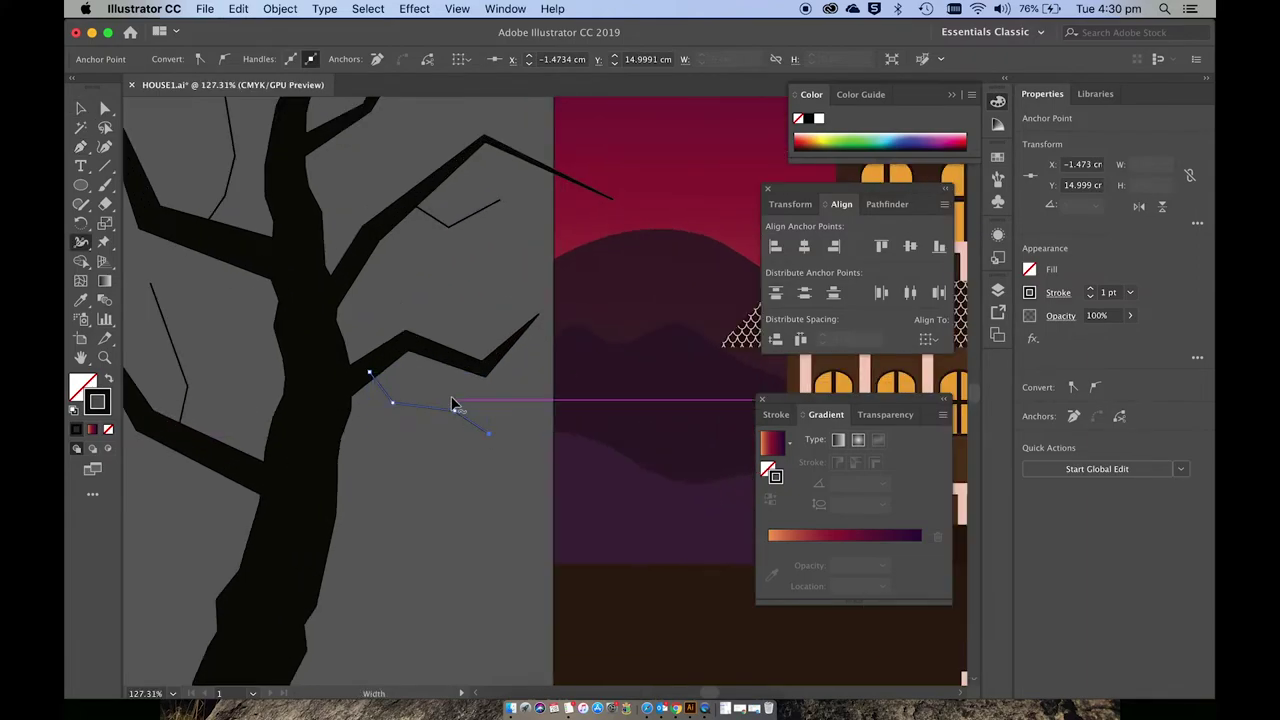
{"action": "left_click_drag", "start_coordinate": [343, 366], "coordinate": [366, 403]}
{"action": "left_click_drag", "start_coordinate": [455, 415], "coordinate": [455, 425]}
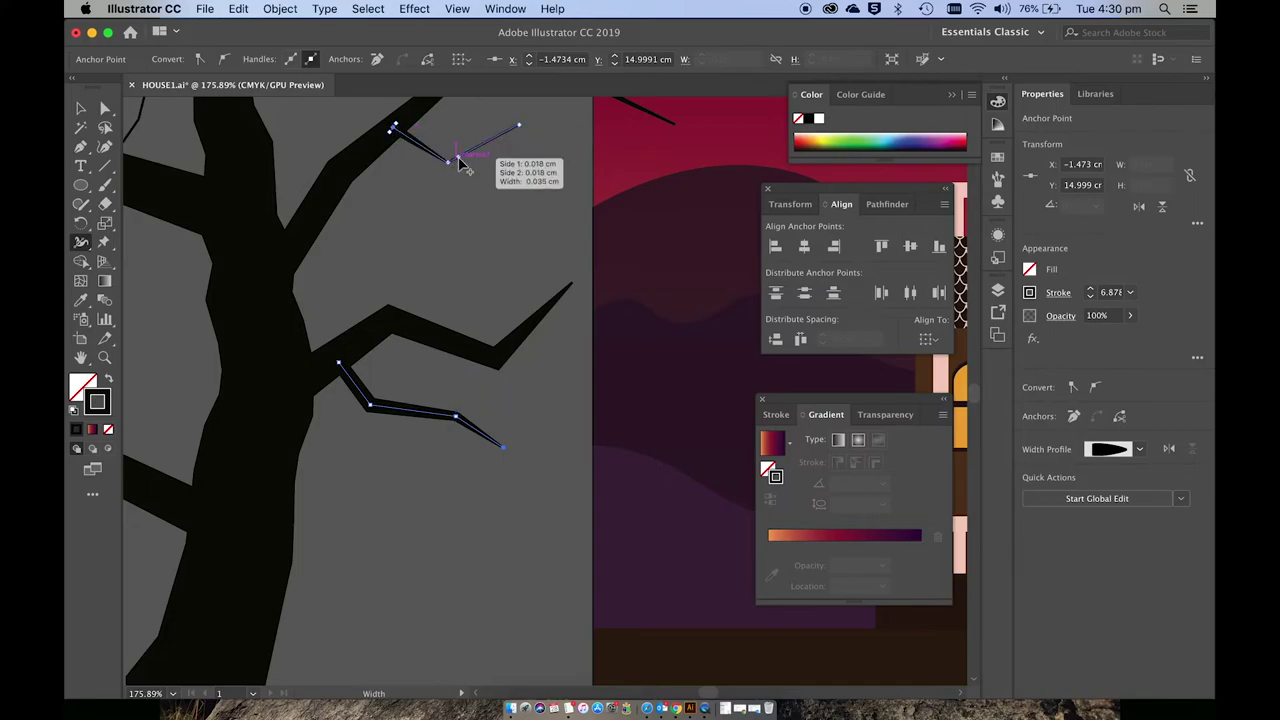
{"action": "scroll", "coordinate": [450, 177], "scroll_direction": "left", "scroll_amount": 5}
{"action": "left_click_drag", "start_coordinate": [229, 443], "coordinate": [229, 437]}
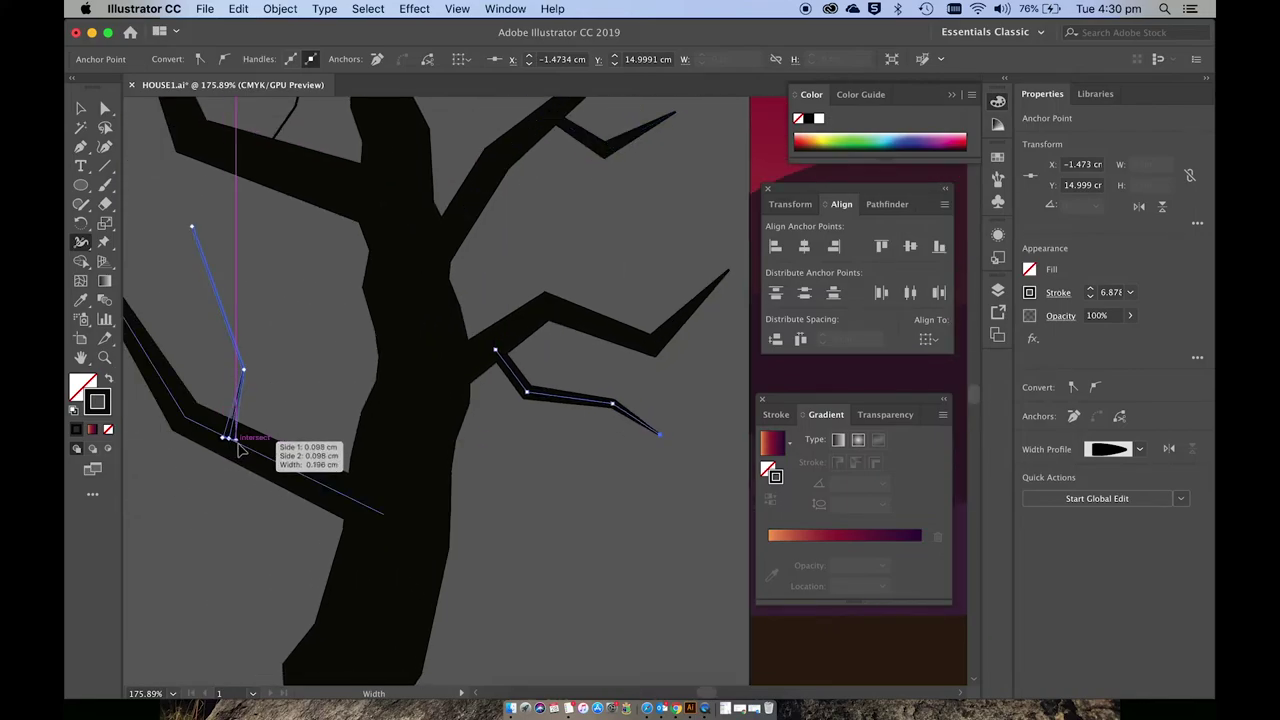
{"action": "left_click_drag", "start_coordinate": [243, 371], "coordinate": [253, 372]}
{"action": "scroll", "coordinate": [253, 372], "scroll_direction": "up", "scroll_amount": 5}
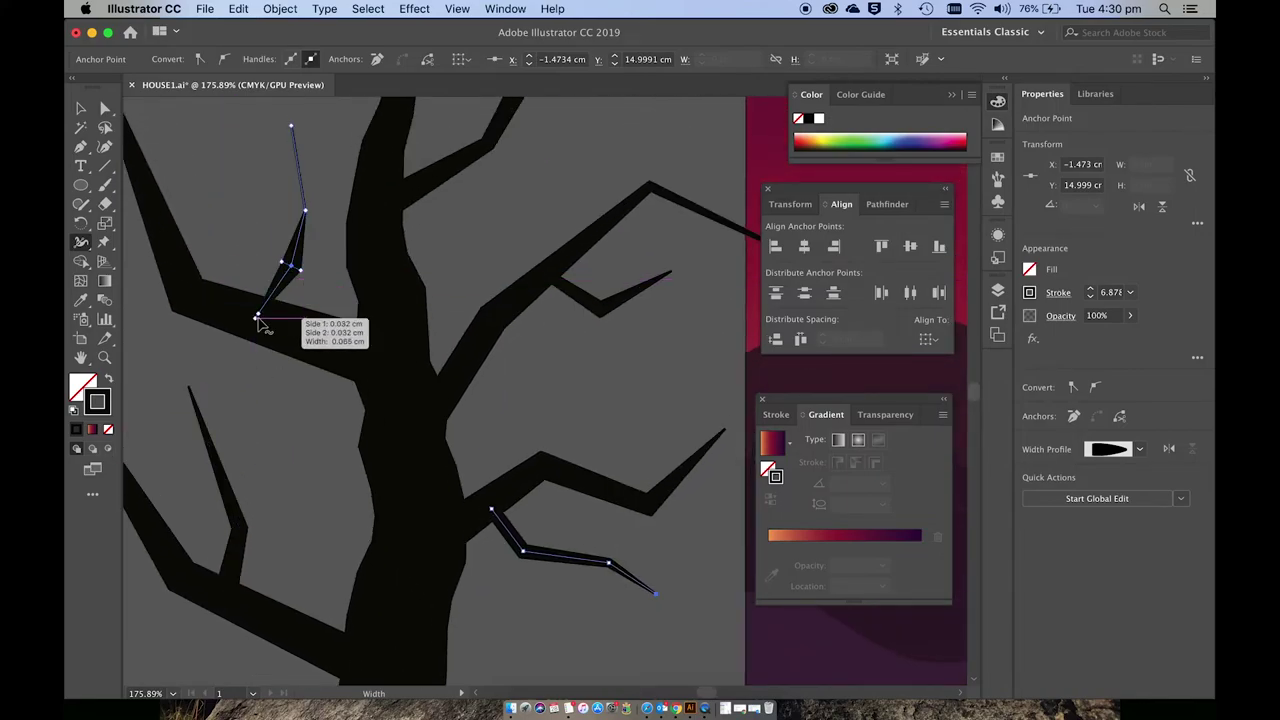
{"action": "left_click_drag", "start_coordinate": [257, 314], "coordinate": [314, 214]}
{"action": "scroll", "coordinate": [314, 214], "scroll_direction": "down", "scroll_amount": 5}
{"action": "key", "text": "v"}
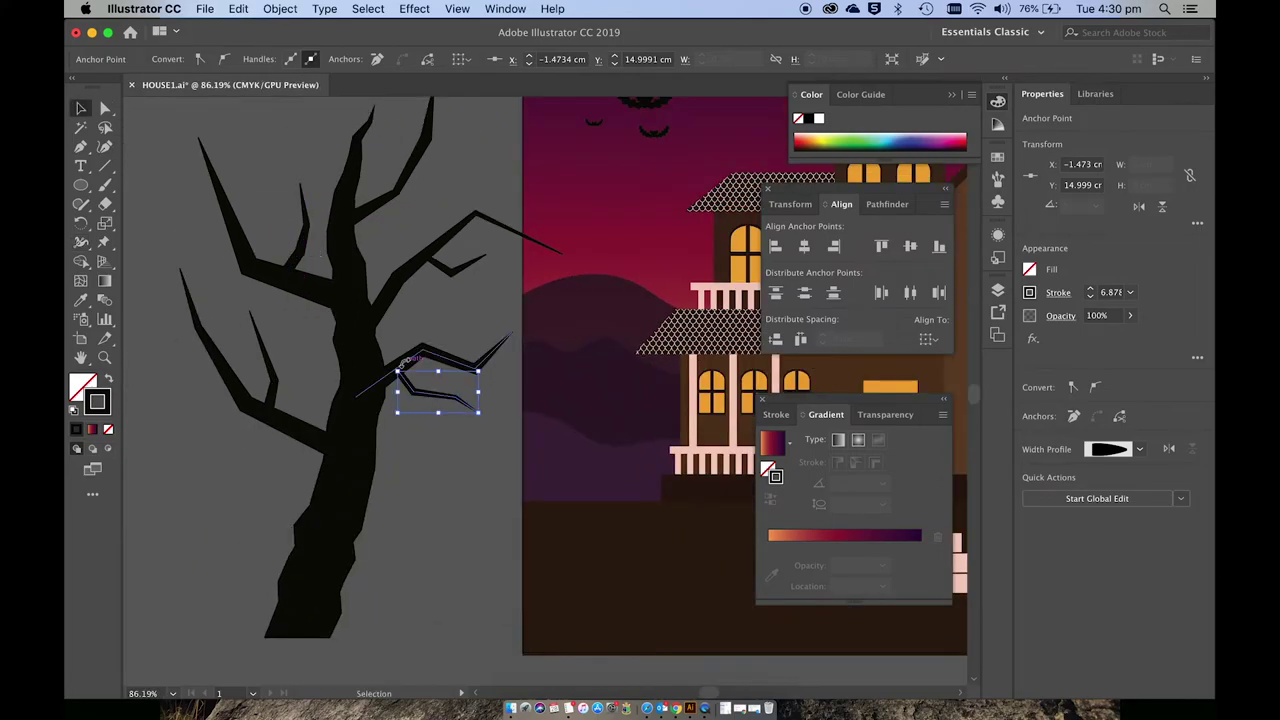
{"action": "left_click", "coordinate": [291, 432], "text": "shift"}
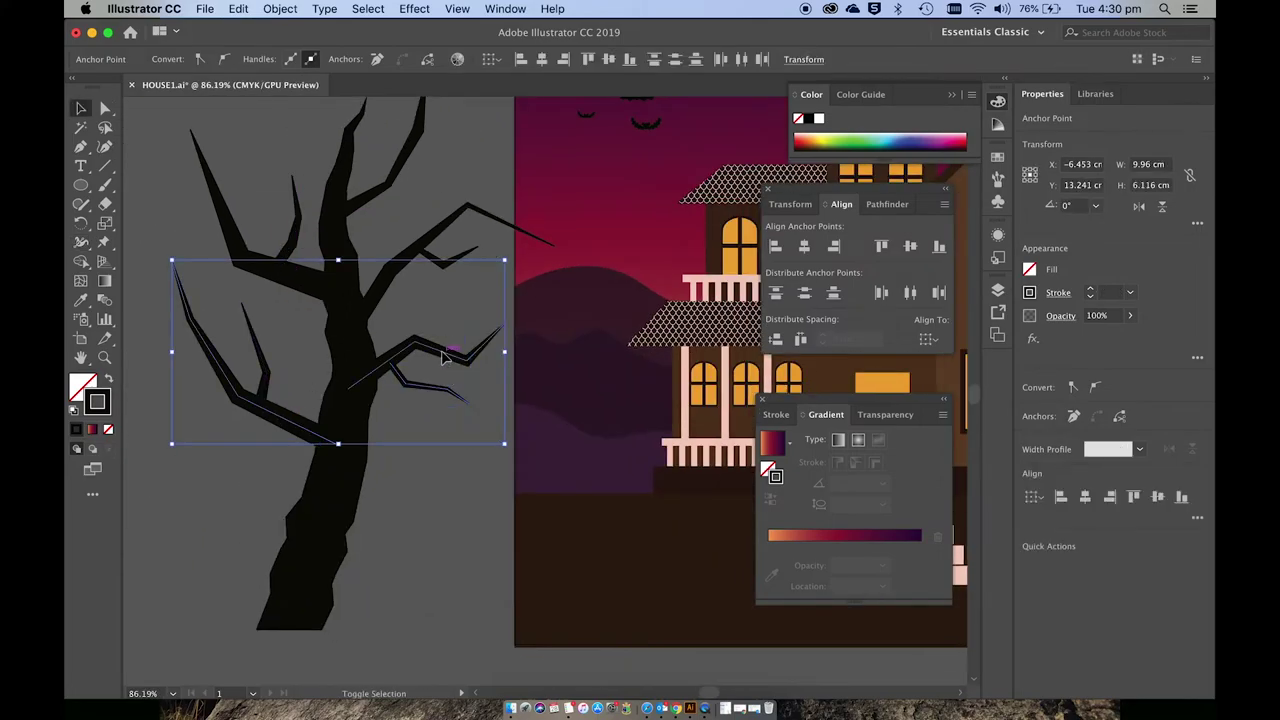
- Select the branches and apply Roughen with Detail 12
{"action": "left_click", "coordinate": [457, 266], "text": "shift"}
{"action": "left_click", "coordinate": [366, 131], "text": "shift"}
{"action": "left_click", "coordinate": [277, 229], "text": "shift"}
{"action": "scroll", "coordinate": [291, 245], "scroll_direction": "down", "scroll_amount": 5}
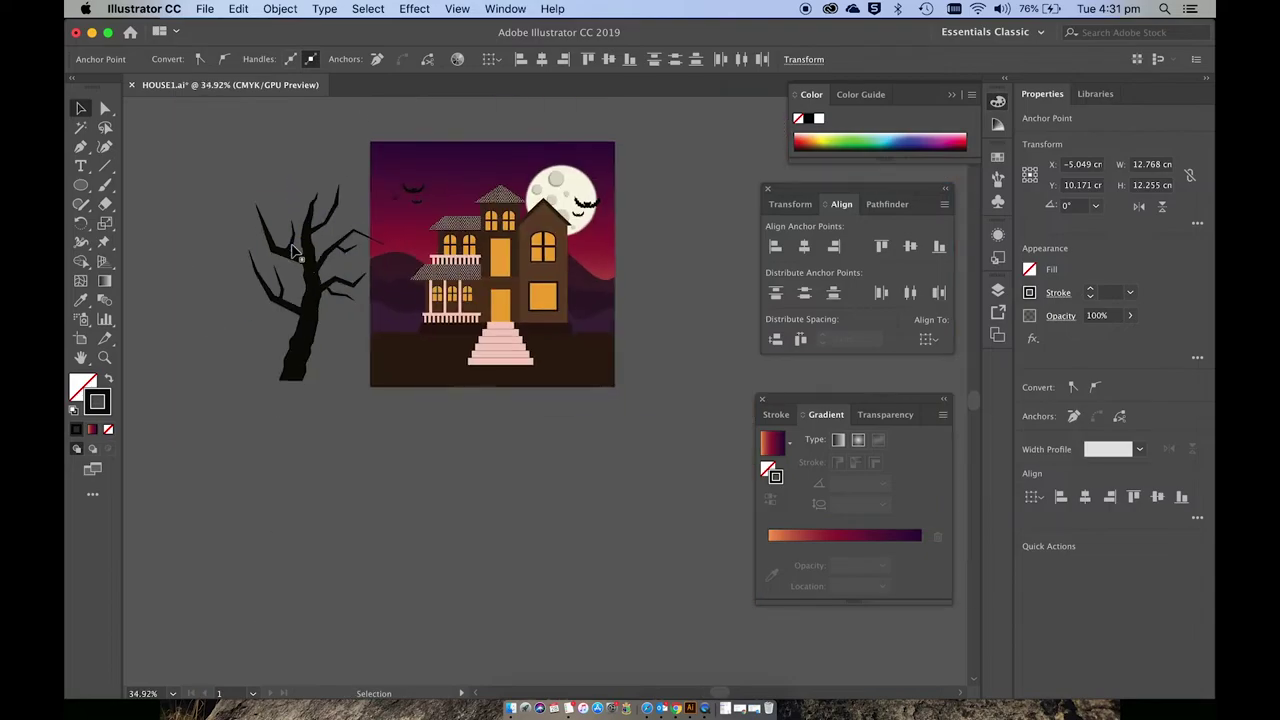
{"action": "left_click", "coordinate": [414, 8]}
{"action": "left_click", "coordinate": [425, 43]}
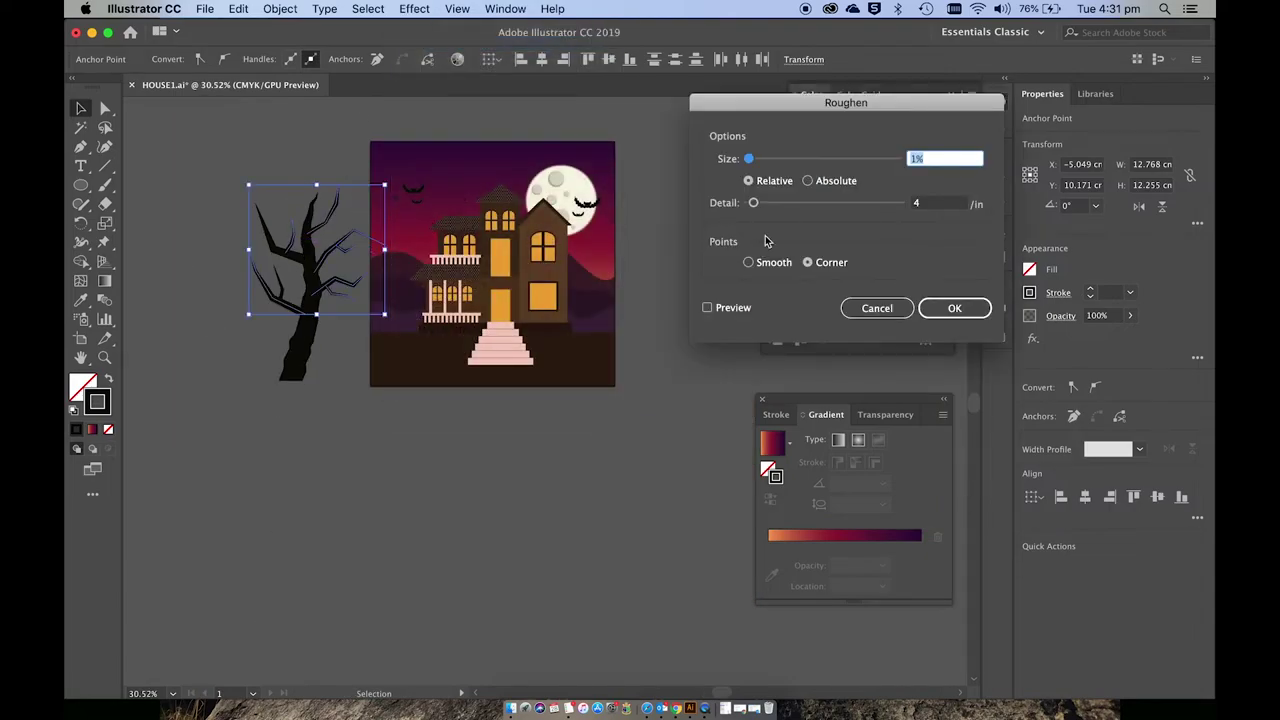
{"action": "left_click", "coordinate": [707, 307]}
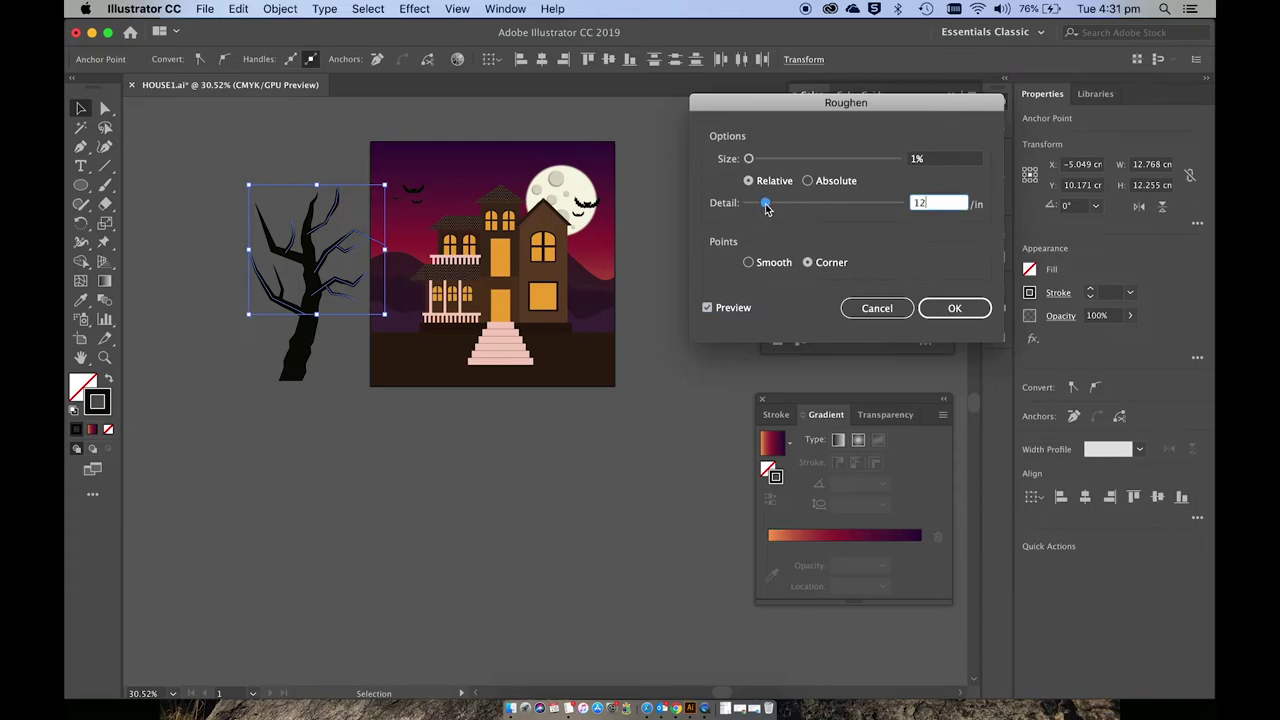
{"action": "key", "text": "Return"}
- Select all the branches and expand their appearance into filled shapes
{"action": "scroll", "coordinate": [309, 300], "scroll_direction": "up", "scroll_amount": 6}
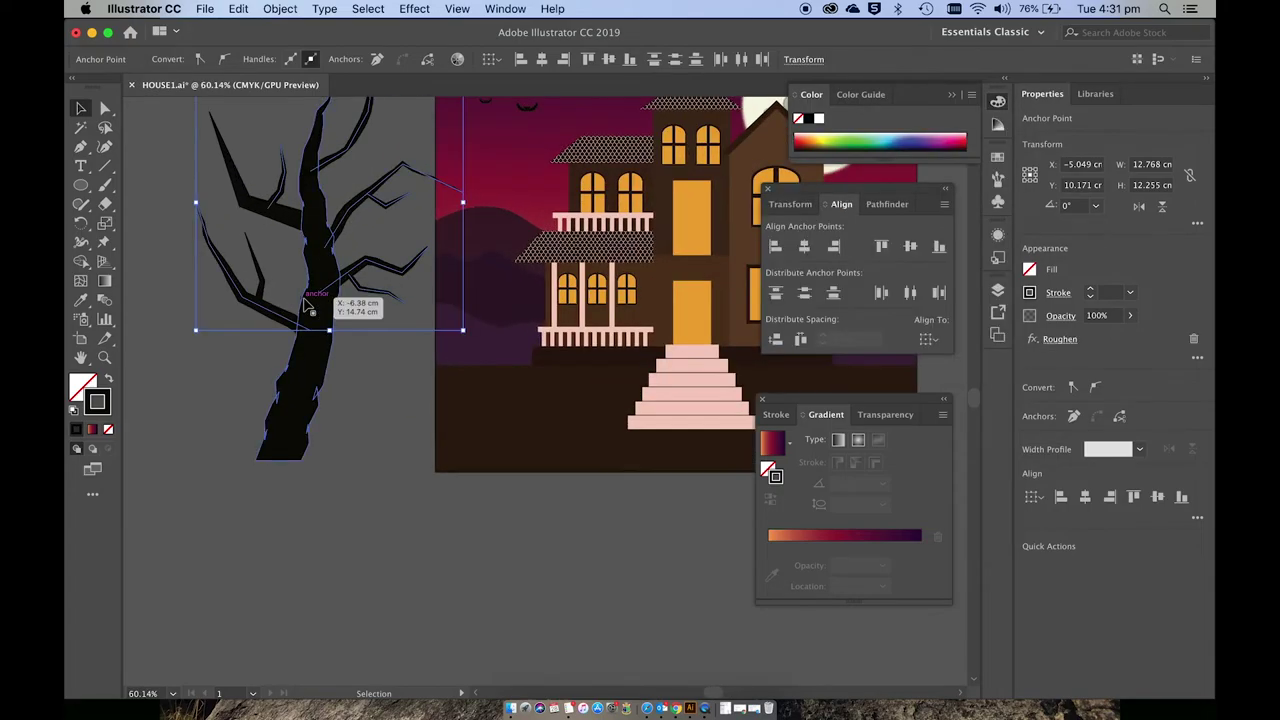
{"action": "left_click", "coordinate": [237, 340]}
{"action": "left_click", "coordinate": [414, 8]}
{"action": "key", "text": "Escape"}
{"action": "scroll", "coordinate": [294, 189], "scroll_direction": "down", "scroll_amount": 5}
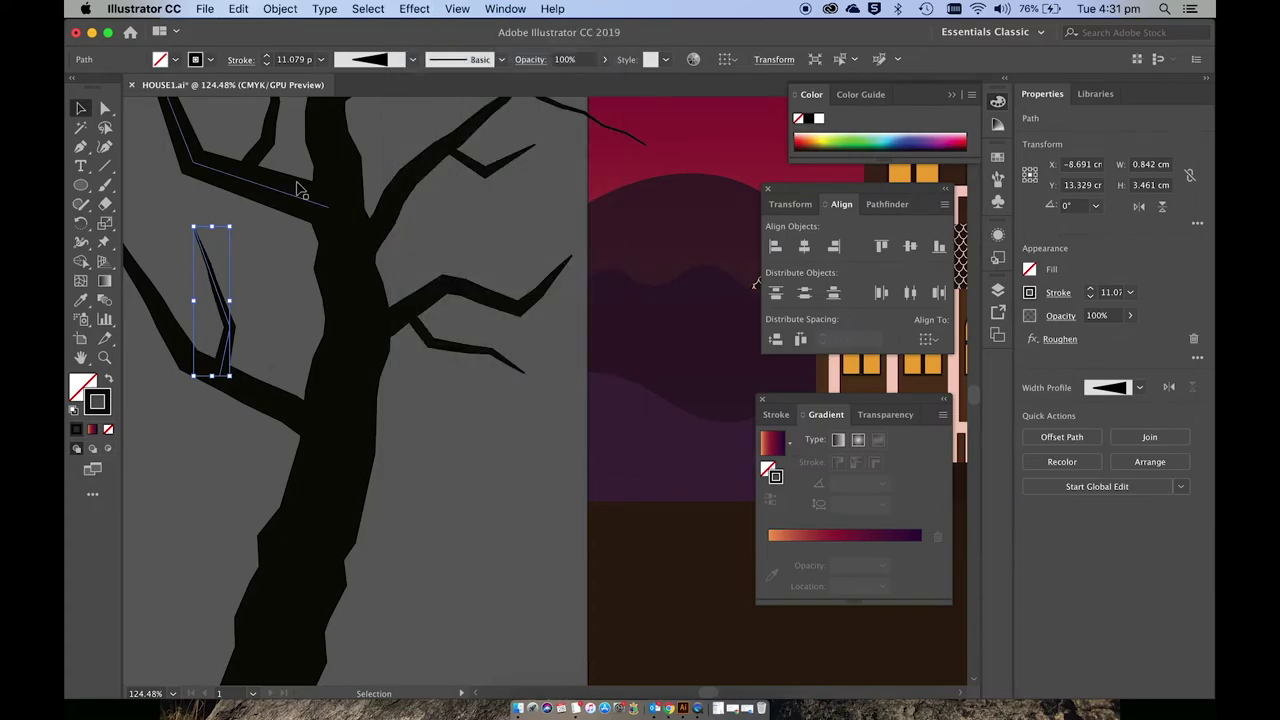
{"action": "left_click", "coordinate": [285, 195], "text": "shift"}
{"action": "left_click", "coordinate": [340, 165], "text": "shift"}
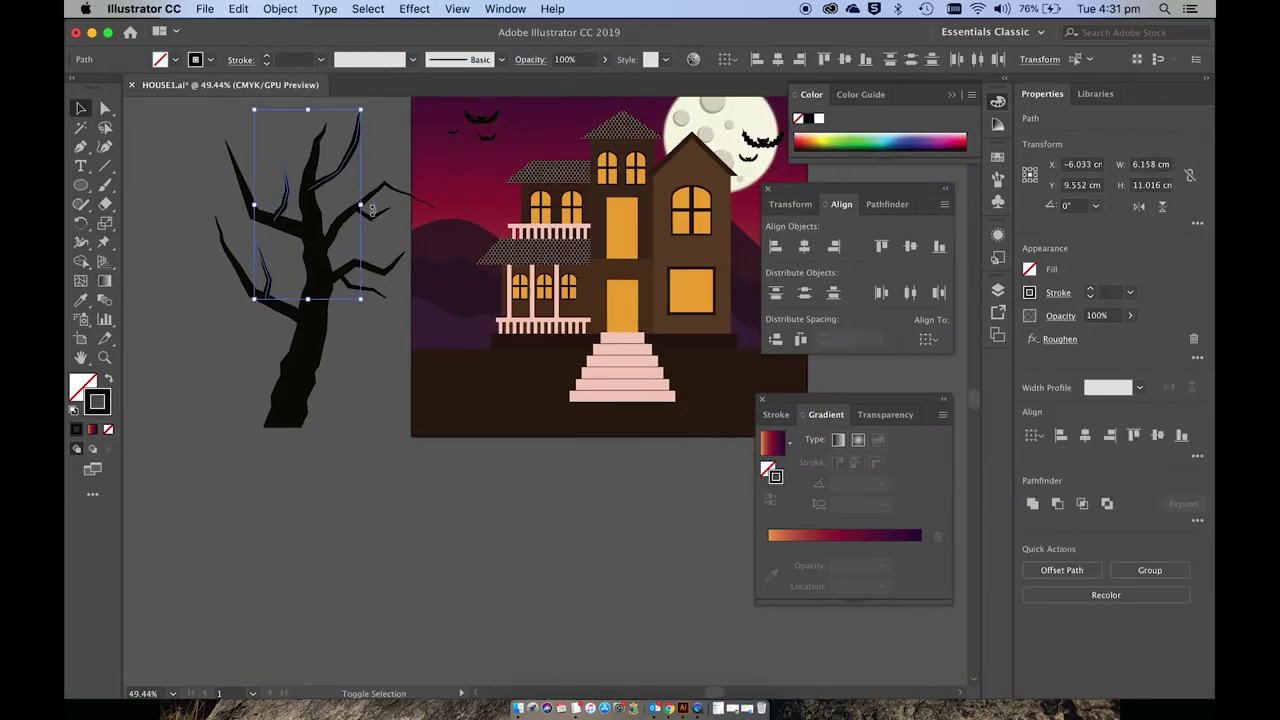
{"action": "left_click", "coordinate": [380, 218], "text": "shift"}
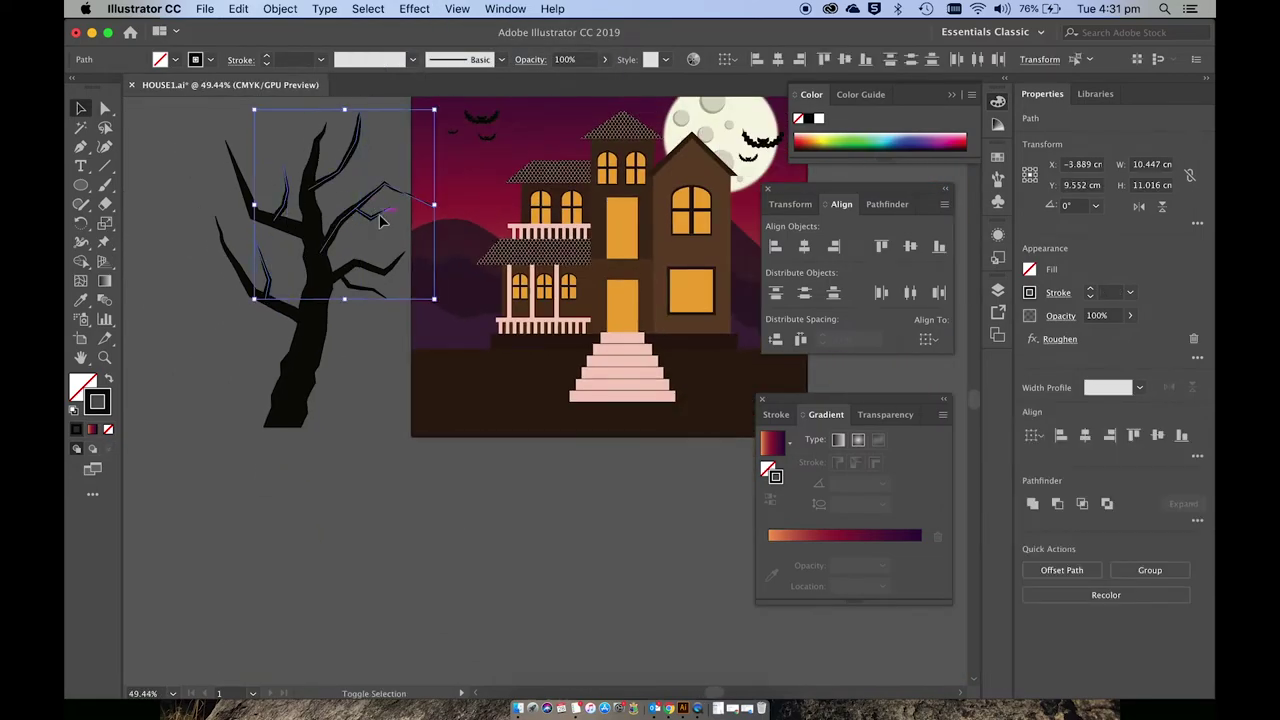
{"action": "left_click", "coordinate": [244, 195], "text": "shift"}
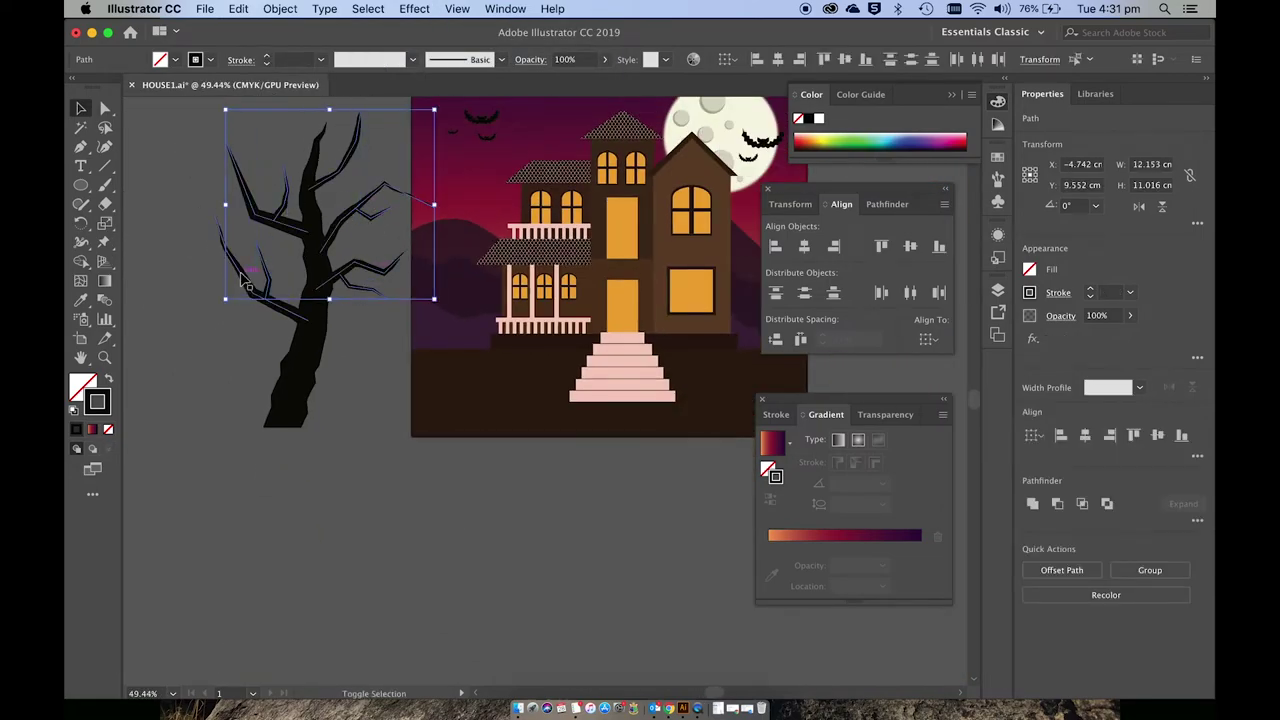
{"action": "left_click", "coordinate": [293, 9]}
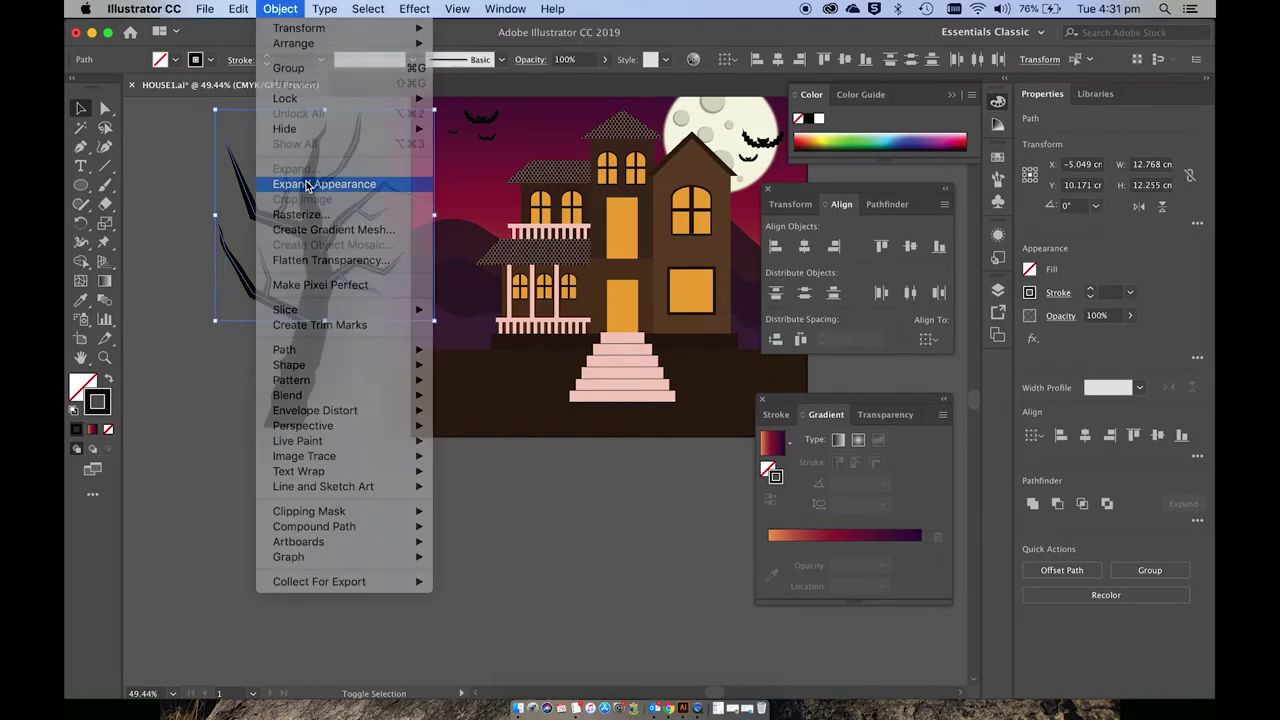
{"action": "left_click", "coordinate": [309, 185]}
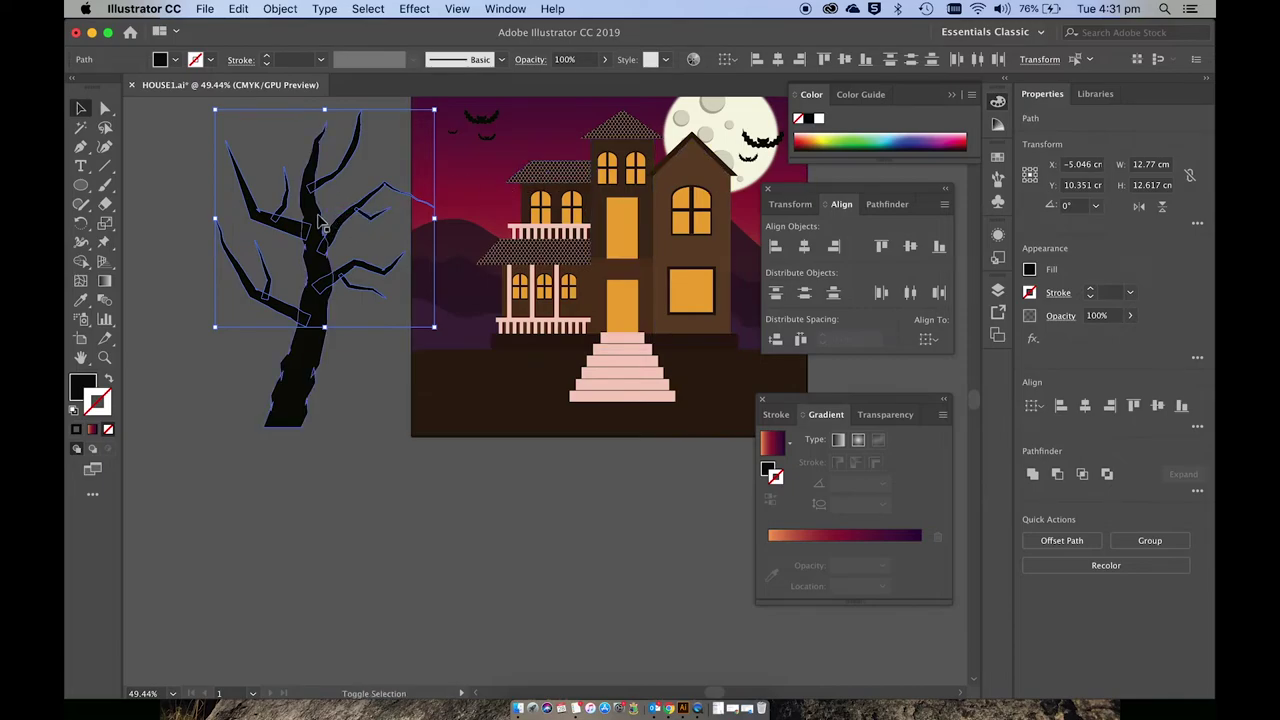
- Unite the trunk and branches into one shape with Pathfinder
{"action": "left_click", "coordinate": [906, 205]}
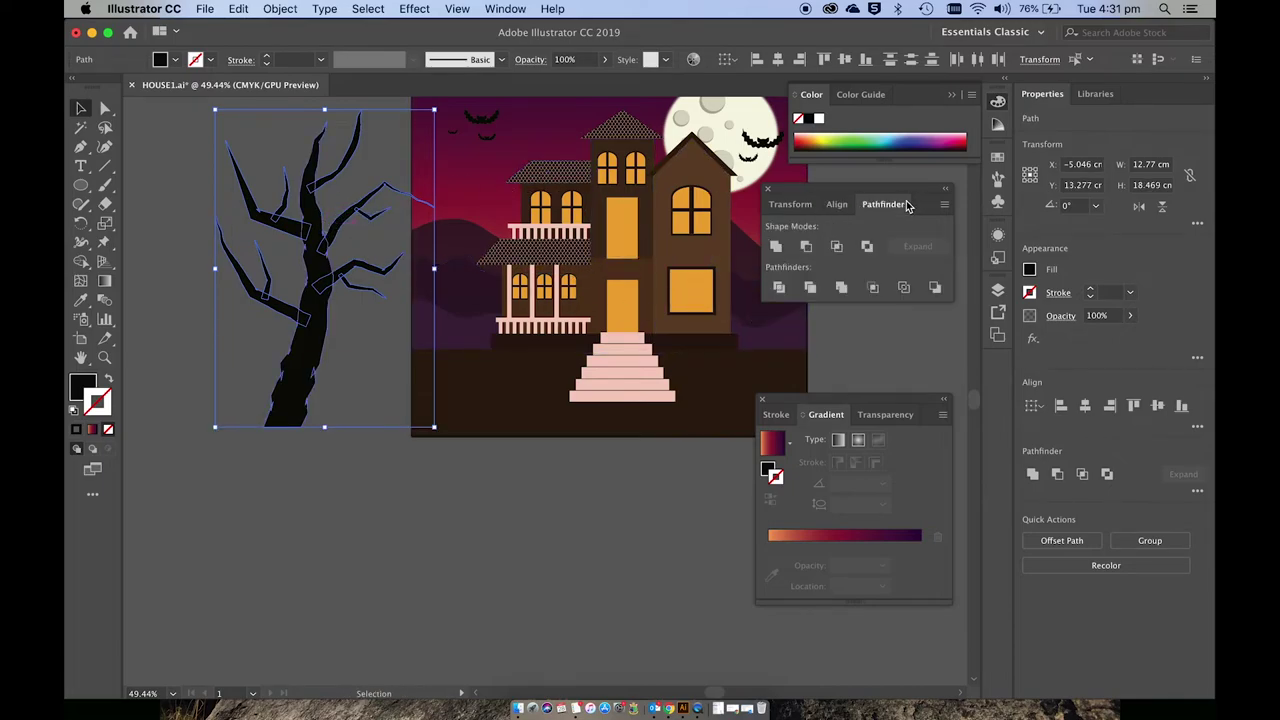
{"action": "left_click", "coordinate": [779, 247]}
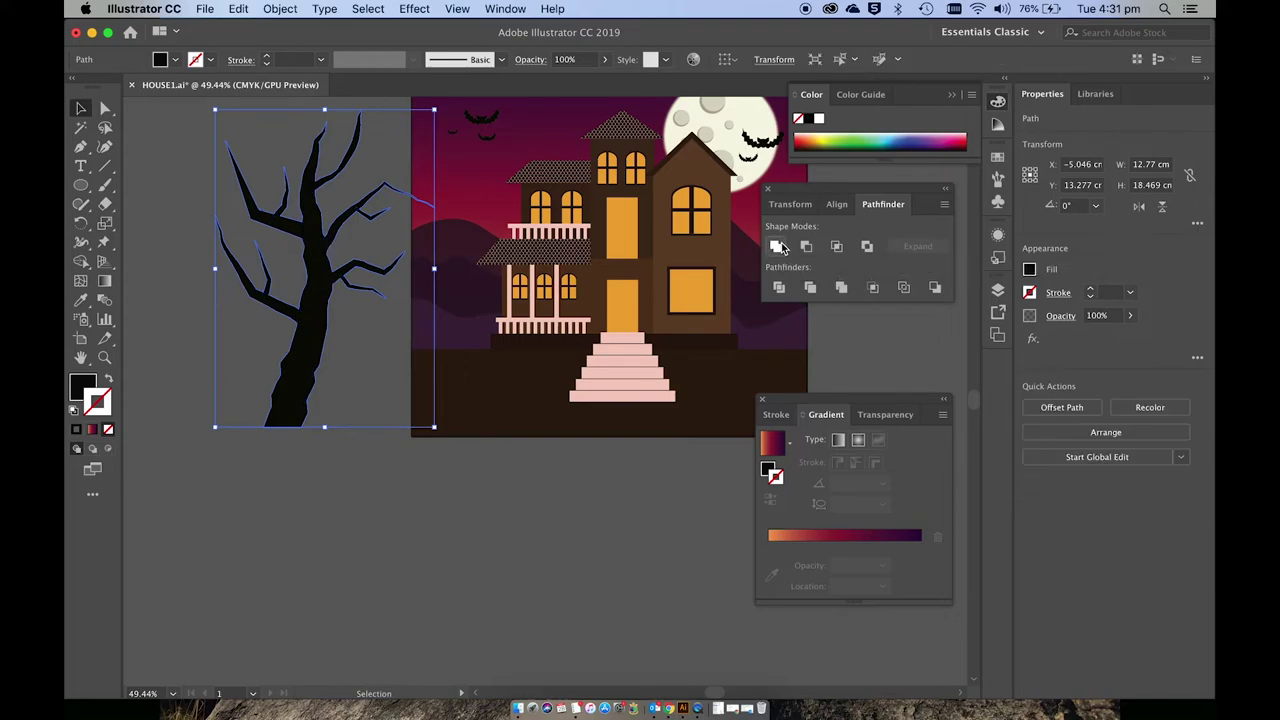
{"action": "left_click", "coordinate": [392, 527]}
- Move the tree silhouette onto the house scene at the artboard's left edge and scale it down
{"action": "scroll", "coordinate": [343, 421], "scroll_direction": "down", "scroll_amount": 3}
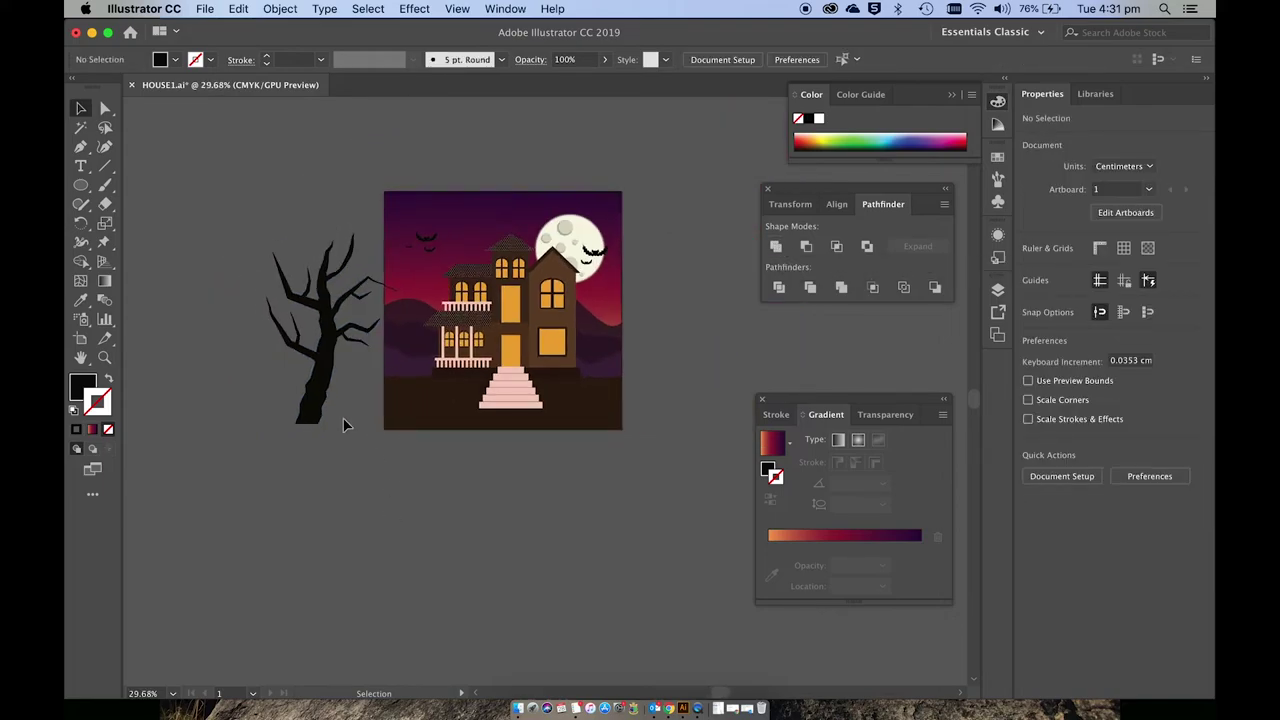
{"action": "left_click_drag", "start_coordinate": [306, 347], "coordinate": [406, 327]}
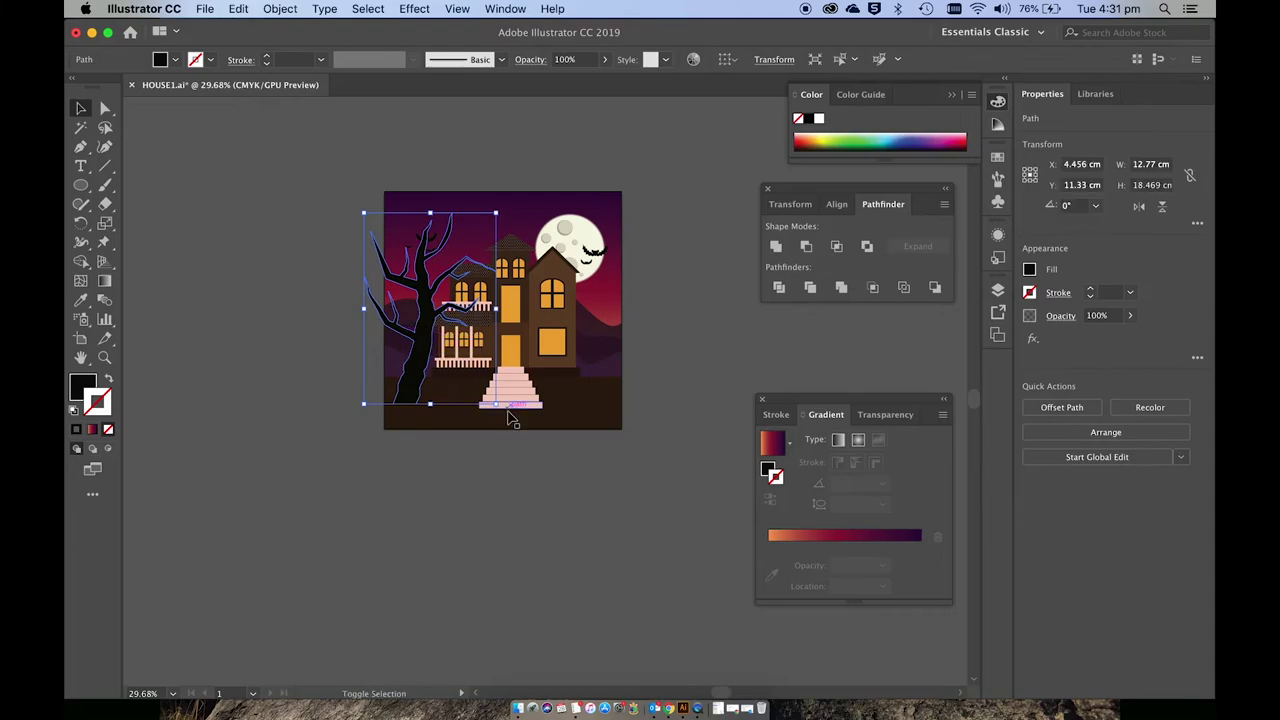
{"action": "left_click_drag", "start_coordinate": [505, 407], "coordinate": [473, 390]}
{"action": "scroll", "coordinate": [474, 404], "scroll_direction": "up", "scroll_amount": 4}
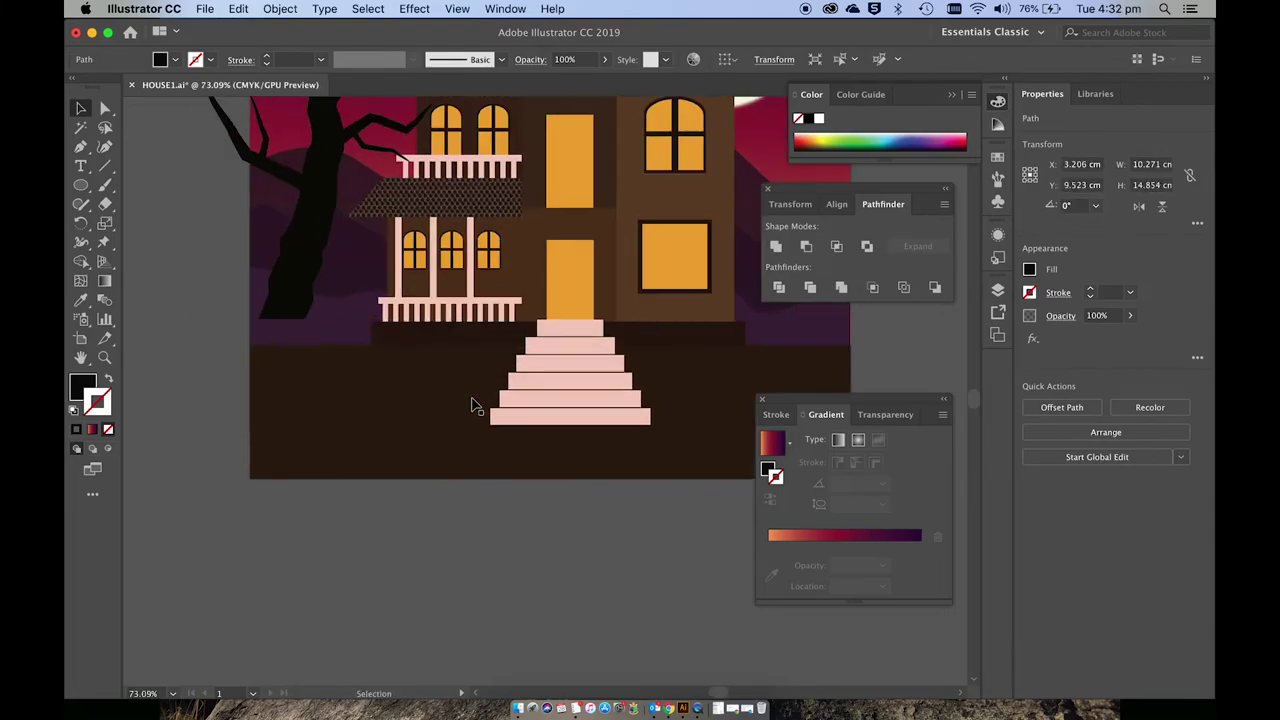
{"action": "scroll", "coordinate": [474, 404], "scroll_direction": "up", "scroll_amount": 3}
{"action": "left_click_drag", "start_coordinate": [355, 322], "coordinate": [370, 354]}
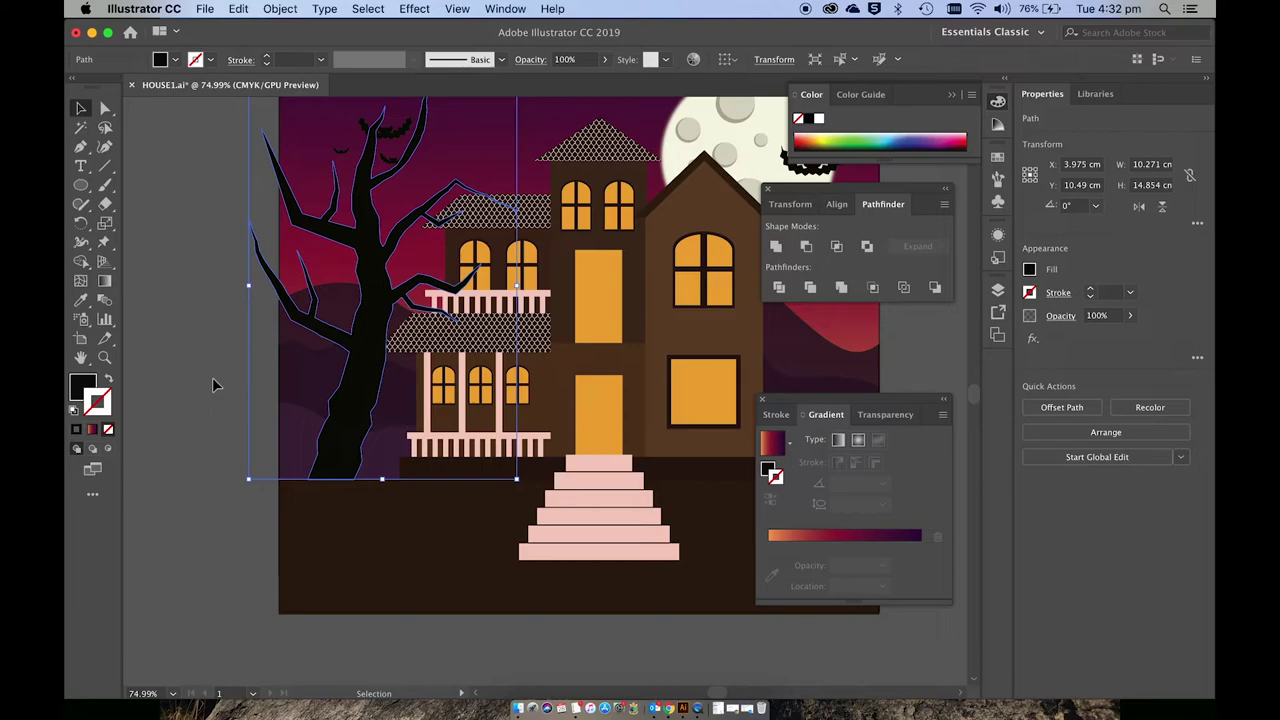
{"action": "scroll", "coordinate": [212, 385], "scroll_direction": "down", "scroll_amount": 3}
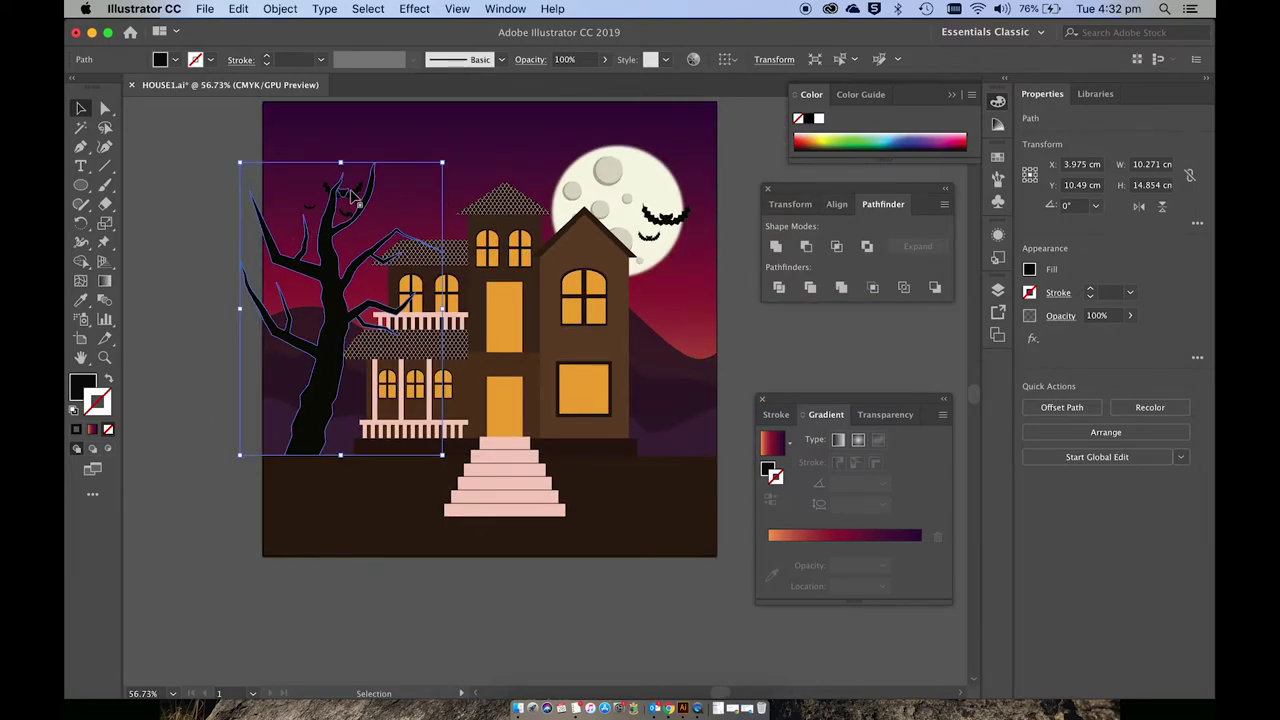
- Shift the bats group up and to the left above the tree's branches
{"action": "double_click", "coordinate": [345, 192]}
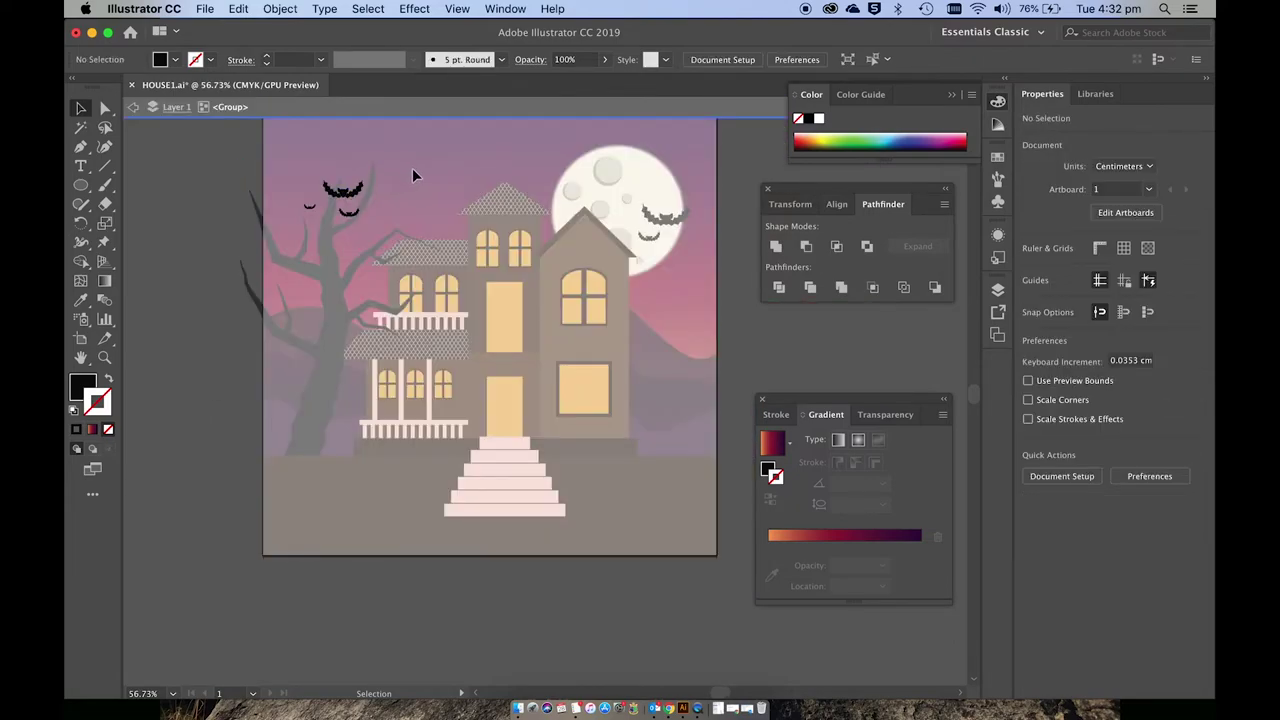
{"action": "left_click", "coordinate": [139, 109]}
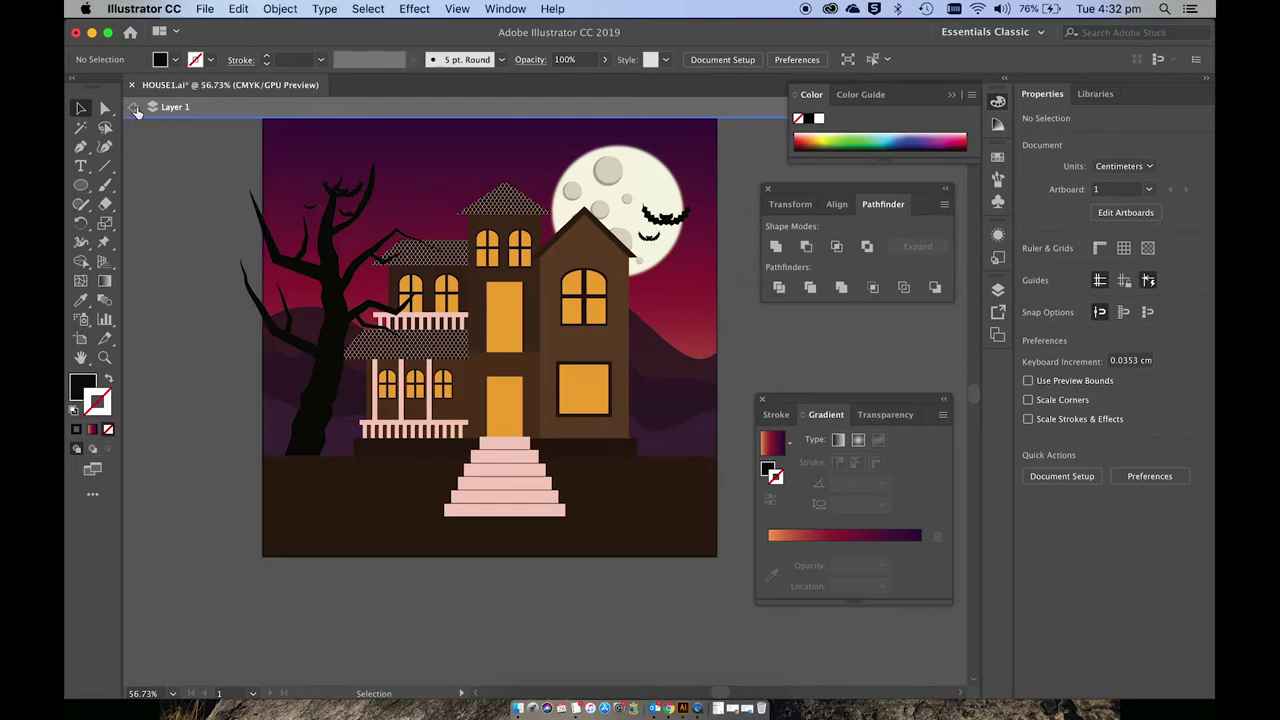
{"action": "left_click_drag", "start_coordinate": [349, 192], "coordinate": [326, 164]}
- Clear the selection, then select the dark tree path together with the background shape
{"action": "left_click", "coordinate": [198, 214]}
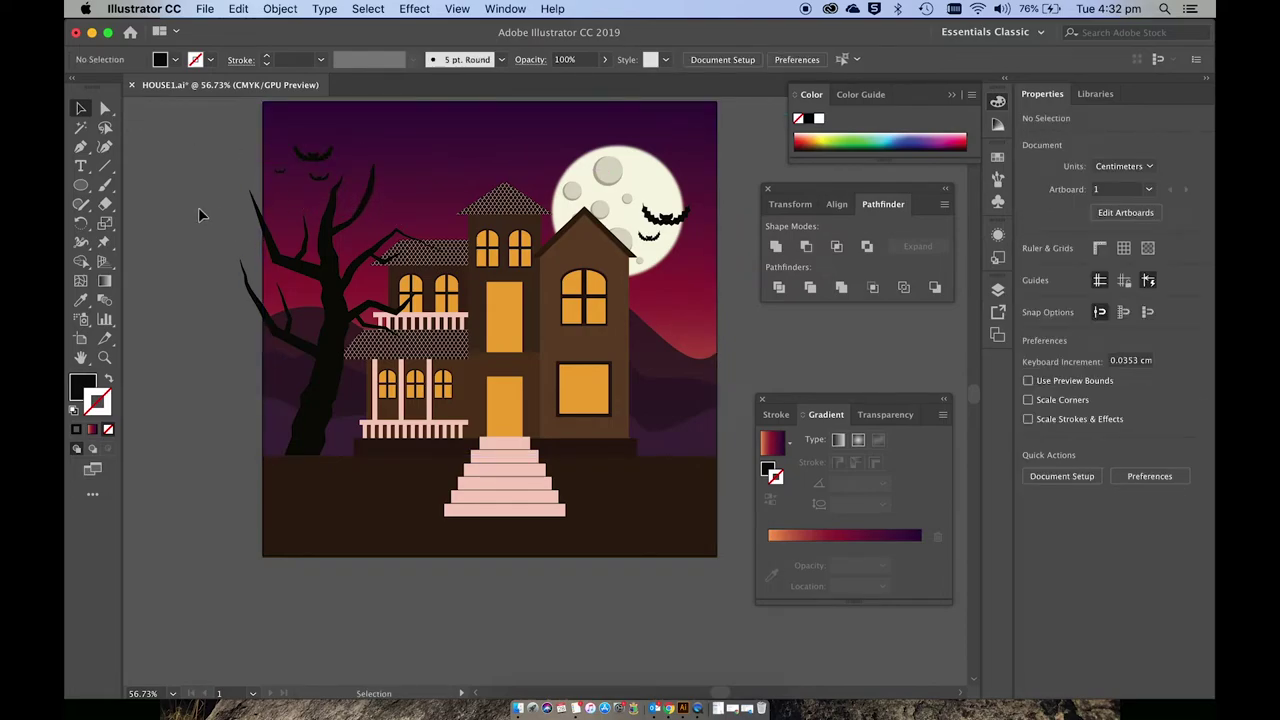
{"action": "scroll", "coordinate": [198, 206], "scroll_direction": "up", "scroll_amount": 5}
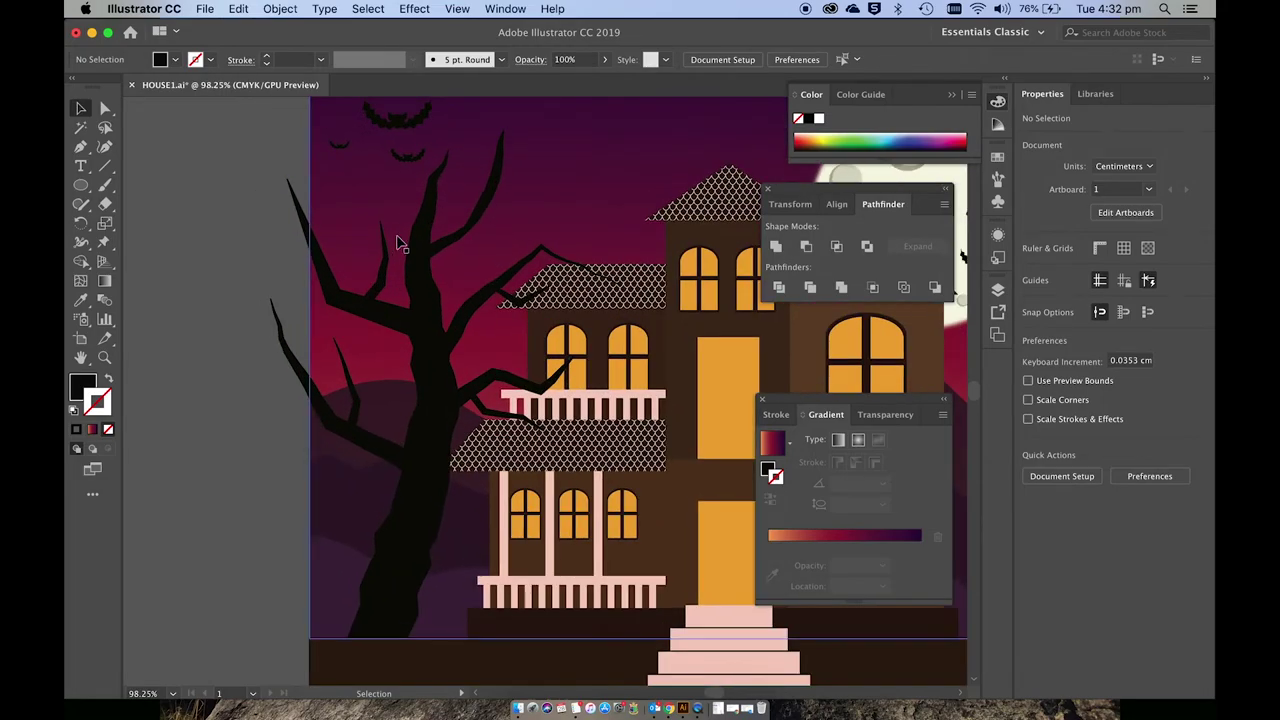
{"action": "scroll", "coordinate": [378, 348], "scroll_direction": "down", "scroll_amount": 3}
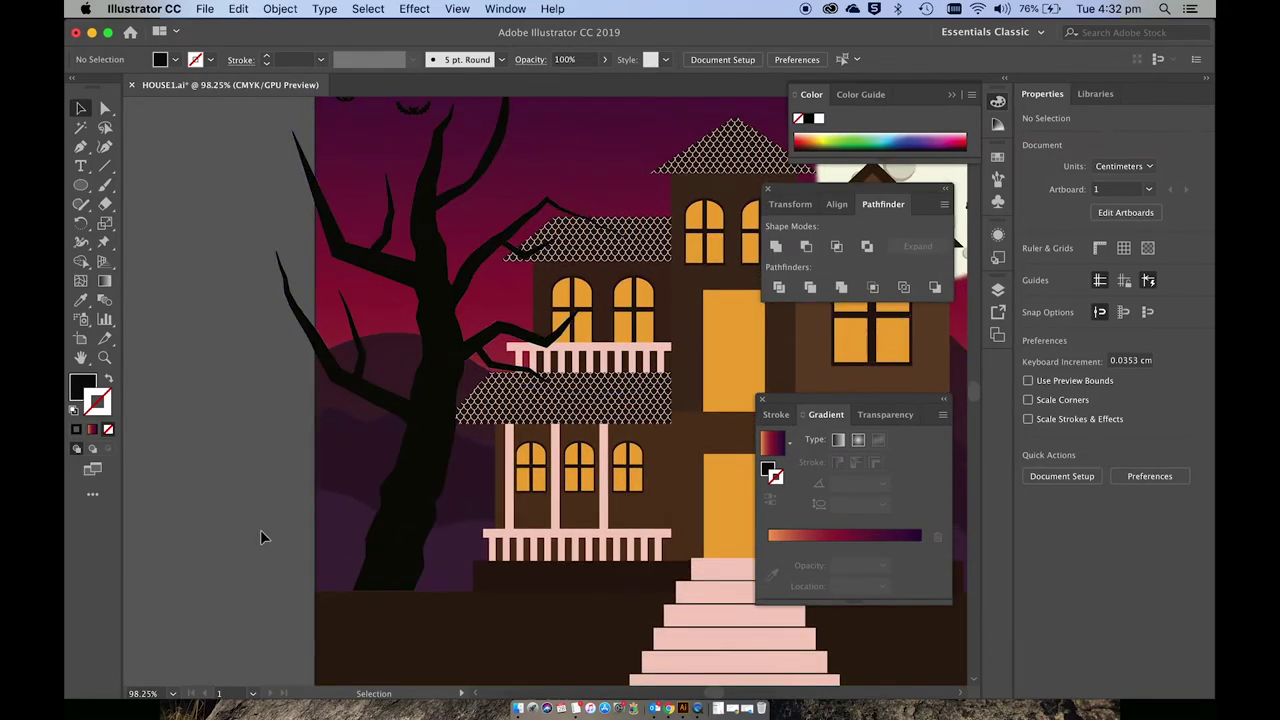
{"action": "scroll", "coordinate": [260, 530], "scroll_direction": "up", "scroll_amount": 4}
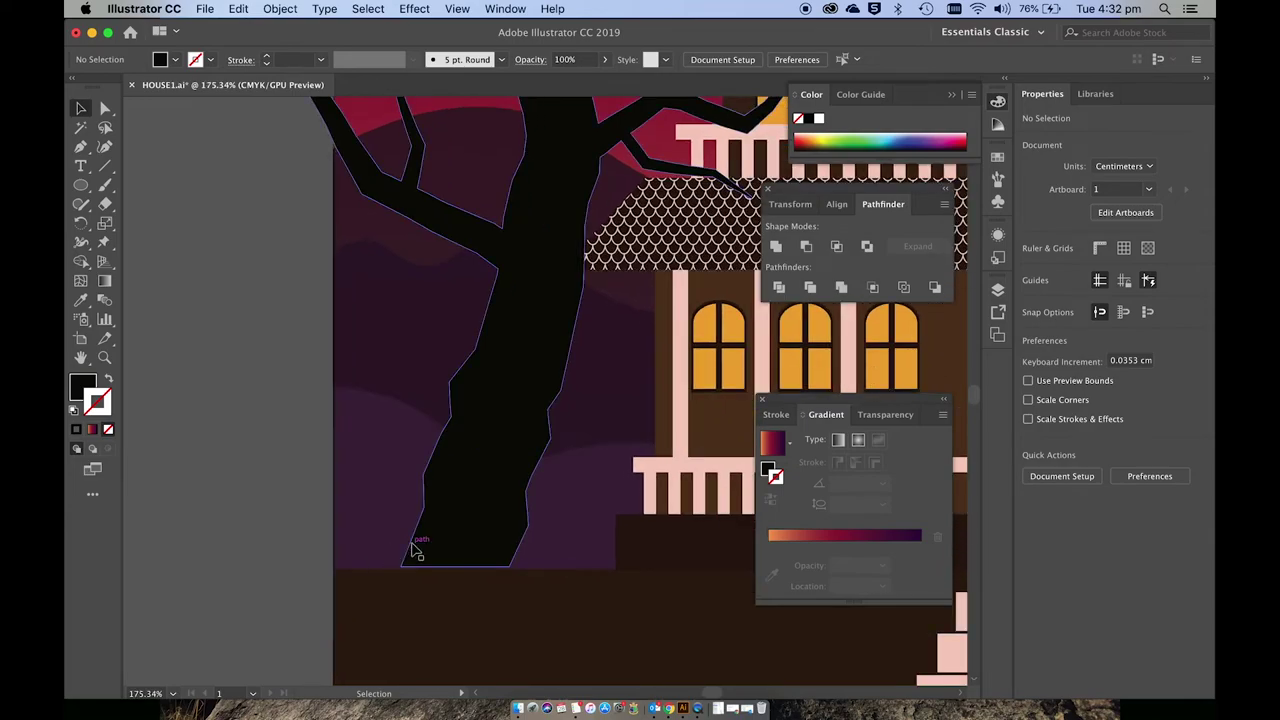
{"action": "left_click", "coordinate": [432, 552]}
{"action": "left_click", "coordinate": [254, 423]}
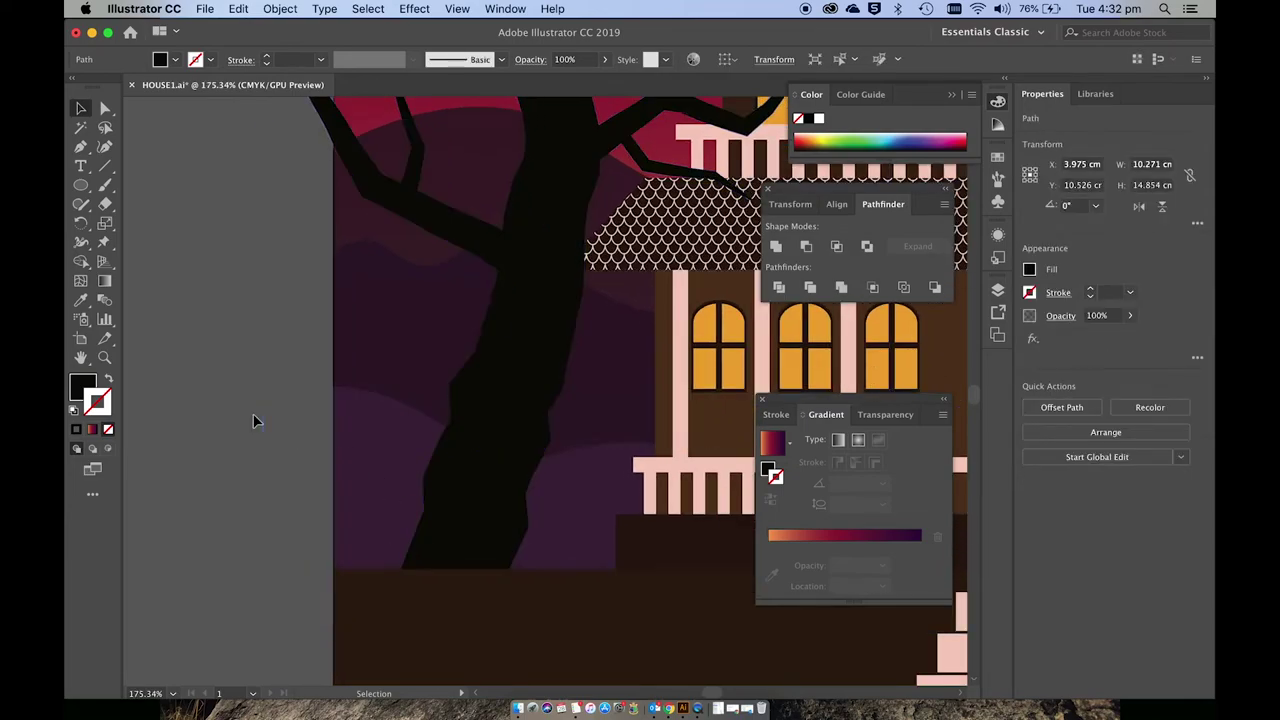
{"action": "scroll", "coordinate": [253, 421], "scroll_direction": "up", "scroll_amount": 2}
{"action": "scroll", "coordinate": [254, 421], "scroll_direction": "up", "scroll_amount": 5}
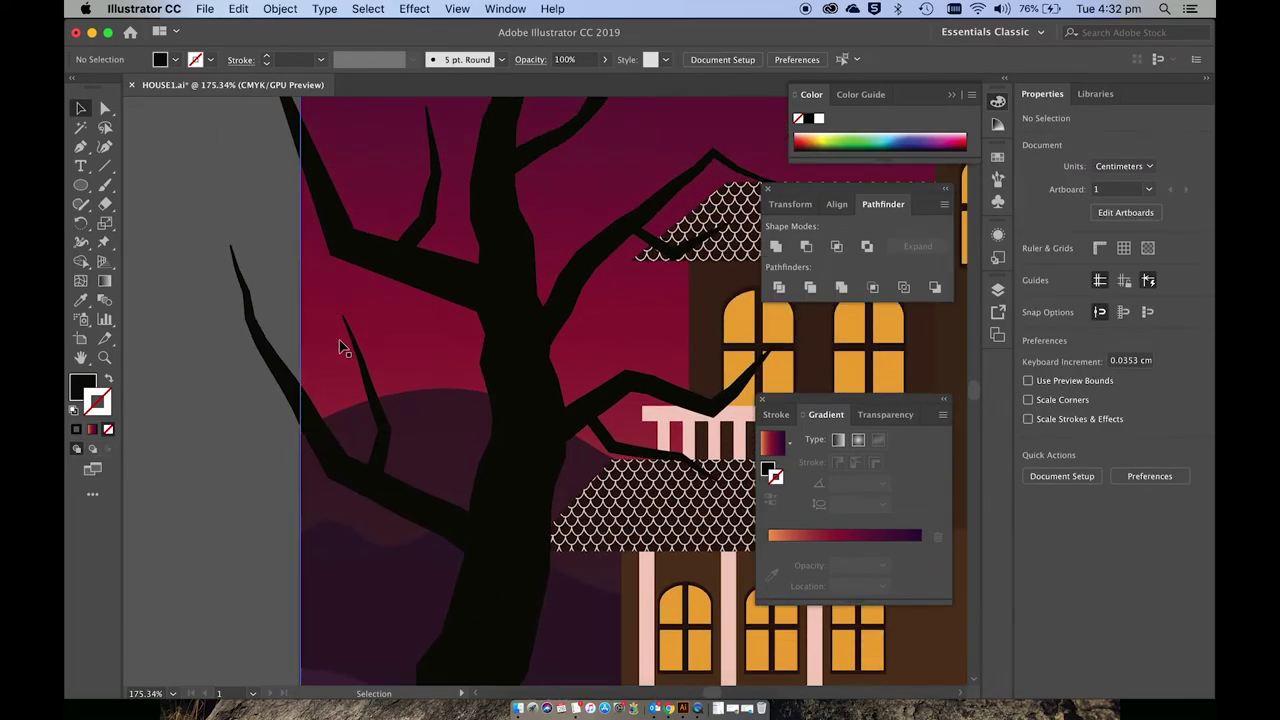
{"action": "left_click", "coordinate": [330, 333]}
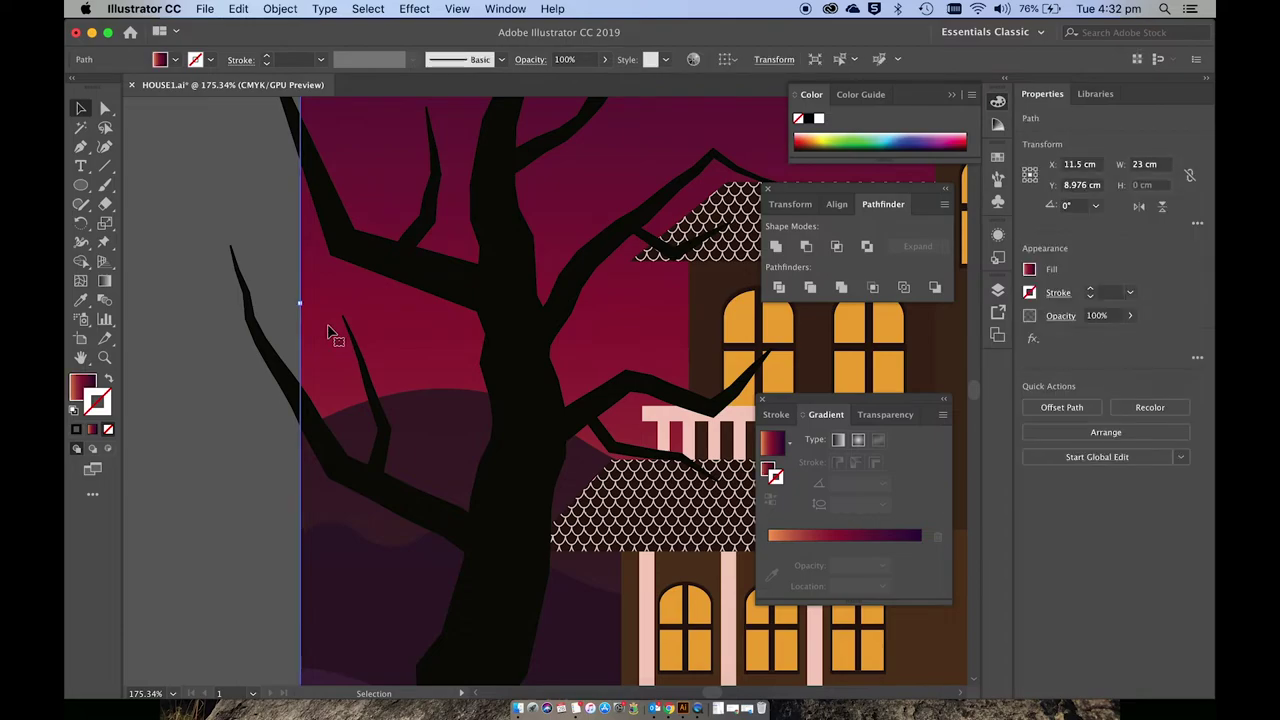
{"action": "left_click", "coordinate": [410, 278], "text": "shift"}
{"action": "scroll", "coordinate": [410, 279], "scroll_direction": "up", "scroll_amount": 3}
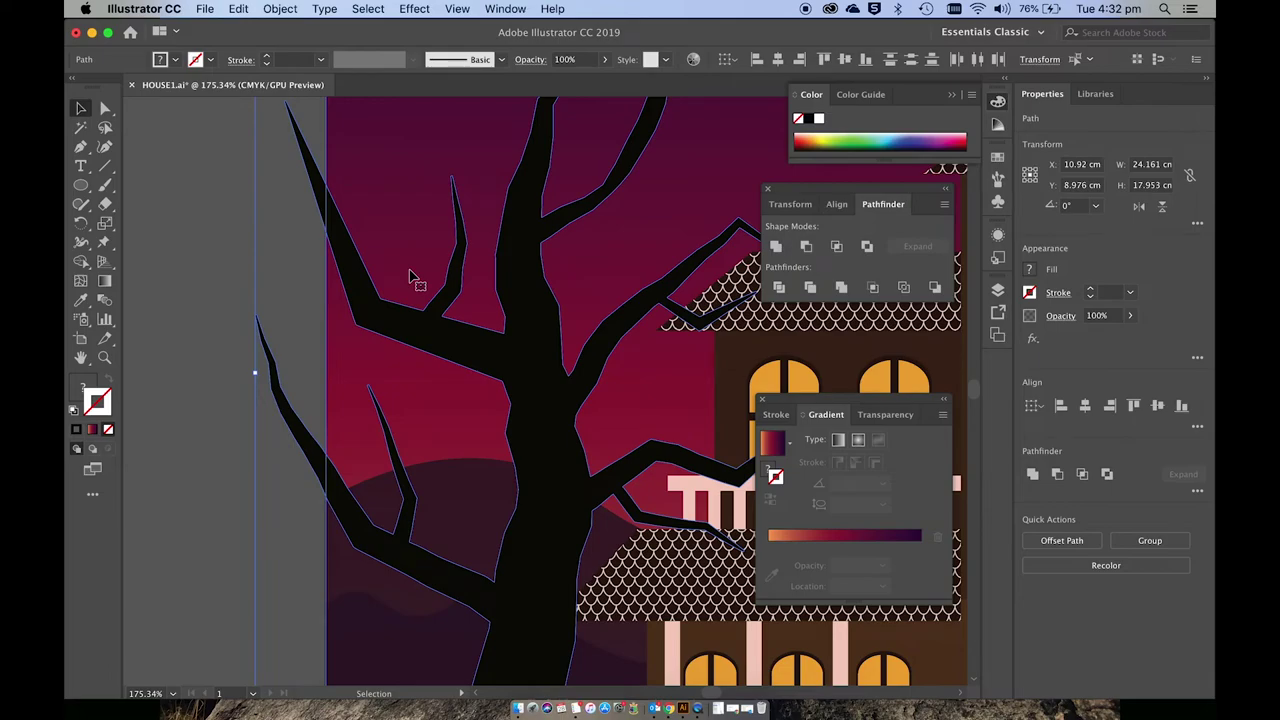
- Split off the upper spike and lower branch past the artboard's left edge with Shape Builder, then delete them
{"action": "key", "text": "shift+m"}
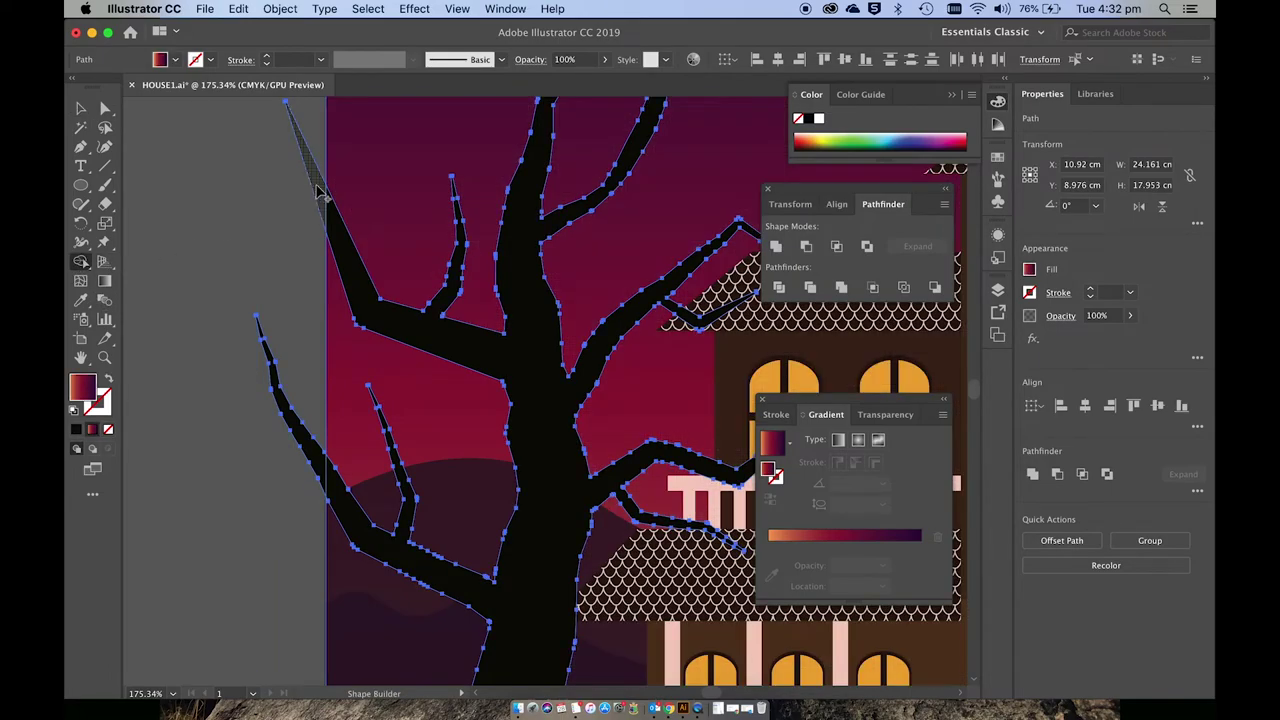
{"action": "left_click", "coordinate": [318, 190]}
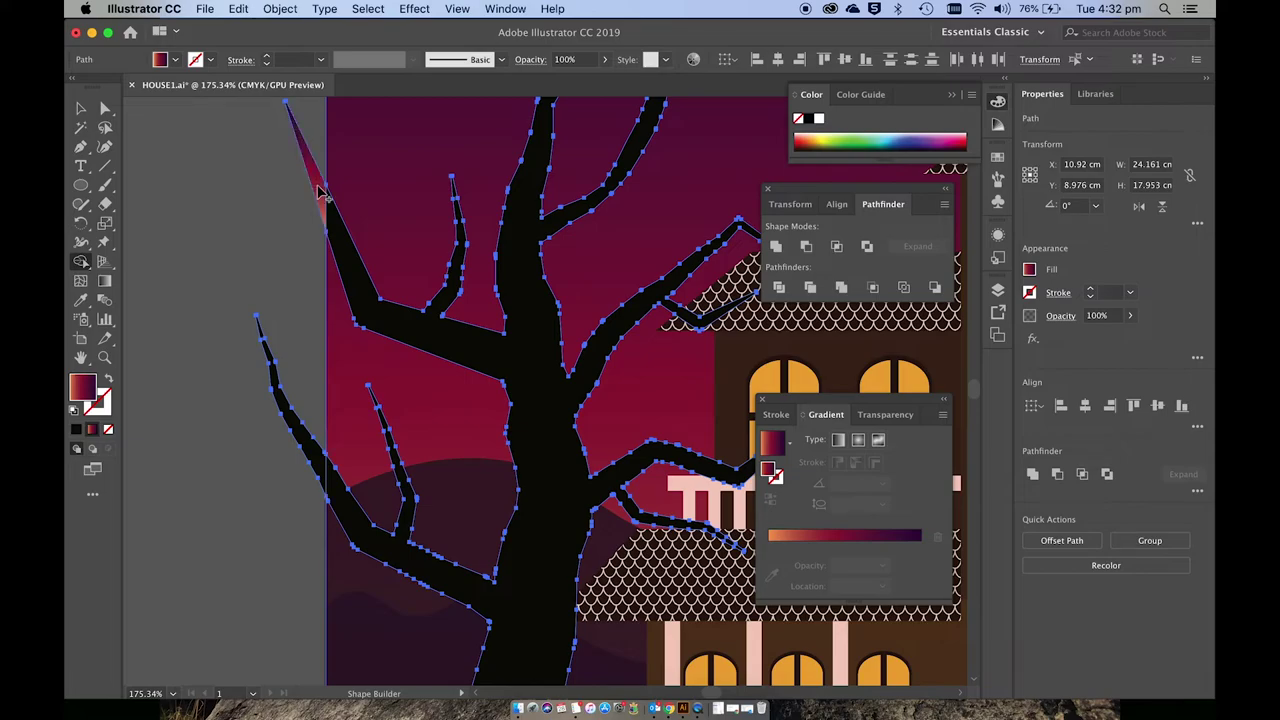
{"action": "left_click", "coordinate": [315, 460]}
{"action": "key", "text": "v"}
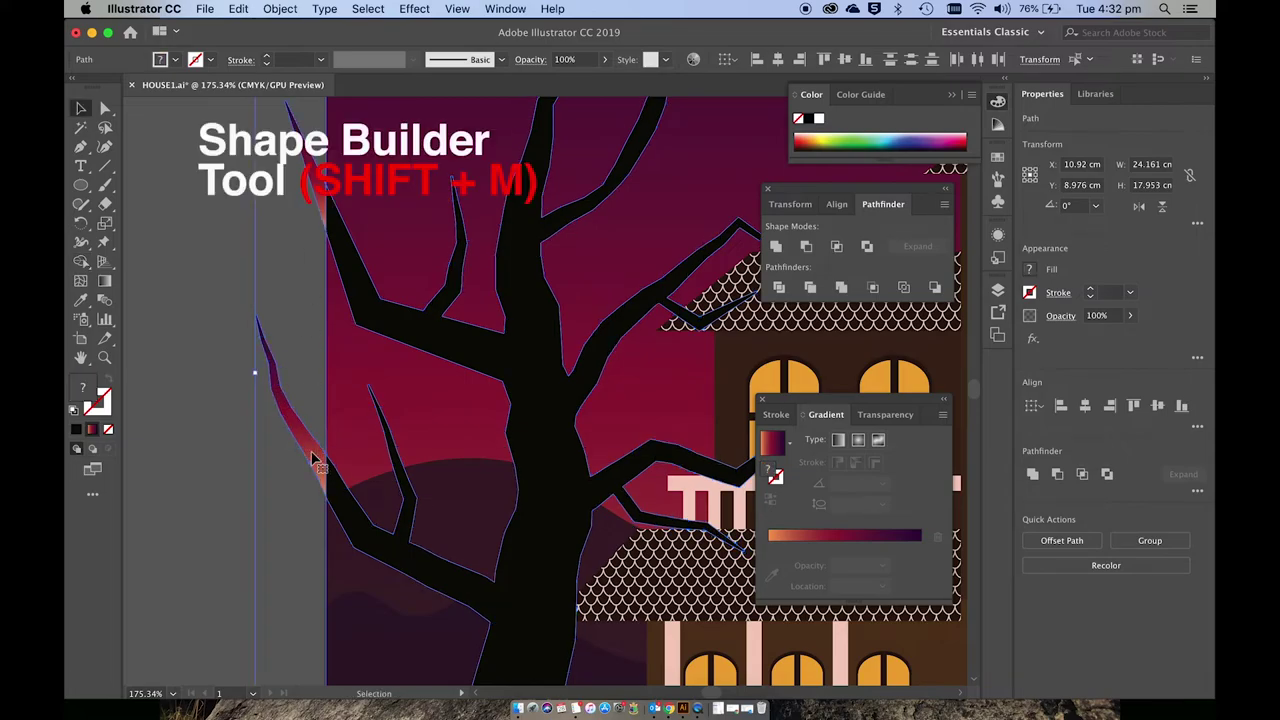
{"action": "left_click", "coordinate": [223, 405]}
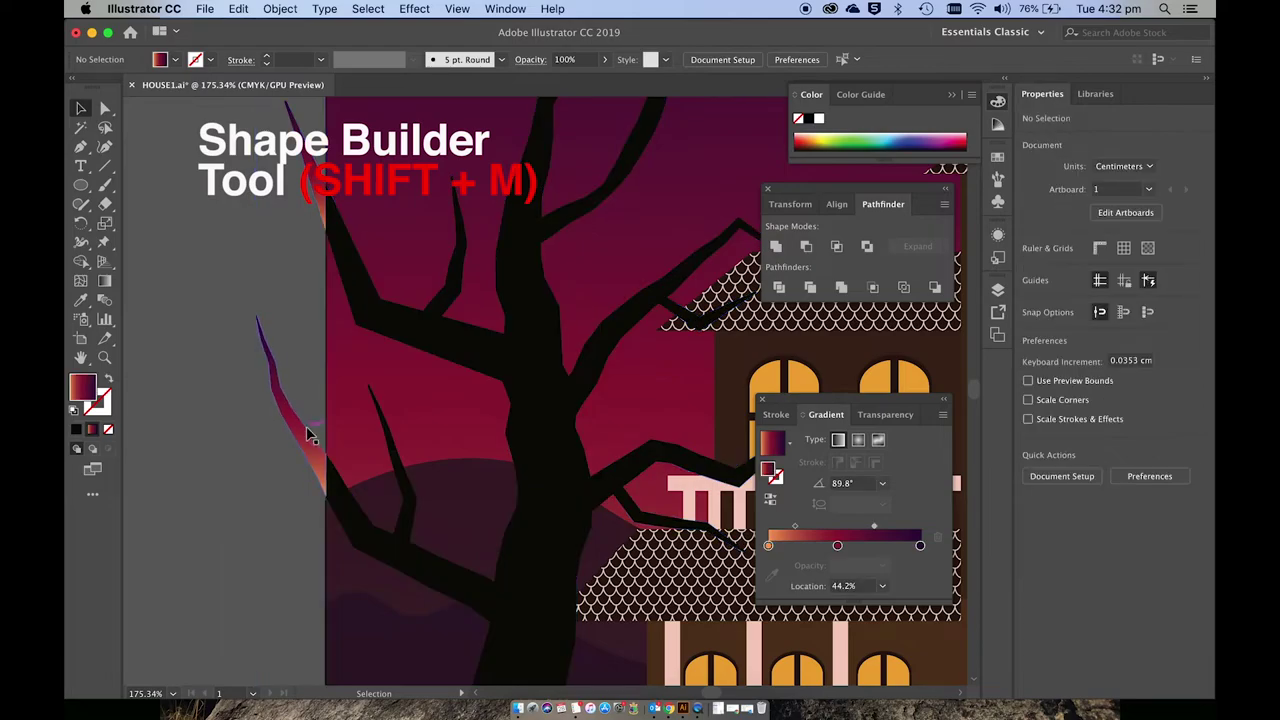
{"action": "left_click", "coordinate": [310, 437]}
{"action": "left_click", "coordinate": [323, 203], "text": "shift"}
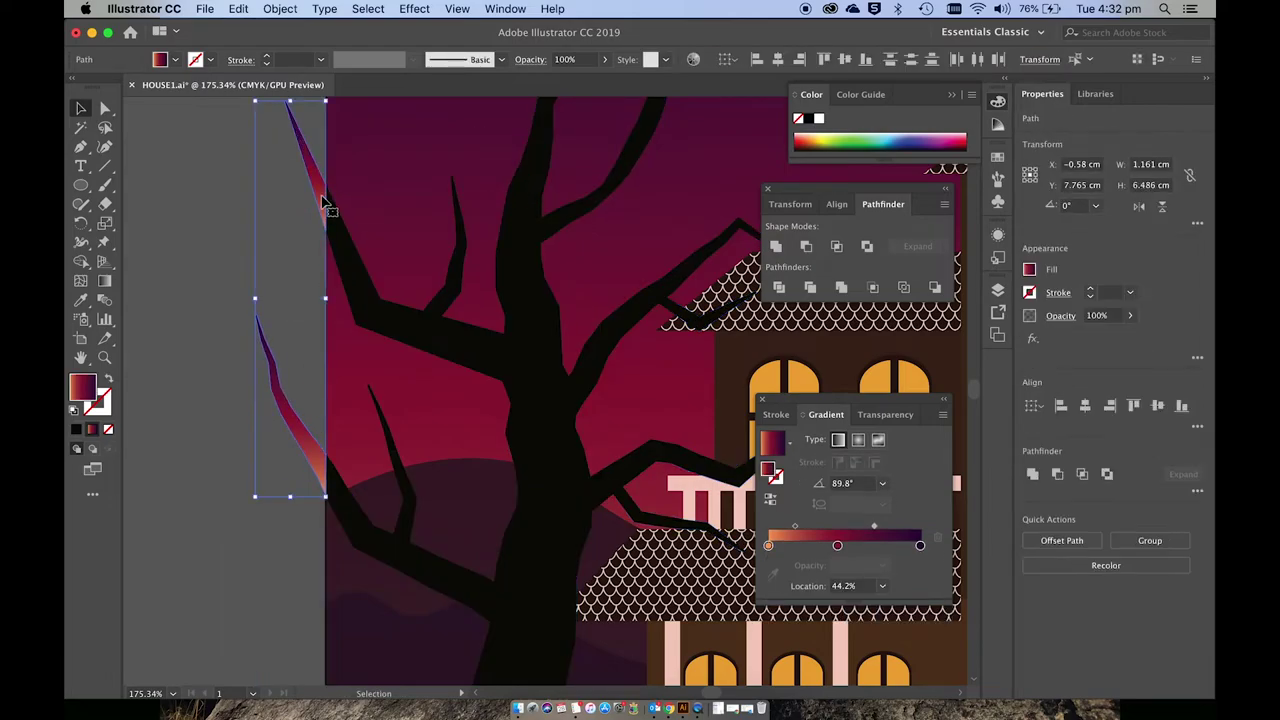
{"action": "key", "text": "Delete"}
{"action": "key", "text": "super+0"}
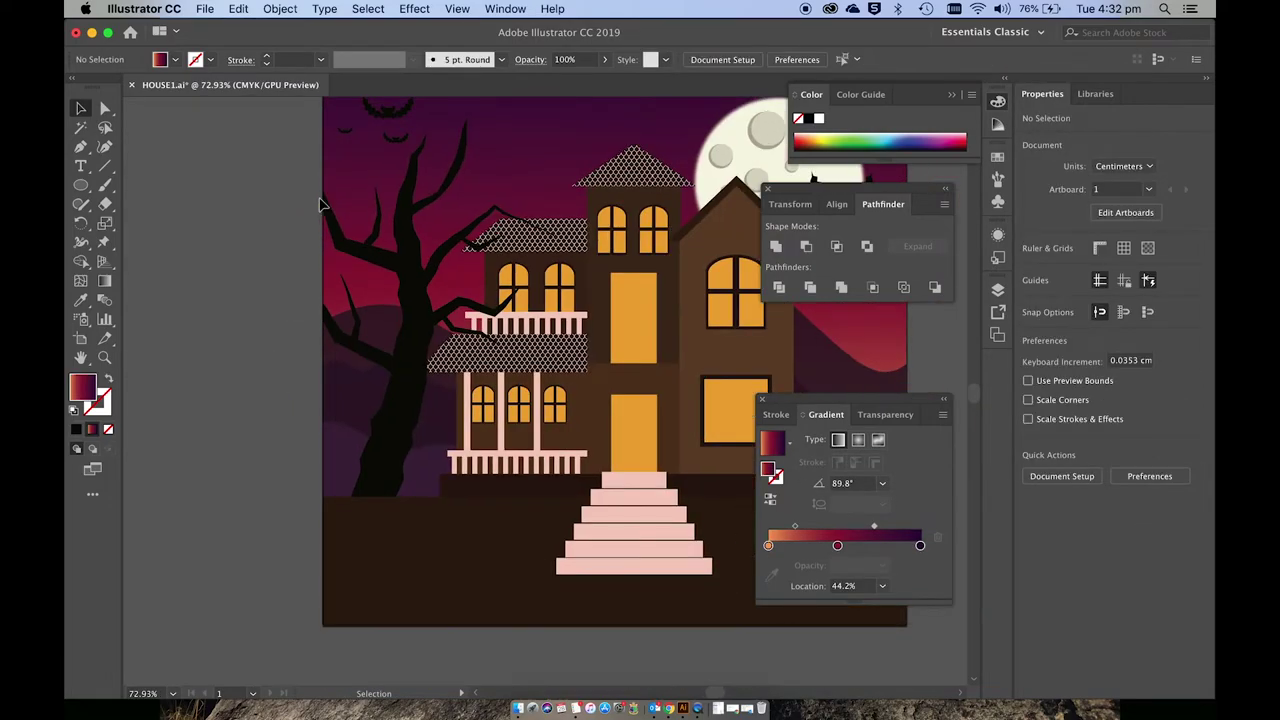
- Start a spiky Pen path at the tree's base with the first two downward spikes
{"action": "scroll", "coordinate": [320, 205], "scroll_direction": "down", "scroll_amount": 5}
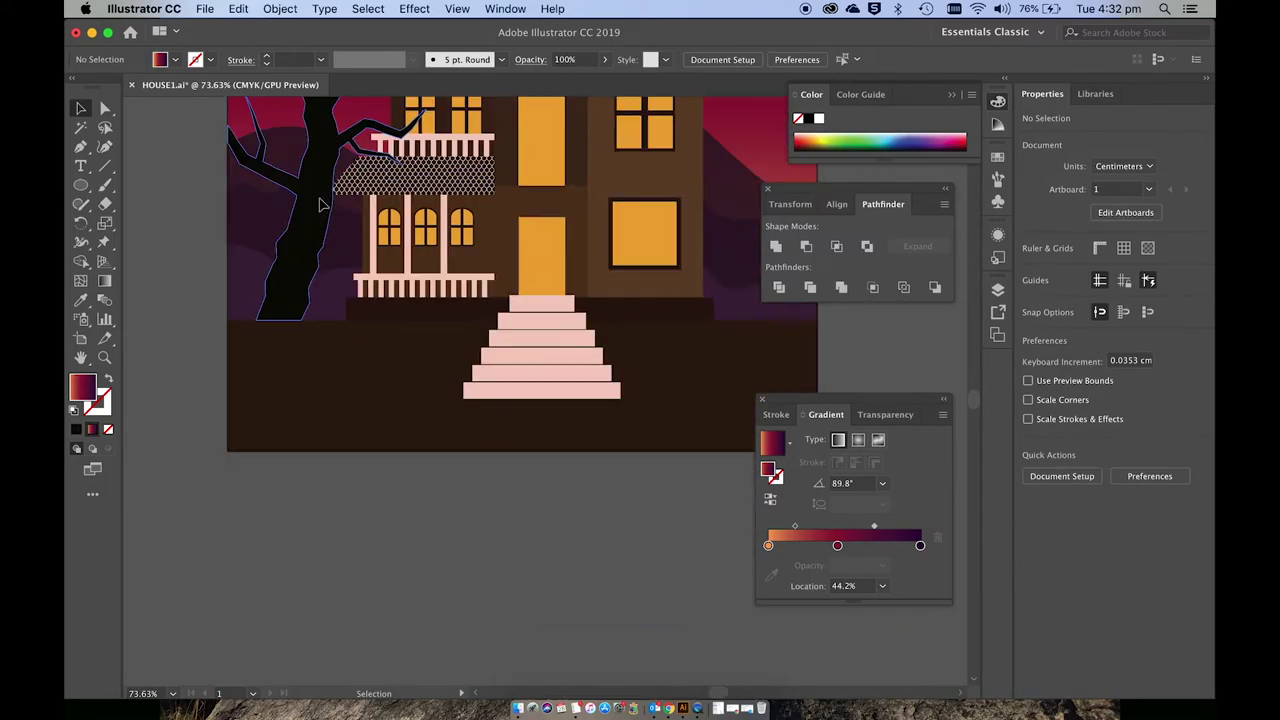
{"action": "scroll", "coordinate": [320, 205], "scroll_direction": "up", "scroll_amount": 5}
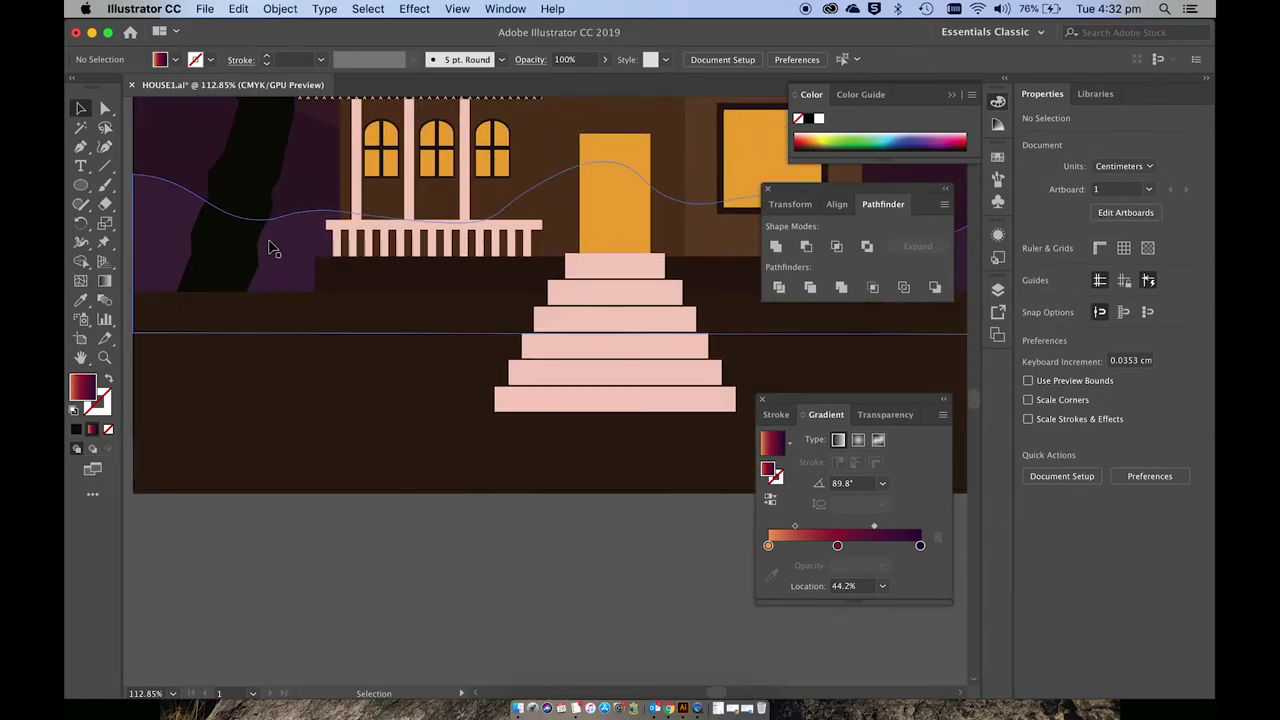
{"action": "left_click", "coordinate": [80, 148]}
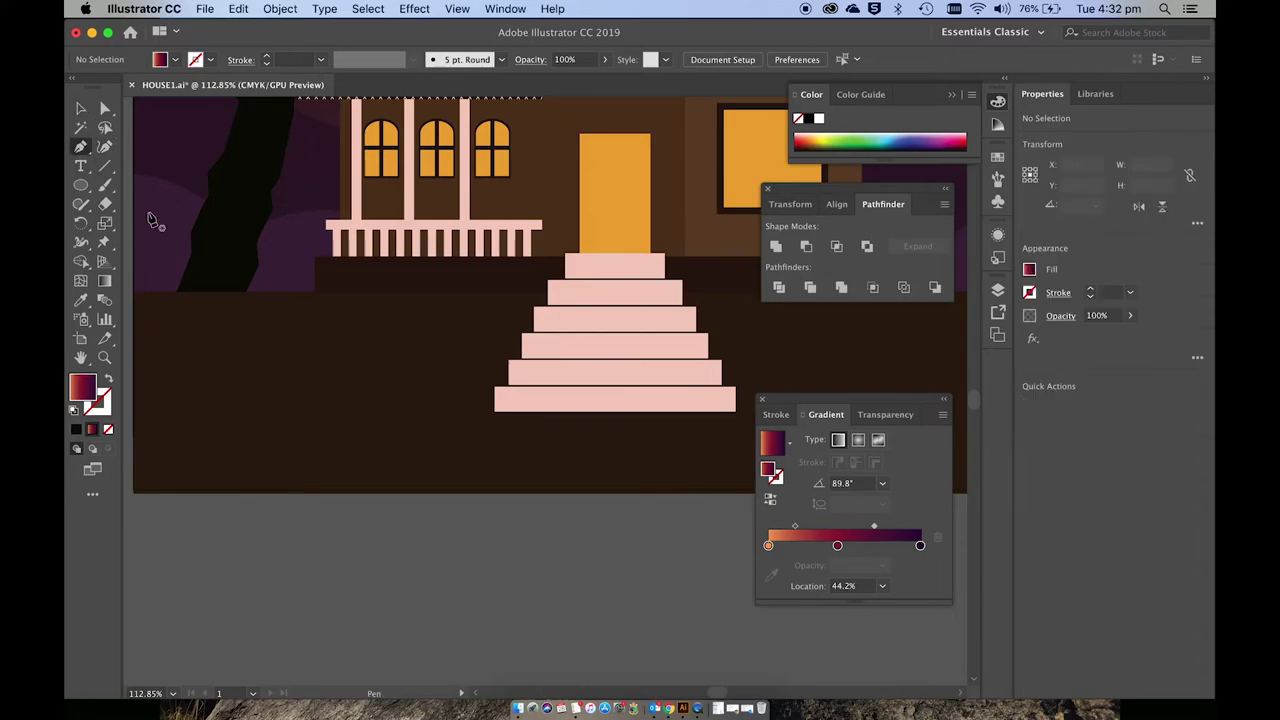
{"action": "scroll", "coordinate": [184, 302], "scroll_direction": "down", "scroll_amount": 1}
{"action": "scroll", "coordinate": [184, 305], "scroll_direction": "down", "scroll_amount": 5}
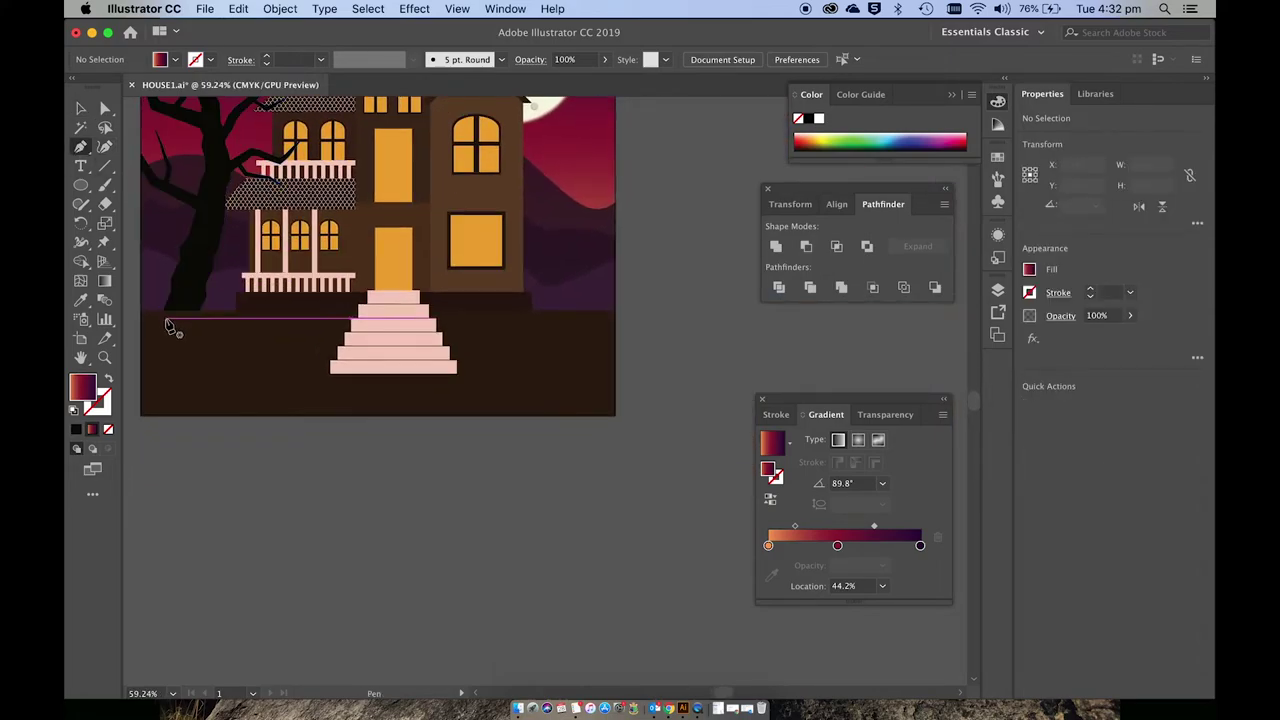
{"action": "left_click", "coordinate": [166, 320]}
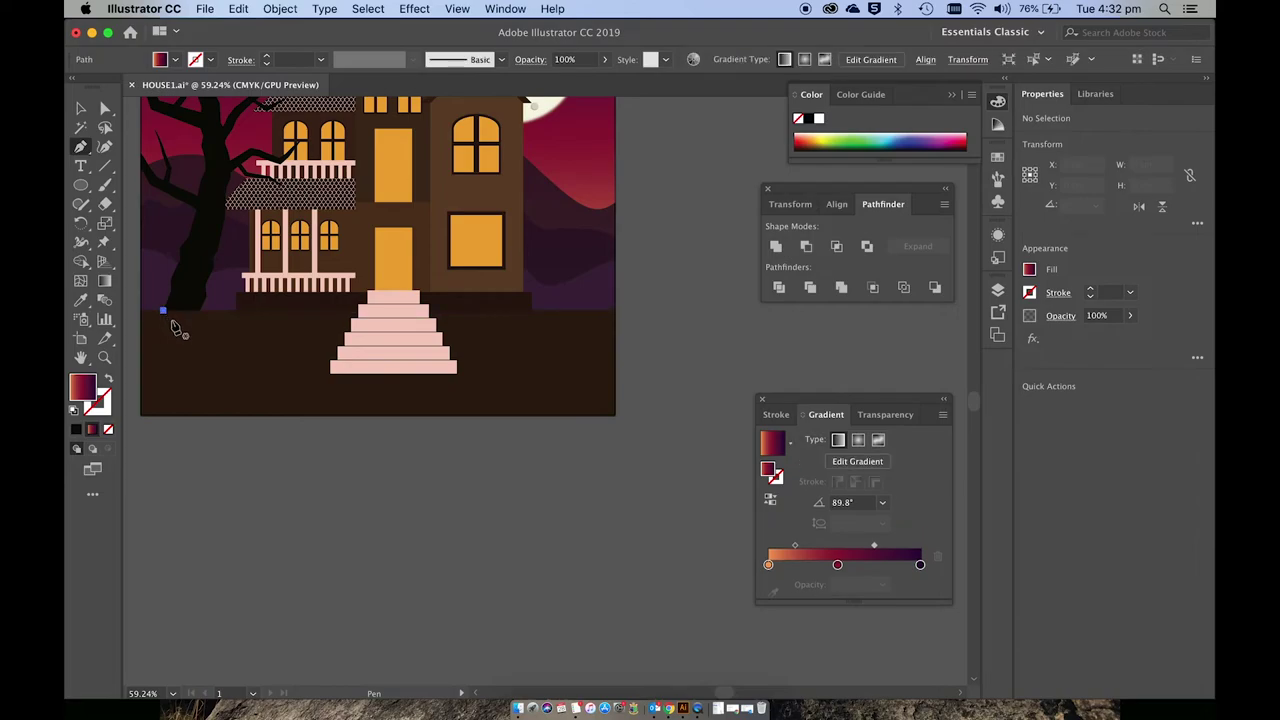
{"action": "left_click_drag", "start_coordinate": [211, 346], "coordinate": [197, 380]}
{"action": "left_click", "coordinate": [196, 376]}
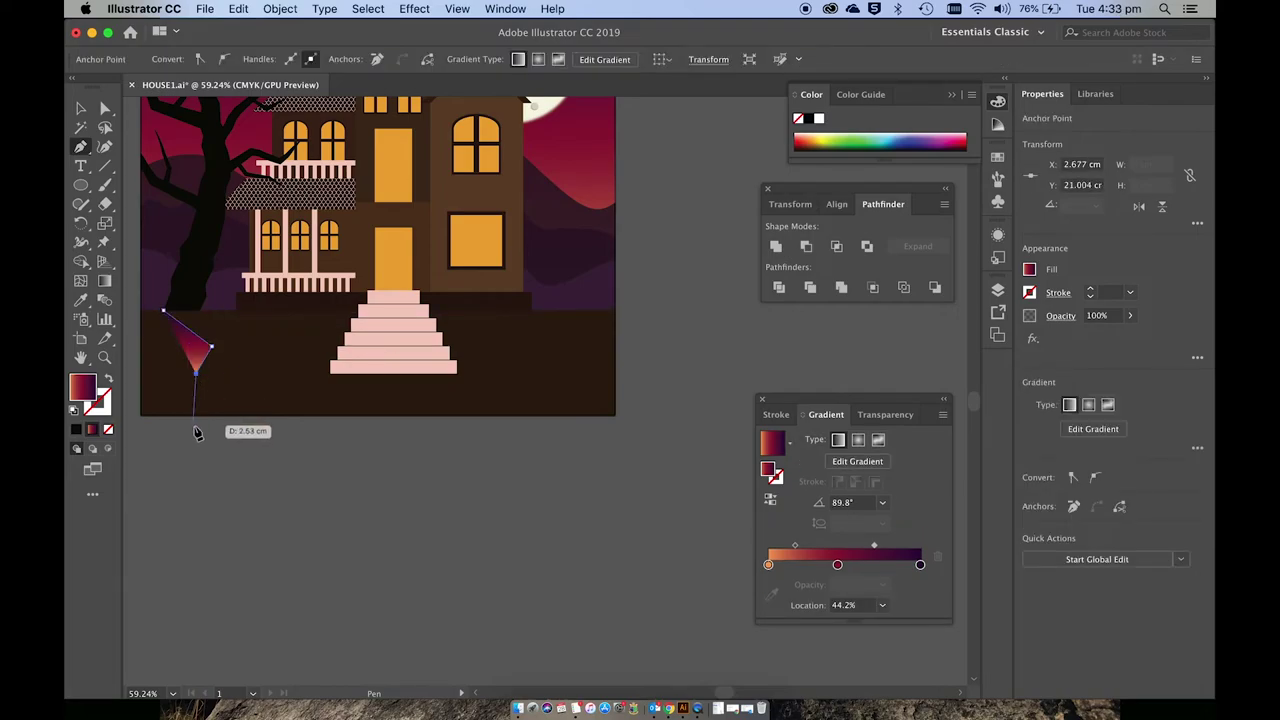
{"action": "left_click", "coordinate": [204, 432]}
{"action": "left_click", "coordinate": [212, 394]}
{"action": "left_click", "coordinate": [220, 366]}
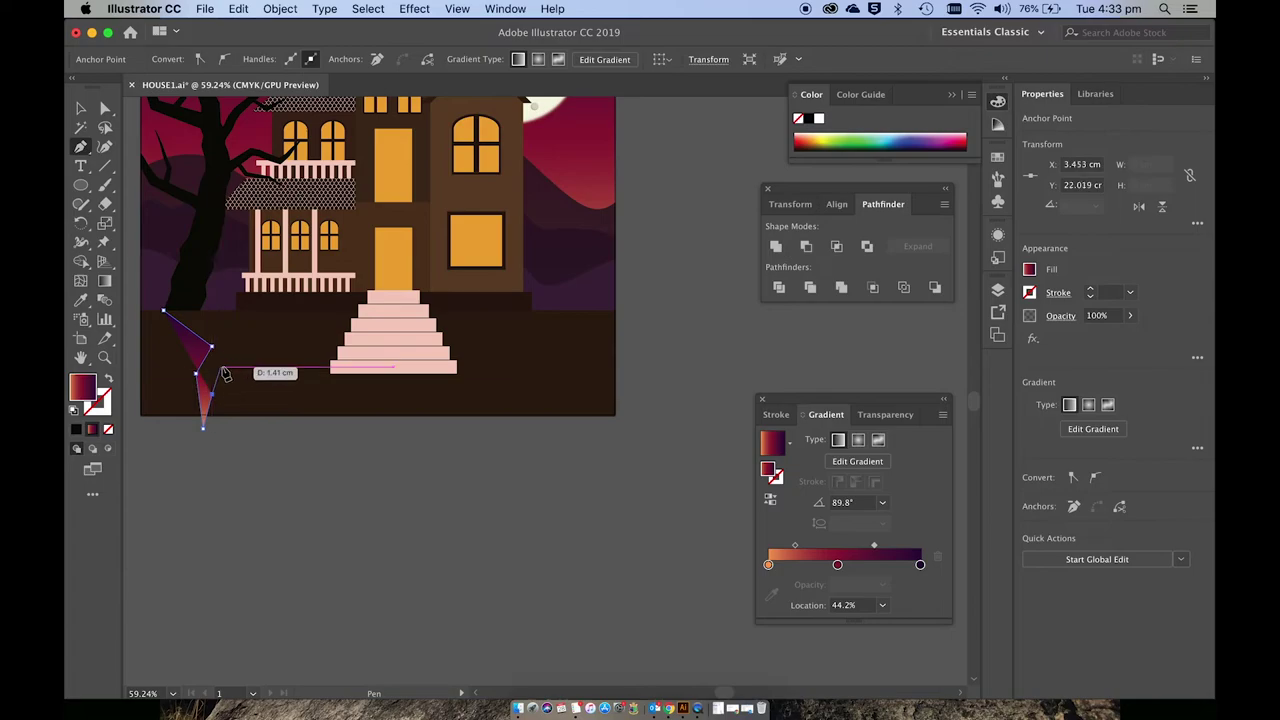
{"action": "left_click", "coordinate": [241, 381]}
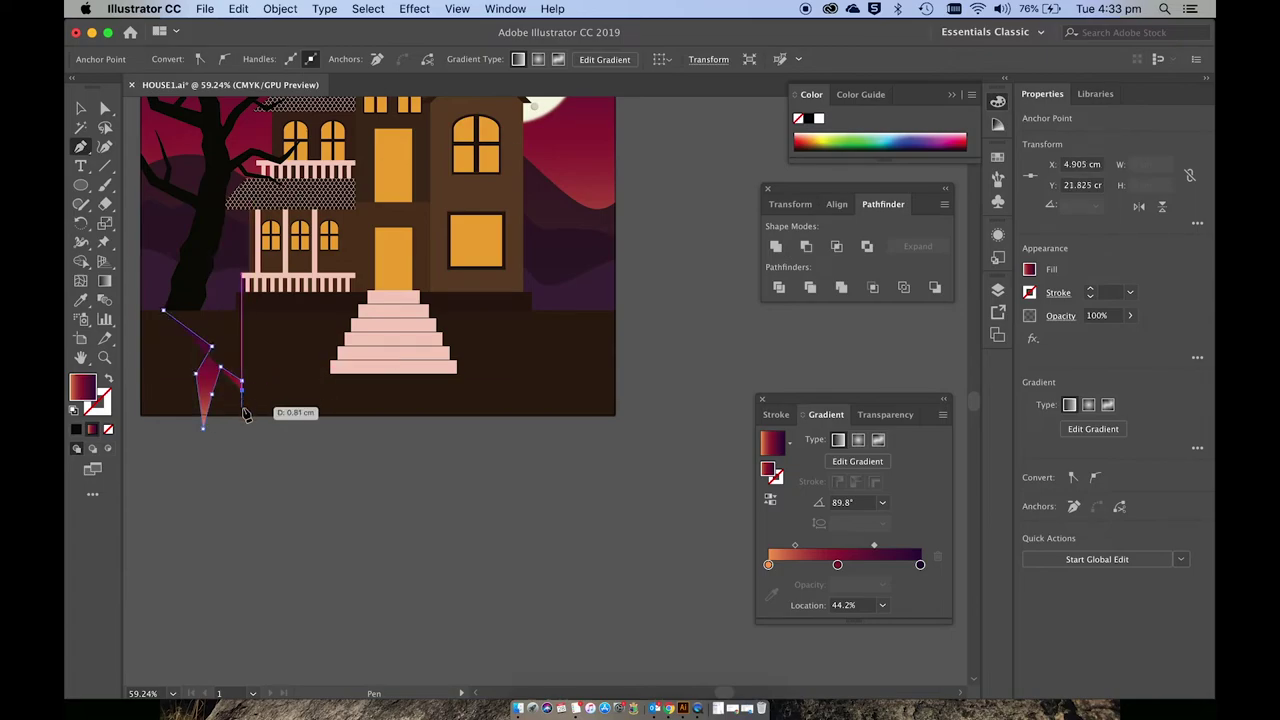
{"action": "left_click", "coordinate": [249, 427]}
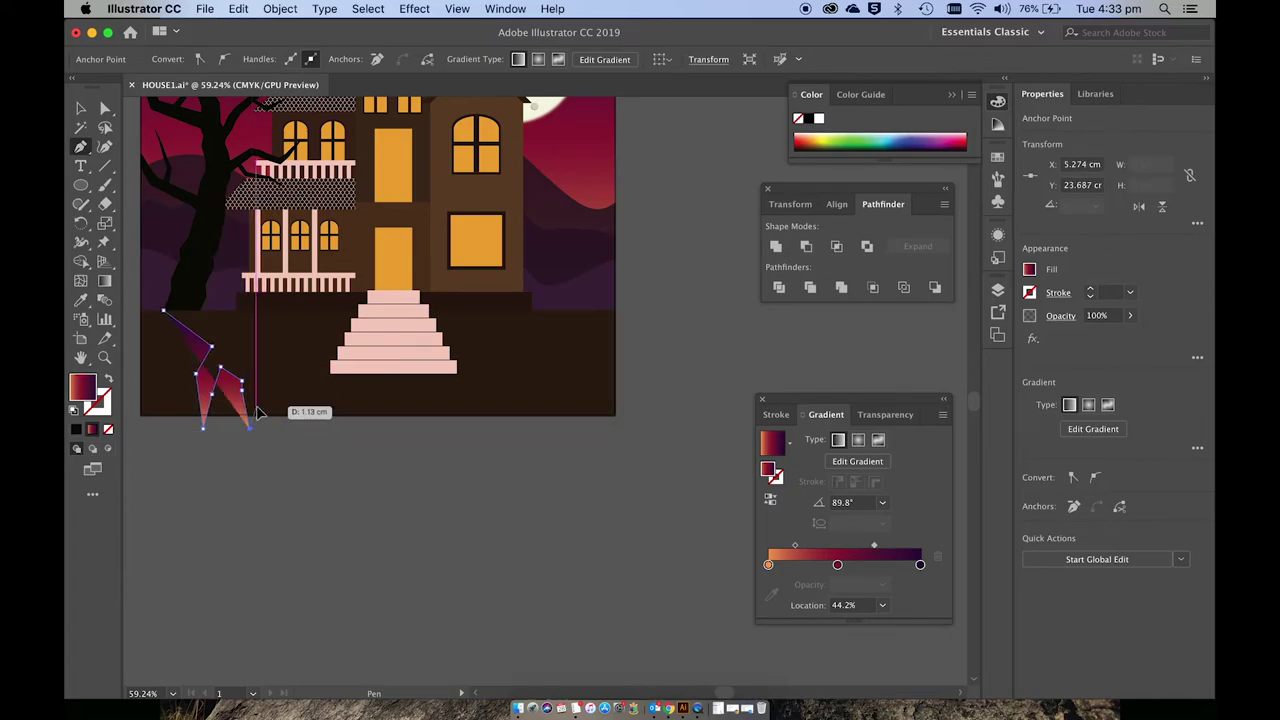
{"action": "left_click", "coordinate": [257, 382]}
- Add the third spike and top-edge anchors, then close the branch path at its start point
{"action": "left_click", "coordinate": [290, 399]}
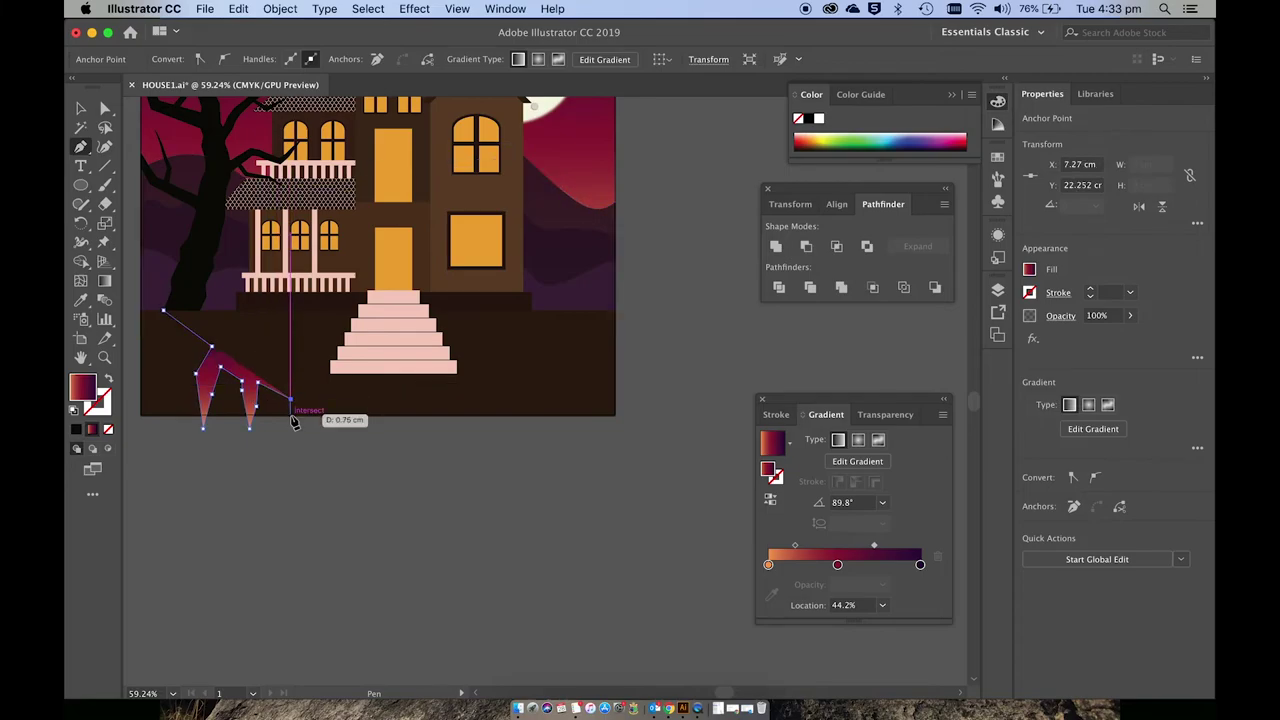
{"action": "left_click", "coordinate": [294, 416]}
{"action": "left_click", "coordinate": [299, 386]}
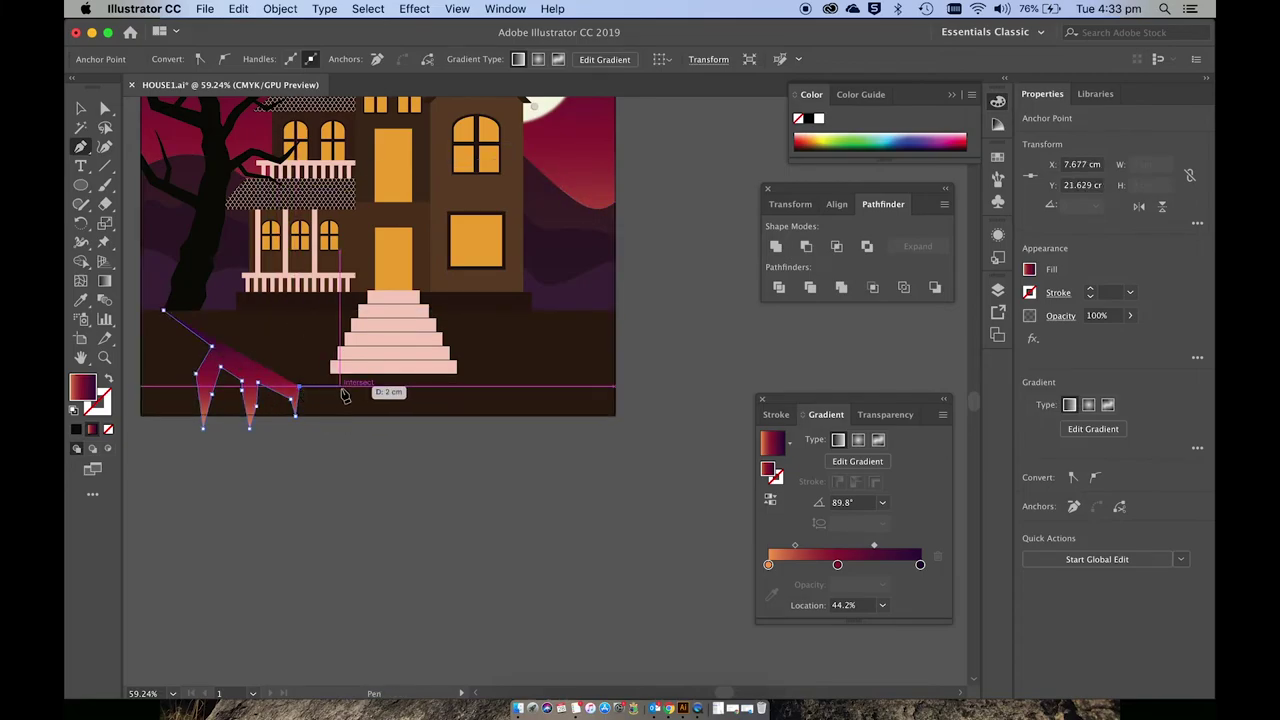
{"action": "left_click", "coordinate": [340, 386]}
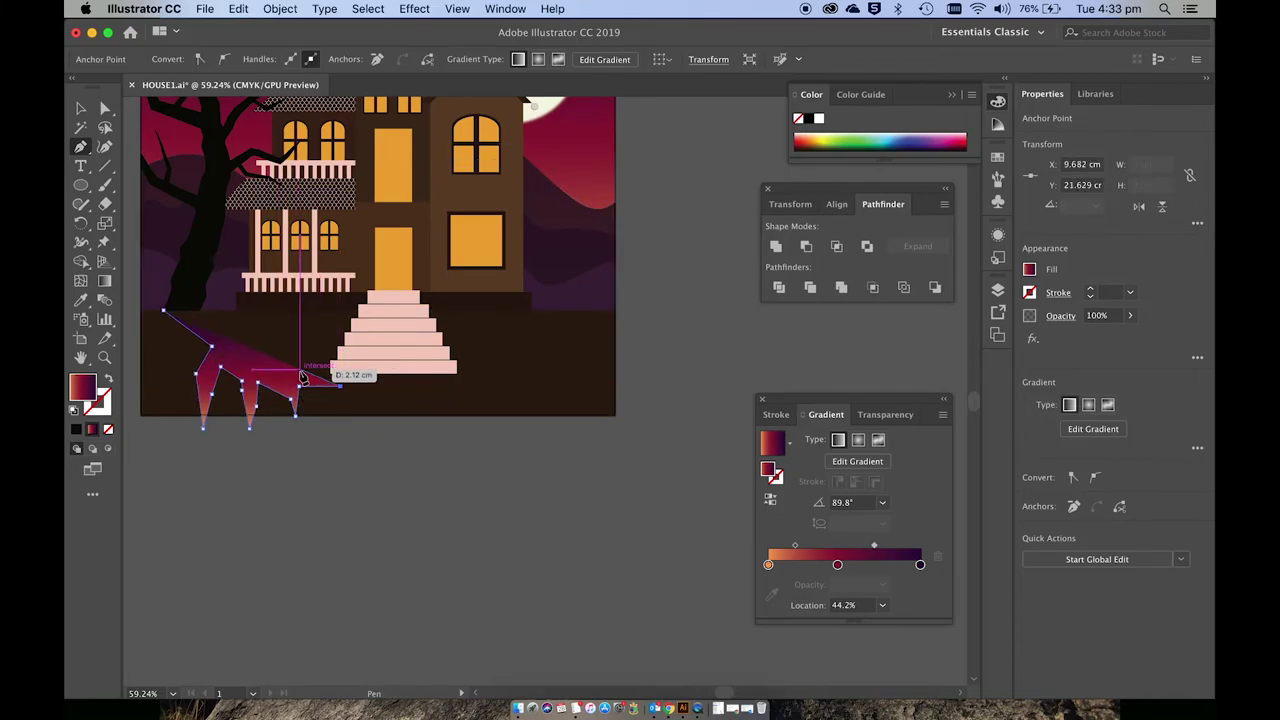
{"action": "left_click", "coordinate": [245, 359]}
{"action": "left_click", "coordinate": [296, 359]}
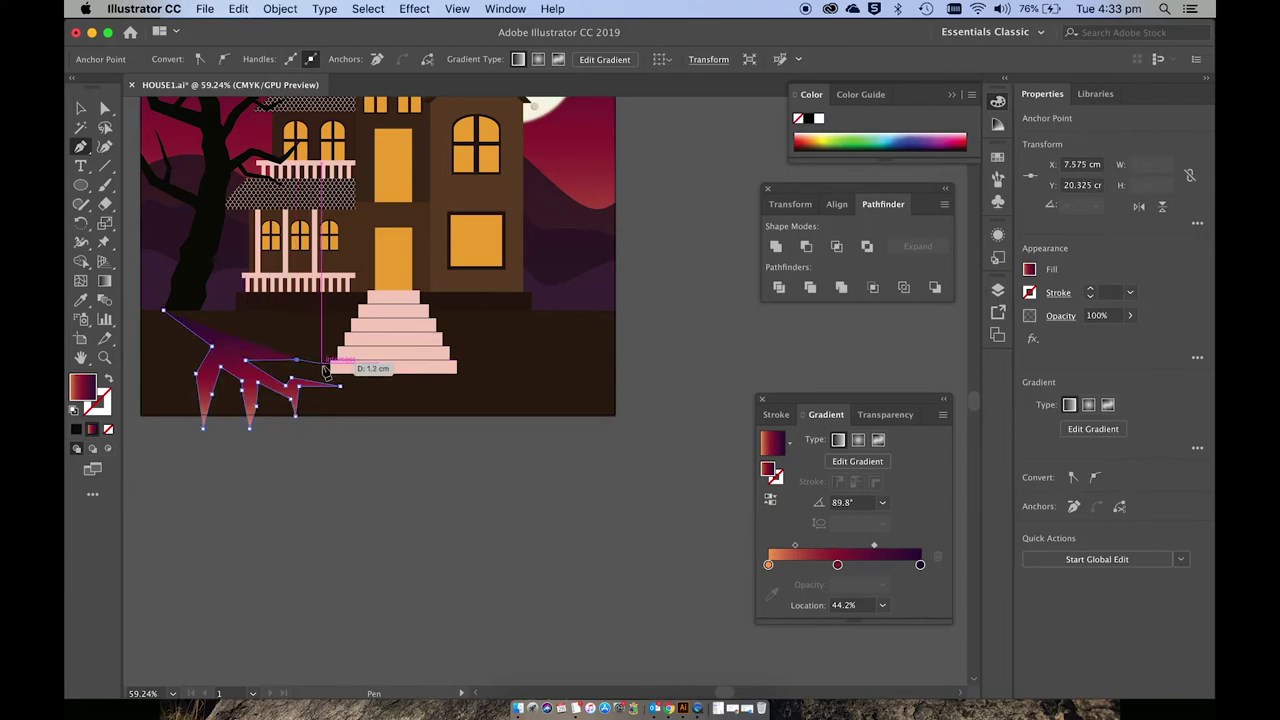
{"action": "left_click", "coordinate": [335, 362], "text": "super"}
{"action": "left_click", "coordinate": [241, 351]}
{"action": "left_click", "coordinate": [291, 346]}
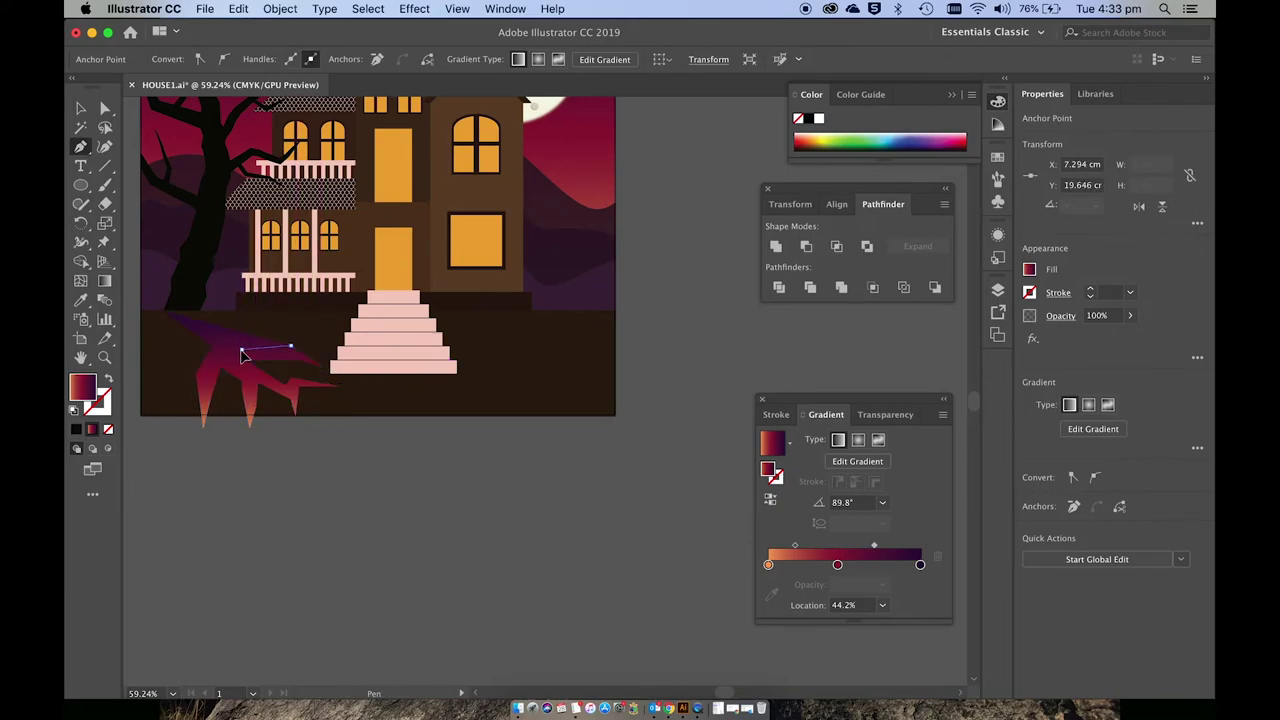
{"action": "left_click", "coordinate": [217, 331]}
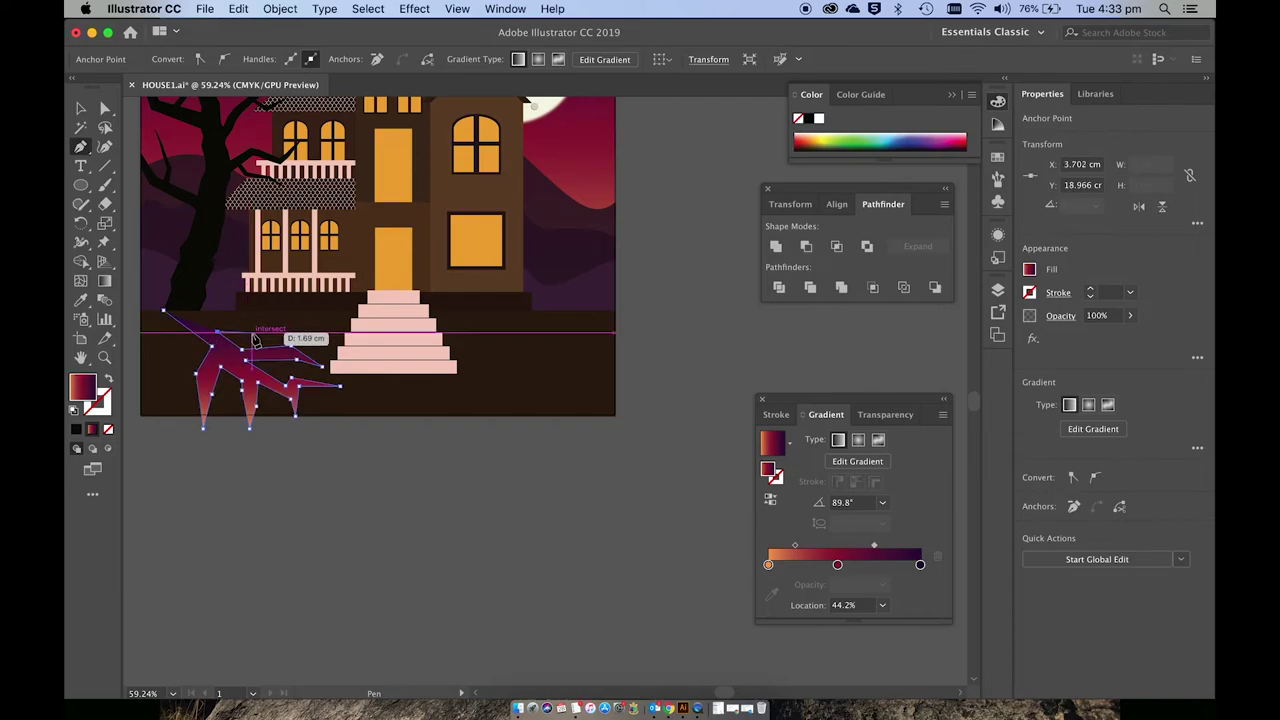
{"action": "scroll", "coordinate": [205, 315], "scroll_direction": "up", "scroll_amount": 3}
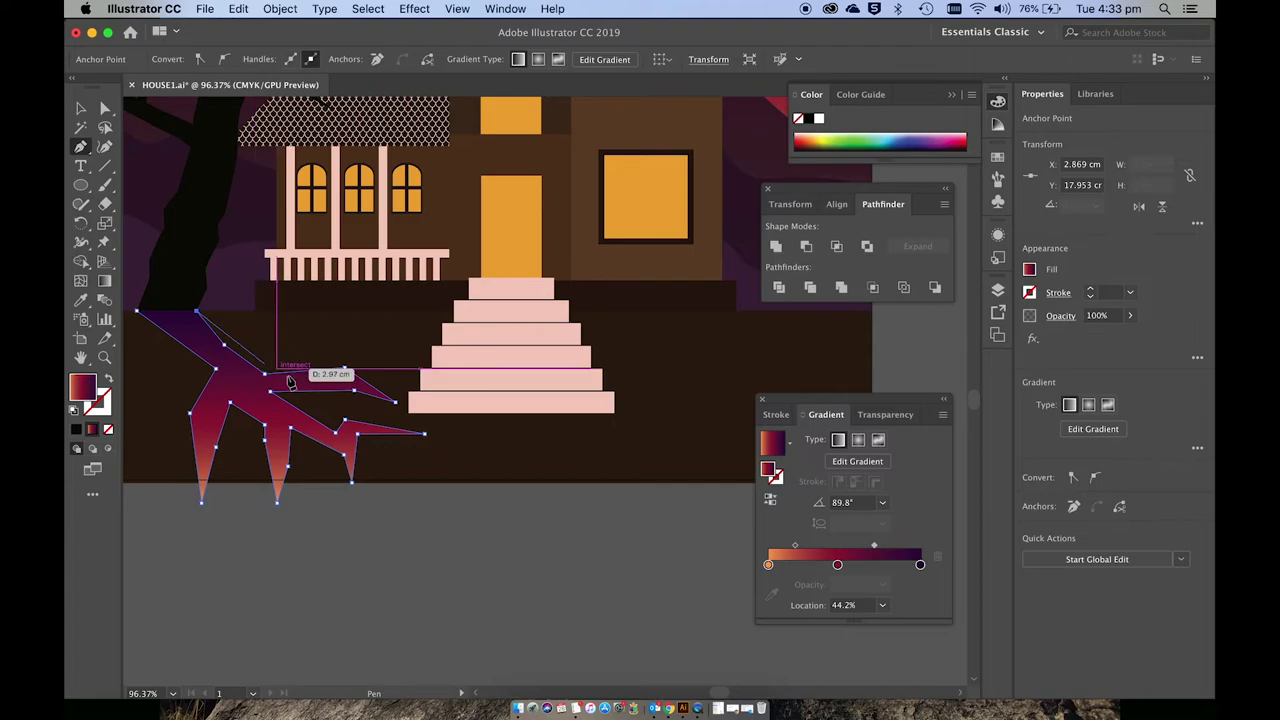
{"action": "left_click", "coordinate": [137, 311]}
{"action": "key", "text": "v"}
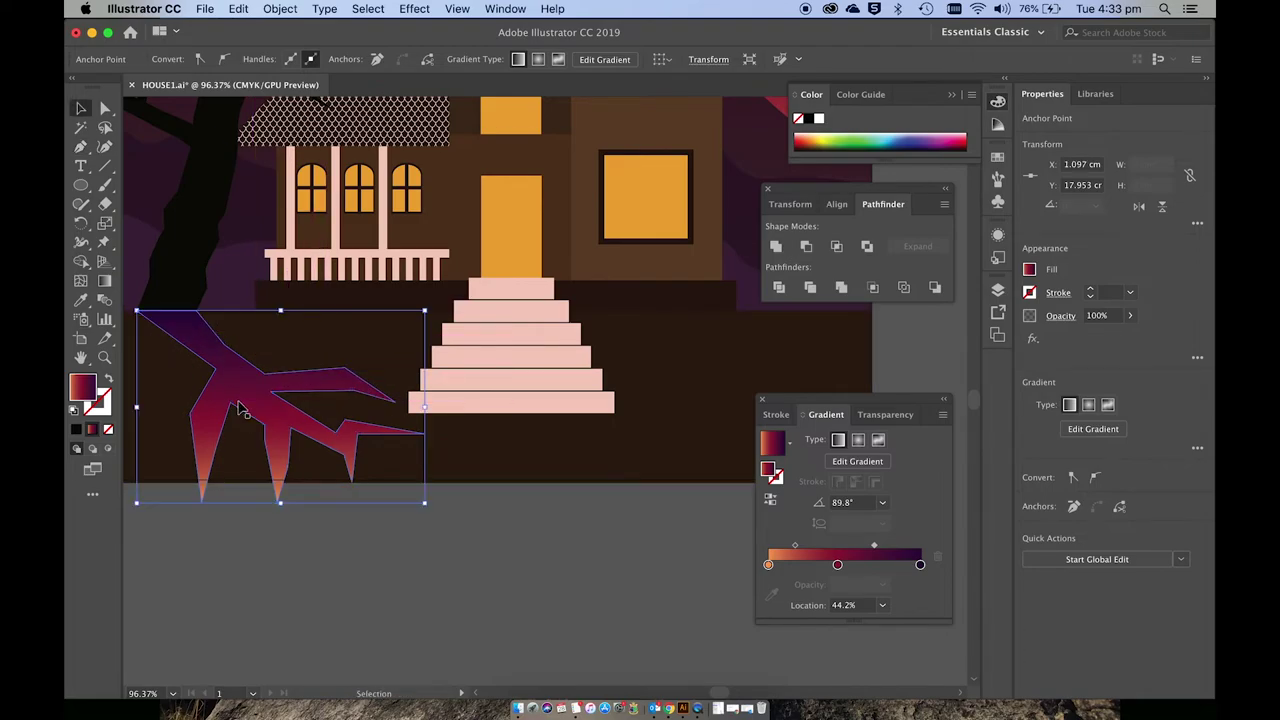
{"action": "scroll", "coordinate": [300, 468], "scroll_direction": "down", "scroll_amount": 4}
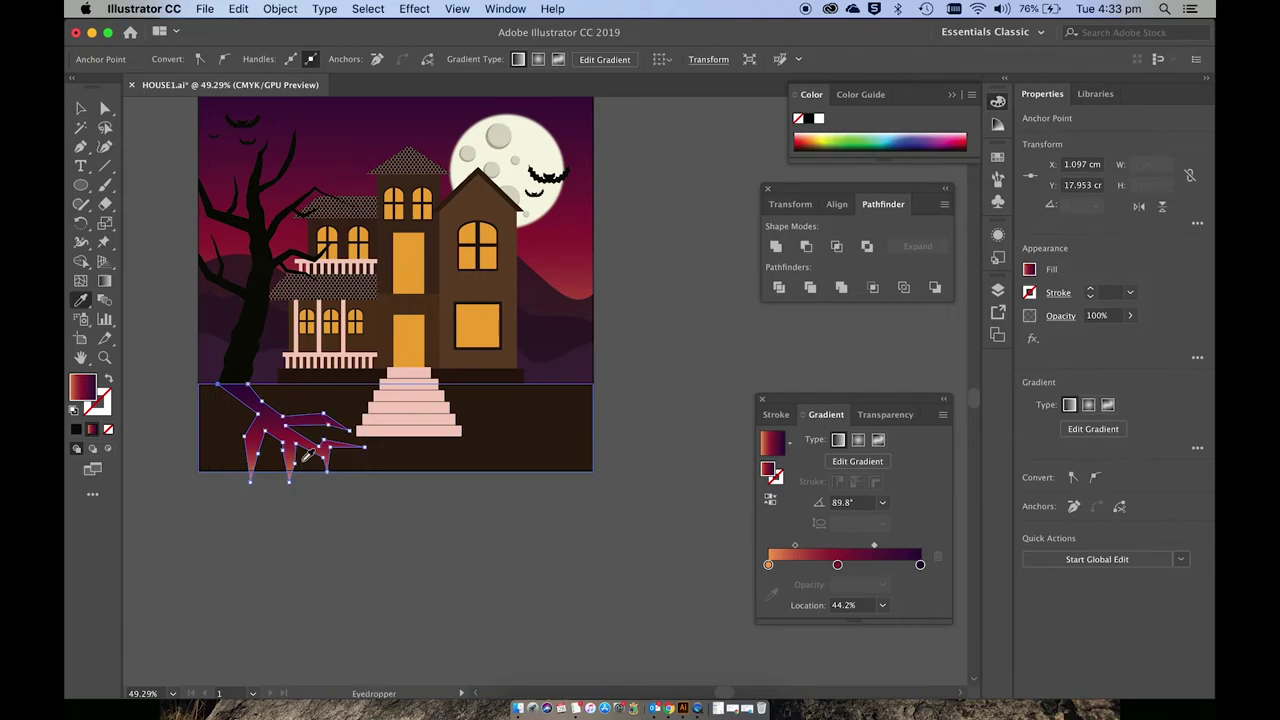
- Fill the spiky ground shape with the tree trunk's black and lower its opacity to 58%
{"action": "left_click", "coordinate": [250, 356]}
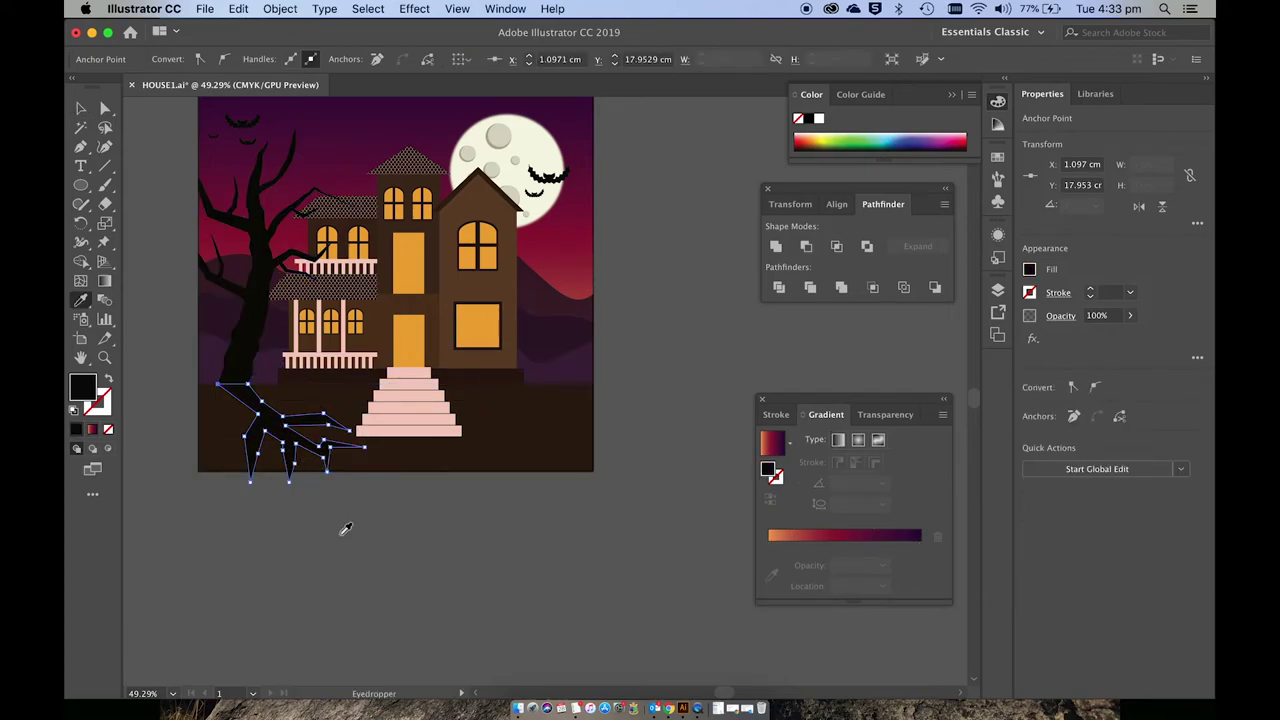
{"action": "key", "text": "v"}
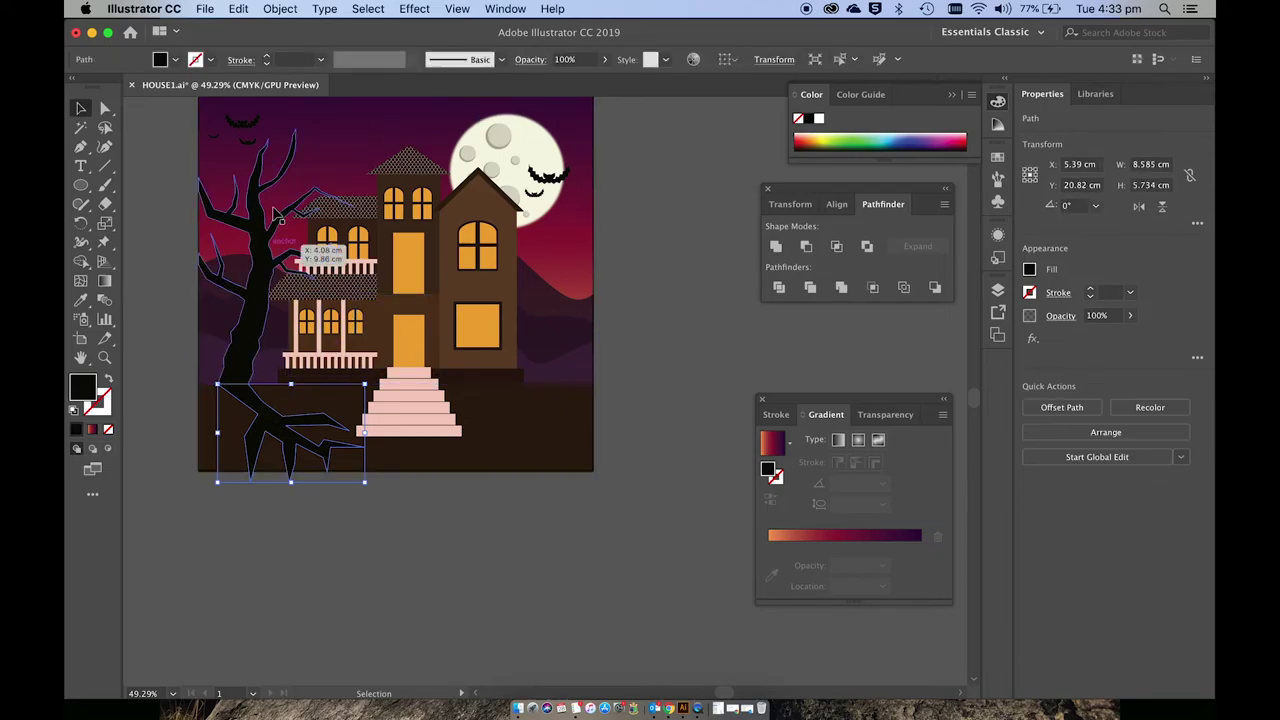
{"action": "left_click", "coordinate": [605, 60]}
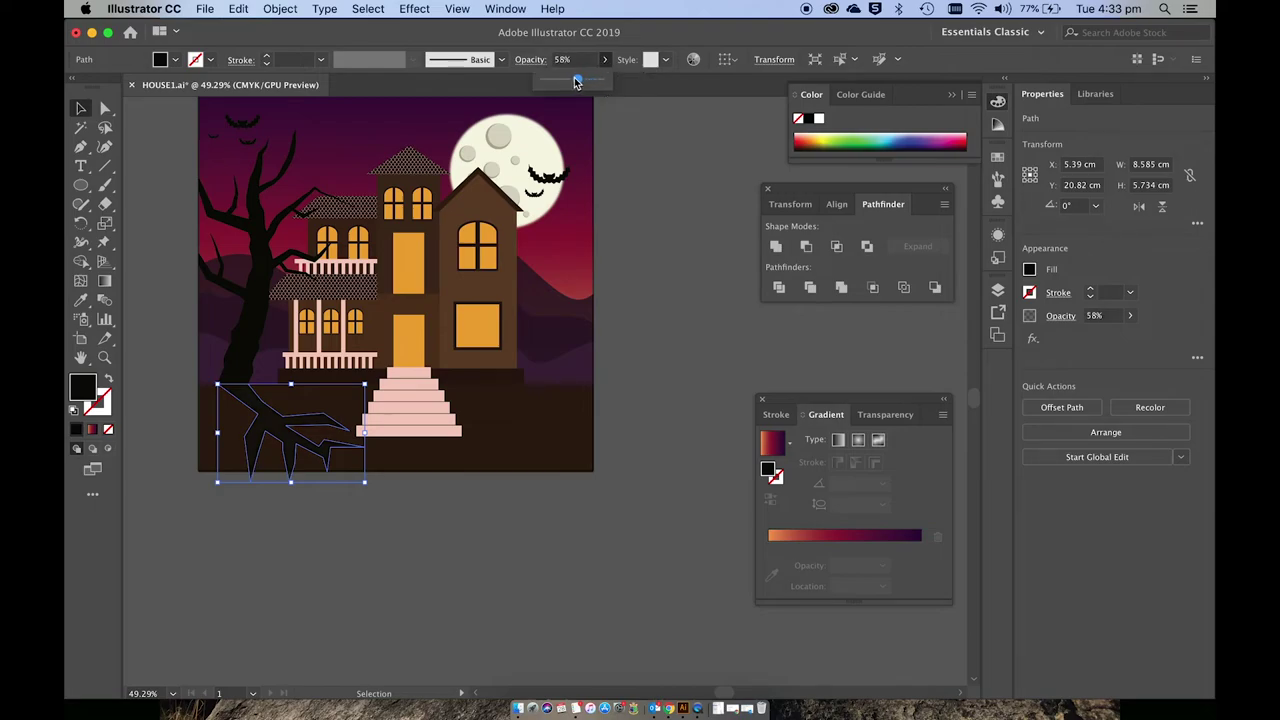
{"action": "left_click", "coordinate": [390, 541]}
{"action": "scroll", "coordinate": [389, 534], "scroll_direction": "up", "scroll_amount": 8}
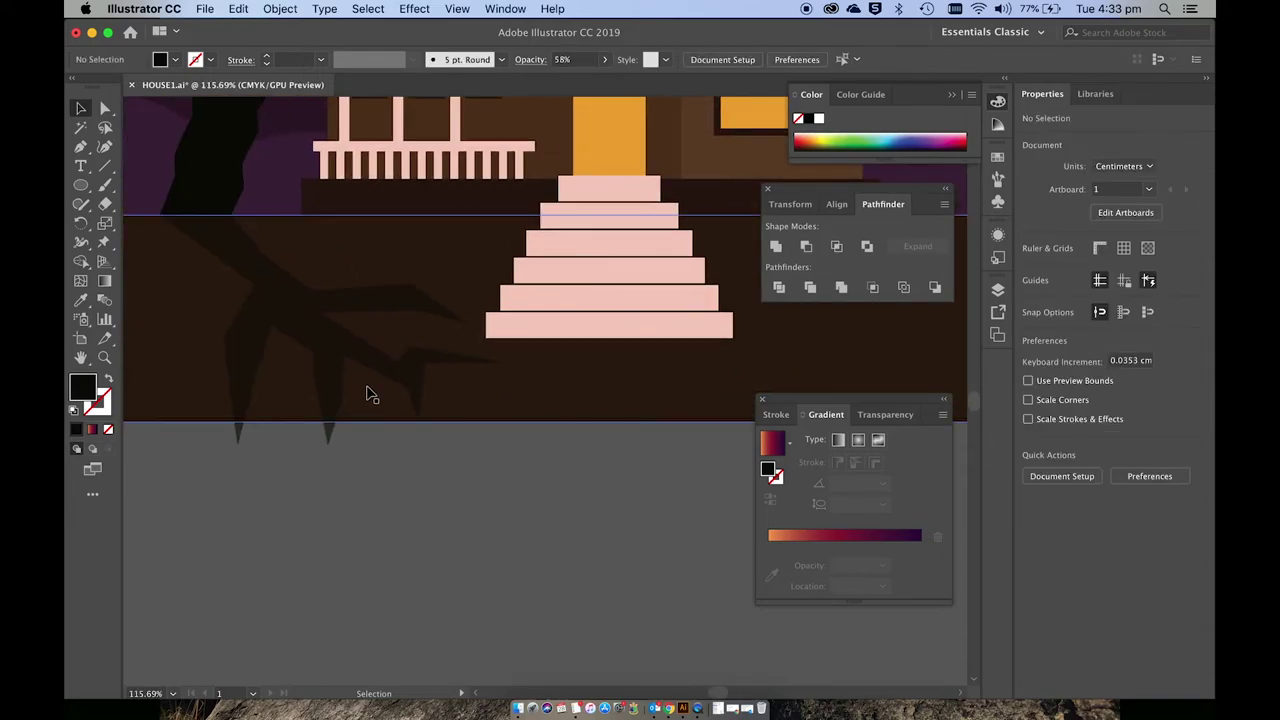
- Select the branch shadow with the ground rectangle and split them with Shape Builder
{"action": "left_click", "coordinate": [335, 320]}
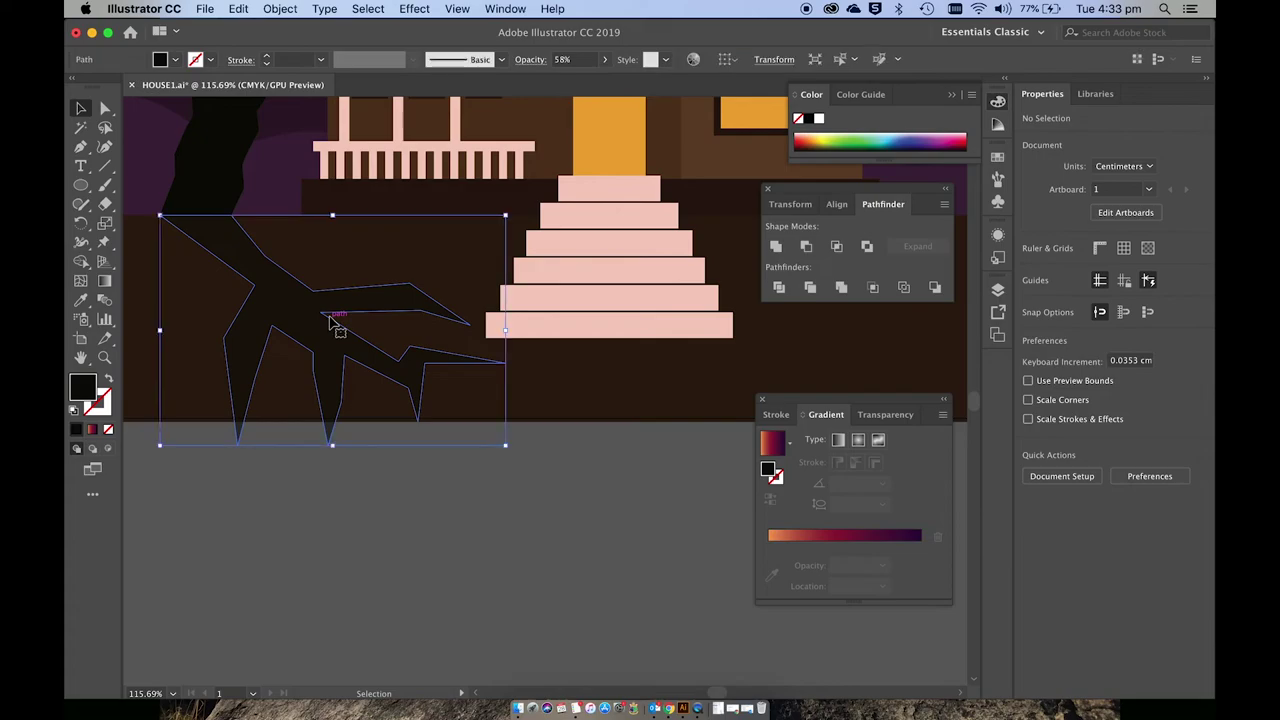
{"action": "left_click", "coordinate": [396, 251], "text": "shift"}
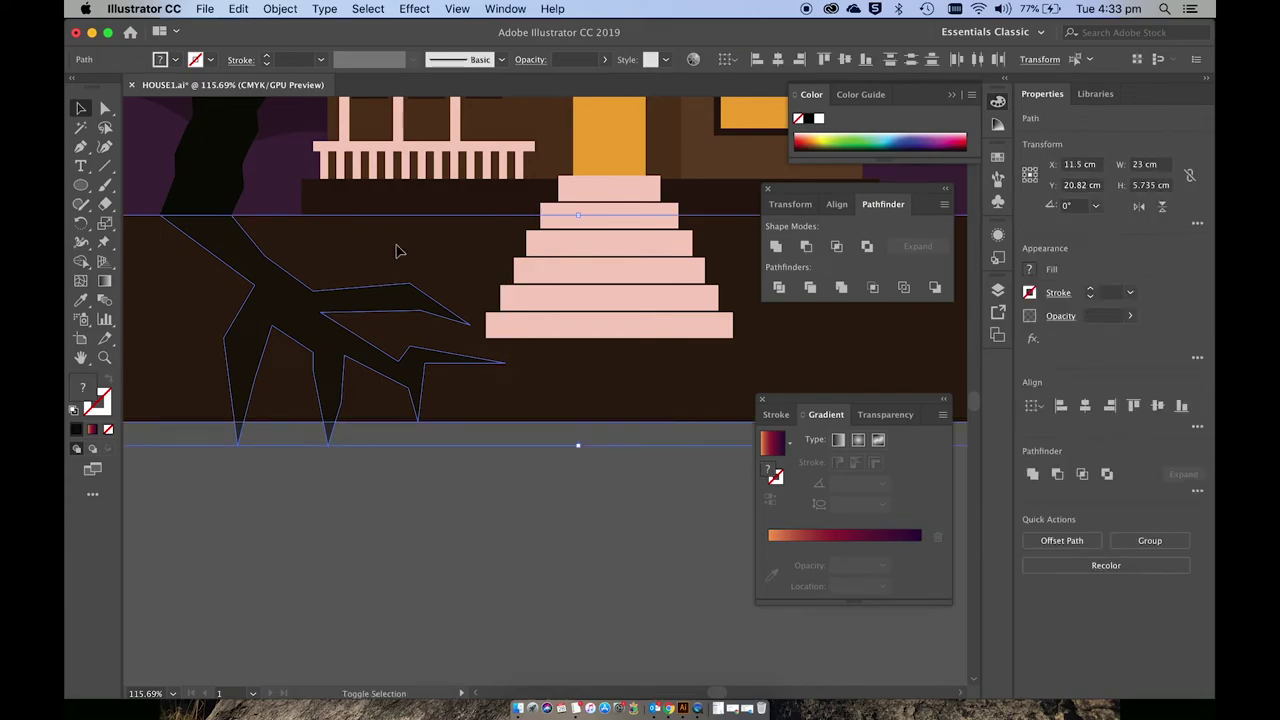
{"action": "key", "text": "shift+m"}
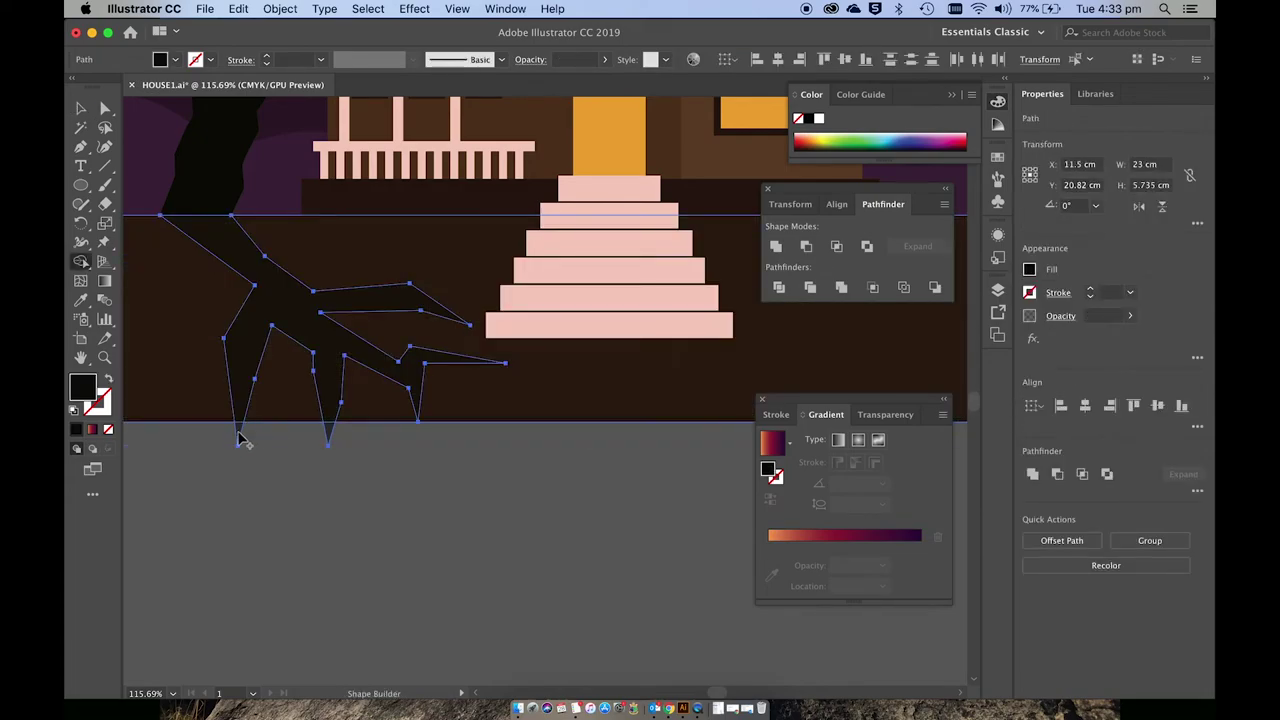
{"action": "scroll", "coordinate": [238, 435], "scroll_direction": "up", "scroll_amount": 5}
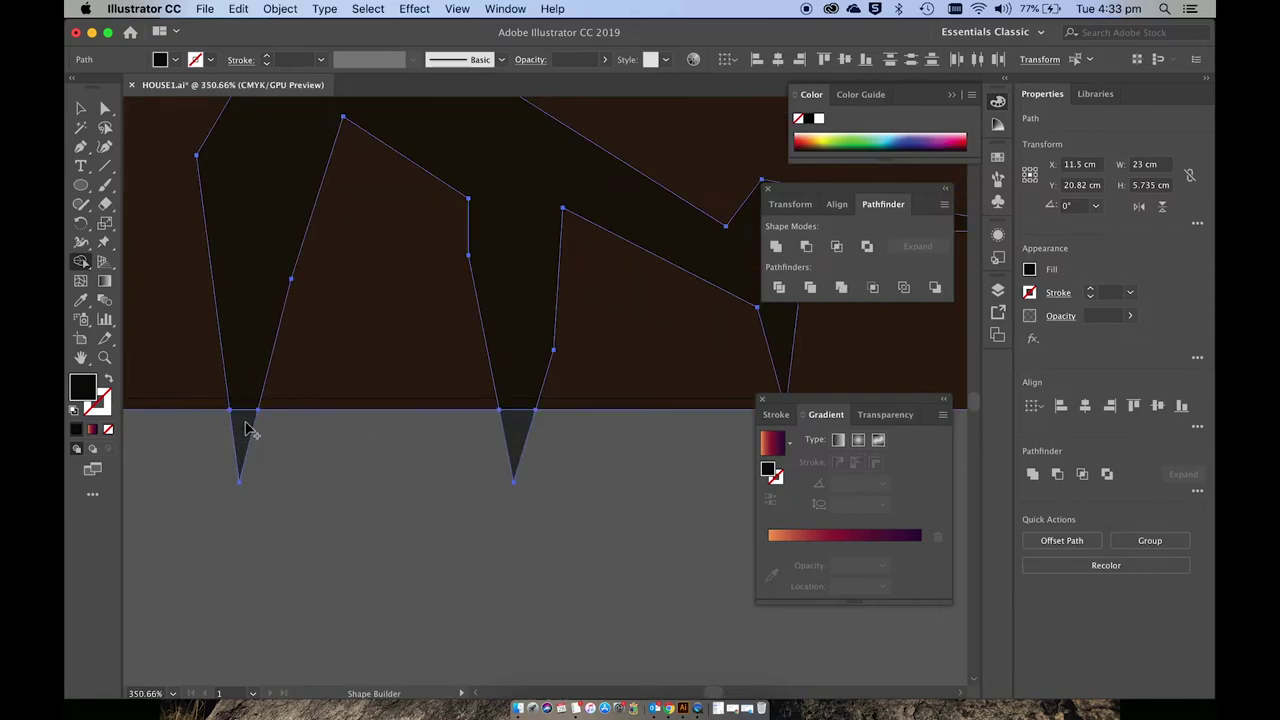
{"action": "scroll", "coordinate": [520, 435], "scroll_direction": "right", "scroll_amount": 5}
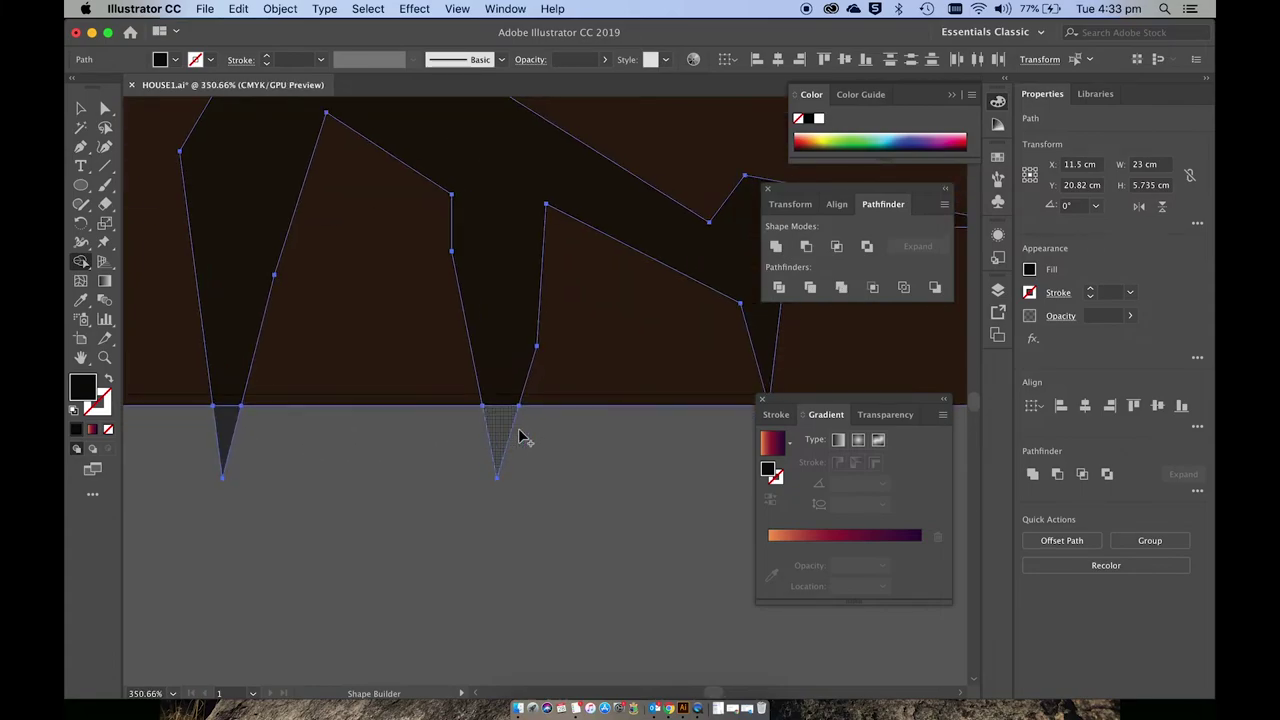
- Select the left and right shadow spikes hanging below the ground and delete them
{"action": "key", "text": "v"}
{"action": "left_click", "coordinate": [518, 428]}
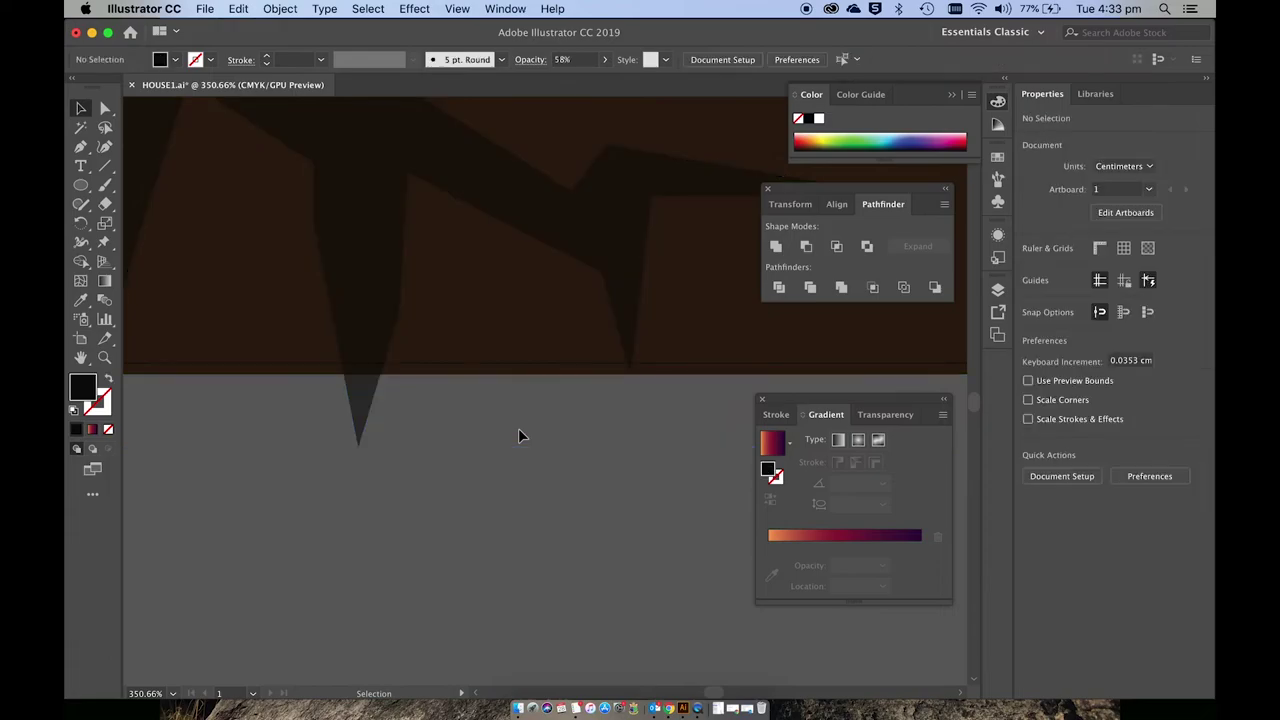
{"action": "scroll", "coordinate": [518, 428], "scroll_direction": "left", "scroll_amount": 4}
{"action": "left_click", "coordinate": [487, 428]}
{"action": "left_click", "coordinate": [208, 420], "text": "shift"}
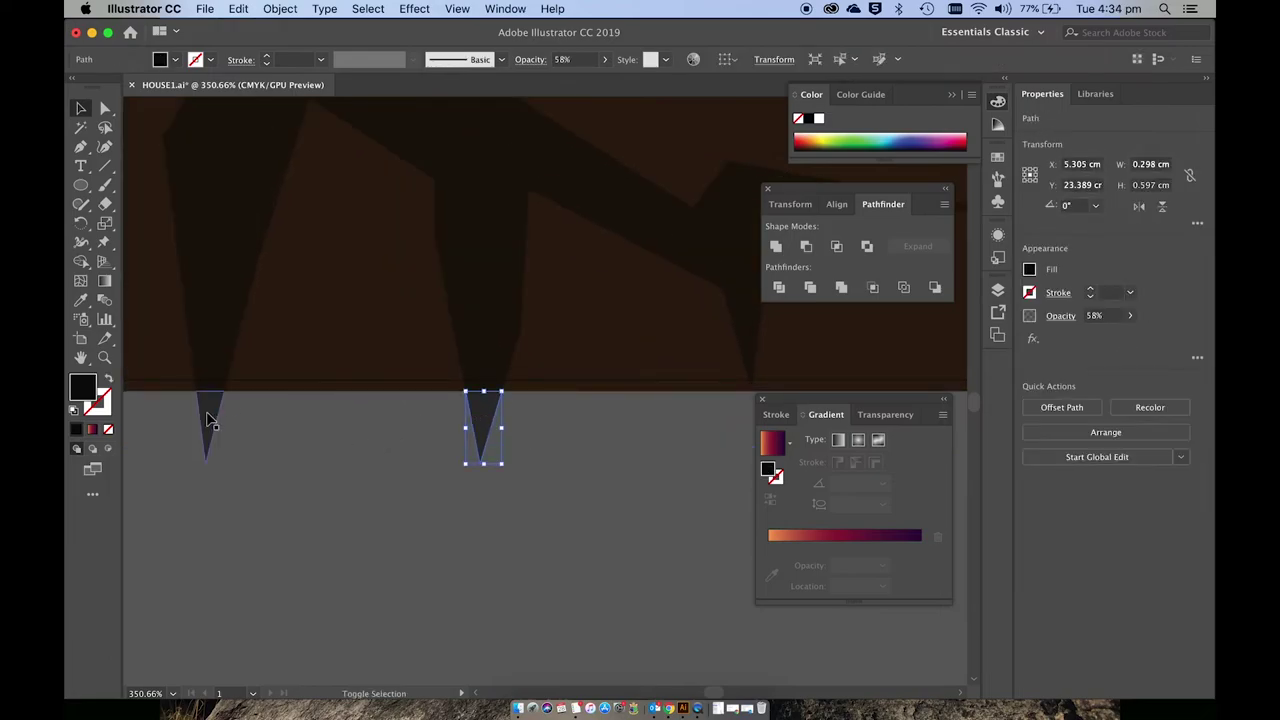
{"action": "key", "text": "super+shift+a"}
{"action": "scroll", "coordinate": [207, 418], "scroll_direction": "down", "scroll_amount": 10}
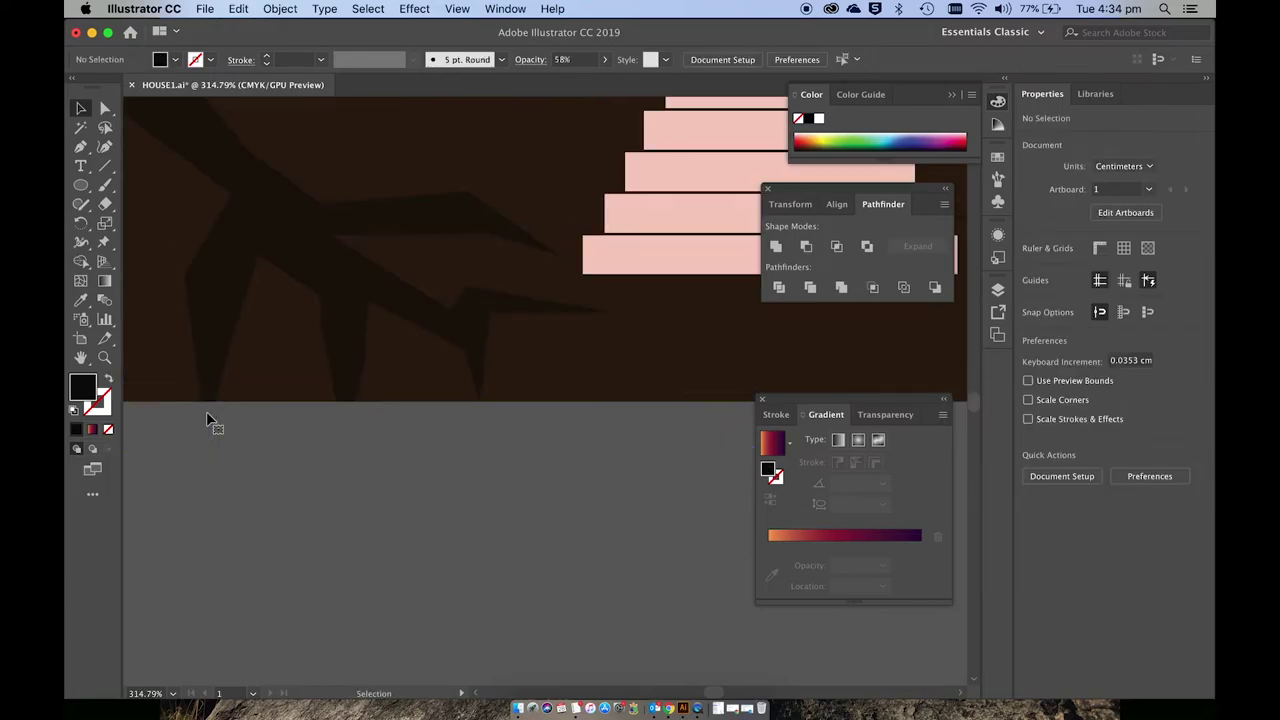
{"action": "scroll", "coordinate": [207, 418], "scroll_direction": "down", "scroll_amount": 4}
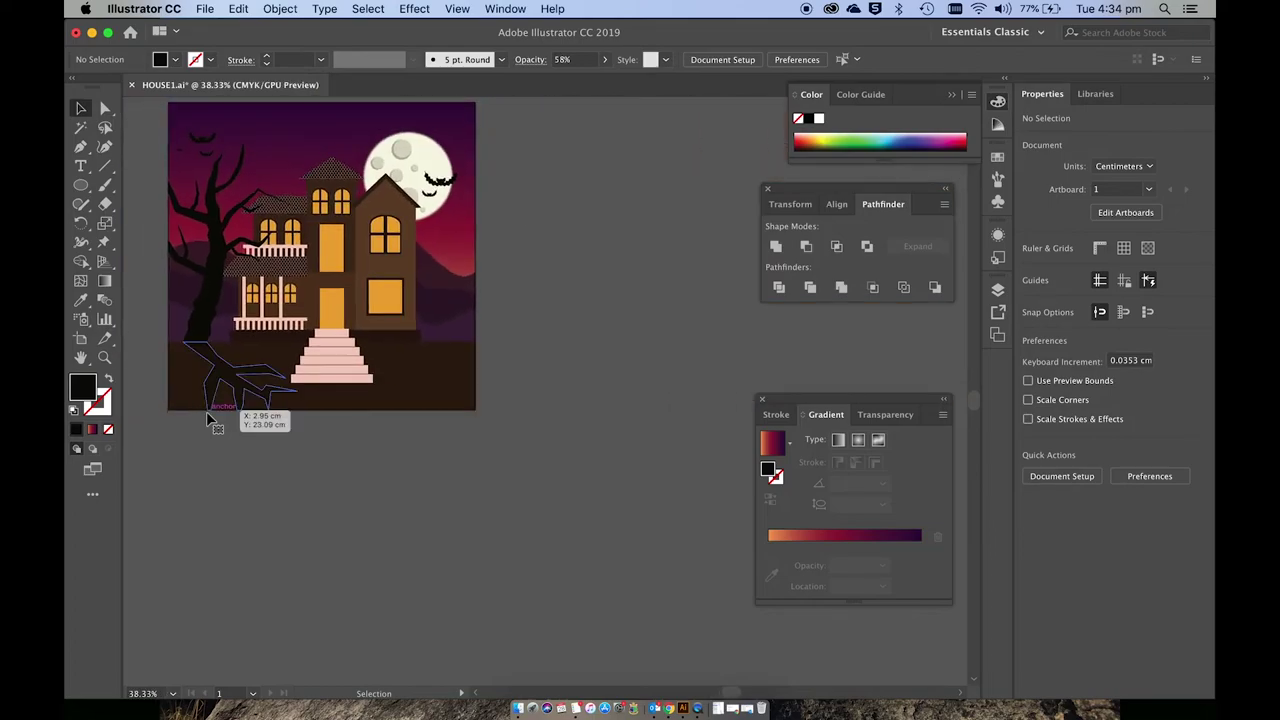
{"action": "scroll", "coordinate": [206, 411], "scroll_direction": "up", "scroll_amount": 6}
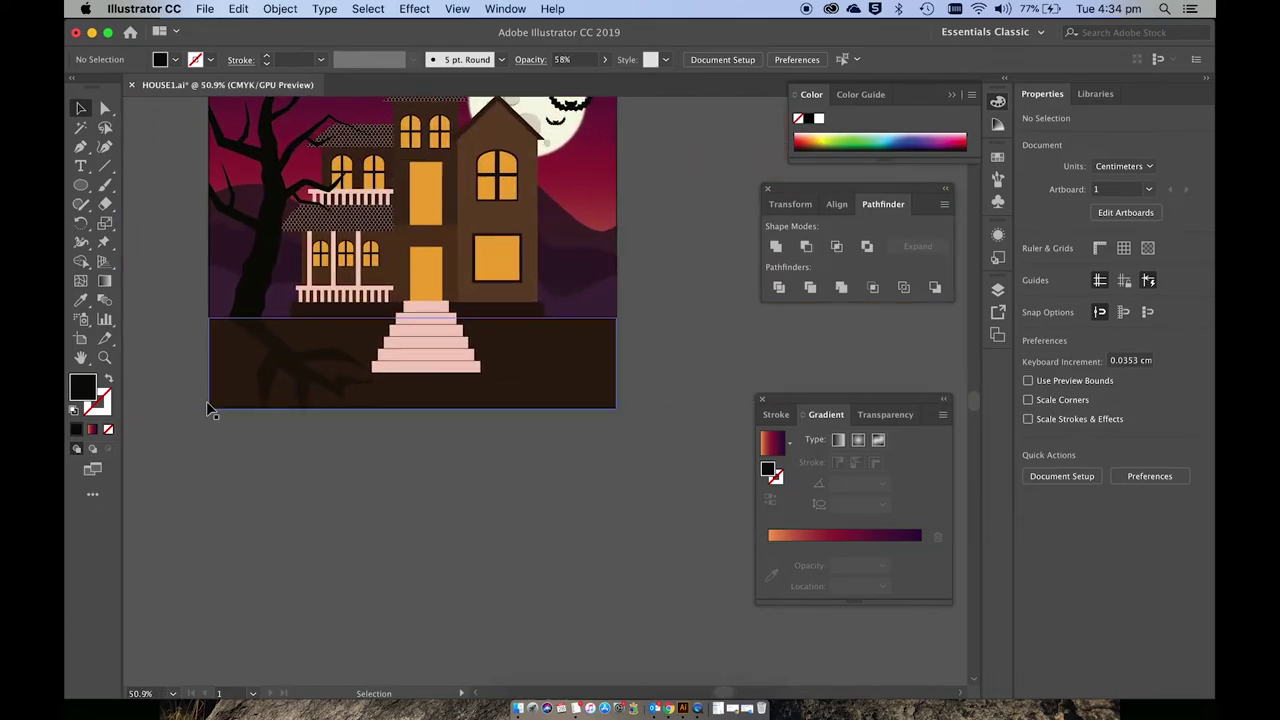
{"action": "scroll", "coordinate": [206, 405], "scroll_direction": "right", "scroll_amount": 5}
{"action": "scroll", "coordinate": [206, 405], "scroll_direction": "up", "scroll_amount": 2}
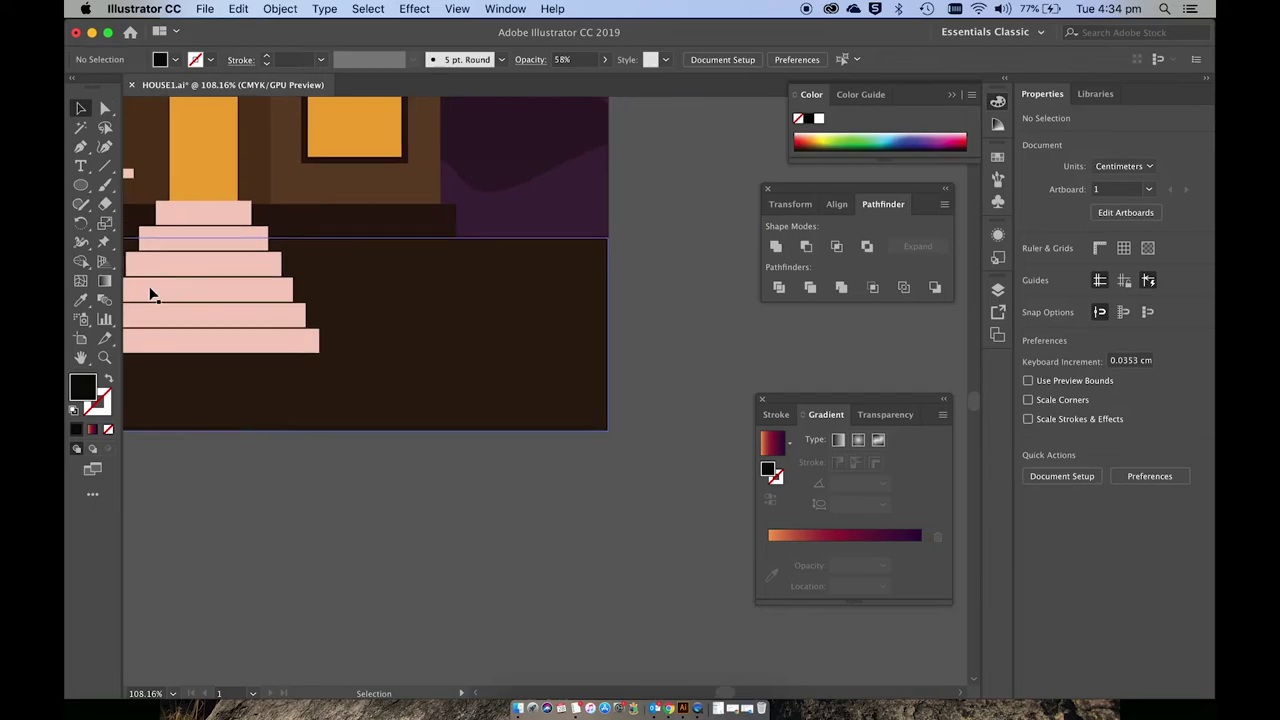
- Draw a small rectangle right of the steps and fill it with a sampled colour
{"action": "left_click", "coordinate": [81, 186]}
{"action": "left_click_drag", "start_coordinate": [83, 190], "coordinate": [120, 185]}
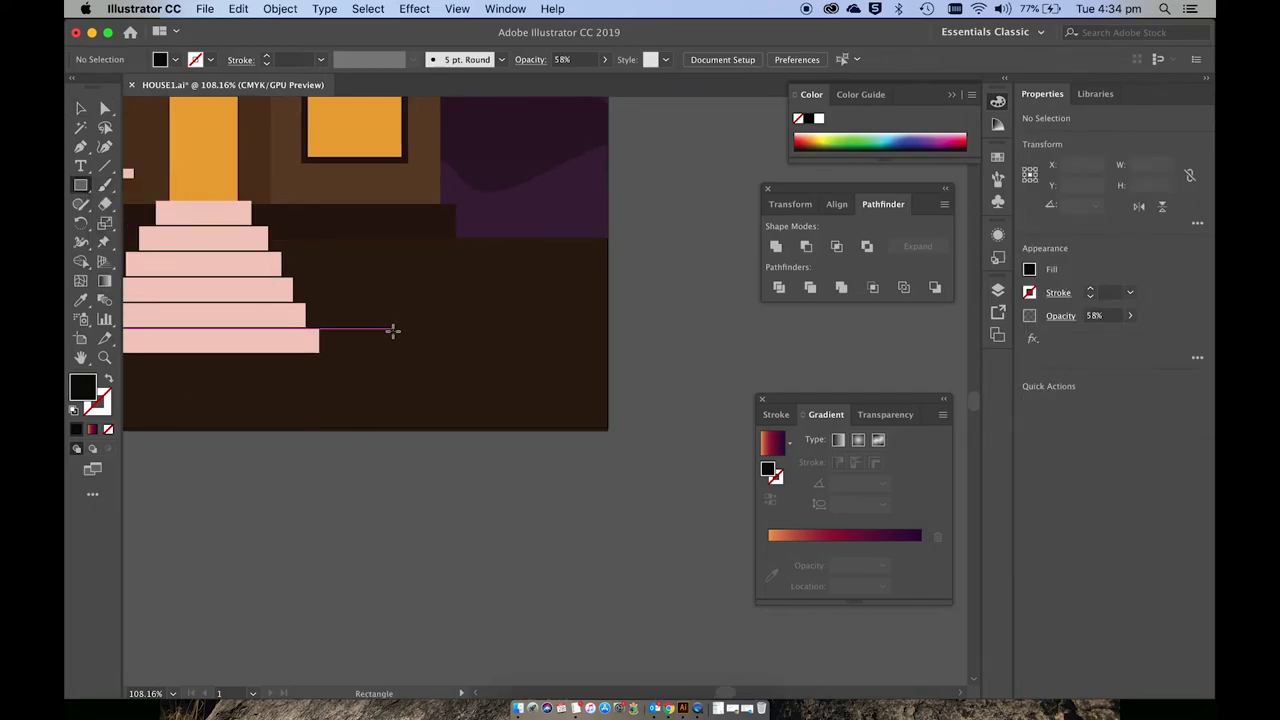
{"action": "left_click_drag", "start_coordinate": [392, 330], "coordinate": [465, 419]}
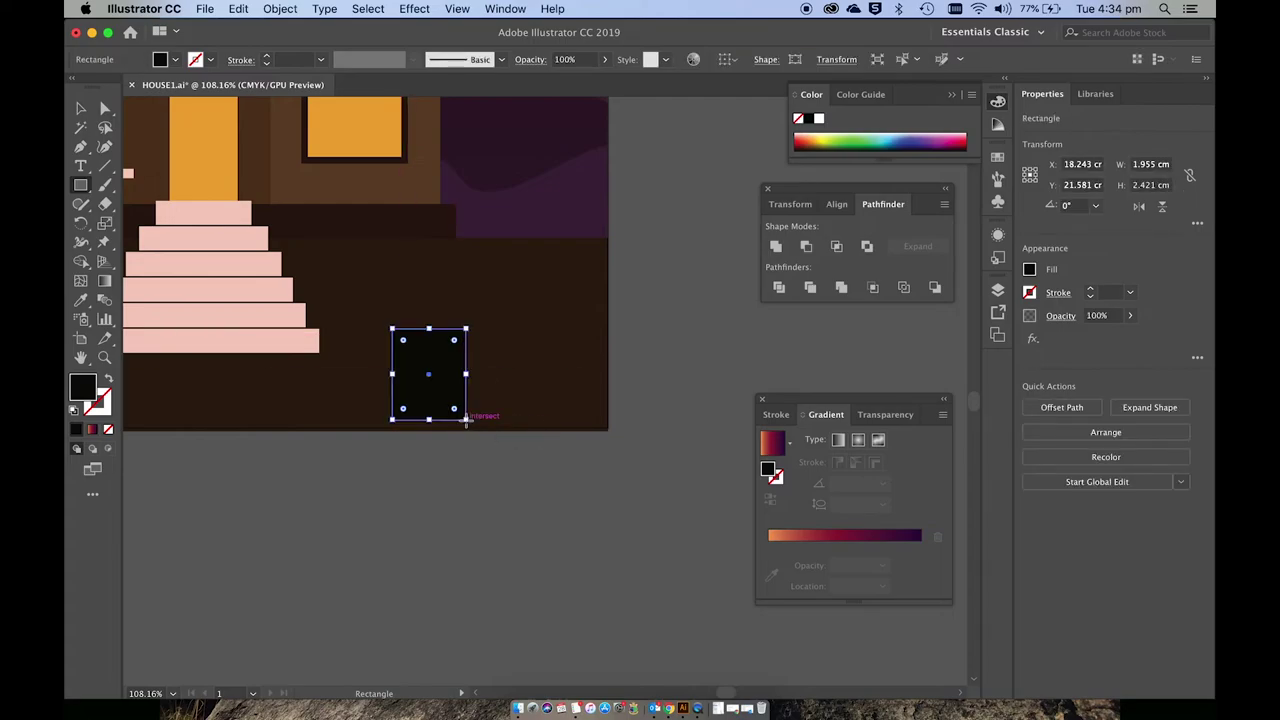
{"action": "key", "text": "i"}
{"action": "left_click", "coordinate": [278, 335]}
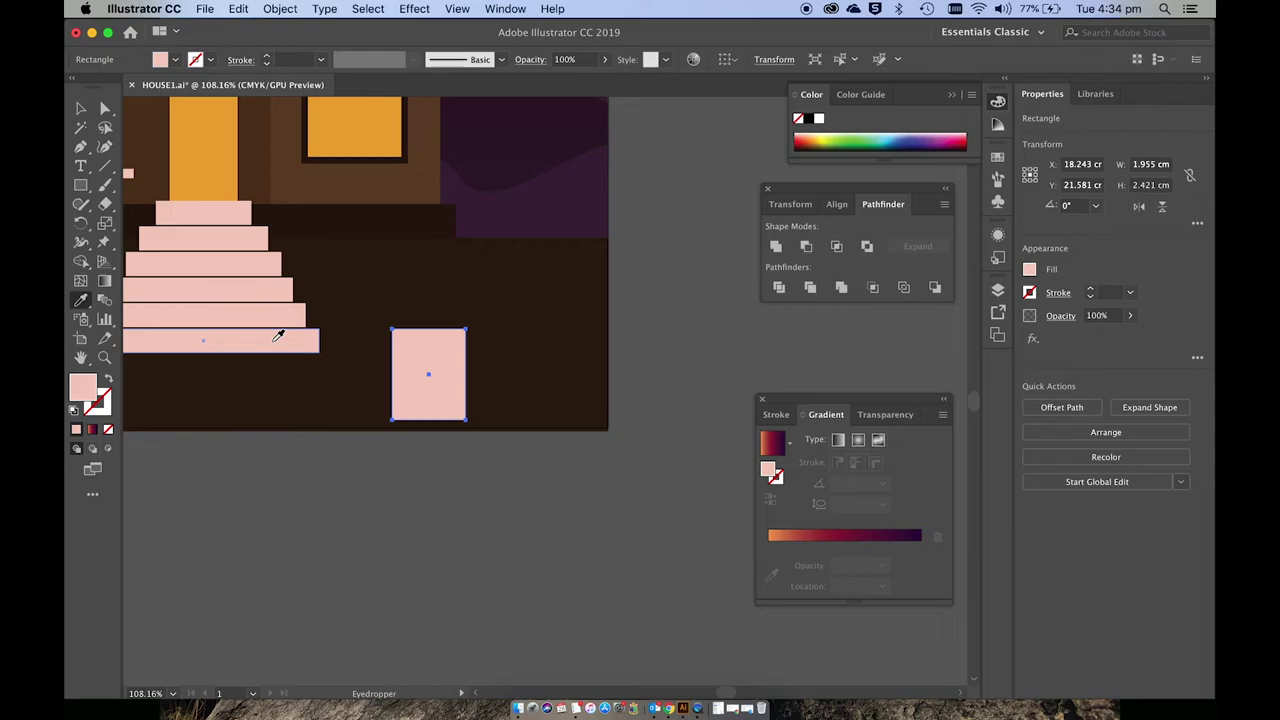
{"action": "scroll", "coordinate": [268, 358], "scroll_direction": "up", "scroll_amount": 10}
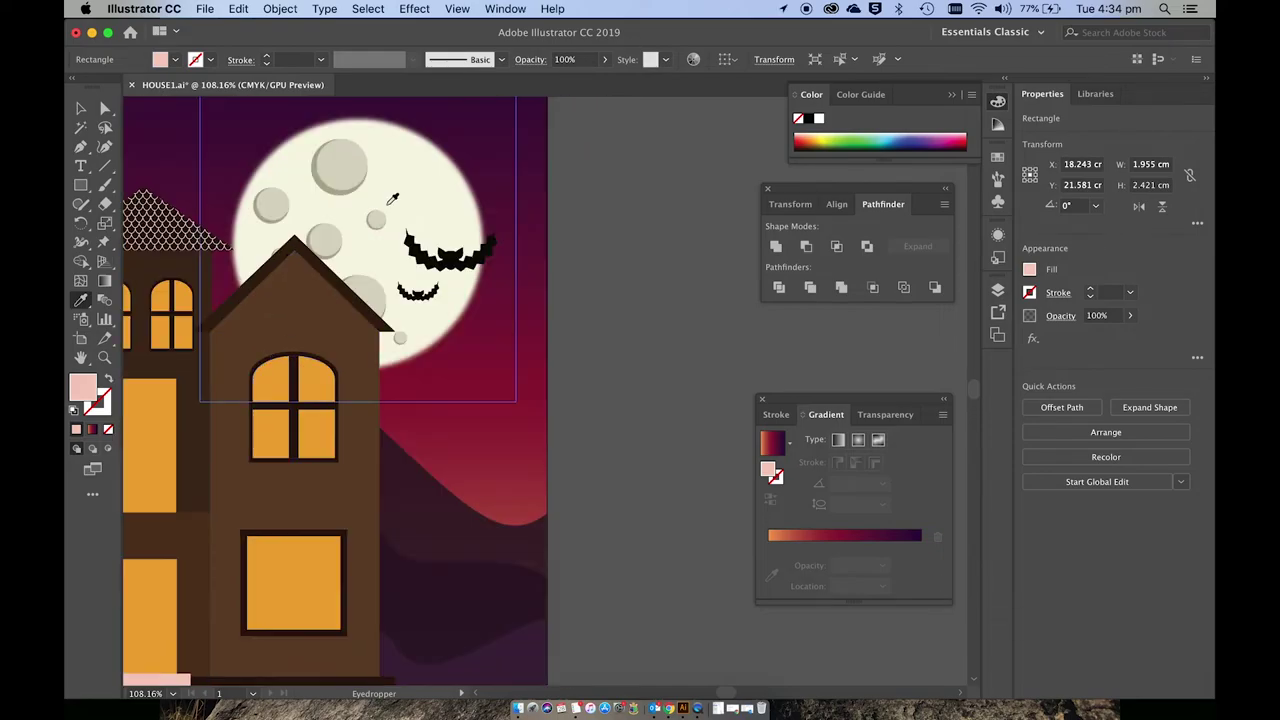
{"action": "scroll", "coordinate": [419, 183], "scroll_direction": "down", "scroll_amount": 10}
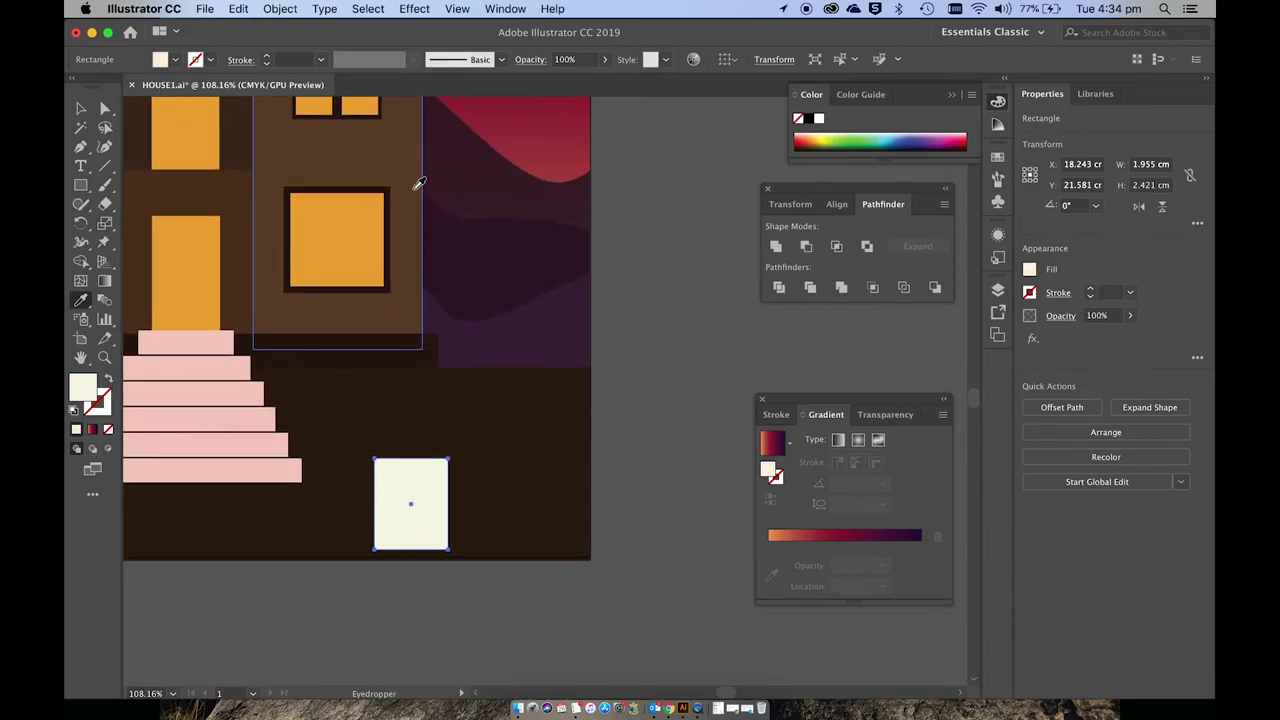
{"action": "key", "text": "v"}
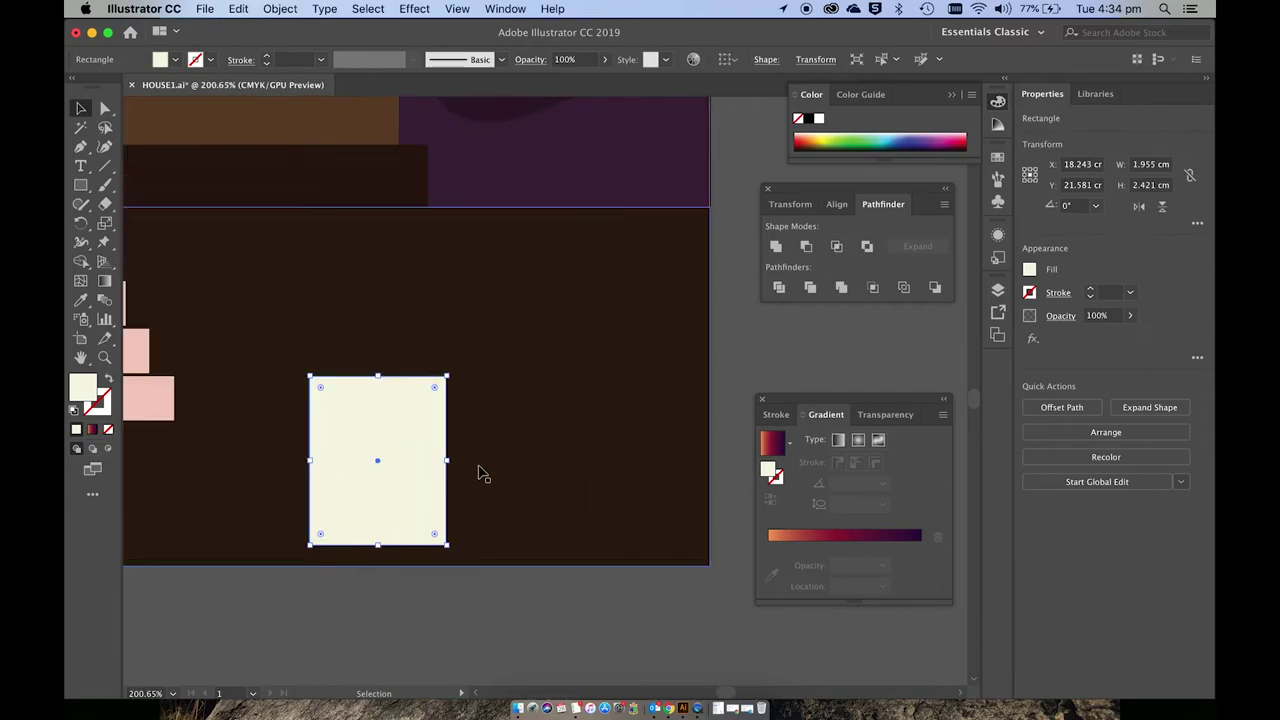
- Draw a circle as wide as the rectangle on its top and unite both into an arch
{"action": "left_click", "coordinate": [80, 186]}
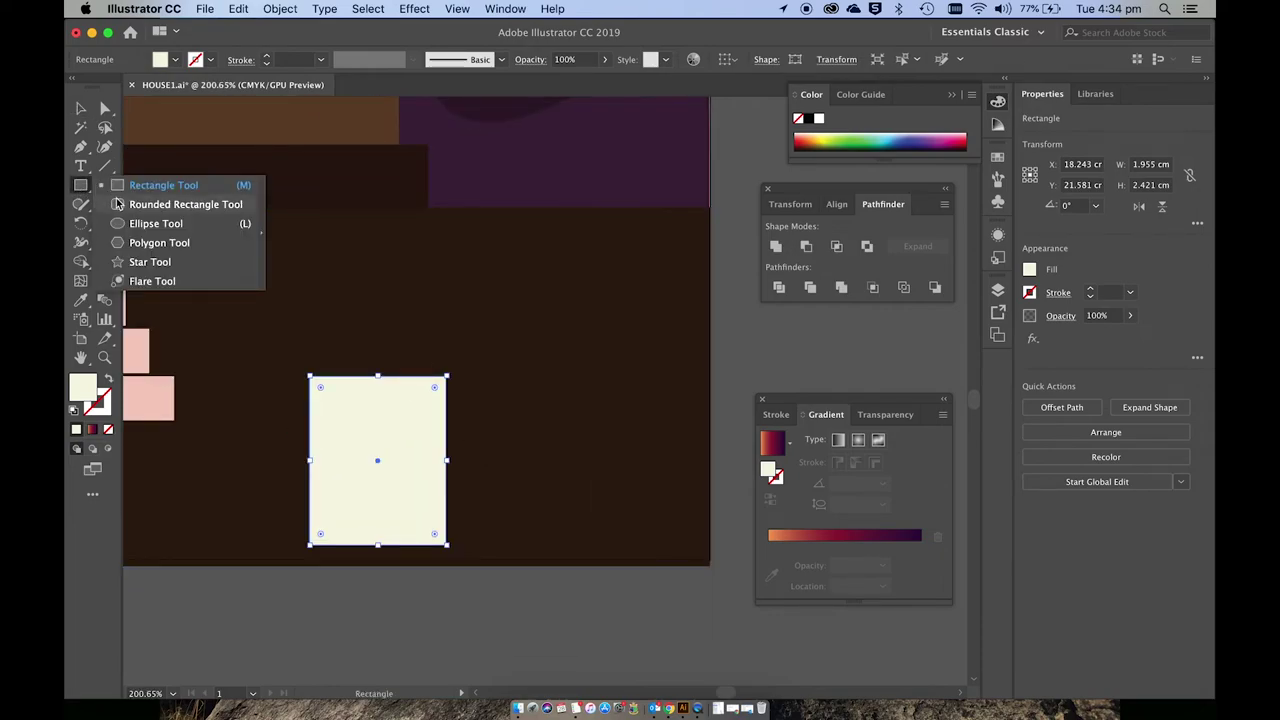
{"action": "left_click", "coordinate": [129, 225]}
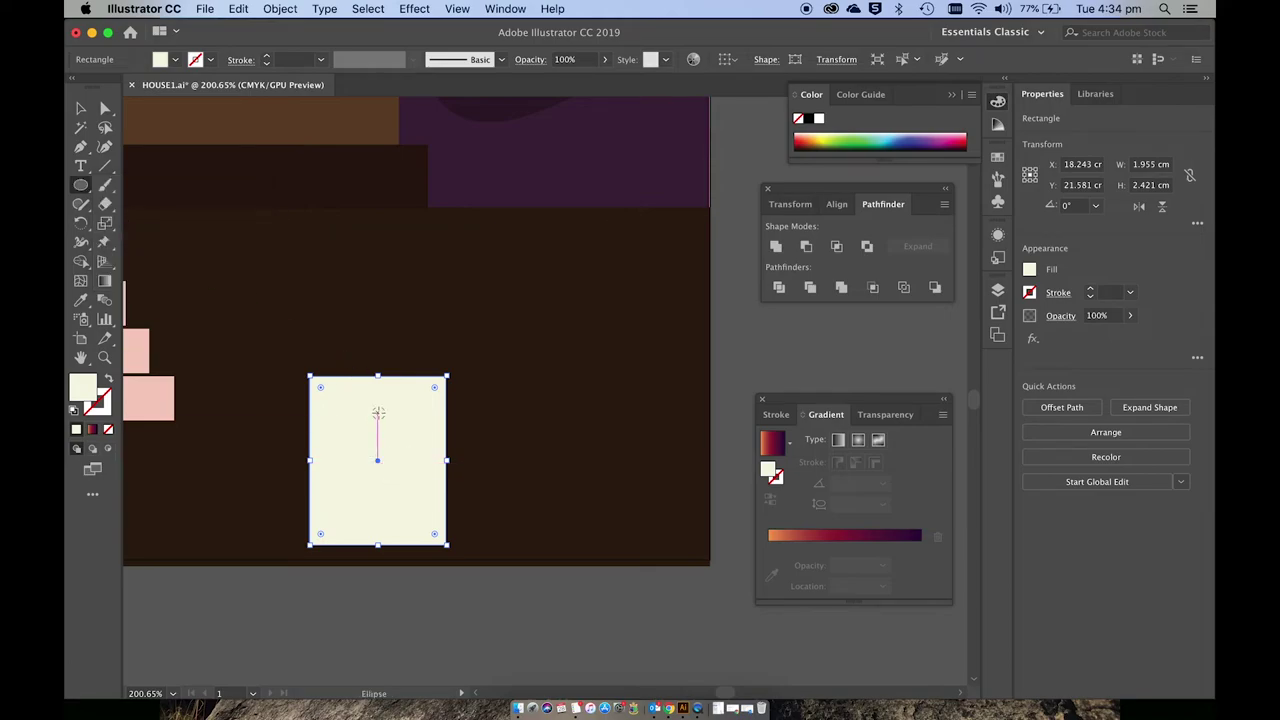
{"action": "left_click_drag", "start_coordinate": [378, 413], "coordinate": [447, 446]}
{"action": "key", "text": "Up"}
{"action": "key", "text": "Up"}
{"action": "key", "text": "Up"}
{"action": "key", "text": "Up"}
{"action": "key", "text": "Up"}
{"action": "key", "text": "Up"}
{"action": "key", "text": "Up"}
{"action": "key", "text": "Up"}
{"action": "key", "text": "Up"}
{"action": "key", "text": "Up"}
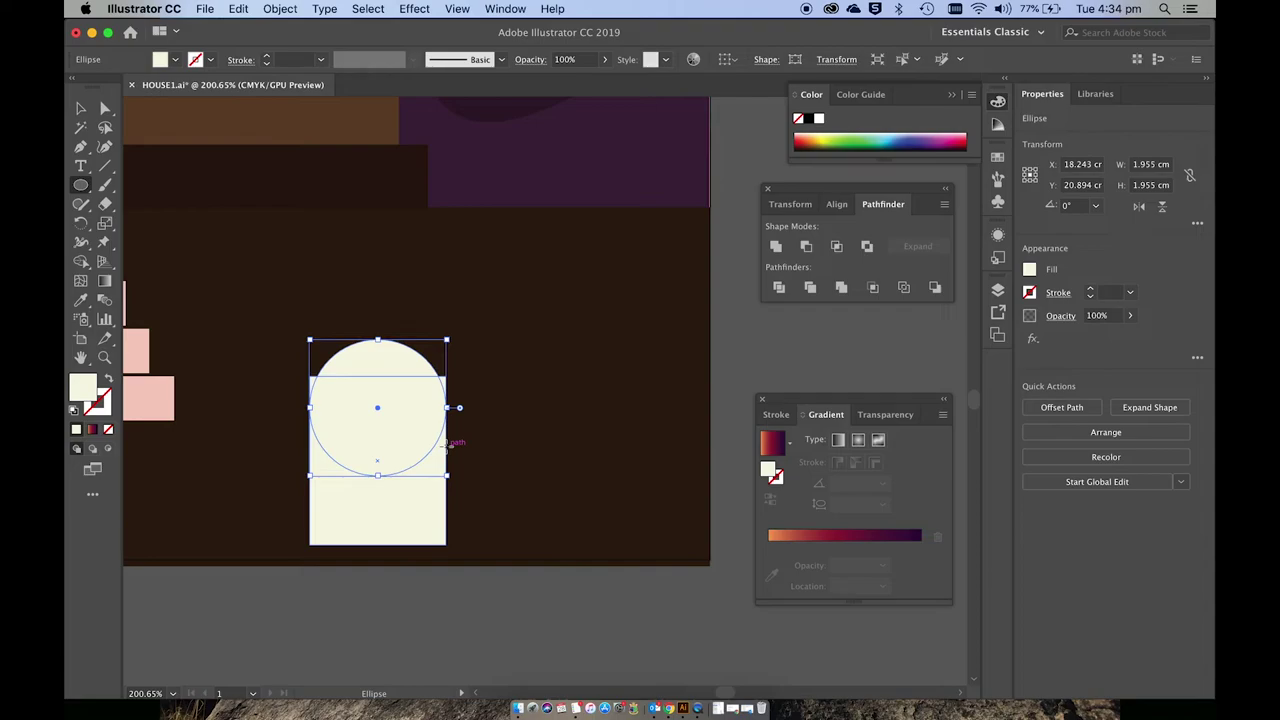
{"action": "key", "text": "Up"}
{"action": "key", "text": "Up"}
{"action": "key", "text": "Up"}
{"action": "key", "text": "Up"}
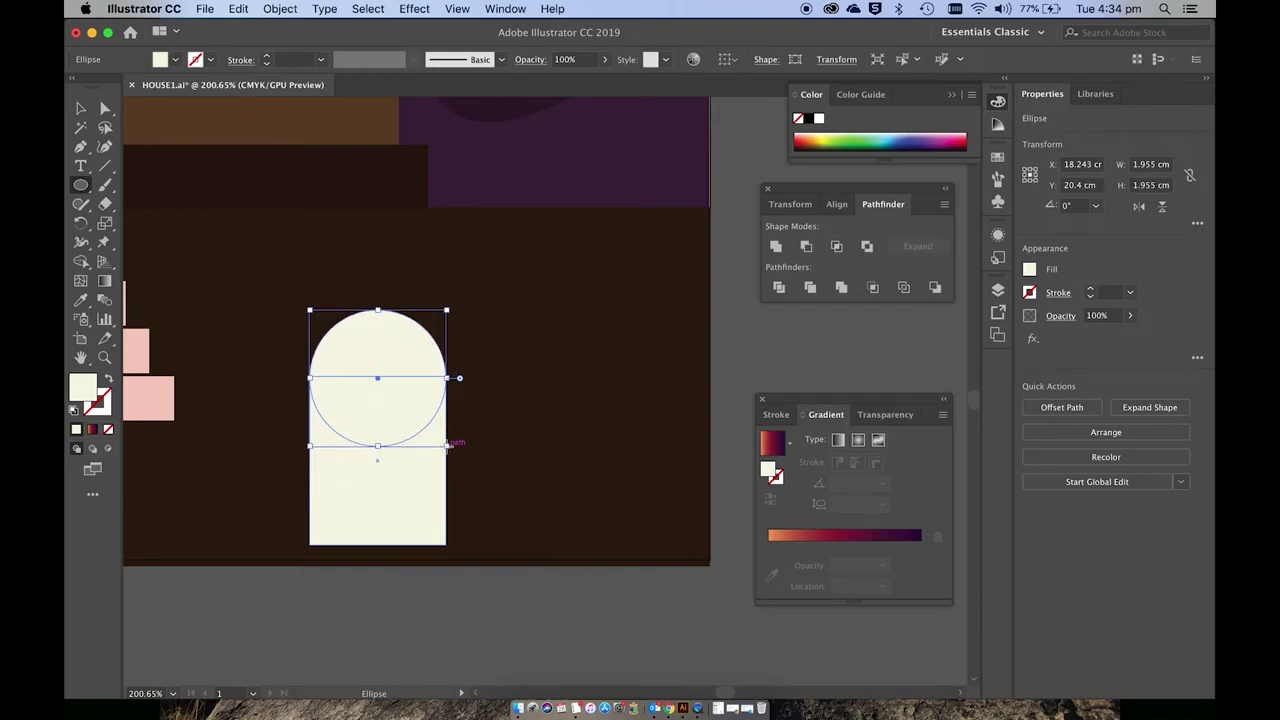
{"action": "key", "text": "v"}
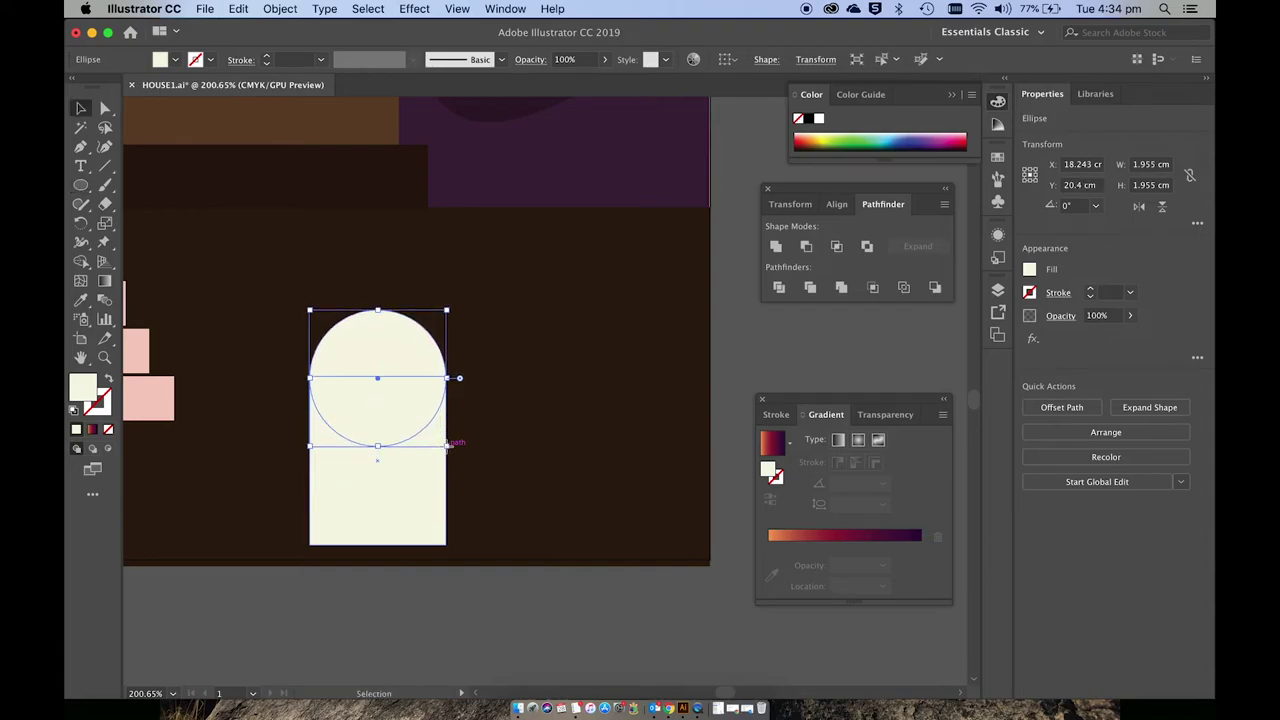
{"action": "left_click", "coordinate": [403, 487], "text": "shift"}
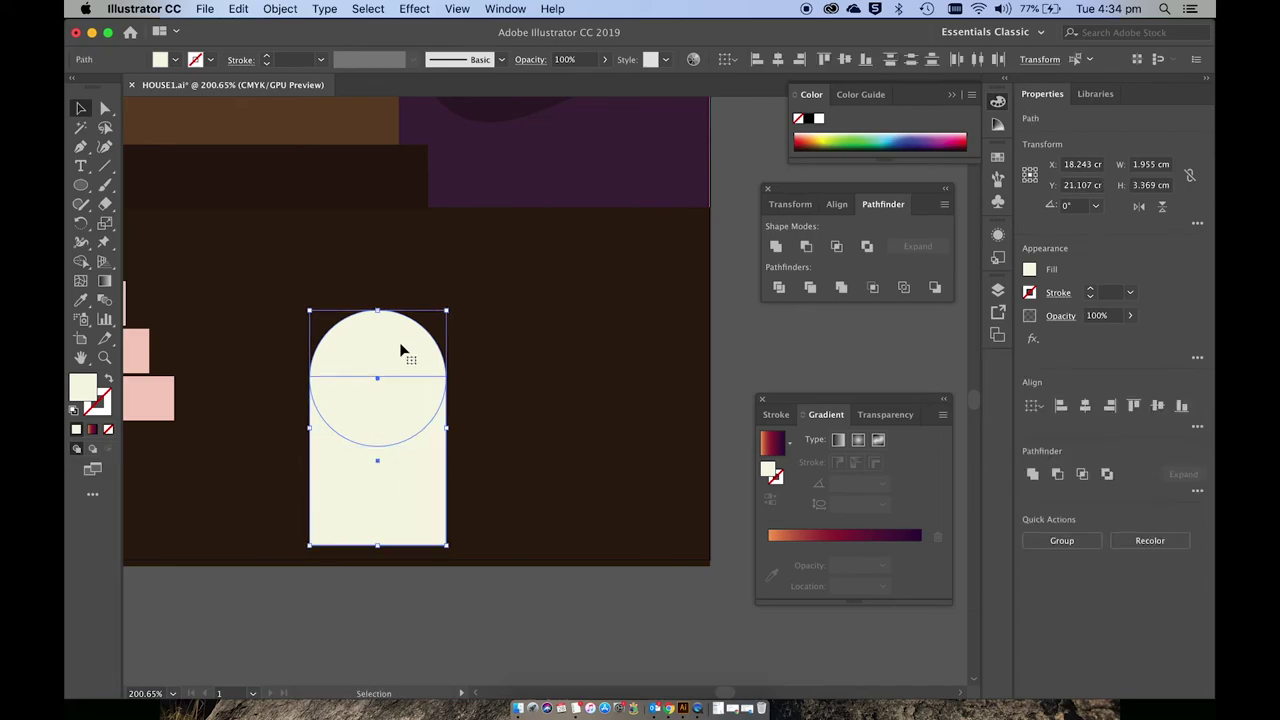
{"action": "left_click", "coordinate": [778, 248]}
- Draw a text area inside the cream arch and type R.I.P
{"action": "left_click", "coordinate": [82, 166]}
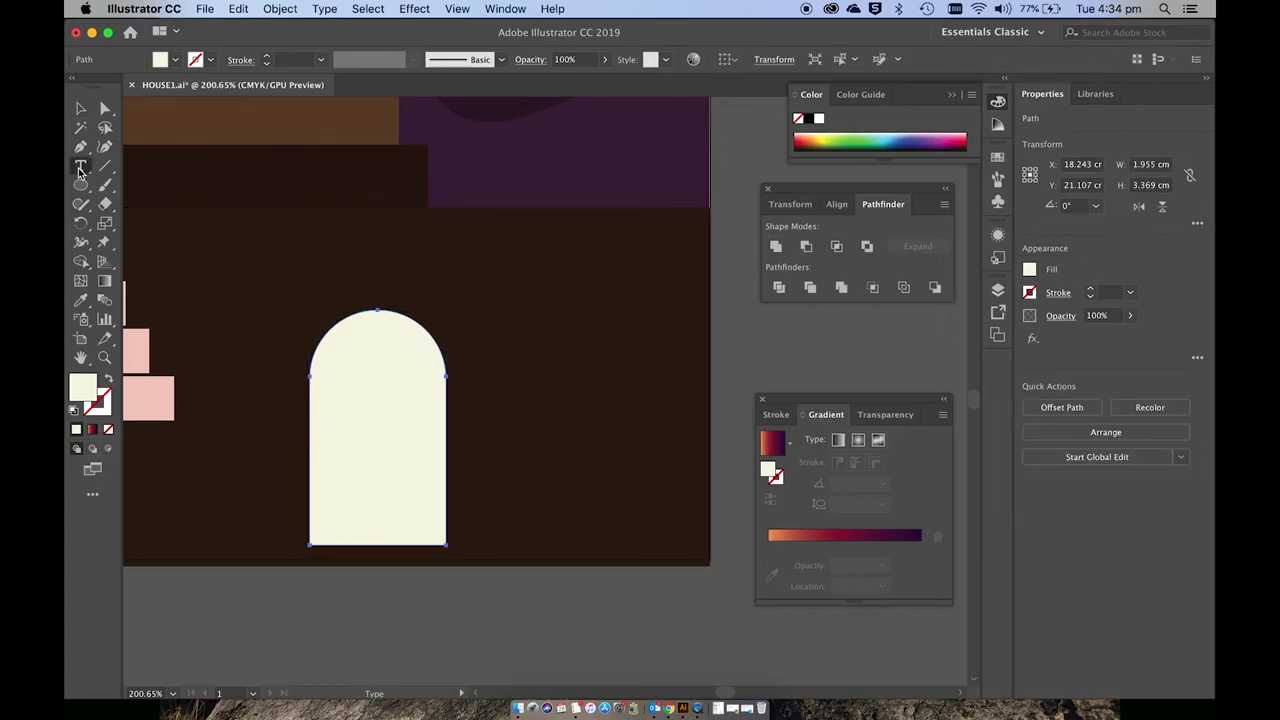
{"action": "left_click_drag", "start_coordinate": [326, 384], "coordinate": [433, 462]}
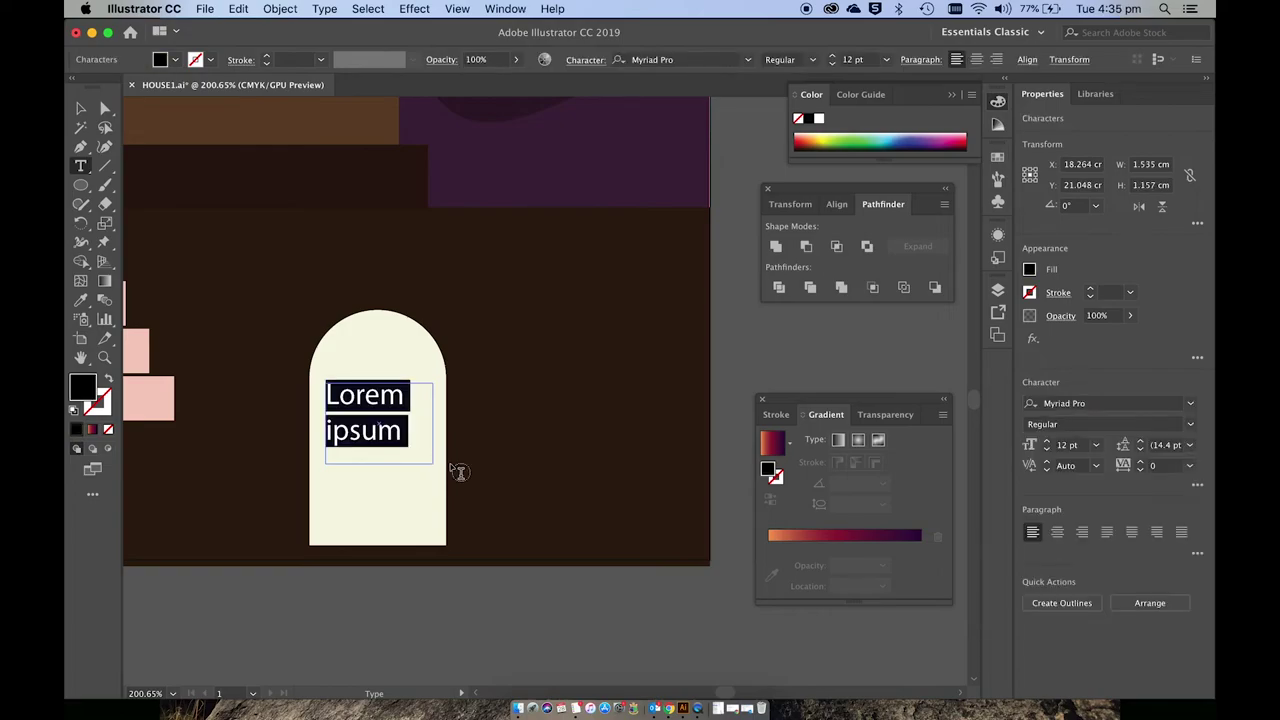
{"action": "type", "text": "R.I.P"}
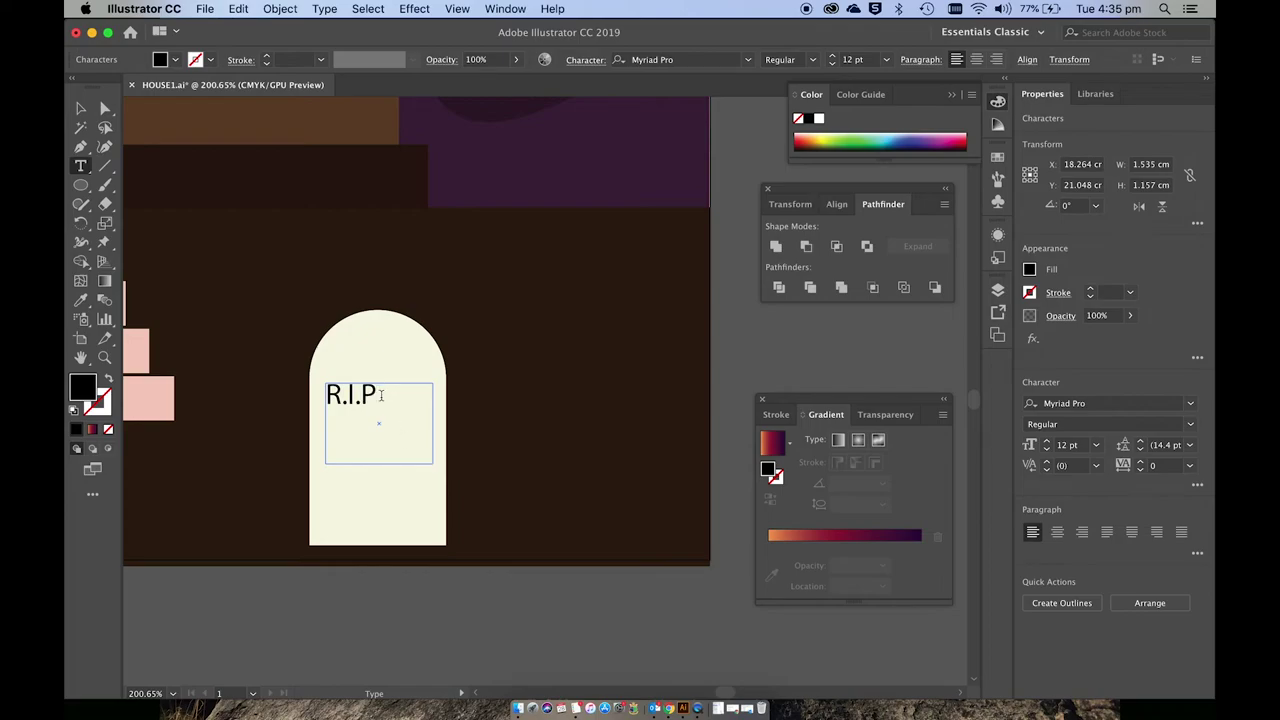
- Set the R.I.P text in the Evil of Frankenstein font
{"action": "left_click_drag", "start_coordinate": [380, 395], "coordinate": [306, 394]}
{"action": "scroll", "coordinate": [400, 200], "scroll_direction": "right", "scroll_amount": 3}
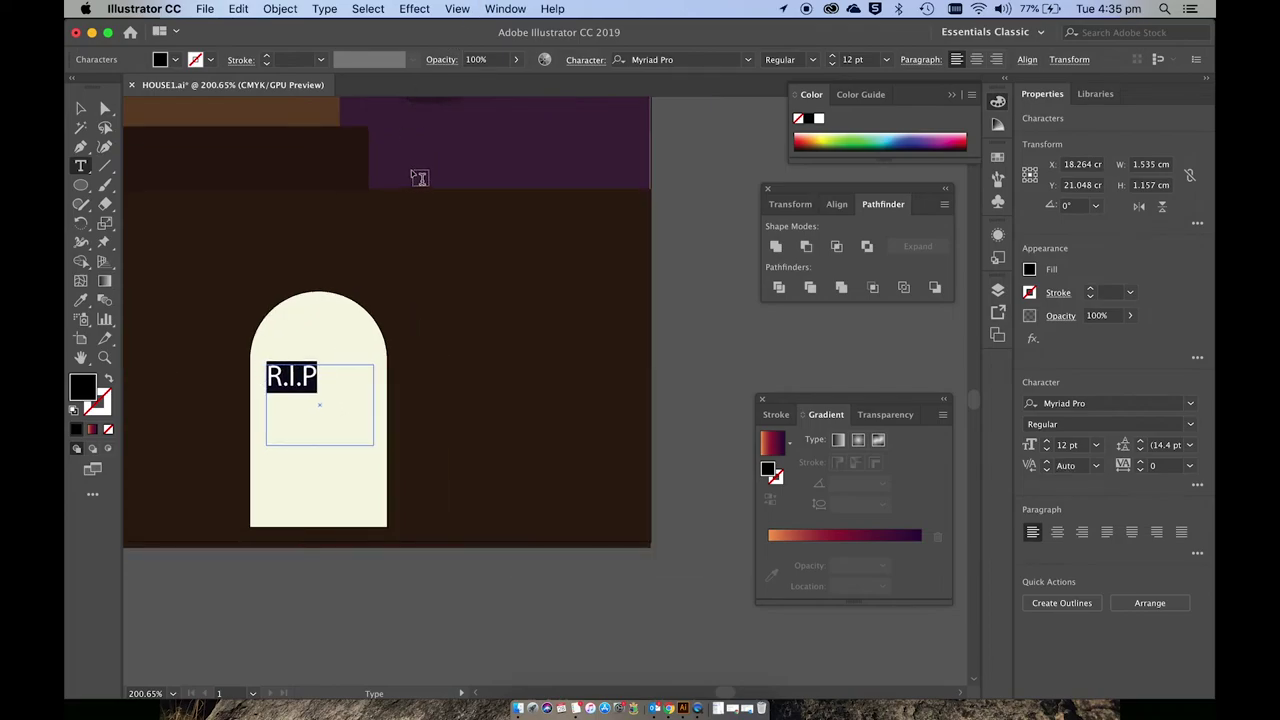
{"action": "left_click", "coordinate": [505, 8]}
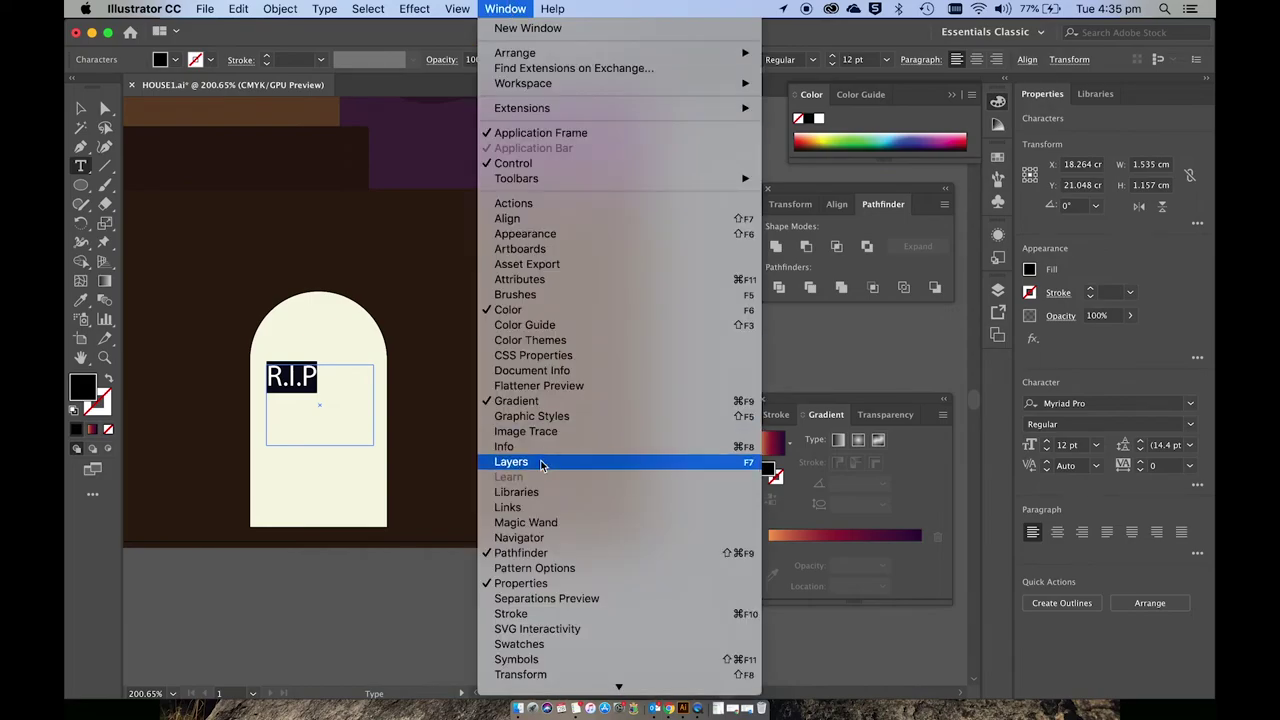
{"action": "scroll", "coordinate": [553, 650], "scroll_direction": "down", "scroll_amount": 5}
{"action": "mouse_move", "coordinate": [555, 650]}
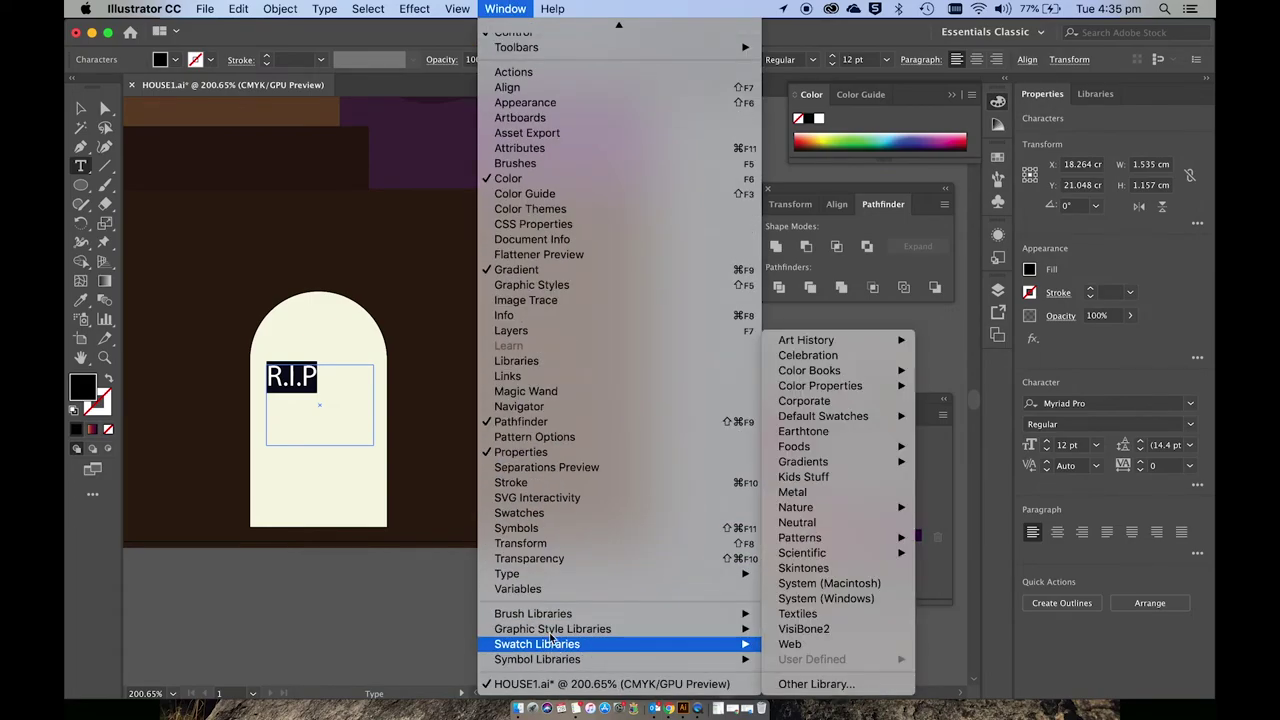
{"action": "mouse_move", "coordinate": [531, 574]}
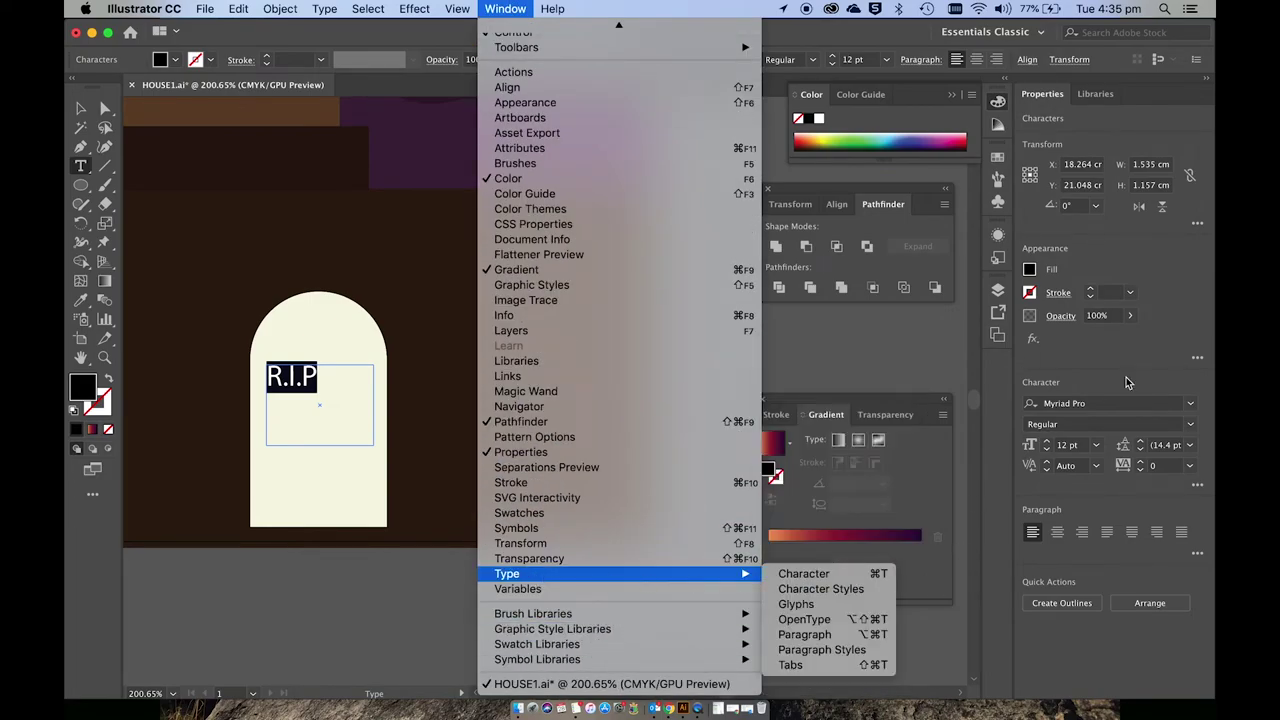
{"action": "left_click", "coordinate": [1127, 380]}
{"action": "left_click", "coordinate": [1190, 403]}
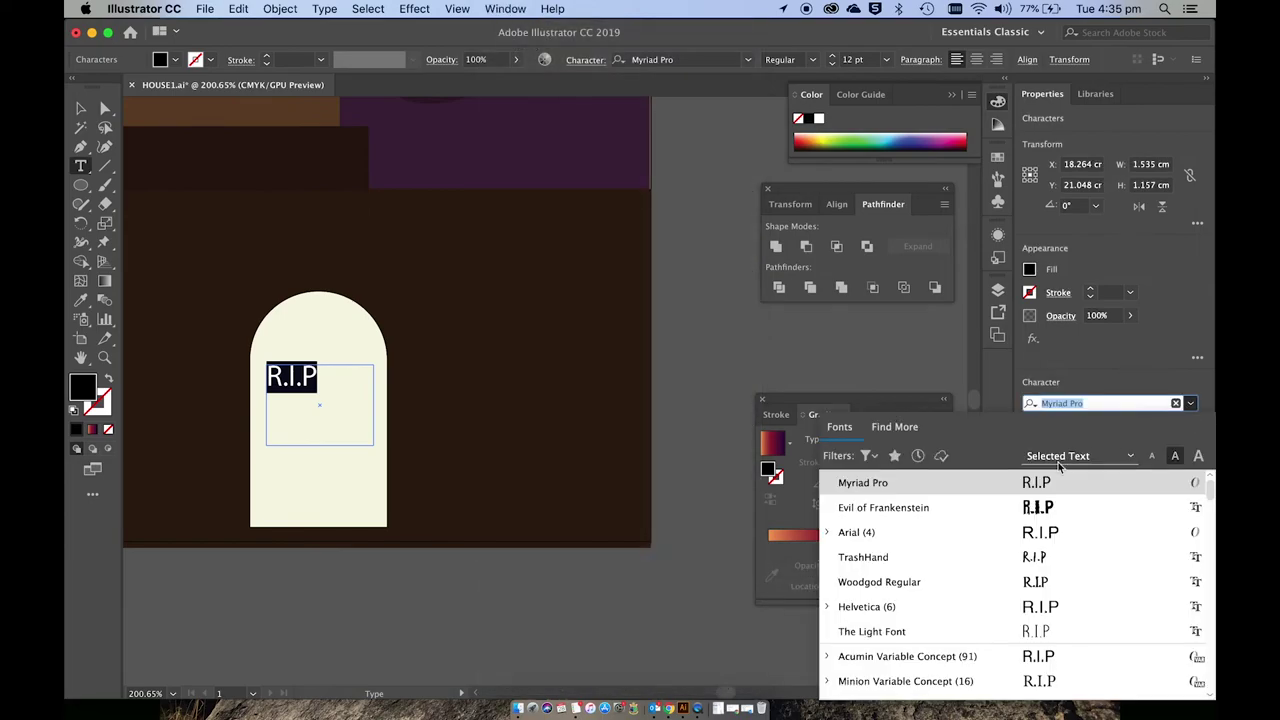
{"action": "left_click", "coordinate": [923, 510]}
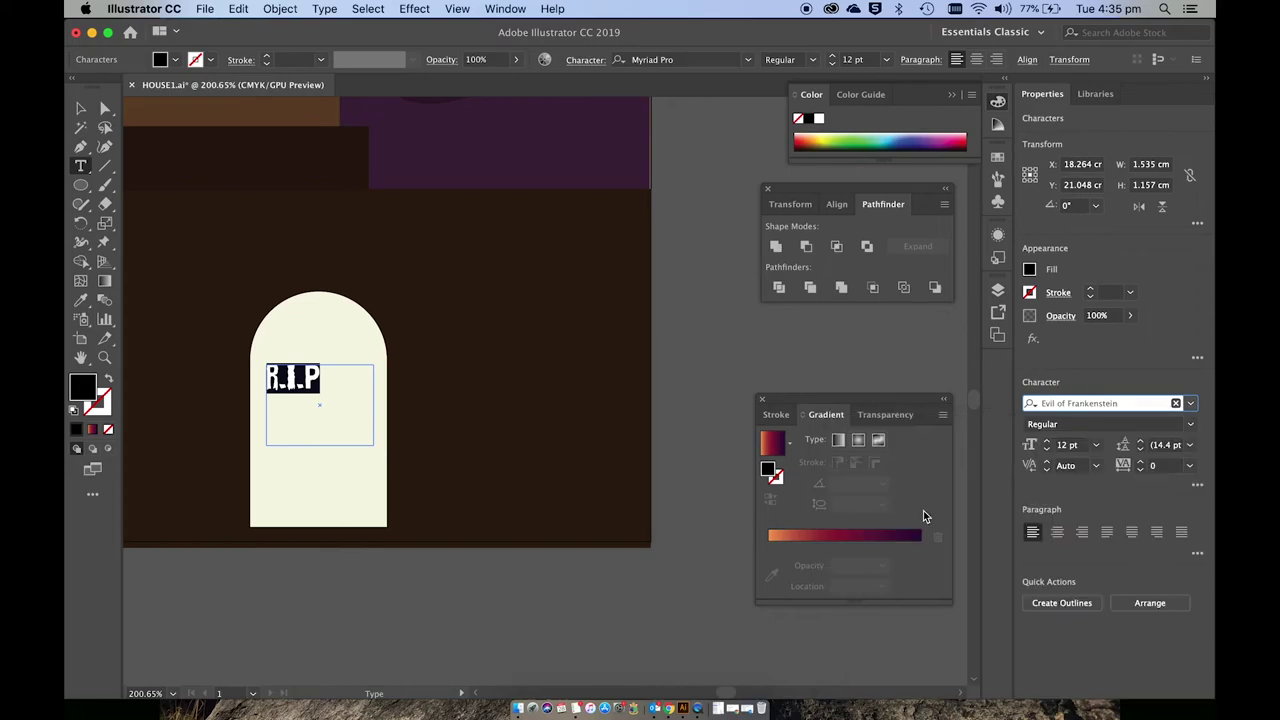
- Convert R.I.P to outlines, enlarge it to about 1.46 cm wide, and add the tombstone to the selection
{"action": "left_click", "coordinate": [82, 108]}
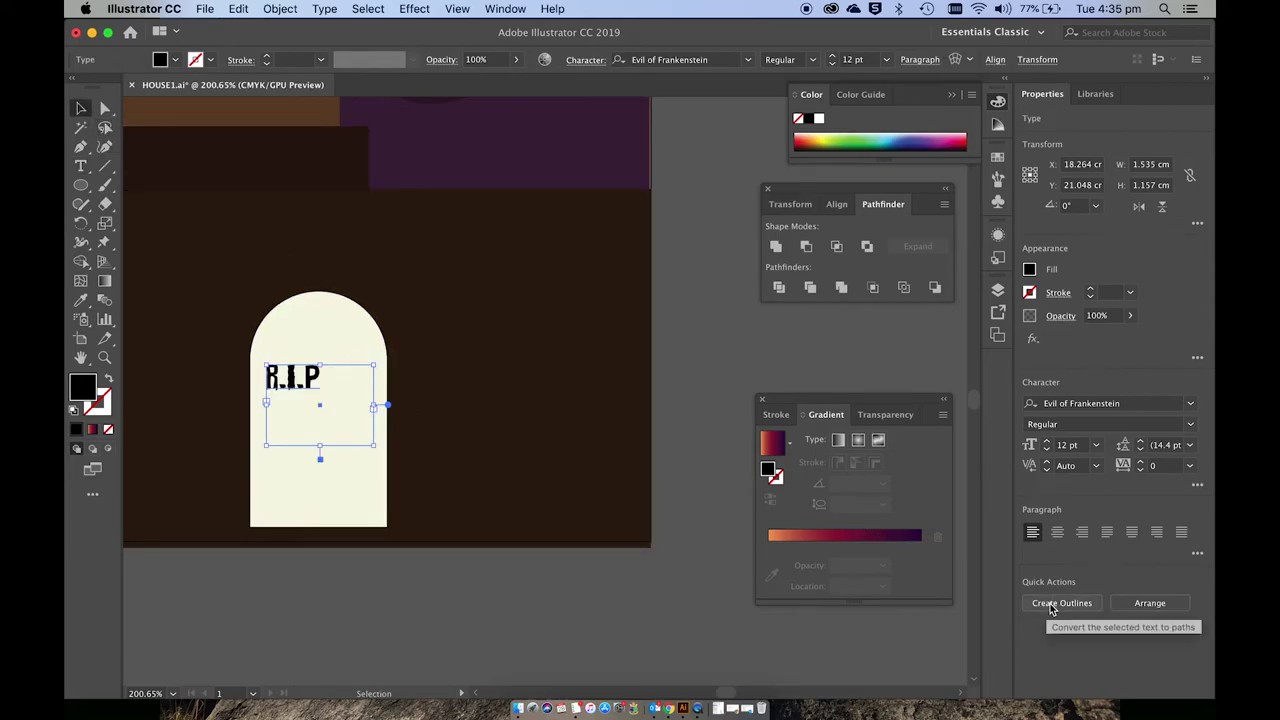
{"action": "right_click", "coordinate": [355, 390]}
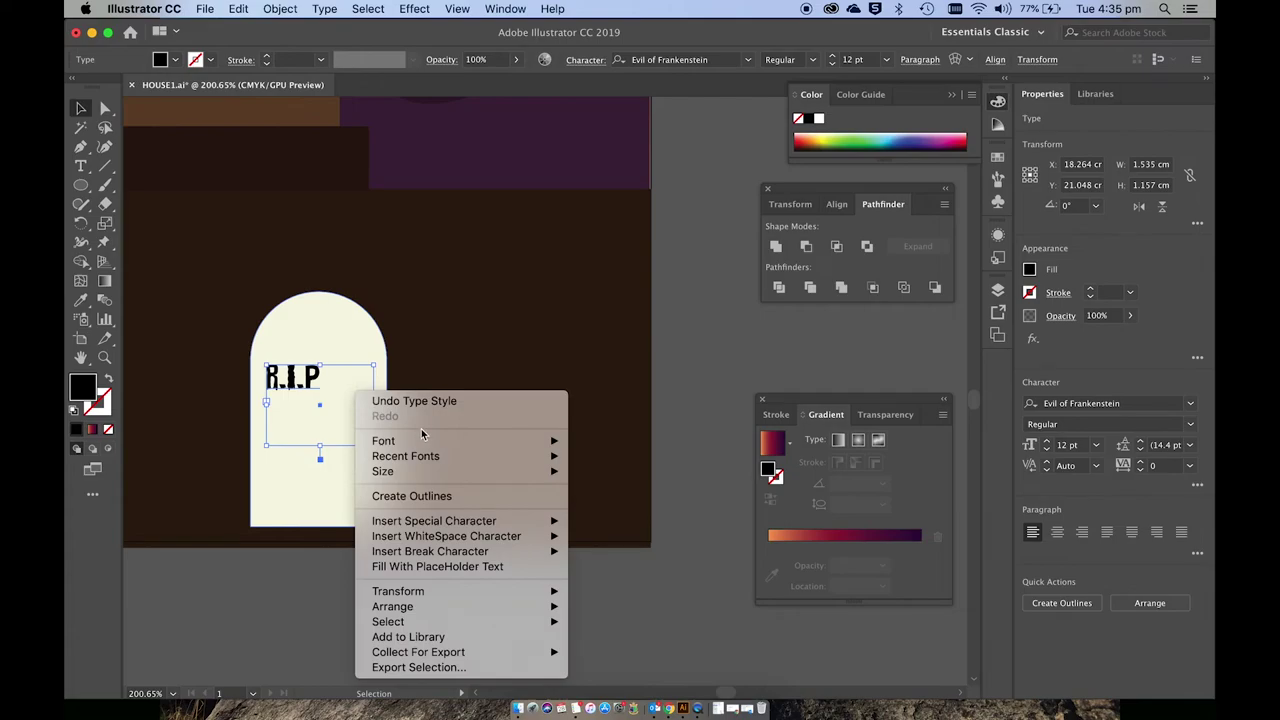
{"action": "left_click", "coordinate": [407, 497]}
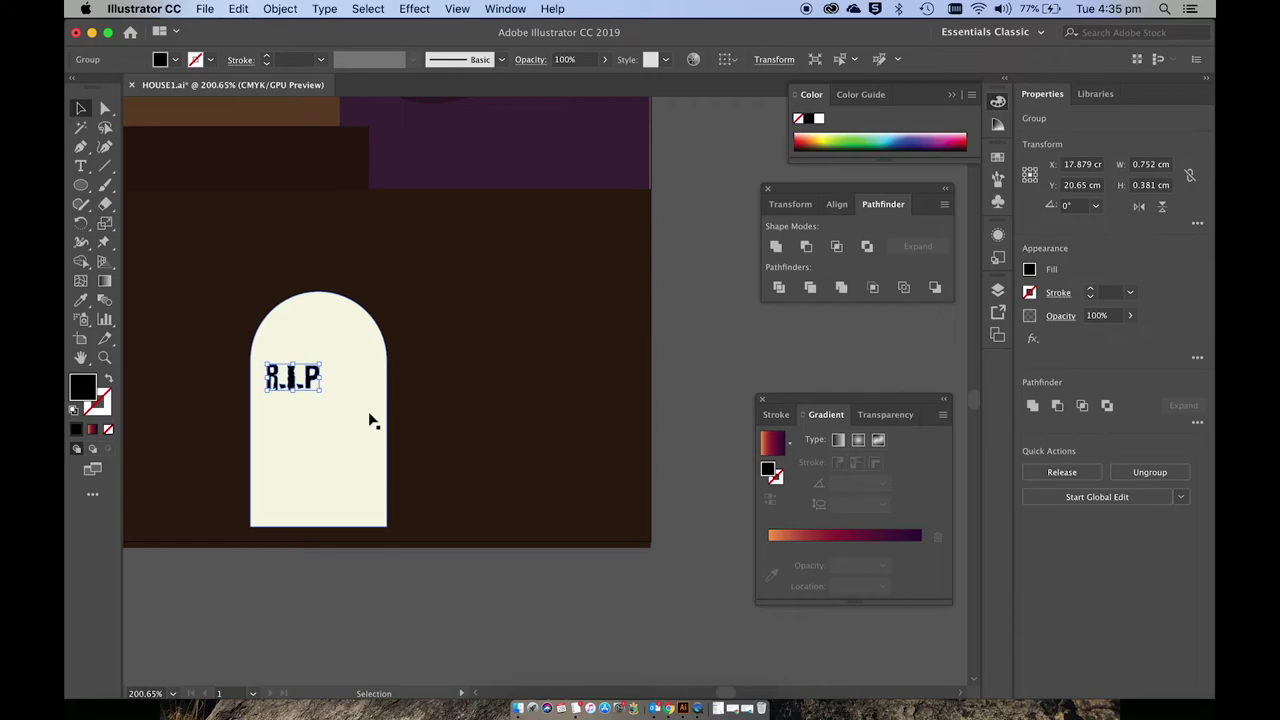
{"action": "left_click_drag", "start_coordinate": [320, 392], "coordinate": [358, 421]}
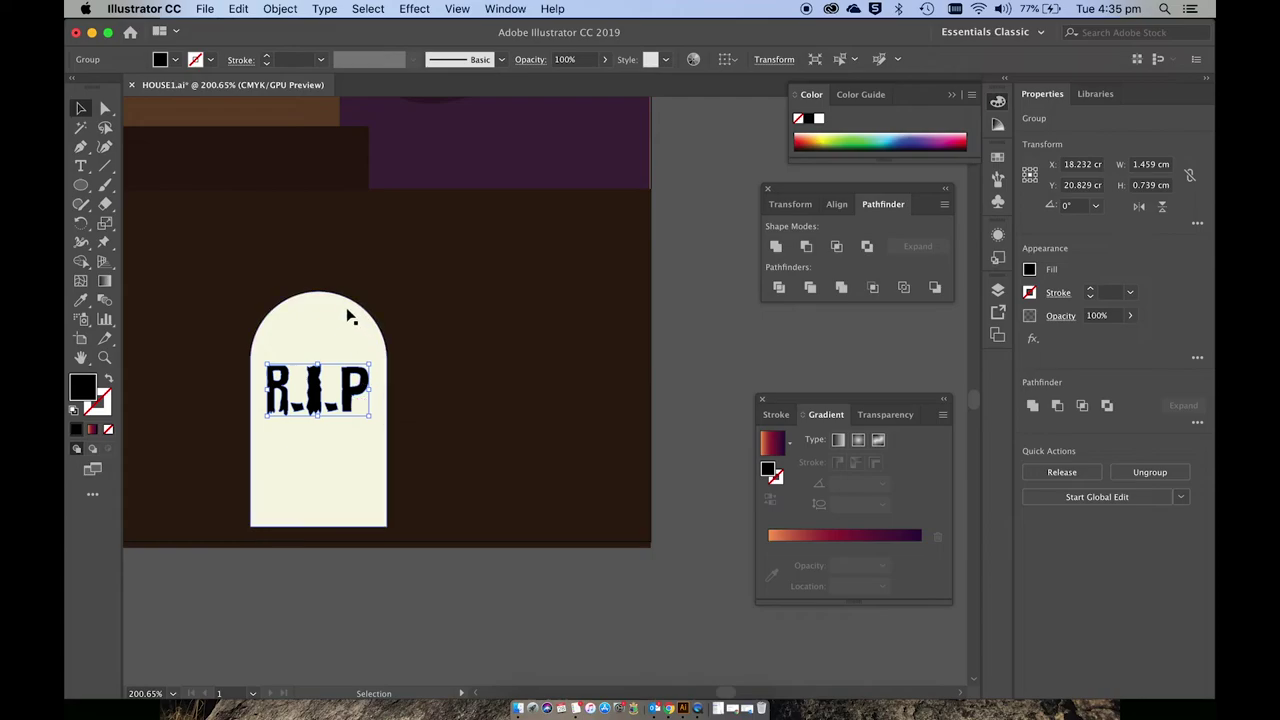
{"action": "left_click", "coordinate": [337, 342], "text": "shift"}
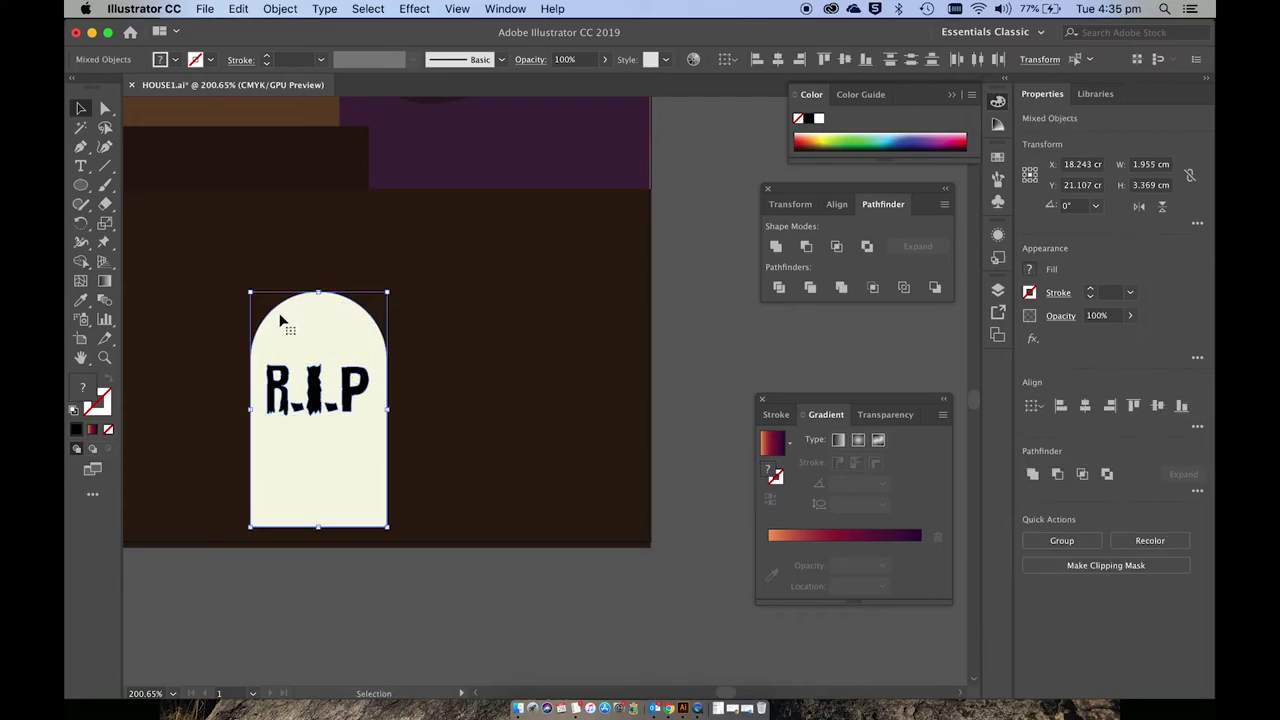
- Centre R.I.P horizontally on the tombstone, group them, and shrink and tilt the group to about 320.5°
{"action": "left_click", "coordinate": [838, 205]}
{"action": "left_click", "coordinate": [805, 247]}
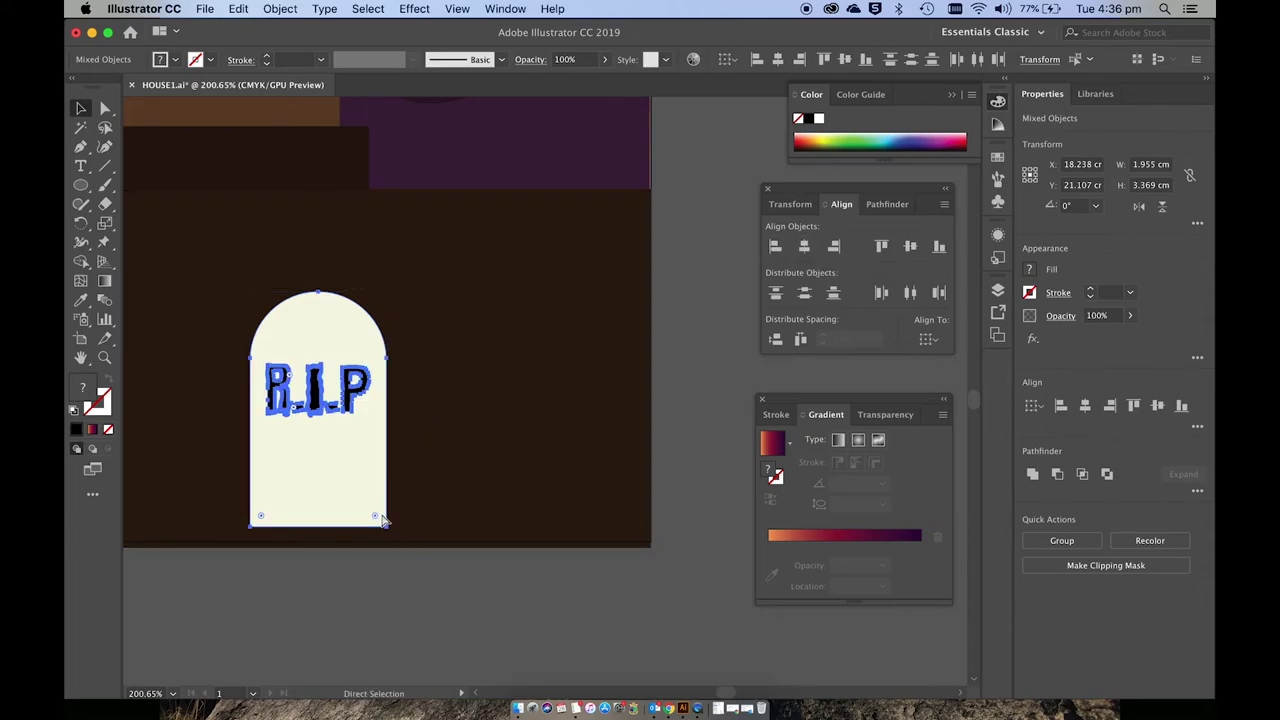
{"action": "key", "text": "super+g"}
{"action": "left_click_drag", "start_coordinate": [389, 527], "coordinate": [372, 330]}
{"action": "left_click", "coordinate": [80, 185]}
- Draw several dark background-coloured circles overlapping the tilted tombstone's lower edge
{"action": "scroll", "coordinate": [222, 307], "scroll_direction": "down", "scroll_amount": 1}
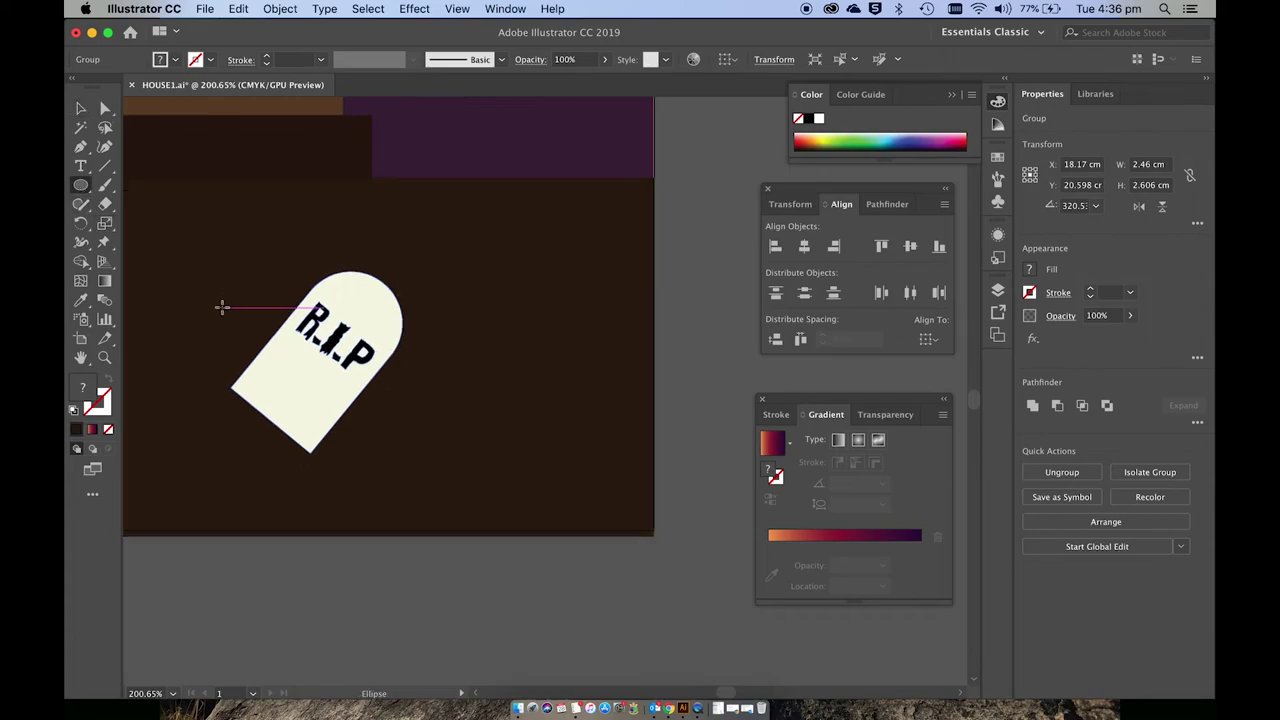
{"action": "scroll", "coordinate": [223, 306], "scroll_direction": "down", "scroll_amount": 3}
{"action": "scroll", "coordinate": [223, 306], "scroll_direction": "left", "scroll_amount": 2}
{"action": "left_click_drag", "start_coordinate": [276, 287], "coordinate": [332, 342]}
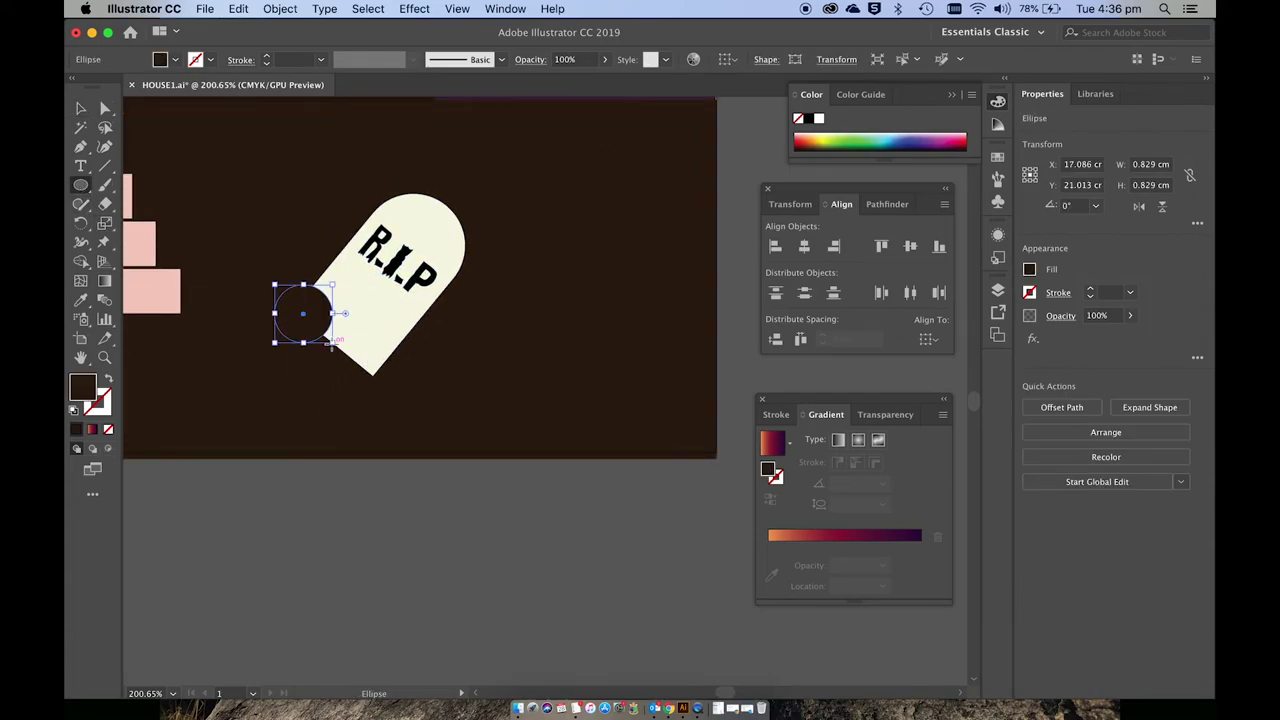
{"action": "key", "text": "i"}
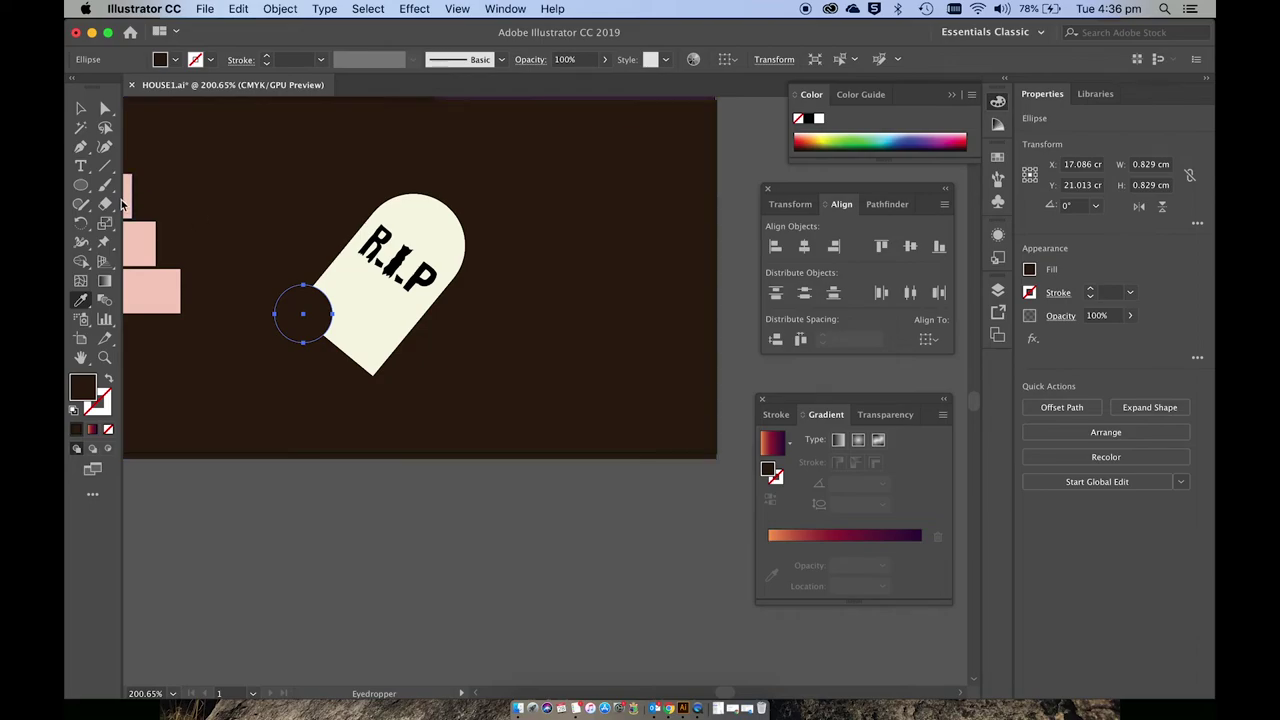
{"action": "left_click", "coordinate": [82, 187]}
{"action": "left_click_drag", "start_coordinate": [300, 320], "coordinate": [323, 344]}
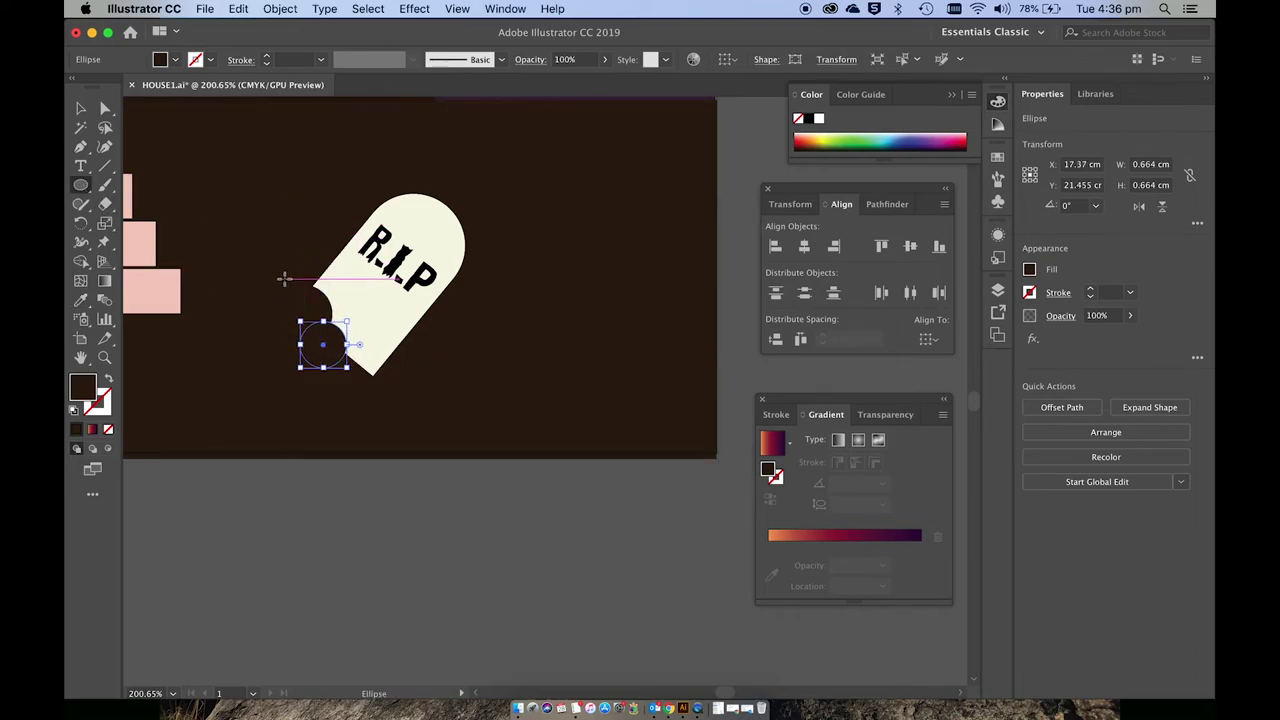
{"action": "mouse_move", "coordinate": [285, 278]}
{"action": "left_mouse_down"}
{"action": "mouse_move", "coordinate": [320, 330]}
{"action": "mouse_move", "coordinate": [316, 308]}
{"action": "mouse_move", "coordinate": [322, 318]}
{"action": "left_mouse_up"}
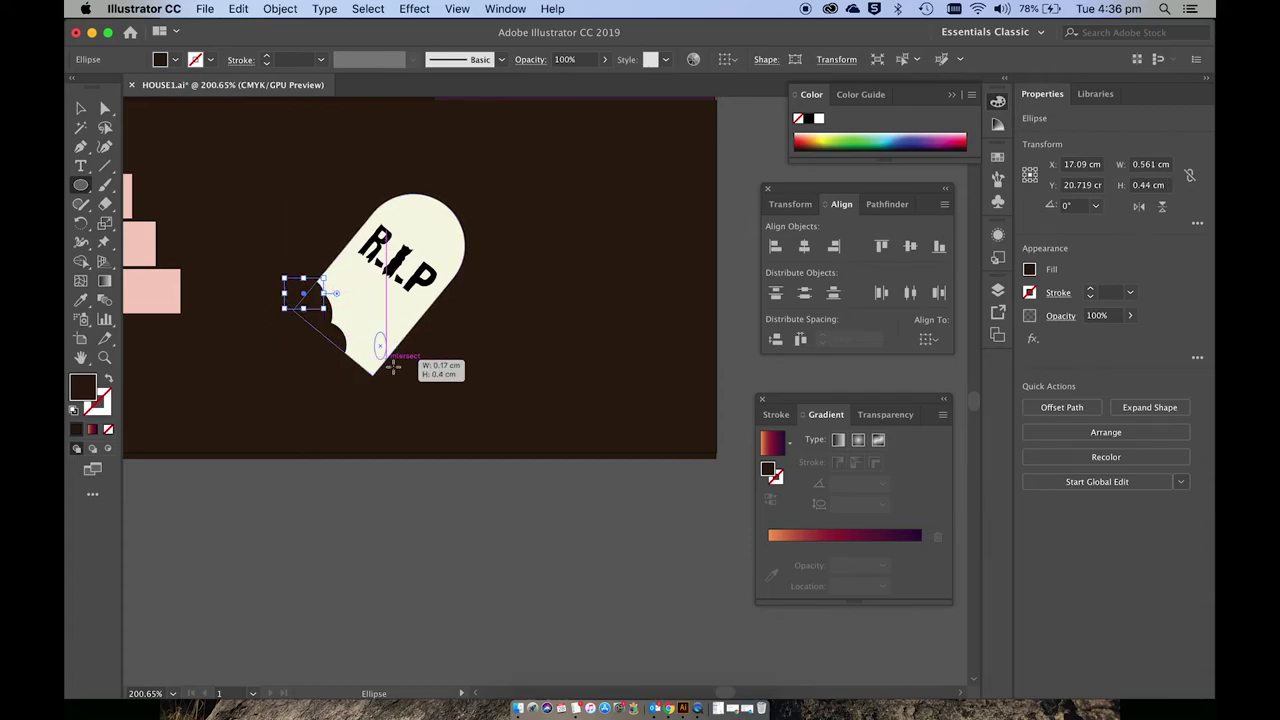
{"action": "mouse_move", "coordinate": [402, 360]}
{"action": "left_mouse_down"}
{"action": "mouse_move", "coordinate": [420, 394]}
{"action": "mouse_move", "coordinate": [434, 392]}
{"action": "left_mouse_up"}
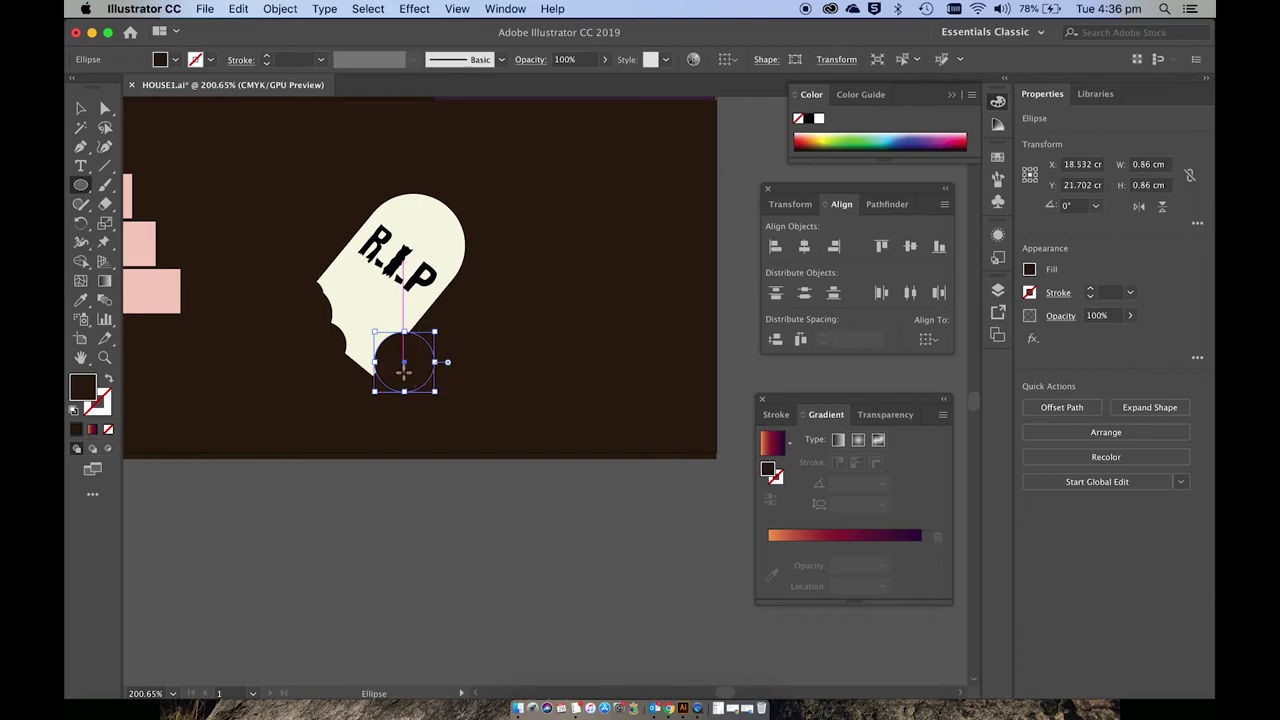
{"action": "mouse_move", "coordinate": [343, 362]}
{"action": "left_mouse_down"}
{"action": "mouse_move", "coordinate": [366, 384]}
{"action": "mouse_move", "coordinate": [359, 364]}
{"action": "left_mouse_up"}
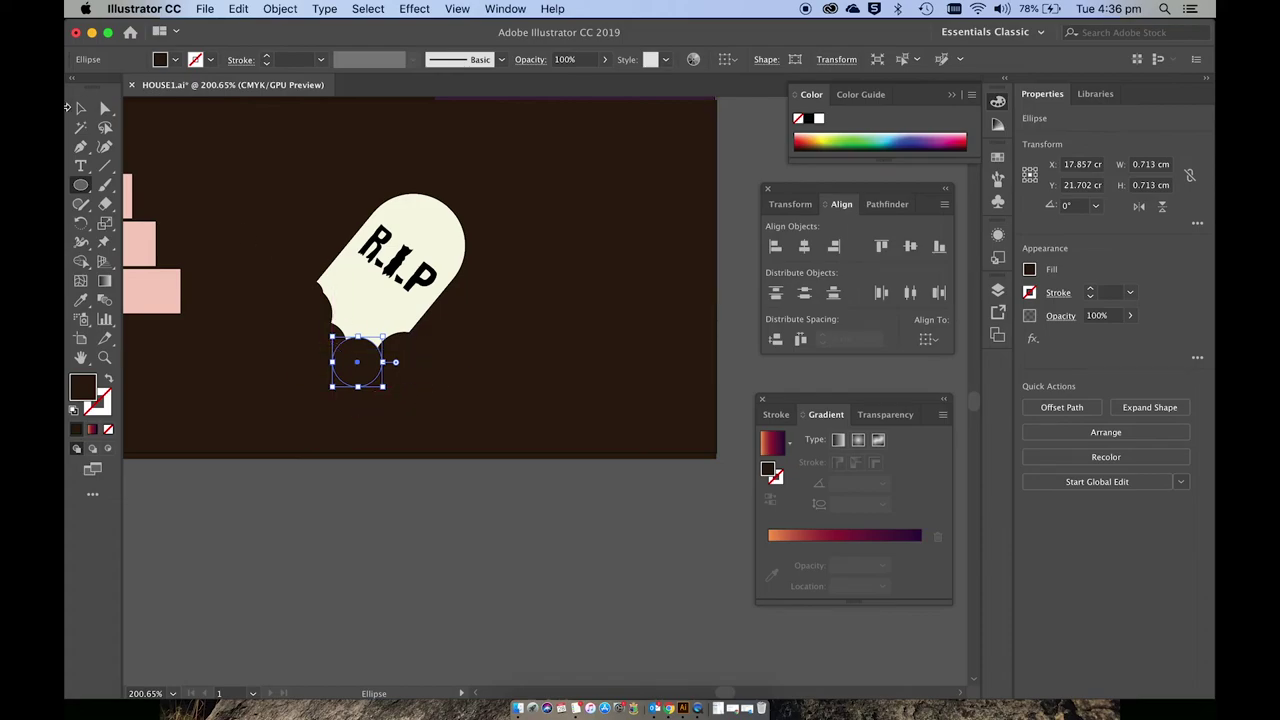
- Select the five dark chip circles along the tombstone's edge and group them
{"action": "left_click", "coordinate": [79, 108]}
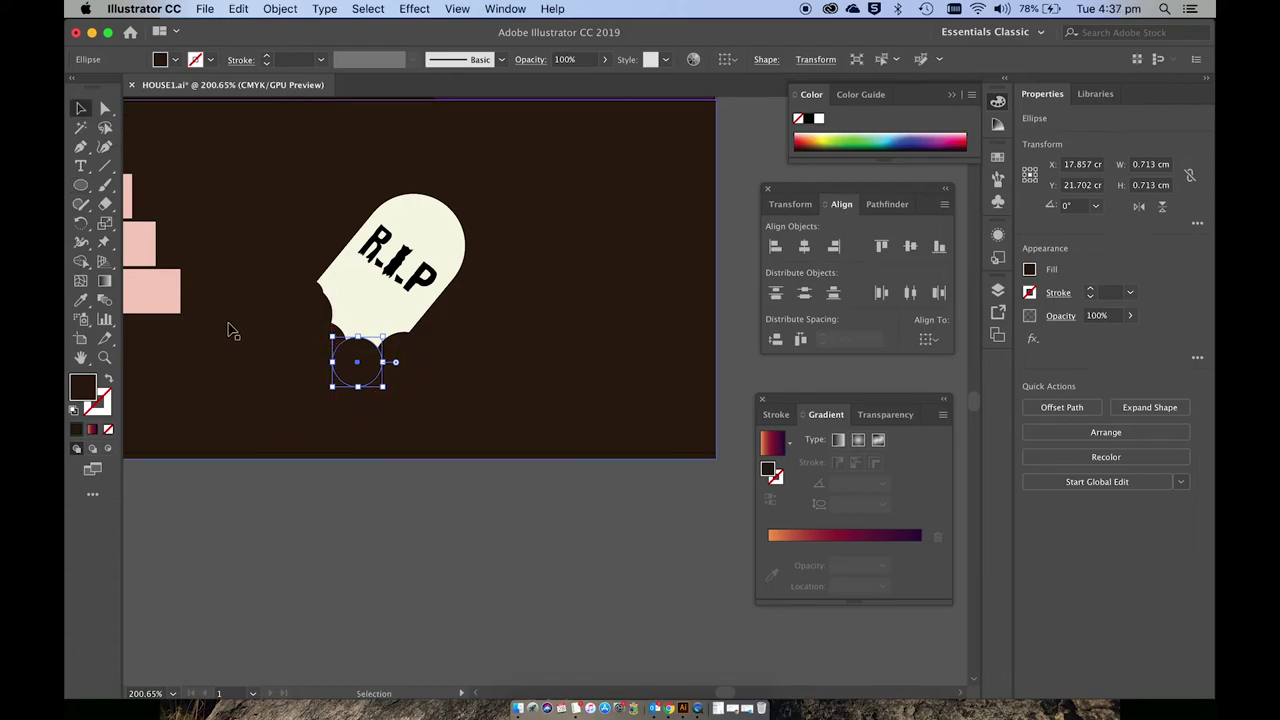
{"action": "left_click", "coordinate": [353, 504]}
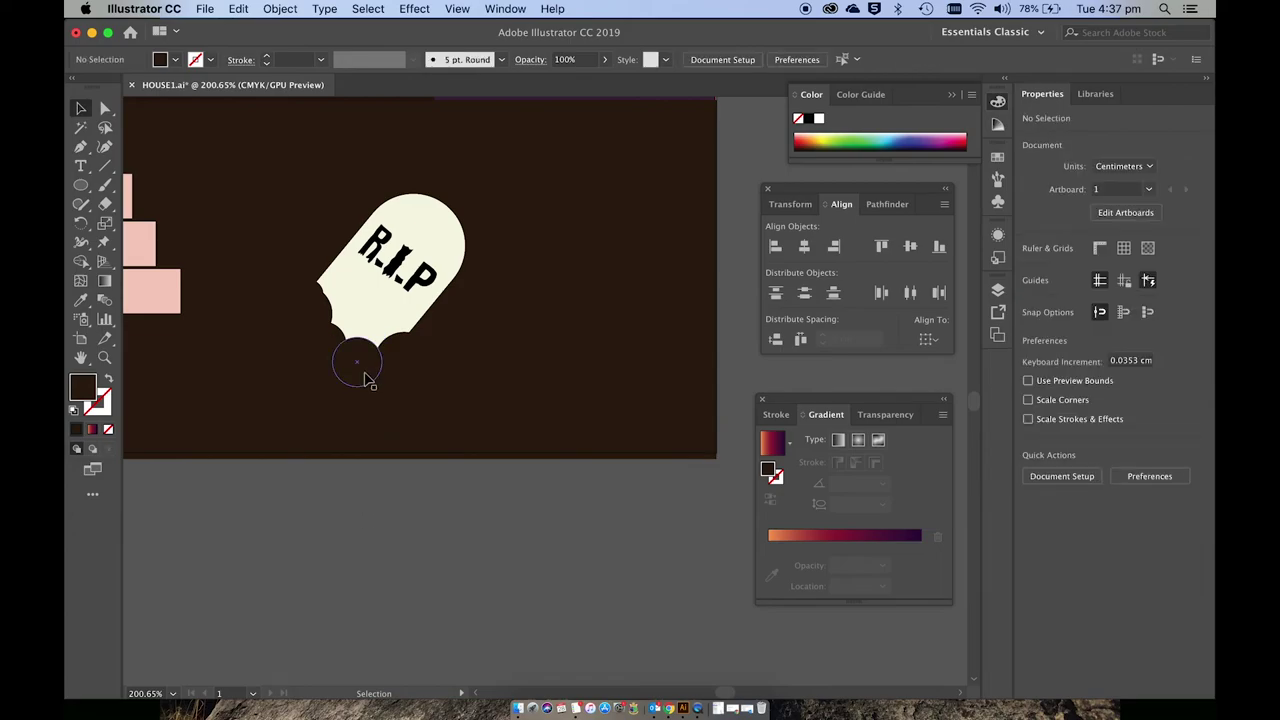
{"action": "left_click", "coordinate": [407, 363]}
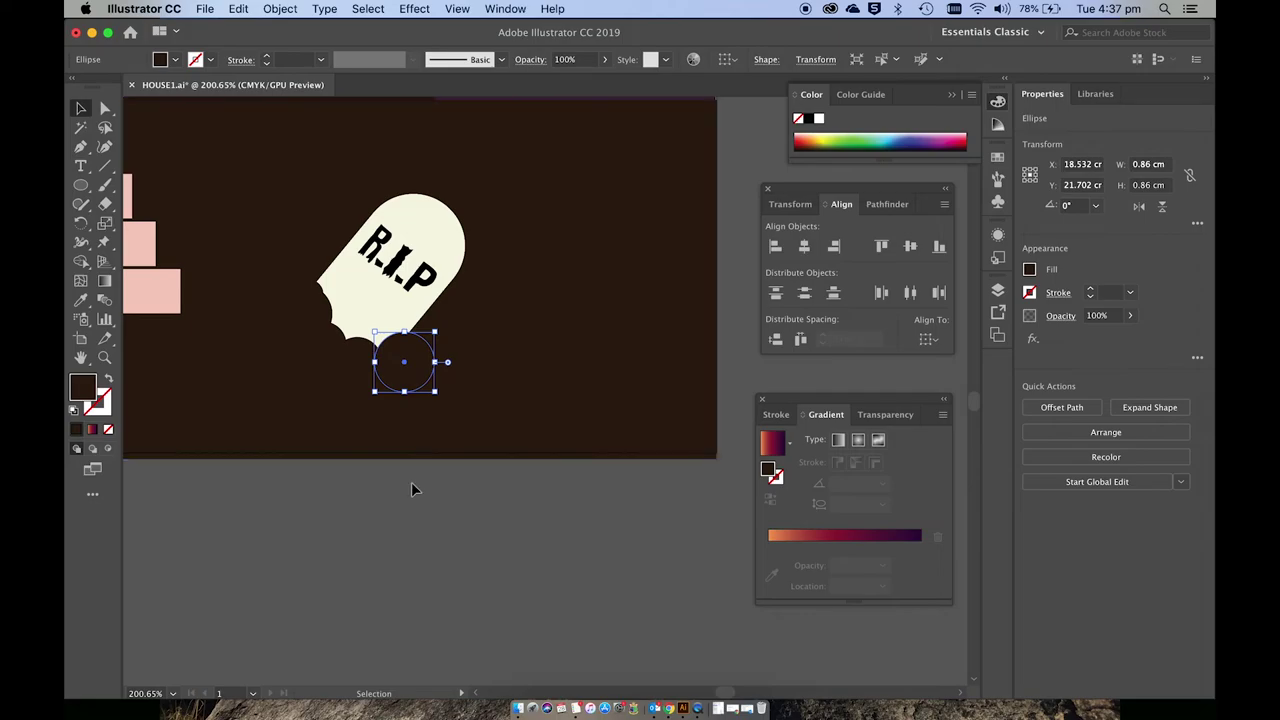
{"action": "left_click", "coordinate": [404, 510]}
{"action": "scroll", "coordinate": [404, 505], "scroll_direction": "up", "scroll_amount": 2}
{"action": "scroll", "coordinate": [404, 505], "scroll_direction": "left", "scroll_amount": 3}
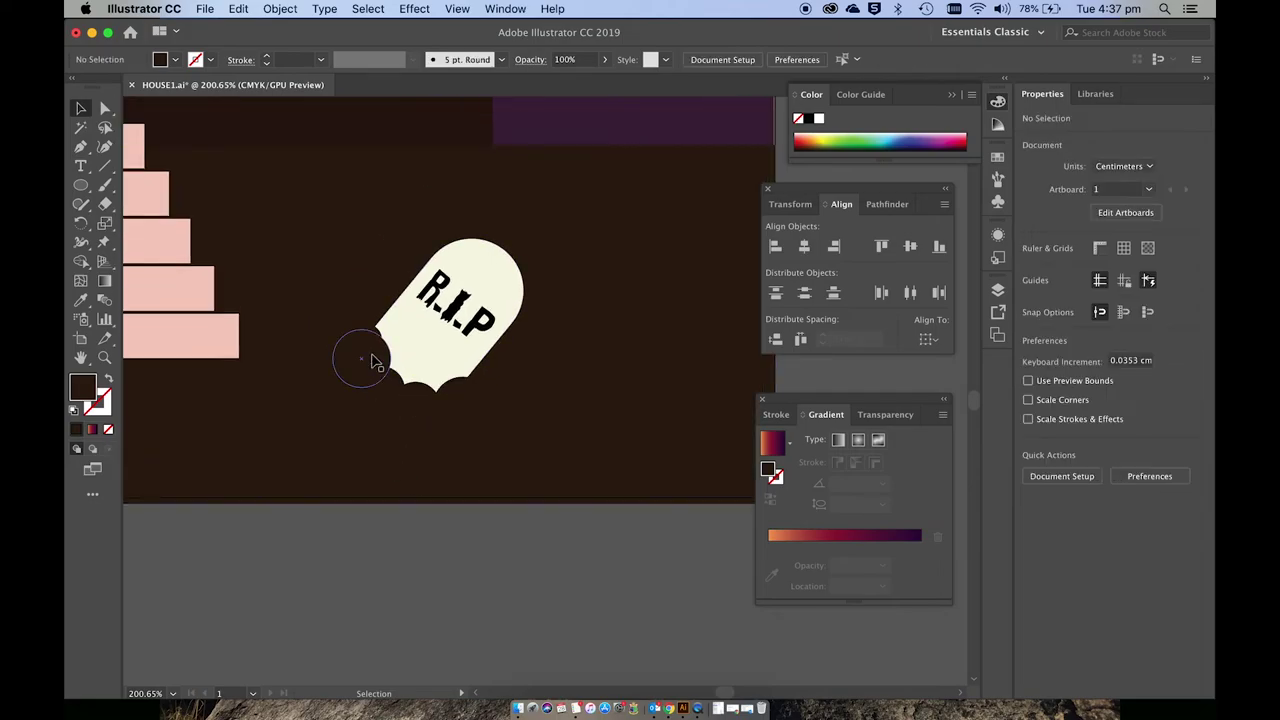
{"action": "left_click", "coordinate": [363, 338]}
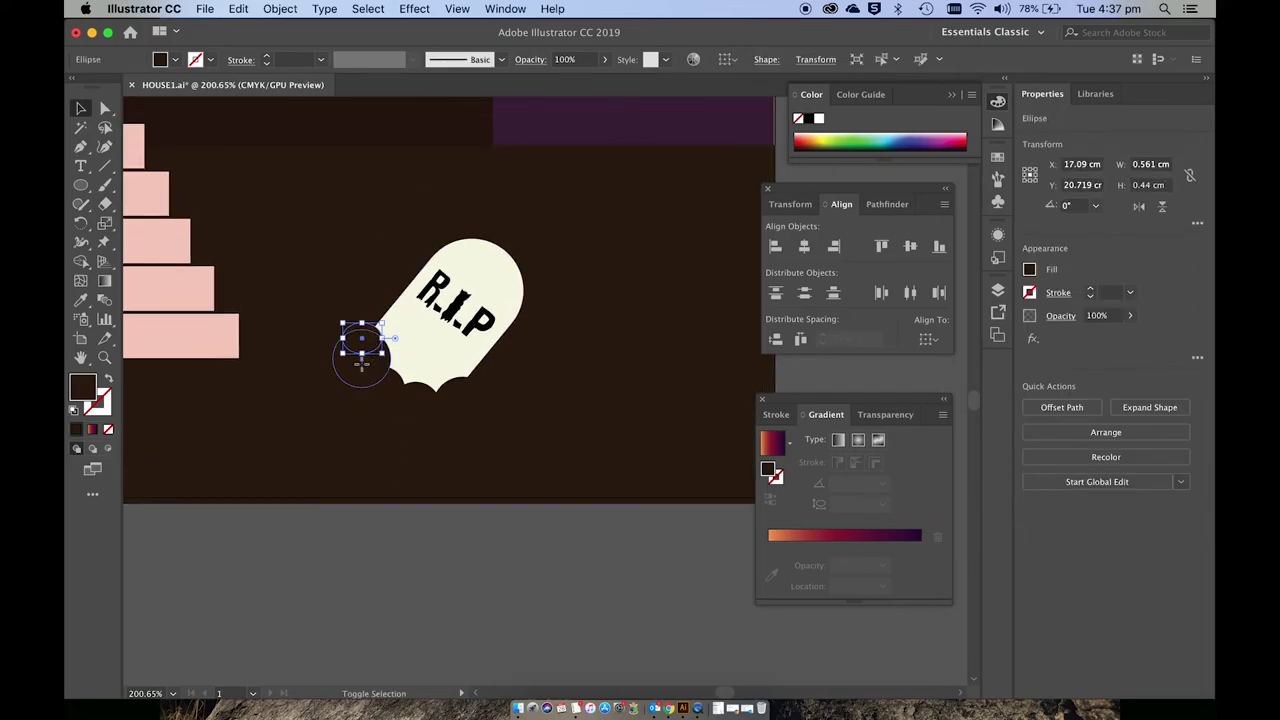
{"action": "left_click", "coordinate": [365, 366], "text": "shift"}
{"action": "left_click", "coordinate": [382, 392], "text": "shift"}
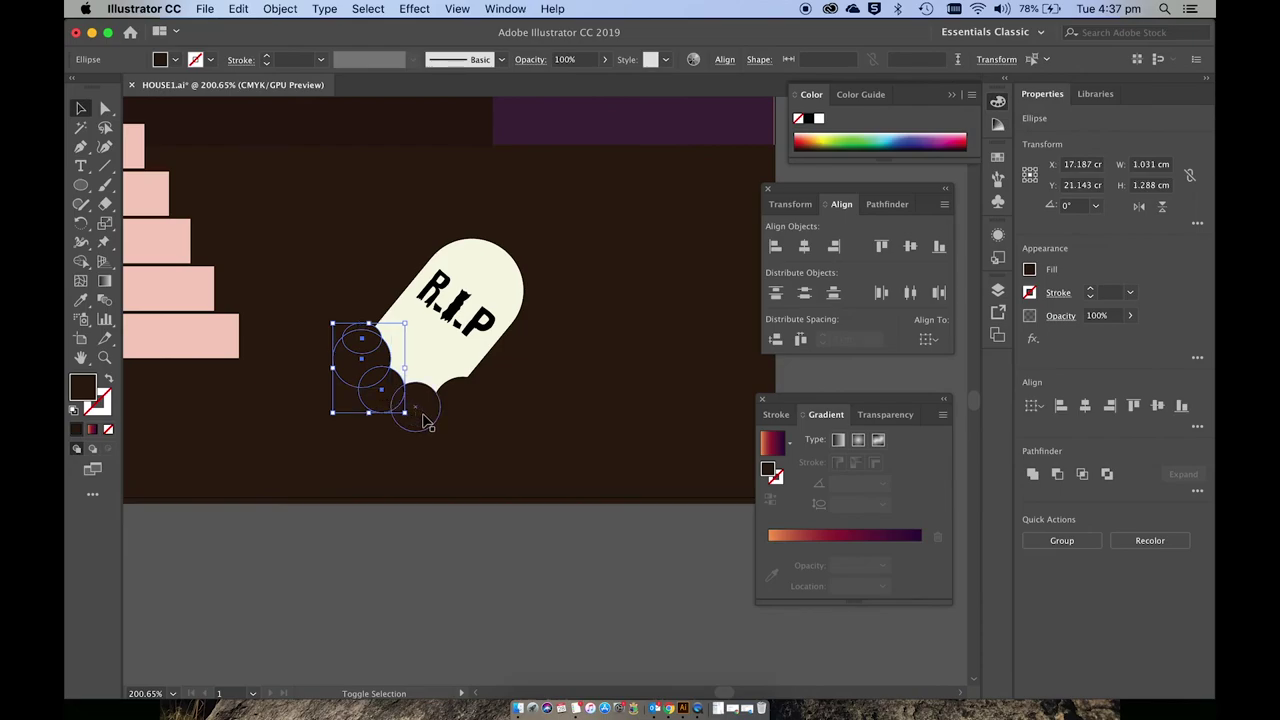
{"action": "left_click", "coordinate": [428, 424], "text": "shift"}
{"action": "left_click", "coordinate": [462, 414], "text": "shift"}
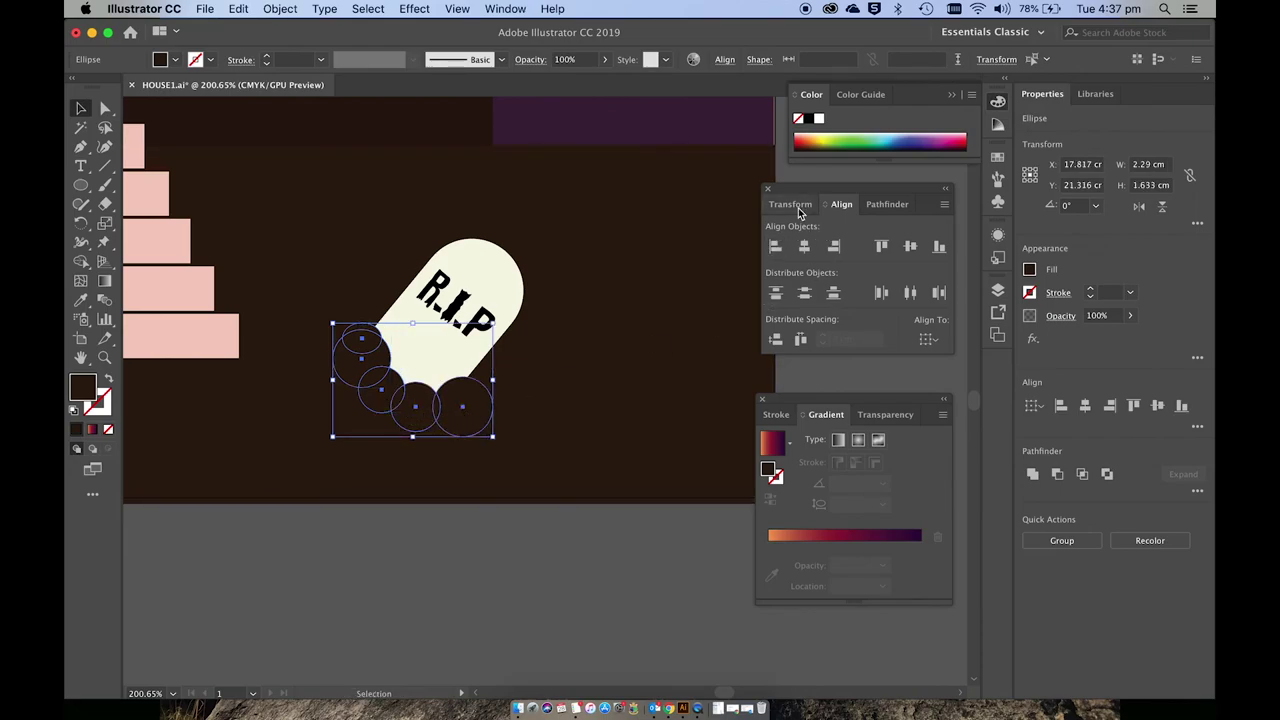
{"action": "key", "text": "super+g"}
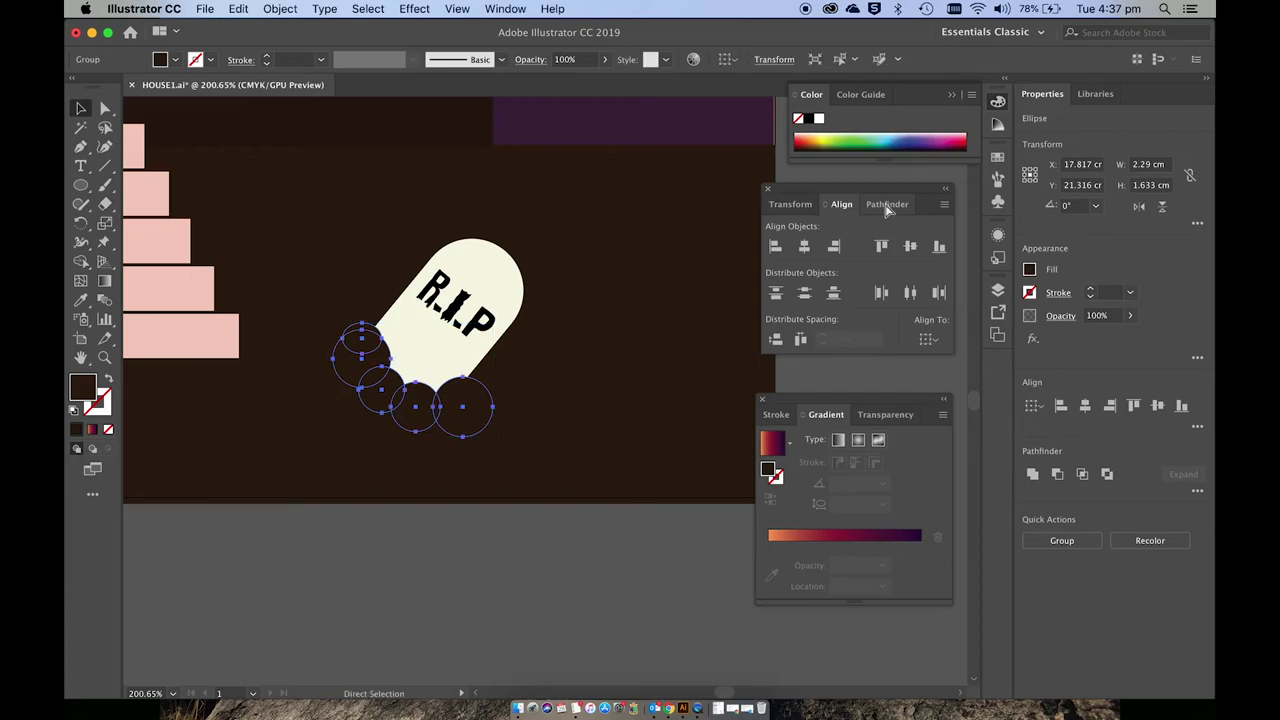
- Group the circles with the R.I.P tombstone, then select the dark background rectangle
{"action": "left_click", "coordinate": [512, 284], "text": "shift"}
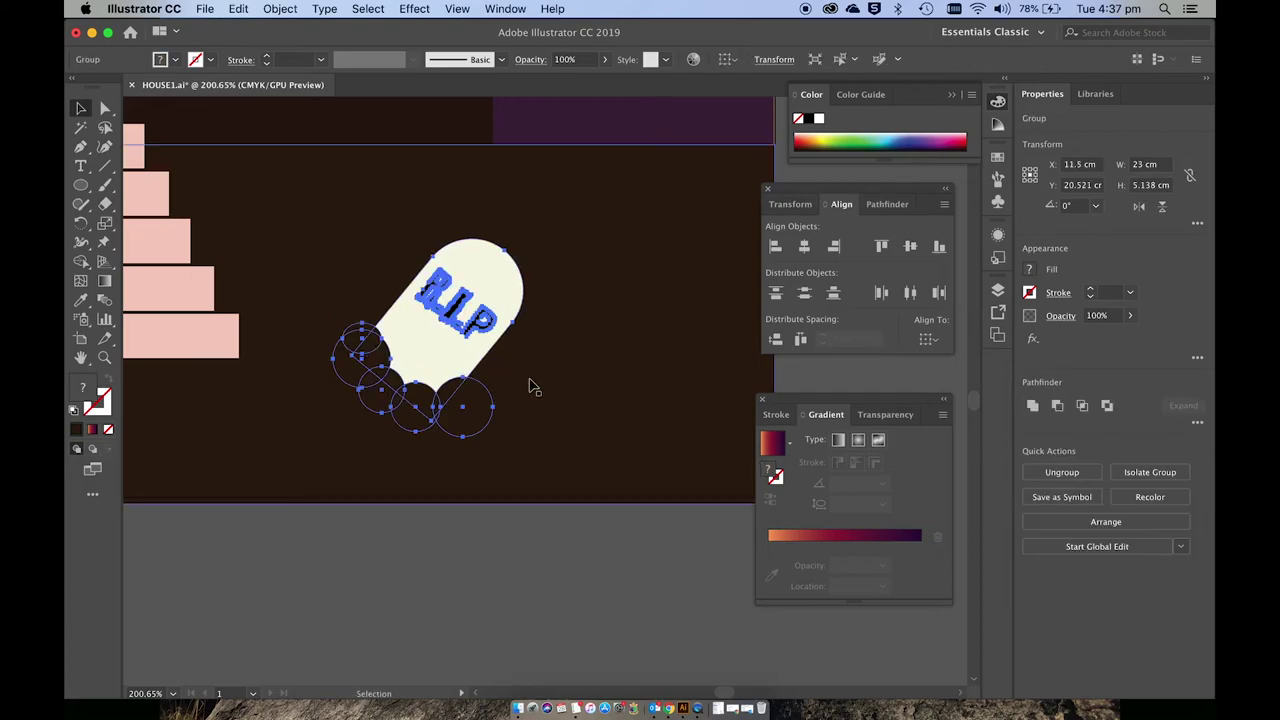
{"action": "key", "text": "super+g"}
{"action": "left_click", "coordinate": [581, 369]}
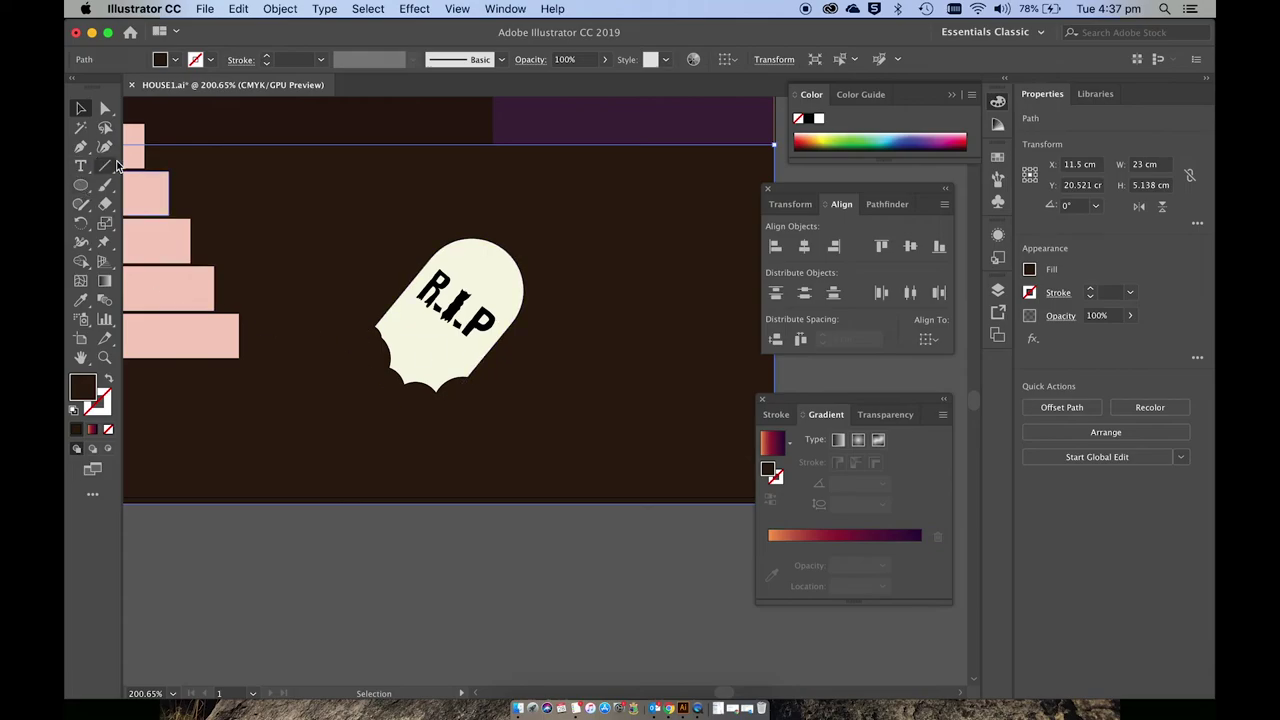
- Draw a closed shadow shape with the Pen tool, running right from the tombstone's base
{"action": "left_click", "coordinate": [81, 147]}
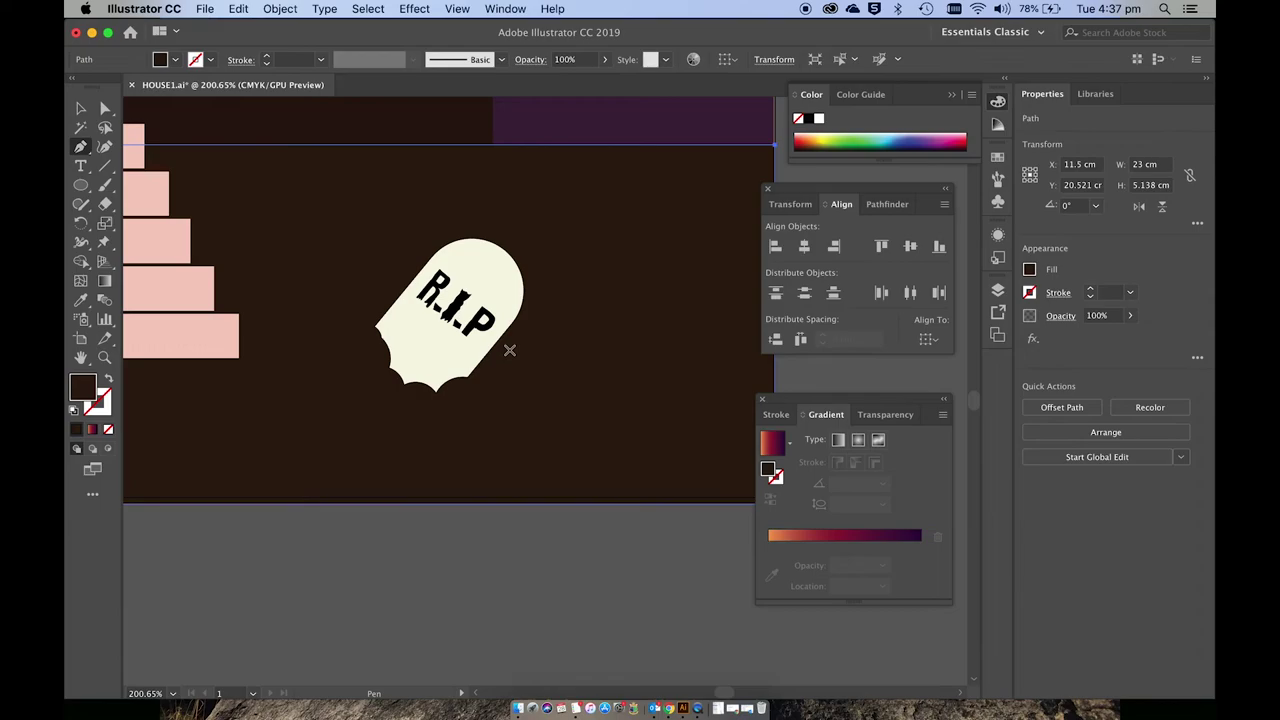
{"action": "left_click", "coordinate": [437, 357]}
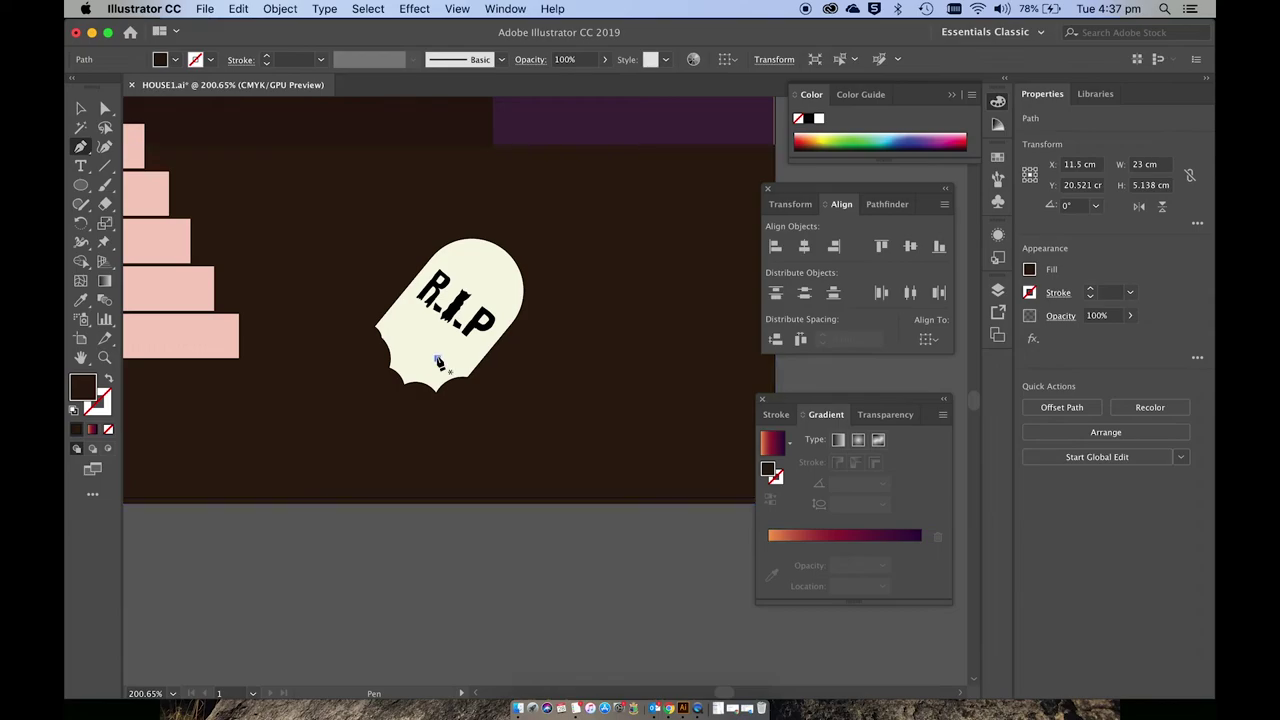
{"action": "left_click", "coordinate": [547, 338]}
{"action": "left_click_drag", "start_coordinate": [585, 364], "coordinate": [595, 402]}
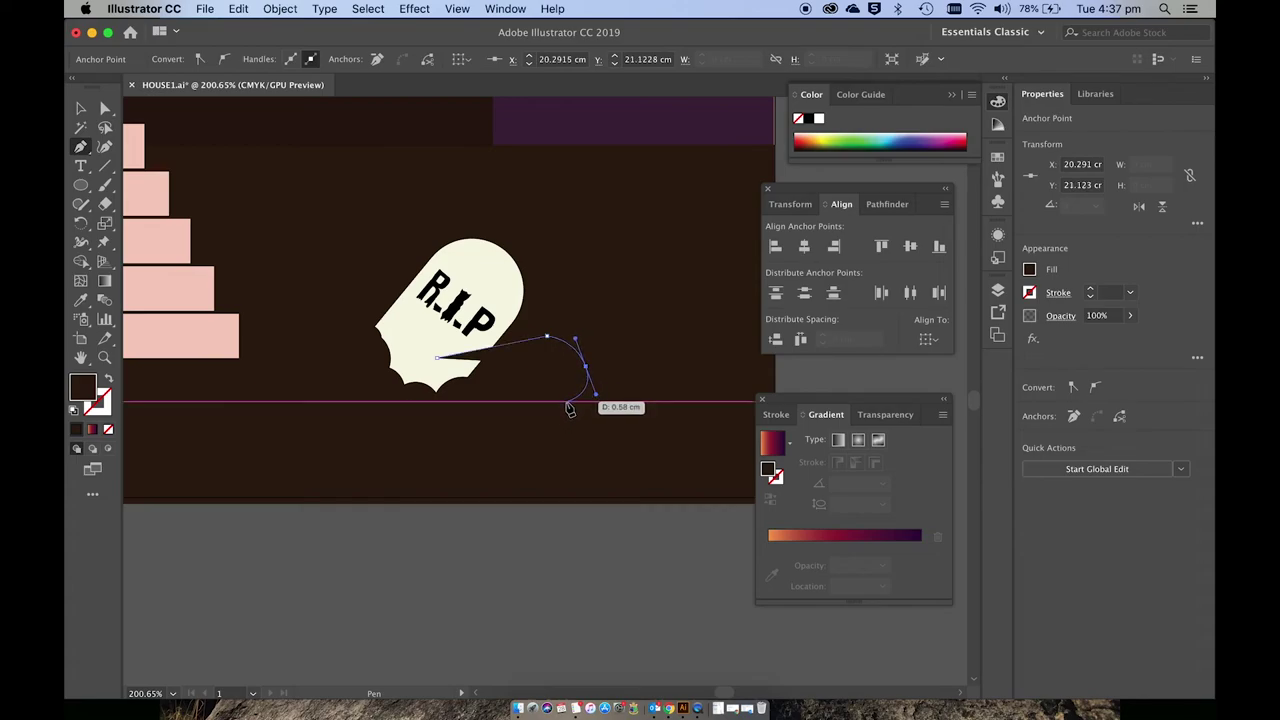
{"action": "left_click", "coordinate": [566, 404]}
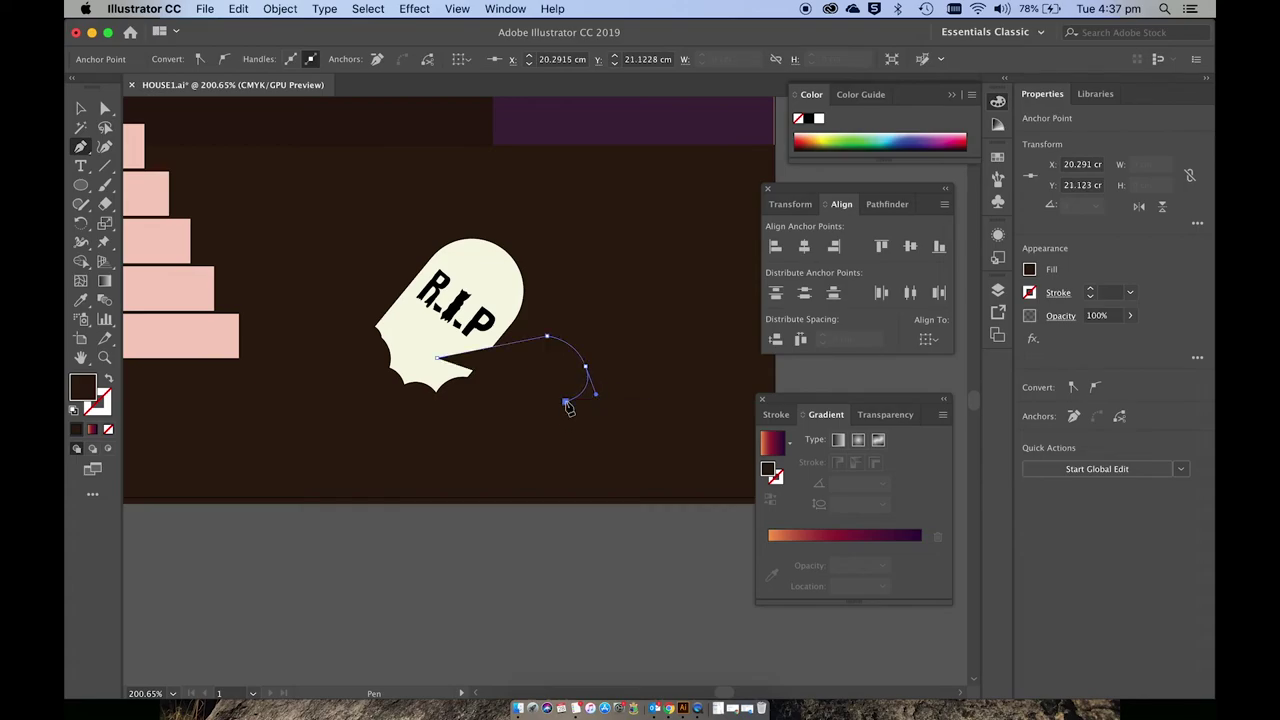
{"action": "left_click", "coordinate": [440, 433]}
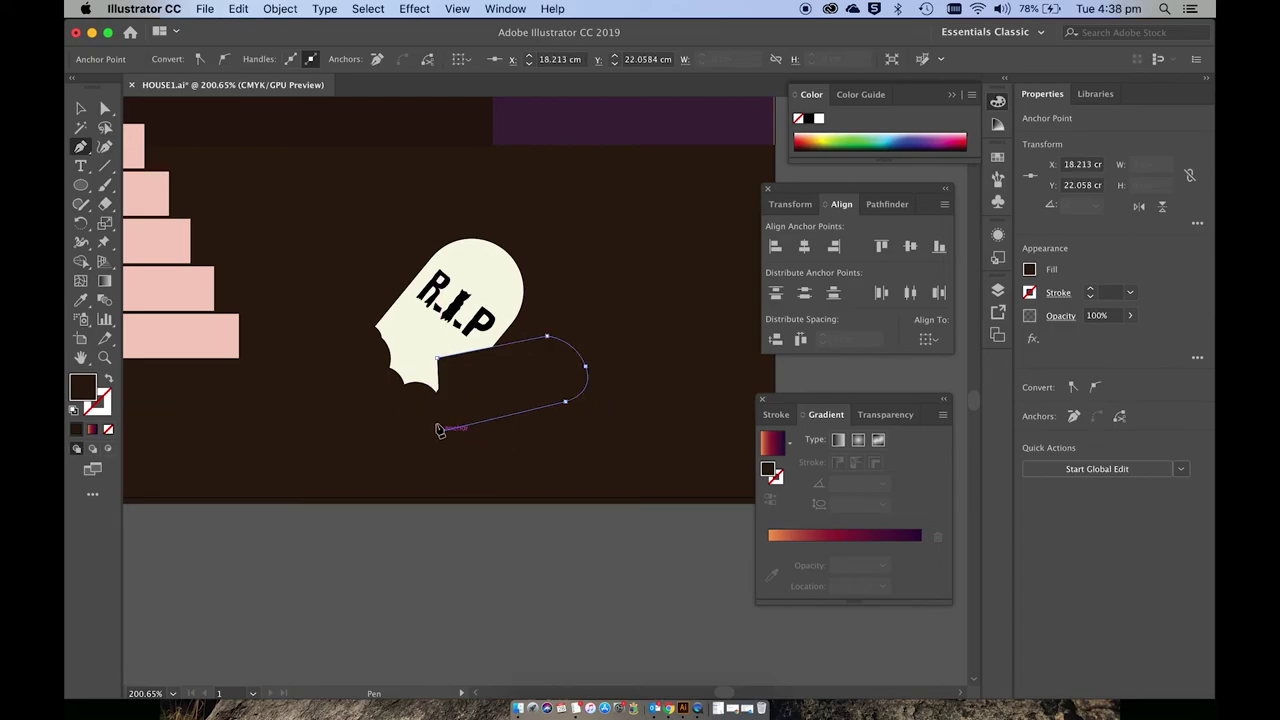
{"action": "left_click", "coordinate": [437, 362]}
- Eyedropper a dark 58% translucent fill onto the shadow shape
{"action": "key", "text": "i"}
{"action": "scroll", "coordinate": [437, 362], "scroll_direction": "down", "scroll_amount": 3}
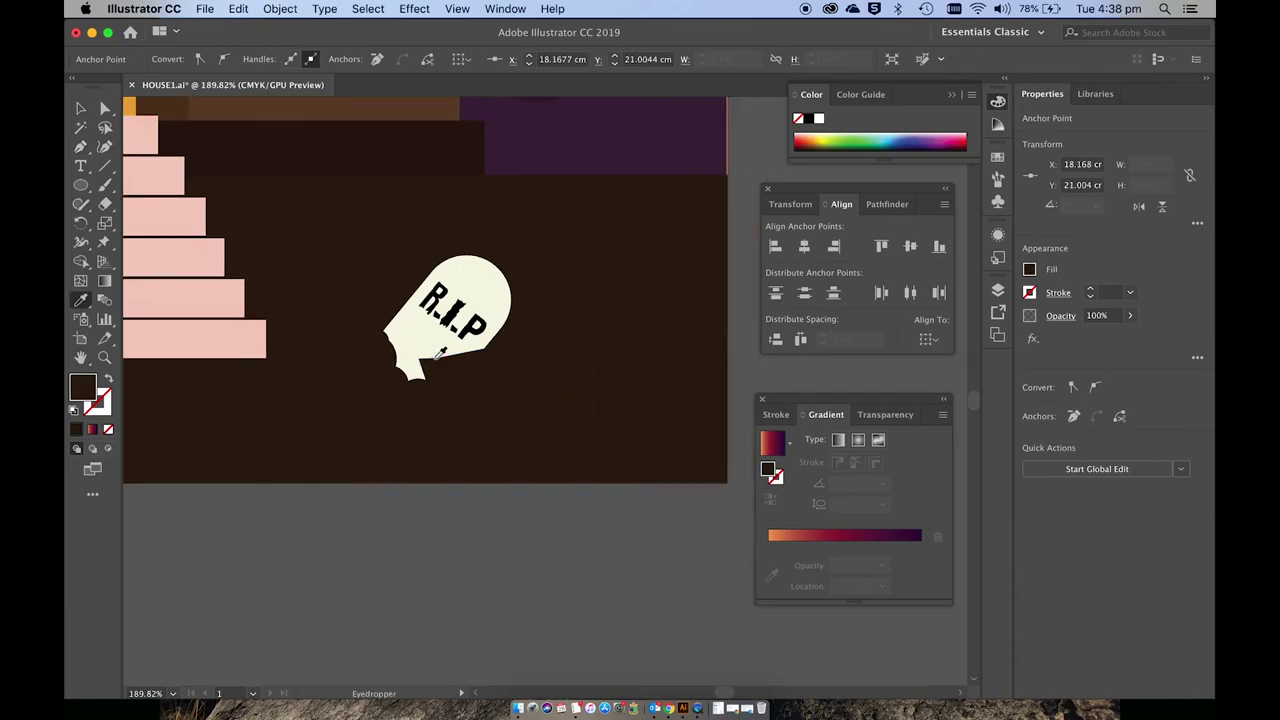
{"action": "scroll", "coordinate": [437, 354], "scroll_direction": "left", "scroll_amount": 5}
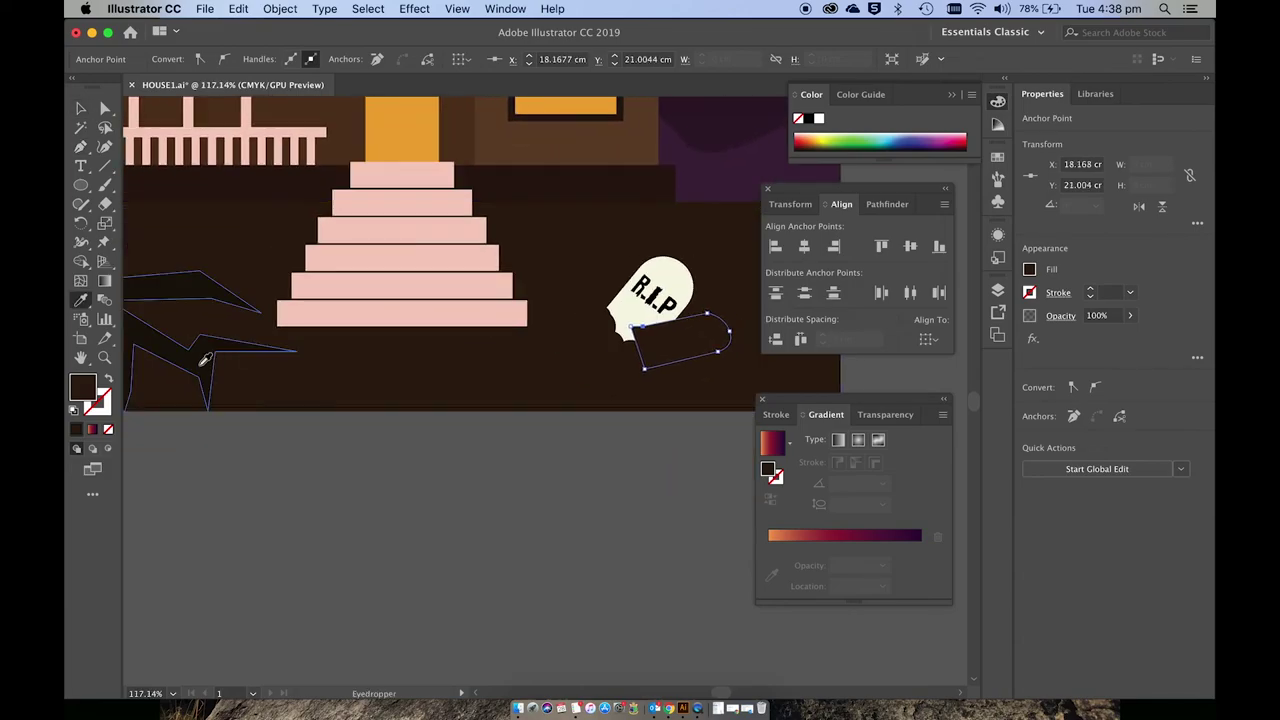
{"action": "left_click", "coordinate": [205, 358]}
{"action": "scroll", "coordinate": [474, 432], "scroll_direction": "up", "scroll_amount": 5}
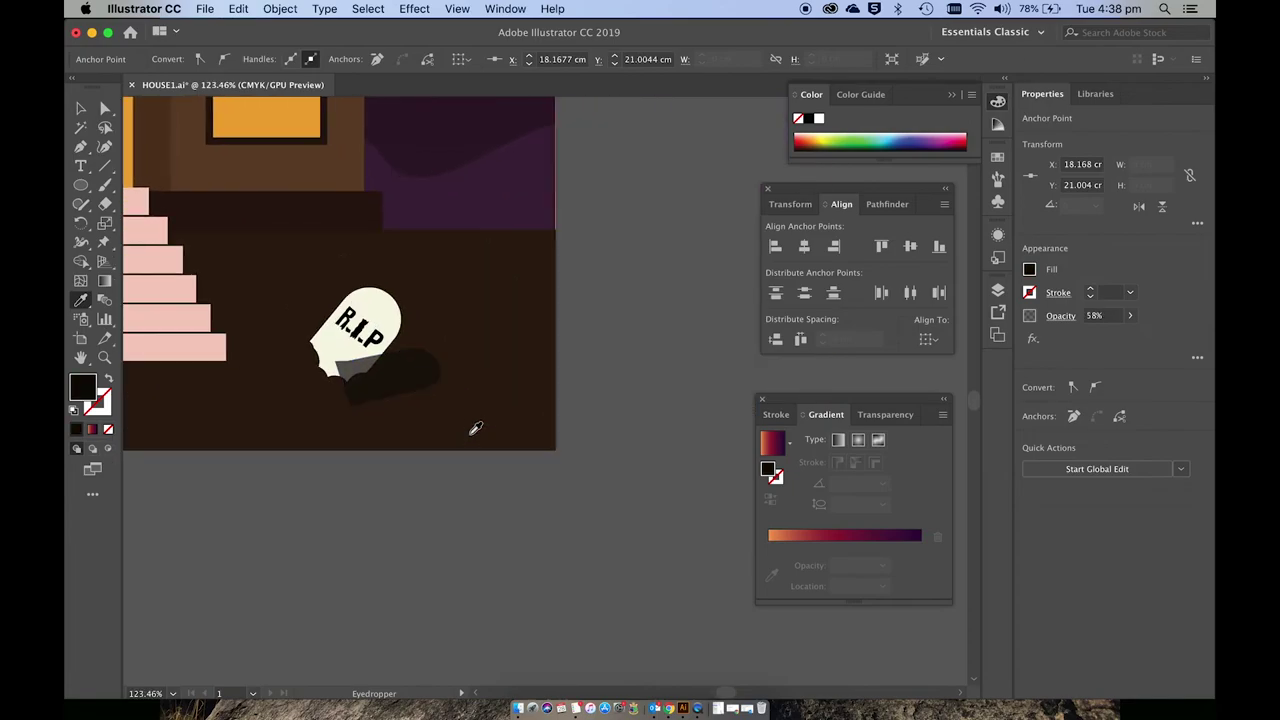
{"action": "scroll", "coordinate": [475, 428], "scroll_direction": "up", "scroll_amount": 2}
- Stretch the shadow wider to the right and move it up against the tombstone's base
{"action": "key", "text": "v"}
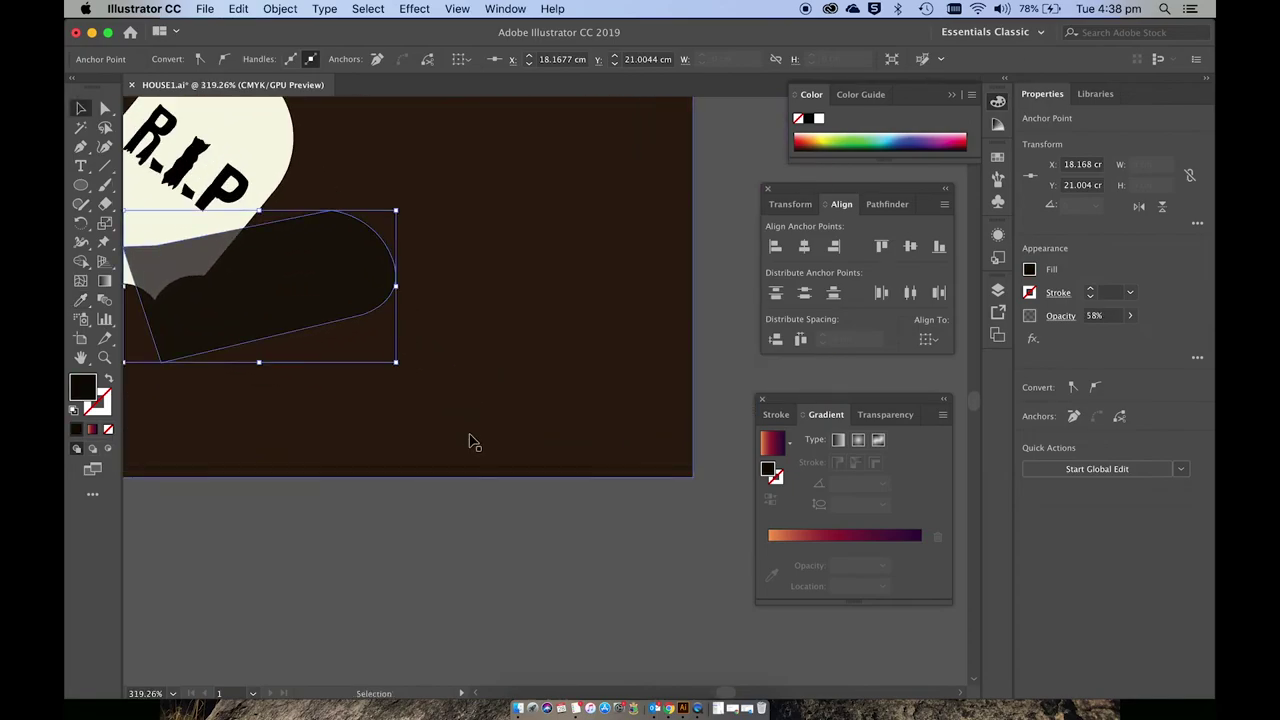
{"action": "left_click_drag", "start_coordinate": [400, 286], "coordinate": [460, 268]}
{"action": "scroll", "coordinate": [378, 354], "scroll_direction": "left", "scroll_amount": 5}
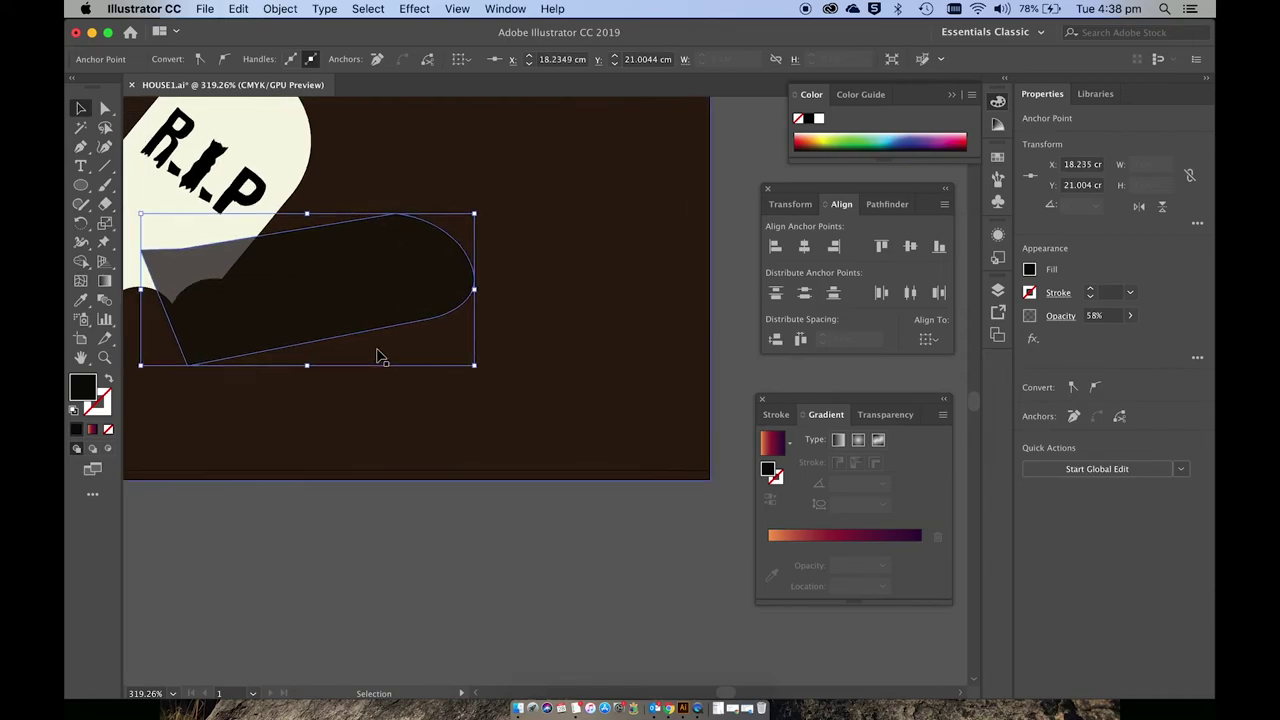
{"action": "left_click_drag", "start_coordinate": [389, 316], "coordinate": [363, 270]}
{"action": "scroll", "coordinate": [363, 270], "scroll_direction": "up", "scroll_amount": 3}
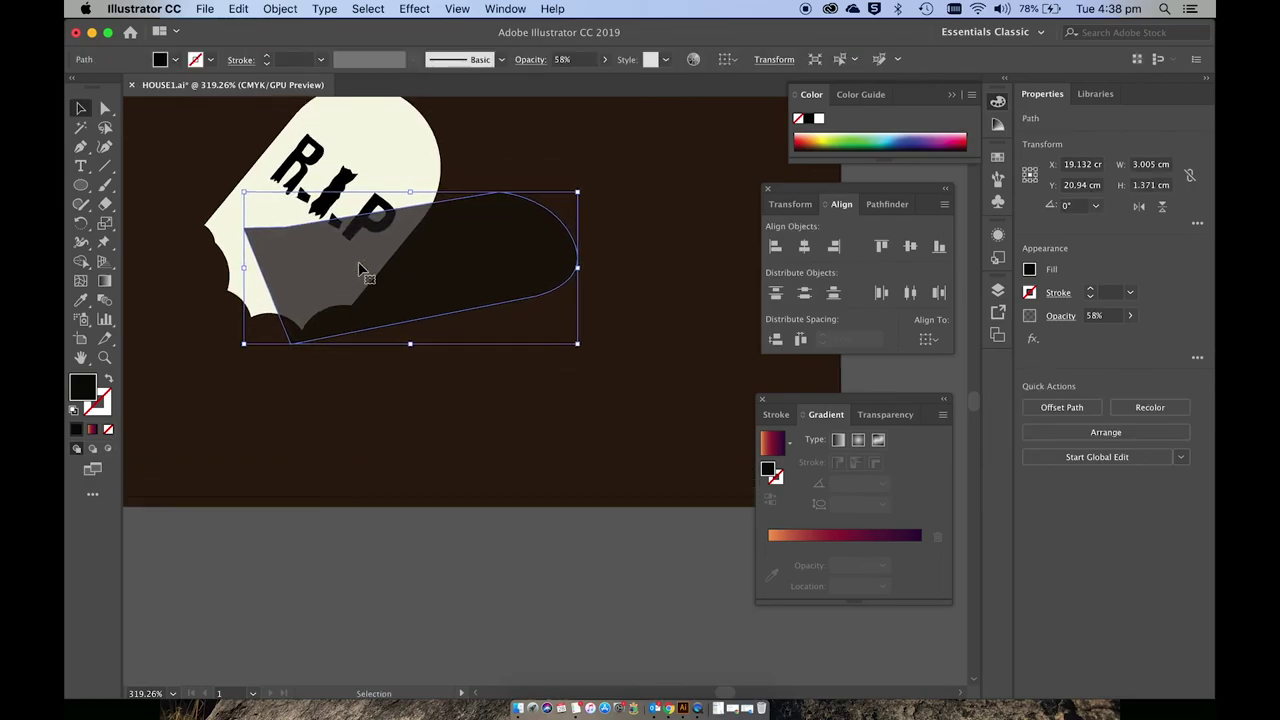
- Send the shadow backward behind the tombstone, then select the dark ground
{"action": "key", "text": "a"}
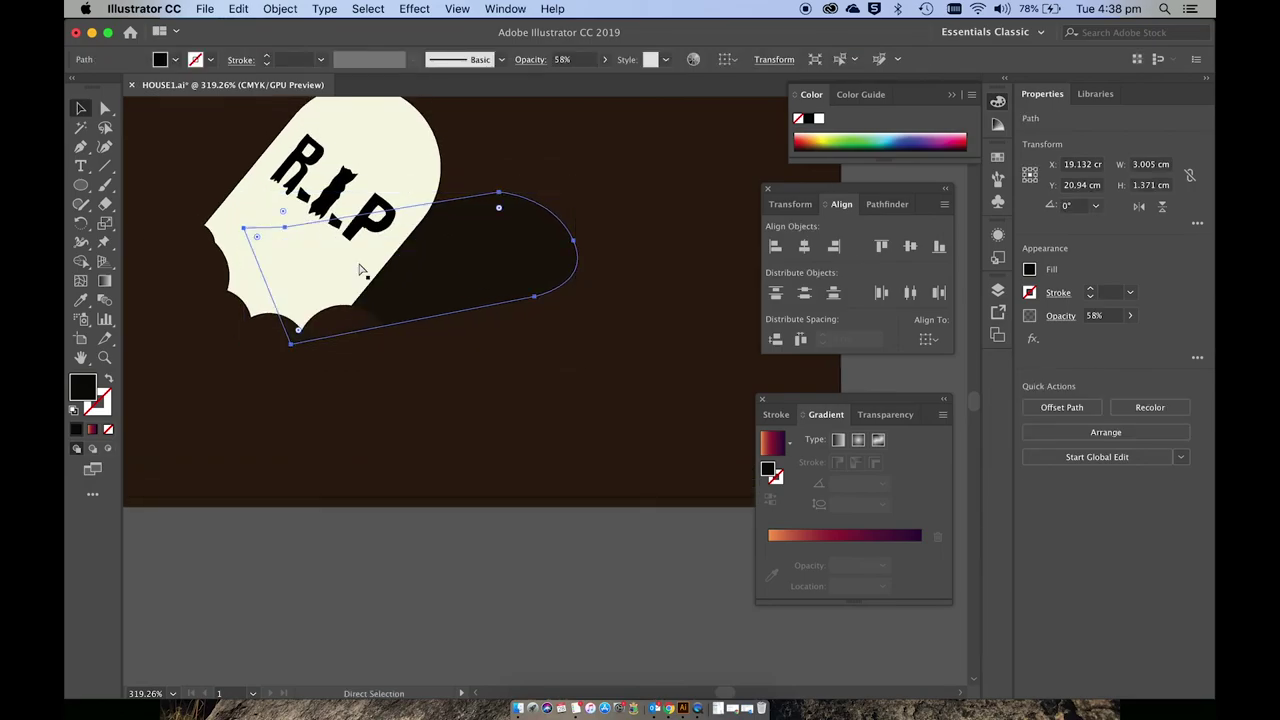
{"action": "key", "text": "v"}
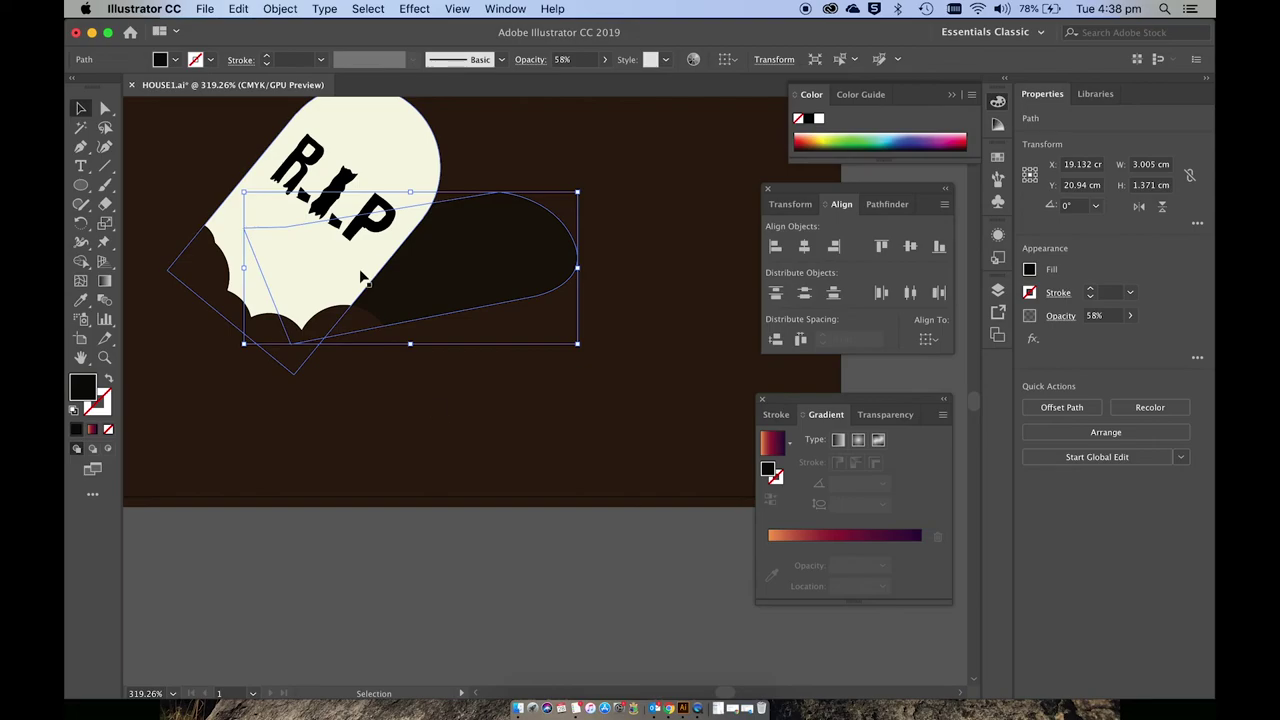
{"action": "left_click", "coordinate": [462, 445]}
{"action": "scroll", "coordinate": [466, 448], "scroll_direction": "down", "scroll_amount": 5}
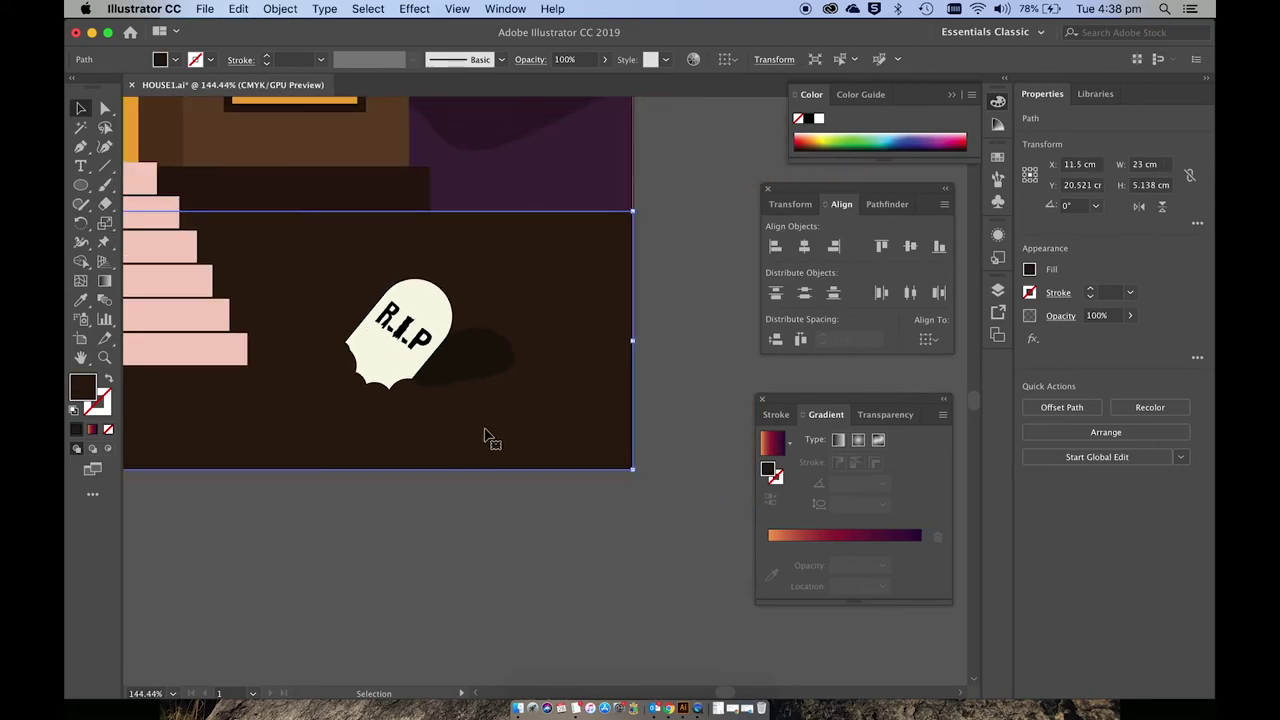
- Scroll the view down and left to the empty area beside the artboard
{"action": "scroll", "coordinate": [532, 395], "scroll_direction": "down", "scroll_amount": 4}
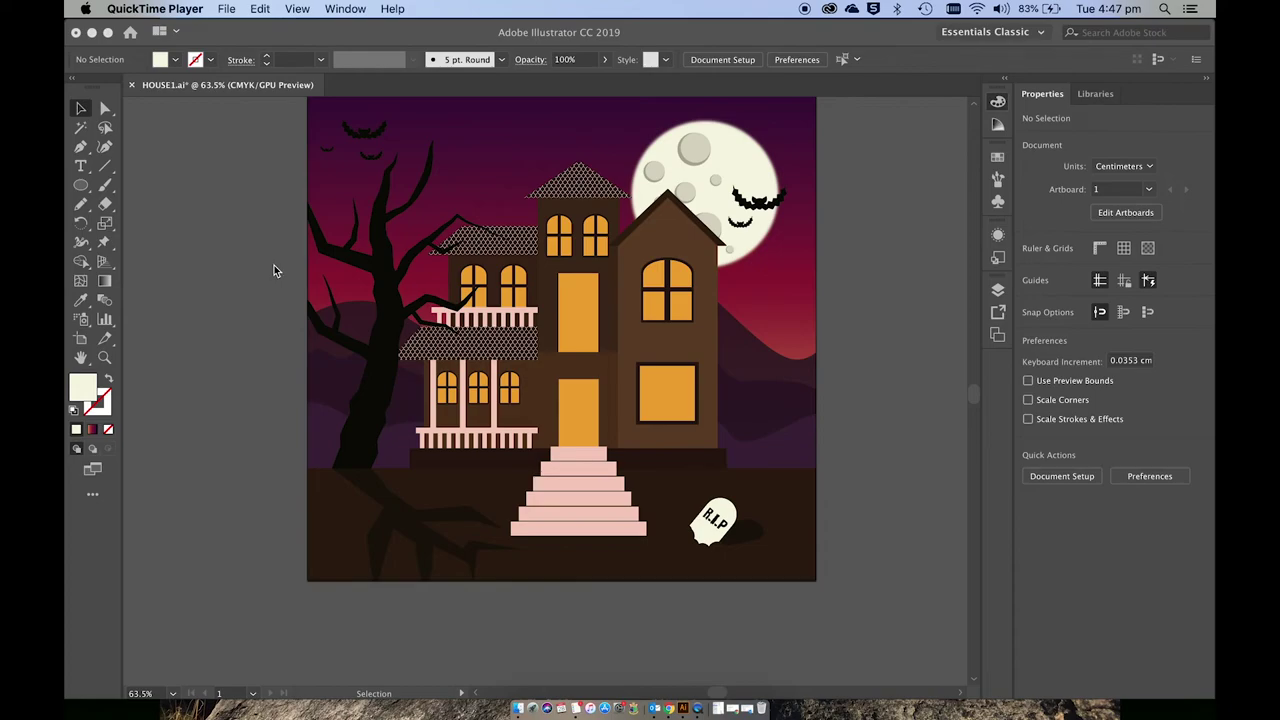
{"action": "scroll", "coordinate": [274, 265], "scroll_direction": "left", "scroll_amount": 3}
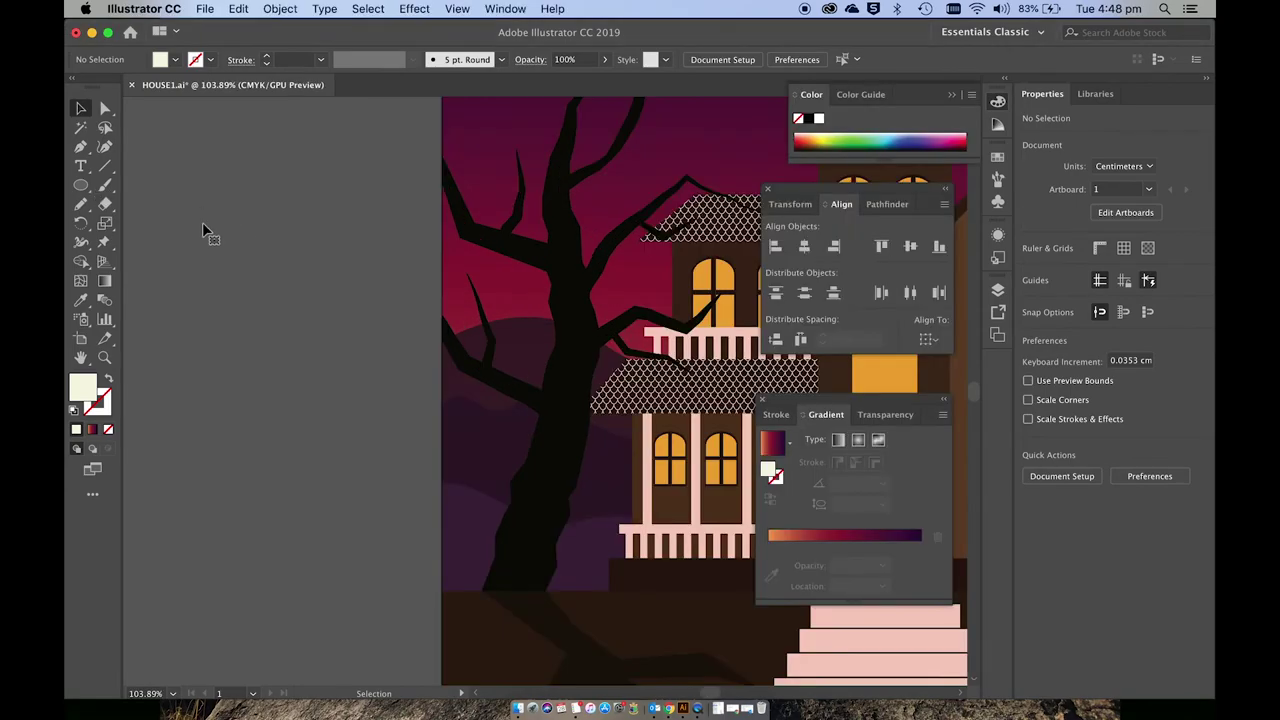
- Draw an unstroked cream oval, about 4.005 × 4.838 cm, beside the artboard
{"action": "left_click", "coordinate": [85, 188]}
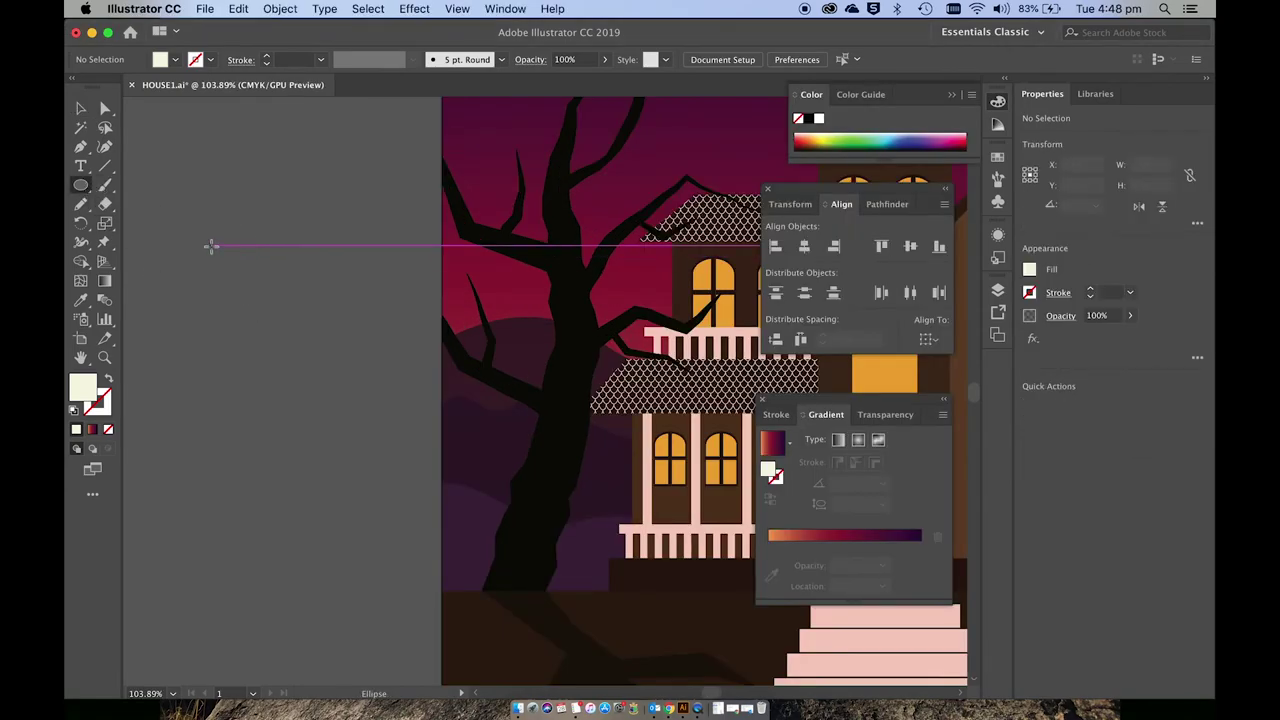
{"action": "left_click_drag", "start_coordinate": [209, 246], "coordinate": [362, 418]}
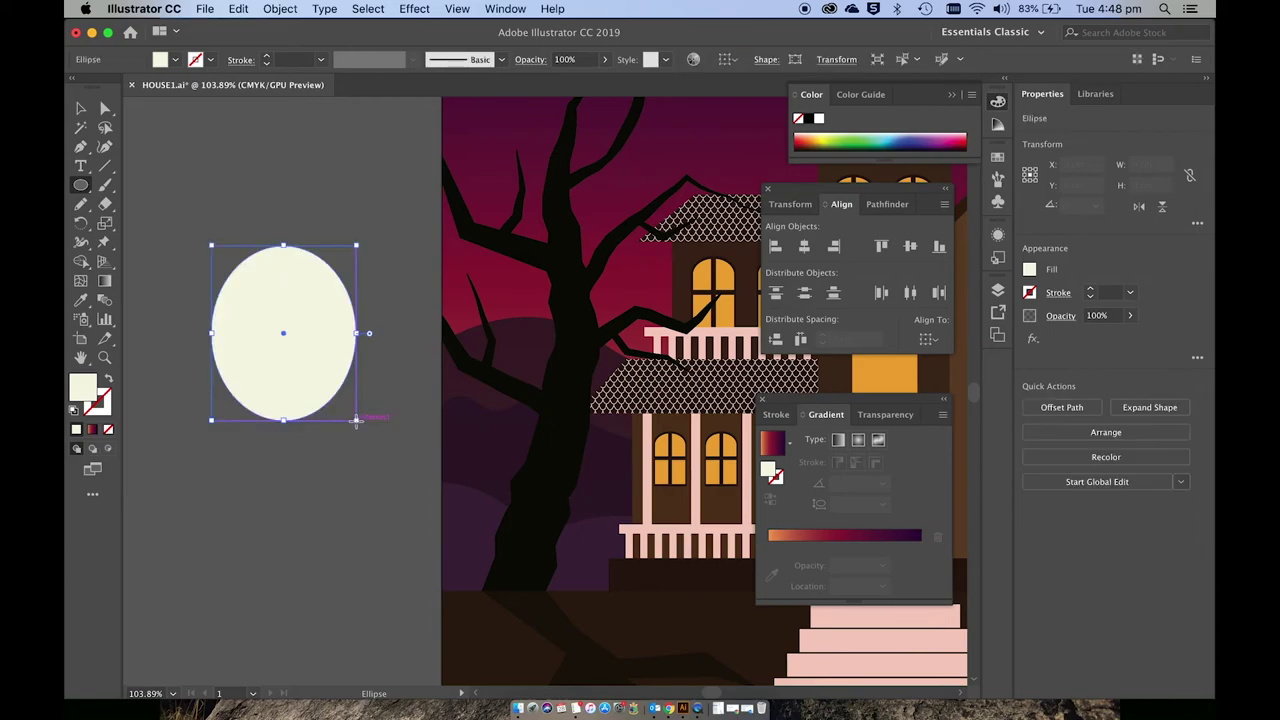
{"action": "key", "text": "i"}
{"action": "scroll", "coordinate": [360, 417], "scroll_direction": "right", "scroll_amount": 10}
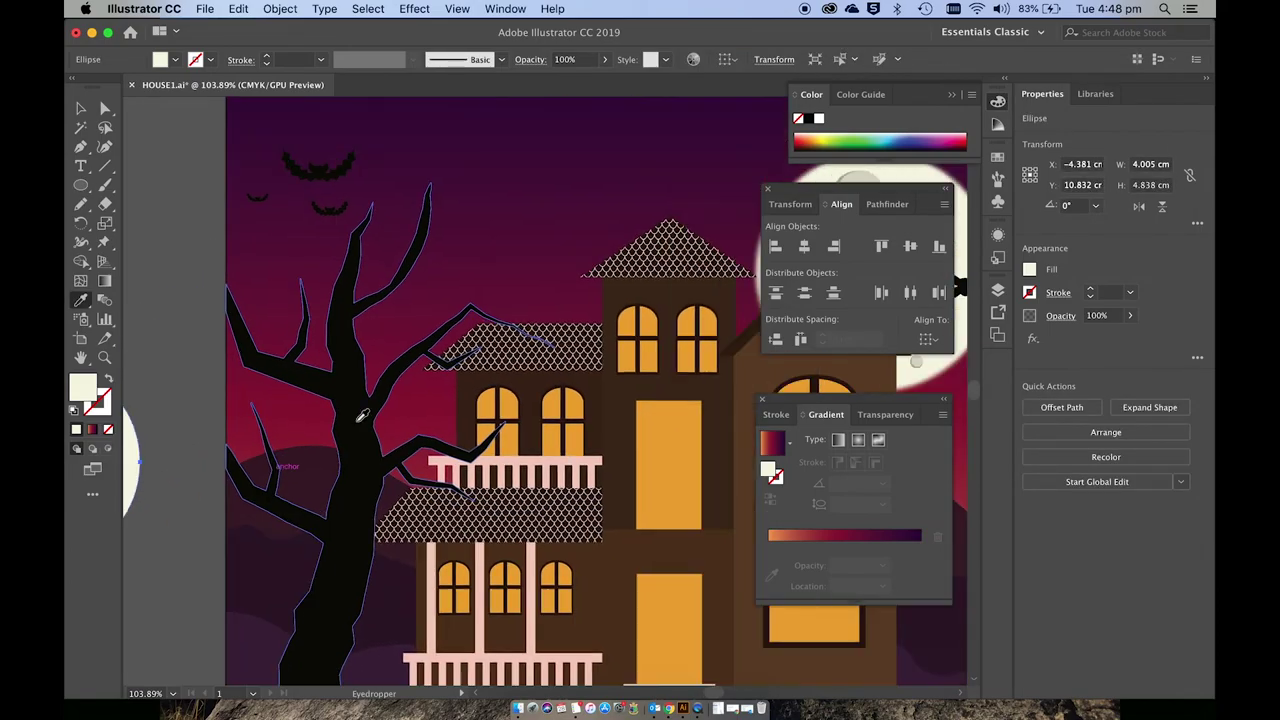
{"action": "scroll", "coordinate": [754, 245], "scroll_direction": "down", "scroll_amount": 2}
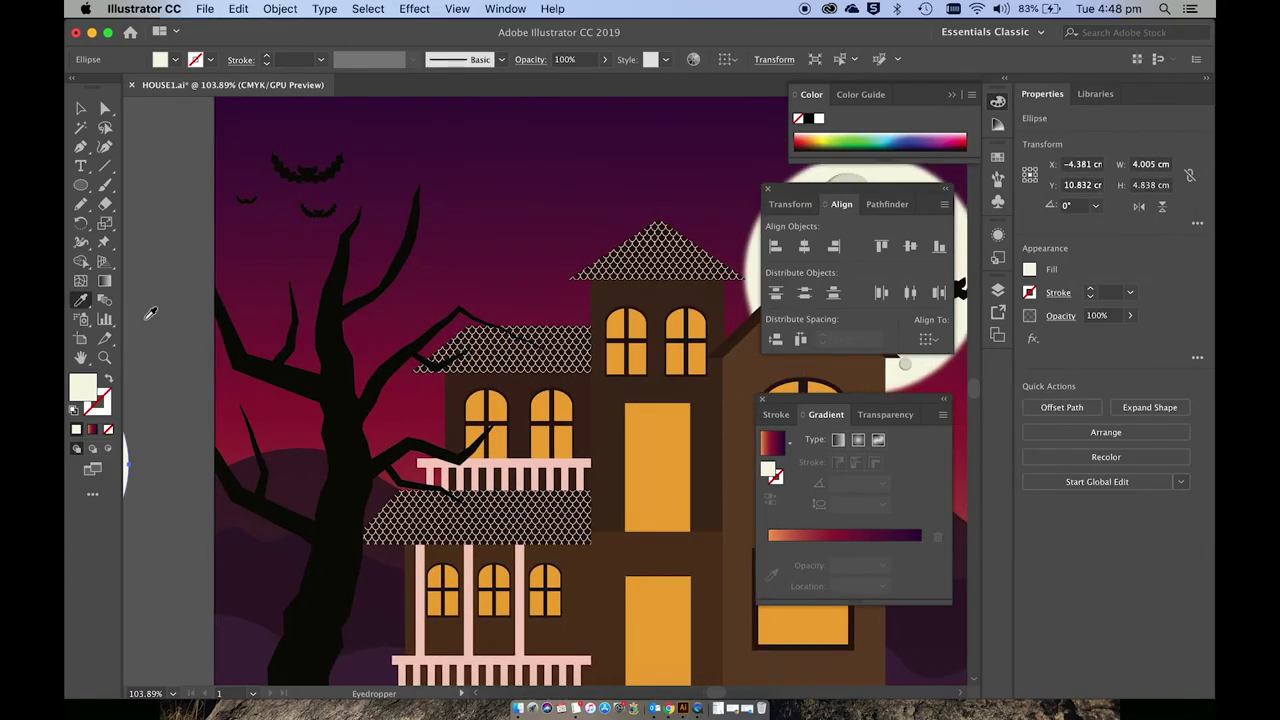
{"action": "scroll", "coordinate": [150, 313], "scroll_direction": "left", "scroll_amount": 10}
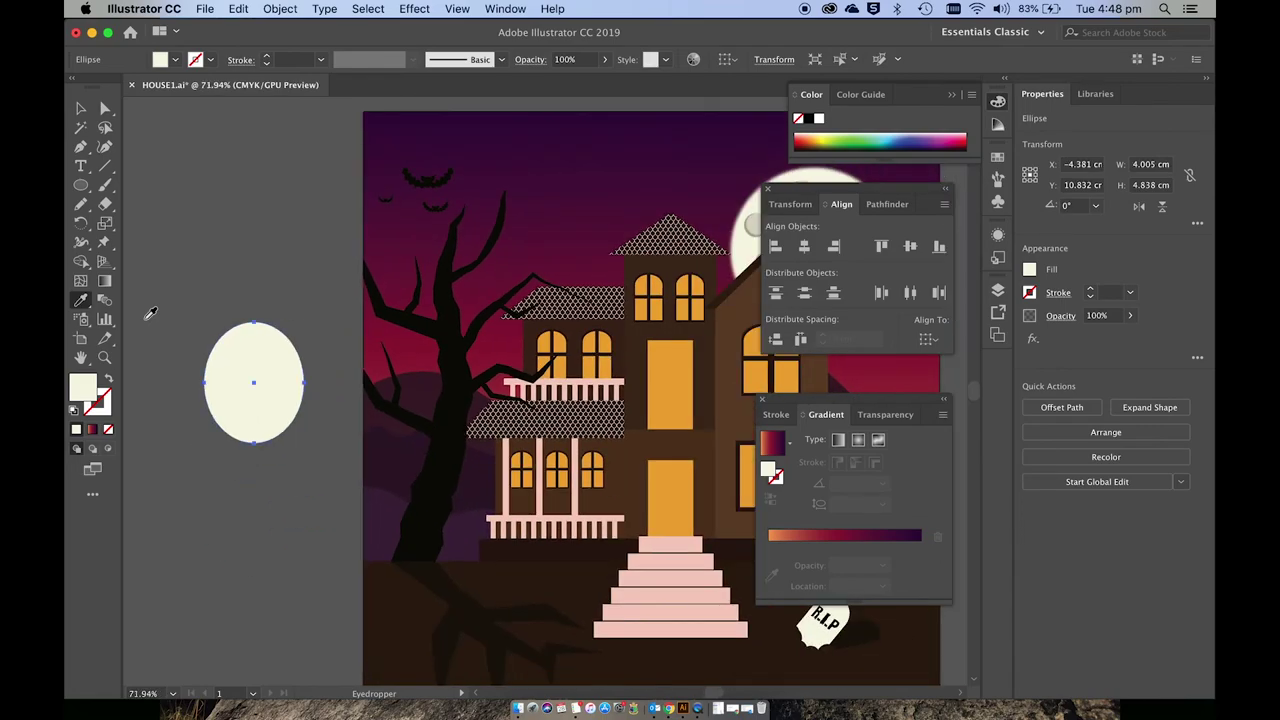
{"action": "scroll", "coordinate": [150, 313], "scroll_direction": "up", "scroll_amount": 5}
{"action": "scroll", "coordinate": [150, 313], "scroll_direction": "down", "scroll_amount": 3}
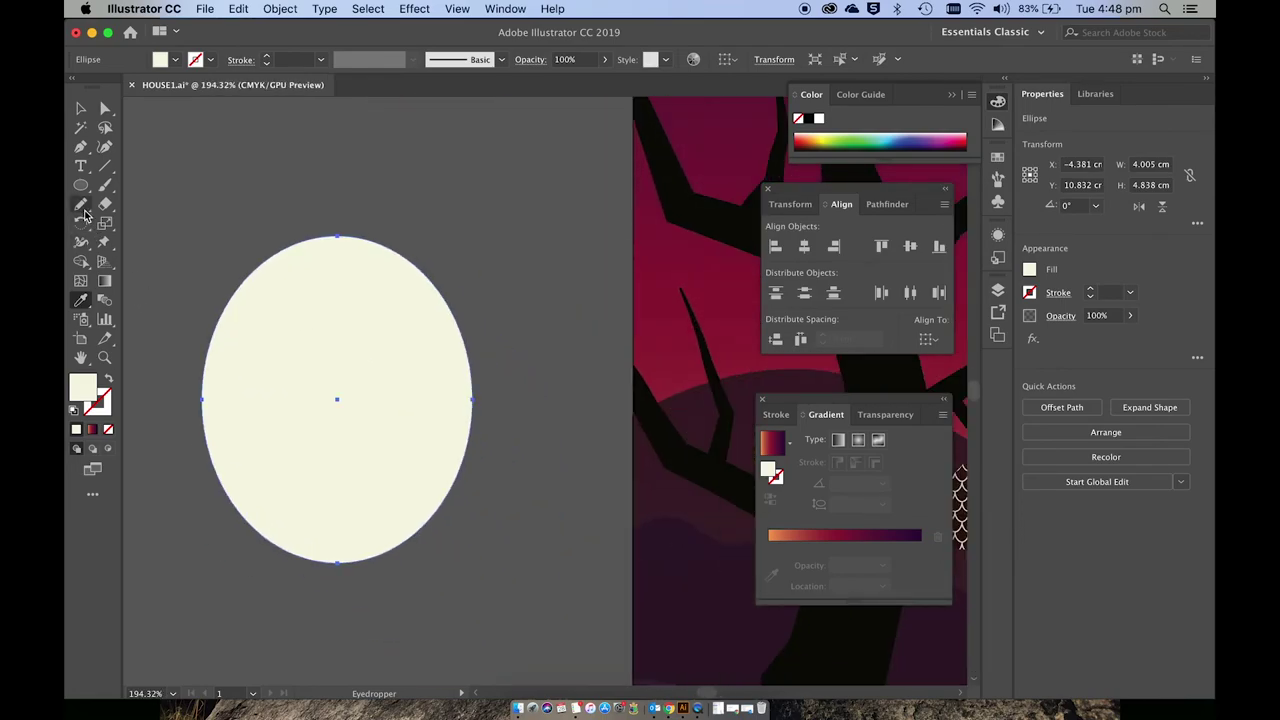
{"action": "left_click", "coordinate": [82, 206]}
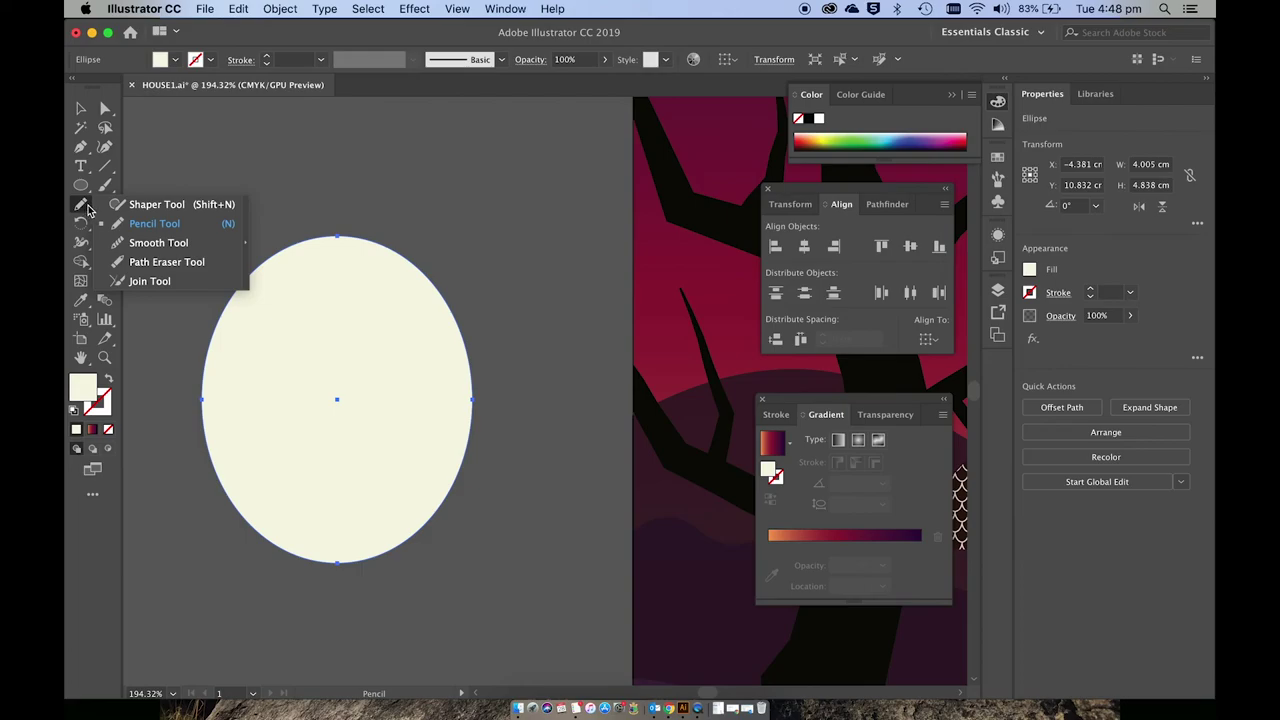
- Choose the Pencil tool and set its Fidelity slider fully to Smooth
{"action": "left_click", "coordinate": [148, 229]}
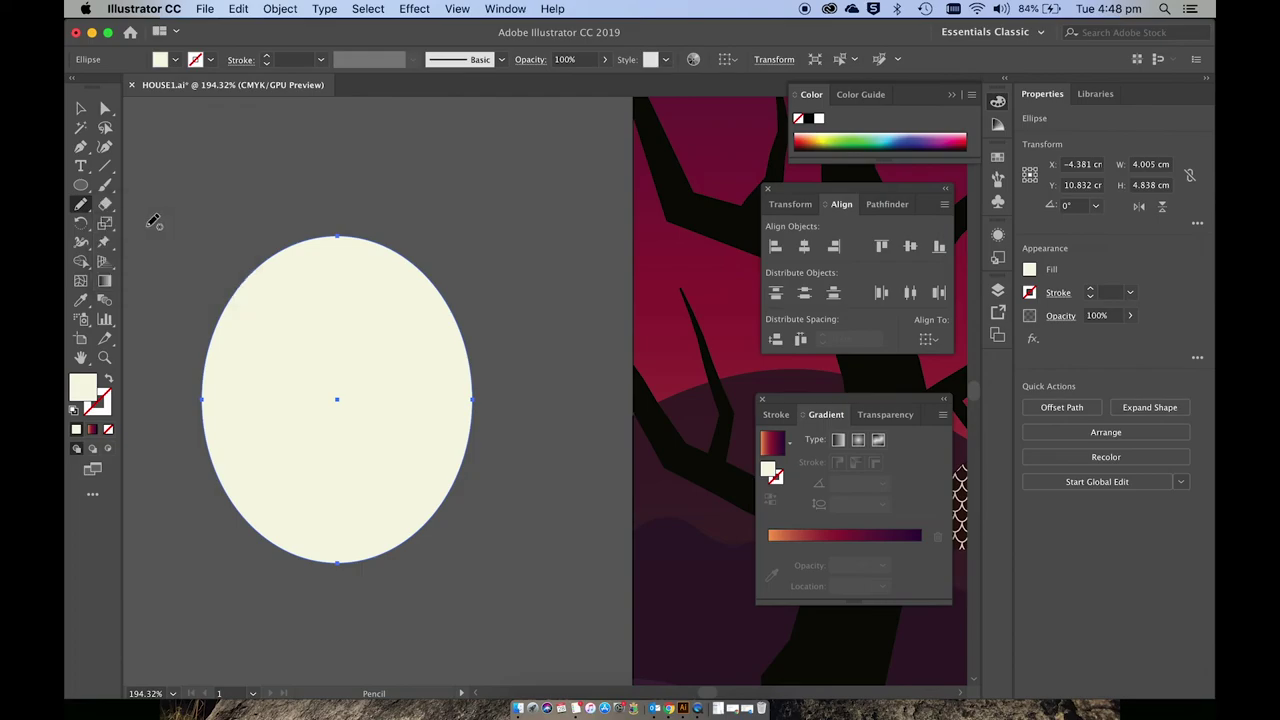
{"action": "double_click", "coordinate": [82, 207]}
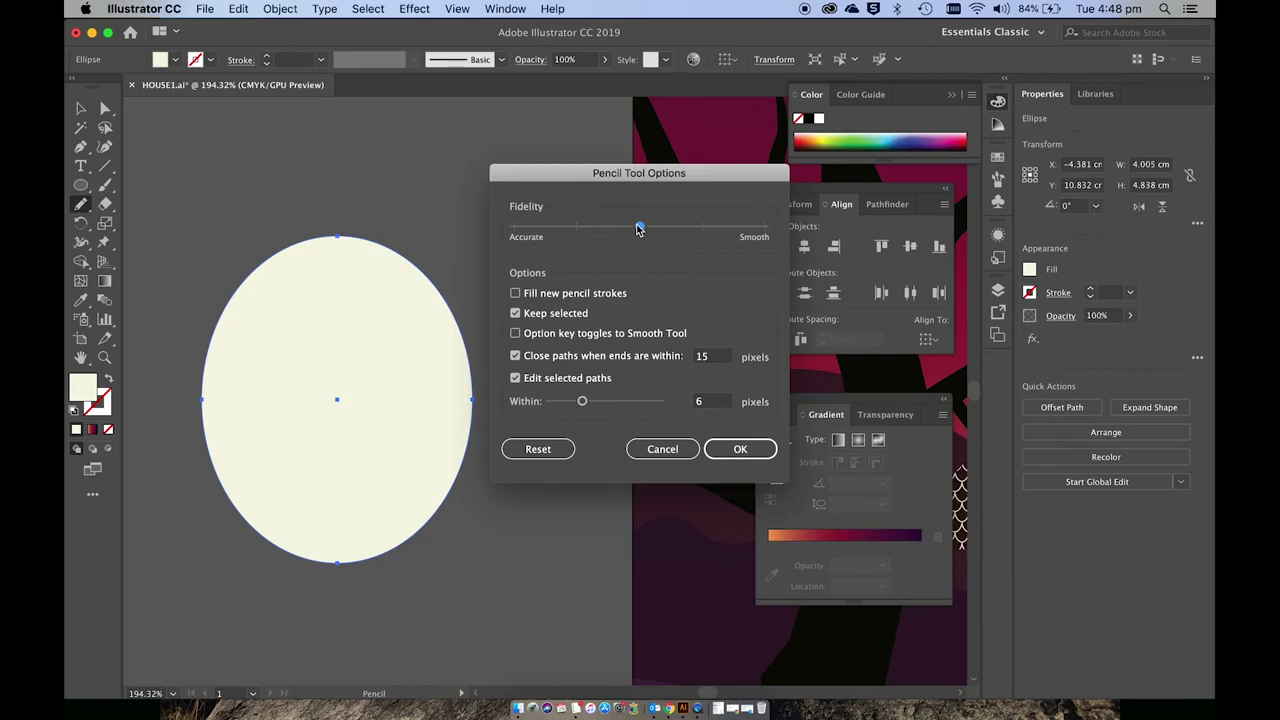
{"action": "left_click", "coordinate": [672, 229]}
{"action": "left_click_drag", "start_coordinate": [706, 229], "coordinate": [770, 236]}
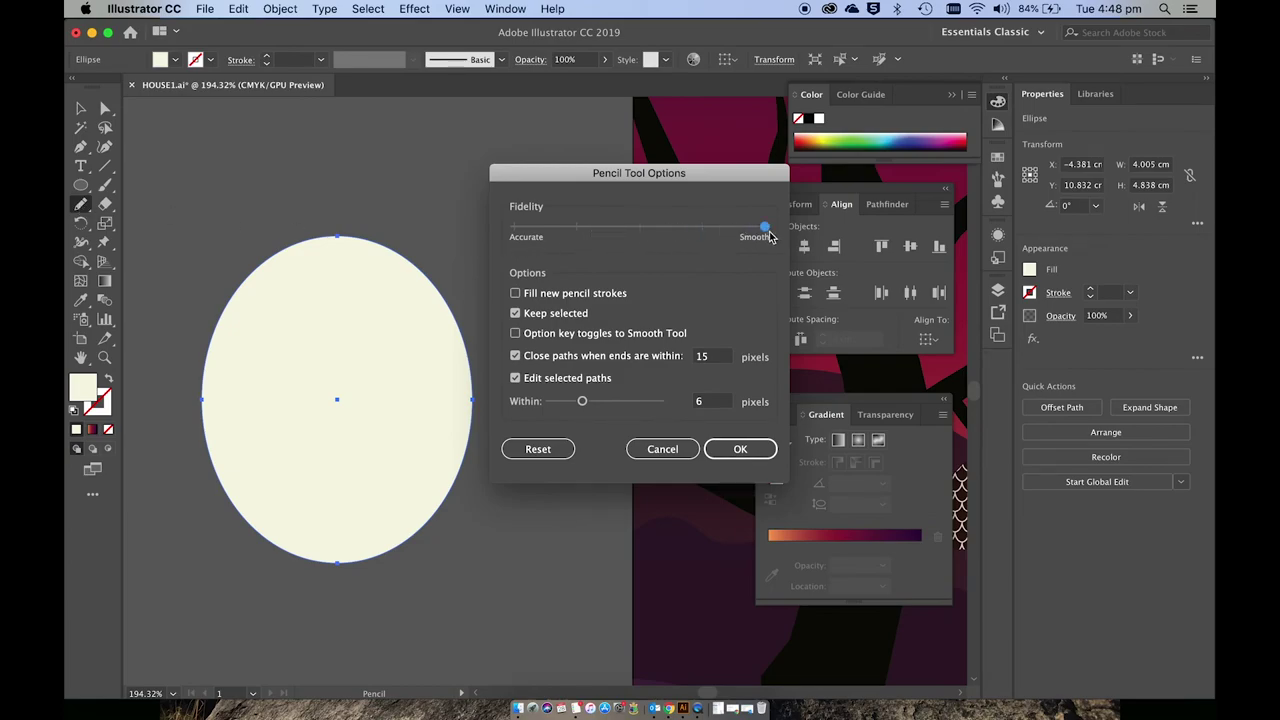
{"action": "left_click", "coordinate": [738, 451]}
{"action": "scroll", "coordinate": [517, 440], "scroll_direction": "down", "scroll_amount": 3}
{"action": "scroll", "coordinate": [517, 440], "scroll_direction": "left", "scroll_amount": 2}
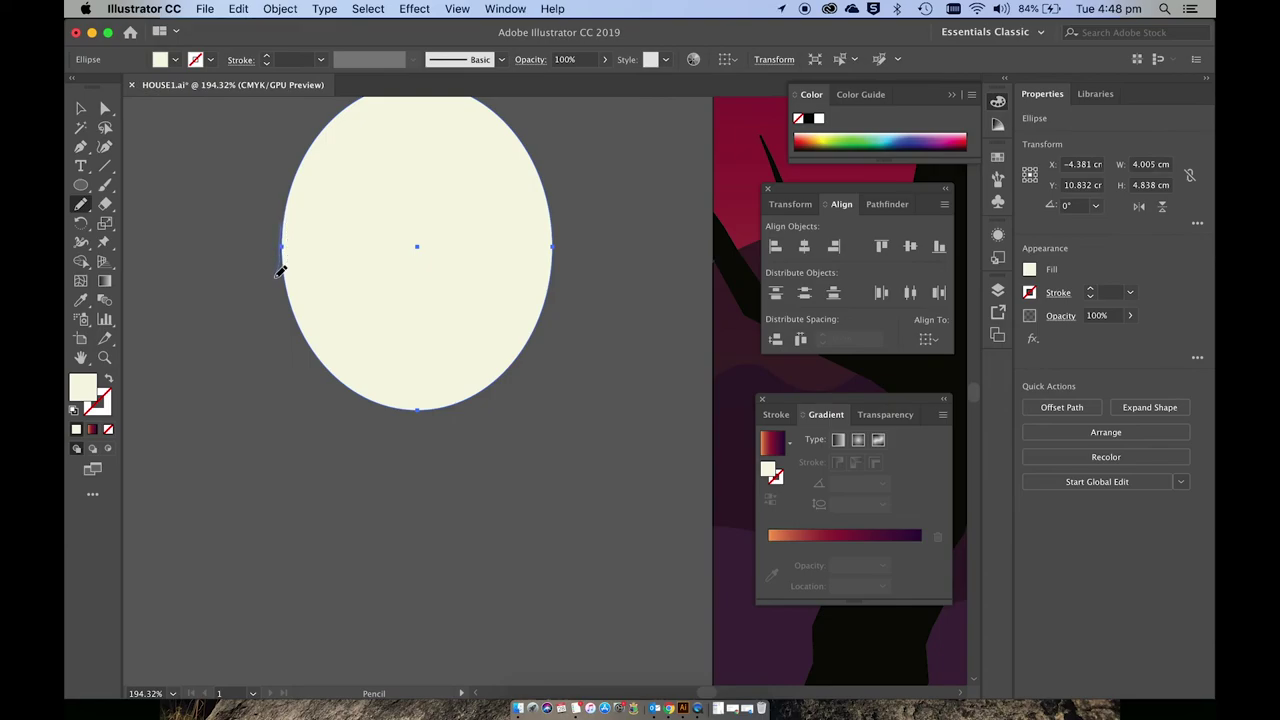
- Extend the cream oval's outline downward with the Pencil into a ghost body
{"action": "mouse_move", "coordinate": [279, 271]}
{"action": "left_mouse_down"}
{"action": "mouse_move", "coordinate": [179, 408]}
{"action": "mouse_move", "coordinate": [156, 513]}
{"action": "mouse_move", "coordinate": [226, 561]}
{"action": "mouse_move", "coordinate": [294, 529]}
{"action": "mouse_move", "coordinate": [397, 627]}
{"action": "mouse_move", "coordinate": [465, 533]}
{"action": "mouse_move", "coordinate": [502, 517]}
{"action": "mouse_move", "coordinate": [581, 566]}
{"action": "mouse_move", "coordinate": [657, 494]}
{"action": "mouse_move", "coordinate": [652, 456]}
{"action": "mouse_move", "coordinate": [568, 363]}
{"action": "mouse_move", "coordinate": [552, 198]}
{"action": "left_mouse_up"}
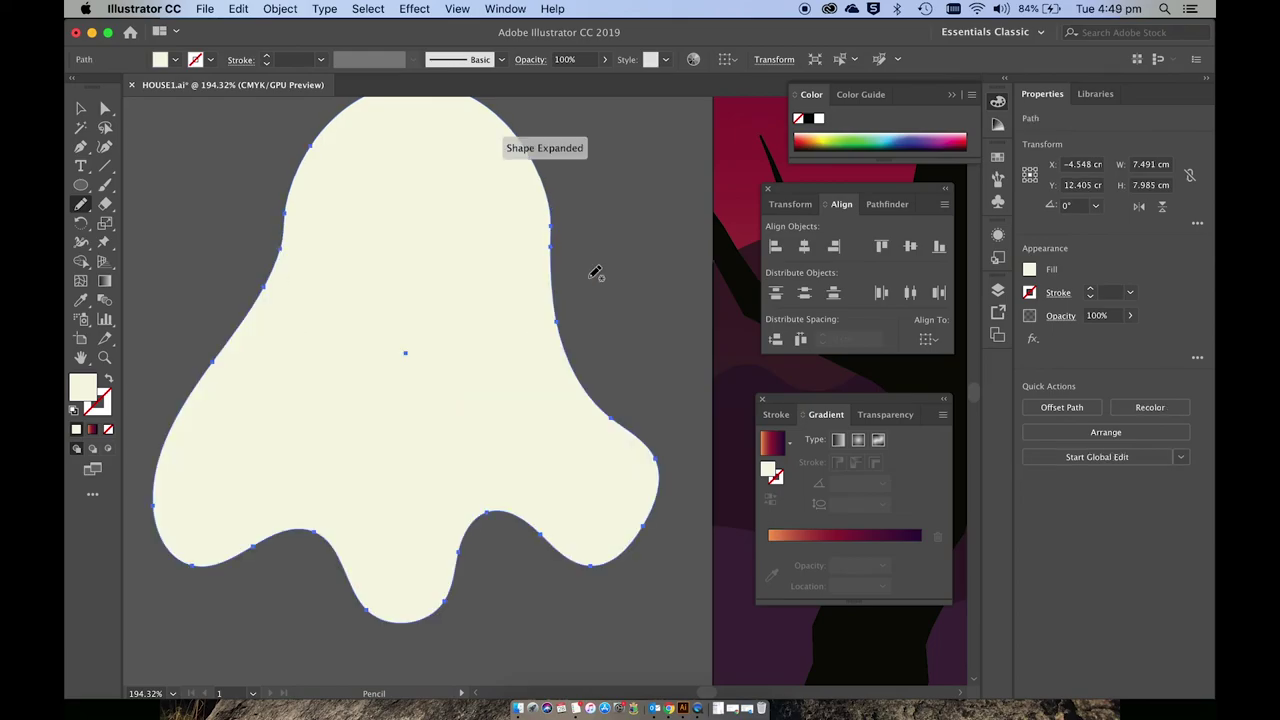
{"action": "scroll", "coordinate": [595, 273], "scroll_direction": "down", "scroll_amount": 4}
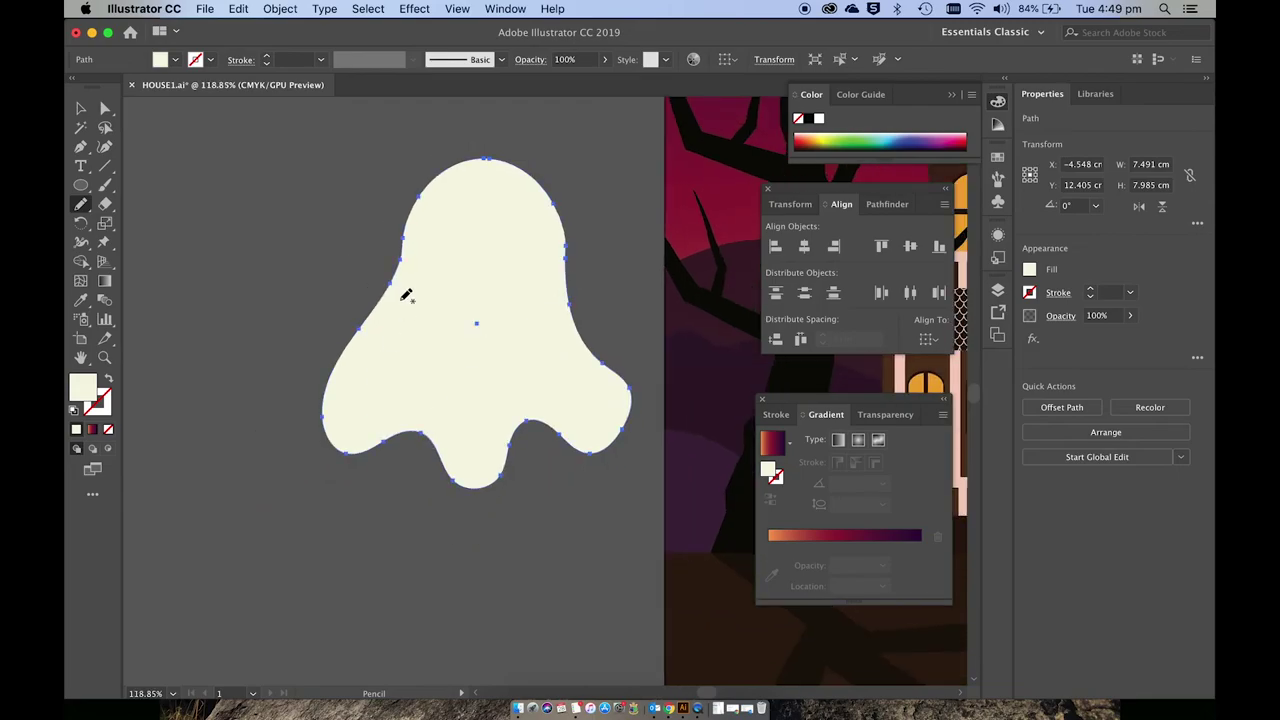
{"action": "scroll", "coordinate": [410, 219], "scroll_direction": "up", "scroll_amount": 4}
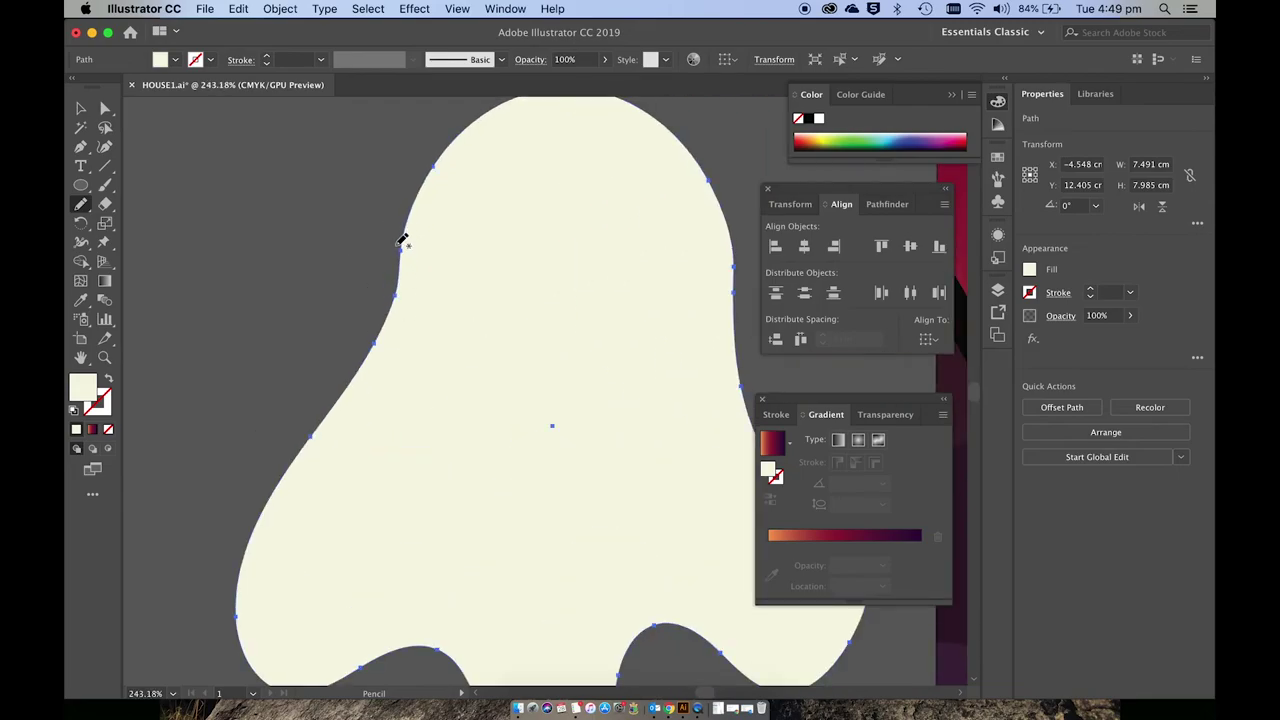
{"action": "scroll", "coordinate": [415, 211], "scroll_direction": "up", "scroll_amount": 3}
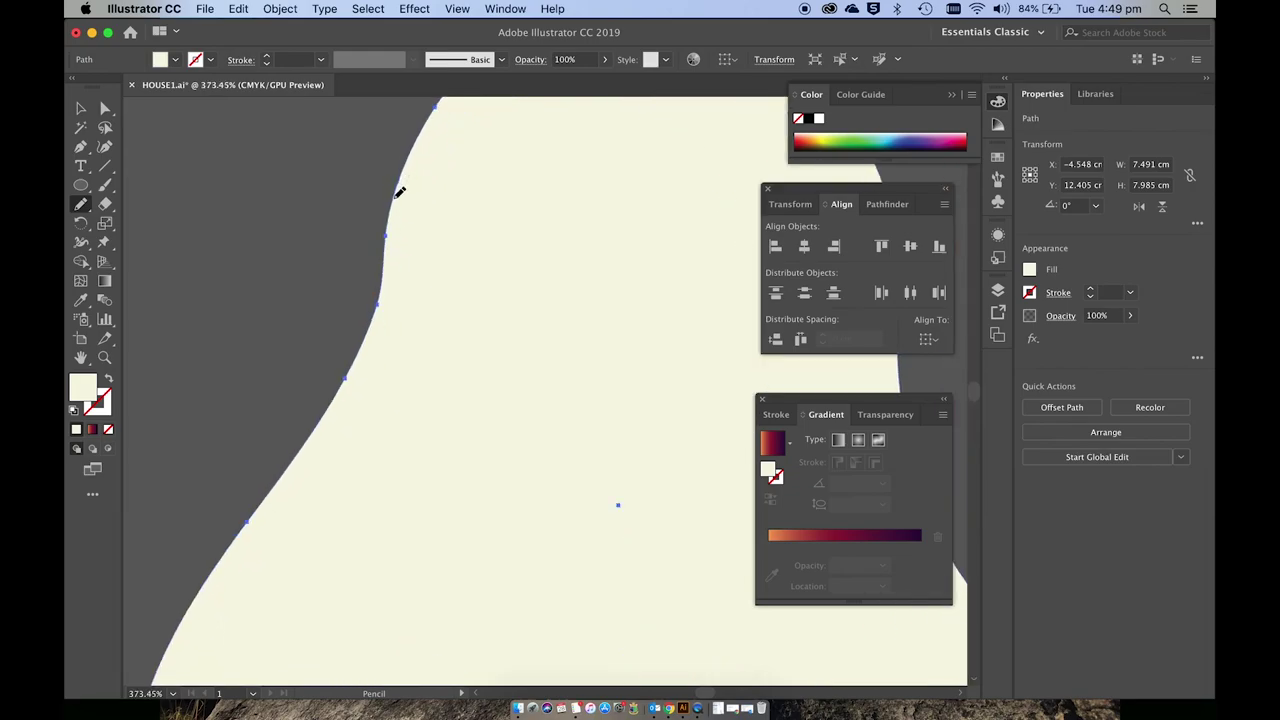
- Redraw the ghost's left and upper-left edges into a smoother, rounded silhouette
{"action": "mouse_move", "coordinate": [395, 233]}
{"action": "left_mouse_down"}
{"action": "mouse_move", "coordinate": [389, 364]}
{"action": "mouse_move", "coordinate": [357, 423]}
{"action": "mouse_move", "coordinate": [314, 448]}
{"action": "left_mouse_up"}
{"action": "left_click_drag", "start_coordinate": [269, 492], "coordinate": [267, 492]}
{"action": "scroll", "coordinate": [267, 493], "scroll_direction": "down", "scroll_amount": 3}
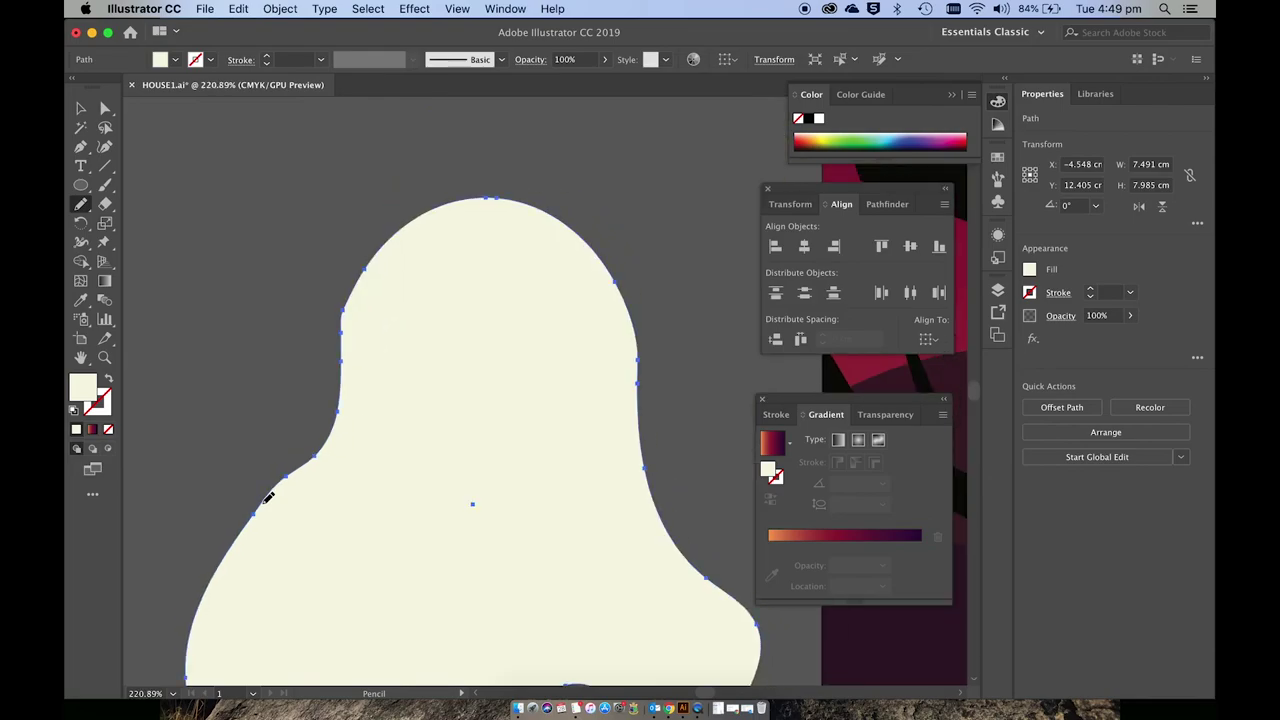
{"action": "scroll", "coordinate": [268, 497], "scroll_direction": "down", "scroll_amount": 1}
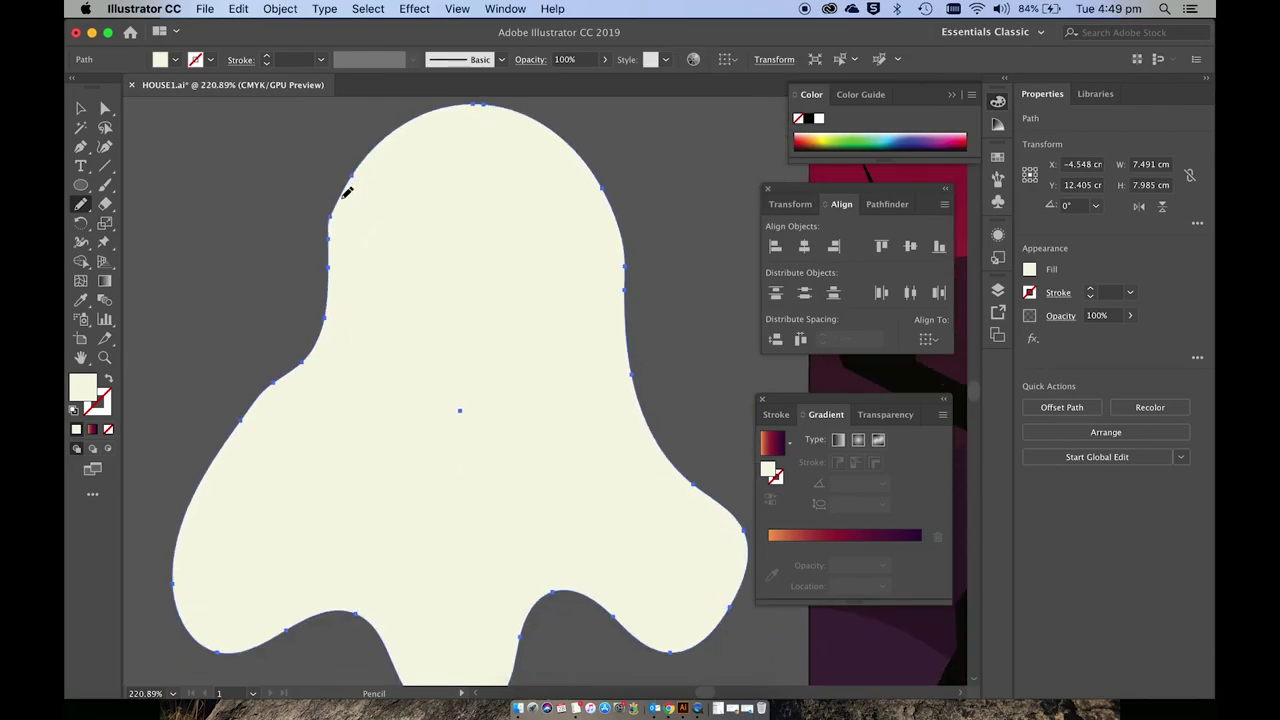
{"action": "left_click_drag", "start_coordinate": [347, 192], "coordinate": [333, 278]}
{"action": "scroll", "coordinate": [447, 411], "scroll_direction": "down", "scroll_amount": 5}
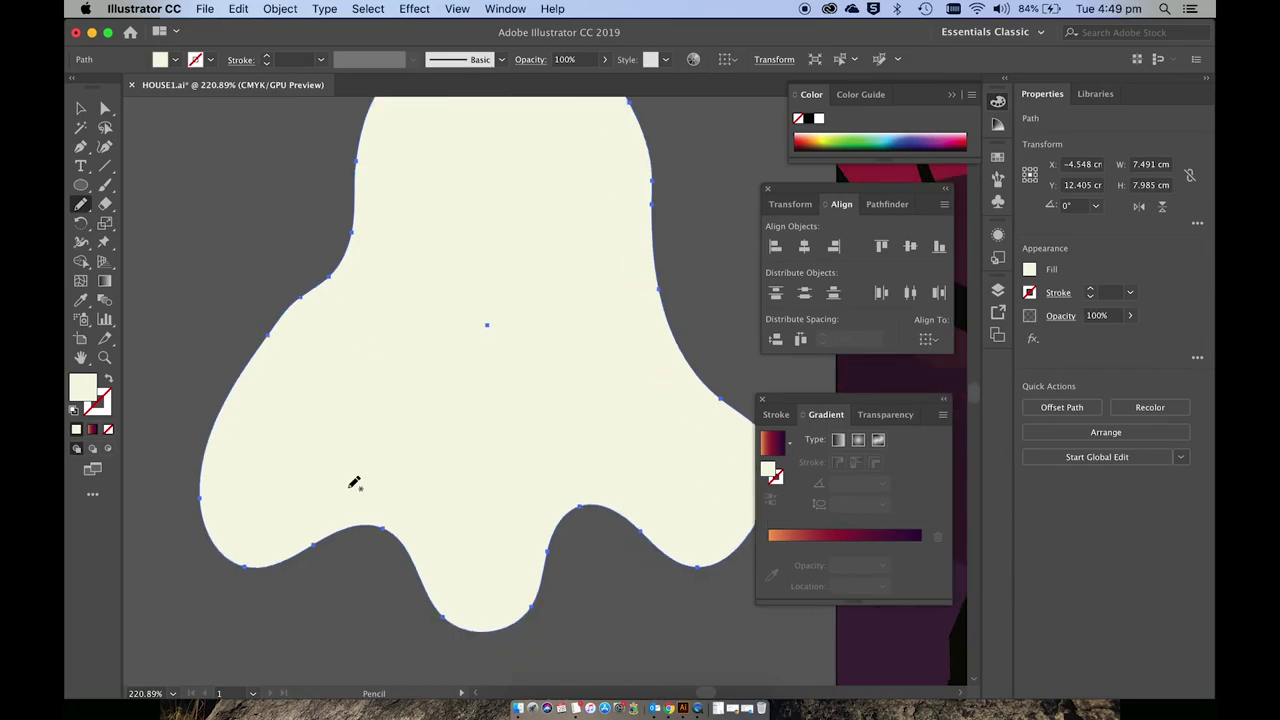
{"action": "scroll", "coordinate": [345, 411], "scroll_direction": "down", "scroll_amount": 5}
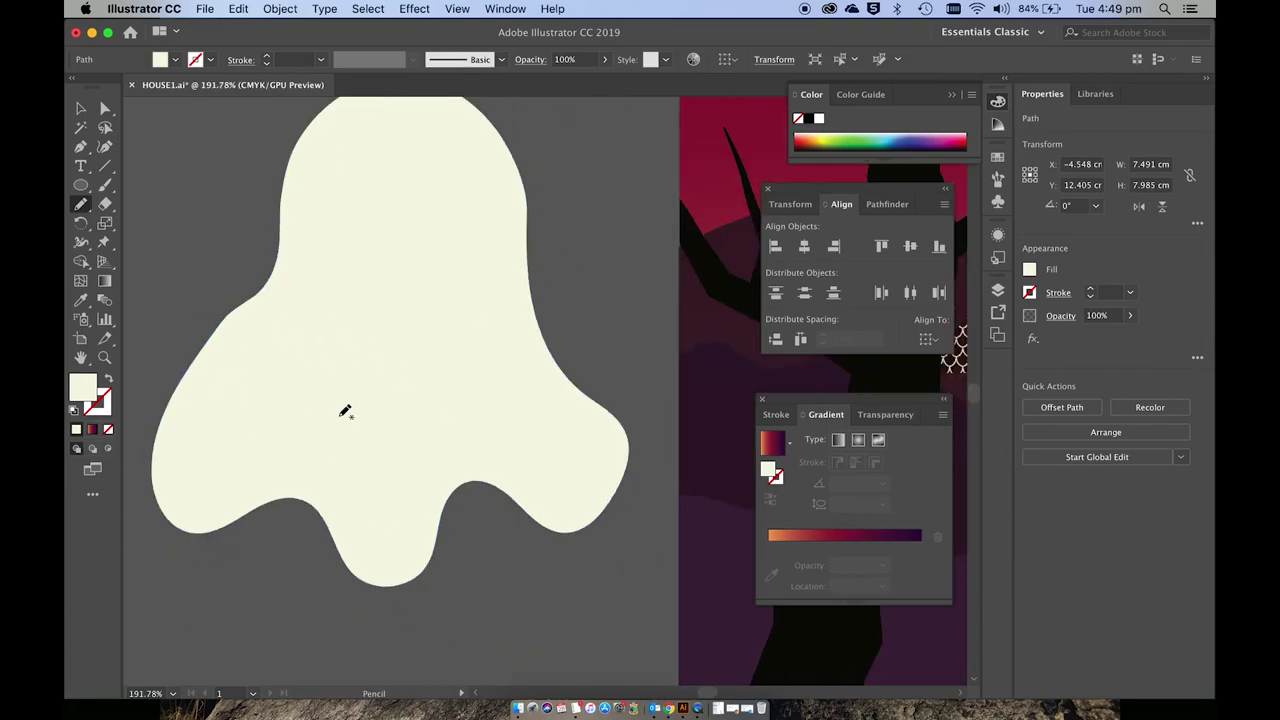
{"action": "scroll", "coordinate": [345, 411], "scroll_direction": "left", "scroll_amount": 3}
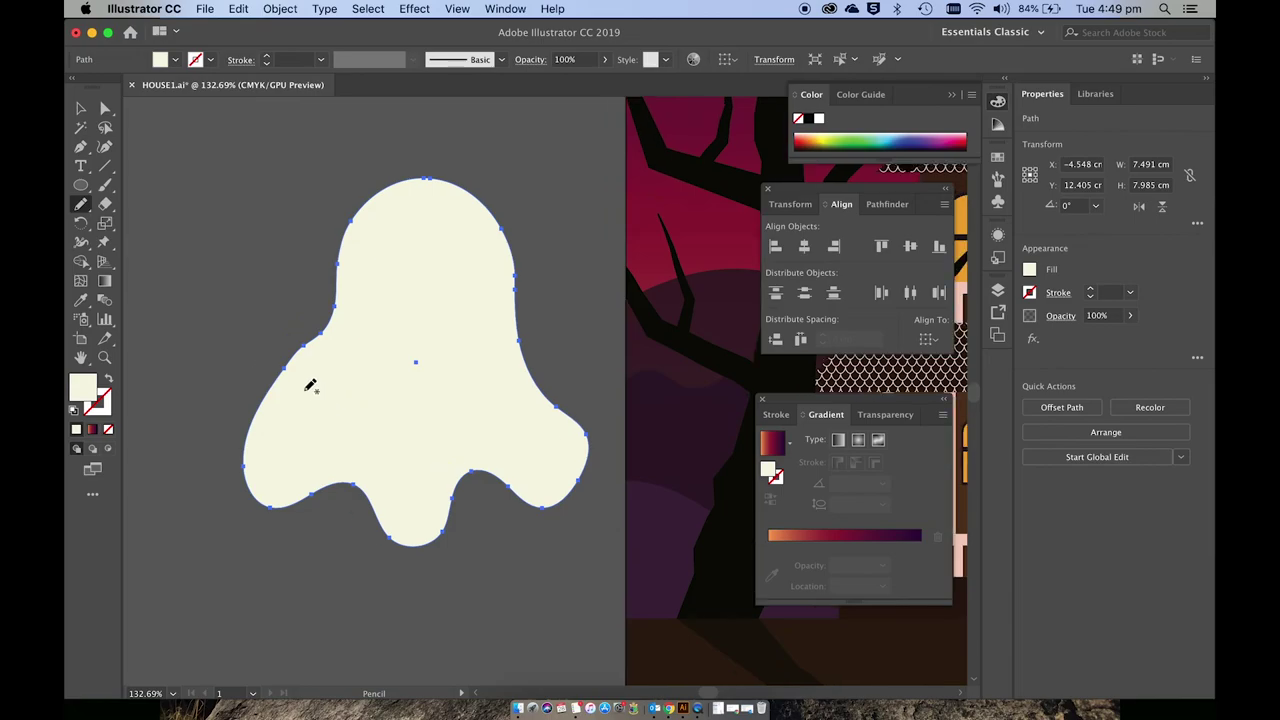
- Smooth the ghost's upper-left flank and right edge with the Smooth Tool
{"action": "left_click", "coordinate": [82, 205]}
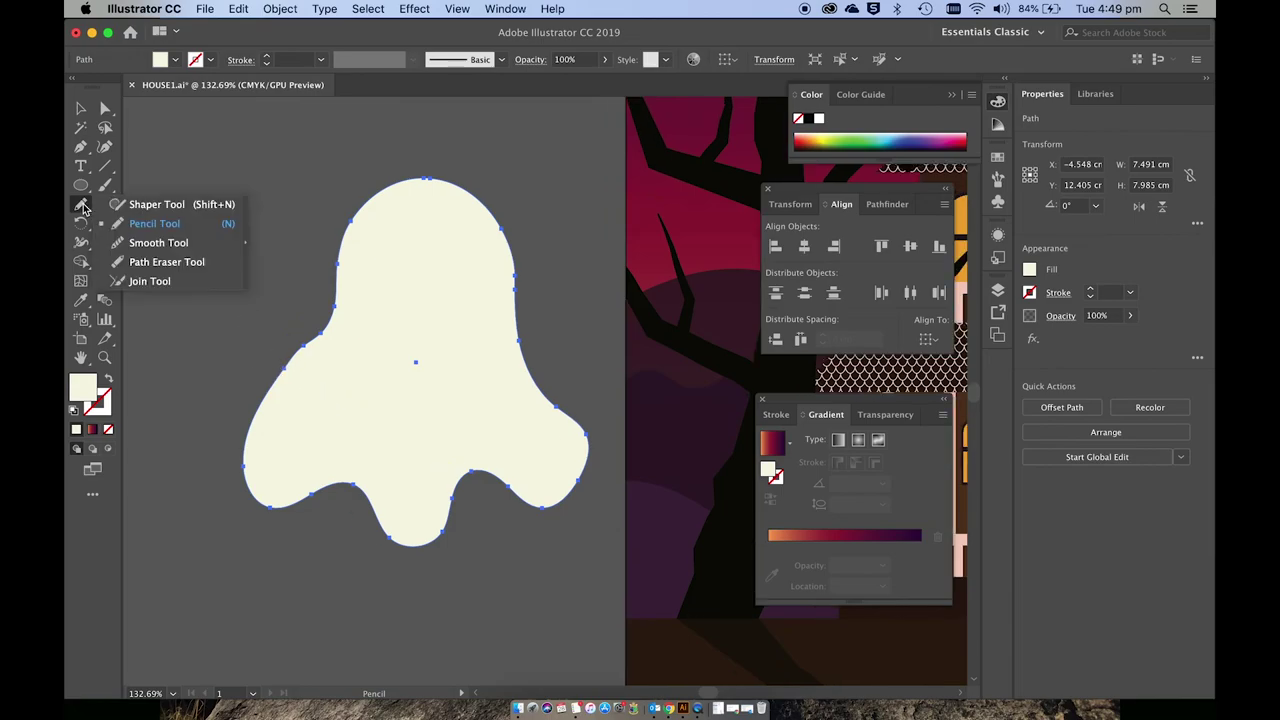
{"action": "left_click", "coordinate": [131, 242]}
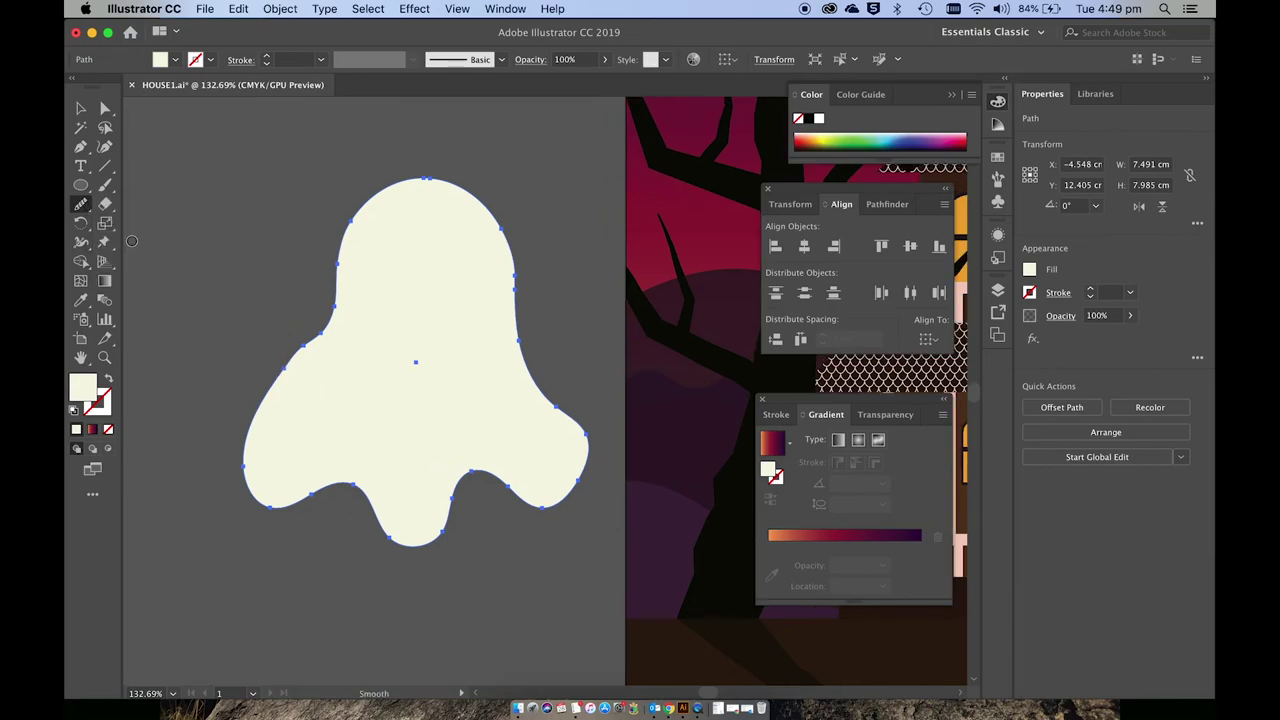
{"action": "scroll", "coordinate": [342, 281], "scroll_direction": "up", "scroll_amount": 3}
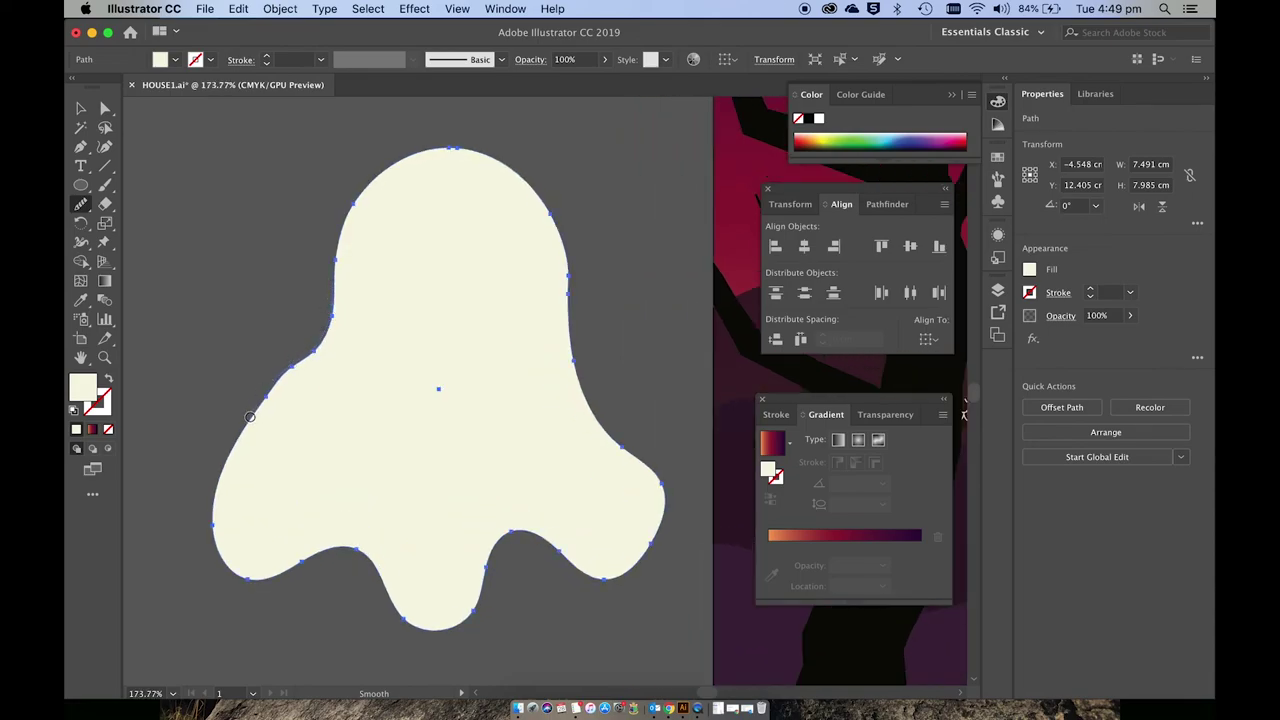
{"action": "left_click_drag", "start_coordinate": [250, 416], "coordinate": [247, 425]}
{"action": "left_click_drag", "start_coordinate": [331, 334], "coordinate": [235, 456]}
{"action": "left_click_drag", "start_coordinate": [580, 366], "coordinate": [623, 449]}
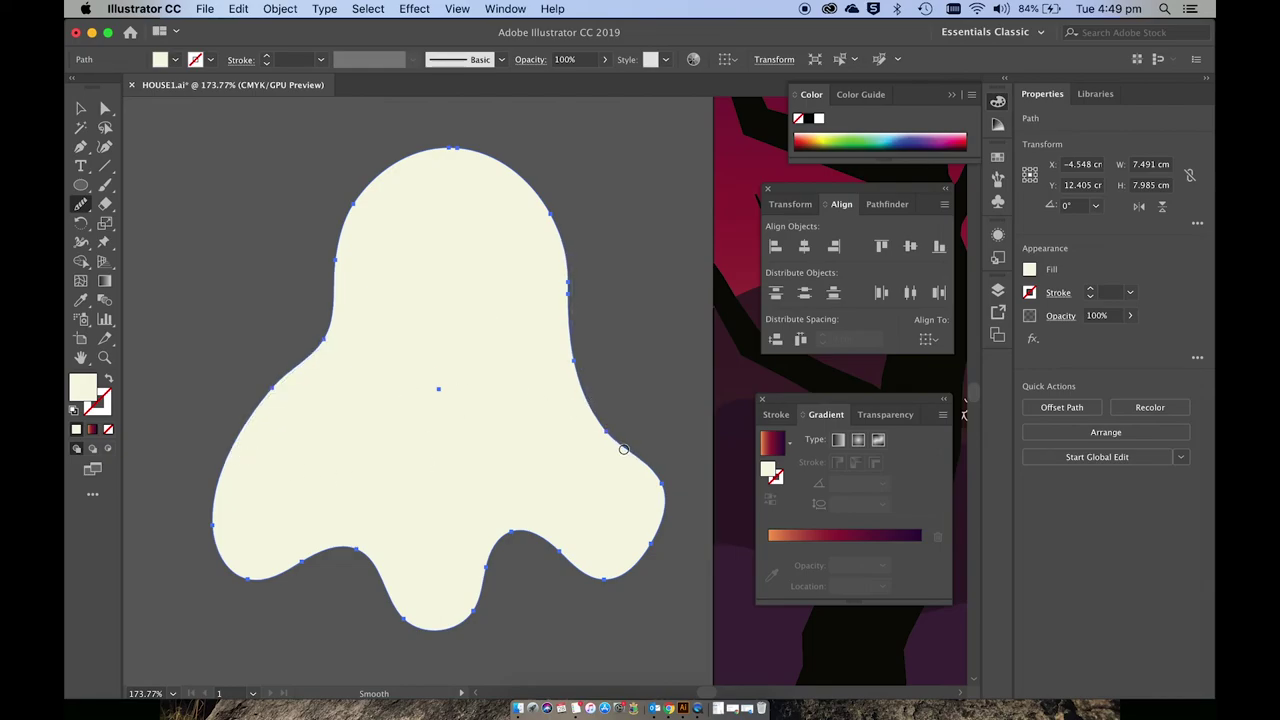
- Draw a circle about 0.904 cm across on the ghost's upper left, filled near-black 11100A
{"action": "key", "text": "super+shift+a"}
{"action": "key", "text": "super+plus"}
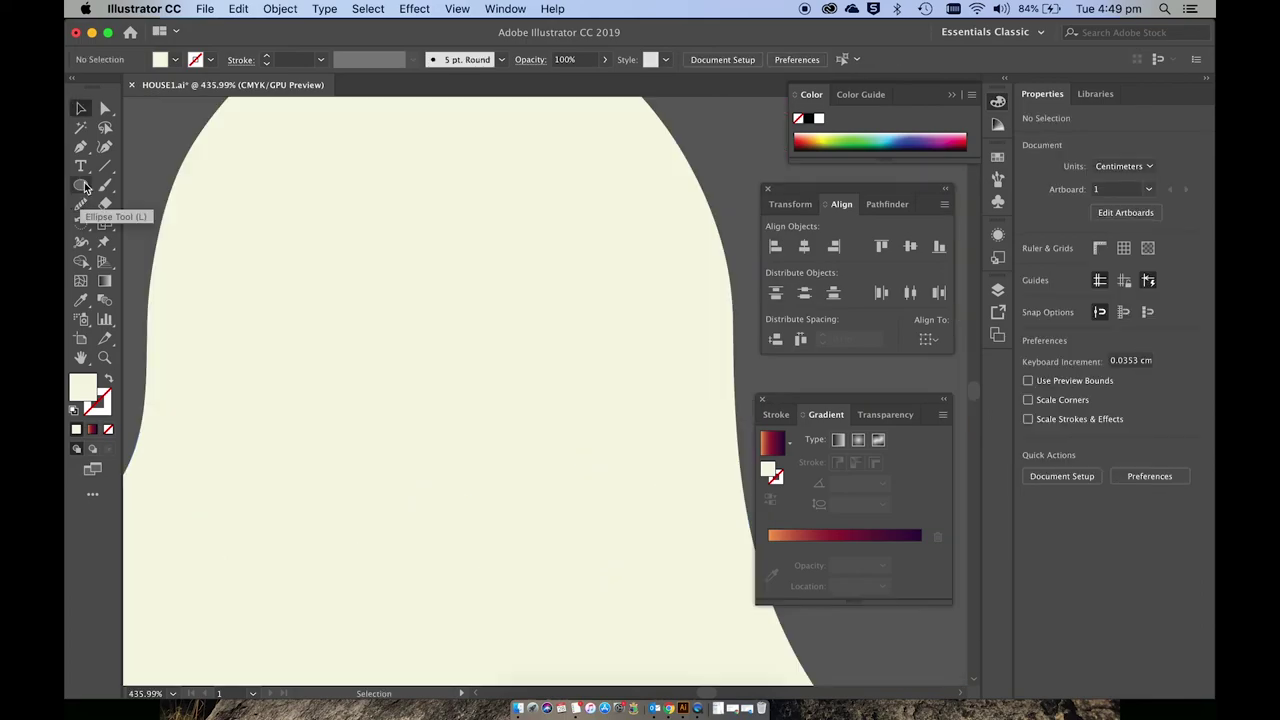
{"action": "left_click", "coordinate": [81, 185]}
{"action": "left_click_drag", "start_coordinate": [318, 218], "coordinate": [455, 355]}
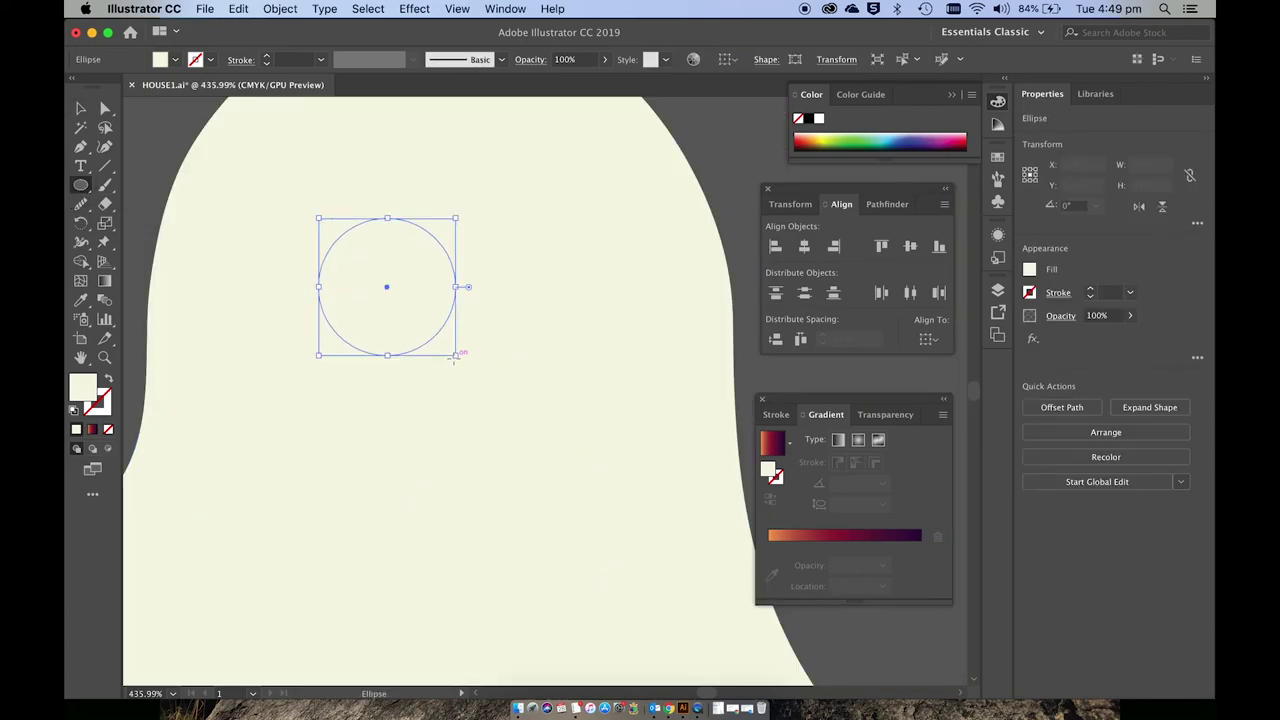
{"action": "double_click", "coordinate": [83, 390]}
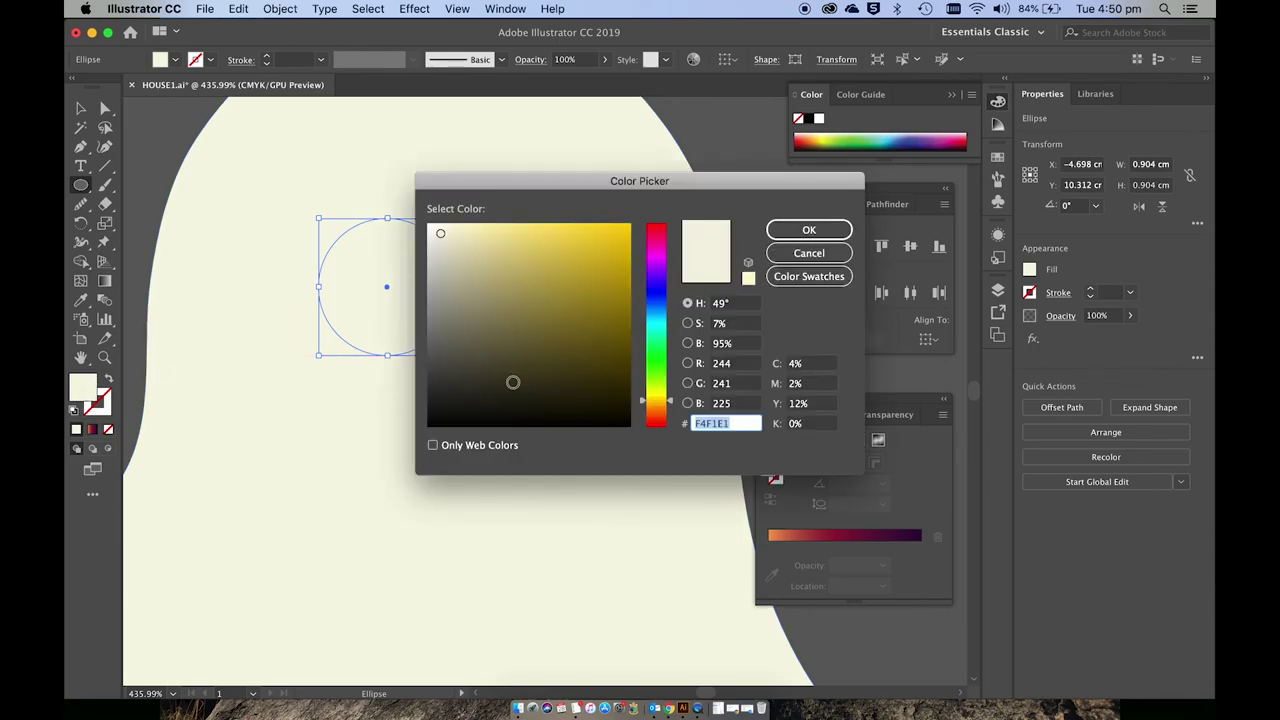
{"action": "left_click", "coordinate": [509, 404]}
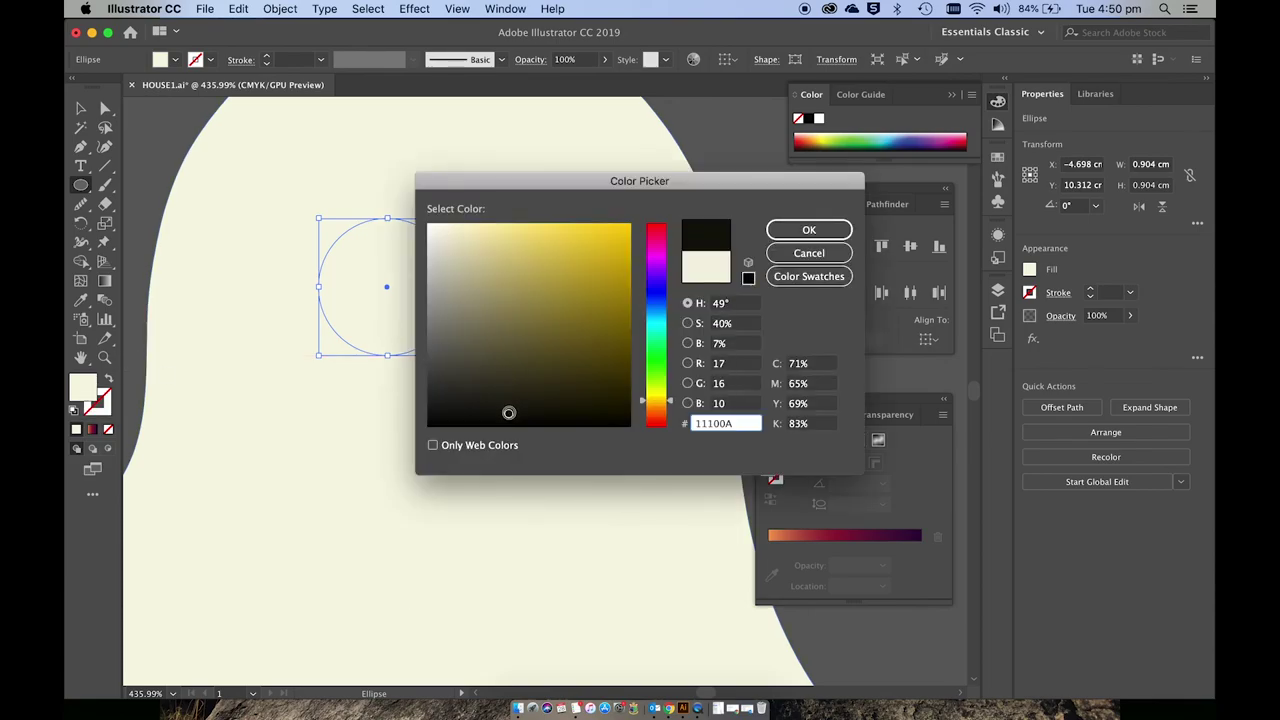
{"action": "left_click", "coordinate": [809, 232]}
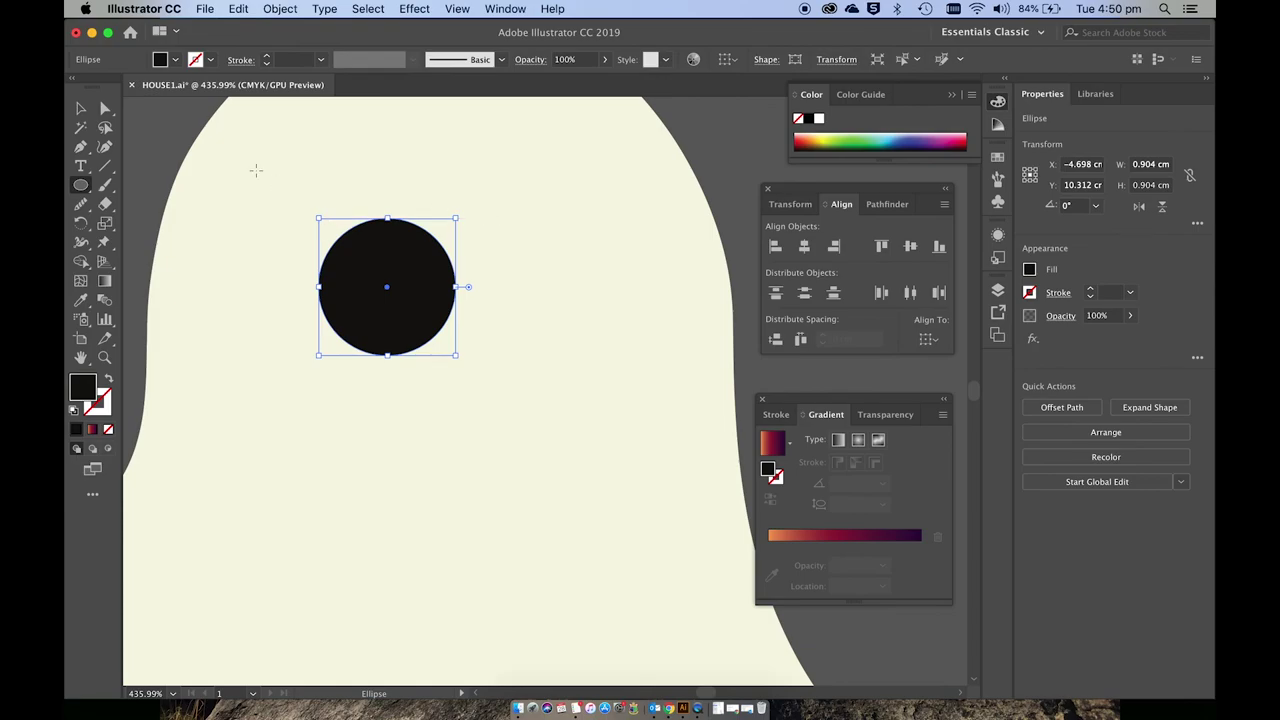
{"action": "left_click", "coordinate": [83, 211]}
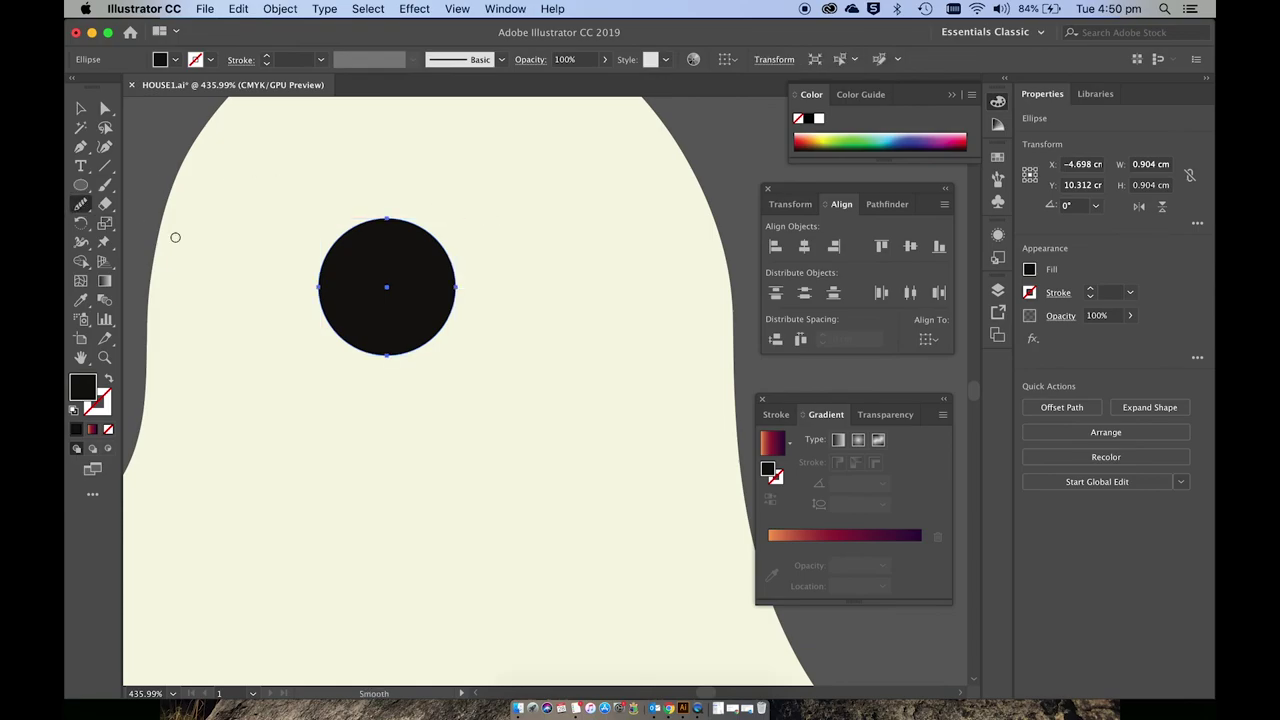
- Redraw the eye circle's top and right edges with the Pencil into a teardrop-shaped blob
{"action": "left_click_drag", "start_coordinate": [81, 204], "coordinate": [146, 218]}
{"action": "mouse_move", "coordinate": [432, 222]}
{"action": "left_mouse_down"}
{"action": "mouse_move", "coordinate": [399, 210]}
{"action": "mouse_move", "coordinate": [382, 238]}
{"action": "mouse_move", "coordinate": [329, 269]}
{"action": "mouse_move", "coordinate": [333, 312]}
{"action": "left_mouse_up"}
{"action": "mouse_move", "coordinate": [436, 220]}
{"action": "left_mouse_down"}
{"action": "mouse_move", "coordinate": [460, 291]}
{"action": "mouse_move", "coordinate": [449, 317]}
{"action": "left_mouse_up"}
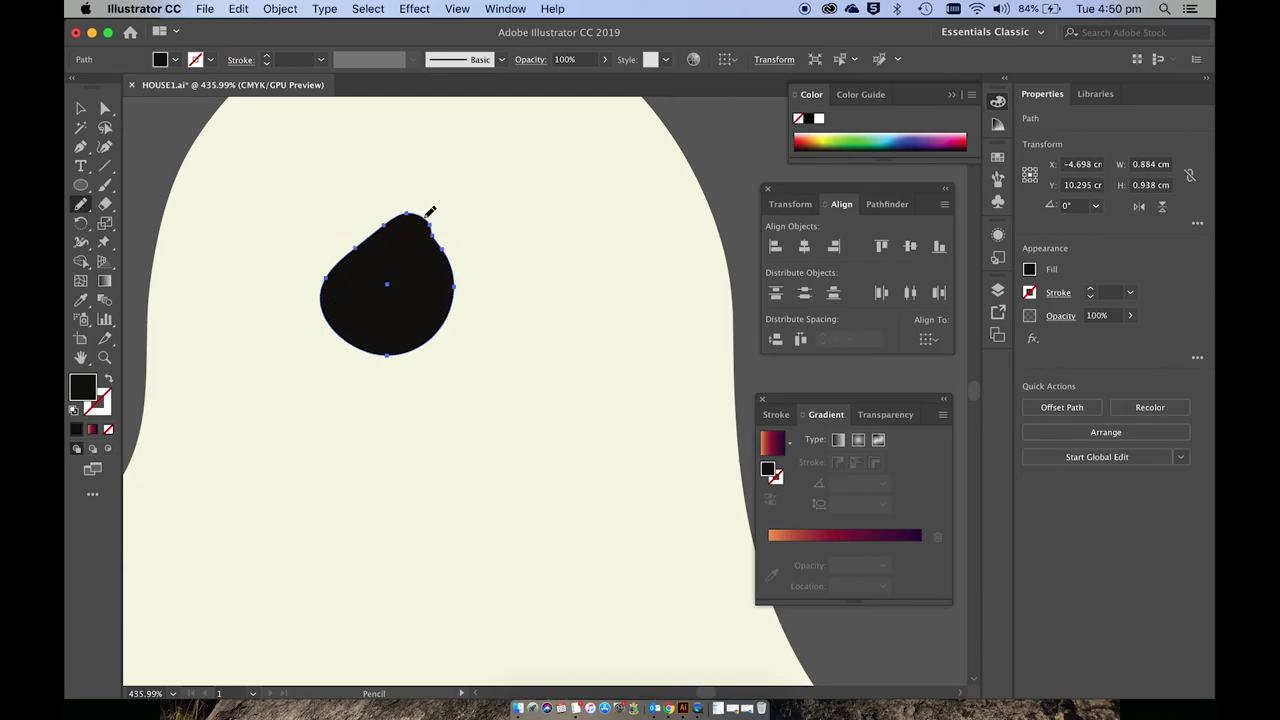
{"action": "mouse_move", "coordinate": [442, 240]}
{"action": "left_mouse_down"}
{"action": "mouse_move", "coordinate": [420, 211]}
{"action": "mouse_move", "coordinate": [396, 219]}
{"action": "mouse_move", "coordinate": [324, 292]}
{"action": "left_mouse_up"}
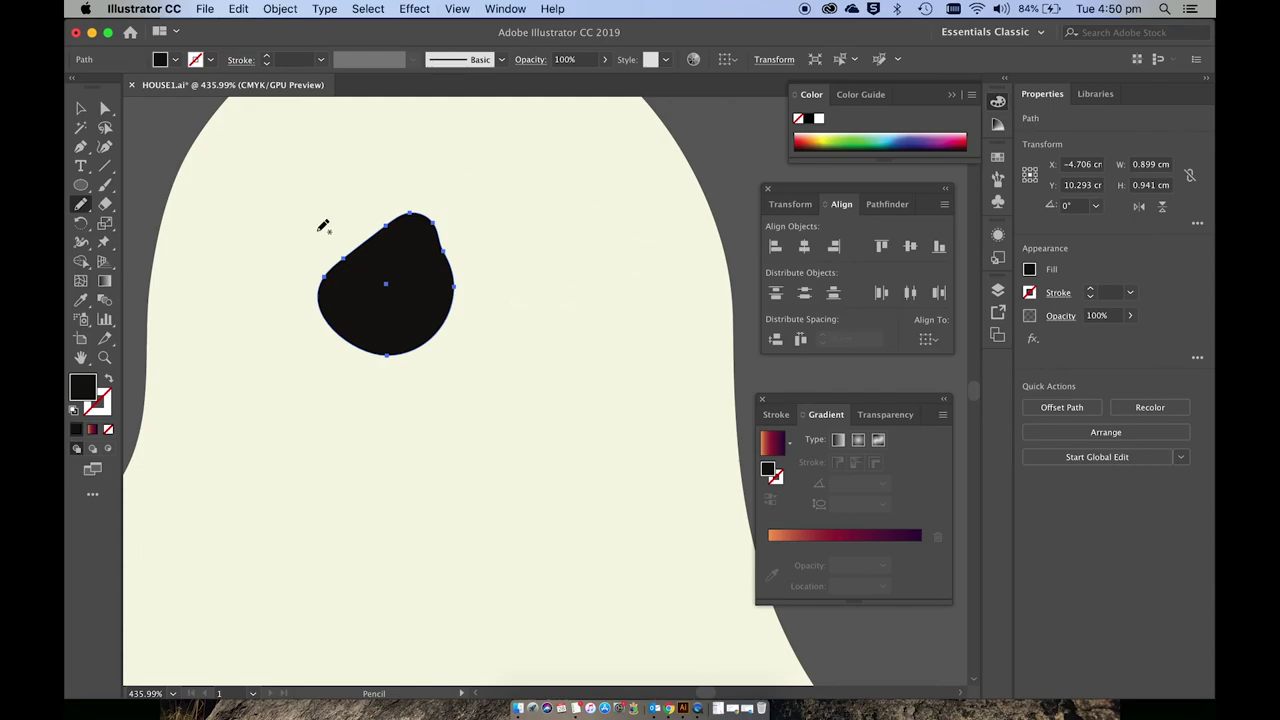
{"action": "left_click", "coordinate": [80, 188]}
- Make a reflected copy of the eye, move it right and shrink it to 0.82 × 0.899 cm
{"action": "key", "text": "v"}
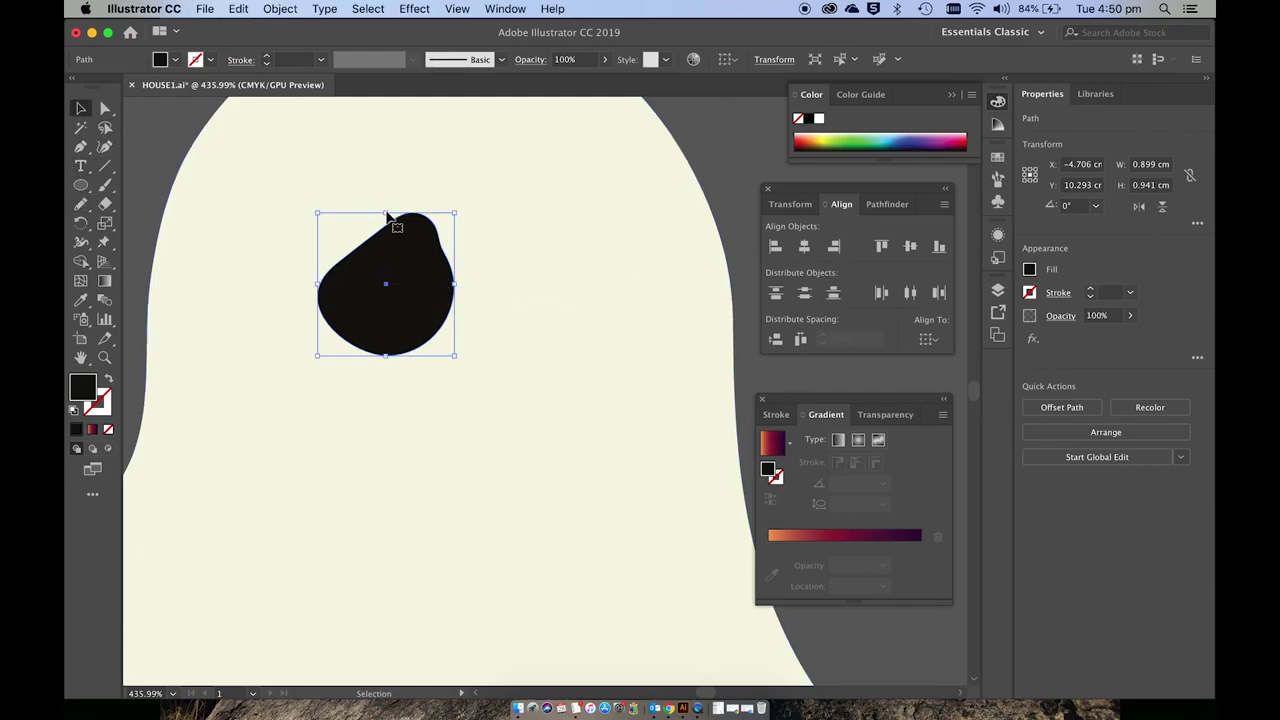
{"action": "left_click", "coordinate": [280, 8]}
{"action": "mouse_move", "coordinate": [306, 34]}
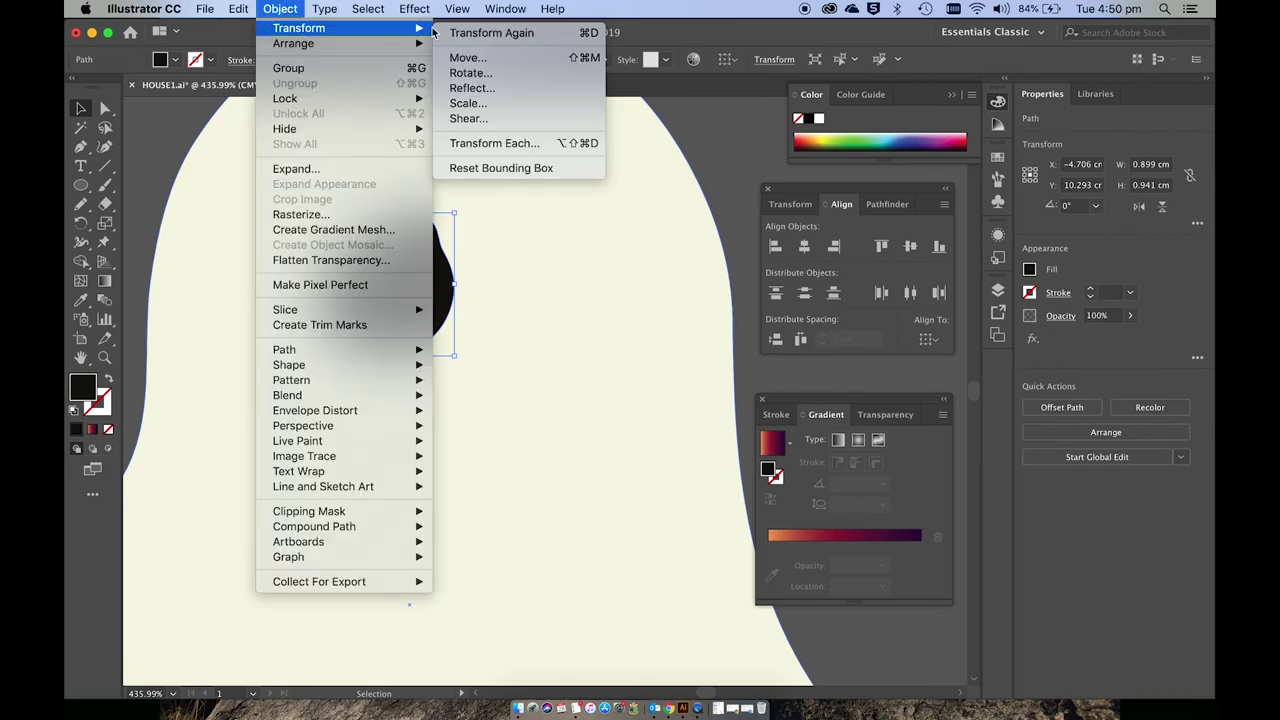
{"action": "left_click", "coordinate": [525, 90]}
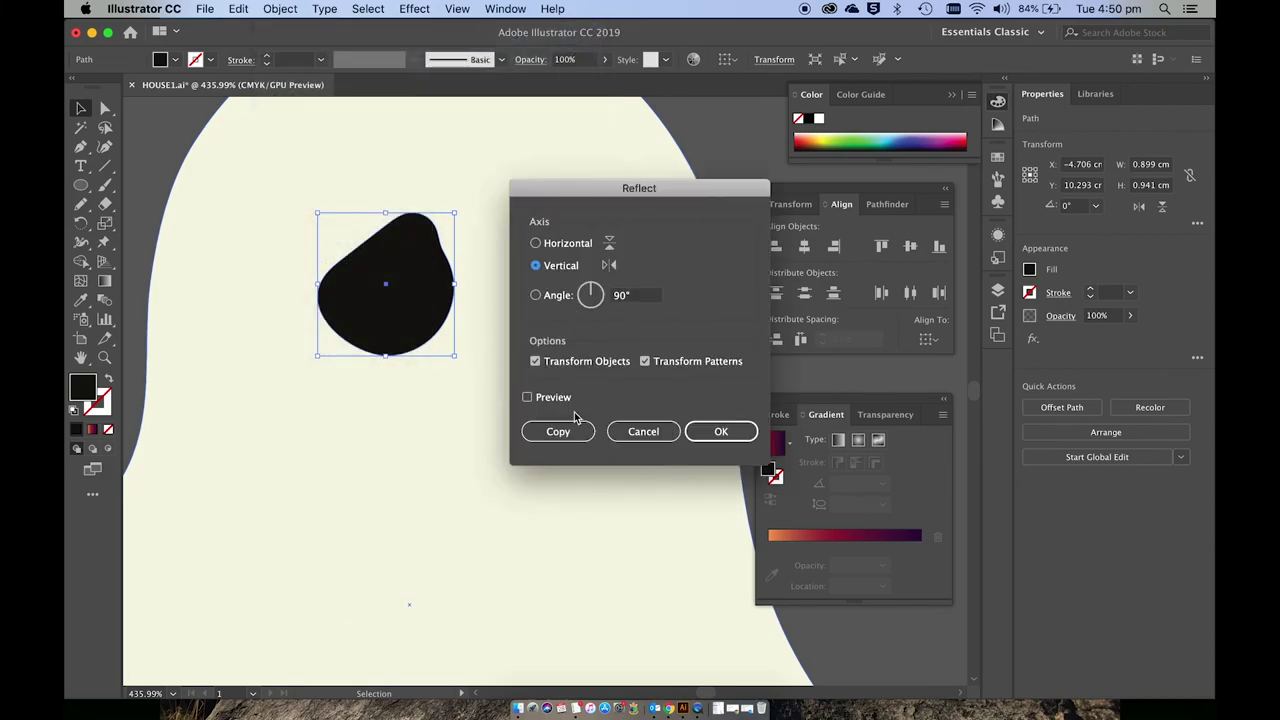
{"action": "left_click", "coordinate": [558, 431]}
{"action": "left_click_drag", "start_coordinate": [331, 250], "coordinate": [546, 240]}
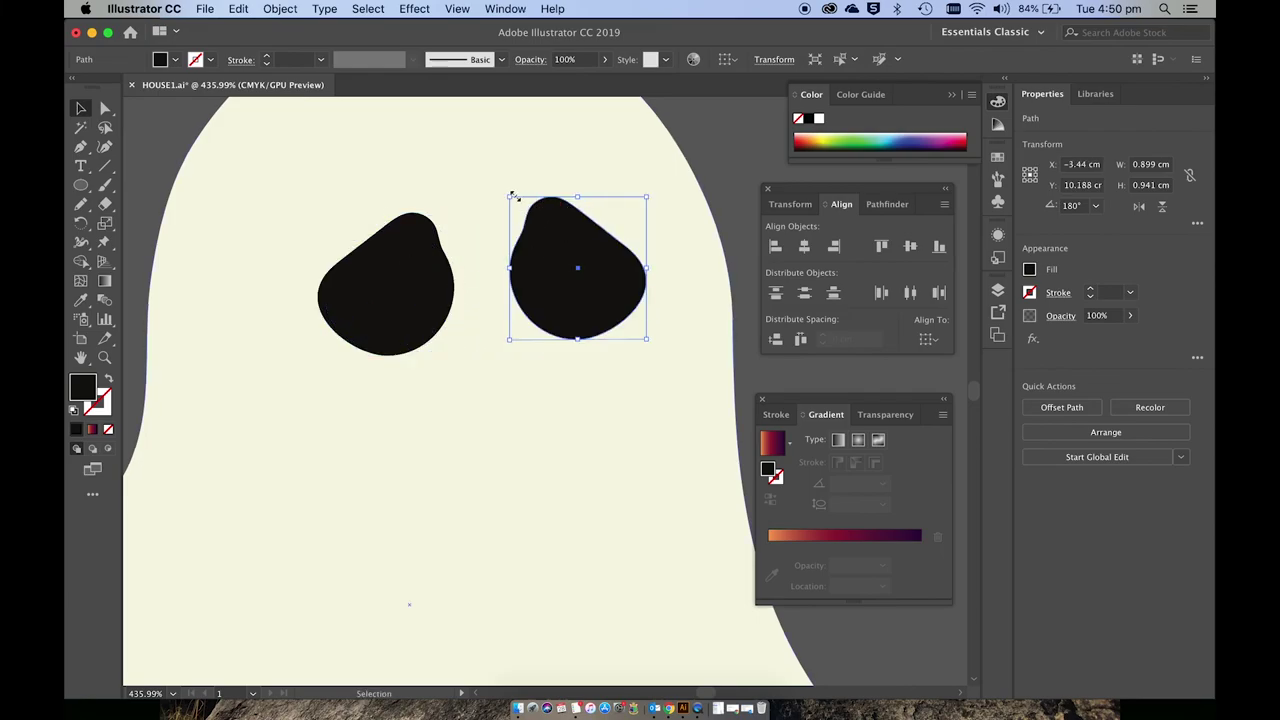
{"action": "left_click_drag", "start_coordinate": [511, 198], "coordinate": [521, 203]}
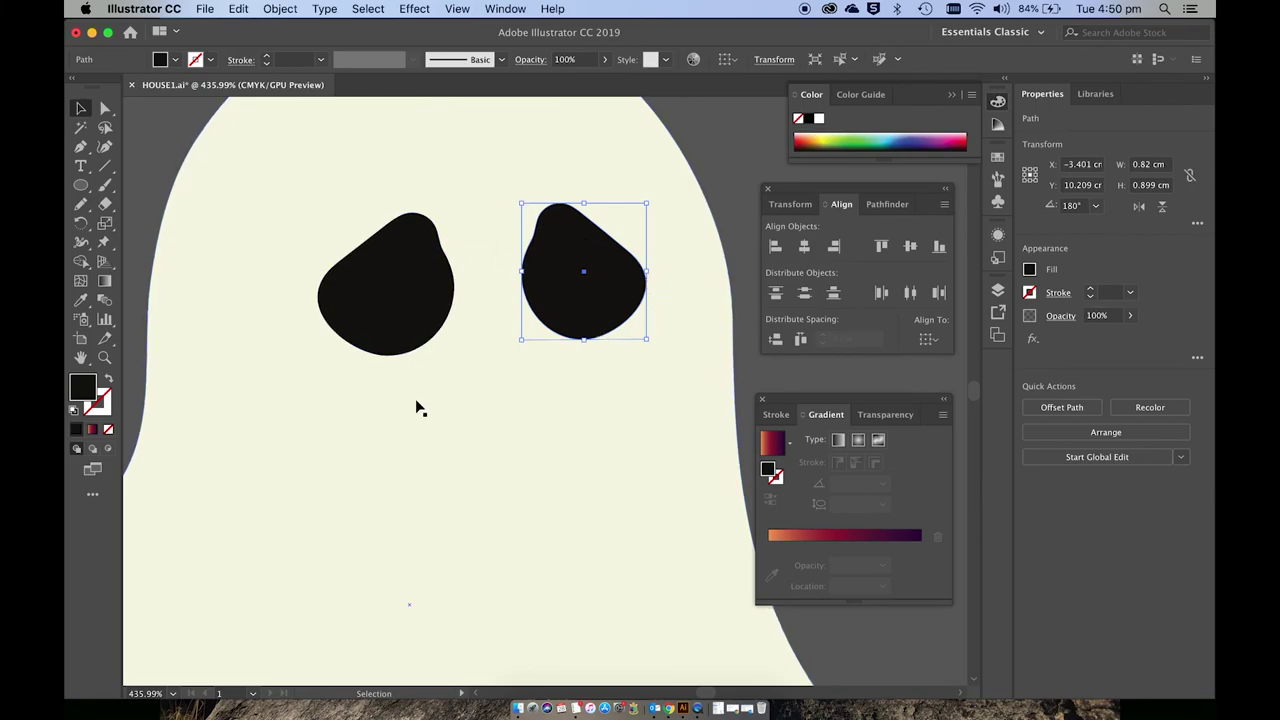
{"action": "left_click", "coordinate": [82, 186]}
- Draw a black 2.104 × 1.176 cm oval mouth below the eyes and bend its bottom edge into a wave
{"action": "left_click_drag", "start_coordinate": [348, 398], "coordinate": [668, 576]}
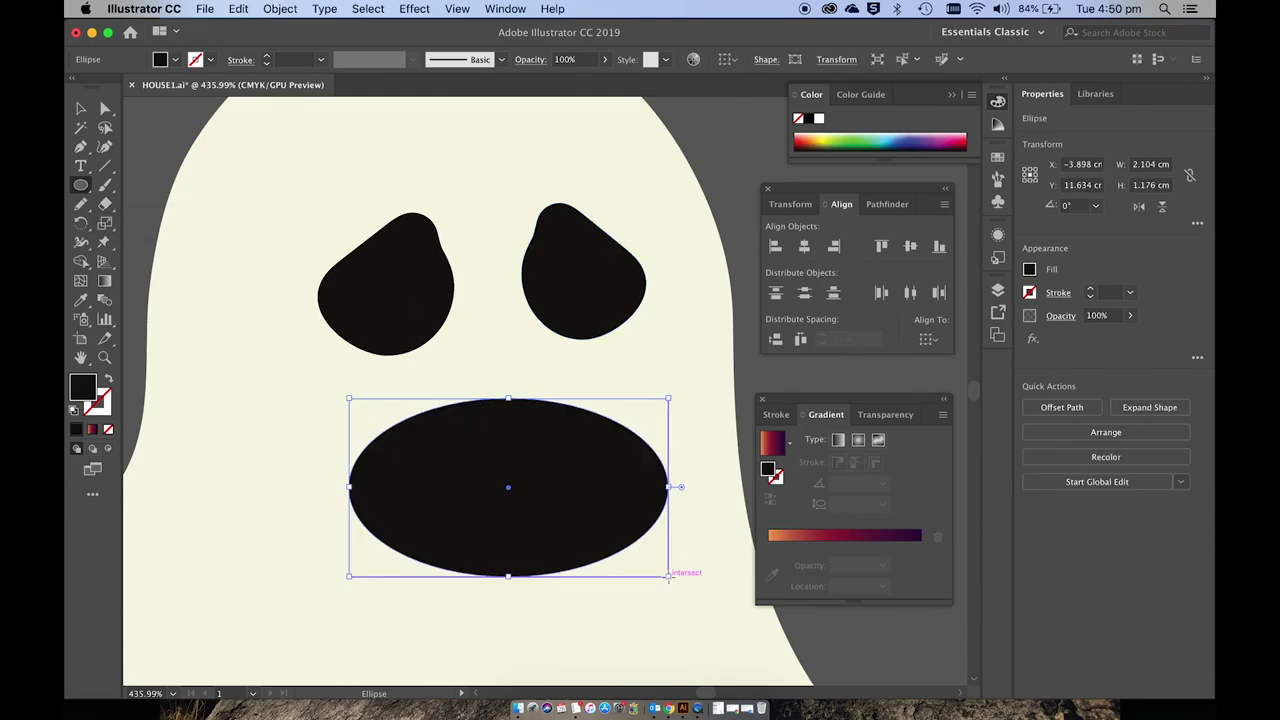
{"action": "key", "text": "a"}
{"action": "left_click", "coordinate": [509, 577]}
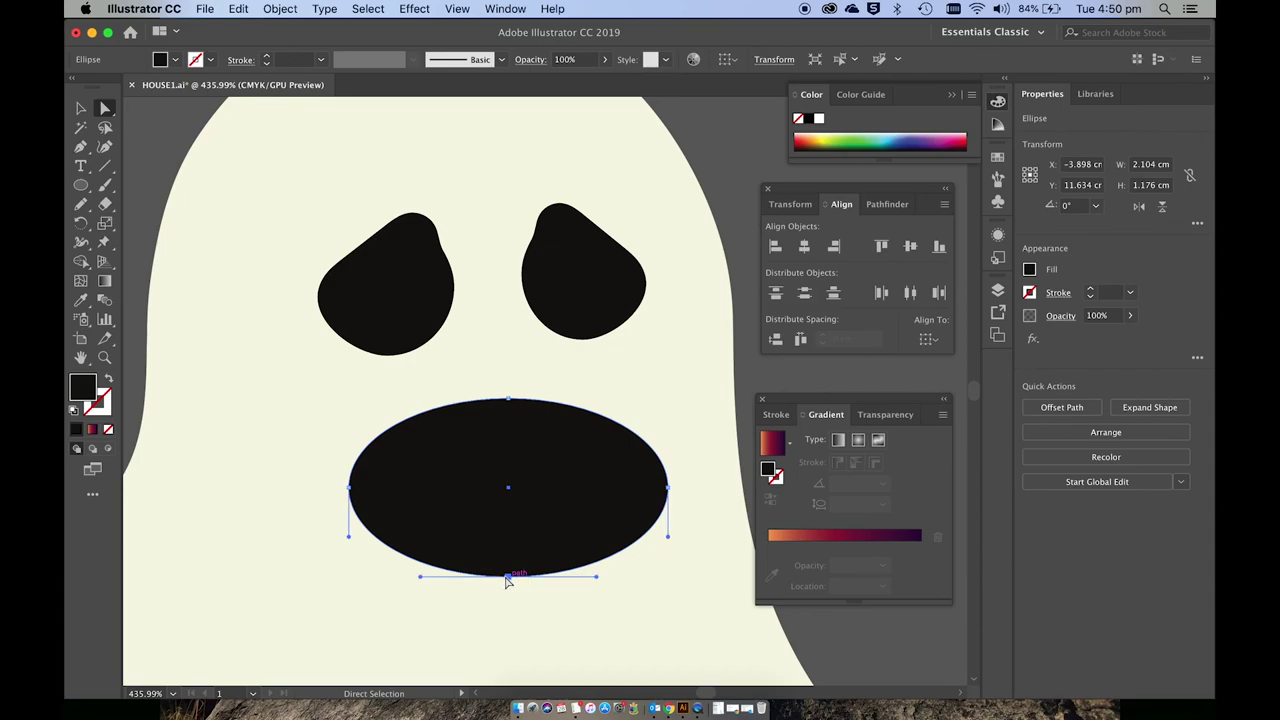
{"action": "left_click_drag", "start_coordinate": [509, 577], "coordinate": [508, 523]}
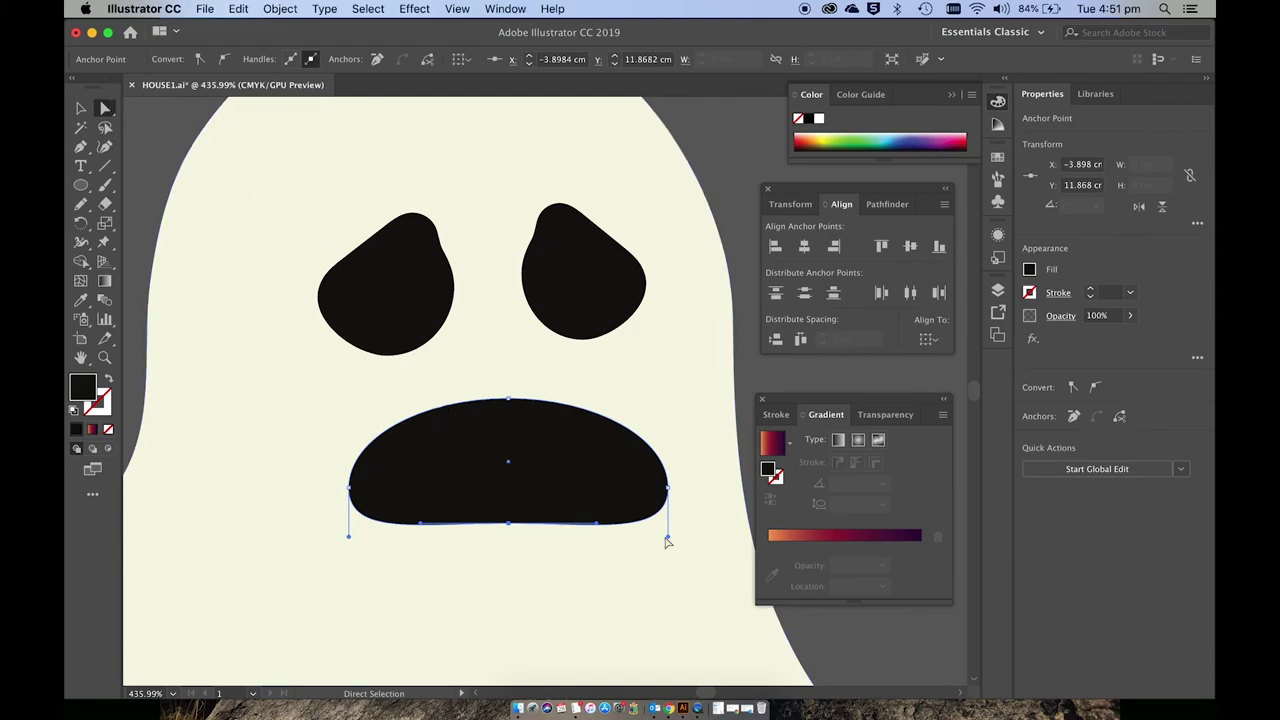
{"action": "left_click_drag", "start_coordinate": [596, 520], "coordinate": [586, 629]}
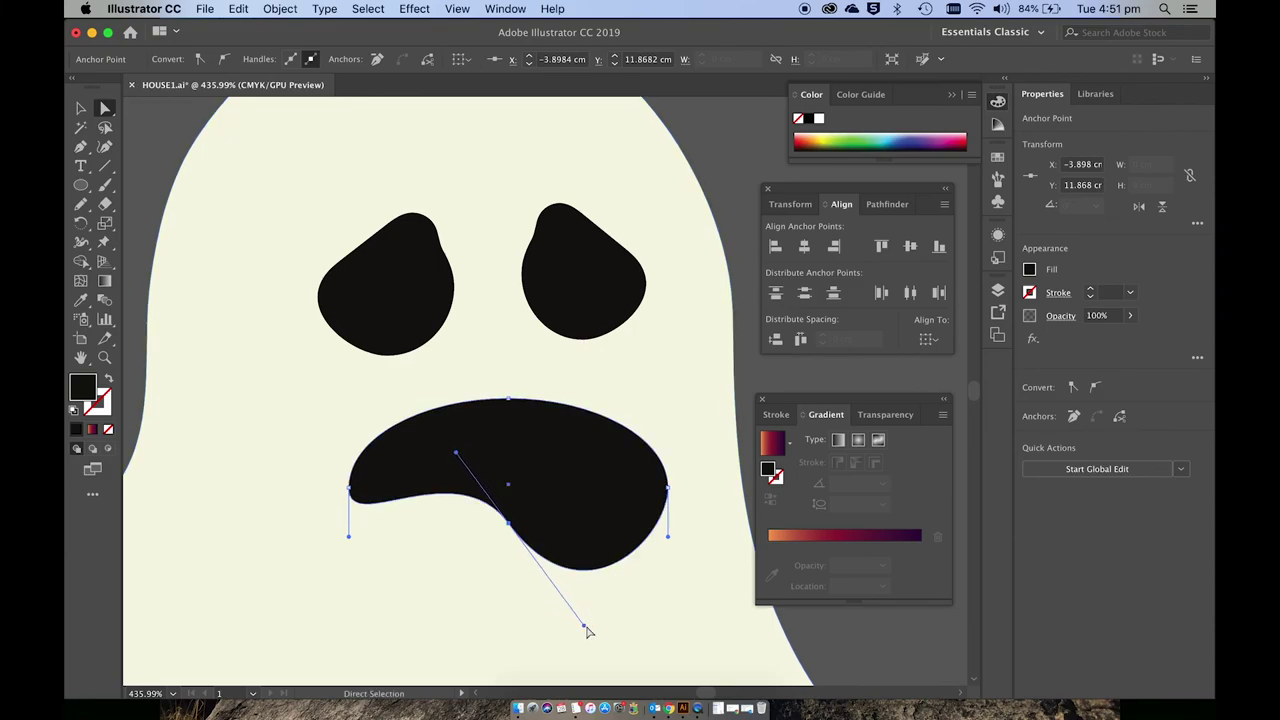
{"action": "left_click", "coordinate": [349, 543]}
{"action": "left_click", "coordinate": [349, 489]}
{"action": "left_click_drag", "start_coordinate": [349, 495], "coordinate": [357, 647]}
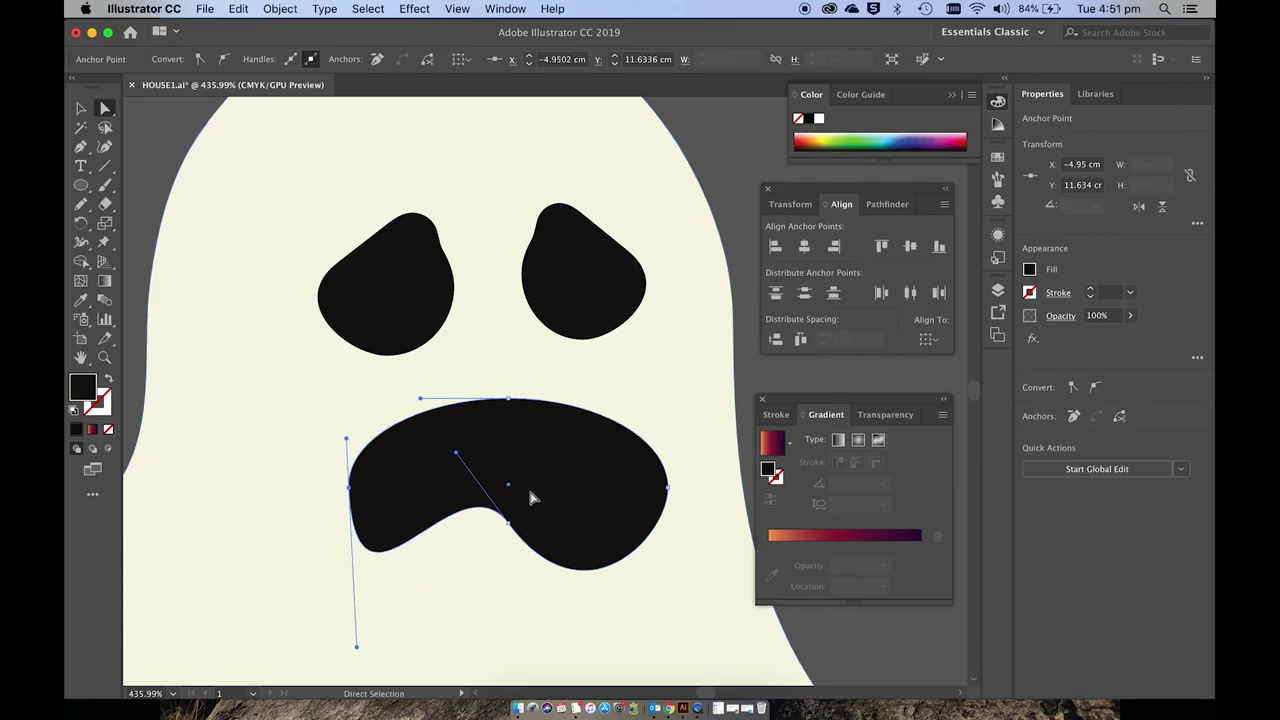
{"action": "left_click_drag", "start_coordinate": [509, 521], "coordinate": [539, 517]}
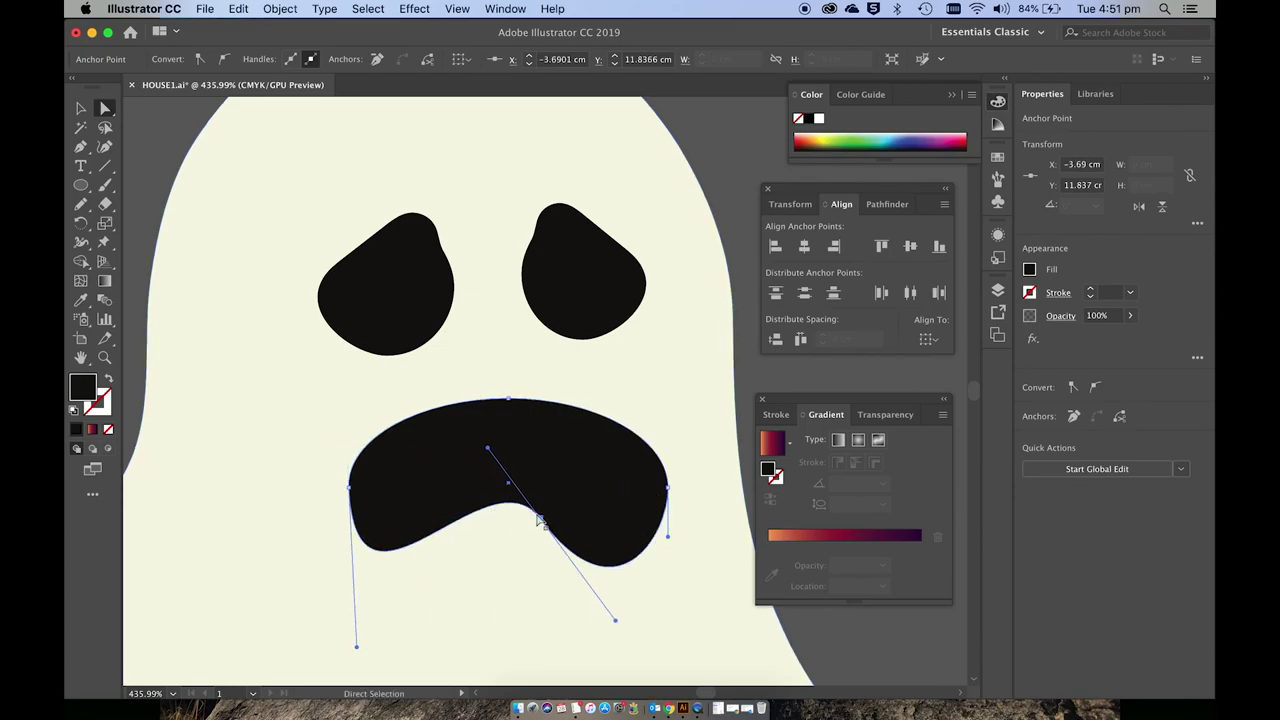
{"action": "left_click_drag", "start_coordinate": [487, 451], "coordinate": [444, 467]}
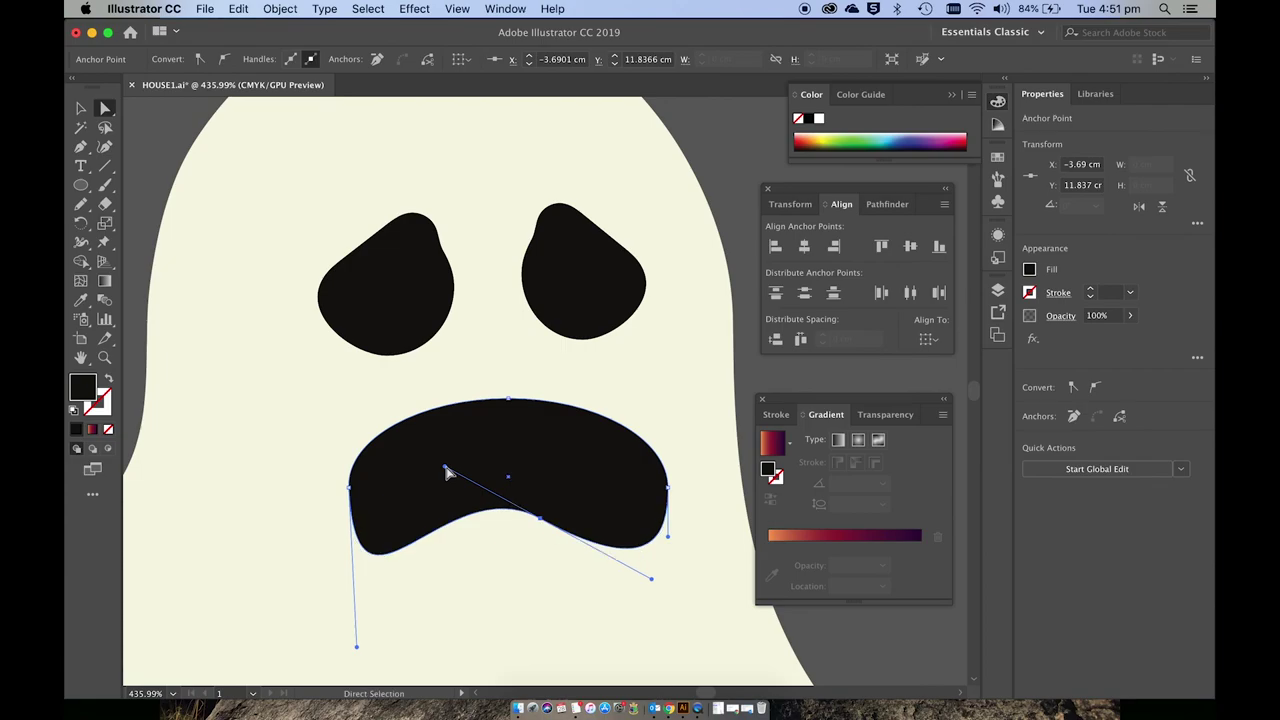
- Square the mouth's upper-right corner, curve its top edge and adjust its left side
{"action": "left_click", "coordinate": [667, 487]}
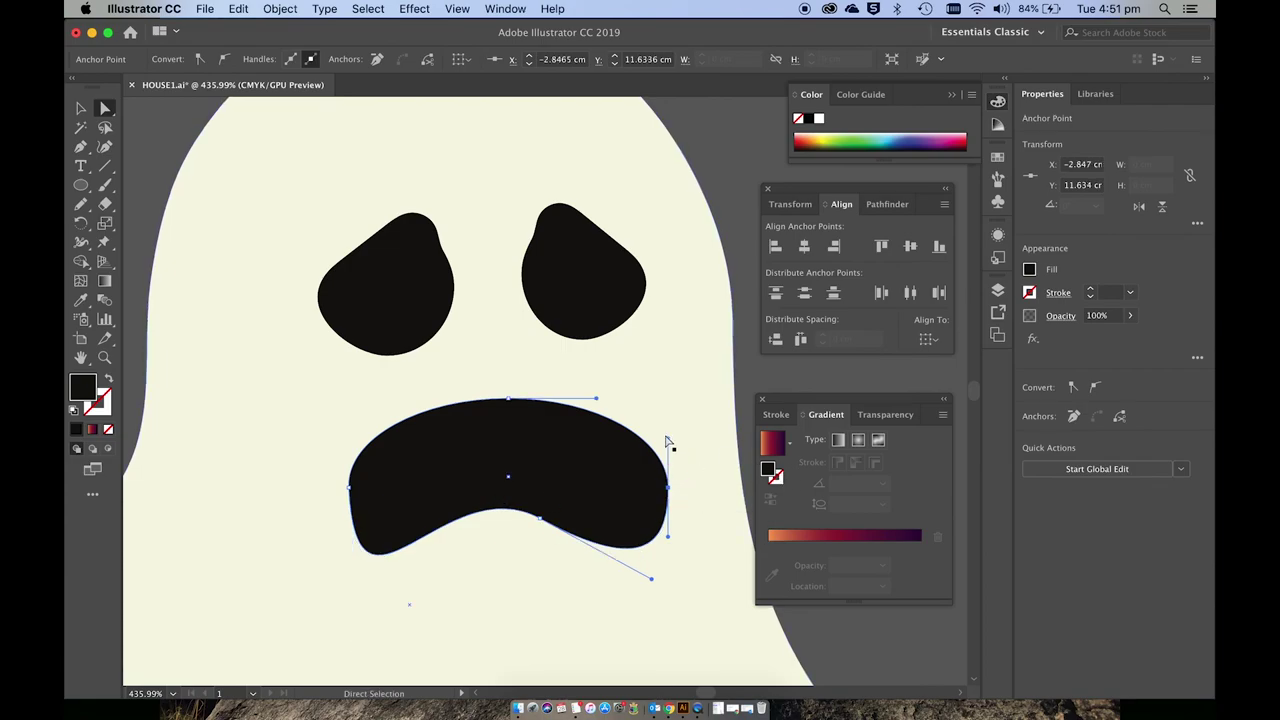
{"action": "left_click_drag", "start_coordinate": [669, 437], "coordinate": [668, 373]}
{"action": "left_click_drag", "start_coordinate": [511, 410], "coordinate": [514, 423]}
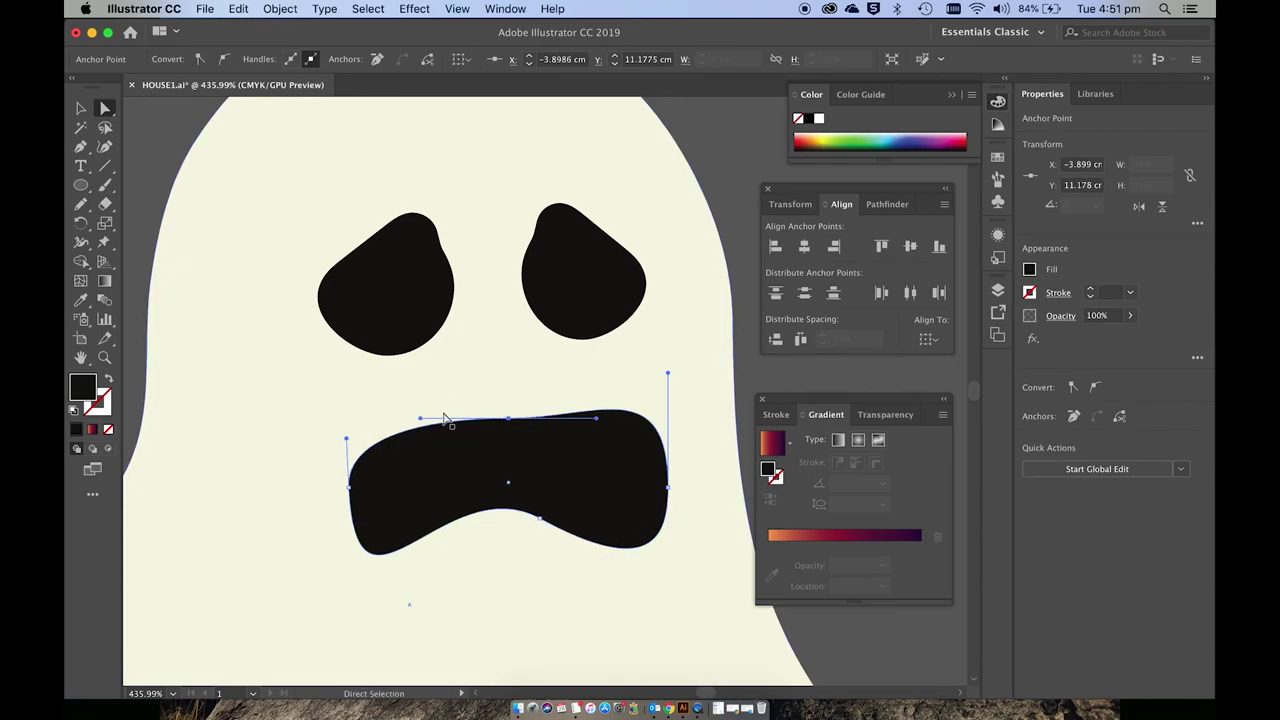
{"action": "left_click_drag", "start_coordinate": [420, 421], "coordinate": [395, 370]}
{"action": "left_click_drag", "start_coordinate": [669, 376], "coordinate": [668, 328]}
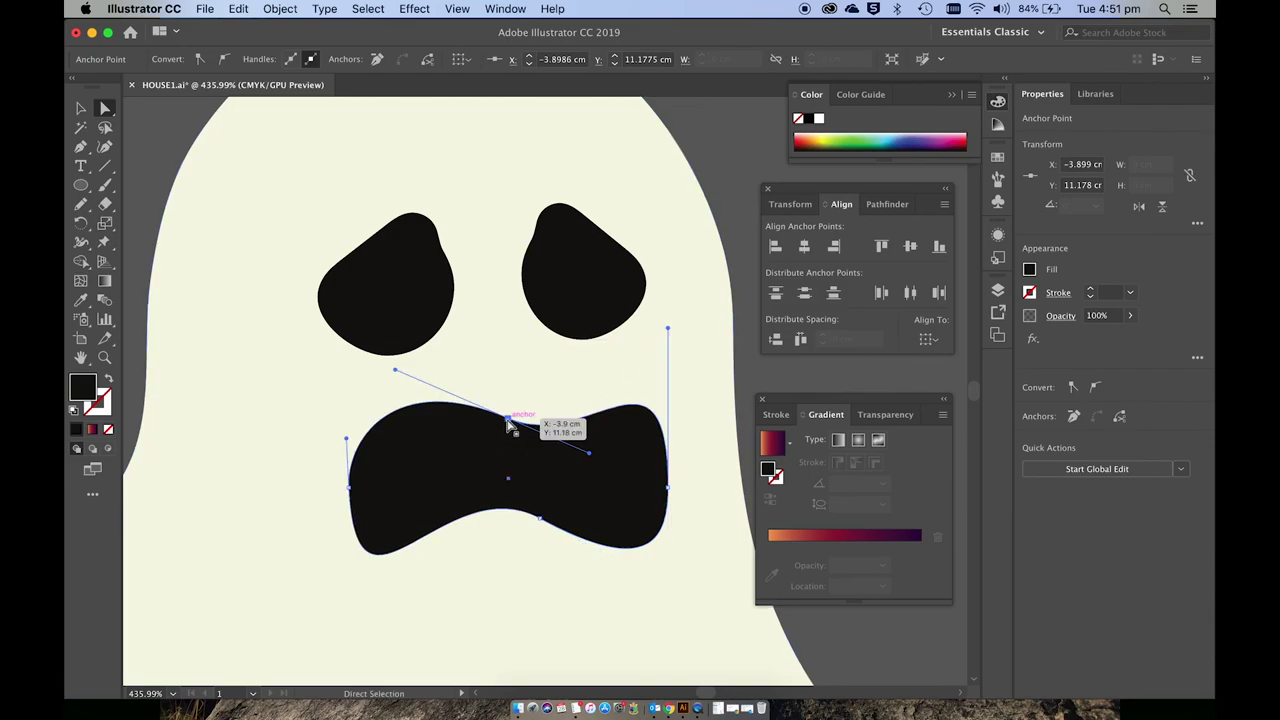
{"action": "mouse_move", "coordinate": [508, 419]}
{"action": "left_mouse_down"}
{"action": "mouse_move", "coordinate": [518, 428]}
{"action": "mouse_move", "coordinate": [494, 425]}
{"action": "left_mouse_up"}
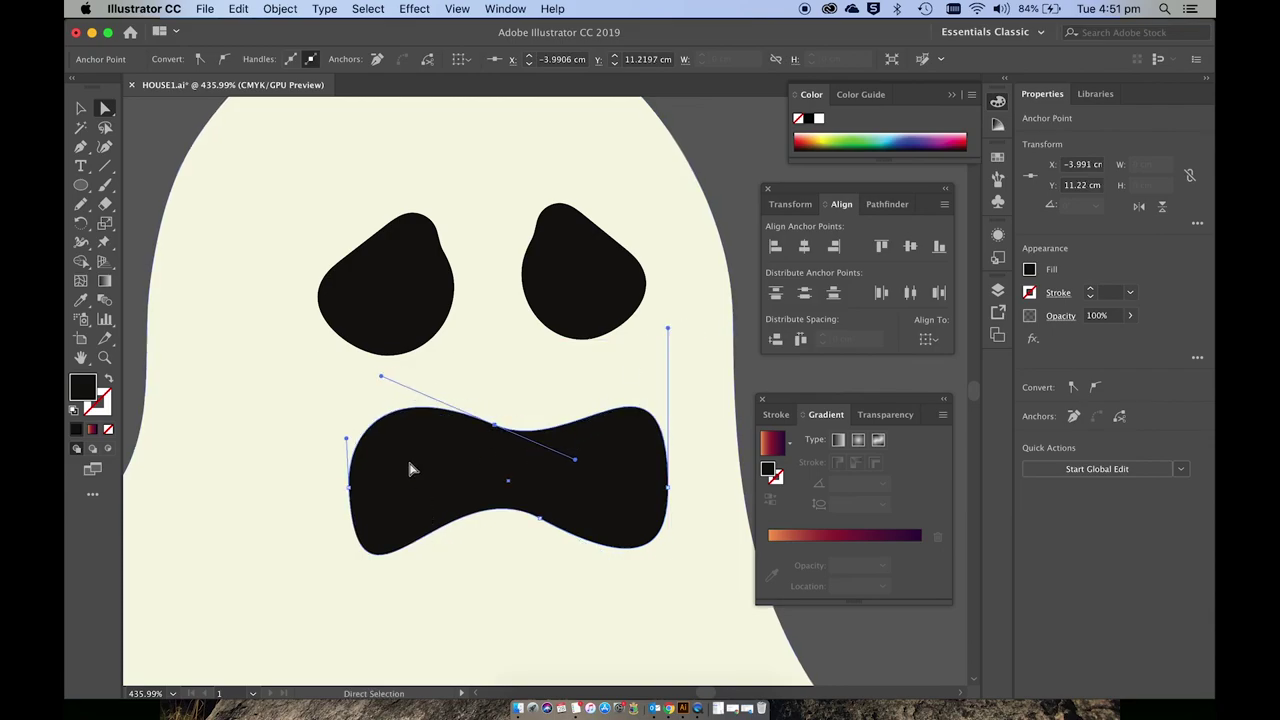
{"action": "left_click", "coordinate": [348, 488]}
{"action": "left_click_drag", "start_coordinate": [337, 490], "coordinate": [331, 482]}
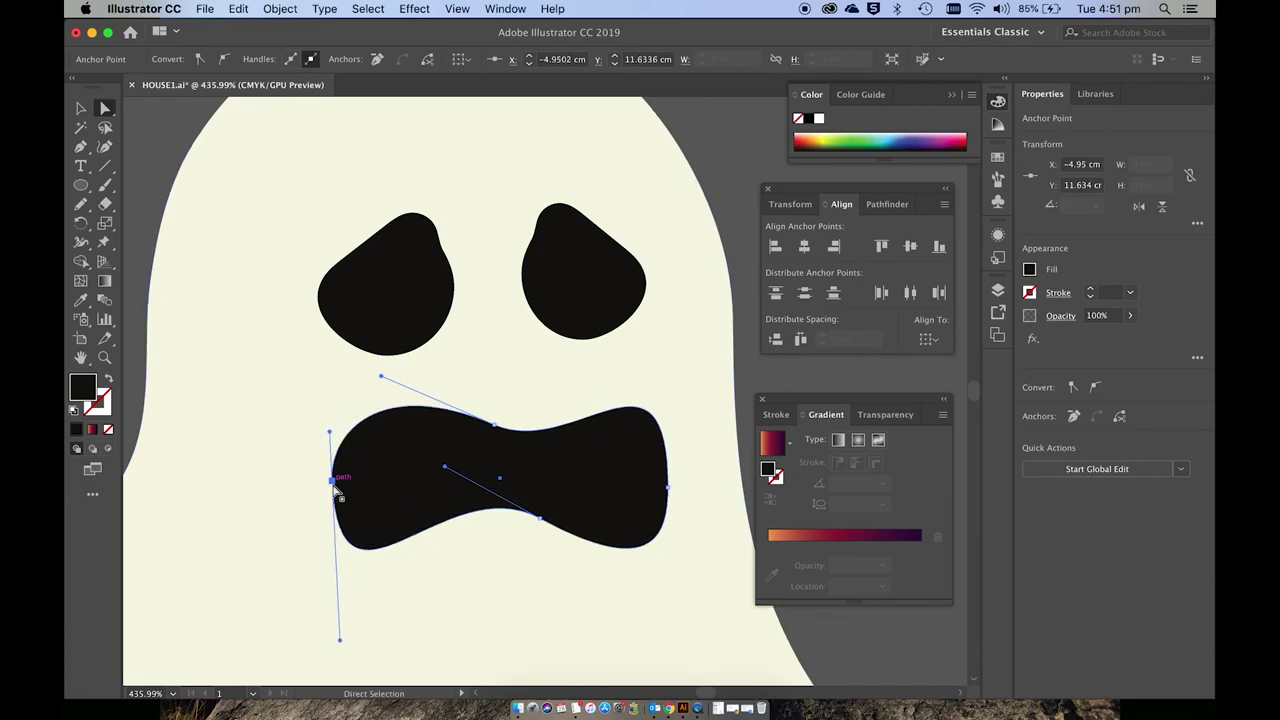
{"action": "left_click_drag", "start_coordinate": [340, 638], "coordinate": [332, 600]}
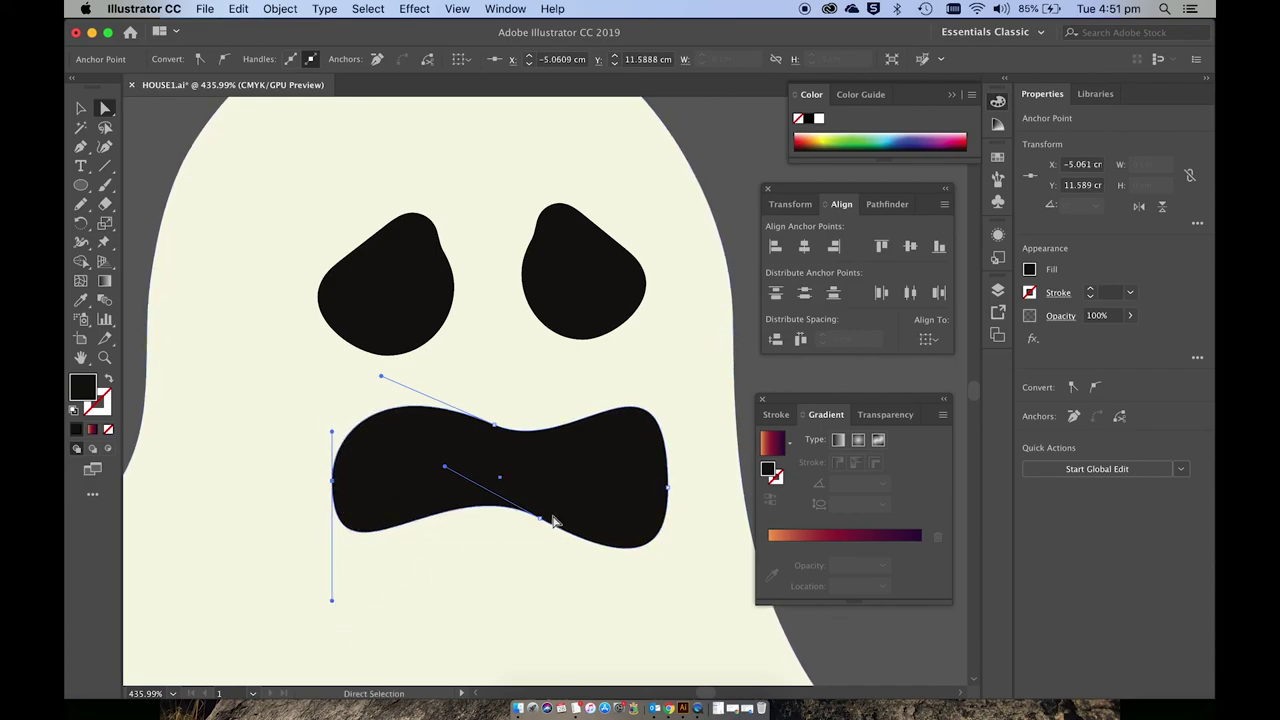
{"action": "key", "text": "super+z"}
- Select the ghost's body, eyes and mouth and group them
{"action": "left_click", "coordinate": [600, 595]}
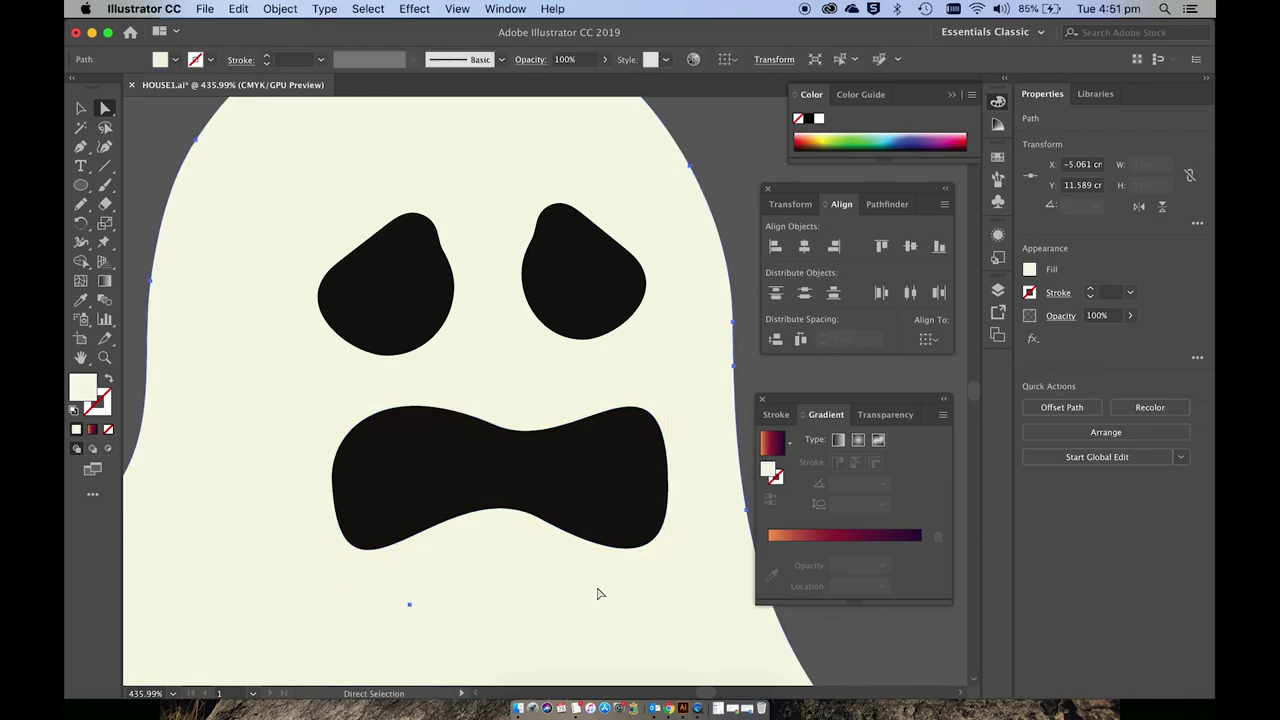
{"action": "scroll", "coordinate": [598, 598], "scroll_direction": "down", "scroll_amount": 5}
{"action": "scroll", "coordinate": [595, 604], "scroll_direction": "down", "scroll_amount": 3}
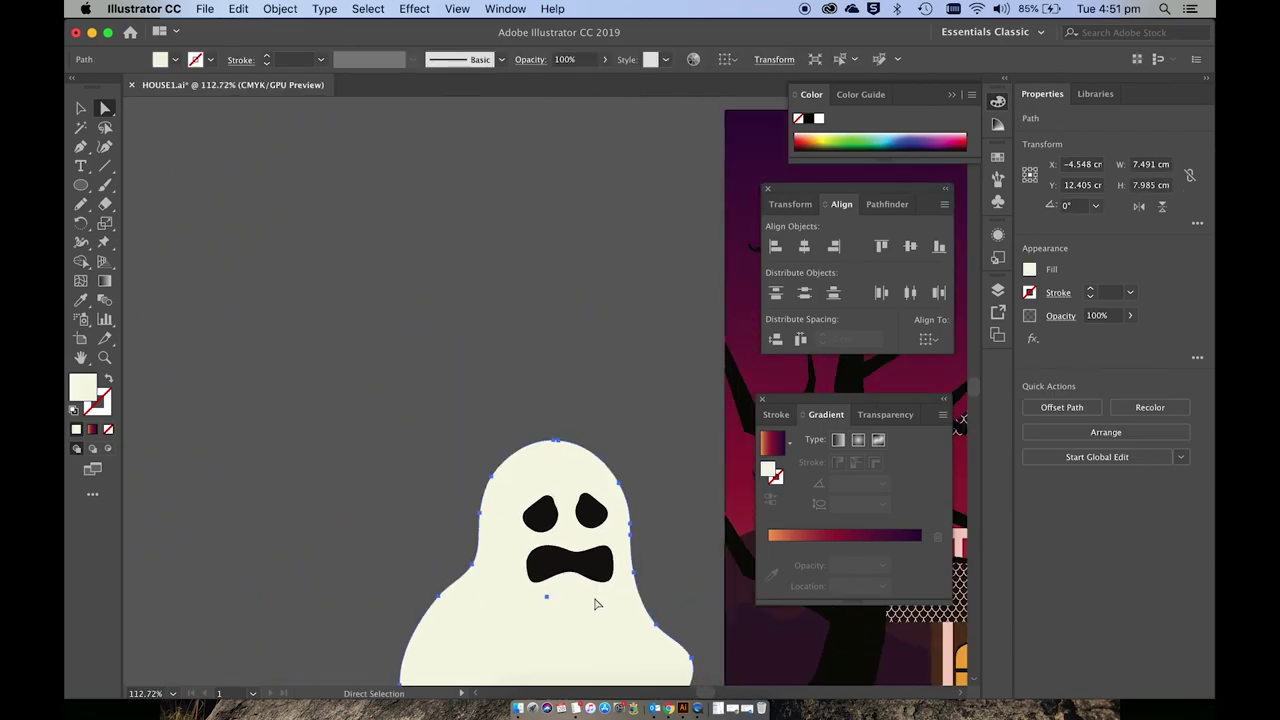
{"action": "scroll", "coordinate": [595, 604], "scroll_direction": "down", "scroll_amount": 4}
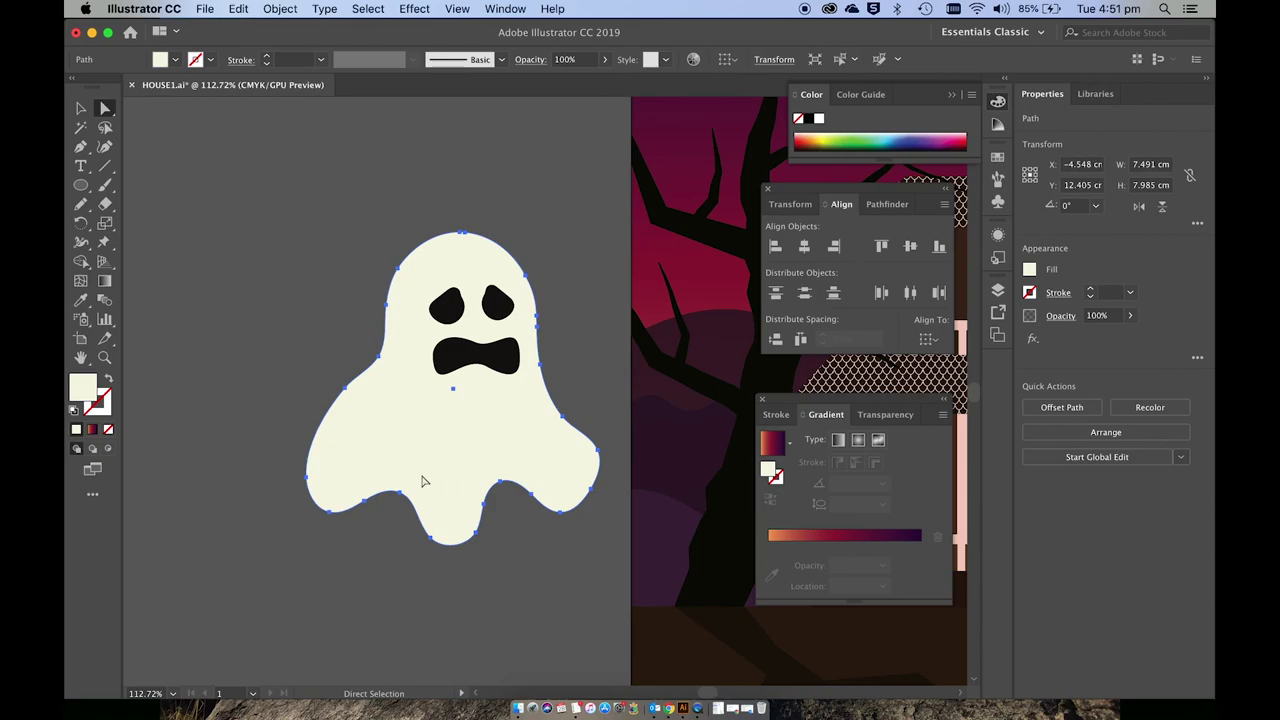
{"action": "left_click", "coordinate": [80, 110]}
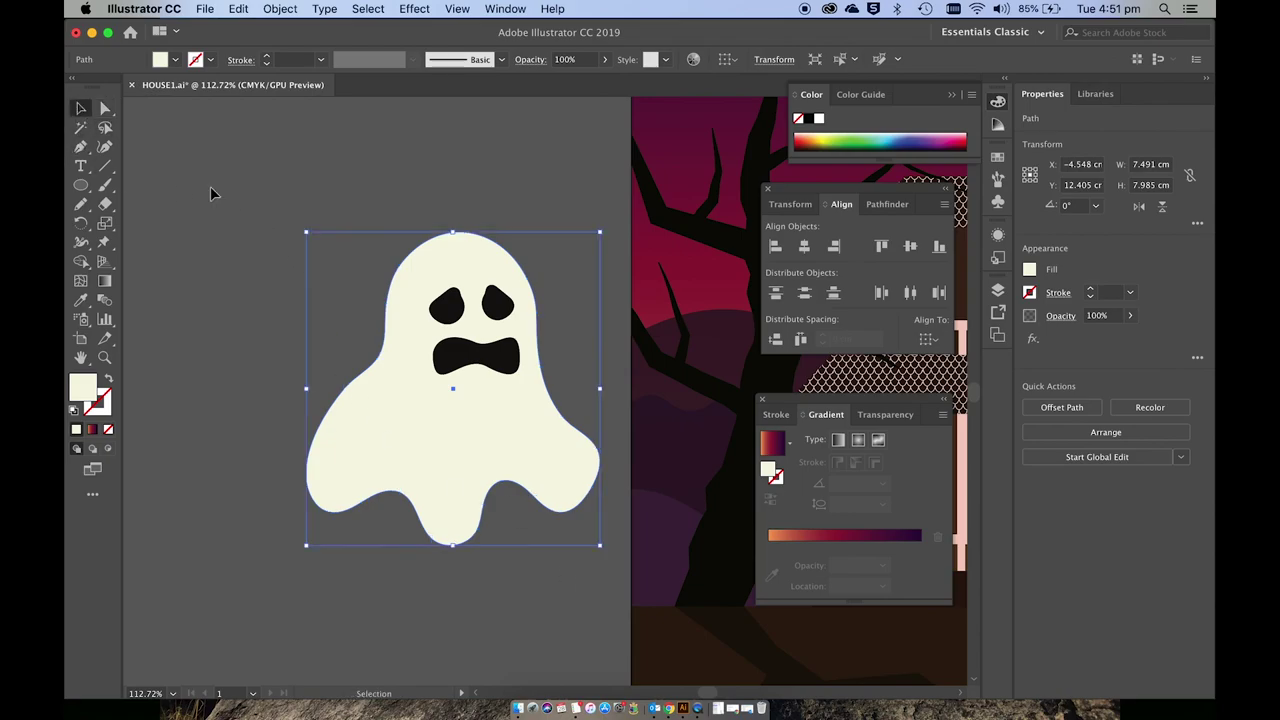
{"action": "left_click", "coordinate": [300, 225]}
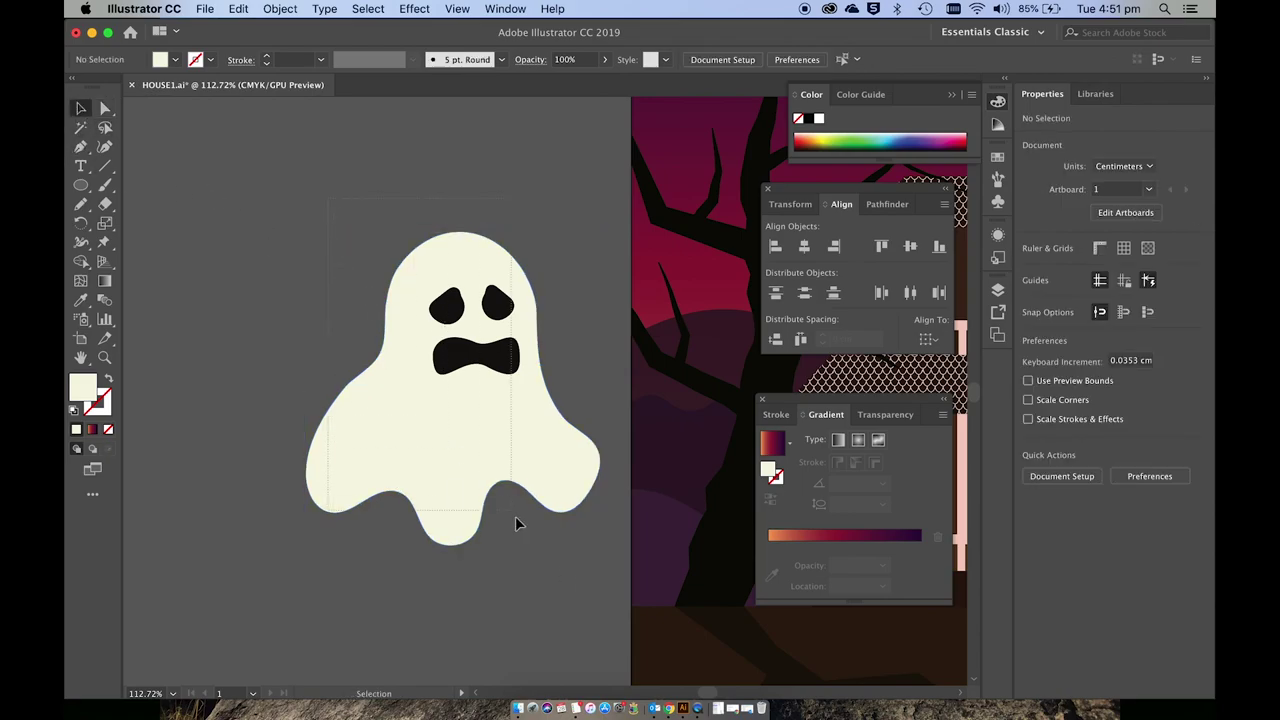
{"action": "left_click_drag", "start_coordinate": [515, 516], "coordinate": [543, 382]}
{"action": "key", "text": "a"}
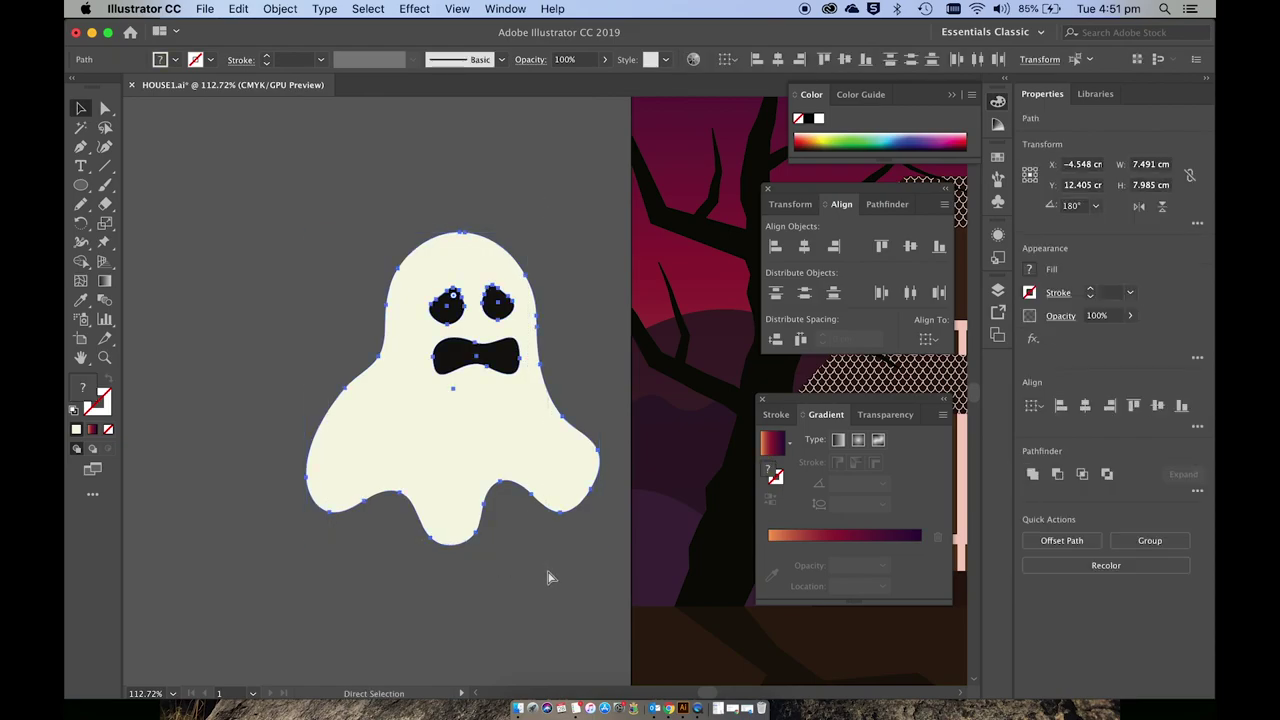
{"action": "key", "text": "v"}
- Shrink the ghost group onto the house and lower its opacity to 81%
{"action": "scroll", "coordinate": [548, 577], "scroll_direction": "down", "scroll_amount": 5}
{"action": "scroll", "coordinate": [530, 565], "scroll_direction": "right", "scroll_amount": 4}
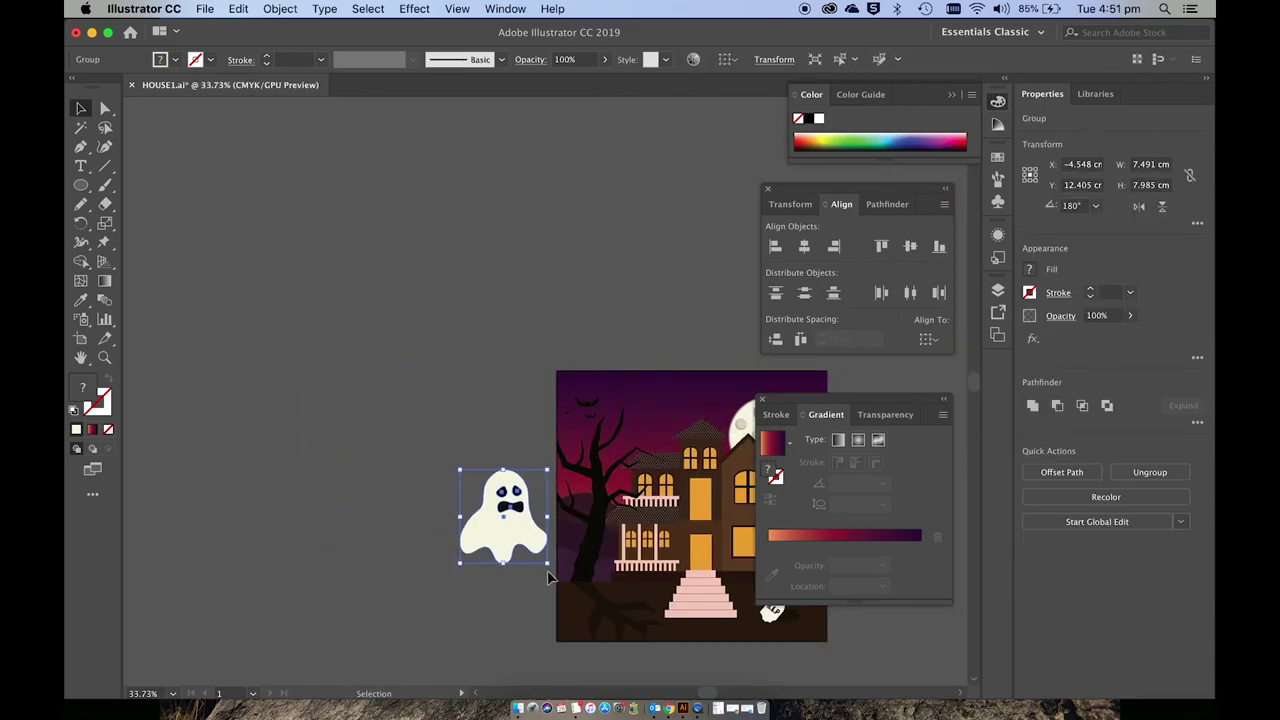
{"action": "left_click_drag", "start_coordinate": [348, 544], "coordinate": [572, 528]}
{"action": "scroll", "coordinate": [546, 524], "scroll_direction": "up", "scroll_amount": 6}
{"action": "scroll", "coordinate": [546, 524], "scroll_direction": "up", "scroll_amount": 3}
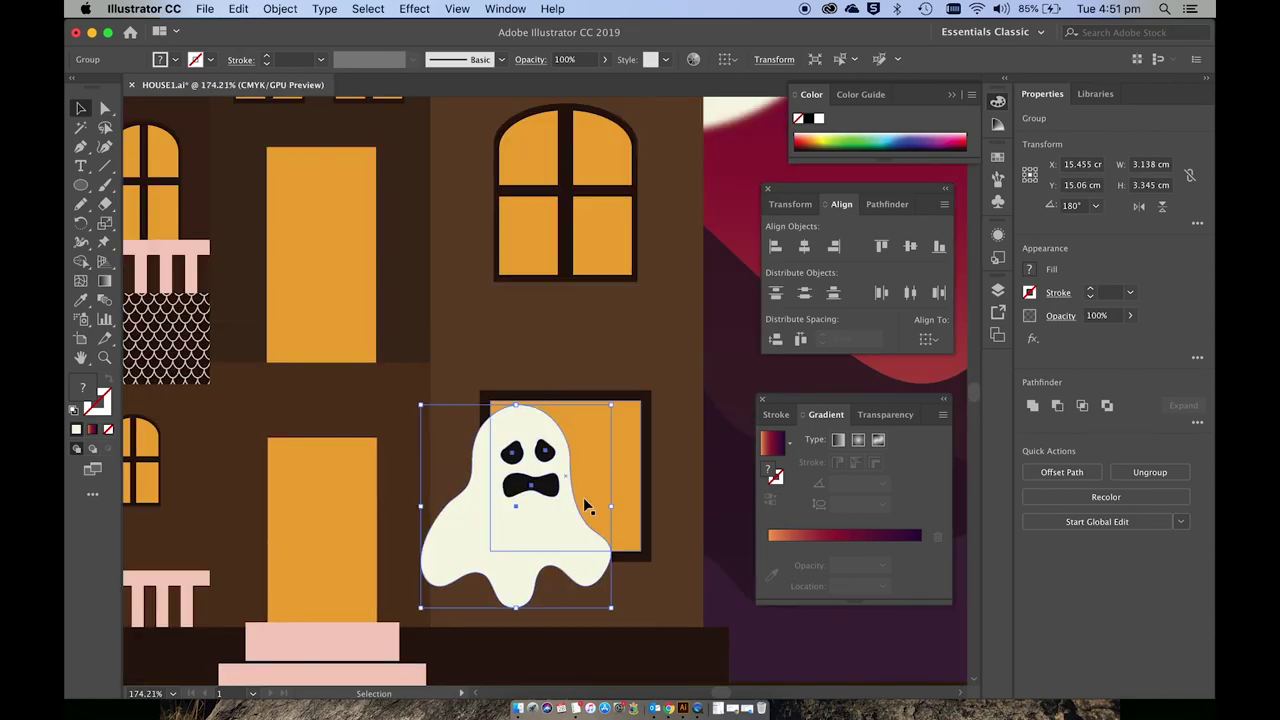
{"action": "left_click", "coordinate": [604, 59]}
{"action": "left_click_drag", "start_coordinate": [583, 84], "coordinate": [590, 80]}
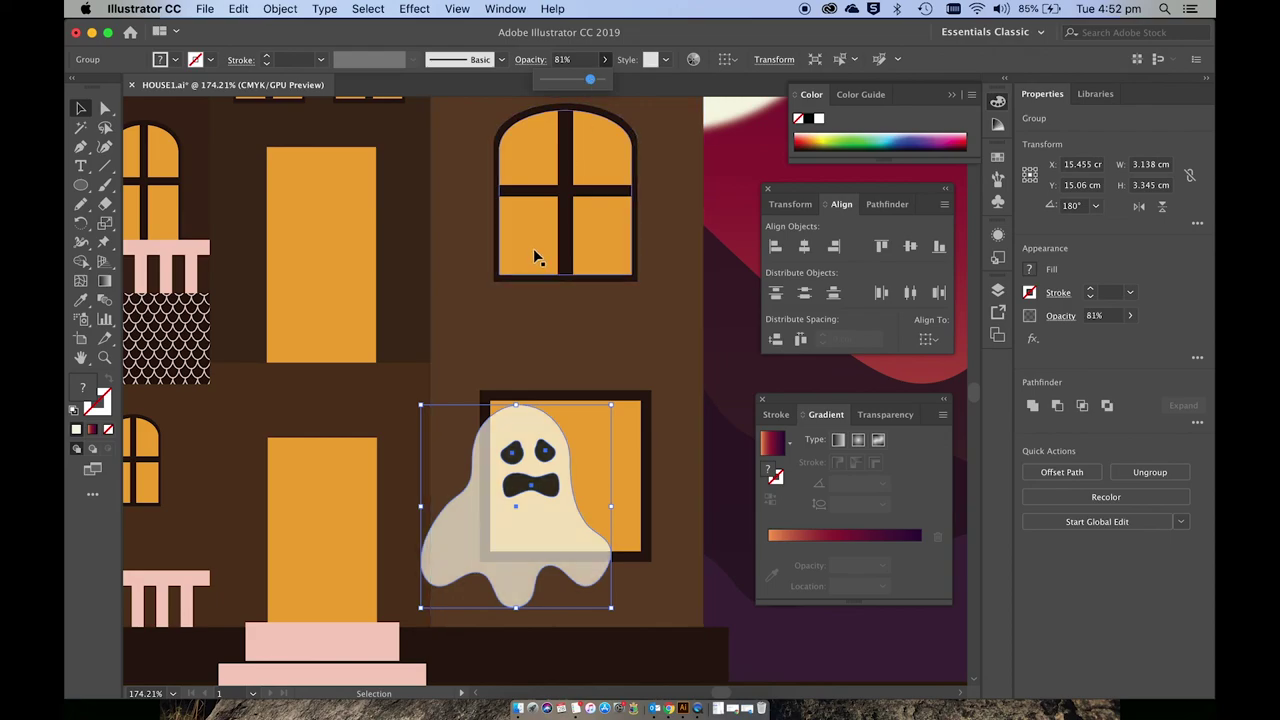
- Scale the ghost to about 2.04 × 2.17 cm and place it in the lit right window
{"action": "left_click_drag", "start_coordinate": [419, 408], "coordinate": [487, 478]}
{"action": "left_click_drag", "start_coordinate": [549, 541], "coordinate": [559, 473]}
{"action": "left_click", "coordinate": [700, 512]}
{"action": "left_click", "coordinate": [720, 518]}
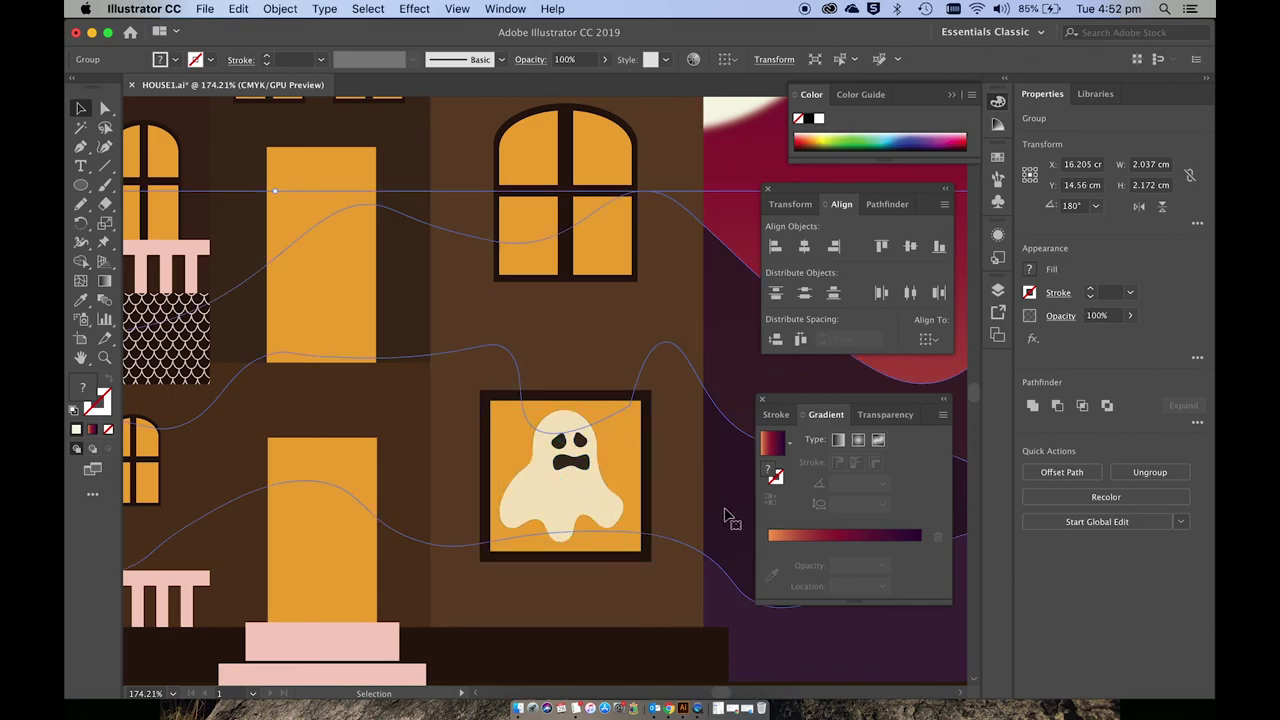
{"action": "key", "text": "super+0"}
{"action": "scroll", "coordinate": [725, 520], "scroll_direction": "down", "scroll_amount": 3}
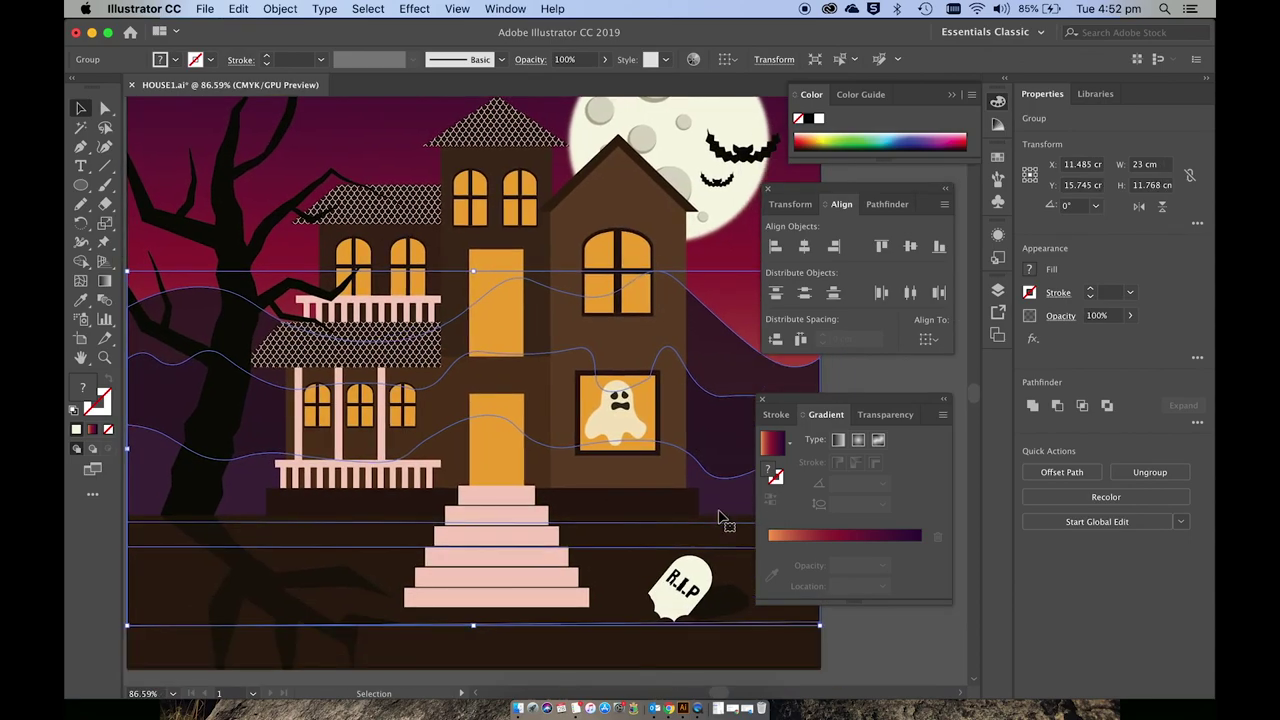
{"action": "left_click", "coordinate": [862, 645]}
{"action": "scroll", "coordinate": [855, 643], "scroll_direction": "down", "scroll_amount": 3}
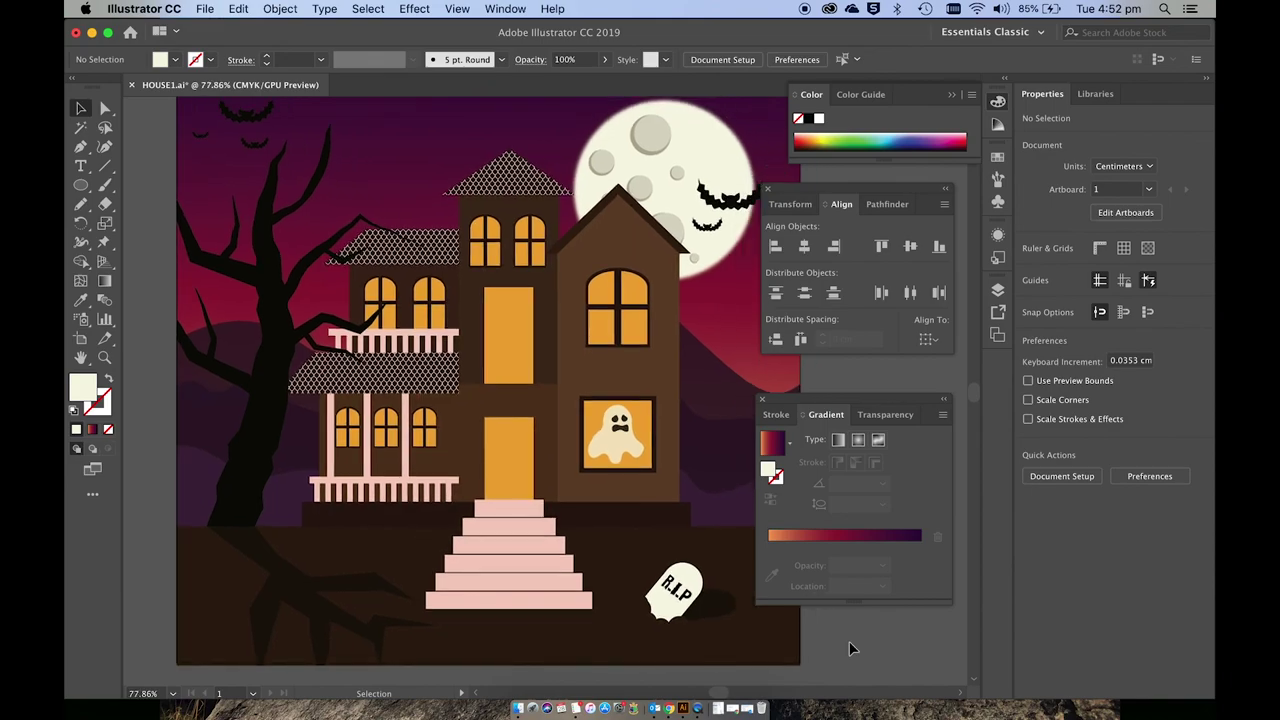